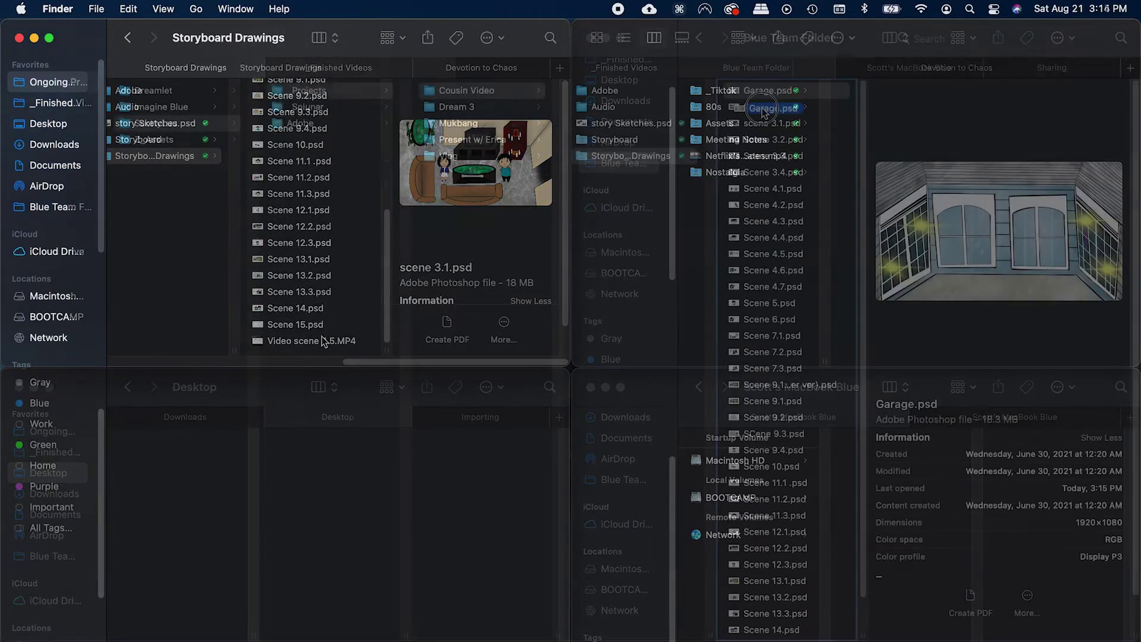
Step: Import Garage.psd from the Storyboard Drawings folder into the ScottyLuu project in Premiere Pro
{"action": "left_click_drag", "start_coordinate": [767, 90], "coordinate": [113, 283]}
{"action": "key", "text": "ctrl+Left"}
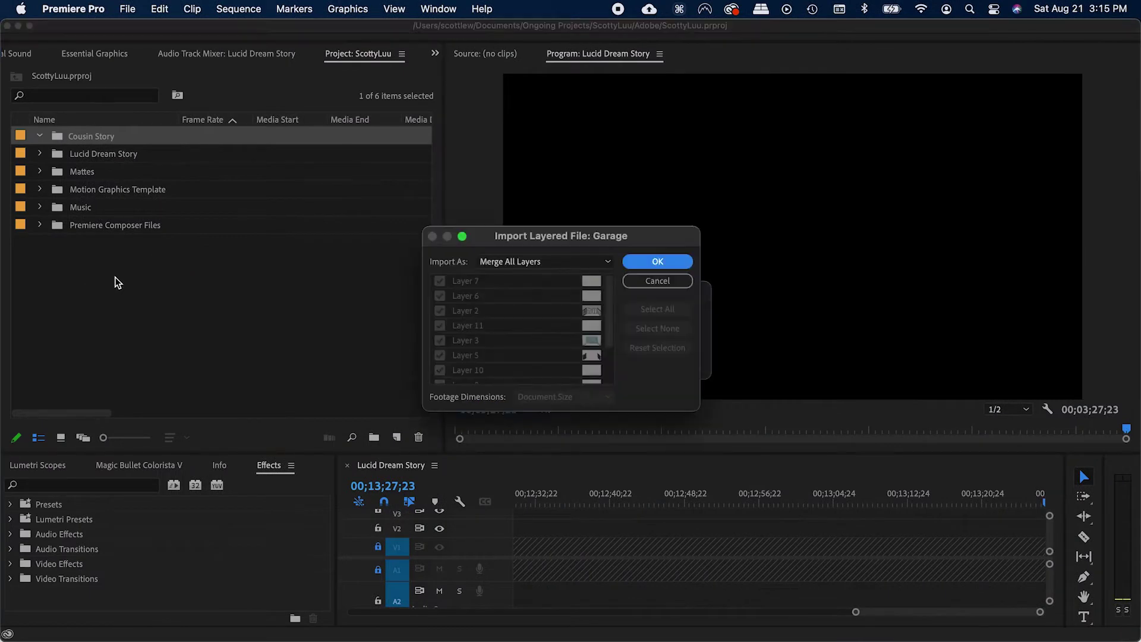
{"action": "left_click", "coordinate": [562, 263]}
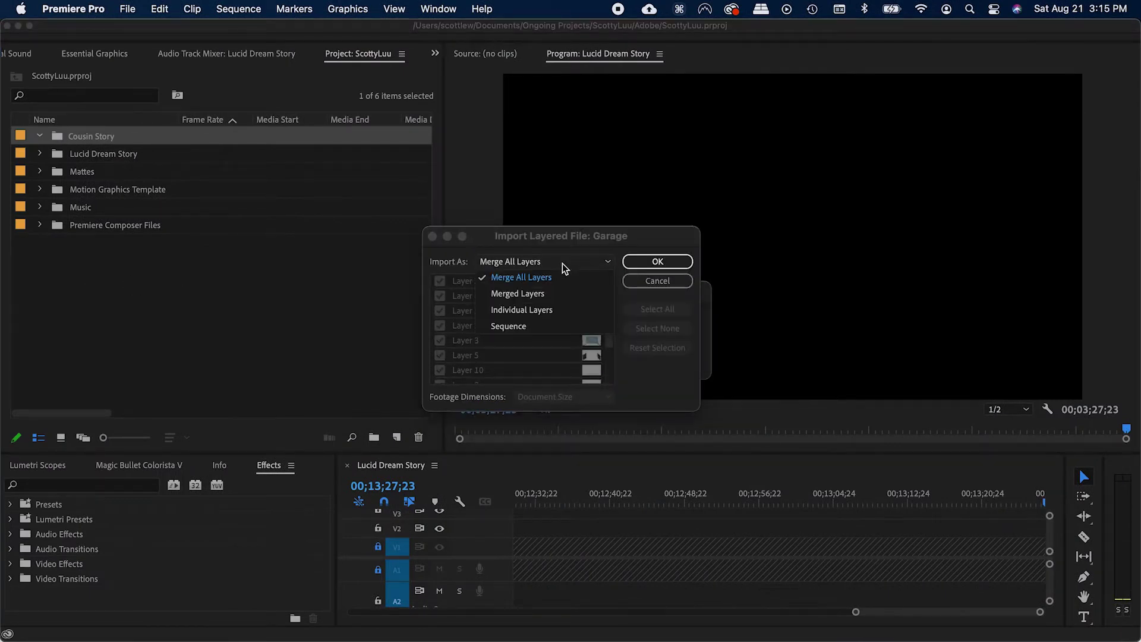
{"action": "left_click", "coordinate": [545, 311]}
{"action": "left_click", "coordinate": [647, 262]}
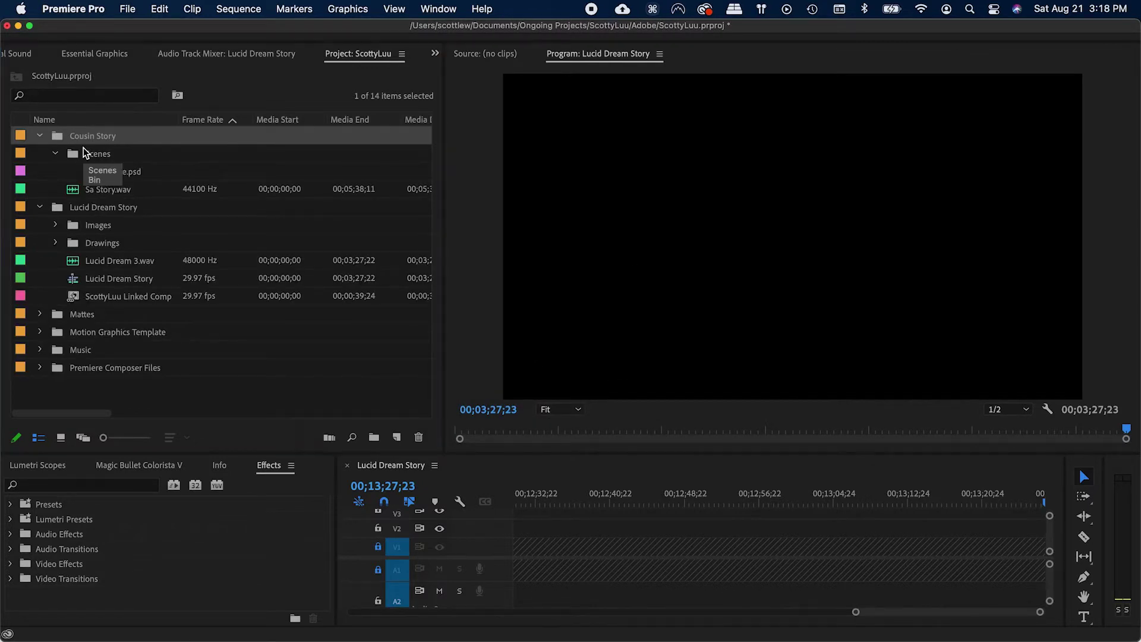
Step: Create a sequence named Cousin Story with the custom 1080 29.97 fps preset and save the project
{"action": "key", "text": "super+n"}
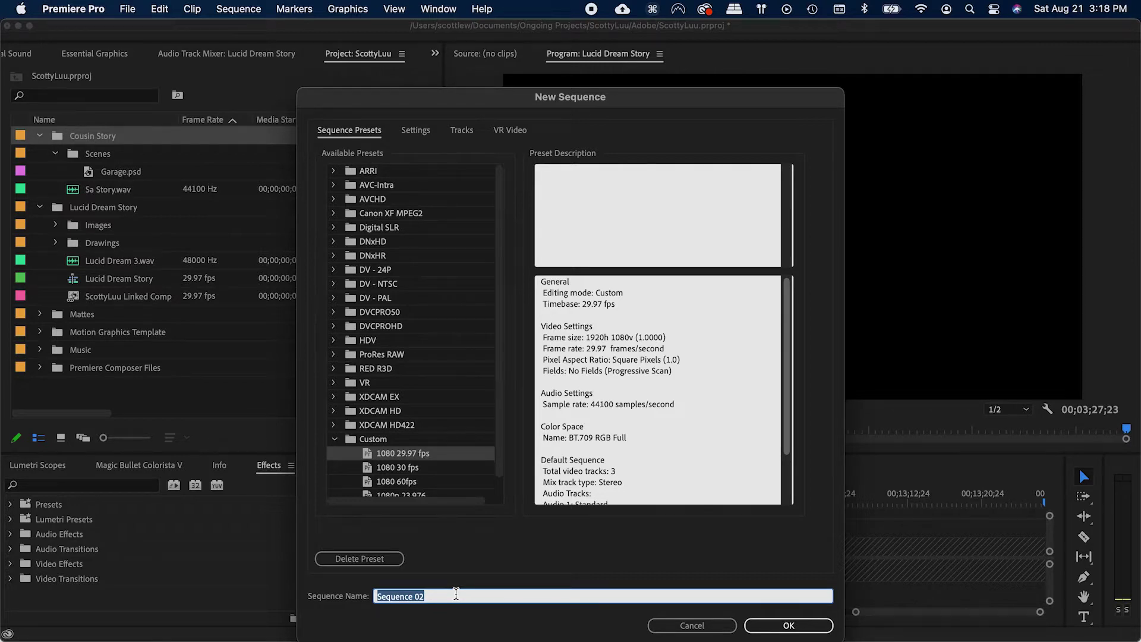
{"action": "type", "text": "Cousin Story"}
{"action": "key", "text": "Return"}
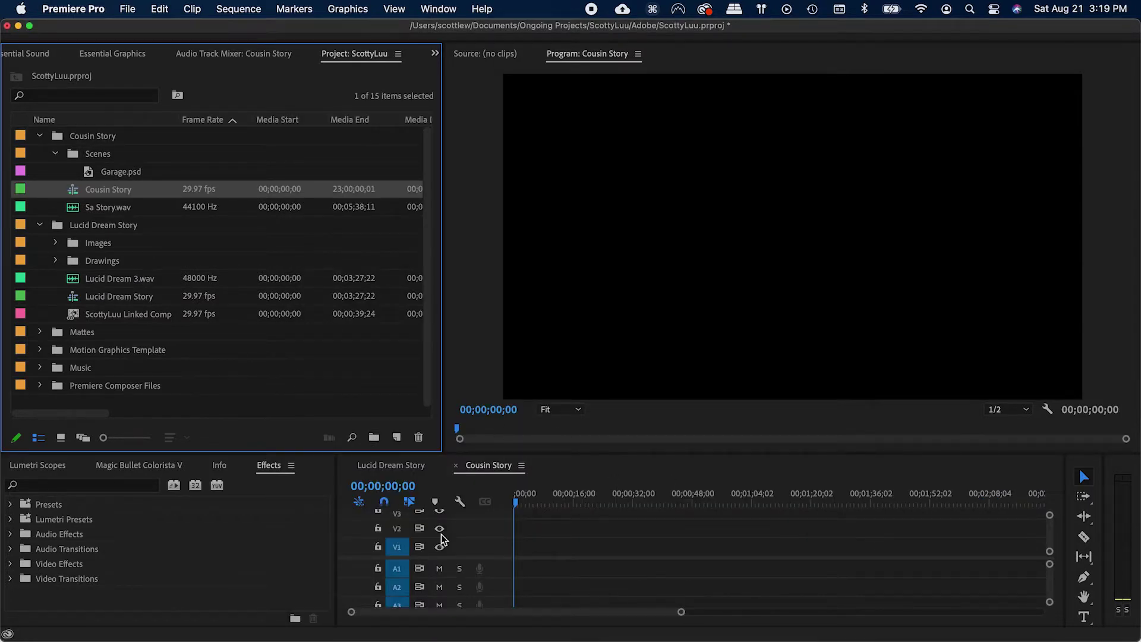
{"action": "key", "text": "super+s"}
Step: Place Sa Story.wav at the start of the Cousin Story sequence on an audio track
{"action": "left_click_drag", "start_coordinate": [73, 205], "coordinate": [523, 569]}
{"action": "key", "text": "minus"}
{"action": "key", "text": "minus"}
{"action": "key", "text": "minus"}
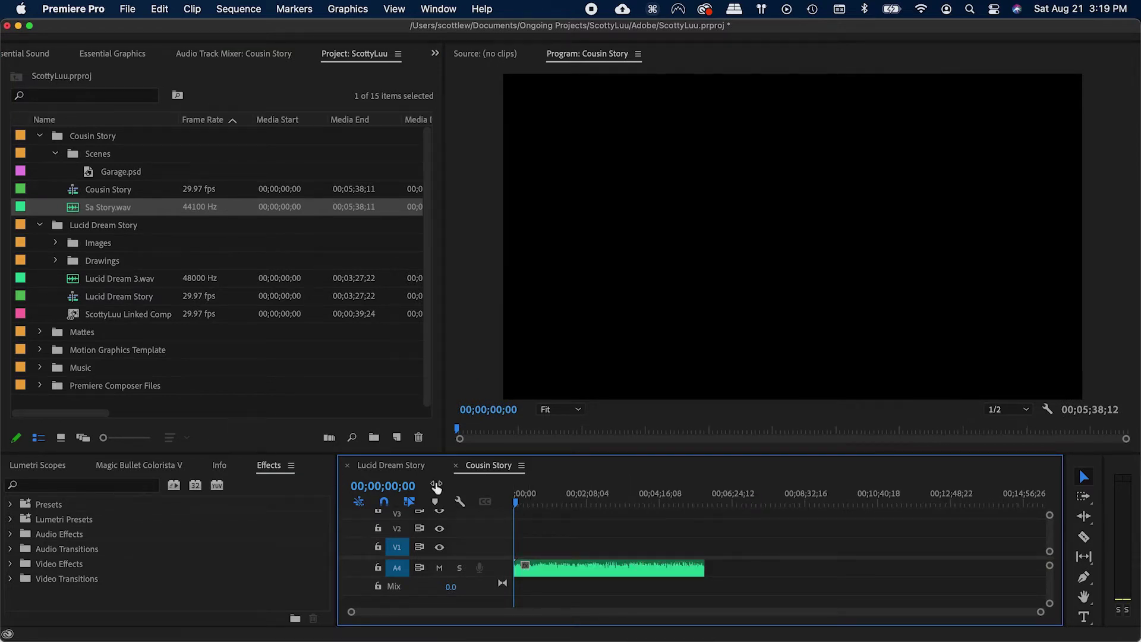
Step: Place the Garage.psd still at the start of track V1 above the narration audio
{"action": "left_click", "coordinate": [120, 172]}
{"action": "left_click_drag", "start_coordinate": [119, 171], "coordinate": [599, 540]}
{"action": "key", "text": "equal"}
{"action": "key", "text": "equal"}
{"action": "key", "text": "equal"}
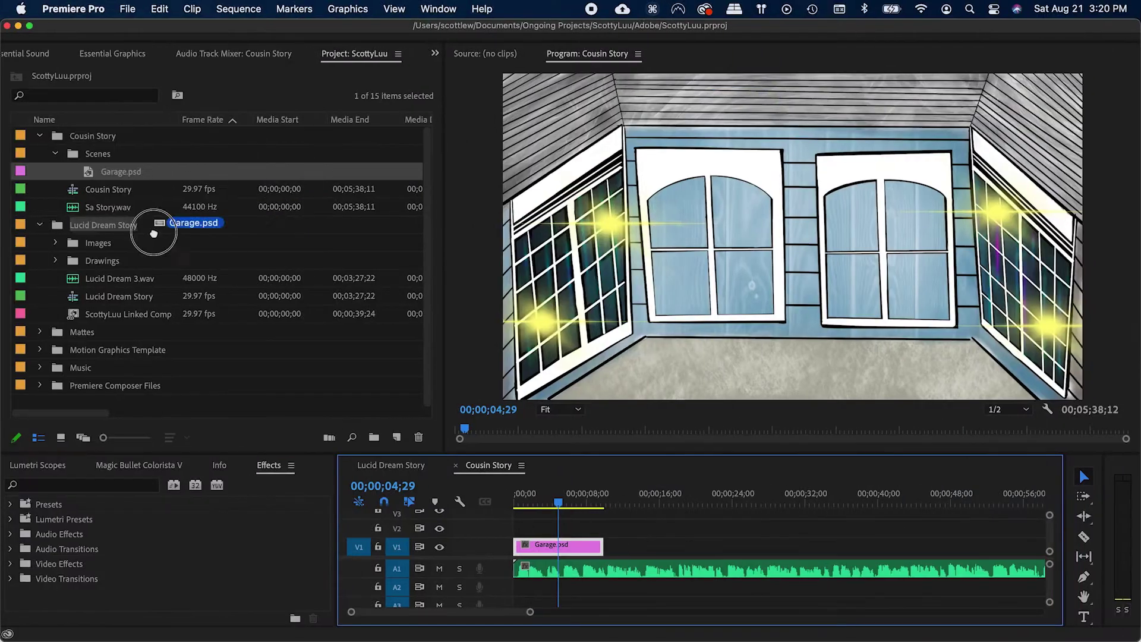
Step: Import Garage.psd again into the Scenes bin as separate layers and delete the resulting Garage bin
{"action": "left_click_drag", "start_coordinate": [153, 224], "coordinate": [110, 158]}
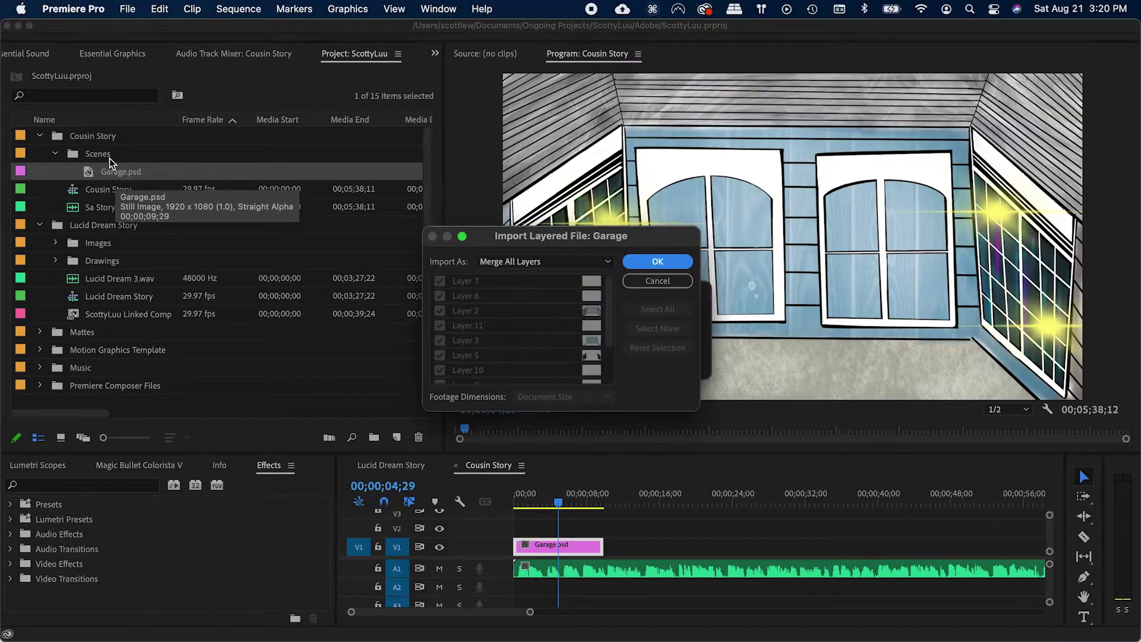
{"action": "left_click", "coordinate": [563, 261]}
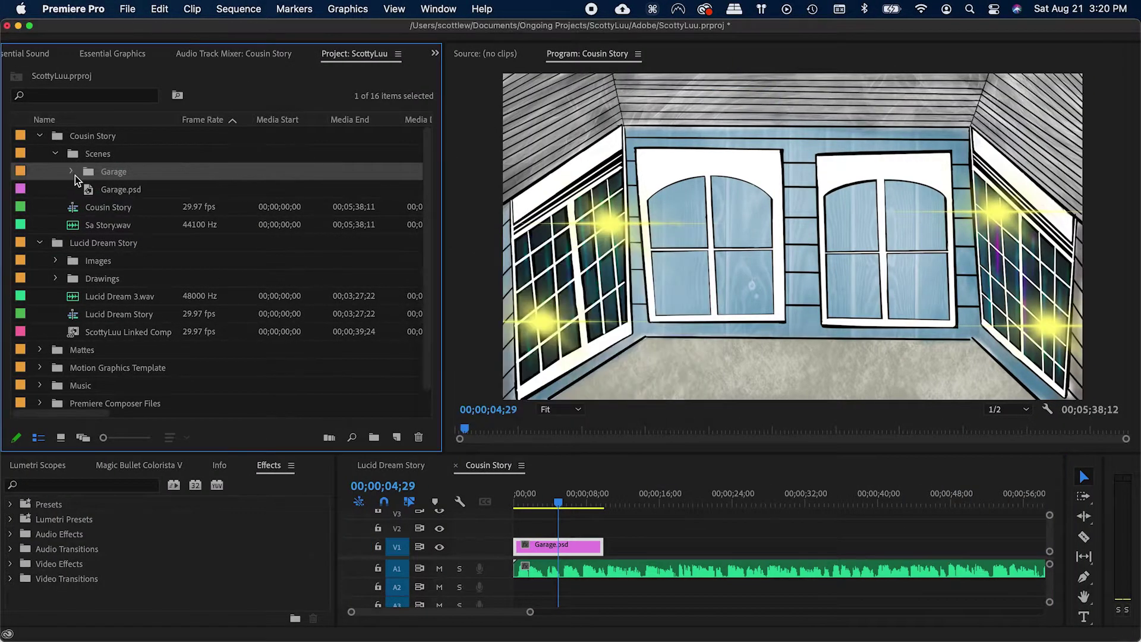
{"action": "key", "text": "Delete"}
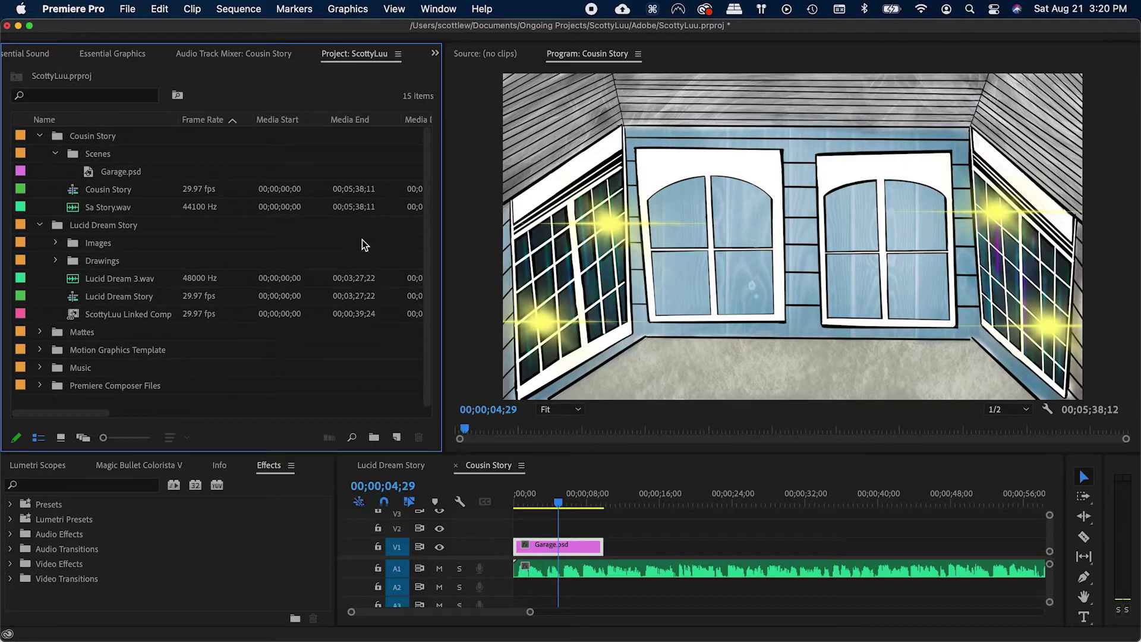
Step: Import Garage.psd from Finder into the Scenes bin as a Sequence
{"action": "key", "text": "super+Tab"}
{"action": "left_click_drag", "start_coordinate": [769, 87], "coordinate": [109, 151]}
{"action": "key", "text": "super+Tab"}
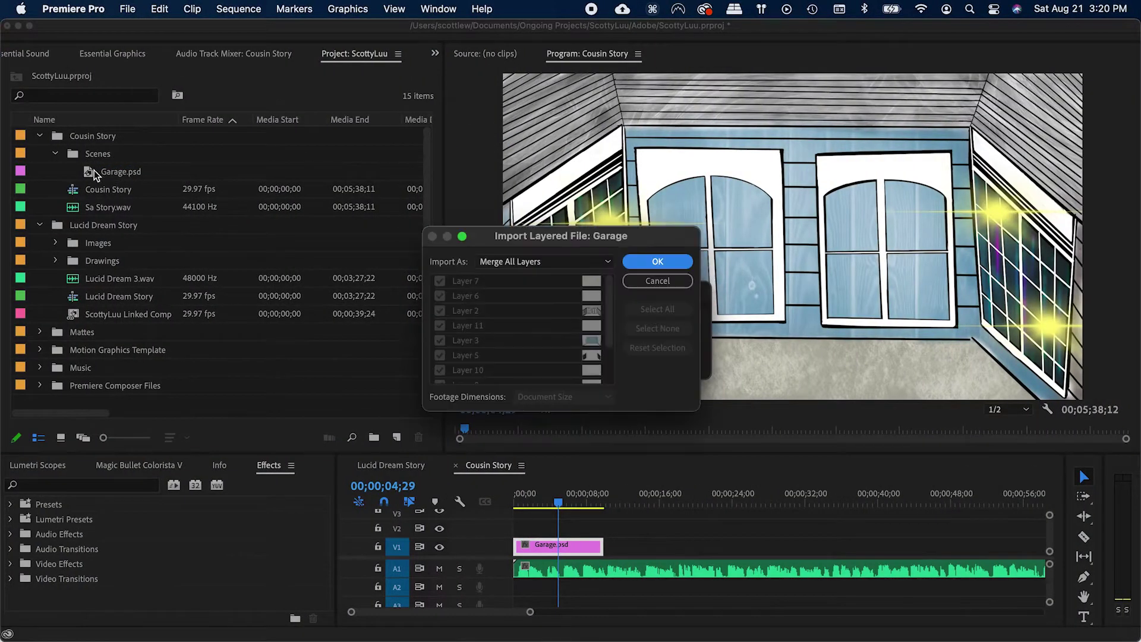
{"action": "left_click", "coordinate": [568, 262]}
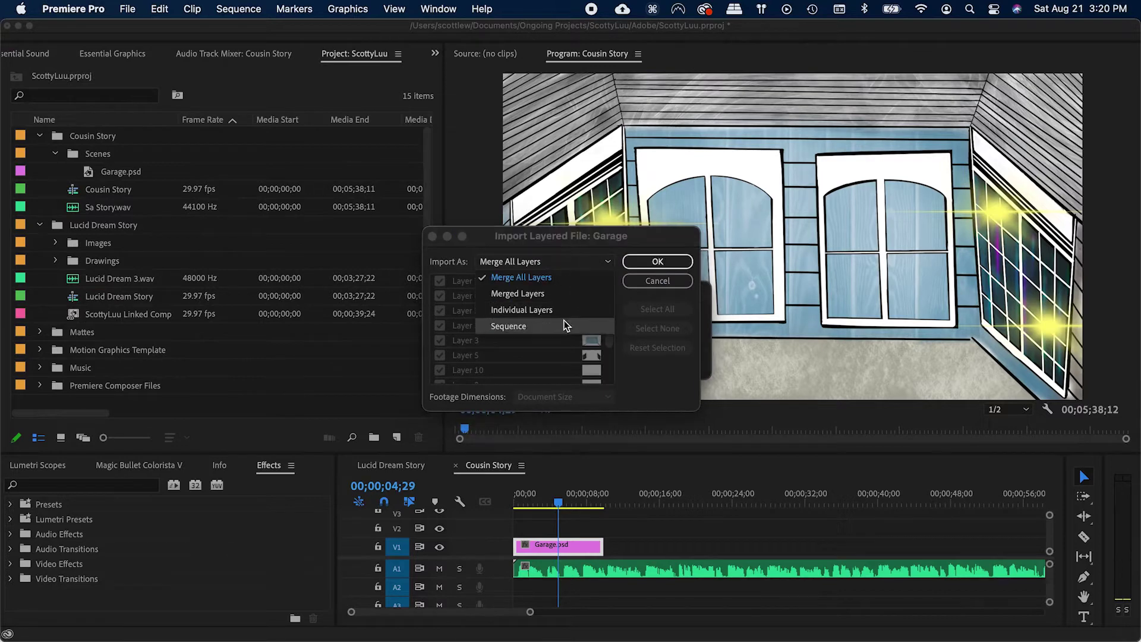
{"action": "left_click", "coordinate": [565, 325]}
{"action": "left_click", "coordinate": [643, 264]}
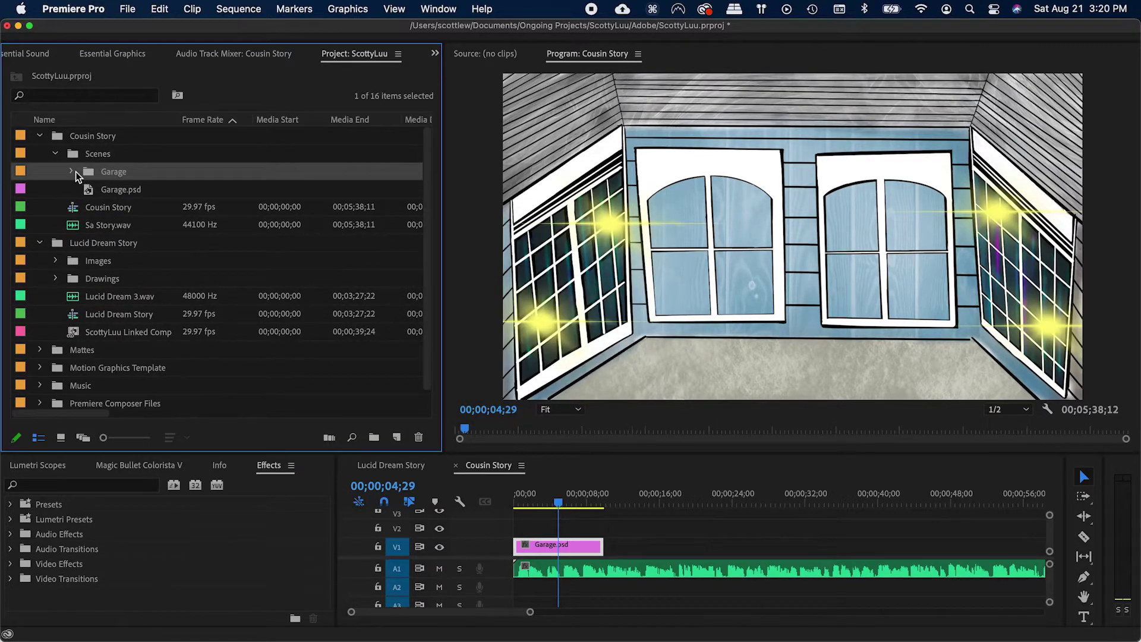
Step: Replace the Garage.psd clip on V1 with the Garage sequence from its bin and open that nested sequence
{"action": "left_click", "coordinate": [71, 171]}
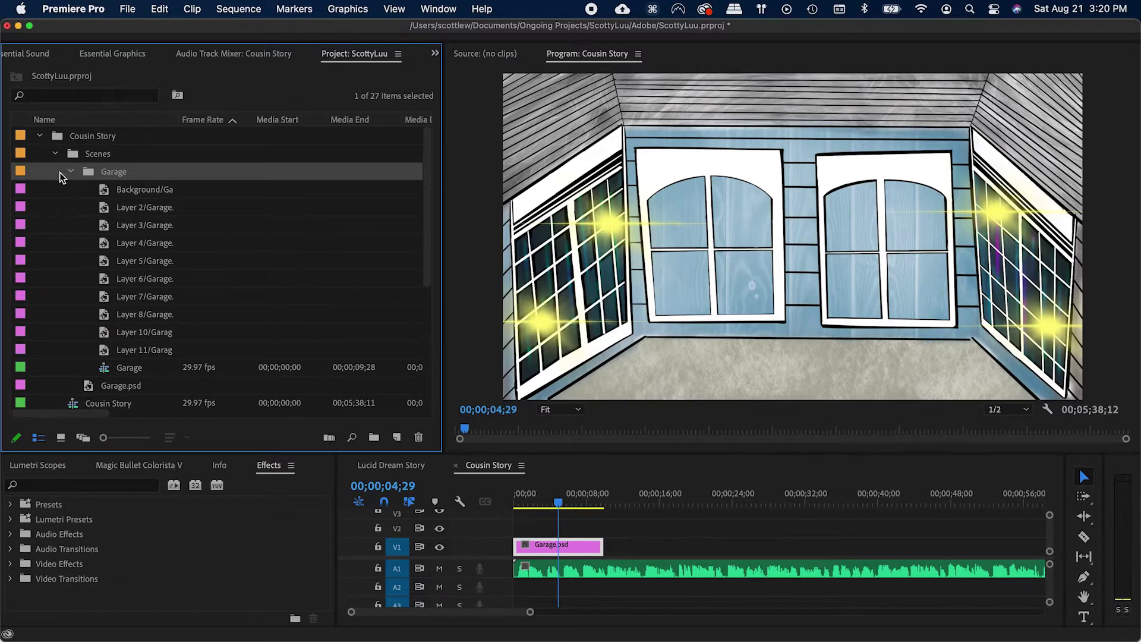
{"action": "left_click", "coordinate": [70, 171]}
{"action": "left_click", "coordinate": [71, 171]}
{"action": "left_click_drag", "start_coordinate": [131, 368], "coordinate": [558, 543]}
{"action": "double_click", "coordinate": [567, 549]}
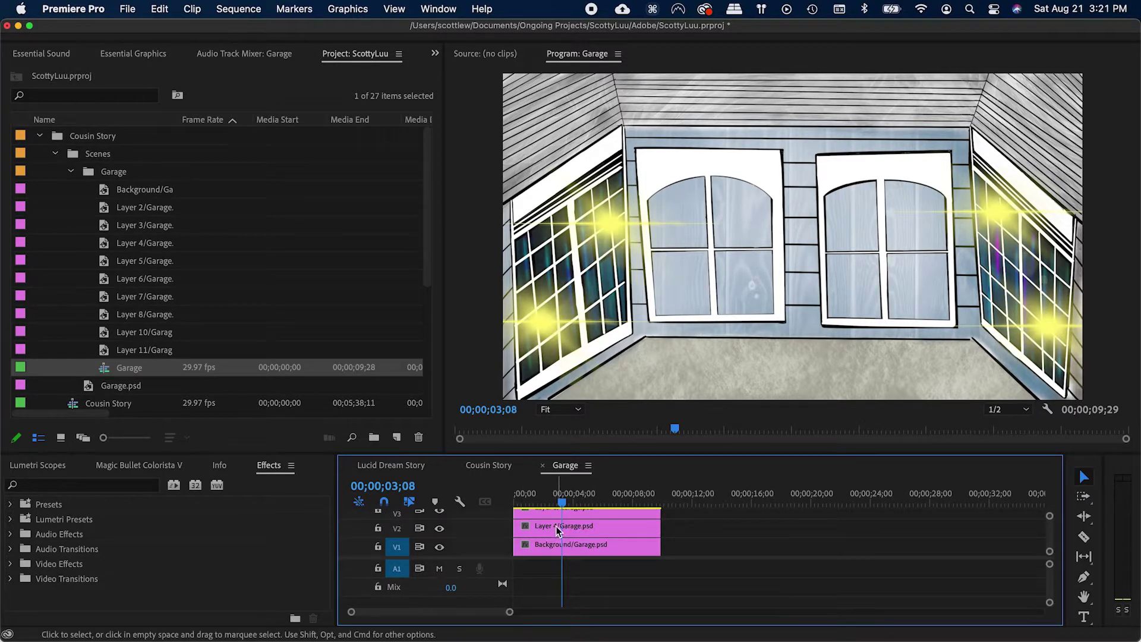
Step: Examine the stacked layer tracks in the Garage sequence and the effect settings of the Layer 4 clip
{"action": "key", "text": "equal"}
{"action": "scroll", "coordinate": [584, 521], "scroll_direction": "up", "scroll_amount": 5}
{"action": "scroll", "coordinate": [584, 523], "scroll_direction": "down", "scroll_amount": 5}
{"action": "left_click", "coordinate": [582, 529]}
{"action": "left_click", "coordinate": [601, 530]}
{"action": "key", "text": "shift+5"}
{"action": "scroll", "coordinate": [590, 536], "scroll_direction": "up", "scroll_amount": 4}
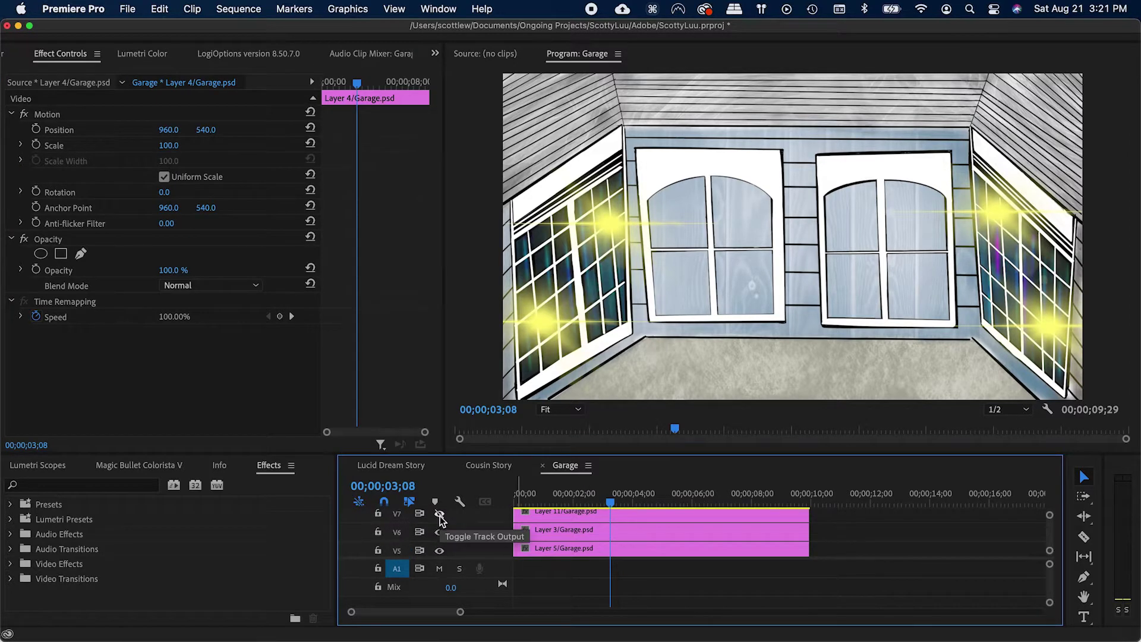
Step: Toggle the output of individual upper tracks from V7 to V10 off and on to check what each layer contains
{"action": "left_click", "coordinate": [441, 515]}
{"action": "left_click", "coordinate": [440, 515]}
{"action": "scroll", "coordinate": [440, 518], "scroll_direction": "up", "scroll_amount": 3}
{"action": "left_click", "coordinate": [441, 521]}
{"action": "left_click", "coordinate": [441, 521]}
{"action": "scroll", "coordinate": [443, 533], "scroll_direction": "up", "scroll_amount": 2}
{"action": "left_click", "coordinate": [439, 529]}
{"action": "left_click", "coordinate": [439, 529]}
Step: Apply Cross Dissolves to both ends of the Layer 7 clip and trim its start to about 2 seconds
{"action": "left_click", "coordinate": [547, 528]}
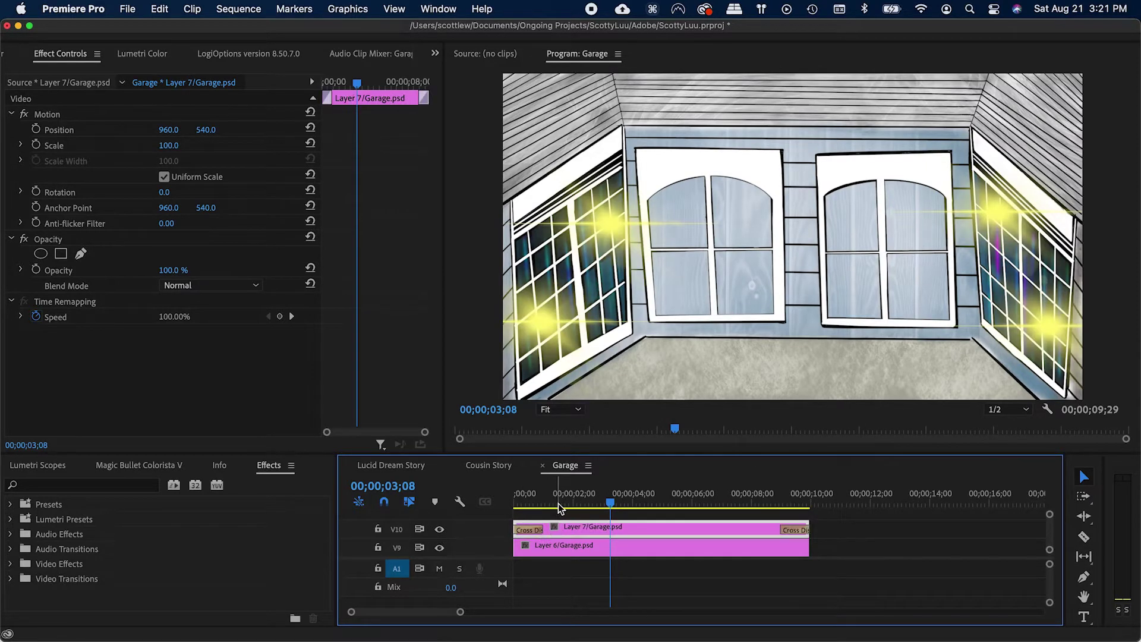
{"action": "key", "text": "cmd+d"}
{"action": "left_click", "coordinate": [523, 541]}
{"action": "left_click_drag", "start_coordinate": [514, 536], "coordinate": [568, 534]}
{"action": "left_click", "coordinate": [530, 515]}
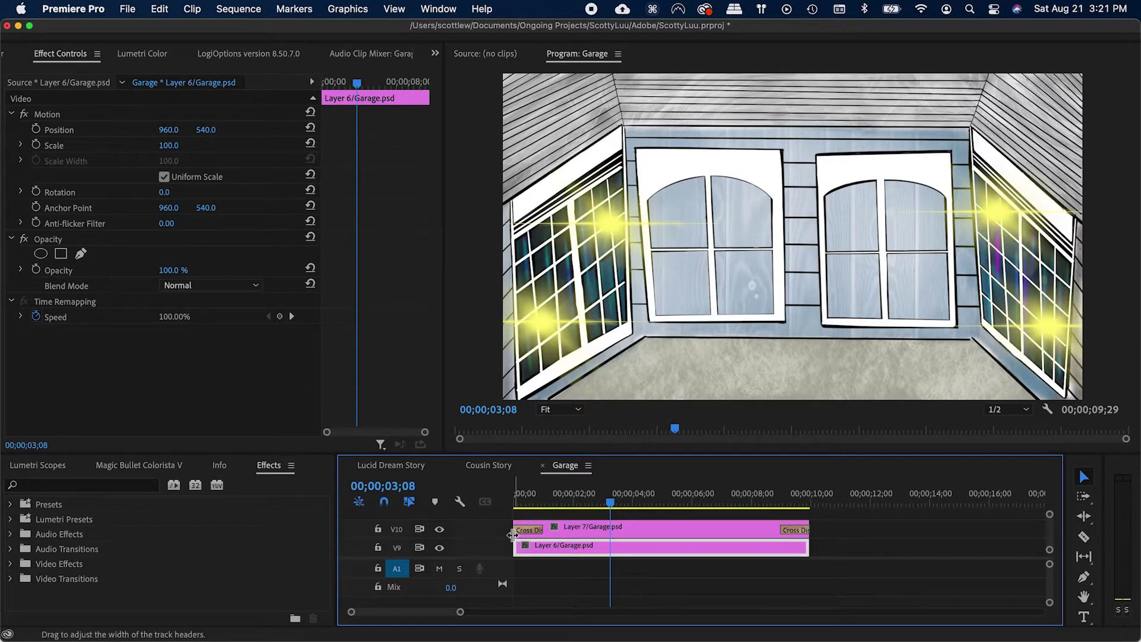
{"action": "left_click", "coordinate": [553, 499]}
{"action": "key", "text": "space"}
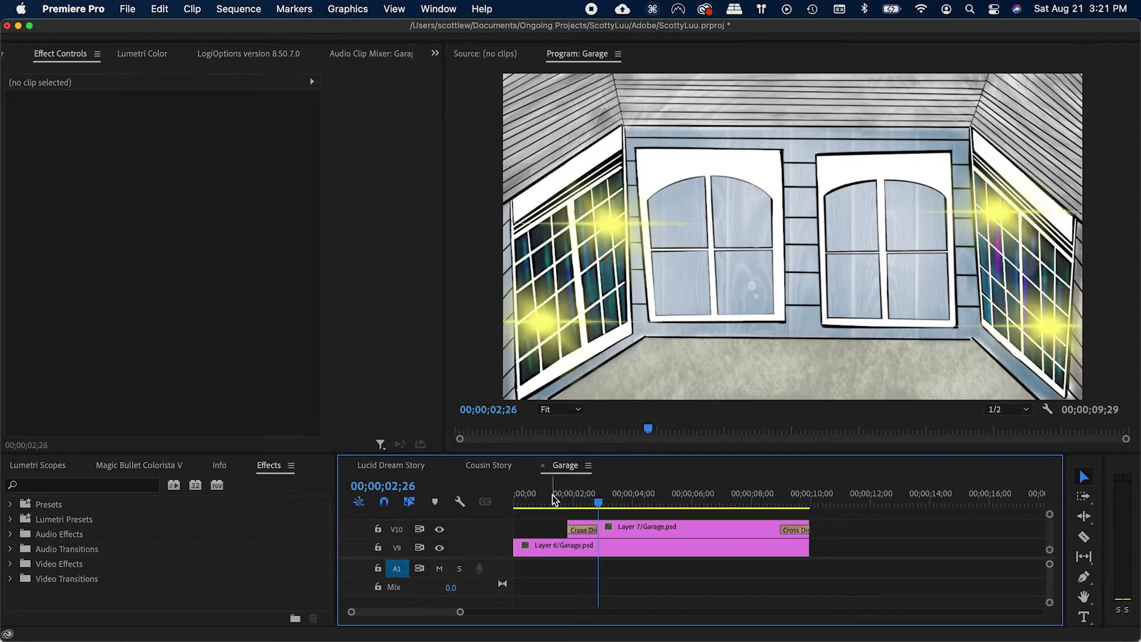
Step: Delete the Cross Dissolve at the end of the Layer 7 clip and save the project
{"action": "left_click", "coordinate": [795, 528]}
{"action": "key", "text": "Delete"}
{"action": "key", "text": "super+s"}
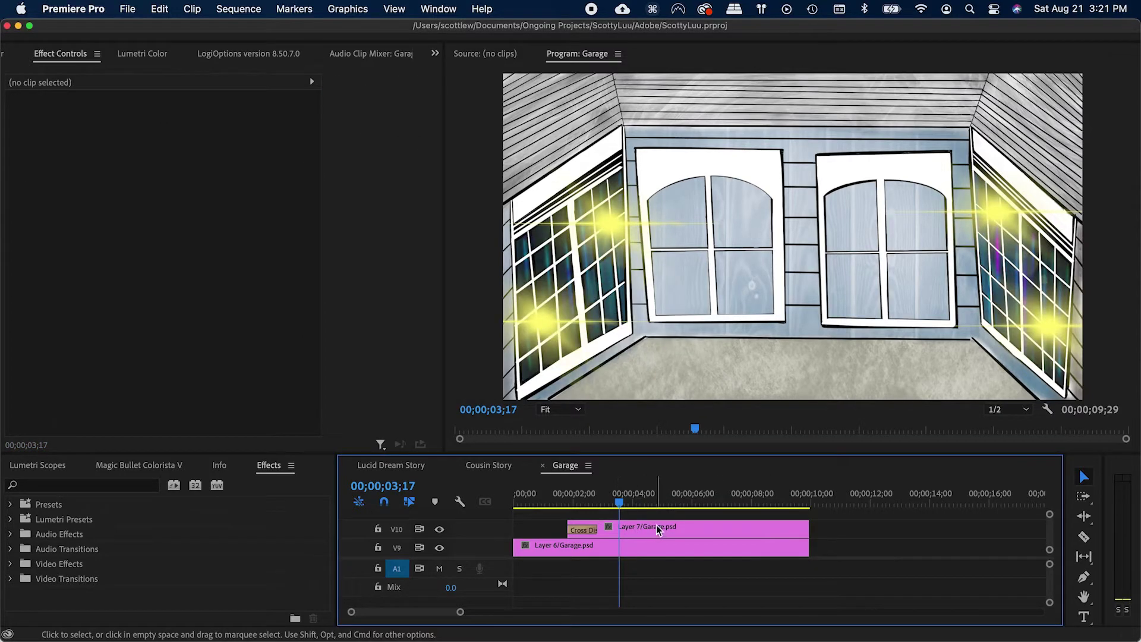
Step: Return to the Cousin Story sequence and show the project's bins
{"action": "left_click", "coordinate": [488, 466]}
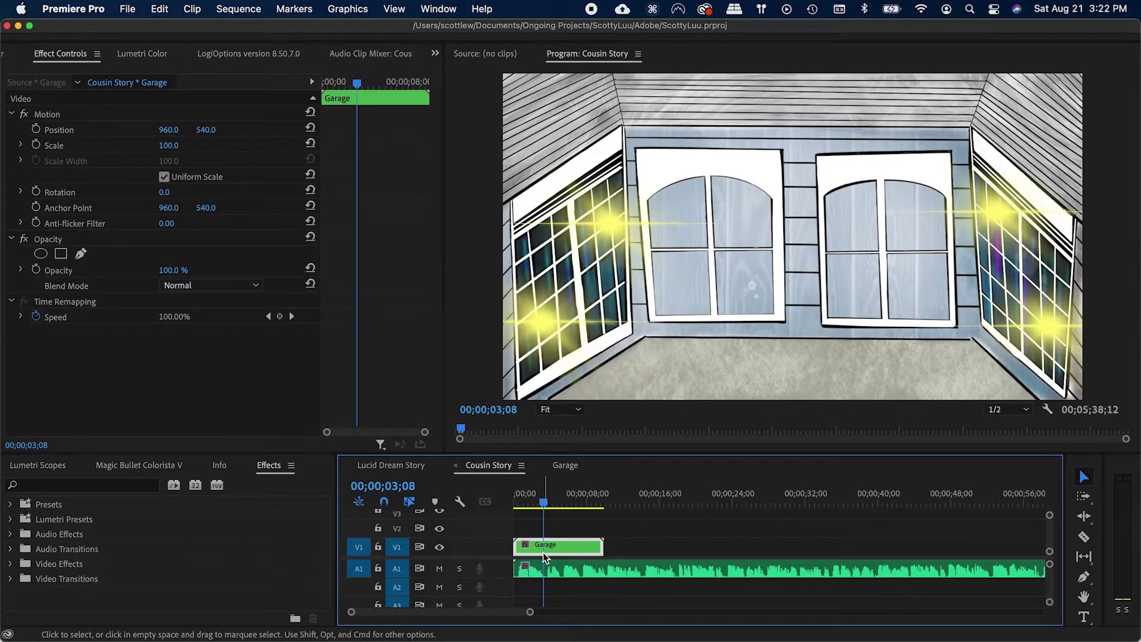
{"action": "scroll", "coordinate": [573, 565], "scroll_direction": "down", "scroll_amount": 2}
{"action": "scroll", "coordinate": [573, 564], "scroll_direction": "up", "scroll_amount": 2}
{"action": "key", "text": "shift+1"}
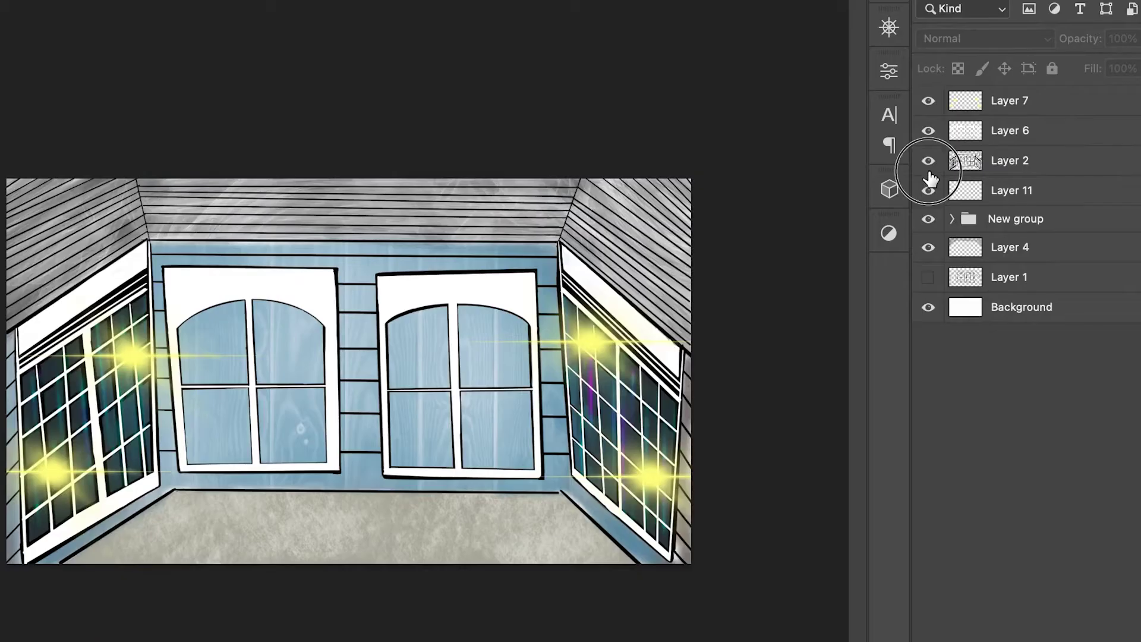
Step: In Photoshop, toggle Layer 2, Layer 6 and Layer 7 of Garage.psd off and on to examine their contents
{"action": "left_click", "coordinate": [928, 162]}
{"action": "left_click", "coordinate": [928, 162]}
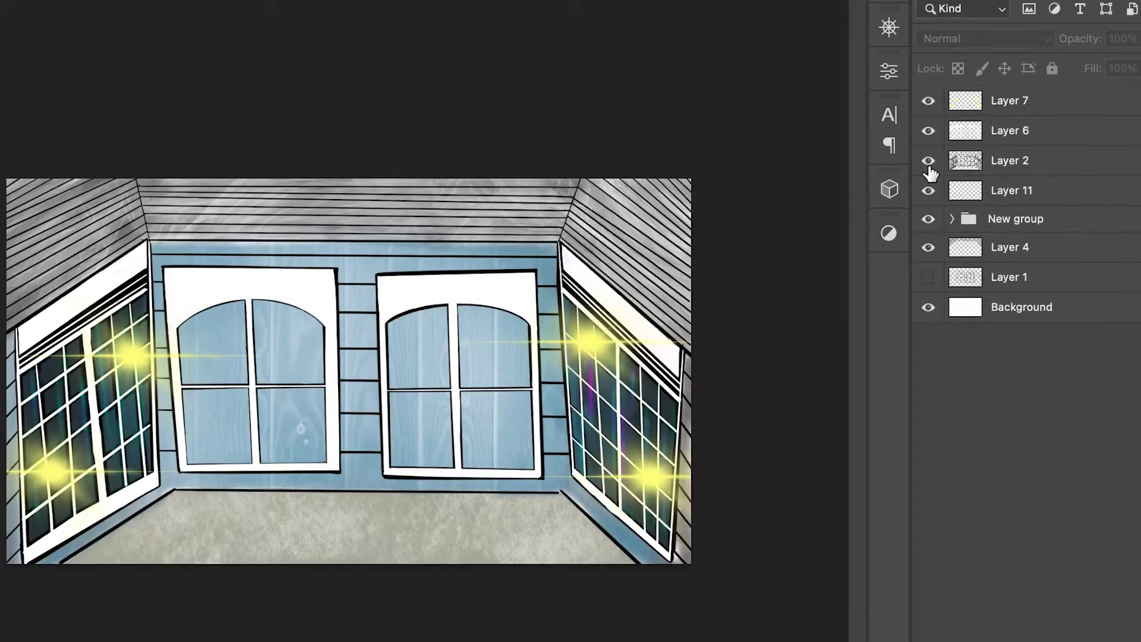
{"action": "left_click", "coordinate": [928, 131]}
{"action": "left_click", "coordinate": [928, 131]}
{"action": "left_click", "coordinate": [928, 102]}
{"action": "left_click", "coordinate": [928, 102]}
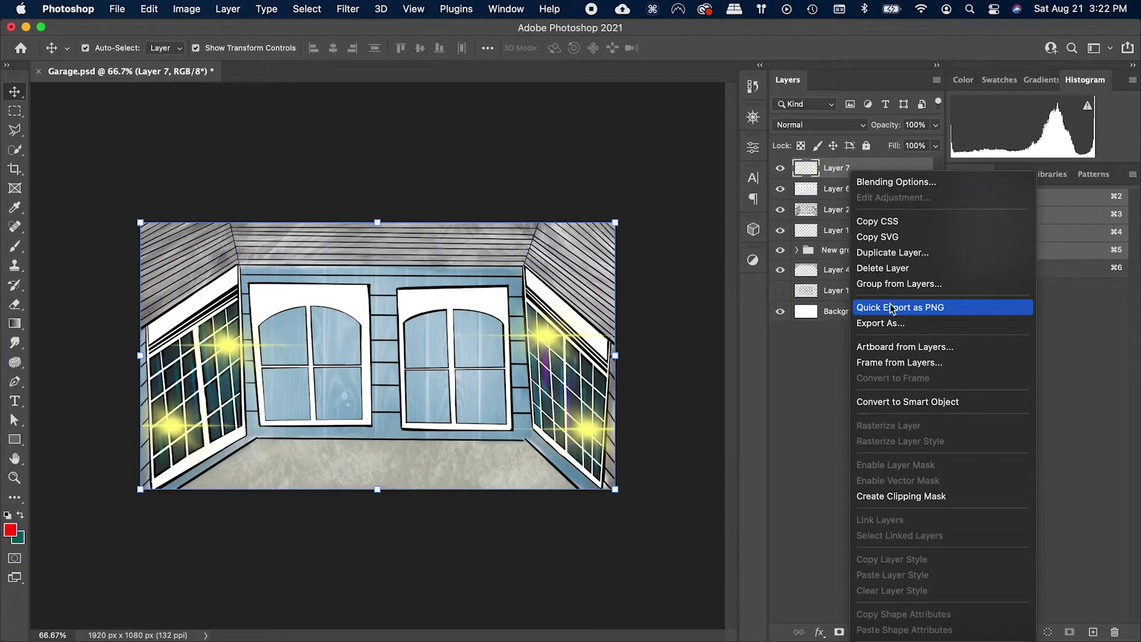
{"action": "left_click", "coordinate": [778, 368]}
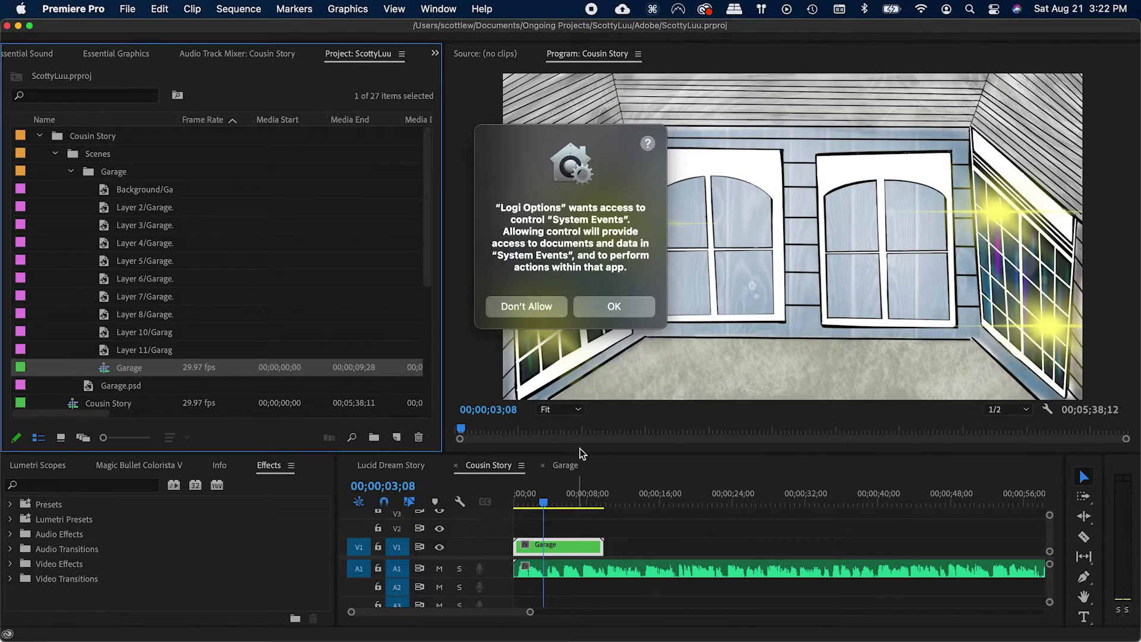
Step: Dismiss the Logi Options access request in Premiere Pro and play the beginning of the Cousin Story sequence
{"action": "left_click", "coordinate": [558, 309]}
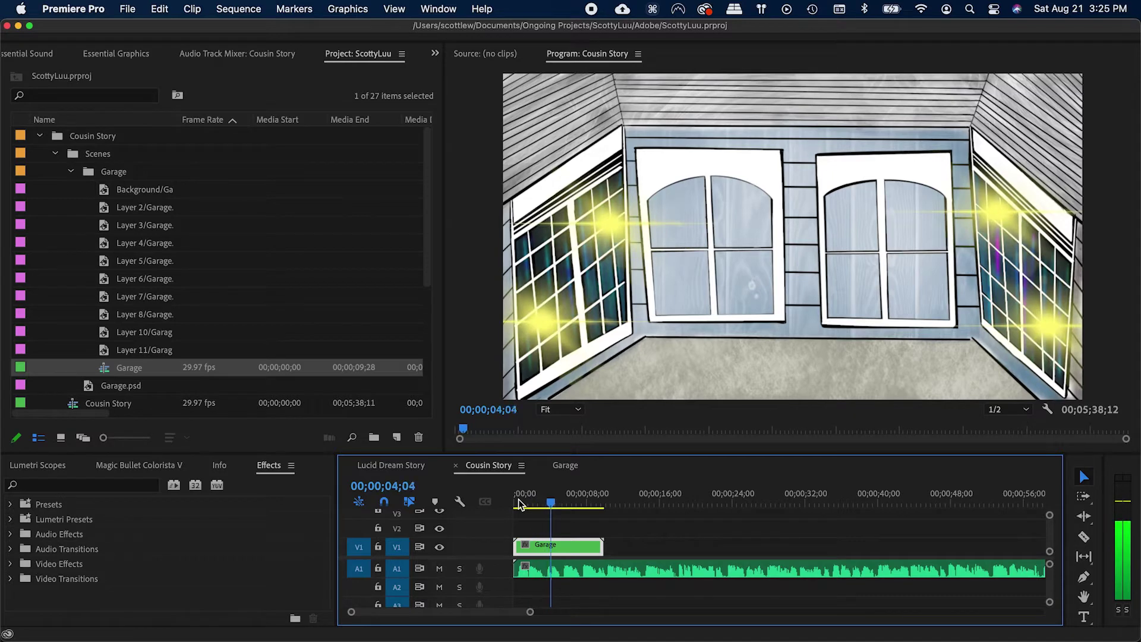
{"action": "key", "text": "space"}
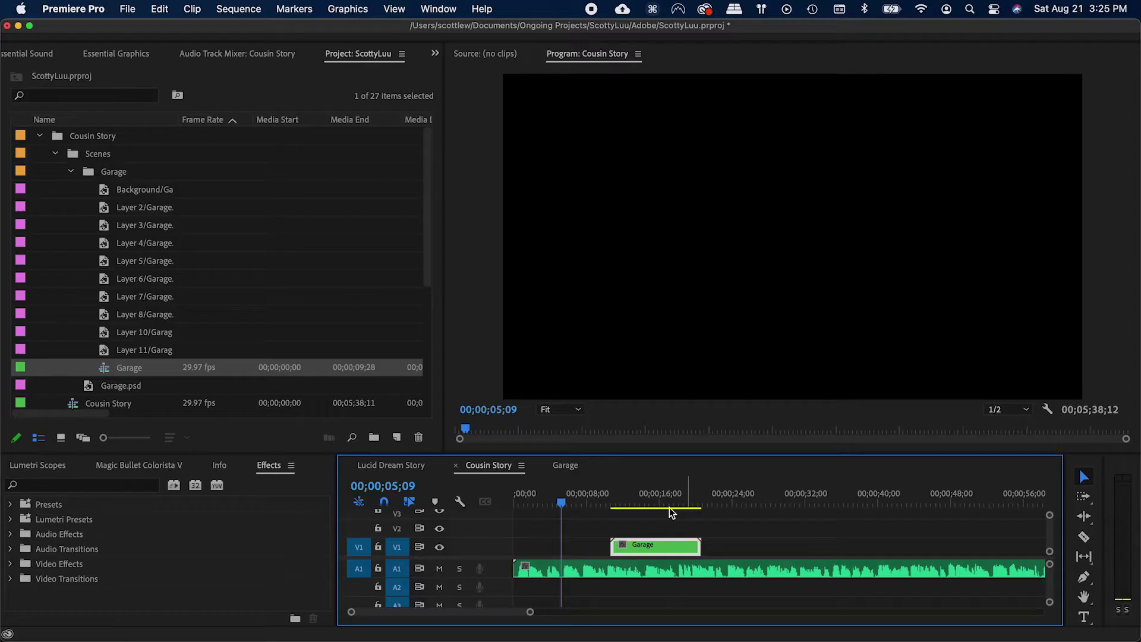
Step: Switch to Finder and open the Storyboard Drawings folder of the Cousin Video project
{"action": "key", "text": "super+Tab"}
{"action": "key", "text": "super+Tab"}
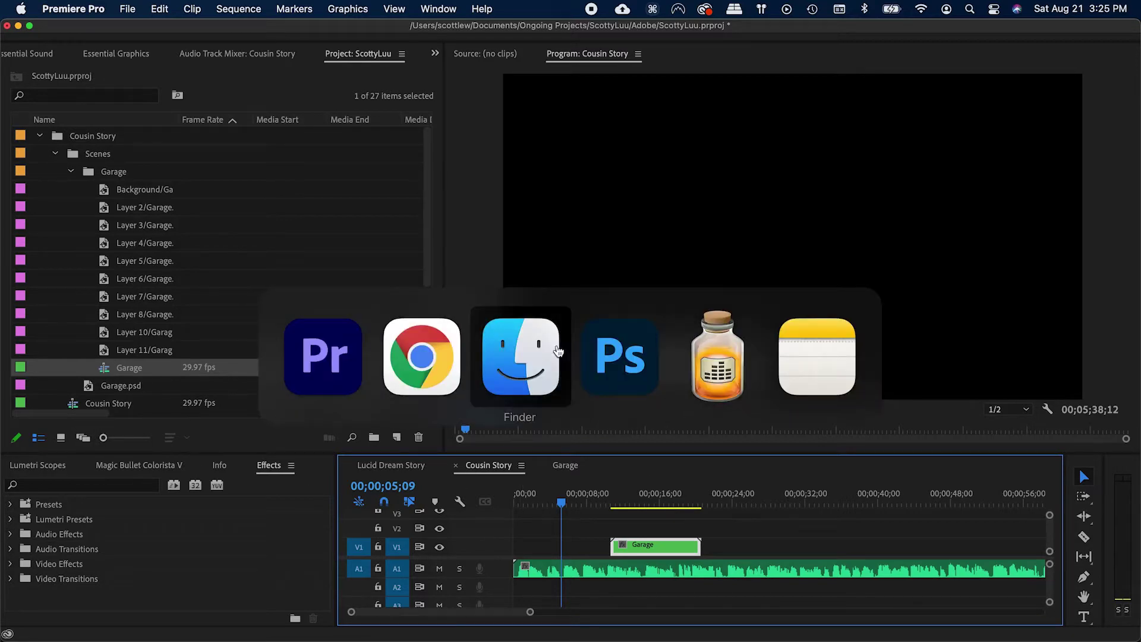
{"action": "left_click", "coordinate": [612, 107]}
{"action": "left_click", "coordinate": [616, 139]}
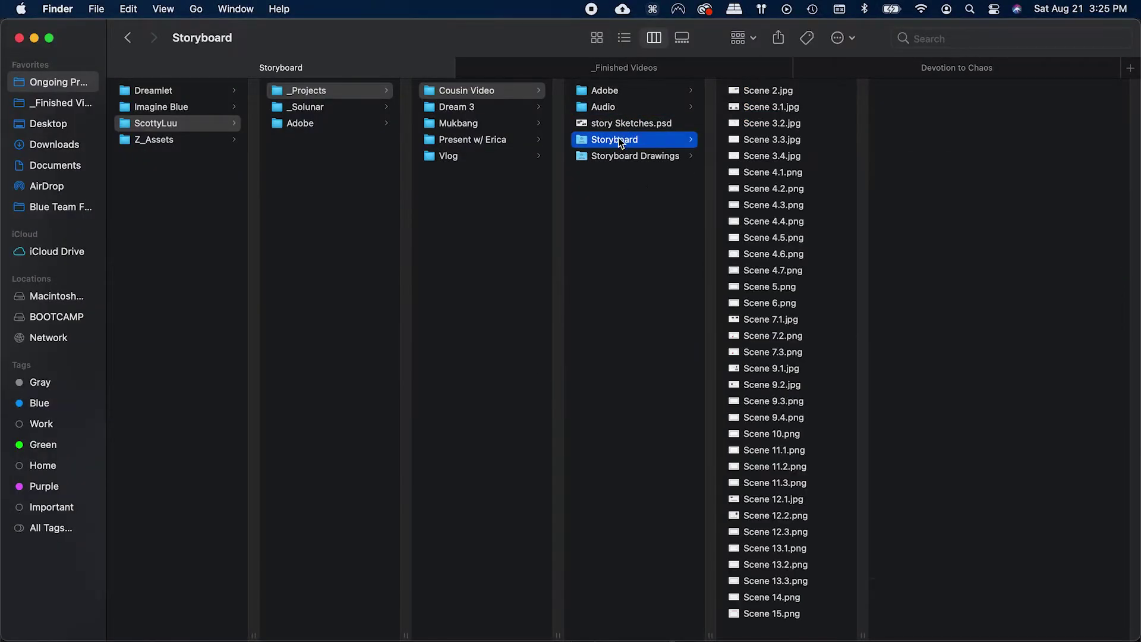
{"action": "left_click", "coordinate": [635, 156]}
Step: Preview the Scene 4 drawings and place Scene 4.4.psd at the start of V1 in the Cousin Story sequence
{"action": "left_click", "coordinate": [772, 237]}
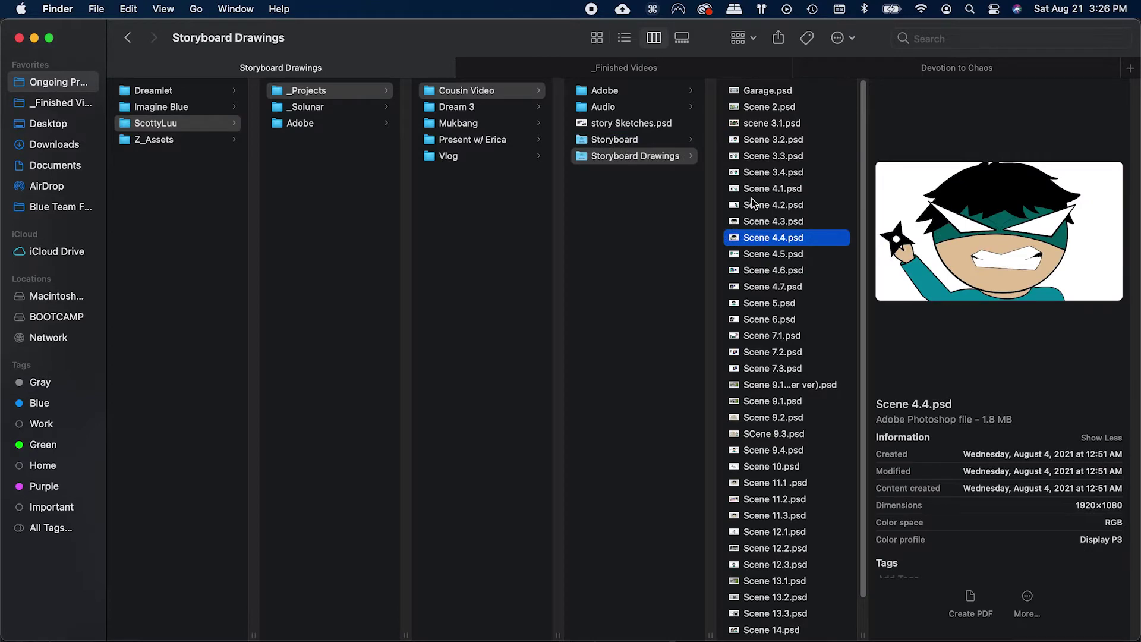
{"action": "left_click", "coordinate": [766, 286]}
{"action": "left_click", "coordinate": [760, 271]}
{"action": "left_click_drag", "start_coordinate": [766, 237], "coordinate": [487, 544]}
{"action": "key", "text": "super+Tab"}
{"action": "left_click", "coordinate": [542, 501]}
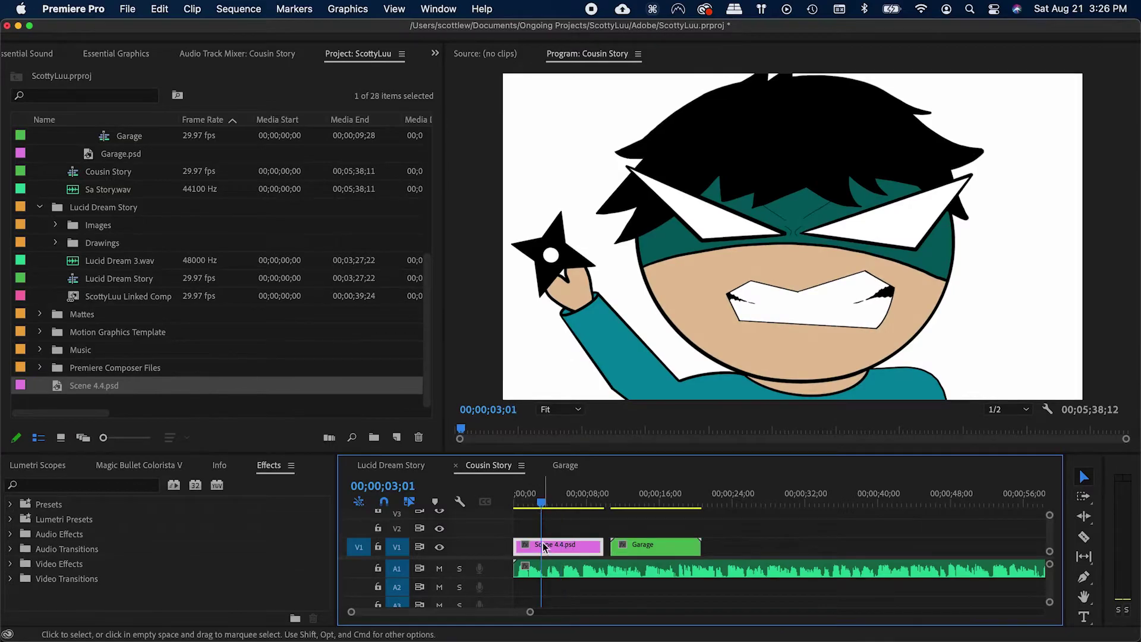
Step: Import Scene 4.4.psd from Finder into the Scenes bin as a Sequence and save the project
{"action": "key", "text": "super+Tab"}
{"action": "left_click_drag", "start_coordinate": [787, 244], "coordinate": [122, 155]}
{"action": "key", "text": "super+Tab"}
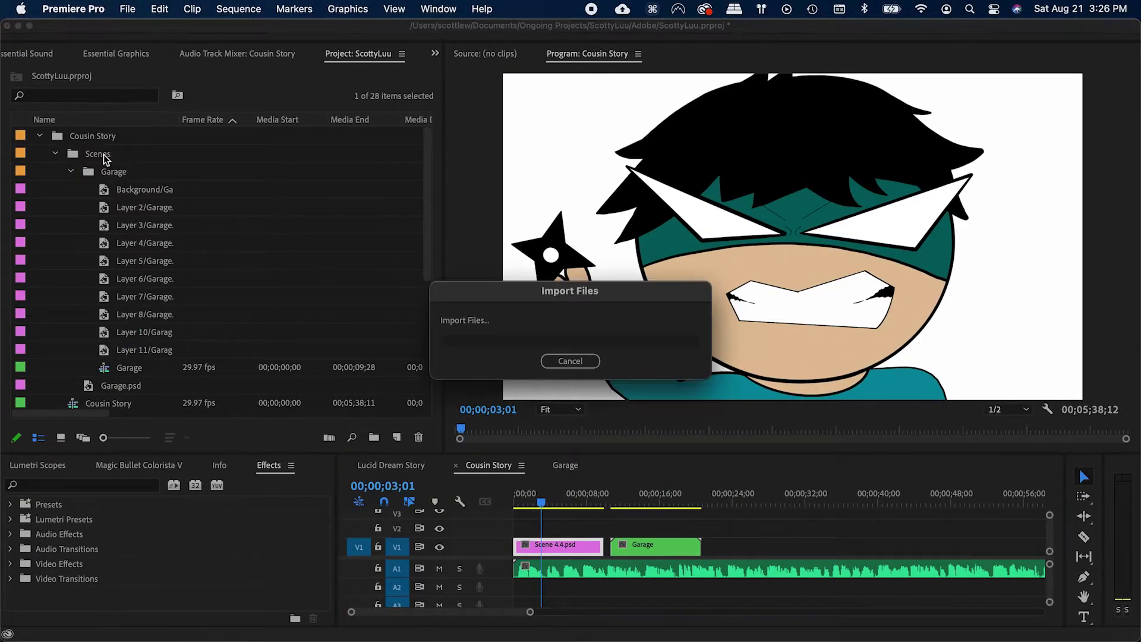
{"action": "left_click", "coordinate": [599, 262]}
{"action": "left_click", "coordinate": [565, 326]}
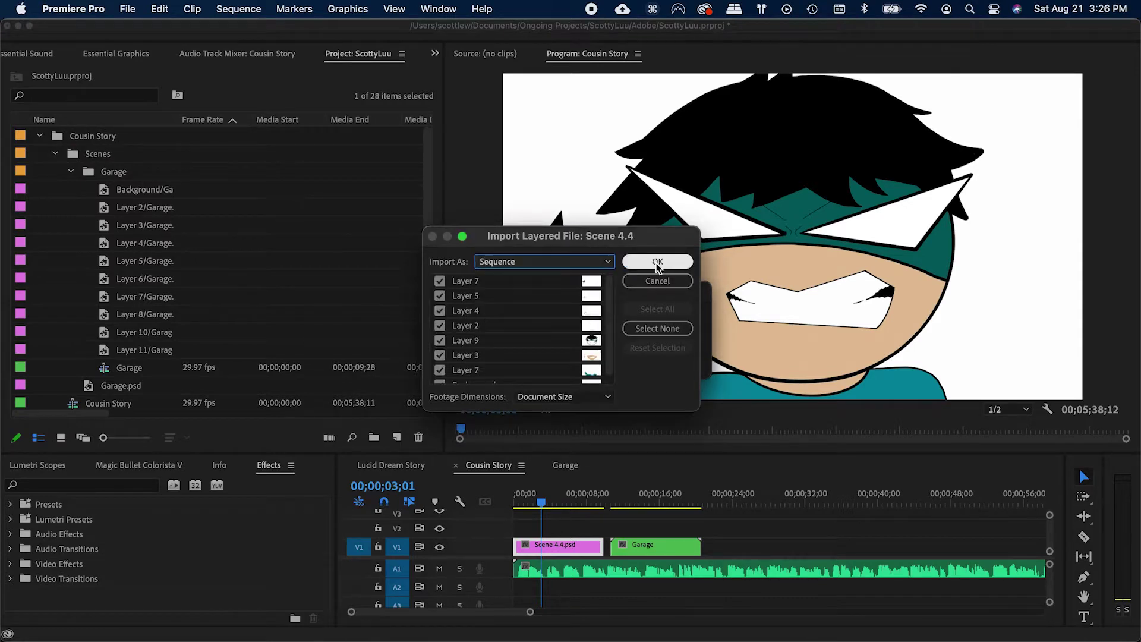
{"action": "left_click", "coordinate": [657, 262]}
{"action": "scroll", "coordinate": [81, 350], "scroll_direction": "up", "scroll_amount": 1}
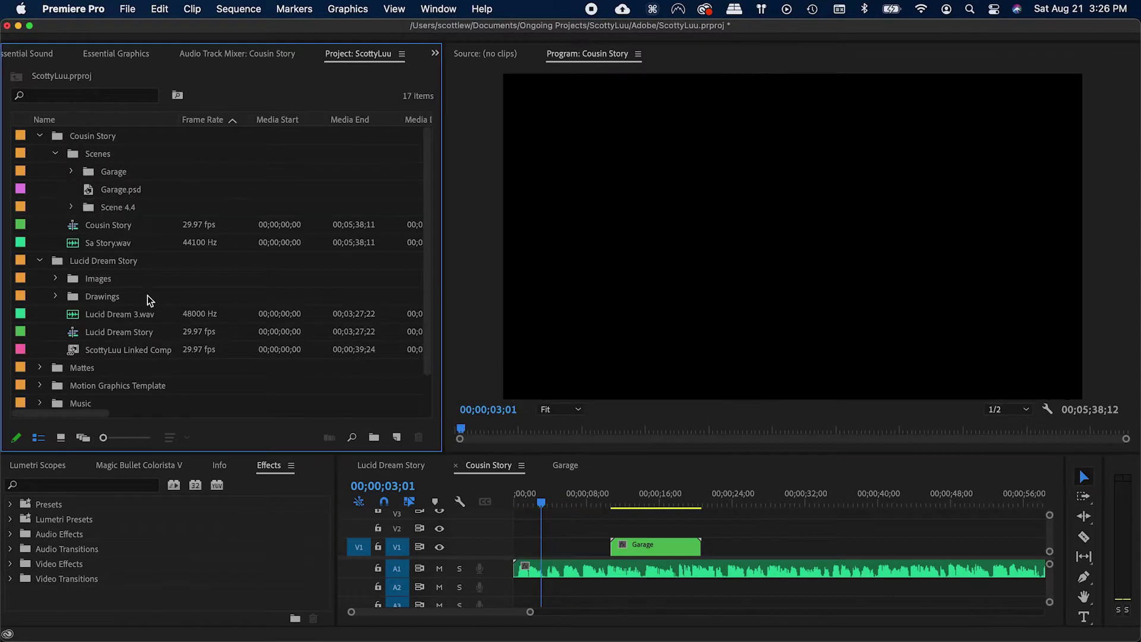
{"action": "left_click", "coordinate": [105, 209]}
{"action": "key", "text": "super+s"}
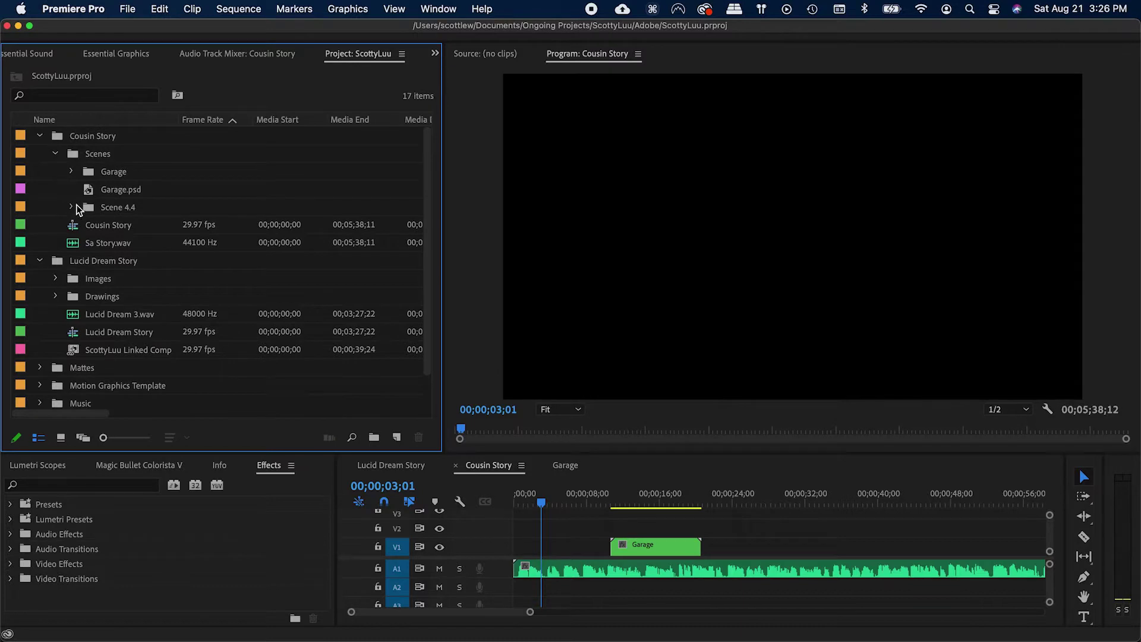
Step: Place the Scene 4.4 sequence from its bin at the start of V1 in the Cousin Story sequence
{"action": "left_click", "coordinate": [71, 206]}
{"action": "left_click", "coordinate": [163, 353]}
{"action": "left_click_drag", "start_coordinate": [167, 366], "coordinate": [538, 545]}
Step: Open the nested Scene 4.4 sequence and switch the V1 track output off and on to examine the Background layer
{"action": "double_click", "coordinate": [558, 552]}
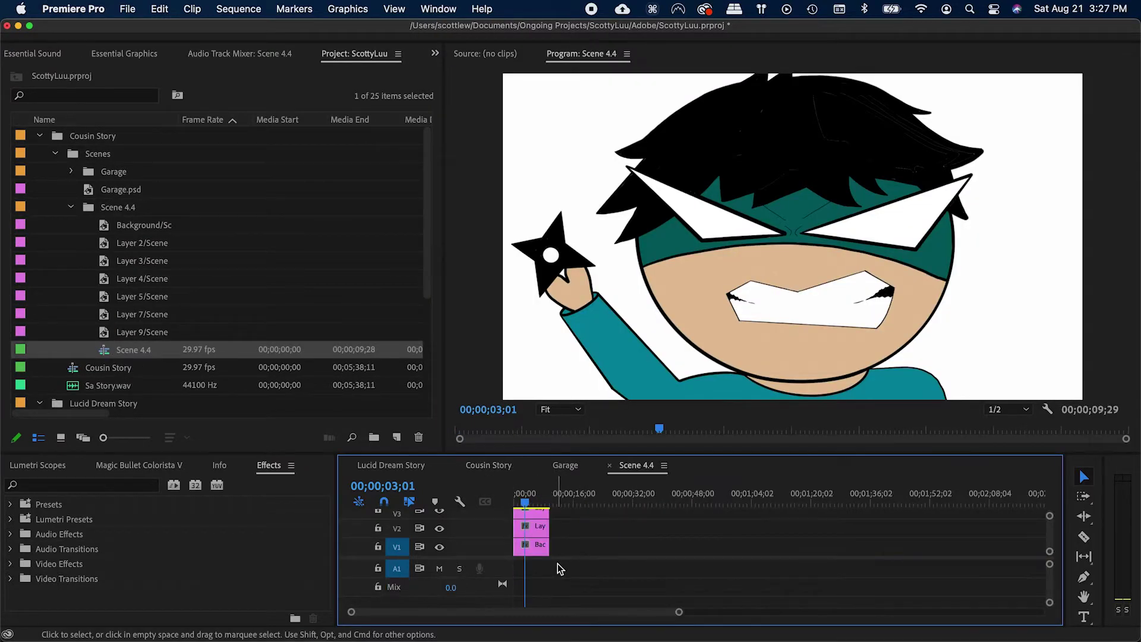
{"action": "left_click", "coordinate": [439, 547]}
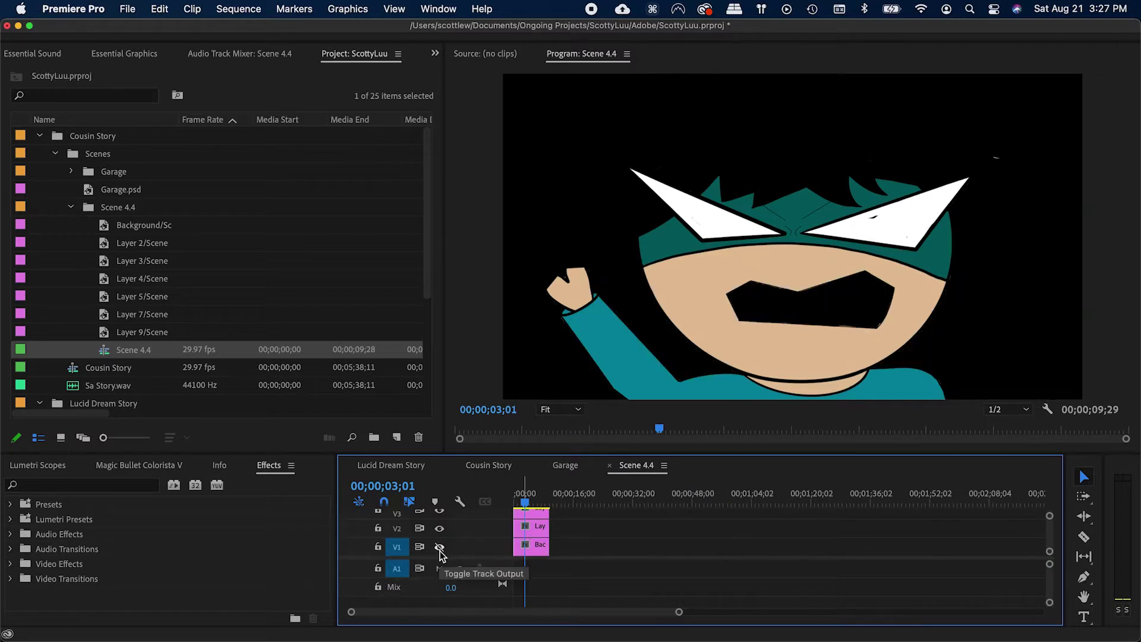
{"action": "left_click", "coordinate": [440, 547]}
{"action": "left_click", "coordinate": [440, 547]}
{"action": "left_click", "coordinate": [440, 547]}
{"action": "left_click", "coordinate": [521, 550]}
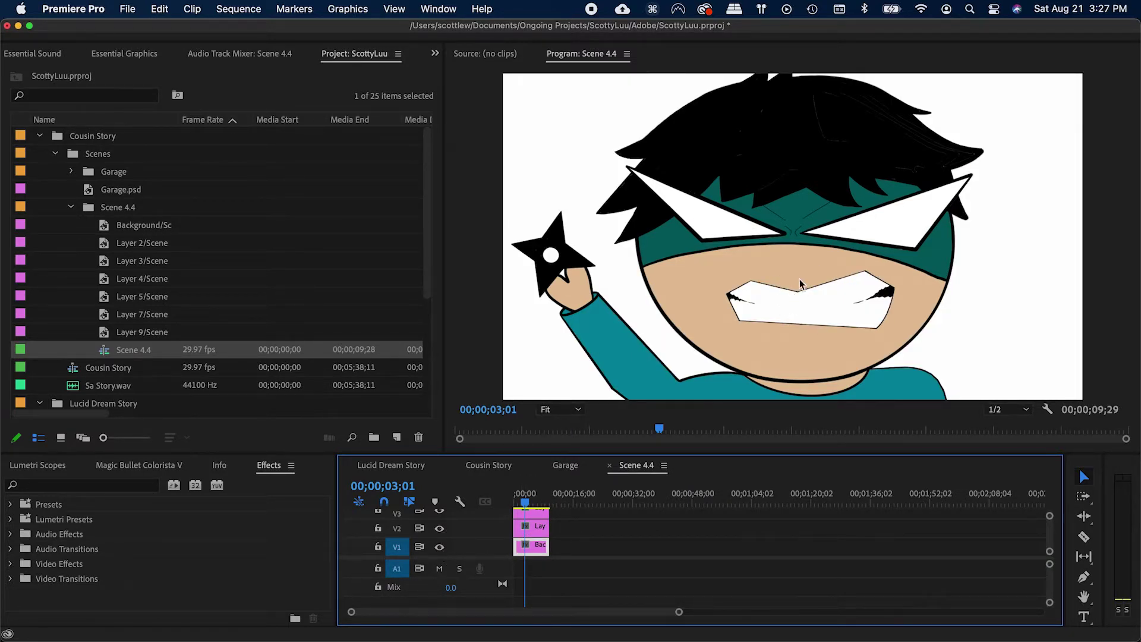
{"action": "left_click", "coordinate": [439, 547]}
{"action": "left_click", "coordinate": [440, 546]}
{"action": "left_click", "coordinate": [439, 548]}
{"action": "left_click", "coordinate": [439, 547]}
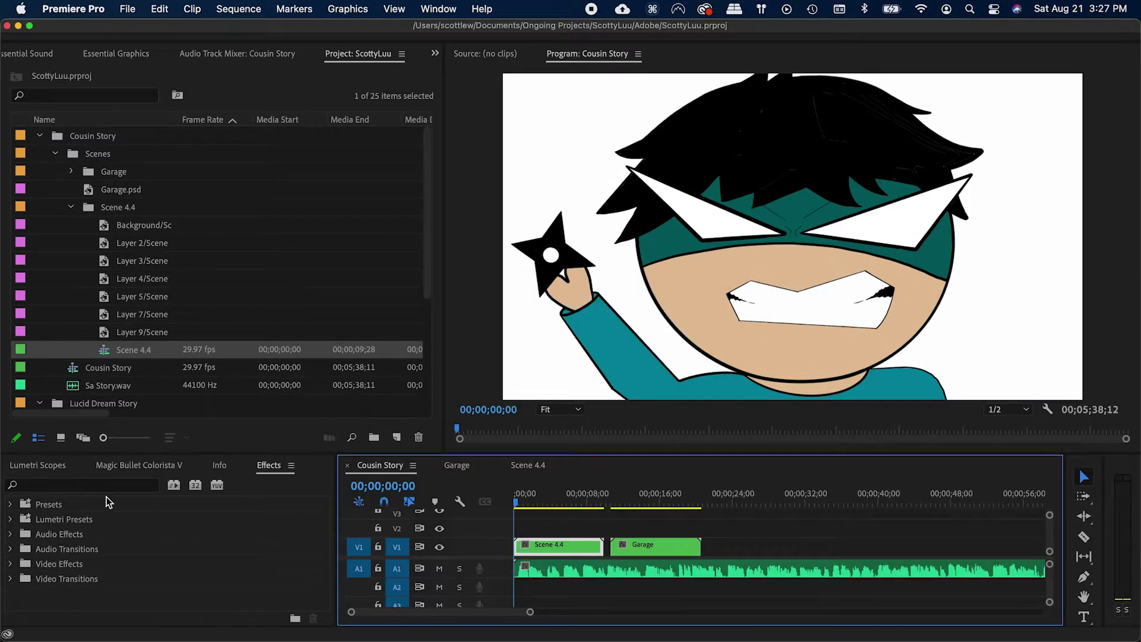
{"action": "key", "text": "shift+l"}
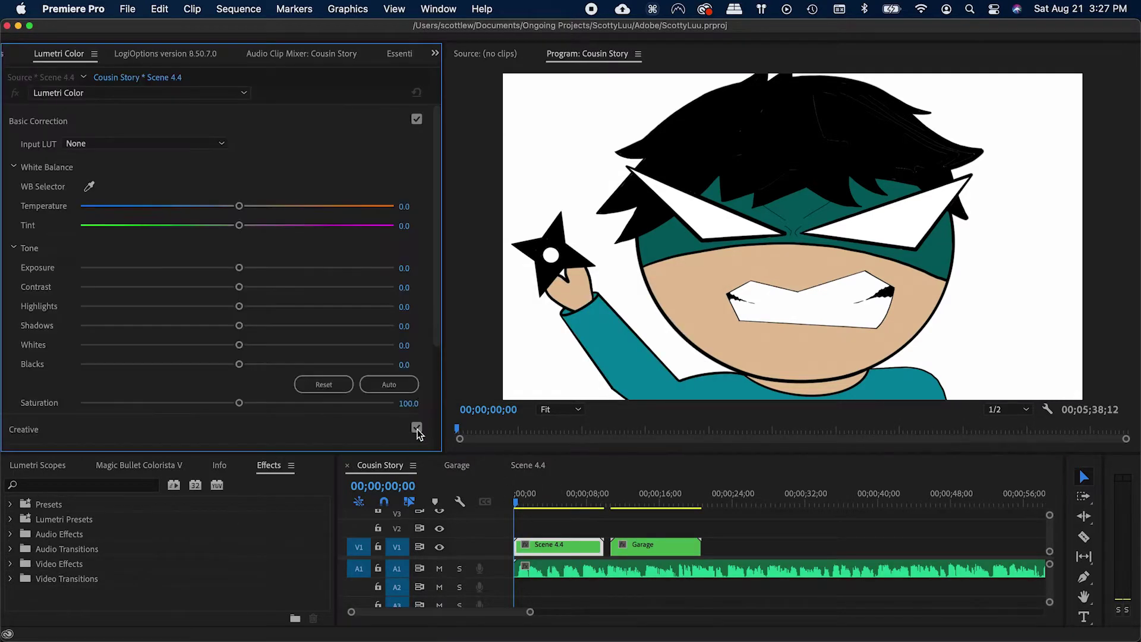
{"action": "left_click_drag", "start_coordinate": [437, 345], "coordinate": [432, 354]}
{"action": "key", "text": "shift+1"}
Step: Save the project and place the Adjustment Layer from the Mattes bin on V2 above Scene 4.4
{"action": "key", "text": "super+s"}
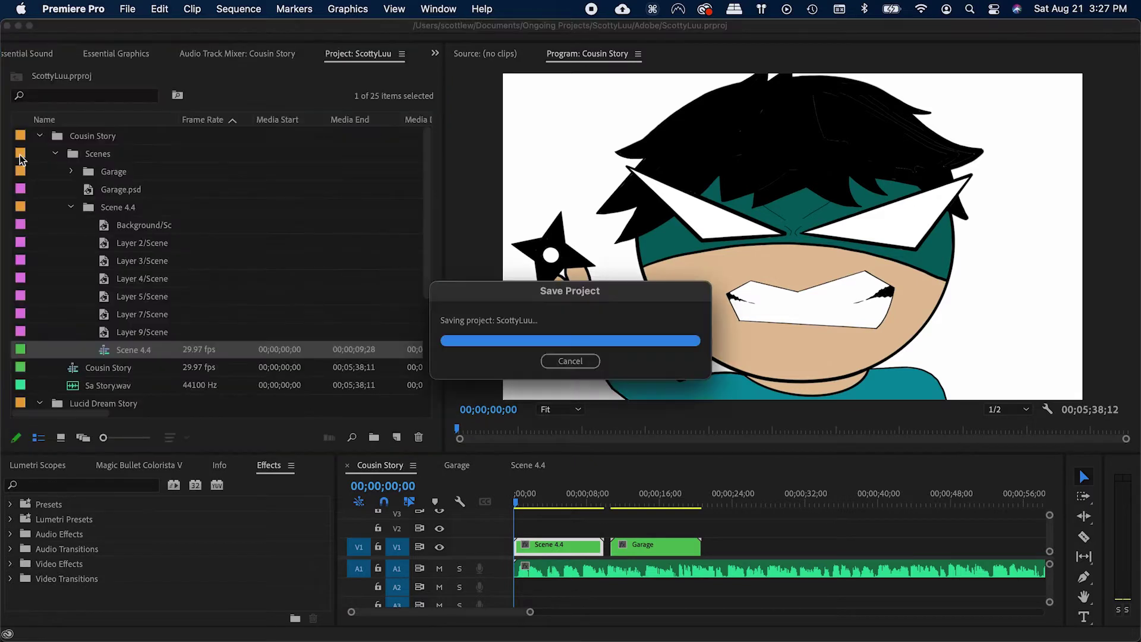
{"action": "left_click", "coordinate": [40, 136]}
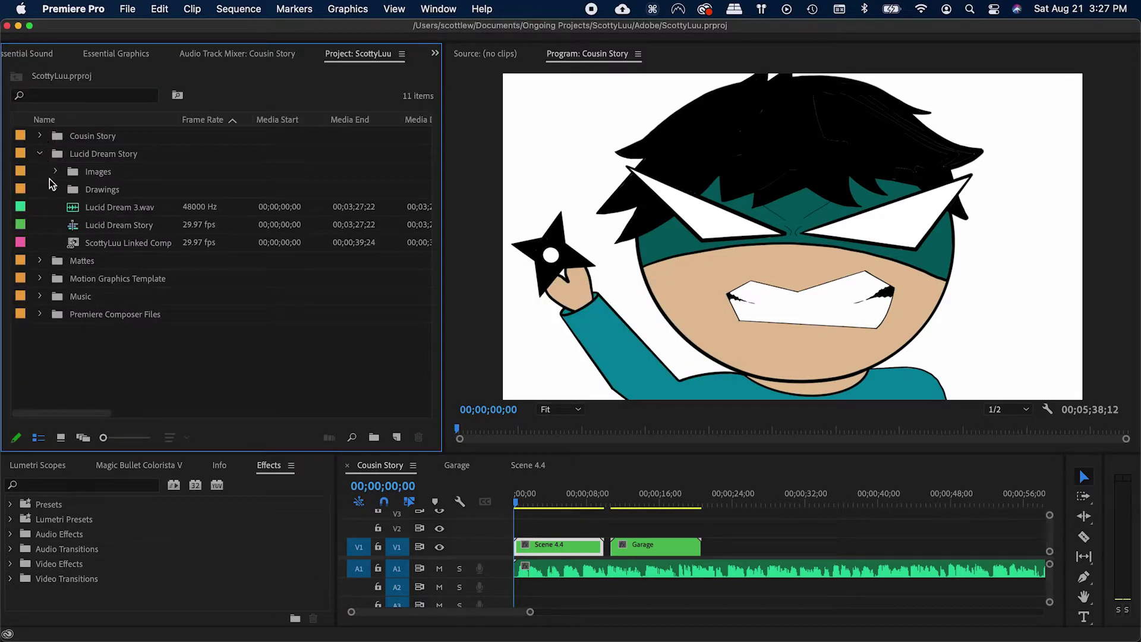
{"action": "left_click", "coordinate": [40, 261]}
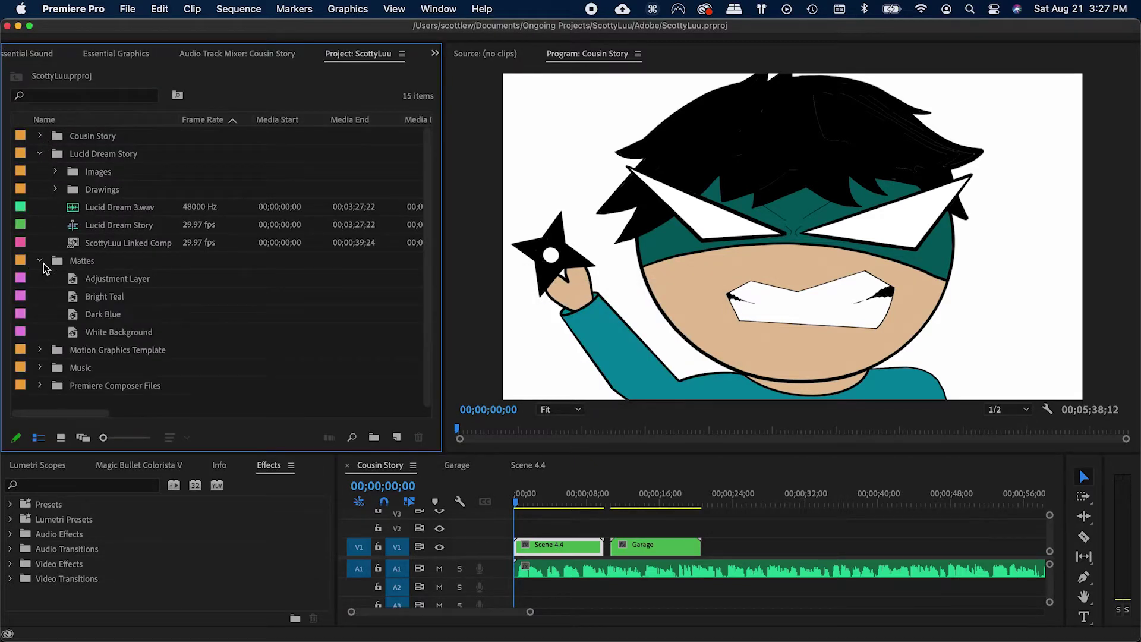
{"action": "left_click", "coordinate": [74, 331]}
{"action": "left_click_drag", "start_coordinate": [70, 278], "coordinate": [594, 526]}
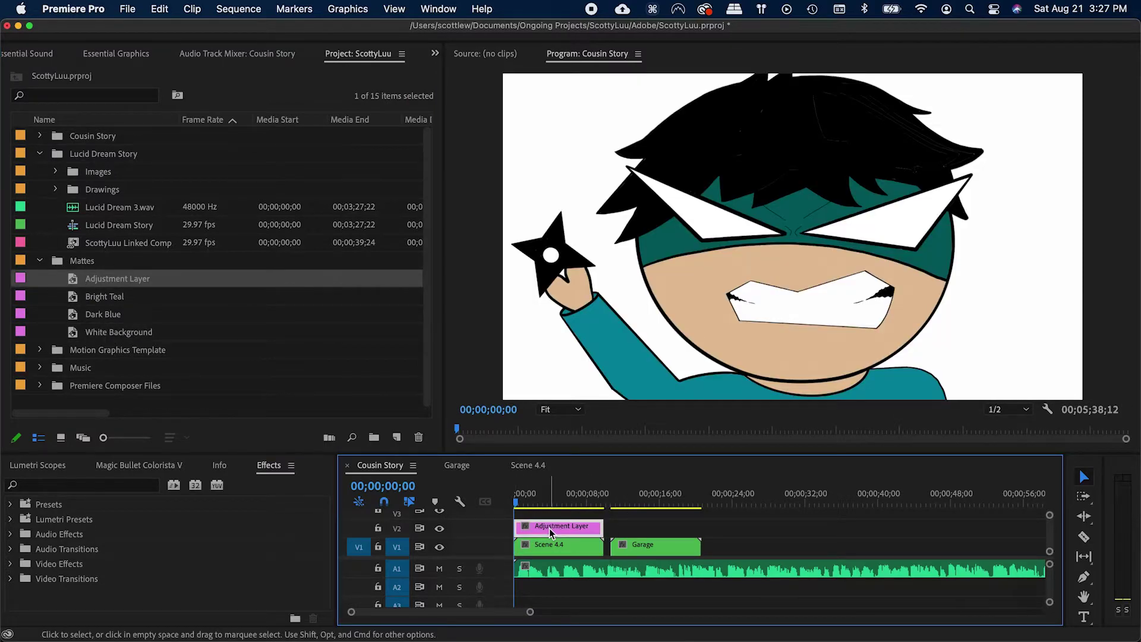
Step: Set the Lumetri Vignette amount of the Adjustment Layer to -1.5 and save the project
{"action": "key", "text": "shift+l"}
{"action": "left_click", "coordinate": [404, 296]}
{"action": "type", "text": "-1.5"}
{"action": "key", "text": "Return"}
{"action": "key", "text": "super+s"}
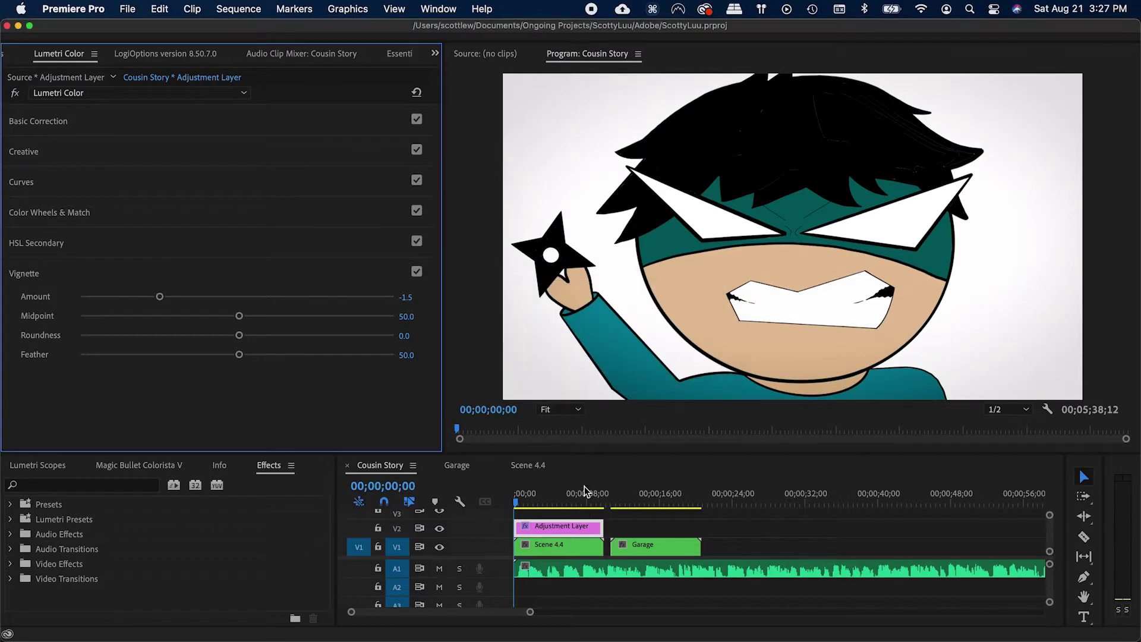
Step: Extend the Adjustment Layer across the Cousin Story sequence on a higher track and trim the end of Scene 4.4 to about 4 seconds
{"action": "key", "text": "grave"}
{"action": "key", "text": "backslash"}
{"action": "mouse_move", "coordinate": [196, 321]}
{"action": "left_mouse_down"}
{"action": "mouse_move", "coordinate": [201, 276]}
{"action": "mouse_move", "coordinate": [560, 270]}
{"action": "left_mouse_up"}
{"action": "left_click", "coordinate": [41, 285]}
{"action": "key", "text": "super+s"}
{"action": "key", "text": "super+s"}
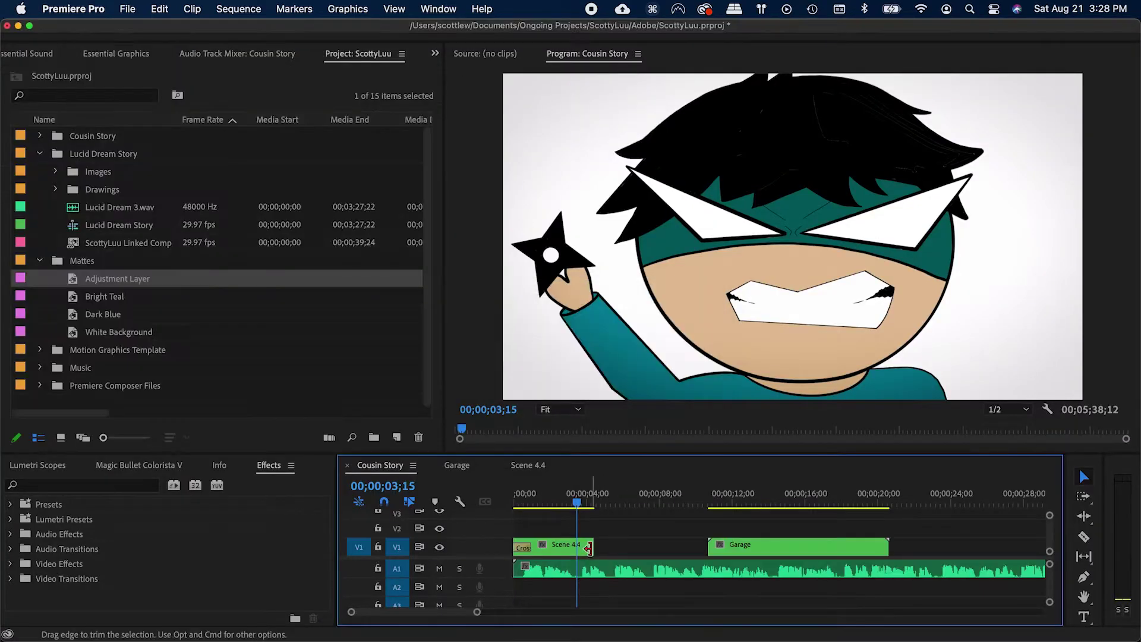
{"action": "key", "text": "super+s"}
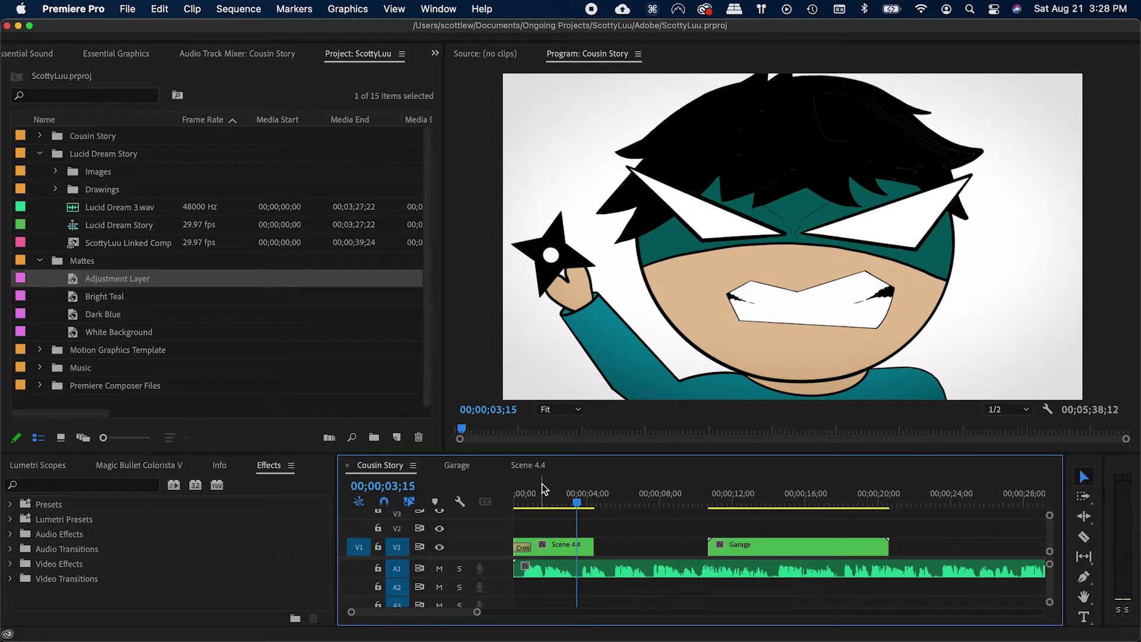
{"action": "key", "text": "super+s"}
Step: Open the nested Scene 4.4 sequence and switch the upper tracks' output off and on to identify their layers
{"action": "double_click", "coordinate": [562, 543]}
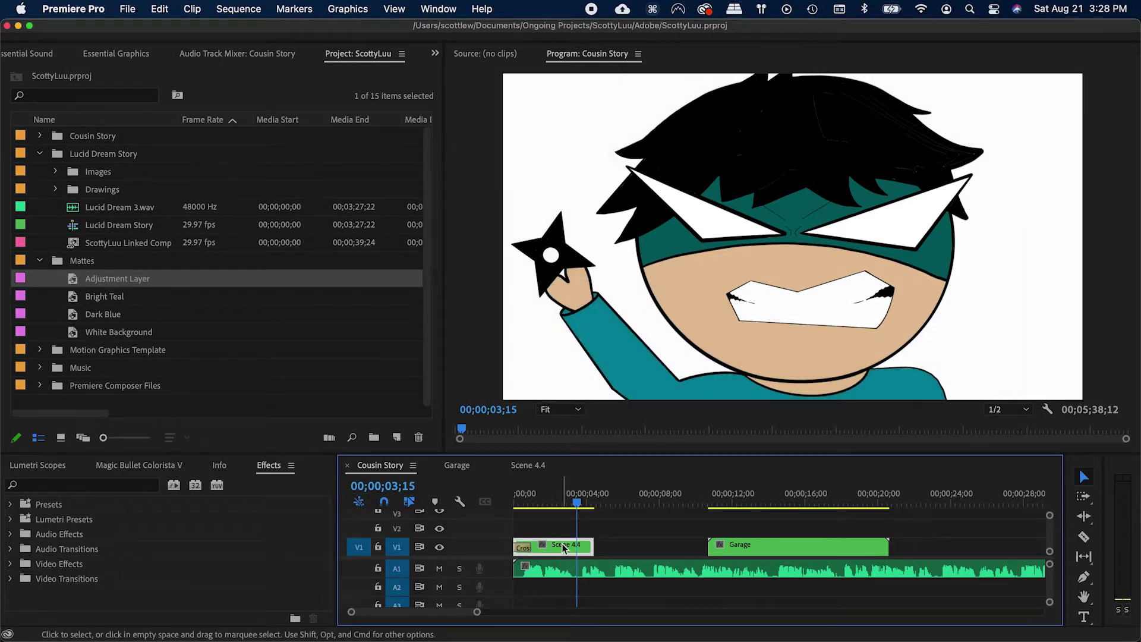
{"action": "key", "text": "="}
{"action": "key", "text": "="}
{"action": "key", "text": "="}
{"action": "scroll", "coordinate": [622, 533], "scroll_direction": "up", "scroll_amount": 1}
{"action": "left_click", "coordinate": [622, 534]}
{"action": "left_click", "coordinate": [441, 539]}
{"action": "left_click", "coordinate": [441, 540]}
{"action": "left_click", "coordinate": [440, 523]}
{"action": "left_click", "coordinate": [441, 522]}
Step: Trim the start of Layer 7/Scene 4.4.psd on V8 to about 1 second and keep a Cross Dissolve only at its start
{"action": "scroll", "coordinate": [469, 525], "scroll_direction": "up", "scroll_amount": 5}
{"action": "mouse_move", "coordinate": [518, 526]}
{"action": "left_mouse_down"}
{"action": "mouse_move", "coordinate": [550, 525]}
{"action": "mouse_move", "coordinate": [540, 526]}
{"action": "left_mouse_up"}
{"action": "key", "text": "shift+d"}
{"action": "key", "text": "super+s"}
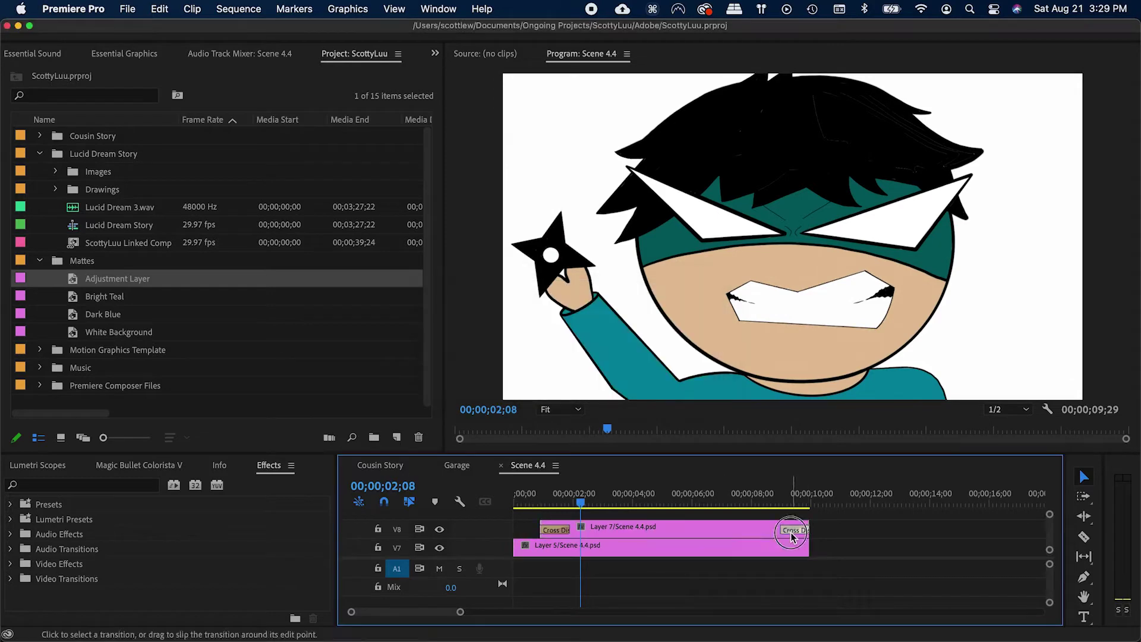
{"action": "left_click", "coordinate": [790, 531]}
{"action": "key", "text": "Delete"}
Step: Select Layer 9/Scene 4.4.psd on V4, save the project and switch to the Garage sequence
{"action": "scroll", "coordinate": [440, 549], "scroll_direction": "down", "scroll_amount": 1}
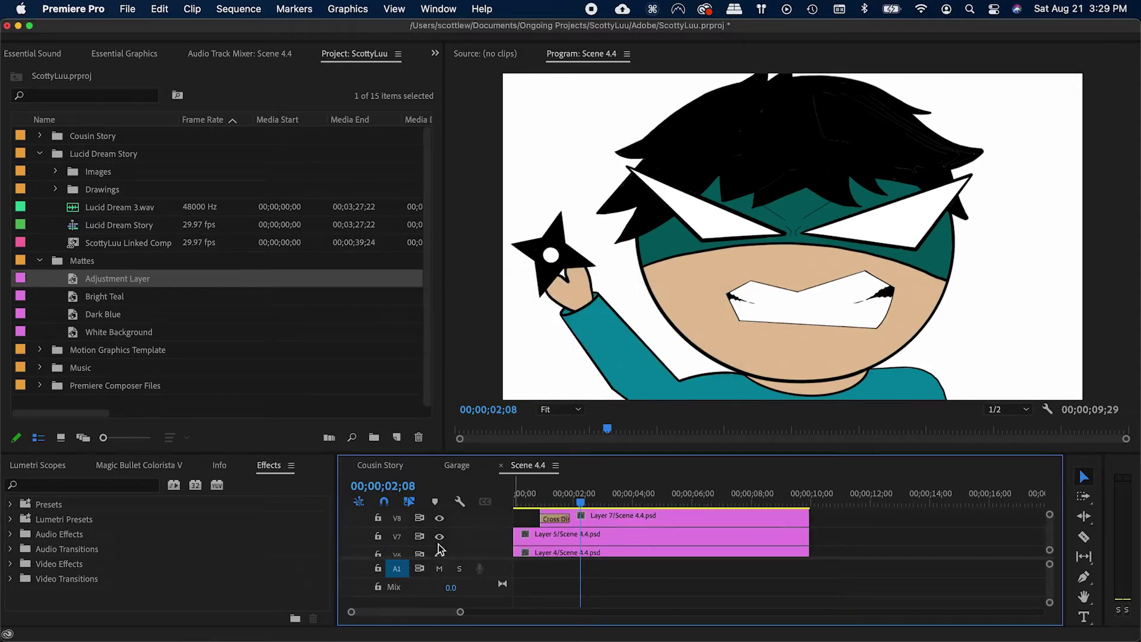
{"action": "left_click", "coordinate": [571, 534]}
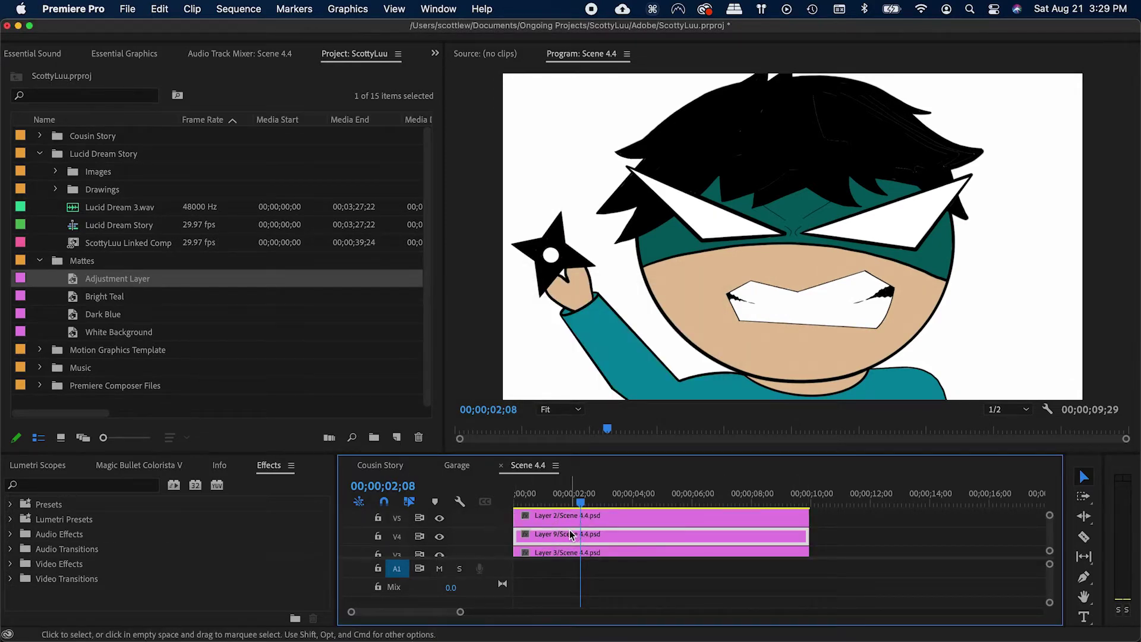
{"action": "key", "text": "super+s"}
{"action": "left_click", "coordinate": [456, 465]}
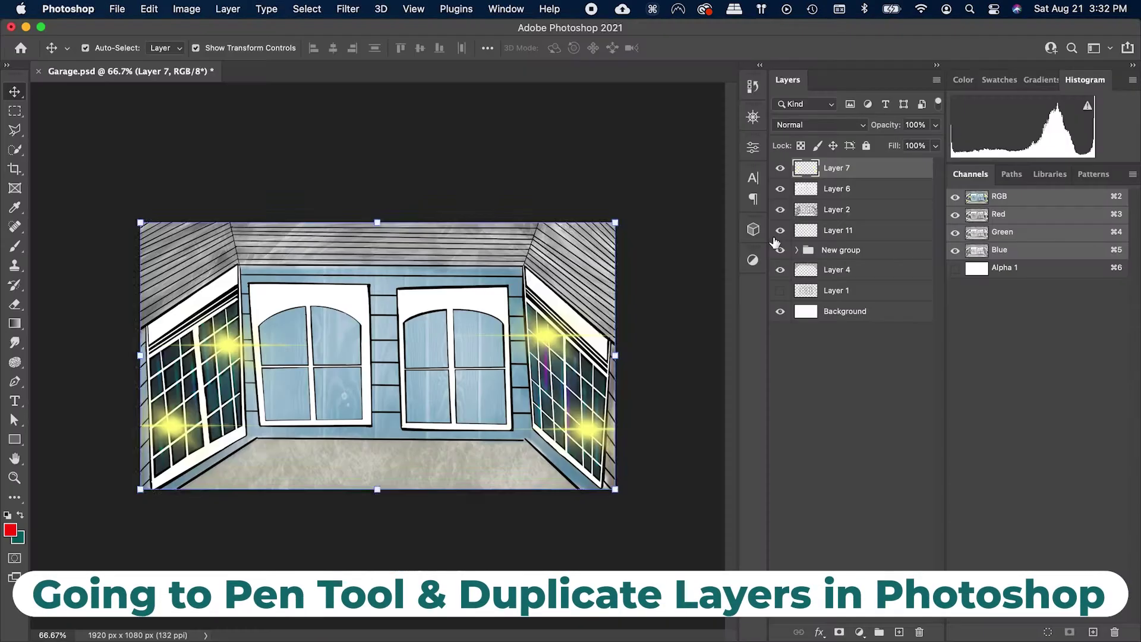
Step: In Scene 4.4.psd in Photoshop, trace the left eye with the Pen tool and duplicate Layer 9
{"action": "left_click", "coordinate": [790, 378]}
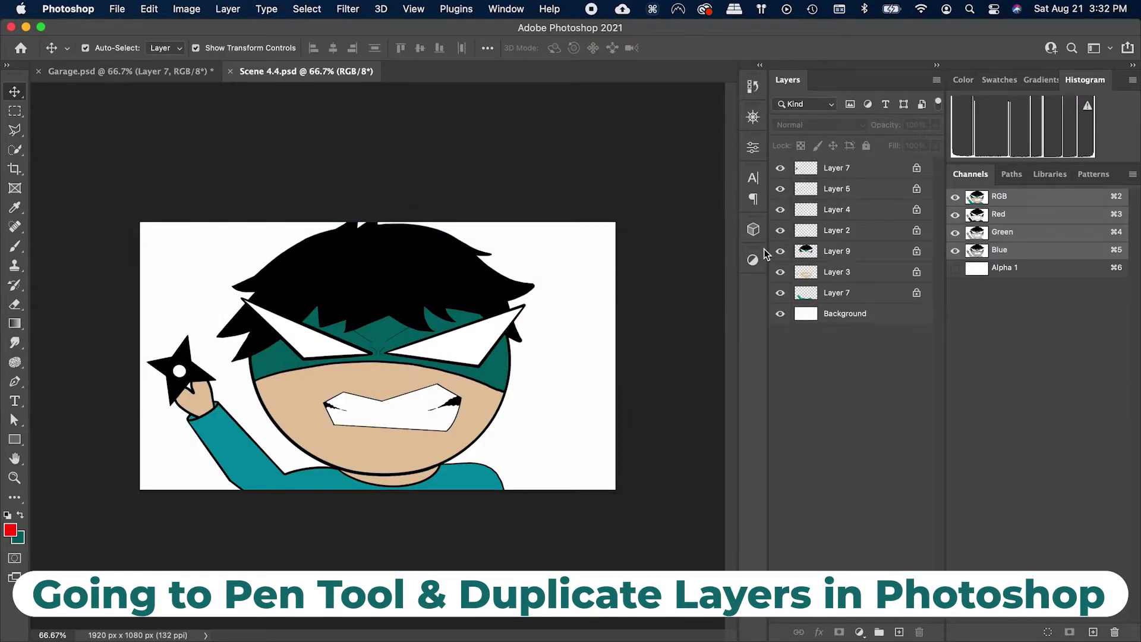
{"action": "scroll", "coordinate": [248, 361], "scroll_direction": "up", "scroll_amount": 5}
{"action": "key", "text": "p"}
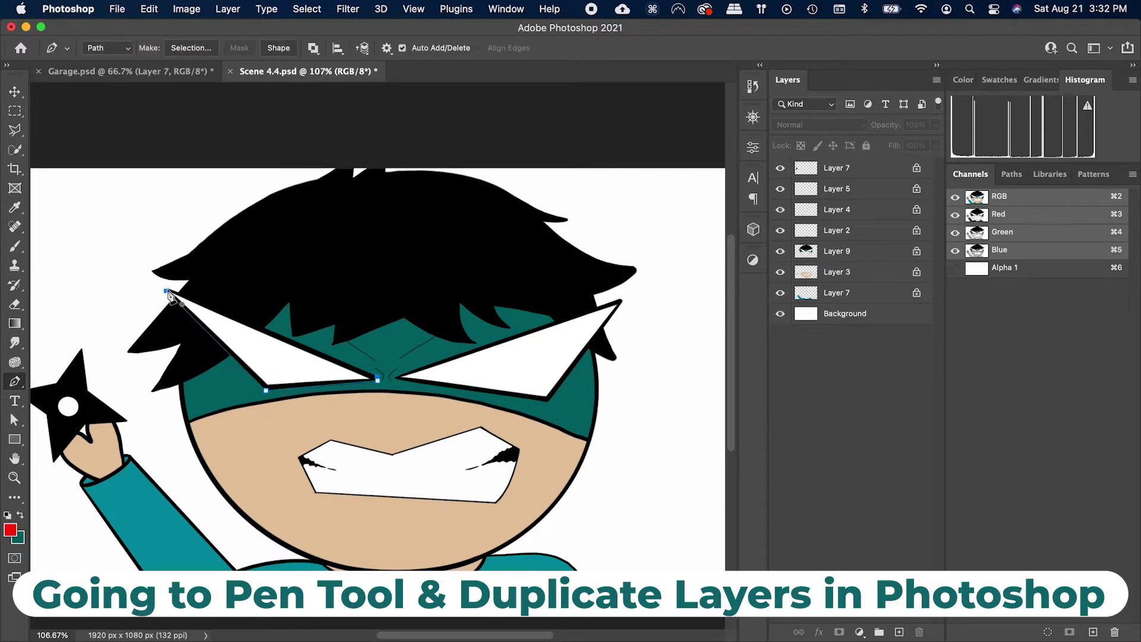
{"action": "left_click", "coordinate": [861, 254]}
{"action": "key", "text": "super+j"}
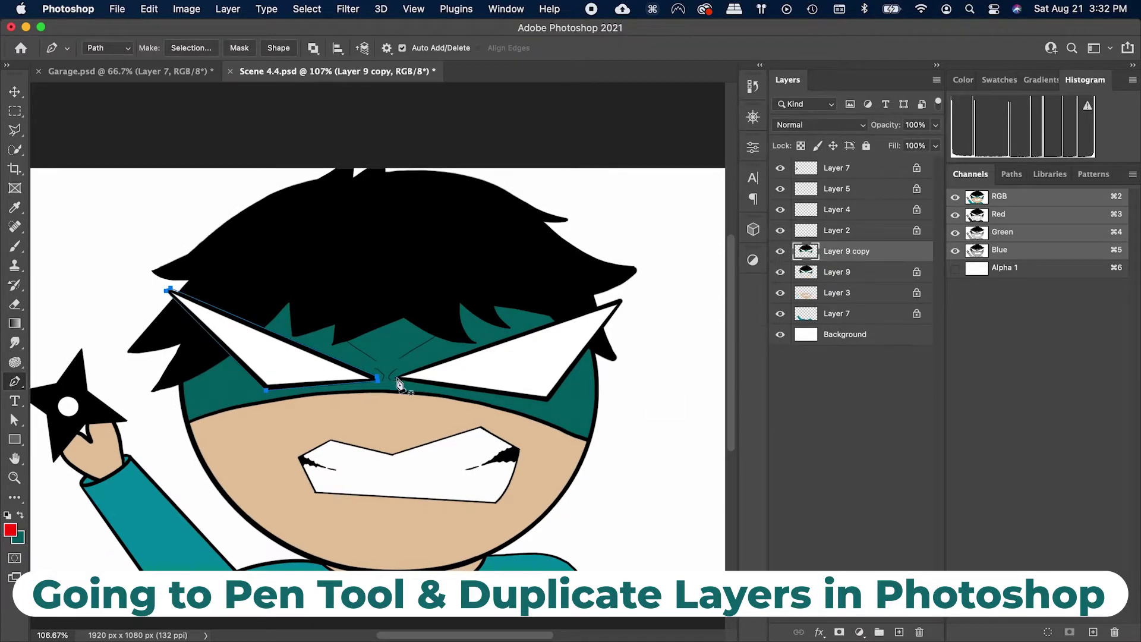
Step: Trace the right eye with the Pen tool, turn its path into a selection and copy it to a new layer
{"action": "right_click", "coordinate": [620, 302]}
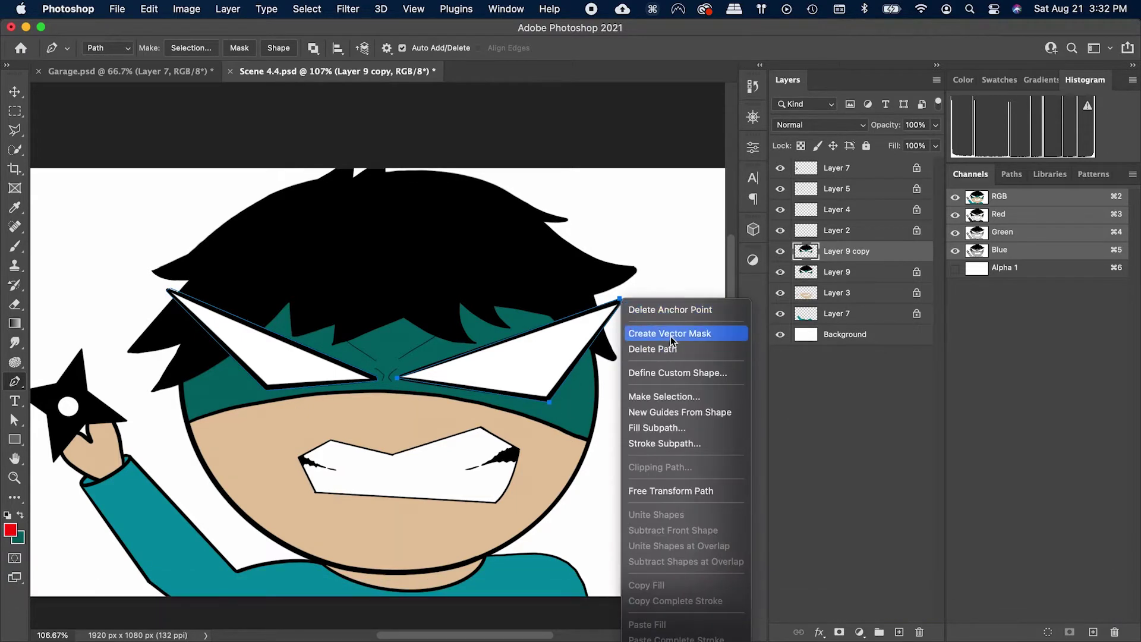
{"action": "left_click", "coordinate": [677, 393]}
{"action": "left_click", "coordinate": [652, 284]}
{"action": "key", "text": "super+j"}
Step: Hide and show Layer 9 copy and Layer 9 to examine the right eye cutout on Layer 10
{"action": "left_click", "coordinate": [779, 272]}
{"action": "left_click", "coordinate": [780, 292]}
{"action": "left_click", "coordinate": [854, 445]}
{"action": "key", "text": "v"}
{"action": "left_click", "coordinate": [701, 428]}
{"action": "left_click", "coordinate": [779, 291]}
{"action": "left_click", "coordinate": [779, 272]}
{"action": "left_click", "coordinate": [254, 365]}
{"action": "right_click", "coordinate": [254, 364]}
{"action": "left_click", "coordinate": [781, 291]}
{"action": "left_click", "coordinate": [781, 291]}
{"action": "left_click", "coordinate": [826, 256]}
{"action": "left_click", "coordinate": [495, 317]}
{"action": "right_click", "coordinate": [258, 332]}
{"action": "left_click", "coordinate": [251, 359]}
{"action": "left_click", "coordinate": [695, 428]}
Step: Turn the left eye's path into a selection with a 2-pixel feather and copy it from Layer 9 copy to a new layer
{"action": "left_click", "coordinate": [843, 272]}
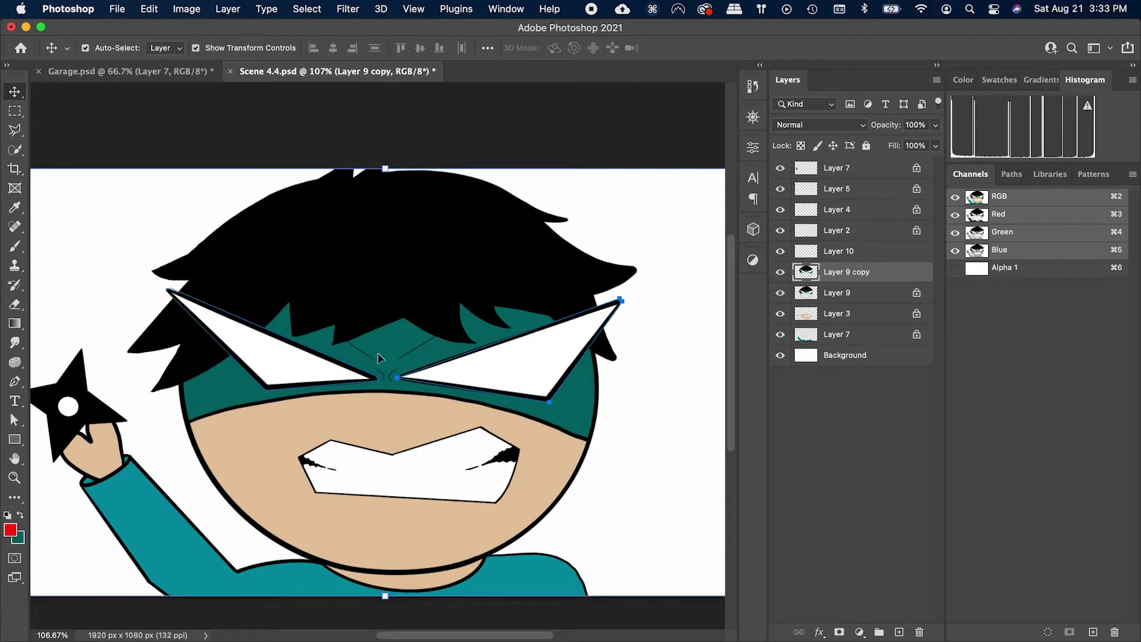
{"action": "key", "text": "p"}
{"action": "right_click", "coordinate": [265, 388]}
{"action": "left_click", "coordinate": [283, 456]}
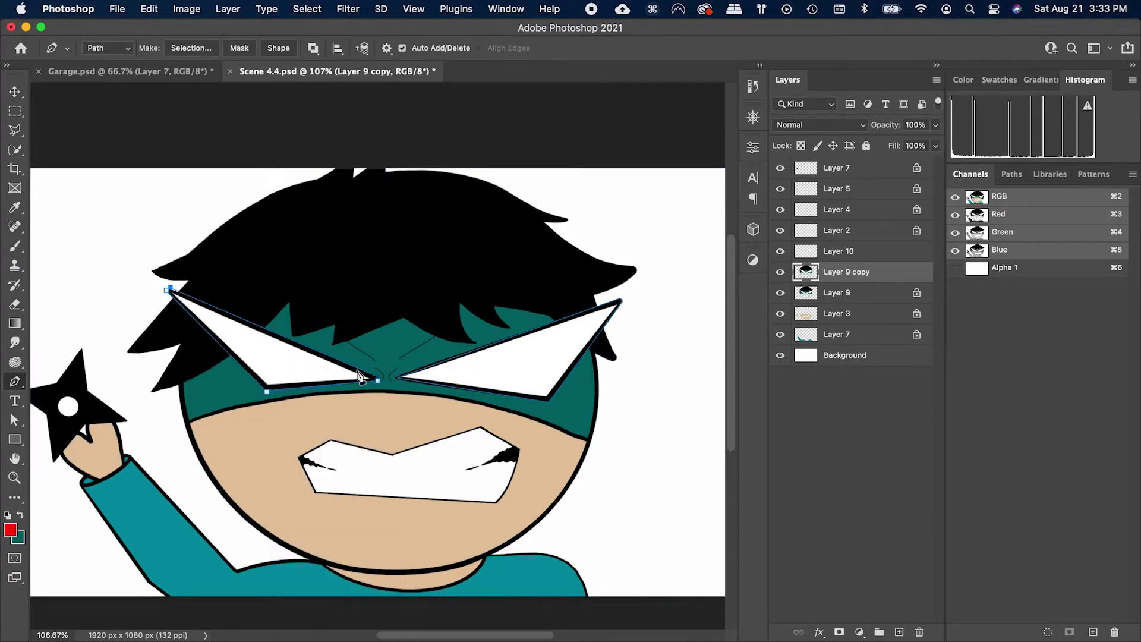
{"action": "right_click", "coordinate": [252, 360]}
{"action": "left_click", "coordinate": [324, 436]}
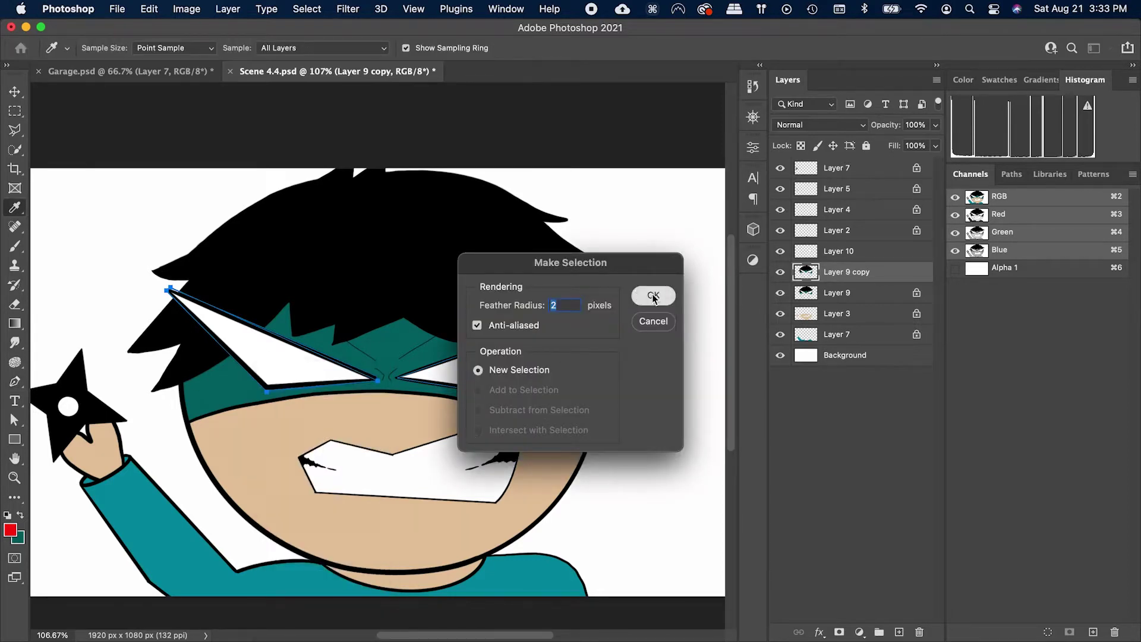
{"action": "left_click", "coordinate": [658, 288]}
{"action": "key", "text": "super+shift+alt+n"}
Step: Hide Layer 9 copy and Layer 9 to check the eye cutouts on Layer 10 and Layer 11
{"action": "left_click", "coordinate": [858, 255]}
{"action": "key", "text": "v"}
{"action": "left_click", "coordinate": [685, 349]}
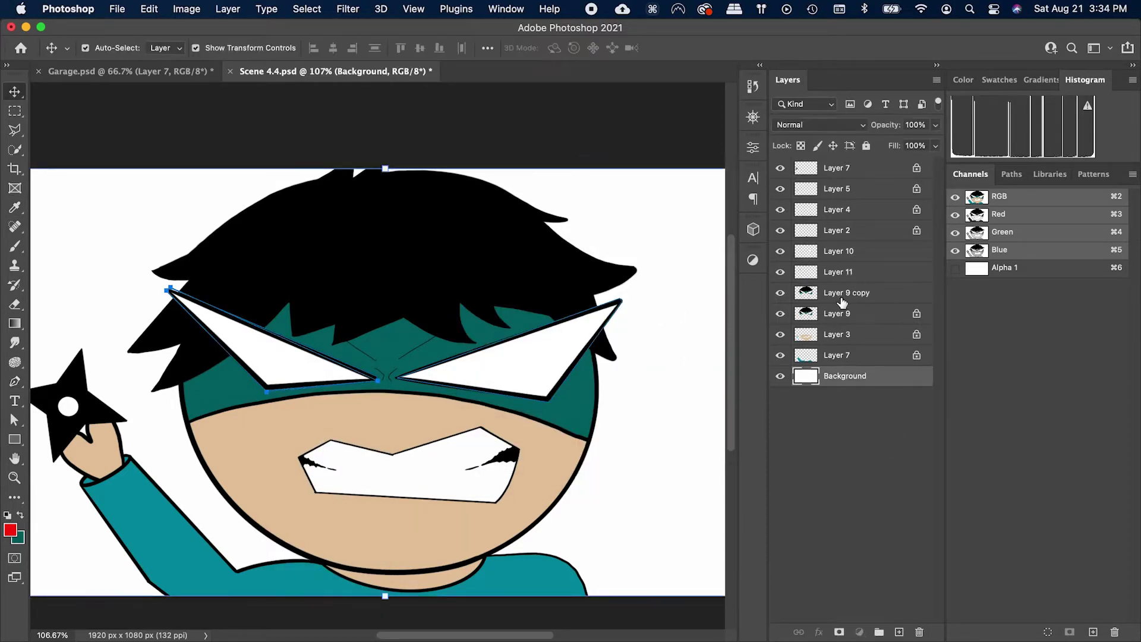
{"action": "left_click", "coordinate": [836, 275]}
{"action": "left_click", "coordinate": [779, 292]}
{"action": "left_click", "coordinate": [779, 314]}
{"action": "left_click", "coordinate": [647, 366]}
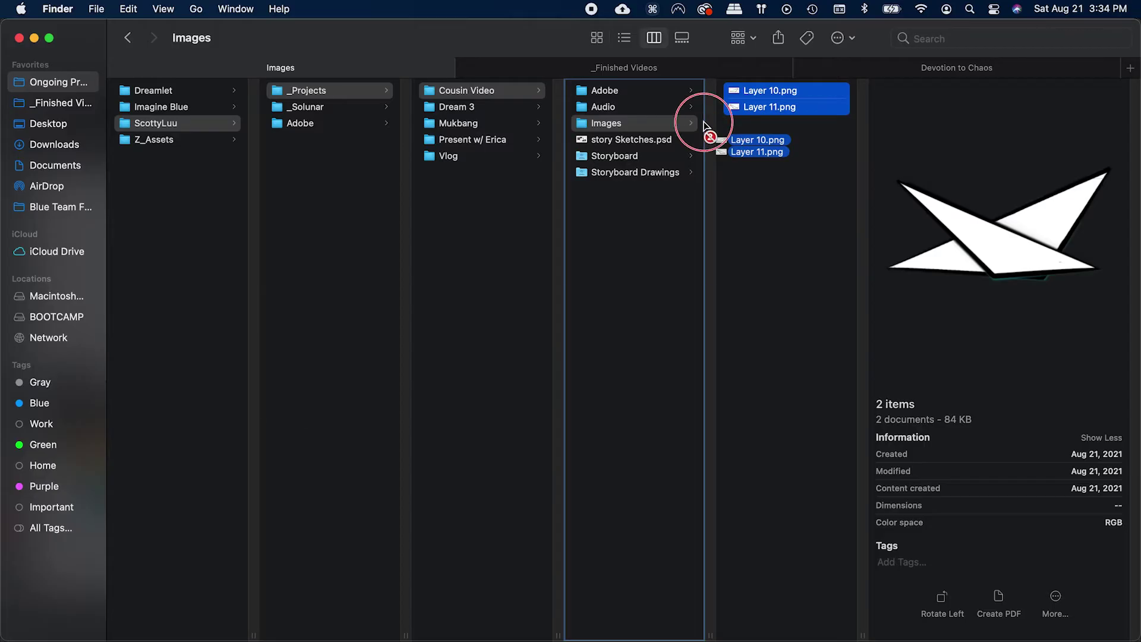
Step: Place Layer 10.png and Layer 11.png from Finder on V2 of Cousin Story in Premiere Pro and set Layer 10.png's position to 1273, 464
{"action": "key", "text": "super+Tab"}
{"action": "key", "text": "super+Tab"}
{"action": "left_click_drag", "start_coordinate": [701, 123], "coordinate": [550, 532]}
{"action": "left_click", "coordinate": [682, 528]}
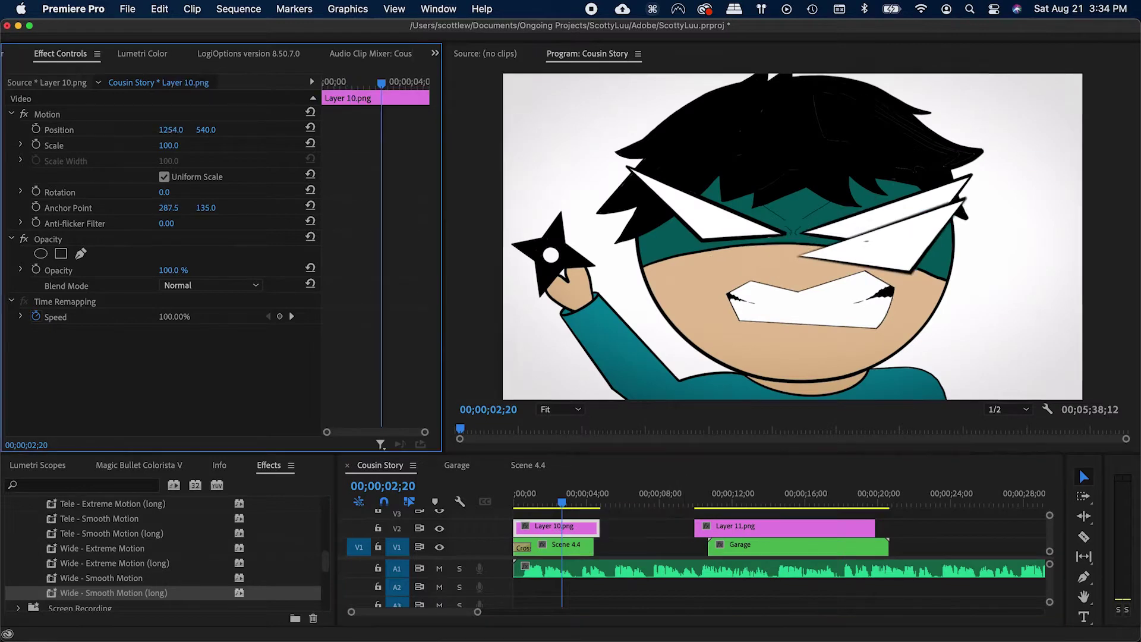
{"action": "mouse_move", "coordinate": [173, 129]}
{"action": "left_mouse_down"}
{"action": "mouse_move", "coordinate": [152, 130]}
{"action": "mouse_move", "coordinate": [180, 130]}
{"action": "left_mouse_up"}
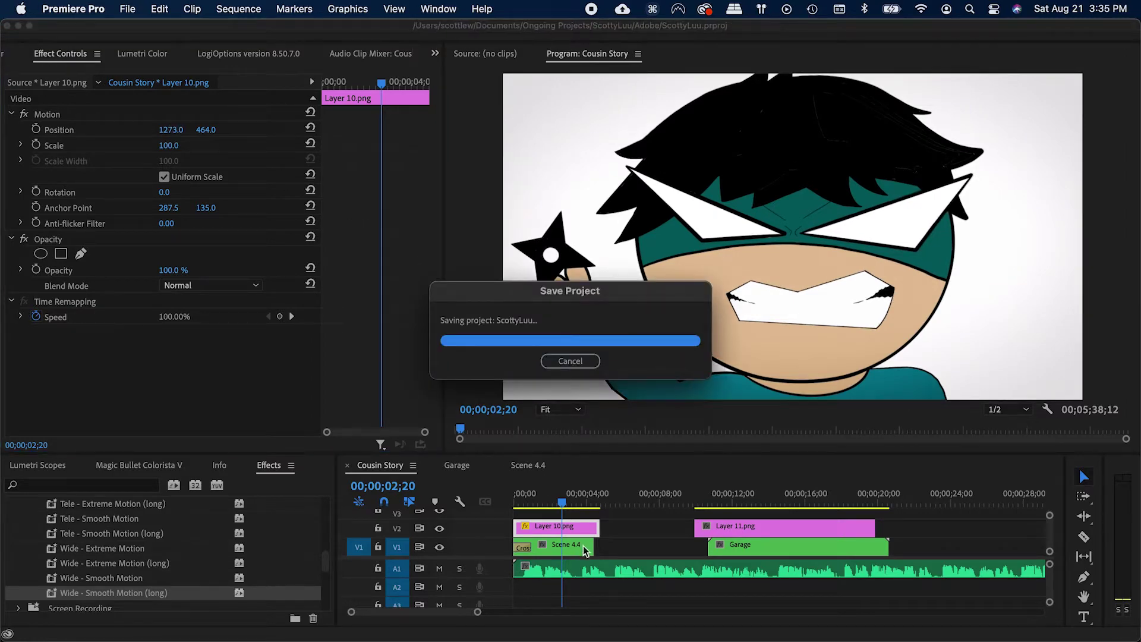
Step: Stack Layer 11.png on V3 with both eye images ending with Scene 4.4, and set Layer 11.png's position to 561, 364
{"action": "left_click_drag", "start_coordinate": [873, 528], "coordinate": [593, 528]}
{"action": "left_click_drag", "start_coordinate": [561, 502], "coordinate": [546, 502]}
{"action": "left_click", "coordinate": [554, 529]}
{"action": "left_click", "coordinate": [547, 513]}
{"action": "left_click_drag", "start_coordinate": [171, 130], "coordinate": [142, 129]}
{"action": "left_click_drag", "start_coordinate": [212, 129], "coordinate": [162, 129]}
Step: Apply the Normal - Smooth Motion handheld movement preset to Layer 10.png and Layer 11.png and save the project
{"action": "left_click", "coordinate": [558, 526]}
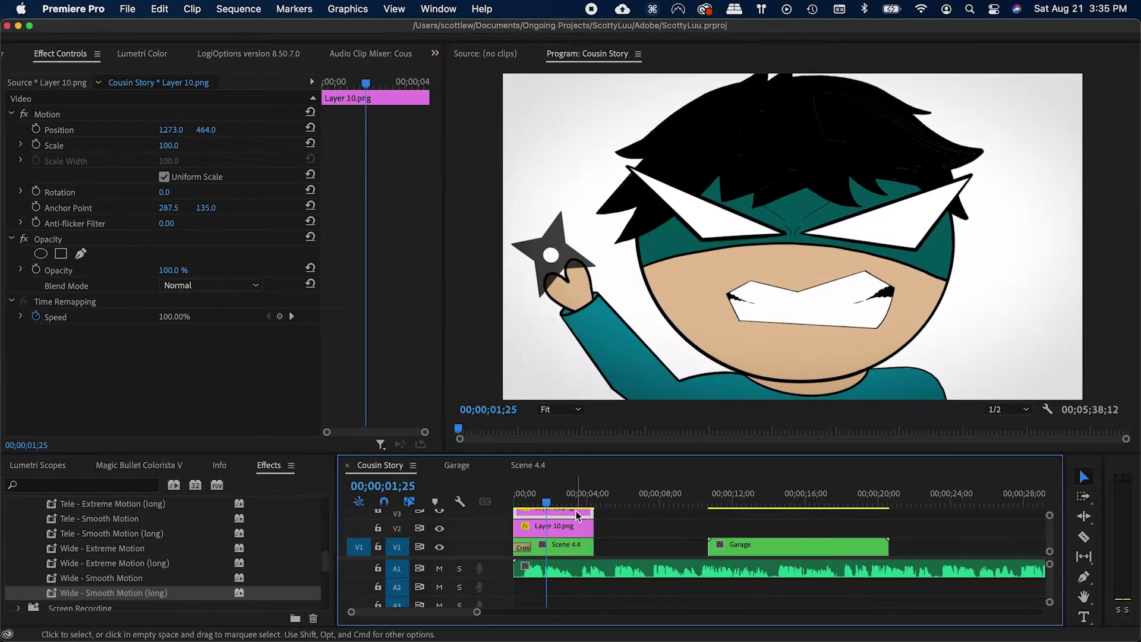
{"action": "left_click", "coordinate": [509, 505]}
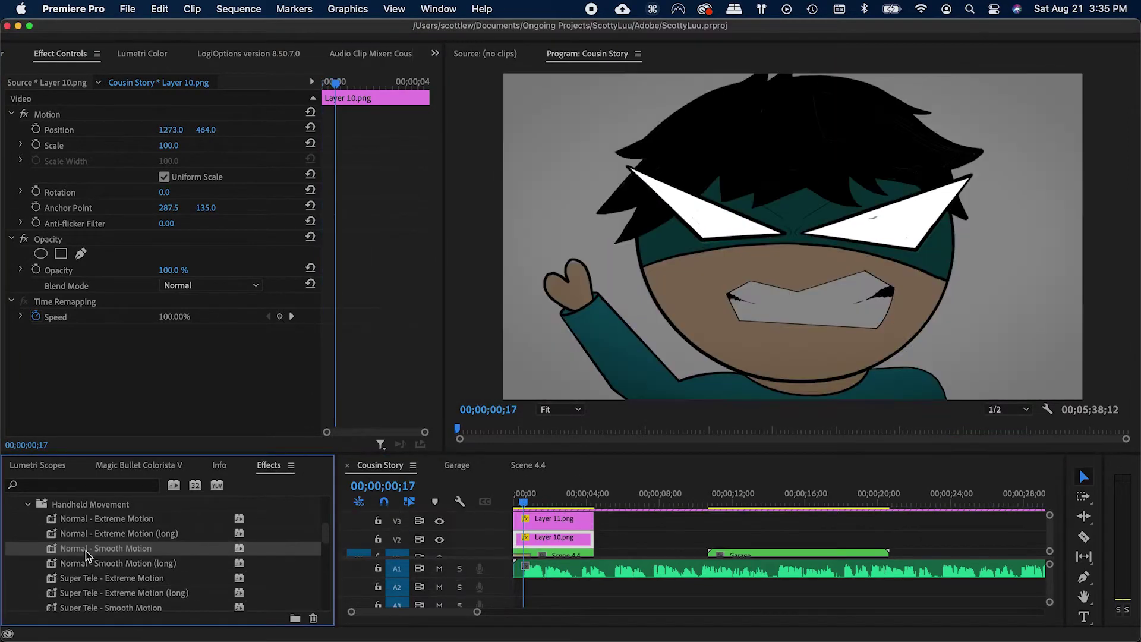
{"action": "left_click_drag", "start_coordinate": [88, 550], "coordinate": [588, 569]}
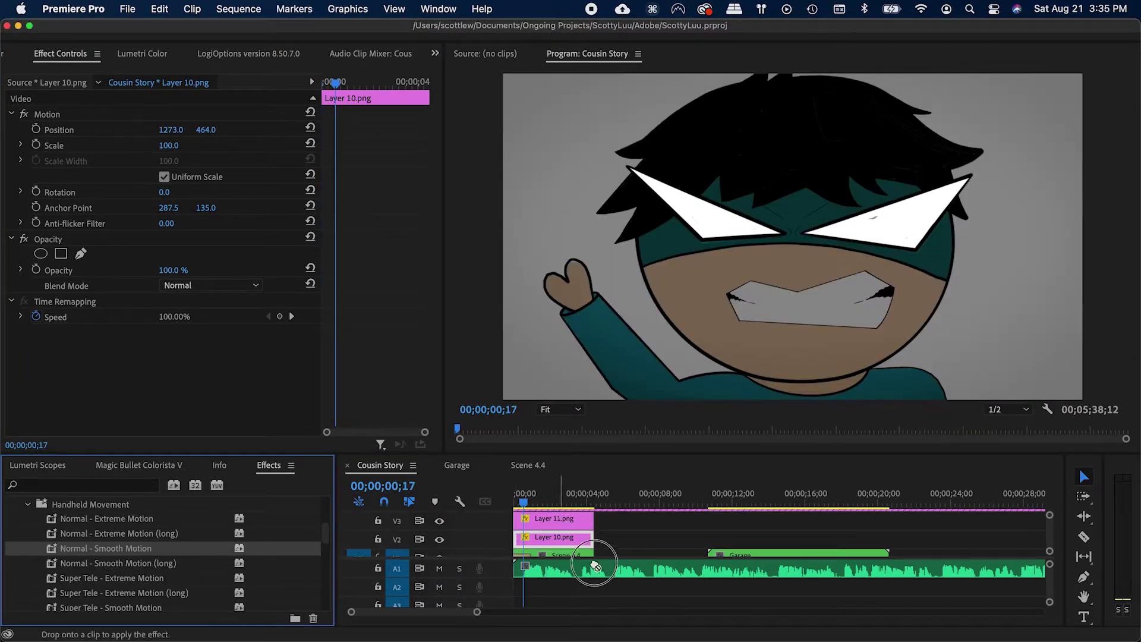
{"action": "left_click_drag", "start_coordinate": [550, 537], "coordinate": [551, 537]}
{"action": "left_click", "coordinate": [499, 504]}
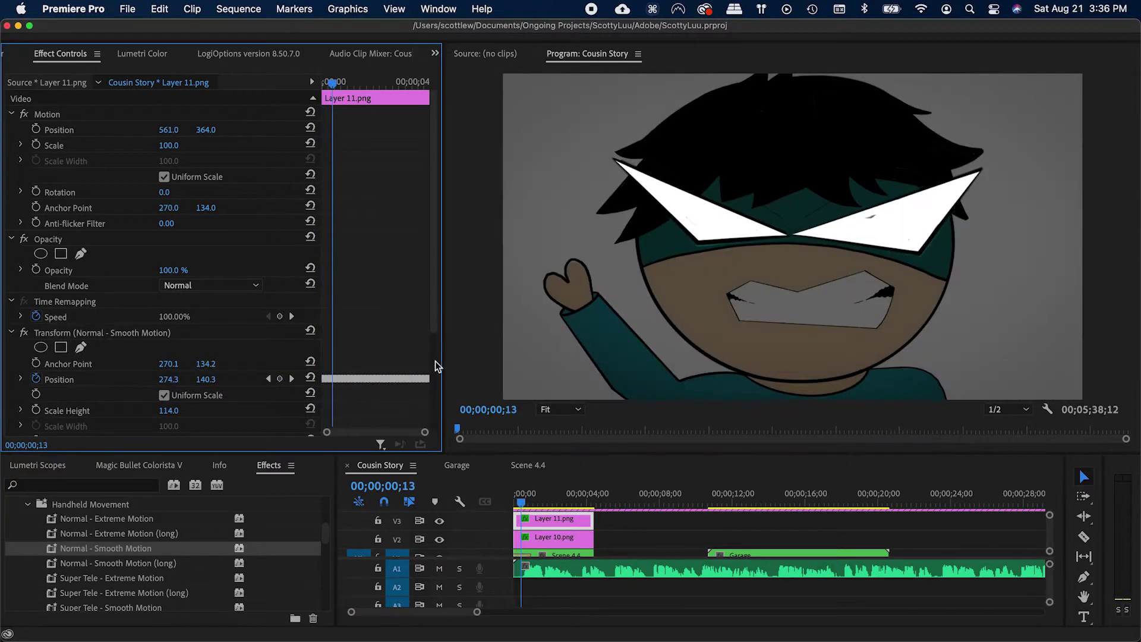
{"action": "key", "text": "super+s"}
Step: Scrub through Layer 11.png and examine the Position keyframes and settings of its Transform (Normal - Smooth Motion) effect
{"action": "left_click", "coordinate": [326, 82]}
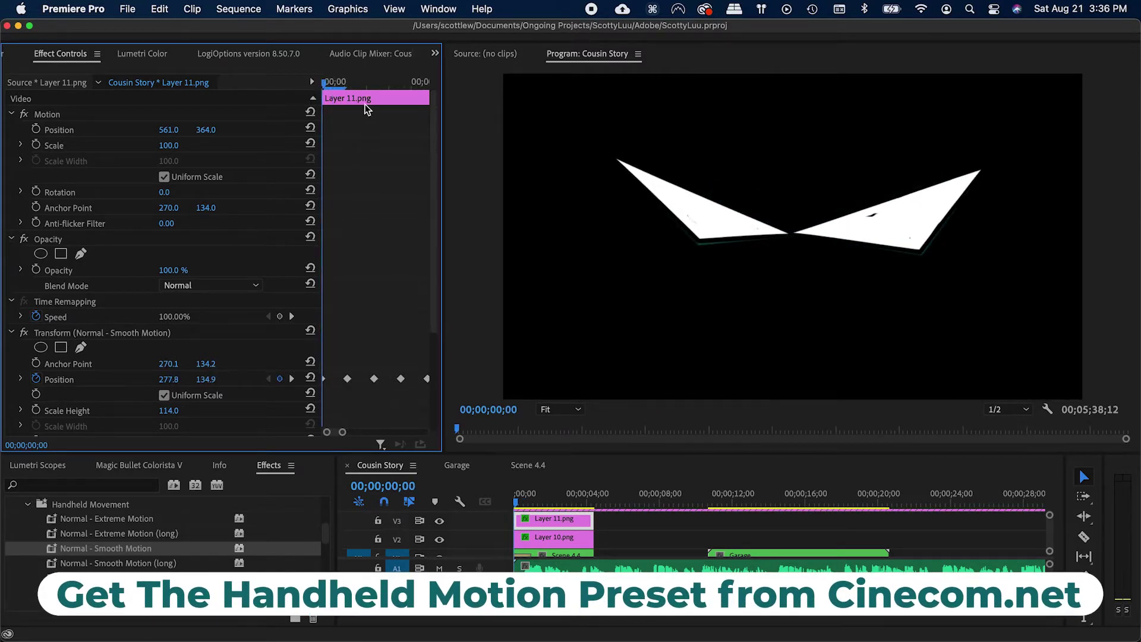
{"action": "left_click_drag", "start_coordinate": [325, 84], "coordinate": [410, 119]}
{"action": "key", "text": "minus"}
{"action": "key", "text": "minus"}
{"action": "key", "text": "minus"}
{"action": "key", "text": "minus"}
{"action": "key", "text": "minus"}
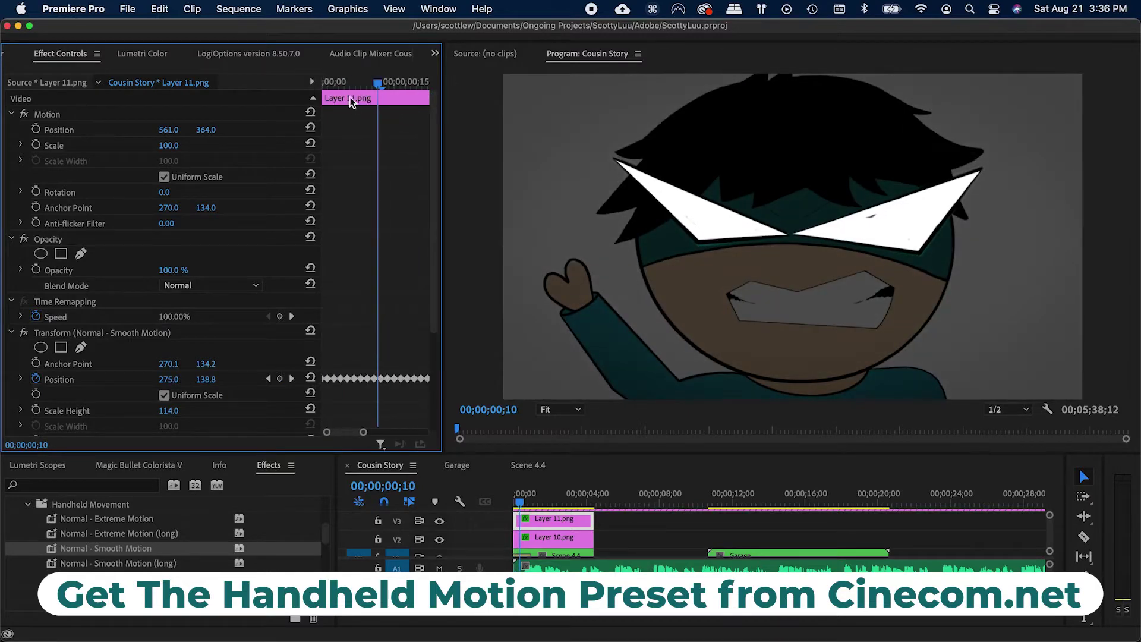
{"action": "left_click_drag", "start_coordinate": [330, 88], "coordinate": [385, 98]}
{"action": "scroll", "coordinate": [365, 337], "scroll_direction": "down", "scroll_amount": 4}
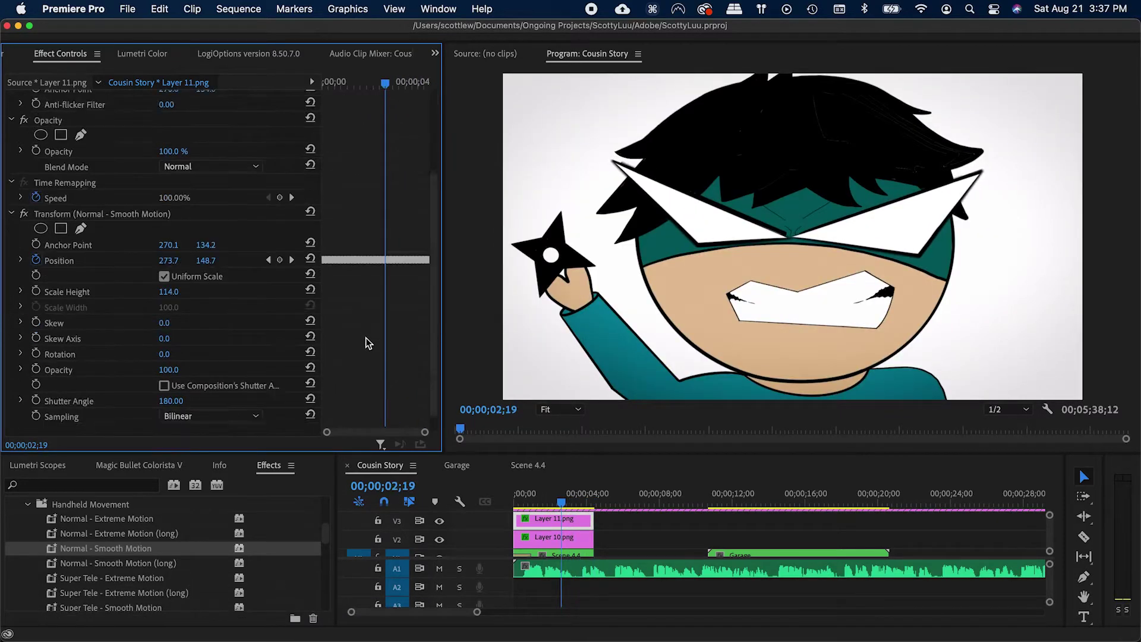
Step: Replace Layer 11.png's Normal - Smooth Motion effect with the Super Tele - Smooth Motion preset
{"action": "scroll", "coordinate": [365, 341], "scroll_direction": "up", "scroll_amount": 5}
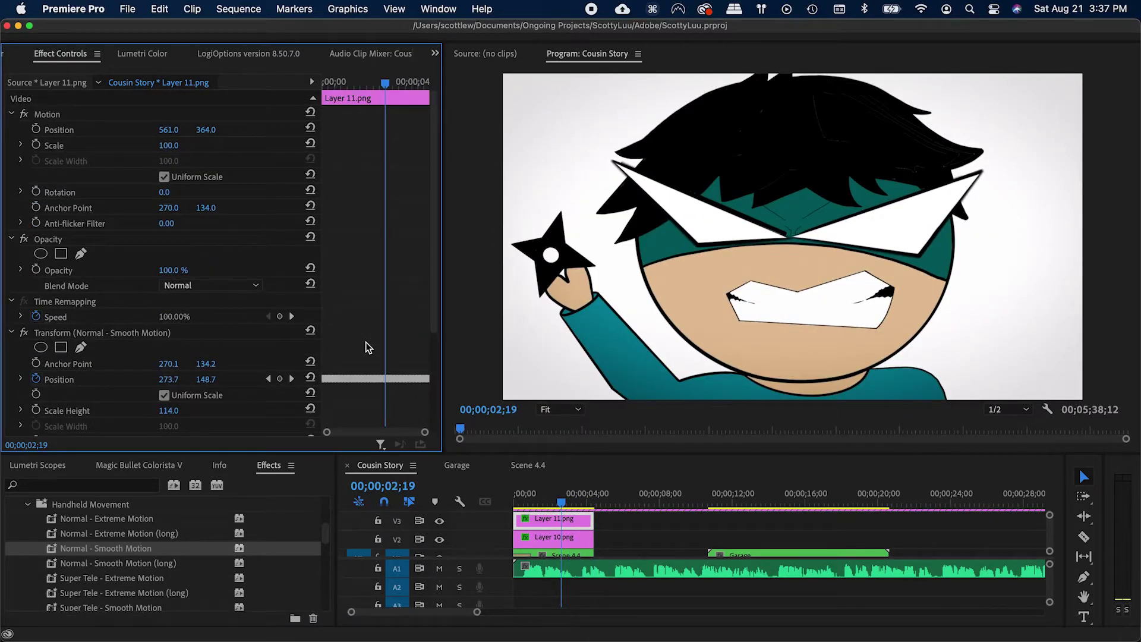
{"action": "key", "text": "super+s"}
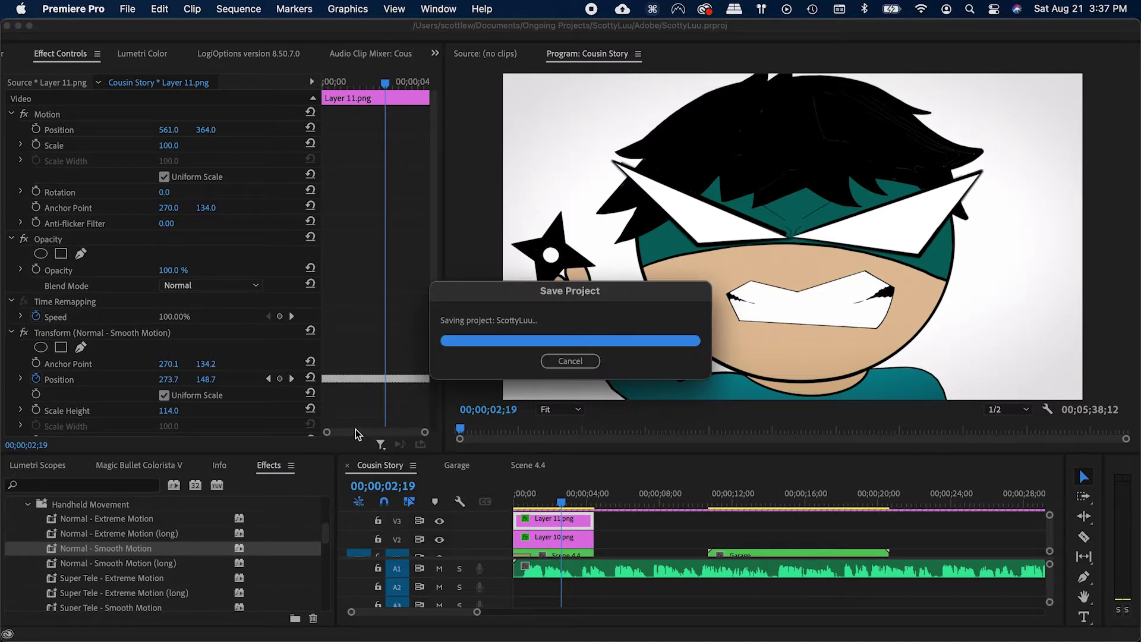
{"action": "mouse_move", "coordinate": [563, 502]}
{"action": "left_mouse_down"}
{"action": "mouse_move", "coordinate": [589, 504]}
{"action": "mouse_move", "coordinate": [508, 502]}
{"action": "mouse_move", "coordinate": [547, 504]}
{"action": "left_mouse_up"}
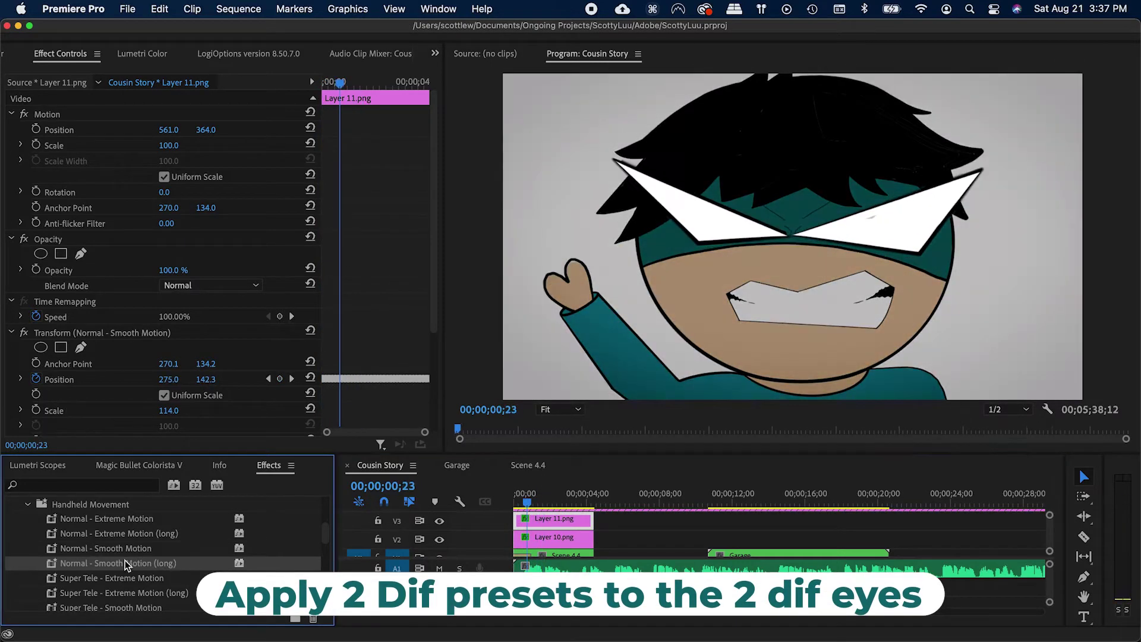
{"action": "left_click", "coordinate": [135, 550]}
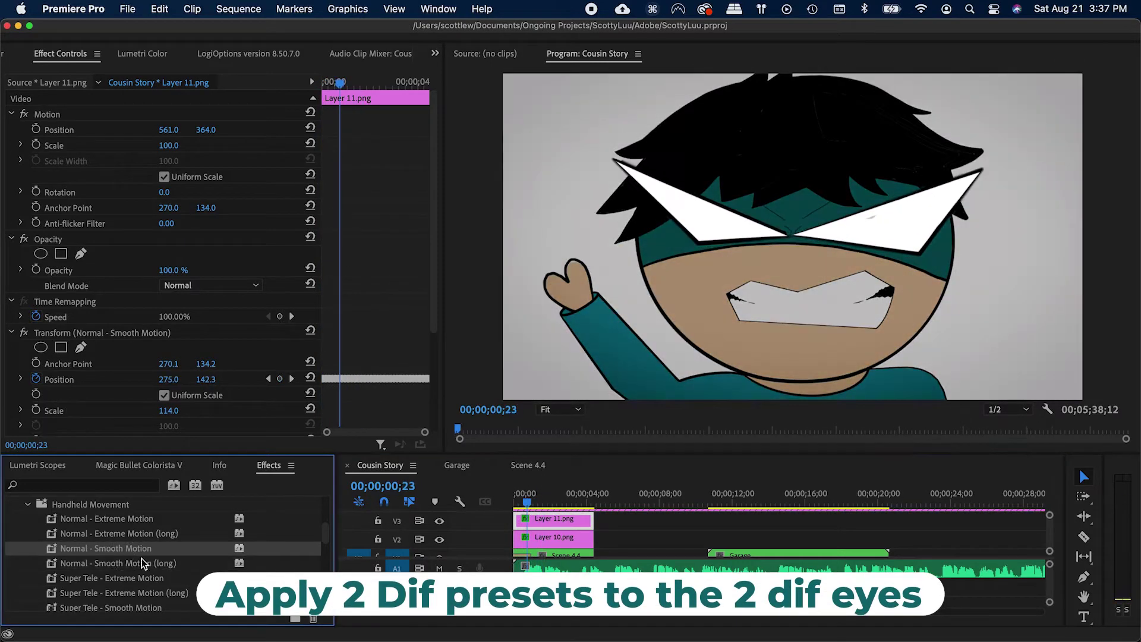
{"action": "left_click", "coordinate": [101, 331]}
{"action": "key", "text": "Delete"}
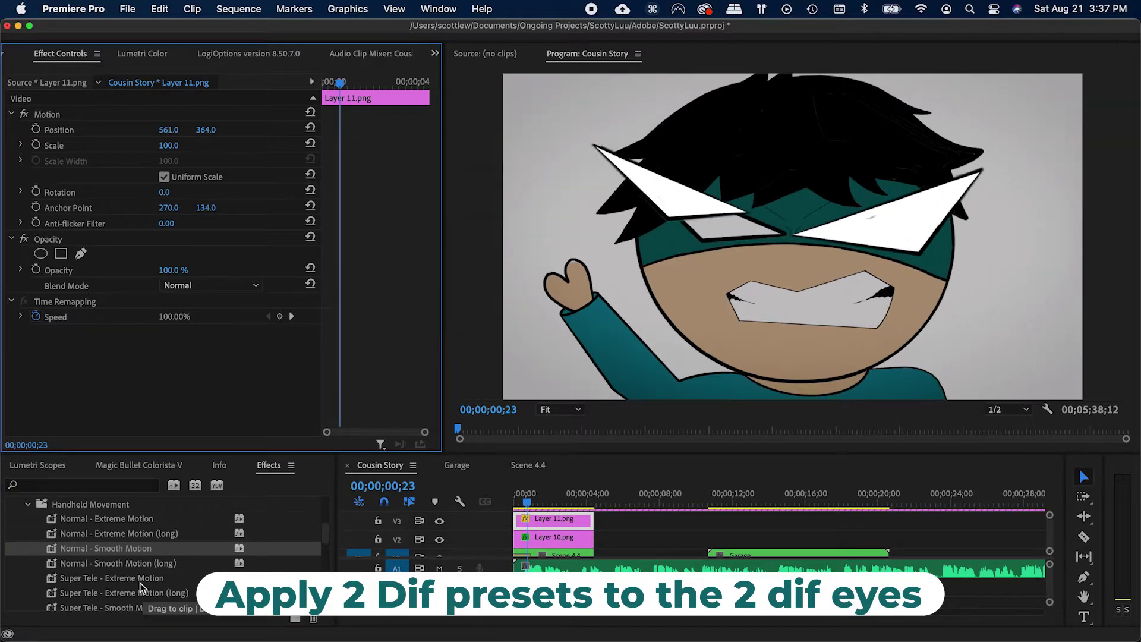
{"action": "left_click", "coordinate": [132, 579]}
{"action": "left_click_drag", "start_coordinate": [132, 607], "coordinate": [553, 519]}
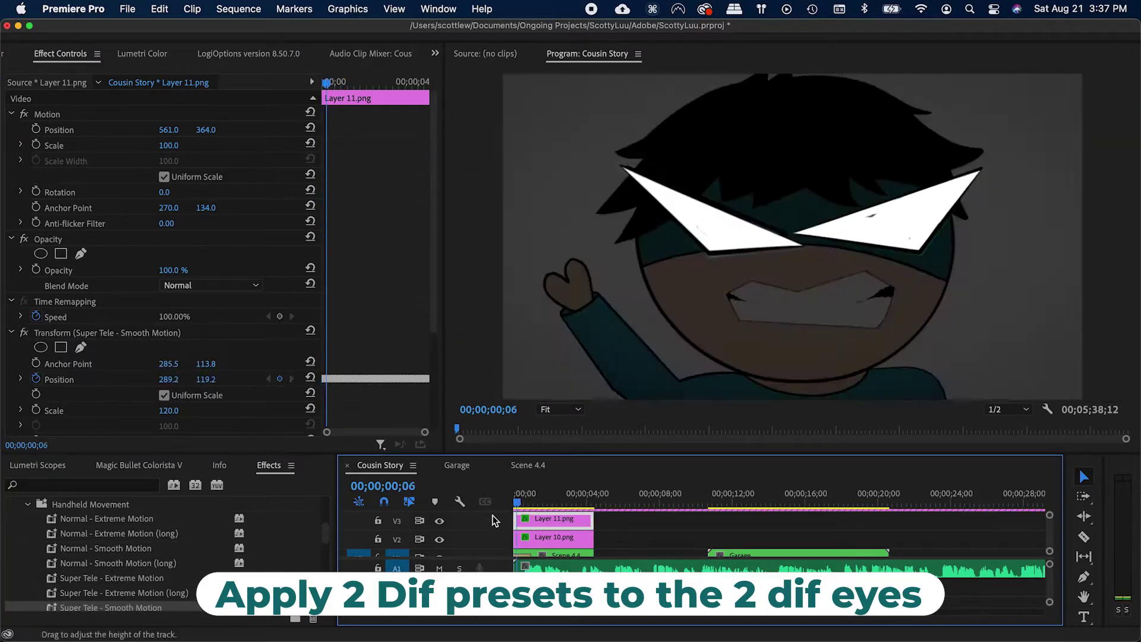
Step: Play the opening of Cousin Story, set Layer 11.png's position to 514, 324 to cover the eye, and save the project
{"action": "key", "text": "space"}
{"action": "left_click_drag", "start_coordinate": [169, 129], "coordinate": [179, 130]}
{"action": "left_click_drag", "start_coordinate": [206, 129], "coordinate": [202, 130]}
{"action": "left_click_drag", "start_coordinate": [543, 503], "coordinate": [496, 506]}
{"action": "key", "text": "space"}
{"action": "key", "text": "super+s"}
{"action": "mouse_move", "coordinate": [578, 504]}
{"action": "left_mouse_down"}
{"action": "mouse_move", "coordinate": [560, 503]}
{"action": "mouse_move", "coordinate": [572, 507]}
{"action": "left_mouse_up"}
Step: Set Layer 10.png's position to 1172, 386, check it by playing the sequence from the start, and save the project
{"action": "left_click", "coordinate": [564, 538]}
{"action": "left_click_drag", "start_coordinate": [205, 129], "coordinate": [201, 129]}
{"action": "left_click", "coordinate": [513, 502]}
{"action": "key", "text": "space"}
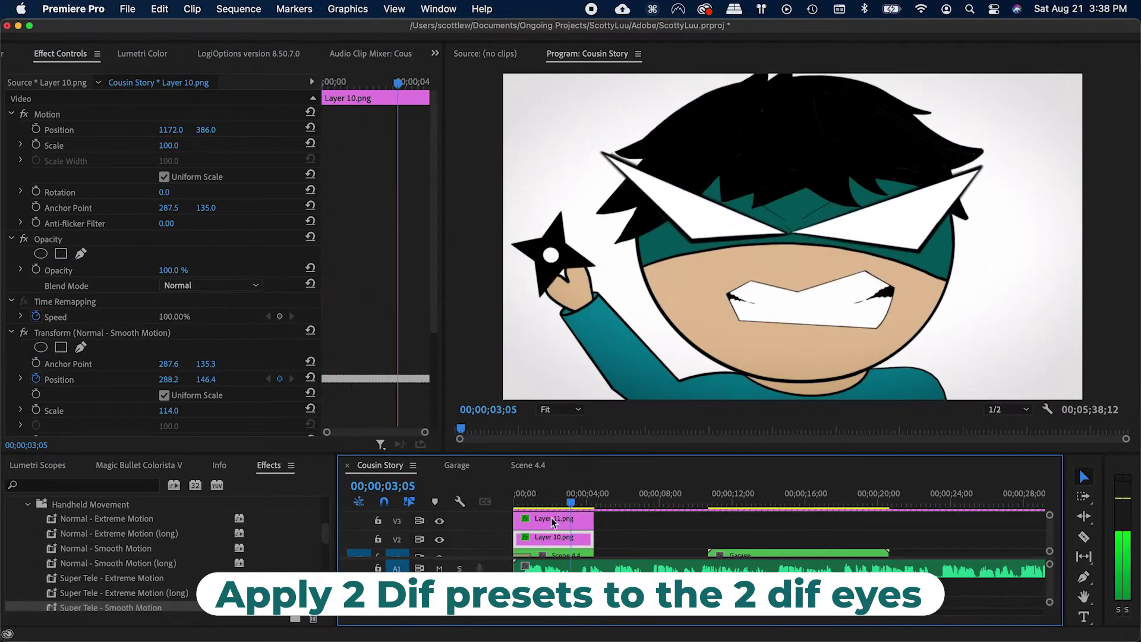
{"action": "key", "text": "space"}
{"action": "key", "text": "super+s"}
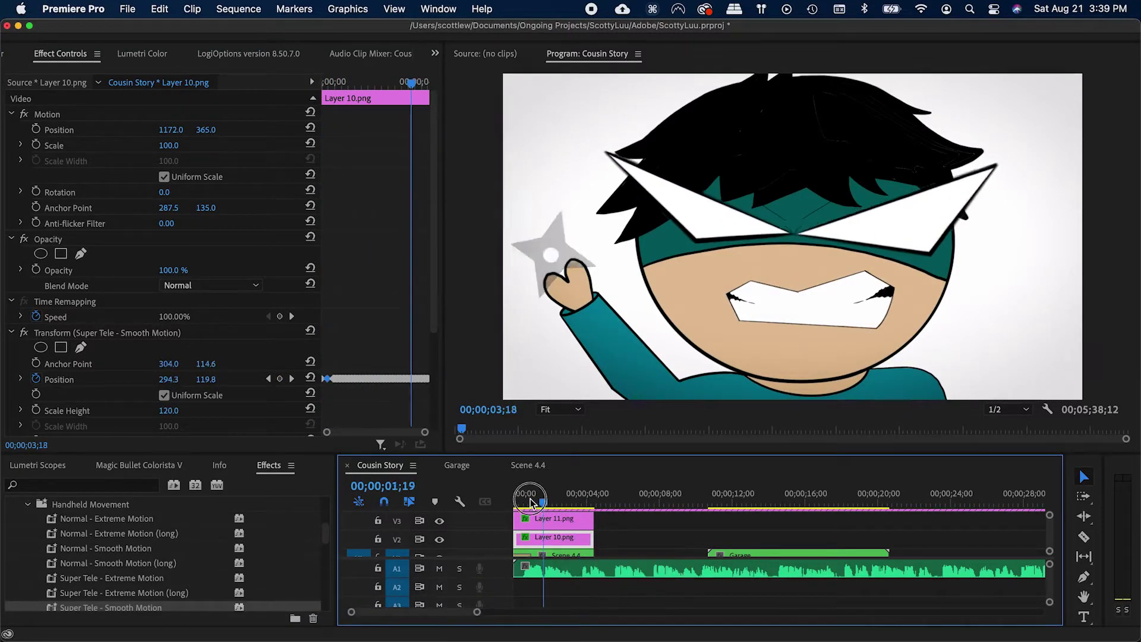
Step: Play Cousin Story from the start to check the motion of both eyes and save the project
{"action": "key", "text": "Home"}
{"action": "key", "text": "space"}
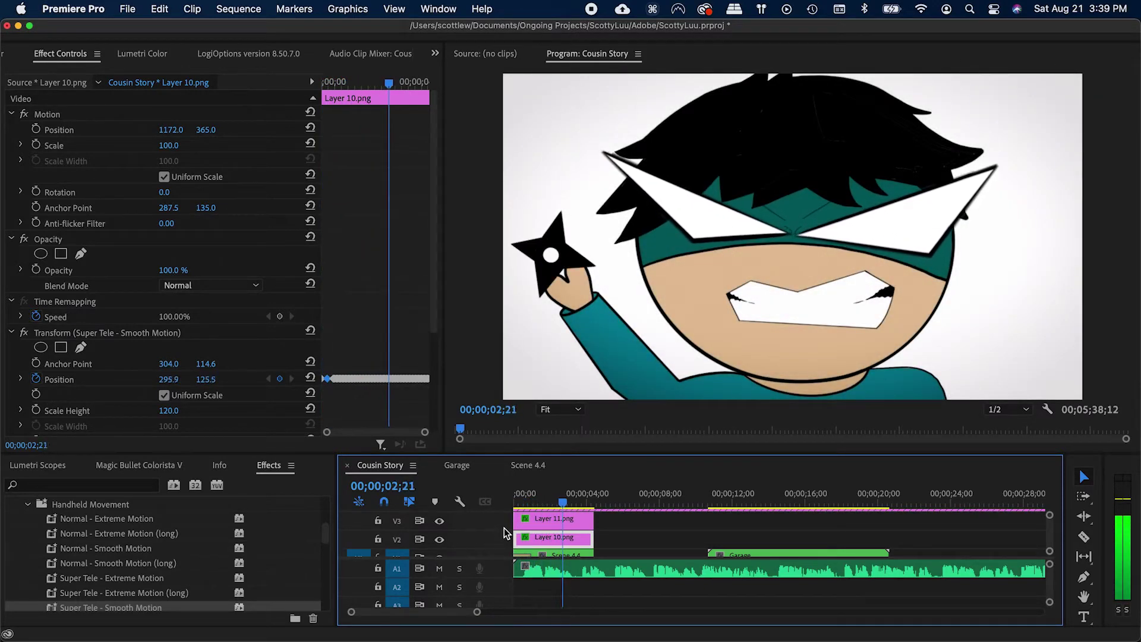
{"action": "key", "text": "super+s"}
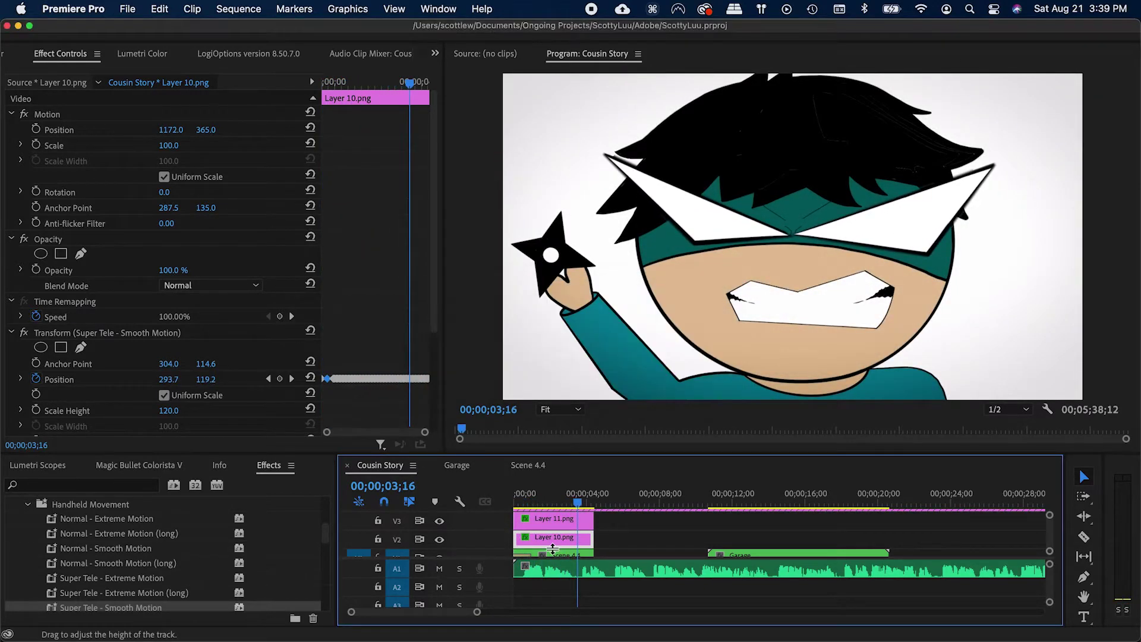
{"action": "key", "text": "super+s"}
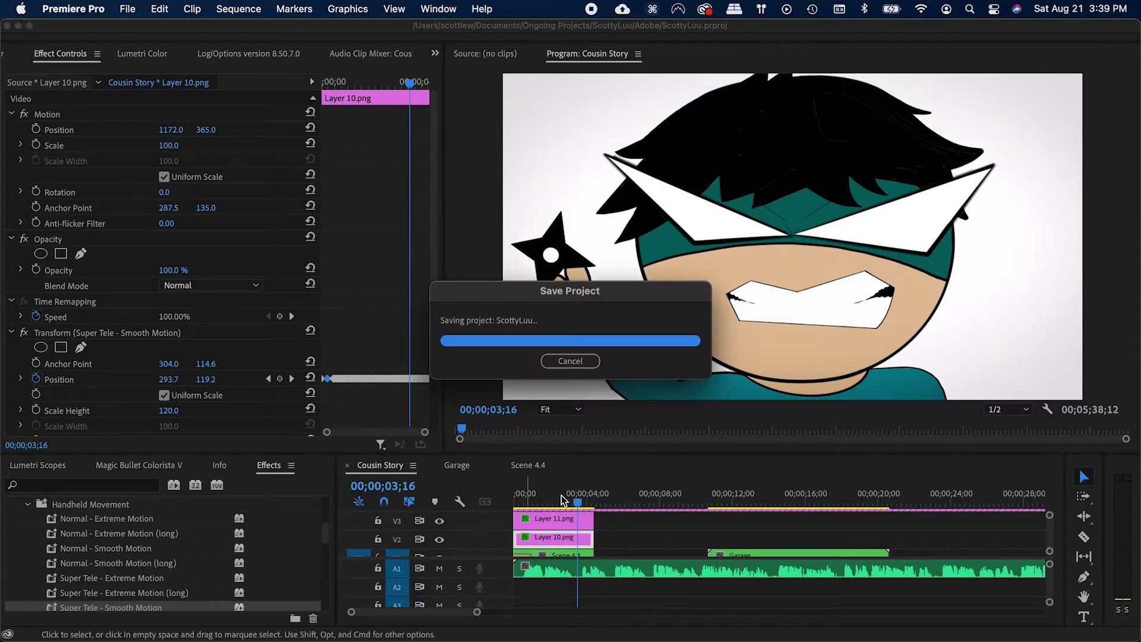
{"action": "left_click_drag", "start_coordinate": [574, 504], "coordinate": [587, 504]}
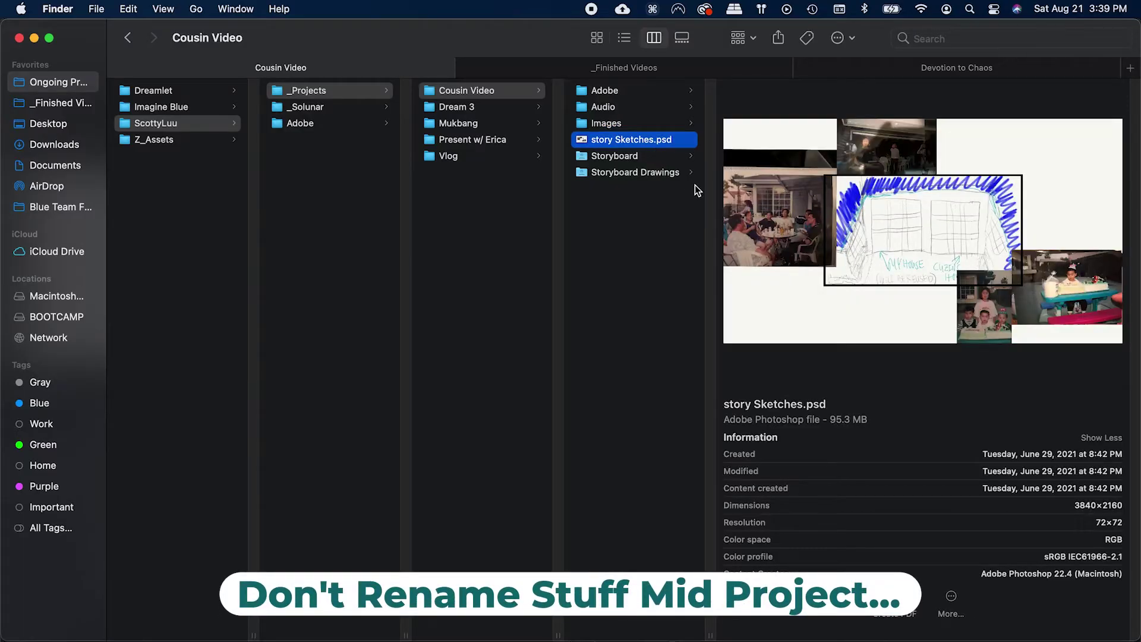
Step: In Finder, rename the Storyboard Drawings folder in Cousin Video as Final Drawings
{"action": "left_click", "coordinate": [614, 156]}
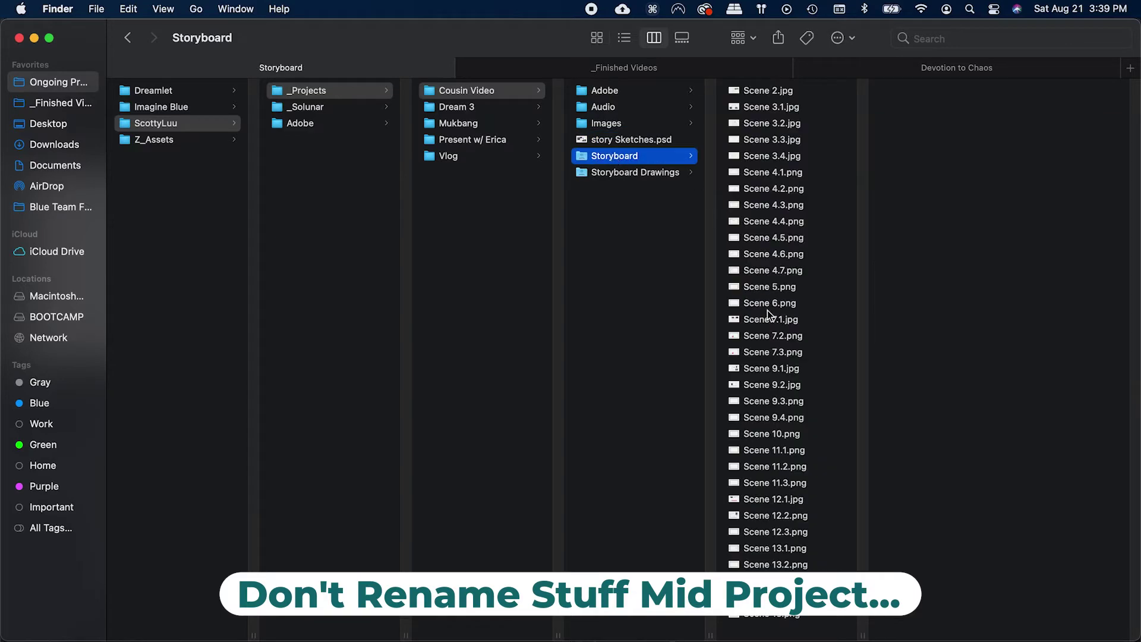
{"action": "left_click", "coordinate": [771, 303]}
{"action": "left_click", "coordinate": [654, 173]}
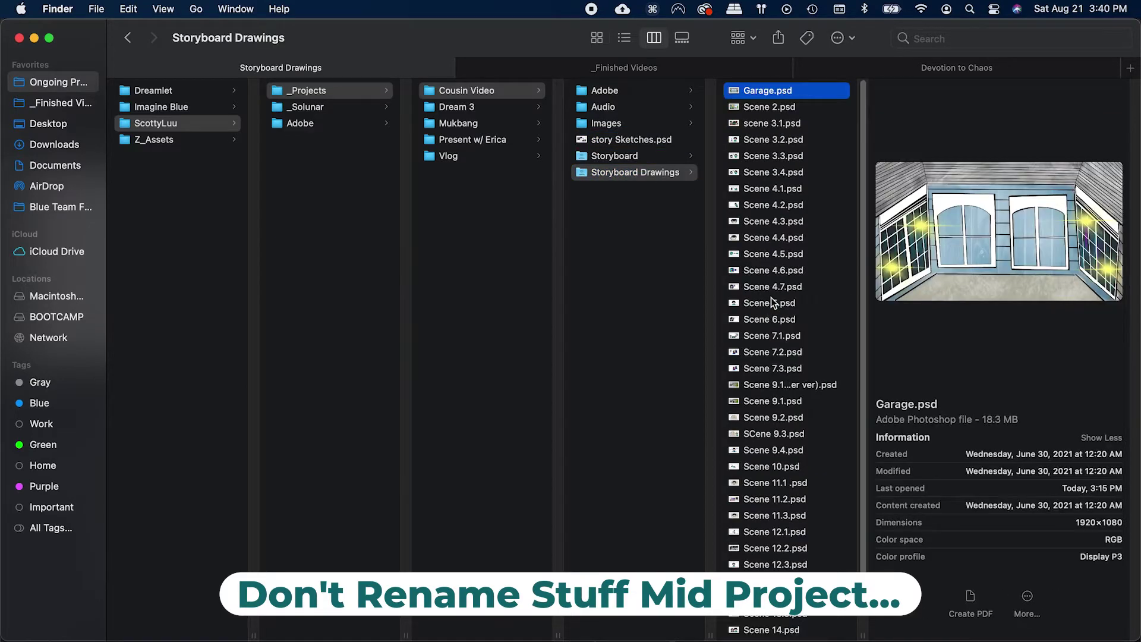
{"action": "left_click", "coordinate": [651, 224]}
{"action": "left_click", "coordinate": [653, 173]}
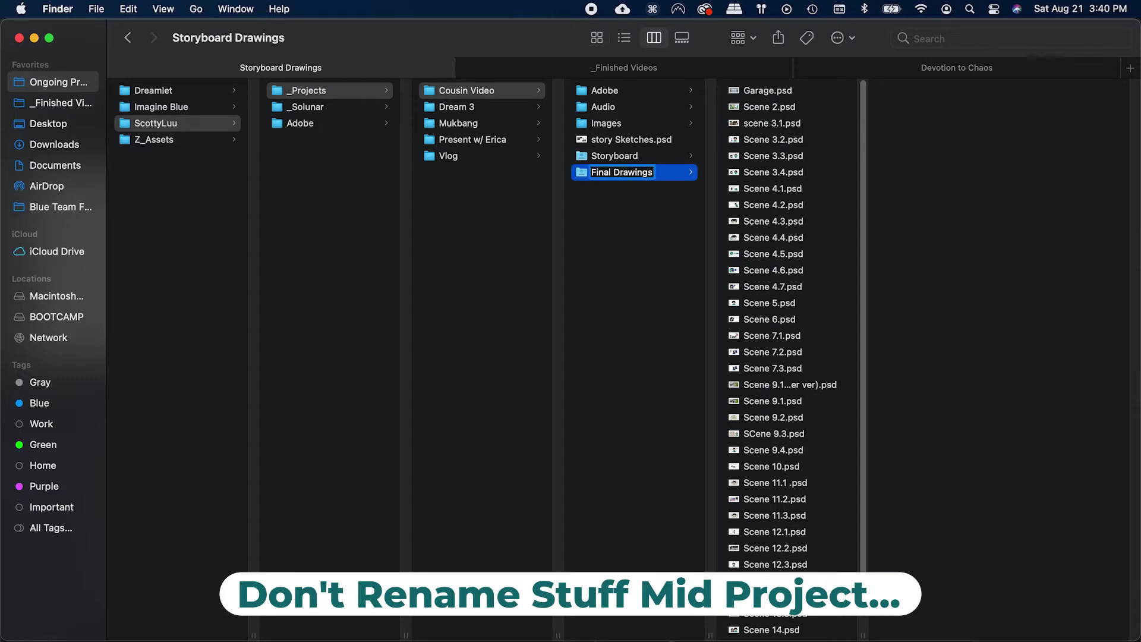
{"action": "key", "text": "Return"}
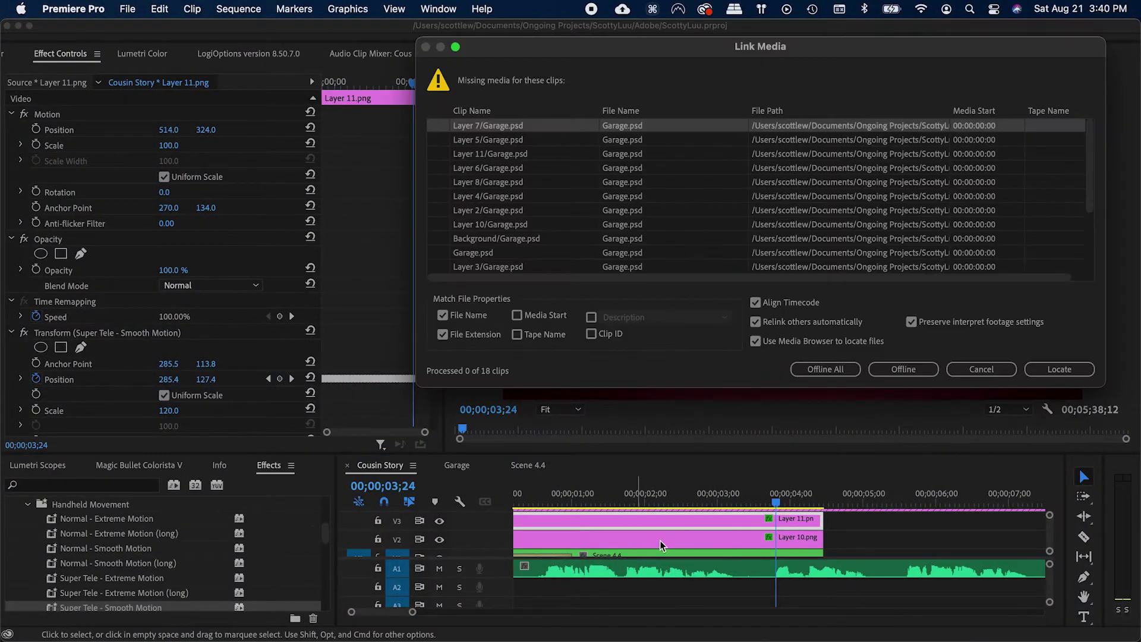
Step: In Premiere Pro, delete the second, duplicate Scene 4.4 bin from the Scenes bin and save the project
{"action": "scroll", "coordinate": [597, 212], "scroll_direction": "down", "scroll_amount": 4}
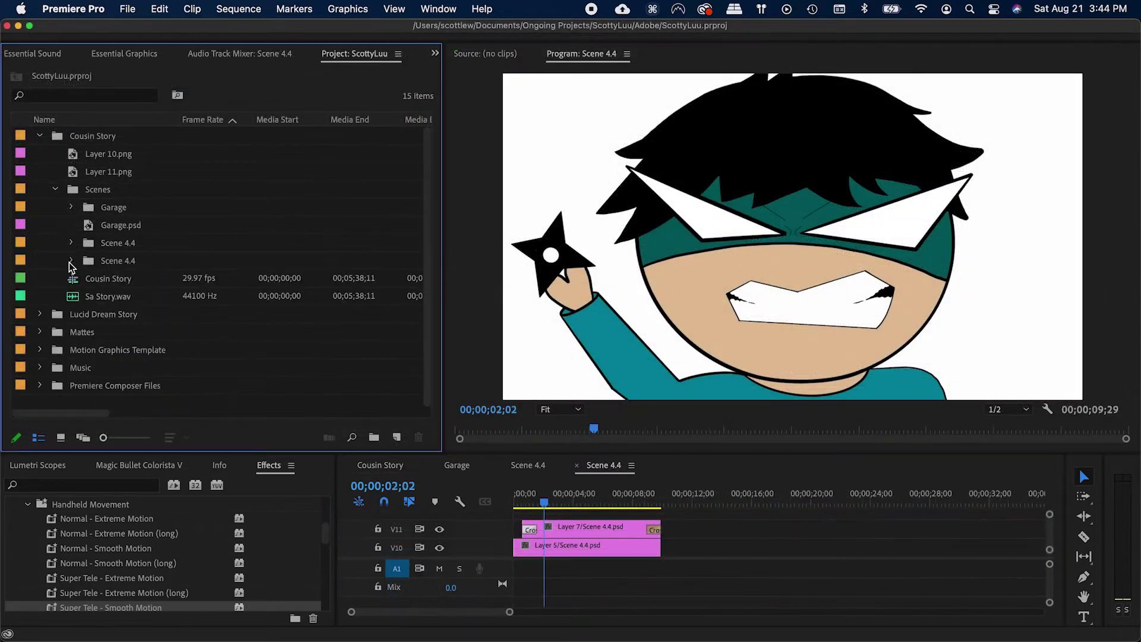
{"action": "left_click", "coordinate": [86, 257]}
{"action": "key", "text": "Delete"}
{"action": "key", "text": "super+s"}
Step: Return to the Cousin Story sequence and play it from the start to review Scene 4.4 and its eye layers against the narration
{"action": "left_click", "coordinate": [384, 468]}
{"action": "key", "text": "super+s"}
{"action": "left_click_drag", "start_coordinate": [571, 503], "coordinate": [519, 503]}
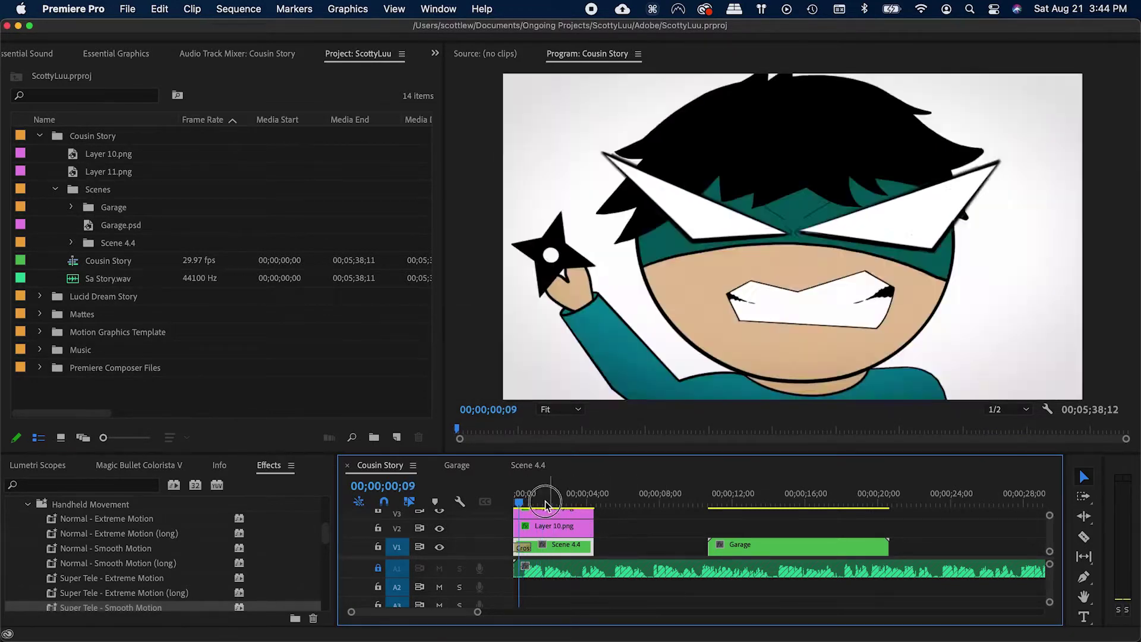
{"action": "key", "text": "Home"}
{"action": "key", "text": "super+s"}
{"action": "scroll", "coordinate": [585, 538], "scroll_direction": "up", "scroll_amount": 3}
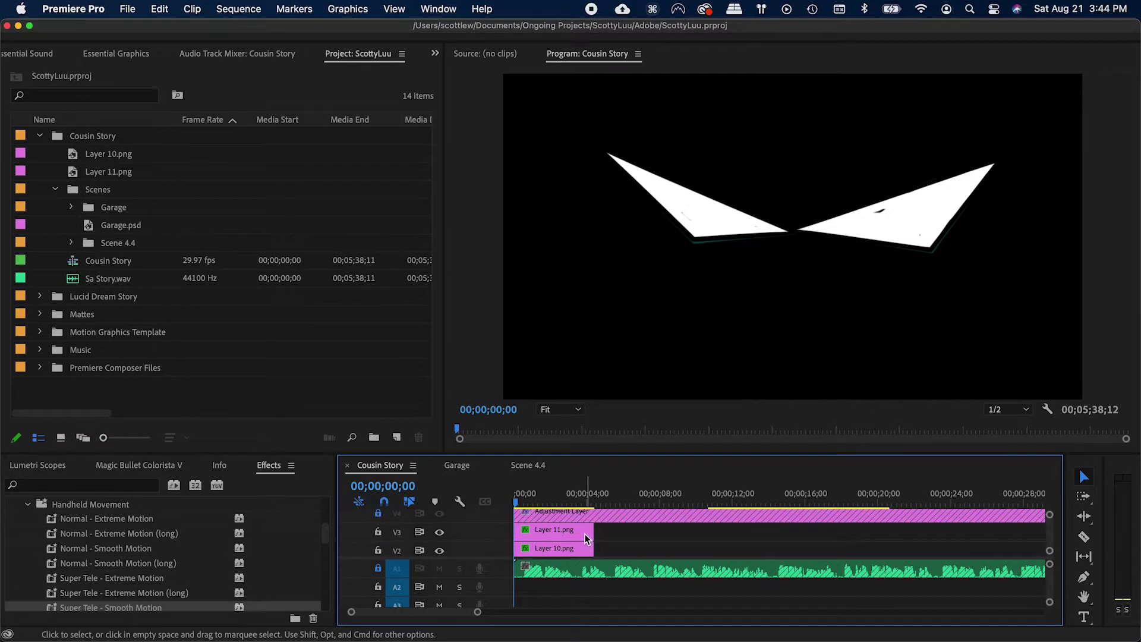
{"action": "scroll", "coordinate": [584, 538], "scroll_direction": "down", "scroll_amount": 3}
{"action": "key", "text": "="}
{"action": "key", "text": "="}
{"action": "key", "text": "="}
{"action": "key", "text": "-"}
{"action": "key", "text": "super+s"}
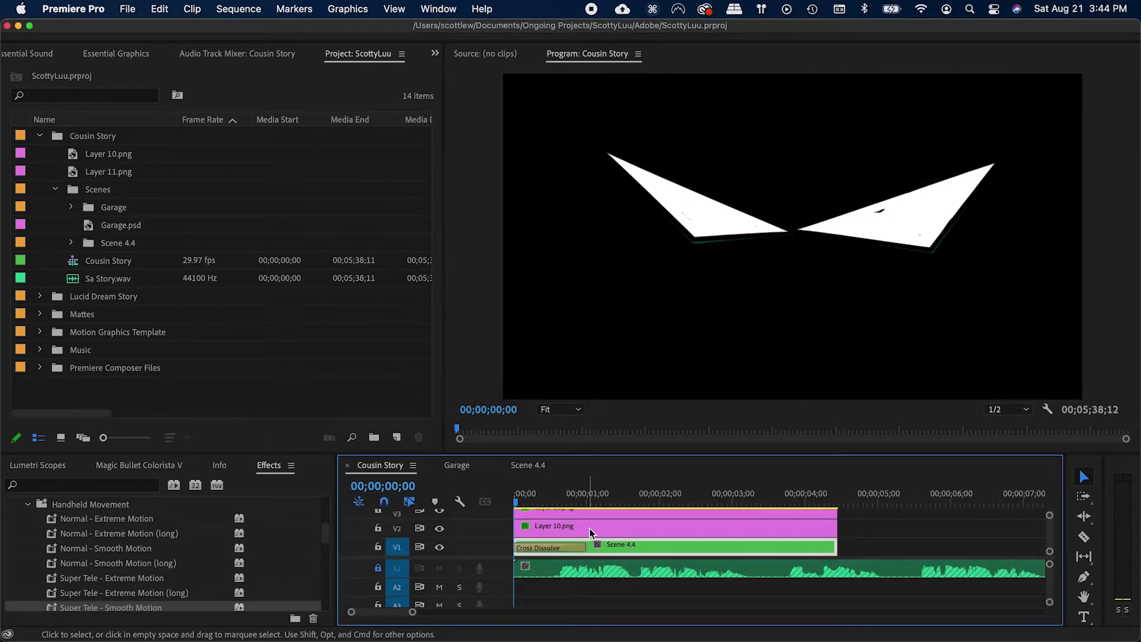
{"action": "key", "text": "space"}
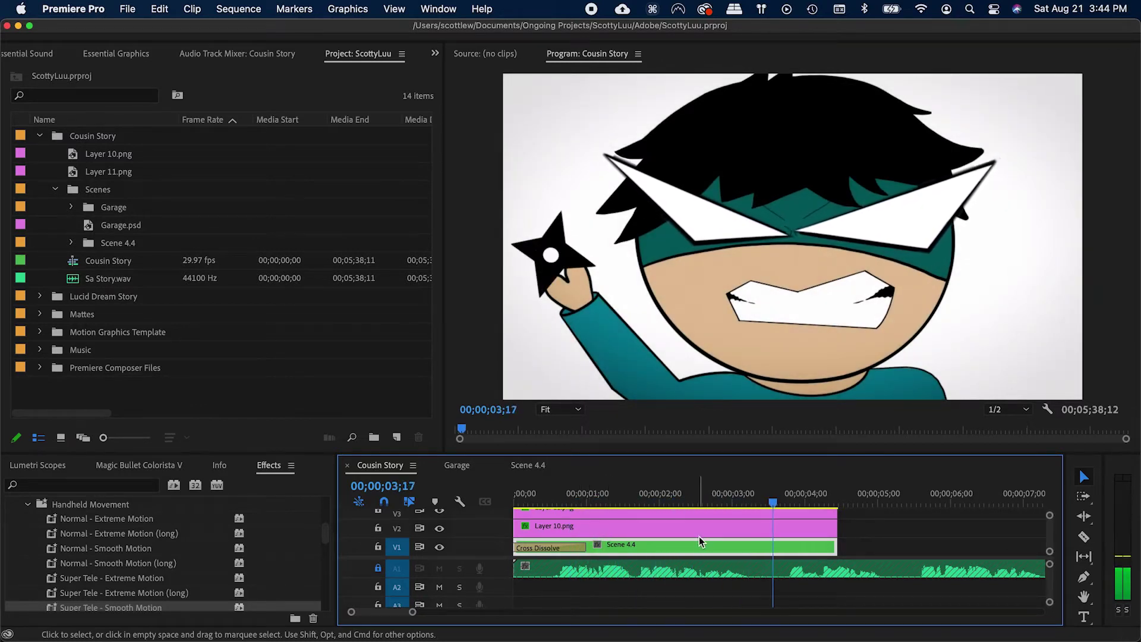
Step: Trim the ends of Scene 4.4, Layer 10.png and Layer 11.png to about 00;00;04;07 and save the project
{"action": "key", "text": "space"}
{"action": "key", "text": "Left"}
{"action": "key", "text": "Left"}
{"action": "key", "text": "Left"}
{"action": "key", "text": "Left"}
{"action": "key", "text": "Left"}
{"action": "key", "text": "="}
{"action": "left_click_drag", "start_coordinate": [817, 546], "coordinate": [789, 522]}
{"action": "scroll", "coordinate": [814, 528], "scroll_direction": "up", "scroll_amount": 1}
{"action": "key", "text": "super+s"}
Step: Place Scene 4.7.psd from Finder's Final Drawings folder on V2 of Cousin Story in Premiere Pro, directly after Layer 10.png
{"action": "key", "text": "super+Tab"}
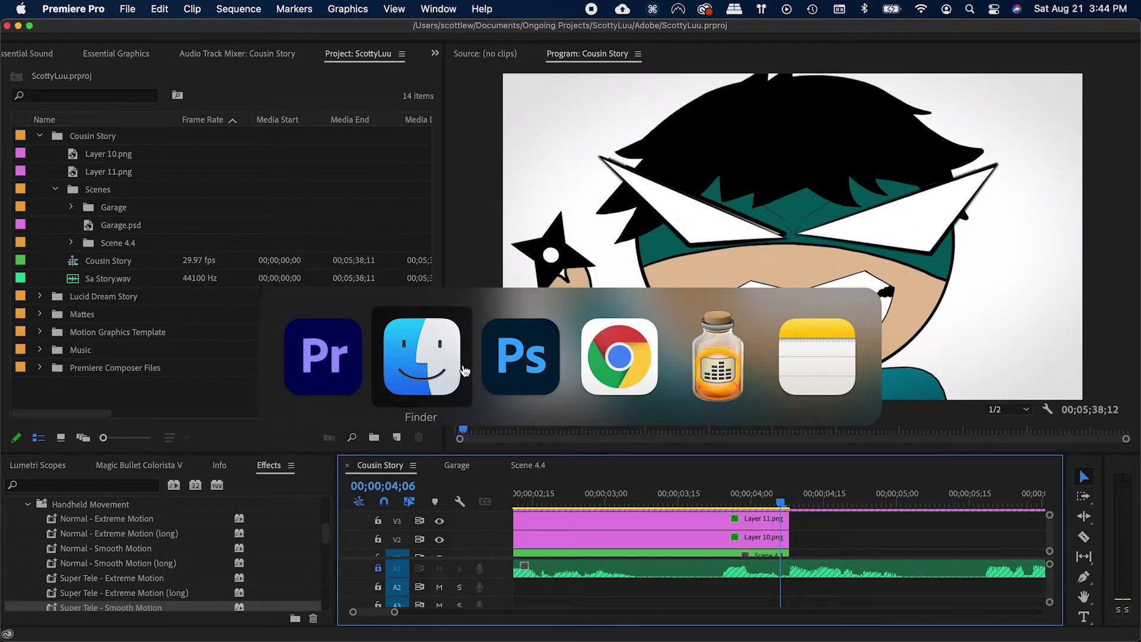
{"action": "key", "text": "Down"}
{"action": "key", "text": "Down"}
{"action": "key", "text": "Down"}
{"action": "key", "text": "Down"}
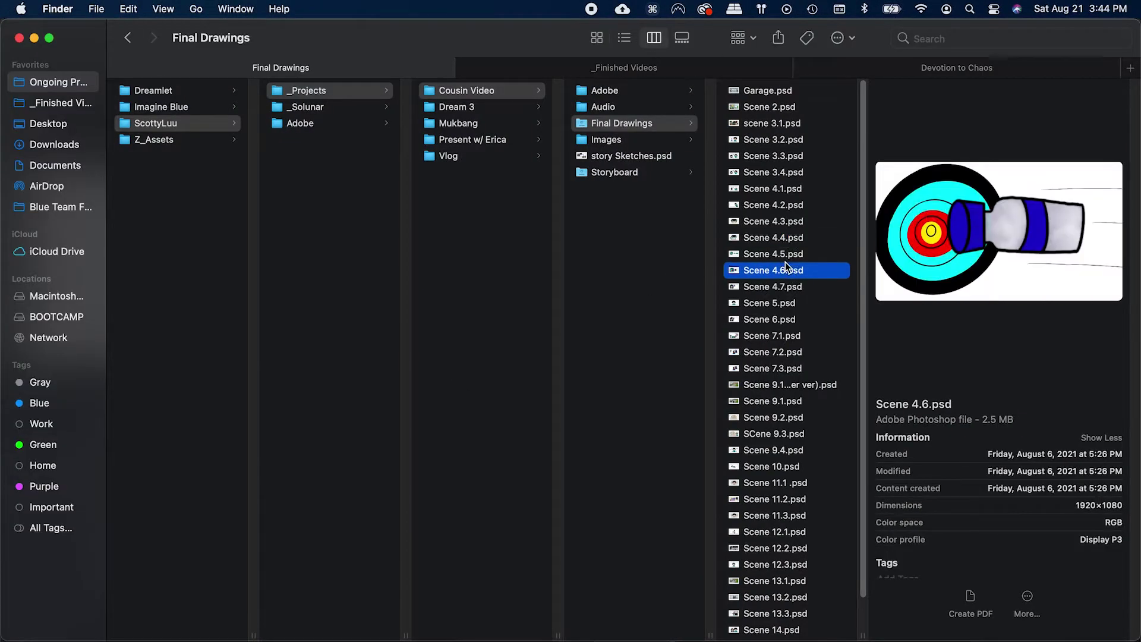
{"action": "key", "text": "Up"}
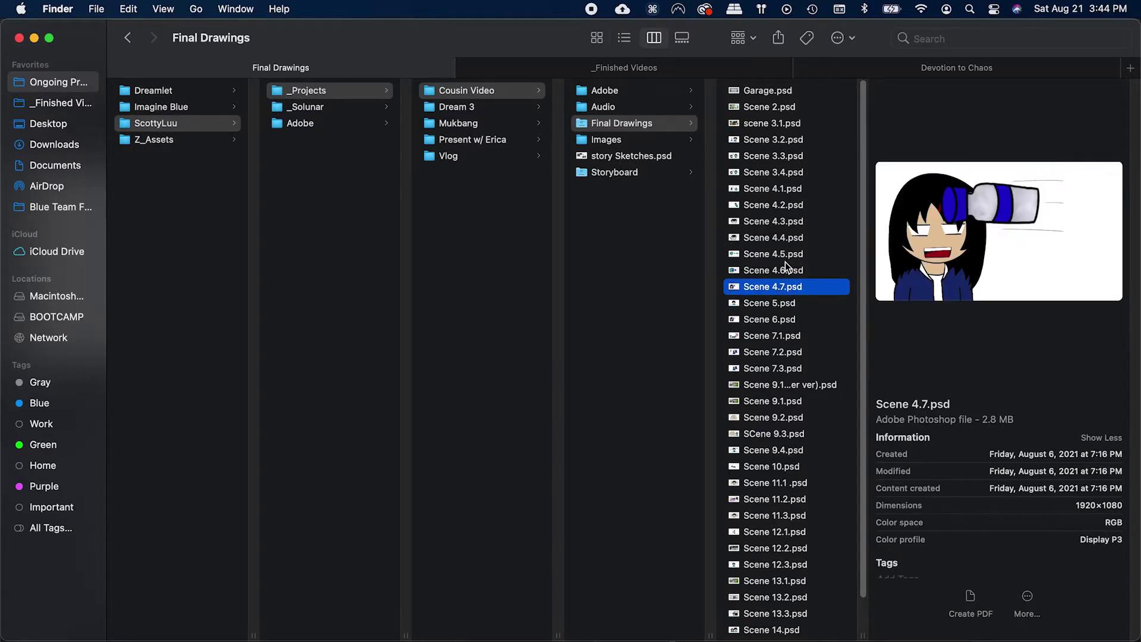
{"action": "left_click_drag", "start_coordinate": [784, 285], "coordinate": [816, 547]}
{"action": "key", "text": "super+Tab"}
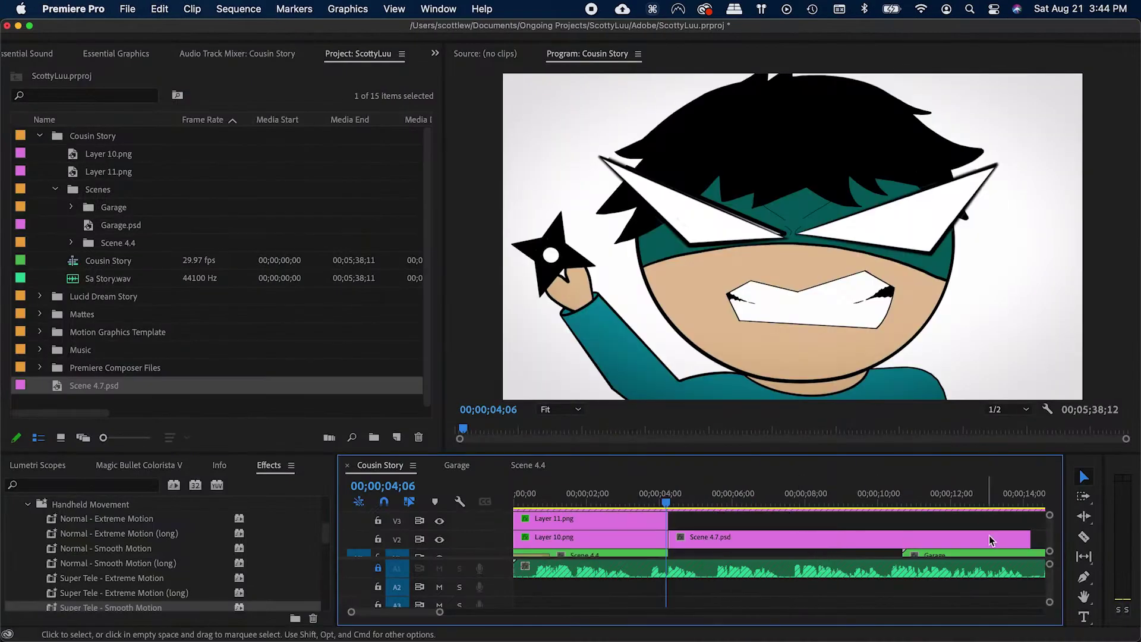
Step: Trim Scene 4.7.psd to end where Garage begins, move it down to V1 after Scene 4.4, and save the project
{"action": "left_click_drag", "start_coordinate": [1030, 539], "coordinate": [902, 540]}
{"action": "left_click_drag", "start_coordinate": [702, 539], "coordinate": [702, 553]}
{"action": "left_click", "coordinate": [644, 493]}
{"action": "key", "text": "space"}
{"action": "key", "text": "space"}
{"action": "key", "text": "super+s"}
Step: Shorten Scene 4.7.psd to end at about 00;00;07;23 with a Cross Dissolve at its end, and save the project
{"action": "left_click", "coordinate": [721, 501]}
{"action": "key", "text": "space"}
{"action": "left_click_drag", "start_coordinate": [901, 545], "coordinate": [797, 547]}
{"action": "key", "text": "space"}
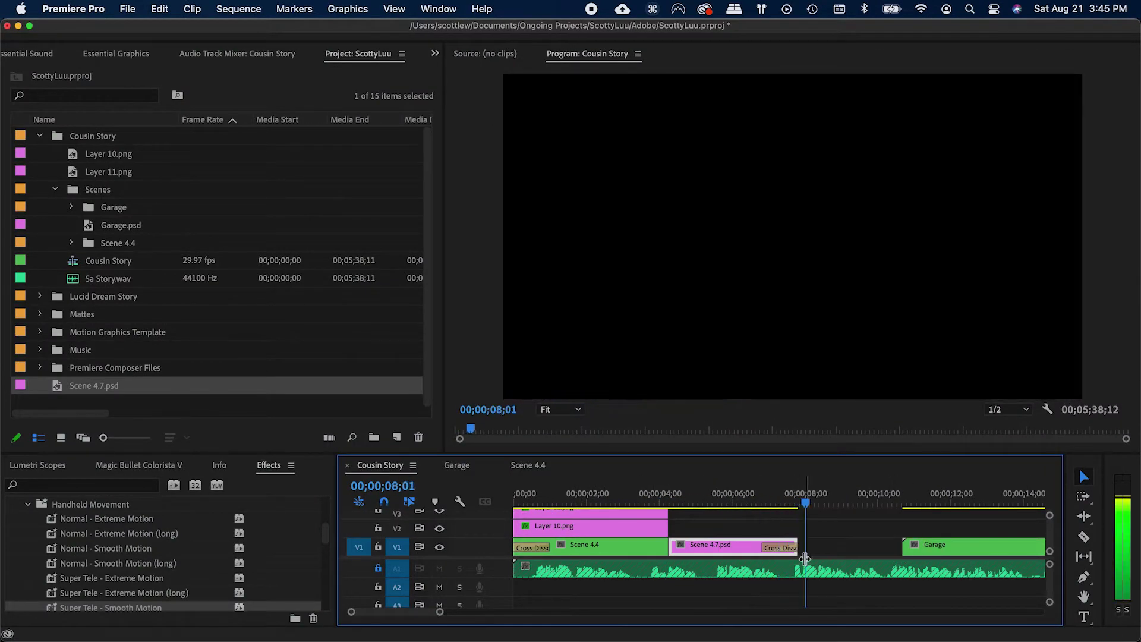
{"action": "key", "text": "super+d"}
{"action": "left_click", "coordinate": [701, 501]}
{"action": "key", "text": "super+s"}
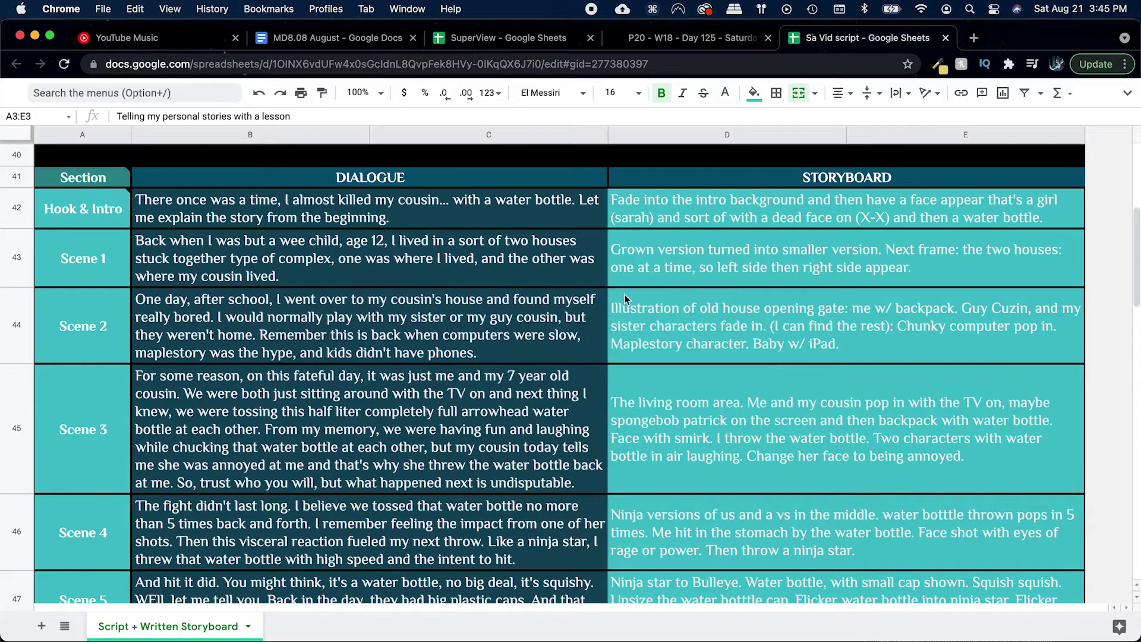
Step: In Chrome, read the Scene 1 dialogue and storyboard notes in the video script spreadsheet
{"action": "left_click", "coordinate": [599, 268]}
{"action": "left_click", "coordinate": [701, 266]}
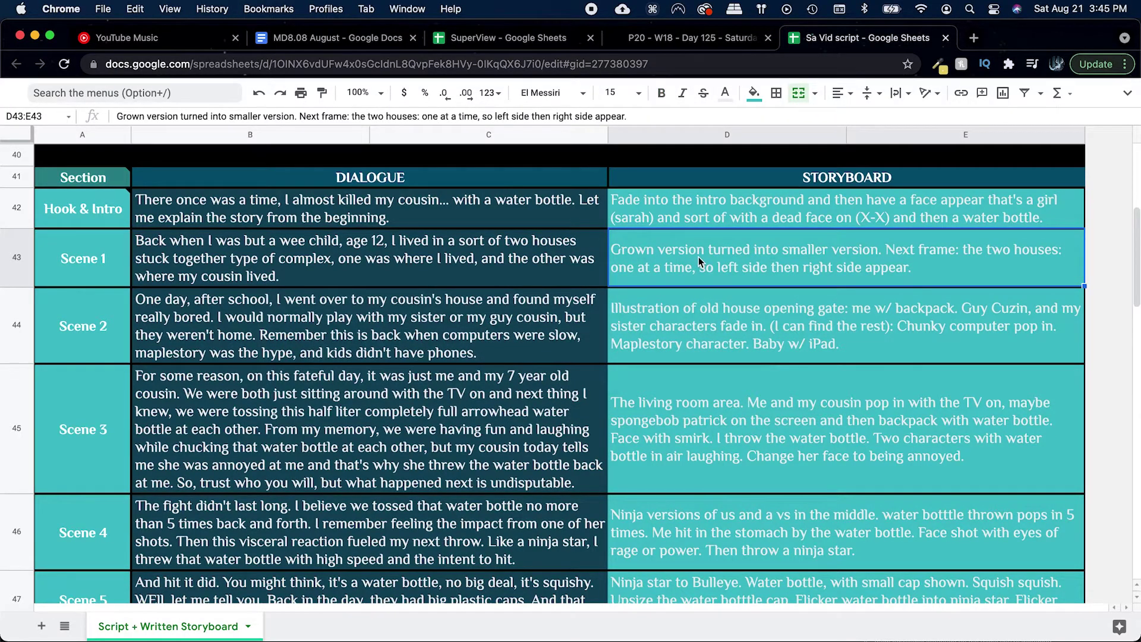
{"action": "left_click", "coordinate": [499, 284]}
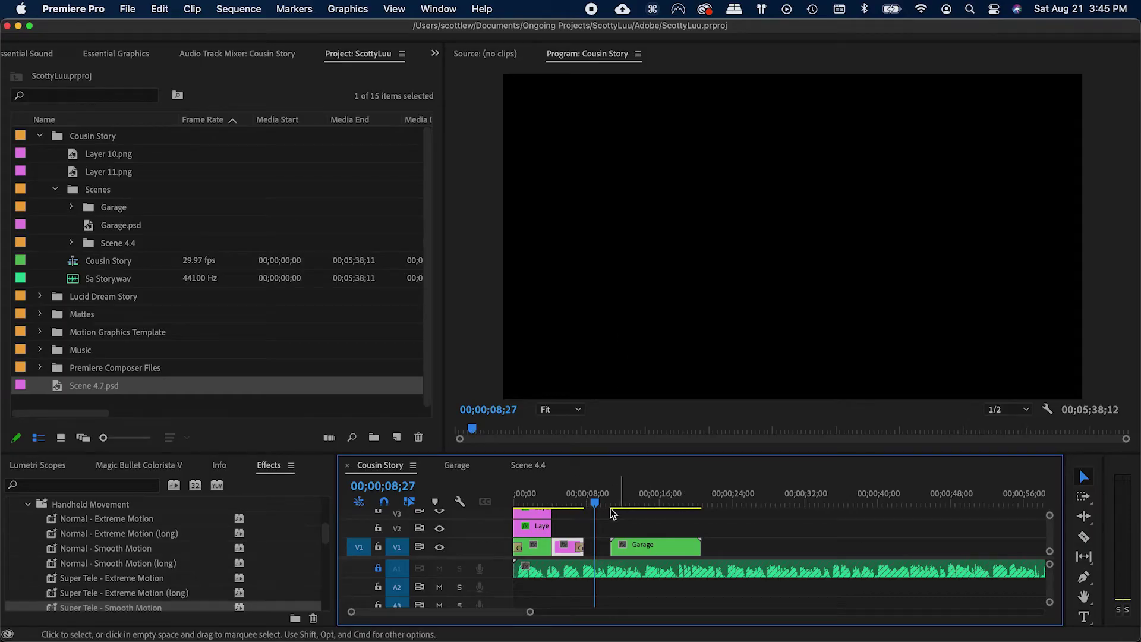
Step: Move the Cousin Story playhead to 00;00;07;27 in Premiere Pro, and open Scene 2.psd from Finder's Final Drawings folder in Photoshop
{"action": "left_click", "coordinate": [589, 505]}
{"action": "left_click_drag", "start_coordinate": [588, 505], "coordinate": [586, 504]}
{"action": "key", "text": "super+Tab"}
{"action": "key", "text": "super+Tab"}
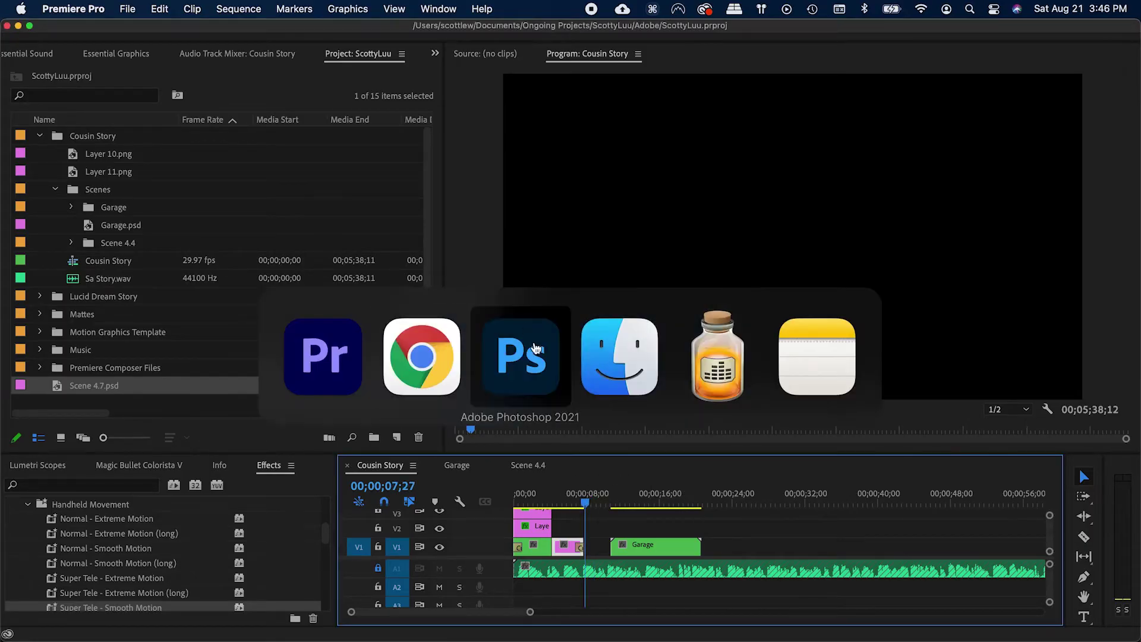
{"action": "left_click", "coordinate": [618, 376]}
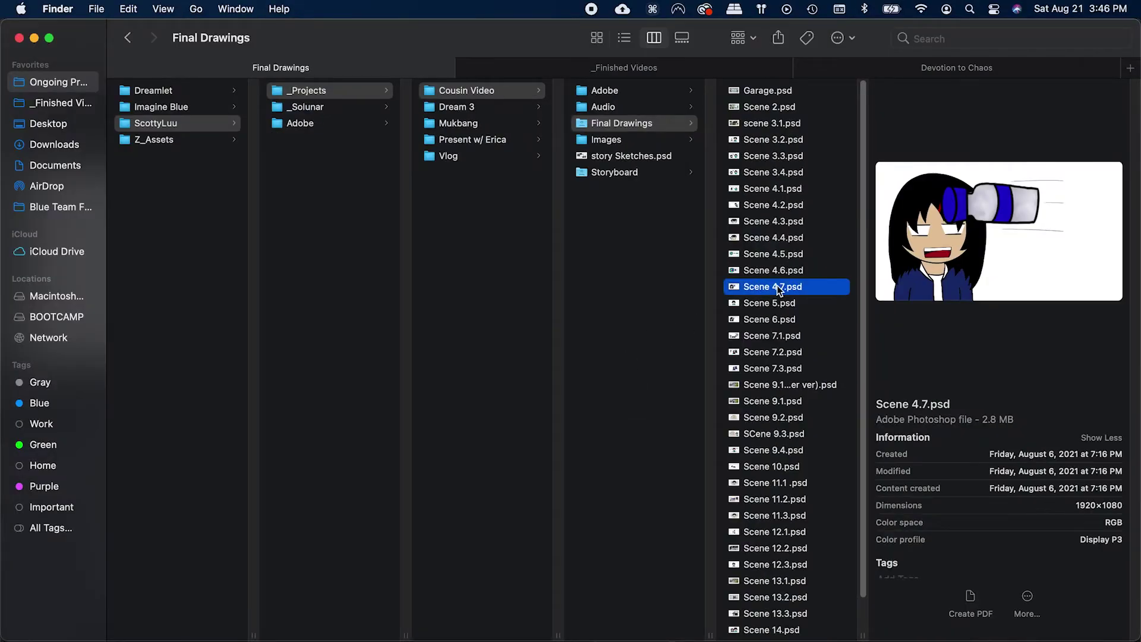
{"action": "key", "text": "Up"}
{"action": "key", "text": "Up"}
{"action": "left_click", "coordinate": [768, 110]}
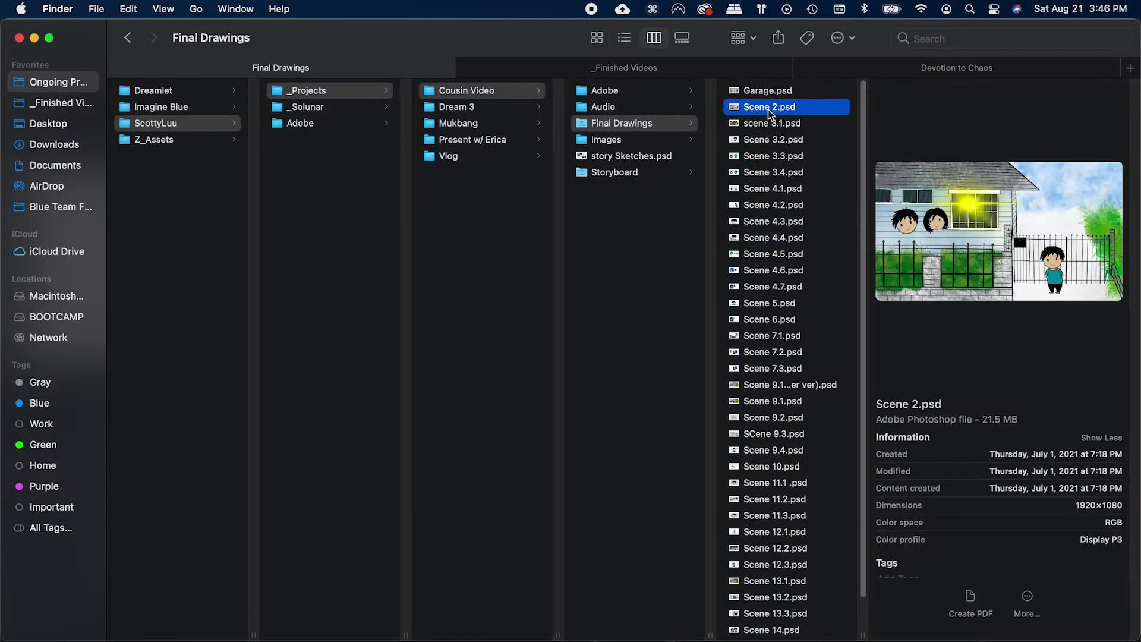
{"action": "double_click", "coordinate": [770, 109]}
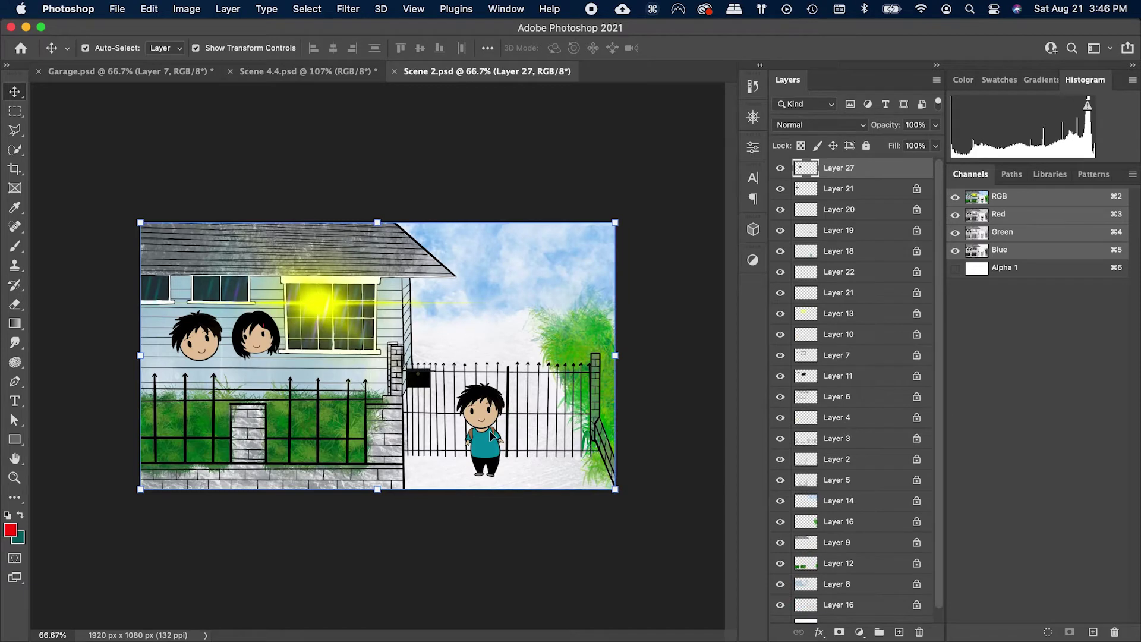
Step: Toggle the visibility of Layers 22, 18, 19 and the upper Layer 21 to identify which layers make up the standing boy
{"action": "left_click", "coordinate": [485, 447]}
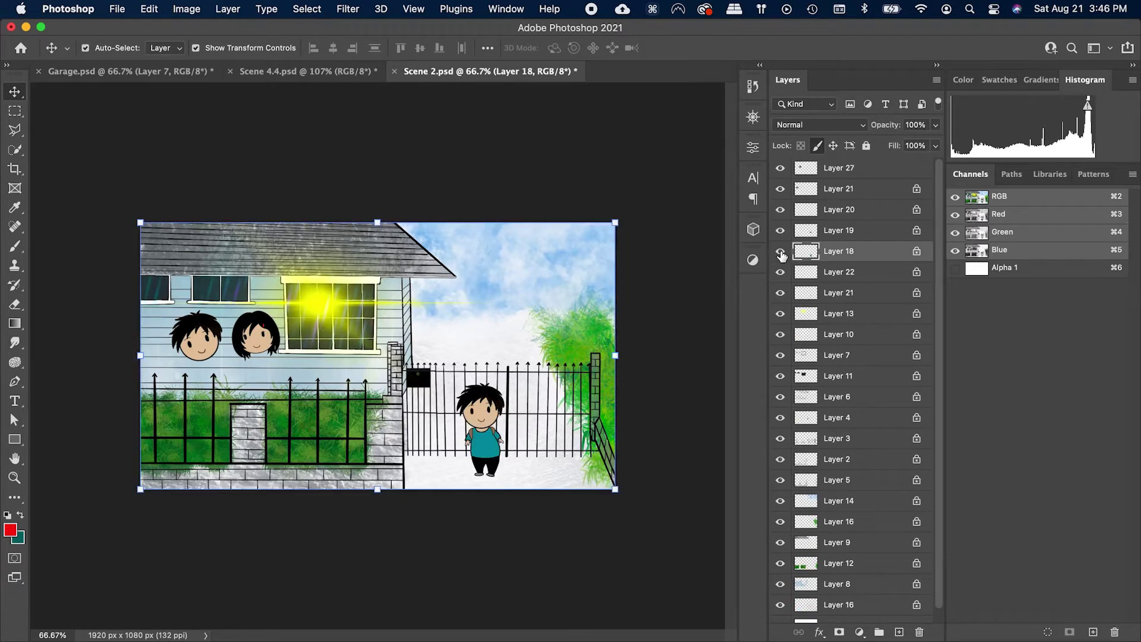
{"action": "left_click", "coordinate": [857, 277]}
{"action": "left_click", "coordinate": [781, 273]}
{"action": "left_click", "coordinate": [781, 273]}
{"action": "left_click", "coordinate": [781, 250]}
{"action": "left_click", "coordinate": [780, 249]}
{"action": "left_click", "coordinate": [780, 234]}
{"action": "left_click", "coordinate": [780, 230]}
{"action": "left_click", "coordinate": [781, 188]}
{"action": "left_click", "coordinate": [780, 189]}
Step: Group the standing boy's layers, from Layer 20 down to the lower Layer 21, in Scene 2.psd
{"action": "left_click", "coordinate": [856, 211]}
{"action": "left_click", "coordinate": [847, 298]}
{"action": "left_click", "coordinate": [853, 213], "text": "shift"}
{"action": "key", "text": "super+g"}
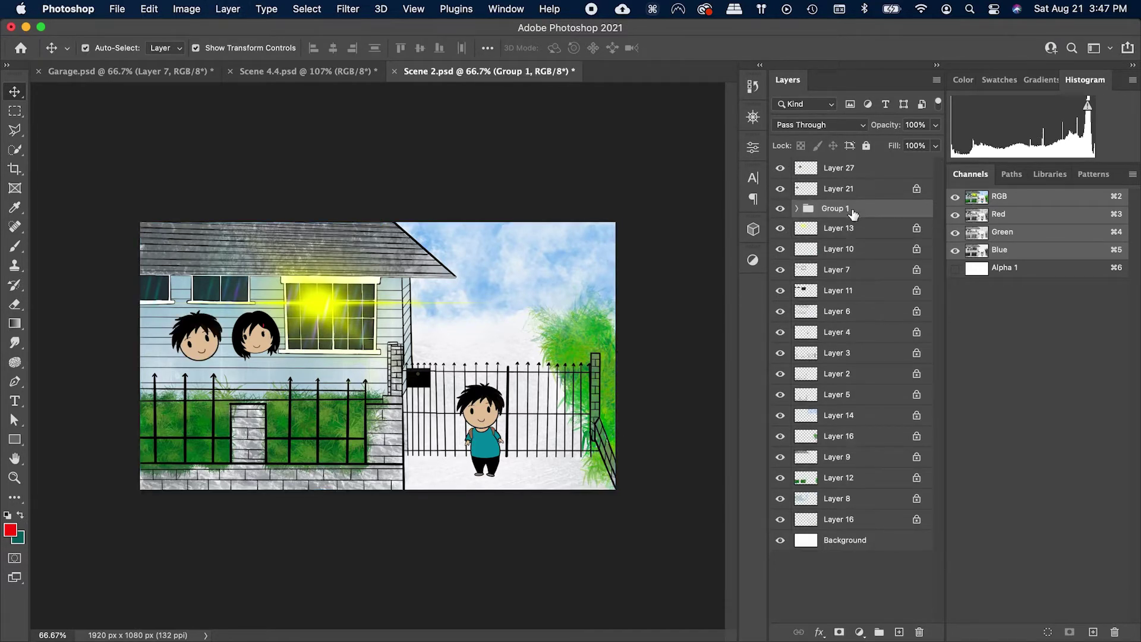
Step: Rename the standing boy's group as Me and export it as Me.png to the Cousin Video Images folder
{"action": "left_click", "coordinate": [779, 209]}
{"action": "left_click", "coordinate": [779, 210]}
{"action": "right_click", "coordinate": [859, 209]}
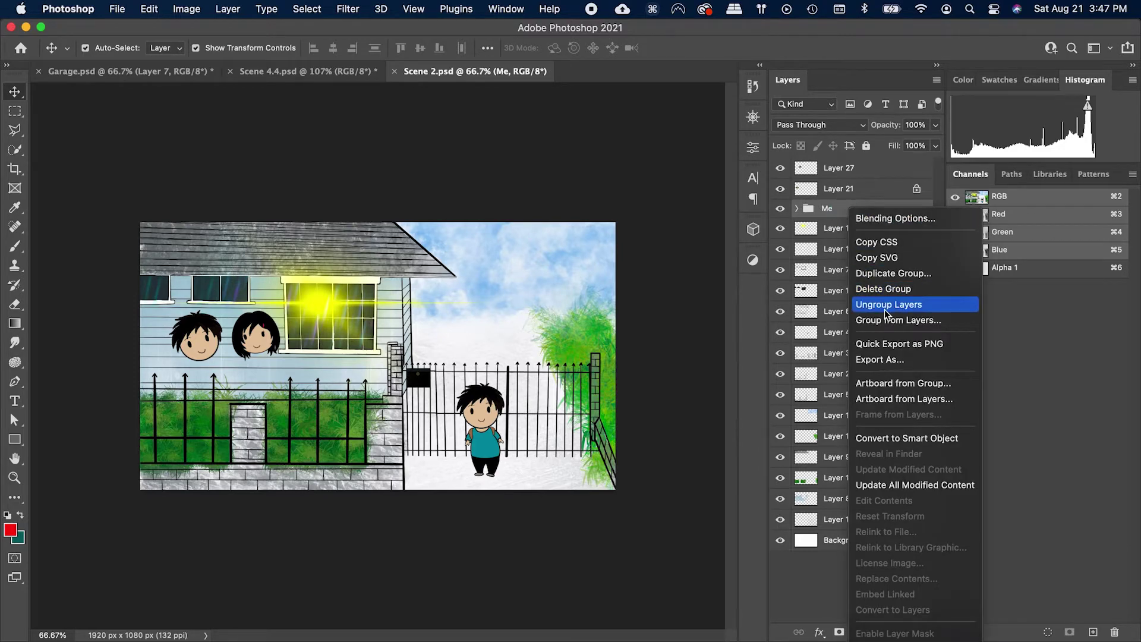
{"action": "left_click", "coordinate": [893, 347]}
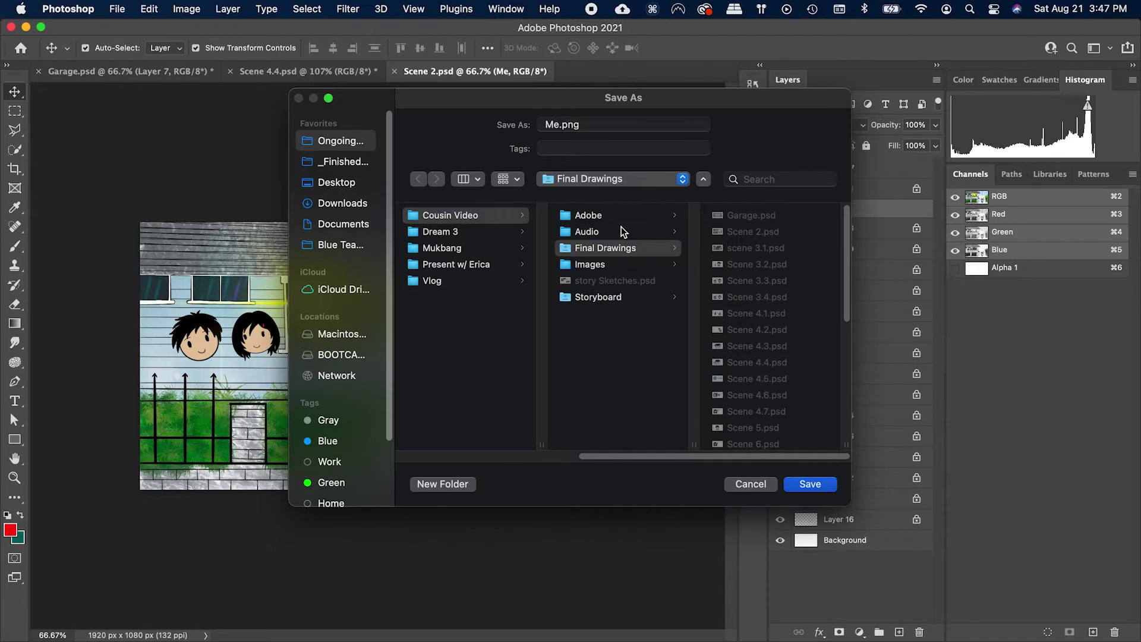
{"action": "left_click", "coordinate": [594, 264]}
{"action": "left_click", "coordinate": [815, 483]}
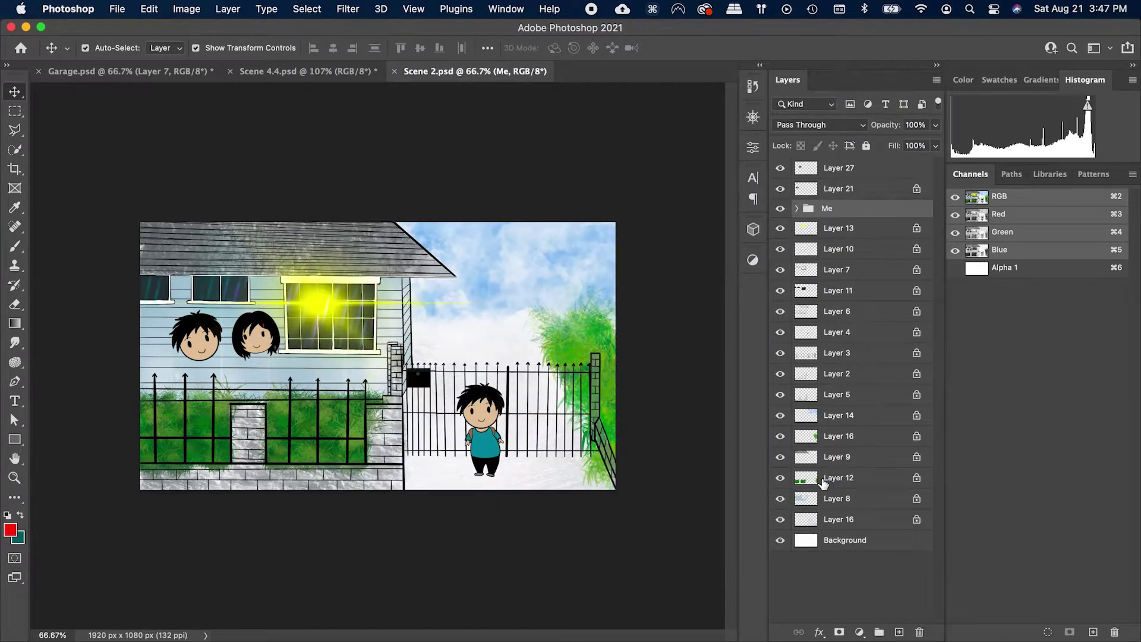
Step: Place Me.png from Finder's Images folder on V2 at 00;00;07;27 in Premiere Pro's Cousin Story sequence
{"action": "key", "text": "super+Tab"}
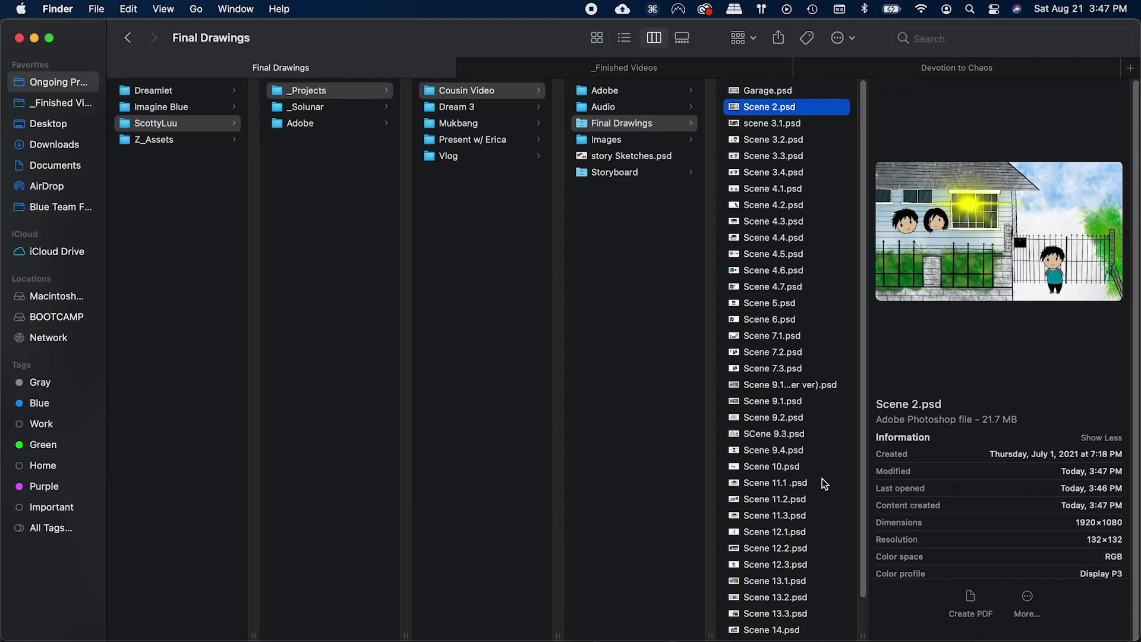
{"action": "left_click", "coordinate": [639, 142]}
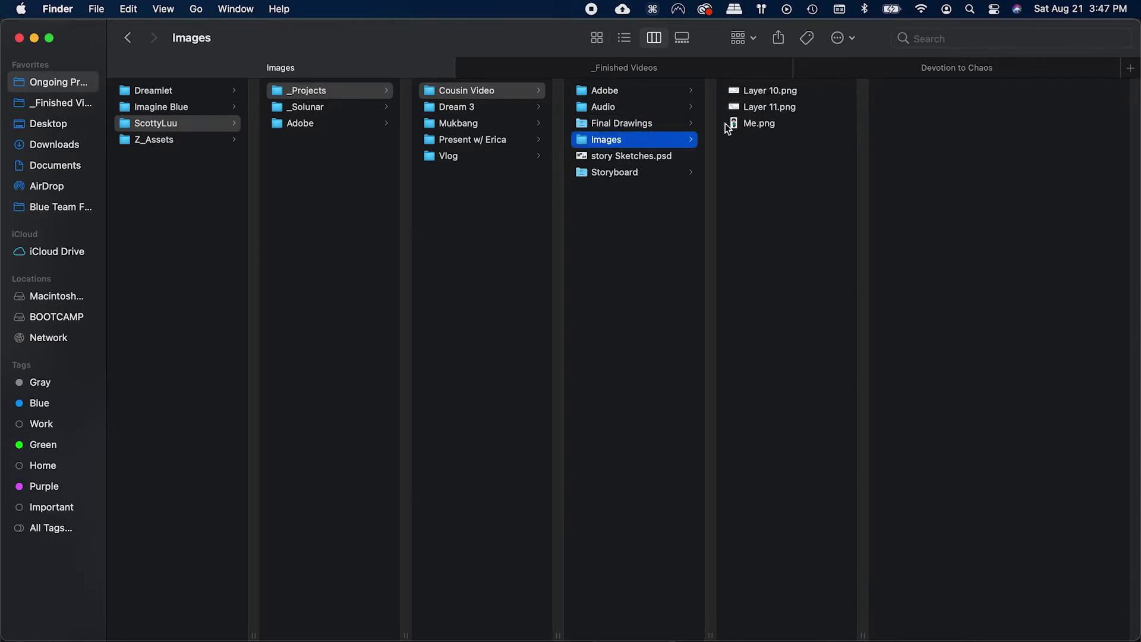
{"action": "left_click", "coordinate": [664, 127]}
{"action": "left_click", "coordinate": [652, 153]}
{"action": "left_click", "coordinate": [655, 126]}
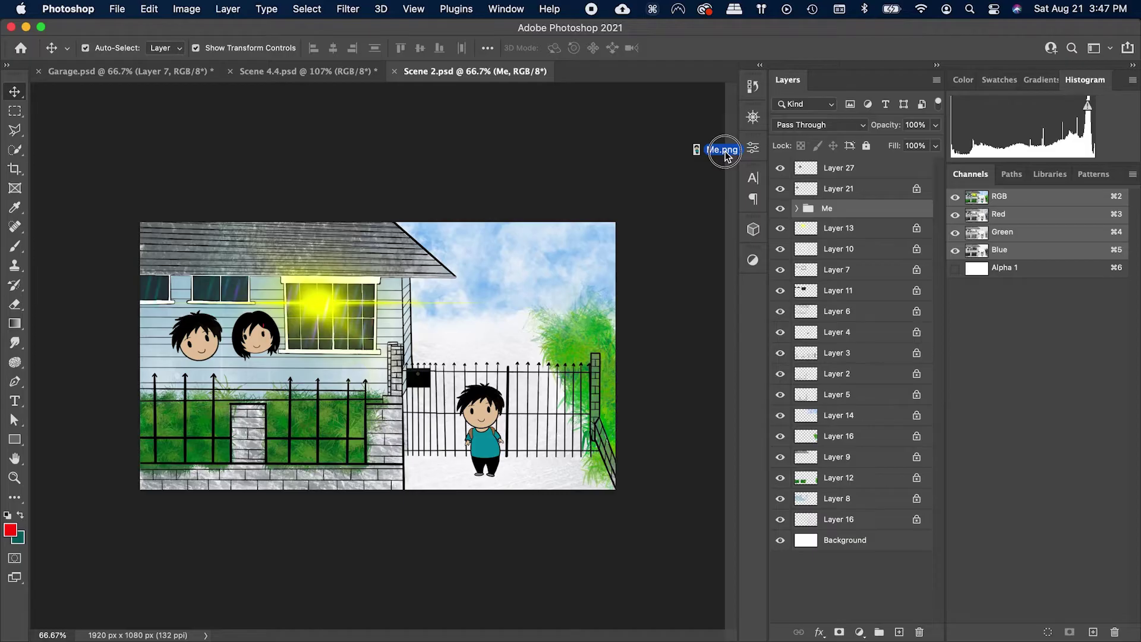
{"action": "left_click_drag", "start_coordinate": [725, 153], "coordinate": [592, 528]}
{"action": "key", "text": "super+Tab"}
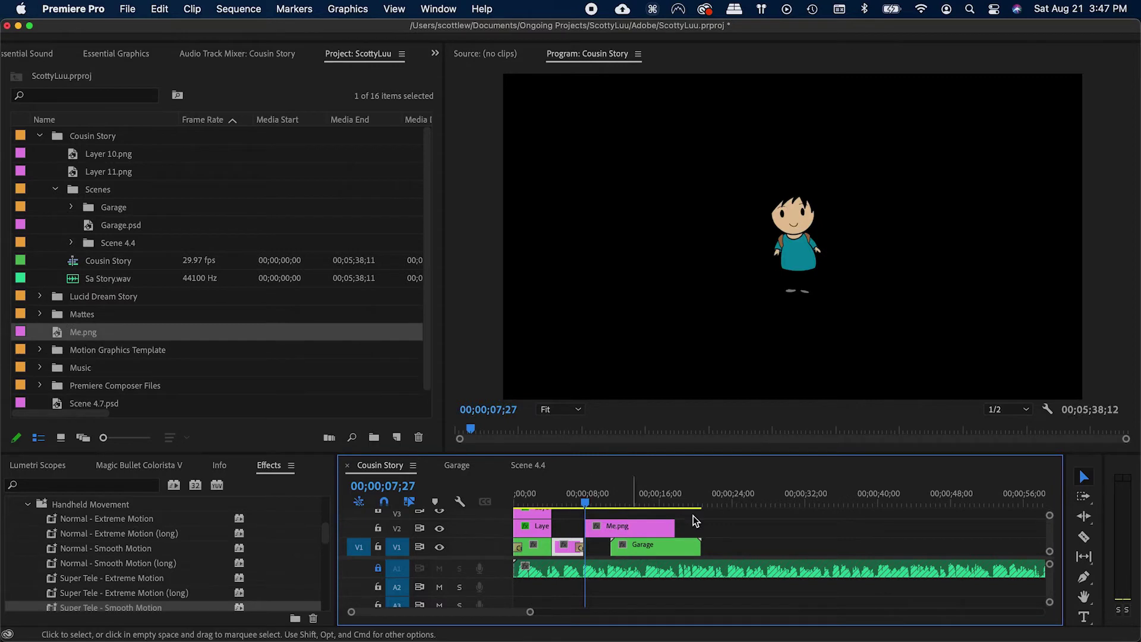
Step: Move the Garage clip later on V1 to about 00;00;25;00, and file Me.png in the Cousin Story bin
{"action": "key", "text": "equal"}
{"action": "key", "text": "equal"}
{"action": "left_click_drag", "start_coordinate": [804, 527], "coordinate": [799, 534]}
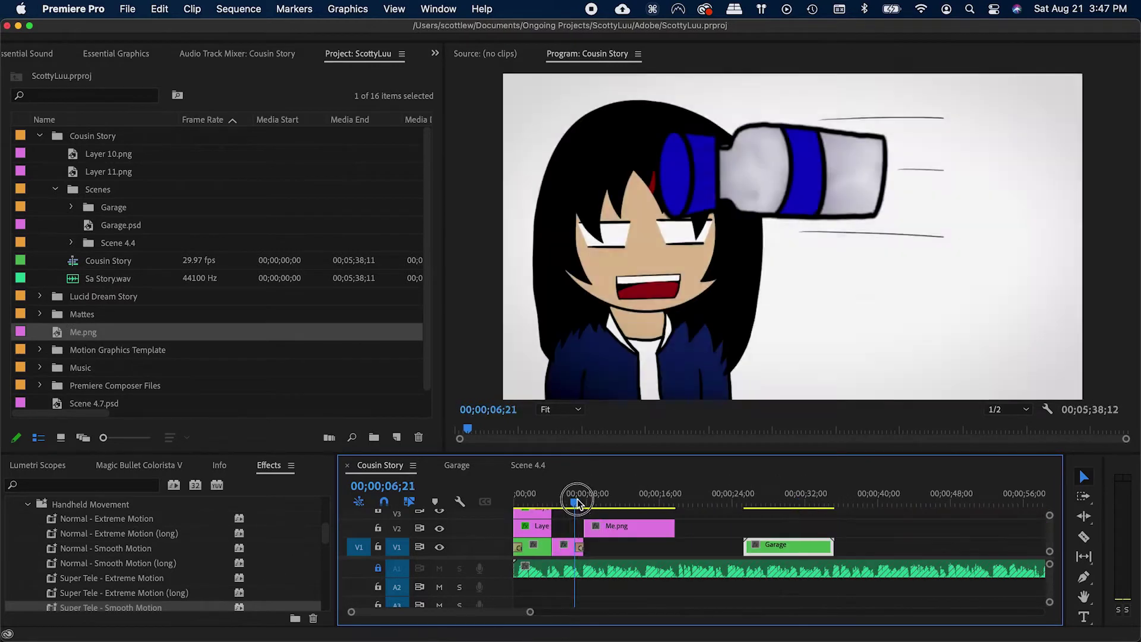
{"action": "left_click_drag", "start_coordinate": [575, 501], "coordinate": [576, 499]}
{"action": "key", "text": "super+s"}
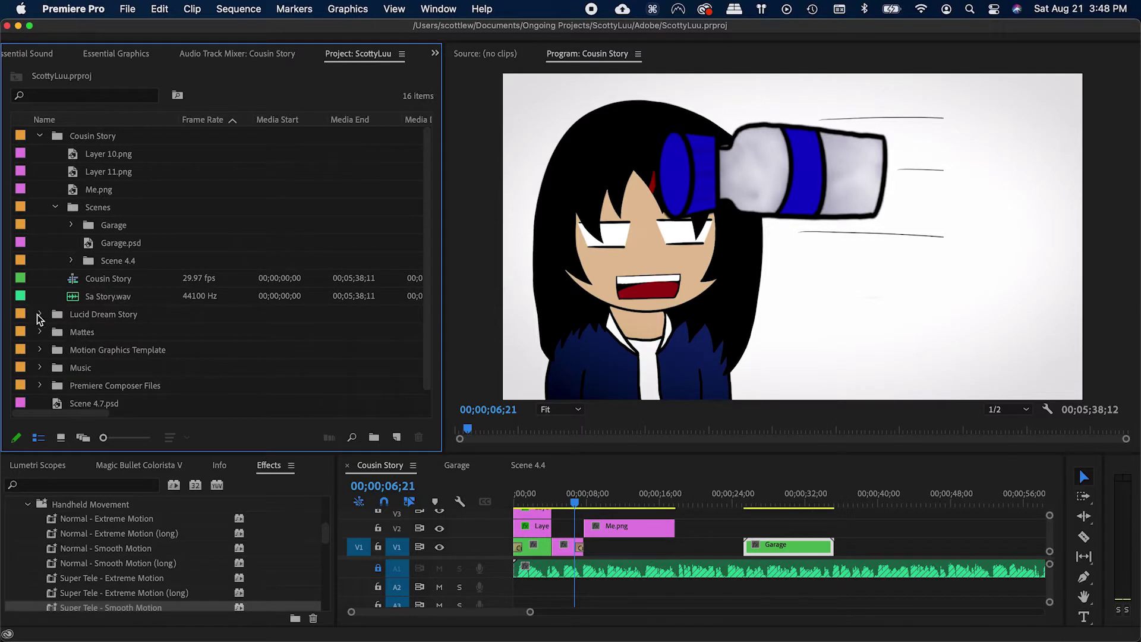
Step: Place the Dark Blue matte from the Mattes bin beneath Me.png on V1, and replace it with the Bright Teal matte
{"action": "scroll", "coordinate": [48, 319], "scroll_direction": "down", "scroll_amount": 1}
{"action": "left_click", "coordinate": [41, 297]}
{"action": "left_click", "coordinate": [40, 297]}
{"action": "key", "text": "super+s"}
{"action": "left_click", "coordinate": [40, 314]}
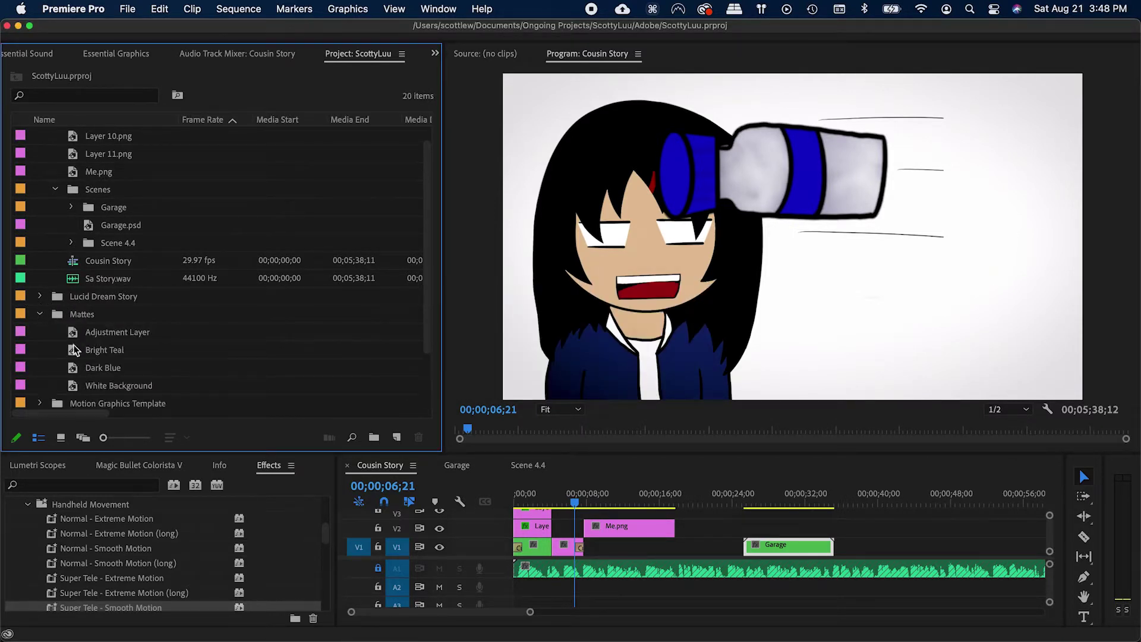
{"action": "left_click_drag", "start_coordinate": [75, 367], "coordinate": [586, 542]}
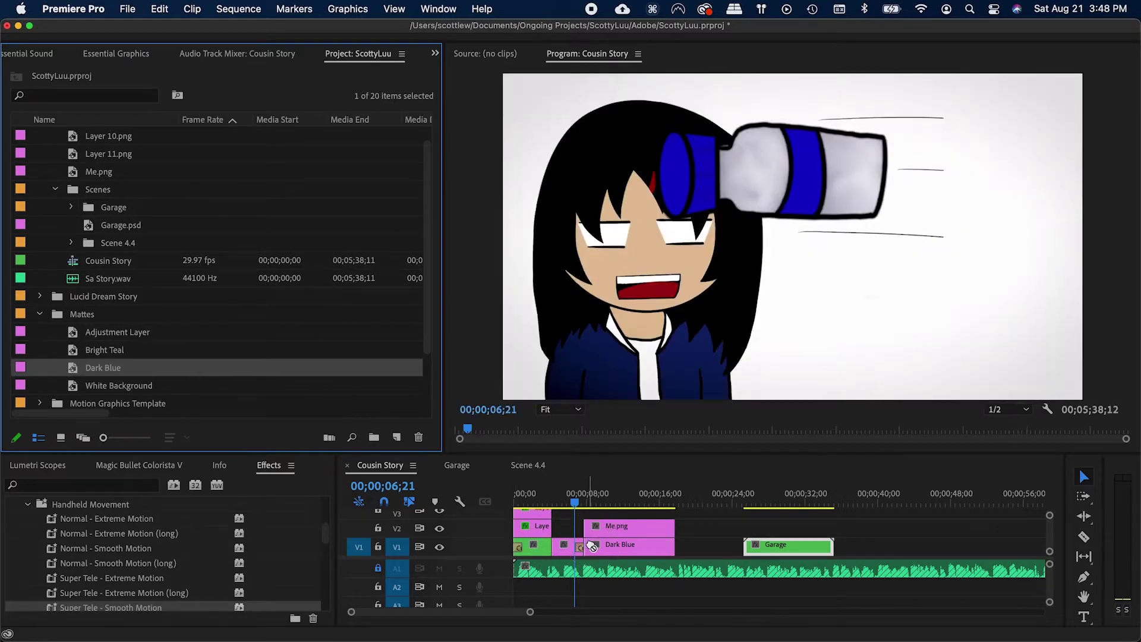
{"action": "left_click", "coordinate": [600, 501]}
{"action": "left_click", "coordinate": [605, 542]}
{"action": "left_click_drag", "start_coordinate": [105, 350], "coordinate": [611, 550]}
{"action": "left_click", "coordinate": [615, 548]}
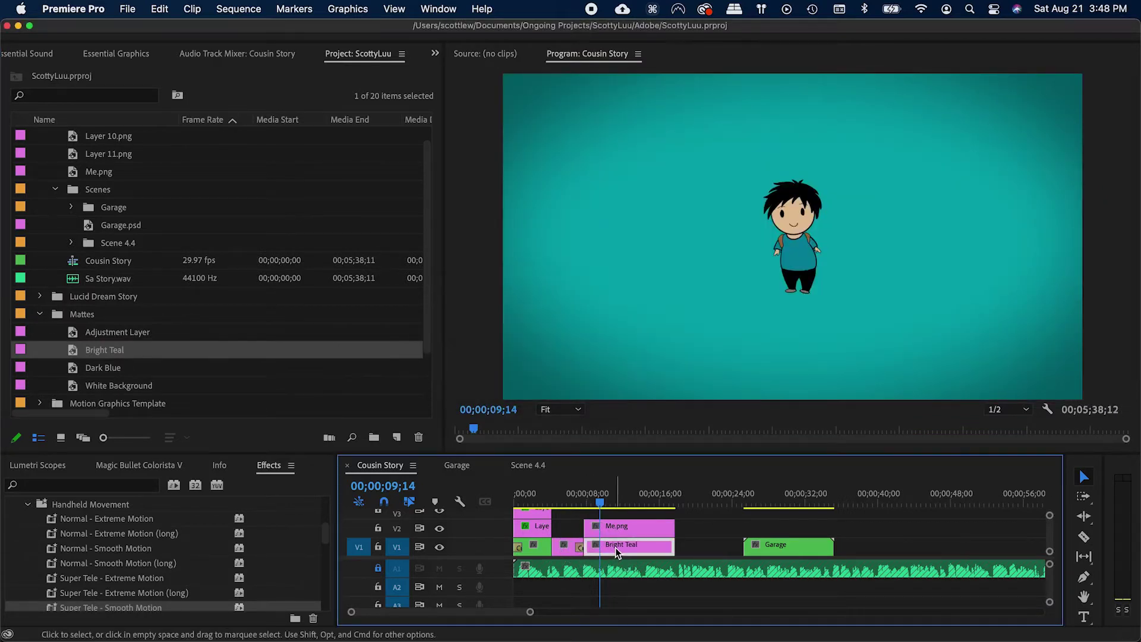
Step: Set the Bright Teal matte's opacity to 60% and save the project
{"action": "key", "text": "shift+5"}
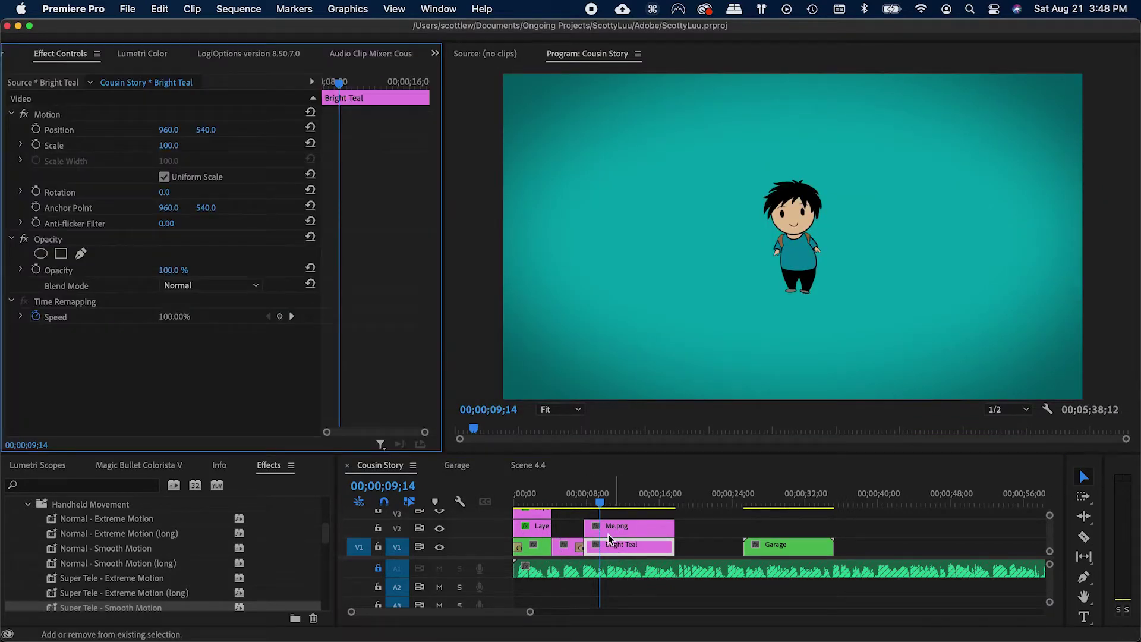
{"action": "left_click_drag", "start_coordinate": [180, 270], "coordinate": [156, 271]}
{"action": "key", "text": "super+s"}
Step: Set the Me.png clip's scale to 163 and save the project
{"action": "left_click", "coordinate": [630, 526]}
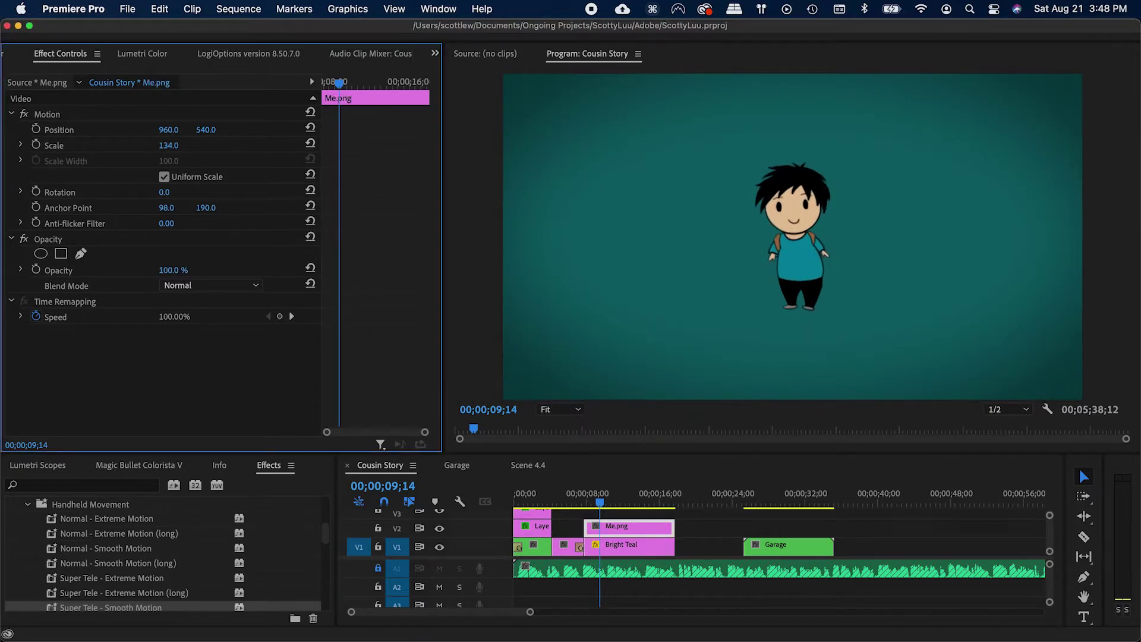
{"action": "left_click_drag", "start_coordinate": [168, 145], "coordinate": [188, 145]}
{"action": "key", "text": "super+s"}
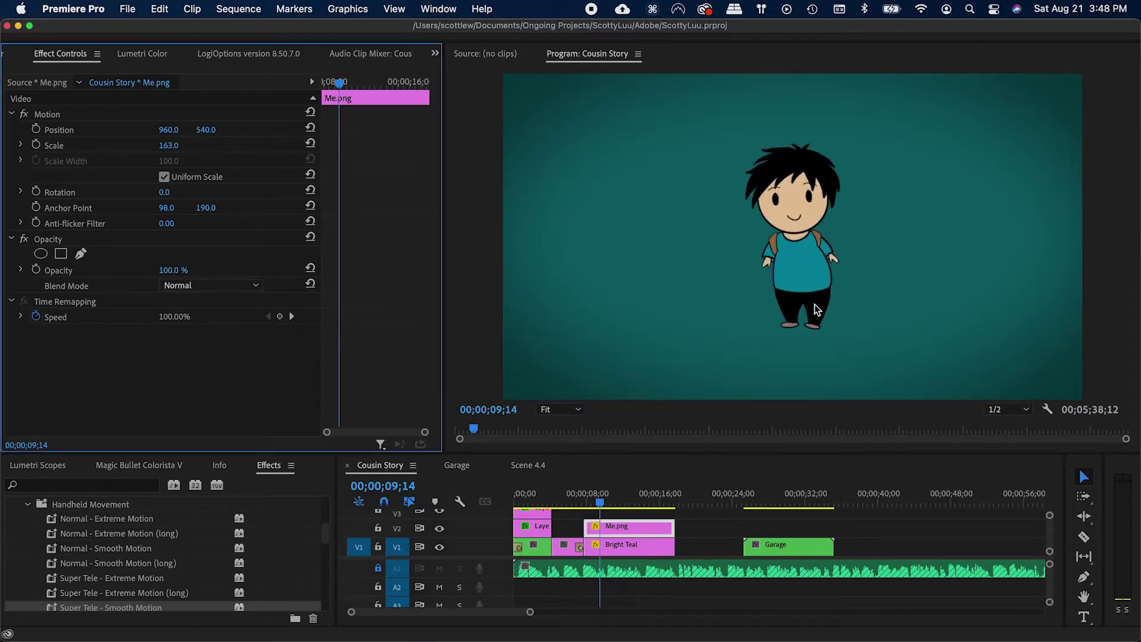
{"action": "key", "text": "super+s"}
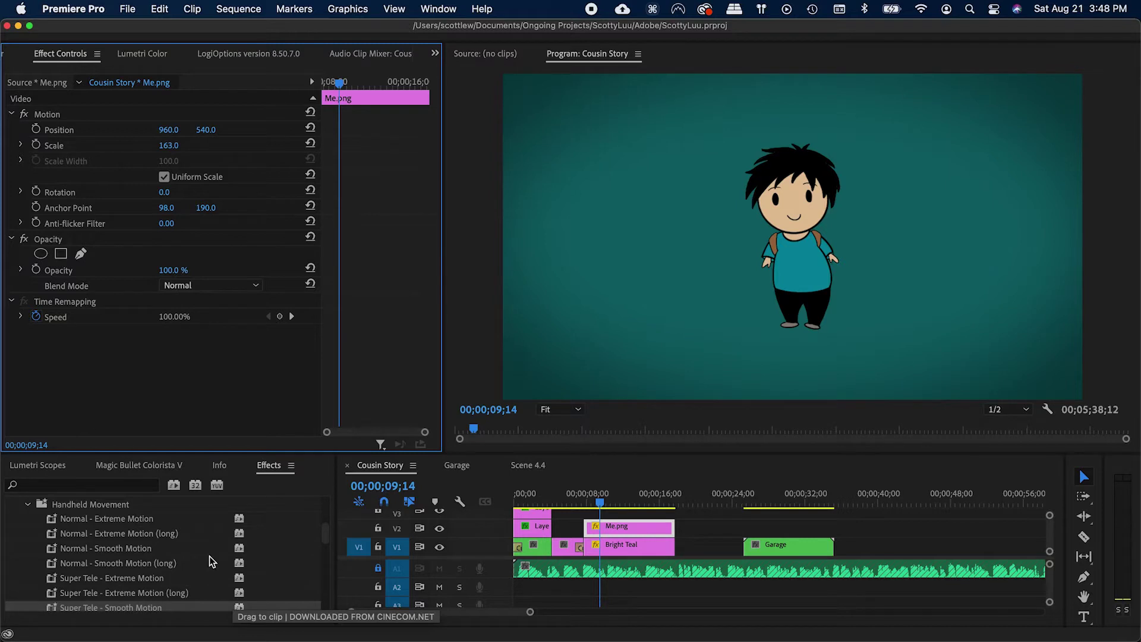
{"action": "scroll", "coordinate": [208, 534], "scroll_direction": "up", "scroll_amount": 2}
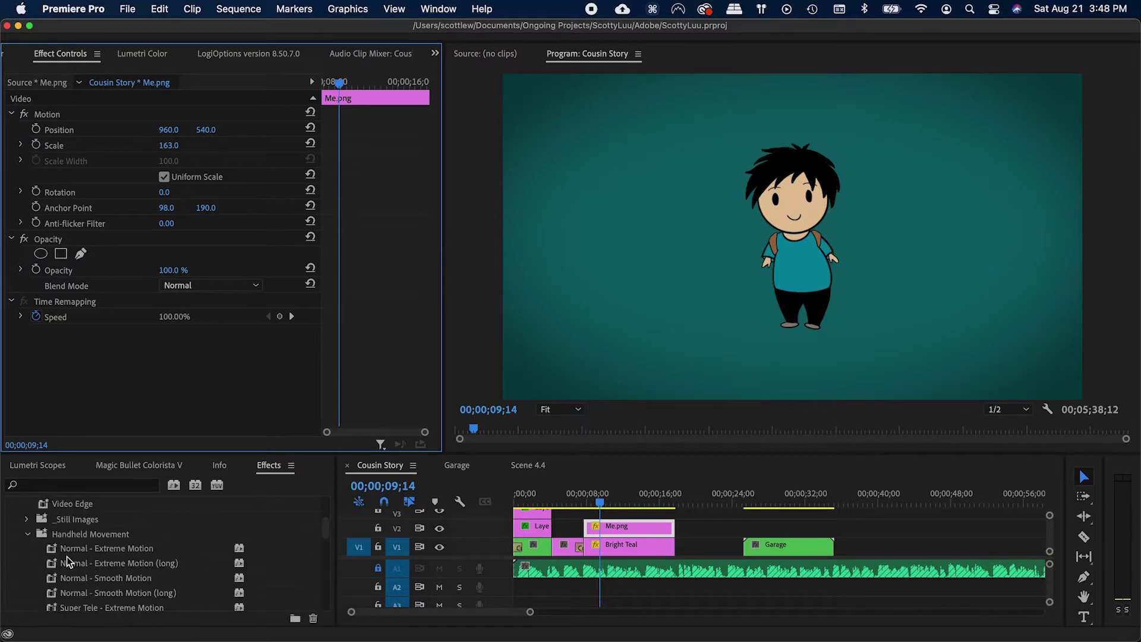
{"action": "left_click", "coordinate": [27, 534]}
{"action": "key", "text": "super+s"}
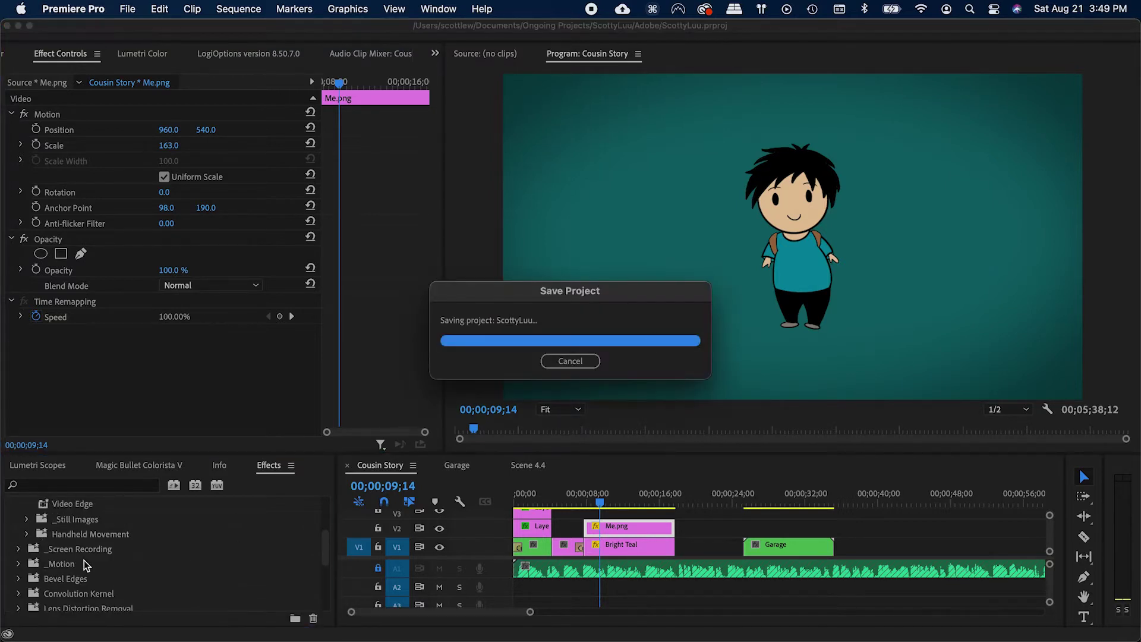
{"action": "scroll", "coordinate": [110, 570], "scroll_direction": "up", "scroll_amount": 5}
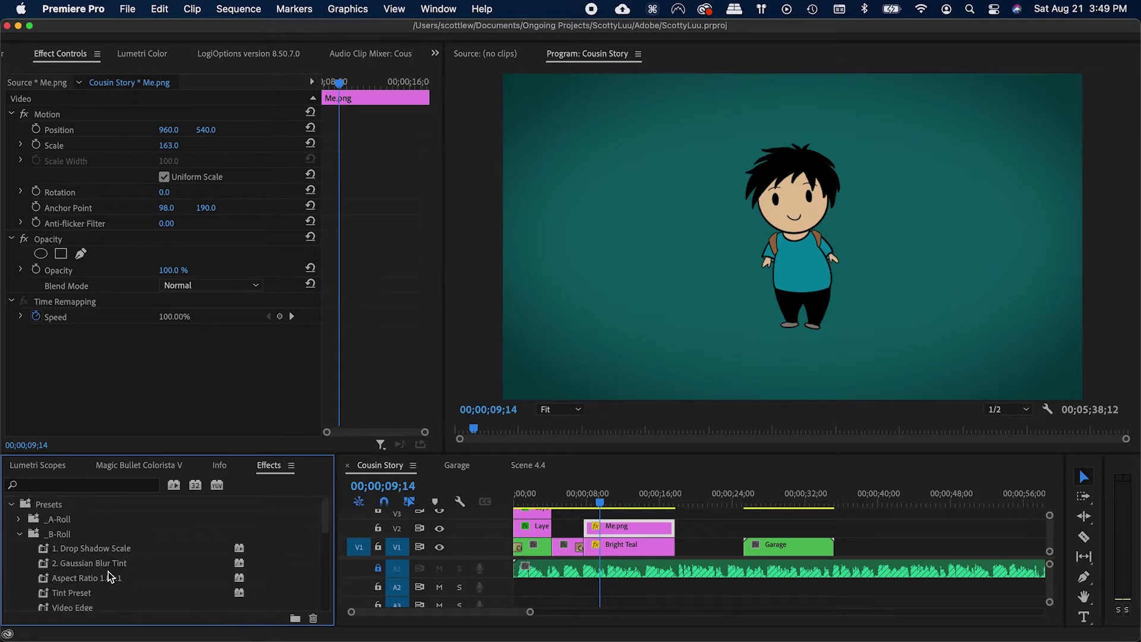
{"action": "scroll", "coordinate": [108, 575], "scroll_direction": "down", "scroll_amount": 5}
Step: Add Cross Dissolves to Bright Teal and Me.png, and delay Me.png's start to about one second after Bright Teal begins
{"action": "key", "text": "super+s"}
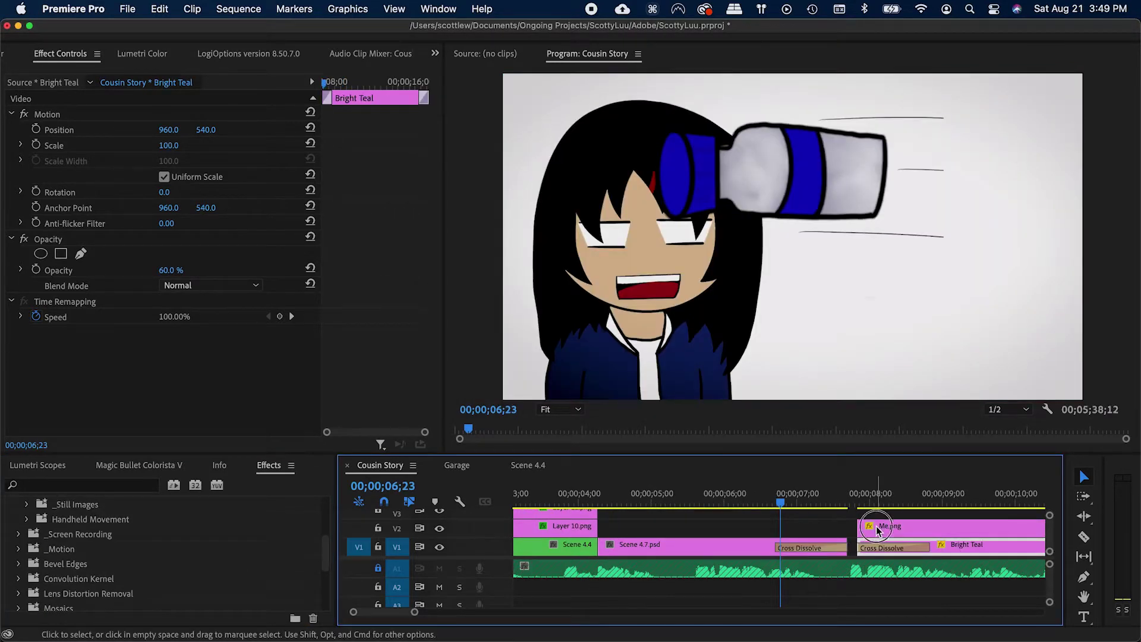
{"action": "left_click", "coordinate": [874, 528]}
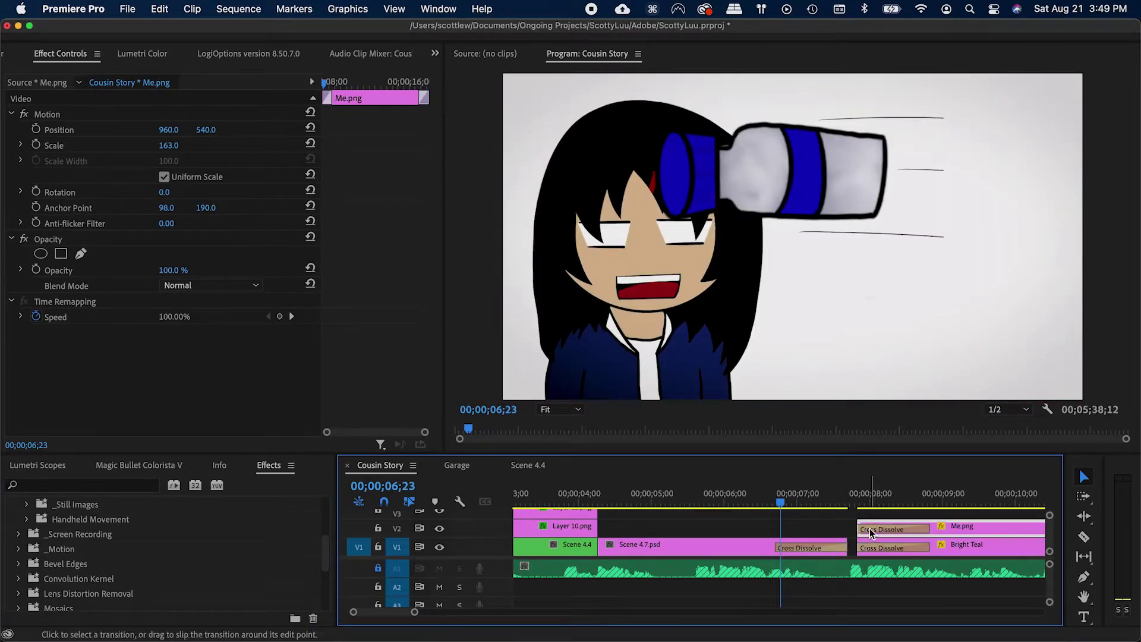
{"action": "left_click_drag", "start_coordinate": [820, 533], "coordinate": [858, 533]}
{"action": "left_click", "coordinate": [844, 545]}
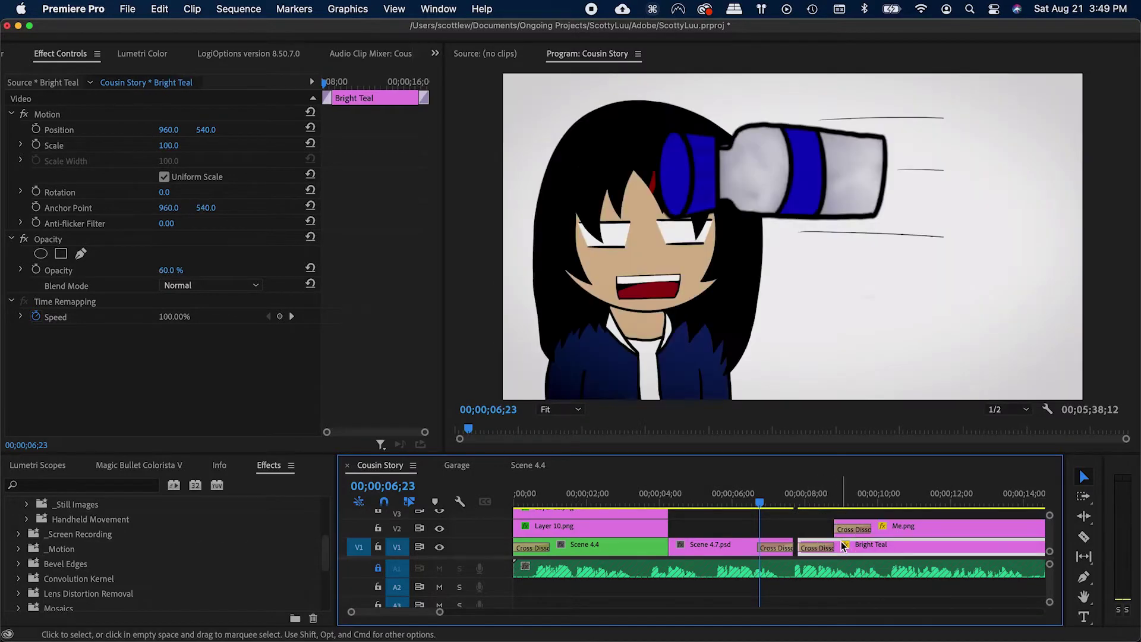
{"action": "key", "text": "super+s"}
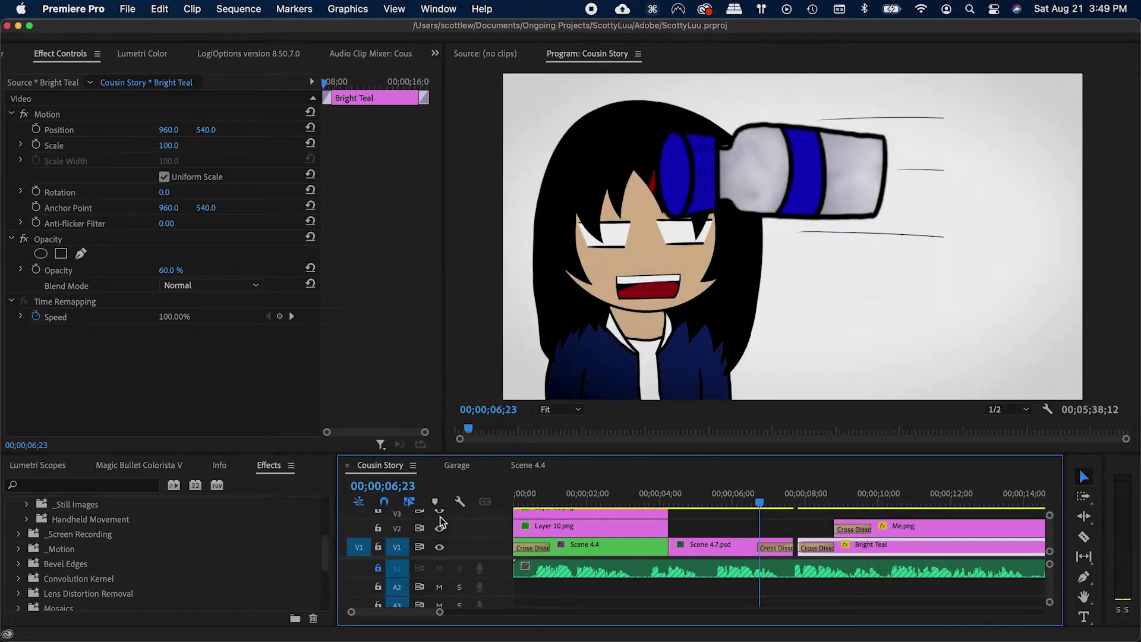
Step: Search the effects for "cross" and set Cross Dissolve as the default transition
{"action": "left_click", "coordinate": [187, 464]}
{"action": "left_click", "coordinate": [133, 490]}
{"action": "type", "text": "cross"}
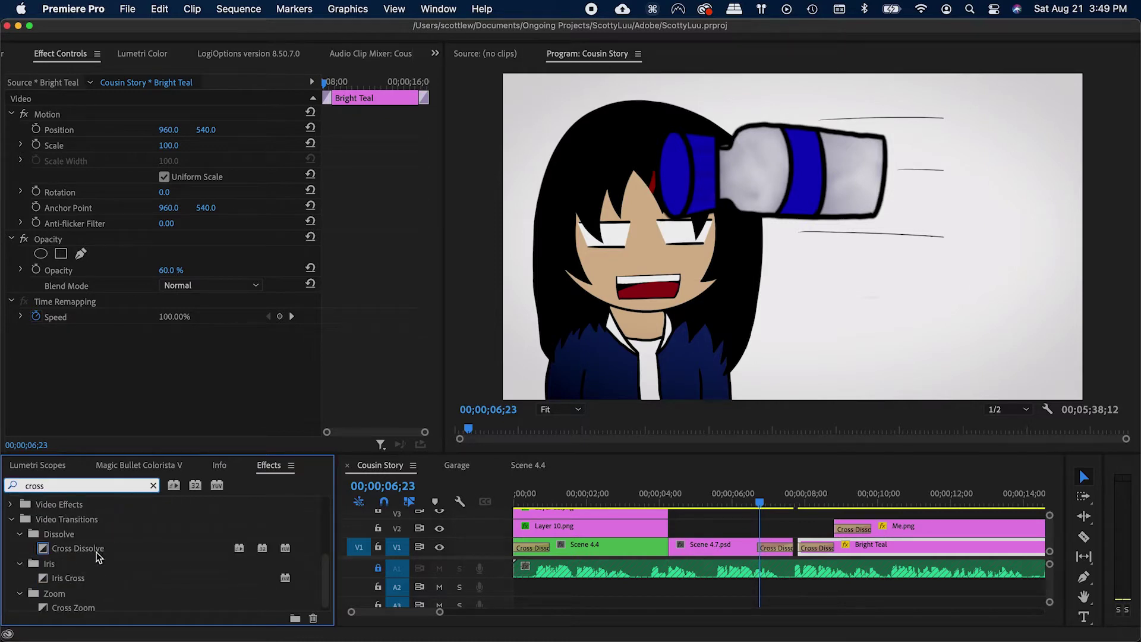
{"action": "left_click", "coordinate": [81, 555]}
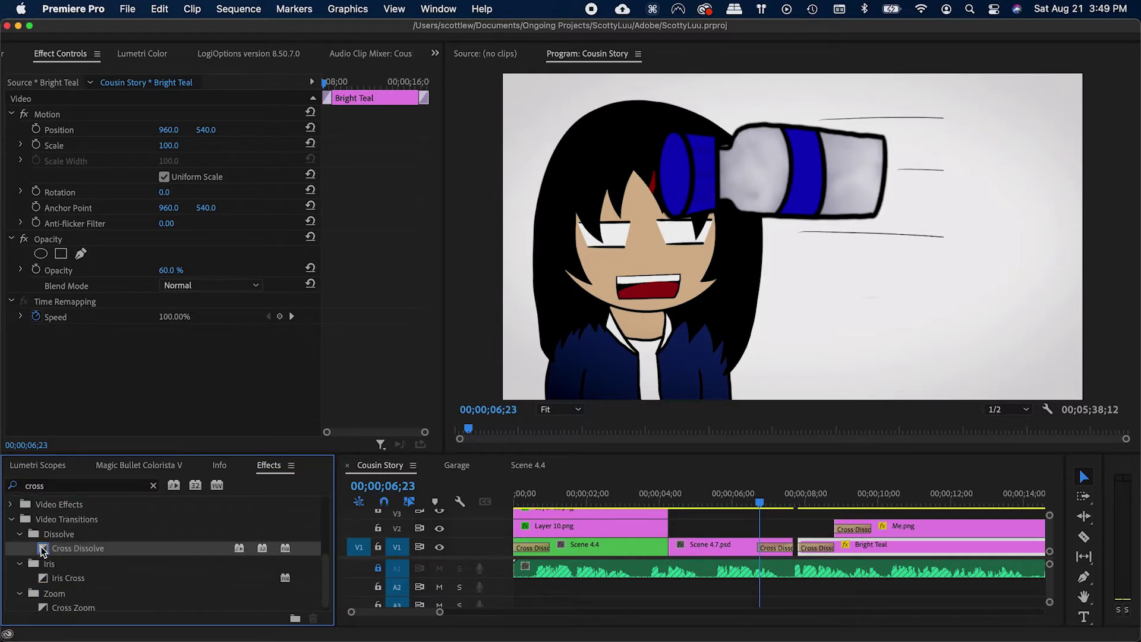
{"action": "right_click", "coordinate": [43, 551]}
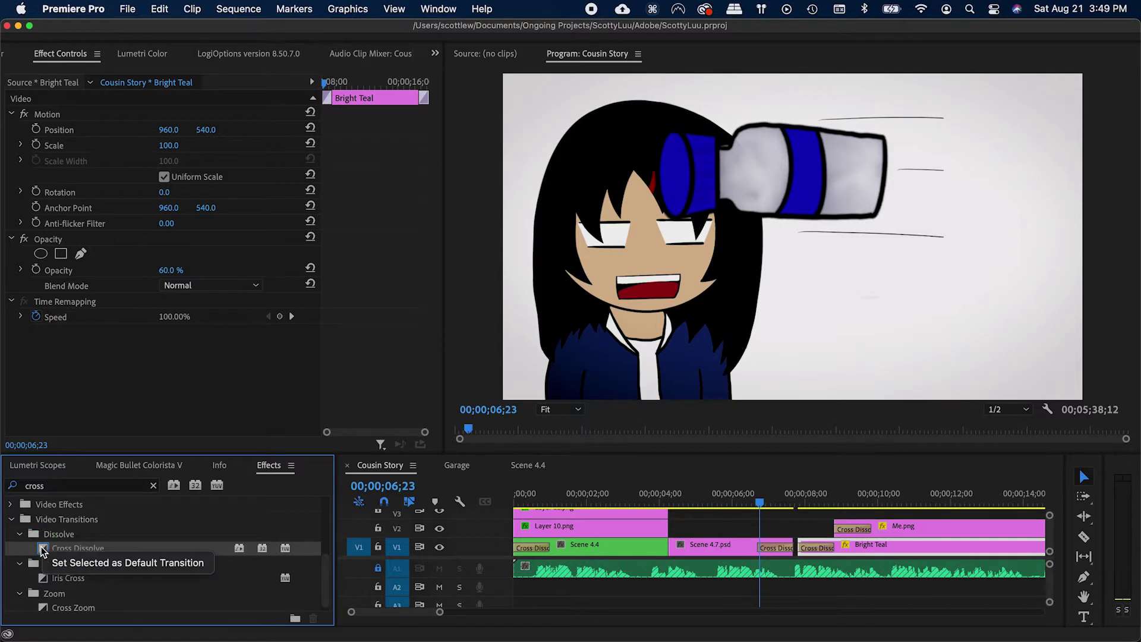
{"action": "left_click", "coordinate": [59, 563]}
Step: Apply the default Cross Dissolve around the cut between Scene 4.7.psd and Bright Teal on V1, and play it back
{"action": "left_click", "coordinate": [751, 498]}
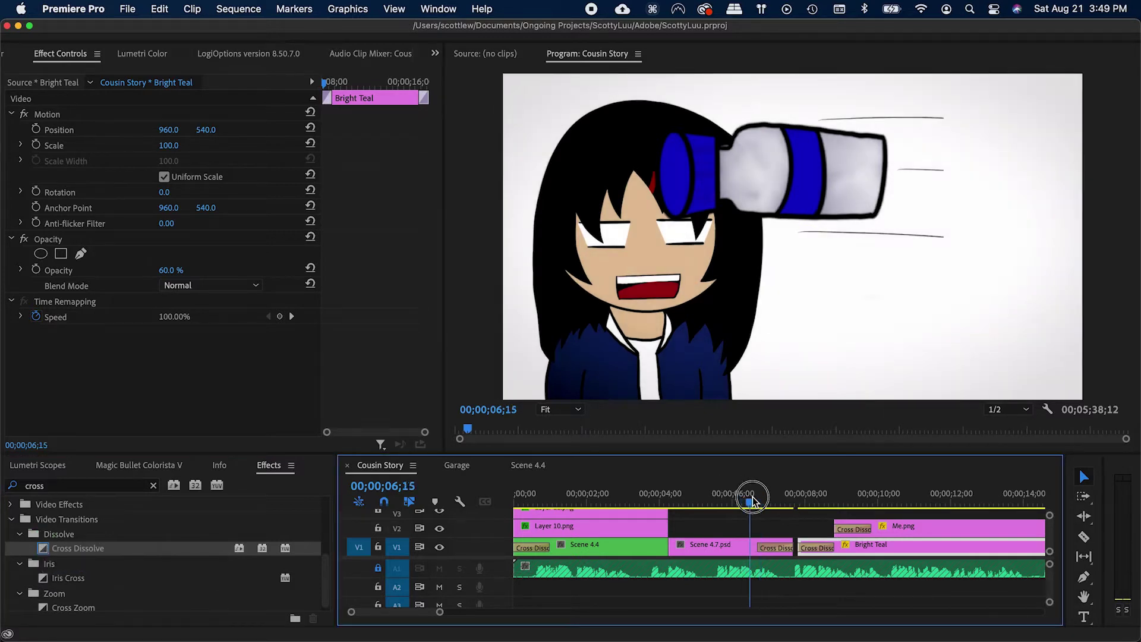
{"action": "left_click_drag", "start_coordinate": [777, 520], "coordinate": [823, 547]}
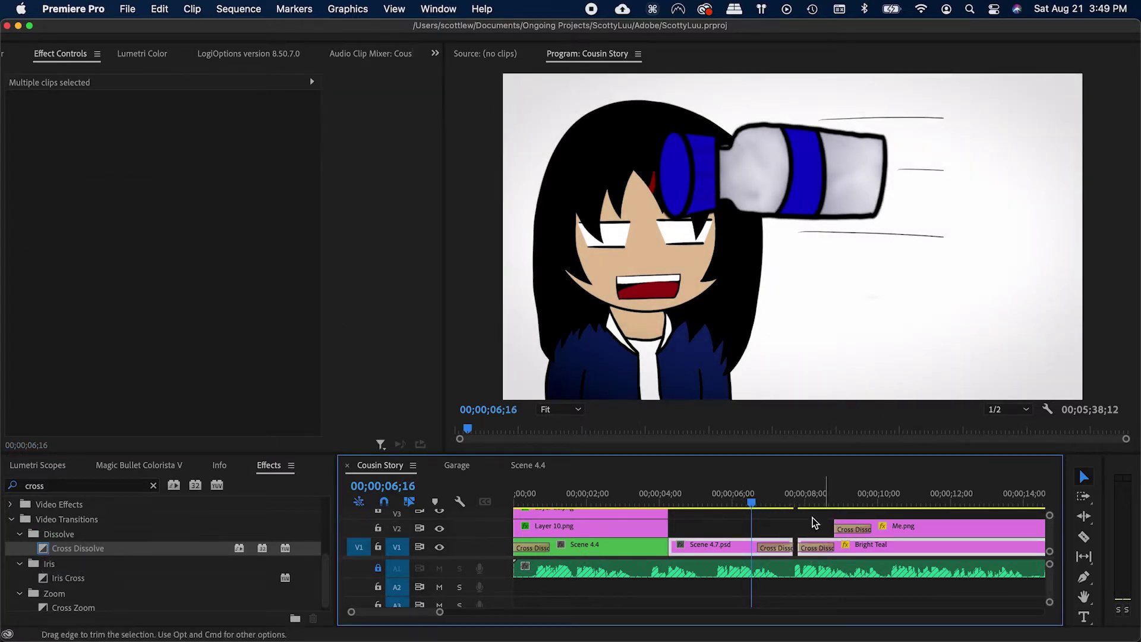
{"action": "left_click_drag", "start_coordinate": [778, 524], "coordinate": [830, 552]}
{"action": "key", "text": "super+d"}
{"action": "left_click", "coordinate": [771, 579]}
{"action": "key", "text": "v"}
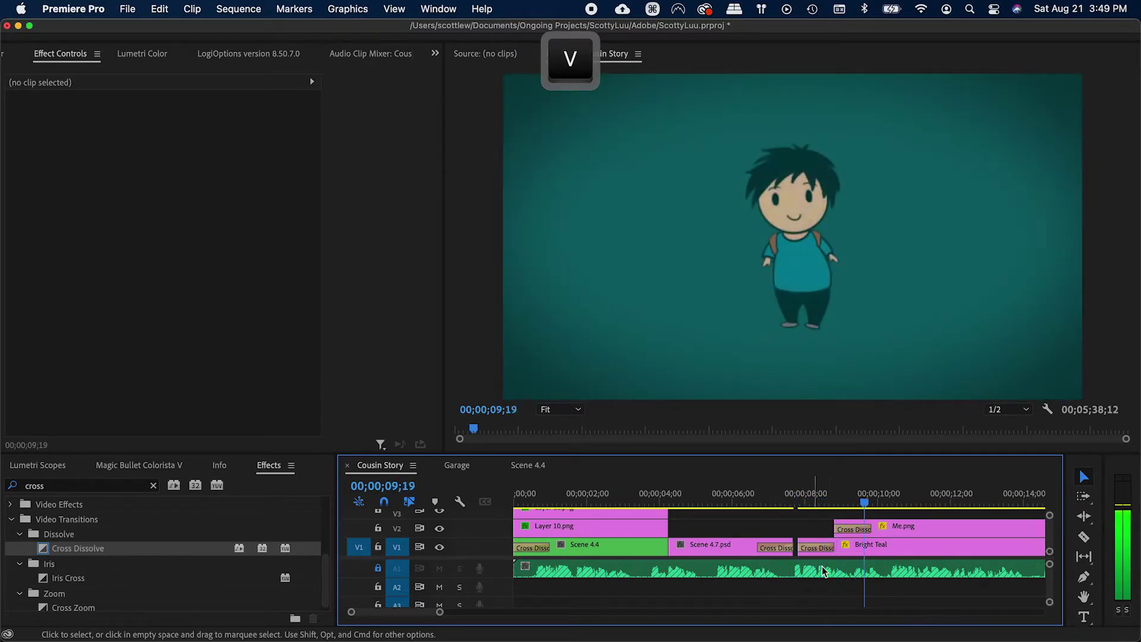
{"action": "key", "text": "space"}
Step: End Me.png at 00;00;11;28 and place the Garage clip directly after it on V2, saving the project
{"action": "key", "text": "minus"}
{"action": "left_click_drag", "start_coordinate": [755, 544], "coordinate": [637, 533]}
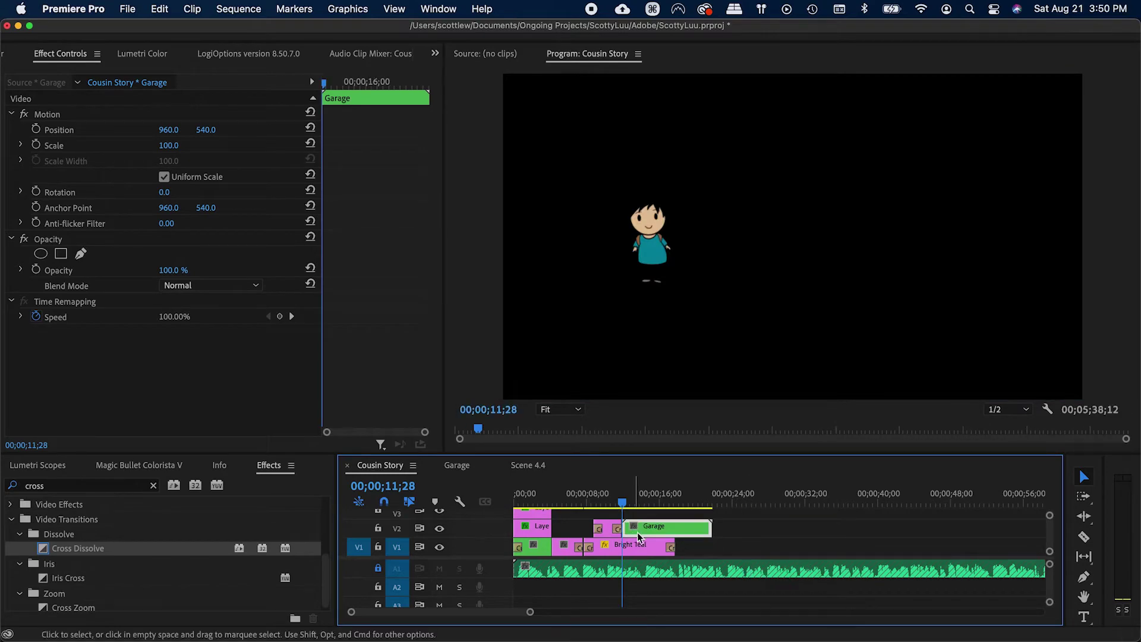
{"action": "key", "text": "super+s"}
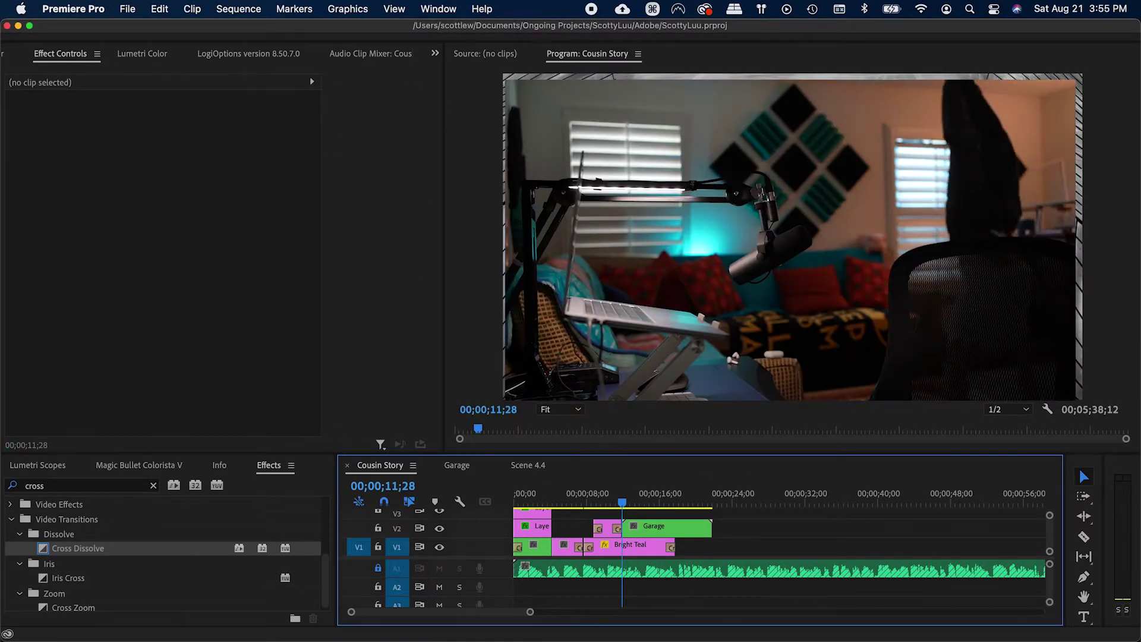
{"action": "key", "text": "super+s"}
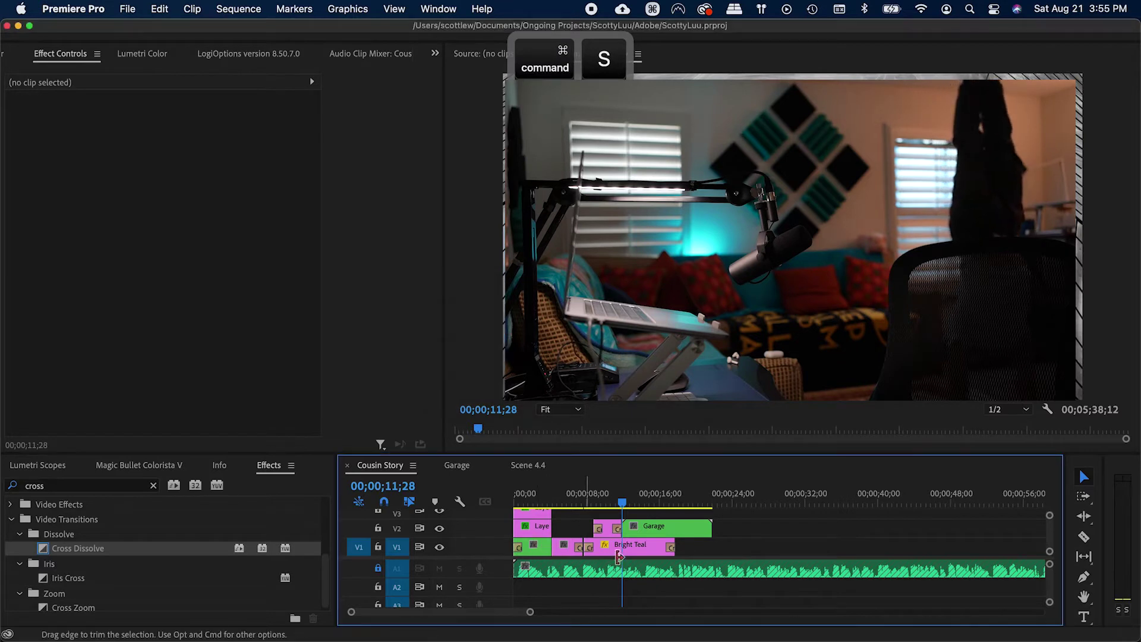
{"action": "key", "text": "super+s"}
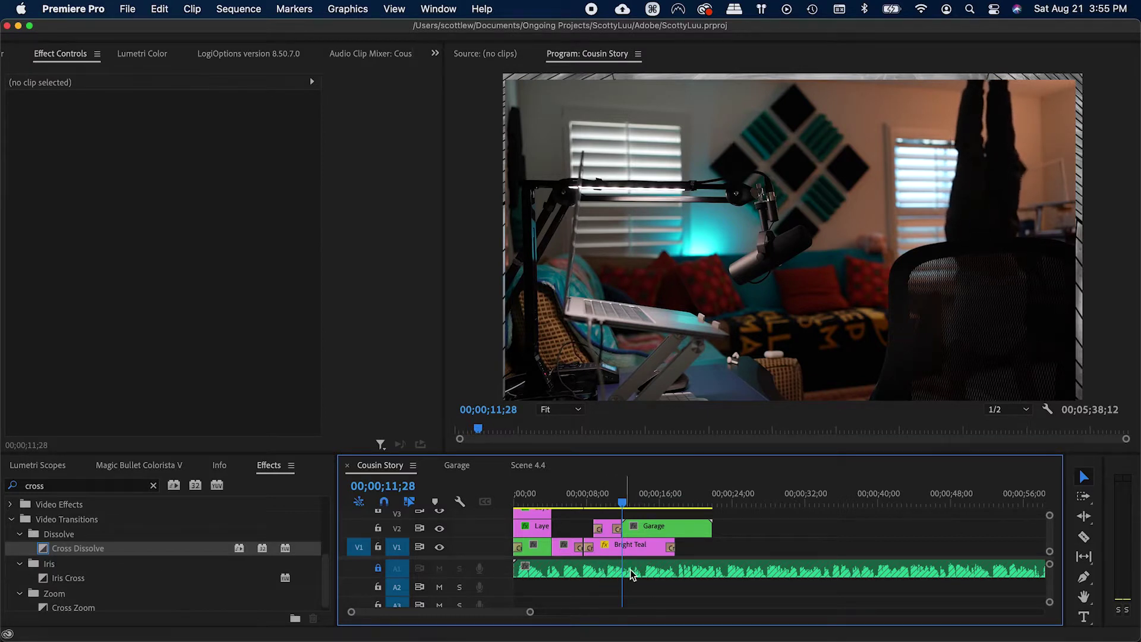
Step: Move the Cousin Story playhead to 00;00;10;10 over the Me.png clip and save the project
{"action": "key", "text": "equal"}
{"action": "left_click", "coordinate": [723, 502]}
{"action": "key", "text": "super+s"}
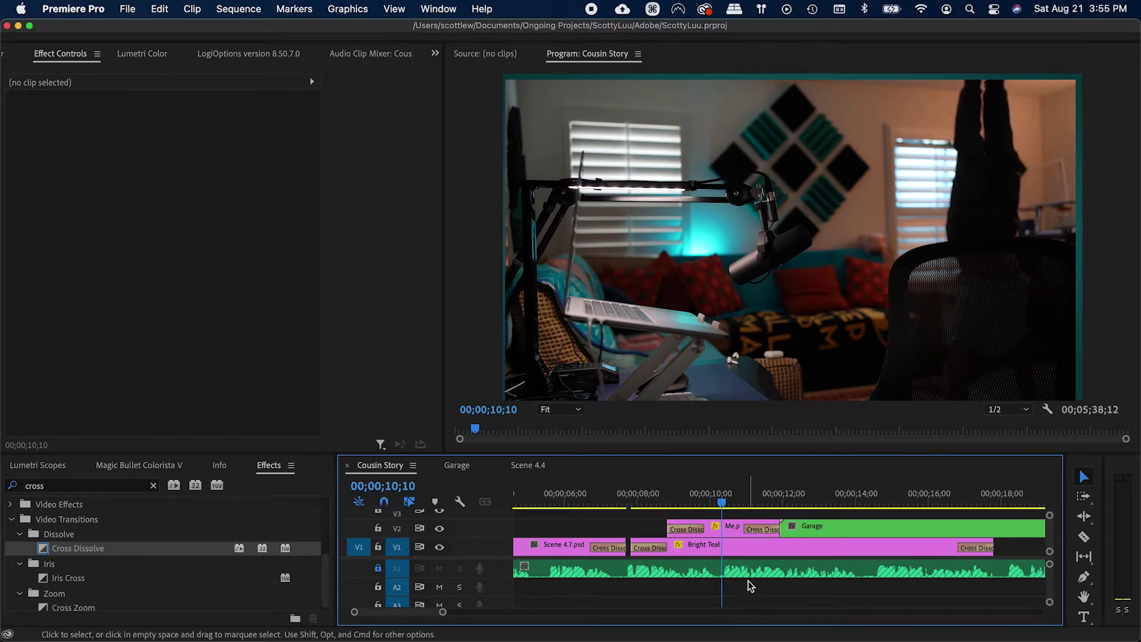
{"action": "key", "text": "minus"}
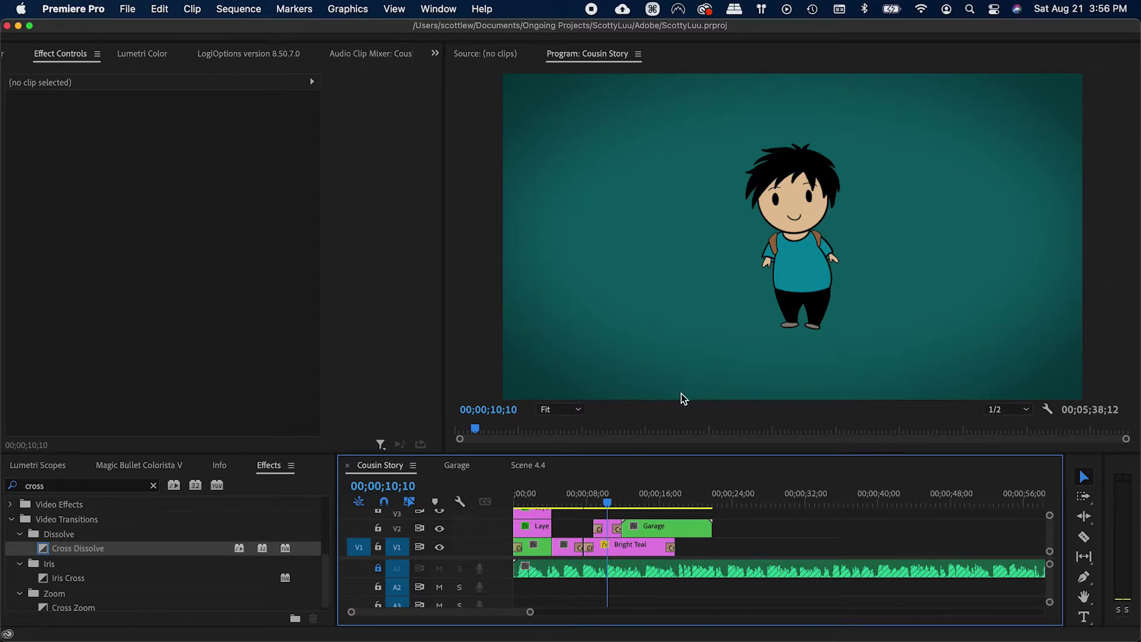
Step: Move the Cousin Story playhead to 00;00;10;08 over Me.png and save the project
{"action": "mouse_move", "coordinate": [607, 502]}
{"action": "left_mouse_down"}
{"action": "mouse_move", "coordinate": [499, 489]}
{"action": "mouse_move", "coordinate": [607, 492]}
{"action": "left_mouse_up"}
{"action": "key", "text": "="}
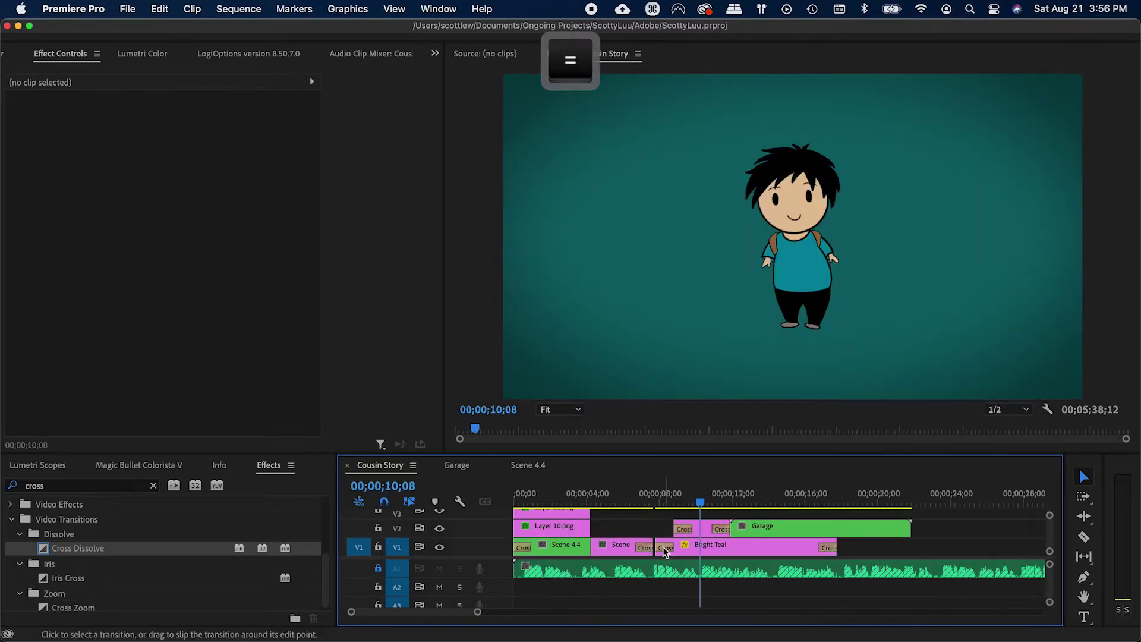
{"action": "scroll", "coordinate": [679, 547], "scroll_direction": "up", "scroll_amount": 1}
{"action": "key", "text": "shift+1"}
{"action": "key", "text": "cmd+s"}
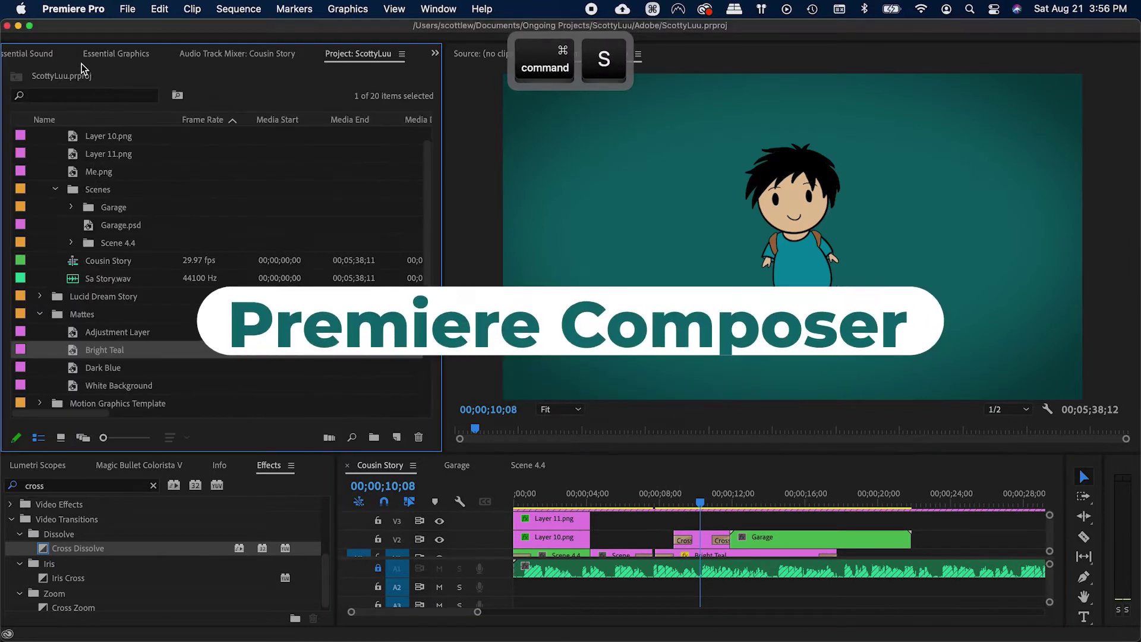
Step: Add the Fade Characters Together title from Premiere Composer's Starter Pack above the Me.png clip at 00;00;10;08
{"action": "left_click", "coordinate": [80, 58]}
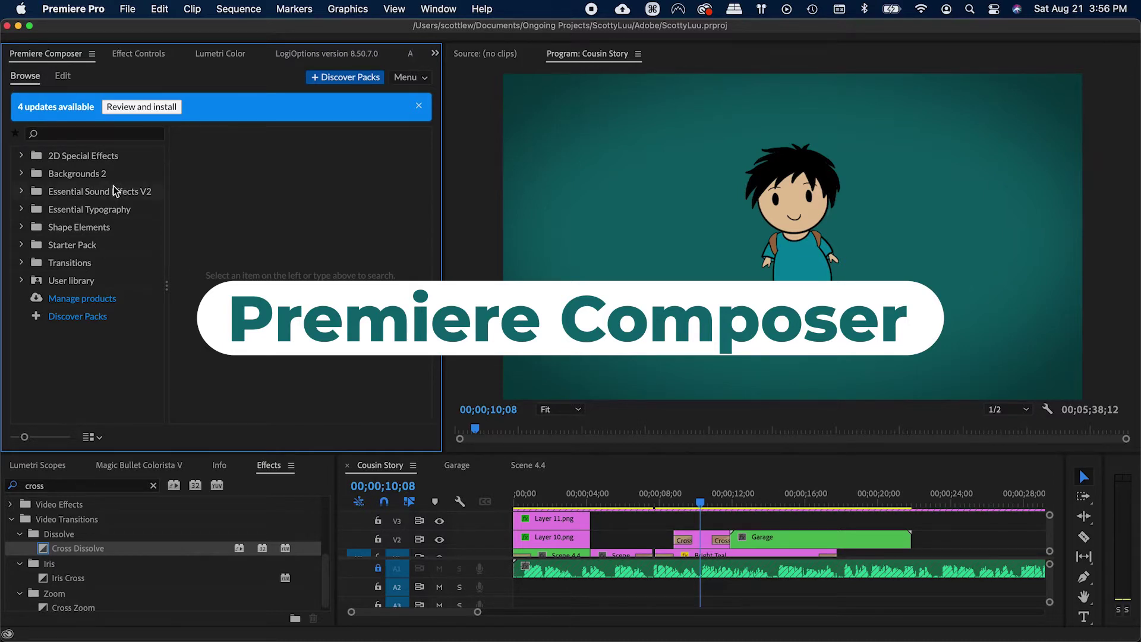
{"action": "left_click", "coordinate": [89, 209]}
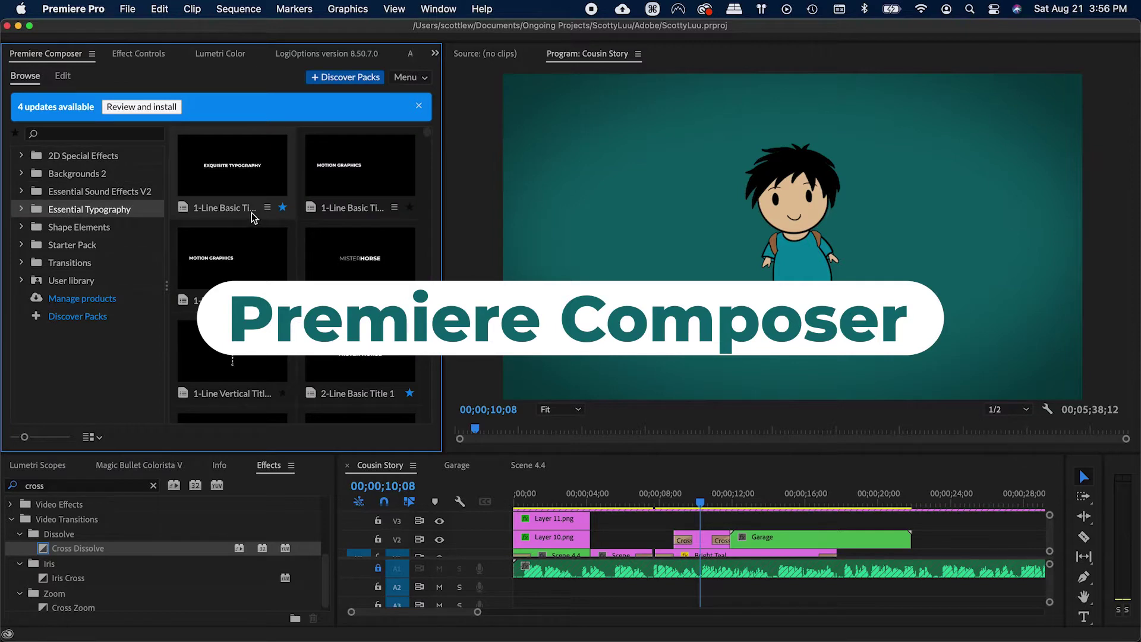
{"action": "left_click", "coordinate": [80, 244]}
{"action": "left_click_drag", "start_coordinate": [426, 138], "coordinate": [419, 190]}
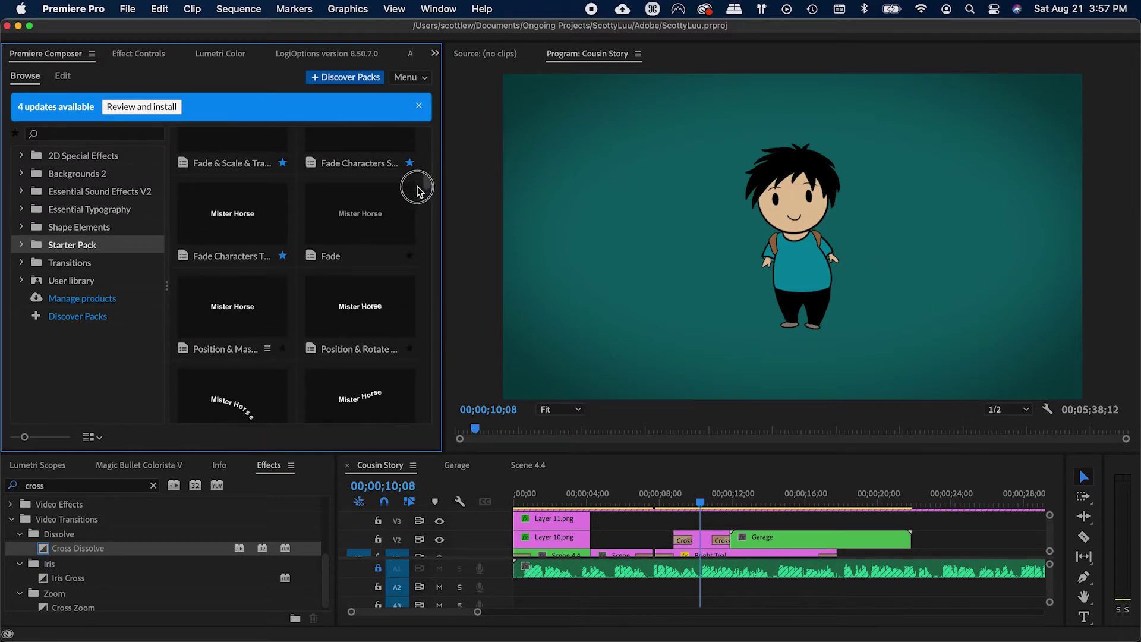
{"action": "left_click", "coordinate": [255, 227]}
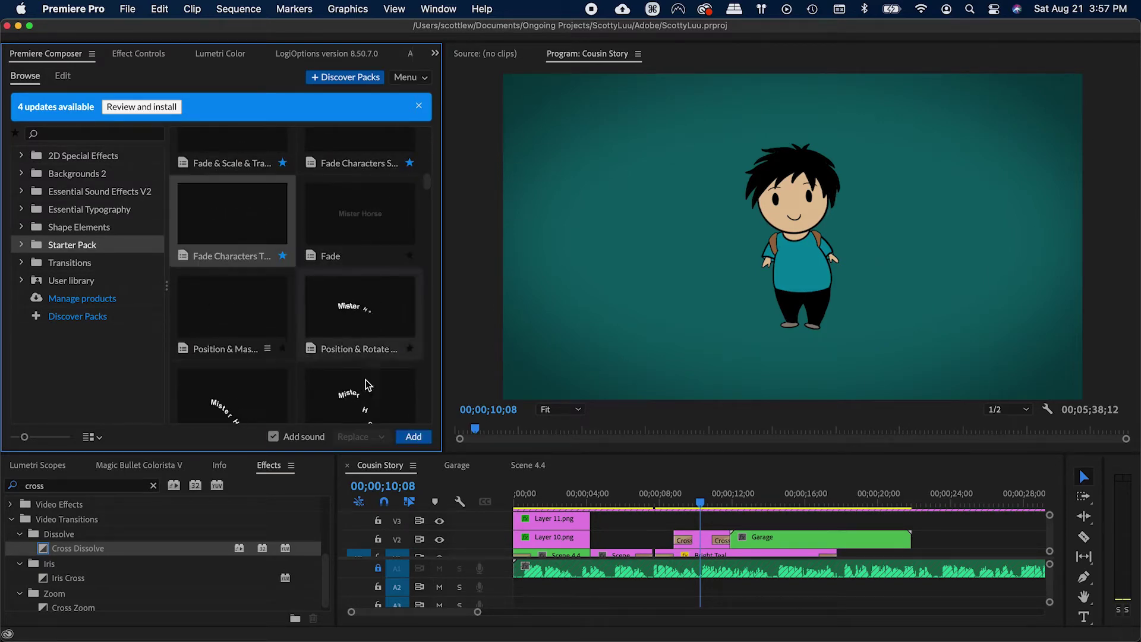
{"action": "left_click", "coordinate": [413, 439]}
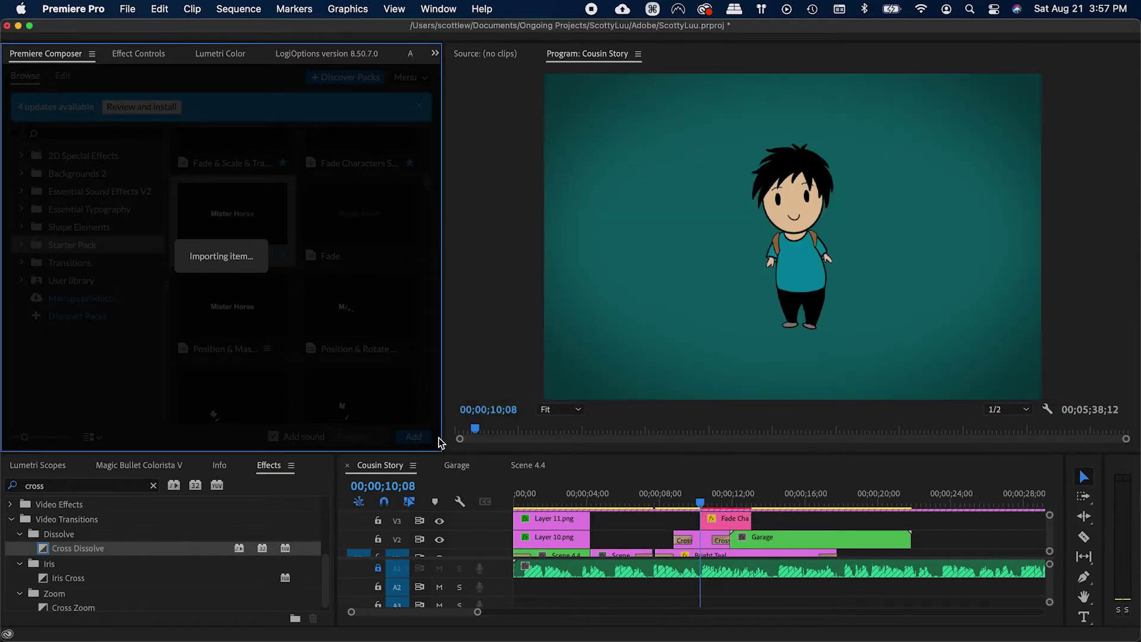
Step: Replace the title's placeholder text with "12 Years Old", previewing it at 00;00;11;14
{"action": "left_click", "coordinate": [721, 504]}
{"action": "left_click", "coordinate": [96, 190]}
{"action": "key", "text": "super+a"}
{"action": "type", "text": "12 Years Old"}
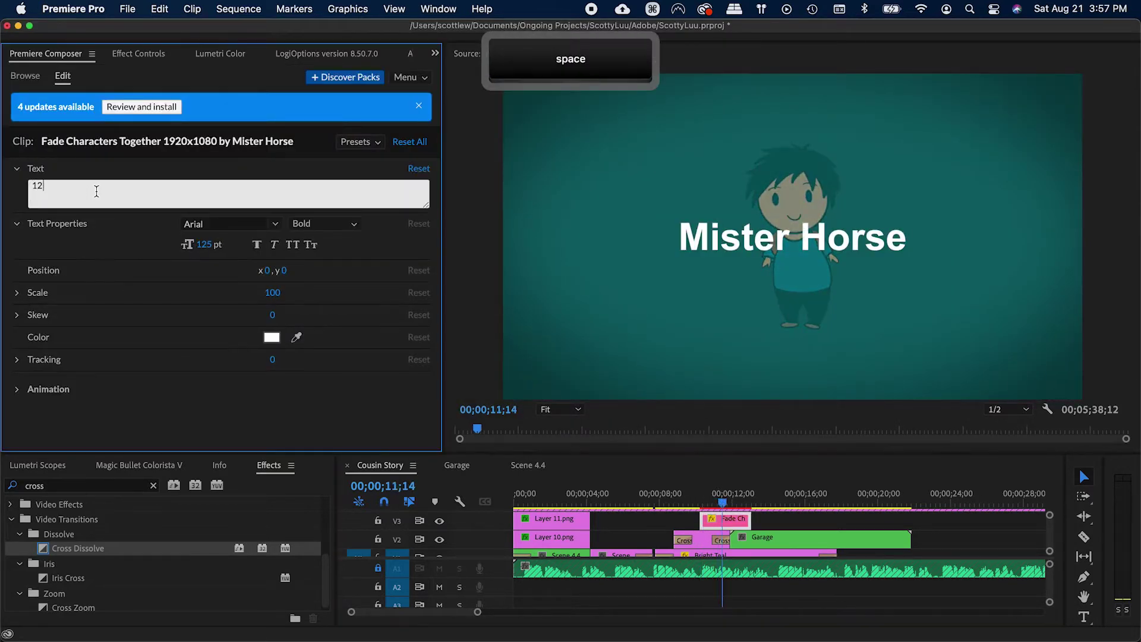
Step: Format the title in Montserrat Regular with small caps, set its vertical position to 416, and save the project
{"action": "left_click", "coordinate": [36, 168]}
{"action": "left_click", "coordinate": [231, 192]}
{"action": "type", "text": "mont"}
{"action": "left_click", "coordinate": [232, 214]}
{"action": "left_click", "coordinate": [256, 212]}
{"action": "left_click", "coordinate": [292, 212]}
{"action": "left_click", "coordinate": [257, 213]}
{"action": "mouse_move", "coordinate": [285, 239]}
{"action": "left_mouse_down"}
{"action": "mouse_move", "coordinate": [547, 238]}
{"action": "mouse_move", "coordinate": [297, 237]}
{"action": "left_mouse_up"}
{"action": "left_click", "coordinate": [292, 212]}
{"action": "left_click", "coordinate": [311, 213]}
{"action": "key", "text": "super+s"}
{"action": "left_click", "coordinate": [26, 170]}
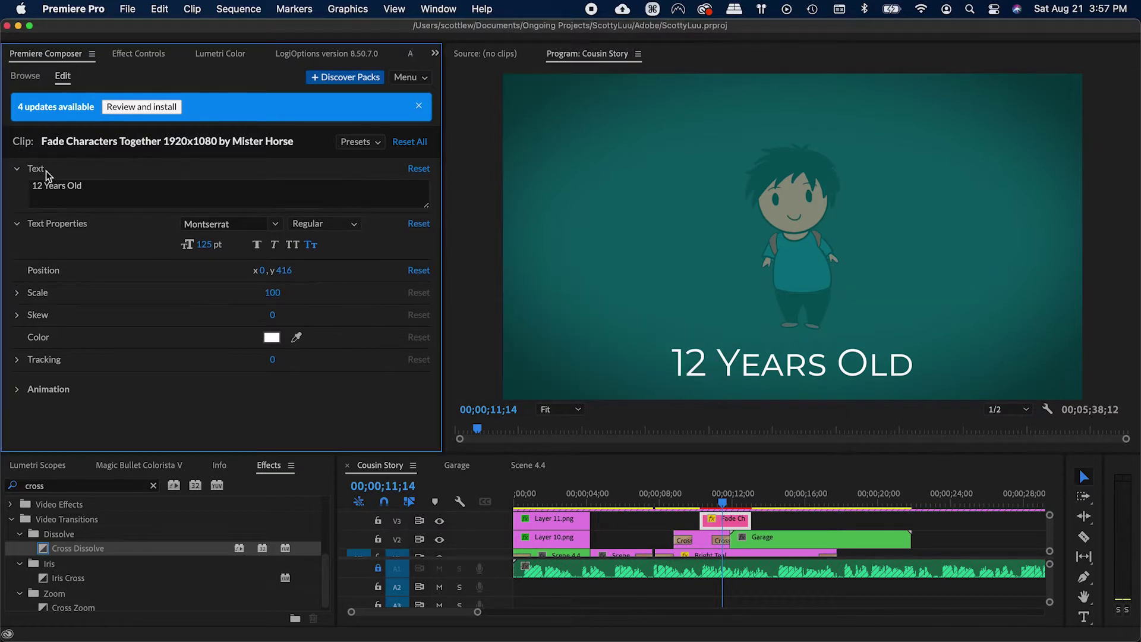
Step: Change the title text to "12 Year Old Me", turn off small caps, and save the project
{"action": "left_click", "coordinate": [66, 187]}
{"action": "key", "text": "BackSpace"}
{"action": "left_click", "coordinate": [94, 193]}
{"action": "type", "text": "Me"}
{"action": "left_click", "coordinate": [31, 179]}
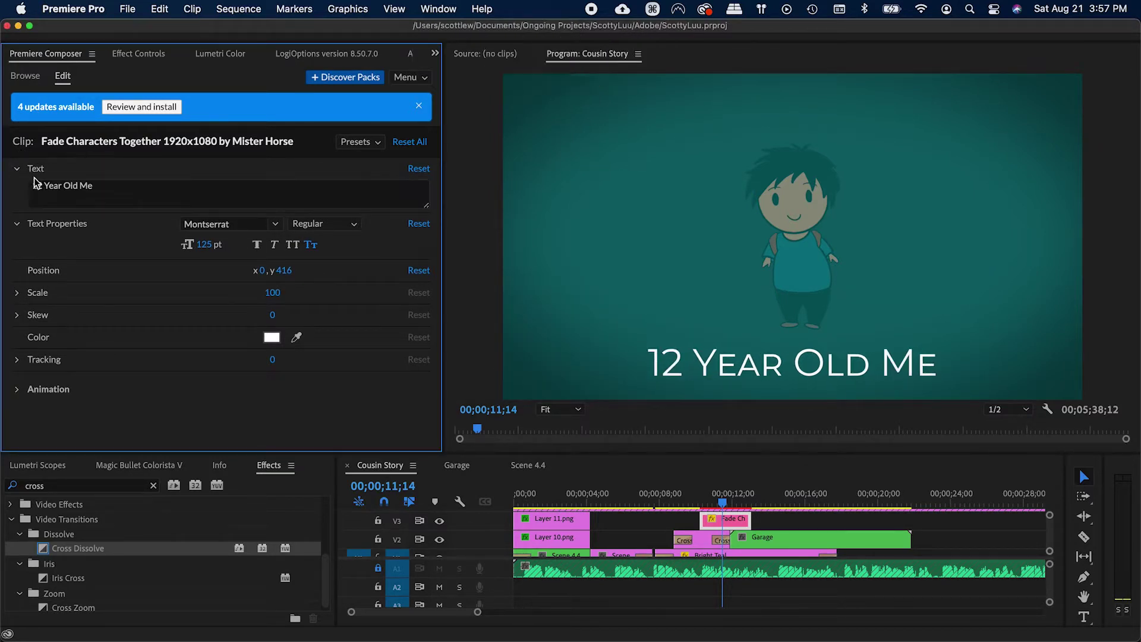
{"action": "left_click", "coordinate": [307, 245]}
{"action": "key", "text": "cmd+s"}
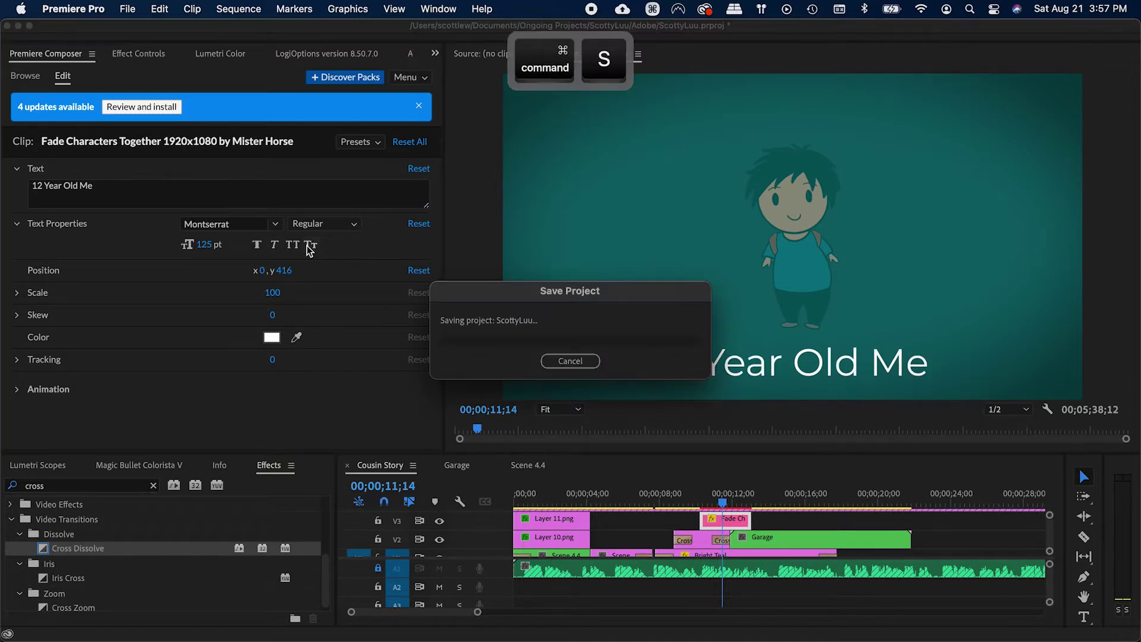
Step: Try slanted Montserrat styles on the title, settle on Thin, and save the project
{"action": "left_click", "coordinate": [324, 223]}
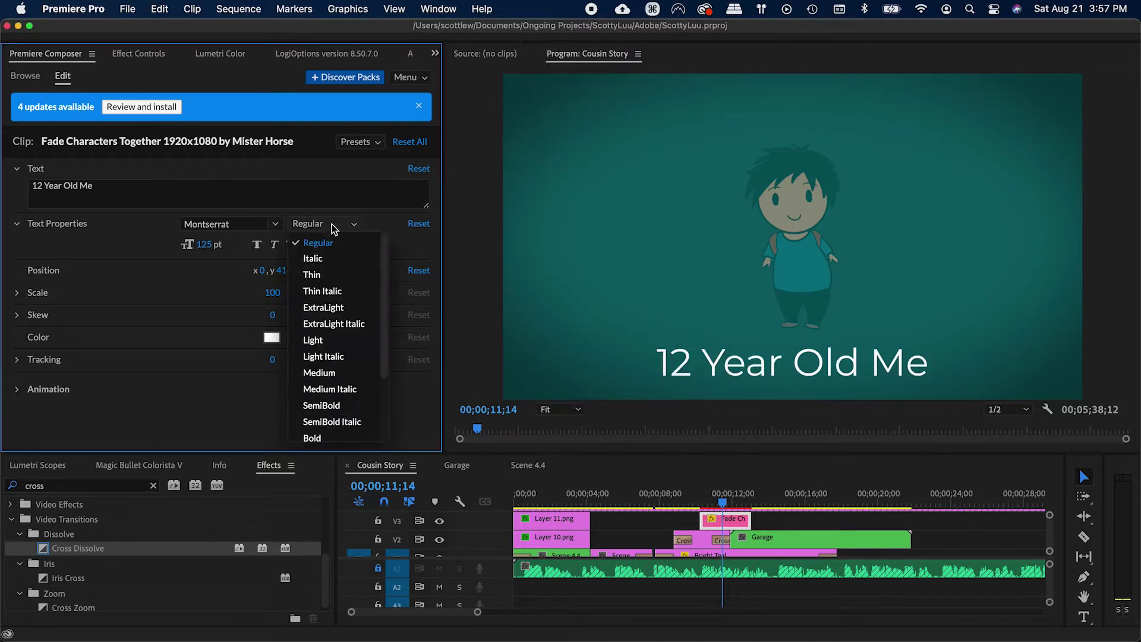
{"action": "left_click", "coordinate": [330, 251]}
{"action": "left_click", "coordinate": [324, 223]}
{"action": "left_click", "coordinate": [337, 283]}
{"action": "key", "text": "cmd+s"}
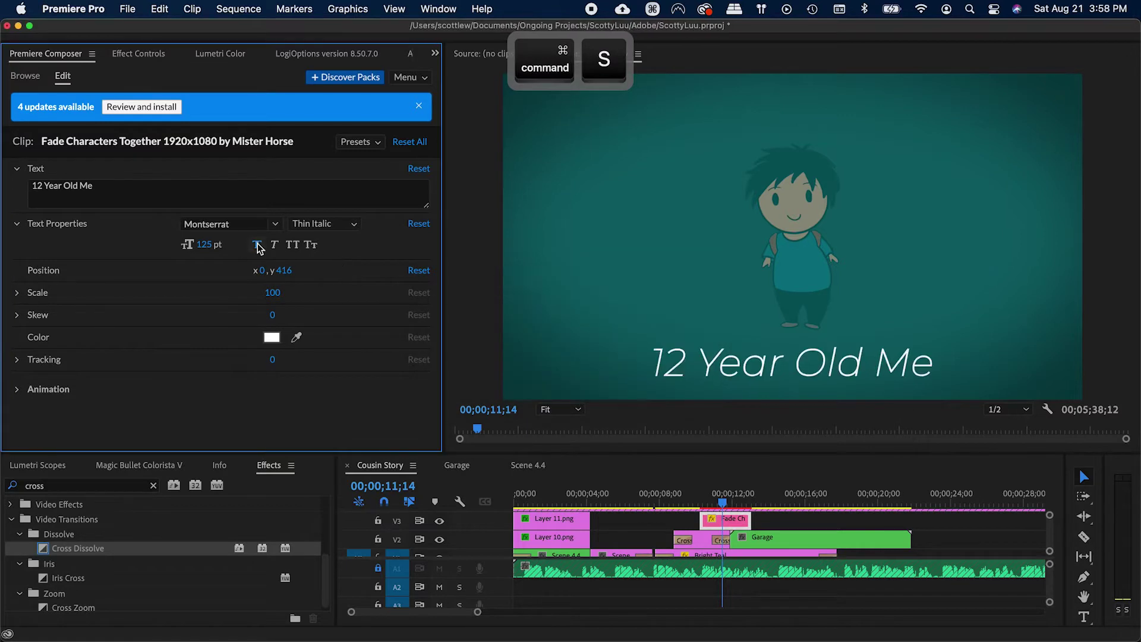
{"action": "left_click", "coordinate": [308, 224]}
{"action": "left_click", "coordinate": [315, 266]}
{"action": "key", "text": "cmd+s"}
Step: Move the title clip earlier on V3 to start at about 00;00;09;11 and play it back over Me.png
{"action": "key", "text": "cmd+d"}
{"action": "left_click_drag", "start_coordinate": [701, 501], "coordinate": [650, 503]}
{"action": "key", "text": "equal"}
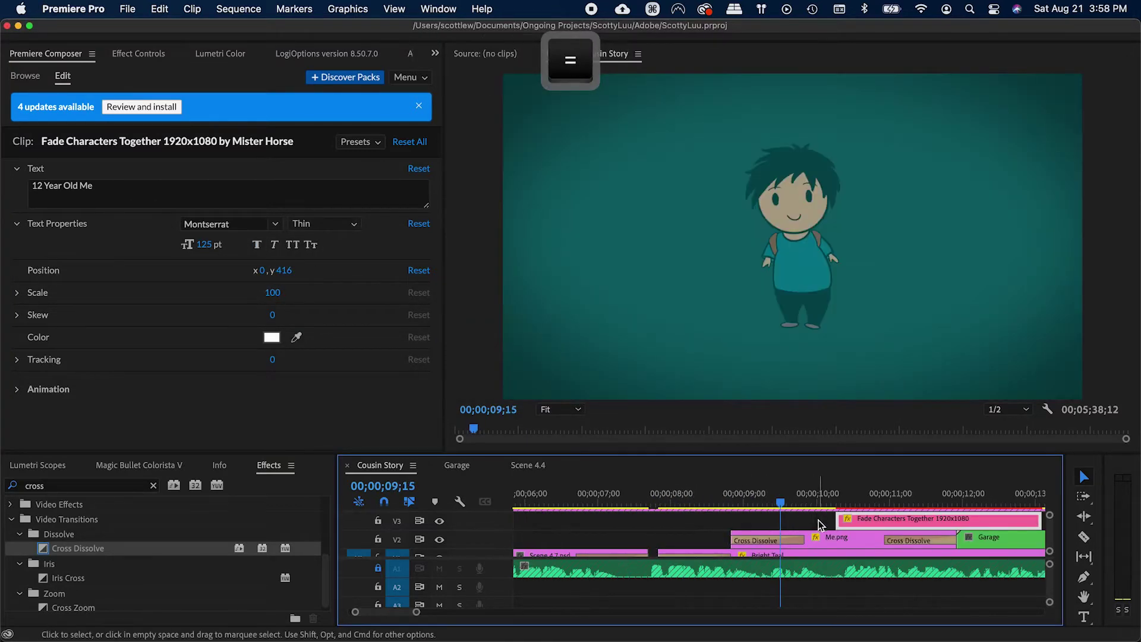
{"action": "key", "text": "space"}
{"action": "key", "text": "space"}
{"action": "left_click_drag", "start_coordinate": [856, 527], "coordinate": [799, 528]}
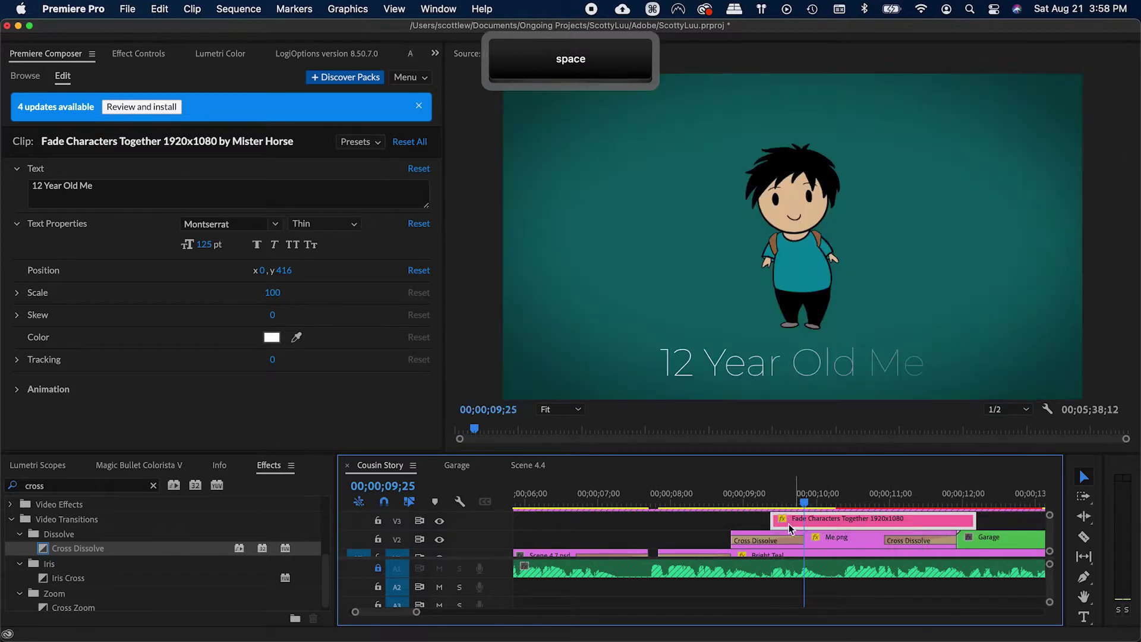
{"action": "left_click_drag", "start_coordinate": [729, 506], "coordinate": [731, 510]}
{"action": "key", "text": "v"}
{"action": "key", "text": "space"}
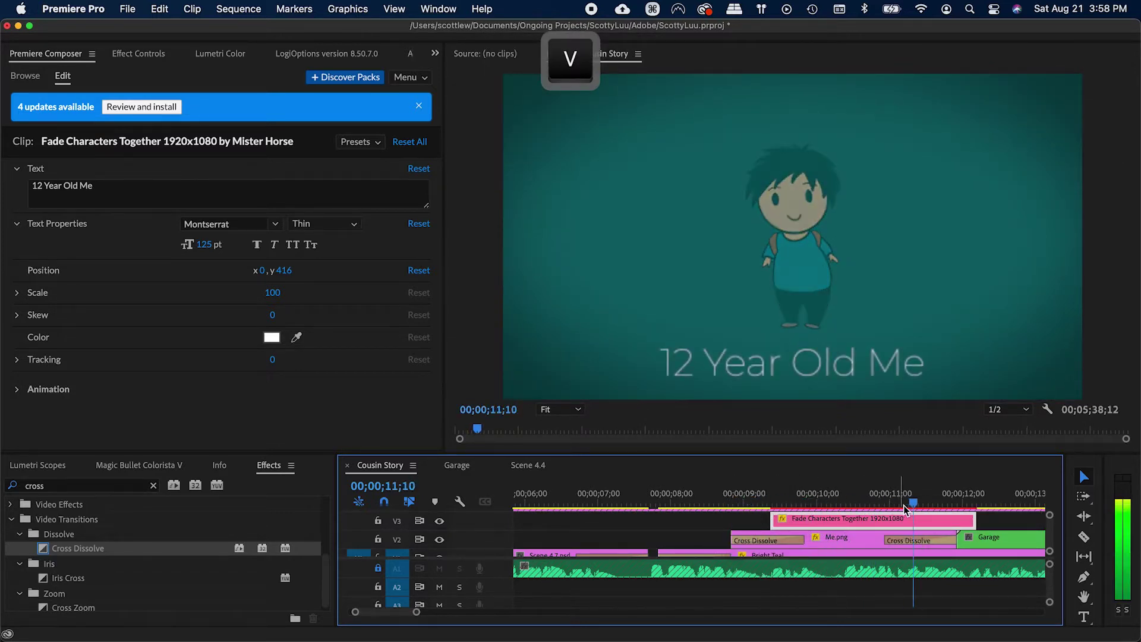
{"action": "key", "text": "space"}
Step: Trim the end of the title clip to match the end of Me.png at about 00;00;11;28
{"action": "left_click_drag", "start_coordinate": [974, 505], "coordinate": [923, 487]}
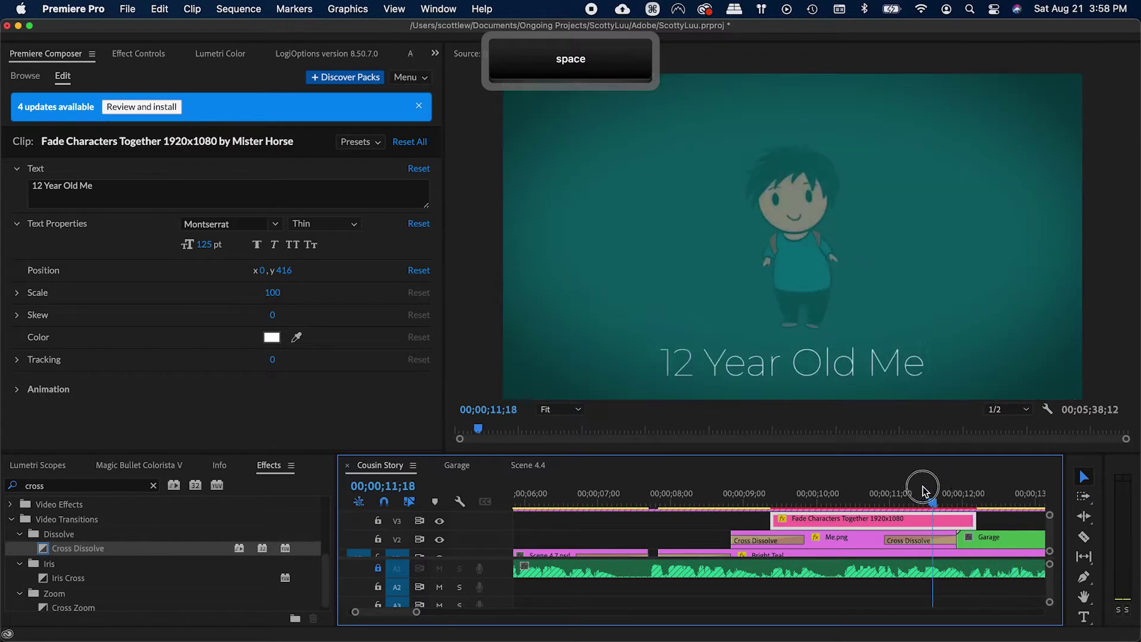
{"action": "scroll", "coordinate": [923, 505], "scroll_direction": "right", "scroll_amount": 3}
{"action": "key", "text": "super+s"}
{"action": "left_click_drag", "start_coordinate": [833, 521], "coordinate": [816, 522]}
Step: Delete the Cross Dissolve at the end of Me.png, apply the default one to Garage's start, and save the project
{"action": "left_click", "coordinate": [797, 541]}
{"action": "key", "text": "Delete"}
{"action": "left_click", "coordinate": [815, 538]}
{"action": "key", "text": "super+d"}
{"action": "key", "text": "v"}
{"action": "key", "text": "space"}
{"action": "key", "text": "minus"}
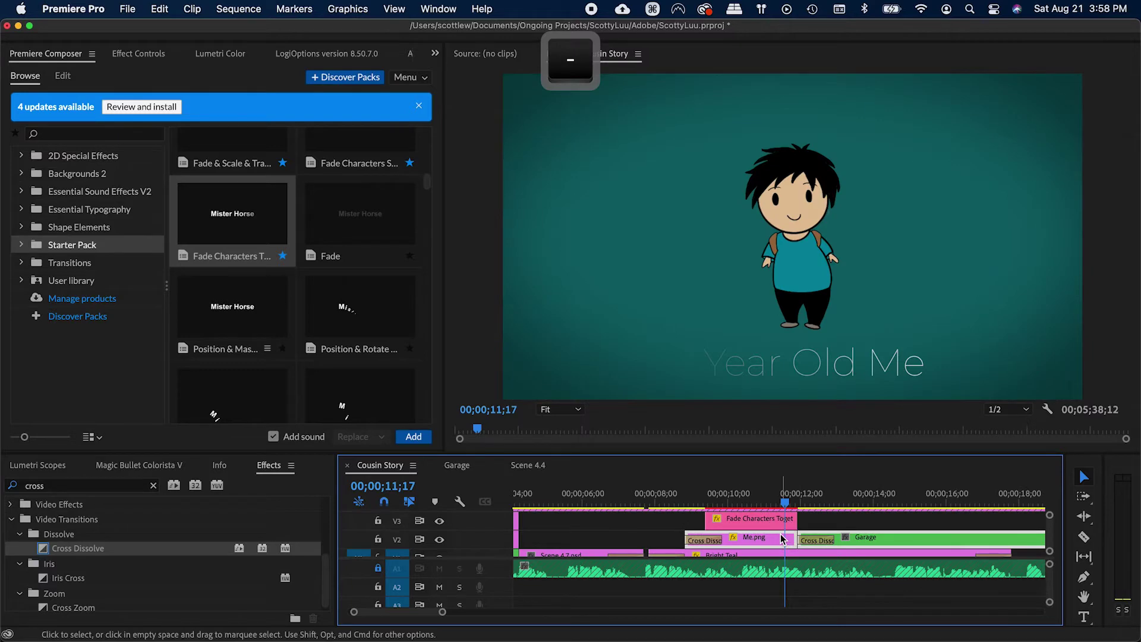
{"action": "key", "text": "super+s"}
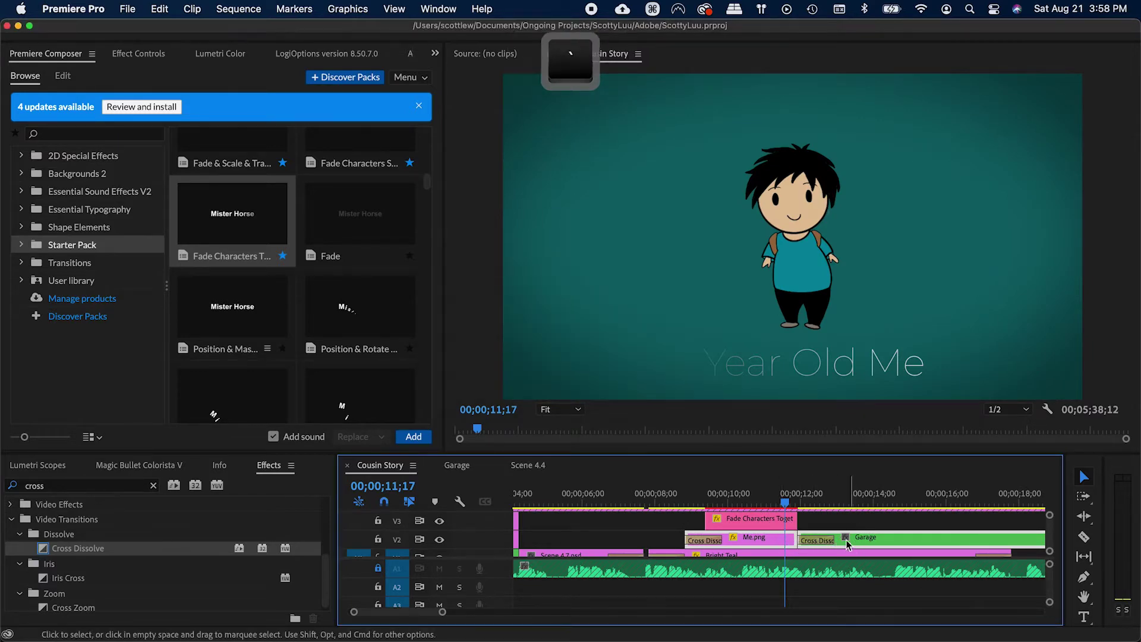
Step: Move the Adjustment Layer from V4 up to V9, lock that track, and save the project
{"action": "key", "text": "grave"}
{"action": "left_click", "coordinate": [41, 285]}
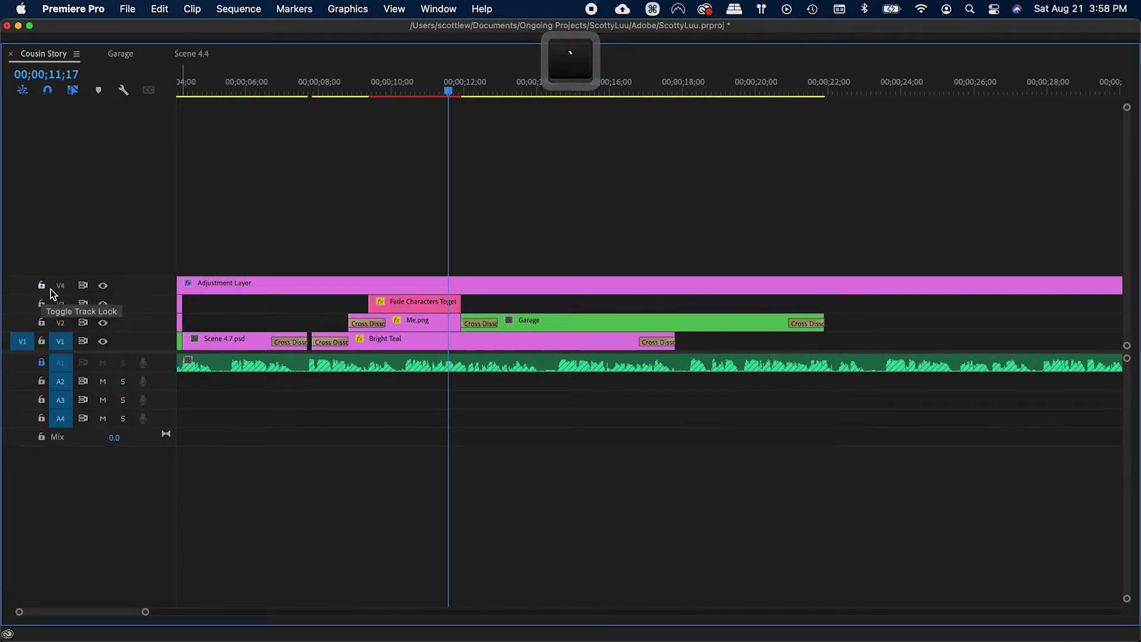
{"action": "left_click_drag", "start_coordinate": [205, 285], "coordinate": [209, 189]}
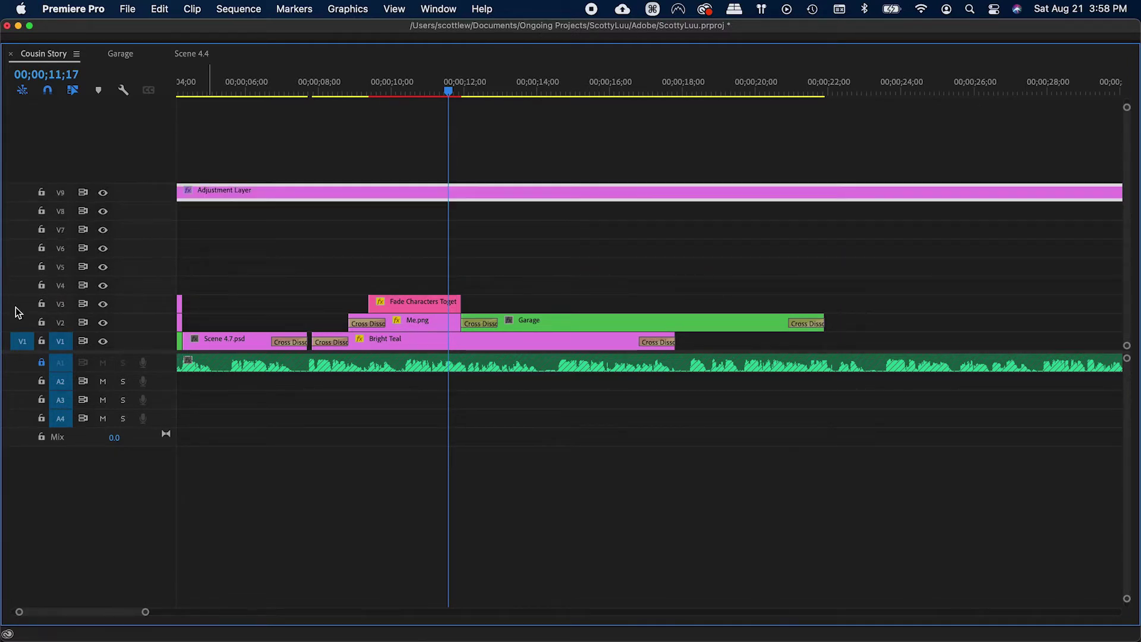
{"action": "left_click", "coordinate": [41, 192]}
{"action": "key", "text": "super+s"}
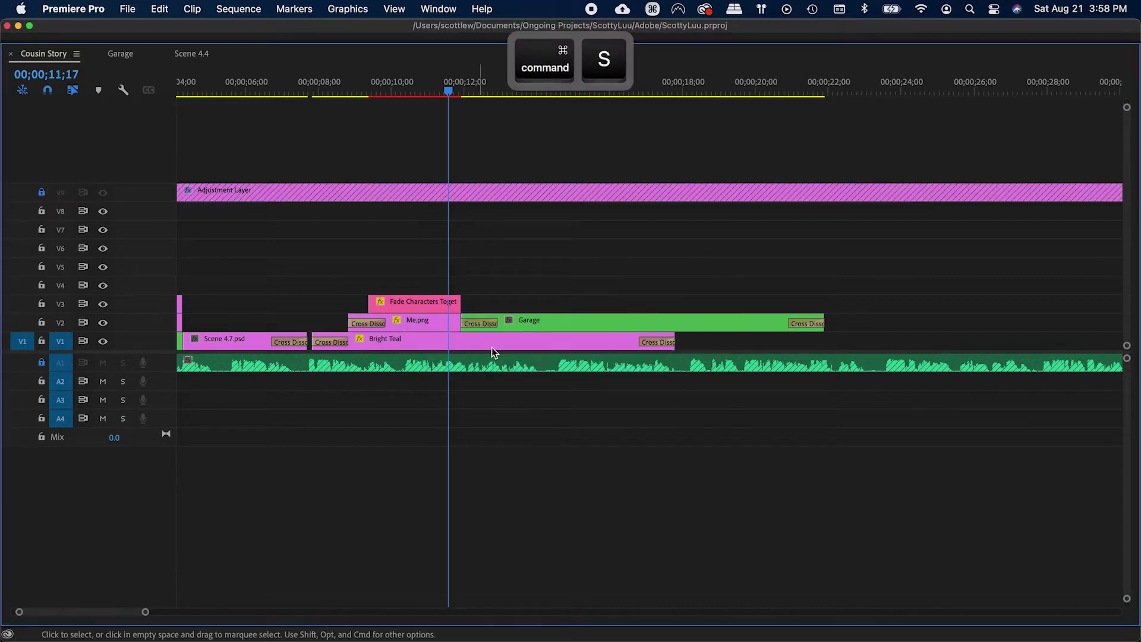
Step: Move the title clip up to V4 and Me.png up to V3, above Garage on V2, and save the project
{"action": "key", "text": "grave"}
{"action": "key", "text": "equal"}
{"action": "scroll", "coordinate": [806, 554], "scroll_direction": "up", "scroll_amount": 2}
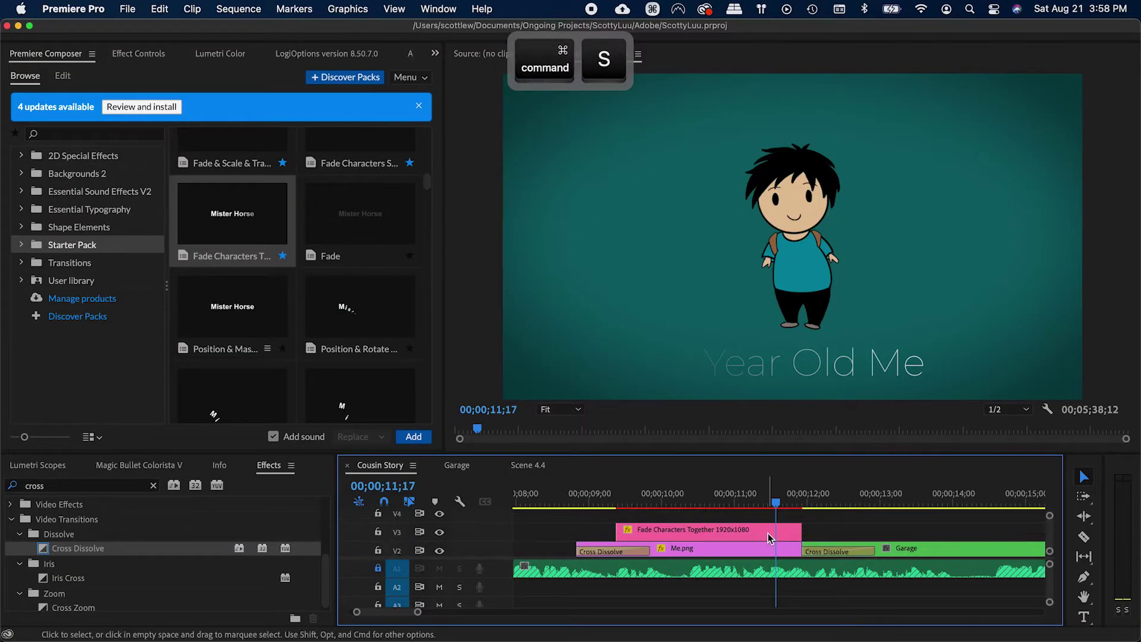
{"action": "left_click_drag", "start_coordinate": [764, 527], "coordinate": [752, 567]}
{"action": "key", "text": "cmd+s"}
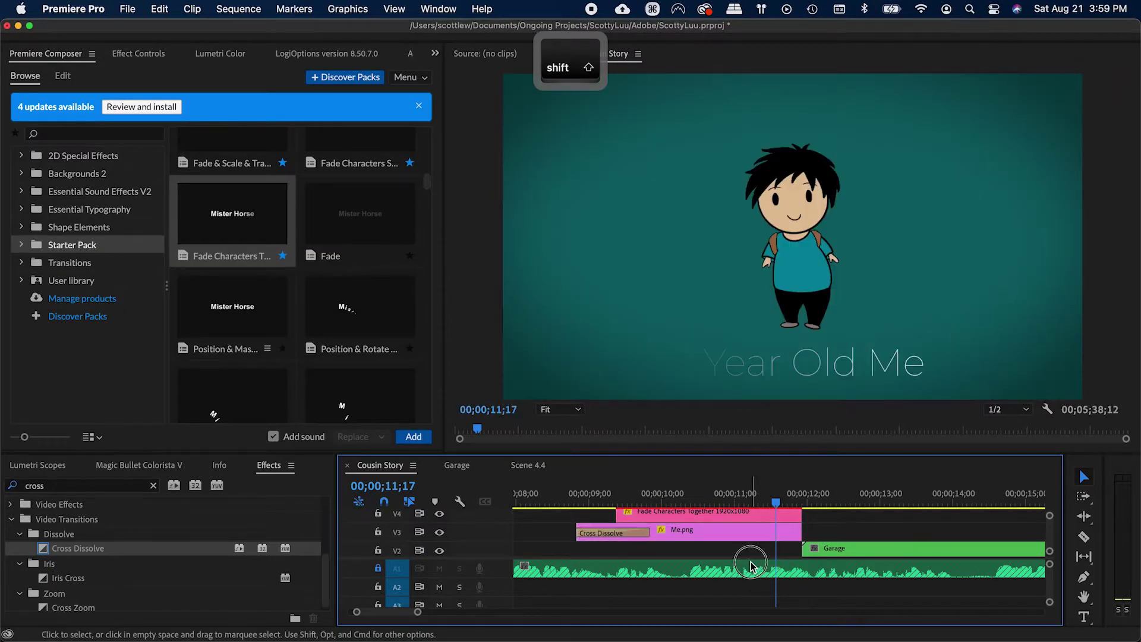
{"action": "key", "text": "super+s"}
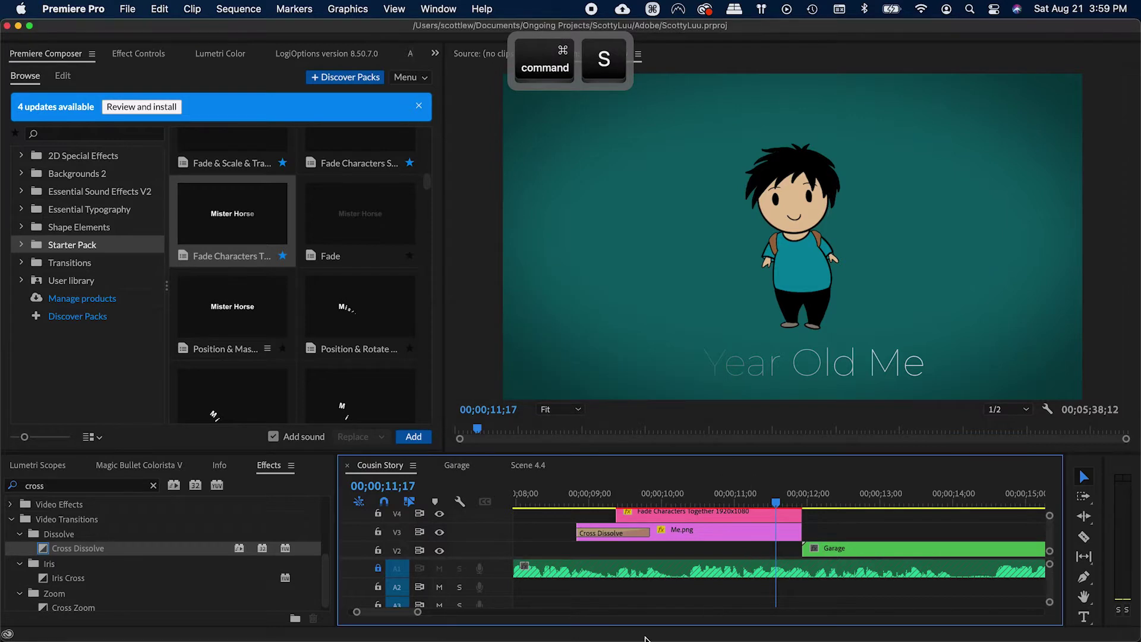
Step: Extend the end of Me.png on V3 to about 00;00;12;23, enlarge the timeline's video track area, and save the project
{"action": "left_click_drag", "start_coordinate": [688, 453], "coordinate": [689, 436]}
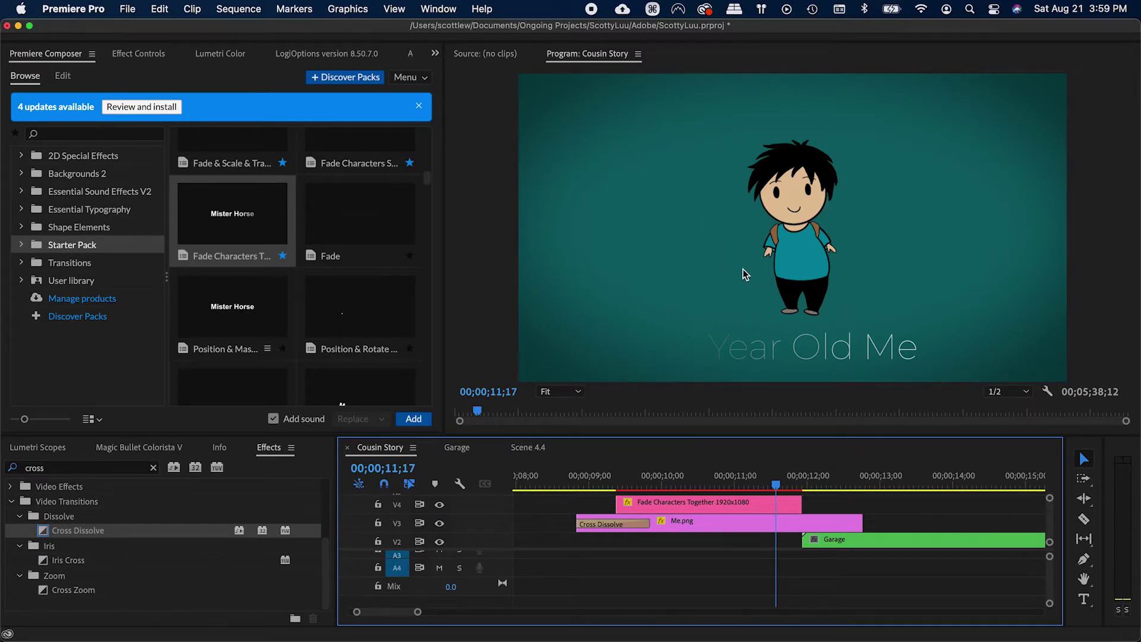
{"action": "key", "text": "super+s"}
{"action": "scroll", "coordinate": [751, 595], "scroll_direction": "up", "scroll_amount": 2}
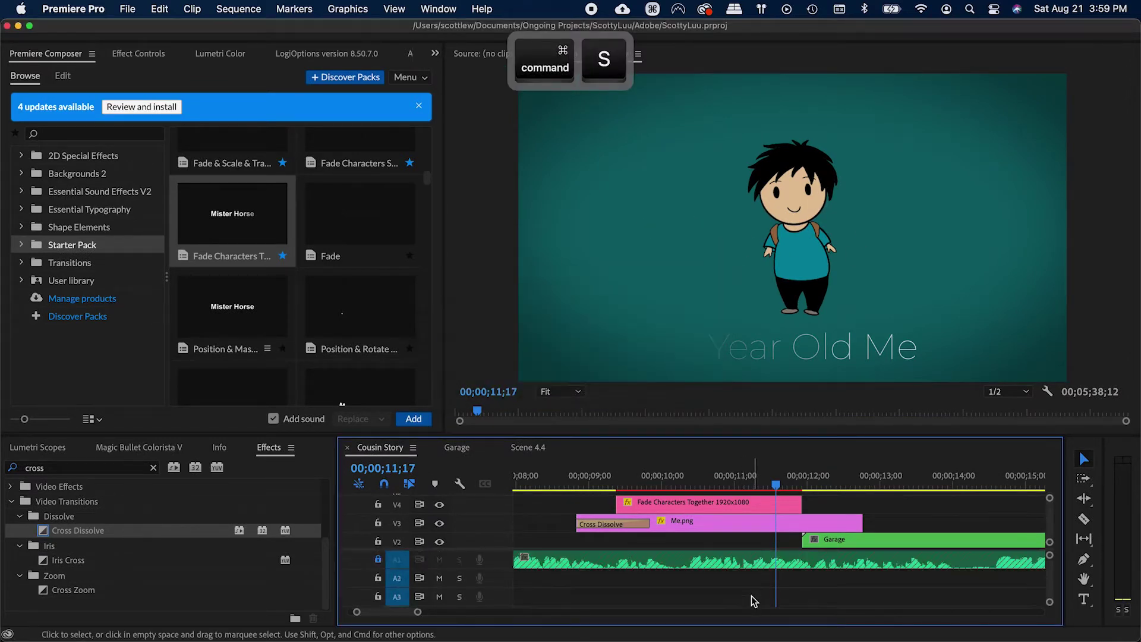
{"action": "key", "text": "super+s"}
{"action": "left_click_drag", "start_coordinate": [379, 548], "coordinate": [384, 582]}
{"action": "key", "text": "super+s"}
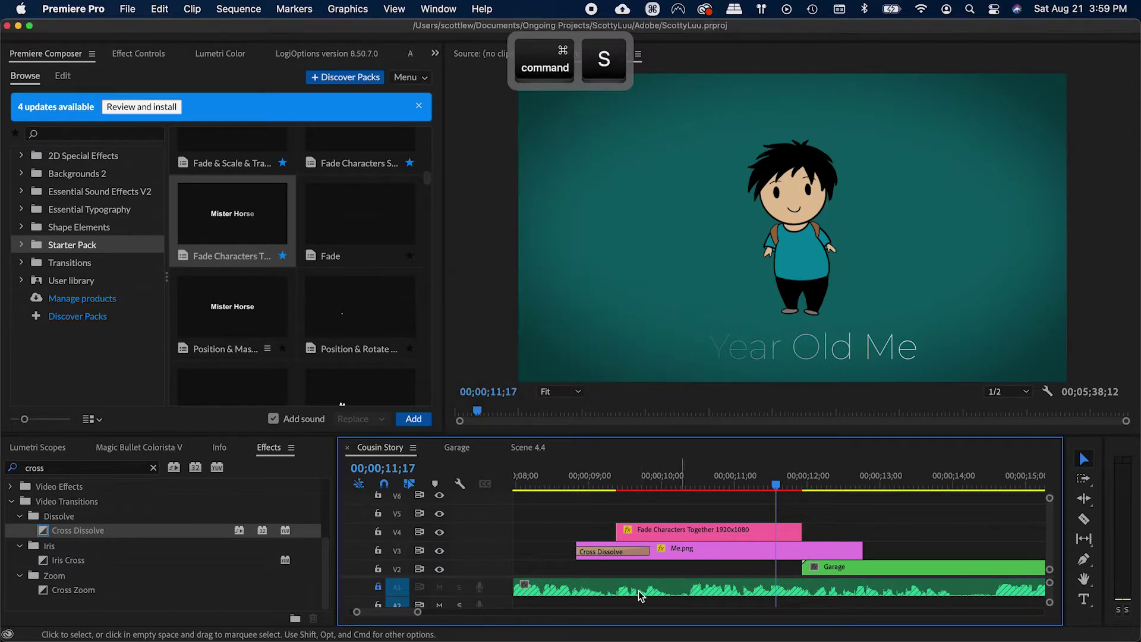
Step: Apply the default Cross Dissolve to the start of Garage on V2 and play back the change from Me.png
{"action": "left_click_drag", "start_coordinate": [754, 483], "coordinate": [735, 482]}
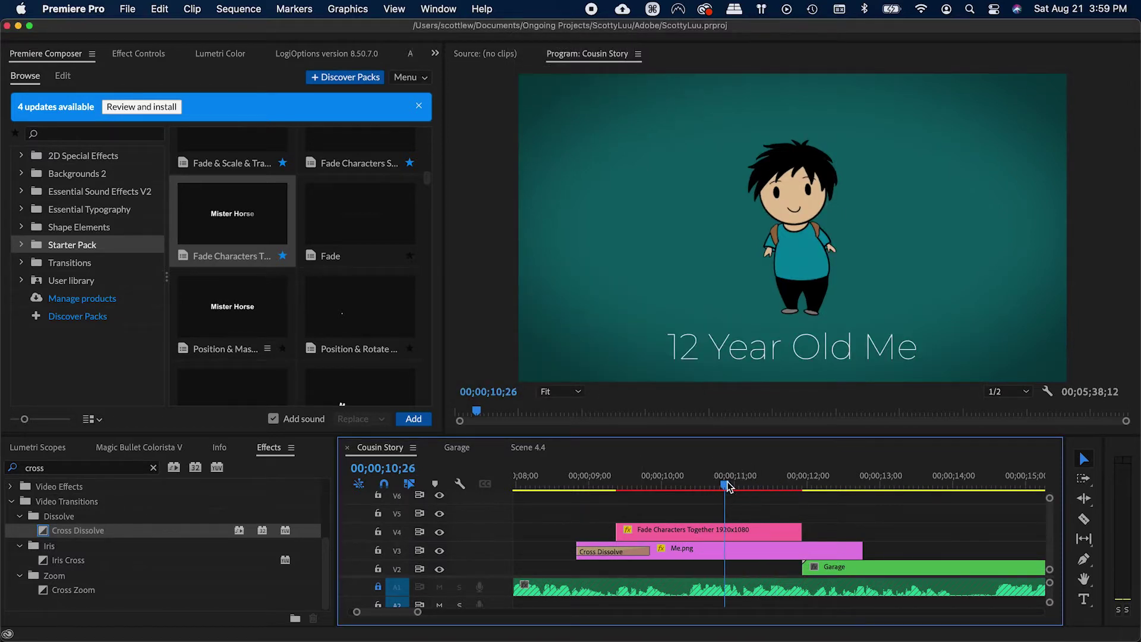
{"action": "key", "text": "space"}
{"action": "key", "text": "v"}
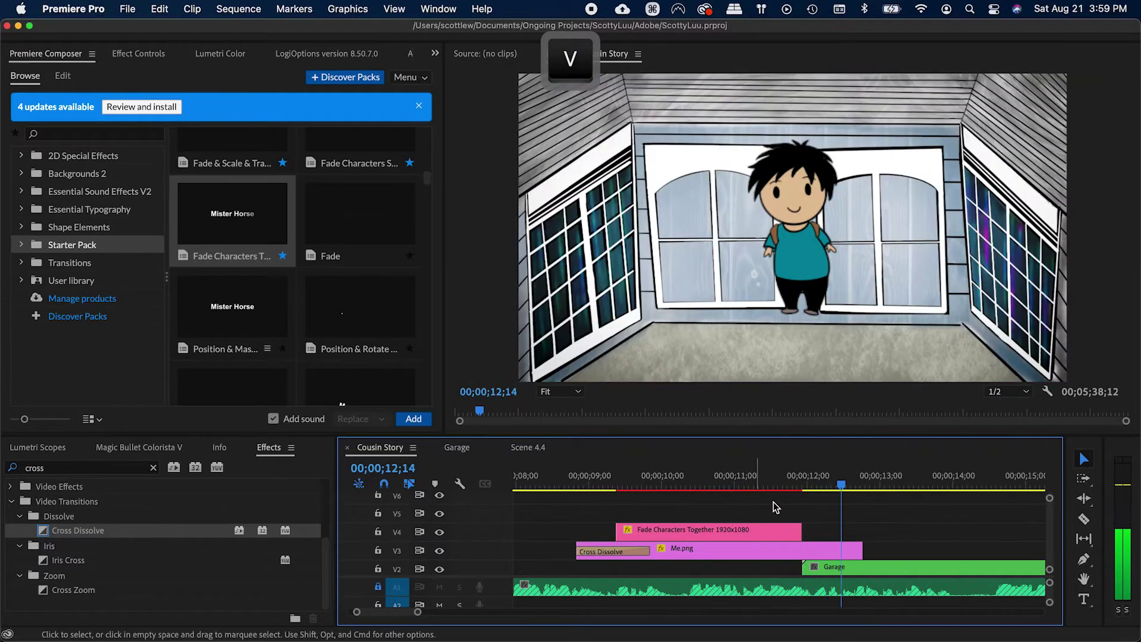
{"action": "key", "text": "space"}
{"action": "left_click", "coordinate": [827, 567]}
{"action": "key", "text": "super+d"}
{"action": "left_click", "coordinate": [788, 486]}
{"action": "key", "text": "space"}
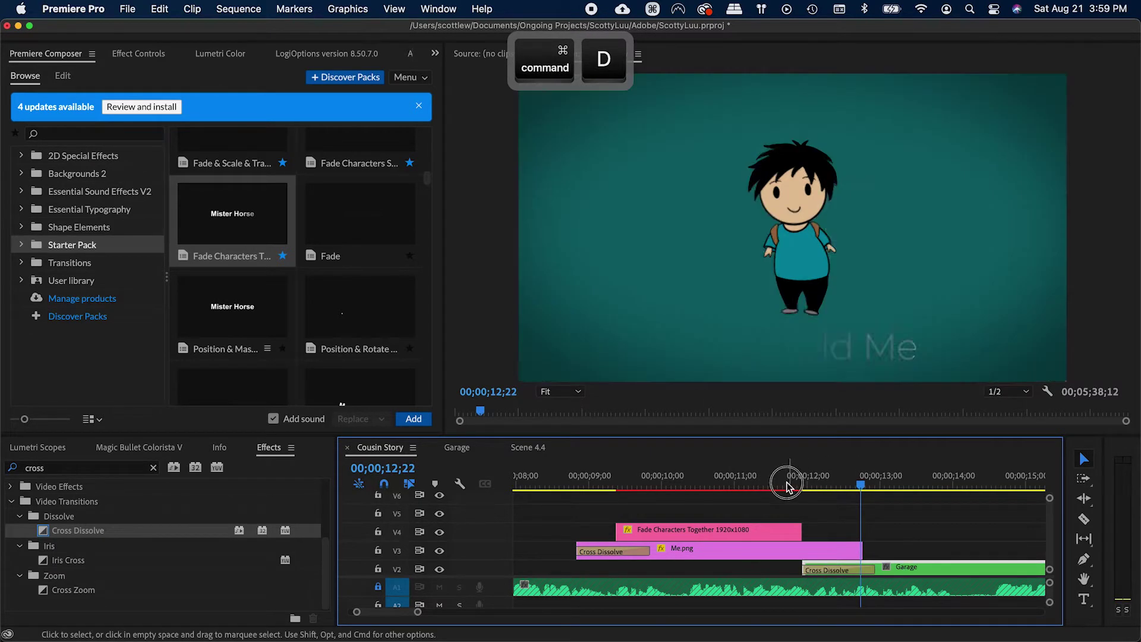
{"action": "key", "text": "v"}
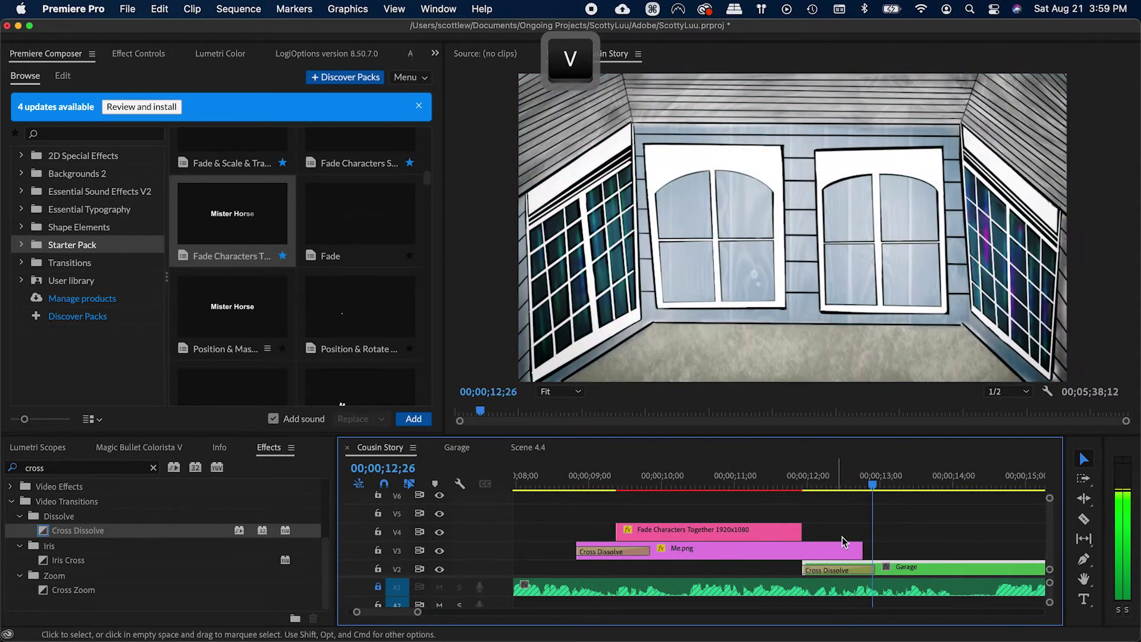
{"action": "key", "text": "space"}
Step: Move the playhead to 00;00;11;28, at the start of the Garage clip
{"action": "left_click", "coordinate": [800, 488]}
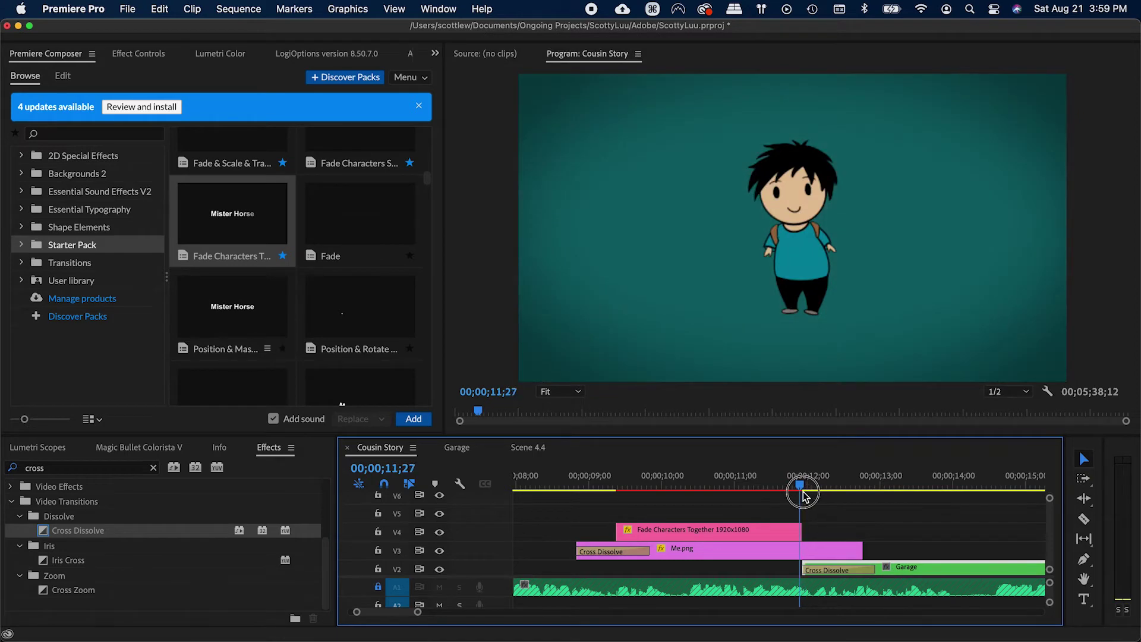
{"action": "left_click", "coordinate": [806, 484]}
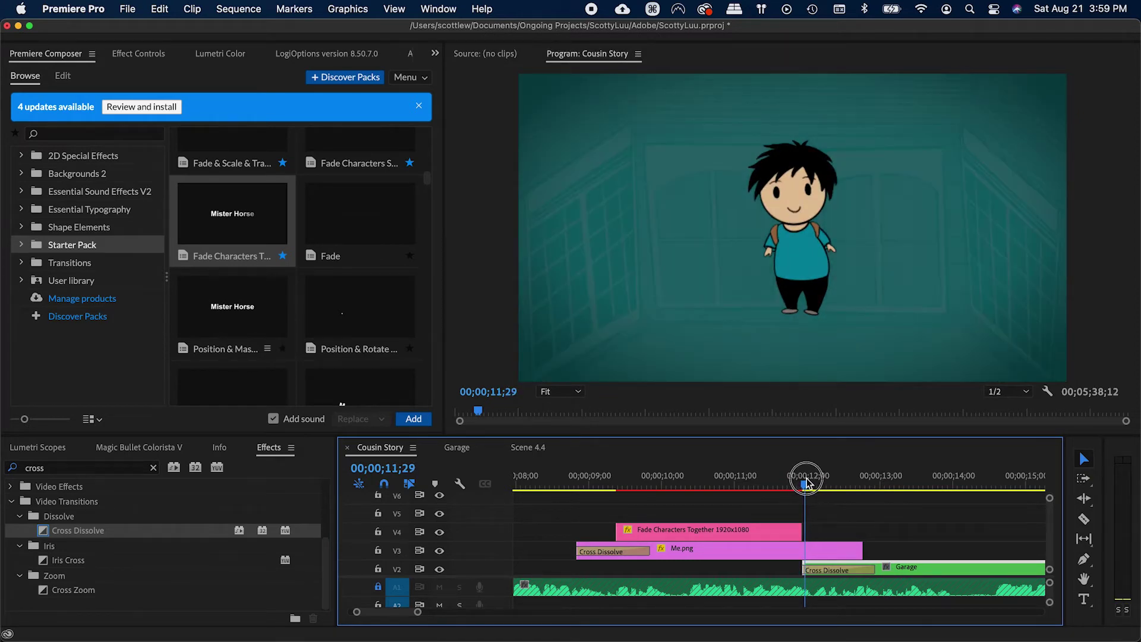
{"action": "left_click", "coordinate": [803, 485]}
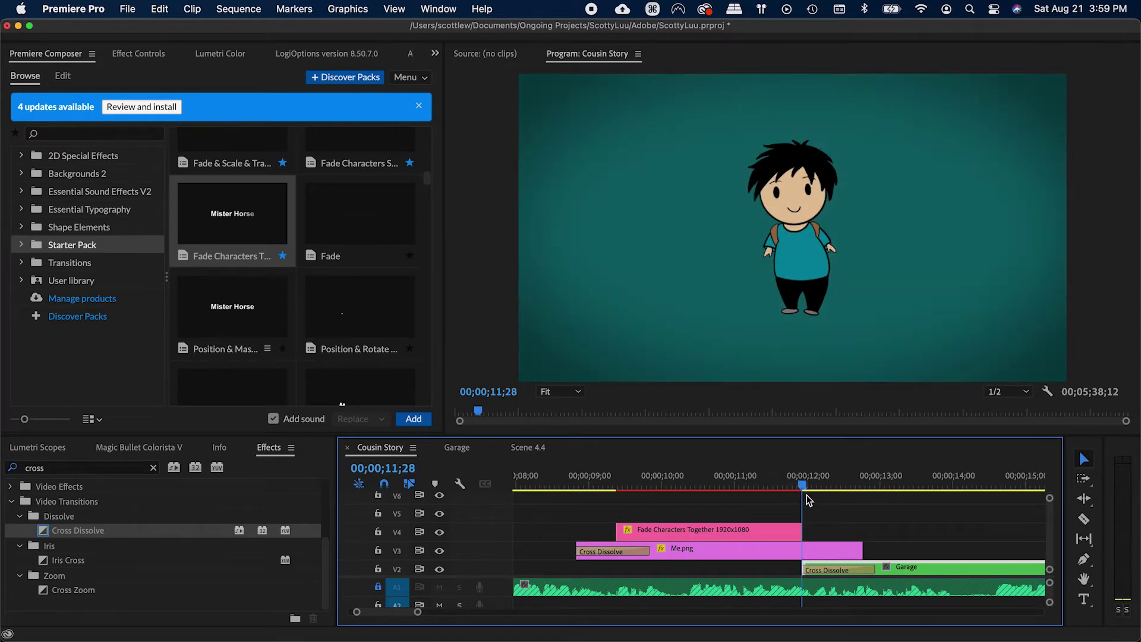
Step: Split Me.png on V3 at 00;00;11;28, extend the second piece to 00;00;14;00, and select it at its start for editing
{"action": "key", "text": "c"}
{"action": "key", "text": "v"}
{"action": "left_click_drag", "start_coordinate": [890, 488], "coordinate": [802, 487]}
{"action": "key", "text": "shift+x"}
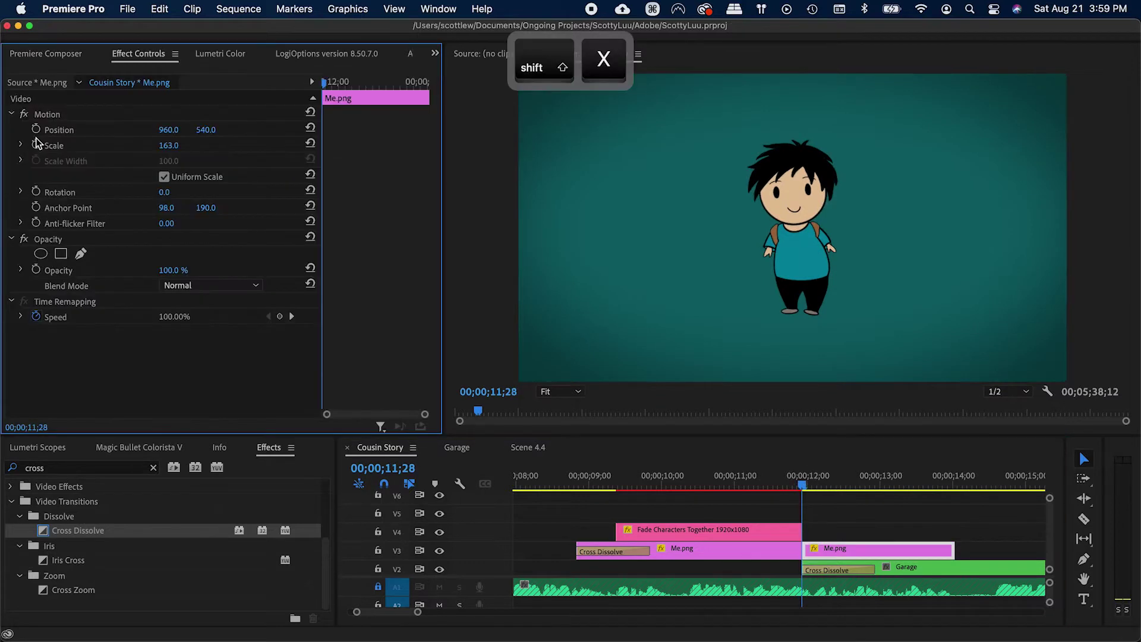
Step: Enable Position and Scale keyframing at 00;00;11;28 on the second Me.png clip and save the project
{"action": "left_click", "coordinate": [35, 129]}
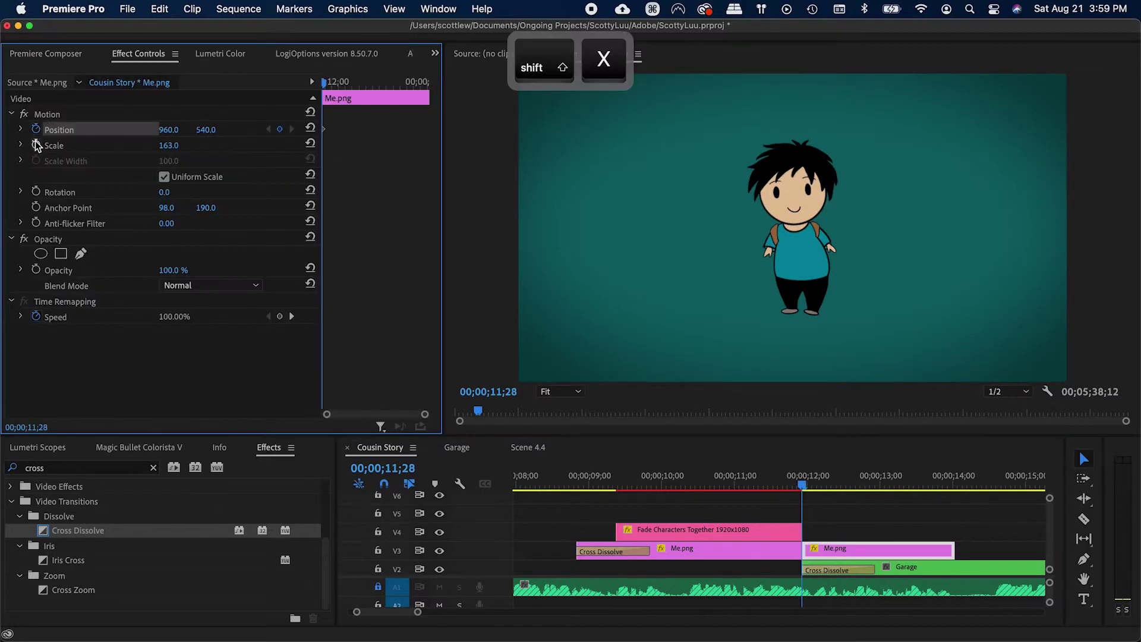
{"action": "left_click", "coordinate": [36, 145]}
{"action": "key", "text": "super+s"}
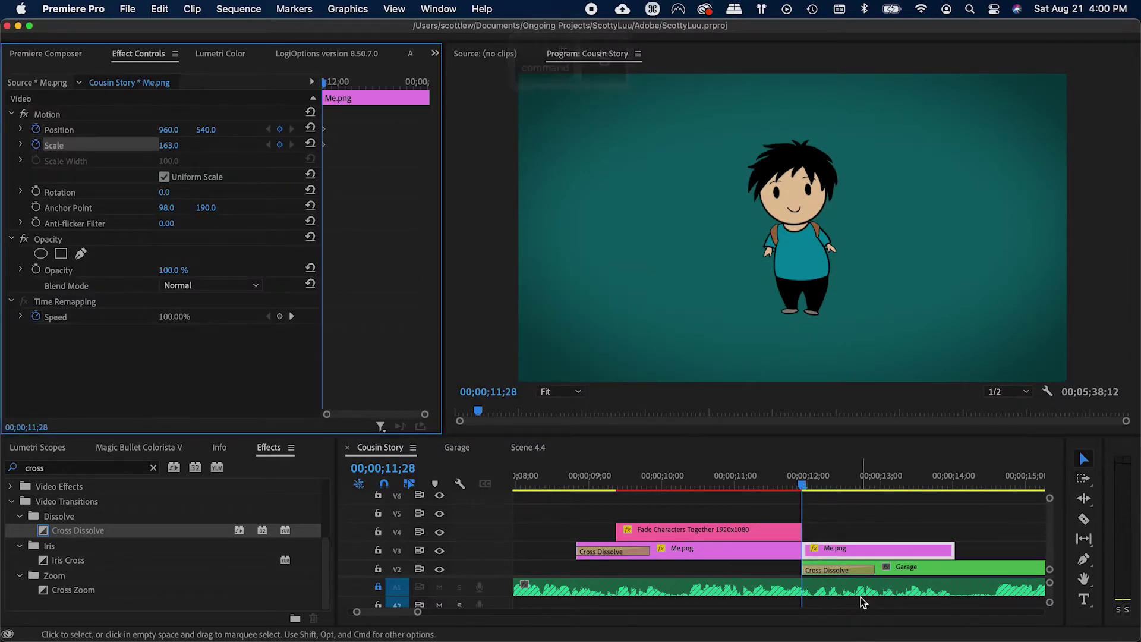
Step: Jump the playhead to the edit point at the end of the second Me.png clip, 00;00;14;01
{"action": "key", "text": "equal"}
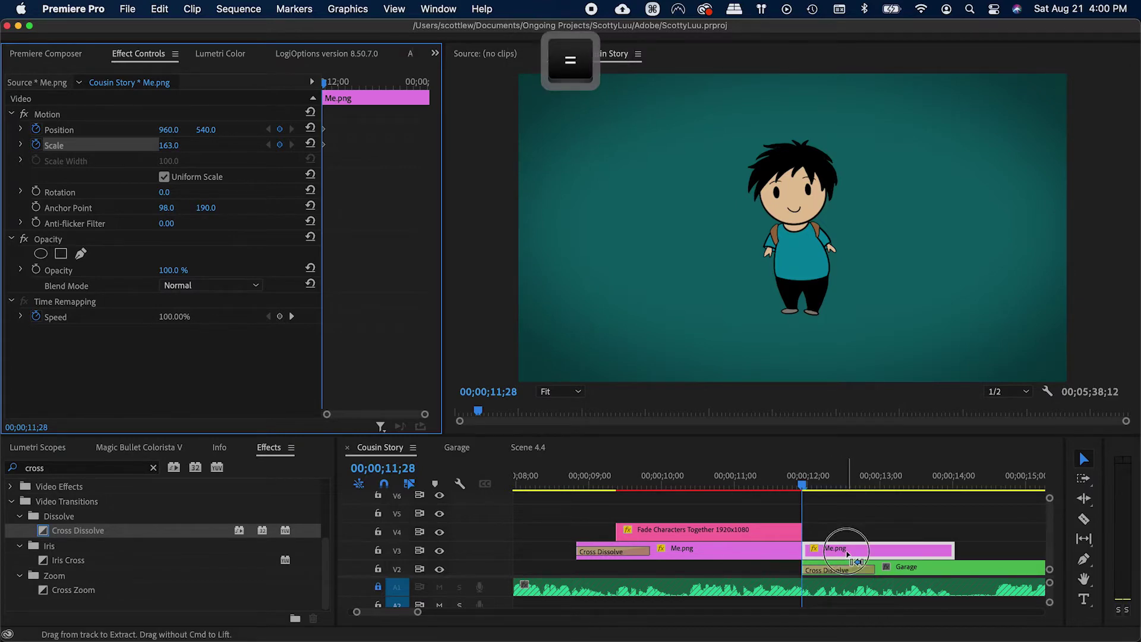
{"action": "left_click", "coordinate": [848, 554]}
{"action": "key", "text": "equal"}
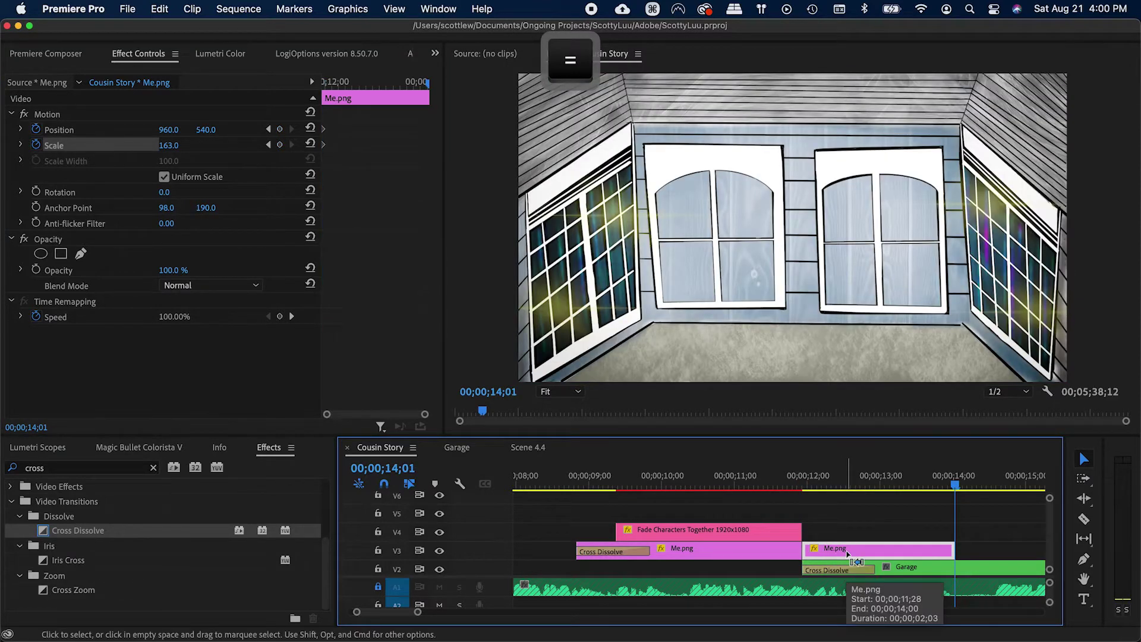
{"action": "key", "text": "minus"}
{"action": "key", "text": "equal"}
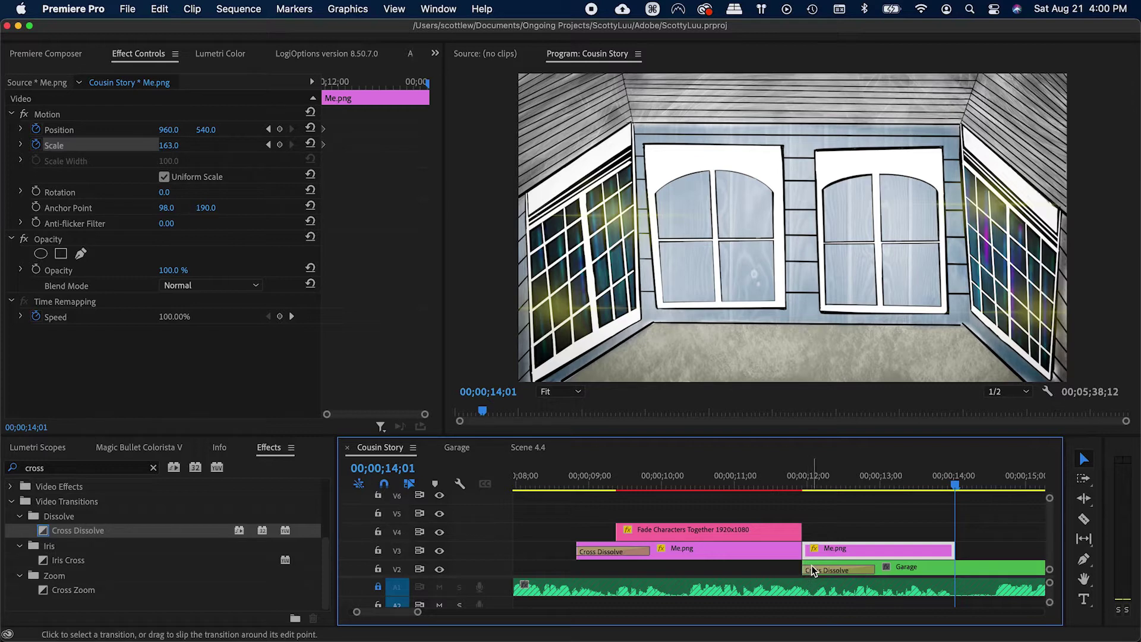
Step: Review the keyboard shortcuts for the previous and next edit point on any track, searching the commands for "go to previous"
{"action": "key", "text": "alt+super+k"}
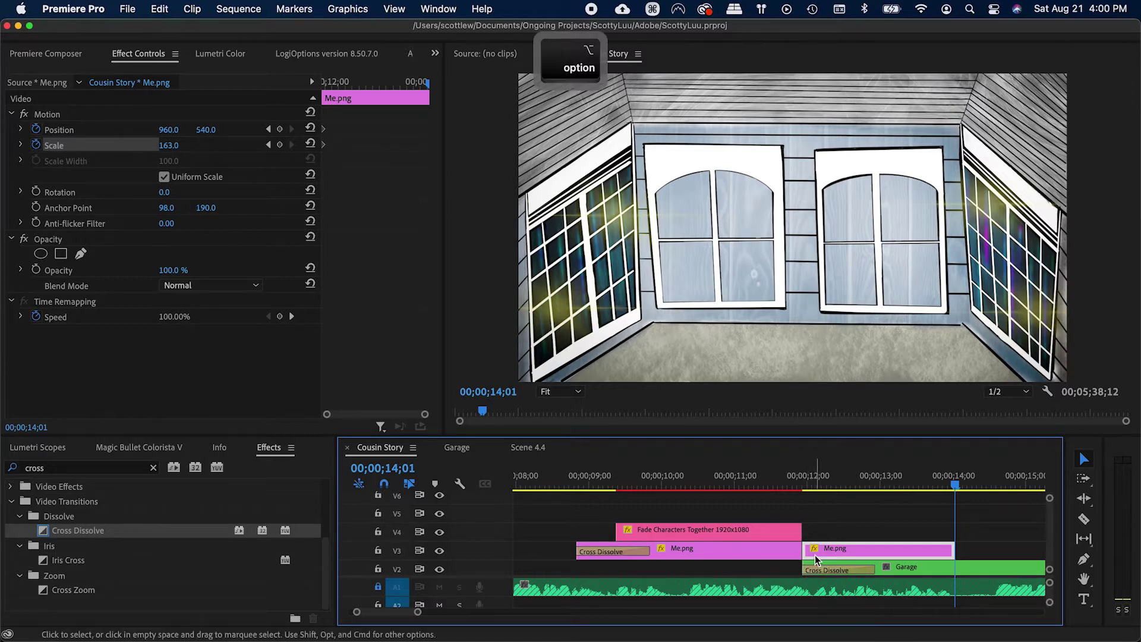
{"action": "left_click", "coordinate": [171, 416]}
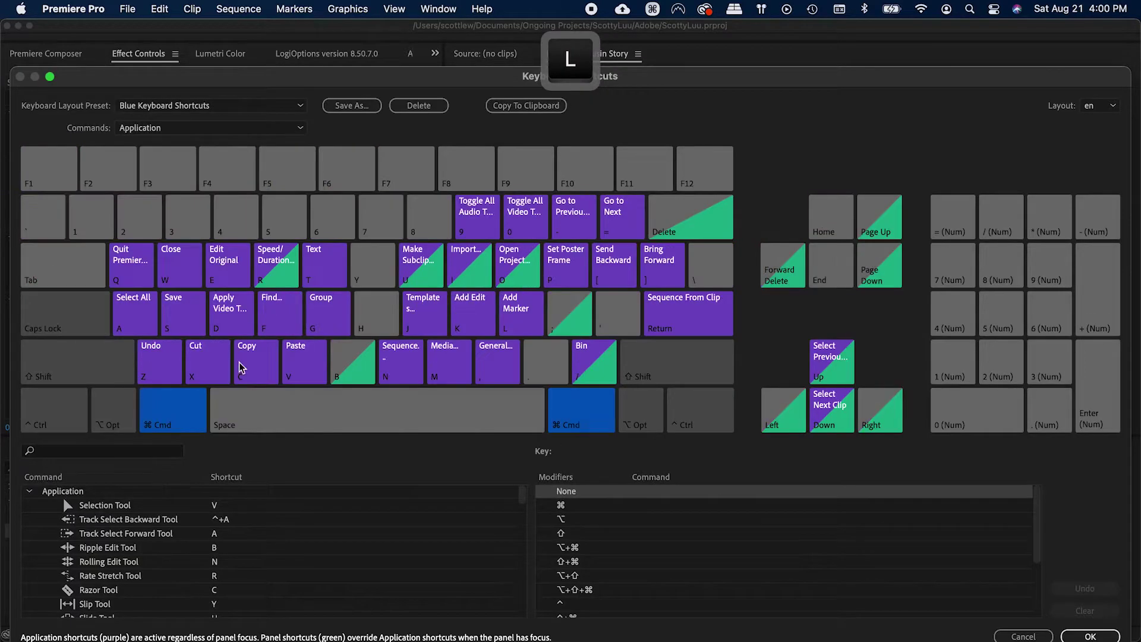
{"action": "left_click", "coordinate": [582, 219]}
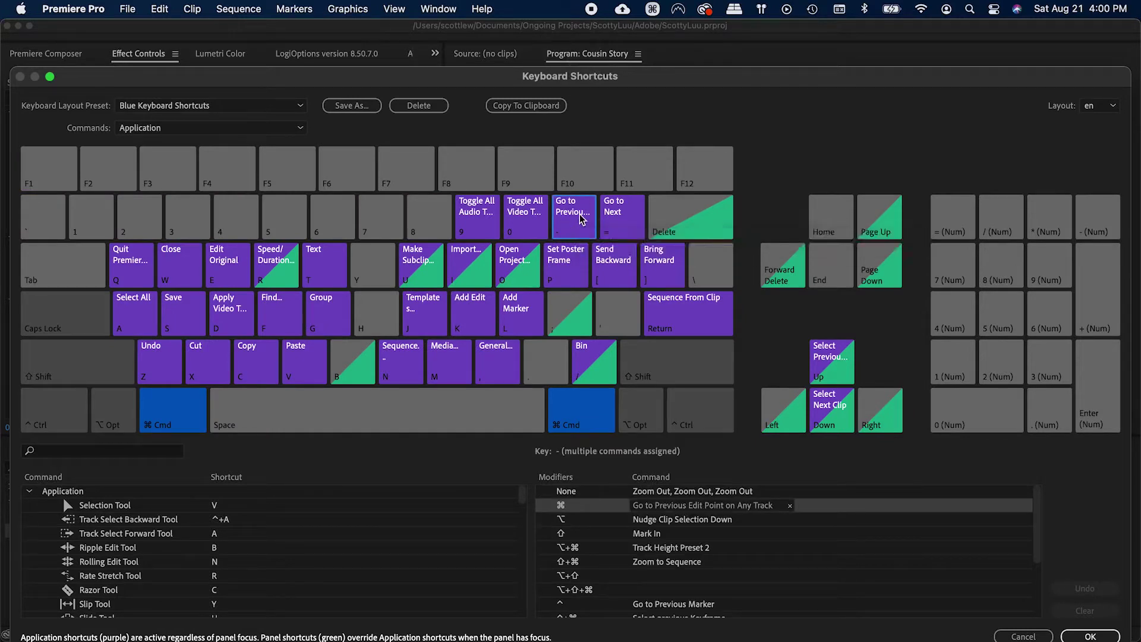
{"action": "left_click", "coordinate": [618, 219]}
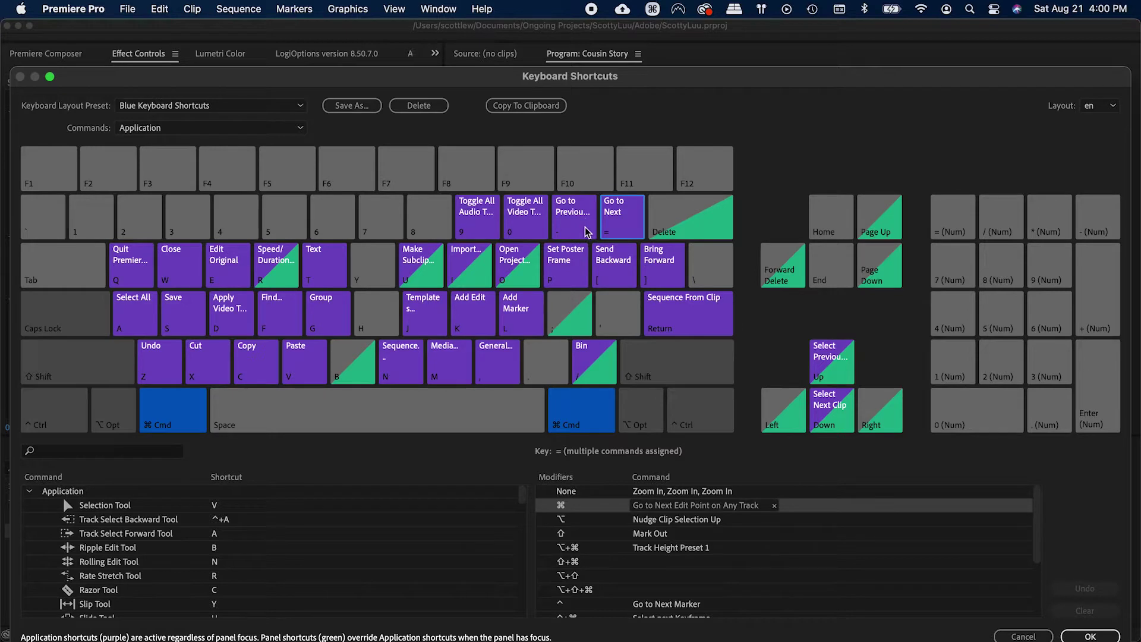
{"action": "left_click", "coordinate": [576, 229]}
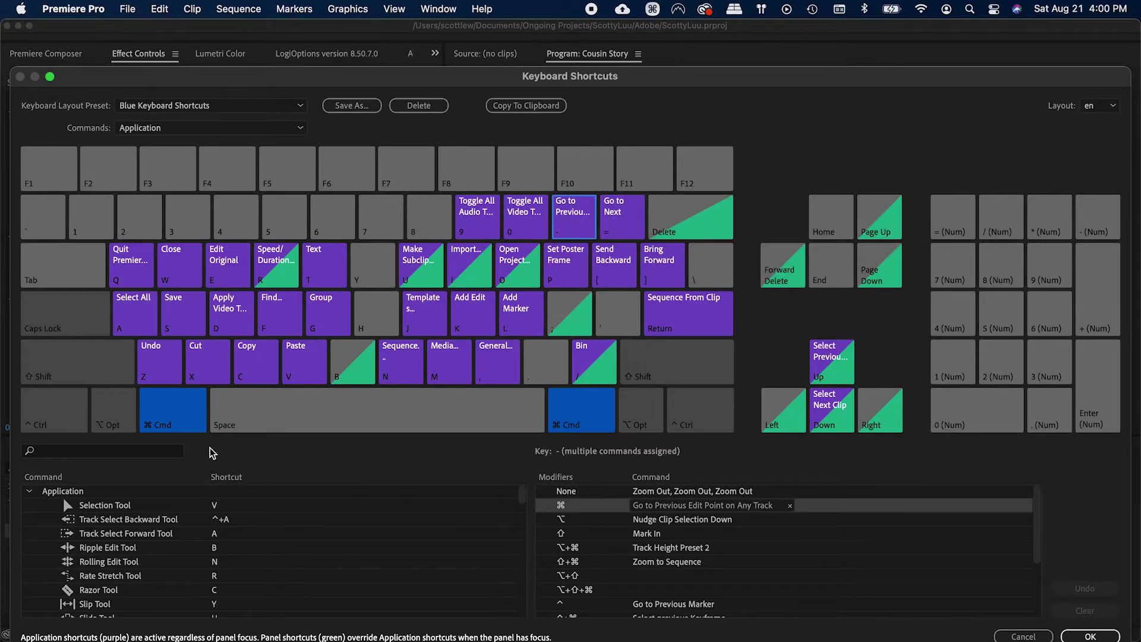
{"action": "left_click", "coordinate": [141, 455]}
{"action": "type", "text": "go to previous"}
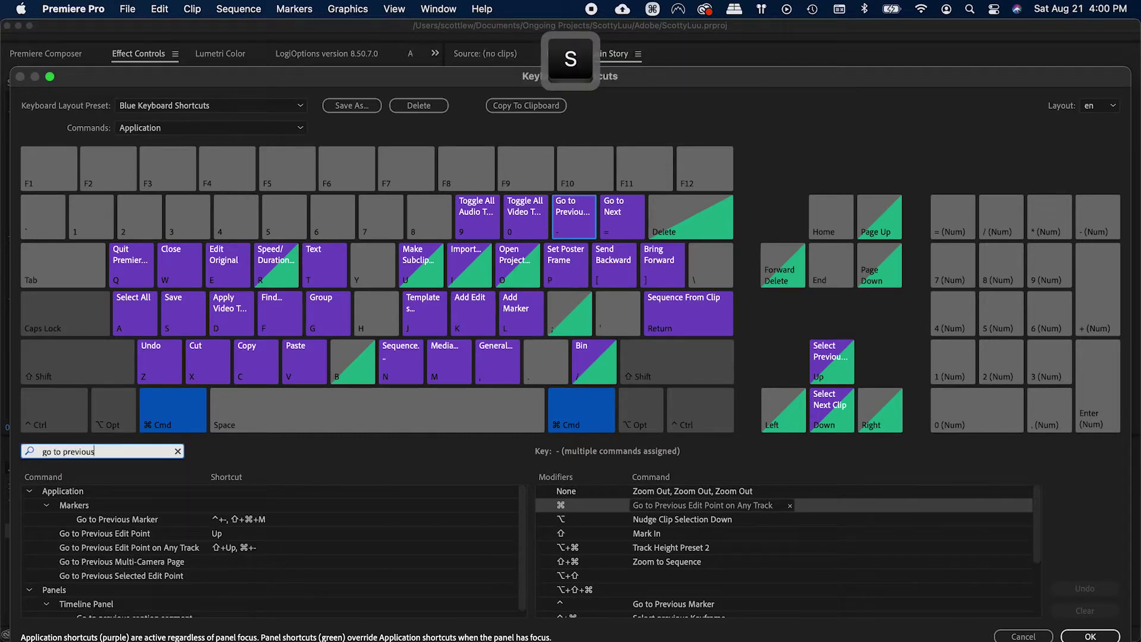
{"action": "left_click", "coordinate": [160, 546]}
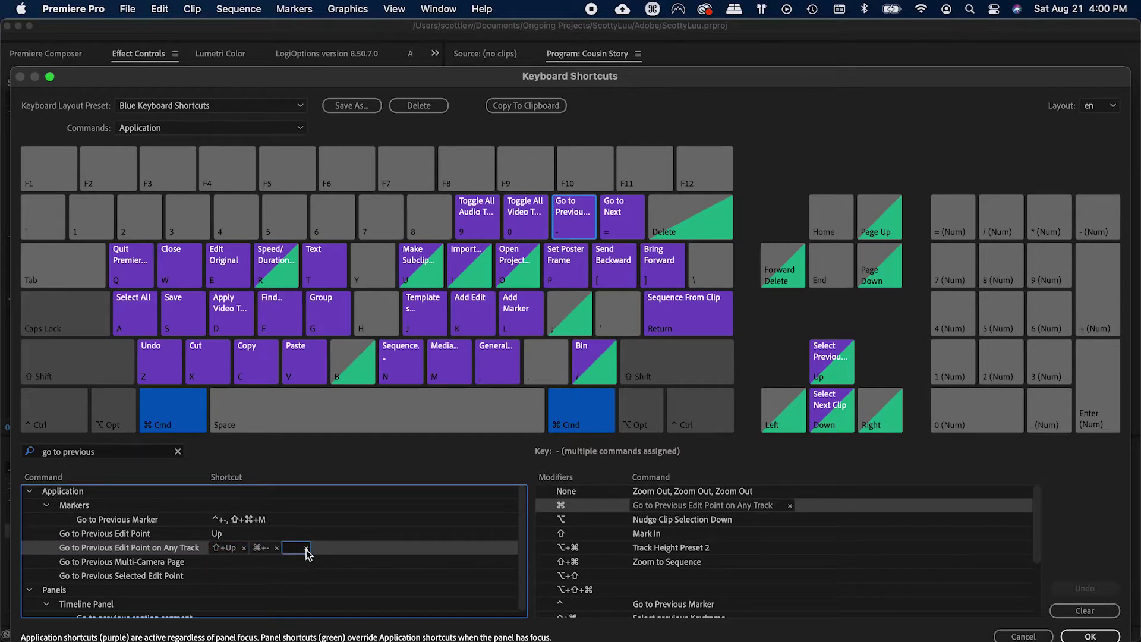
{"action": "key", "text": "Escape"}
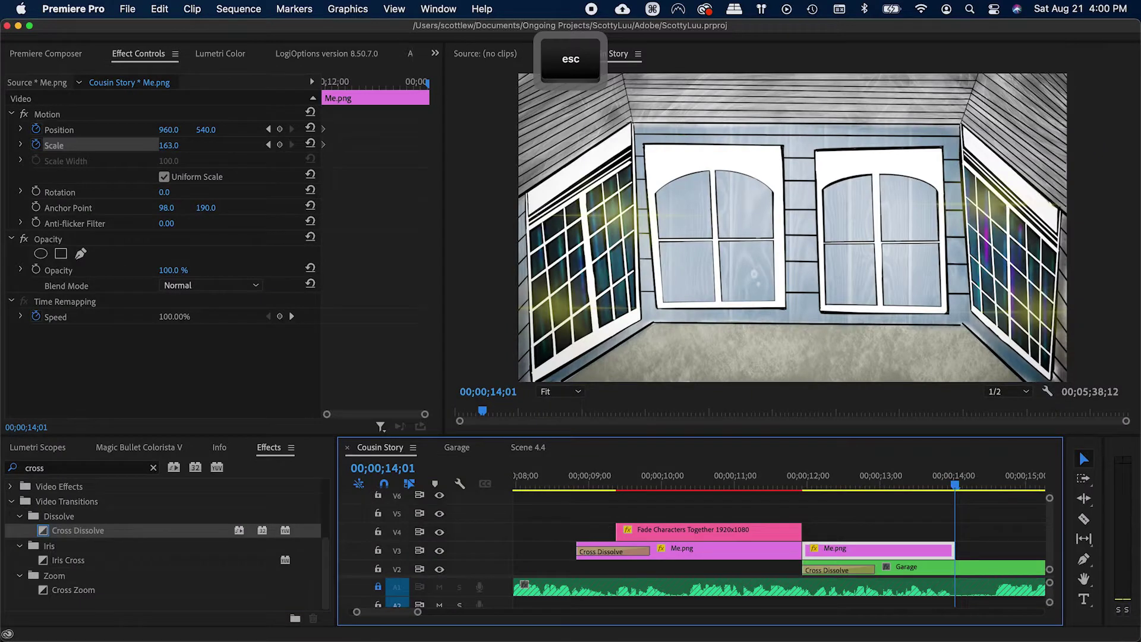
Step: Add Position and Scale keyframes to Me.png at 00;00;14;01, save, and extend the clip's end to 00;00;14;08
{"action": "left_click", "coordinate": [927, 550]}
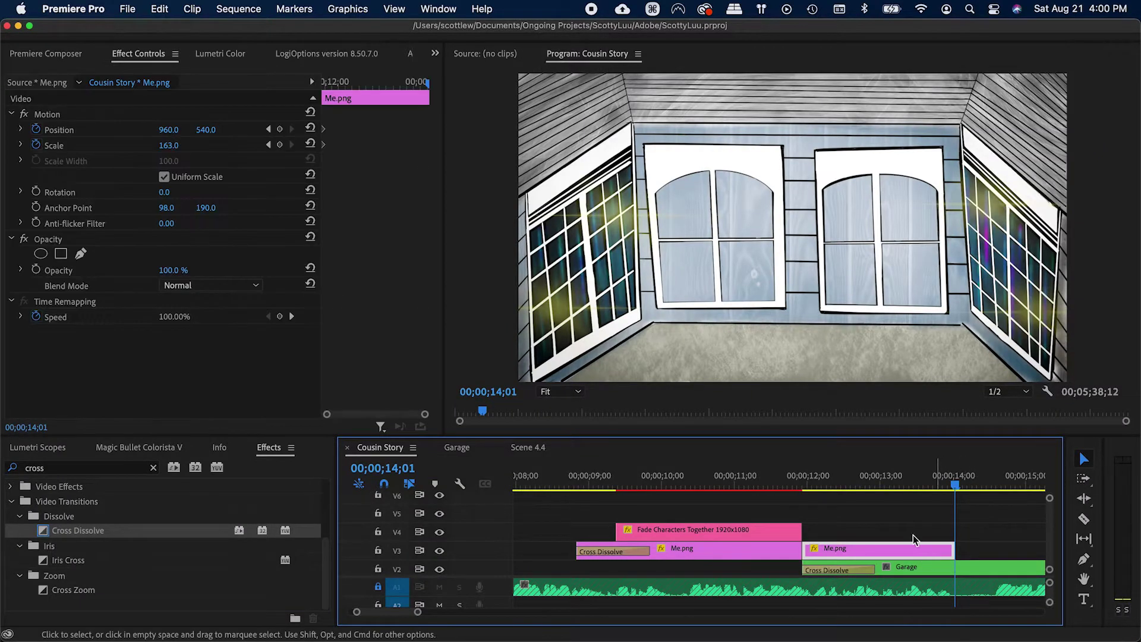
{"action": "left_click", "coordinate": [186, 176]}
{"action": "left_click", "coordinate": [280, 129]}
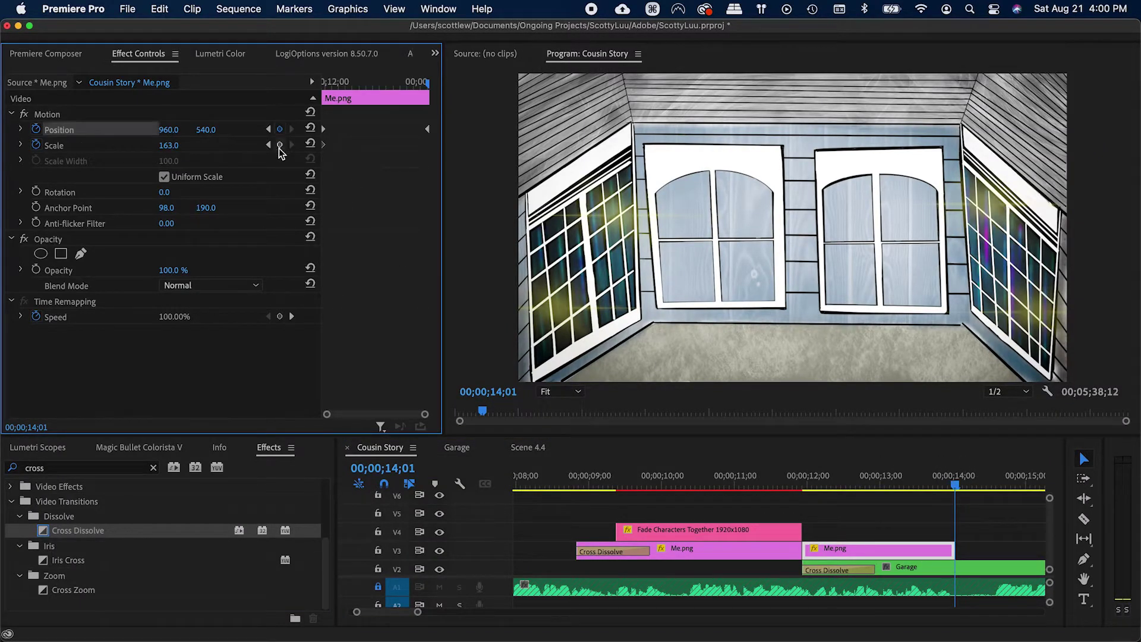
{"action": "left_click", "coordinate": [279, 145]}
{"action": "key", "text": "ctrl+s"}
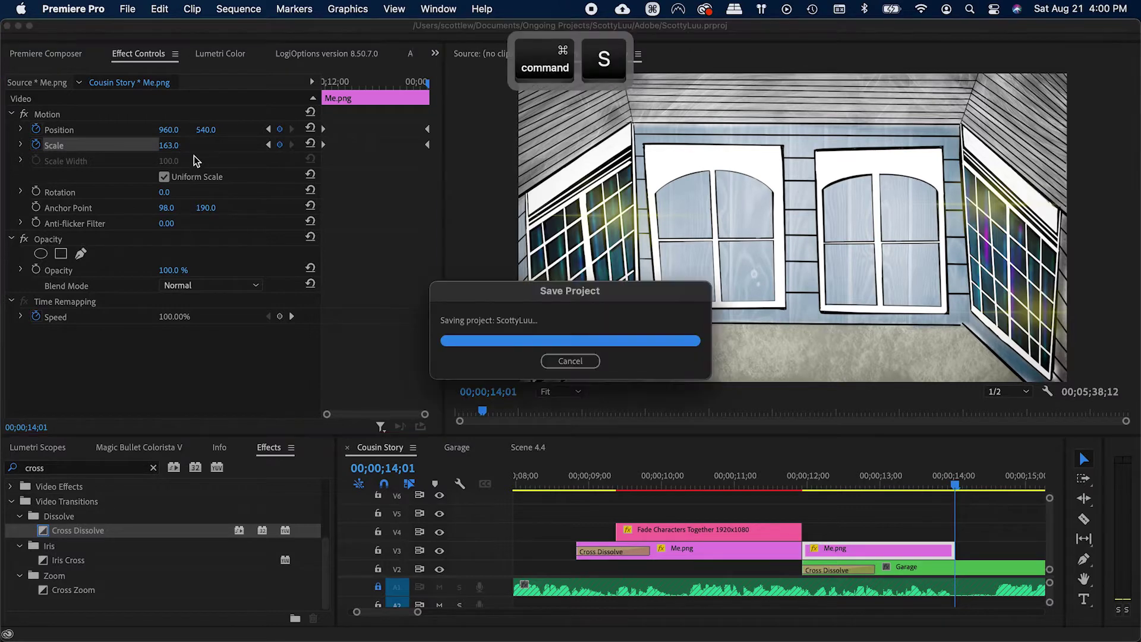
{"action": "left_click_drag", "start_coordinate": [953, 550], "coordinate": [972, 550]}
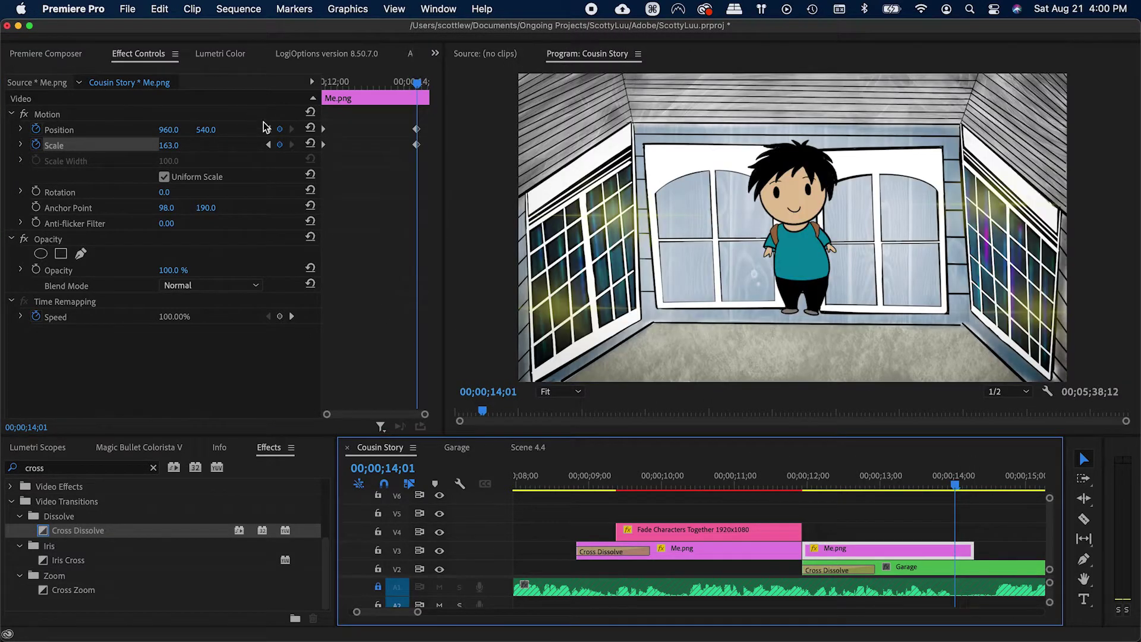
Step: Set Me.png's Position to 984, 811 and Scale to 98 at 00;00;14;01, and save the project
{"action": "left_click_drag", "start_coordinate": [205, 131], "coordinate": [294, 131]}
{"action": "left_click_drag", "start_coordinate": [171, 146], "coordinate": [132, 146]}
{"action": "left_click_drag", "start_coordinate": [221, 129], "coordinate": [362, 166]}
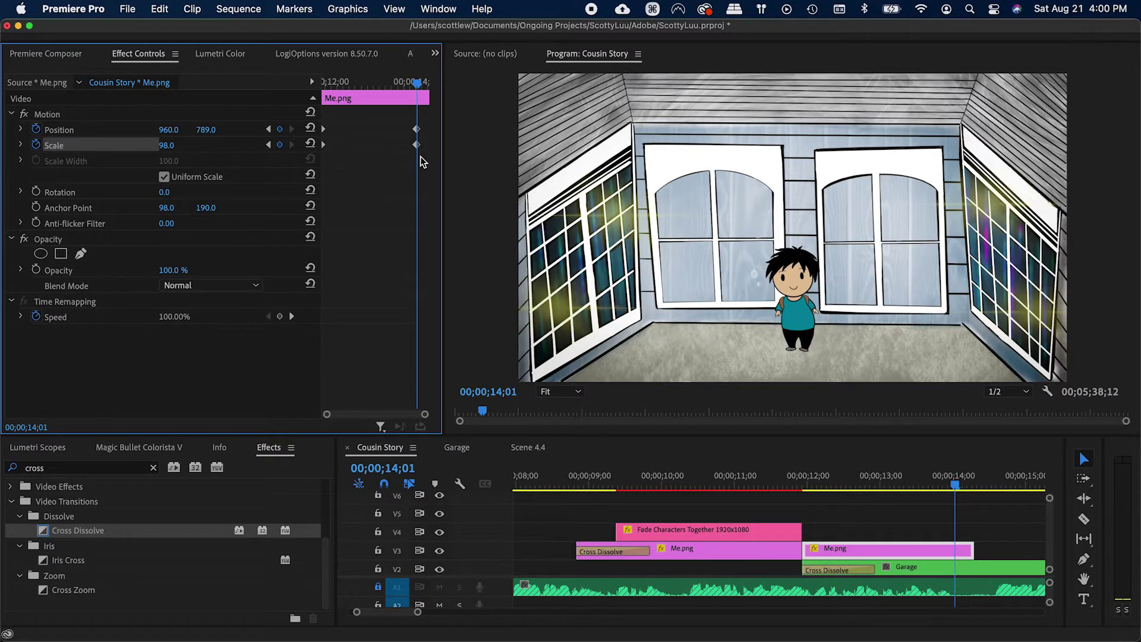
{"action": "mouse_move", "coordinate": [205, 129]}
{"action": "left_mouse_down"}
{"action": "mouse_move", "coordinate": [223, 129]}
{"action": "mouse_move", "coordinate": [187, 122]}
{"action": "left_mouse_up"}
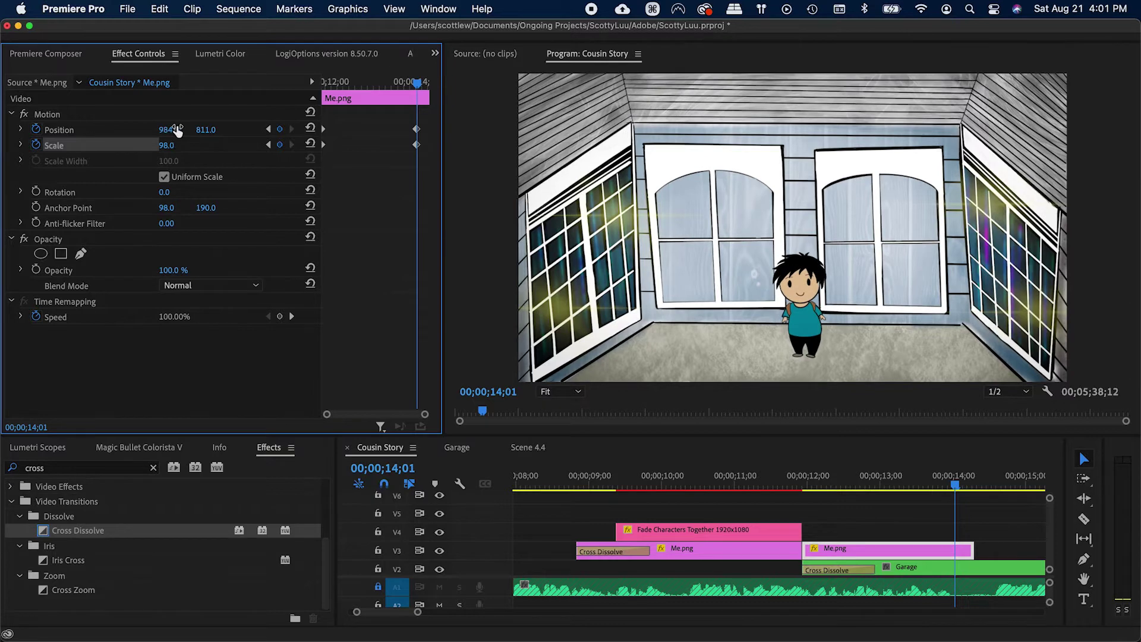
{"action": "key", "text": "super+s"}
Step: Apply Ease In temporal interpolation to all of Me.png's Position and Scale keyframes and save the project
{"action": "left_click_drag", "start_coordinate": [424, 159], "coordinate": [295, 110]}
{"action": "right_click", "coordinate": [325, 133]}
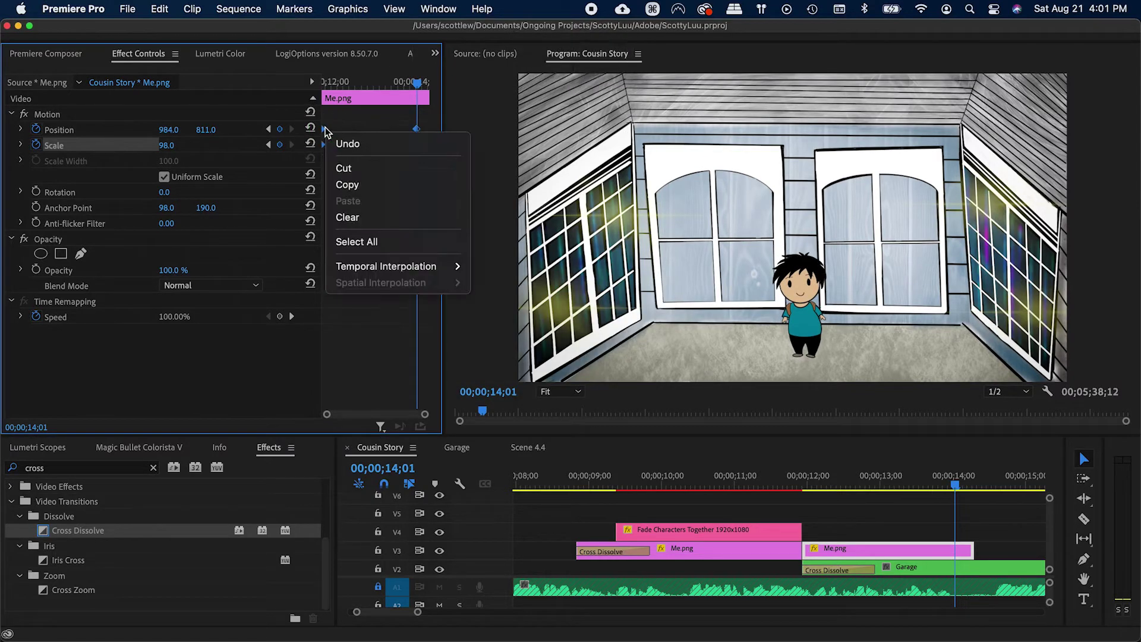
{"action": "mouse_move", "coordinate": [386, 267]}
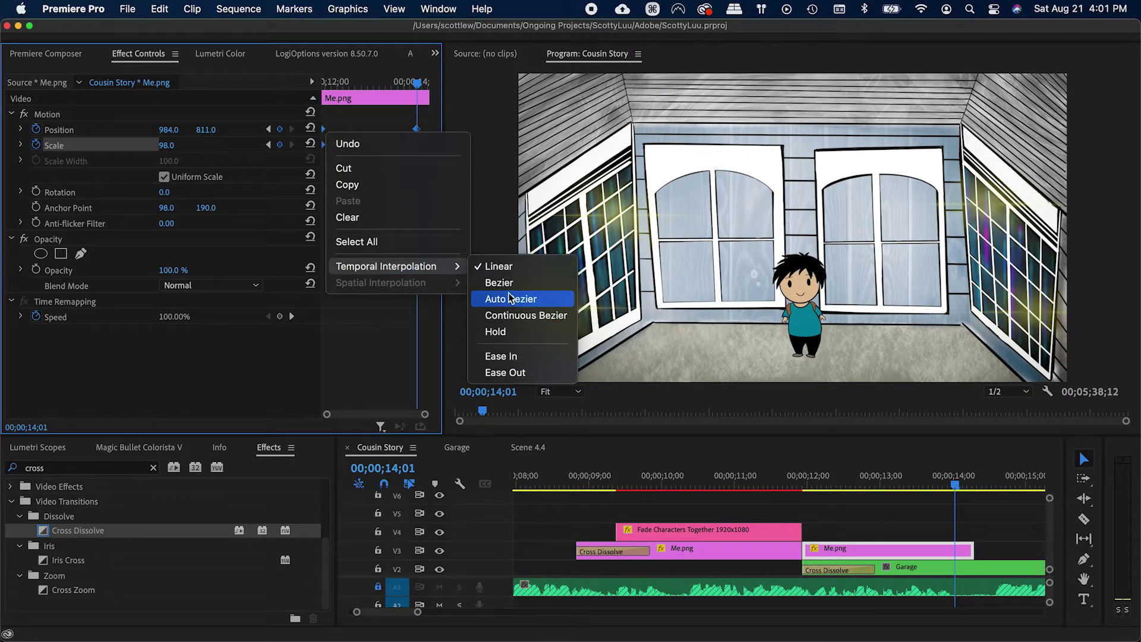
{"action": "left_click", "coordinate": [515, 357]}
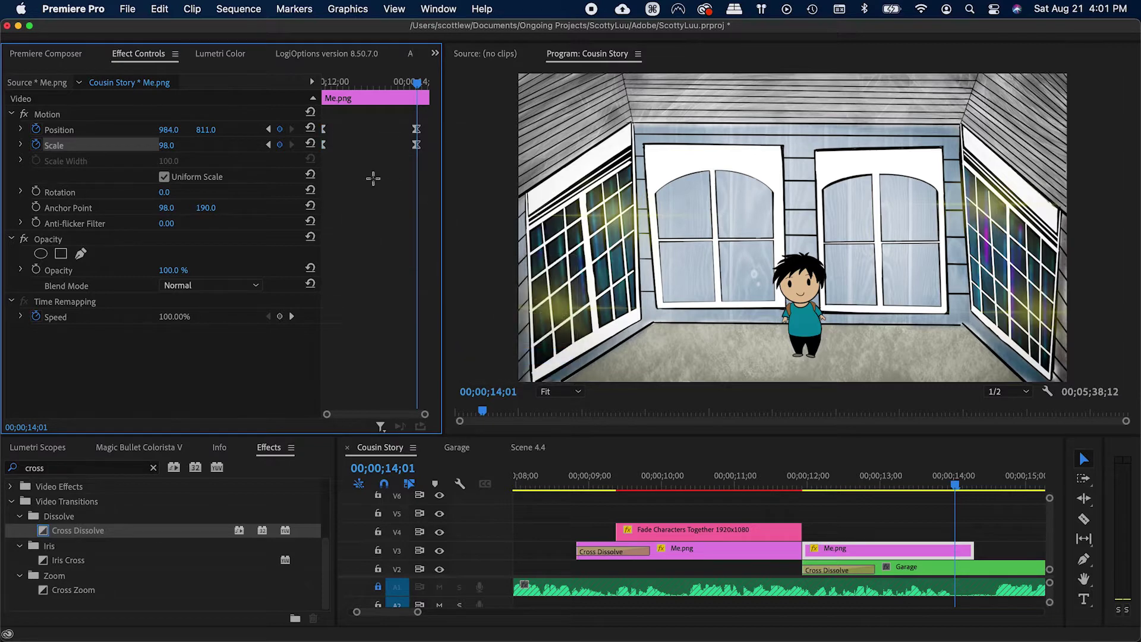
{"action": "key", "text": "super+s"}
Step: Play back the Me.png move from 00;00;11;28, extend the clip to the first Garage clip's end, and save the project
{"action": "left_click_drag", "start_coordinate": [392, 82], "coordinate": [300, 88]}
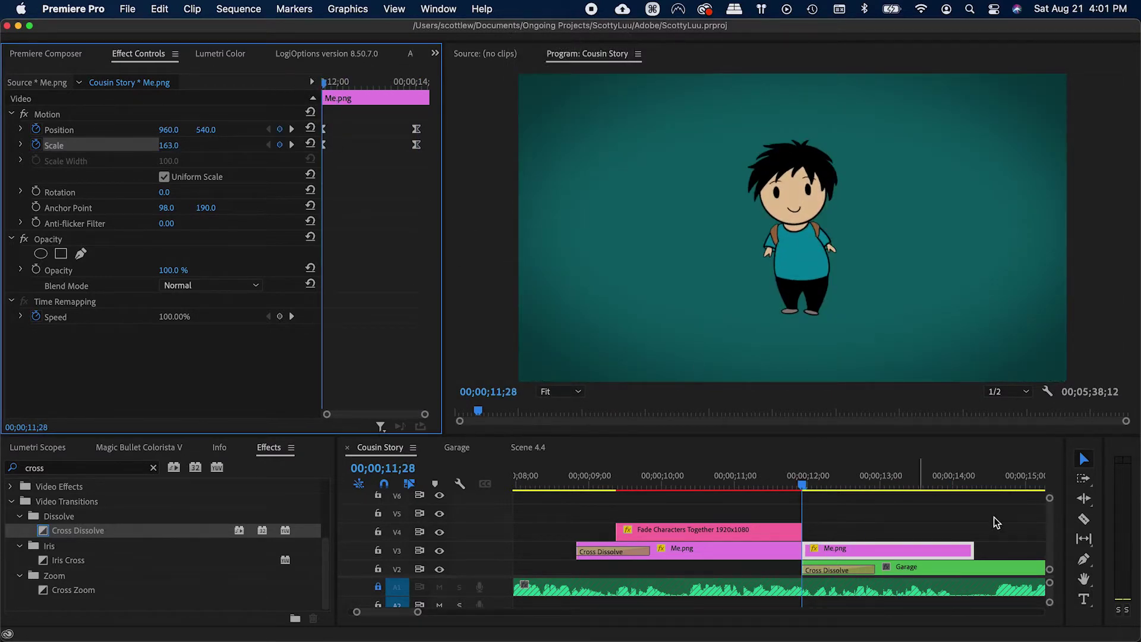
{"action": "key", "text": "space"}
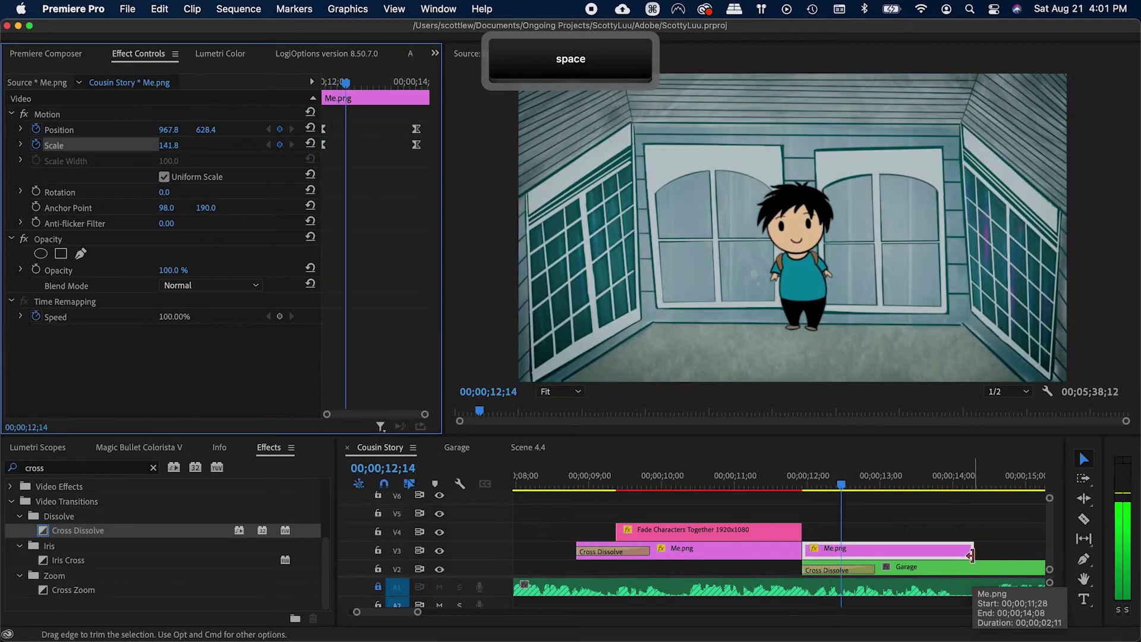
{"action": "key", "text": "space"}
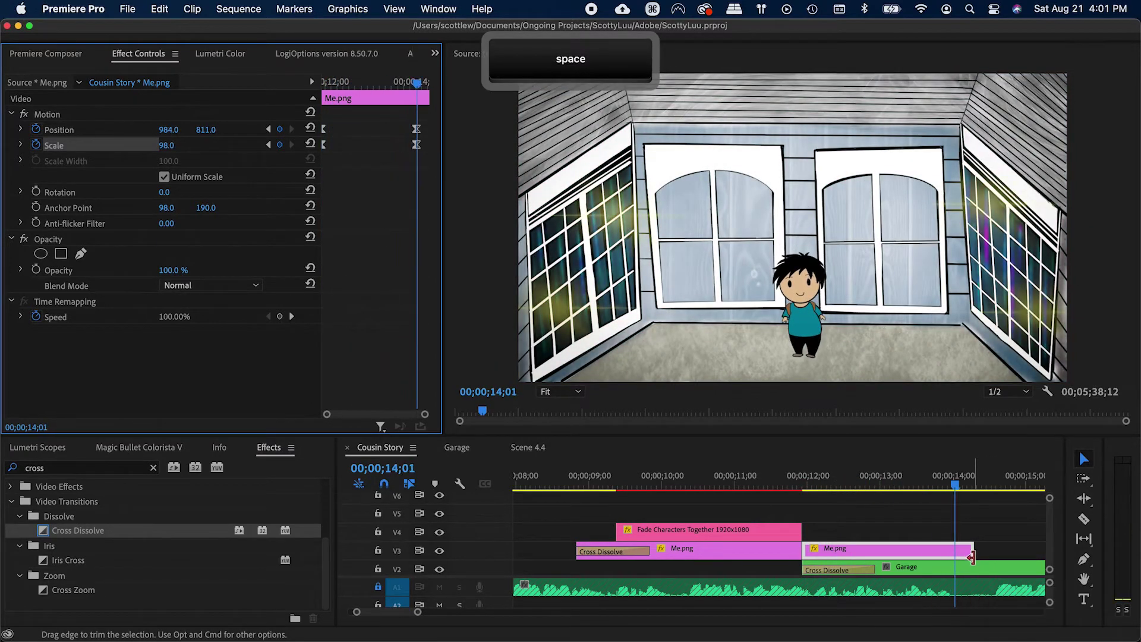
{"action": "key", "text": "cmd+s"}
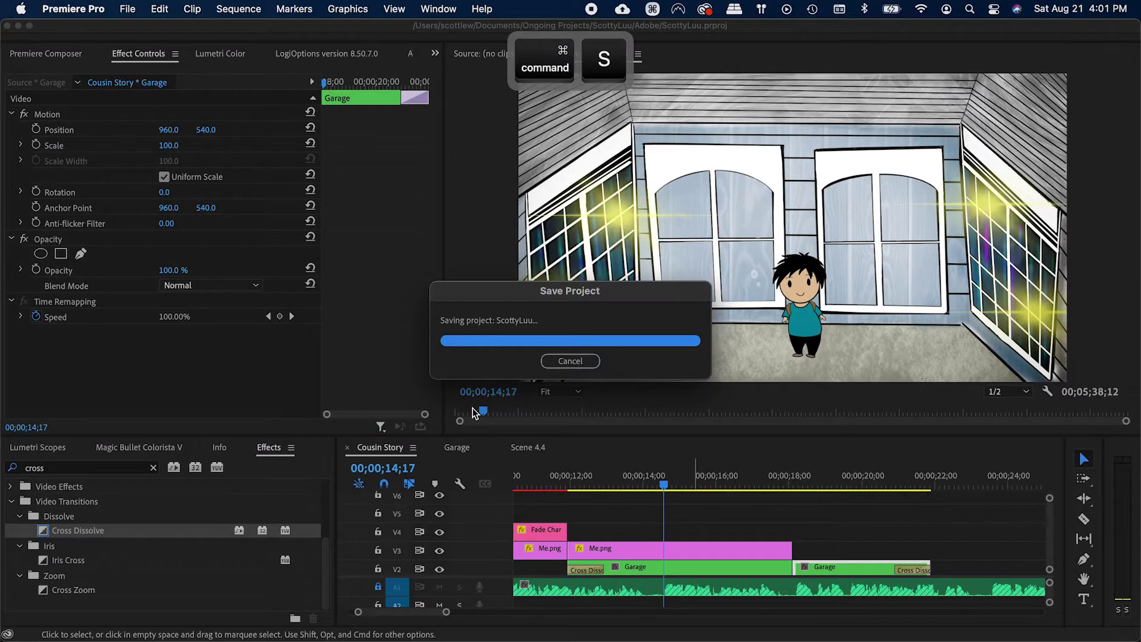
Step: Add the Starter Pack titles 1-Line Fill Text Box 2 - Left on V4 and Right on V5 at 00;00;14;17, and save
{"action": "left_click", "coordinate": [38, 55]}
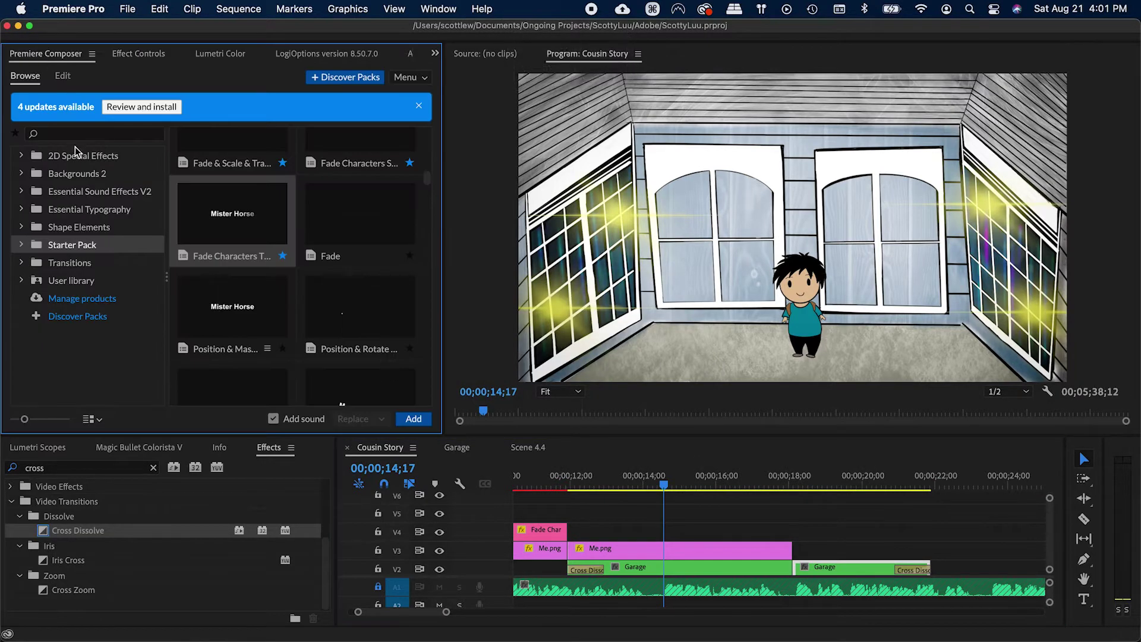
{"action": "scroll", "coordinate": [244, 284], "scroll_direction": "up", "scroll_amount": 10}
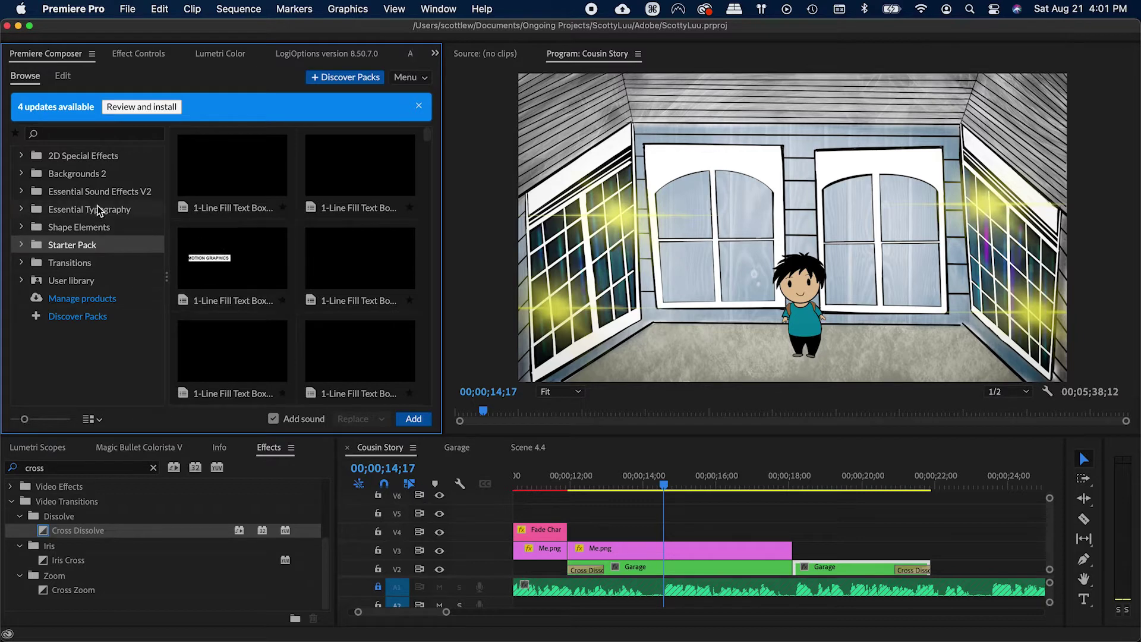
{"action": "scroll", "coordinate": [299, 287], "scroll_direction": "down", "scroll_amount": 10}
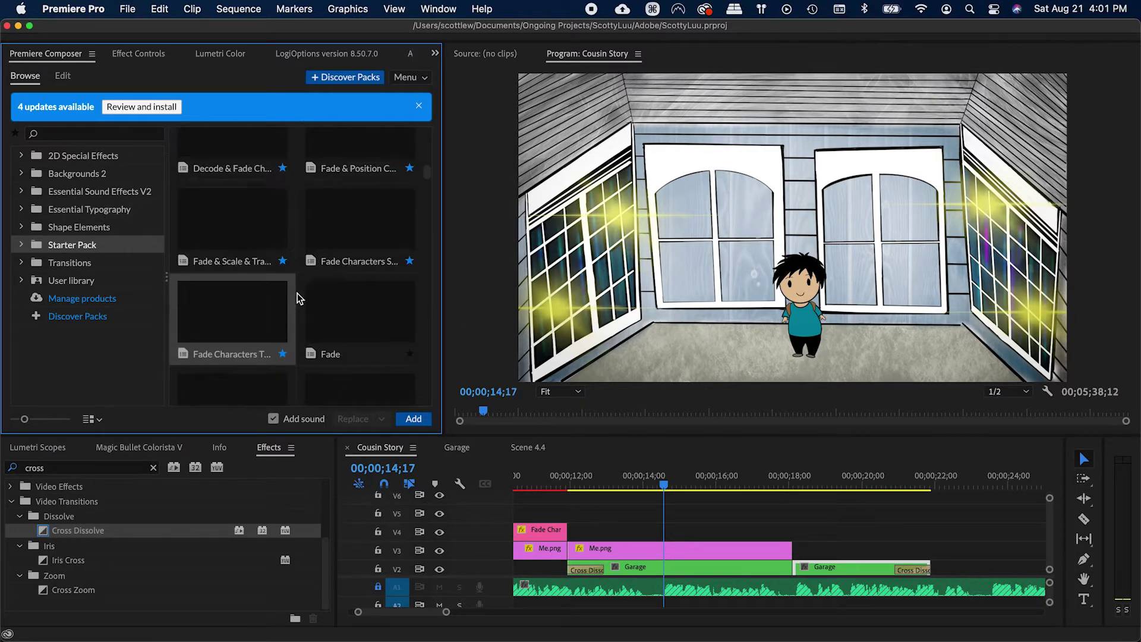
{"action": "scroll", "coordinate": [297, 293], "scroll_direction": "up", "scroll_amount": 10}
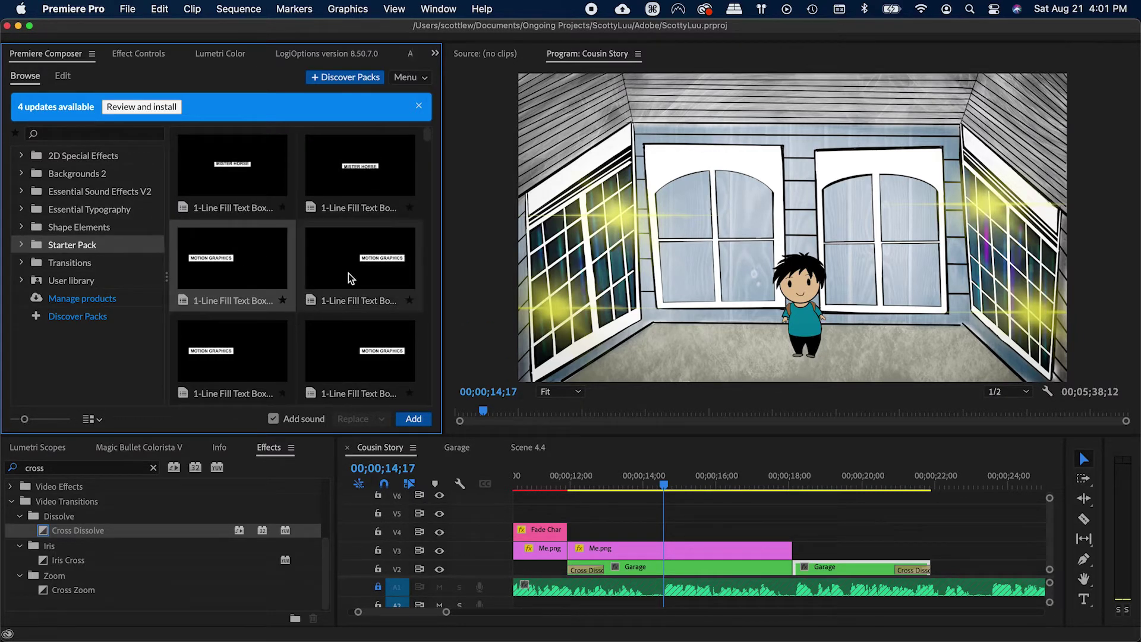
{"action": "left_click", "coordinate": [258, 278]}
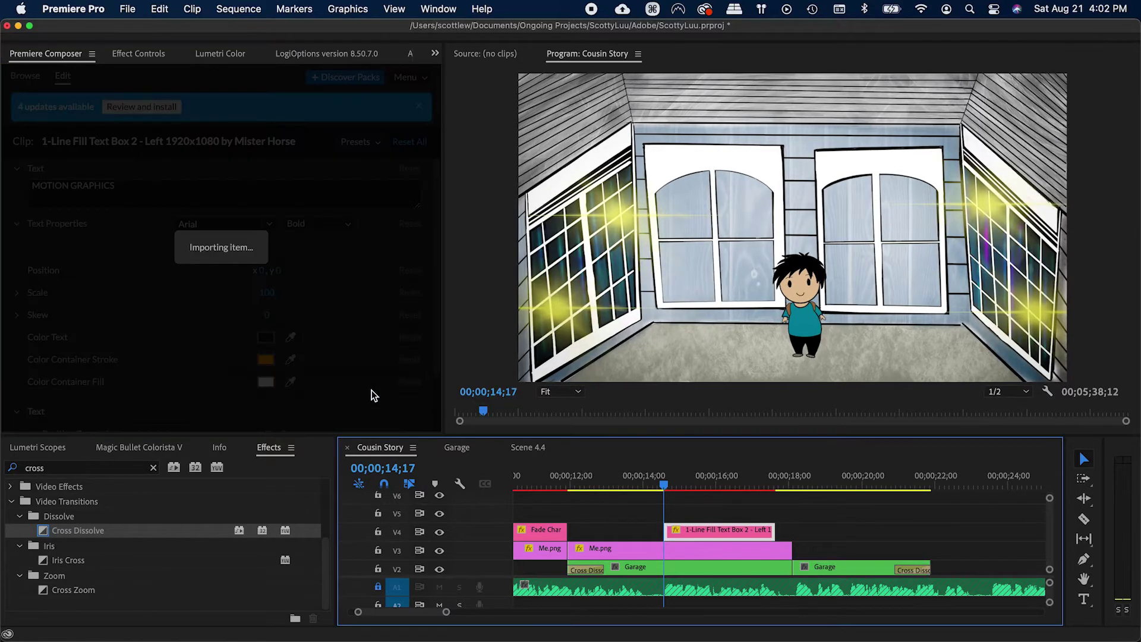
{"action": "left_click", "coordinate": [427, 420]}
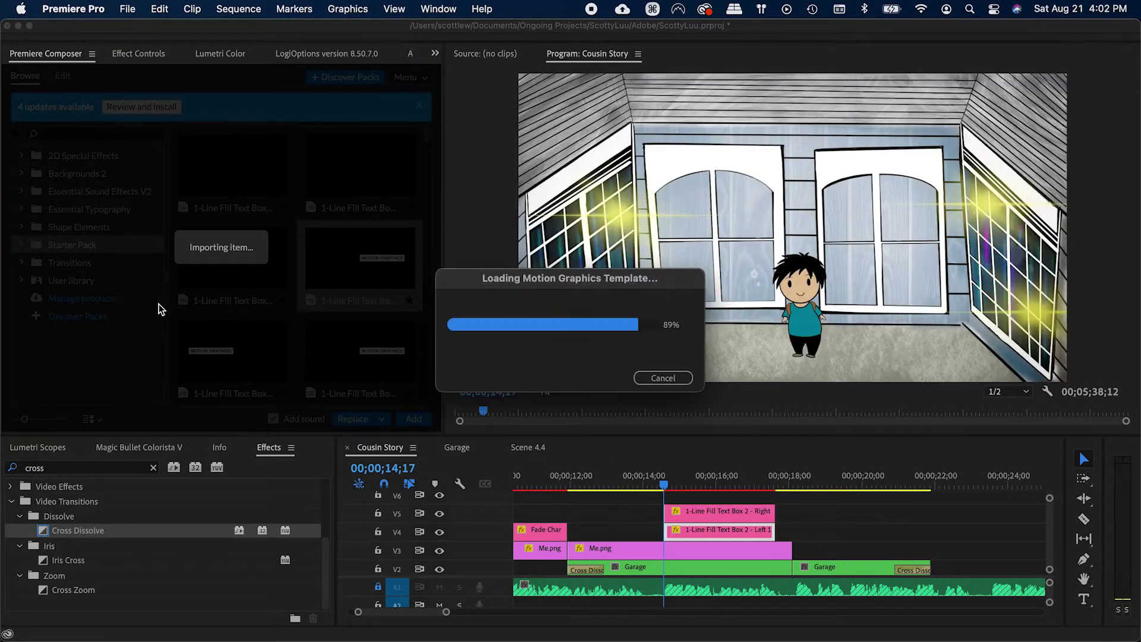
{"action": "key", "text": "super+s"}
Step: At 00;00;15;23, raise the Left title on V4 to Position 0, -367 and set its Scale to 80
{"action": "left_click_drag", "start_coordinate": [685, 493], "coordinate": [707, 490]}
{"action": "left_click", "coordinate": [713, 529]}
{"action": "left_click_drag", "start_coordinate": [278, 270], "coordinate": [3, 266]}
{"action": "left_click_drag", "start_coordinate": [285, 270], "coordinate": [255, 272]}
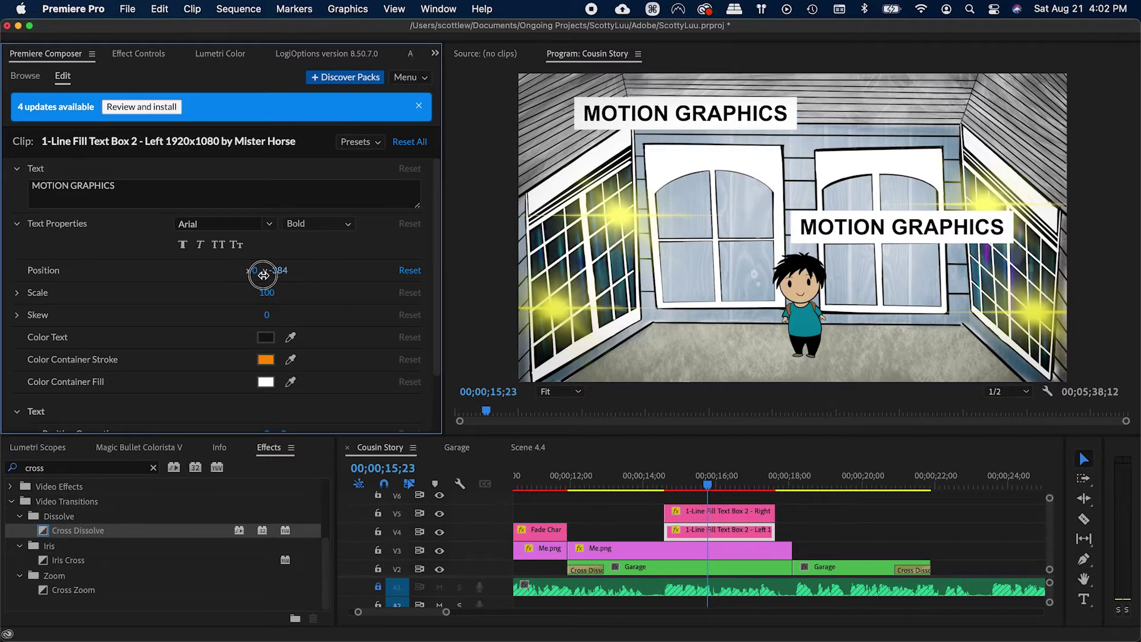
{"action": "left_click", "coordinate": [267, 292]}
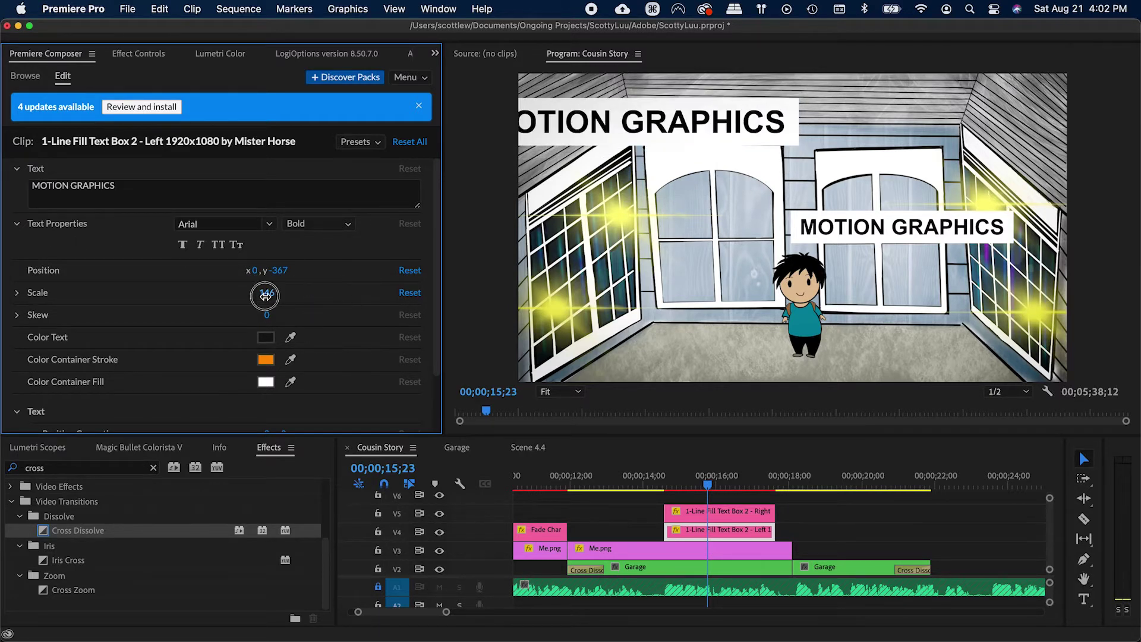
{"action": "type", "text": "80"}
{"action": "key", "text": "Return"}
Step: Change the Left title's text to My House and its font to Bebas Neue
{"action": "double_click", "coordinate": [145, 190]}
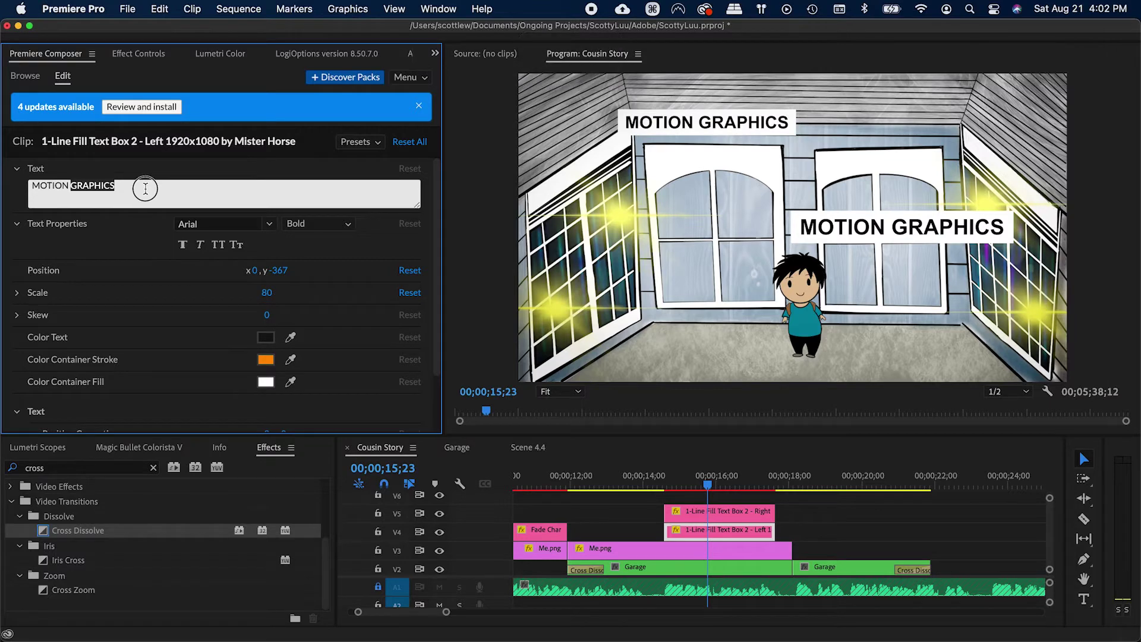
{"action": "type", "text": "My House"}
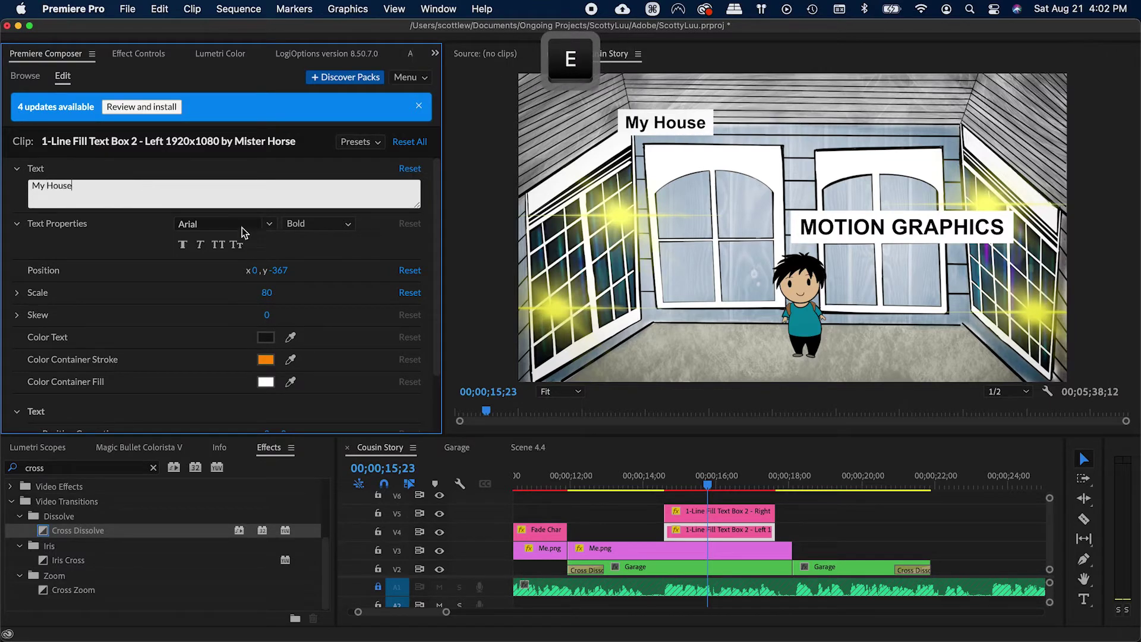
{"action": "left_click", "coordinate": [242, 227]}
{"action": "type", "text": "be"}
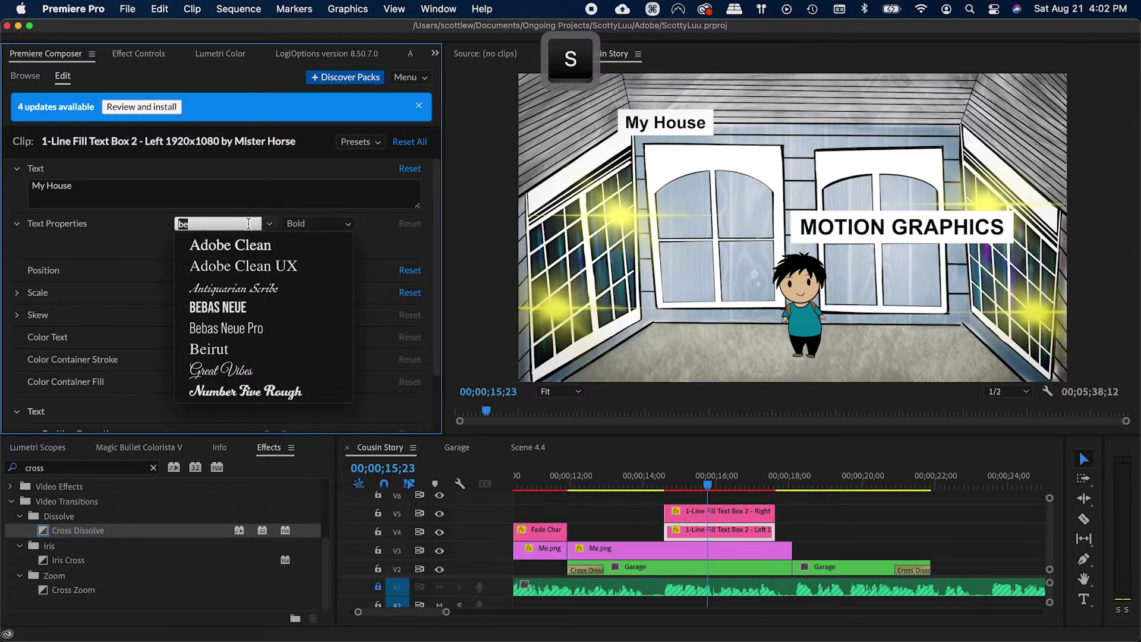
{"action": "type", "text": "bas"}
{"action": "left_click", "coordinate": [249, 245]}
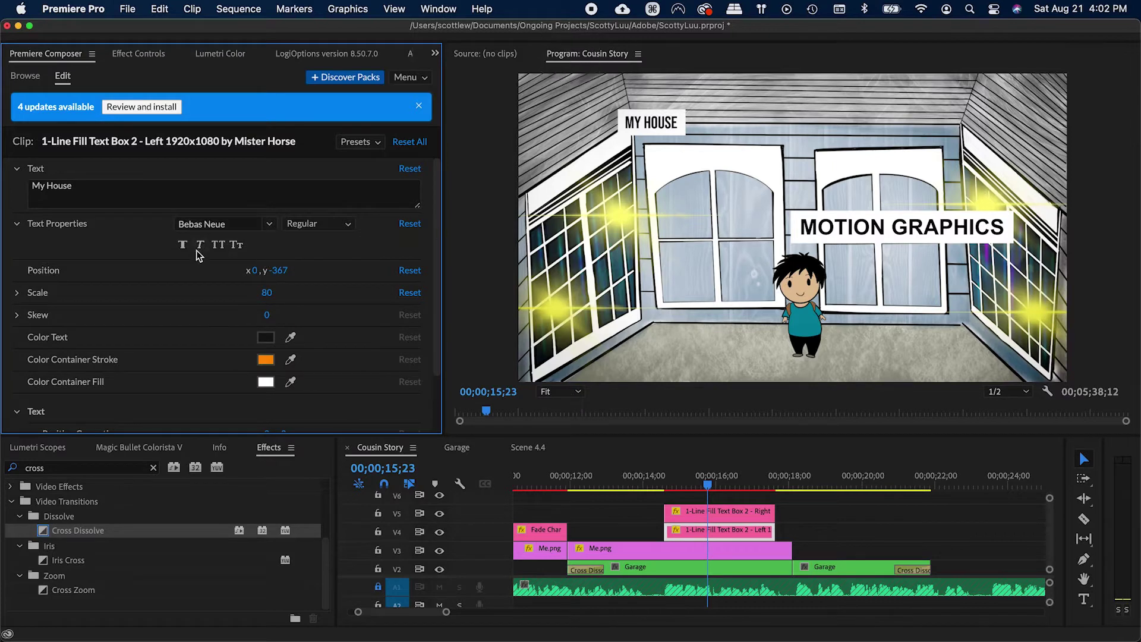
Step: Widen the My House title's Tracking to 23 and move it to Position 151, -348
{"action": "scroll", "coordinate": [141, 372], "scroll_direction": "down", "scroll_amount": 4}
{"action": "mouse_move", "coordinate": [271, 387]}
{"action": "left_mouse_down"}
{"action": "mouse_move", "coordinate": [295, 387]}
{"action": "mouse_move", "coordinate": [285, 386]}
{"action": "left_mouse_up"}
{"action": "scroll", "coordinate": [198, 367], "scroll_direction": "up", "scroll_amount": 4}
{"action": "left_click_drag", "start_coordinate": [258, 277], "coordinate": [294, 270]}
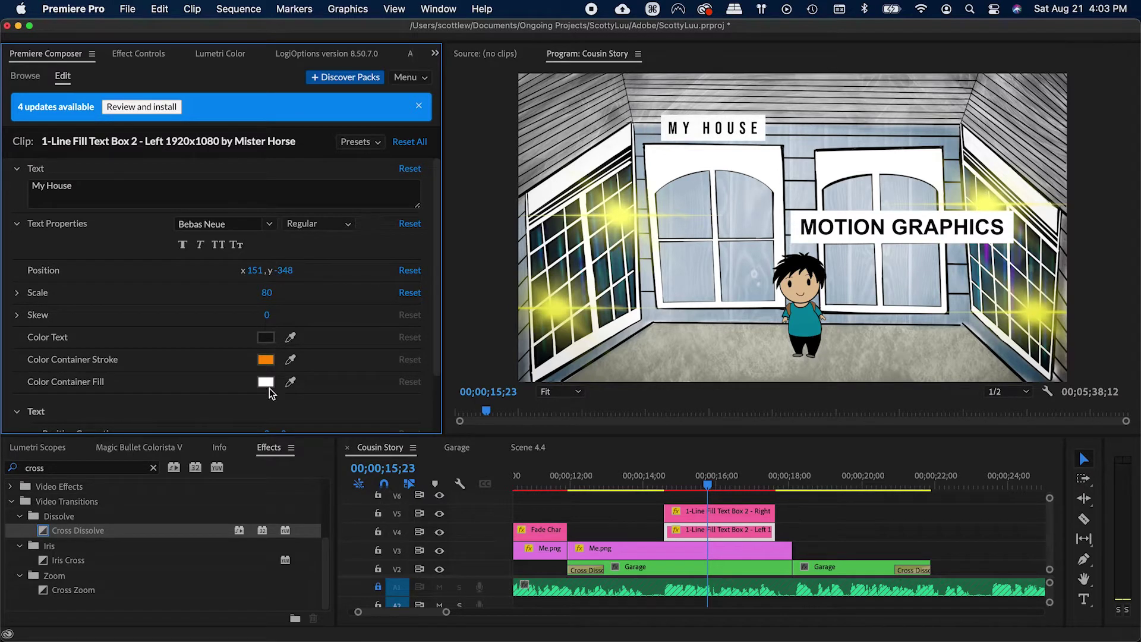
Step: Set the My House title's container fill to teal (34b6a7) and save the project
{"action": "left_click", "coordinate": [265, 382]}
{"action": "left_click", "coordinate": [320, 214]}
{"action": "left_click", "coordinate": [282, 229]}
{"action": "left_click_drag", "start_coordinate": [282, 229], "coordinate": [247, 255]}
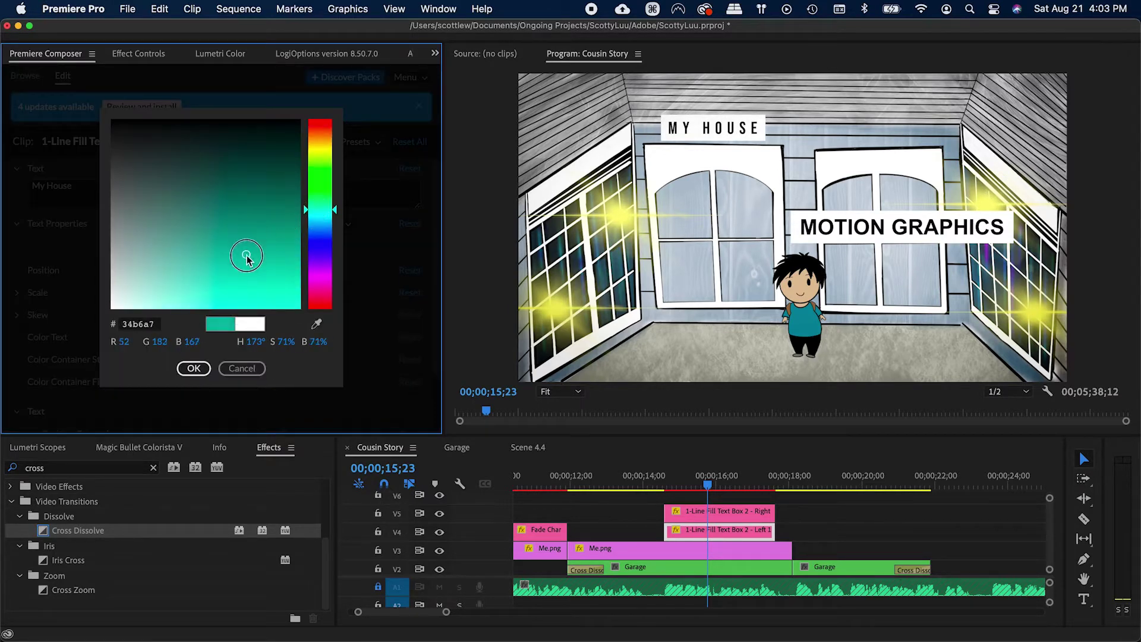
{"action": "left_click", "coordinate": [194, 368]}
{"action": "key", "text": "super+s"}
Step: Make the My House text white and bold, set the title's Scale to 97 and Position to 234, -291, and save
{"action": "left_click", "coordinate": [266, 337]}
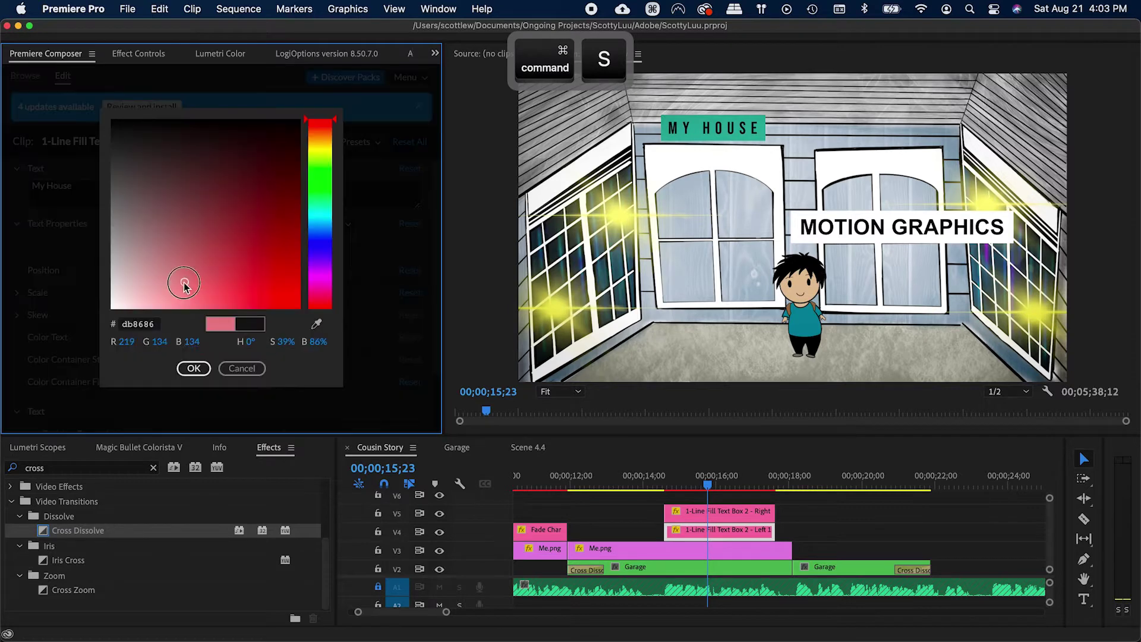
{"action": "left_click", "coordinate": [111, 309]}
{"action": "left_click", "coordinate": [190, 363]}
{"action": "key", "text": "super+s"}
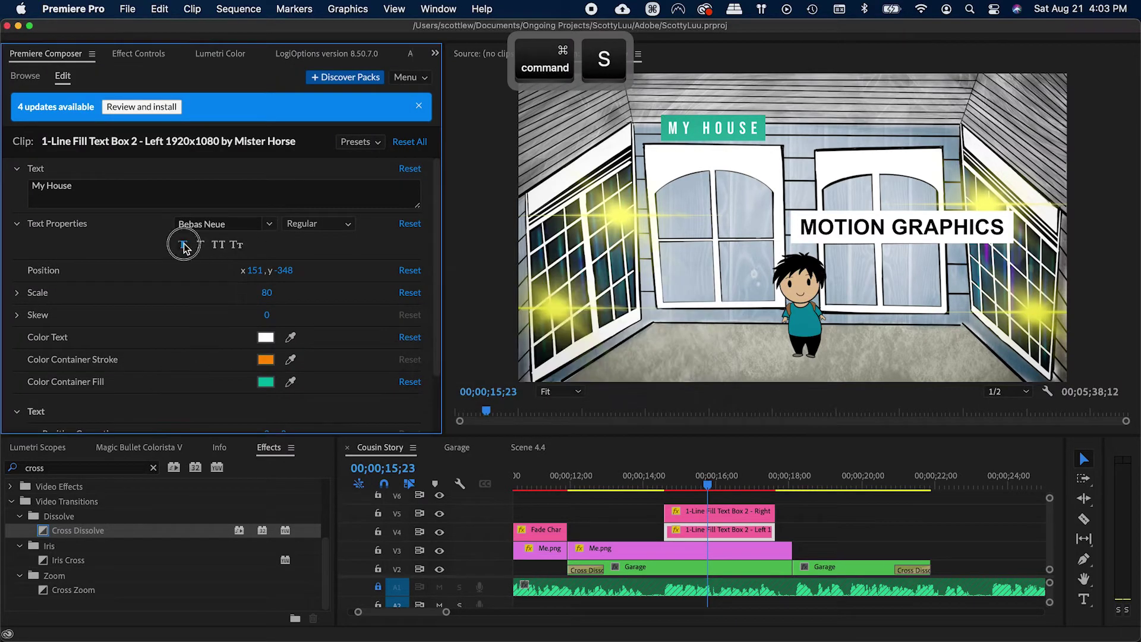
{"action": "left_click_drag", "start_coordinate": [255, 270], "coordinate": [333, 271]}
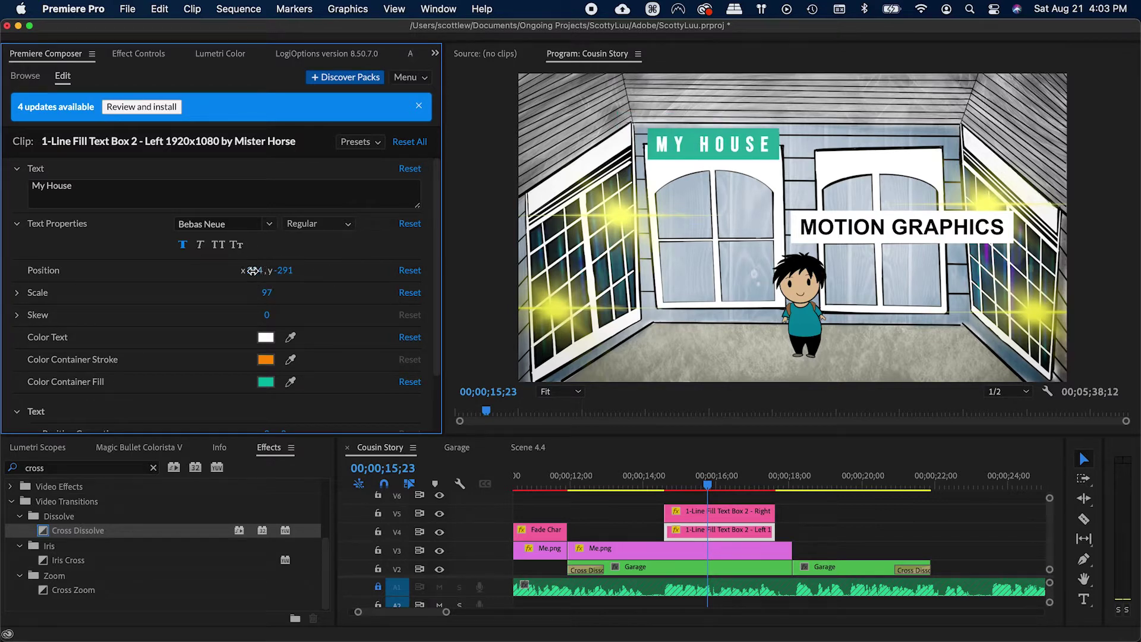
{"action": "key", "text": "super+s"}
Step: Store the My House title's settings as a new Premiere Composer preset named Teal Box and save the project
{"action": "left_click", "coordinate": [701, 511]}
{"action": "left_click", "coordinate": [702, 530]}
{"action": "left_click", "coordinate": [358, 142]}
{"action": "left_click", "coordinate": [337, 186]}
{"action": "type", "text": "Teal"}
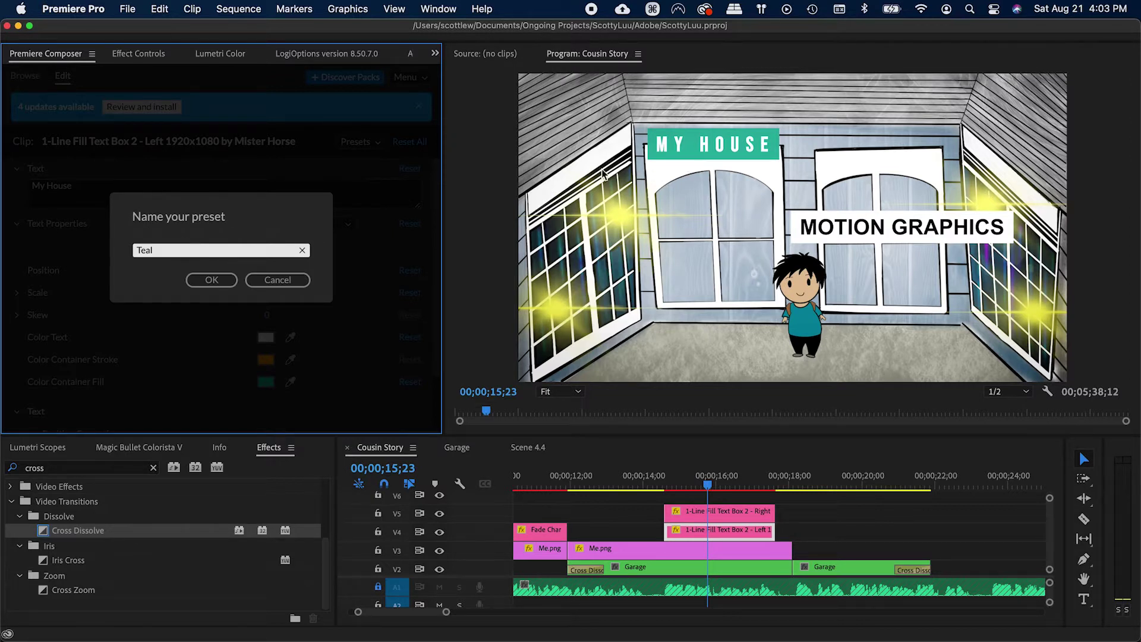
{"action": "type", "text": "Box"}
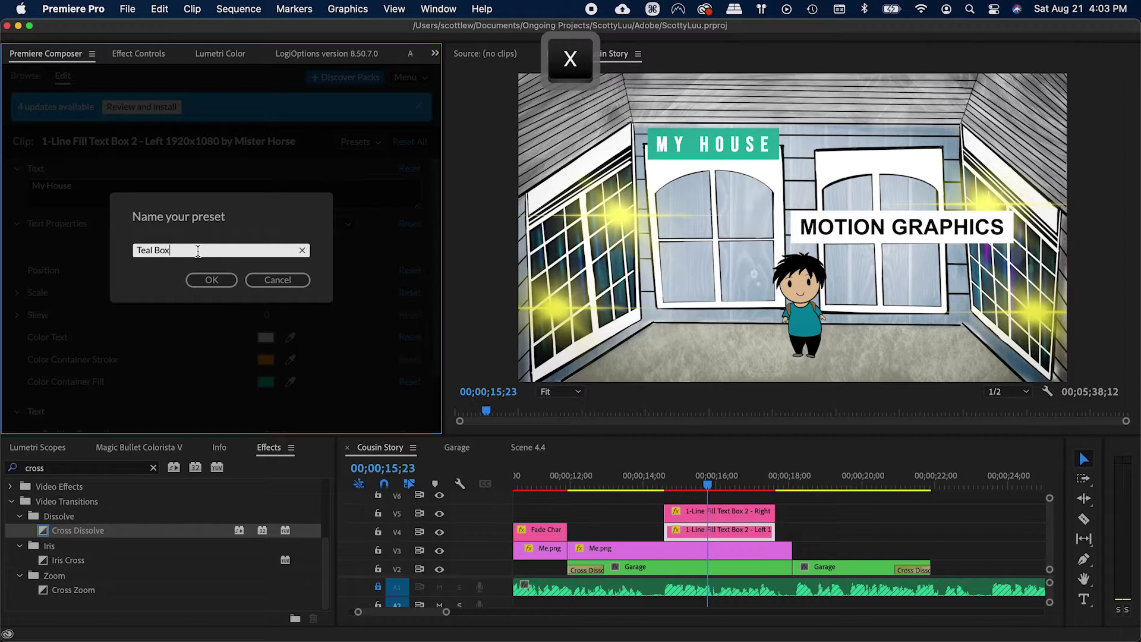
{"action": "left_click", "coordinate": [212, 280]}
{"action": "key", "text": "super+s"}
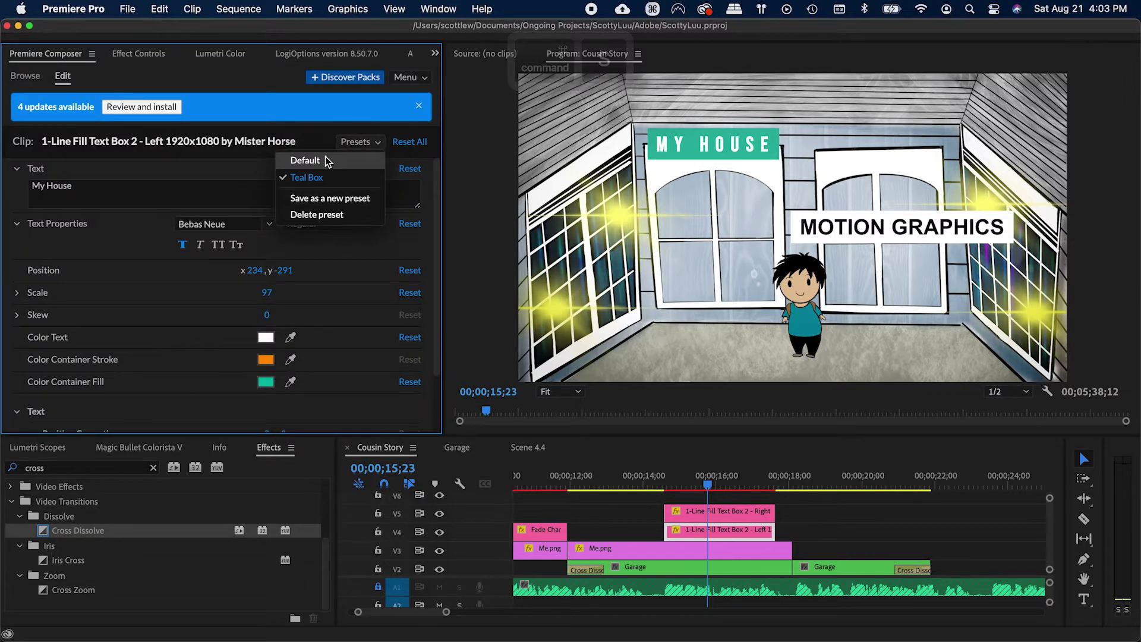
Step: Apply the Teal Box preset to the Right title on V5, set its Position X to -127, and play back both titles
{"action": "left_click", "coordinate": [262, 140]}
{"action": "left_click", "coordinate": [704, 516]}
{"action": "left_click", "coordinate": [343, 144]}
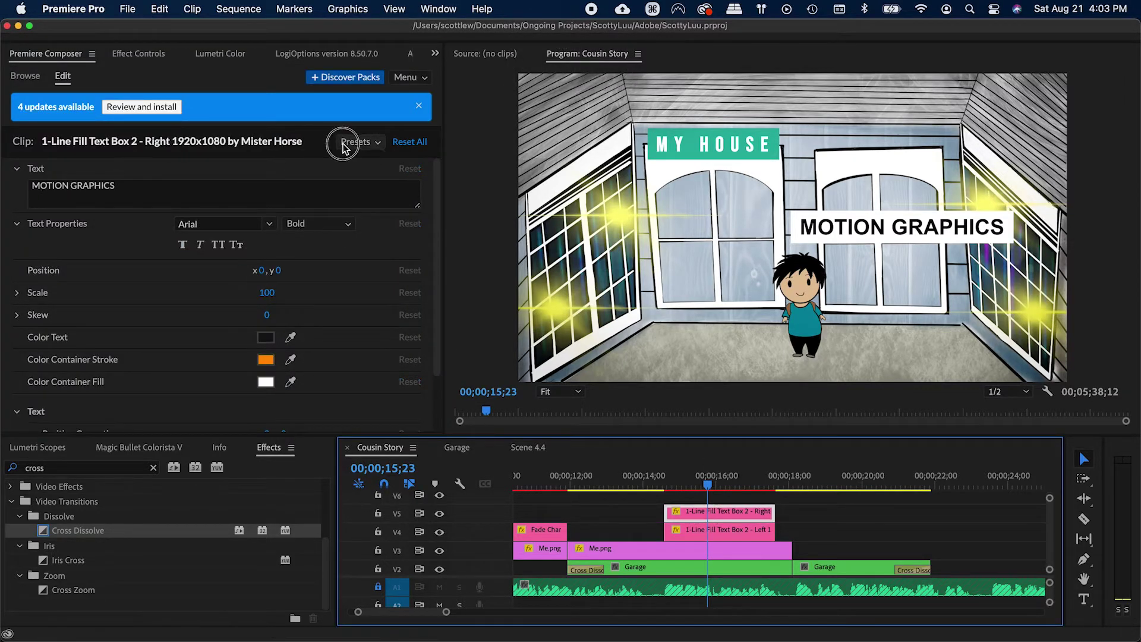
{"action": "left_click", "coordinate": [365, 205]}
{"action": "left_click_drag", "start_coordinate": [255, 270], "coordinate": [89, 273]}
{"action": "left_click", "coordinate": [649, 486]}
{"action": "key", "text": "space"}
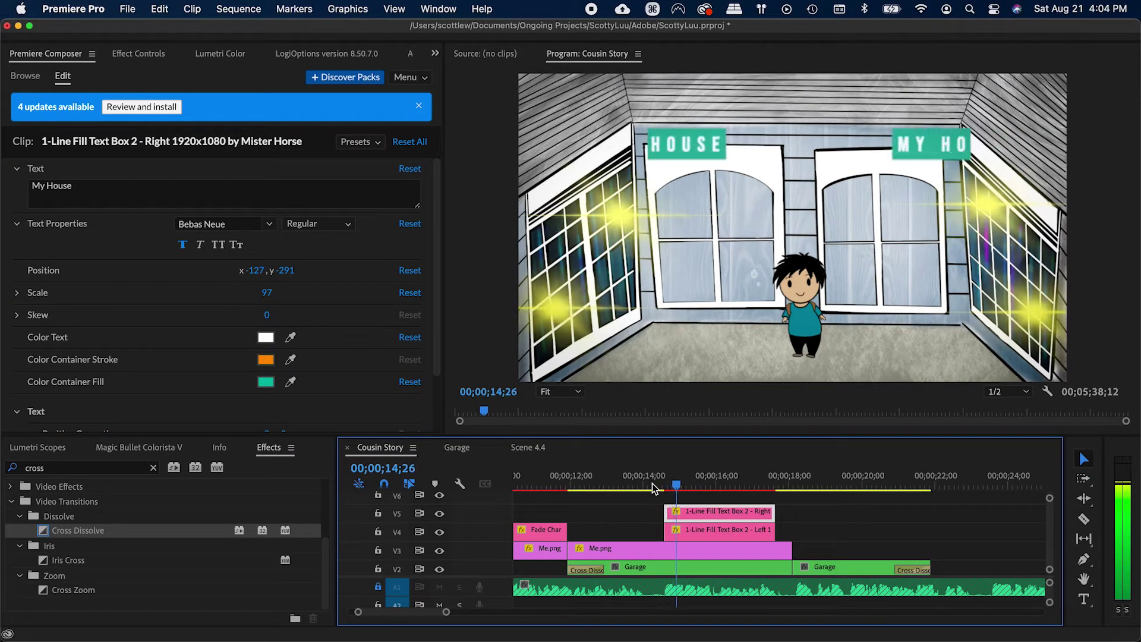
{"action": "key", "text": "space"}
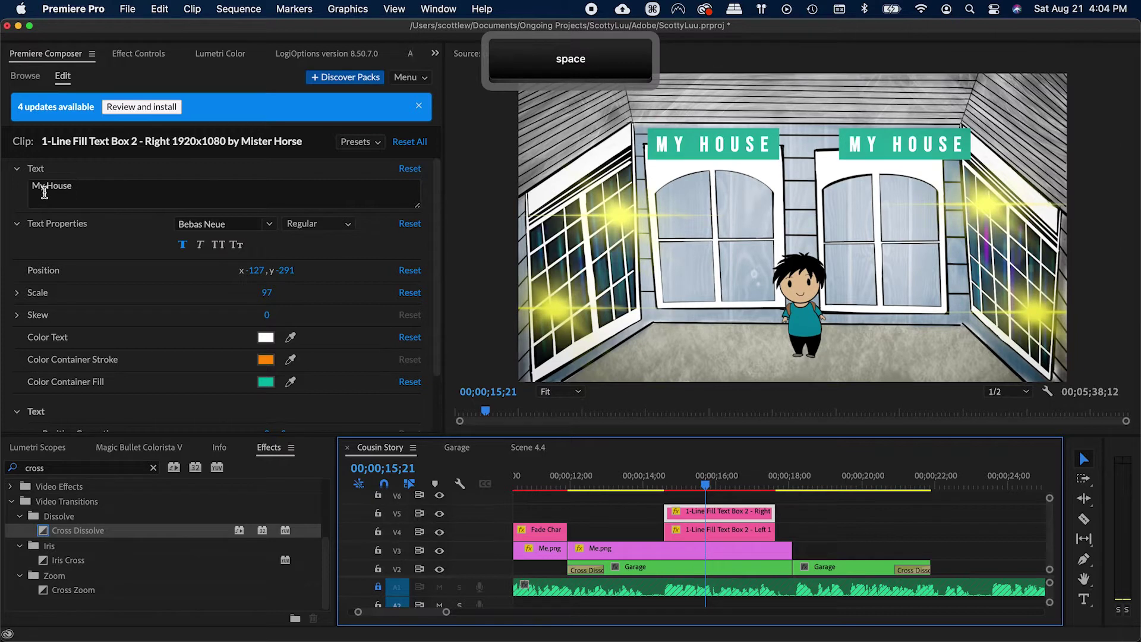
Step: Replace the Right title's text with Cousin's
{"action": "left_click", "coordinate": [44, 190]}
{"action": "key", "text": "Right"}
{"action": "key", "text": "BackSpace"}
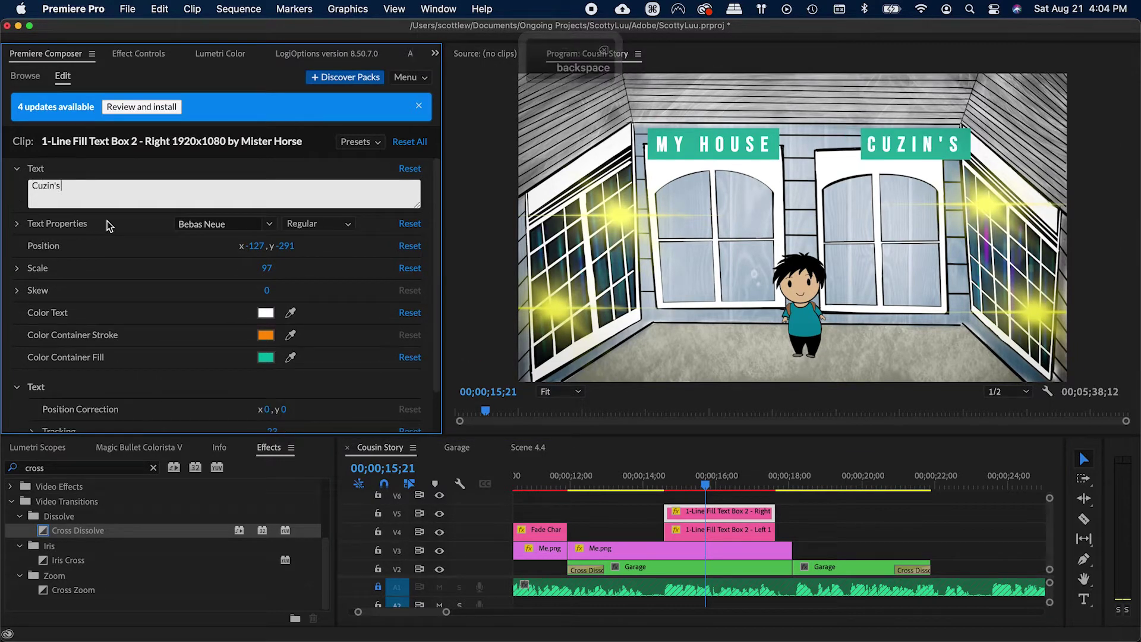
{"action": "left_click", "coordinate": [106, 219]}
{"action": "left_click", "coordinate": [87, 189]}
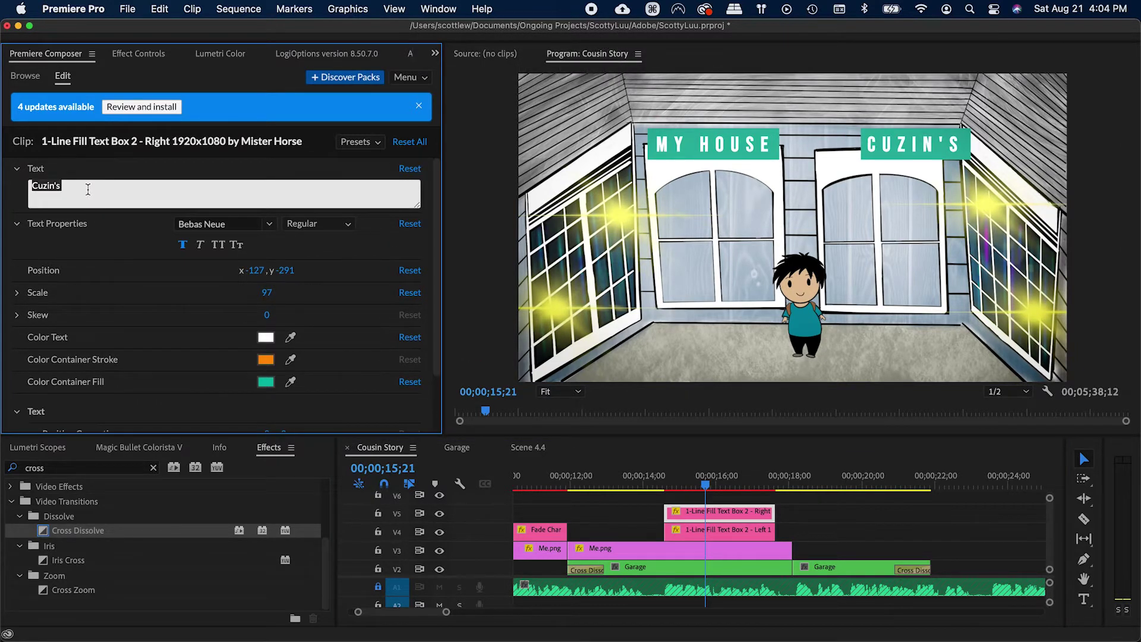
{"action": "type", "text": "Cousin's"}
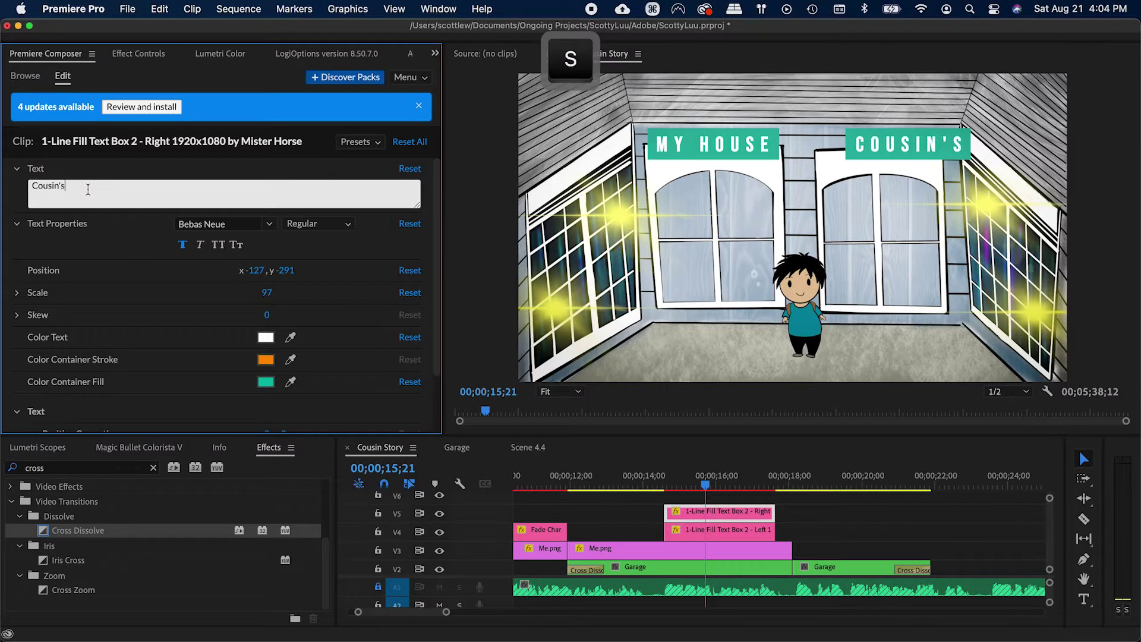
Step: Move the Cousin's title to Position -228, -291 above the second door and save the project
{"action": "left_click", "coordinate": [95, 173]}
{"action": "left_click_drag", "start_coordinate": [256, 238], "coordinate": [183, 241]}
{"action": "key", "text": "cmd+s"}
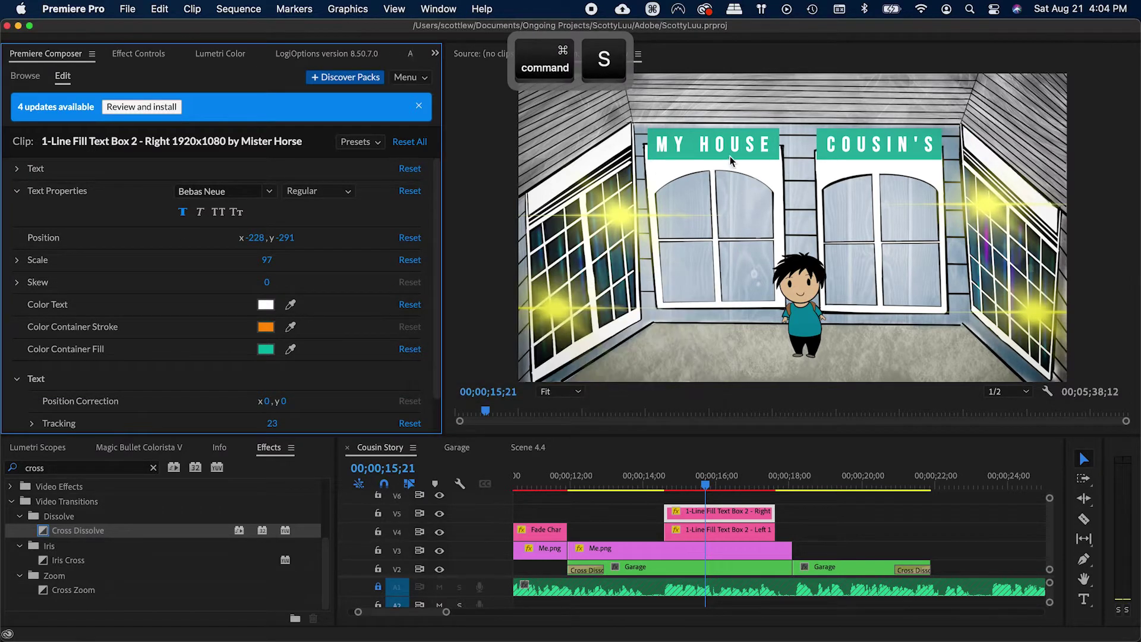
{"action": "key", "text": "super+s"}
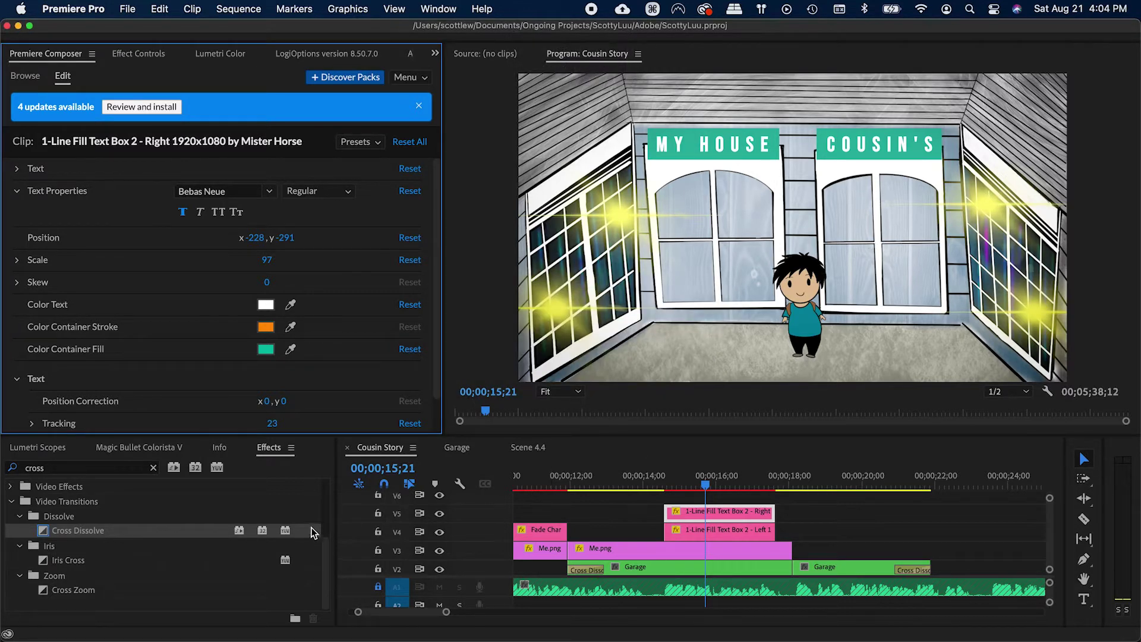
Step: Find the Drop Shadow effect, apply it to both title clips on V4 and V5, and save the project
{"action": "left_click", "coordinate": [154, 467]}
{"action": "type", "text": "drop shadow"}
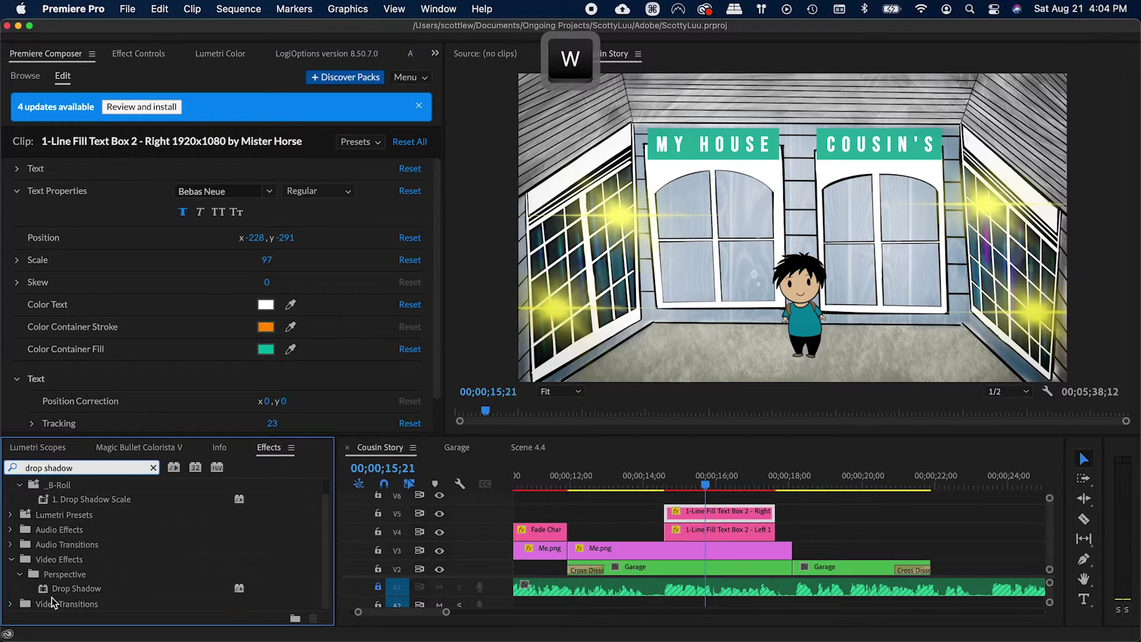
{"action": "left_click_drag", "start_coordinate": [43, 591], "coordinate": [684, 526]}
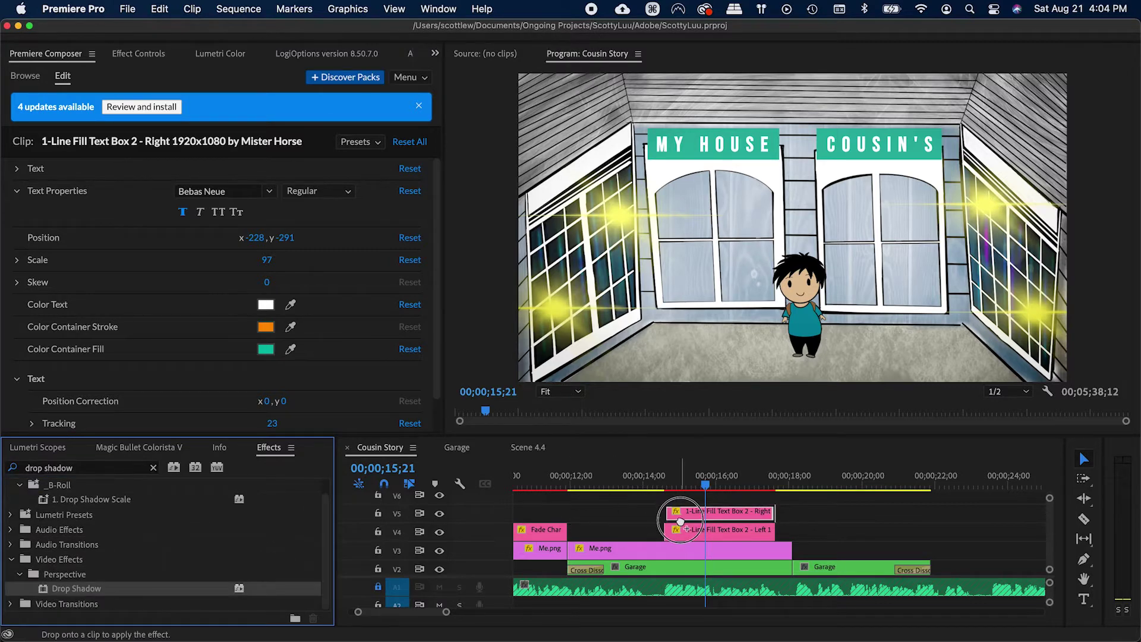
{"action": "left_click_drag", "start_coordinate": [56, 589], "coordinate": [687, 546]}
{"action": "key", "text": "super+s"}
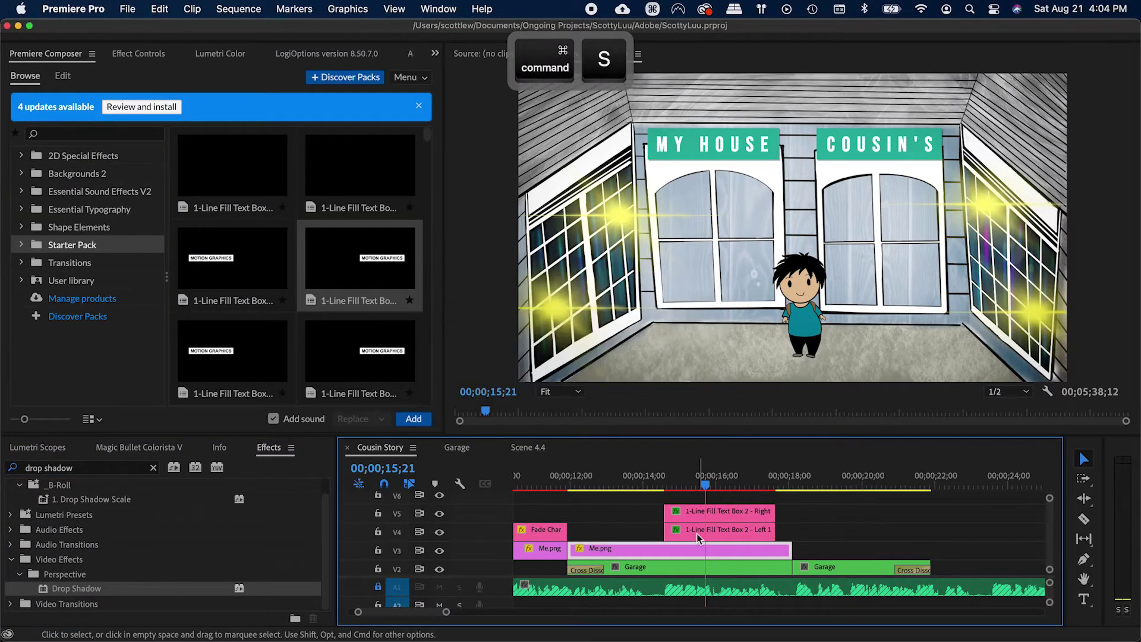
Step: Set the Drop Shadow Opacity of the My House title on V4 to 80% and save the project
{"action": "left_click", "coordinate": [697, 533]}
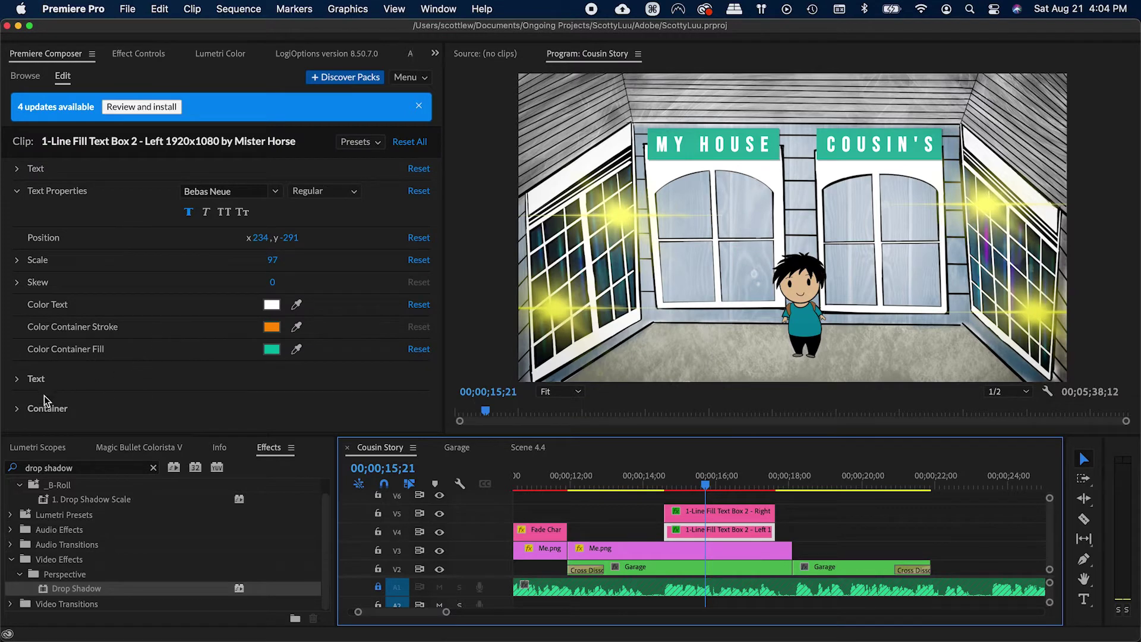
{"action": "key", "text": "shift+x"}
{"action": "scroll", "coordinate": [49, 383], "scroll_direction": "down", "scroll_amount": 3}
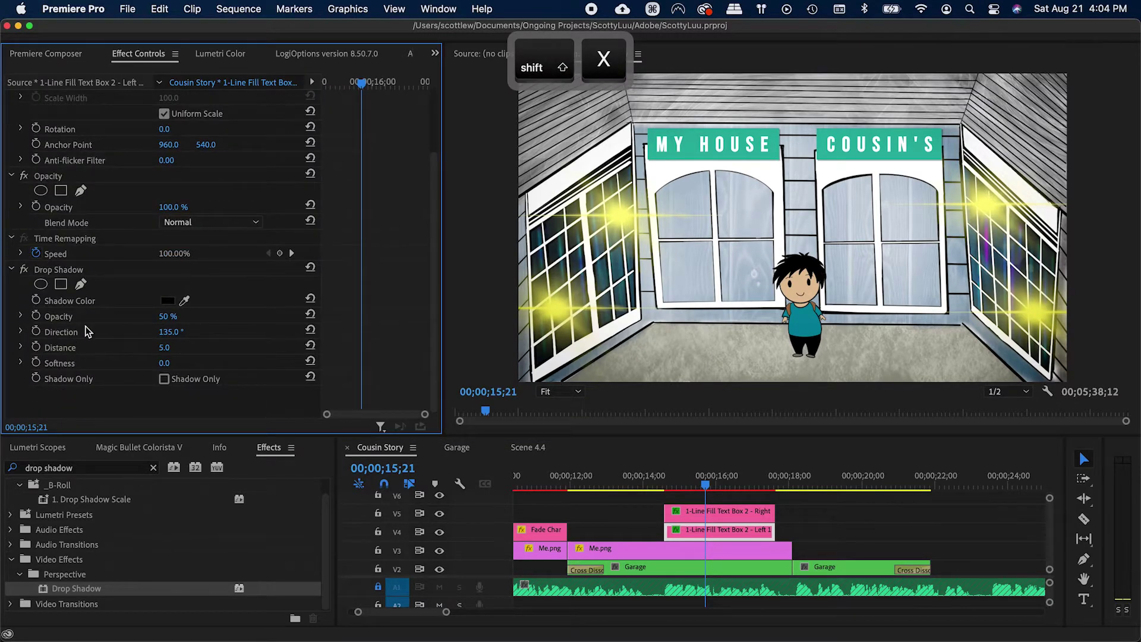
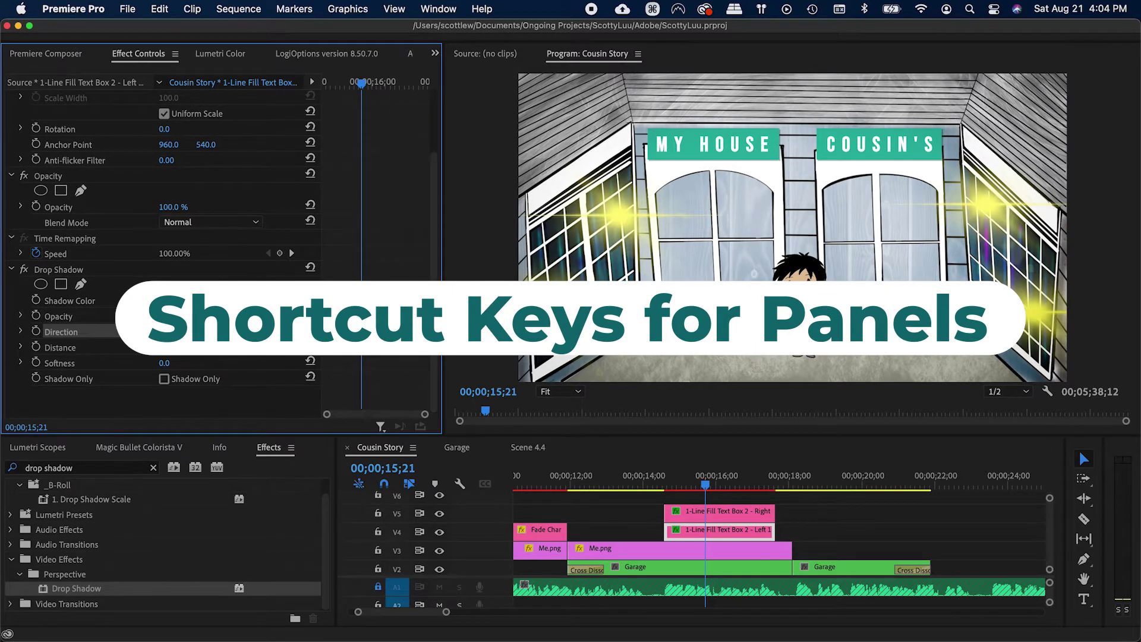
{"action": "key", "text": "Return"}
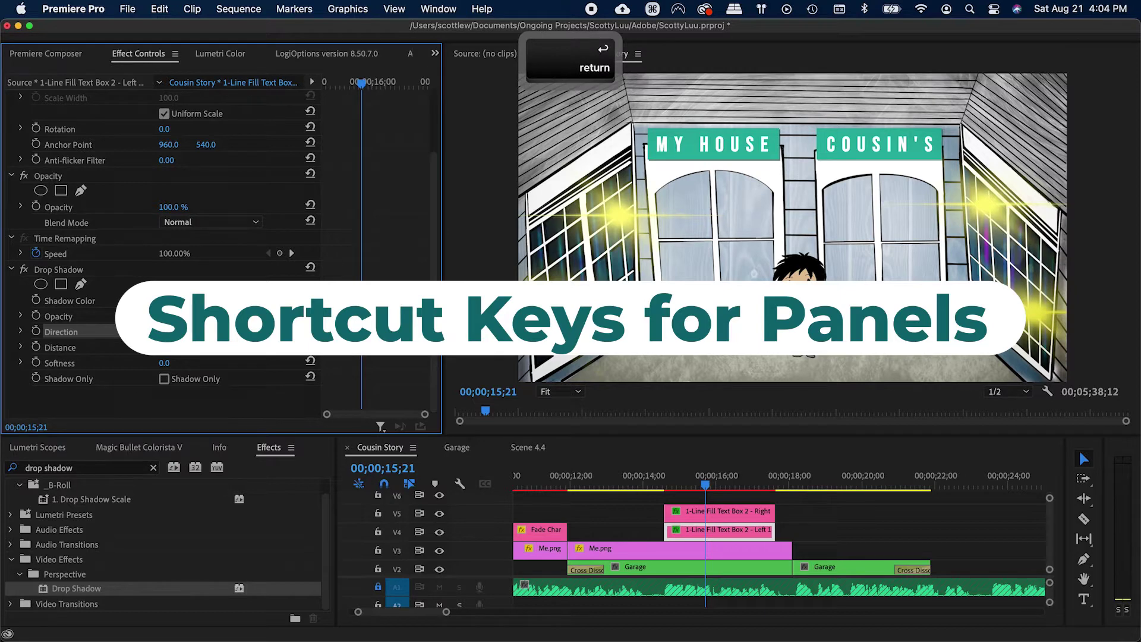
{"action": "key", "text": "super+s"}
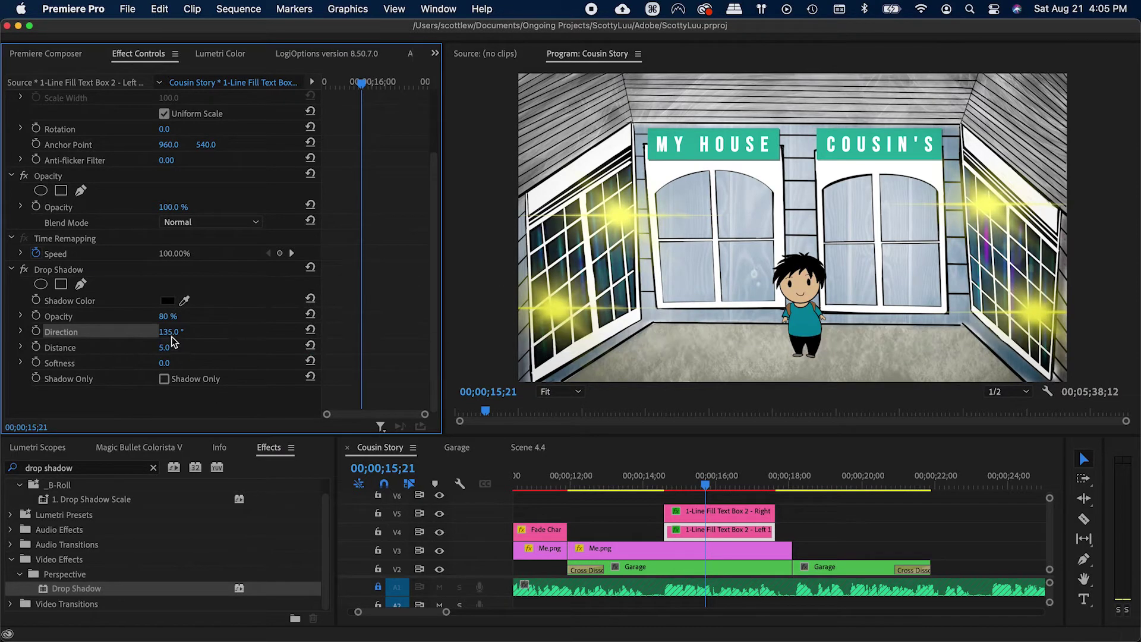
{"action": "key", "text": "super+s"}
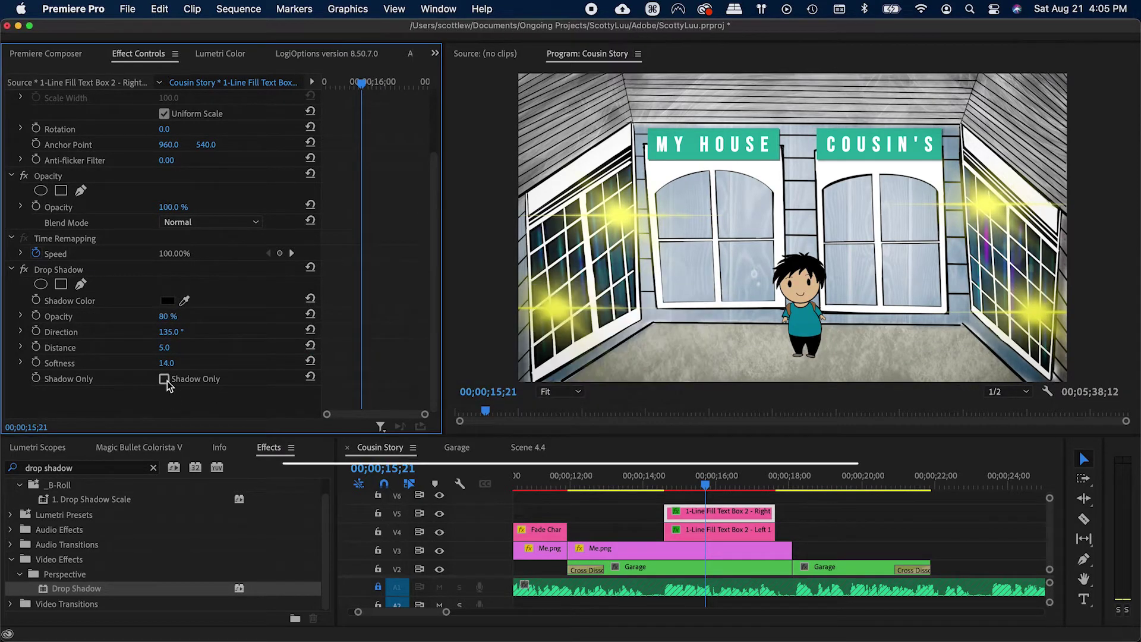
Step: Give the Cousin's title's Drop Shadow an Opacity of 80% and a Softness of 15, and save the project
{"action": "left_click", "coordinate": [167, 364]}
{"action": "type", "text": "15"}
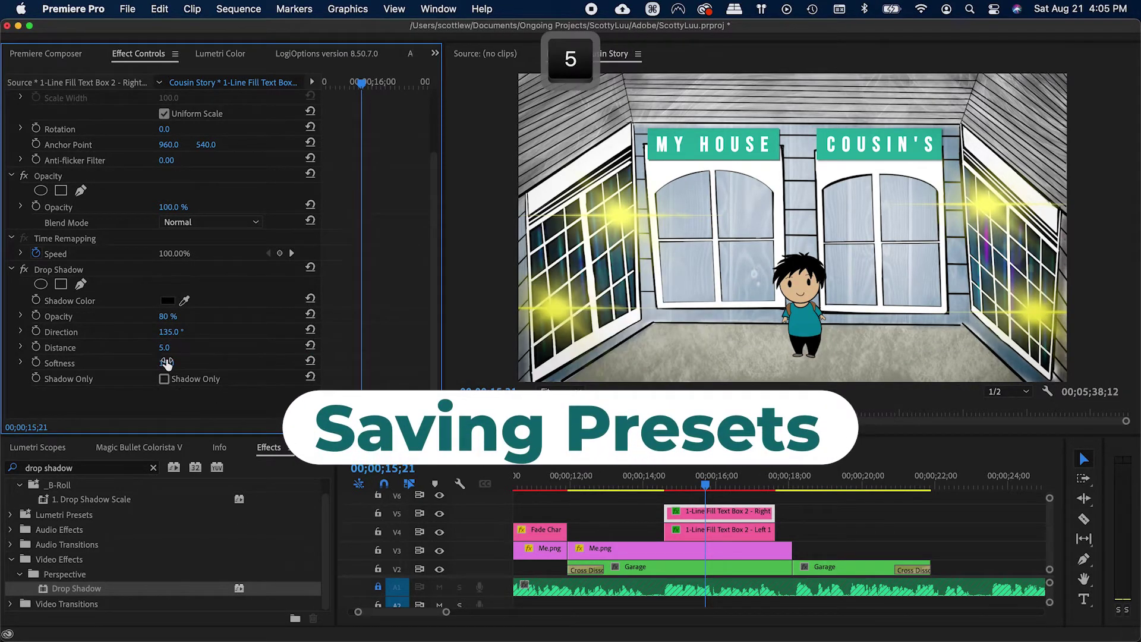
{"action": "key", "text": "super+s"}
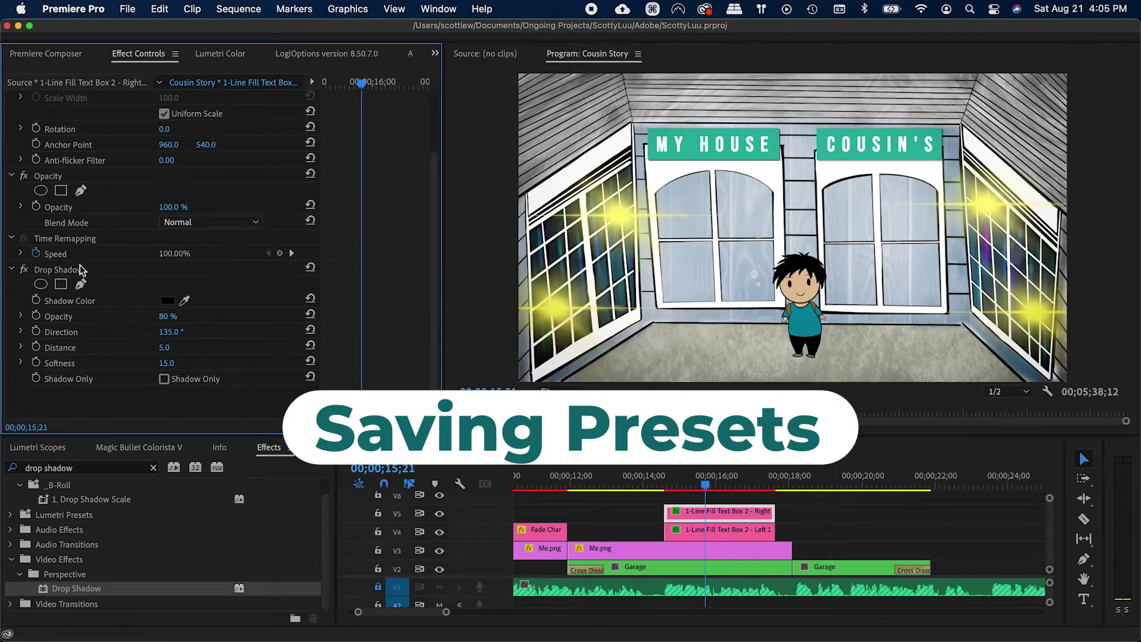
Step: Save the Cousin's title's Drop Shadow effect as a preset named Drop Shadow PRF
{"action": "right_click", "coordinate": [102, 271]}
{"action": "left_click", "coordinate": [140, 302]}
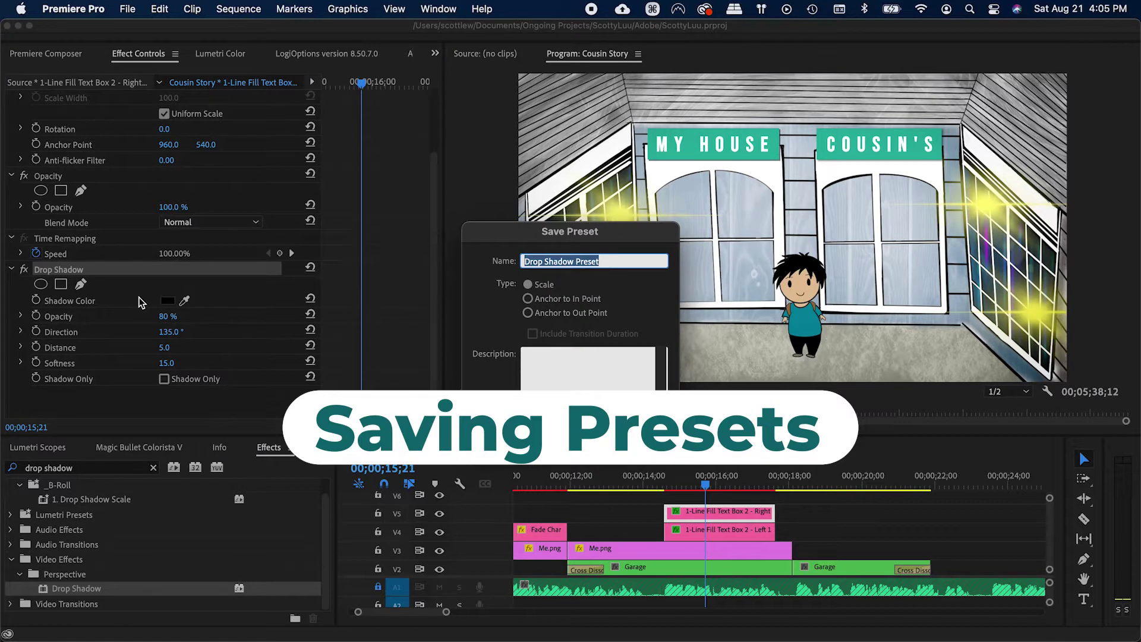
{"action": "key", "text": "Right"}
{"action": "key", "text": "BackSpace"}
{"action": "key", "text": "BackSpace"}
{"action": "key", "text": "BackSpace"}
{"action": "type", "text": "ferred"}
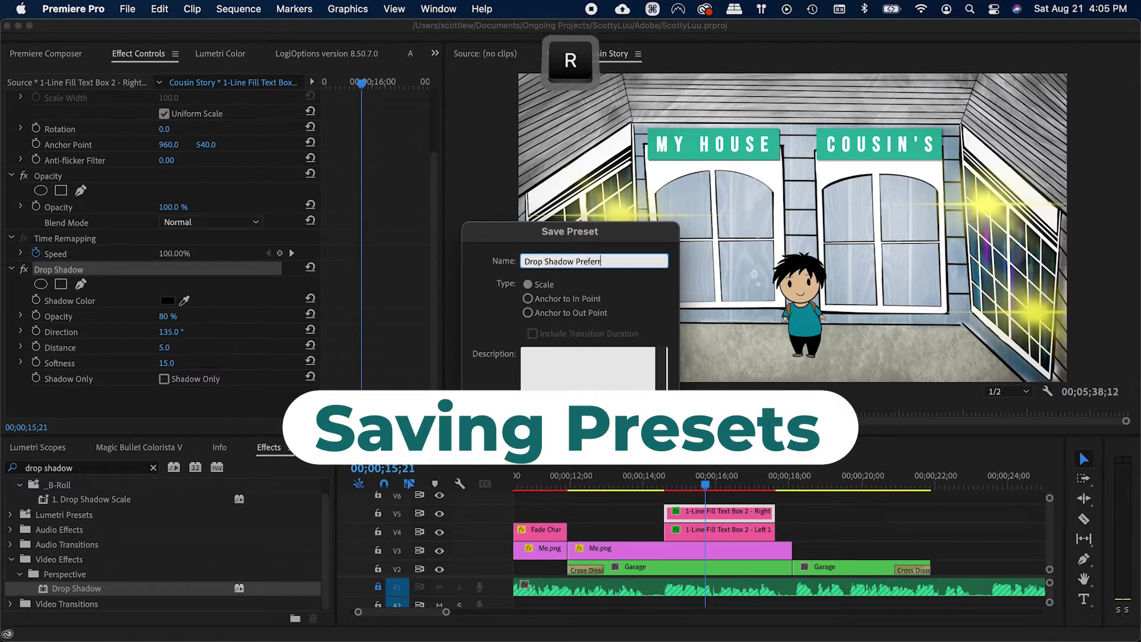
{"action": "key", "text": "BackSpace"}
{"action": "key", "text": "BackSpace"}
{"action": "key", "text": "BackSpace"}
{"action": "key", "text": "BackSpace"}
{"action": "key", "text": "BackSpace"}
{"action": "key", "text": "BackSpace"}
{"action": "key", "text": "BackSpace"}
{"action": "key", "text": "BackSpace"}
{"action": "type", "text": "RF"}
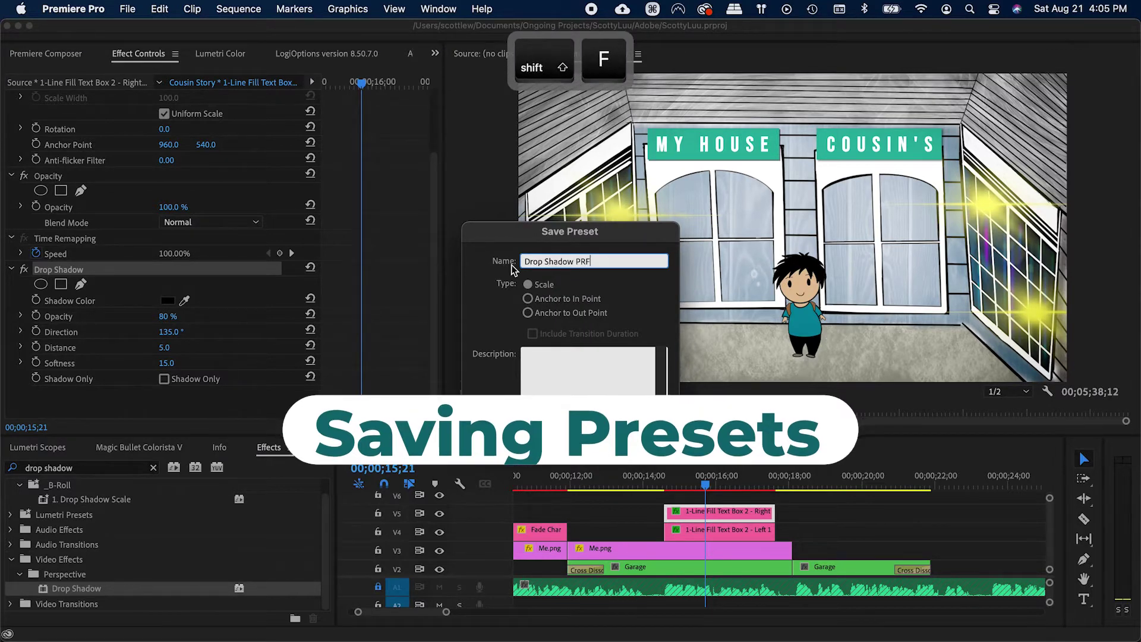
{"action": "key", "text": "Return"}
Step: Apply the Drop Shadow PRF preset to the My House title on V4 and save the project
{"action": "left_click_drag", "start_coordinate": [76, 499], "coordinate": [707, 524]}
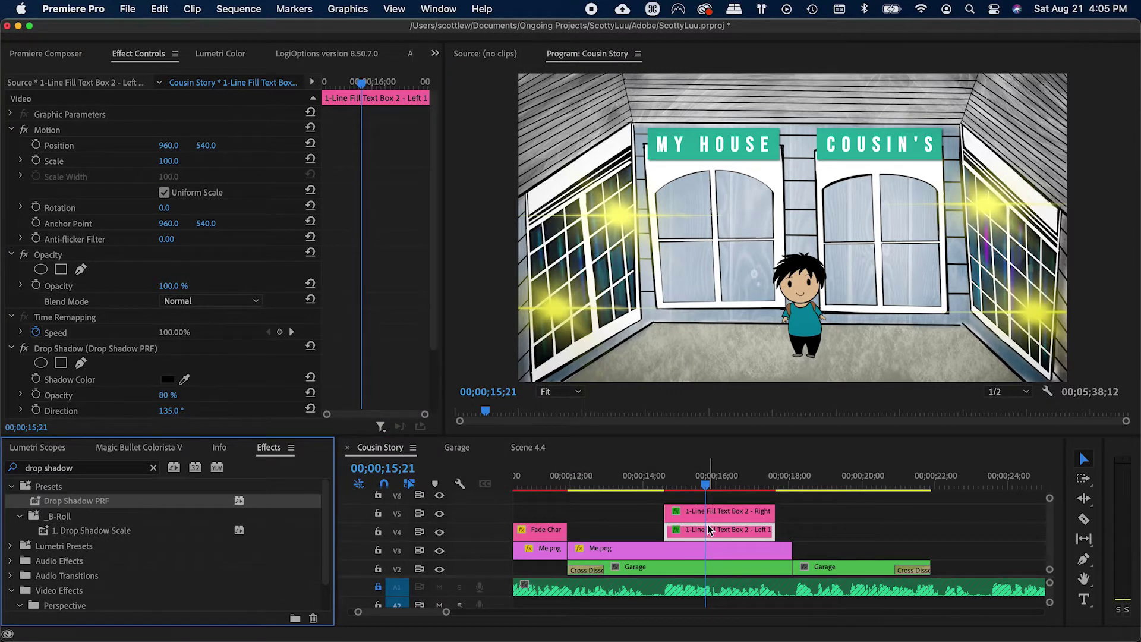
{"action": "left_click", "coordinate": [705, 547]}
{"action": "key", "text": "super+s"}
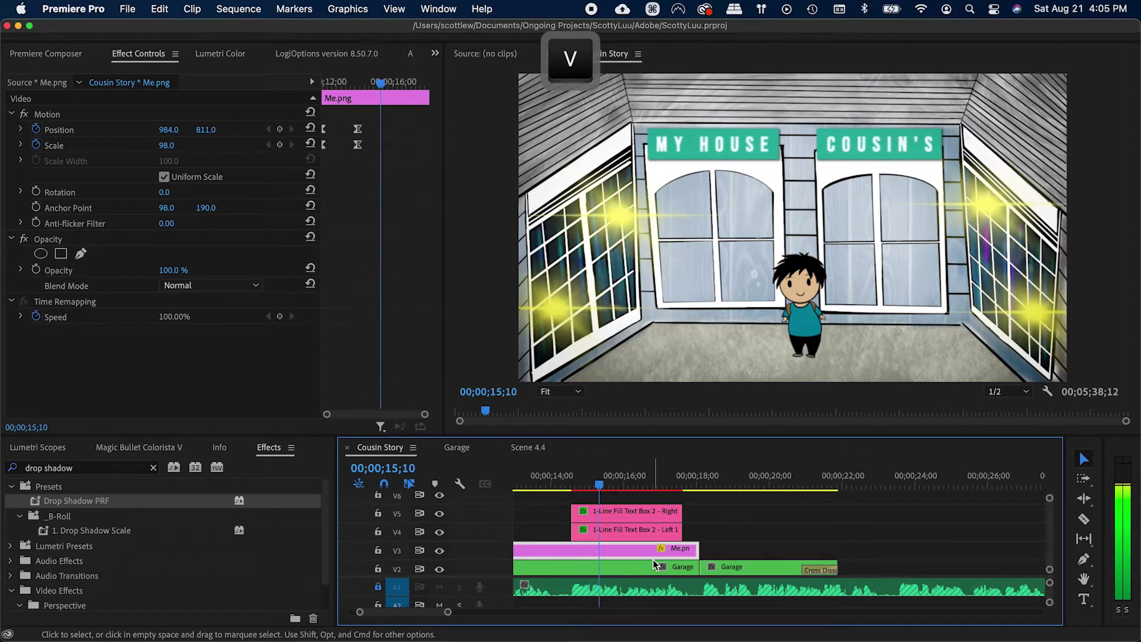
Step: Trim the start of the Cousin's title on V5 to about 00;00;16;00 to match the narration, and save the project
{"action": "key", "text": "space"}
{"action": "left_click", "coordinate": [618, 511]}
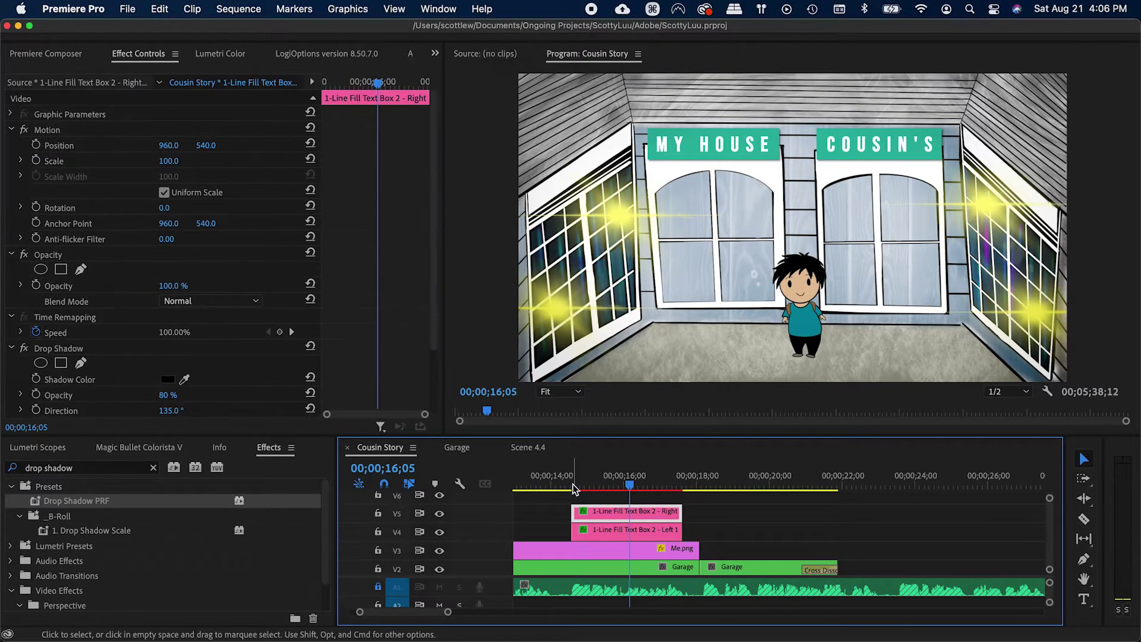
{"action": "left_click", "coordinate": [572, 484]}
{"action": "left_click_drag", "start_coordinate": [579, 487], "coordinate": [624, 512]}
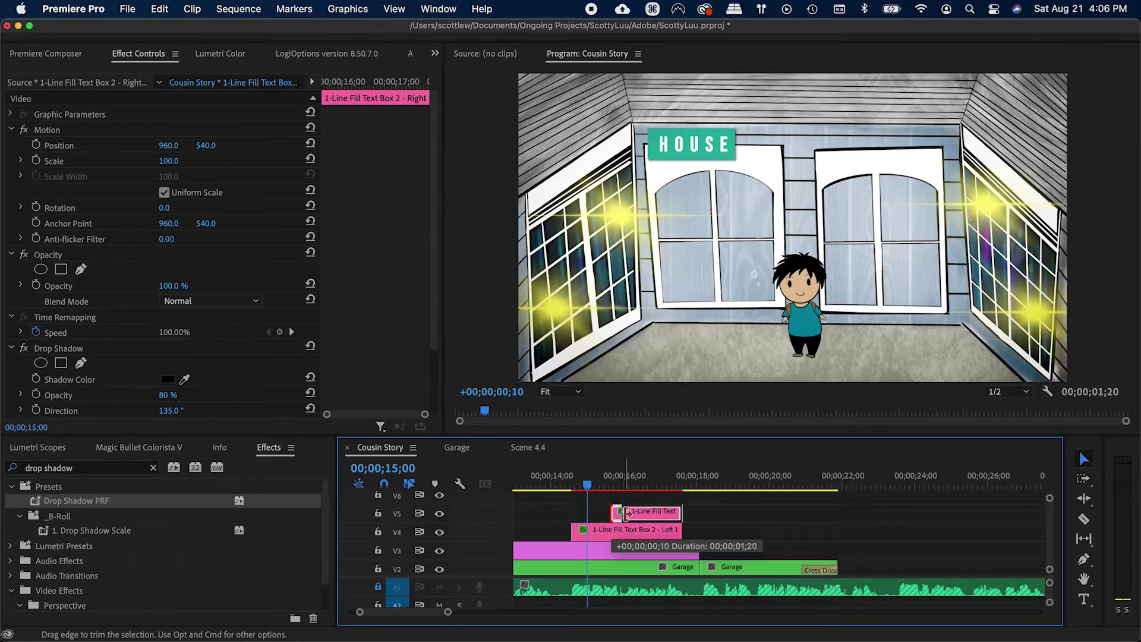
{"action": "left_click", "coordinate": [565, 480]}
{"action": "key", "text": "v"}
{"action": "key", "text": "super+s"}
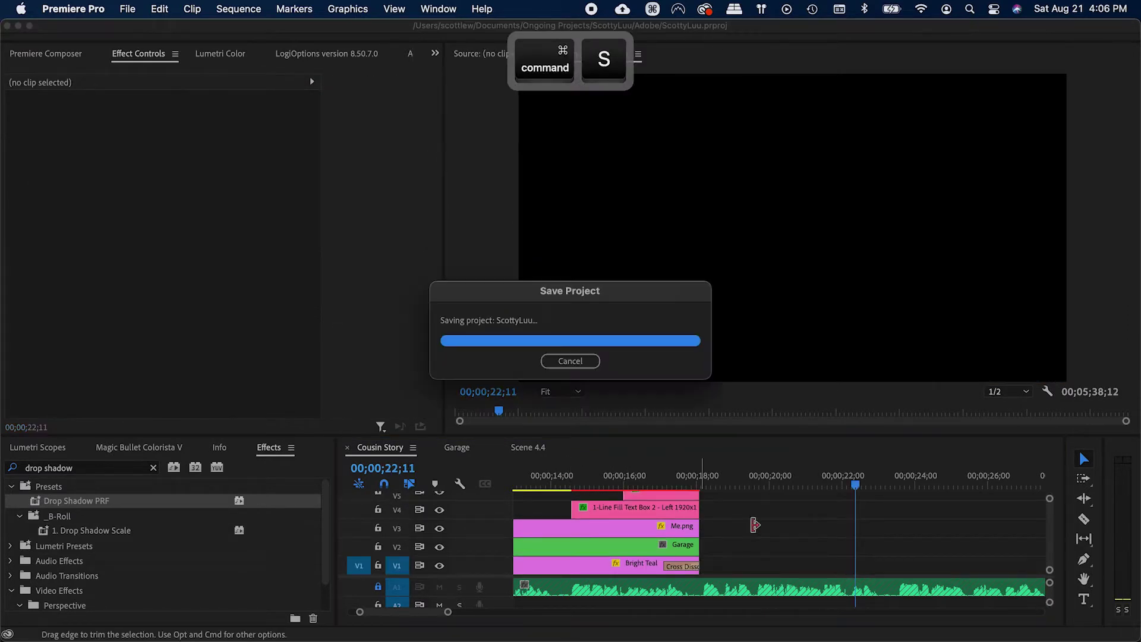
{"action": "key", "text": "shift+z"}
{"action": "key", "text": "super+s"}
Step: Create a new bin named Images inside the Cousin Story bin
{"action": "scroll", "coordinate": [39, 230], "scroll_direction": "up", "scroll_amount": 1}
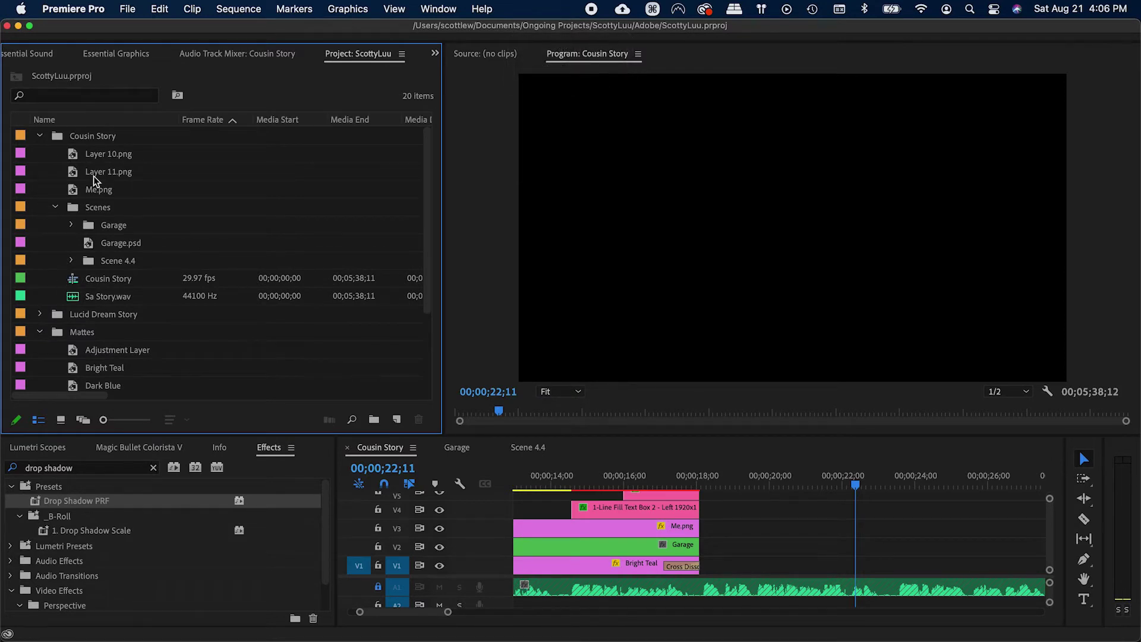
{"action": "left_click", "coordinate": [71, 138]}
{"action": "key", "text": "super+b"}
{"action": "type", "text": "Images"}
{"action": "key", "text": "Return"}
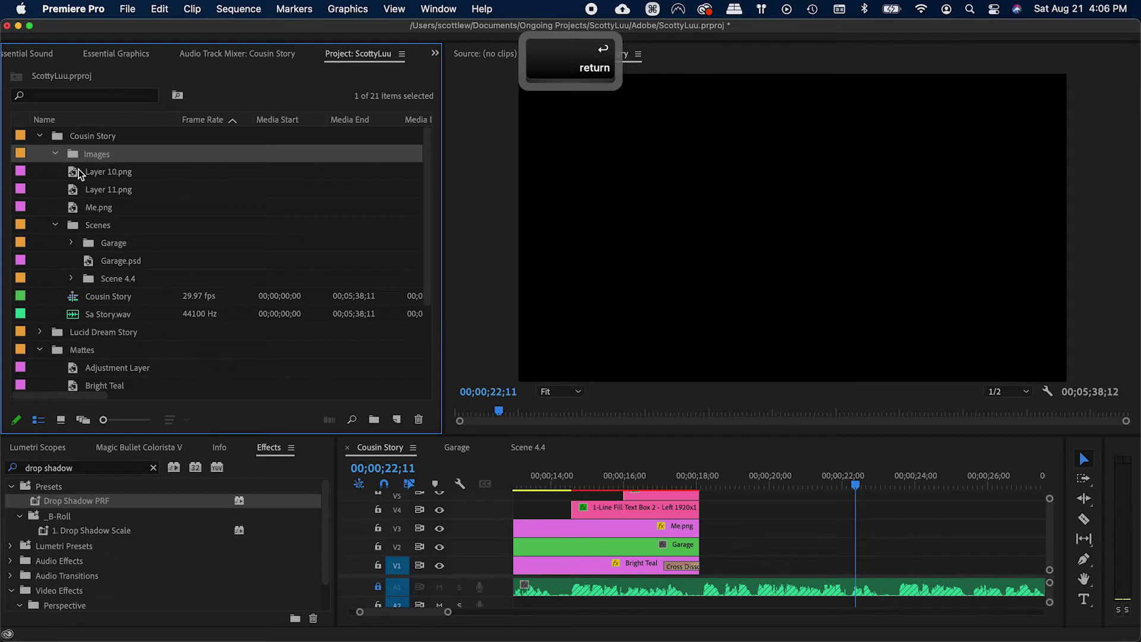
Step: Move Layer 10.png, Layer 11.png and Me.png into the Images bin and Scene 4.7.psd into the Scenes bin, saving the project
{"action": "left_click", "coordinate": [77, 172]}
{"action": "left_click", "coordinate": [79, 210], "text": "shift"}
{"action": "left_click_drag", "start_coordinate": [79, 209], "coordinate": [62, 159]}
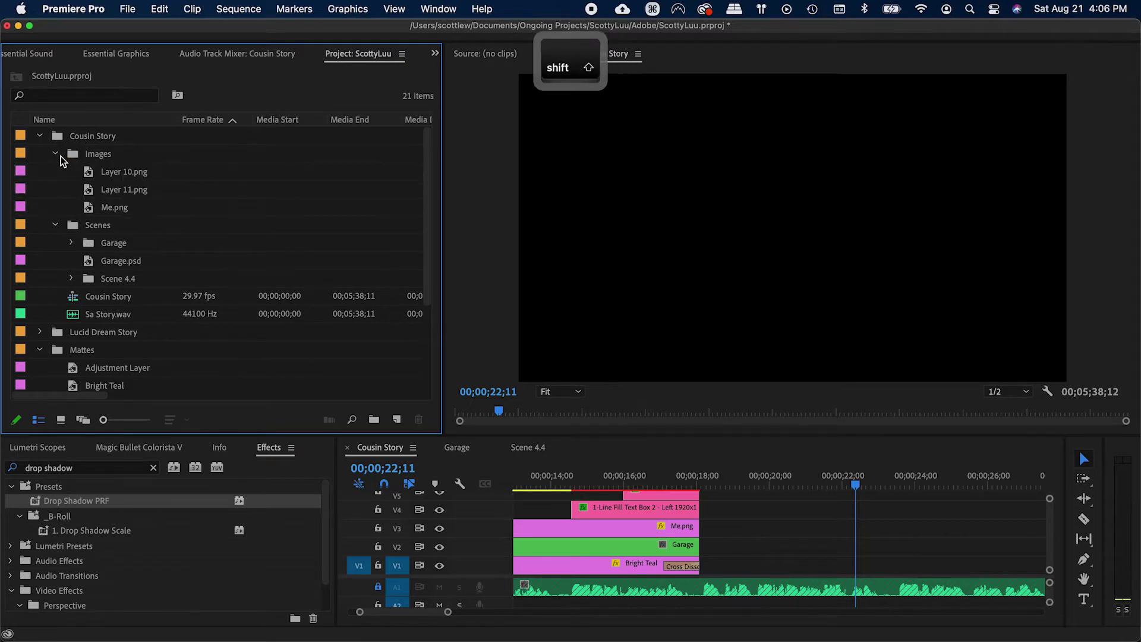
{"action": "left_click", "coordinate": [55, 153]}
{"action": "key", "text": "super+s"}
{"action": "left_click", "coordinate": [40, 296]}
{"action": "left_click_drag", "start_coordinate": [94, 367], "coordinate": [70, 175]}
Step: Switch to Finder and preview Garage.psd and Scene 2.psd in the Final Drawings folder
{"action": "key", "text": "super+Tab"}
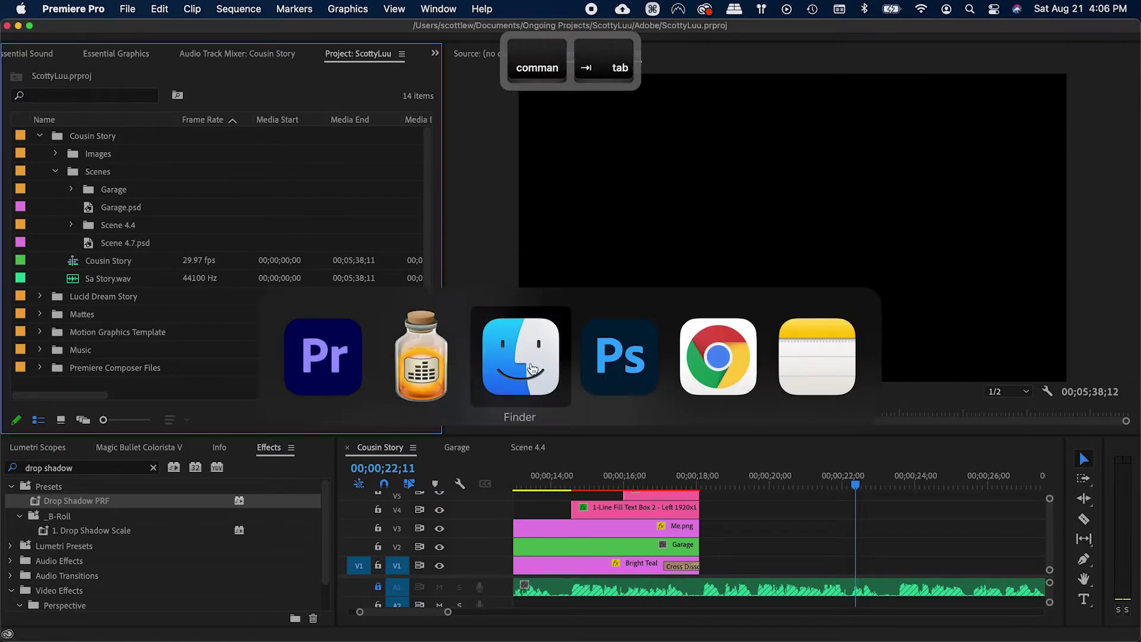
{"action": "left_click", "coordinate": [485, 374]}
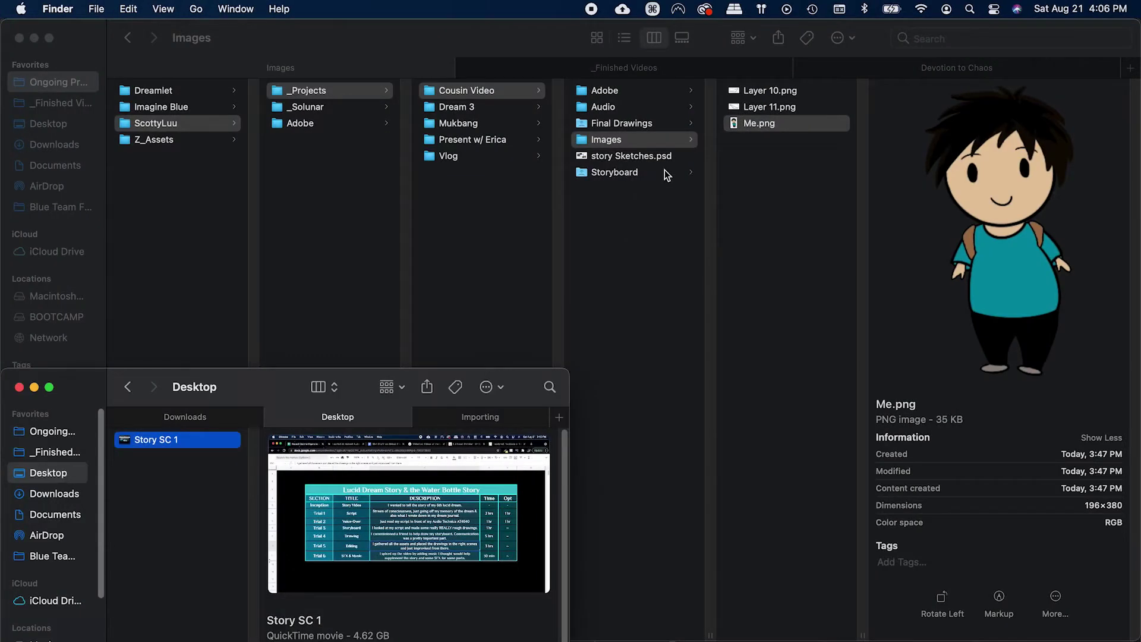
{"action": "left_click", "coordinate": [664, 196]}
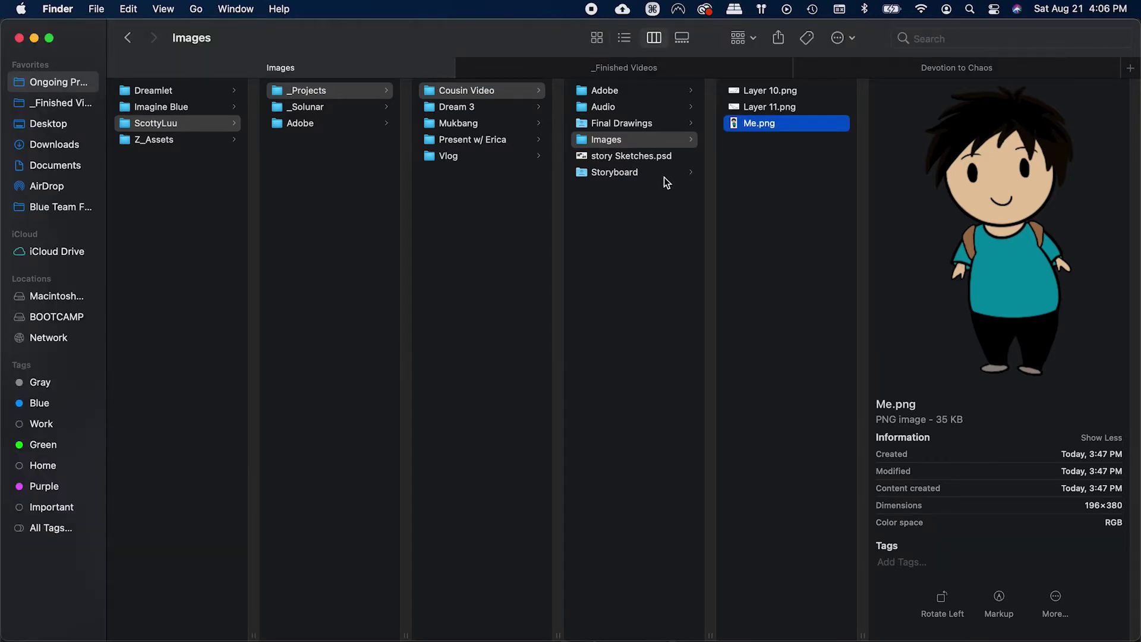
{"action": "left_click", "coordinate": [668, 123]}
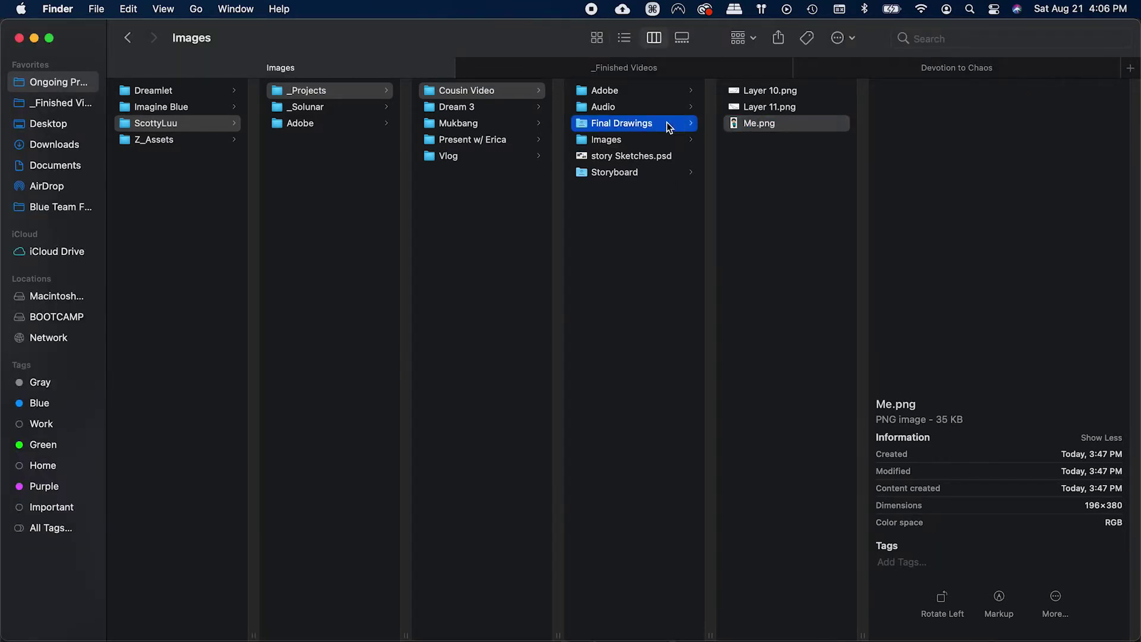
{"action": "left_click", "coordinate": [758, 108]}
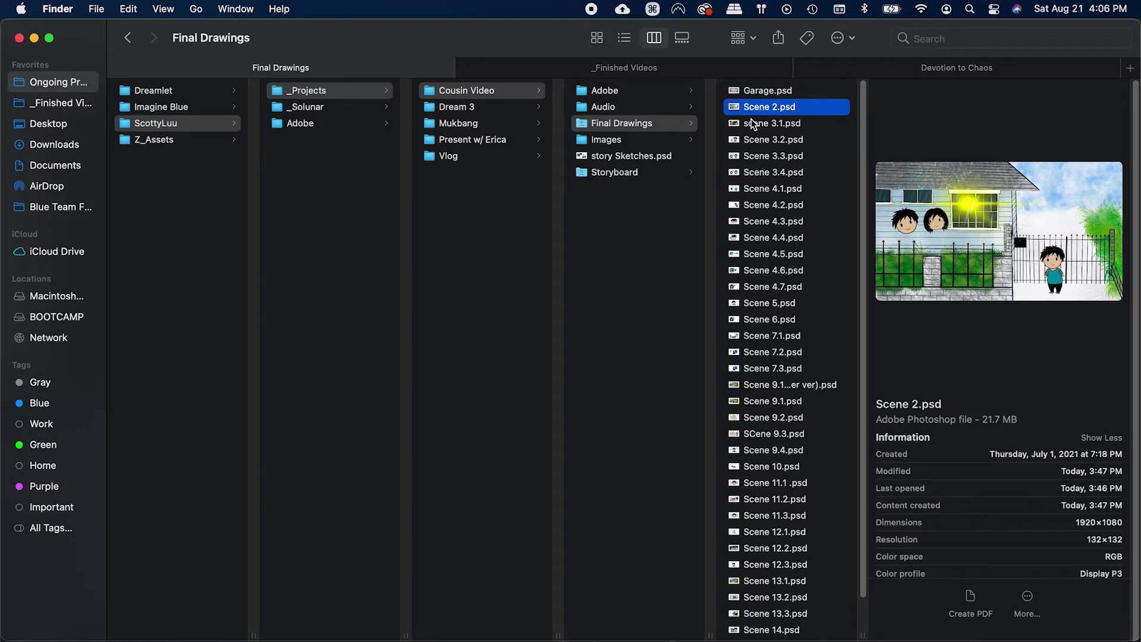
{"action": "left_click", "coordinate": [753, 93]}
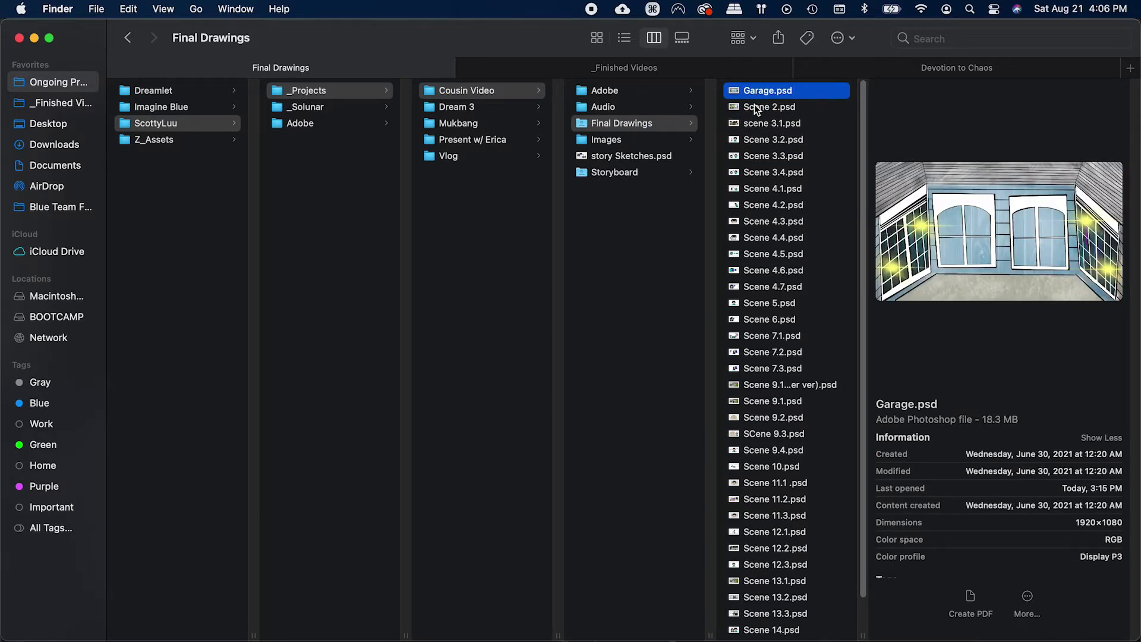
{"action": "left_click", "coordinate": [761, 110]}
{"action": "scroll", "coordinate": [773, 436], "scroll_direction": "down", "scroll_amount": 1}
{"action": "scroll", "coordinate": [762, 517], "scroll_direction": "up", "scroll_amount": 1}
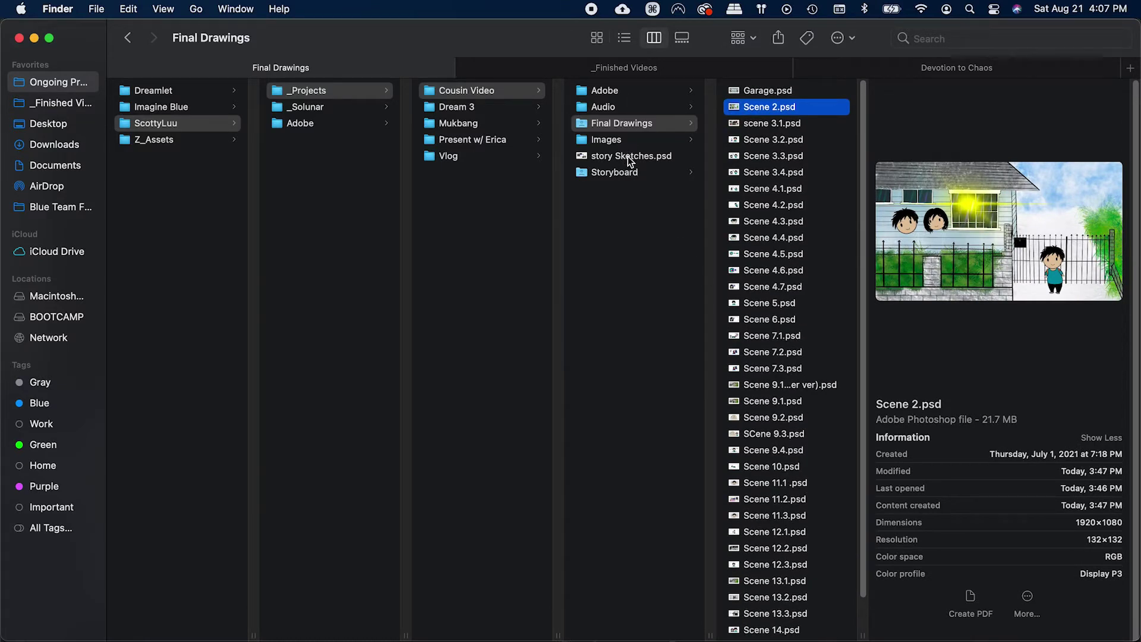
Step: Look through the sketches from Scene 2.jpg to Scene 3.4.jpg in the Storyboard folder
{"action": "left_click", "coordinate": [625, 173]}
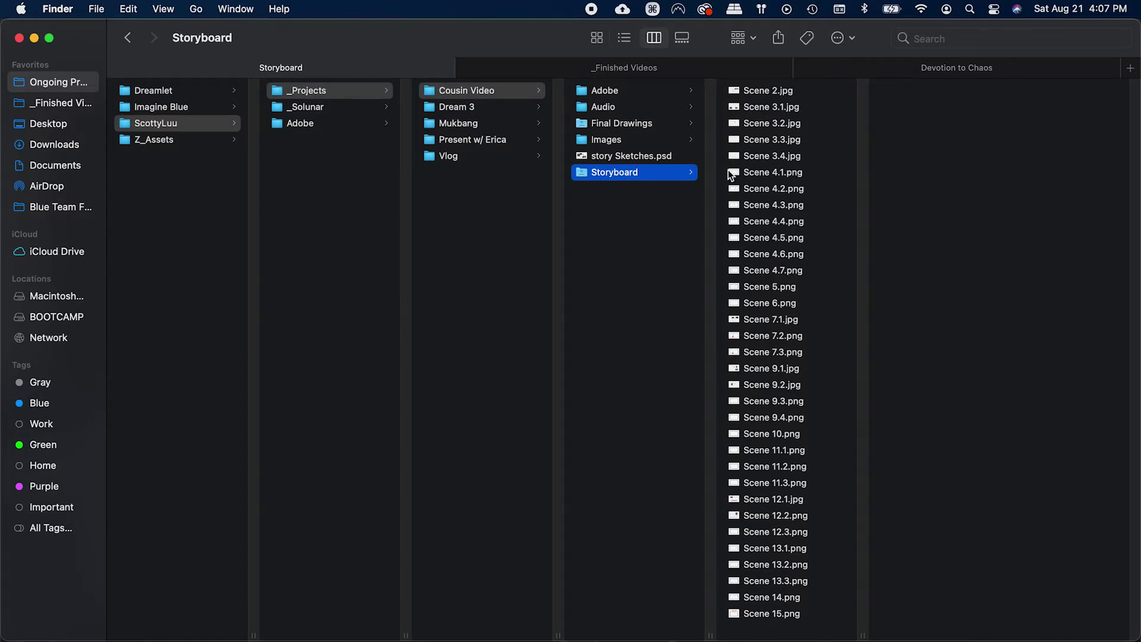
{"action": "left_click", "coordinate": [765, 94]}
{"action": "left_click", "coordinate": [766, 110]}
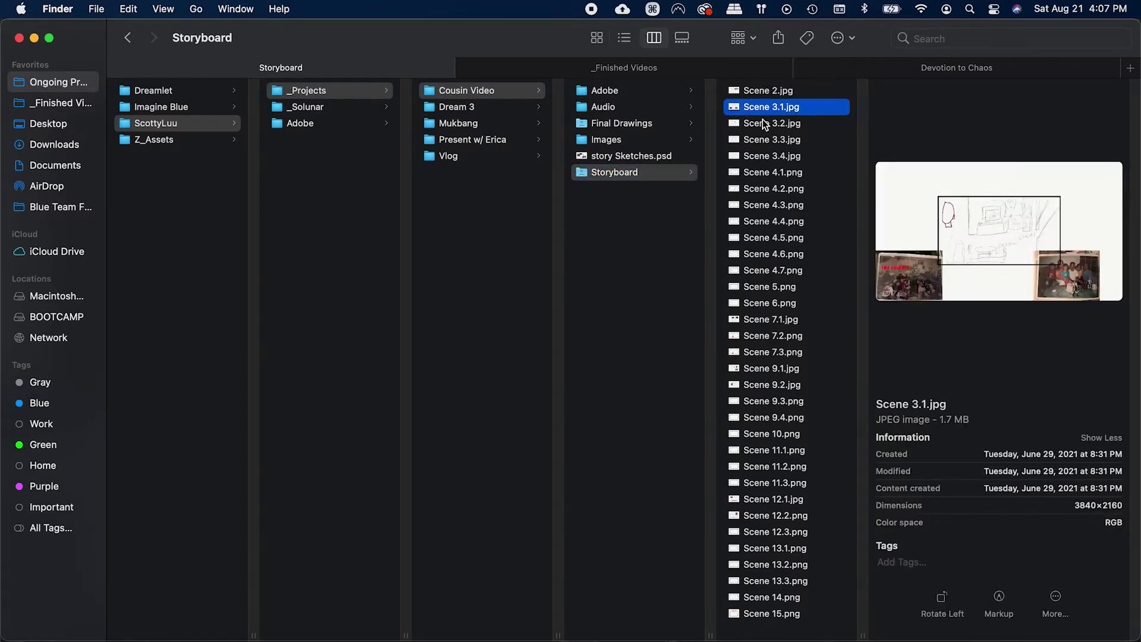
{"action": "left_click", "coordinate": [762, 121]}
{"action": "left_click", "coordinate": [762, 144]}
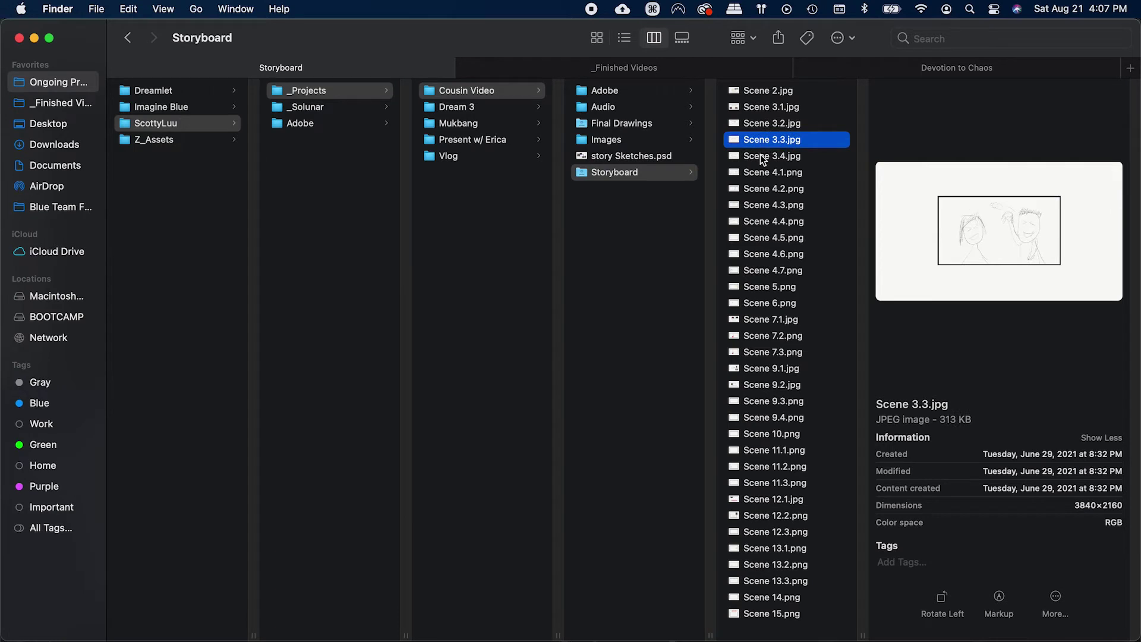
{"action": "left_click", "coordinate": [762, 155]}
{"action": "left_click", "coordinate": [763, 144]}
{"action": "left_click", "coordinate": [766, 156]}
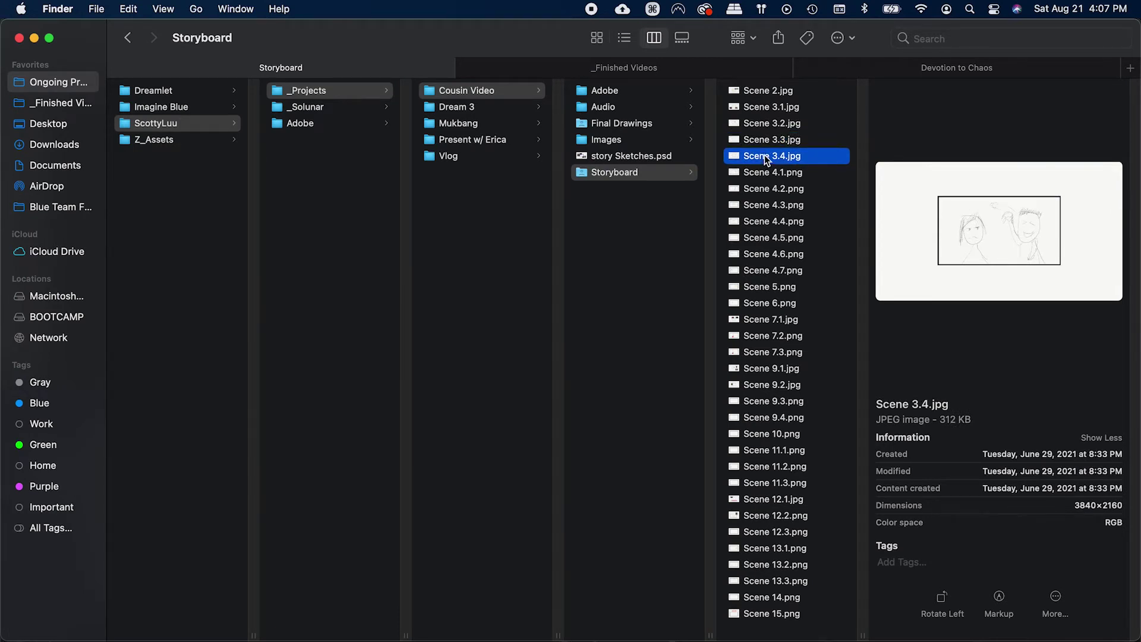
{"action": "left_click", "coordinate": [771, 95]}
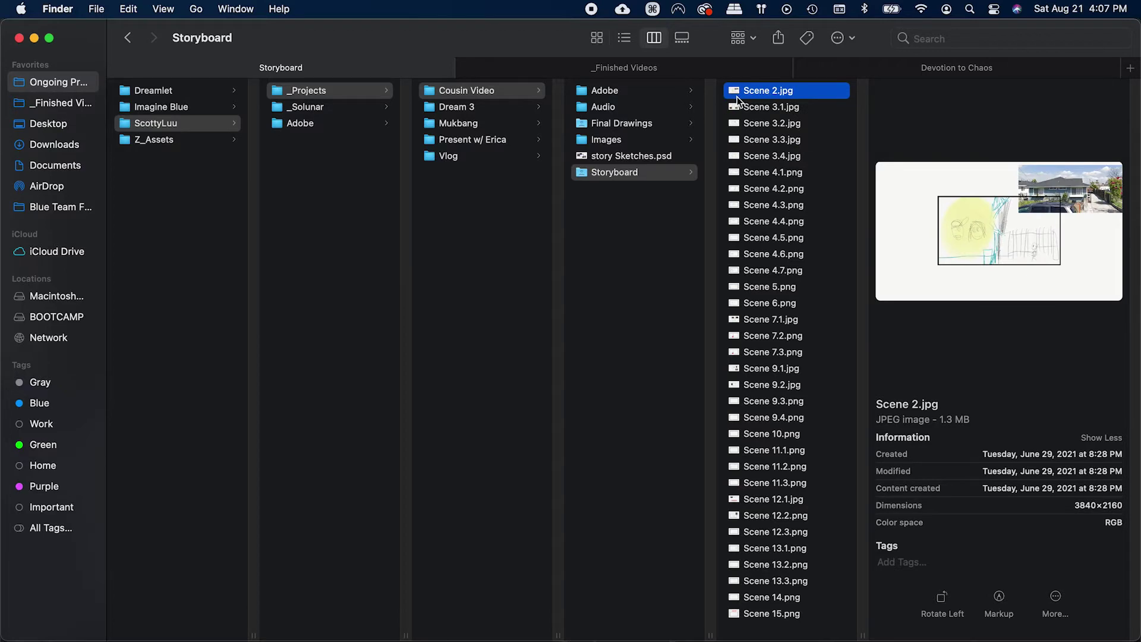
Step: Import Scene 2.psd from Final Drawings into Premiere Pro's Scenes bin as a Sequence
{"action": "left_click", "coordinate": [767, 108]}
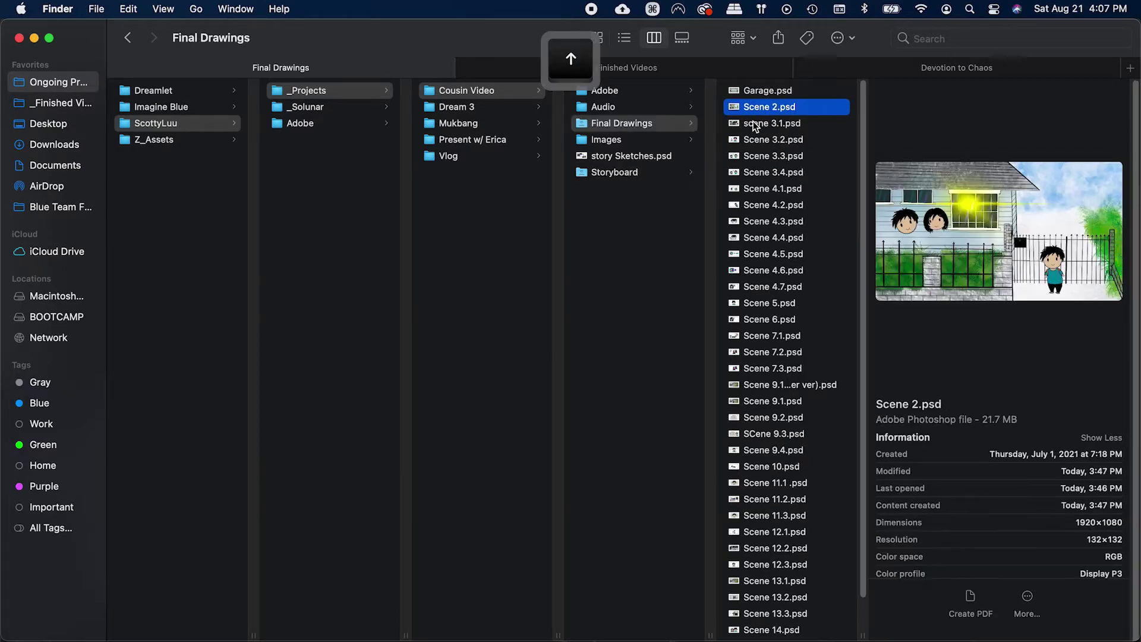
{"action": "left_click_drag", "start_coordinate": [747, 109], "coordinate": [78, 171]}
{"action": "key", "text": "super+Tab"}
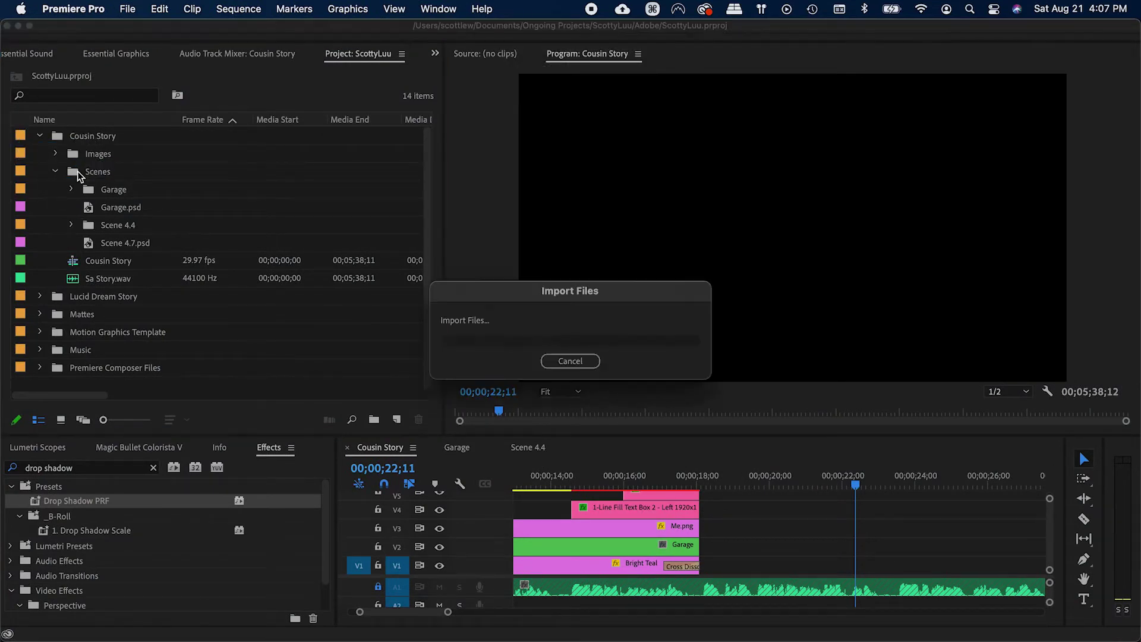
{"action": "left_click", "coordinate": [553, 261]}
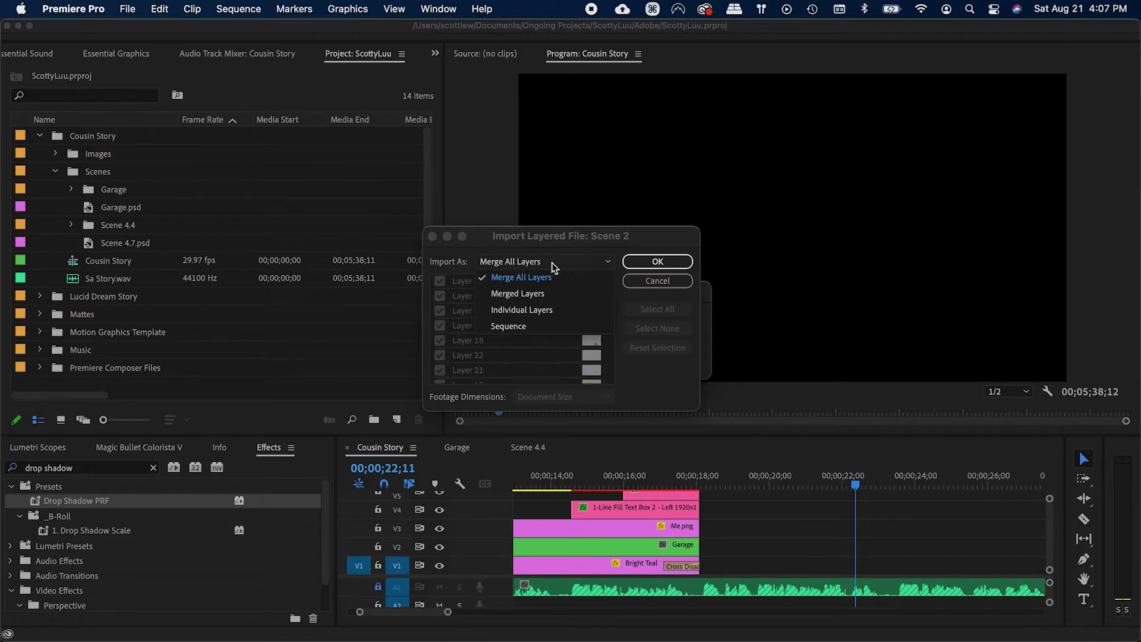
{"action": "left_click", "coordinate": [556, 325]}
{"action": "left_click", "coordinate": [631, 262]}
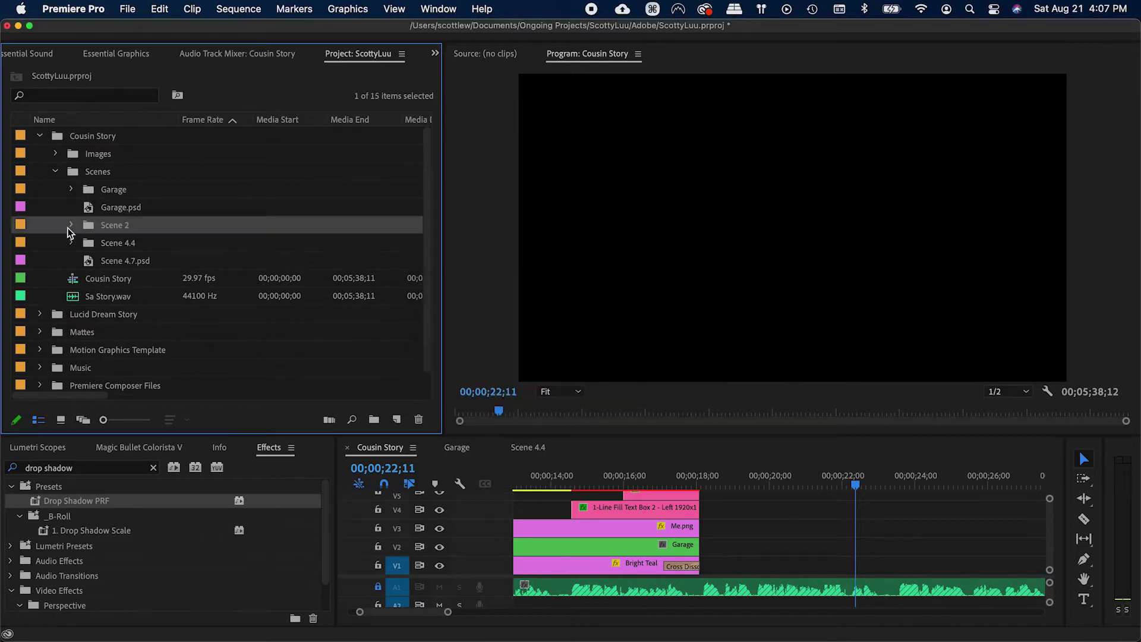
Step: Place the Scene 2 sequence on V1 directly after the garage scene, preview the cut and save the project
{"action": "left_click_drag", "start_coordinate": [116, 205], "coordinate": [707, 544]}
{"action": "key", "text": "minus"}
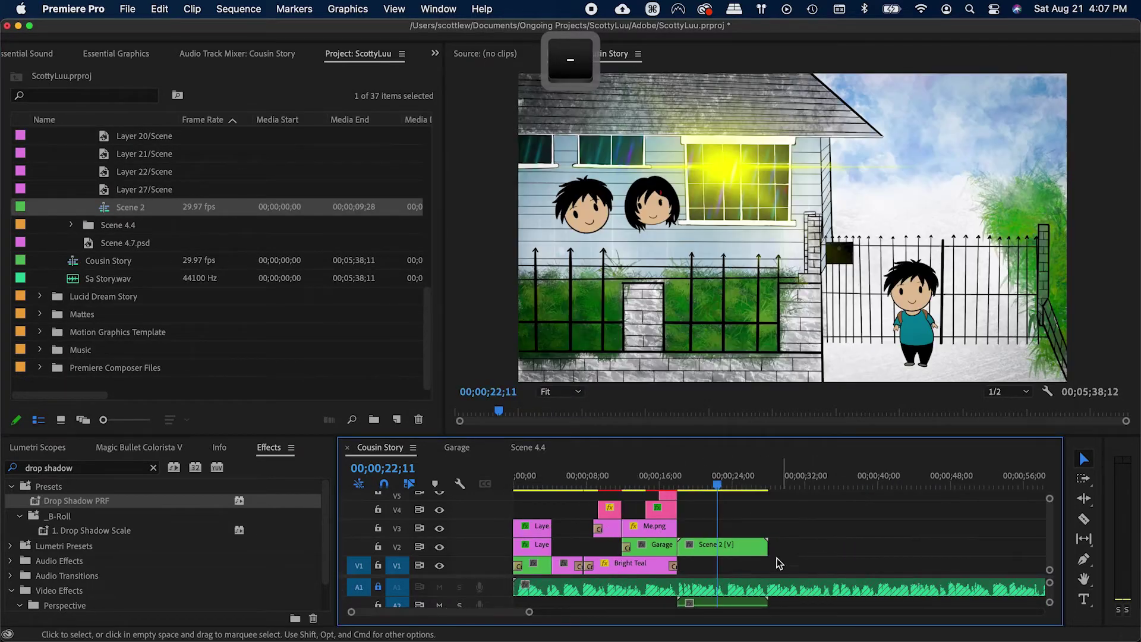
{"action": "scroll", "coordinate": [744, 592], "scroll_direction": "up", "scroll_amount": 5}
{"action": "left_click_drag", "start_coordinate": [728, 549], "coordinate": [732, 566]}
{"action": "key", "text": "equal"}
{"action": "key", "text": "equal"}
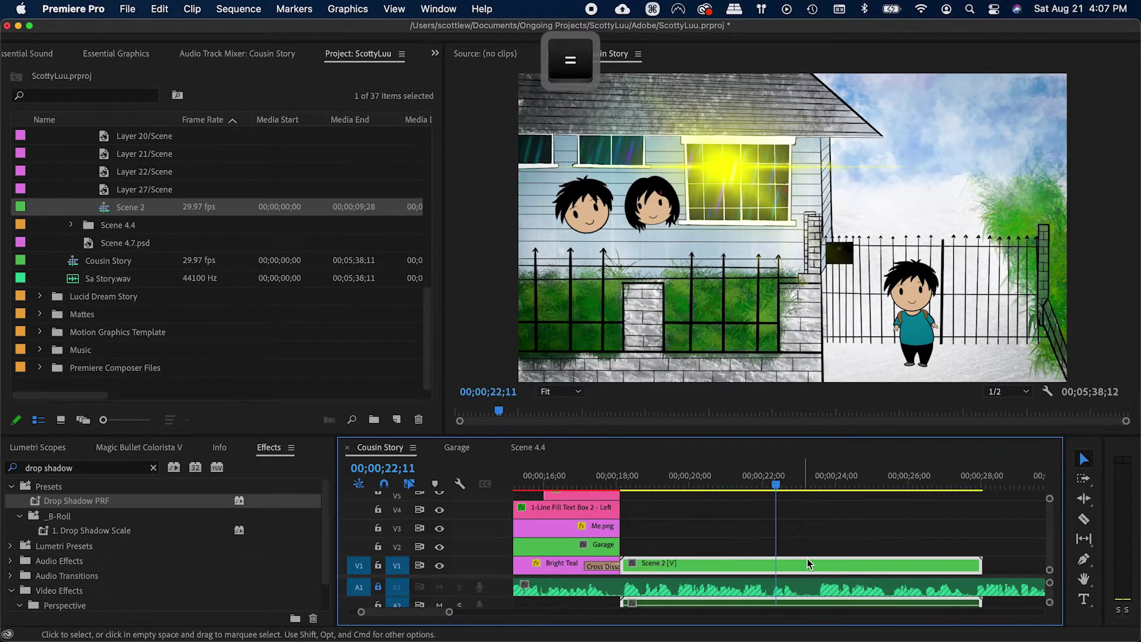
{"action": "key", "text": "super+s"}
{"action": "left_click", "coordinate": [603, 476]}
{"action": "key", "text": "space"}
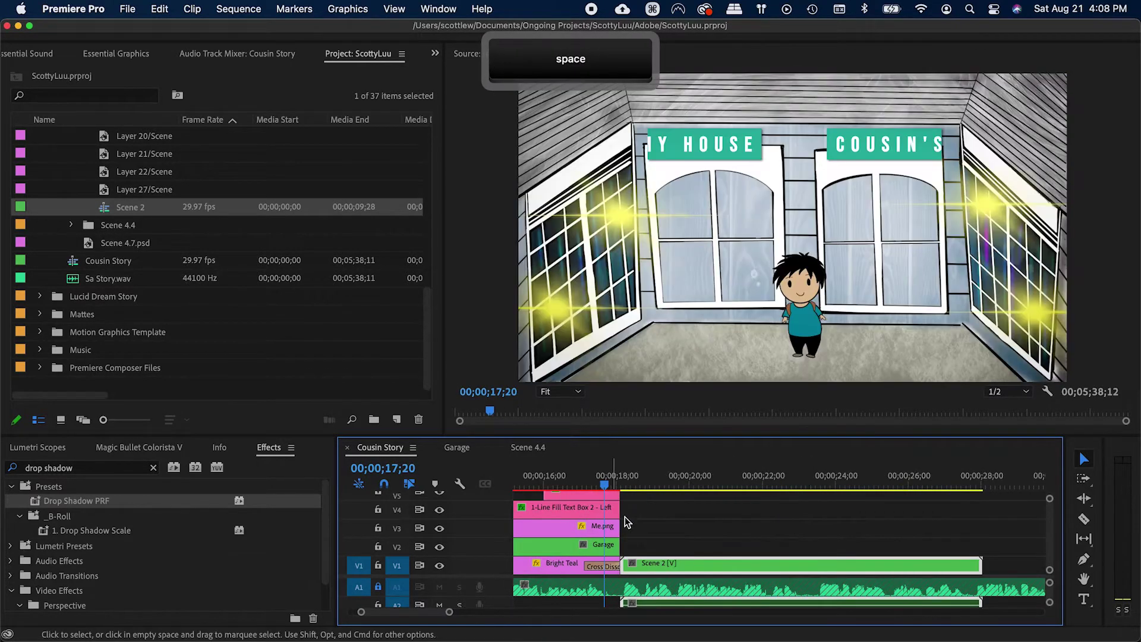
{"action": "key", "text": "super+s"}
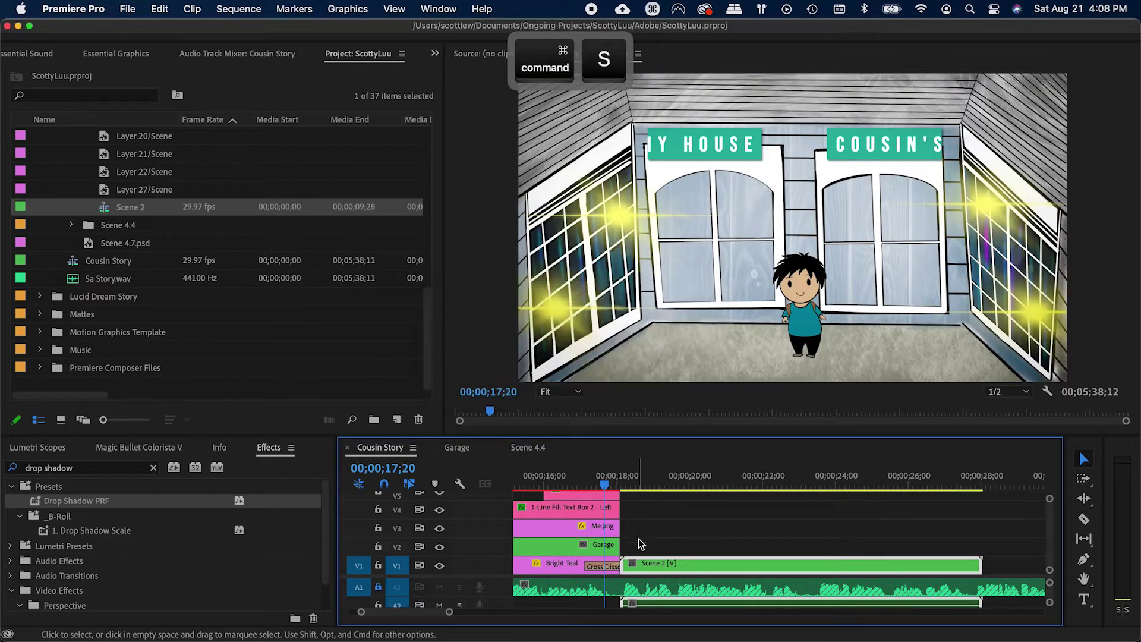
Step: Move the Scene 2 clip up to V2, apply Cross Dissolves to it with the adjoining Garage clip, and preview the transition
{"action": "left_click_drag", "start_coordinate": [643, 561], "coordinate": [648, 545]}
{"action": "left_click", "coordinate": [601, 546], "text": "shift"}
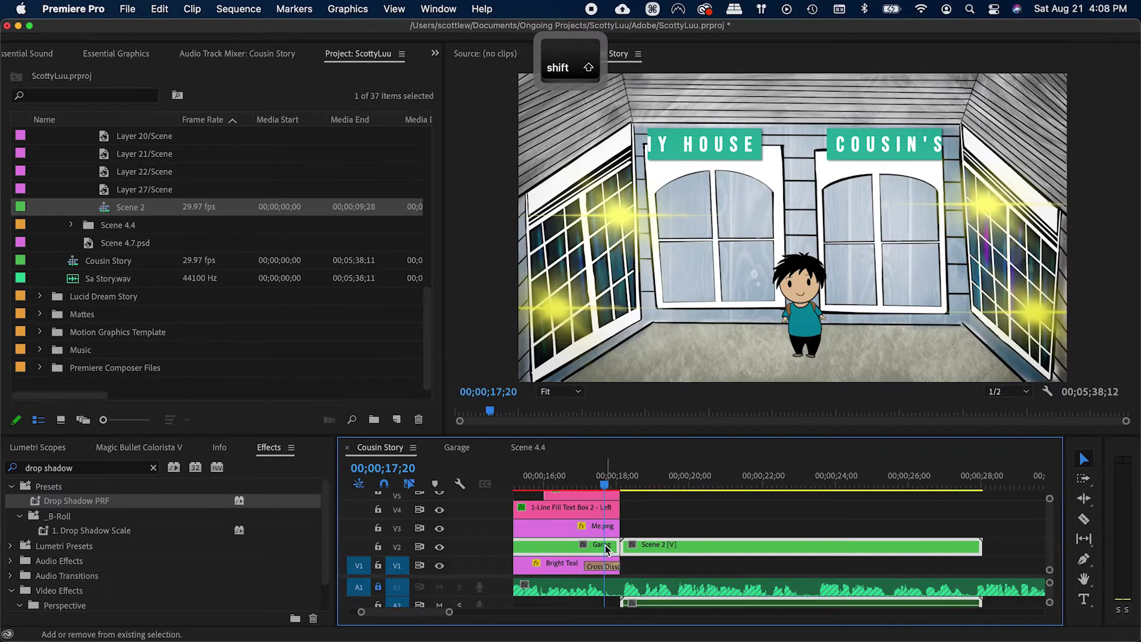
{"action": "key", "text": "super+d"}
{"action": "left_click", "coordinate": [617, 589]}
{"action": "key", "text": "space"}
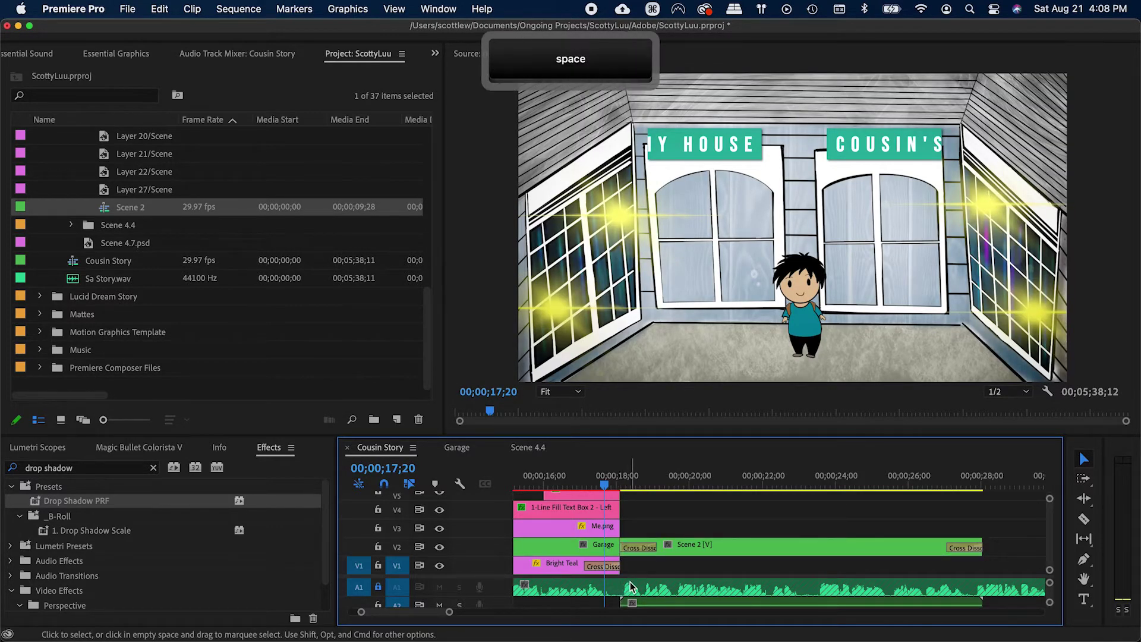
{"action": "left_click", "coordinate": [583, 484]}
{"action": "key", "text": "v"}
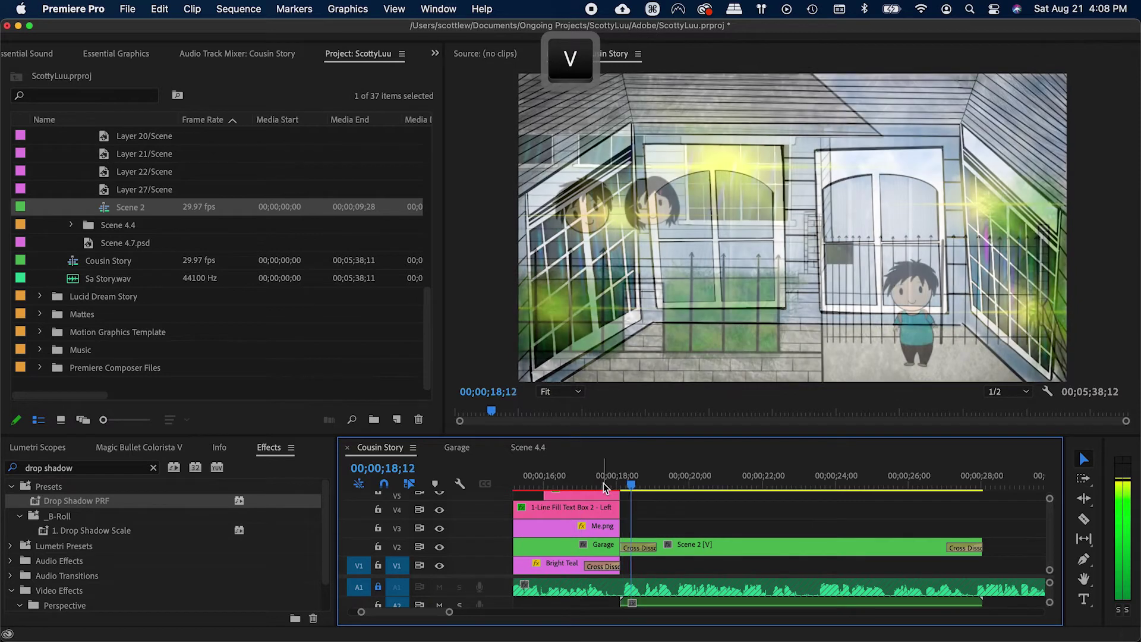
{"action": "key", "text": "space"}
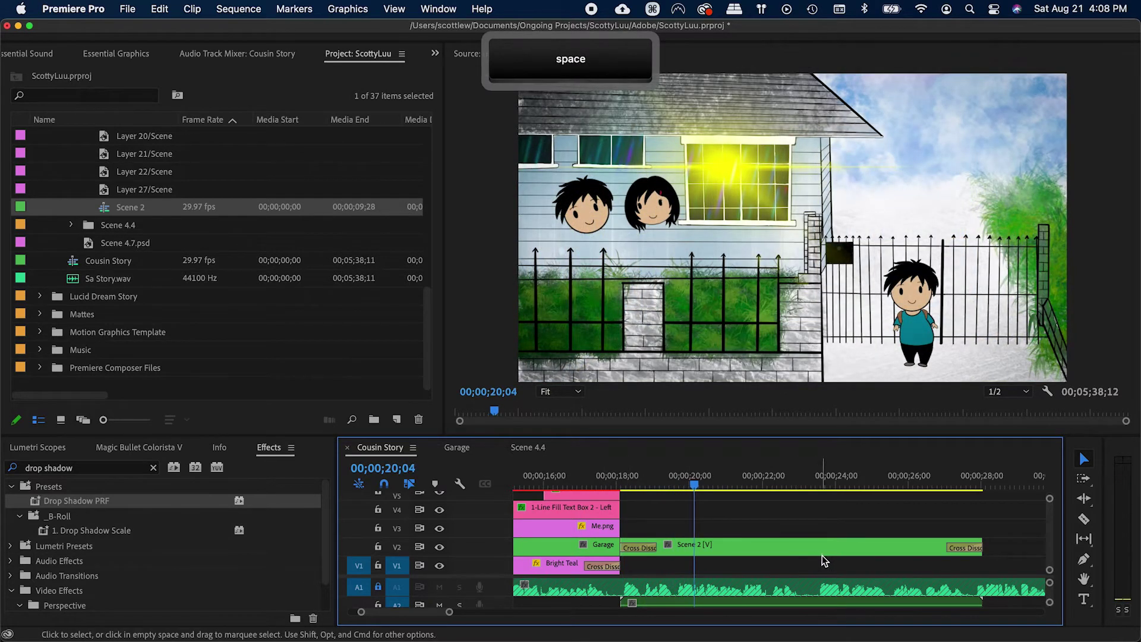
Step: Play the narration over Scene 2, and read the Scene 2 dialogue and storyboard notes in the script spreadsheet in Chrome
{"action": "key", "text": "space"}
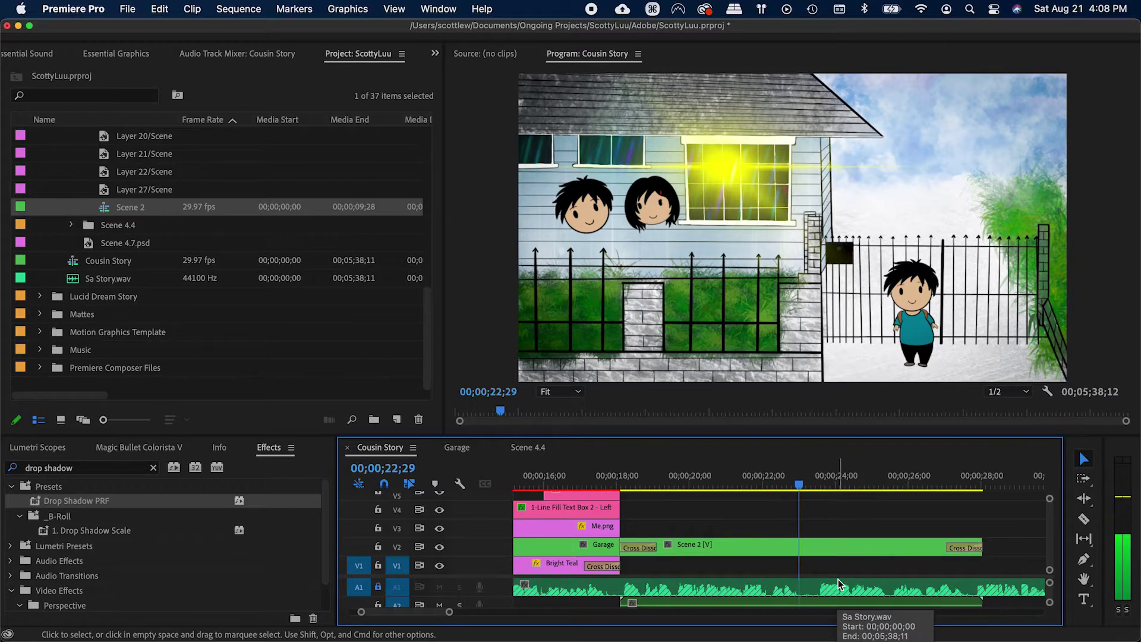
{"action": "key", "text": "super+Tab"}
{"action": "left_click", "coordinate": [714, 365]}
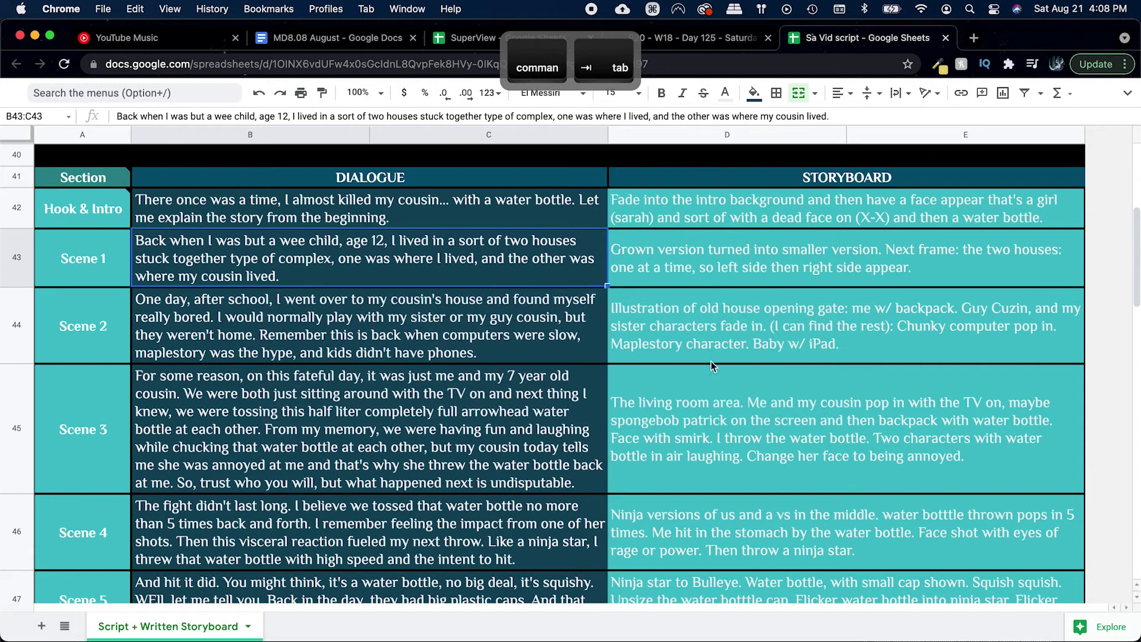
{"action": "left_click", "coordinate": [671, 332]}
{"action": "left_click", "coordinate": [344, 337]}
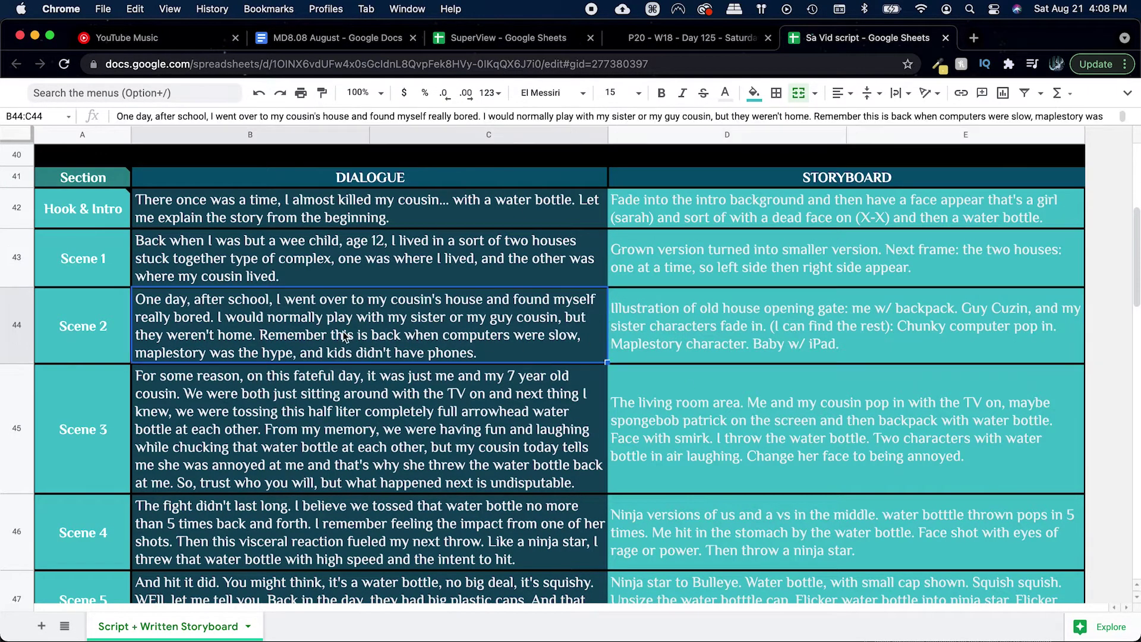
{"action": "double_click", "coordinate": [343, 336]}
{"action": "left_click", "coordinate": [805, 266]}
{"action": "double_click", "coordinate": [707, 312]}
{"action": "left_click_drag", "start_coordinate": [754, 297], "coordinate": [744, 337]}
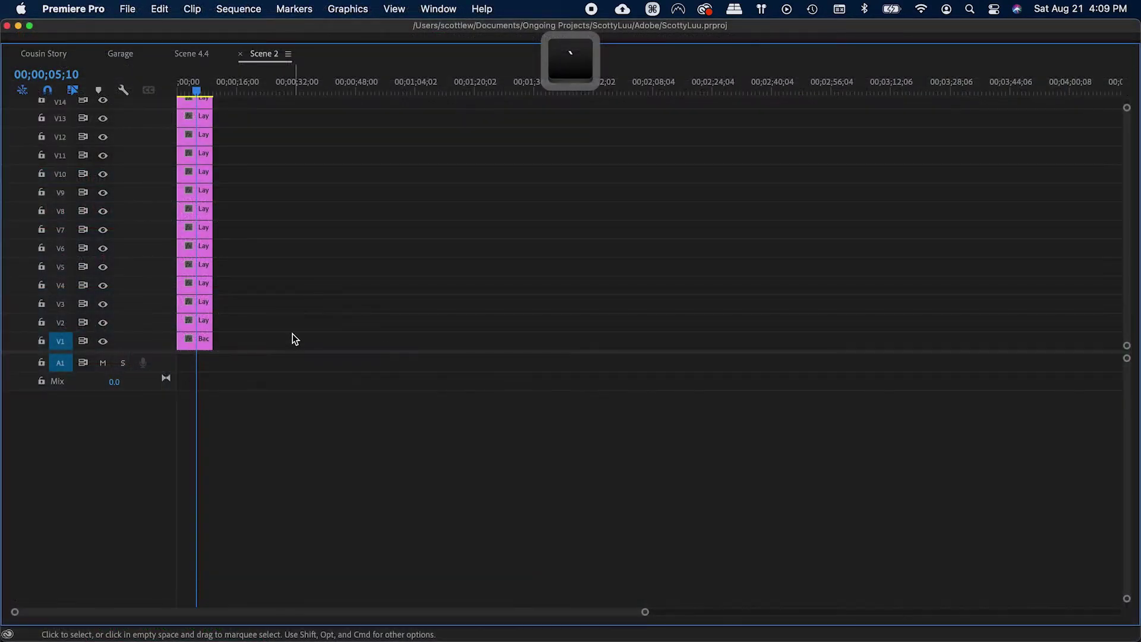
Step: Extend all layers of the Scene 2 sequence to about 00;01;30;17 and return to the Cousin Story sequence
{"action": "scroll", "coordinate": [280, 333], "scroll_direction": "up", "scroll_amount": 5}
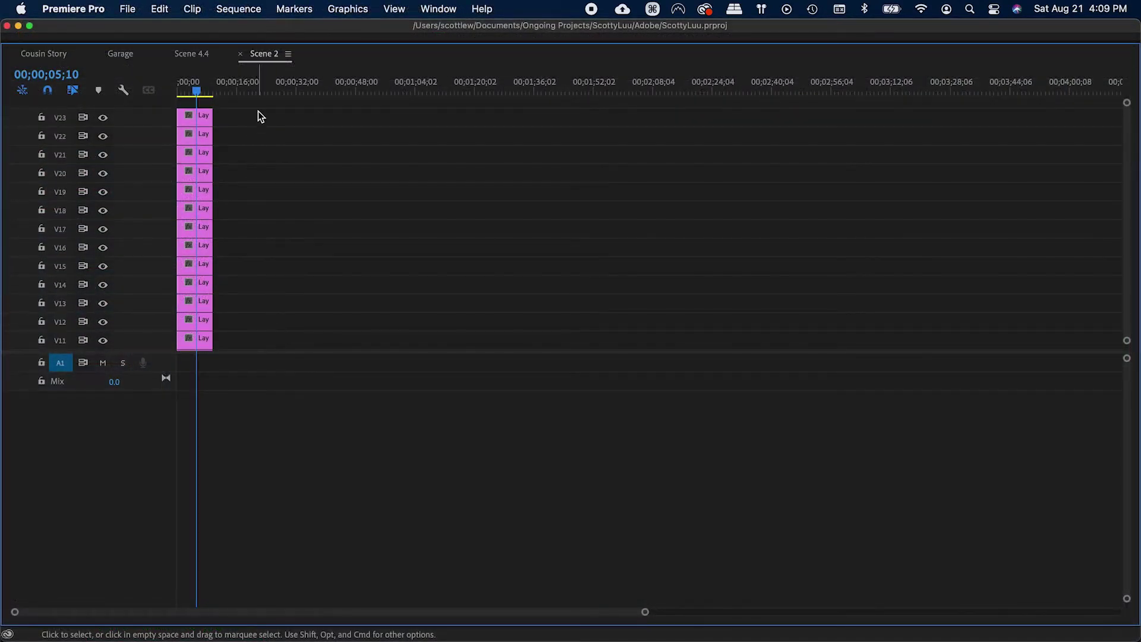
{"action": "scroll", "coordinate": [338, 349], "scroll_direction": "down", "scroll_amount": 5}
{"action": "left_click_drag", "start_coordinate": [213, 331], "coordinate": [519, 322]}
{"action": "key", "text": "grave"}
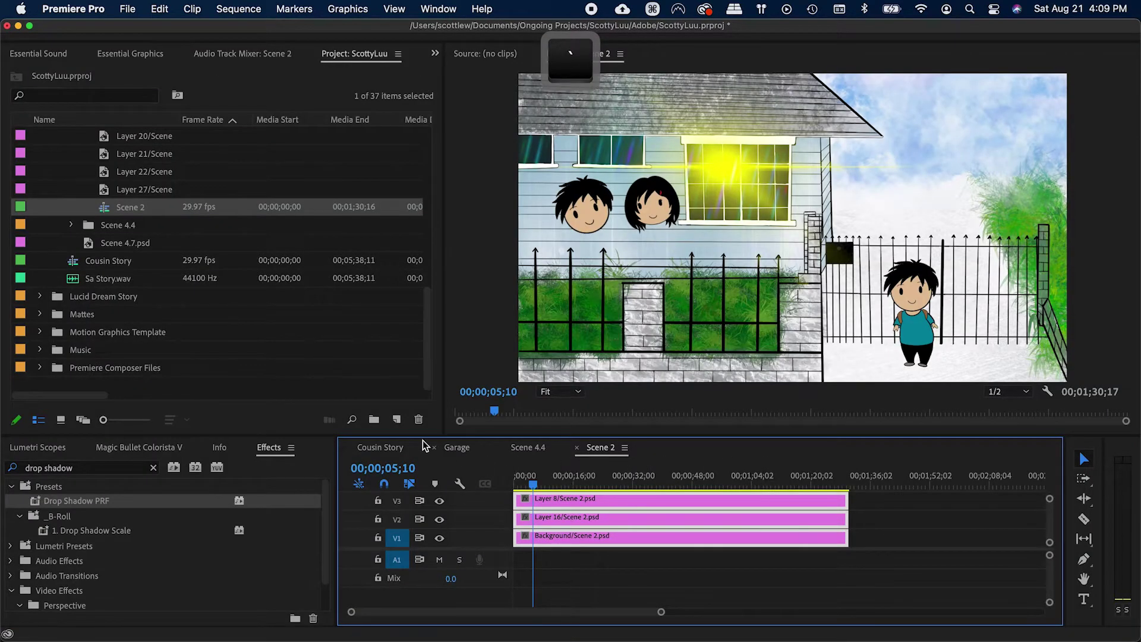
{"action": "left_click", "coordinate": [380, 448]}
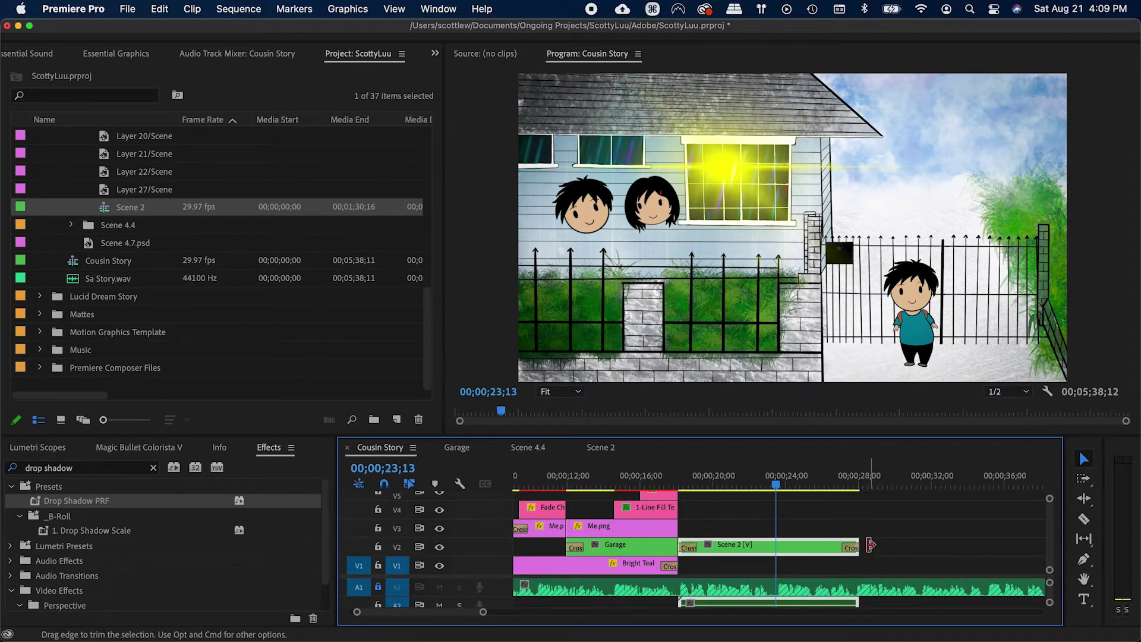
Step: Lengthen the Scene 2 clip on V2 in Cousin Story to about 00;00;36;00, play the narration over it and save the project
{"action": "key", "text": "minus"}
{"action": "key", "text": "space"}
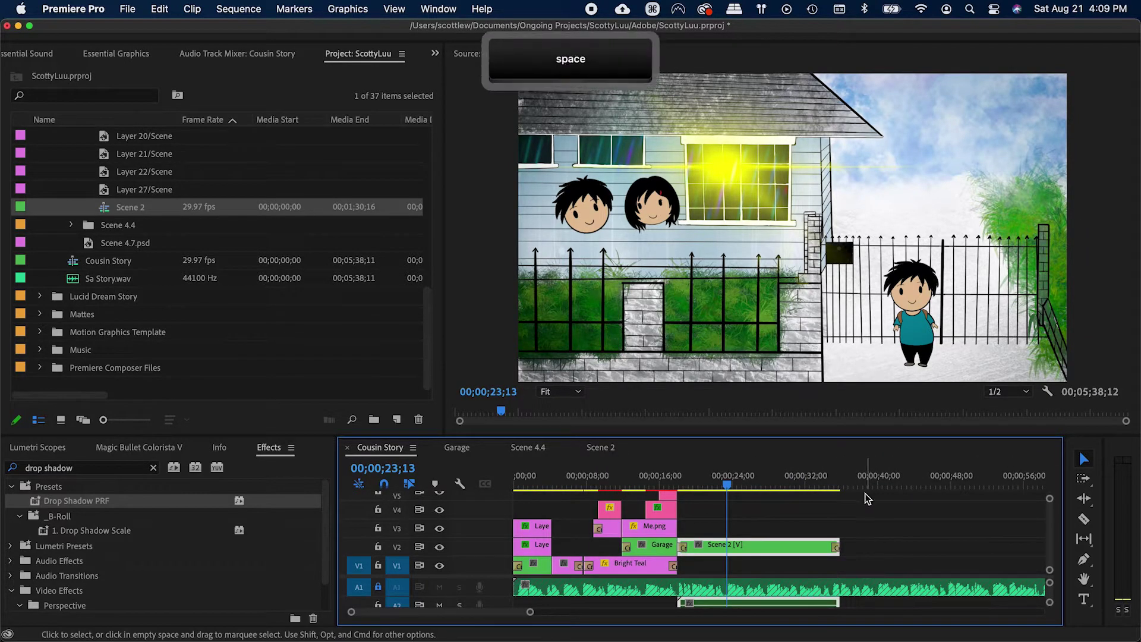
{"action": "key", "text": "l"}
{"action": "key", "text": "v"}
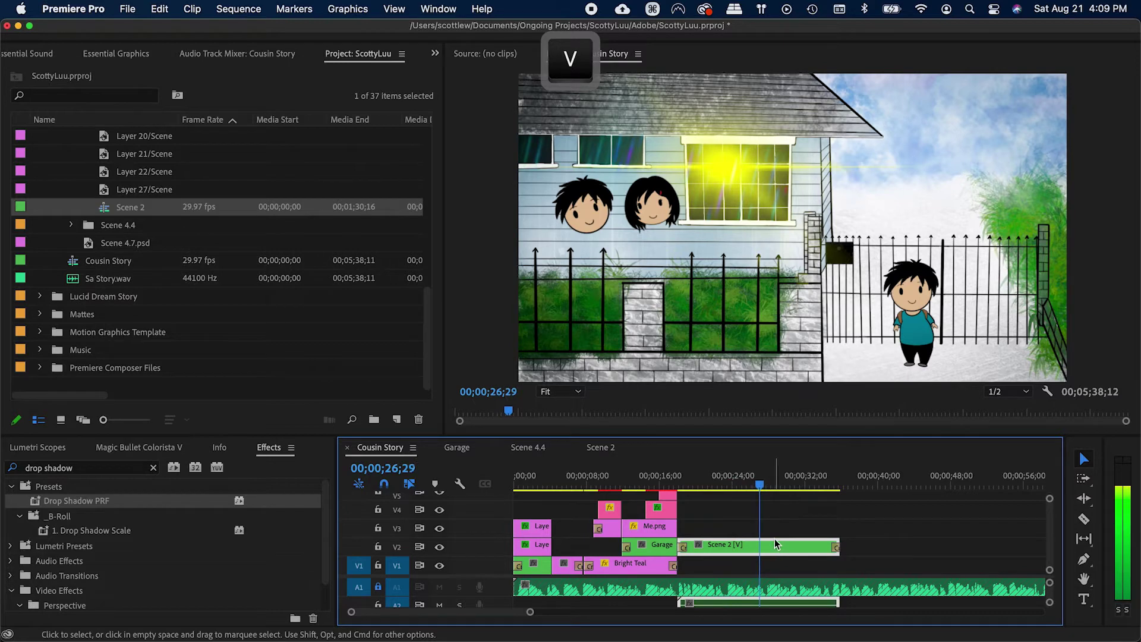
{"action": "key", "text": "space"}
{"action": "key", "text": "super+s"}
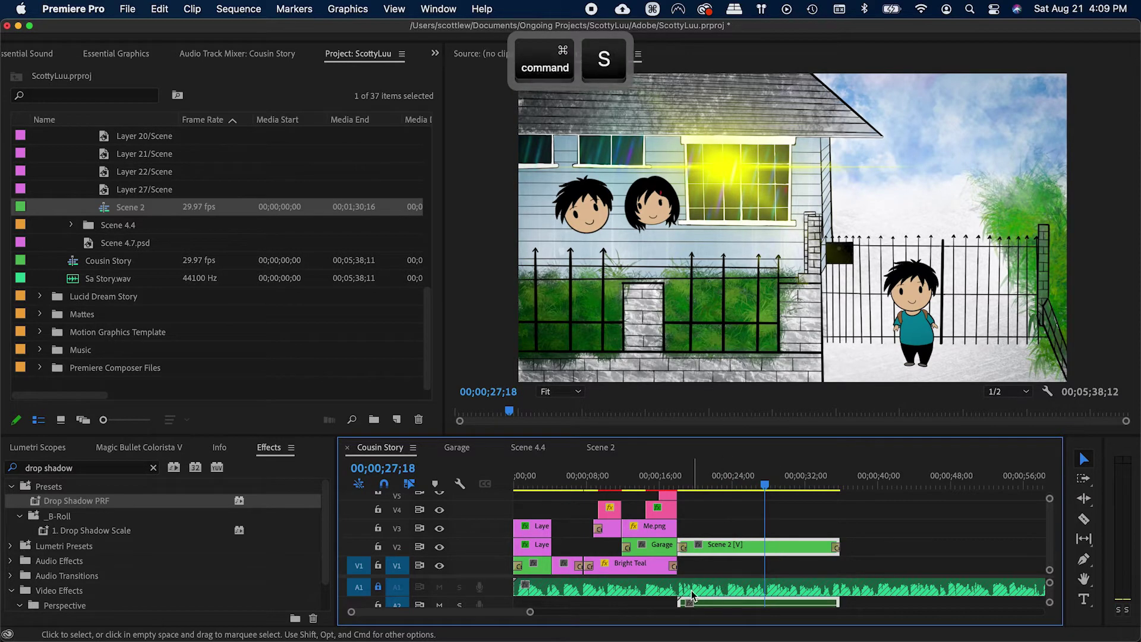
Step: Play the narration further and extend the end of the Scene 2 clip by 00;00;03;20 to a duration of 00;00;21;16
{"action": "key", "text": "l"}
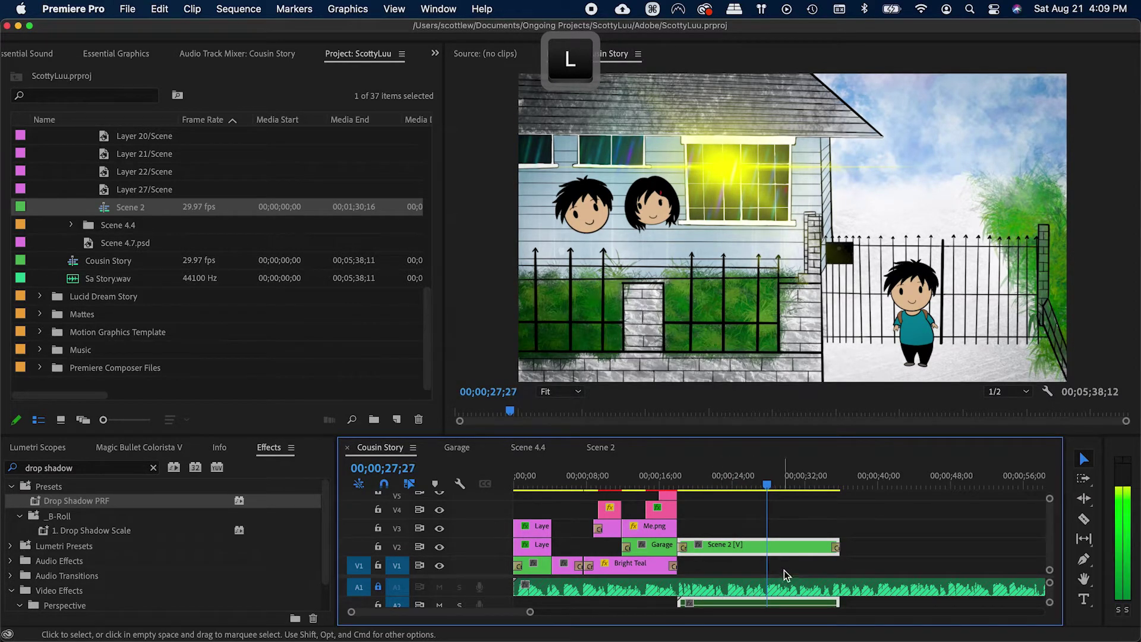
{"action": "key", "text": "v"}
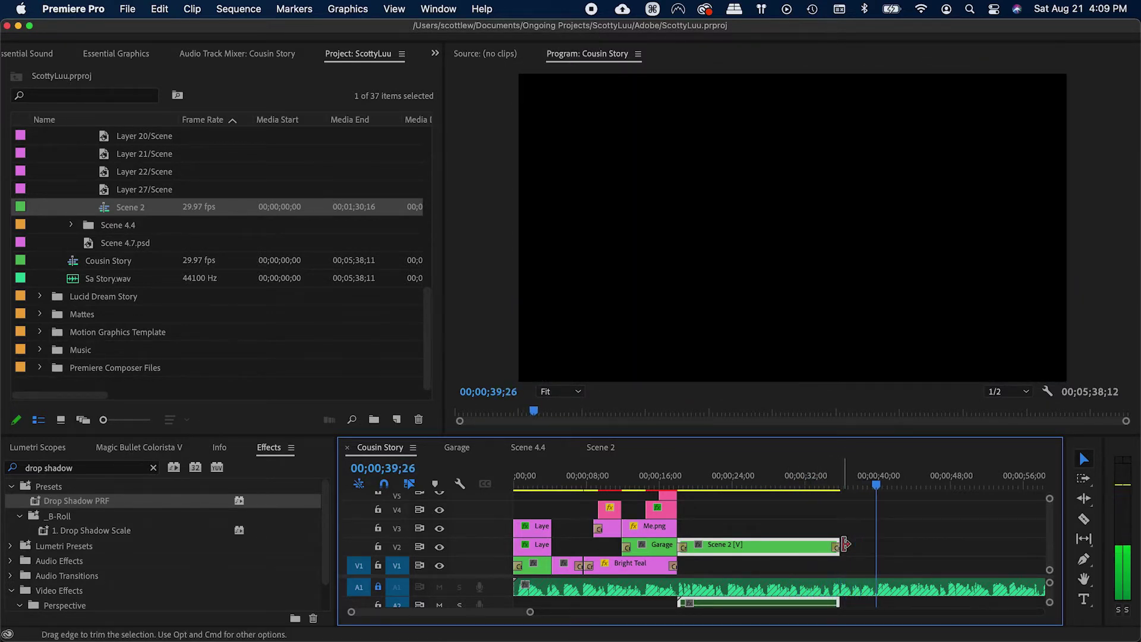
{"action": "key", "text": "space"}
{"action": "left_click_drag", "start_coordinate": [845, 543], "coordinate": [876, 548]}
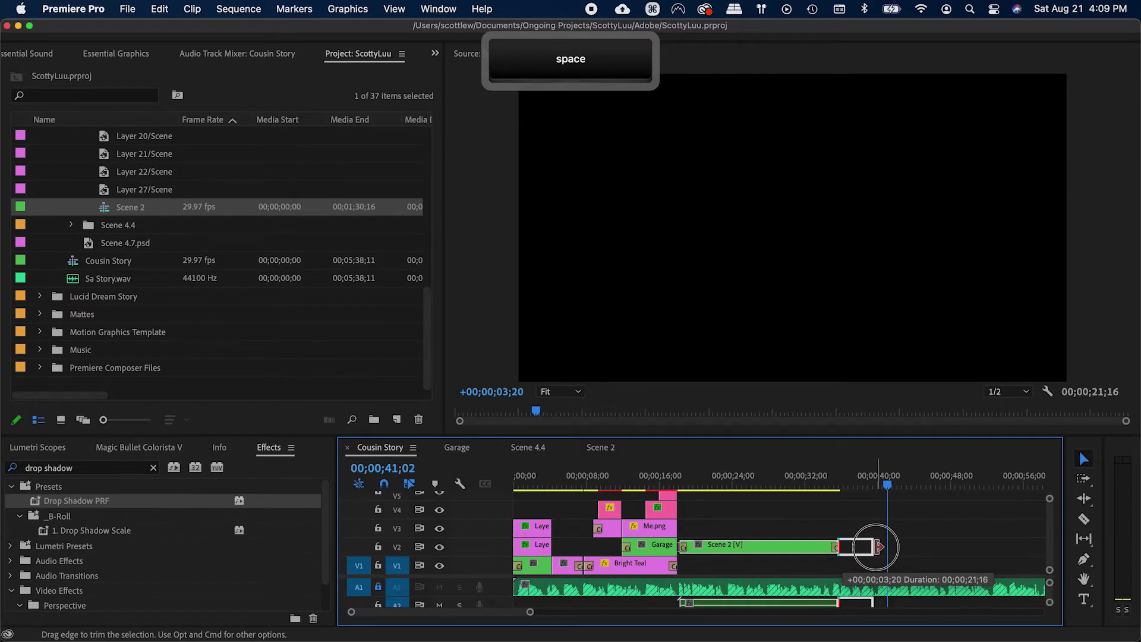
Step: Place the playhead at the end of the Scene 2 clip, collapse the Scene 2 bin and save the project
{"action": "key", "text": "super+s"}
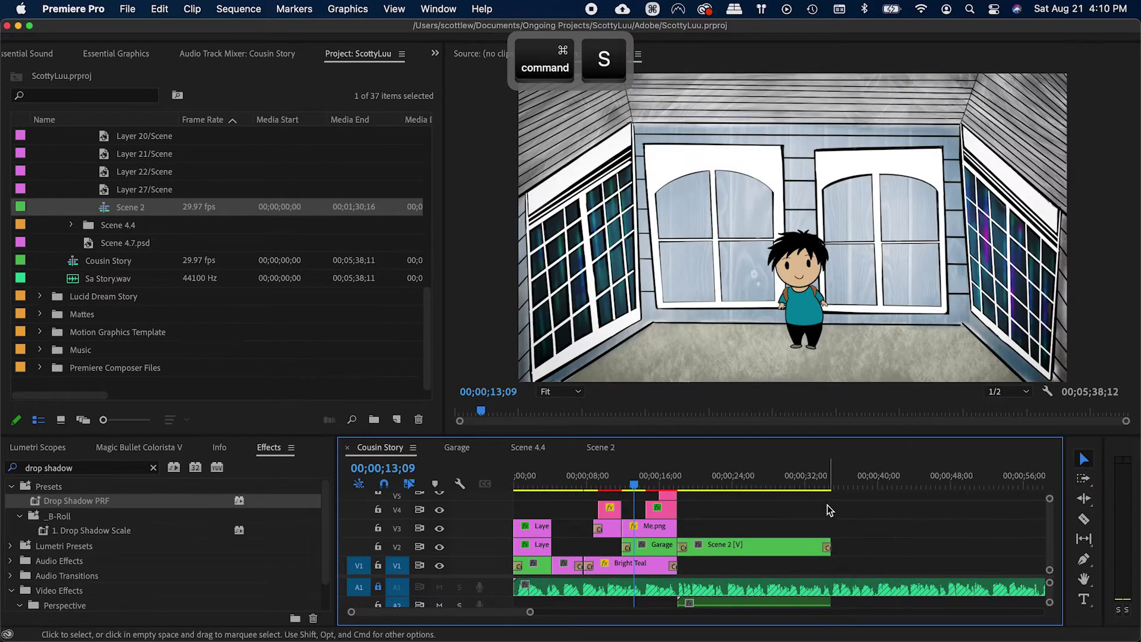
{"action": "left_click", "coordinate": [831, 479]}
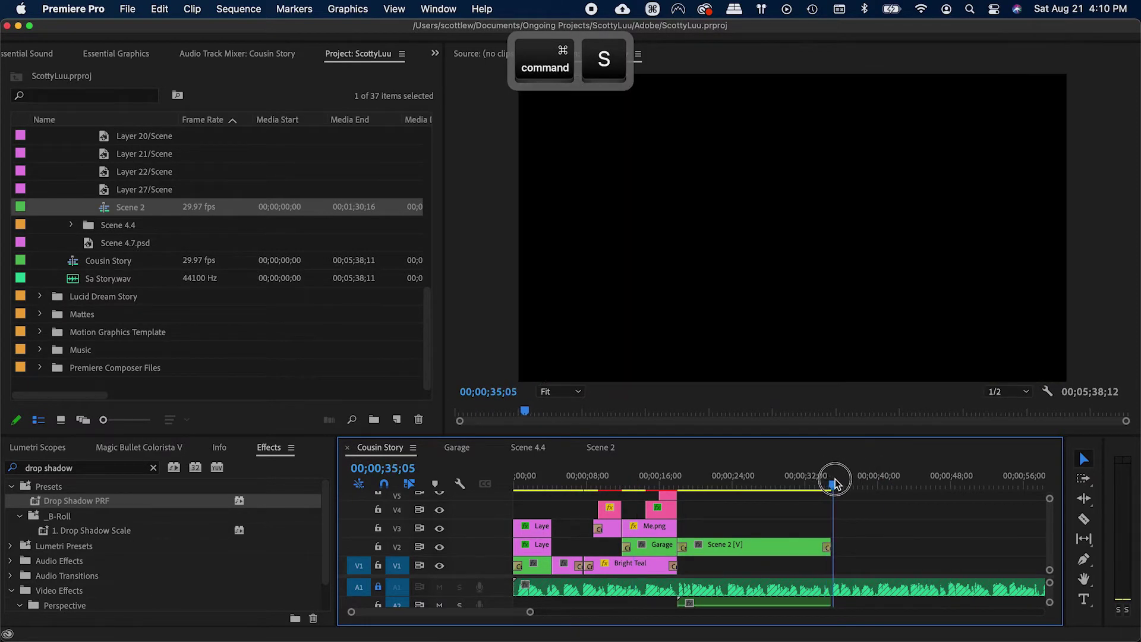
{"action": "scroll", "coordinate": [104, 275], "scroll_direction": "up", "scroll_amount": 8}
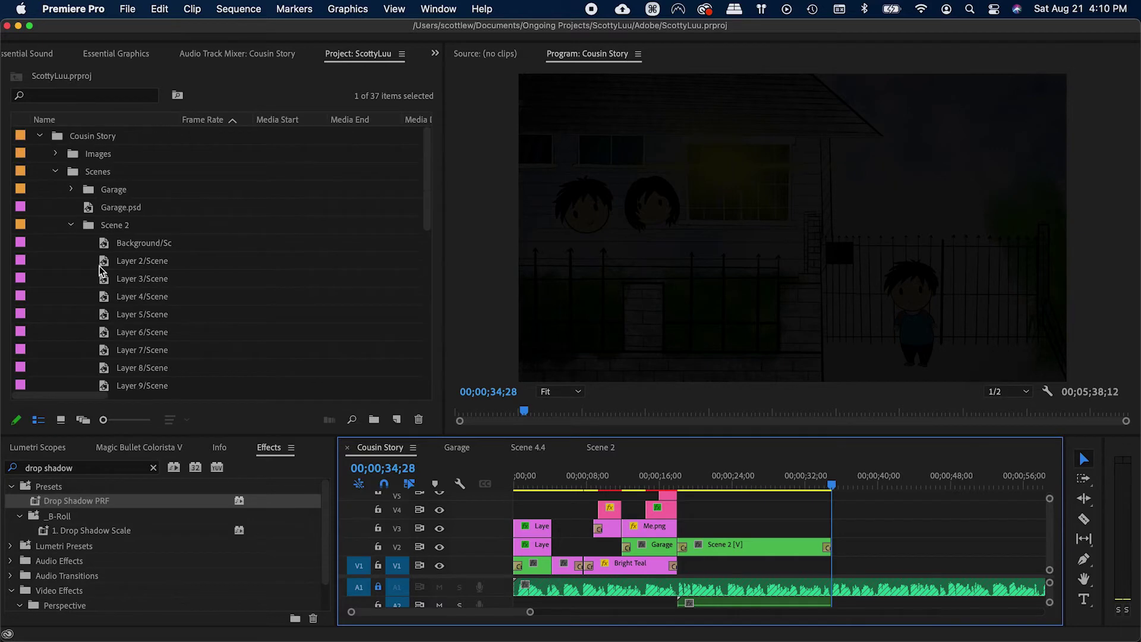
{"action": "left_click", "coordinate": [71, 225]}
{"action": "key", "text": "super+s"}
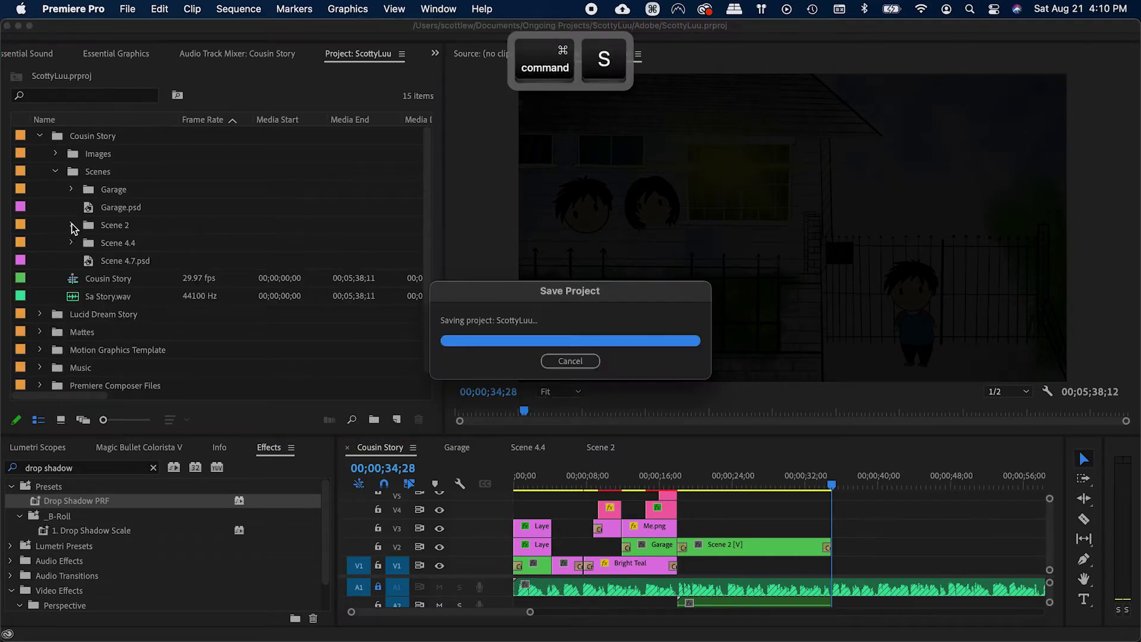
Step: Switch to Finder and look through the drawings from scene 3.1.psd to Scene 4.2.psd in the Final Drawings folder
{"action": "key", "text": "super+Tab"}
{"action": "left_click", "coordinate": [539, 397]}
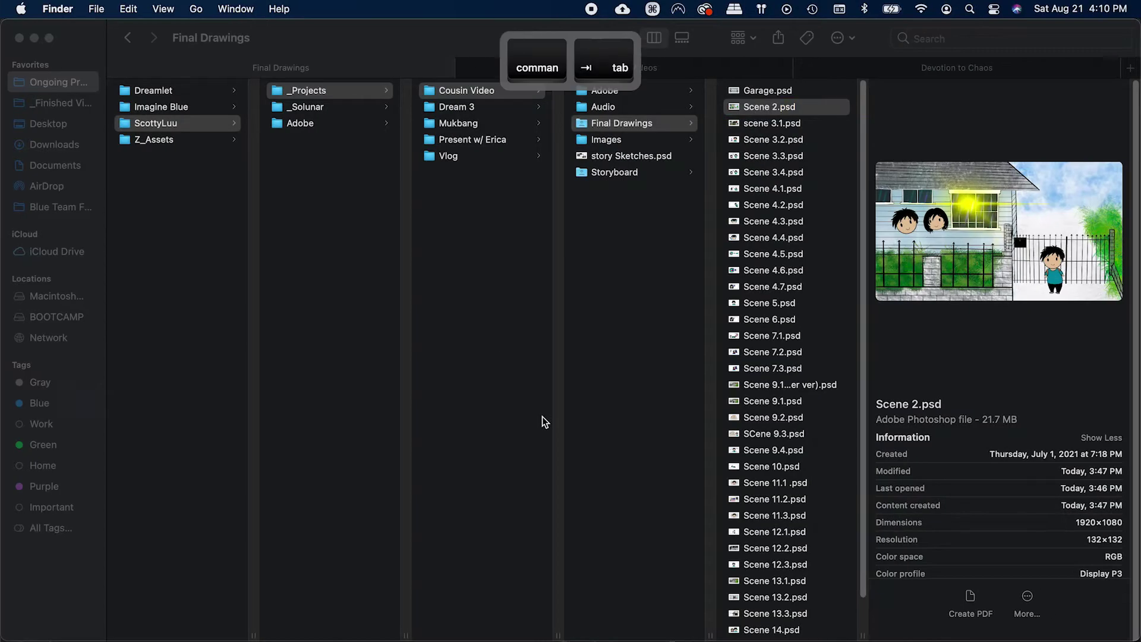
{"action": "left_click", "coordinate": [778, 121]}
{"action": "left_click", "coordinate": [775, 140]}
{"action": "scroll", "coordinate": [758, 235], "scroll_direction": "down", "scroll_amount": 1}
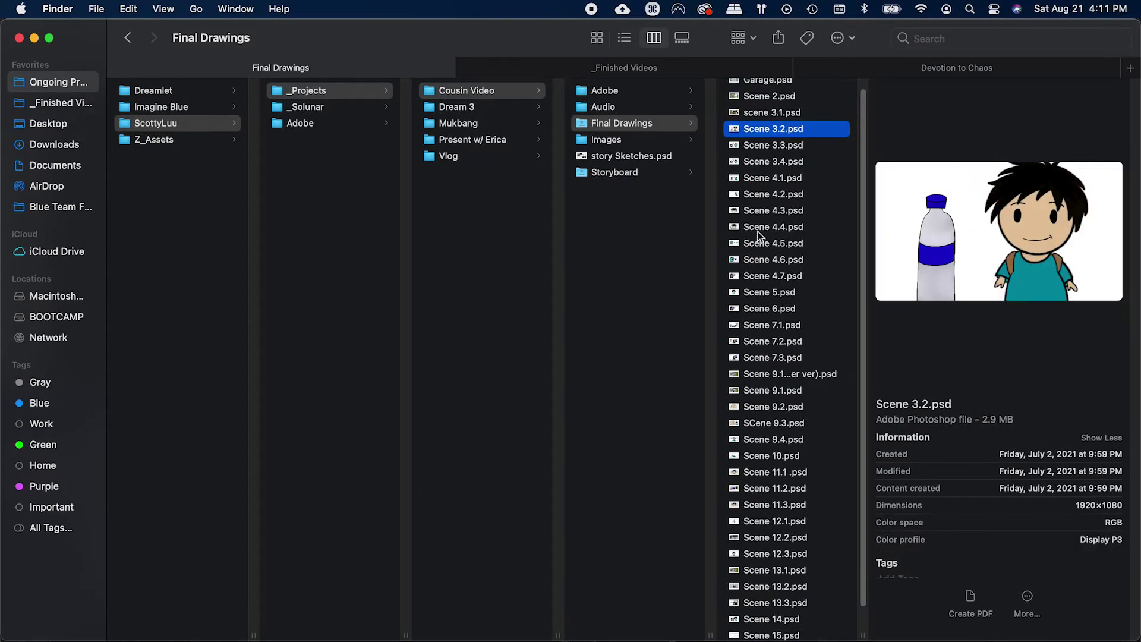
{"action": "scroll", "coordinate": [759, 235], "scroll_direction": "up", "scroll_amount": 1}
{"action": "left_click", "coordinate": [766, 190], "text": "shift"}
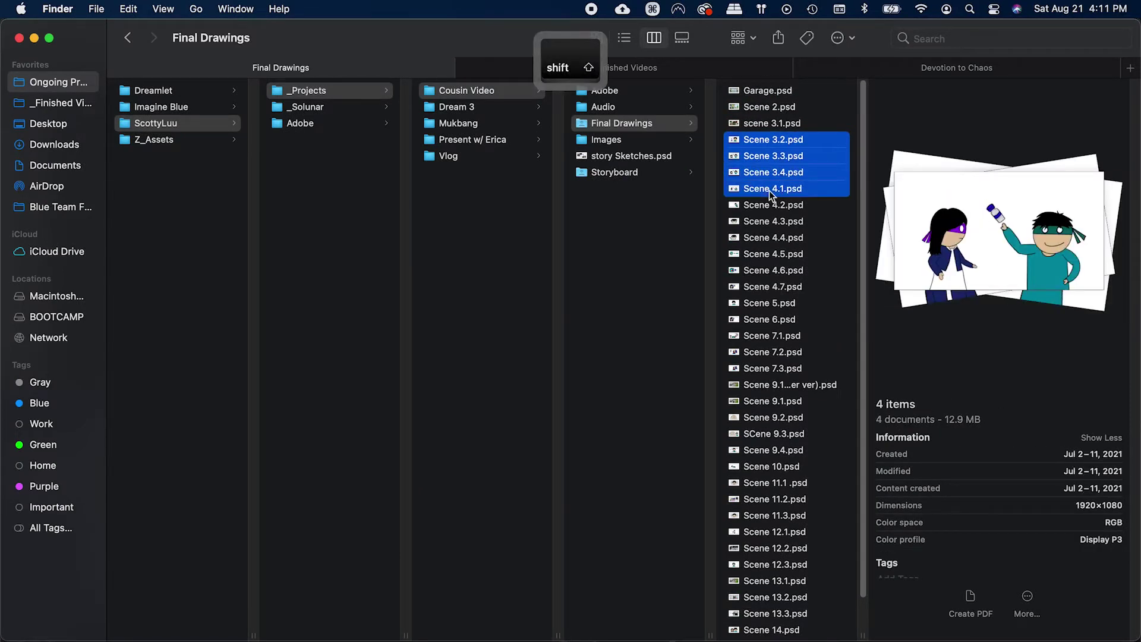
{"action": "left_click", "coordinate": [767, 205]}
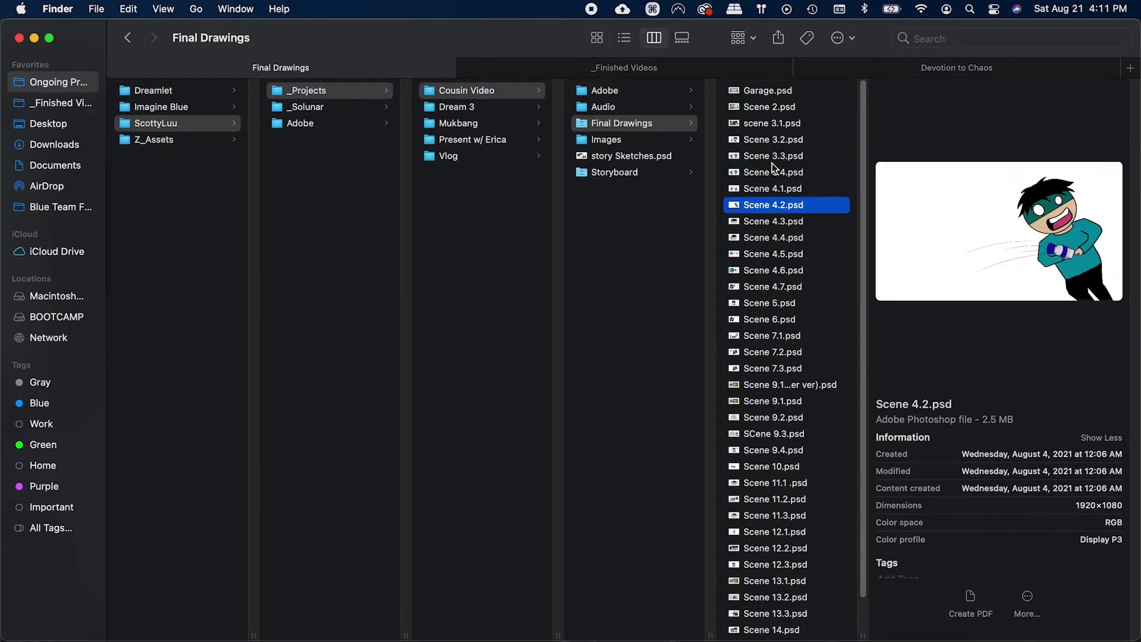
Step: Bring Scene 3.2.psd through Scene 3.4.psd from Final Drawings into Premiere Pro's Scenes bin, importing Scene 3.2 as a Sequence
{"action": "left_click", "coordinate": [769, 172]}
{"action": "left_click", "coordinate": [764, 140], "text": "shift"}
{"action": "key", "text": "super+Tab"}
{"action": "left_click_drag", "start_coordinate": [764, 148], "coordinate": [95, 172]}
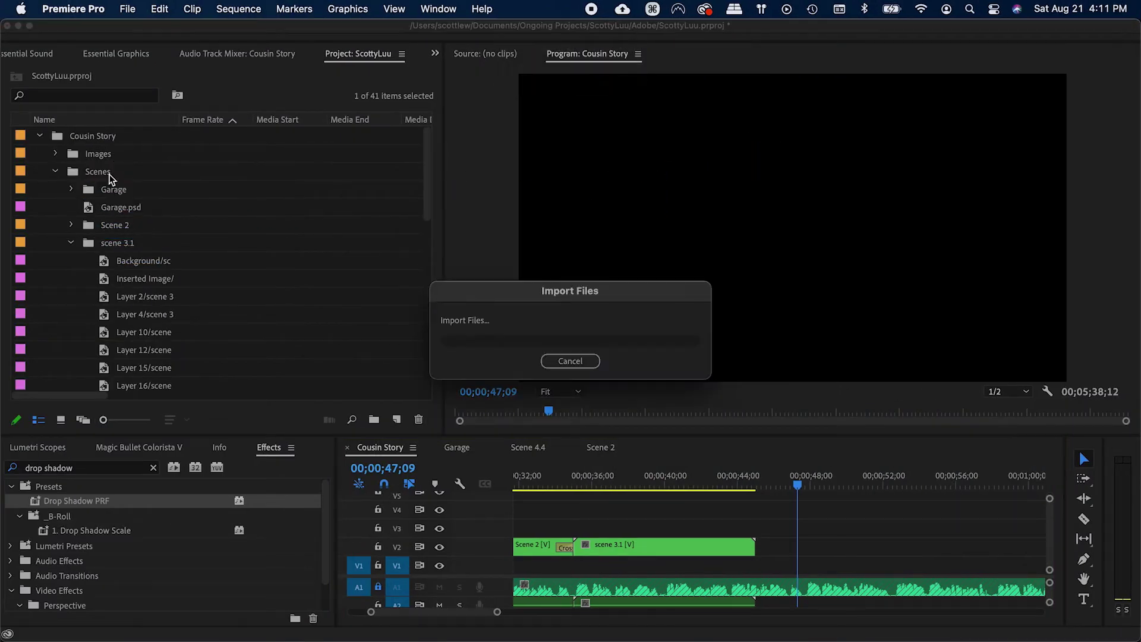
{"action": "left_click", "coordinate": [535, 261]}
{"action": "left_click", "coordinate": [518, 327]}
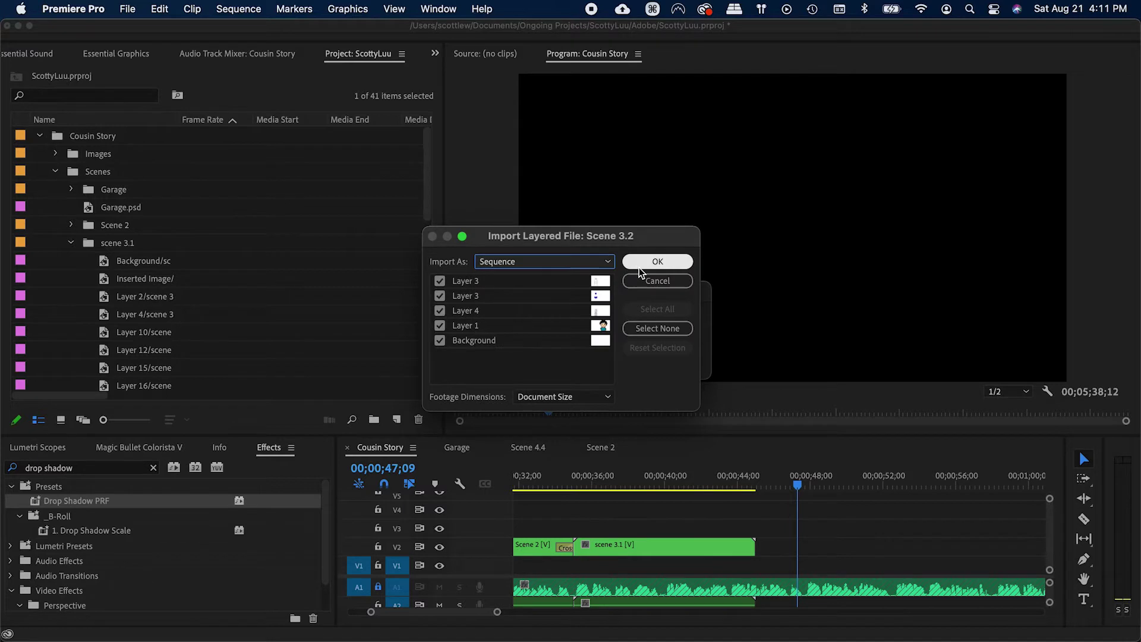
{"action": "left_click", "coordinate": [633, 265]}
Step: Import Scene 3.3 and Scene 3.4 as Sequences too and save the project
{"action": "left_click", "coordinate": [601, 262]}
{"action": "left_click", "coordinate": [543, 326]}
{"action": "left_click", "coordinate": [657, 261]}
{"action": "left_click", "coordinate": [594, 263]}
{"action": "left_click", "coordinate": [554, 326]}
{"action": "left_click", "coordinate": [657, 262]}
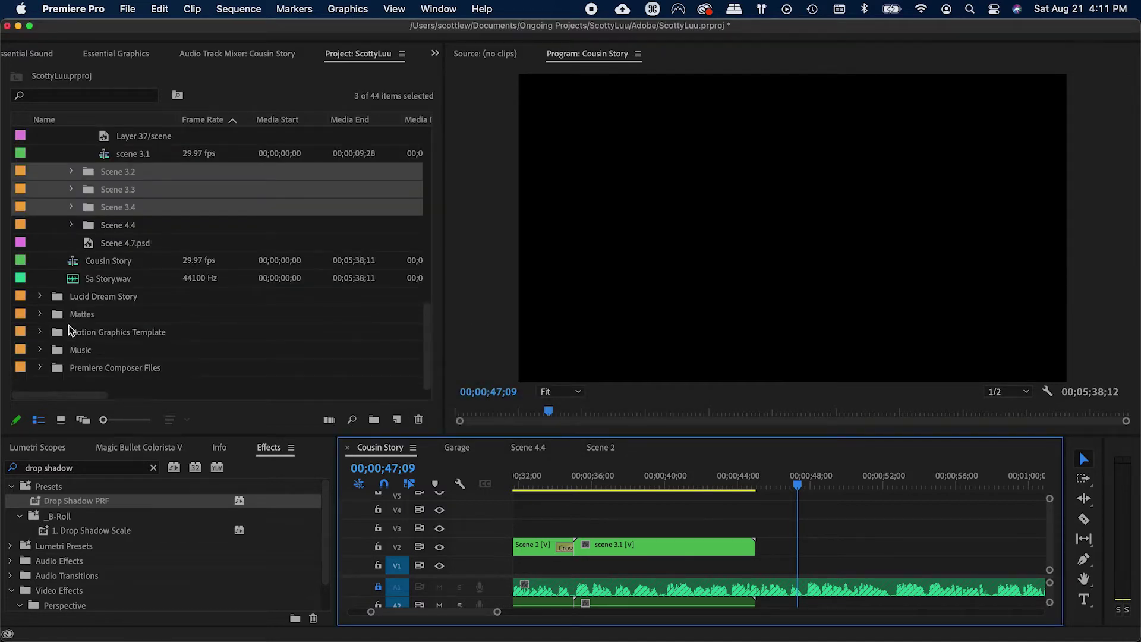
{"action": "scroll", "coordinate": [71, 331], "scroll_direction": "up", "scroll_amount": 3}
{"action": "key", "text": "cmd+s"}
{"action": "scroll", "coordinate": [89, 294], "scroll_direction": "up", "scroll_amount": 5}
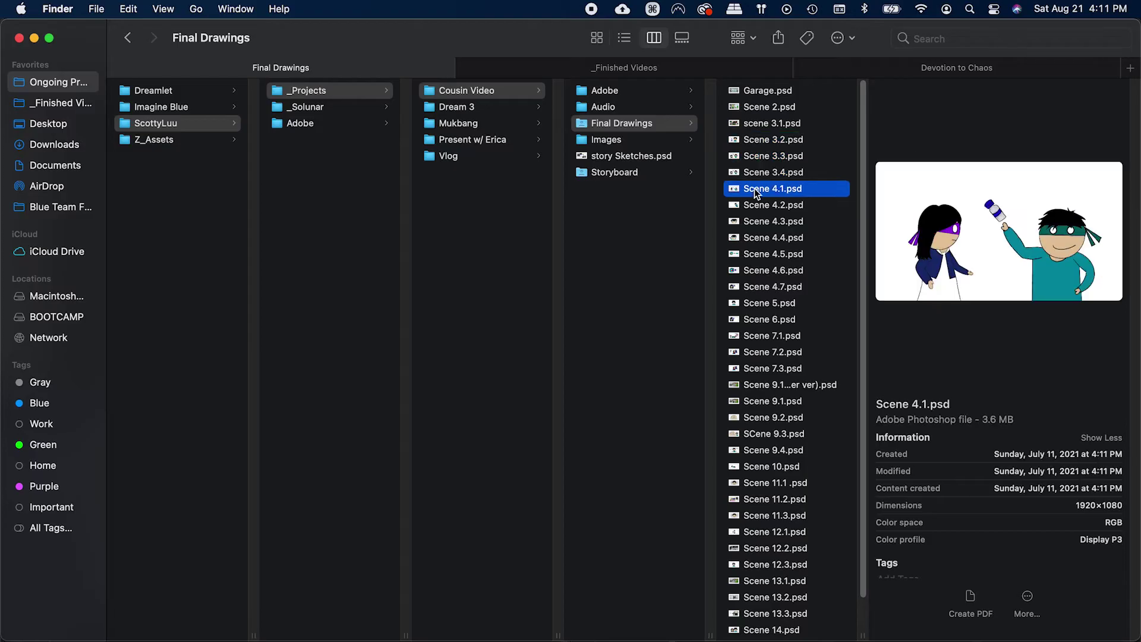
Step: Bring Scene 4.1.psd through Scene 15.psd from Final Drawings into Premiere Pro's Scenes bin, choosing to import Scene 4.1 as a Sequence
{"action": "scroll", "coordinate": [767, 321], "scroll_direction": "down", "scroll_amount": 3}
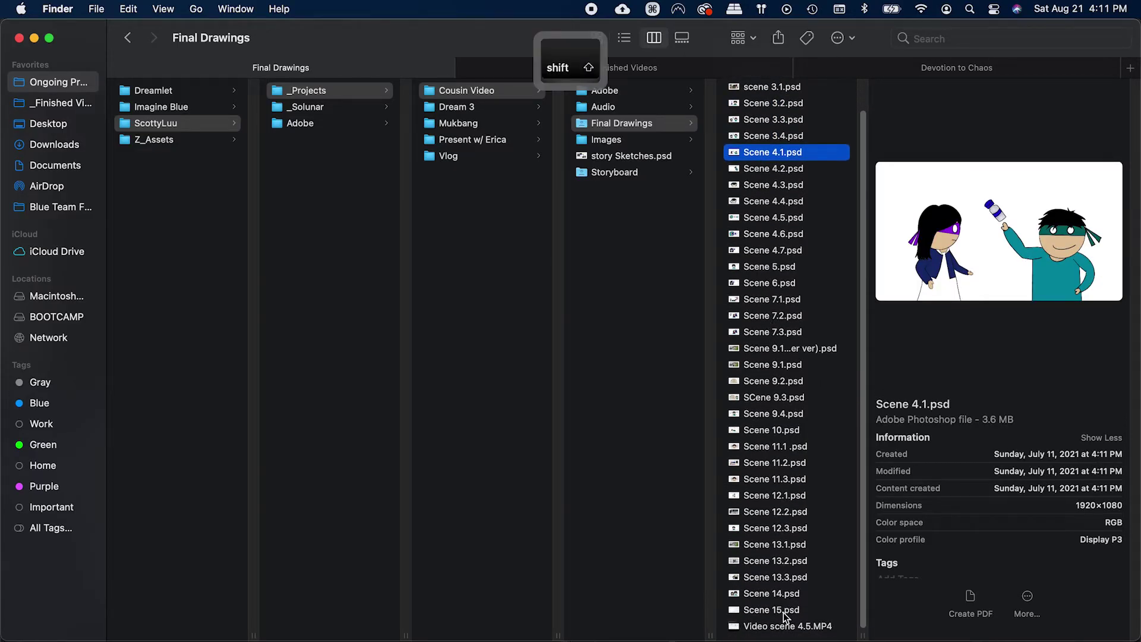
{"action": "left_click", "coordinate": [783, 611], "text": "shift"}
{"action": "scroll", "coordinate": [777, 229], "scroll_direction": "up", "scroll_amount": 1}
{"action": "left_click_drag", "start_coordinate": [777, 229], "coordinate": [92, 166]}
{"action": "key", "text": "cmd+Tab"}
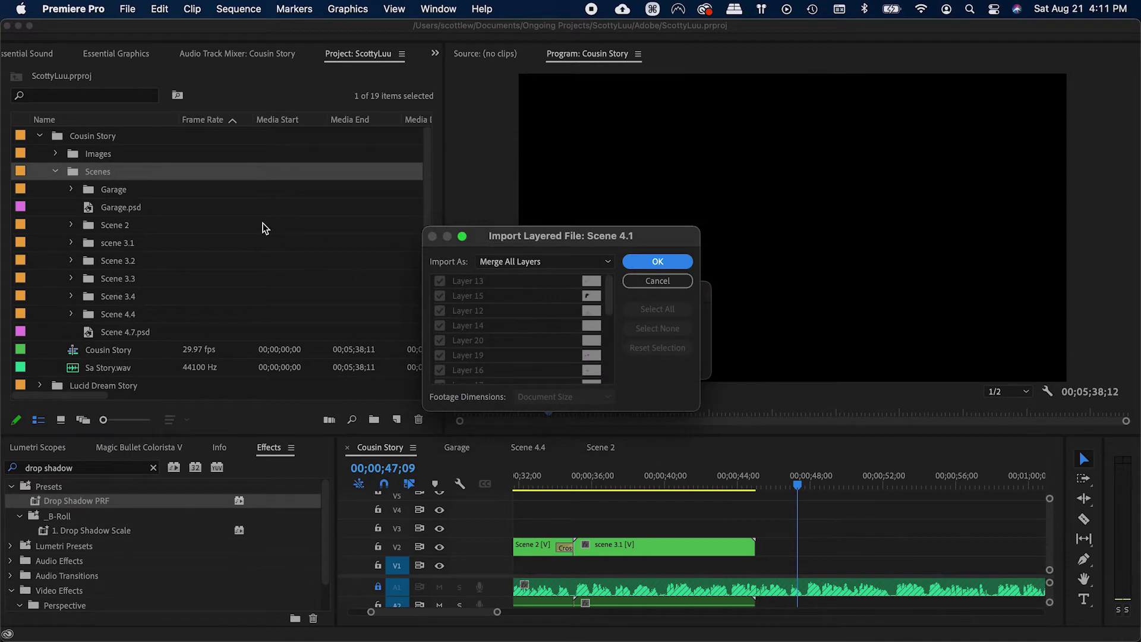
{"action": "left_click", "coordinate": [545, 261]}
{"action": "left_click", "coordinate": [535, 329]}
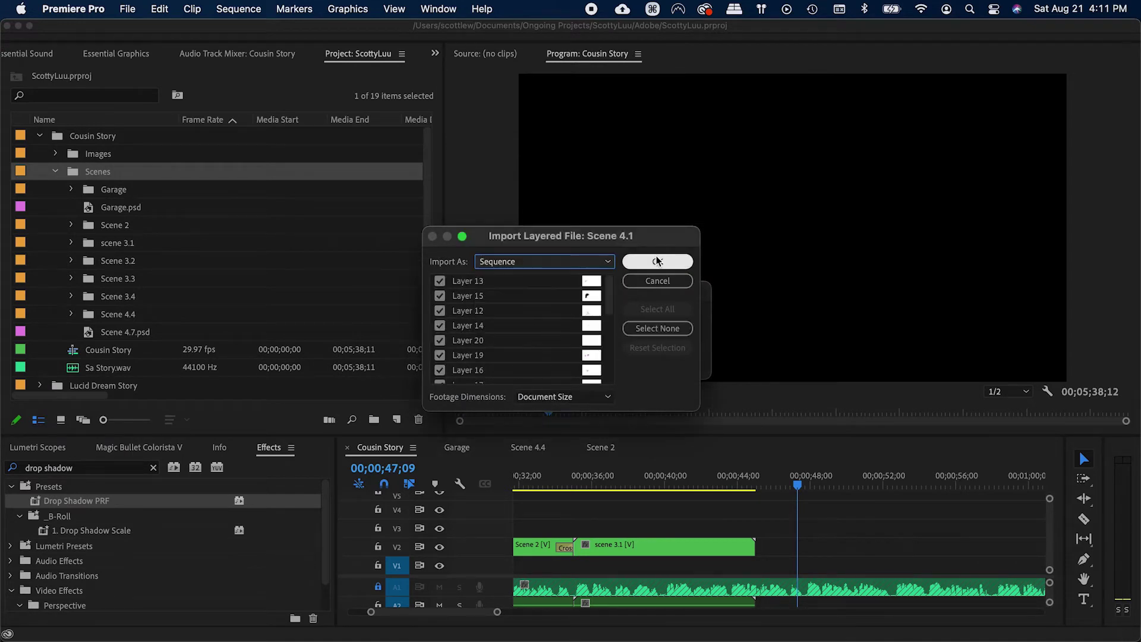
Step: Import the layered files Scene 4.1, Scene 4.2, Scene 4.3 and Scene 4.4 into the Scenes bin as sequences
{"action": "key", "text": "Return"}
{"action": "left_click", "coordinate": [518, 267]}
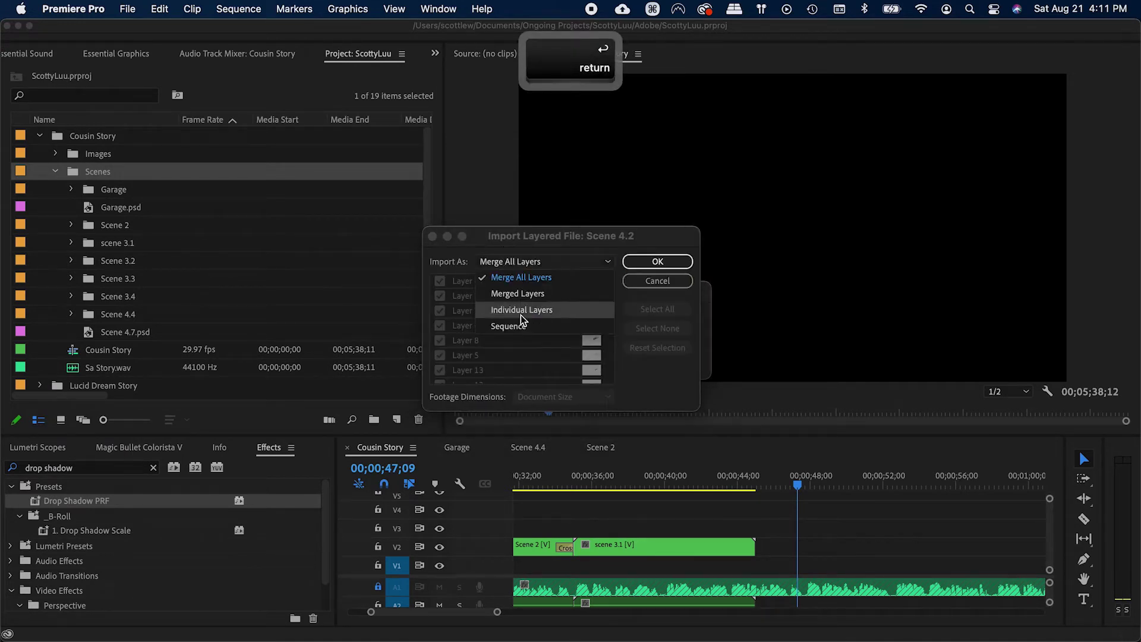
{"action": "left_click", "coordinate": [521, 328]}
{"action": "key", "text": "Return"}
{"action": "left_click", "coordinate": [519, 264]}
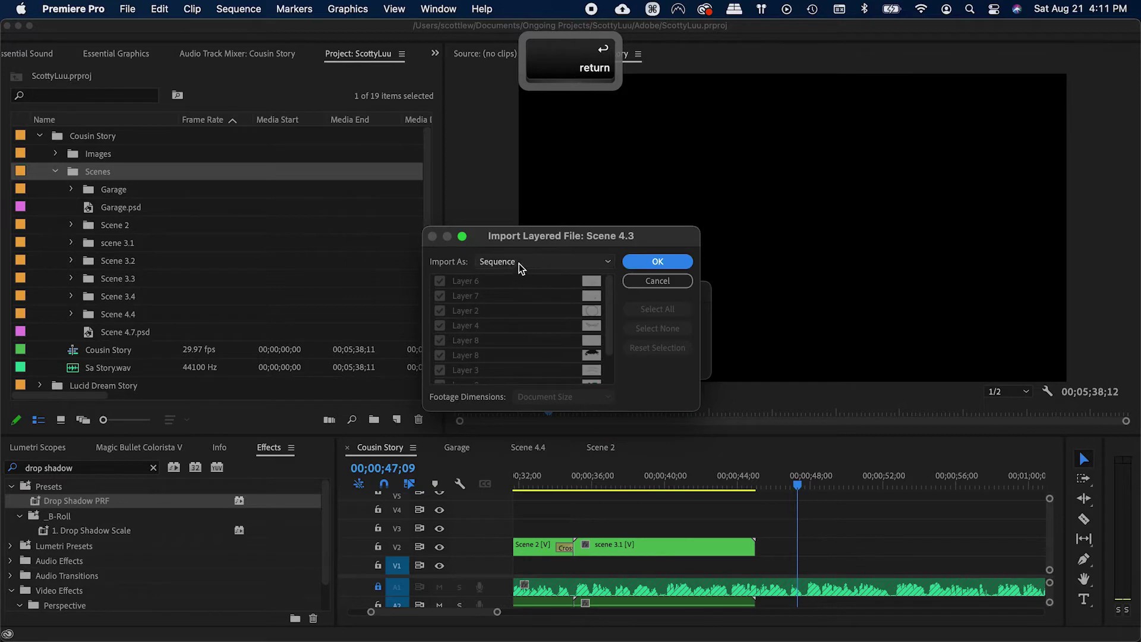
{"action": "key", "text": "Return"}
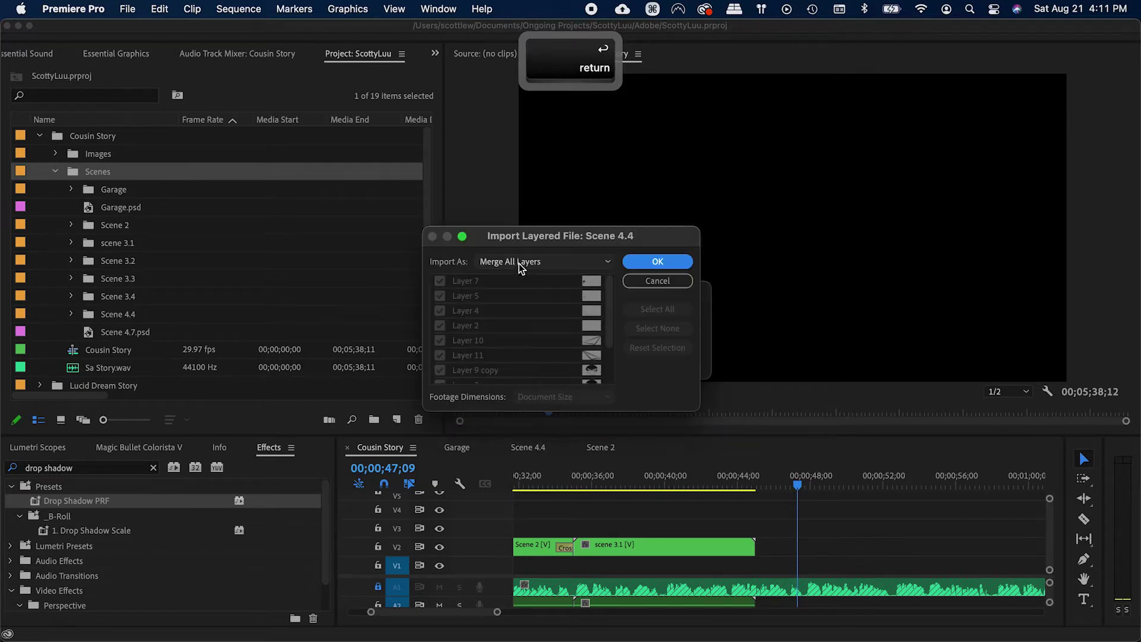
{"action": "key", "text": "Return"}
Step: Import the layered files from Scene 4.5 onward with all layers merged, and save the project
{"action": "key", "text": "Return"}
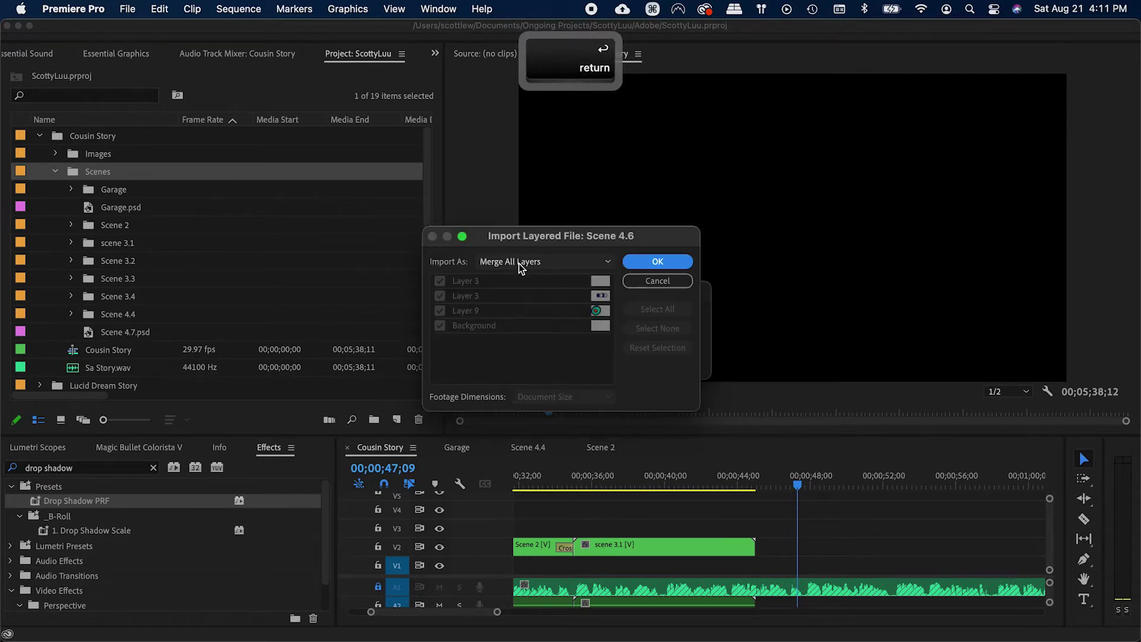
{"action": "key", "text": "Return"}
{"action": "key", "text": "Return"}
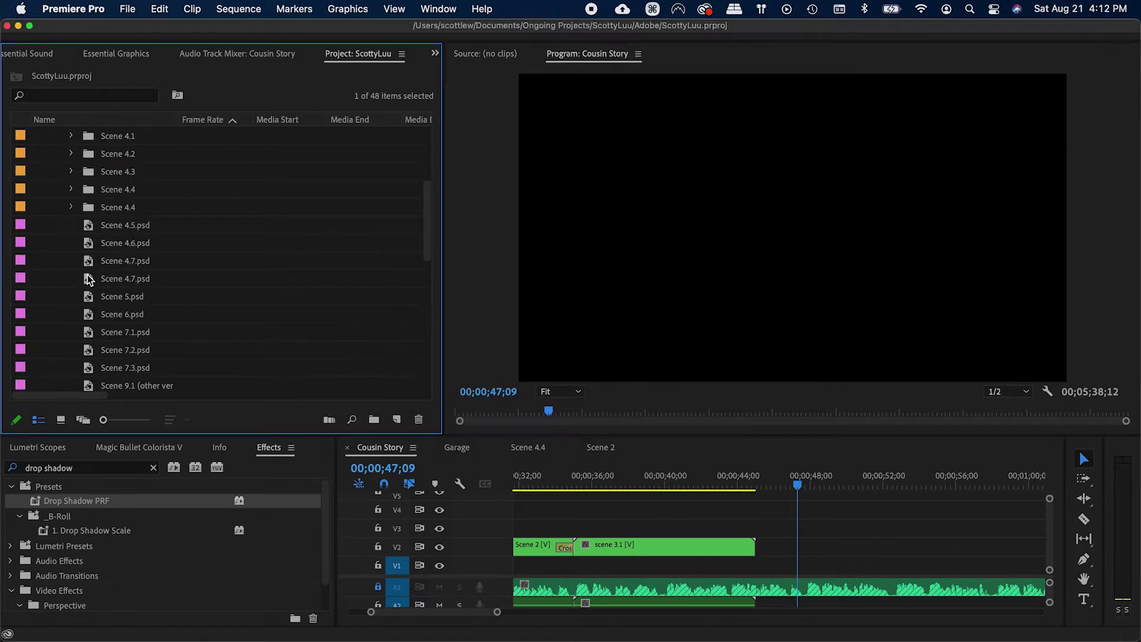
{"action": "left_click", "coordinate": [84, 224]}
{"action": "key", "text": "cmd+s"}
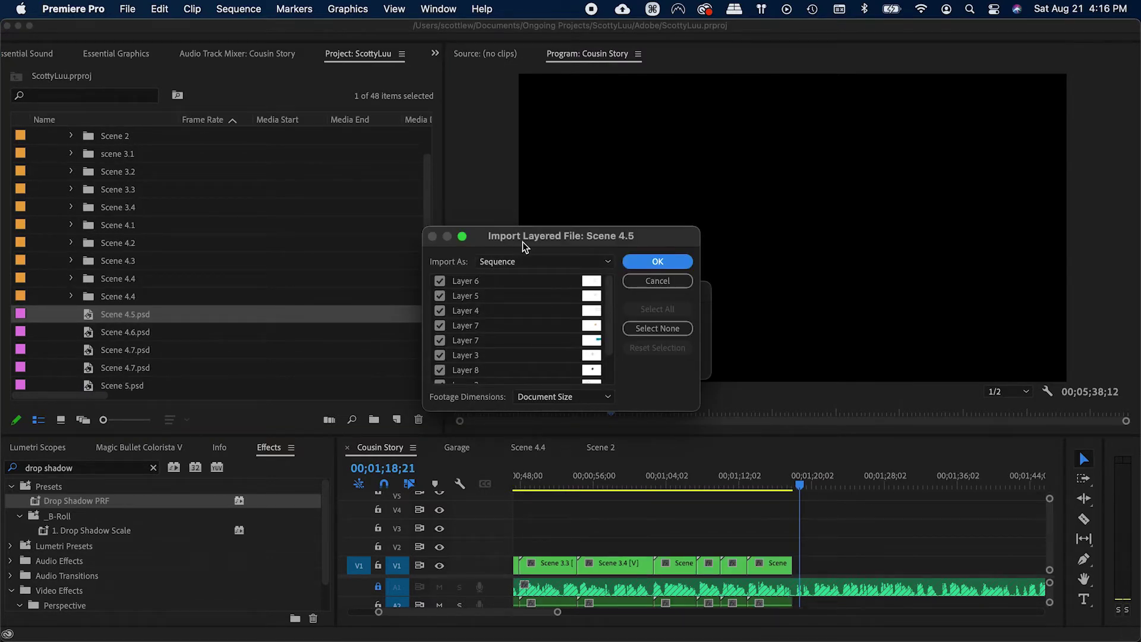
Step: Import the layered files Scene 4.5, Scene 4.6 and Scene 4.7 as sequences at document size
{"action": "key", "text": "Return"}
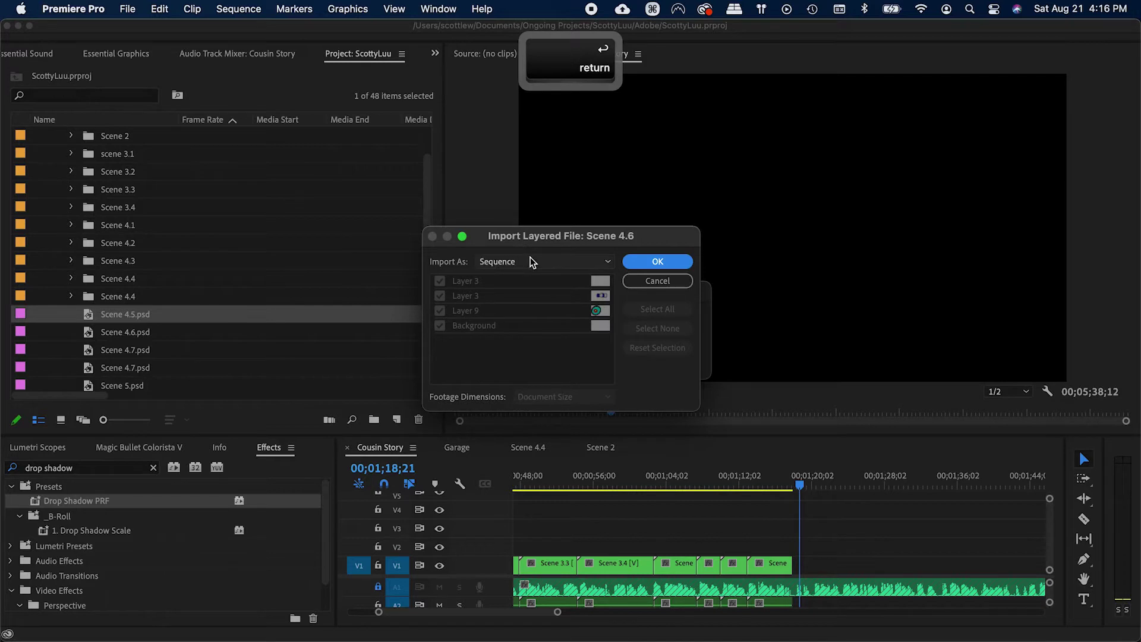
{"action": "key", "text": "Return"}
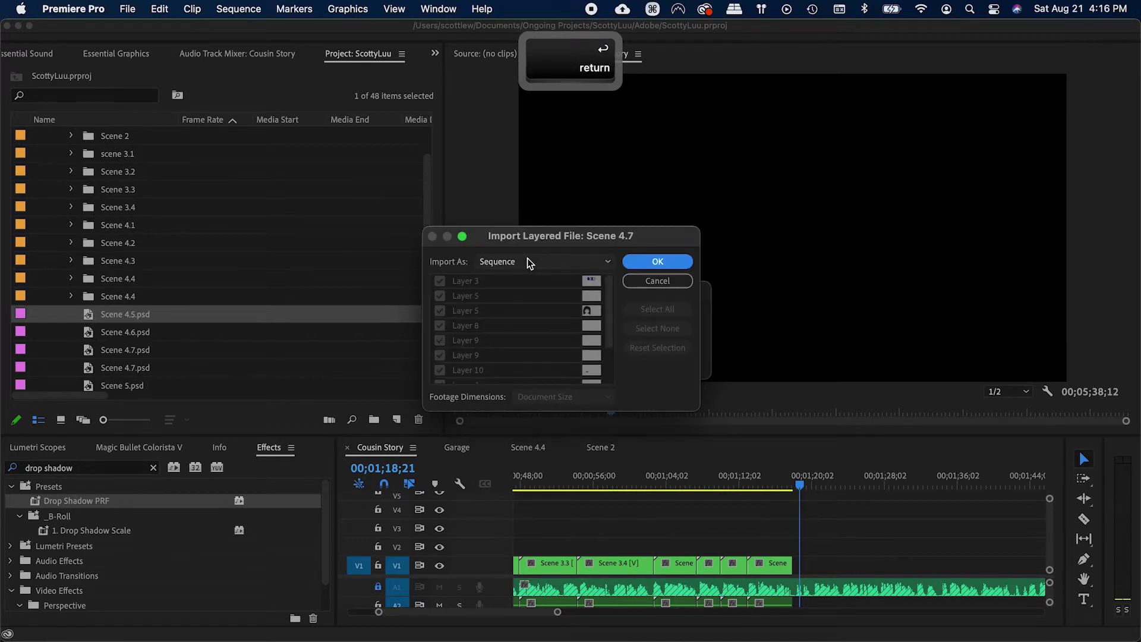
{"action": "key", "text": "Return"}
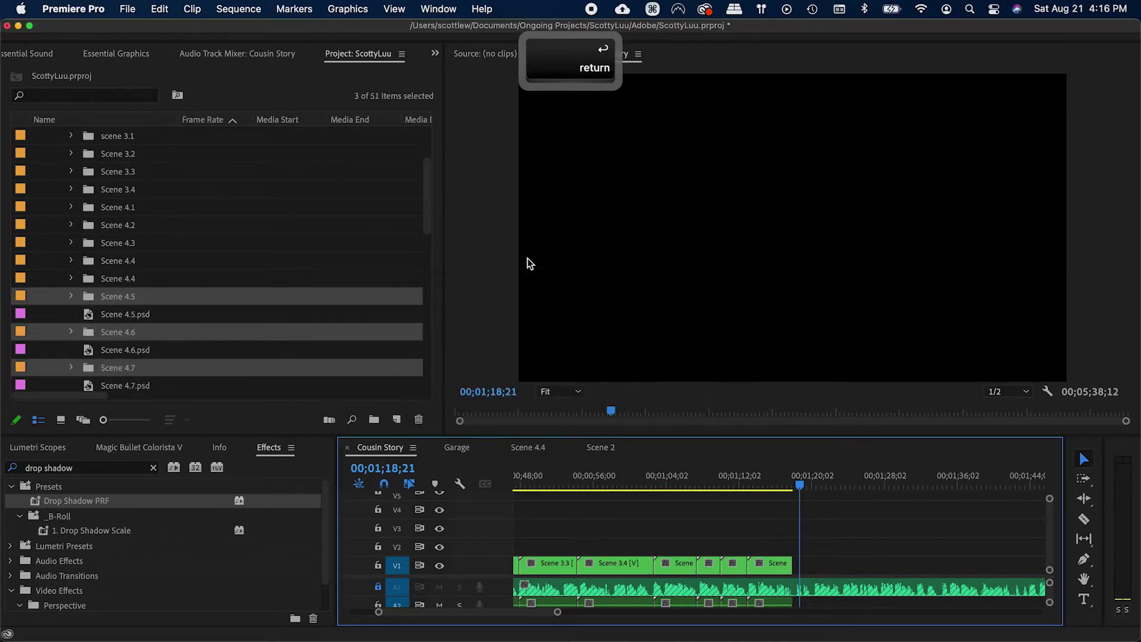
Step: Delete the merged scene PSD files from Scene 4.5.psd to the last one in the Scenes bin, and save the project
{"action": "left_click", "coordinate": [138, 314]}
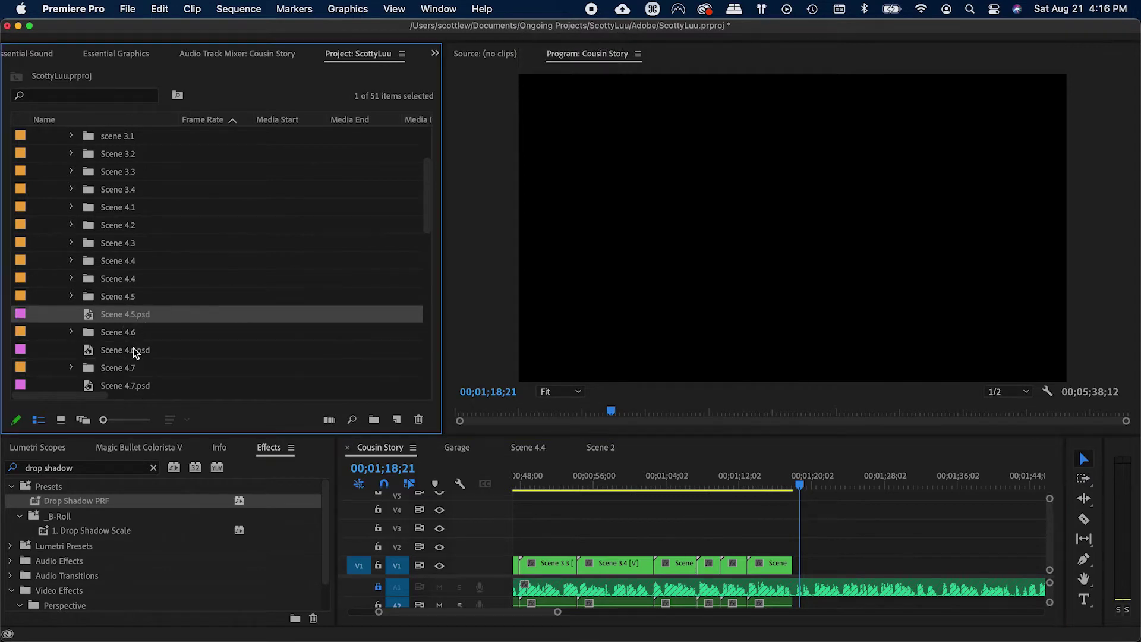
{"action": "key", "text": "BackSpace"}
{"action": "left_click", "coordinate": [129, 263], "text": "shift"}
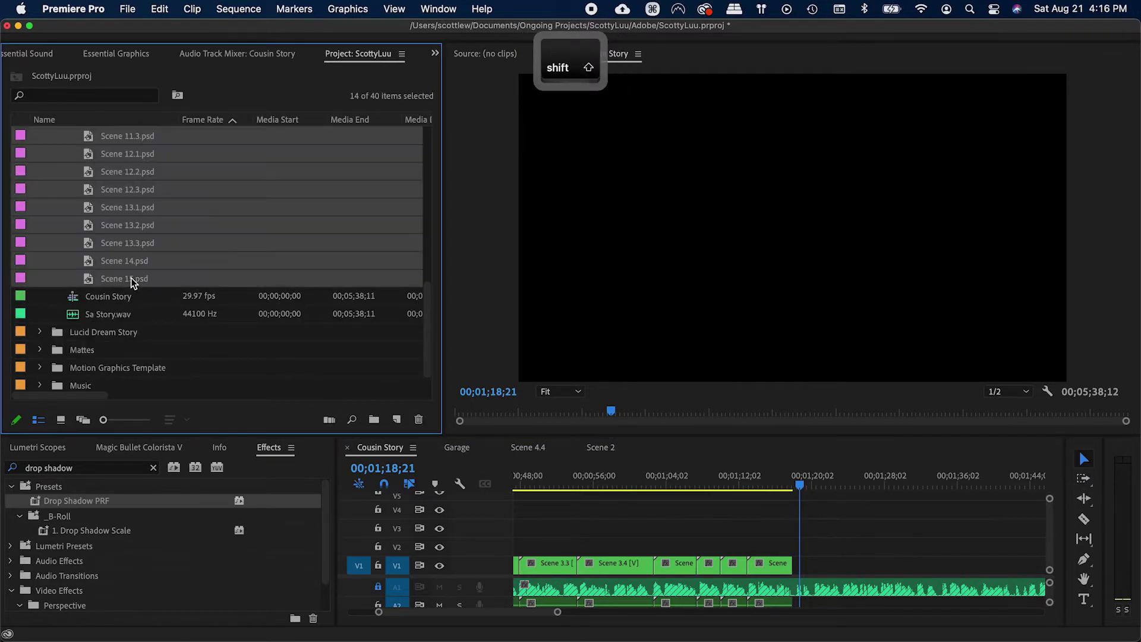
{"action": "key", "text": "BackSpace"}
{"action": "key", "text": "super+s"}
Step: Select the scene PSD files from Scene 5 onward in Finder and bring them into the project's Scenes bin
{"action": "scroll", "coordinate": [133, 244], "scroll_direction": "down", "scroll_amount": 3}
{"action": "scroll", "coordinate": [133, 245], "scroll_direction": "down", "scroll_amount": 1}
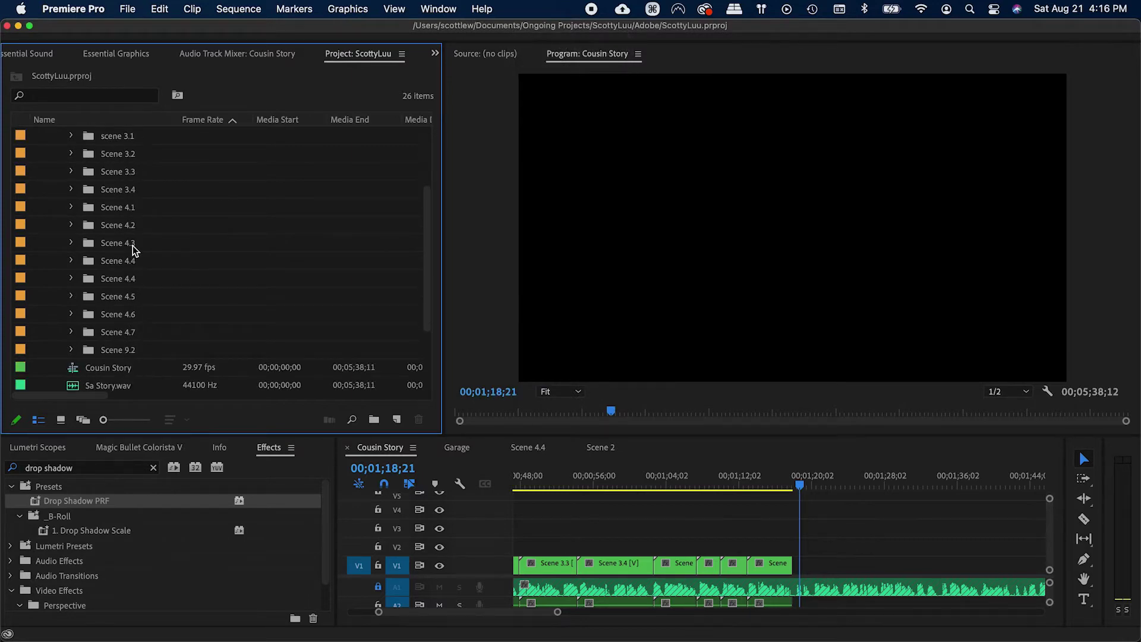
{"action": "key", "text": "super+Tab"}
{"action": "left_click", "coordinate": [766, 302]}
{"action": "scroll", "coordinate": [770, 309], "scroll_direction": "down", "scroll_amount": 2}
{"action": "left_click", "coordinate": [772, 612], "text": "shift"}
{"action": "key", "text": "super+Tab"}
{"action": "left_click_drag", "start_coordinate": [772, 612], "coordinate": [140, 319]}
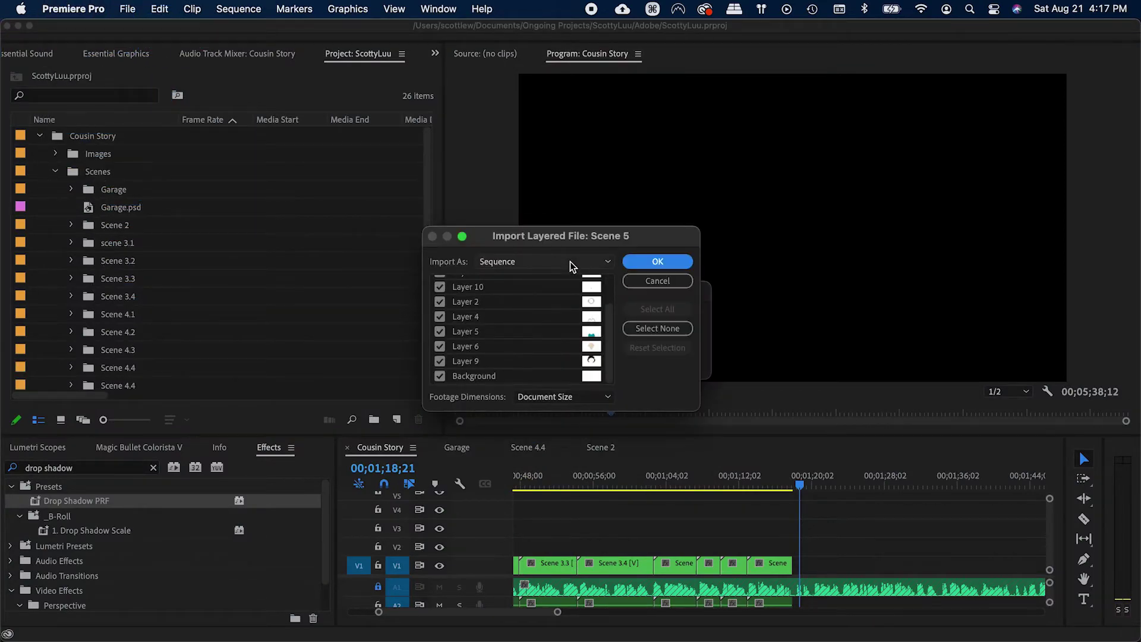
Step: Import Scene 5 and all following layered scene files as sequences, and save the project
{"action": "key", "text": "Return"}
{"action": "key", "text": "Return"}
{"action": "key", "text": "Return"}
{"action": "key", "text": "Return"}
{"action": "key", "text": "Return"}
{"action": "key", "text": "Return"}
{"action": "key", "text": "Return"}
{"action": "key", "text": "Return"}
{"action": "key", "text": "Return"}
{"action": "key", "text": "Return"}
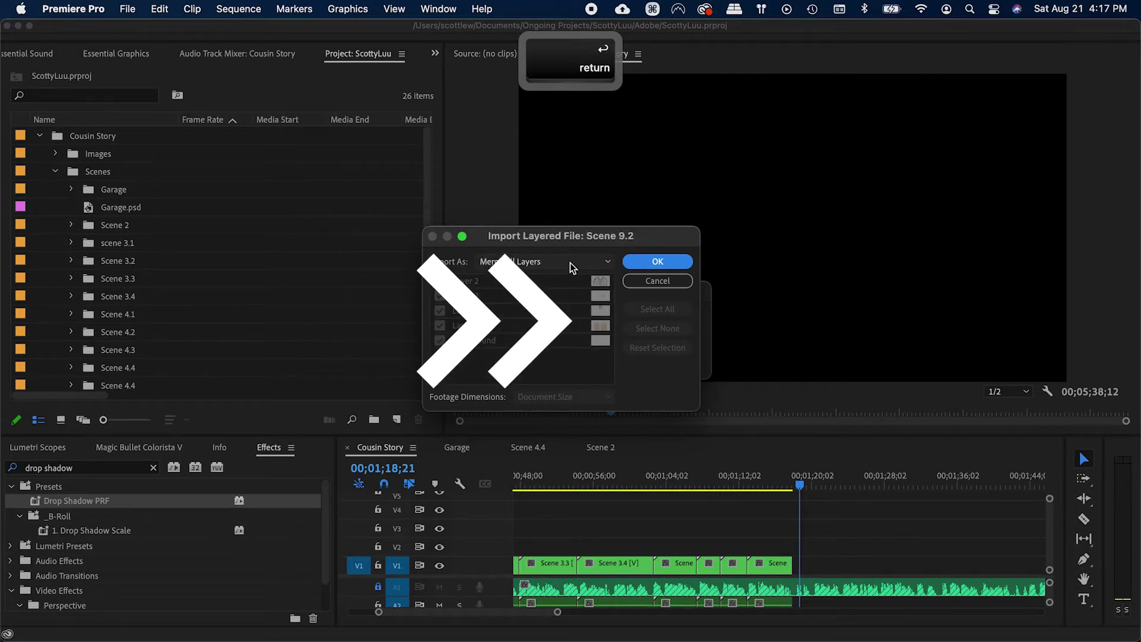
{"action": "key", "text": "Return"}
{"action": "key", "text": "Return"}
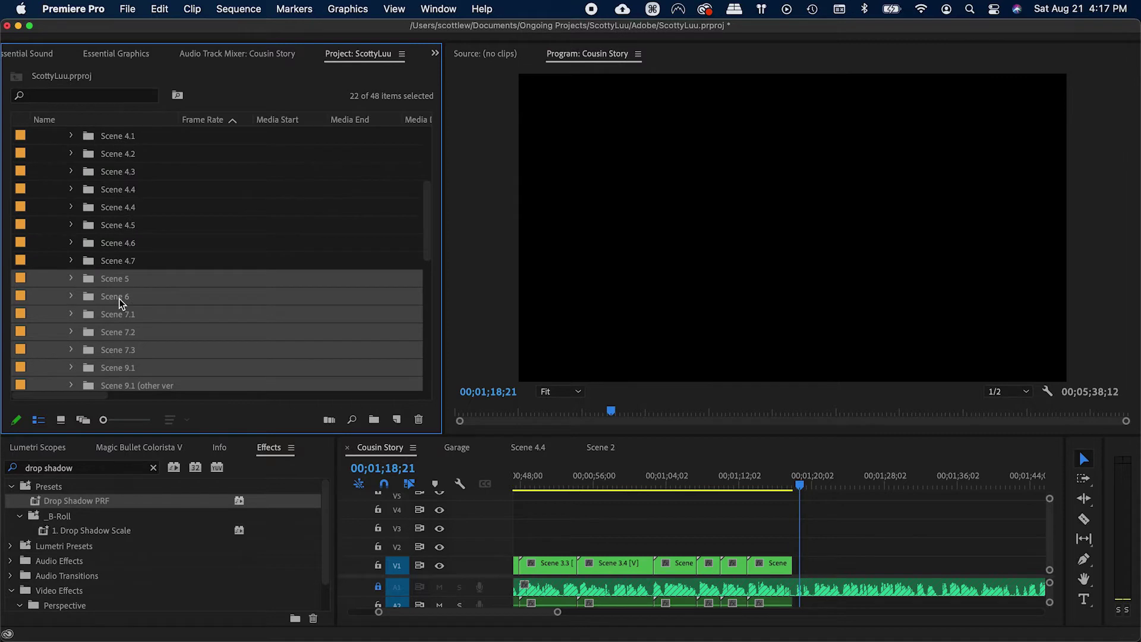
{"action": "scroll", "coordinate": [118, 298], "scroll_direction": "up", "scroll_amount": 4}
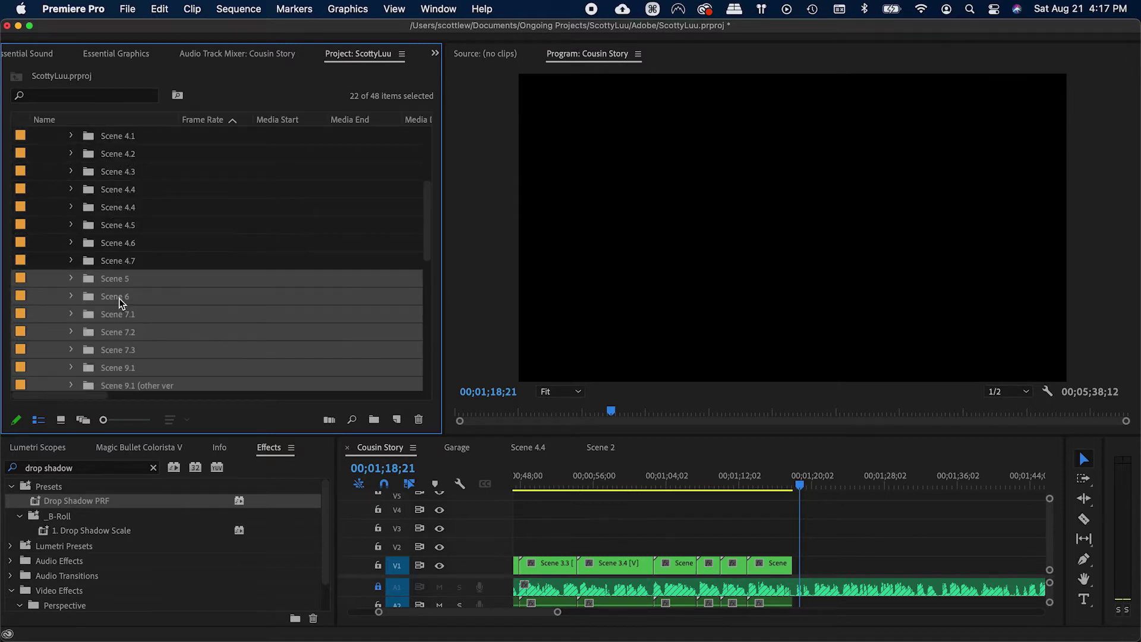
{"action": "left_click", "coordinate": [119, 251]}
{"action": "key", "text": "super+s"}
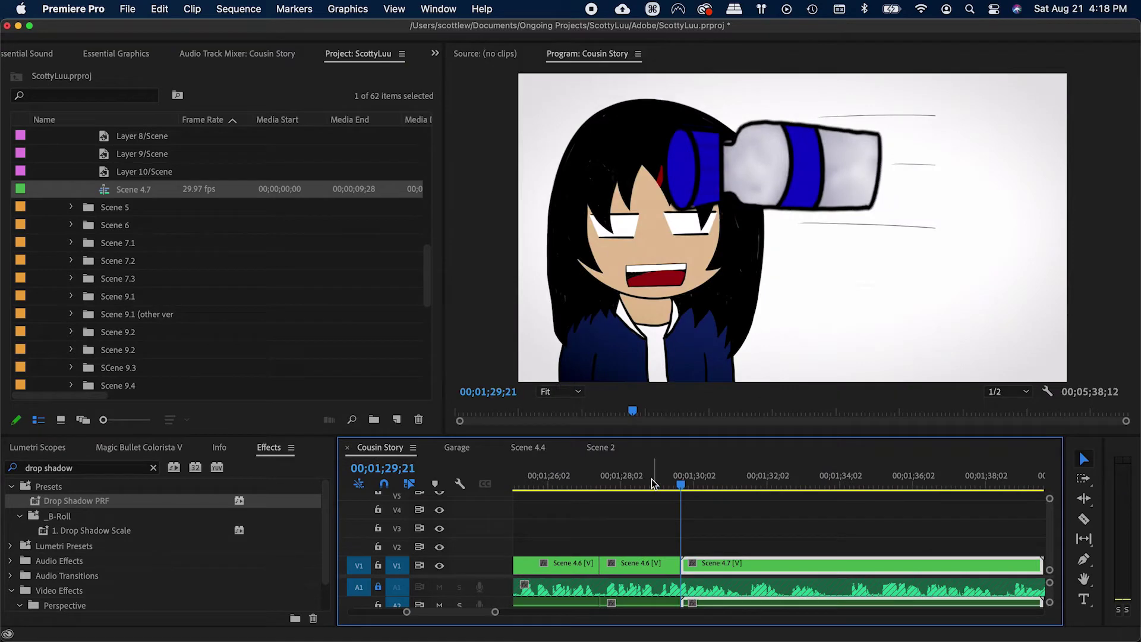
Step: Place the Scene 5 sequence on track V1 directly after Scene 4.7 and save the project
{"action": "key", "text": "super+s"}
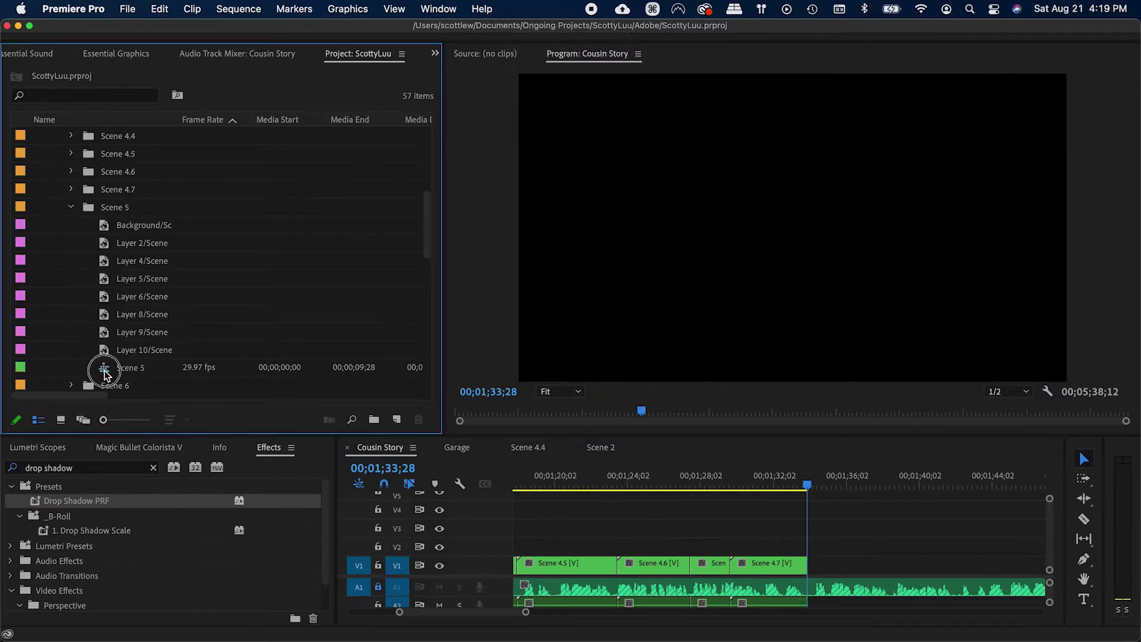
{"action": "left_click_drag", "start_coordinate": [102, 363], "coordinate": [828, 557]}
{"action": "key", "text": "super+s"}
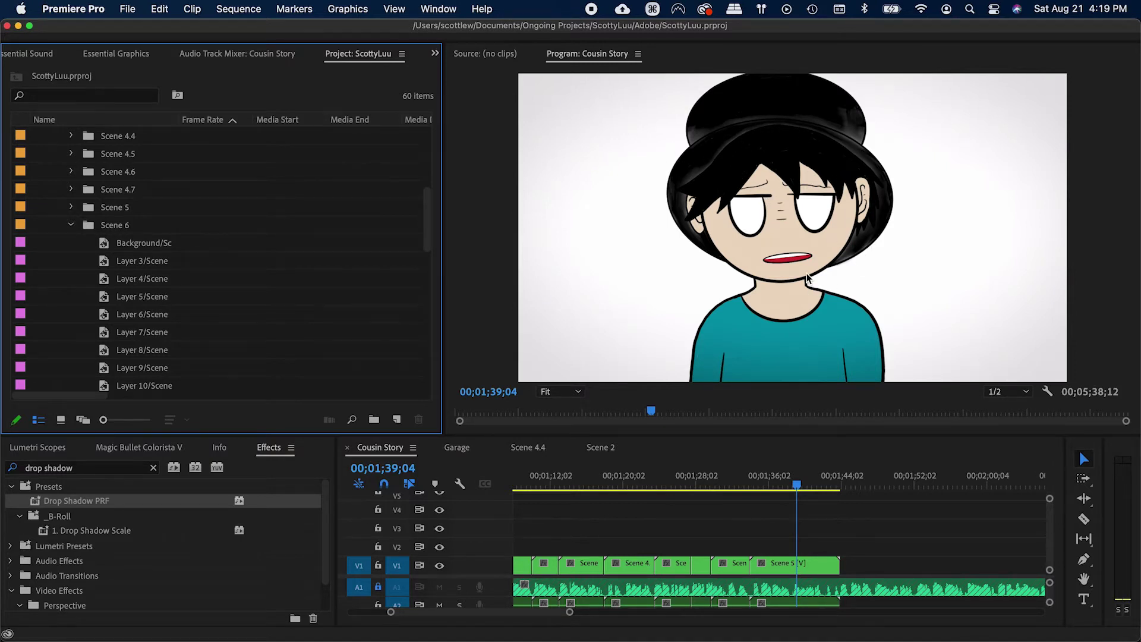
{"action": "key", "text": "super+s"}
Step: Switch to the script spreadsheet in Chrome and review the scene dialogue, the storyboard notes and the version history
{"action": "key", "text": "super+Tab"}
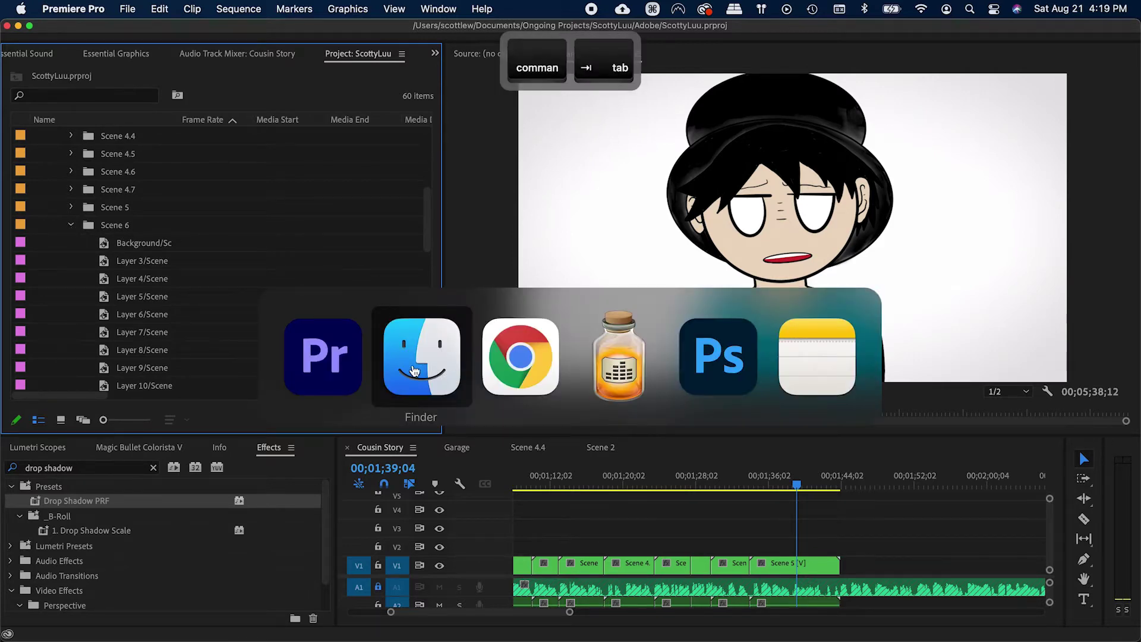
{"action": "left_click", "coordinate": [532, 381]}
{"action": "scroll", "coordinate": [535, 447], "scroll_direction": "down", "scroll_amount": 1}
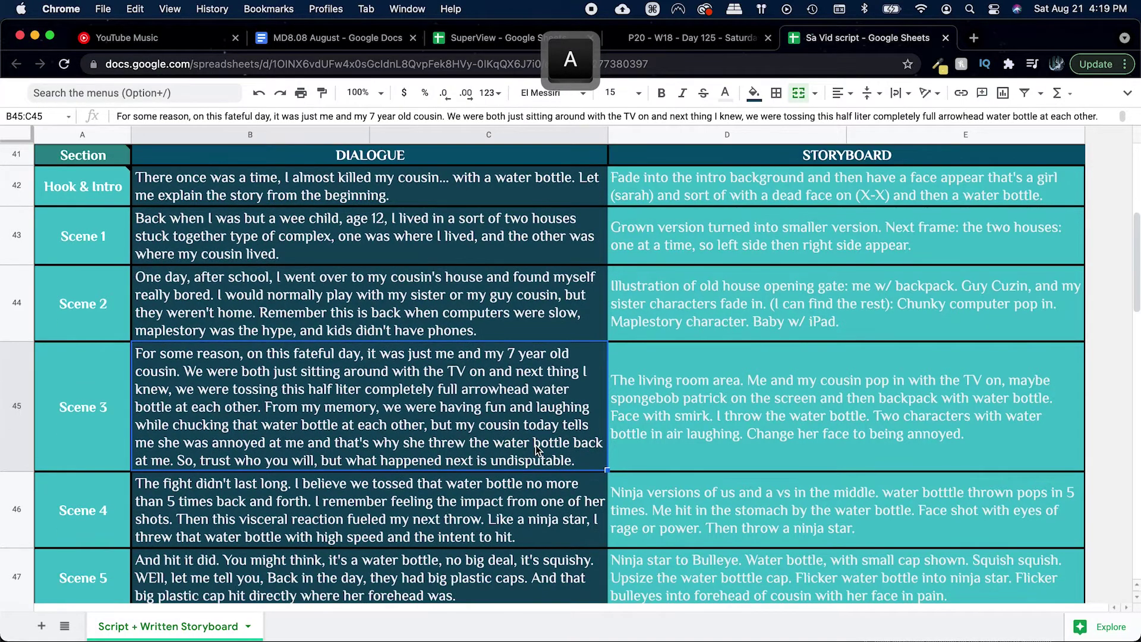
{"action": "left_click", "coordinate": [667, 555]}
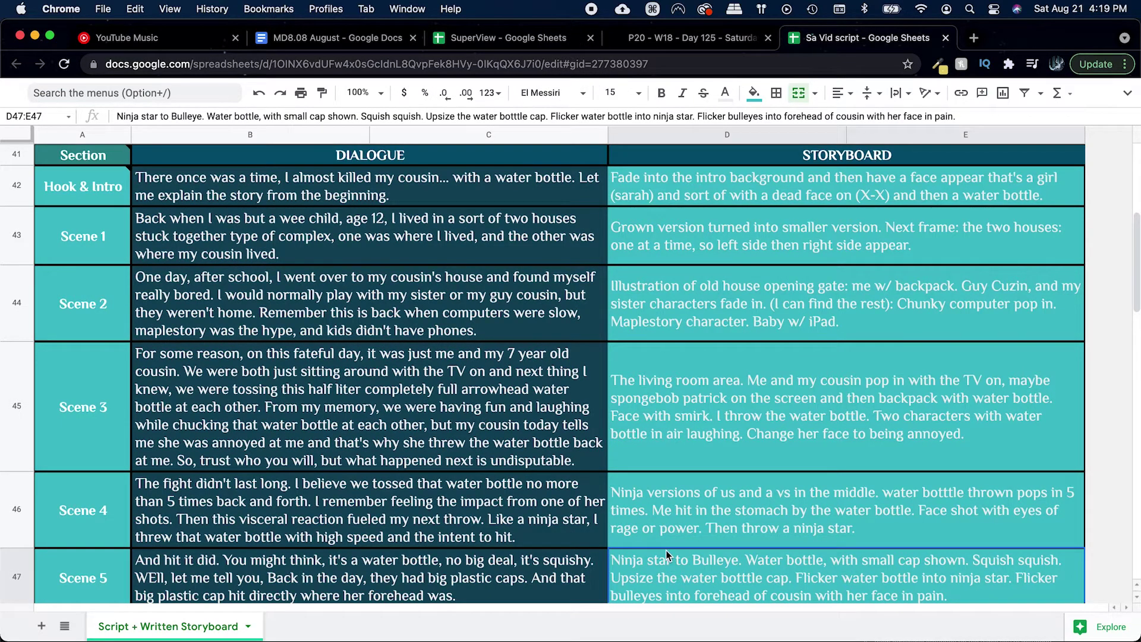
{"action": "scroll", "coordinate": [666, 551], "scroll_direction": "down", "scroll_amount": 1}
{"action": "scroll", "coordinate": [664, 551], "scroll_direction": "up", "scroll_amount": 5}
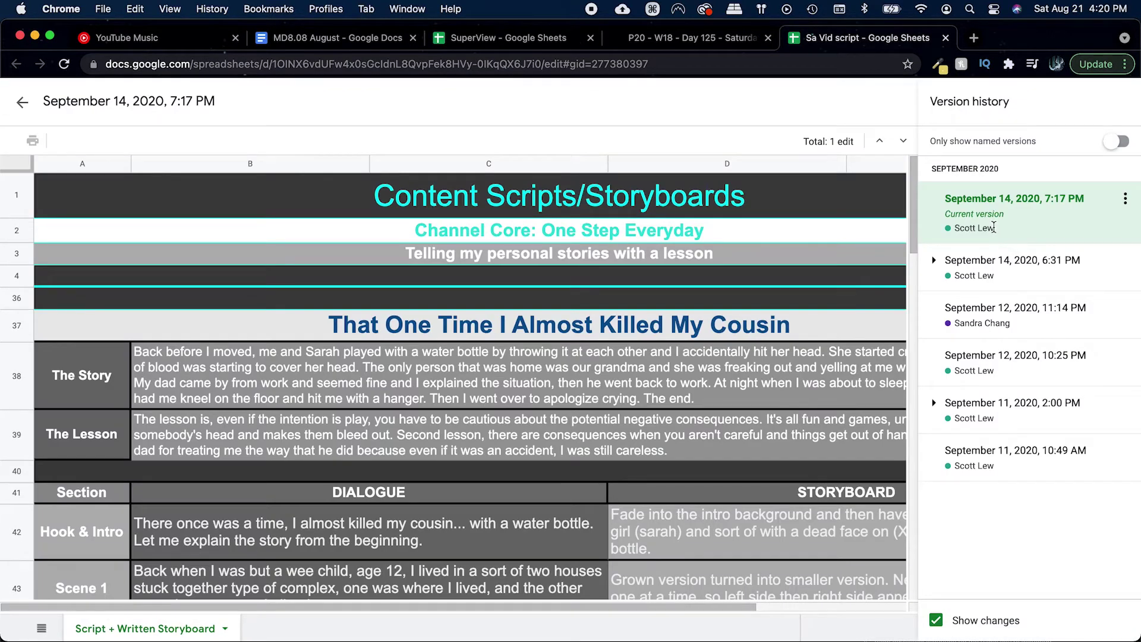
{"action": "key", "text": "Escape"}
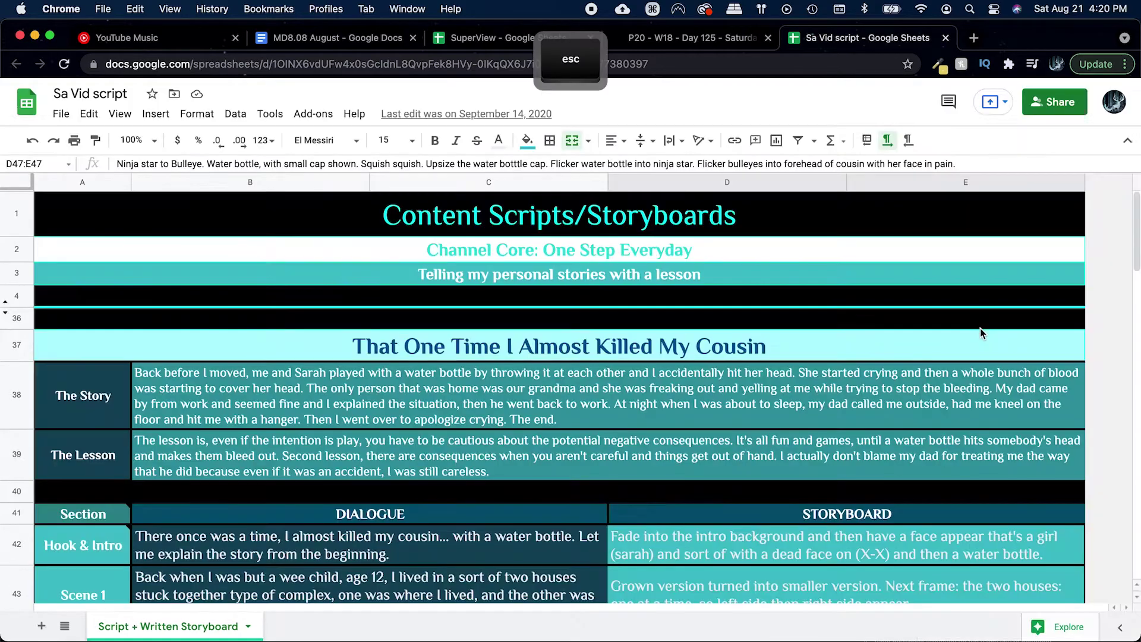
{"action": "scroll", "coordinate": [554, 446], "scroll_direction": "down", "scroll_amount": 10}
{"action": "key", "text": "super+Tab"}
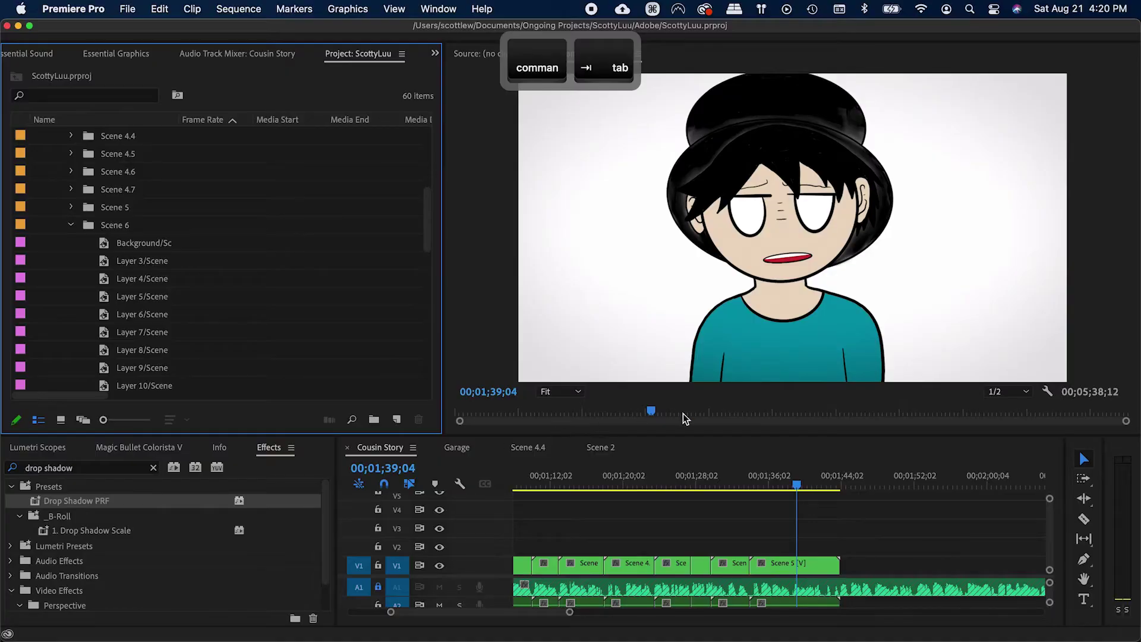
{"action": "key", "text": "super+Tab"}
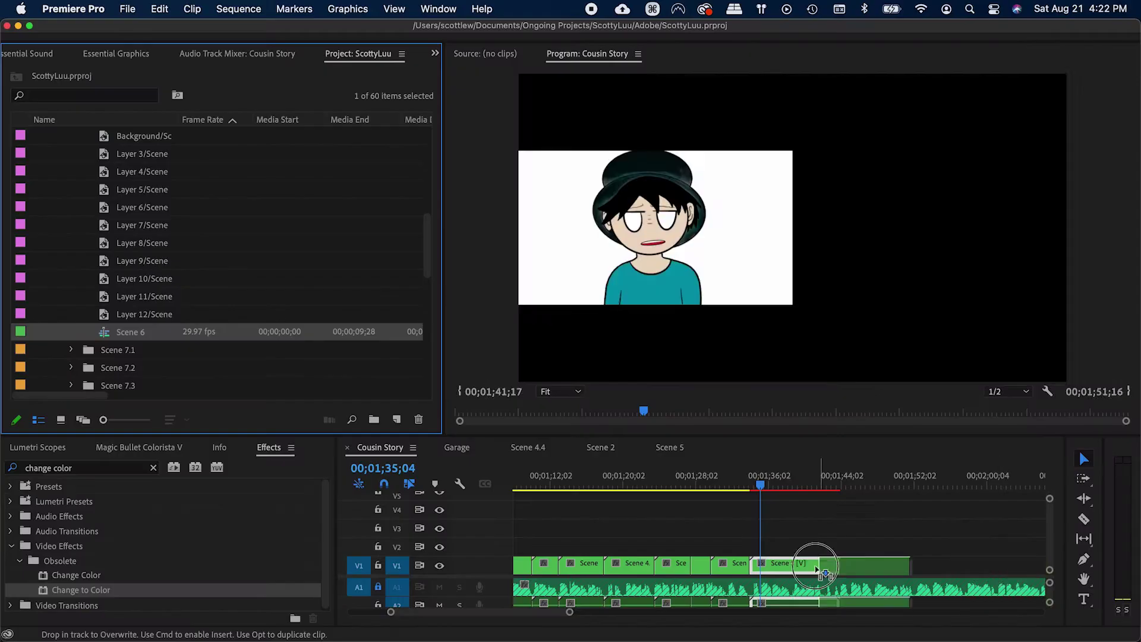
Step: Add the Scene 6 sequence to track V1 after Scene 5 and play back the edit
{"action": "key", "text": "space"}
{"action": "key", "text": "="}
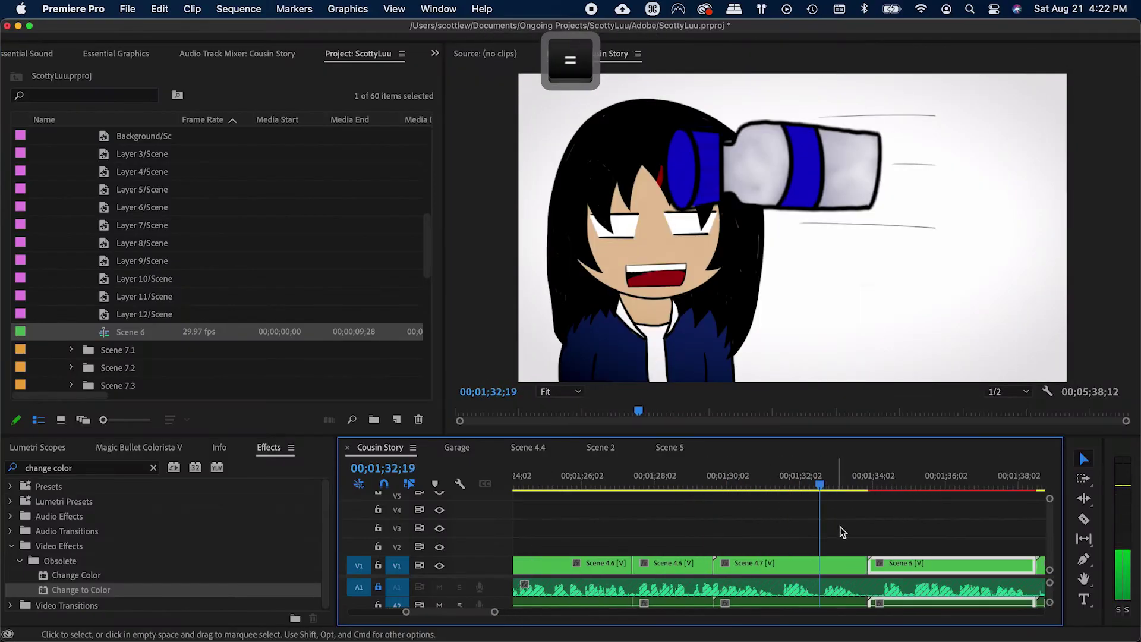
{"action": "key", "text": "-"}
{"action": "key", "text": "v"}
{"action": "key", "text": "space"}
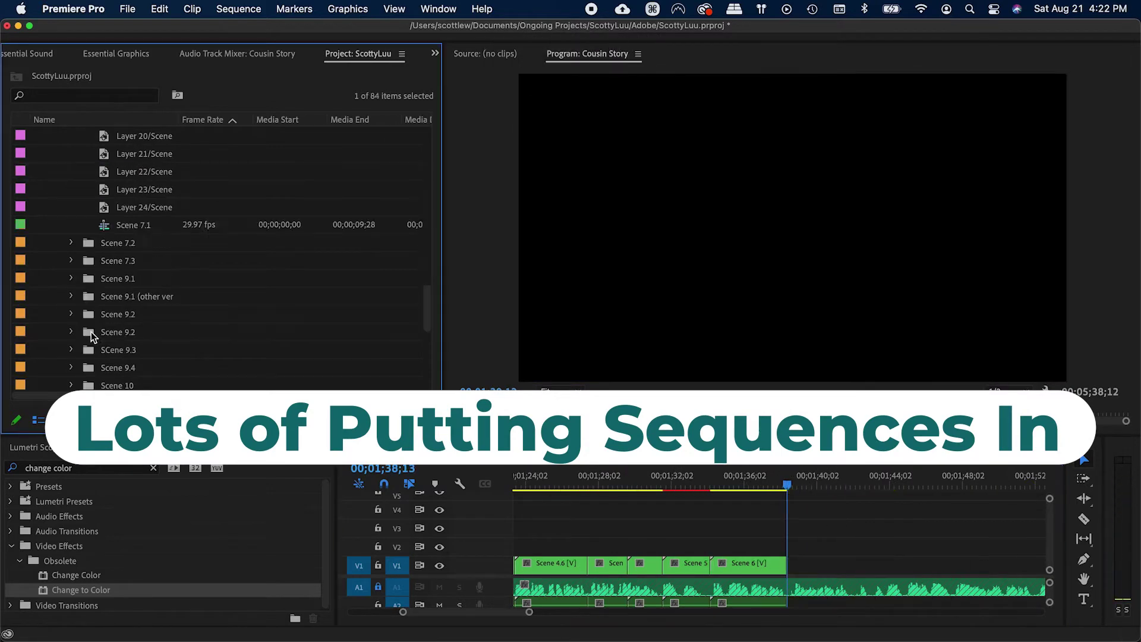
Step: Place the Scene 7.1 and Scene 7.2 sequences on track V1 to match the narration, and save the project
{"action": "key", "text": "v"}
{"action": "key", "text": "minus"}
{"action": "key", "text": "super+s"}
{"action": "key", "text": "v"}
{"action": "key", "text": "space"}
{"action": "key", "text": "super+s"}
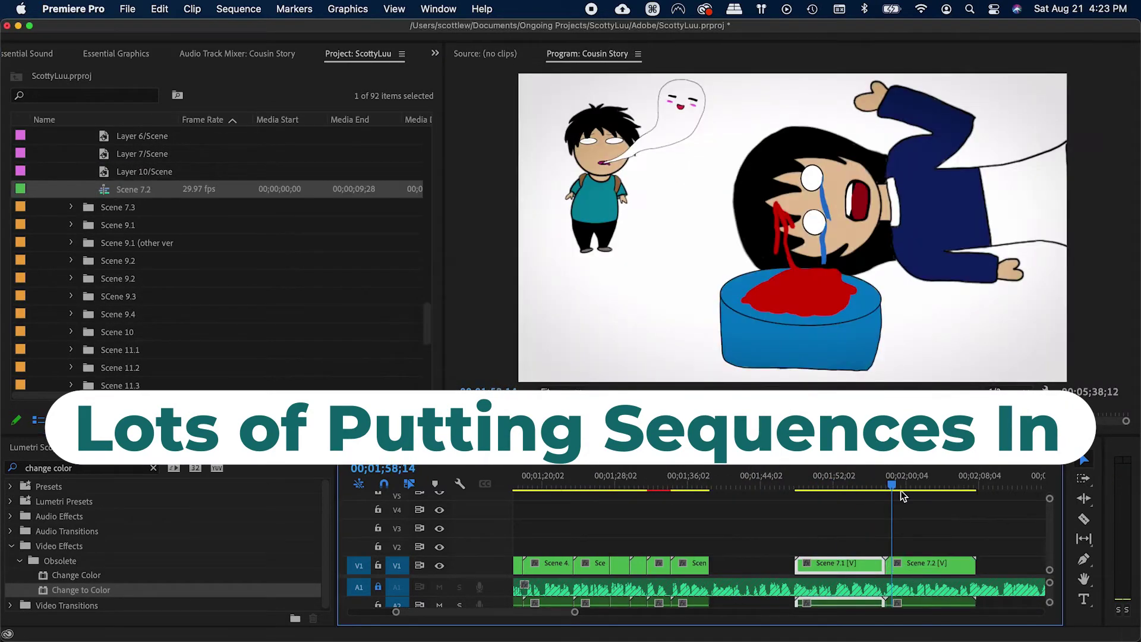
Step: Place the Scene 7.3 and Scene 9.1 sequences on track V1 following Scene 7.2
{"action": "key", "text": "v"}
{"action": "key", "text": "minus"}
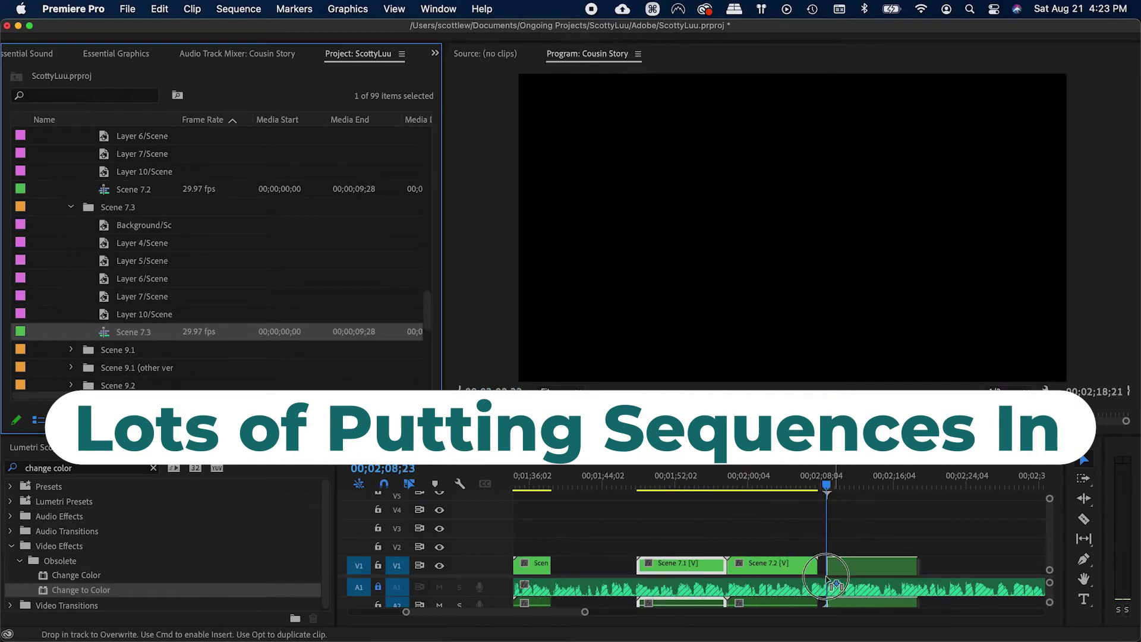
{"action": "key", "text": "v"}
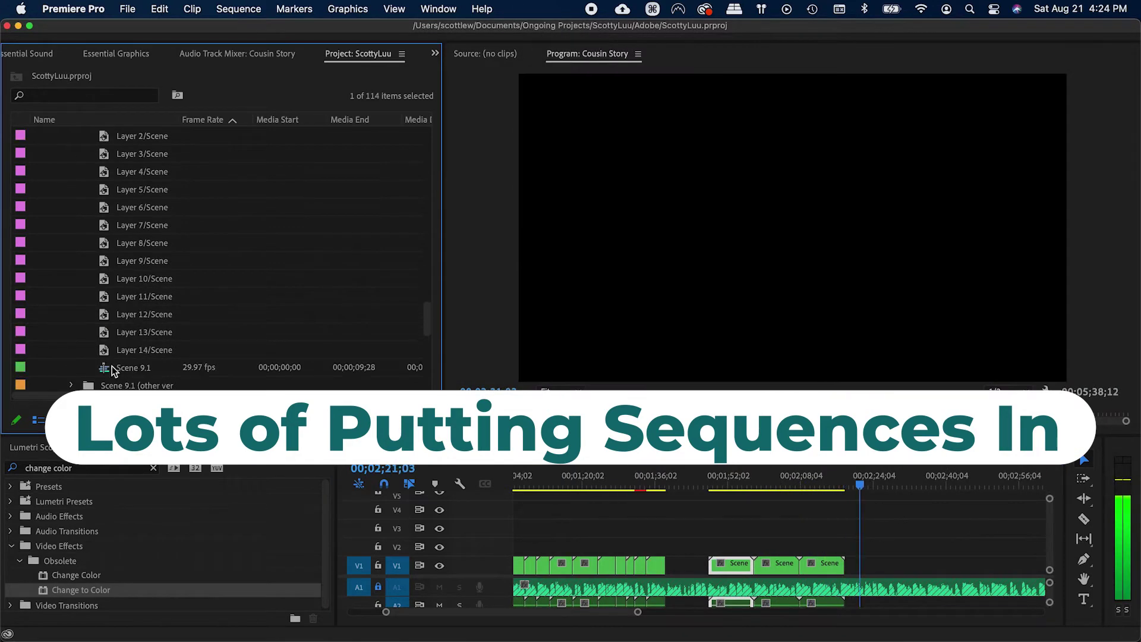
{"action": "key", "text": "space"}
{"action": "key", "text": "v"}
Step: Extend the end of the Scene 6 clip on V1 to its full media length, save, and check playback around Scene 7.1
{"action": "key", "text": "l"}
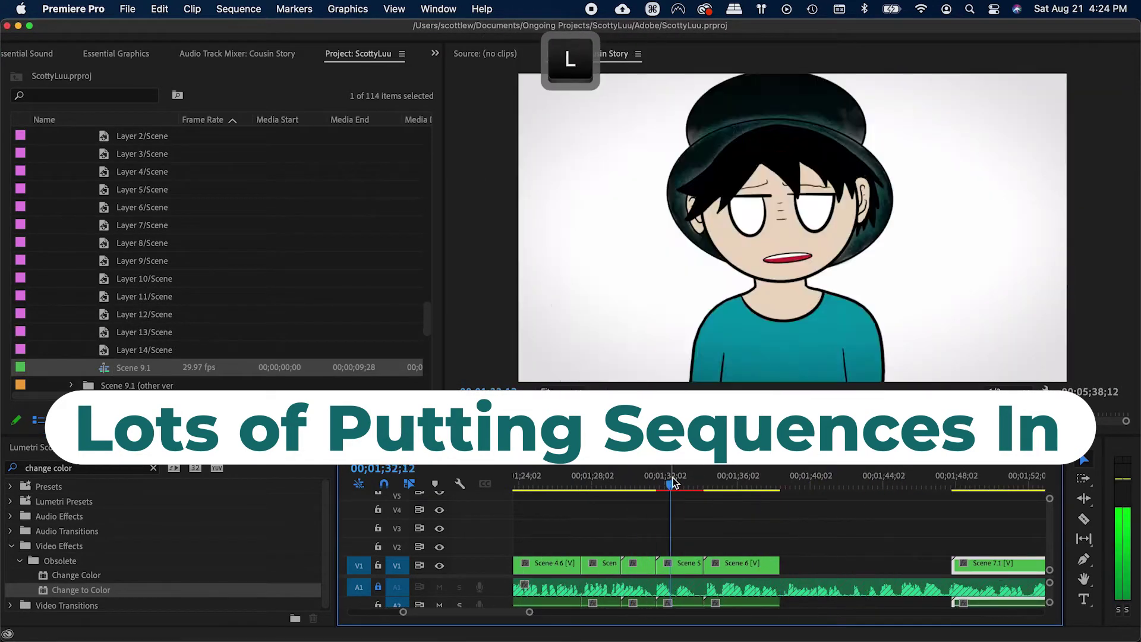
{"action": "key", "text": "space"}
{"action": "left_click_drag", "start_coordinate": [780, 564], "coordinate": [866, 570]}
{"action": "key", "text": "super+s"}
{"action": "key", "text": "space"}
{"action": "key", "text": "space"}
{"action": "left_click_drag", "start_coordinate": [812, 565], "coordinate": [858, 567]}
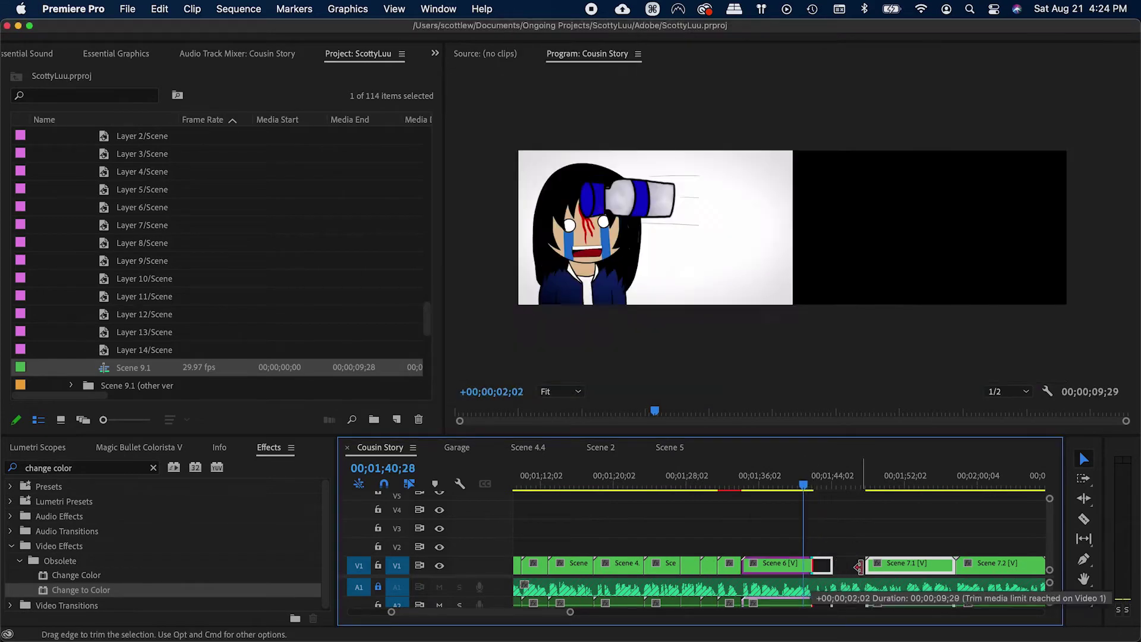
{"action": "key", "text": "space"}
{"action": "key", "text": "super+s"}
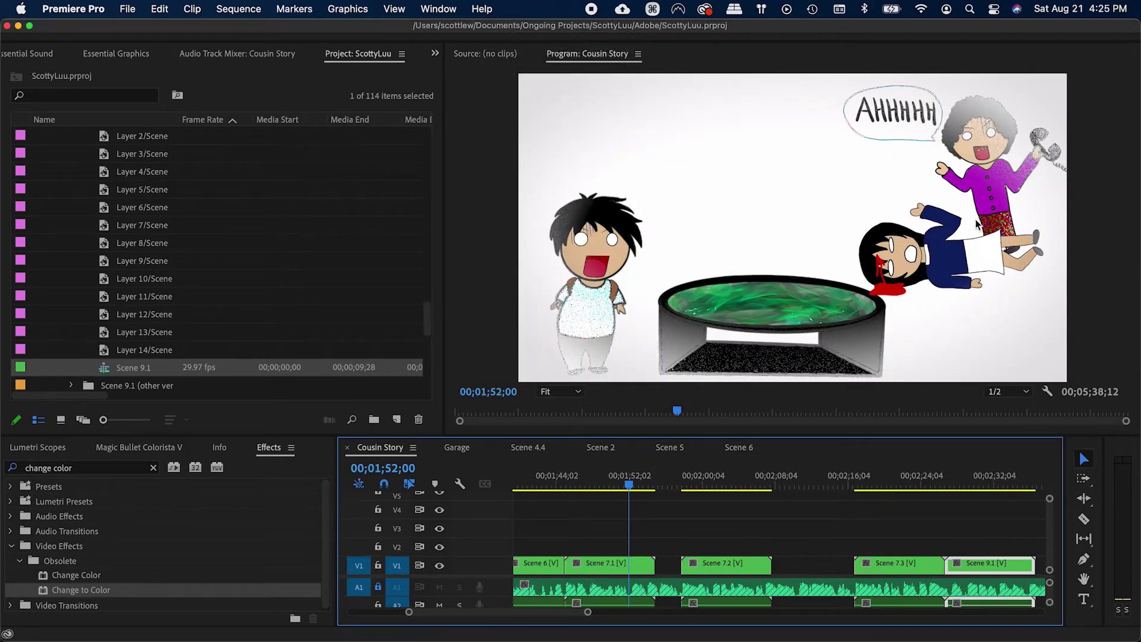
{"action": "left_click", "coordinate": [647, 486]}
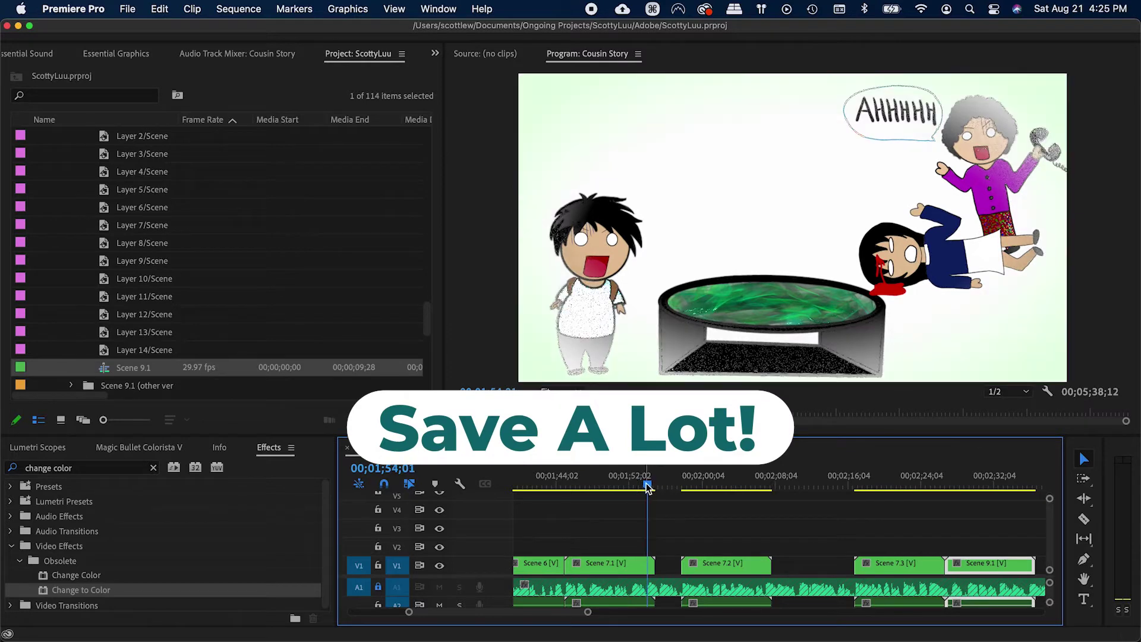
Step: Scrub through the Scene 7.1 clip to review its timing against the narration, and save the project
{"action": "left_click_drag", "start_coordinate": [648, 485], "coordinate": [616, 493]}
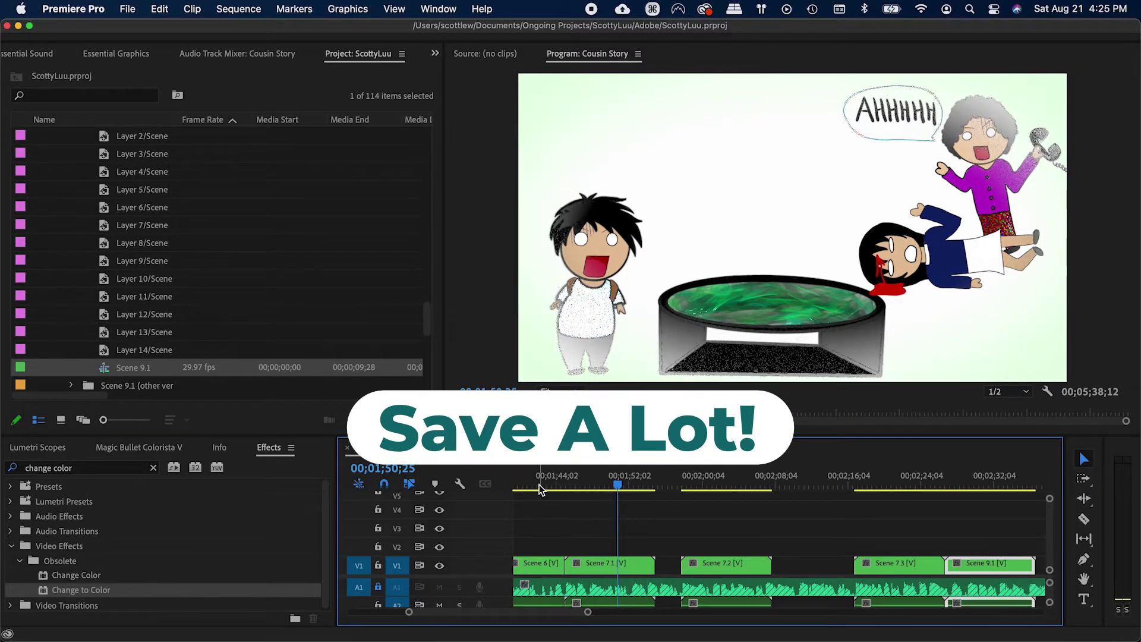
{"action": "left_click_drag", "start_coordinate": [552, 484], "coordinate": [642, 485]}
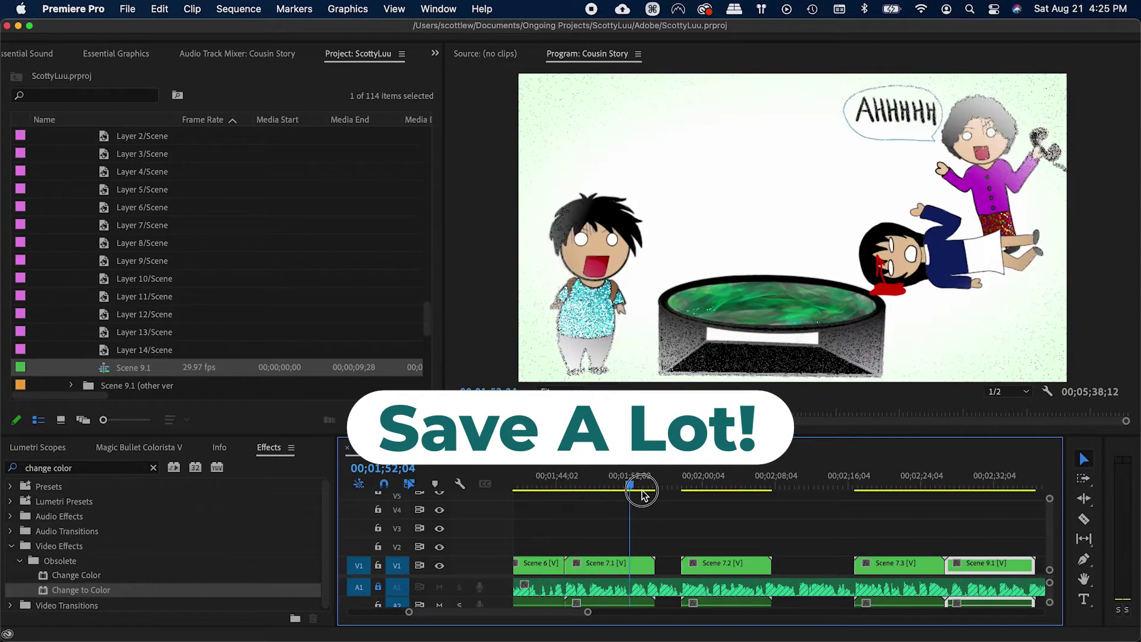
{"action": "key", "text": "super+s"}
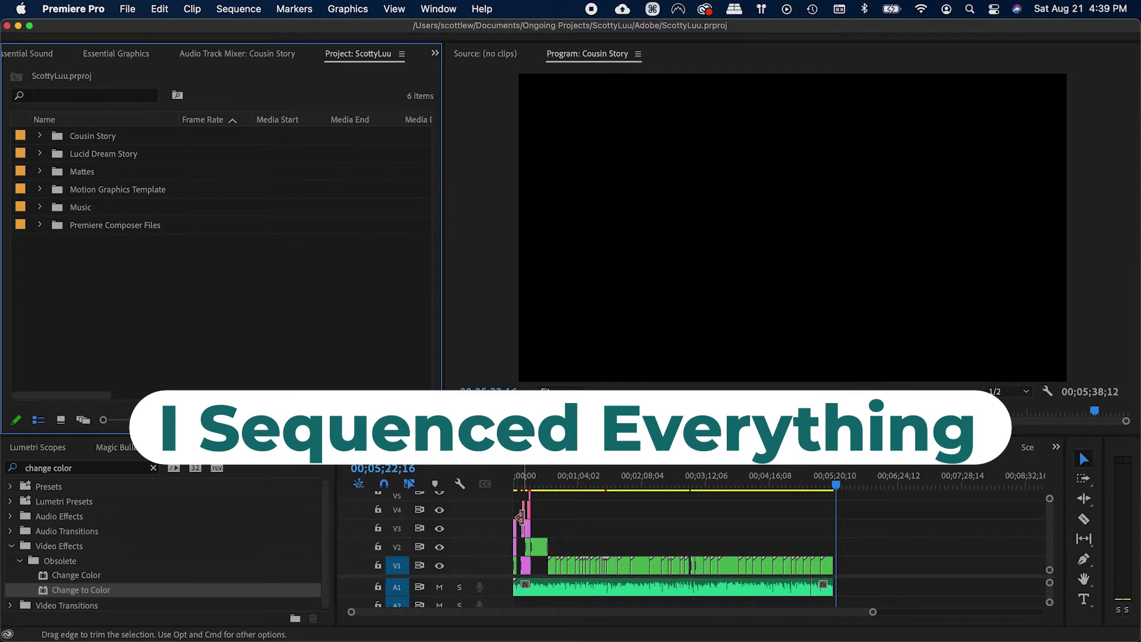
{"action": "key", "text": "cmd+s"}
{"action": "key", "text": "v"}
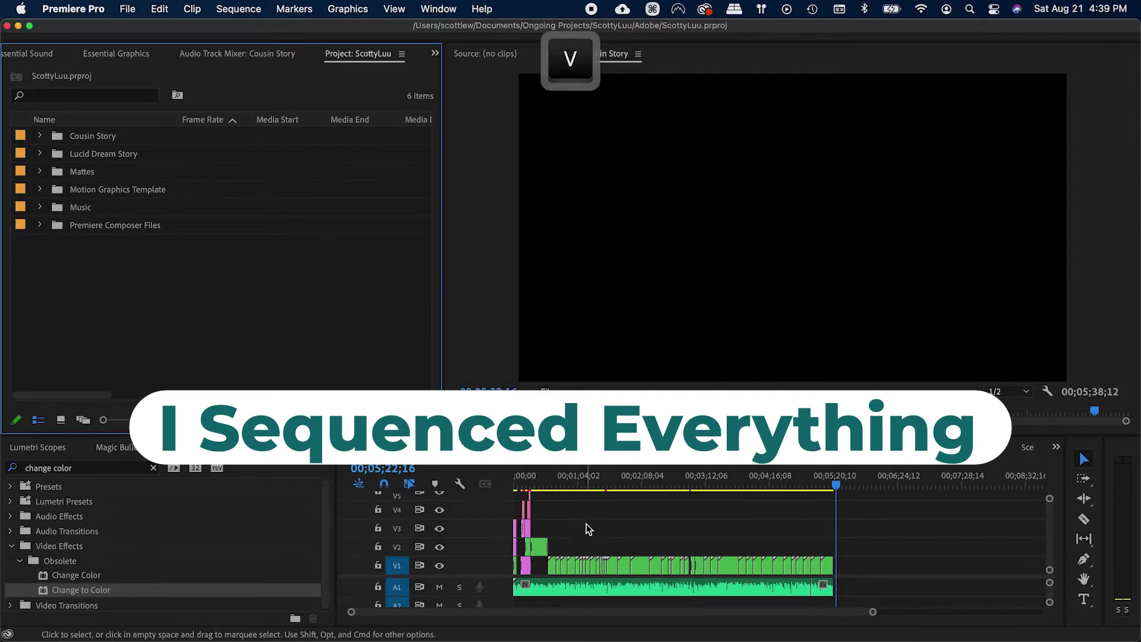
Step: Review the fully assembled scenes across the whole Cousin Story timeline, from the first V1 scenes to the last one
{"action": "left_click_drag", "start_coordinate": [834, 489], "coordinate": [551, 485]}
{"action": "key", "text": "equal"}
{"action": "key", "text": "equal"}
{"action": "key", "text": "equal"}
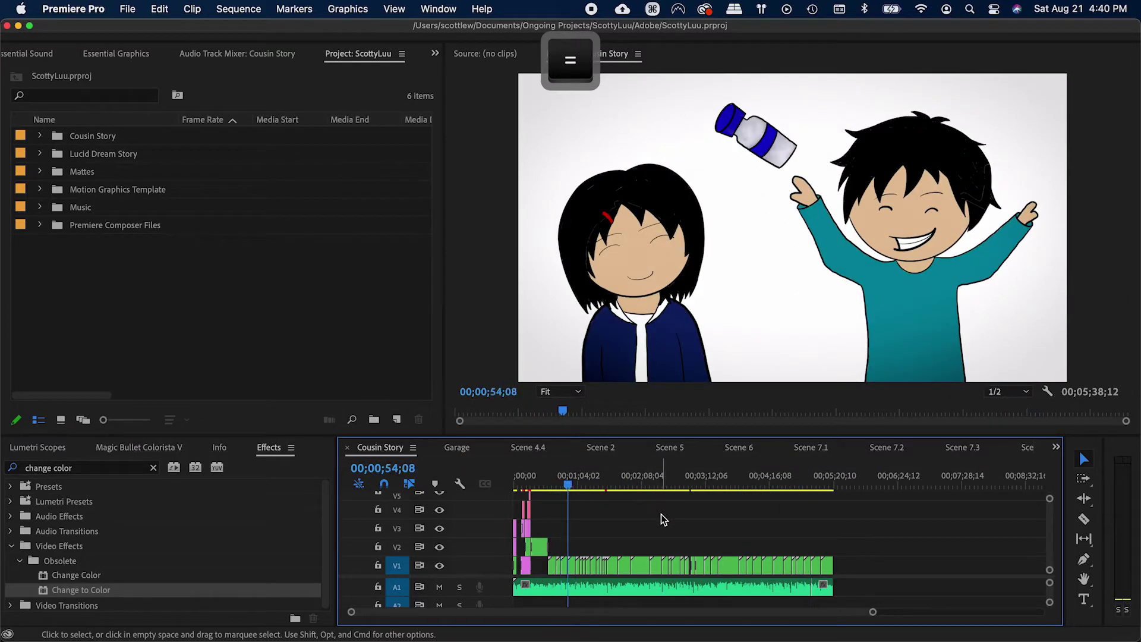
{"action": "key", "text": "equal"}
{"action": "key", "text": "equal"}
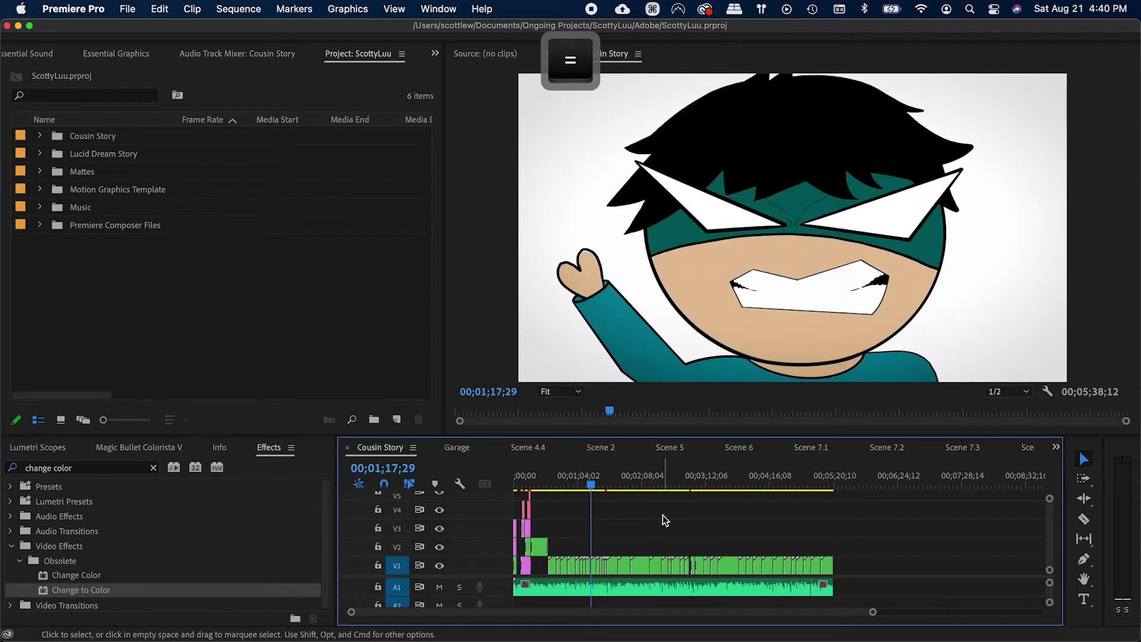
{"action": "key", "text": "equal"}
{"action": "key", "text": "equal"}
{"action": "key", "text": "equal"}
{"action": "key", "text": "equal"}
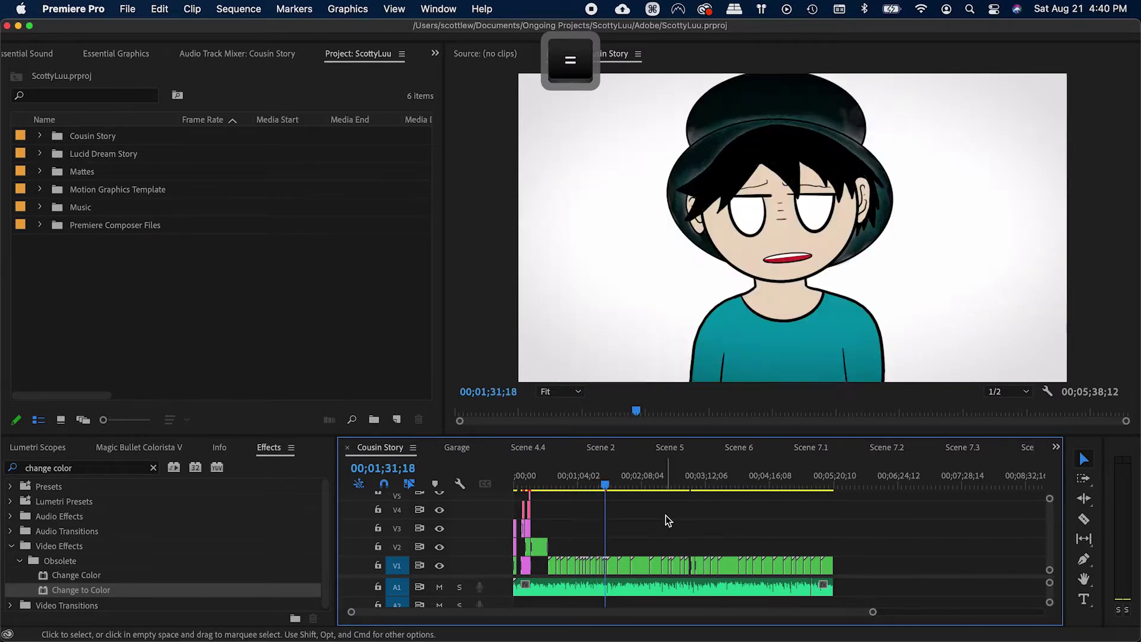
{"action": "key", "text": "equal"}
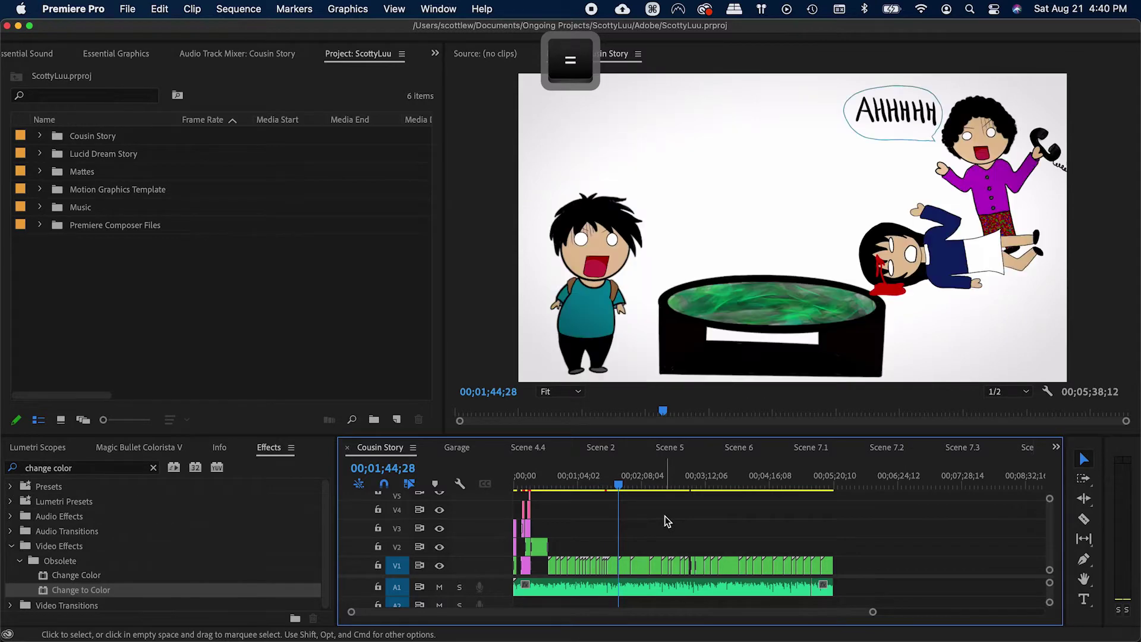
{"action": "key", "text": "equal"}
{"action": "key", "text": "equal"}
{"action": "left_click_drag", "start_coordinate": [550, 479], "coordinate": [830, 481]}
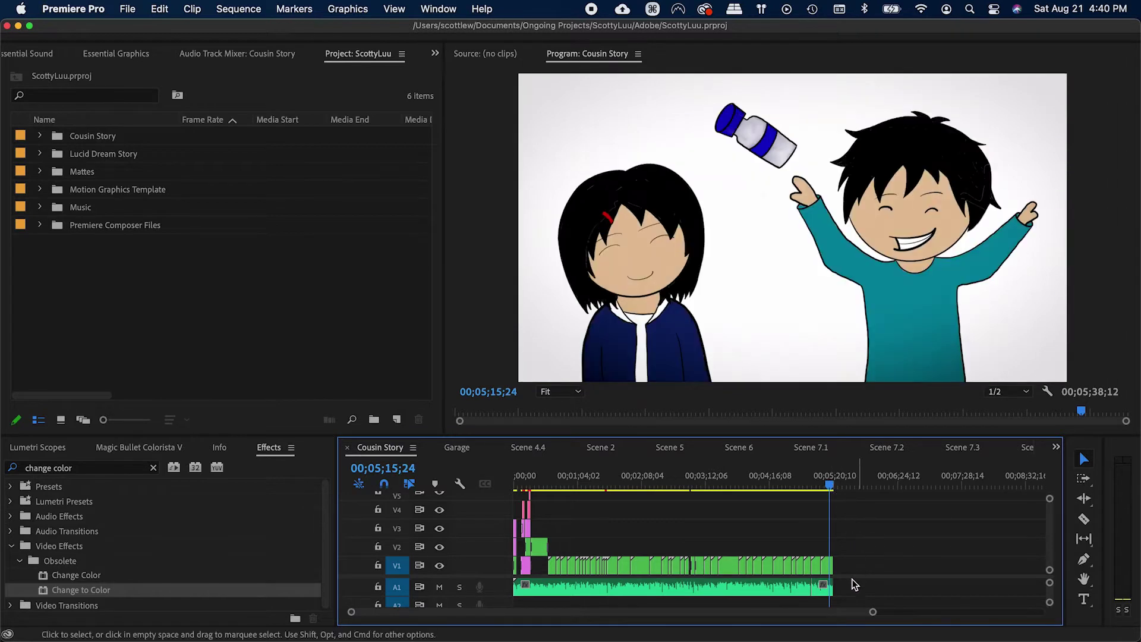
Step: Save the project and return the playhead to the start of the Cousin Story sequence
{"action": "key", "text": "super+s"}
{"action": "scroll", "coordinate": [837, 585], "scroll_direction": "down", "scroll_amount": 5}
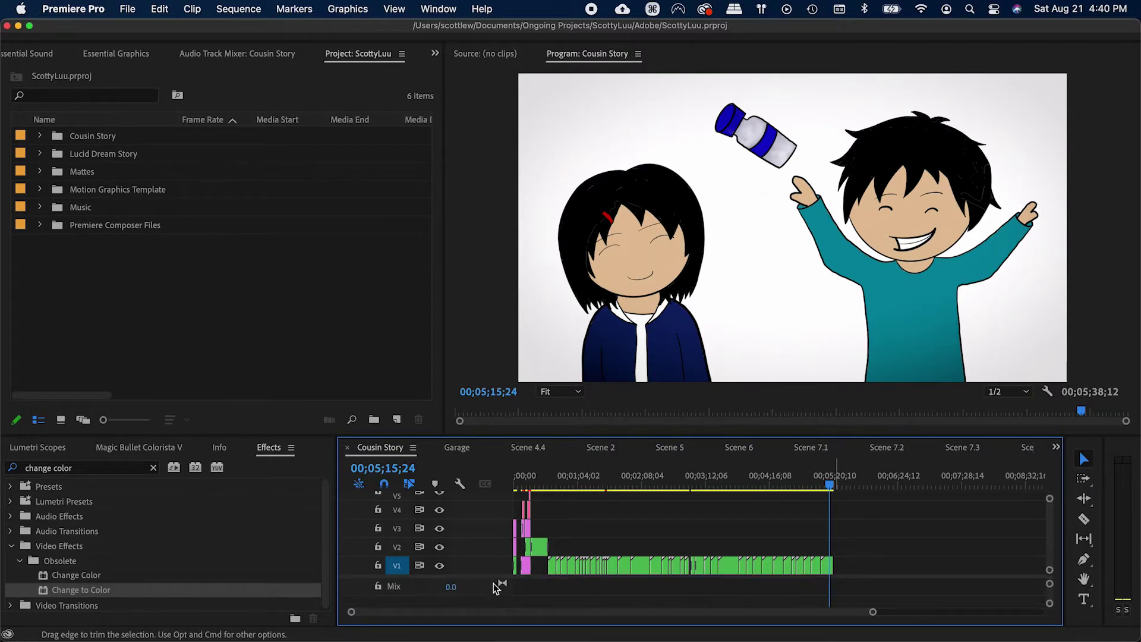
{"action": "scroll", "coordinate": [869, 589], "scroll_direction": "up", "scroll_amount": 3}
{"action": "key", "text": "super+s"}
{"action": "left_click_drag", "start_coordinate": [830, 485], "coordinate": [506, 490]}
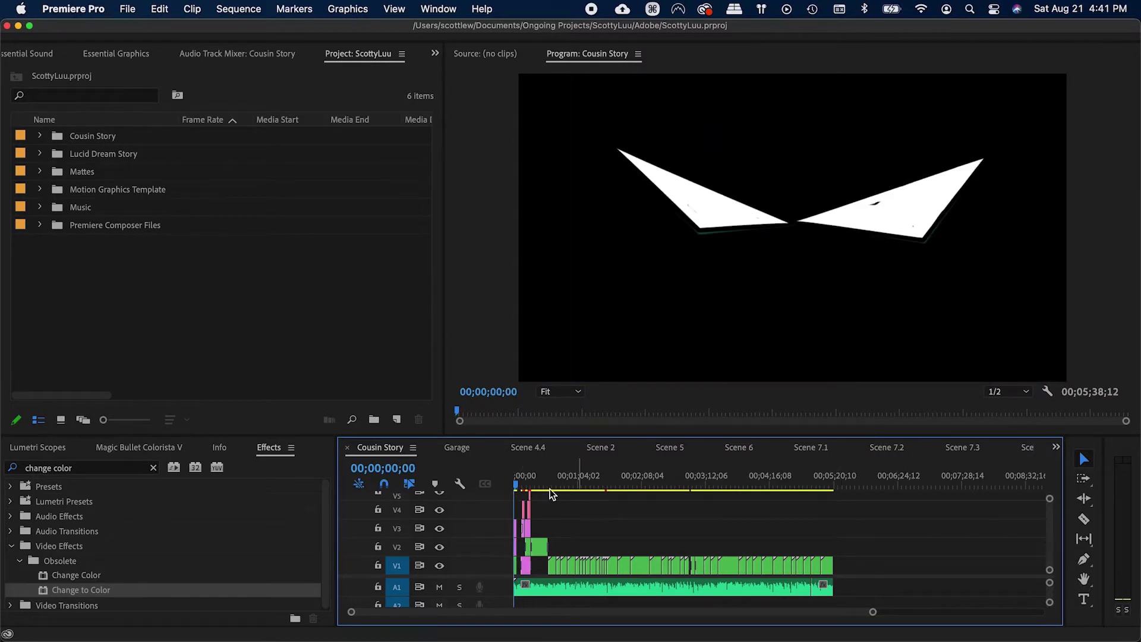
{"action": "key", "text": "super+s"}
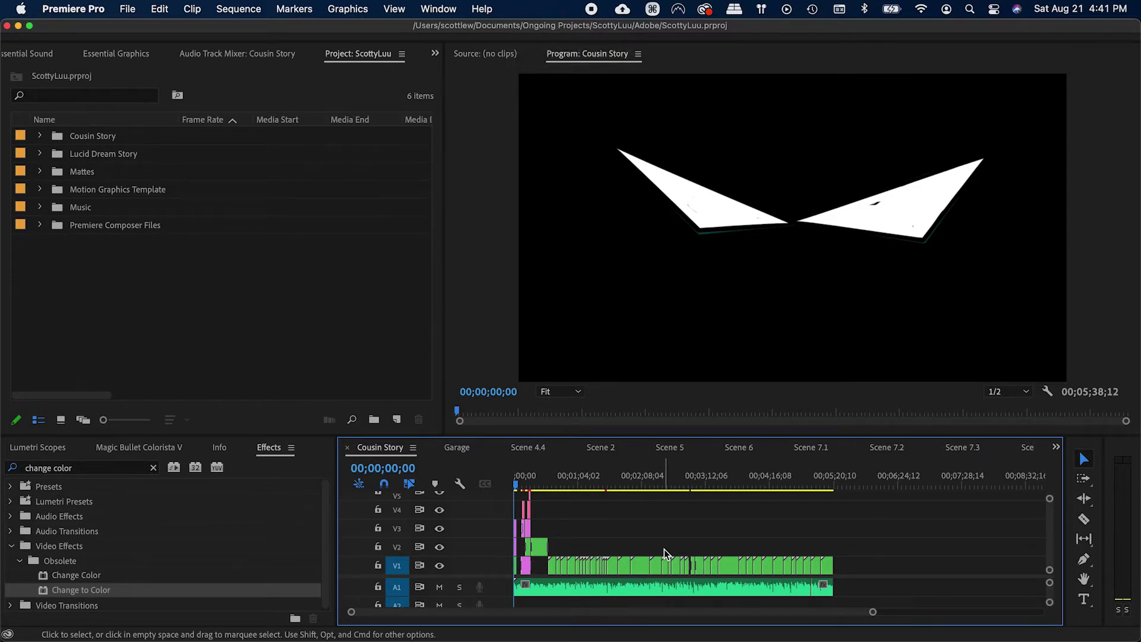
{"action": "key", "text": "super+s"}
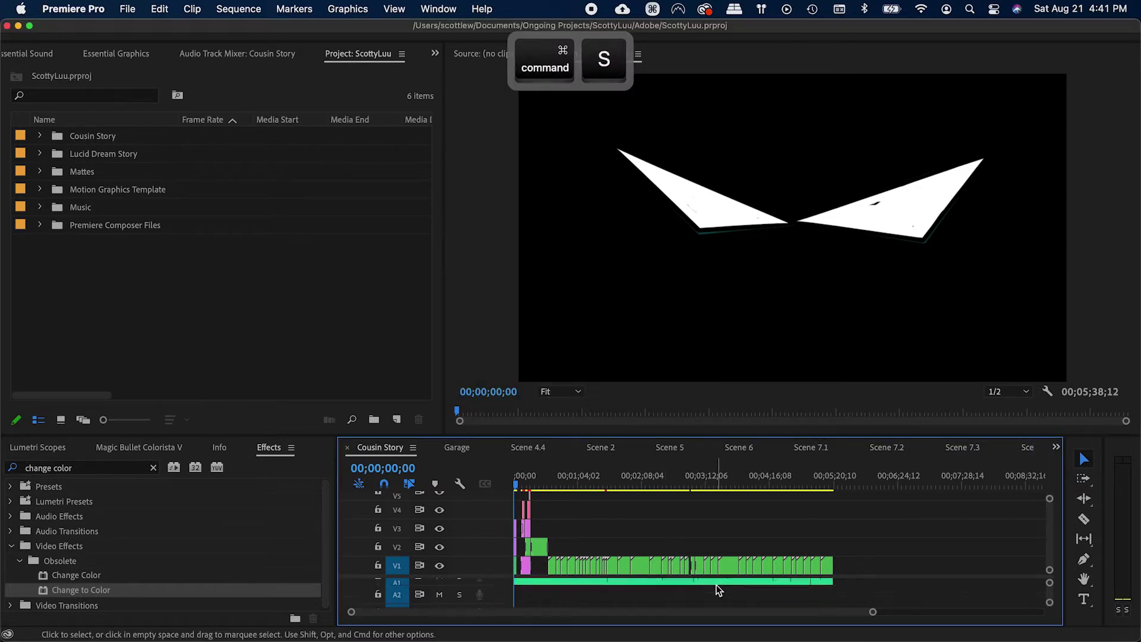
{"action": "key", "text": "super+s"}
Step: Play the Cousin Story edit from the opening through to the Scene 2 clip to find spots to edit, and save the project
{"action": "key", "text": "="}
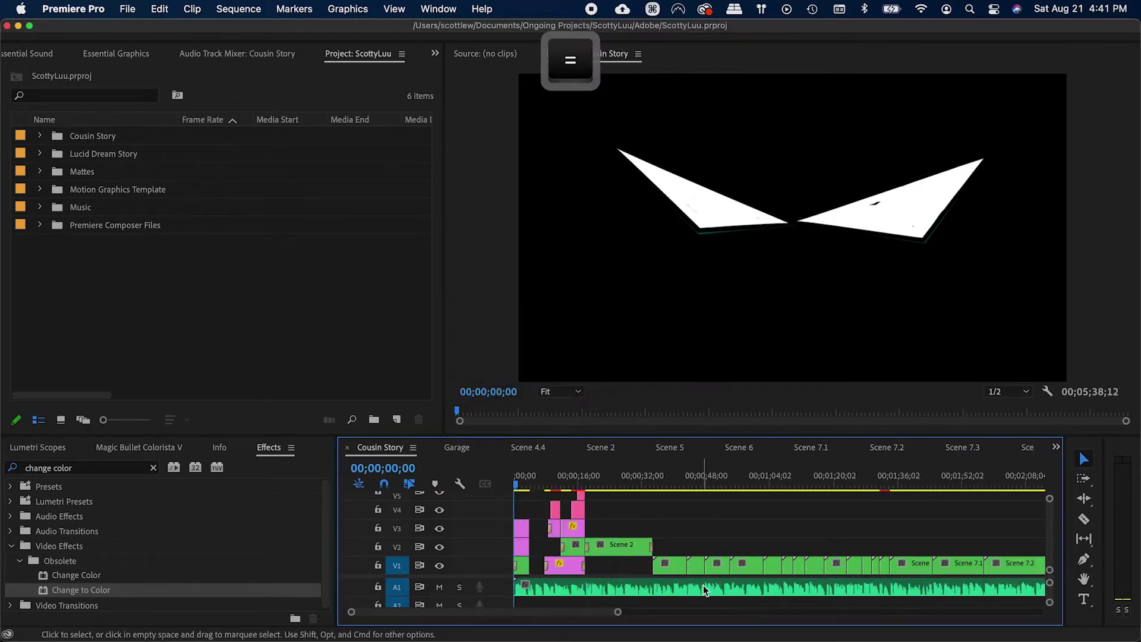
{"action": "key", "text": "="}
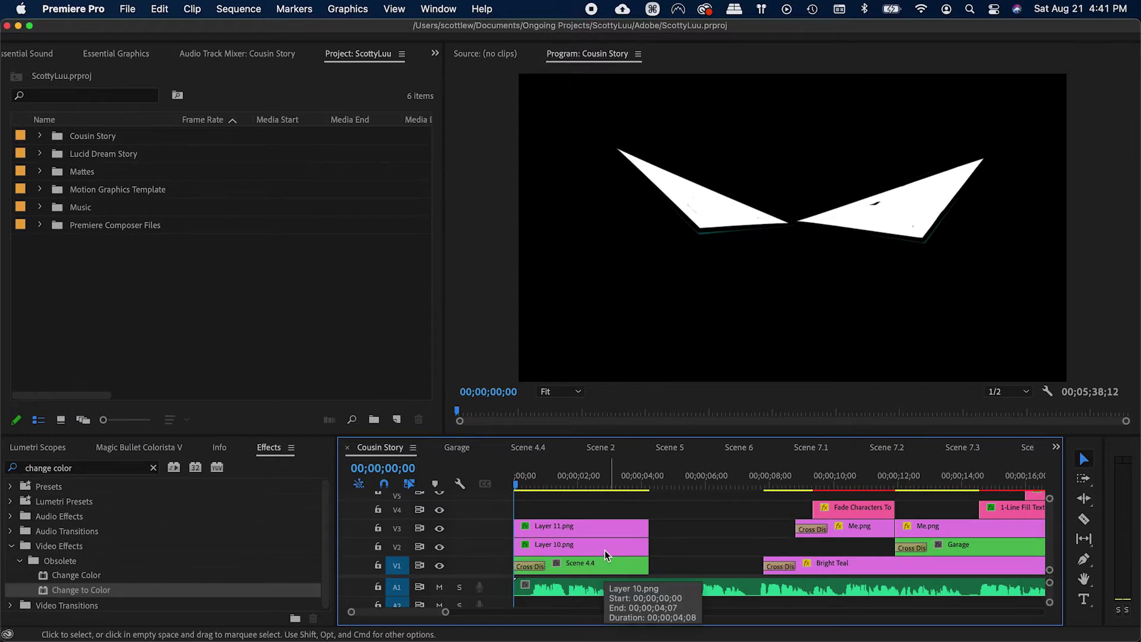
{"action": "key", "text": "super+s"}
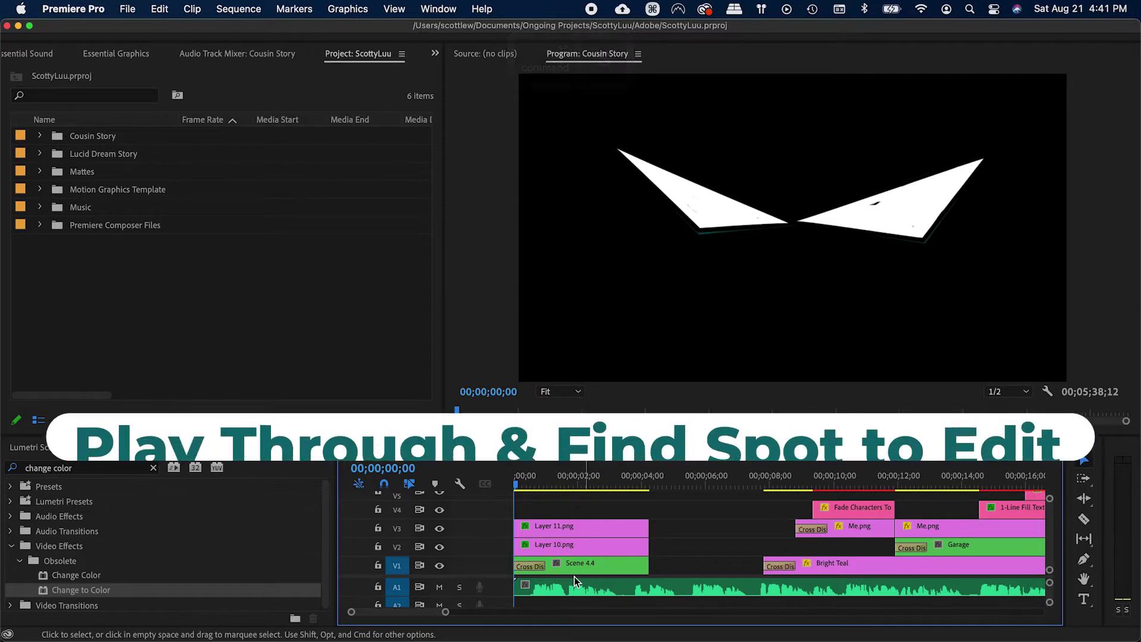
{"action": "key", "text": "space"}
{"action": "key", "text": "v"}
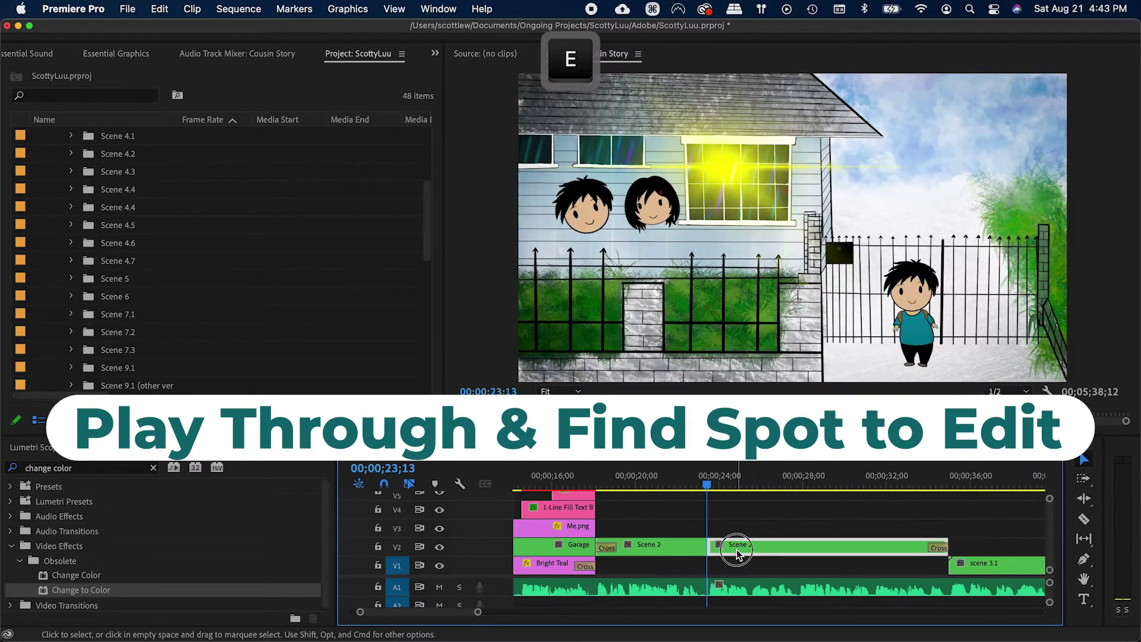
{"action": "key", "text": "super+s"}
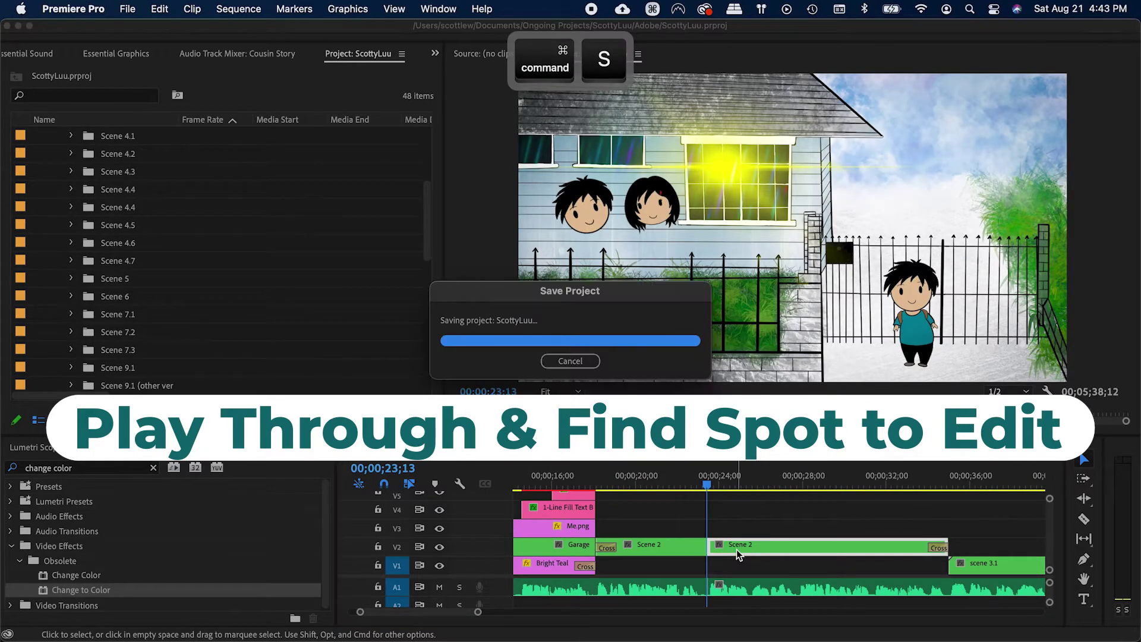
Step: Open the nested Scene 2 sequence and stagger the starts of Layer 21 at 00;00;05;10 and Layer 27 at about 8 seconds
{"action": "double_click", "coordinate": [738, 544]}
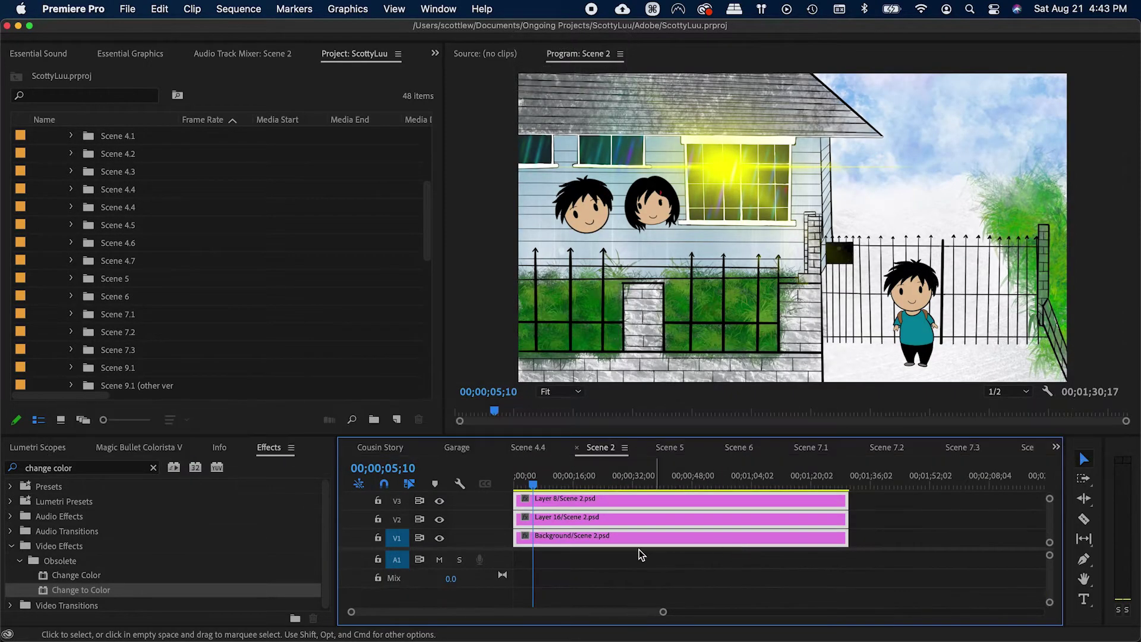
{"action": "left_click", "coordinate": [521, 530], "text": "shift"}
{"action": "left_click_drag", "start_coordinate": [520, 530], "coordinate": [639, 515]}
{"action": "left_click", "coordinate": [606, 543]}
Step: Apply the default cross dissolve to the start of the Layer 21 and Layer 27 clips, and save the project
{"action": "left_click", "coordinate": [639, 529]}
{"action": "key", "text": "super+d"}
{"action": "left_click", "coordinate": [662, 514]}
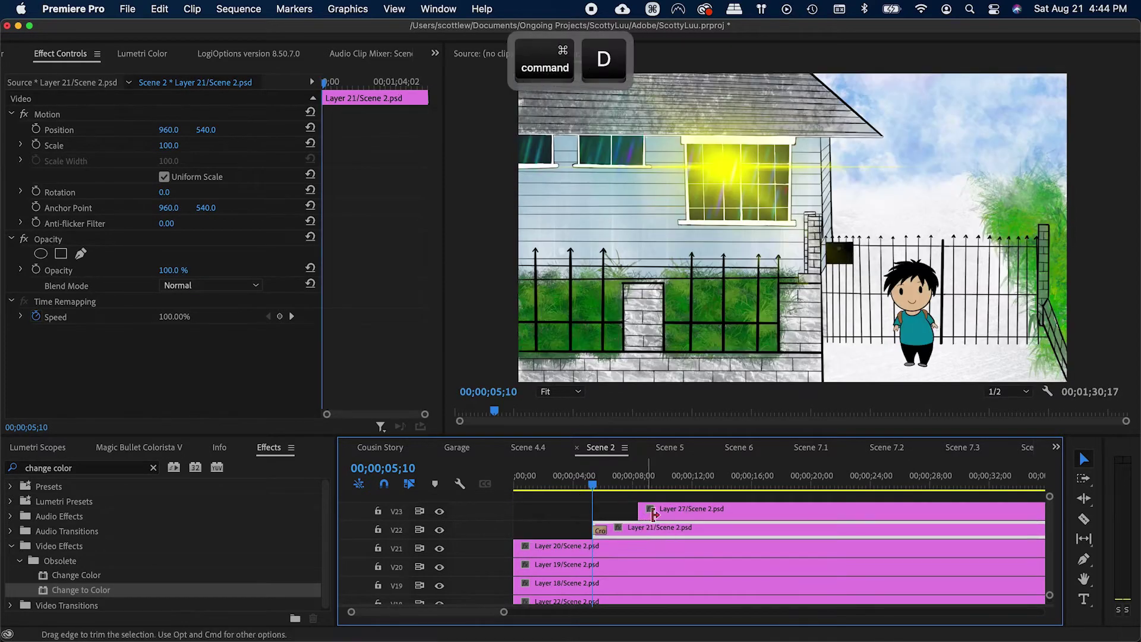
{"action": "key", "text": "super+d"}
{"action": "key", "text": "super+s"}
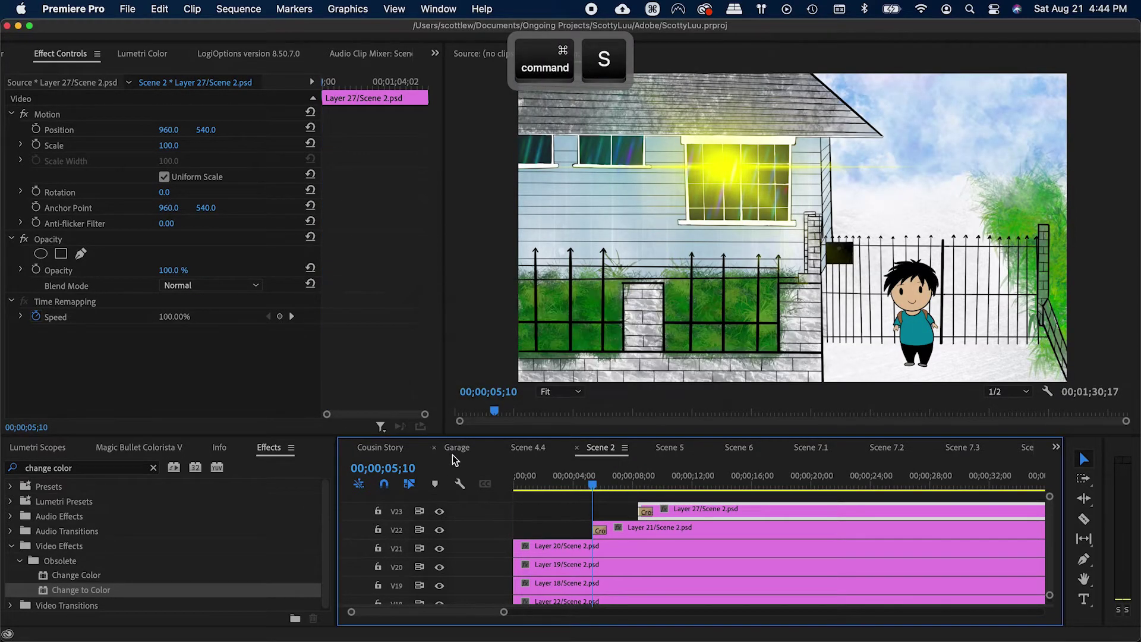
Step: Return to the Cousin Story sequence and play back the second Scene 2 clip
{"action": "left_click", "coordinate": [405, 446]}
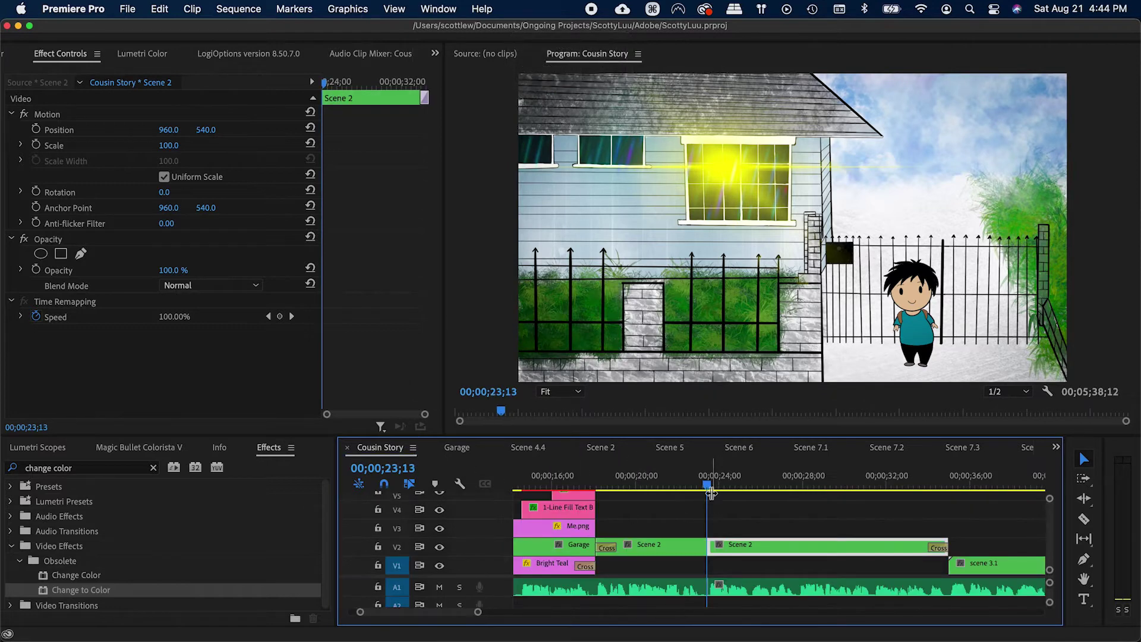
{"action": "key", "text": "v"}
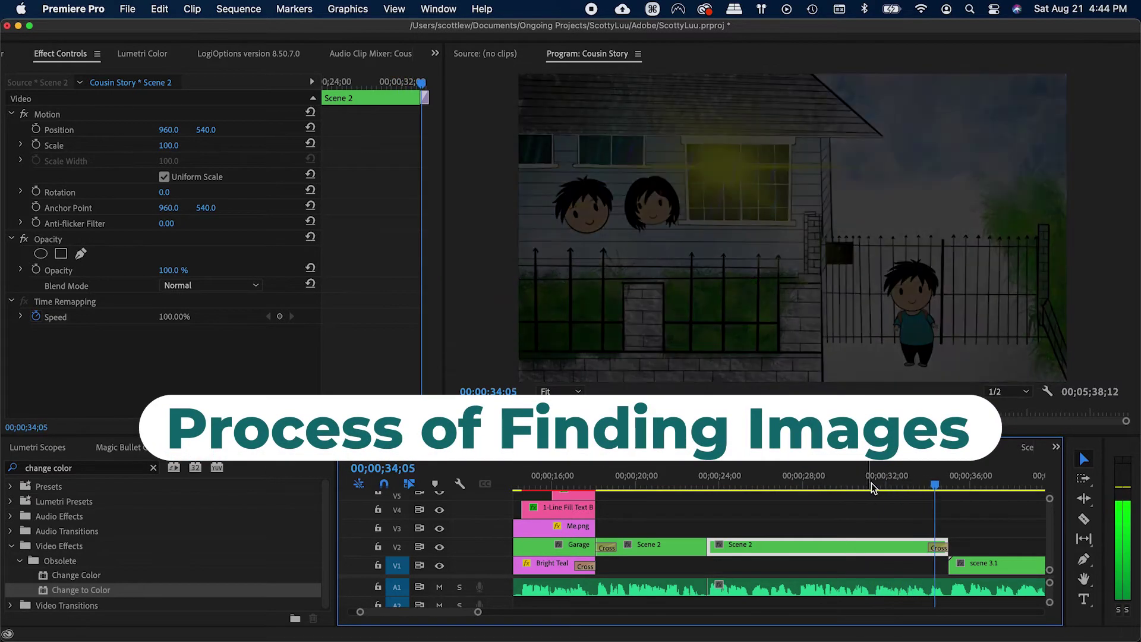
{"action": "key", "text": "space"}
Step: Switch to Chrome, search Google for "maplestory png" and open the image results
{"action": "key", "text": "super+Tab"}
{"action": "key", "text": "Return"}
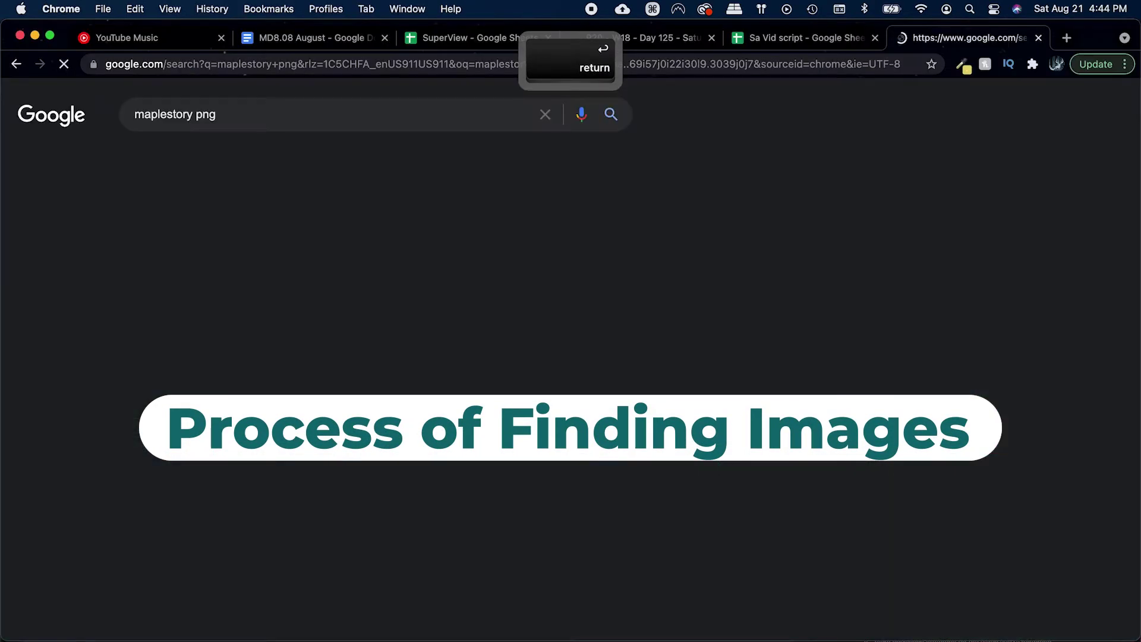
{"action": "left_click", "coordinate": [208, 161]}
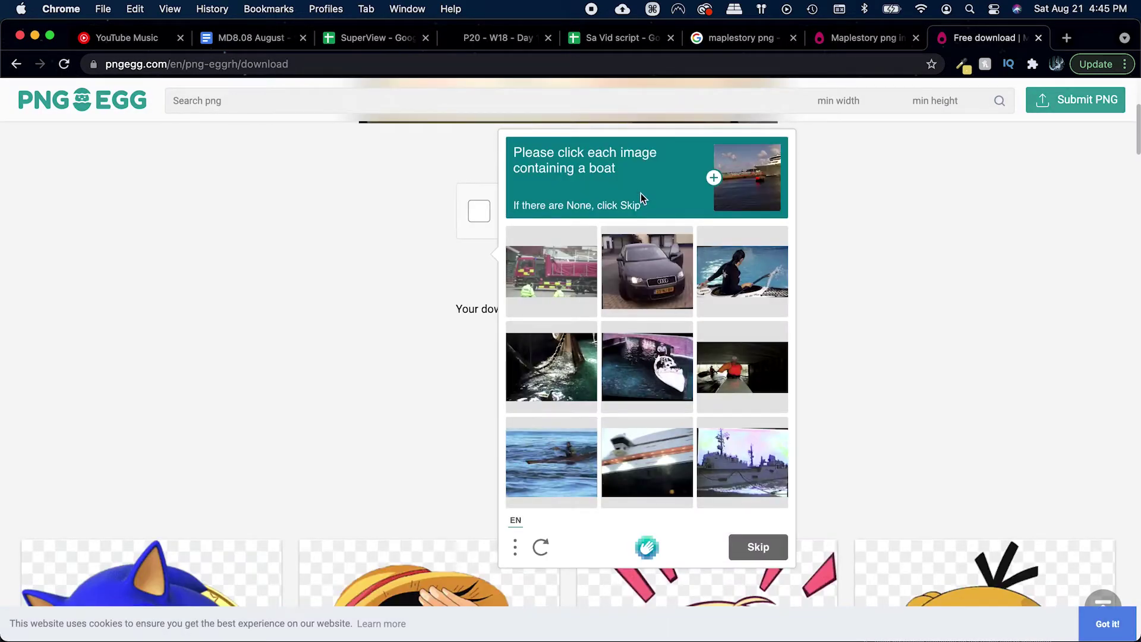
Step: Complete the boat image verification on PNGEgg to download the mushroom image pngegg.png
{"action": "left_click", "coordinate": [647, 366]}
{"action": "left_click", "coordinate": [552, 462]}
{"action": "left_click", "coordinate": [647, 462]}
{"action": "left_click", "coordinate": [743, 476]}
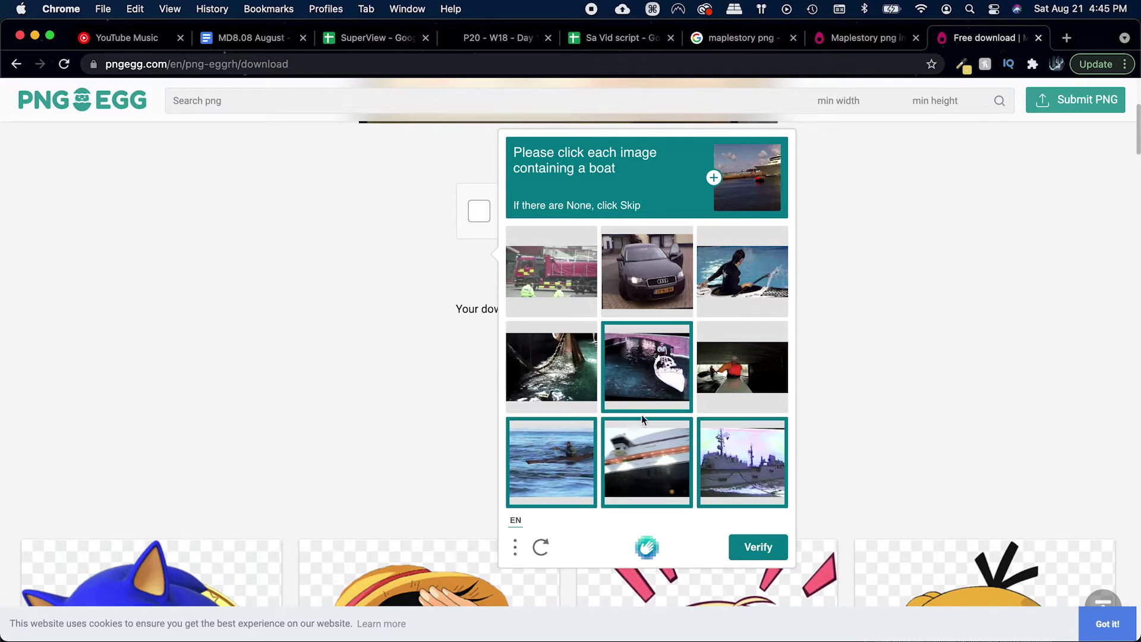
{"action": "left_click", "coordinate": [785, 544]}
{"action": "left_click", "coordinate": [647, 271]}
{"action": "left_click", "coordinate": [551, 461]}
{"action": "left_click", "coordinate": [647, 462]}
{"action": "left_click", "coordinate": [763, 547]}
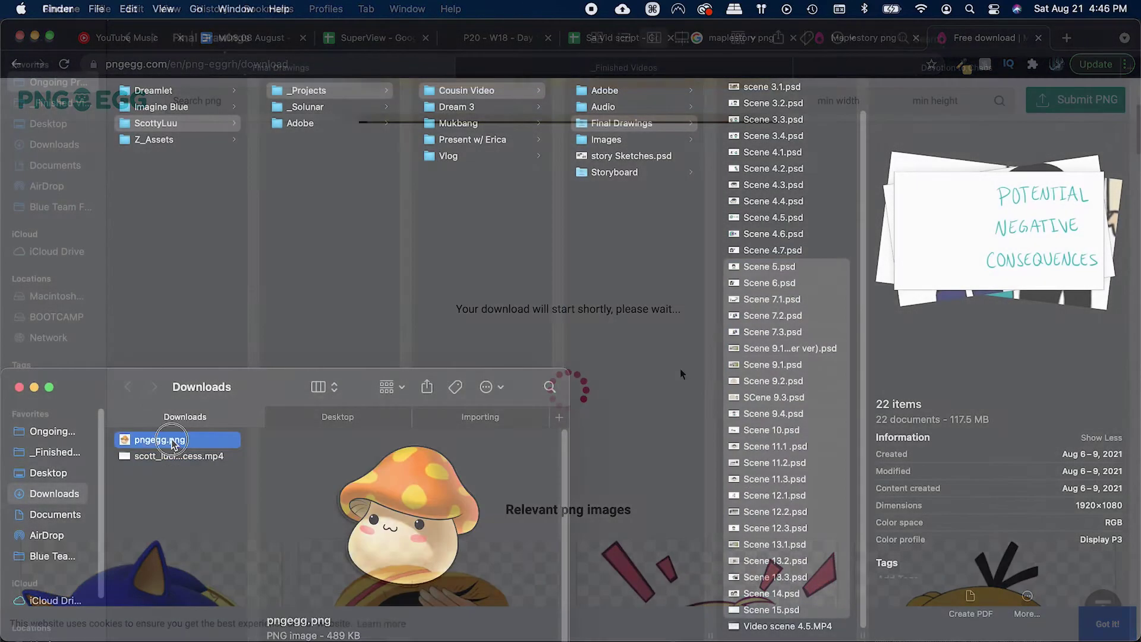
Step: Return to Premiere Pro, place pngegg.png on track V3 above the end of the Scene 2 clip, and save the project
{"action": "key", "text": "super+Tab"}
{"action": "left_click_drag", "start_coordinate": [680, 368], "coordinate": [811, 527]}
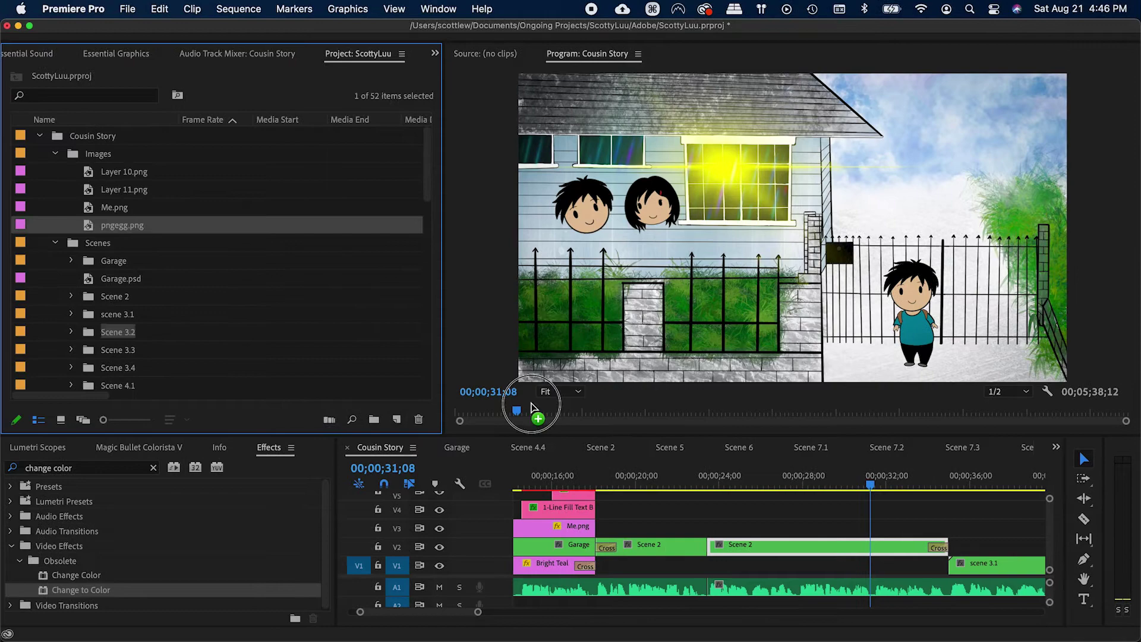
{"action": "left_click_drag", "start_coordinate": [812, 528], "coordinate": [847, 530]}
{"action": "key", "text": "v"}
{"action": "key", "text": "super+s"}
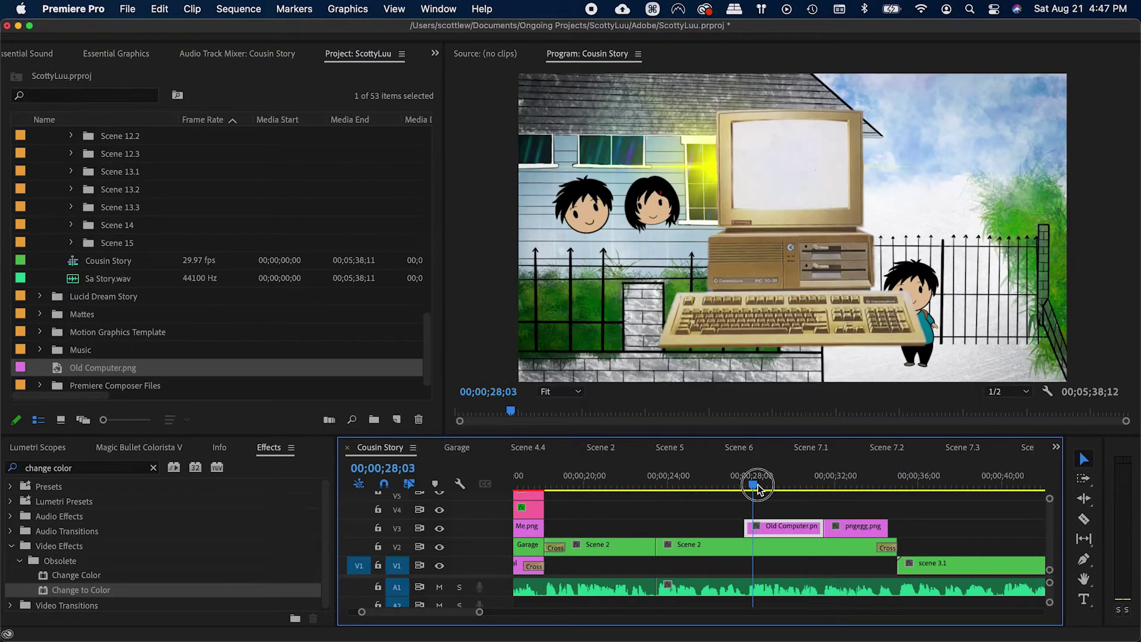
Step: Enable Position keyframing at the start of the Old Computer.png clip, set its Scale to 71, and save the project
{"action": "left_click_drag", "start_coordinate": [758, 487], "coordinate": [754, 485]}
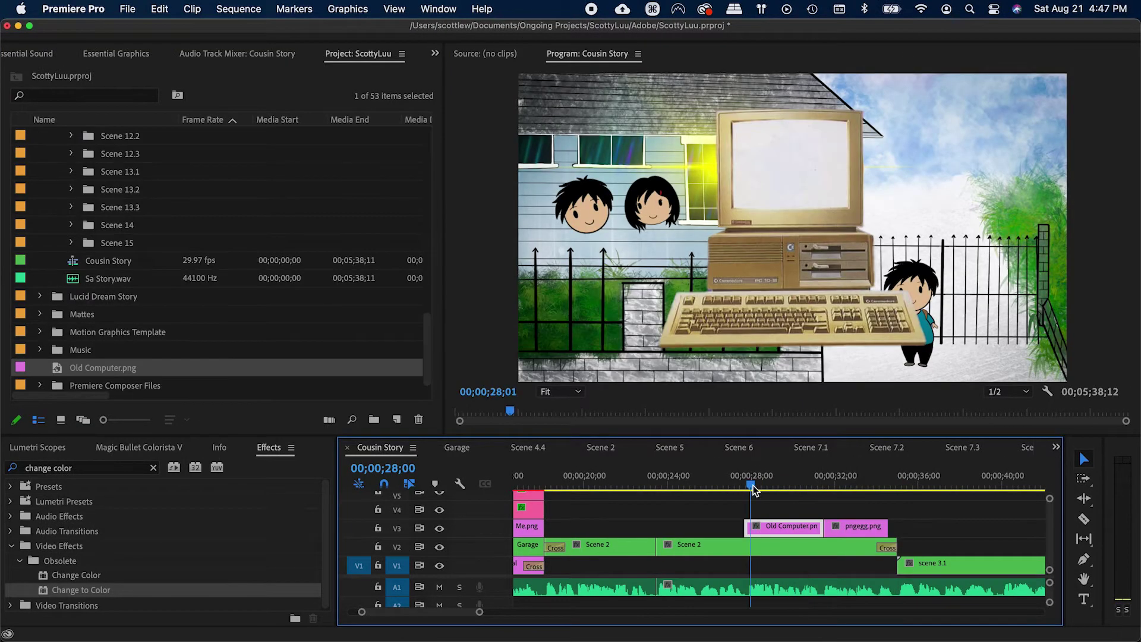
{"action": "key", "text": "shift+x"}
{"action": "key", "text": "super+s"}
{"action": "left_click", "coordinate": [766, 528]}
{"action": "key", "text": "shift+x"}
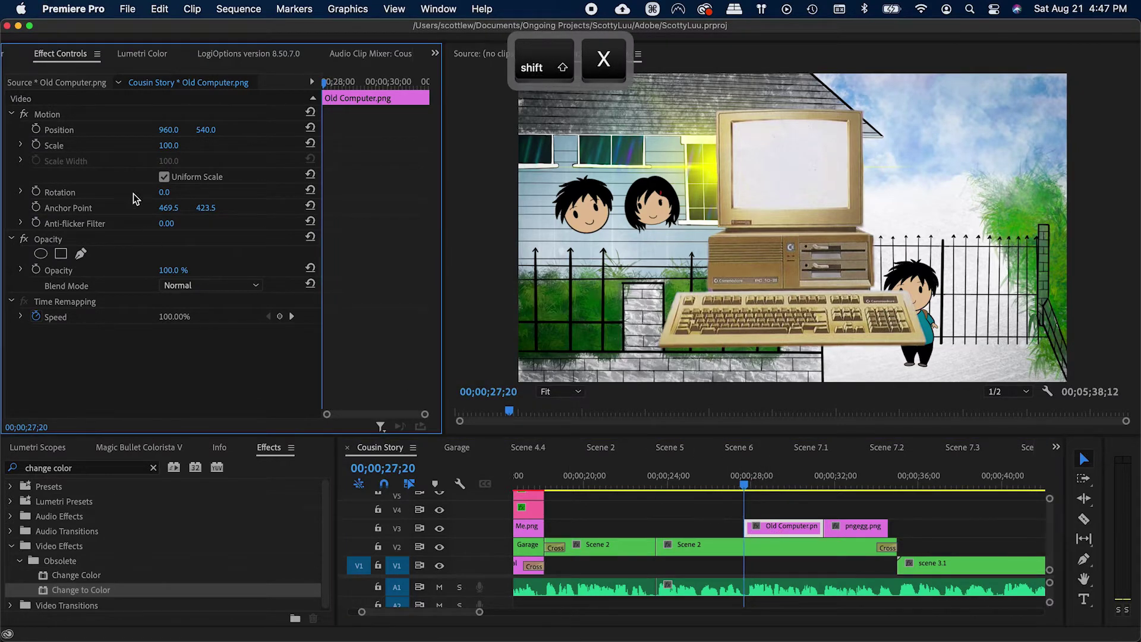
{"action": "left_click", "coordinate": [36, 129]}
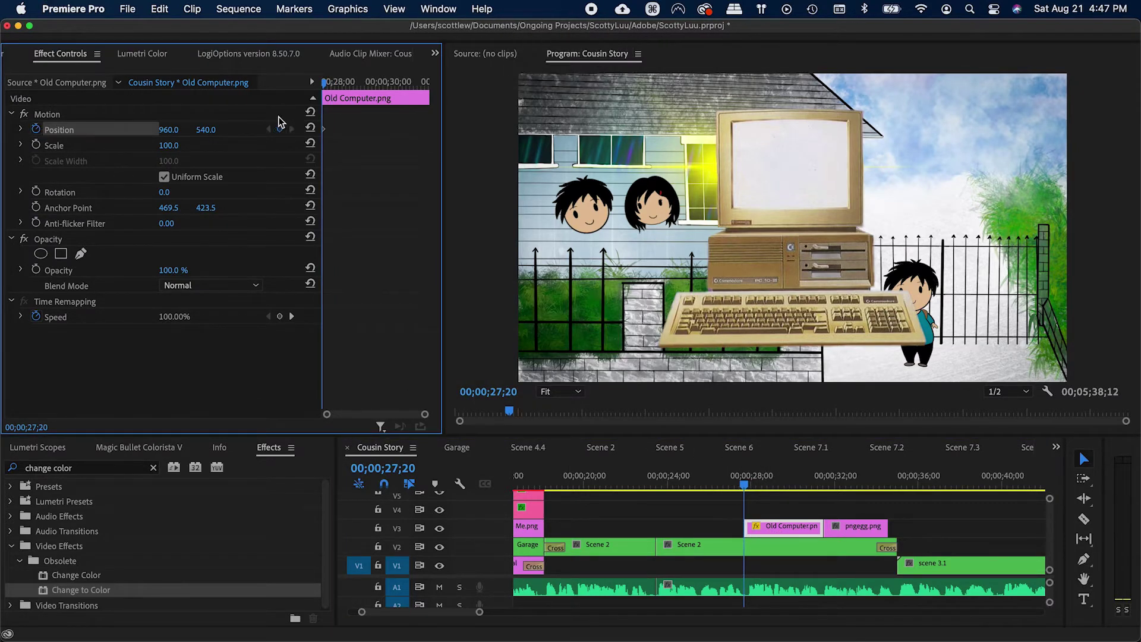
{"action": "mouse_move", "coordinate": [168, 145]}
{"action": "left_mouse_down"}
{"action": "mouse_move", "coordinate": [145, 146]}
{"action": "mouse_move", "coordinate": [186, 146]}
{"action": "left_mouse_up"}
{"action": "key", "text": "super+s"}
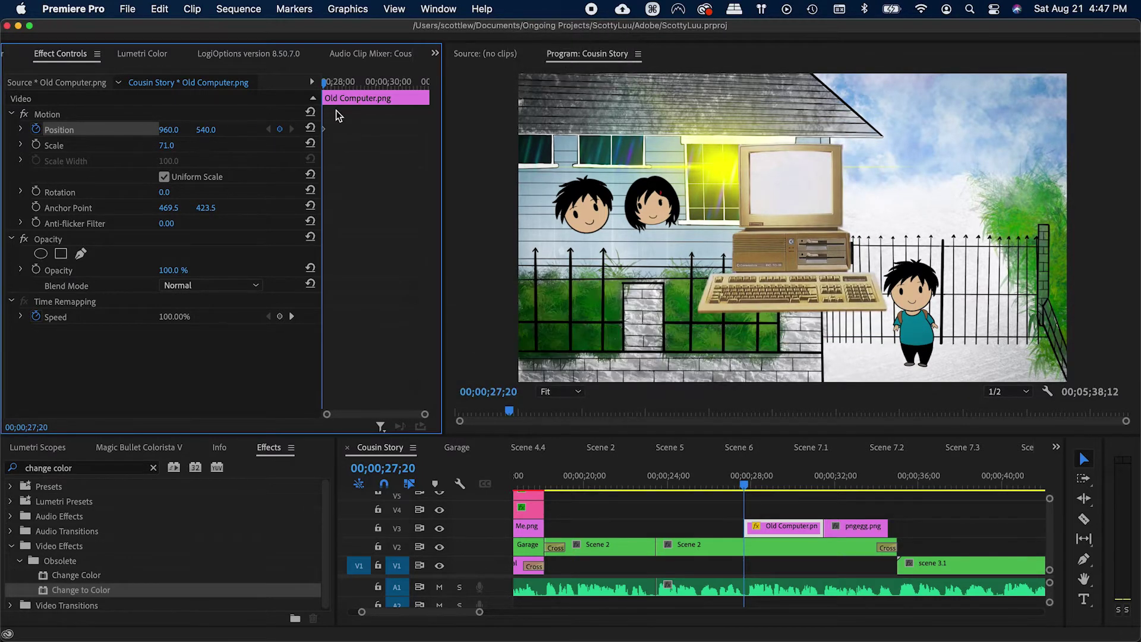
Step: Animate Old Computer.png rising into frame by shifting the existing Position keyframe forward and setting the starting vertical position to 1393
{"action": "left_click_drag", "start_coordinate": [204, 130], "coordinate": [229, 129]}
{"action": "left_click_drag", "start_coordinate": [368, 156], "coordinate": [276, 100]}
Step: Ease Old Computer.png's slide-in by shaping the Position velocity curve between its two keyframes, and play back the motion
{"action": "left_click", "coordinate": [20, 130]}
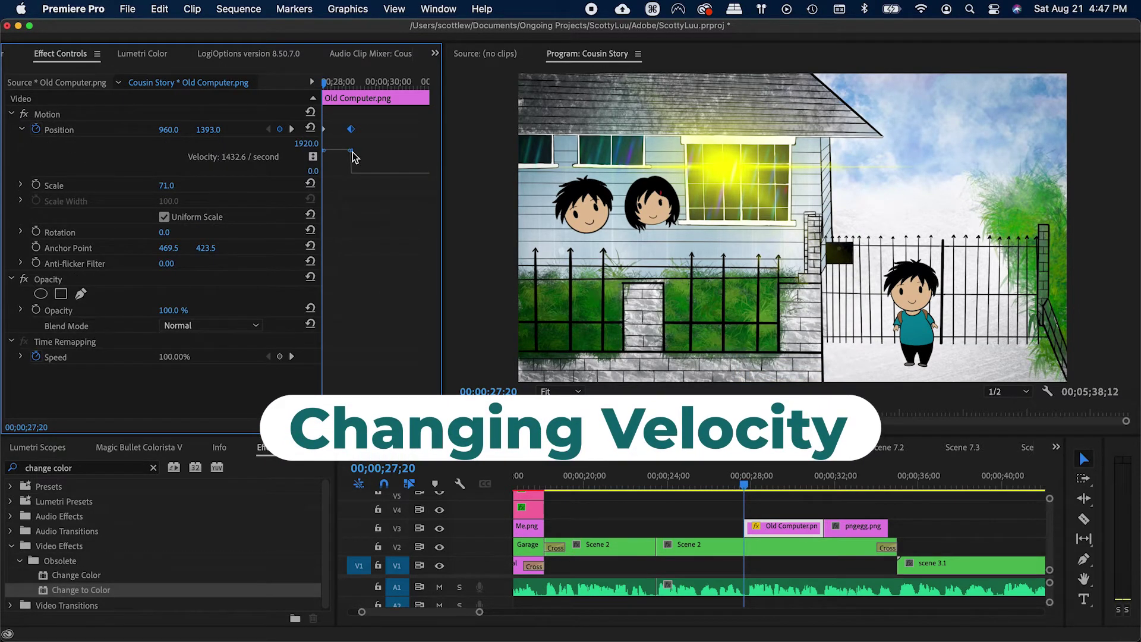
{"action": "left_click_drag", "start_coordinate": [378, 144], "coordinate": [304, 120]}
{"action": "left_click_drag", "start_coordinate": [349, 153], "coordinate": [343, 172]}
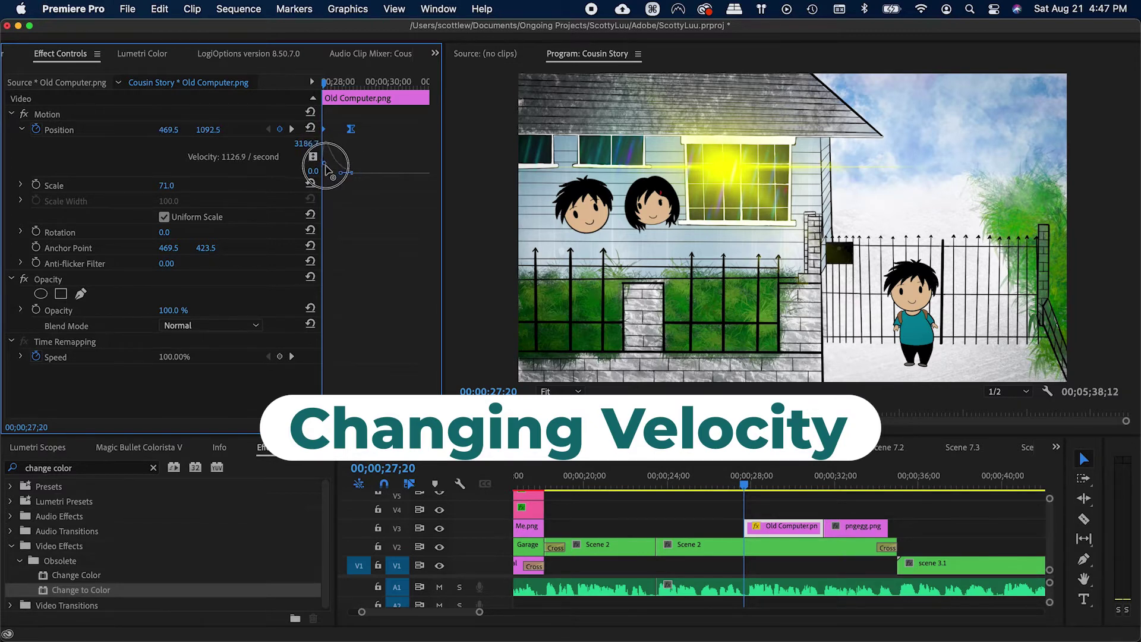
{"action": "key", "text": "space"}
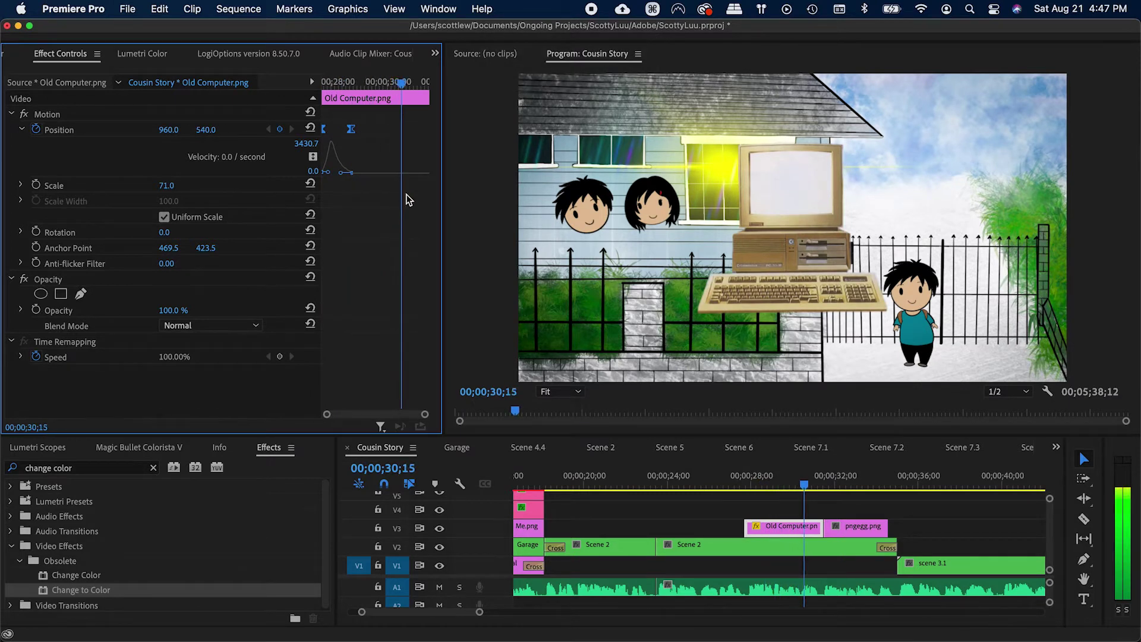
{"action": "key", "text": "space"}
Step: Add a holding Position keyframe near the end of Old Computer.png and set its vertical position to -569 at the clip's end
{"action": "left_click", "coordinate": [280, 130]}
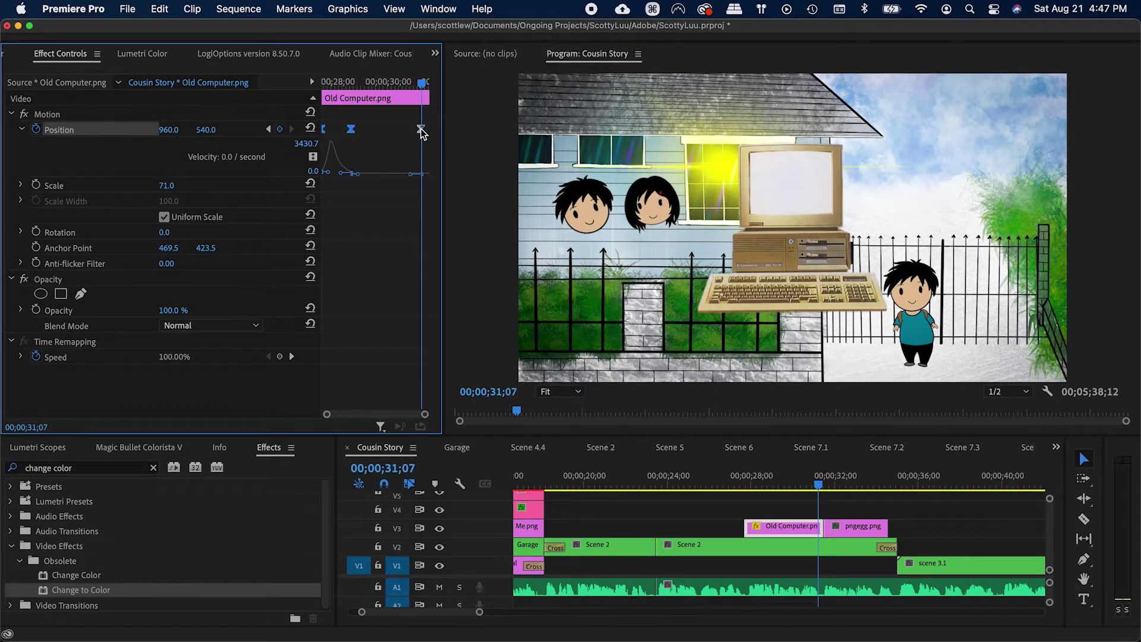
{"action": "left_click_drag", "start_coordinate": [426, 88], "coordinate": [431, 88]}
{"action": "left_click_drag", "start_coordinate": [206, 129], "coordinate": [226, 144]}
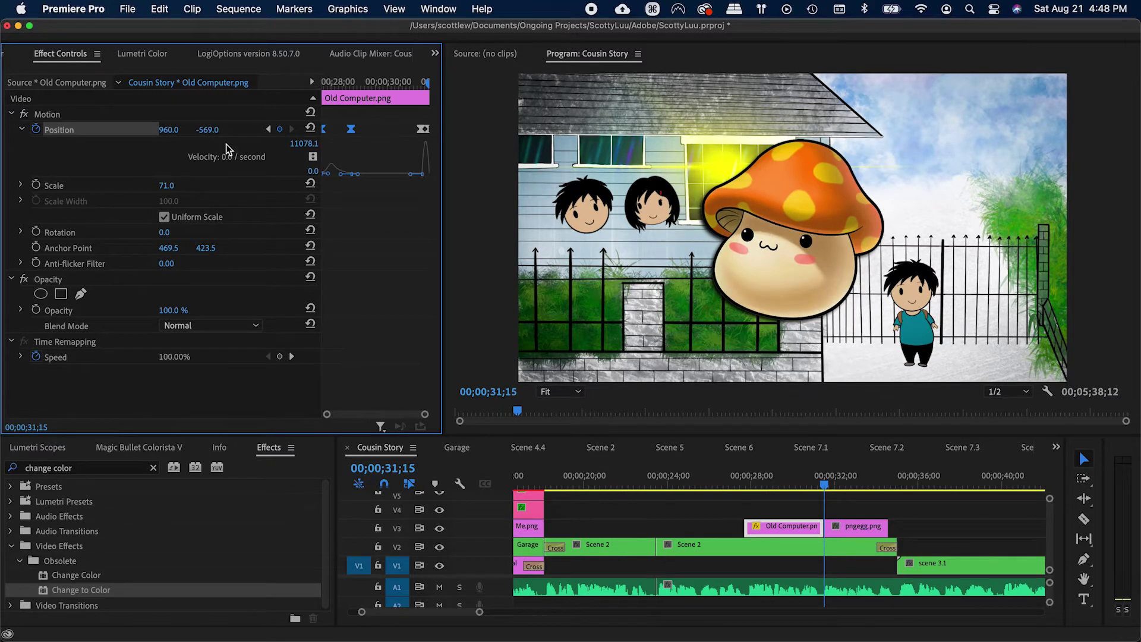
{"action": "left_click", "coordinate": [405, 85]}
{"action": "key", "text": "space"}
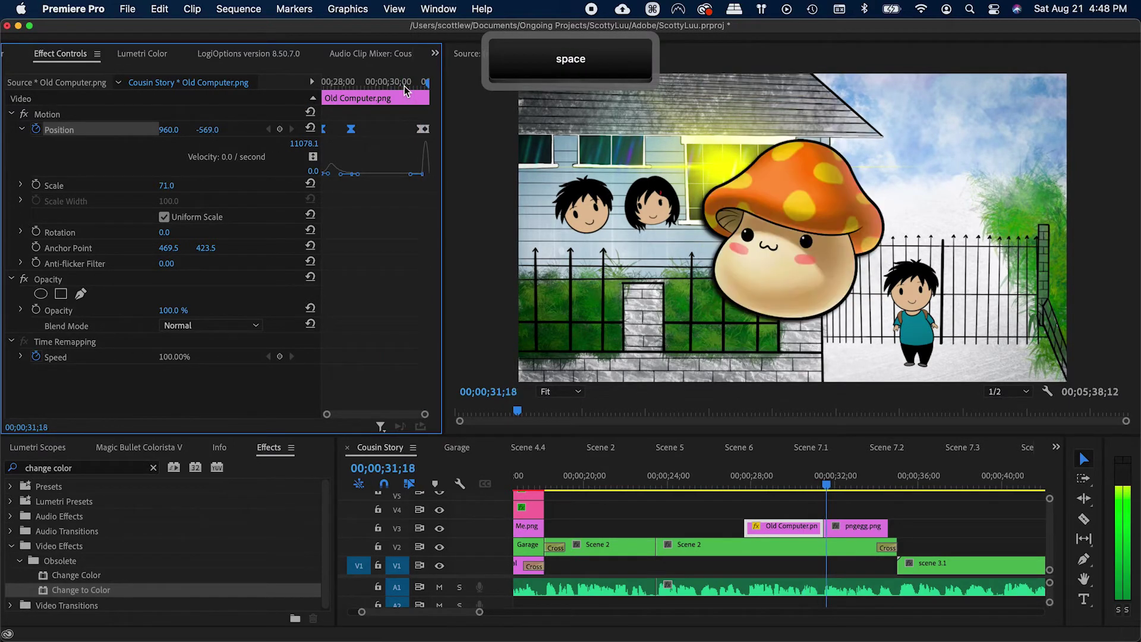
Step: Rework Old Computer.png's exit by setting a Position keyframe at 00;00;31;14 with a vertical value of -314
{"action": "left_click", "coordinate": [418, 84]}
{"action": "key", "text": "equal"}
{"action": "key", "text": "equal"}
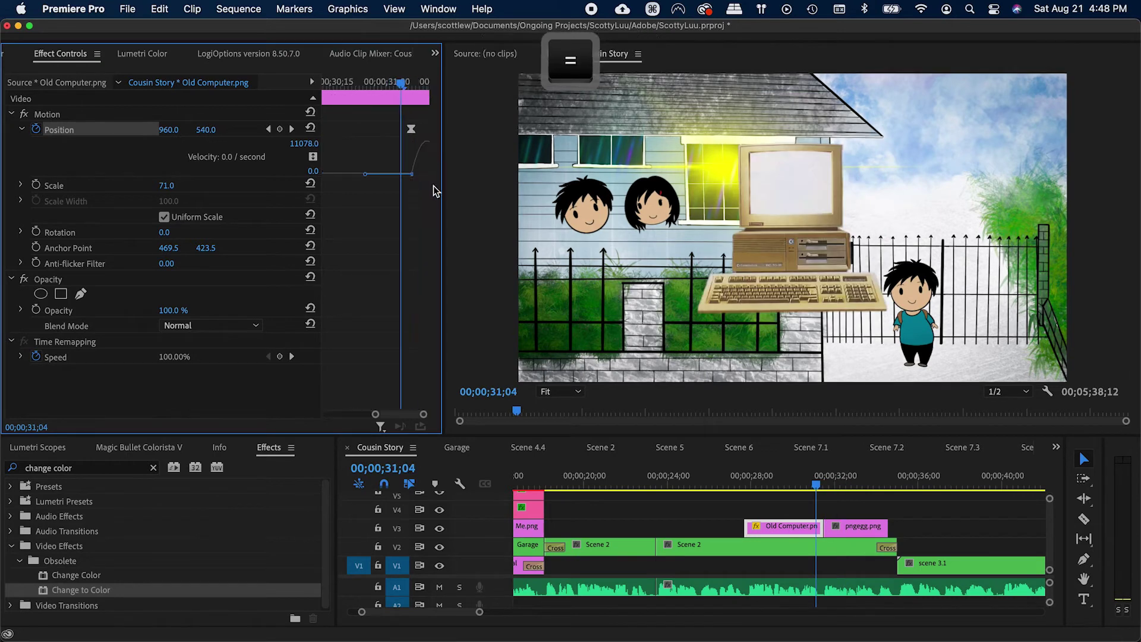
{"action": "key", "text": "super+s"}
{"action": "left_click", "coordinate": [292, 129]}
{"action": "left_click_drag", "start_coordinate": [205, 130], "coordinate": [309, 129]}
{"action": "left_click", "coordinate": [403, 84]}
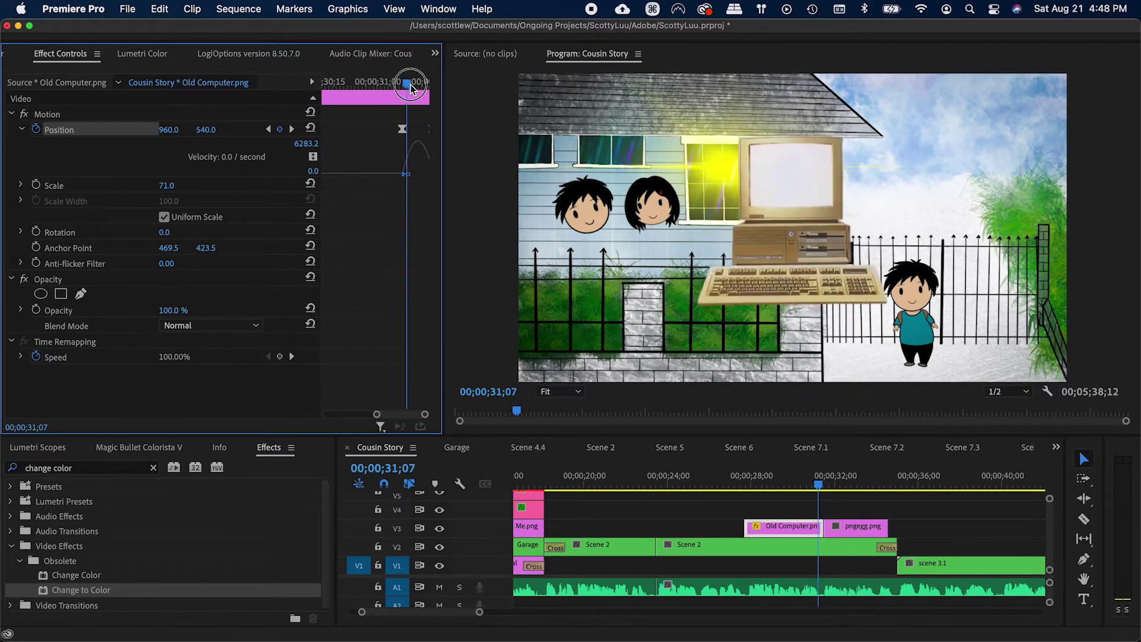
{"action": "left_click_drag", "start_coordinate": [403, 84], "coordinate": [434, 91]}
{"action": "key", "text": "equal"}
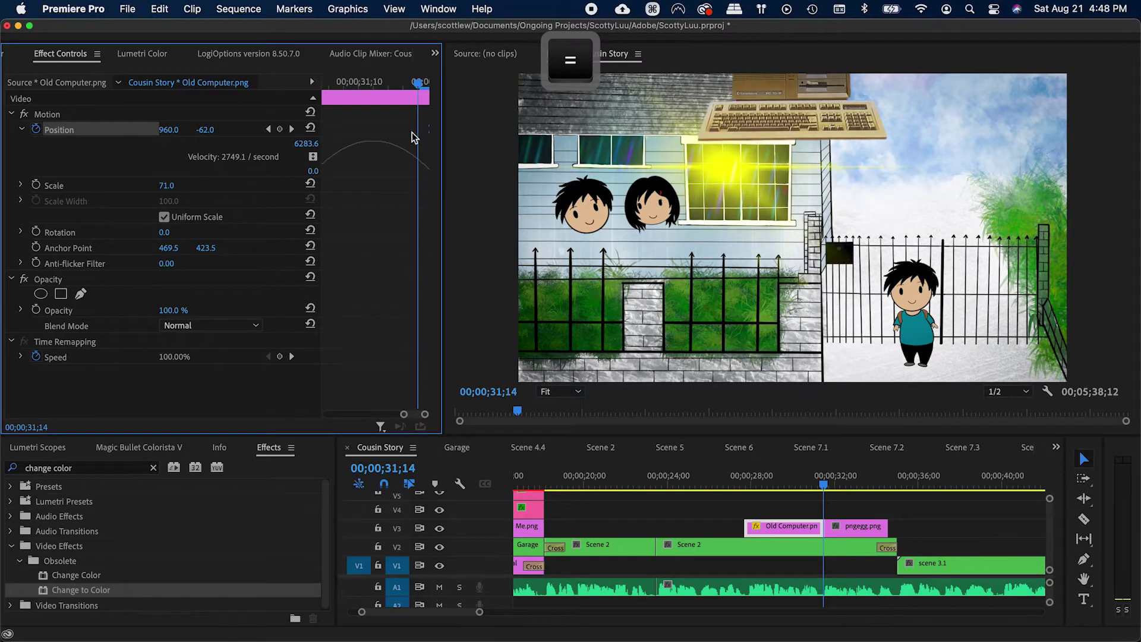
{"action": "left_click_drag", "start_coordinate": [208, 130], "coordinate": [275, 155]}
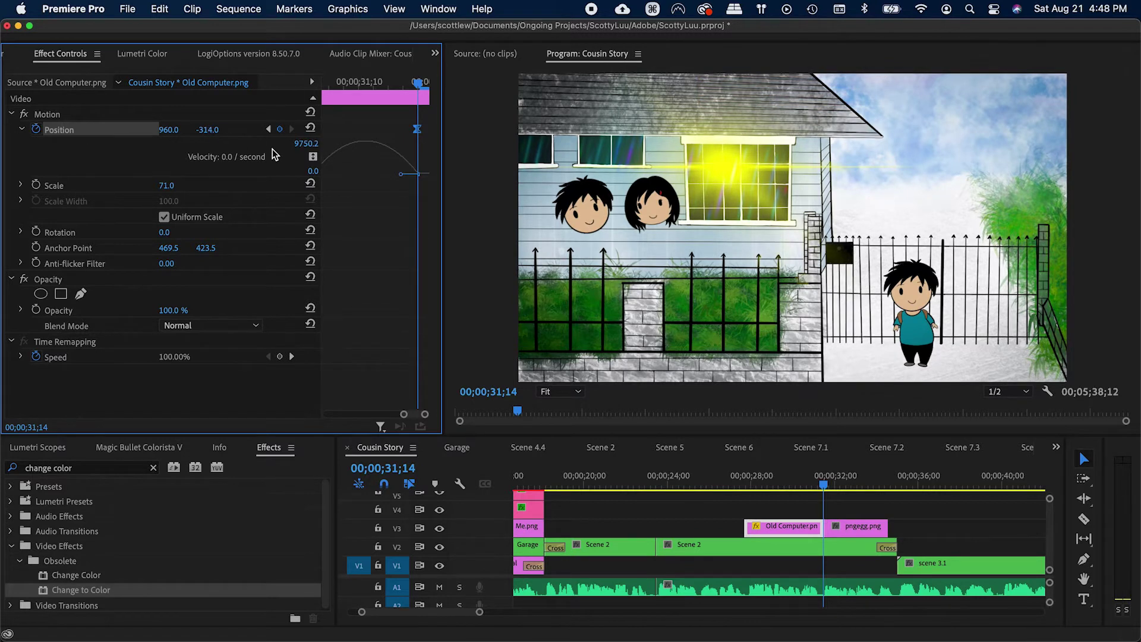
Step: Shift Old Computer.png's final Position keyframe slightly later, preview the exit, and extend the holding keyframe's velocity handle for a faster finish
{"action": "left_click_drag", "start_coordinate": [423, 132], "coordinate": [451, 135]}
{"action": "key", "text": "minus"}
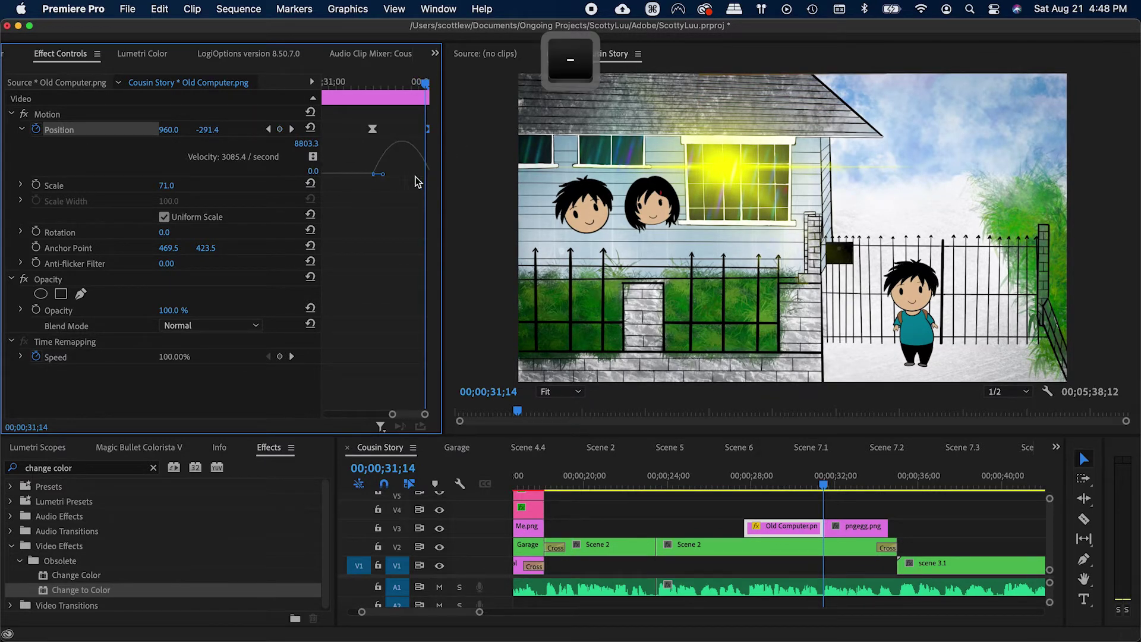
{"action": "left_click", "coordinate": [349, 88]}
{"action": "key", "text": "space"}
{"action": "key", "text": "space"}
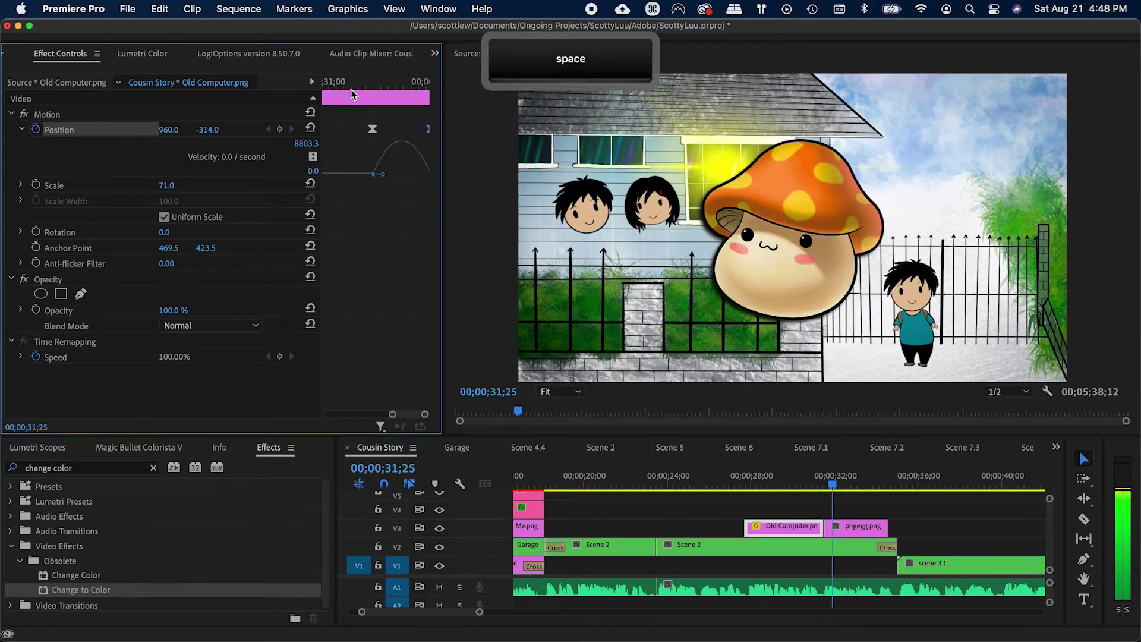
{"action": "left_click_drag", "start_coordinate": [399, 174], "coordinate": [404, 175]}
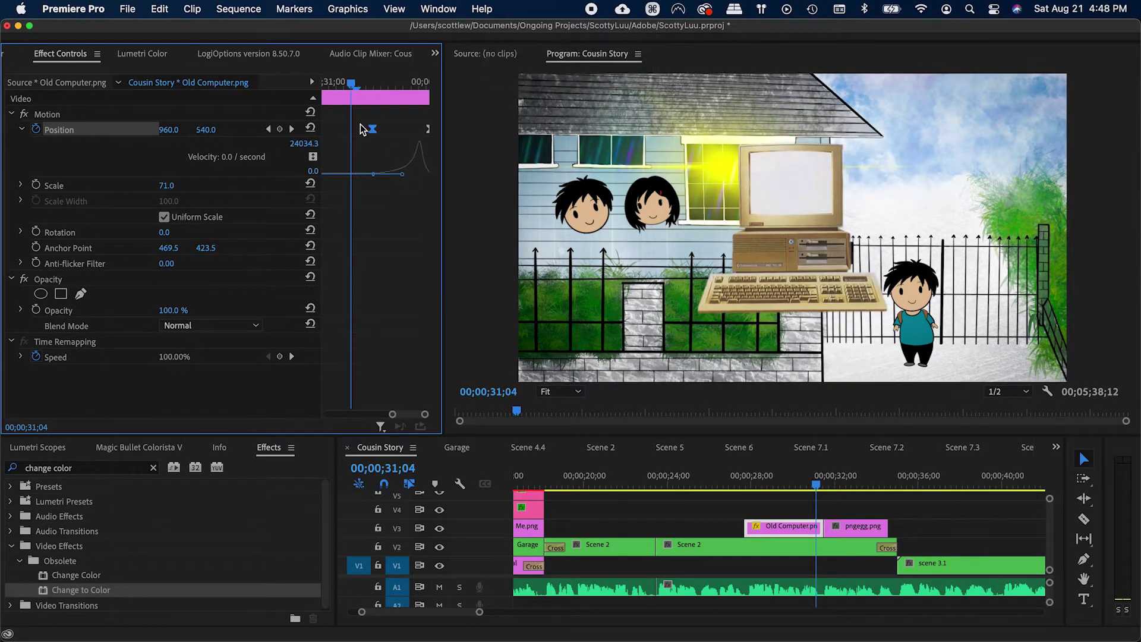
Step: Move Old Computer.png's holding Position keyframe earlier to lengthen the exit, play back the transition to the mushroom, and save the project
{"action": "left_click_drag", "start_coordinate": [372, 128], "coordinate": [339, 132]}
{"action": "left_click", "coordinate": [389, 222]}
{"action": "key", "text": "minus"}
{"action": "key", "text": "minus"}
{"action": "left_click_drag", "start_coordinate": [402, 83], "coordinate": [382, 83]}
{"action": "key", "text": "space"}
{"action": "key", "text": "space"}
{"action": "key", "text": "space"}
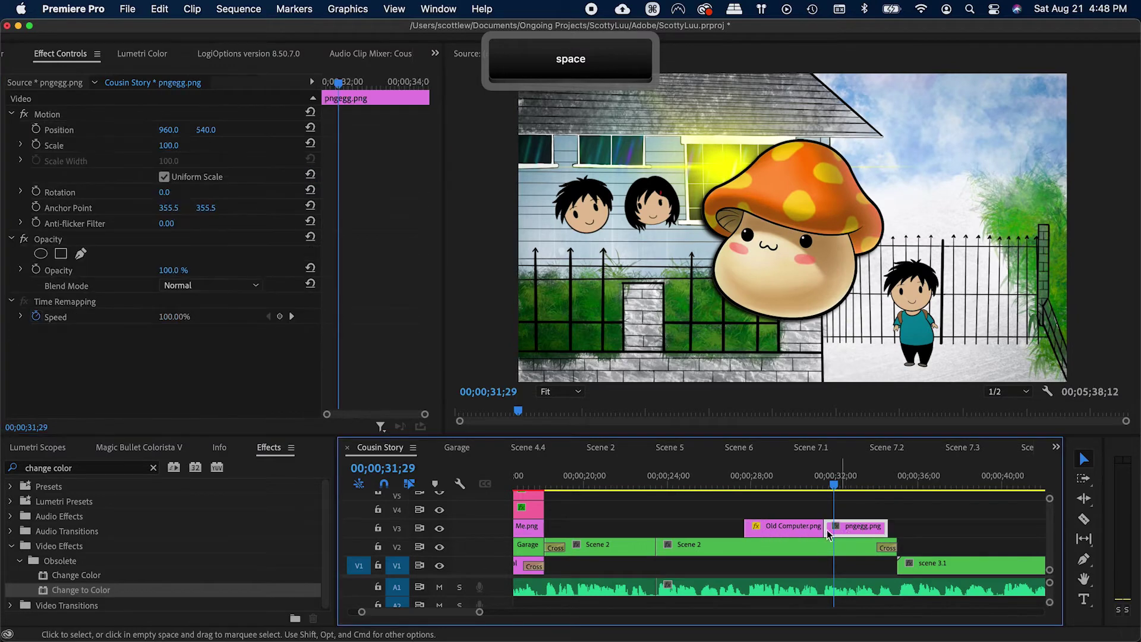
{"action": "key", "text": "super+s"}
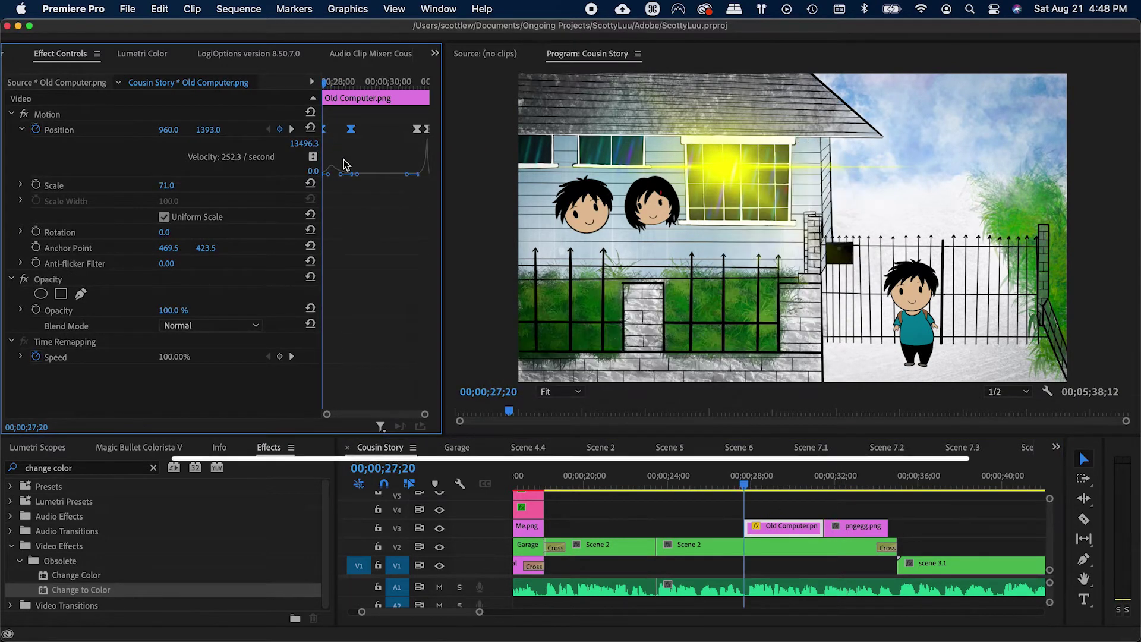
Step: Save Old Computer.png's Motion settings as a preset named Image Slide In - From Bottom
{"action": "right_click", "coordinate": [74, 114]}
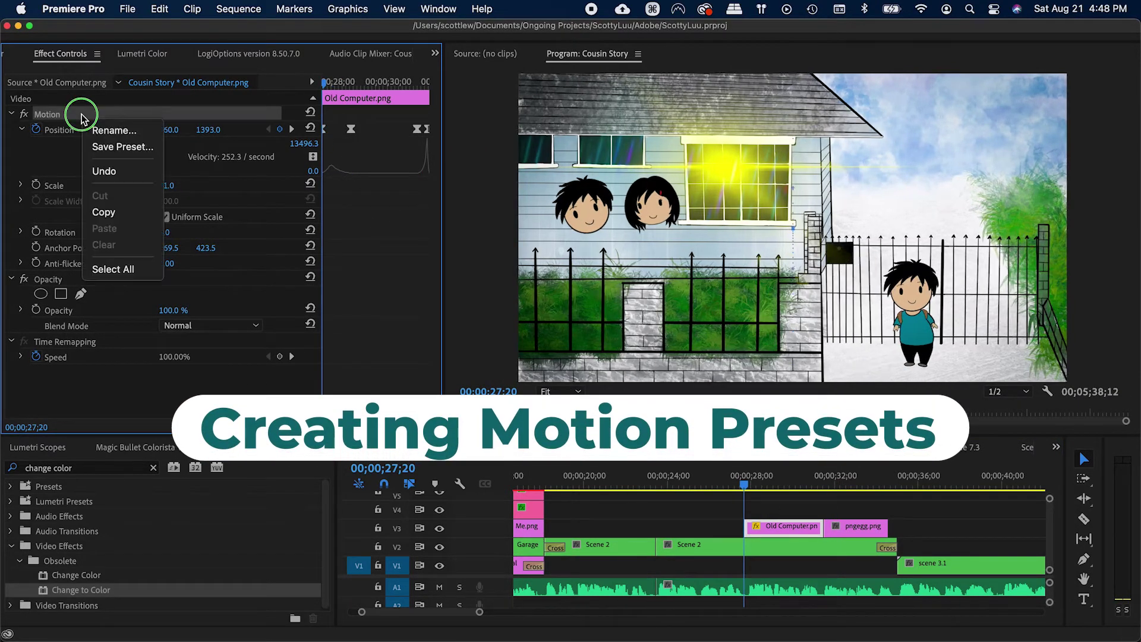
{"action": "left_click", "coordinate": [121, 156]}
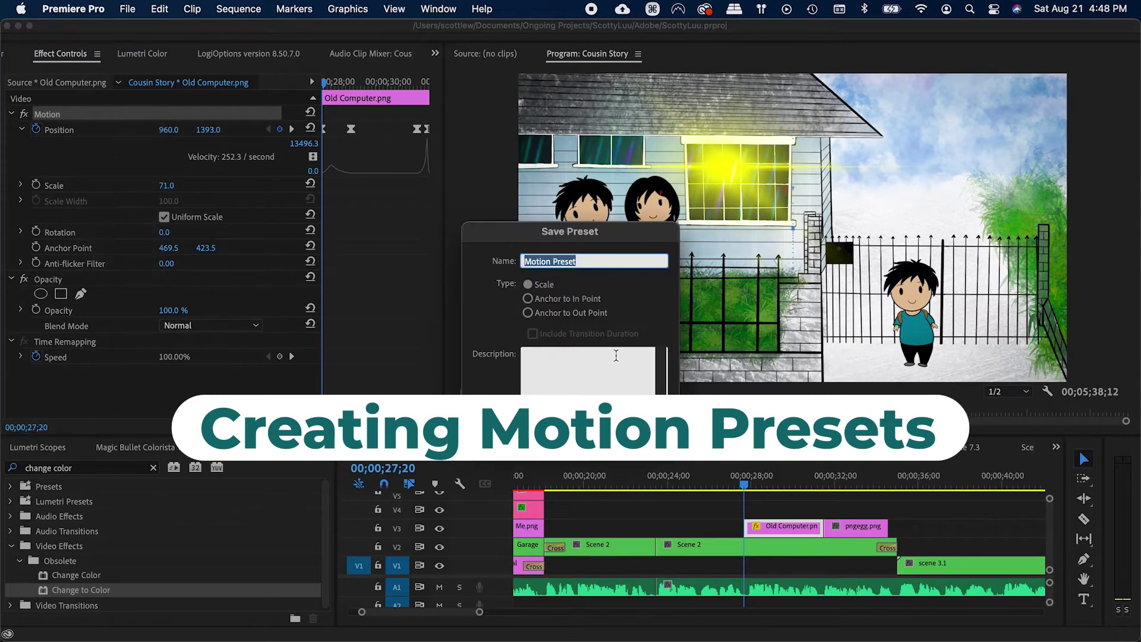
{"action": "type", "text": "Image in - From Bottom"}
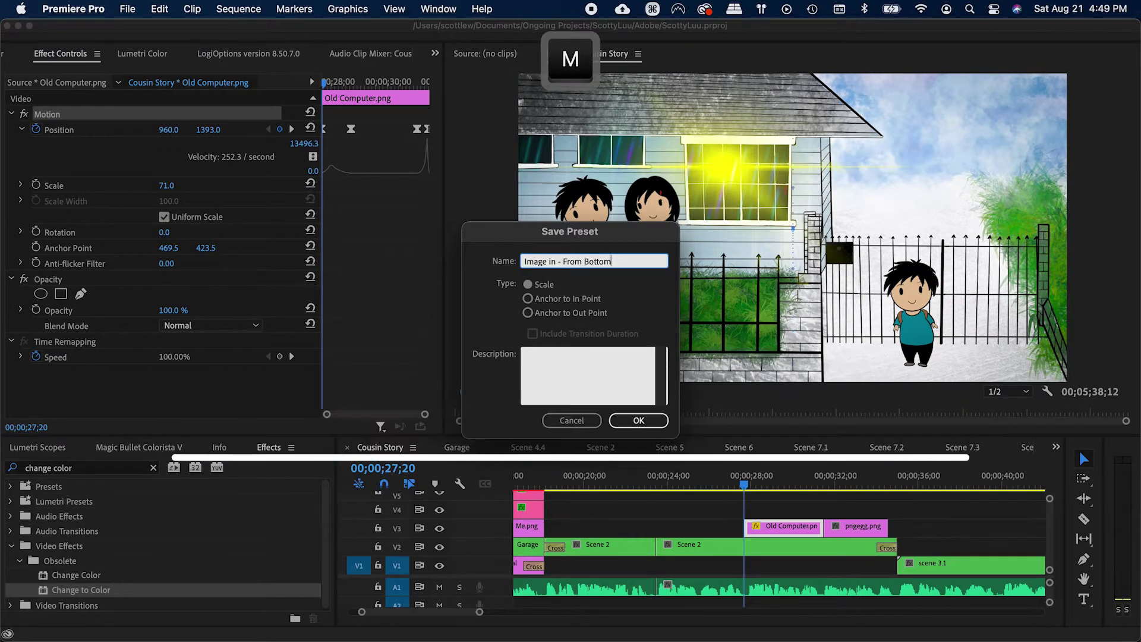
{"action": "left_click", "coordinate": [556, 262]}
{"action": "key", "text": "BackSpace"}
{"action": "key", "text": "BackSpace"}
{"action": "type", "text": "Slide In"}
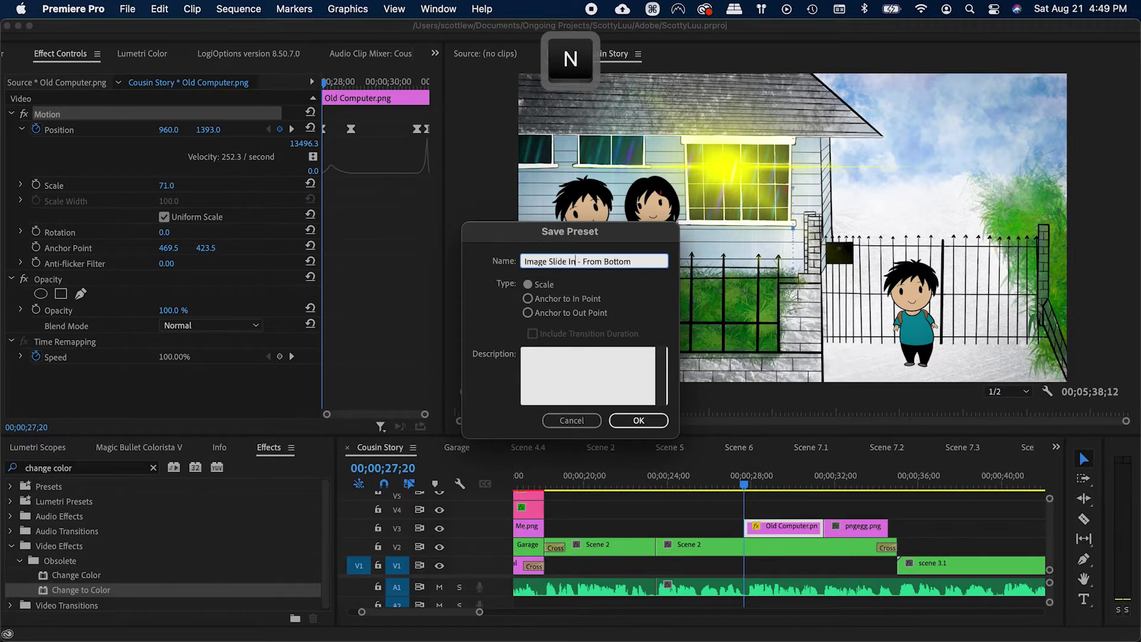
{"action": "left_click", "coordinate": [631, 421]}
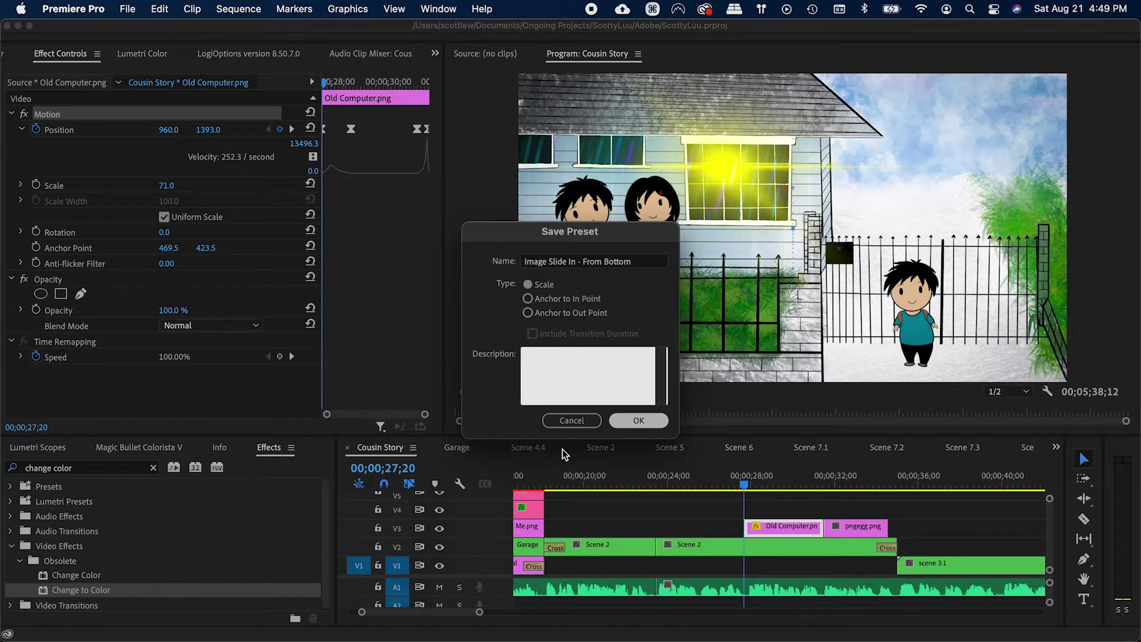
Step: Change the Image Slide In - From Bottom preset's type to Anchor to In Point
{"action": "right_click", "coordinate": [38, 503]}
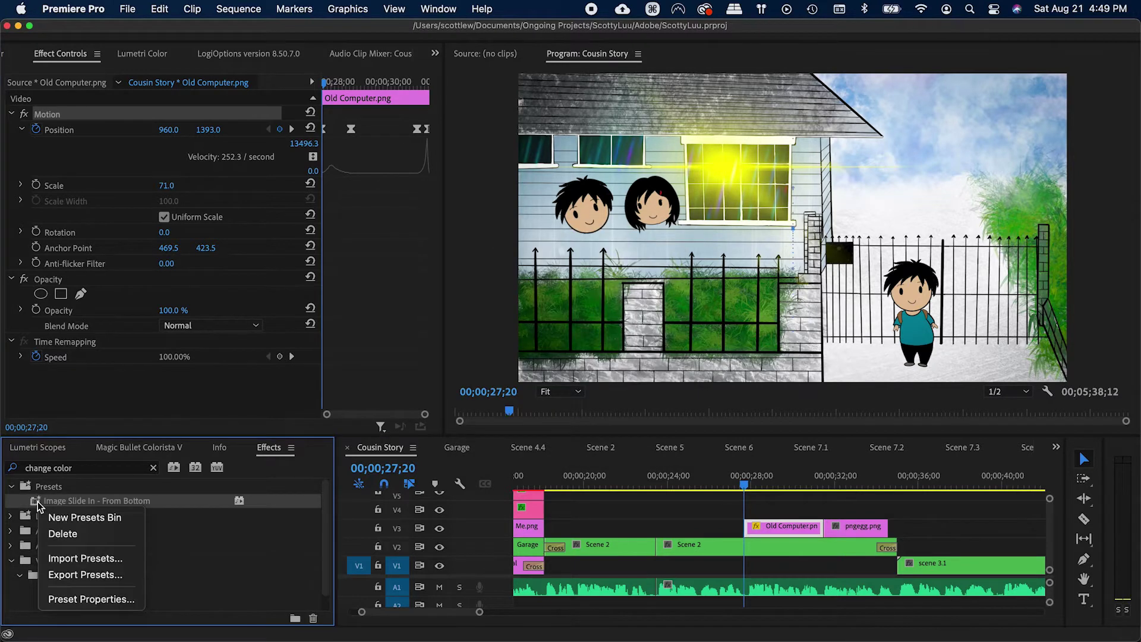
{"action": "left_click", "coordinate": [88, 598]}
{"action": "left_click", "coordinate": [528, 299]}
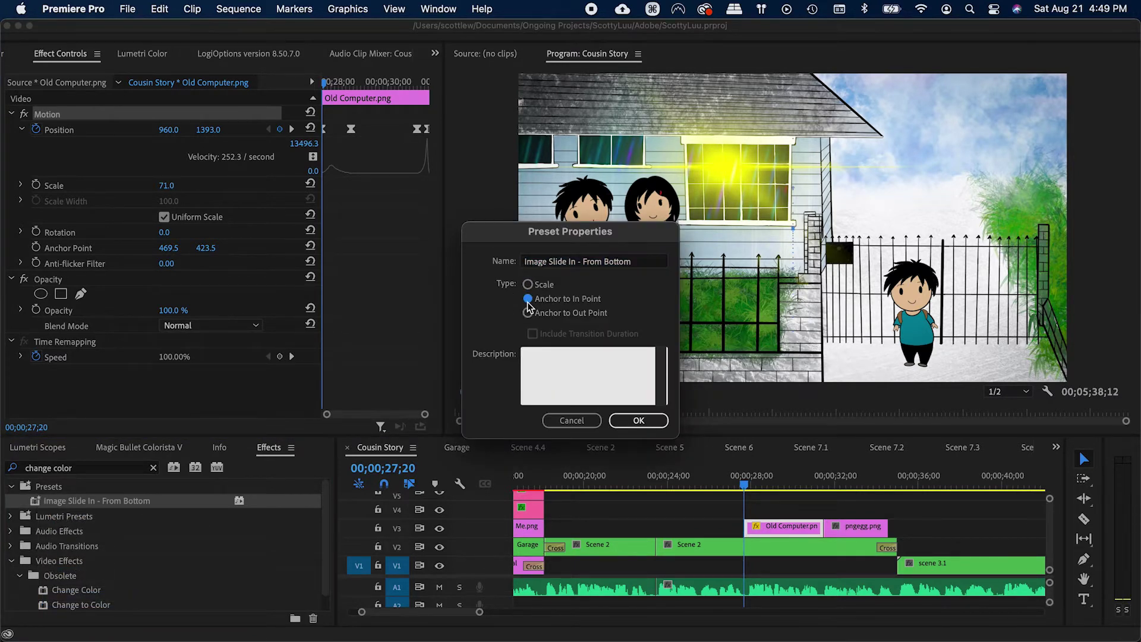
{"action": "left_click", "coordinate": [638, 420]}
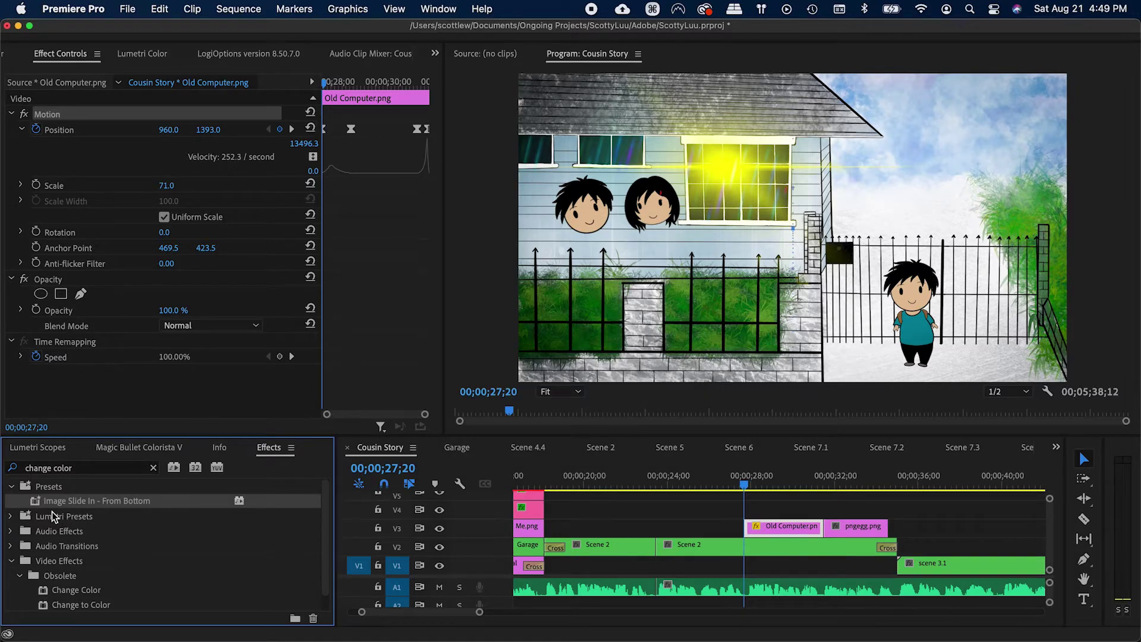
Step: Apply the Image Slide In - From Bottom preset to pngegg.png, extend the clip to the end of Scene 2, and save the project
{"action": "left_click_drag", "start_coordinate": [70, 505], "coordinate": [896, 531]}
{"action": "key", "text": "v"}
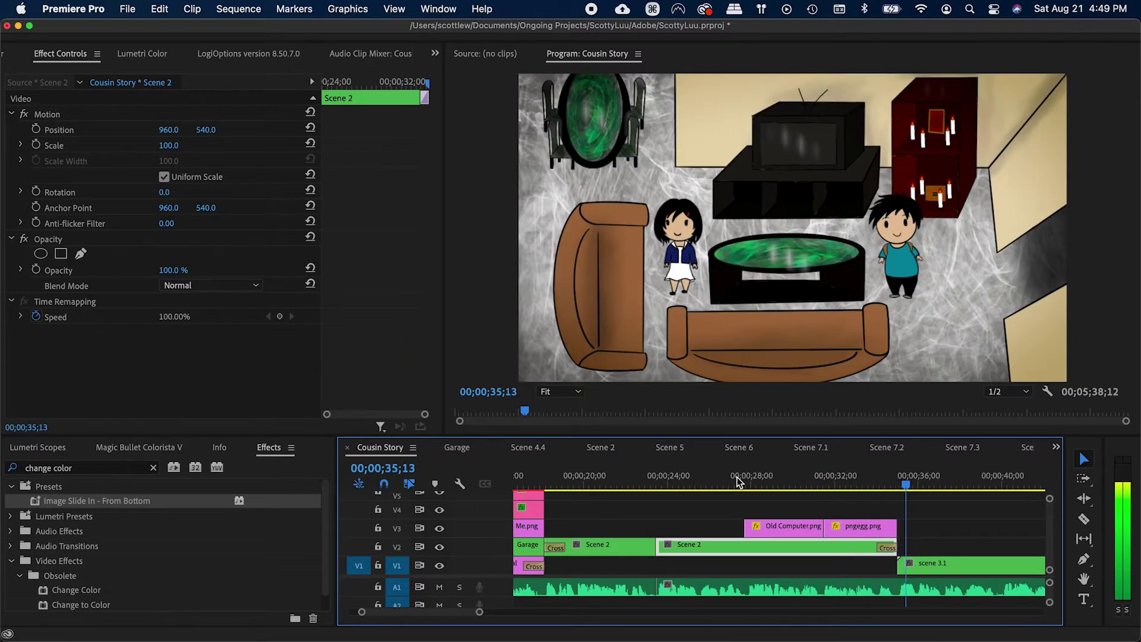
{"action": "key", "text": "super+s"}
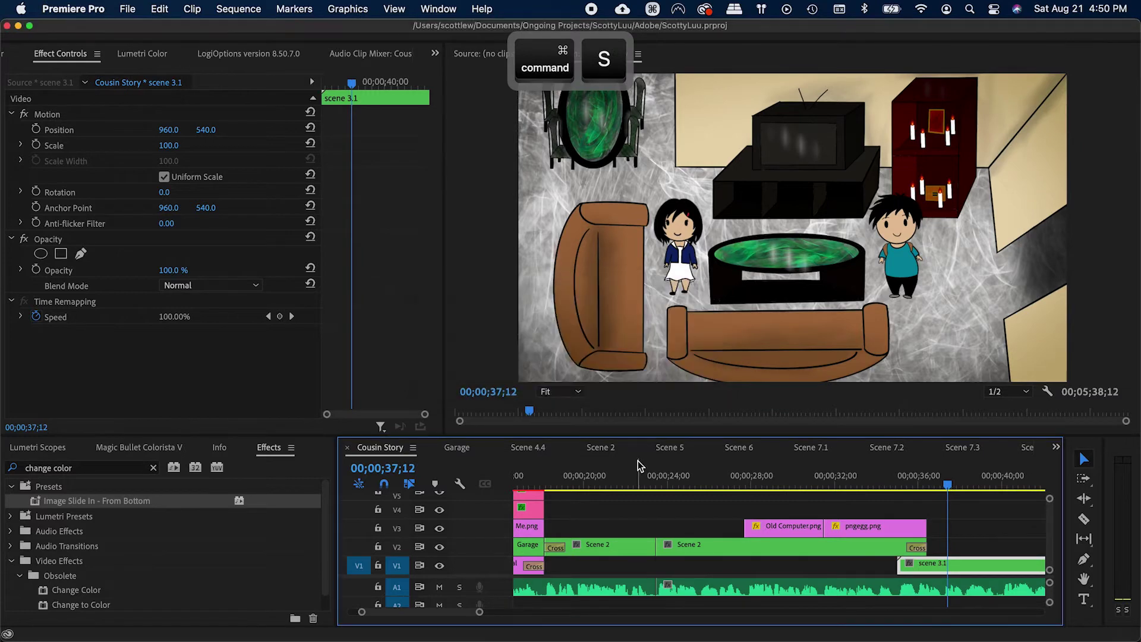
{"action": "key", "text": "super+s"}
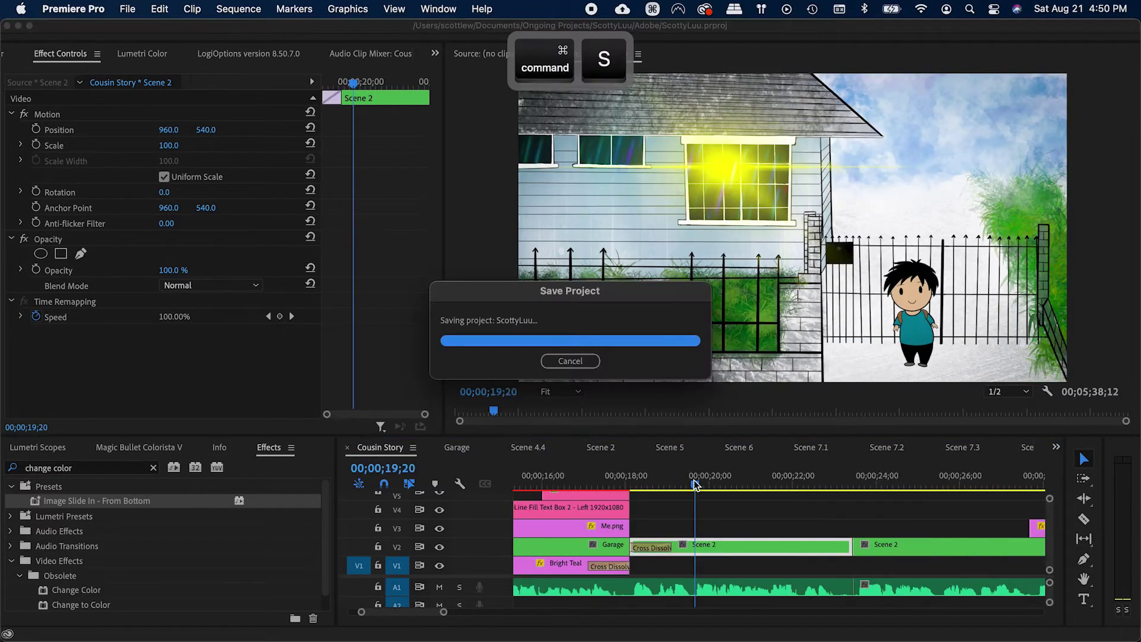
Step: Open the nested Scene 2 sequence and switch to Photoshop to examine the Me group in Scene 2.psd
{"action": "double_click", "coordinate": [704, 549]}
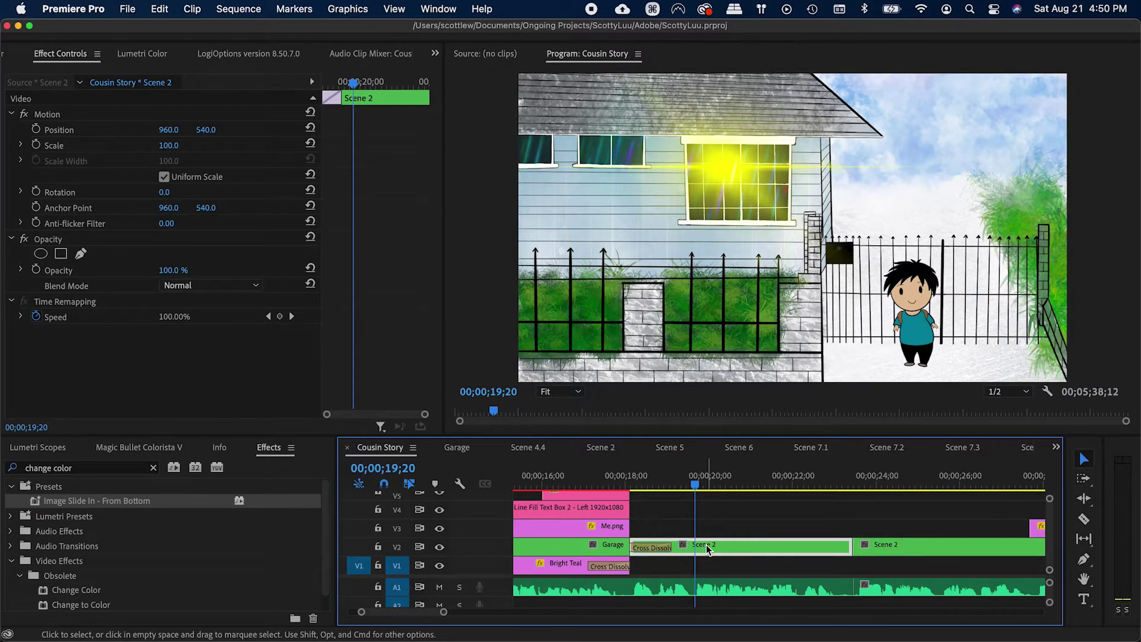
{"action": "left_click", "coordinate": [632, 554]}
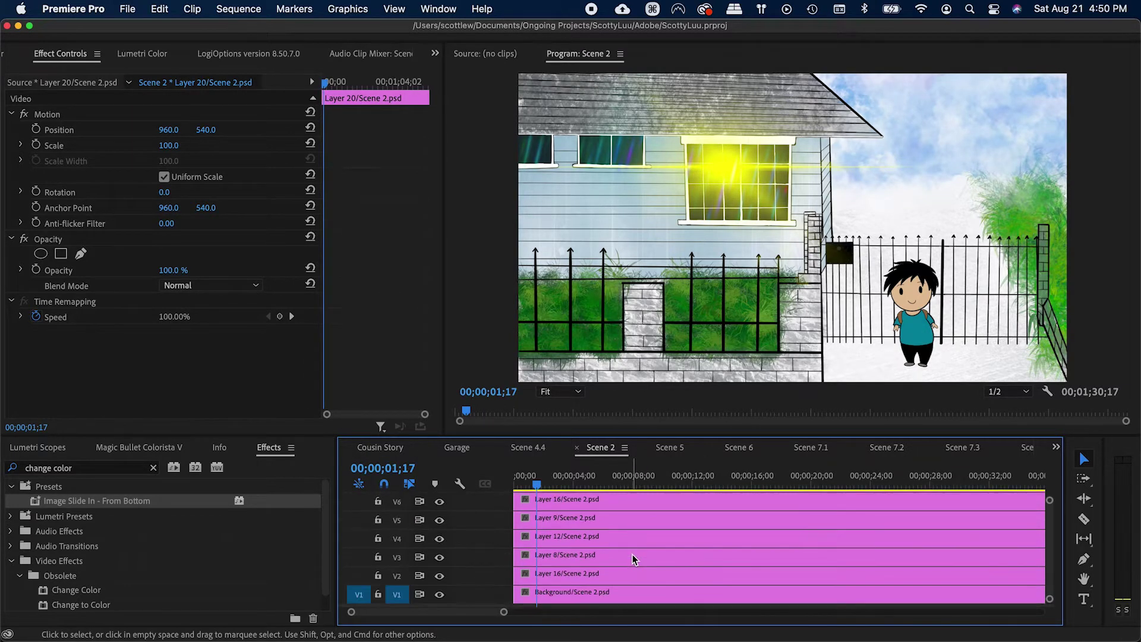
{"action": "key", "text": "super+Tab"}
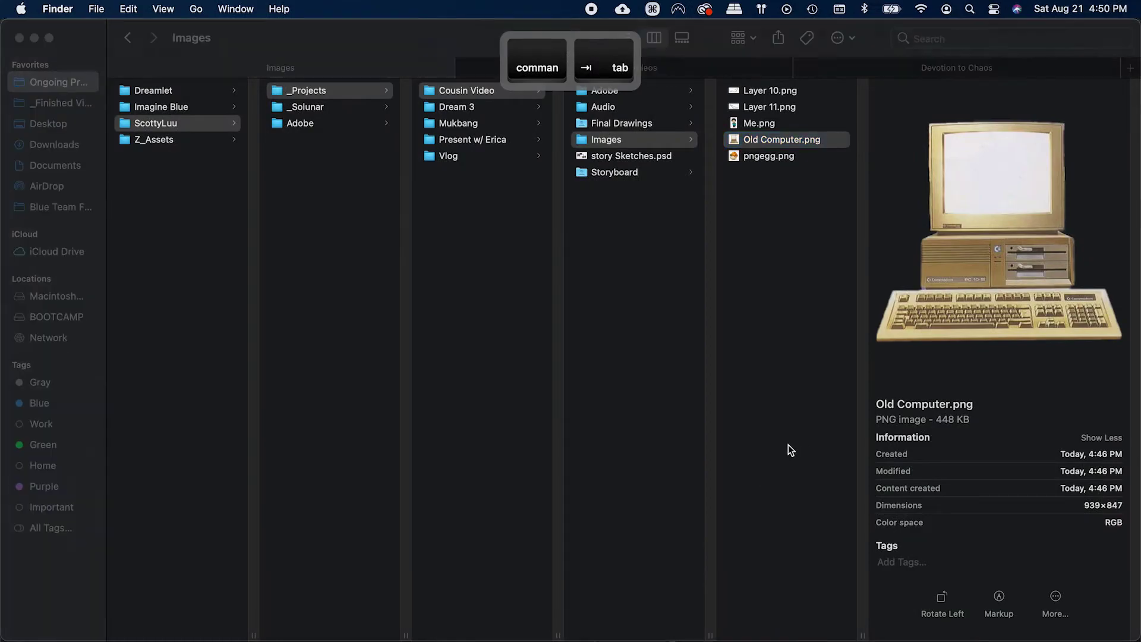
{"action": "key", "text": "super+Tab"}
{"action": "key", "text": "super+Tab"}
{"action": "key", "text": "super+Tab"}
{"action": "key", "text": "super+Tab"}
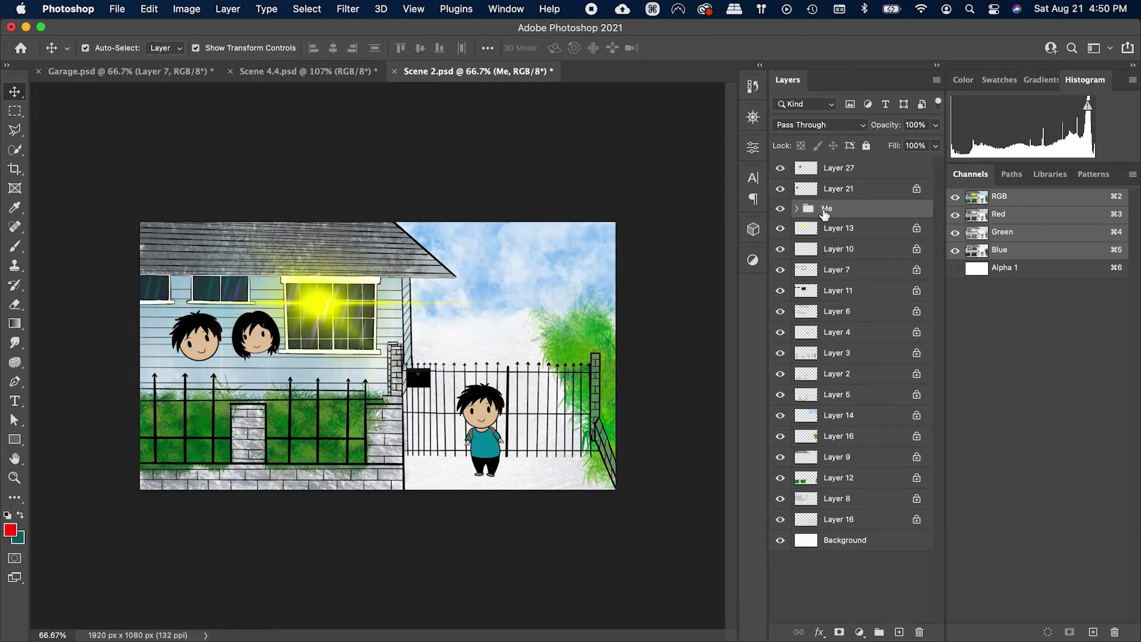
Step: Back in Premiere Pro, compare the Layer 20, 19 and 18 tracks of Scene 2 with the Photoshop layers and save the project
{"action": "key", "text": "super+Tab"}
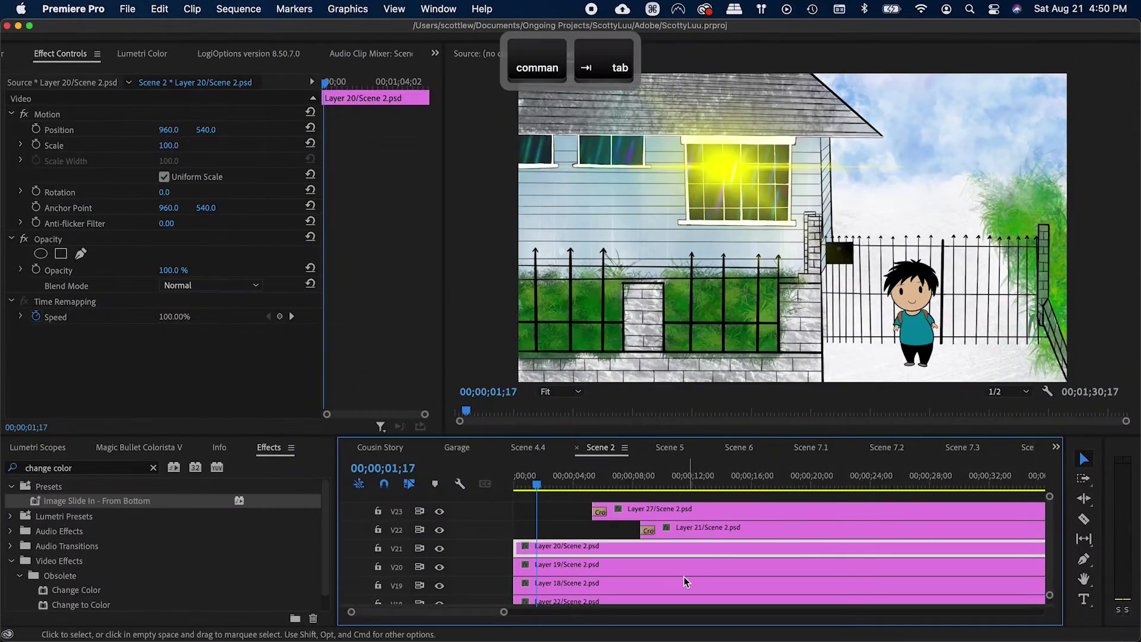
{"action": "left_click", "coordinate": [440, 548]}
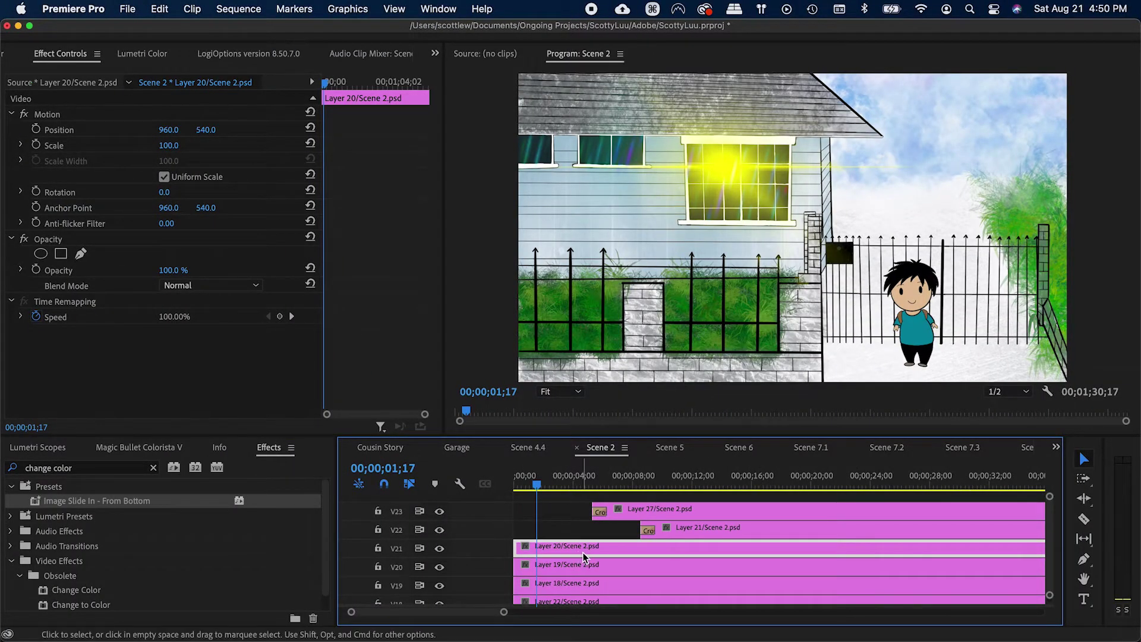
{"action": "scroll", "coordinate": [585, 556], "scroll_direction": "down", "scroll_amount": 3}
{"action": "key", "text": "super+s"}
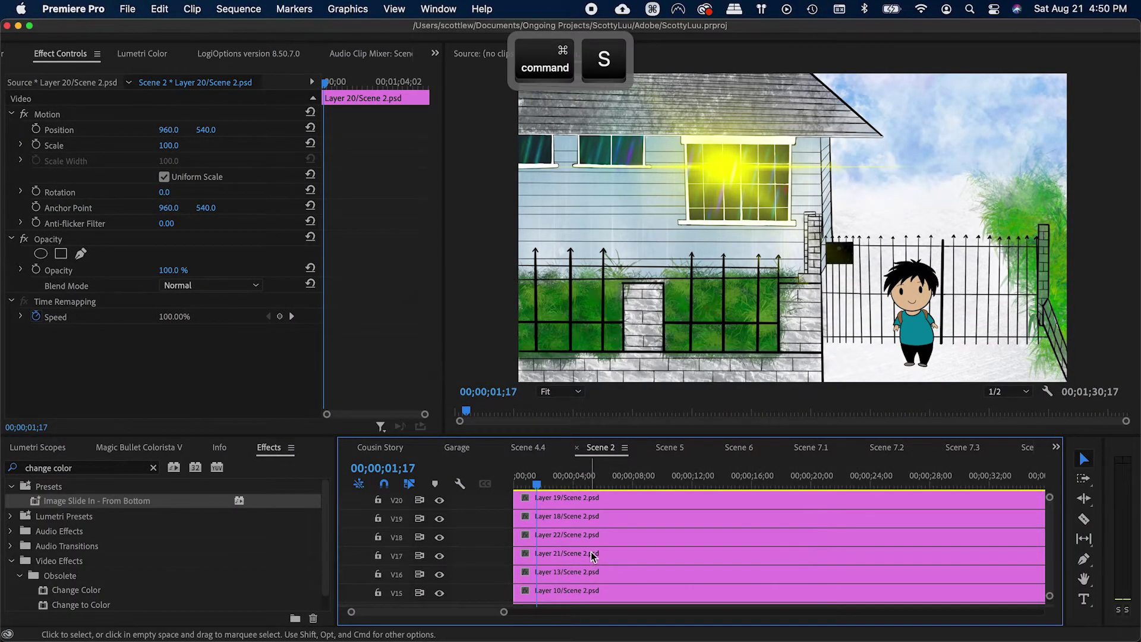
{"action": "scroll", "coordinate": [590, 552], "scroll_direction": "up", "scroll_amount": 1}
{"action": "key", "text": "super+Tab"}
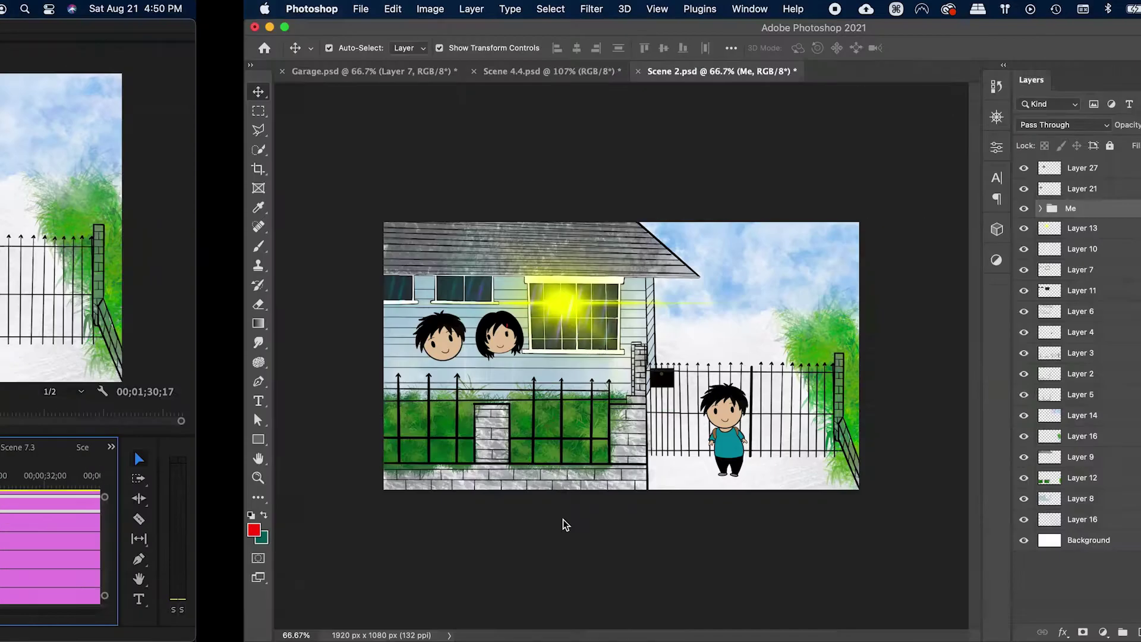
{"action": "key", "text": "super+Tab"}
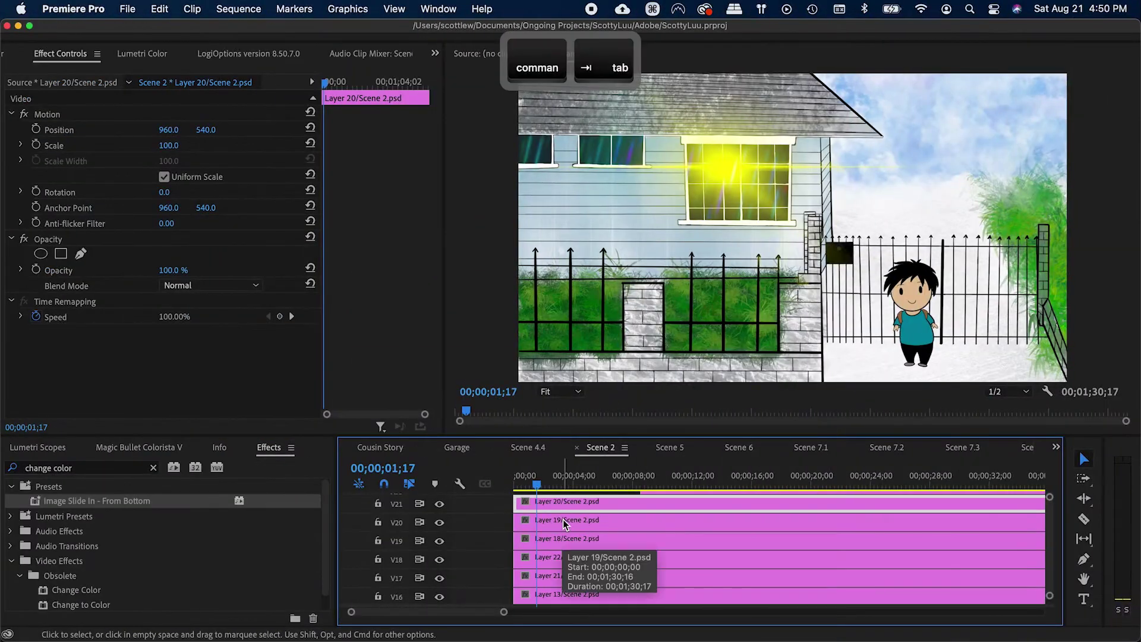
Step: Nest the Layer 20, 19, 18, 22 and 21 clips of Scene 2 as a sequence named Me and save the project
{"action": "left_click", "coordinate": [562, 519], "text": "shift"}
{"action": "left_click", "coordinate": [560, 540], "text": "shift"}
{"action": "left_click", "coordinate": [565, 560], "text": "shift"}
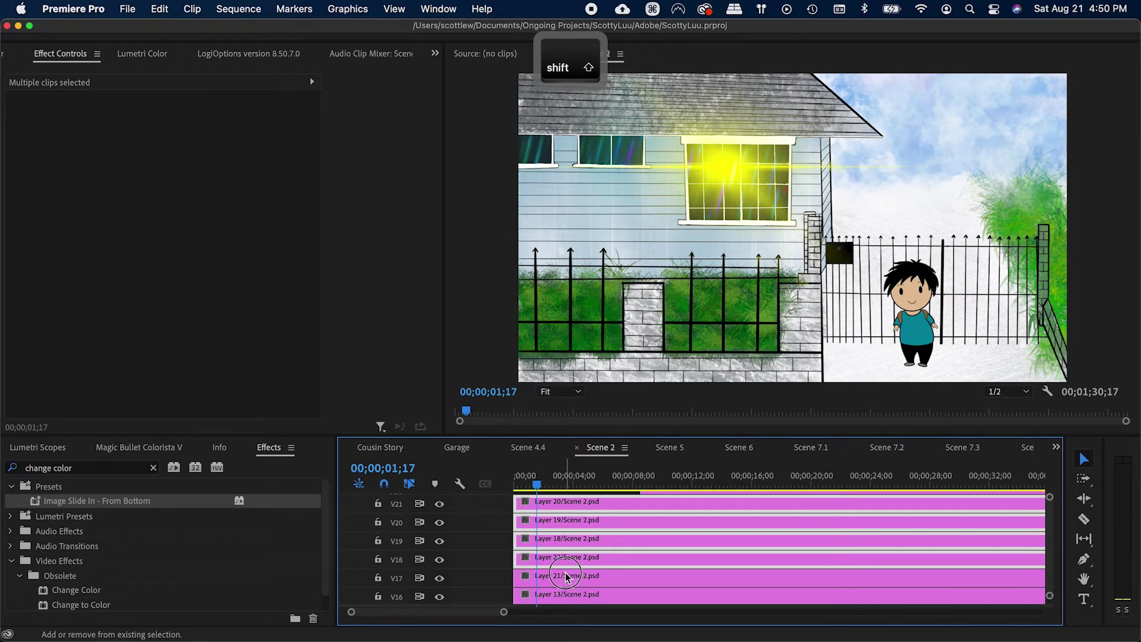
{"action": "right_click", "coordinate": [572, 576]}
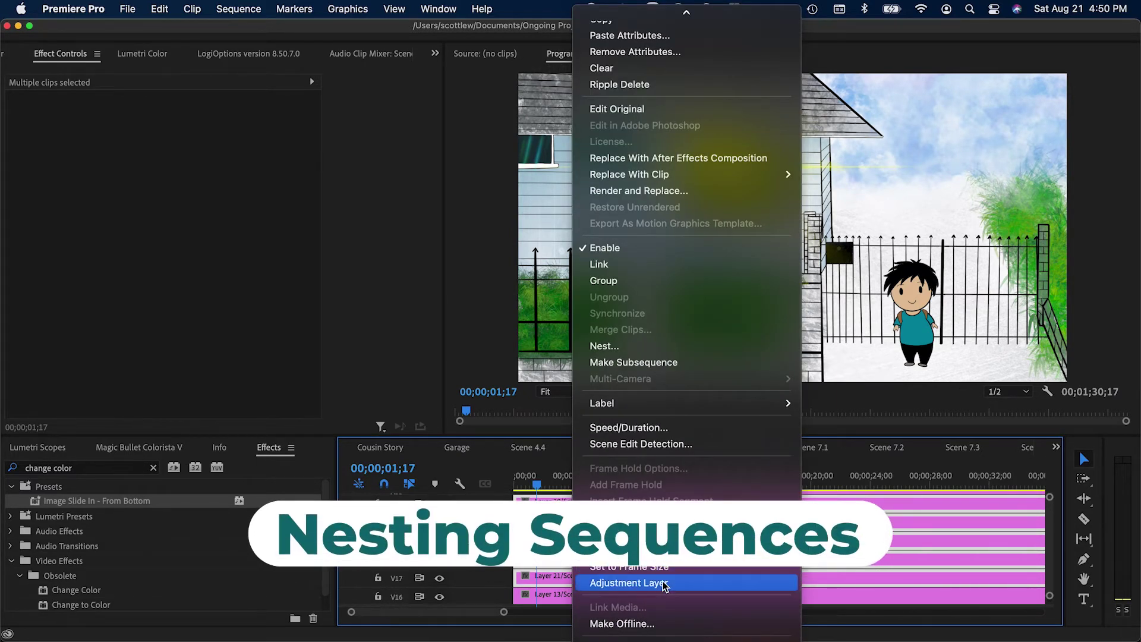
{"action": "left_click", "coordinate": [676, 361]}
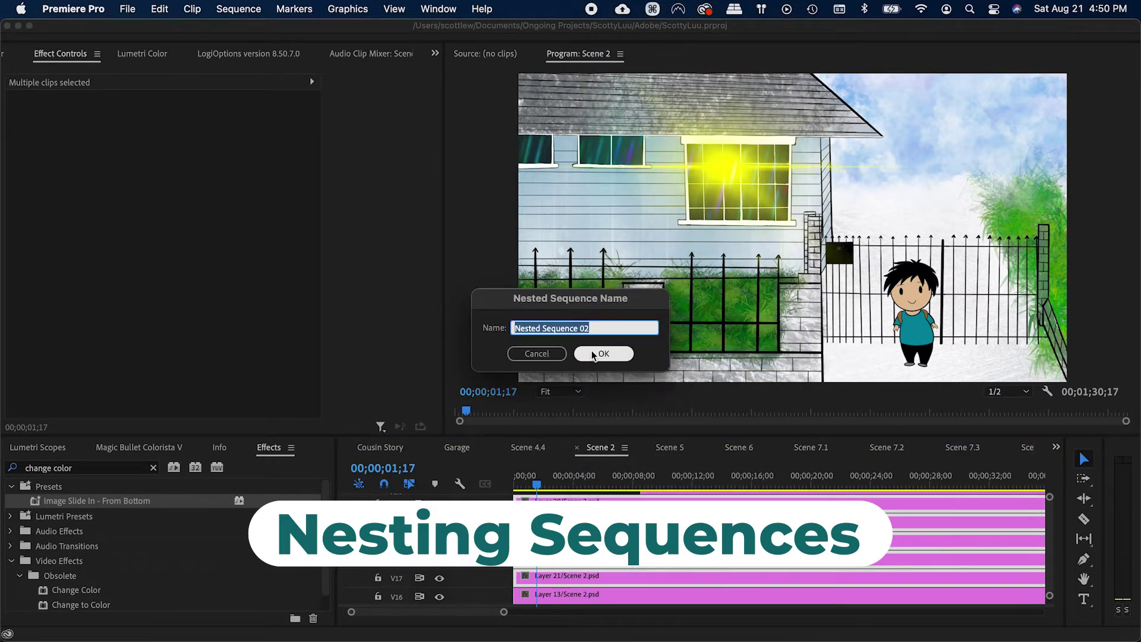
{"action": "type", "text": "Me"}
{"action": "key", "text": "Return"}
{"action": "key", "text": "super+s"}
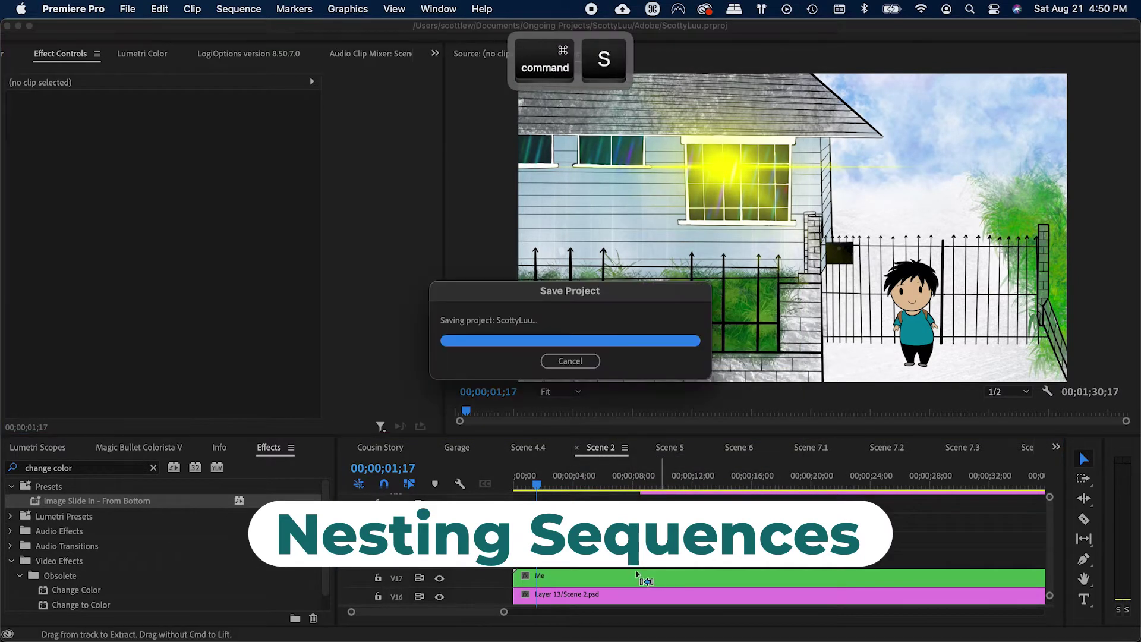
Step: Add a Cross Dissolve to the start of the Me clip, apply the Normal - Smooth Motion preset to it, and preview the motion
{"action": "left_click", "coordinate": [619, 579]}
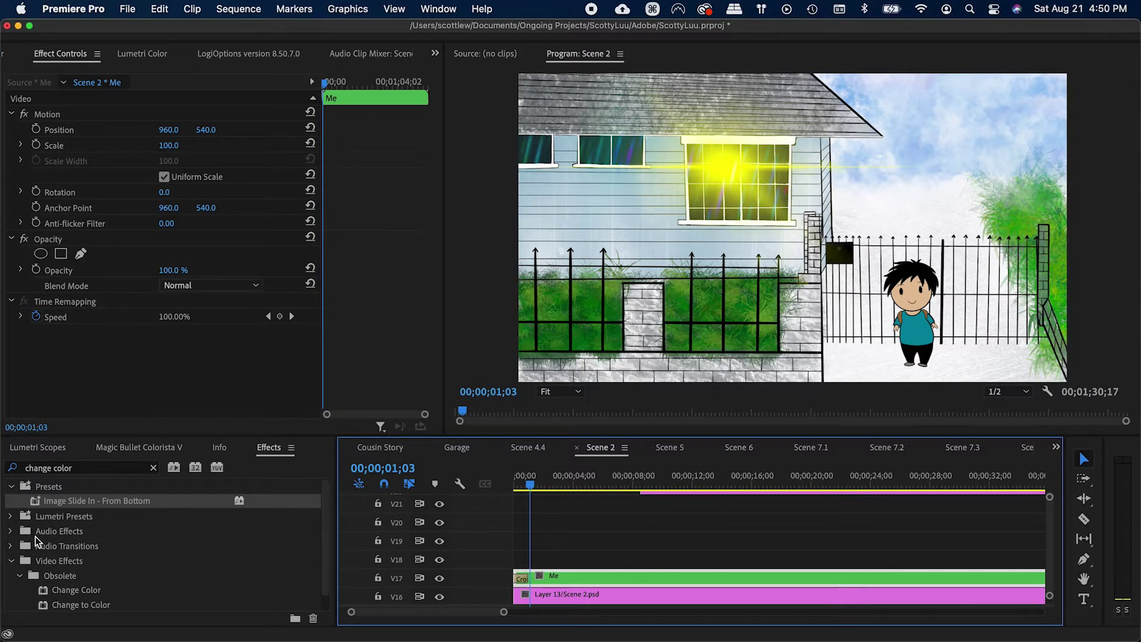
{"action": "left_click", "coordinate": [154, 468]}
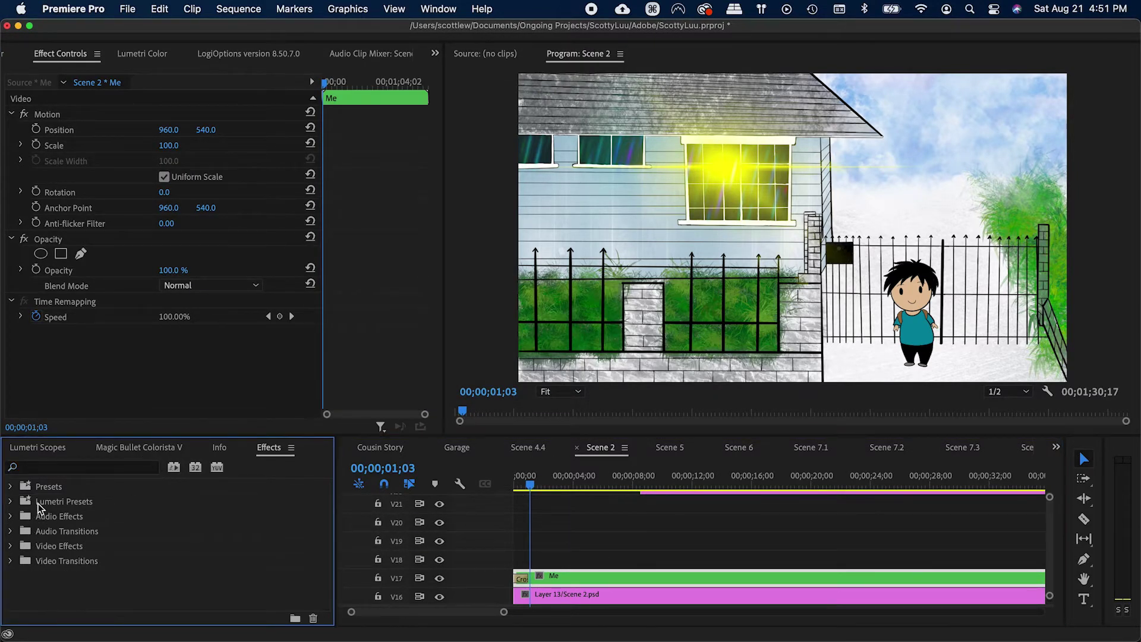
{"action": "left_click", "coordinate": [12, 486]}
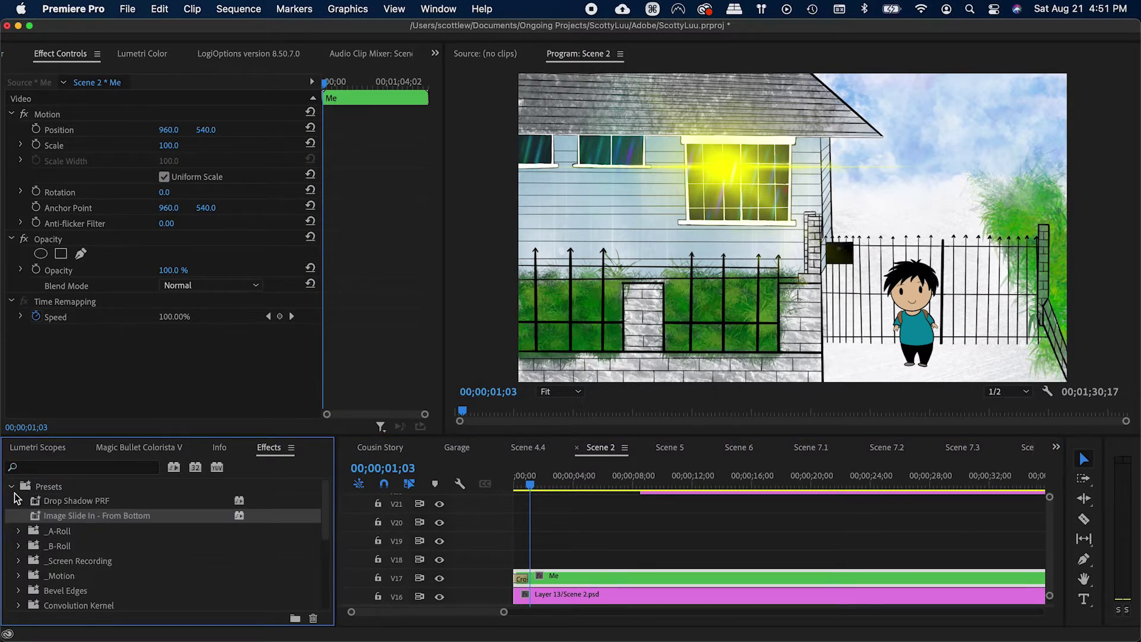
{"action": "left_click", "coordinate": [18, 547]}
{"action": "scroll", "coordinate": [27, 553], "scroll_direction": "down", "scroll_amount": 4}
{"action": "left_click_drag", "start_coordinate": [69, 531], "coordinate": [633, 585]}
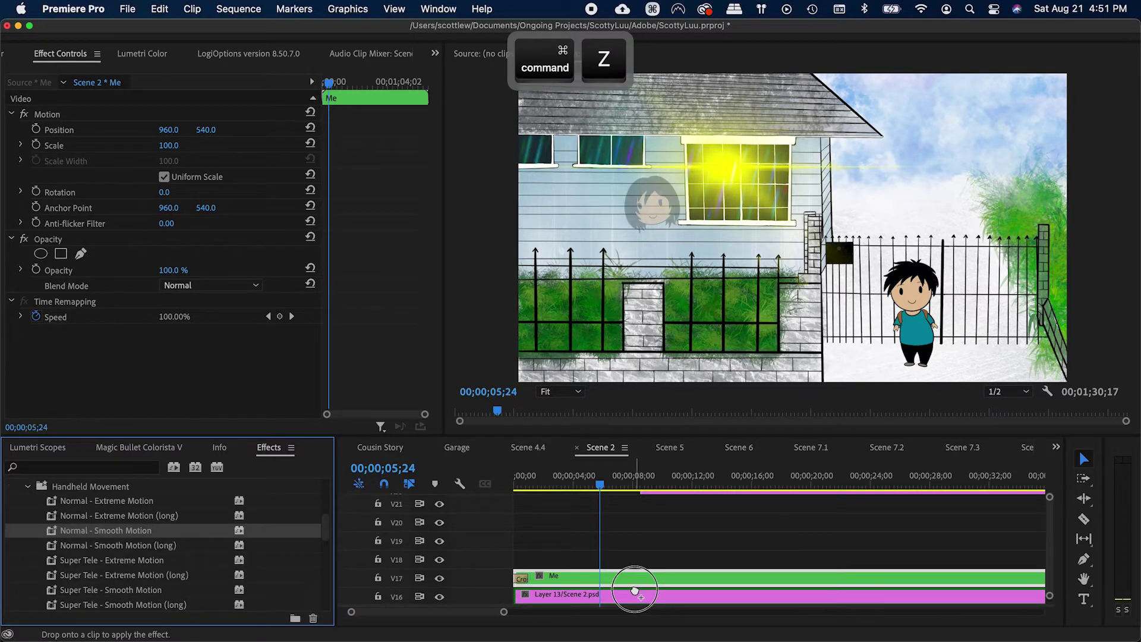
{"action": "key", "text": "super+z"}
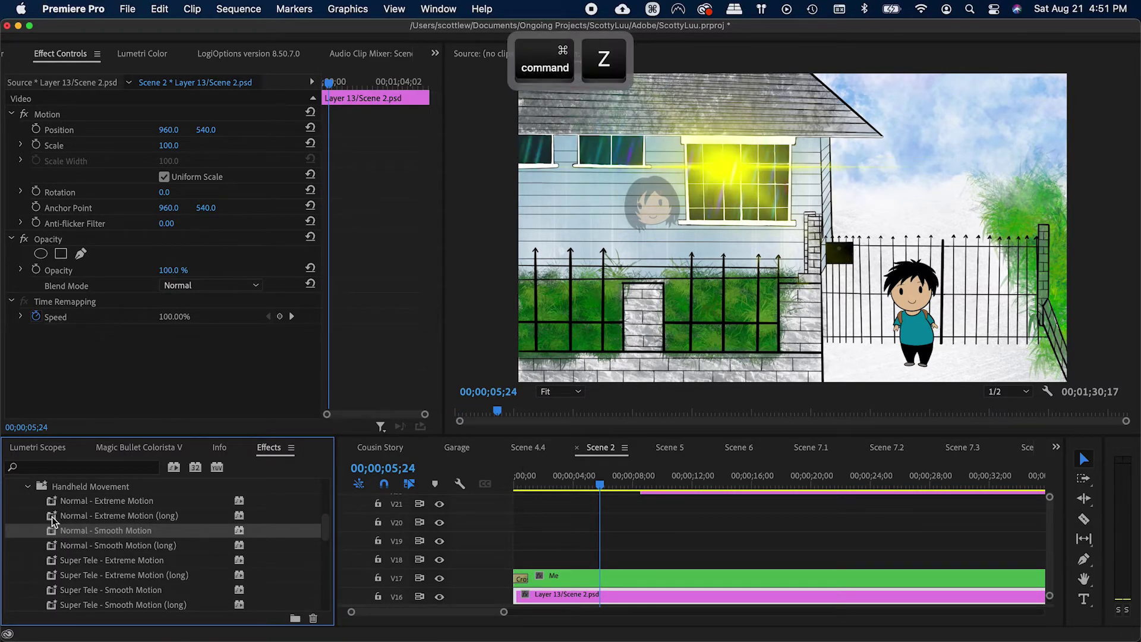
{"action": "left_click_drag", "start_coordinate": [553, 610], "coordinate": [562, 579]}
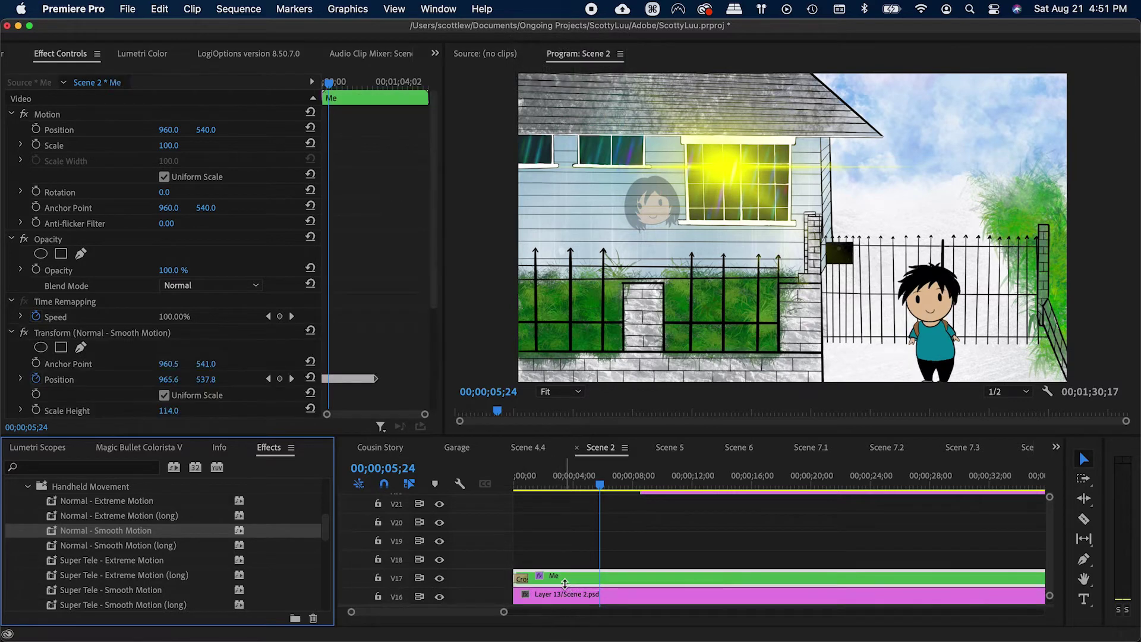
{"action": "key", "text": "space"}
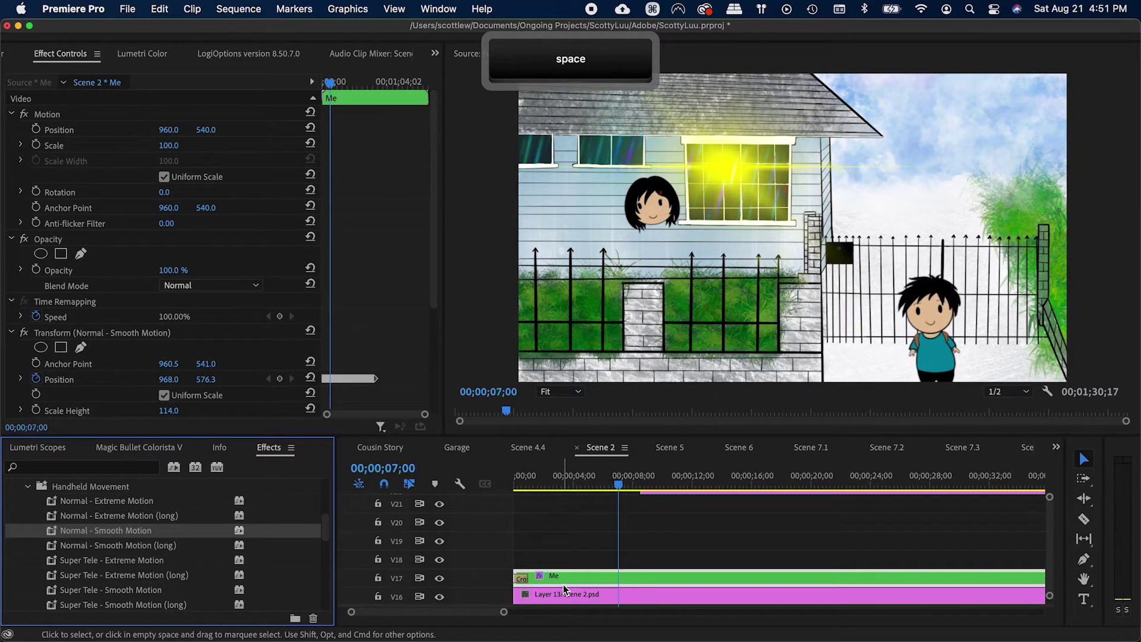
{"action": "key", "text": "space"}
Step: Shift the start of the Me clip to 00;00;01;18 and save the project
{"action": "left_click_drag", "start_coordinate": [521, 483], "coordinate": [501, 484]}
{"action": "key", "text": "super+s"}
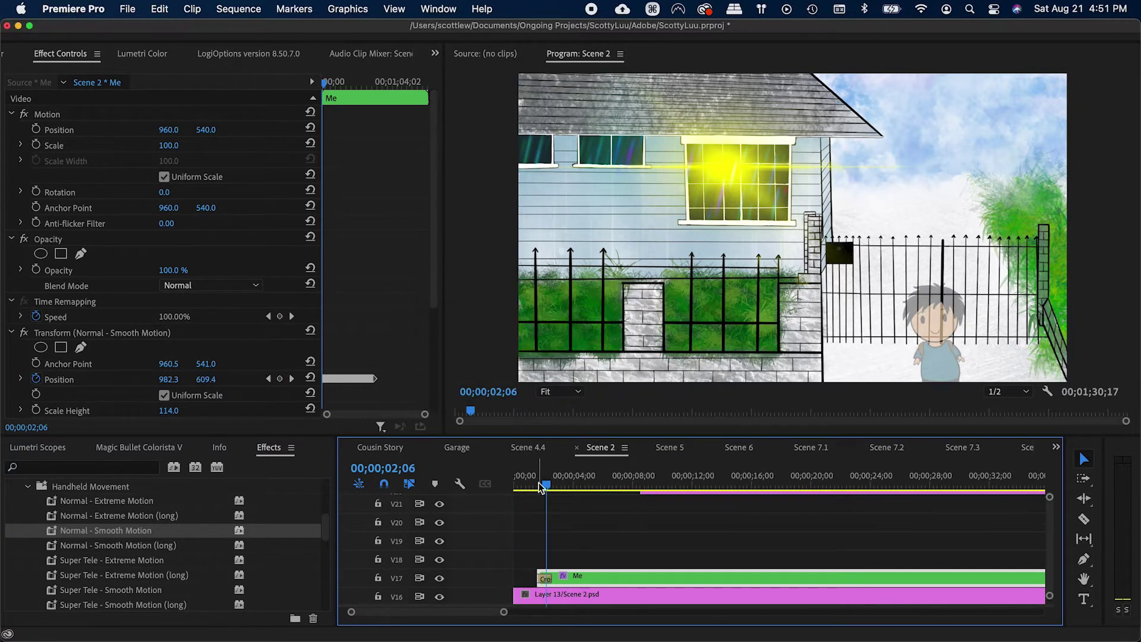
{"action": "left_click_drag", "start_coordinate": [546, 484], "coordinate": [542, 485]}
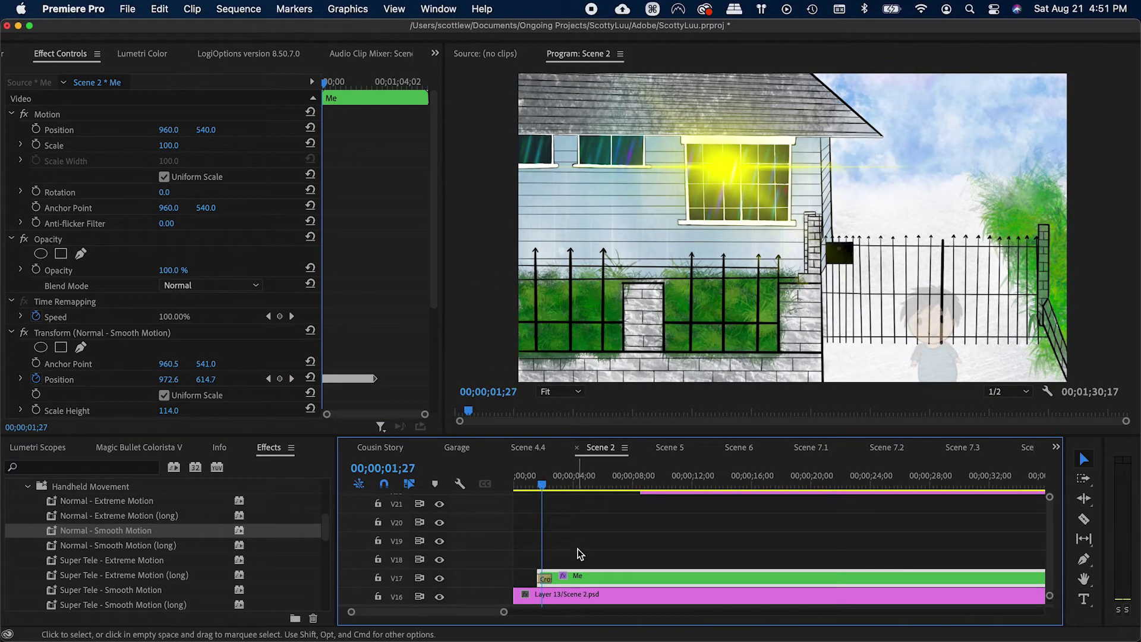
{"action": "key", "text": "minus"}
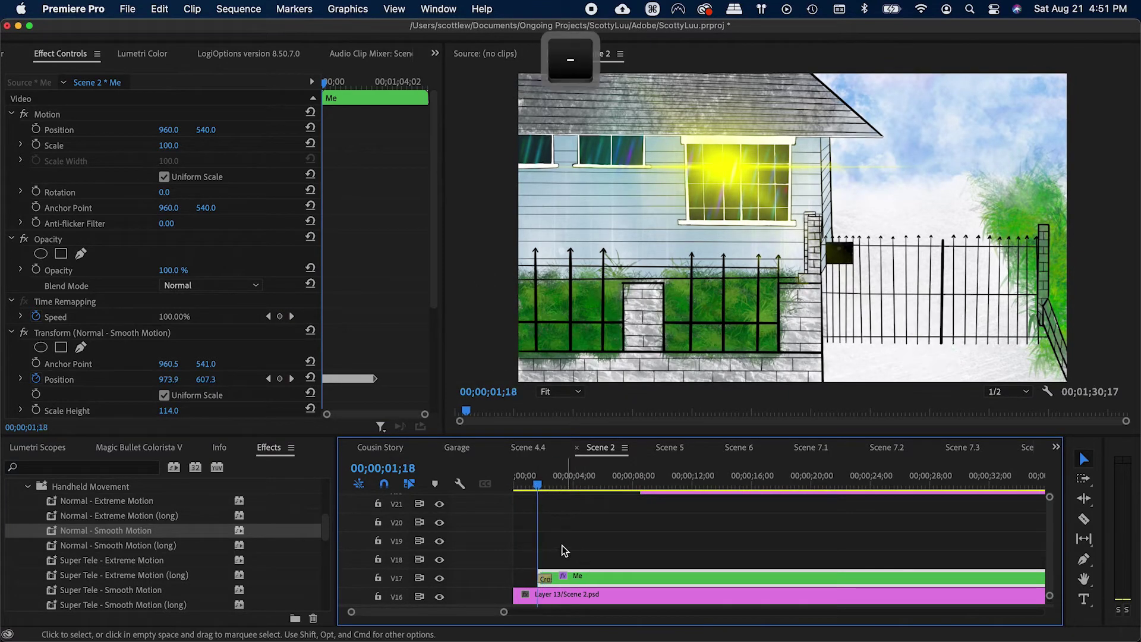
Step: Keyframe the Me clip's Position and Scale so the character enters from off-screen and reaches the gate at 00;00;10;09, then save
{"action": "left_click", "coordinate": [35, 129]}
{"action": "left_click", "coordinate": [35, 145]}
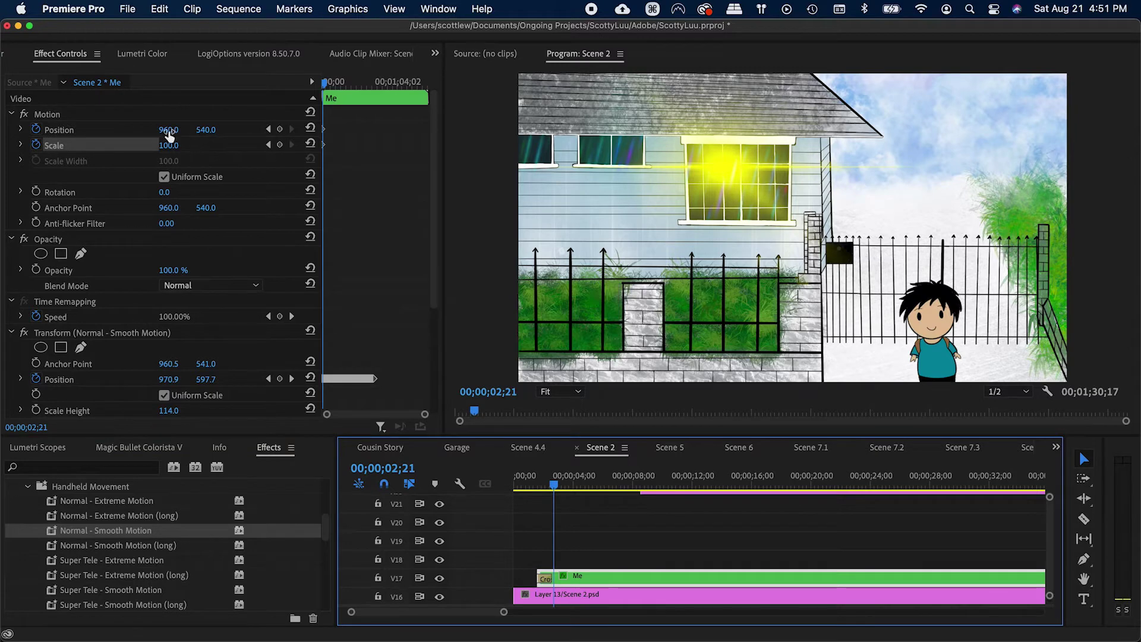
{"action": "left_click_drag", "start_coordinate": [168, 130], "coordinate": [500, 131]}
{"action": "left_click_drag", "start_coordinate": [206, 131], "coordinate": [419, 131]}
{"action": "left_click_drag", "start_coordinate": [553, 485], "coordinate": [666, 484]}
{"action": "left_click_drag", "start_coordinate": [176, 130], "coordinate": [0, 130]}
{"action": "left_click_drag", "start_coordinate": [171, 130], "coordinate": [76, 130]}
{"action": "key", "text": "super+s"}
Step: Toggle the outputs of the tracks below the Me clip off and on to check which artwork each one holds
{"action": "left_click", "coordinate": [631, 600]}
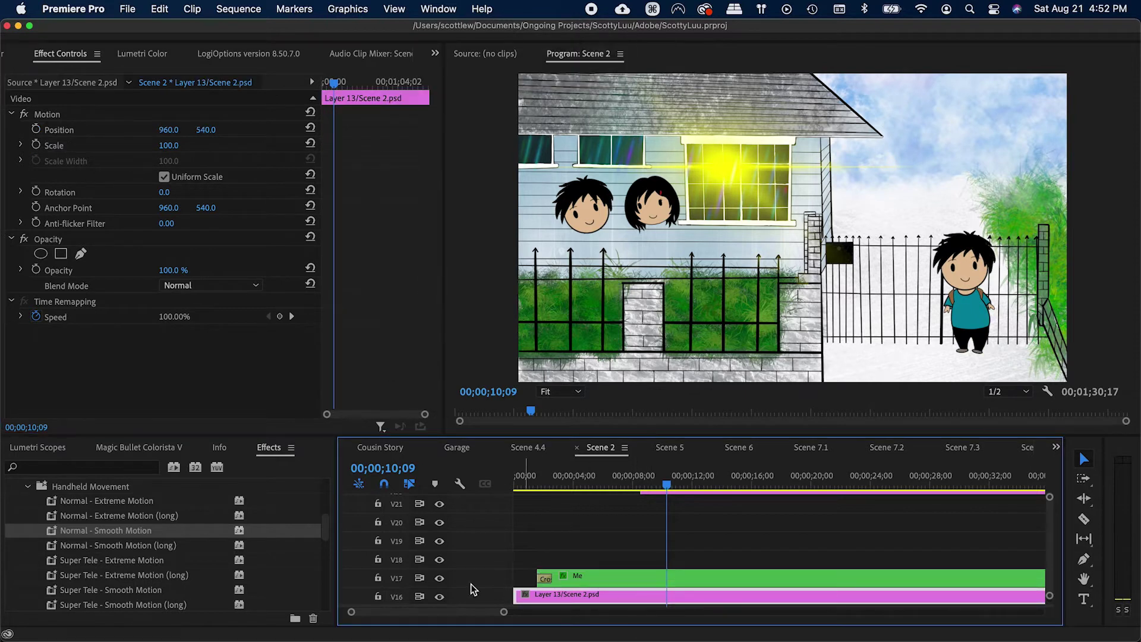
{"action": "left_click", "coordinate": [439, 596]}
{"action": "left_click", "coordinate": [439, 596]}
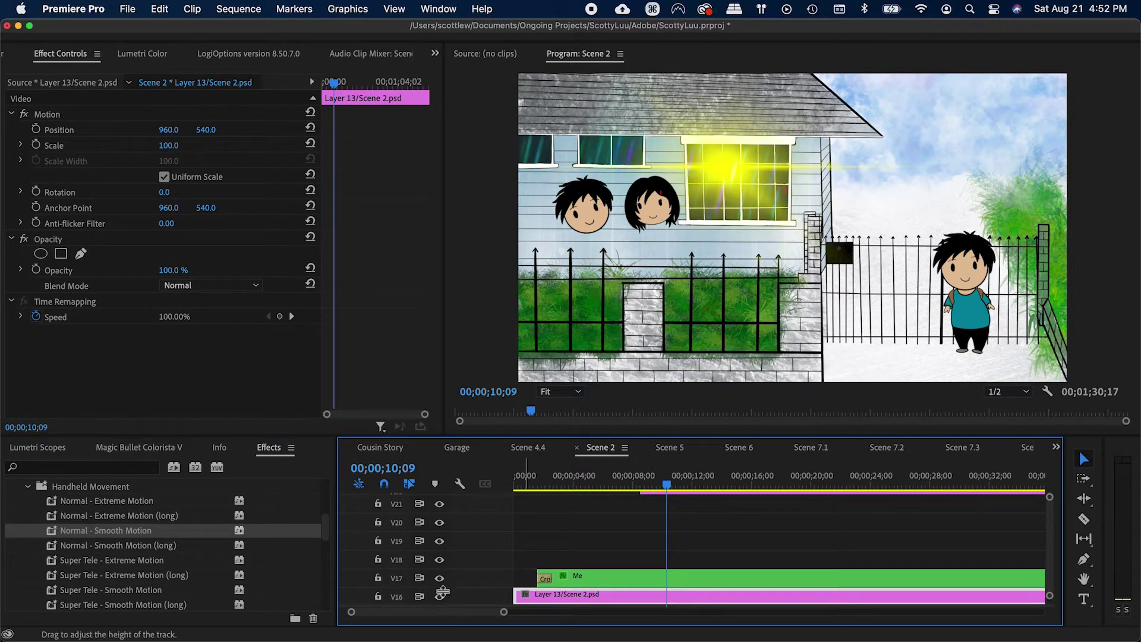
{"action": "scroll", "coordinate": [441, 591], "scroll_direction": "down", "scroll_amount": 1}
{"action": "left_click", "coordinate": [439, 596]}
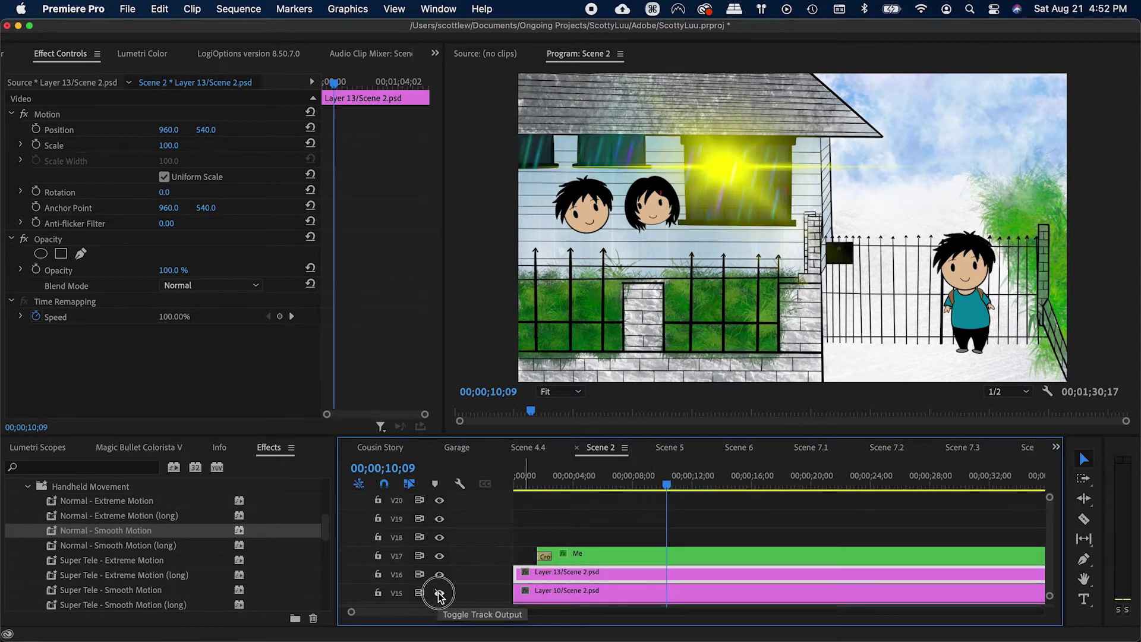
{"action": "left_click", "coordinate": [440, 597]}
{"action": "scroll", "coordinate": [439, 594], "scroll_direction": "down", "scroll_amount": 4}
{"action": "left_click", "coordinate": [439, 553]}
Step: Disable and re-enable Layer 11, Layer 6 and the neighbouring layer clips one by one to identify their artwork
{"action": "left_click", "coordinate": [587, 551]}
{"action": "key", "text": "super+shift+e"}
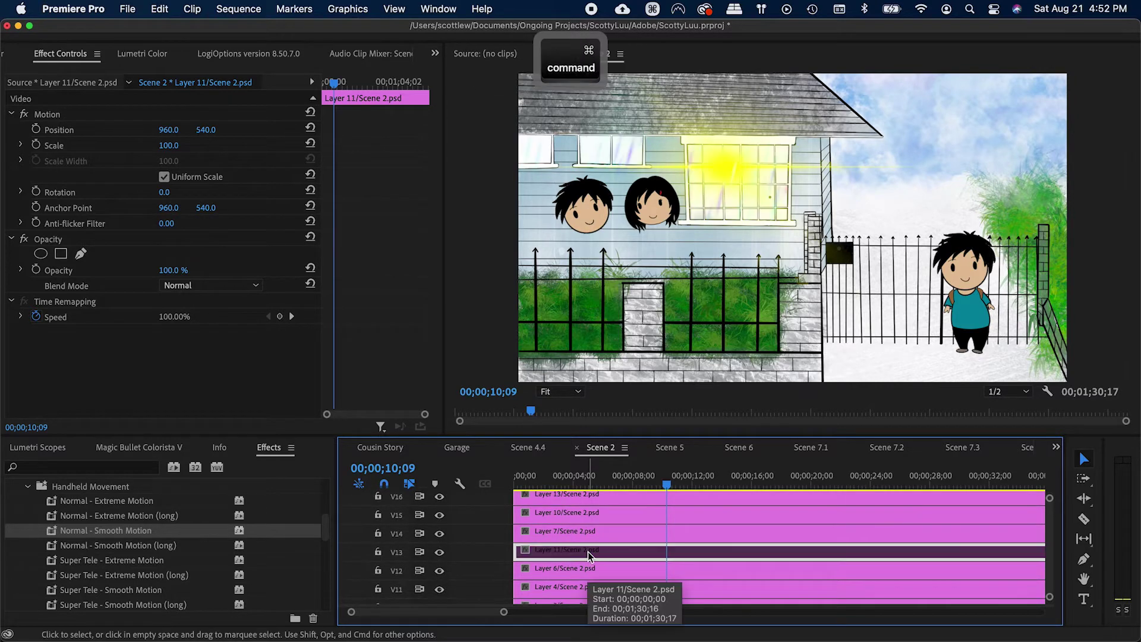
{"action": "key", "text": "super+shift+e"}
{"action": "key", "text": "equal"}
{"action": "key", "text": "Left"}
{"action": "key", "text": "minus"}
{"action": "left_click", "coordinate": [591, 570]}
{"action": "key", "text": "super+shift+e"}
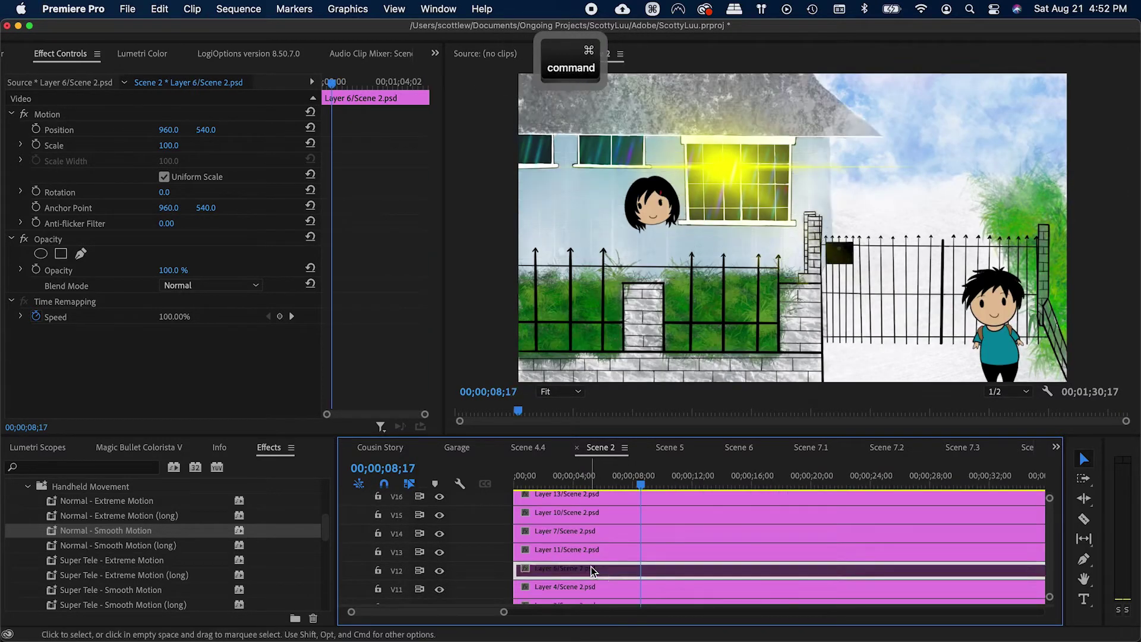
{"action": "scroll", "coordinate": [591, 570], "scroll_direction": "down", "scroll_amount": 2}
{"action": "left_click", "coordinate": [595, 555]}
{"action": "key", "text": "super+shift+e"}
{"action": "left_click", "coordinate": [596, 572]}
{"action": "key", "text": "super+shift+e"}
{"action": "key", "text": "super+shift+e"}
{"action": "left_click", "coordinate": [600, 557]}
{"action": "key", "text": "super+shift+e"}
{"action": "left_click", "coordinate": [601, 540]}
{"action": "key", "text": "super+shift+e"}
Step: Move the Layer 3 clip to track V18, directly above the Me clip, and save the project
{"action": "left_click", "coordinate": [604, 573]}
{"action": "left_click", "coordinate": [645, 574]}
{"action": "key", "text": "v"}
{"action": "left_click", "coordinate": [657, 576]}
{"action": "key", "text": "grave"}
{"action": "left_click_drag", "start_coordinate": [331, 427], "coordinate": [336, 279]}
{"action": "key", "text": "grave"}
{"action": "key", "text": "super+s"}
{"action": "scroll", "coordinate": [657, 528], "scroll_direction": "up", "scroll_amount": 5}
{"action": "left_click_drag", "start_coordinate": [622, 479], "coordinate": [637, 525]}
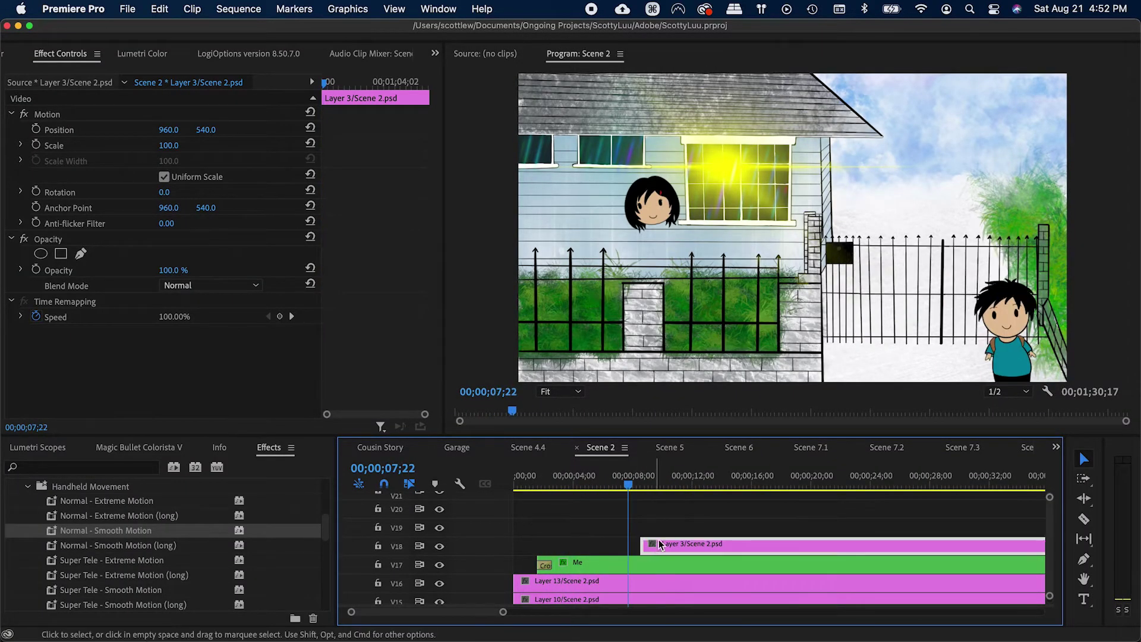
{"action": "key", "text": "super+s"}
Step: Add a Cross Dissolve to the start of the Layer 3 clip and play back the beginning of Scene 2
{"action": "left_click_drag", "start_coordinate": [628, 484], "coordinate": [527, 497]}
{"action": "key", "text": "v"}
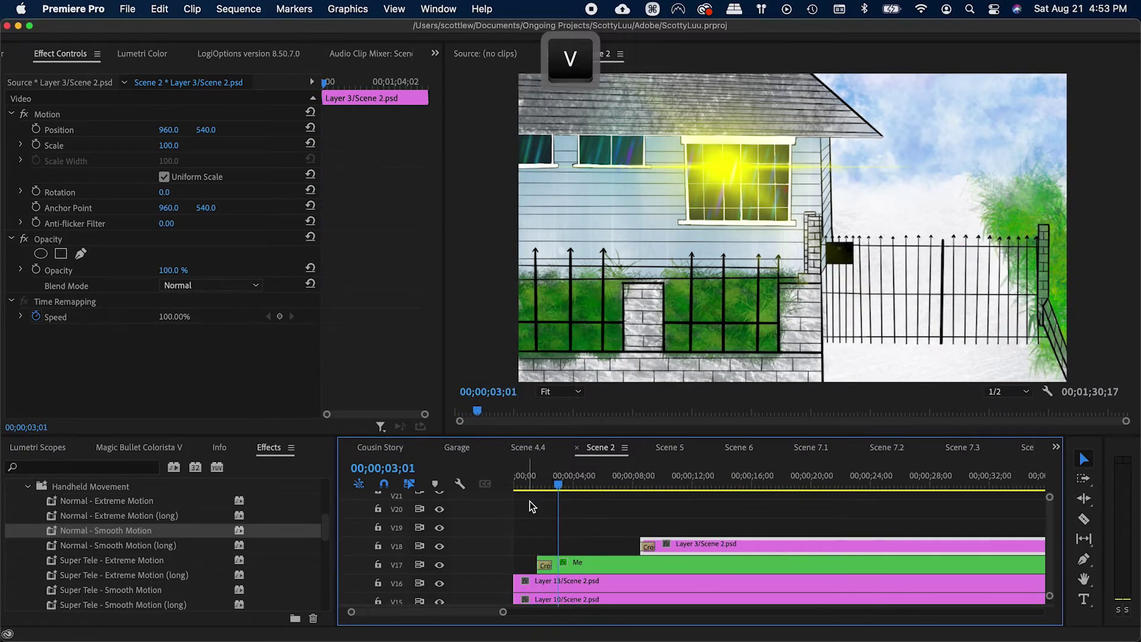
{"action": "key", "text": "space"}
Step: Move the Me clip's second Position keyframe earlier, to about 00;00;07;21, and save the project
{"action": "left_click", "coordinate": [586, 569]}
{"action": "left_click", "coordinate": [360, 225]}
{"action": "key", "text": "minus"}
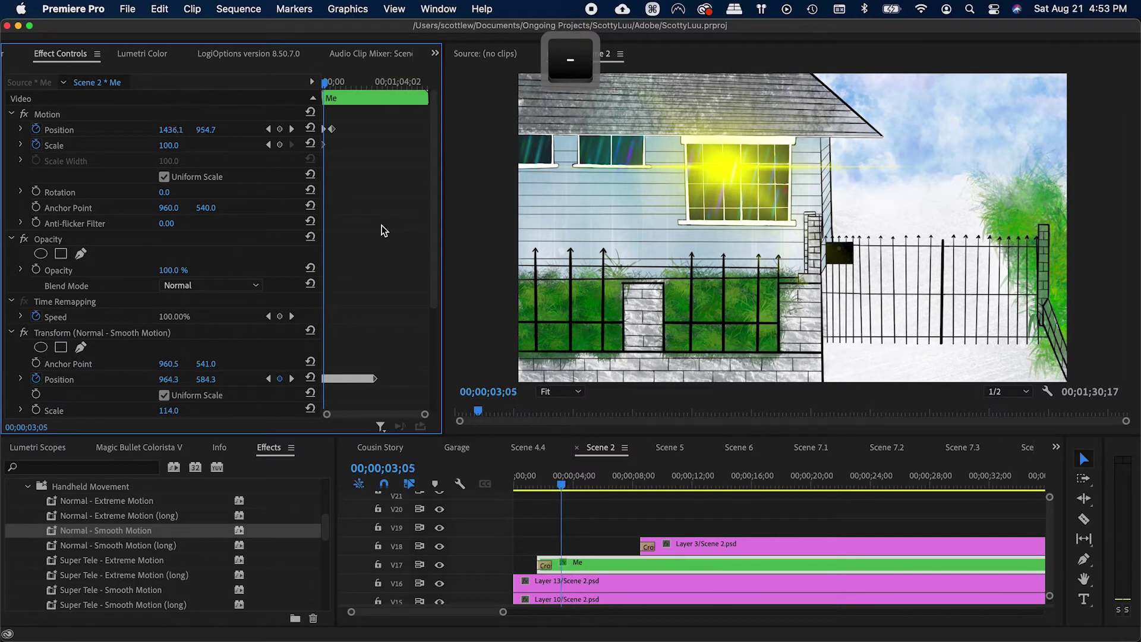
{"action": "key", "text": "minus"}
{"action": "key", "text": "minus"}
{"action": "key", "text": "minus"}
{"action": "key", "text": "minus"}
{"action": "key", "text": "minus"}
{"action": "key", "text": "minus"}
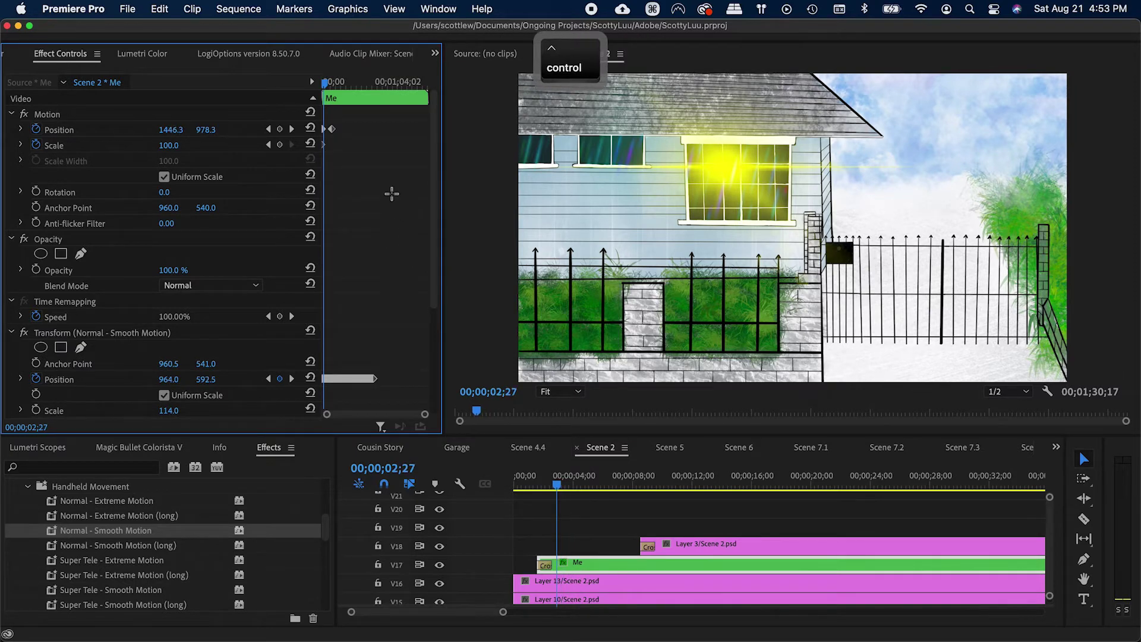
{"action": "left_click_drag", "start_coordinate": [344, 88], "coordinate": [318, 87]}
{"action": "key", "text": "space"}
{"action": "key", "text": "minus"}
{"action": "key", "text": "minus"}
{"action": "key", "text": "minus"}
{"action": "key", "text": "minus"}
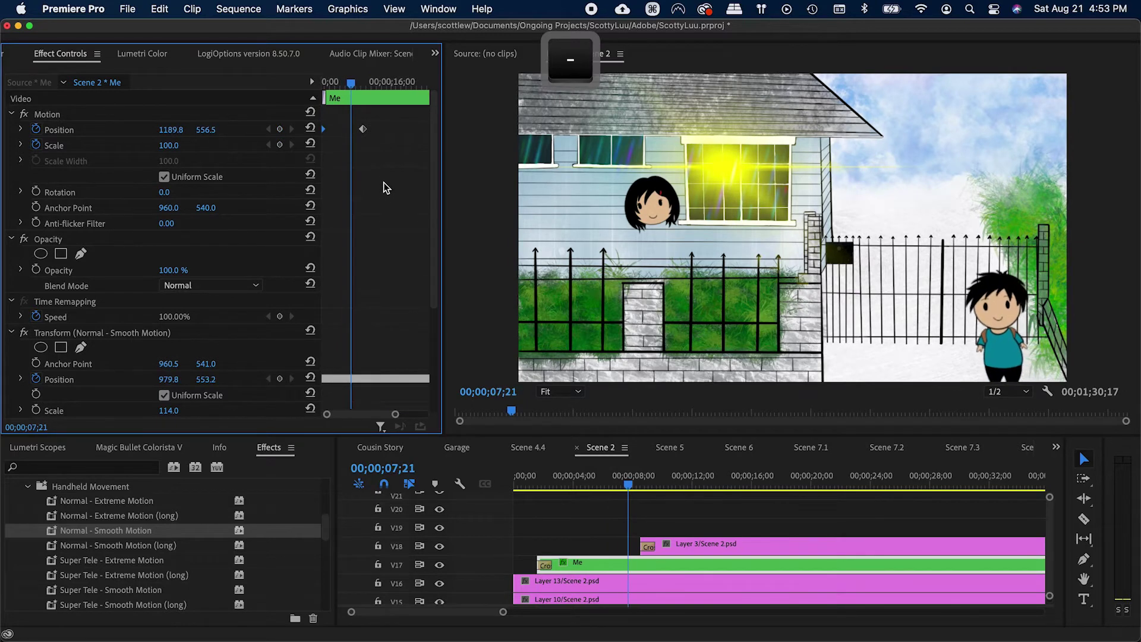
{"action": "key", "text": "space"}
{"action": "left_click_drag", "start_coordinate": [364, 130], "coordinate": [350, 129]}
{"action": "key", "text": "super+s"}
Step: Add a Scale keyframe to the Me clip at its second Position keyframe and save the project
{"action": "left_click_drag", "start_coordinate": [352, 86], "coordinate": [322, 87]}
{"action": "key", "text": "equal"}
{"action": "key", "text": "equal"}
{"action": "left_click", "coordinate": [280, 145]}
{"action": "key", "text": "super+s"}
{"action": "left_click", "coordinate": [291, 129]}
{"action": "left_click", "coordinate": [279, 144]}
Step: Add Me clip keyframes at 00;00;21;11 with Position 921.0, 261.0 and Scale 70.0, and save the project
{"action": "key", "text": "minus"}
{"action": "key", "text": "minus"}
{"action": "left_click_drag", "start_coordinate": [410, 87], "coordinate": [417, 86]}
{"action": "left_click", "coordinate": [280, 129]}
{"action": "left_click", "coordinate": [279, 145]}
{"action": "left_click_drag", "start_coordinate": [206, 129], "coordinate": [96, 130]}
{"action": "left_click_drag", "start_coordinate": [171, 129], "coordinate": [12, 129]}
{"action": "left_click_drag", "start_coordinate": [208, 130], "coordinate": [151, 145]}
{"action": "left_click_drag", "start_coordinate": [205, 130], "coordinate": [266, 130]}
{"action": "left_click_drag", "start_coordinate": [169, 129], "coordinate": [233, 130]}
{"action": "left_click_drag", "start_coordinate": [206, 130], "coordinate": [248, 129]}
{"action": "key", "text": "super+s"}
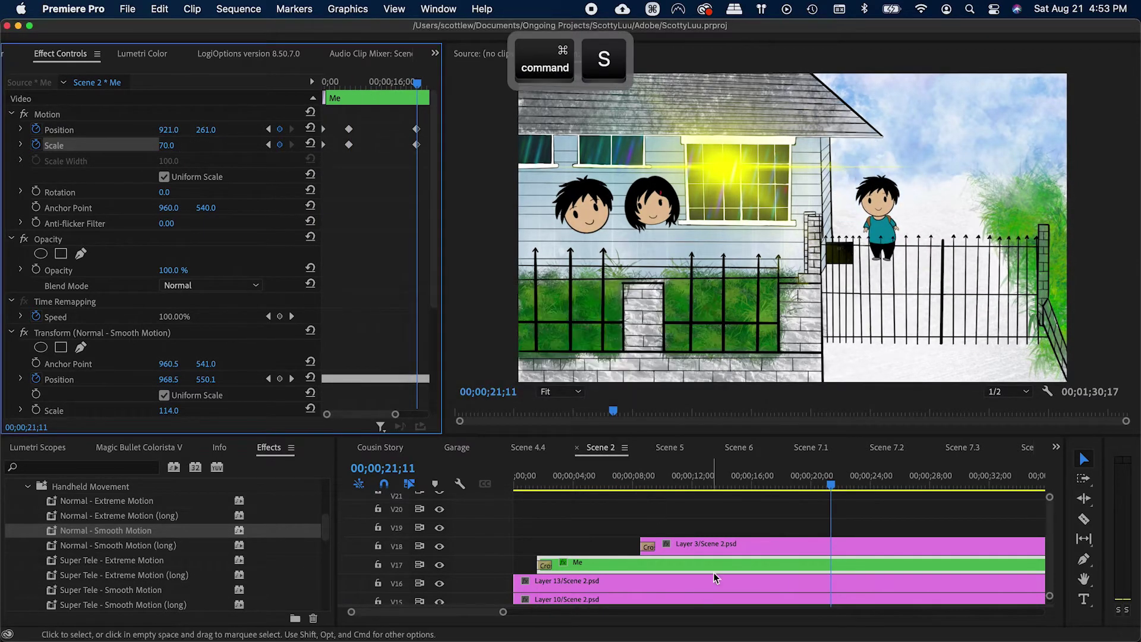
Step: Play Scene 2 from the start to review the Me character's movement and the cousins' entrances, and save the project
{"action": "left_click", "coordinate": [689, 547]}
{"action": "key", "text": "Home"}
{"action": "key", "text": "space"}
{"action": "key", "text": "v"}
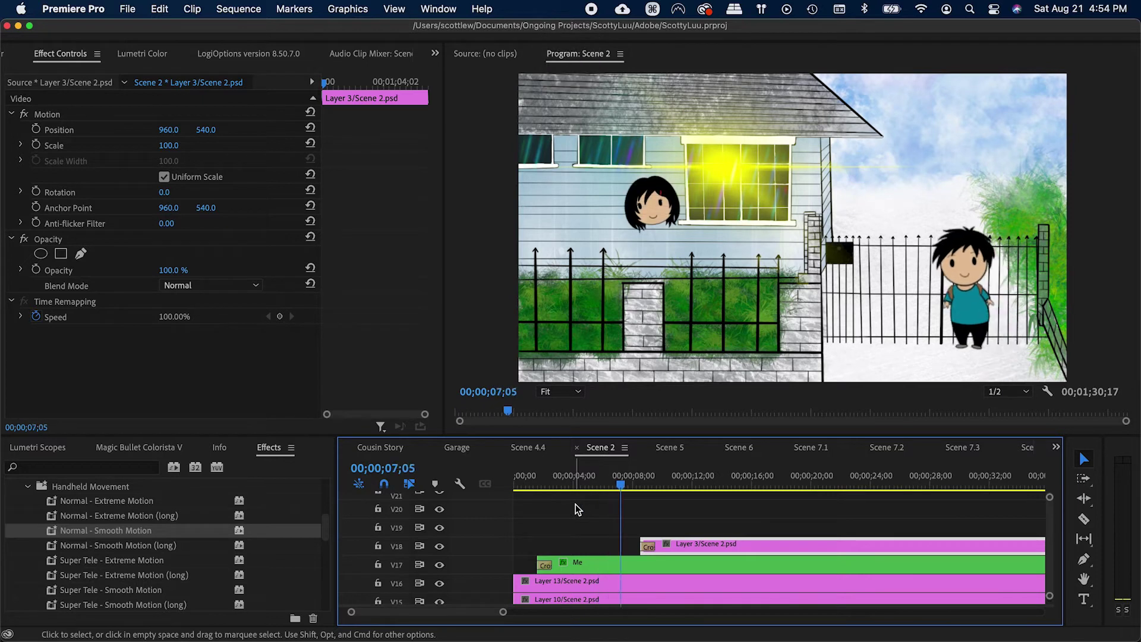
{"action": "key", "text": "v"}
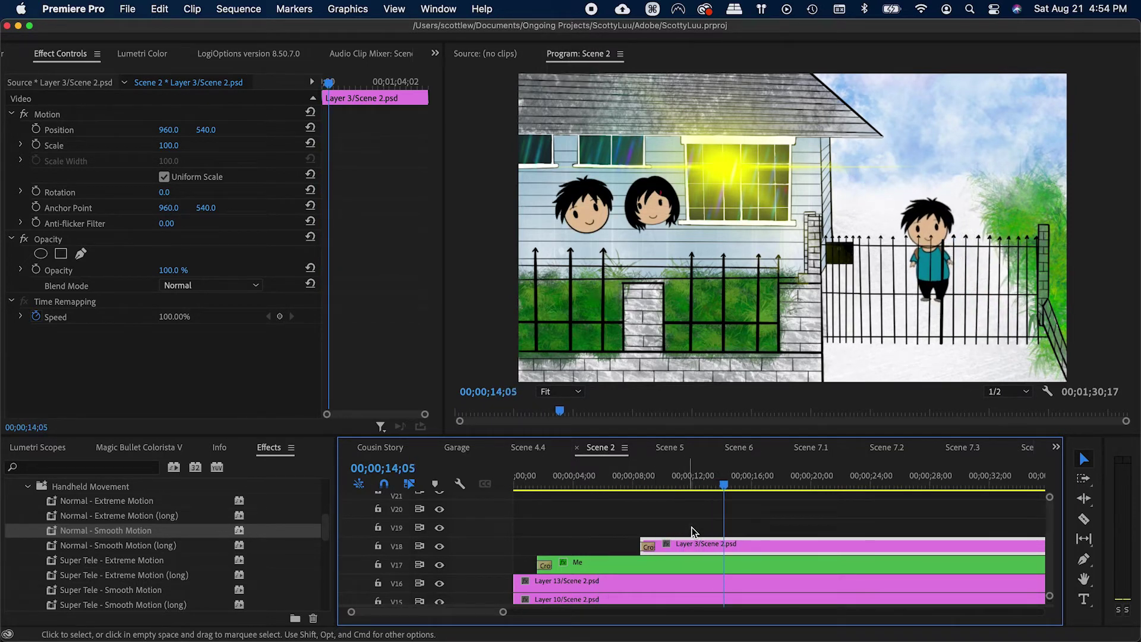
{"action": "key", "text": "v"}
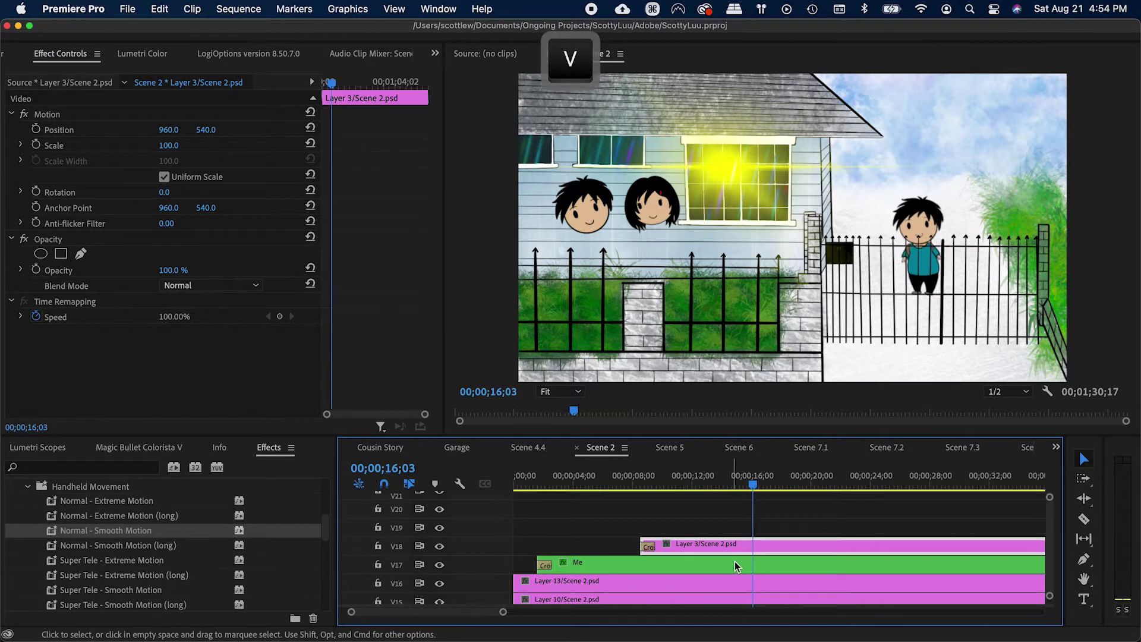
{"action": "key", "text": "super+s"}
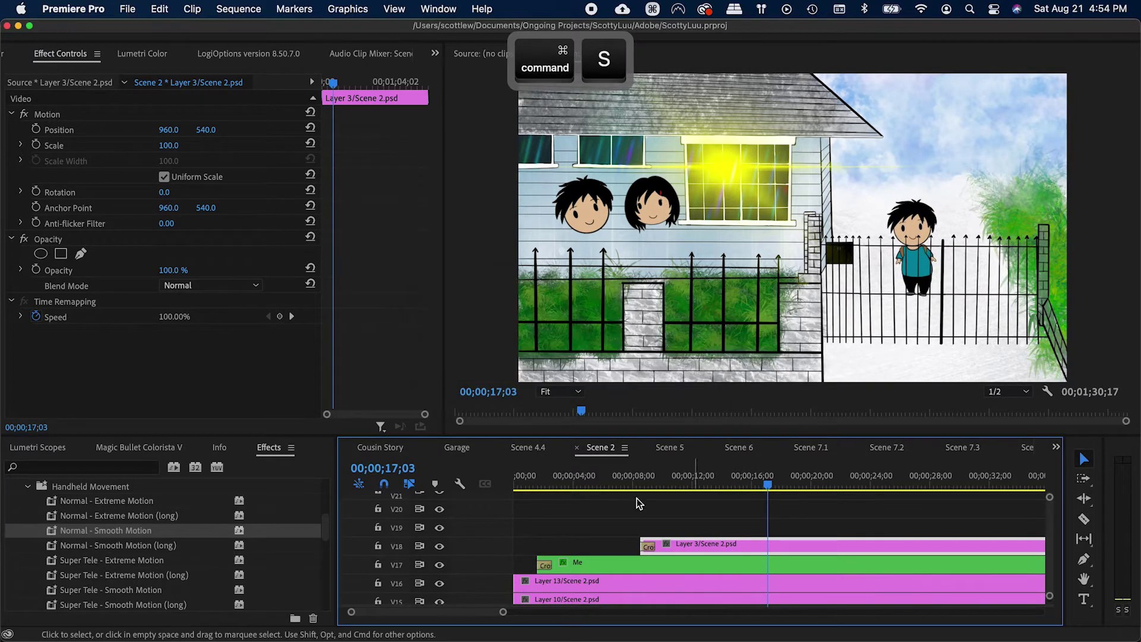
Step: Open the Cousin Story sequence and play it from 00;00;17;26 to check the Scene 2 animation against the narration
{"action": "left_click", "coordinate": [381, 447]}
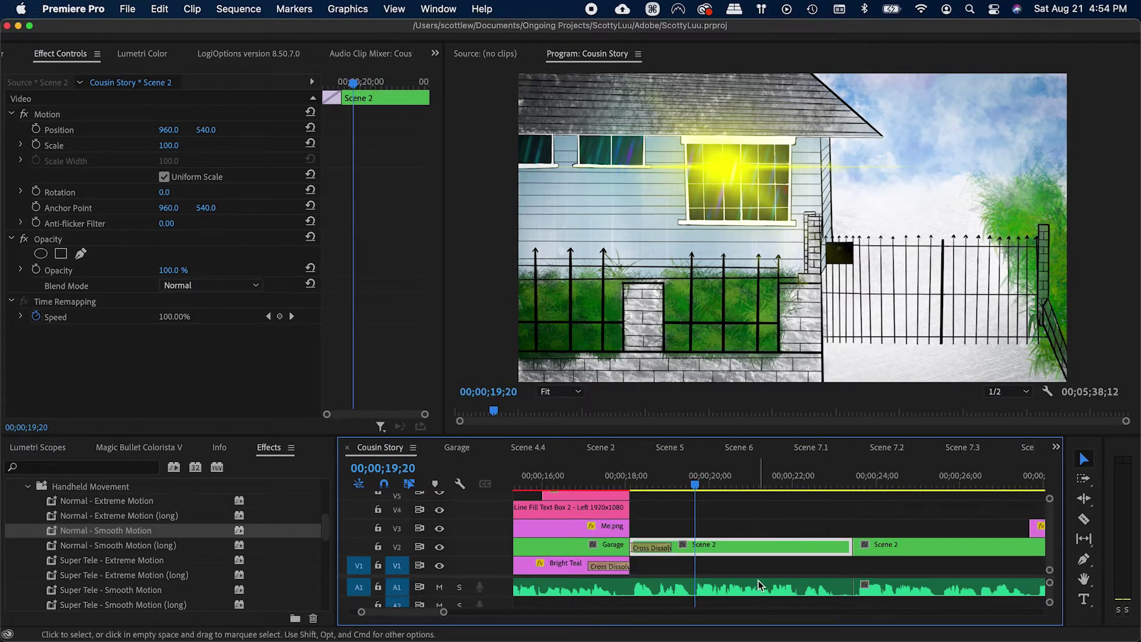
{"action": "left_click", "coordinate": [757, 580]}
{"action": "left_click_drag", "start_coordinate": [640, 481], "coordinate": [620, 480]}
{"action": "key", "text": "v"}
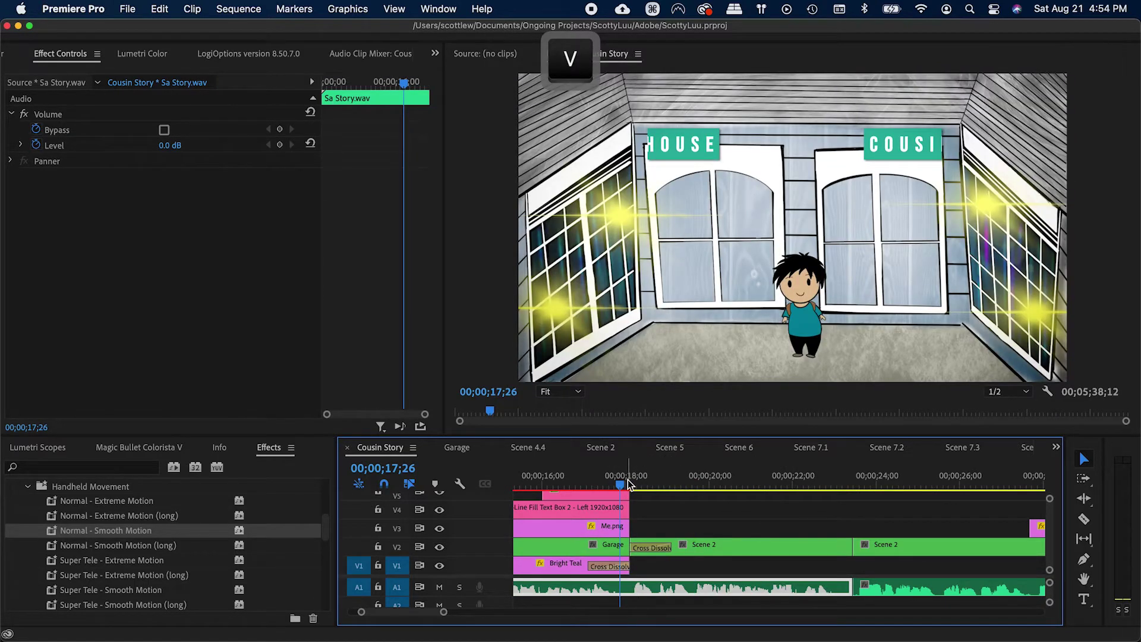
{"action": "key", "text": "space"}
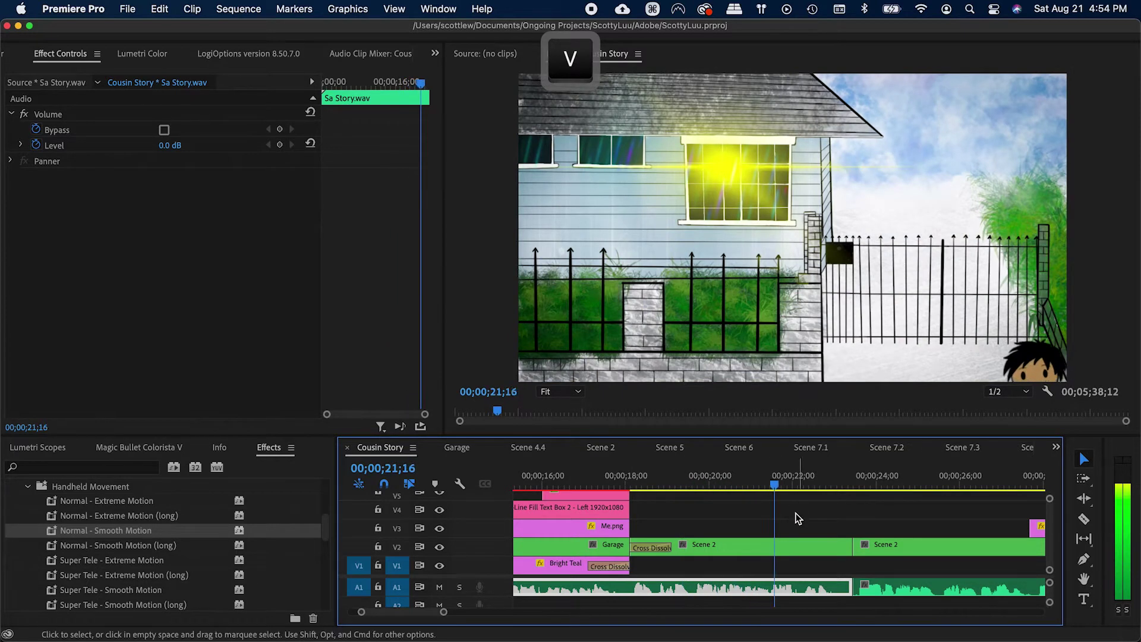
{"action": "left_click", "coordinate": [899, 587]}
{"action": "key", "text": "minus"}
{"action": "key", "text": "minus"}
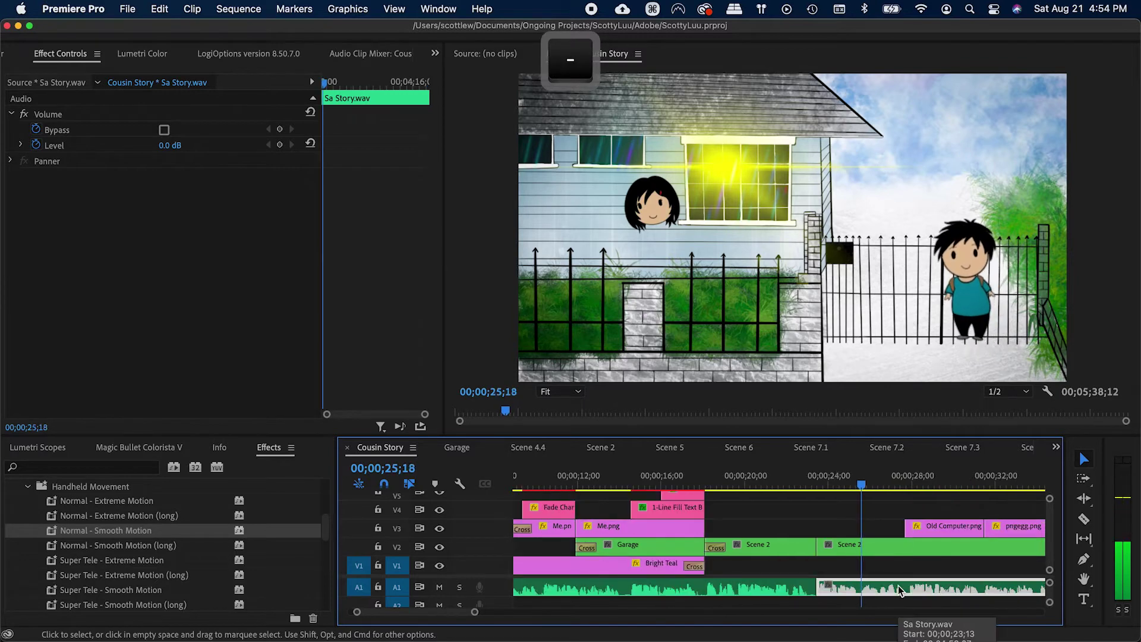
{"action": "key", "text": "minus"}
{"action": "key", "text": "v"}
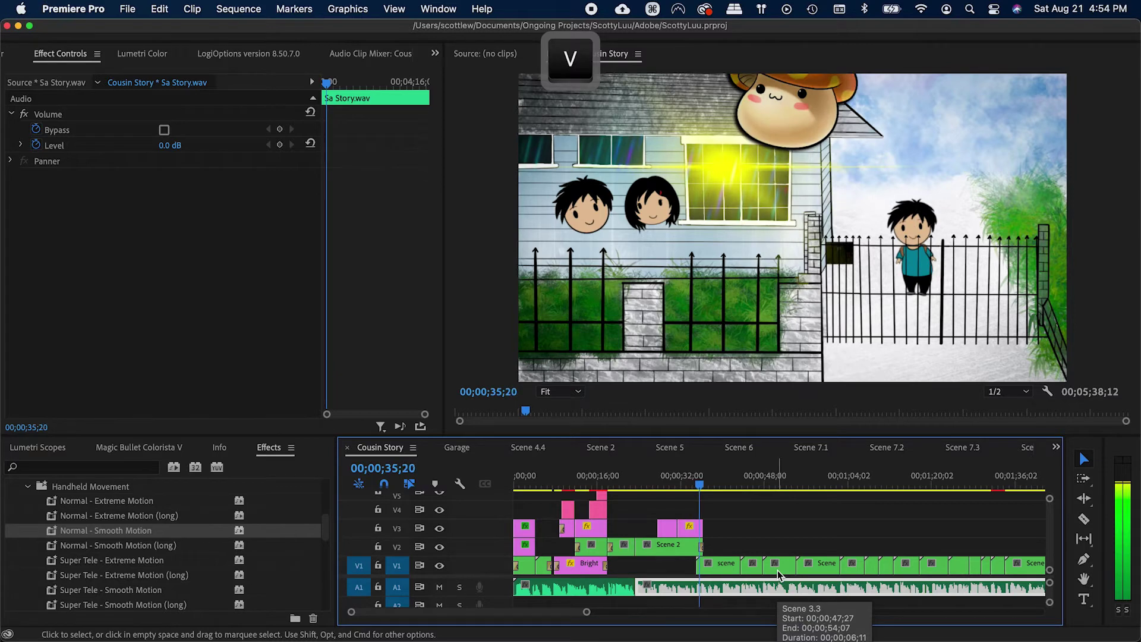
Step: Review the dissolve from Scene 2 into scene 3.1 around 00;00;36;00 in the Cousin Story sequence, and save the project
{"action": "key", "text": "equal"}
{"action": "key", "text": "equal"}
{"action": "key", "text": "space"}
{"action": "left_click", "coordinate": [753, 478]}
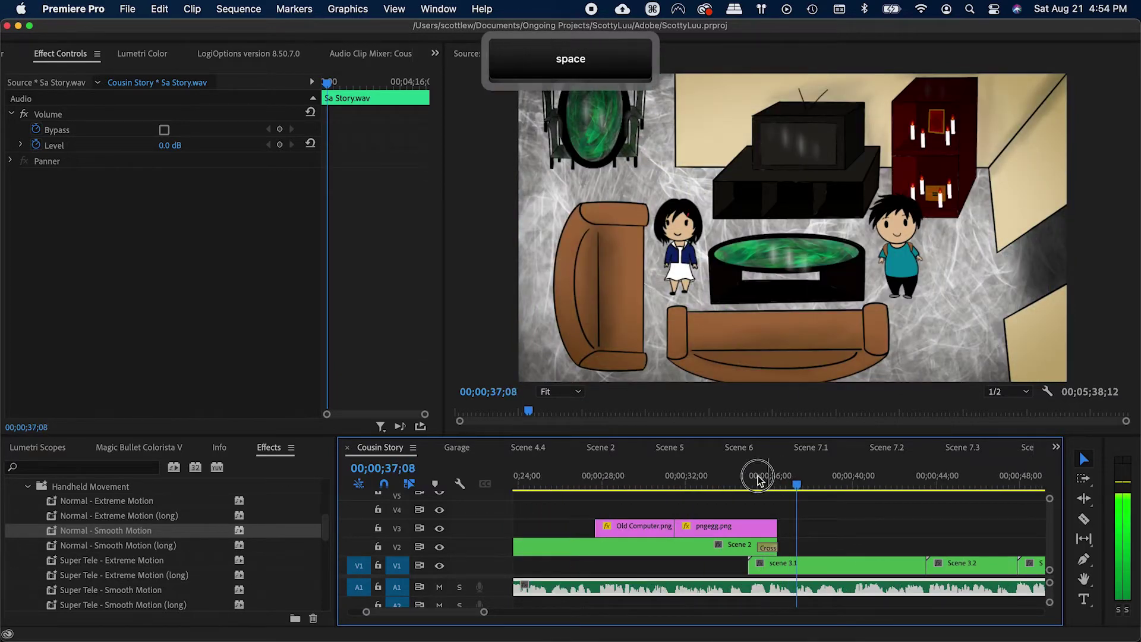
{"action": "key", "text": "super+s"}
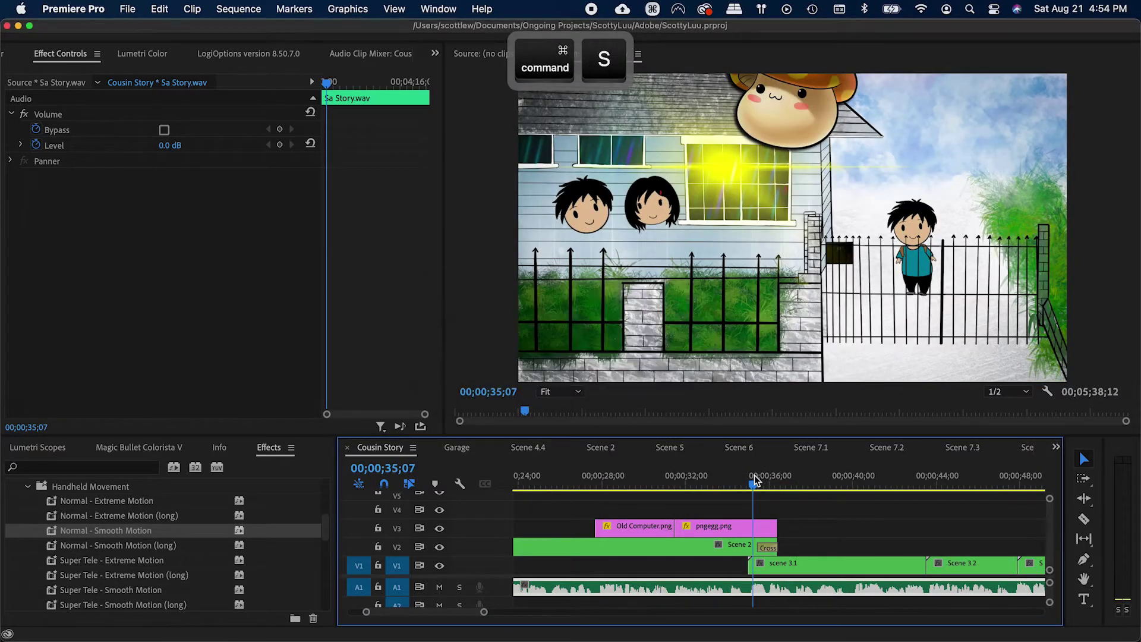
{"action": "left_click_drag", "start_coordinate": [754, 488], "coordinate": [781, 500]}
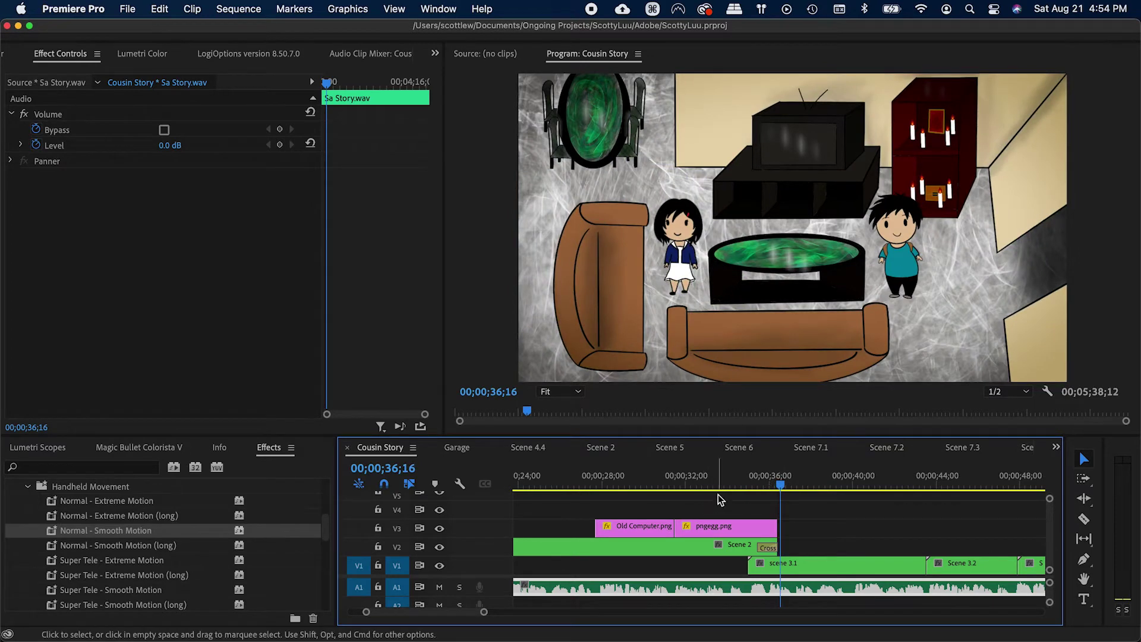
{"action": "left_click", "coordinate": [728, 479]}
{"action": "key", "text": "super+s"}
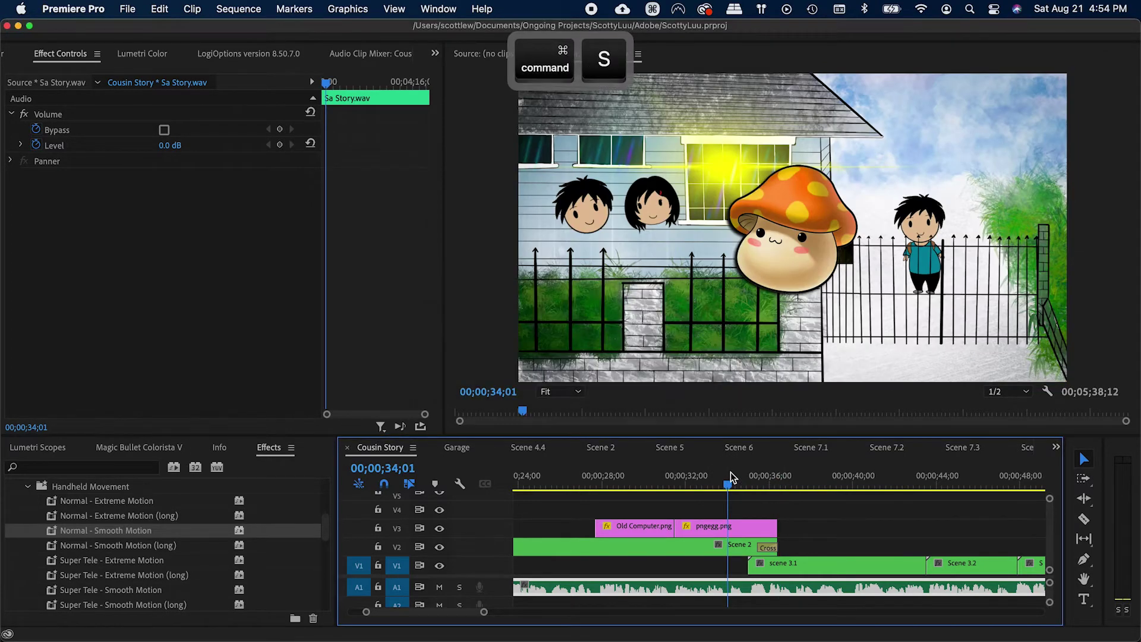
Step: Open the nested Scene 2 sequence from 00;00;21;05 and check which layer a low track holds by toggling its visibility
{"action": "key", "text": "minus"}
{"action": "left_click_drag", "start_coordinate": [697, 479], "coordinate": [620, 492]}
{"action": "left_click", "coordinate": [609, 548]}
{"action": "key", "text": "super+s"}
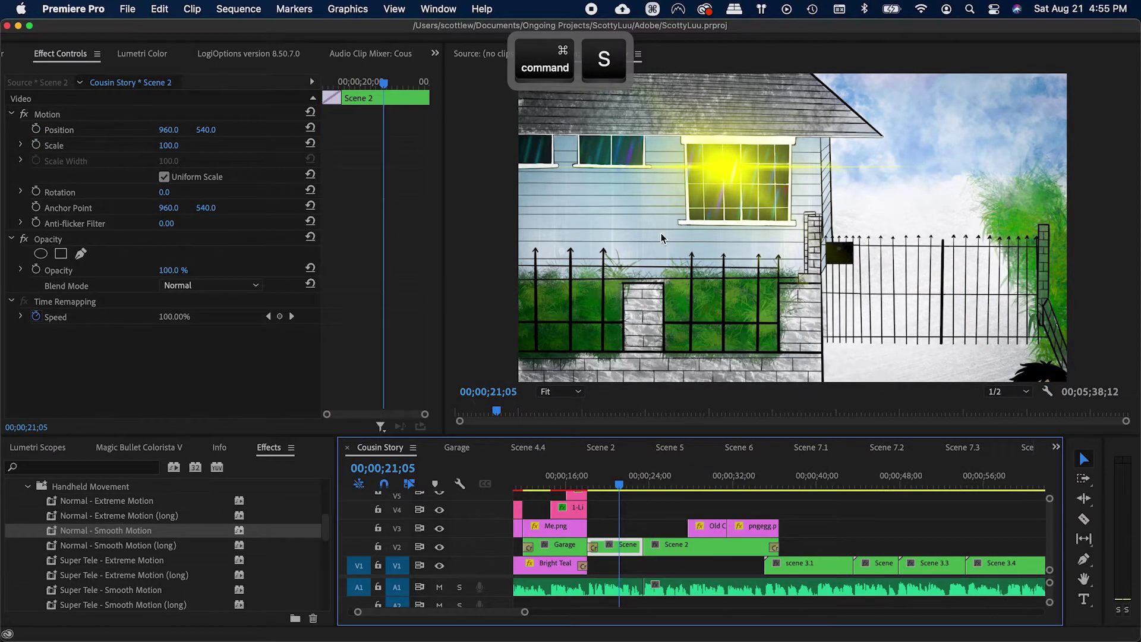
{"action": "double_click", "coordinate": [612, 542]}
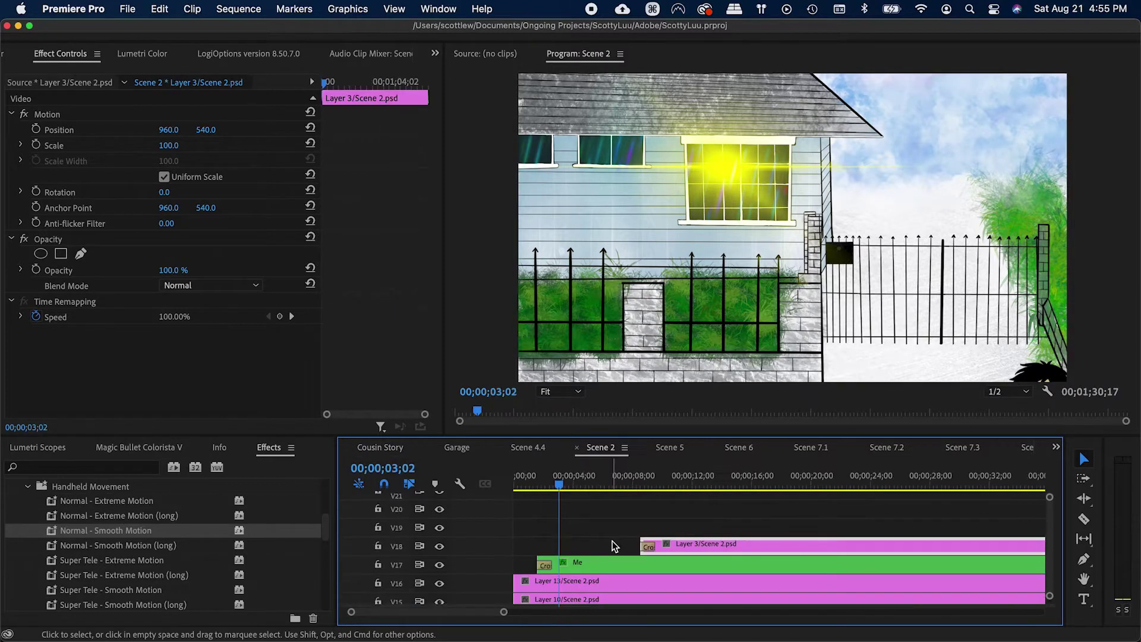
{"action": "scroll", "coordinate": [612, 541], "scroll_direction": "down", "scroll_amount": 10}
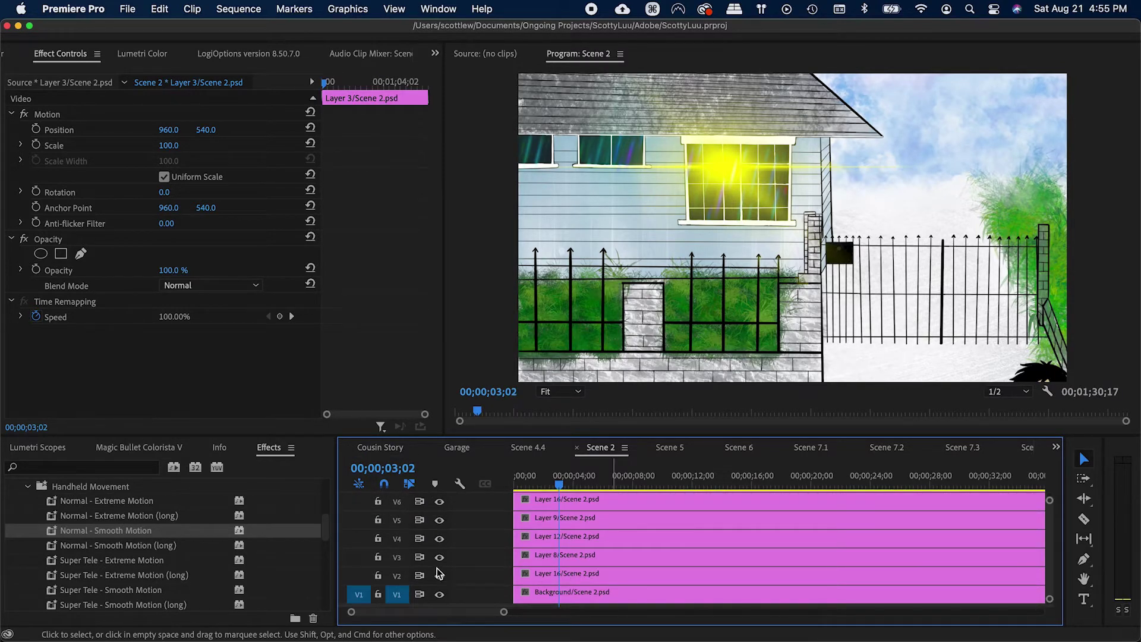
{"action": "left_click", "coordinate": [439, 575]}
{"action": "left_click", "coordinate": [574, 581]}
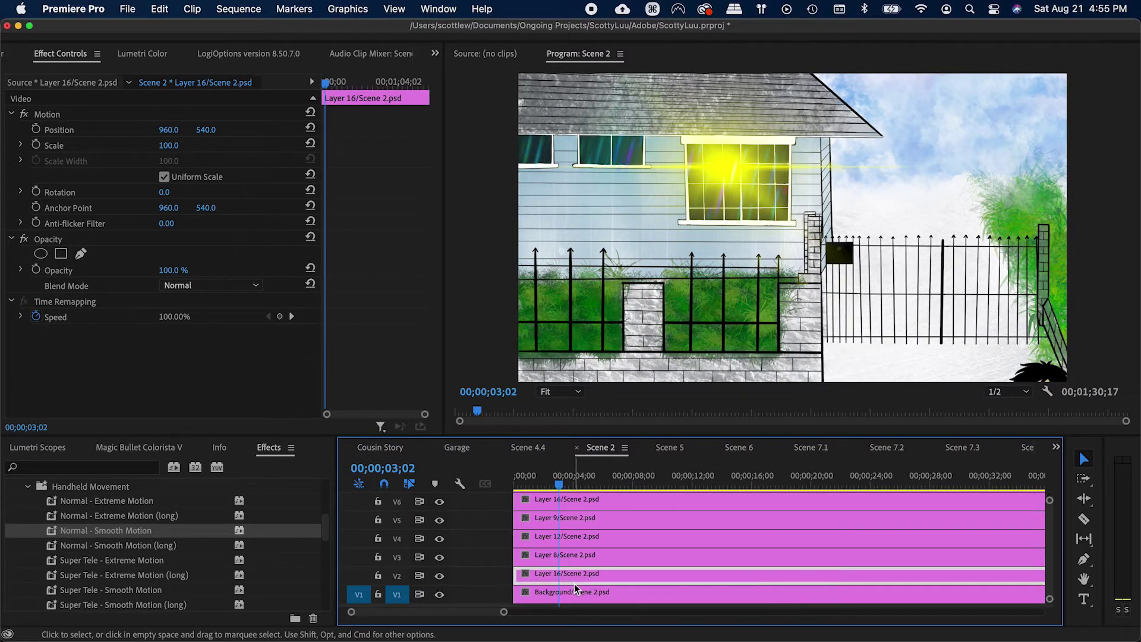
{"action": "key", "text": "super+s"}
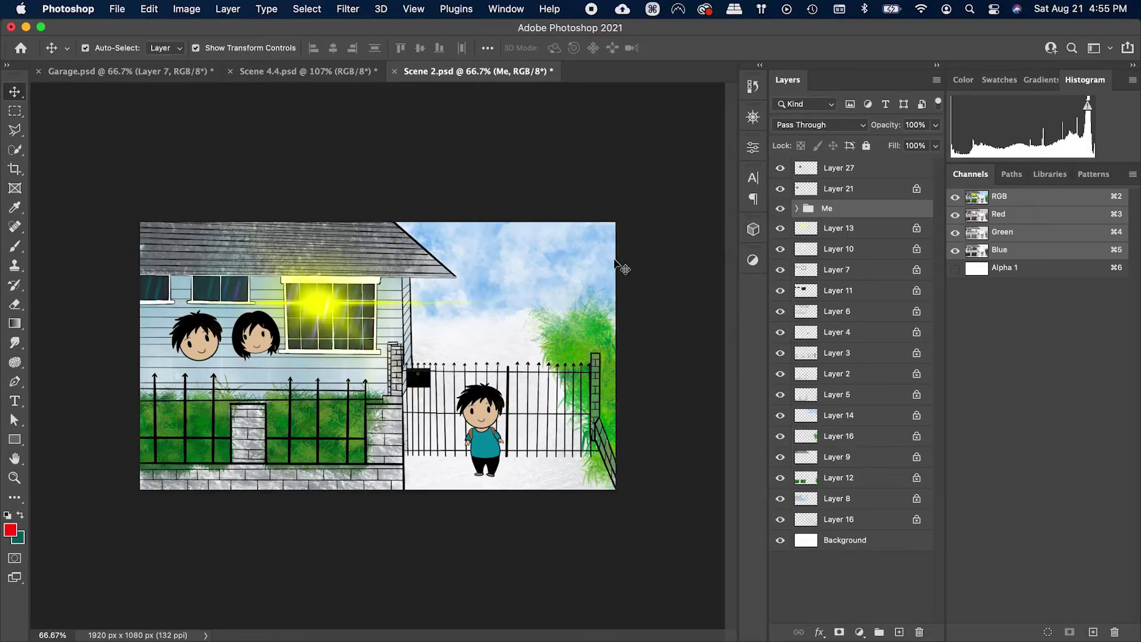
Step: In Photoshop, identify the layer holding the yellow window light in Scene 2.psd by toggling its visibility, and return to Premiere Pro
{"action": "left_click", "coordinate": [320, 297]}
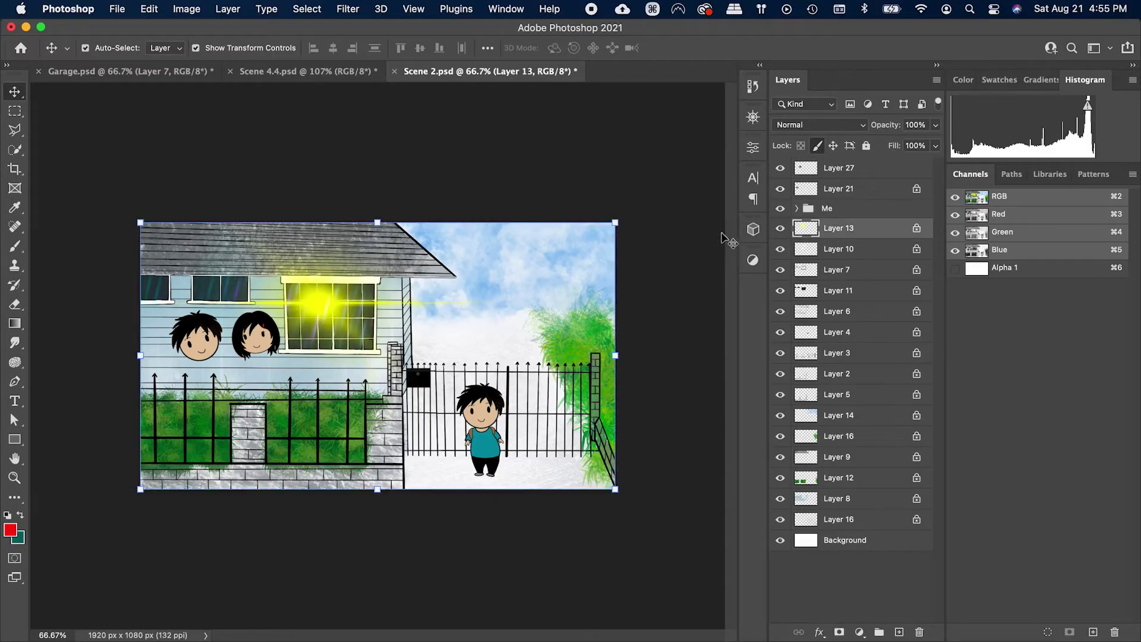
{"action": "left_click", "coordinate": [780, 228]}
{"action": "left_click", "coordinate": [779, 228]}
{"action": "key", "text": "super+s"}
{"action": "key", "text": "super+Tab"}
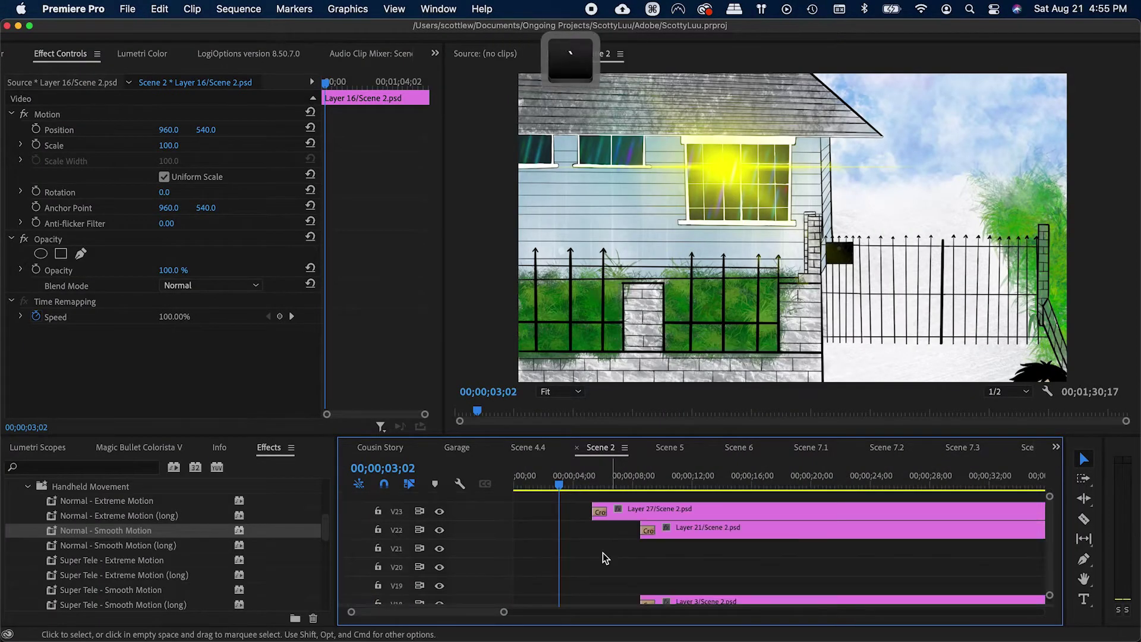
Step: Apply the default transition to the window light's layer in the Scene 2 sequence, and save the project
{"action": "key", "text": "grave"}
{"action": "left_click", "coordinate": [242, 320]}
{"action": "key", "text": "super+d"}
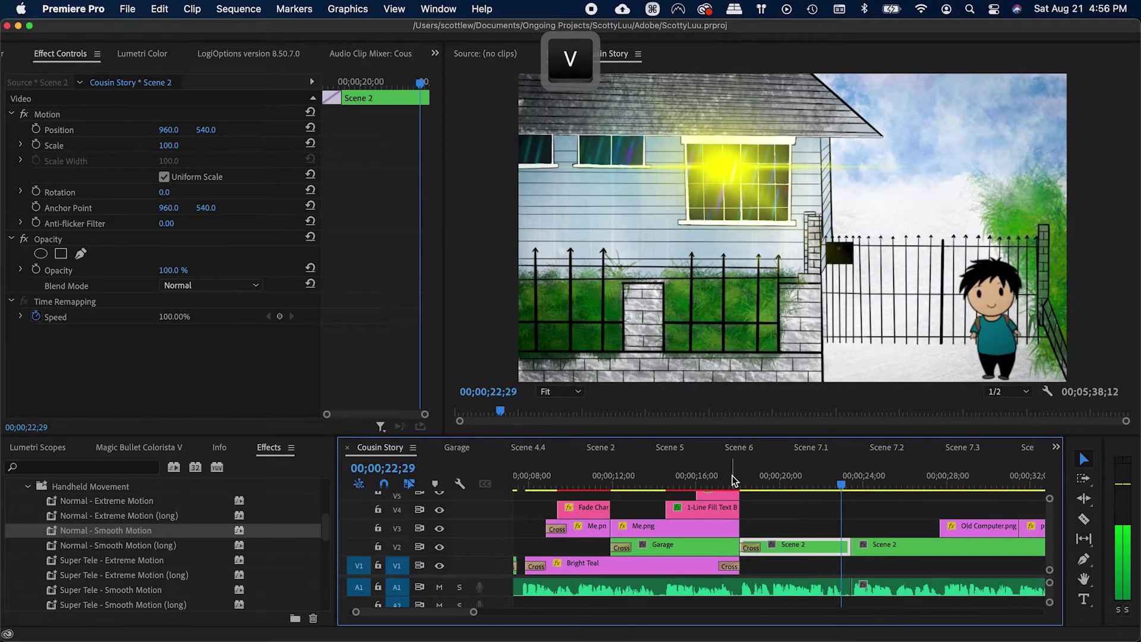
{"action": "key", "text": "super+s"}
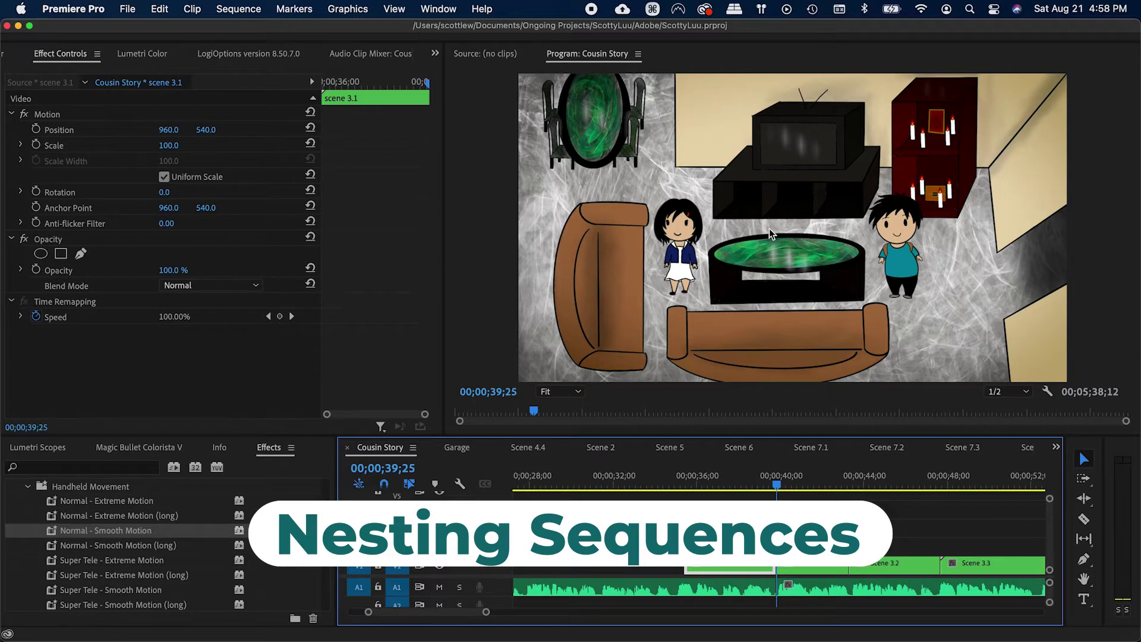
Step: Save the project, then switch to Chrome and close the three finished PNG download and search tabs
{"action": "key", "text": "super+s"}
{"action": "key", "text": "super+Tab"}
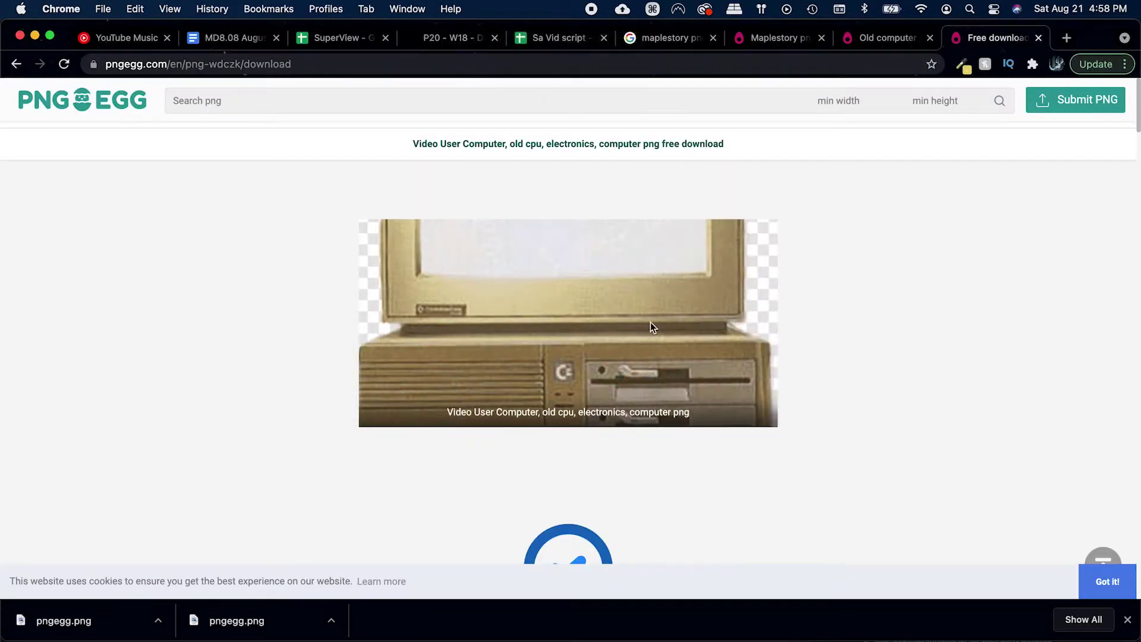
{"action": "key", "text": "super+w"}
{"action": "key", "text": "super+w"}
{"action": "key", "text": "super+w"}
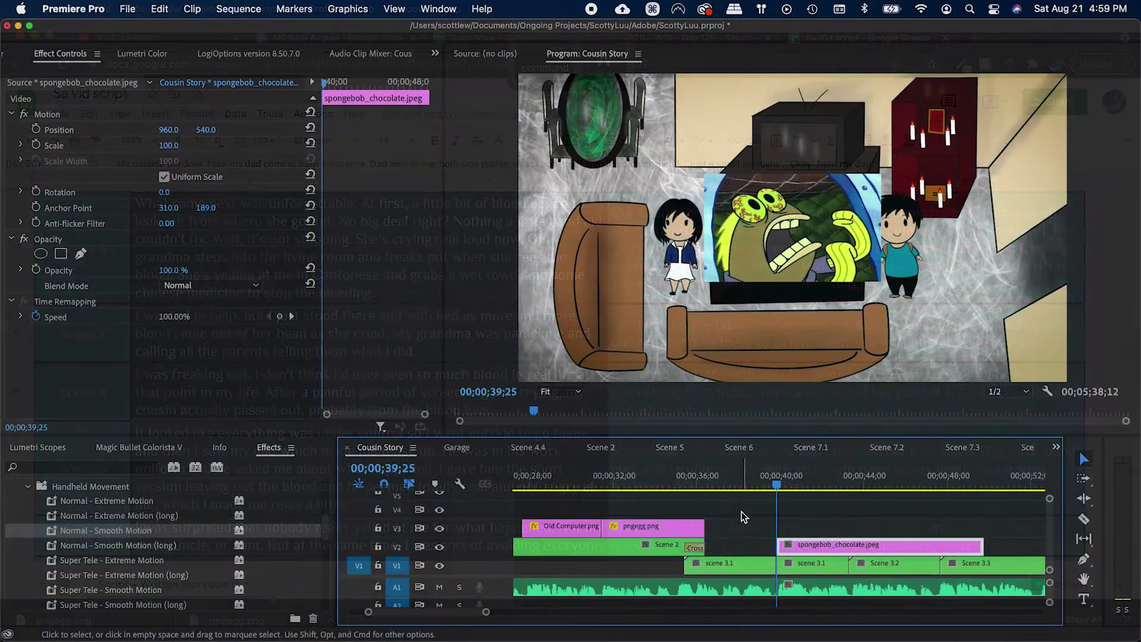
Step: Move the second scene 3.1 clip from V1 to V3, directly above the spongebob_chocolate.jpeg clip
{"action": "left_click_drag", "start_coordinate": [732, 475], "coordinate": [724, 483]}
{"action": "key", "text": "space"}
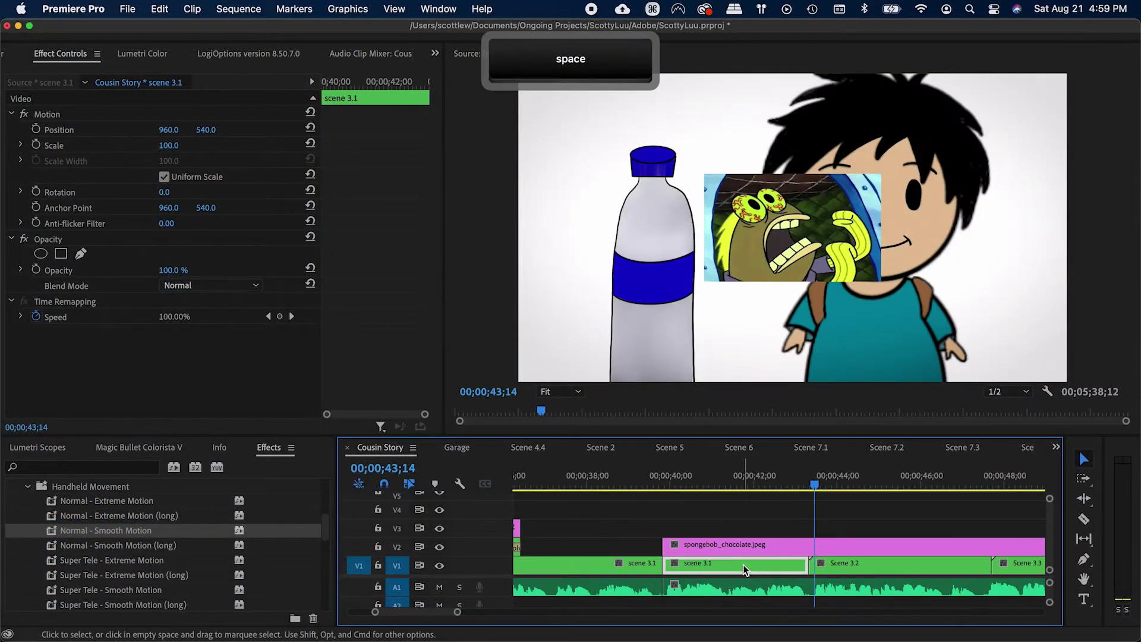
{"action": "left_click_drag", "start_coordinate": [743, 565], "coordinate": [746, 530]}
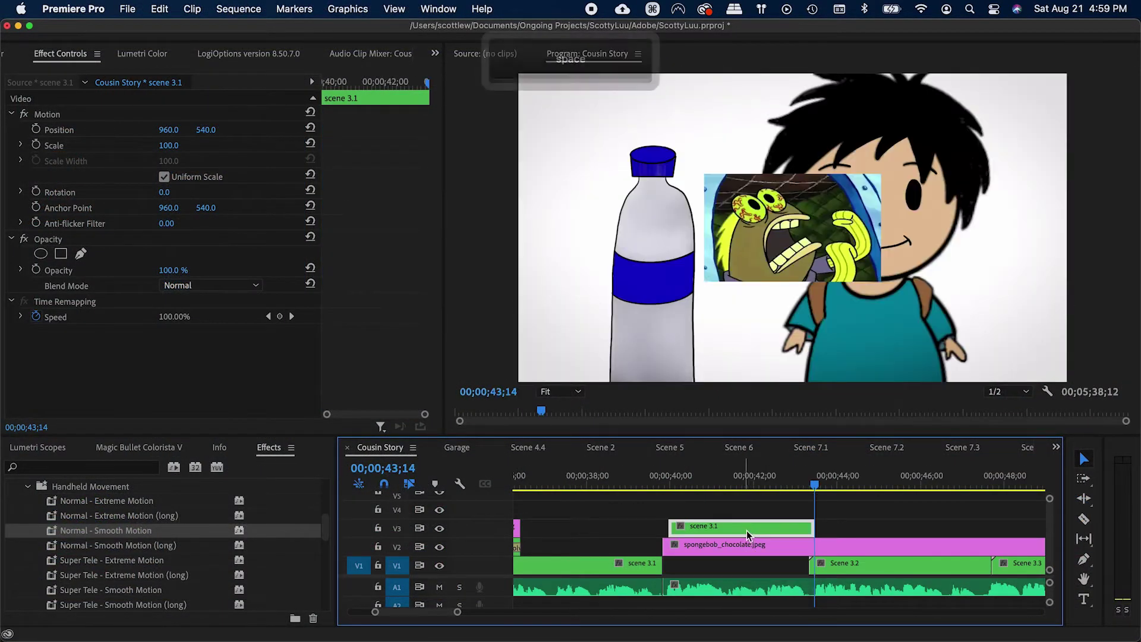
{"action": "key", "text": "super+z"}
{"action": "left_click", "coordinate": [695, 565]}
{"action": "left_click_drag", "start_coordinate": [699, 571], "coordinate": [731, 531]}
Step: Cut spongebob_chocolate.jpeg at the end of the scene 3.1 clip above it, delete the excess, and save the project
{"action": "left_click", "coordinate": [683, 478]}
{"action": "key", "text": "minus"}
{"action": "key", "text": "c"}
{"action": "left_click", "coordinate": [794, 546]}
{"action": "key", "text": "v"}
{"action": "left_click", "coordinate": [801, 547]}
{"action": "key", "text": "BackSpace"}
{"action": "left_click", "coordinate": [733, 552]}
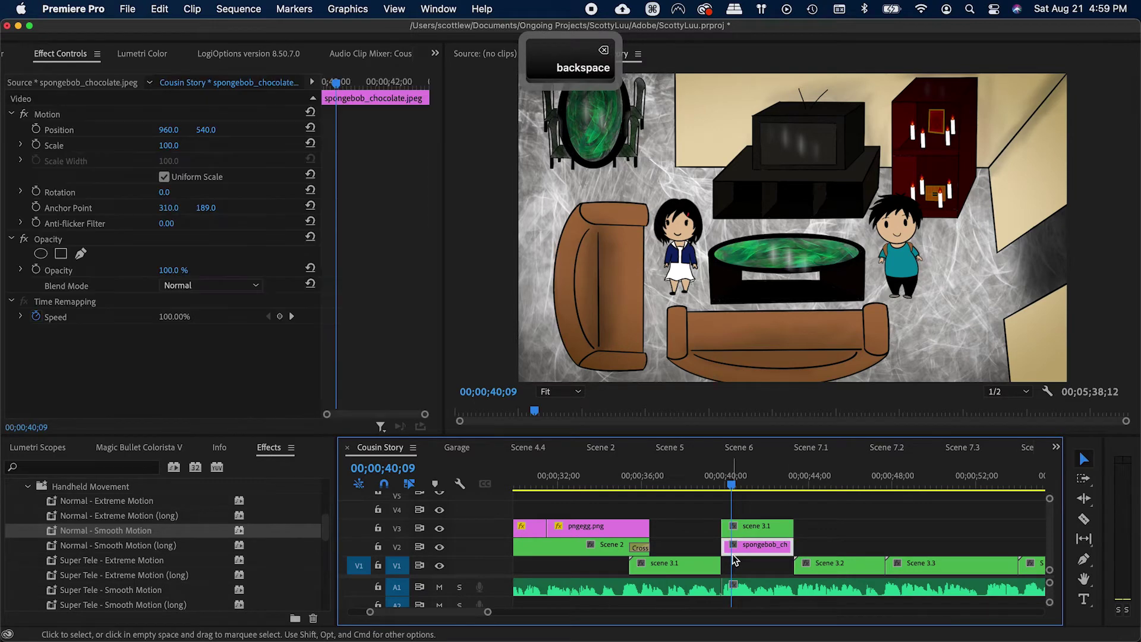
{"action": "key", "text": "super+s"}
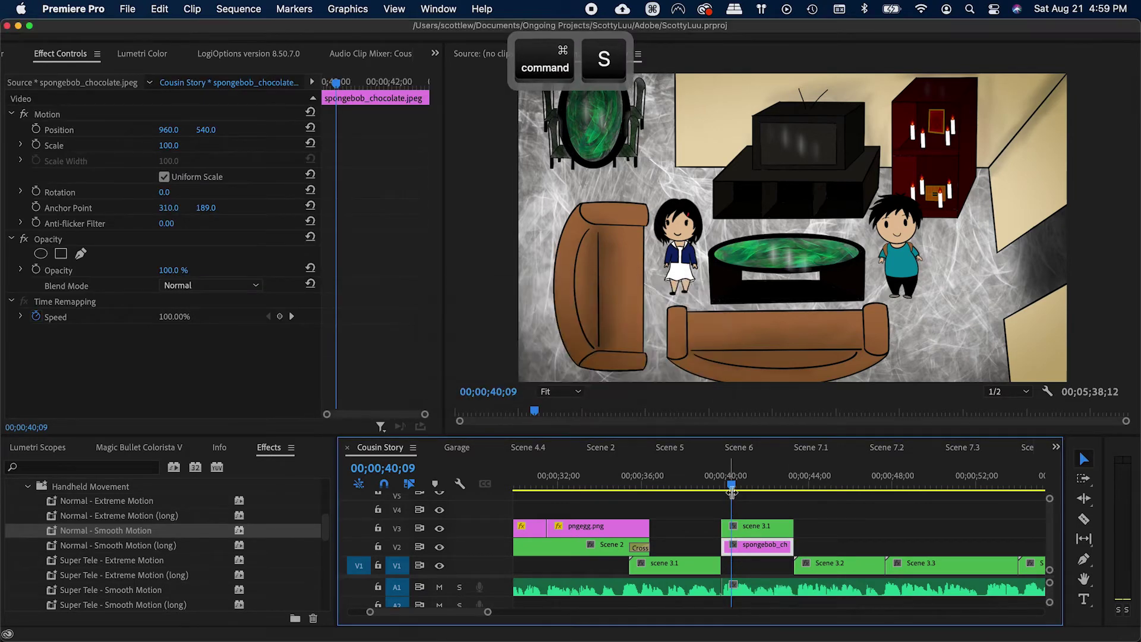
Step: Draw a rectangular opacity mask on the V3 scene 3.1 clip and fit it to the television screen
{"action": "left_click", "coordinate": [757, 527]}
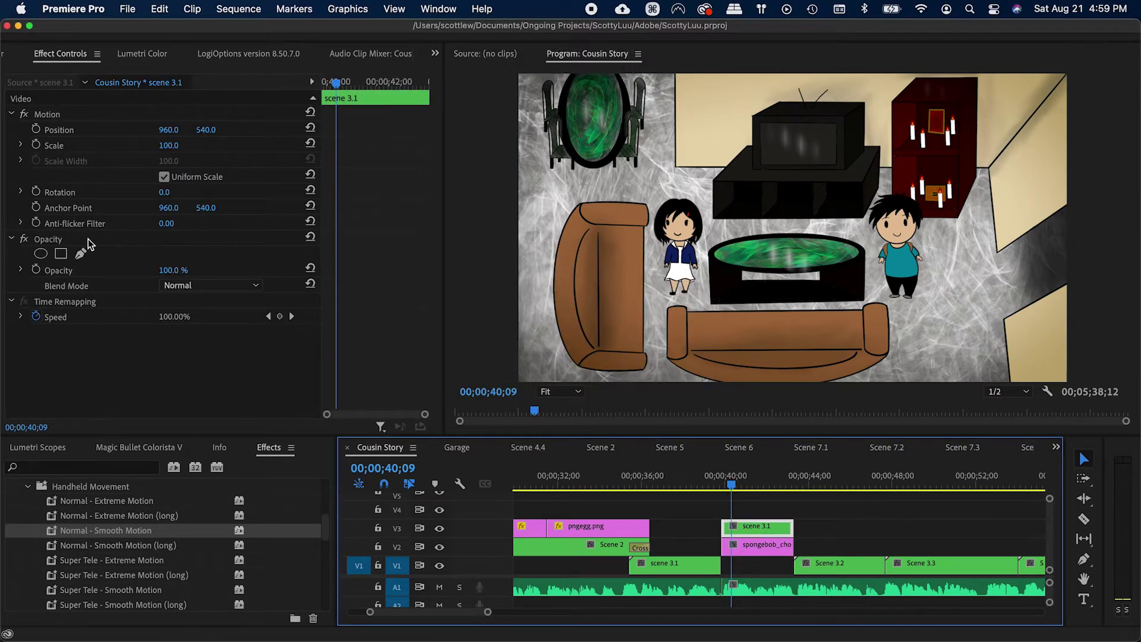
{"action": "left_click", "coordinate": [61, 253]}
{"action": "left_click_drag", "start_coordinate": [793, 238], "coordinate": [796, 140]}
{"action": "left_click_drag", "start_coordinate": [870, 189], "coordinate": [832, 171]}
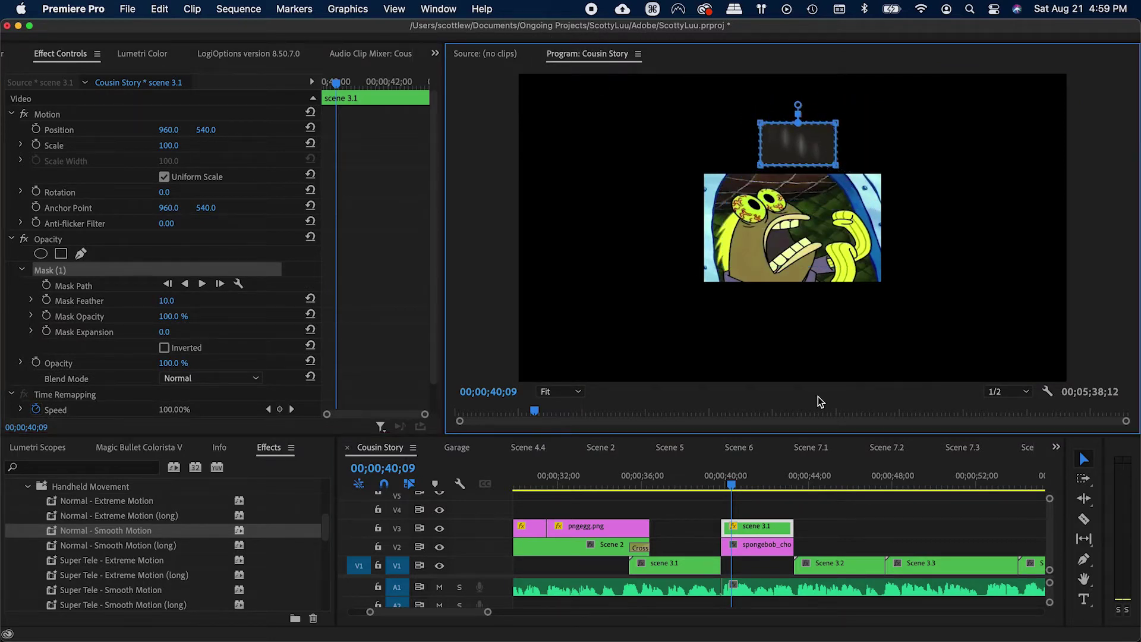
Step: Place spongebob_chocolate.jpeg behind the television screen with Position 960.0, 249.0 and Scale 34.0
{"action": "left_click", "coordinate": [780, 548]}
{"action": "left_click_drag", "start_coordinate": [207, 131], "coordinate": [88, 131]}
{"action": "left_click_drag", "start_coordinate": [169, 146], "coordinate": [129, 145]}
{"action": "left_click_drag", "start_coordinate": [205, 129], "coordinate": [160, 129]}
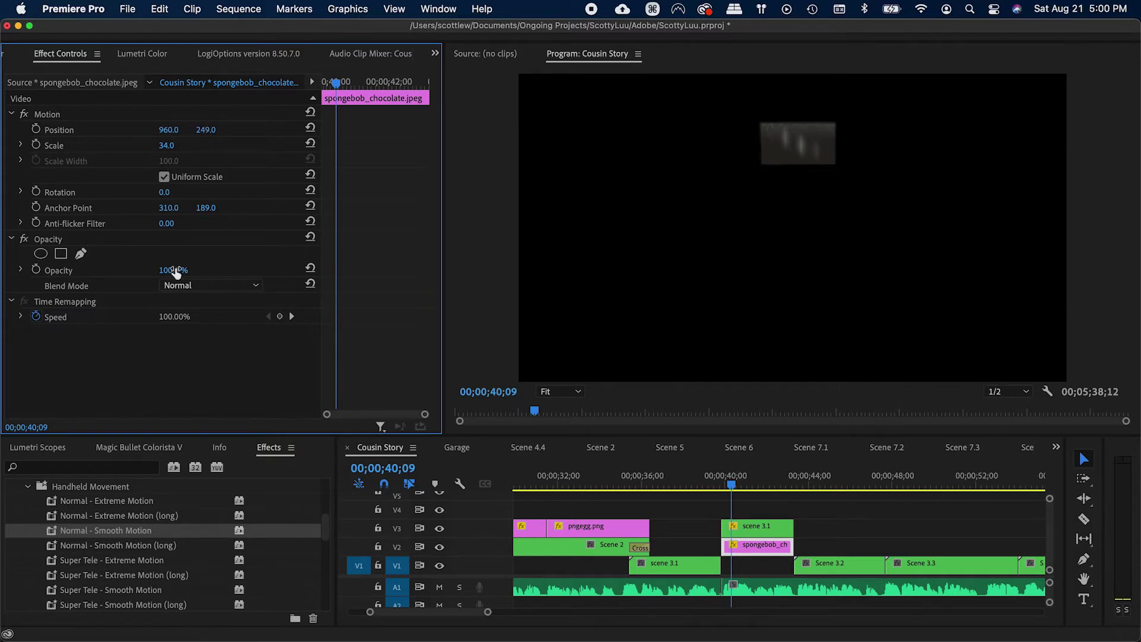
Step: Invert the scene 3.1 clip's rectangular mask to cut out the television screen
{"action": "left_click", "coordinate": [740, 527]}
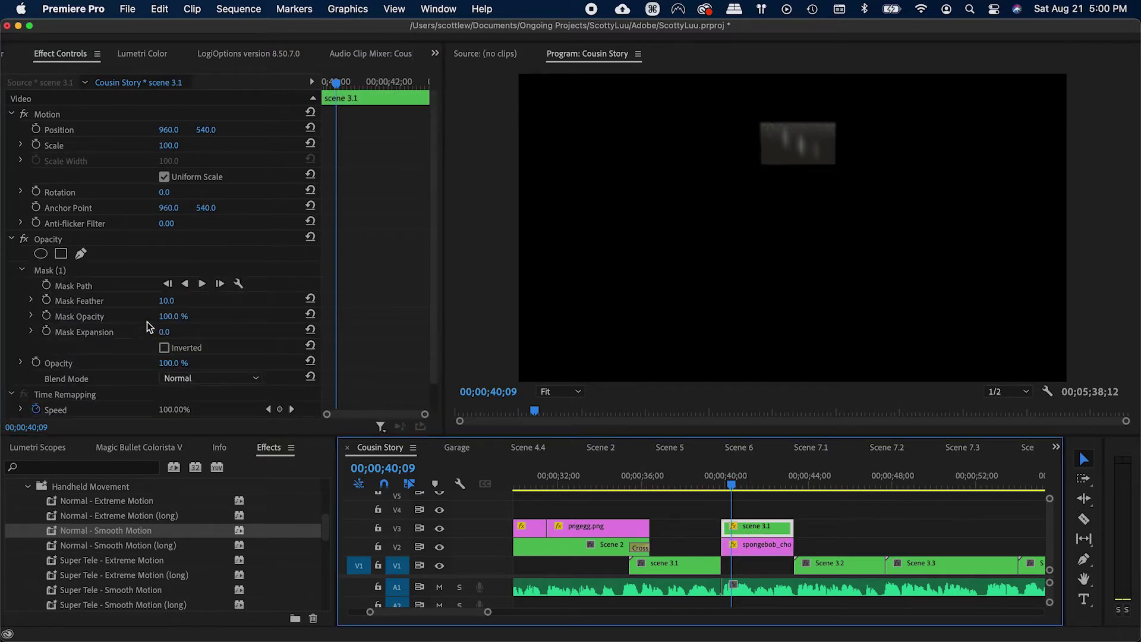
{"action": "left_click", "coordinate": [81, 271]}
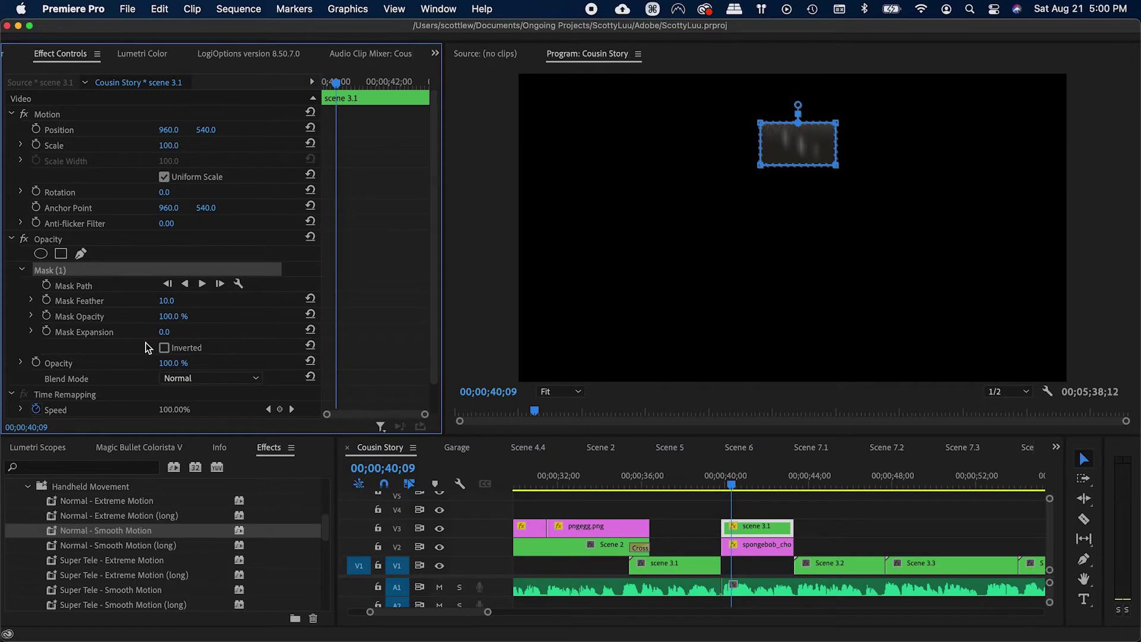
{"action": "left_click", "coordinate": [164, 348]}
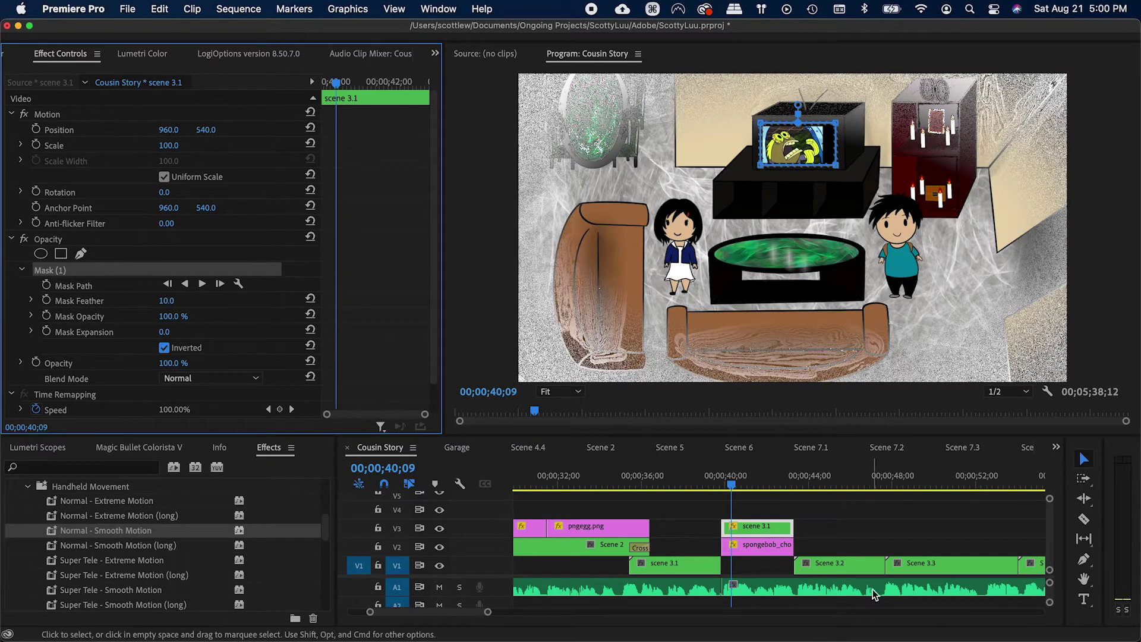
Step: Enlarge spongebob_chocolate.jpeg slightly so that it fills the television screen
{"action": "left_click", "coordinate": [758, 544]}
{"action": "left_click", "coordinate": [164, 147]}
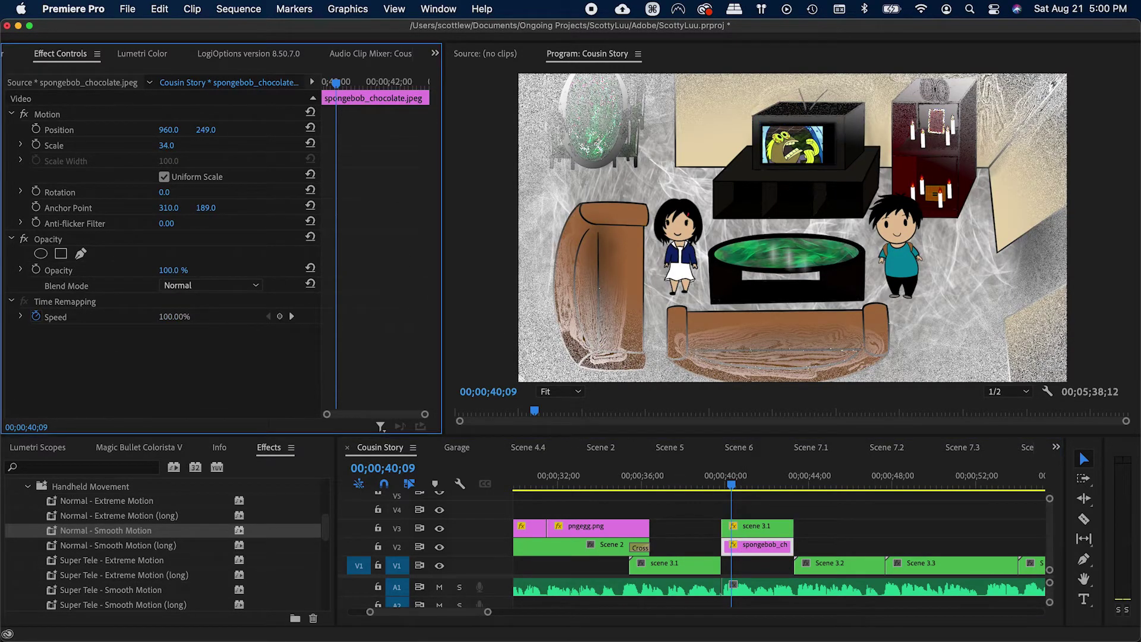
{"action": "left_click_drag", "start_coordinate": [172, 147], "coordinate": [178, 146]}
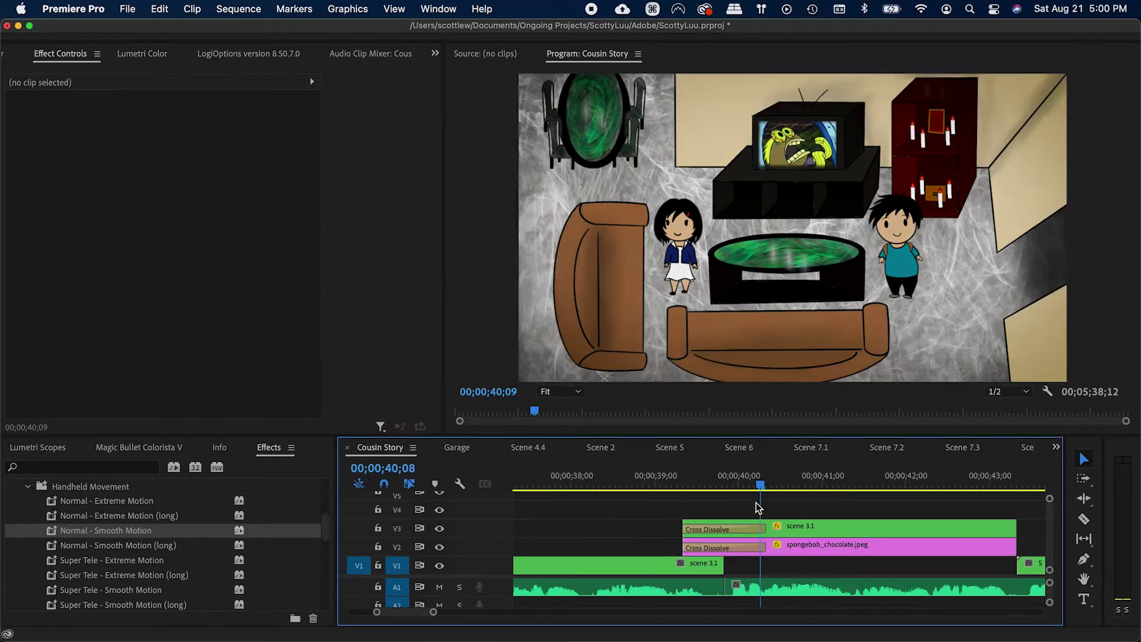
Step: Remove the Cross Dissolve from the V3 scene 3.1 clip and check the image's fade-in on the television
{"action": "left_click", "coordinate": [799, 527]}
{"action": "key", "text": "BackSpace"}
{"action": "left_click_drag", "start_coordinate": [704, 485], "coordinate": [726, 498]}
Step: Try different Mask Feather values on scene 3.1's television mask, set the feather to 5.0, and save the project
{"action": "left_click", "coordinate": [799, 528]}
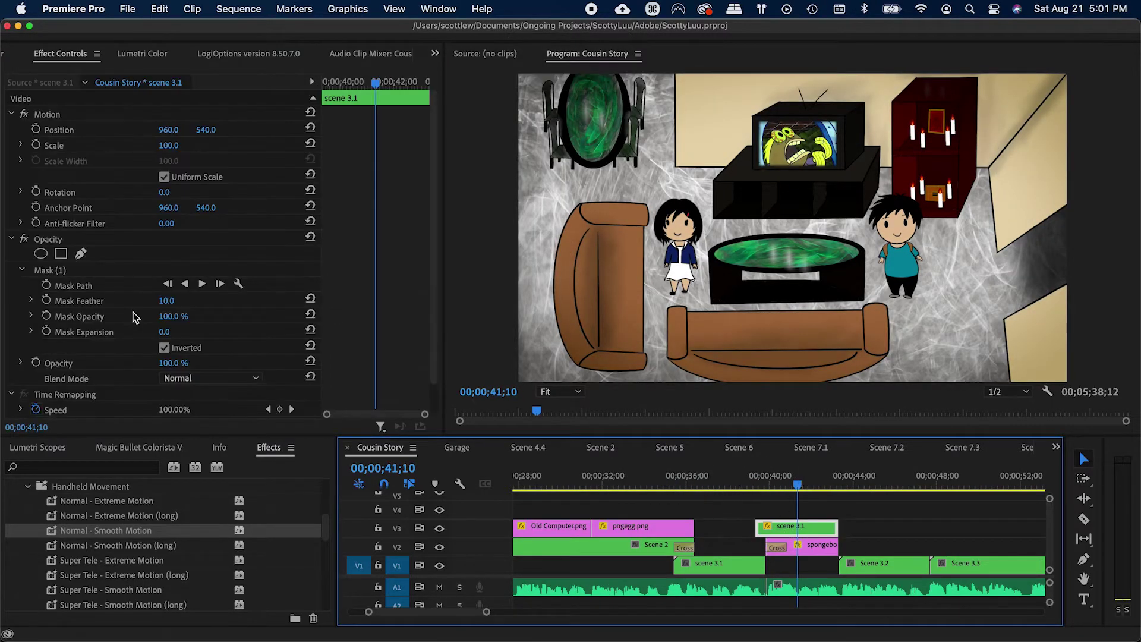
{"action": "scroll", "coordinate": [268, 331], "scroll_direction": "down", "scroll_amount": 1}
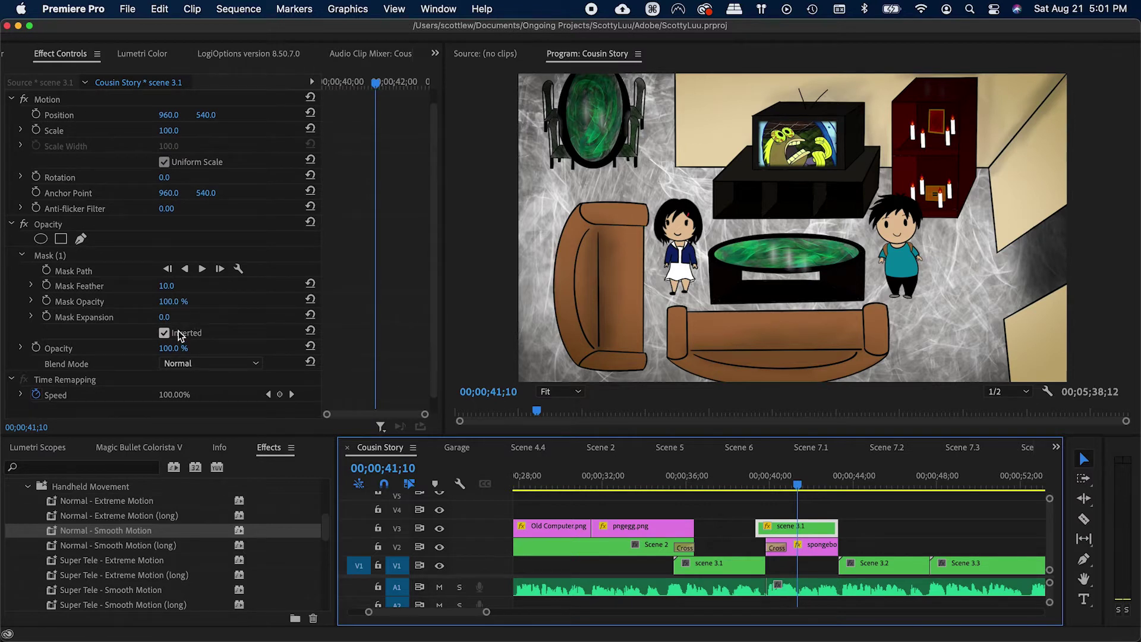
{"action": "left_click_drag", "start_coordinate": [167, 286], "coordinate": [179, 286]}
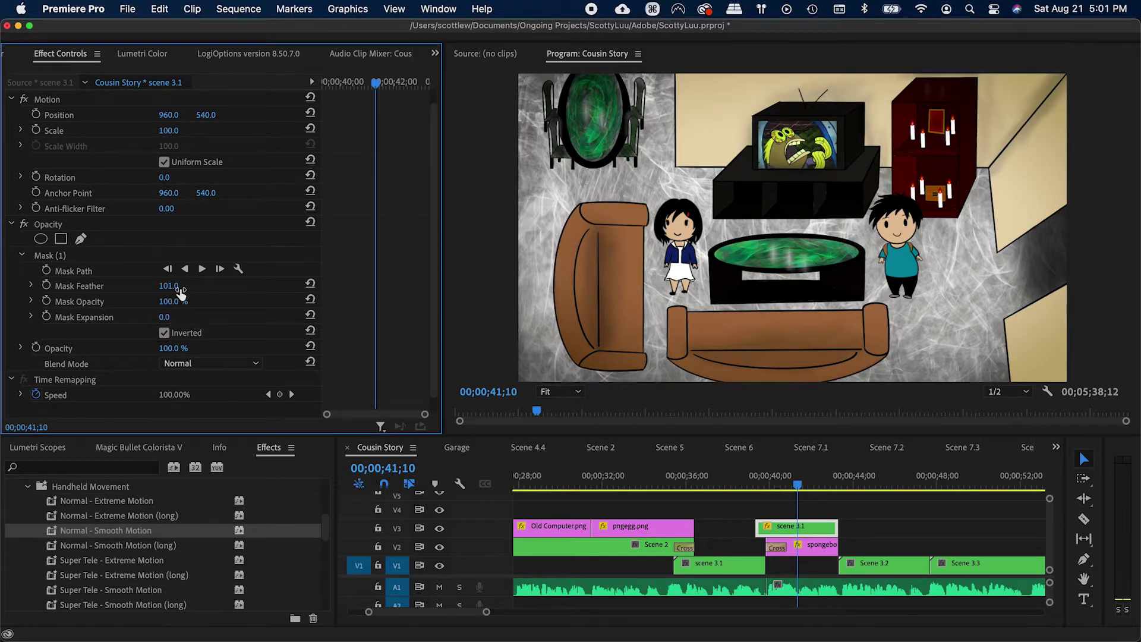
{"action": "key", "text": "cmd+z"}
{"action": "left_click_drag", "start_coordinate": [170, 288], "coordinate": [179, 287]}
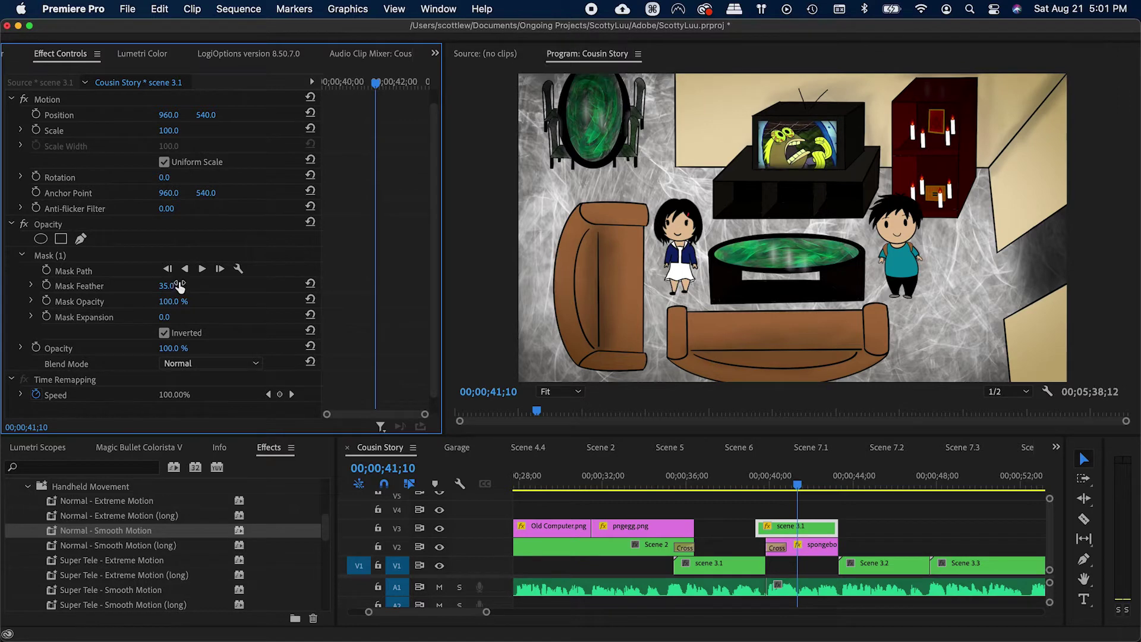
{"action": "key", "text": "cmd+z"}
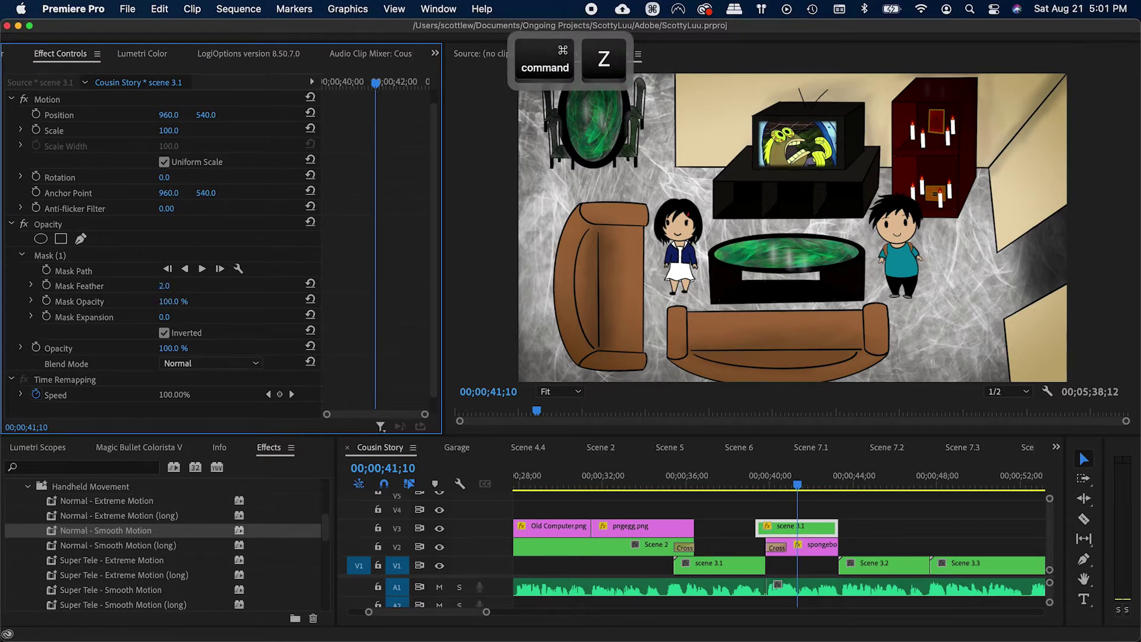
{"action": "key", "text": "super+s"}
Step: Play the masked television shot from just before the image fades in to check it against the narration
{"action": "left_click", "coordinate": [753, 478]}
{"action": "key", "text": "space"}
{"action": "key", "text": "v"}
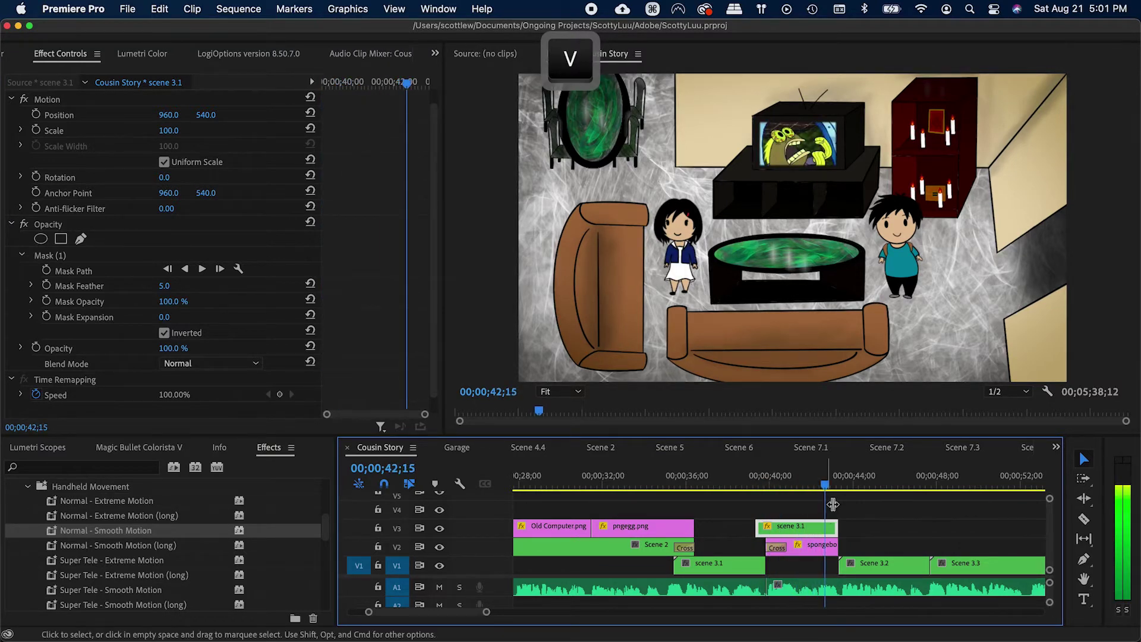
Step: Save the project and add the Up variation of 1-Line Basic Title 1 from Essential Typography's Text Box - Fill set above Scene 3.3
{"action": "key", "text": "super+s"}
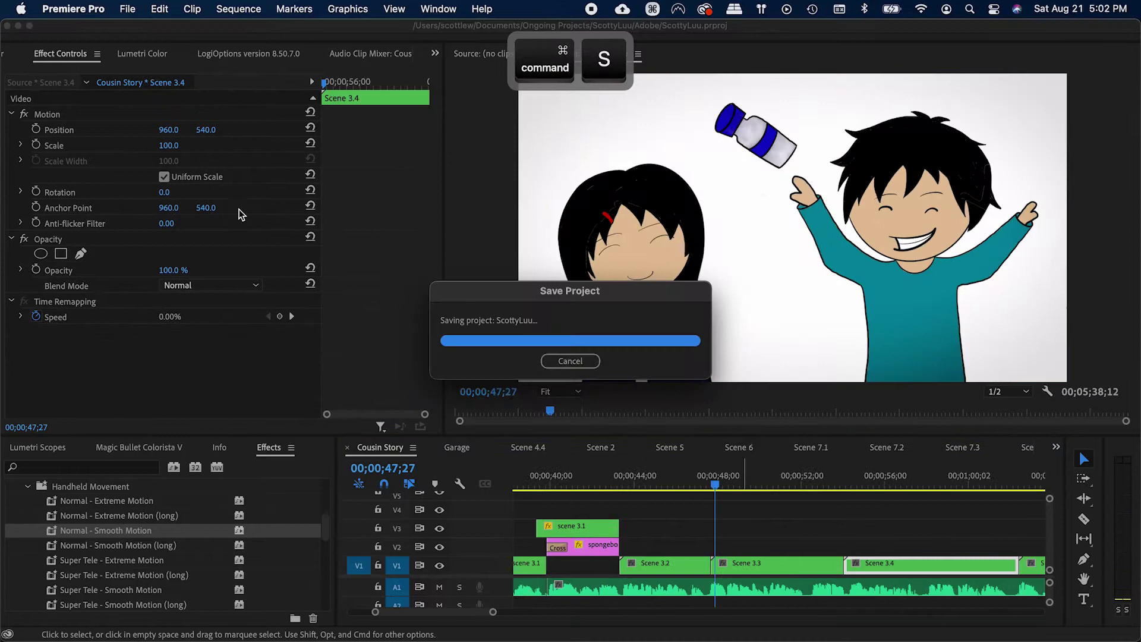
{"action": "left_click", "coordinate": [24, 58]}
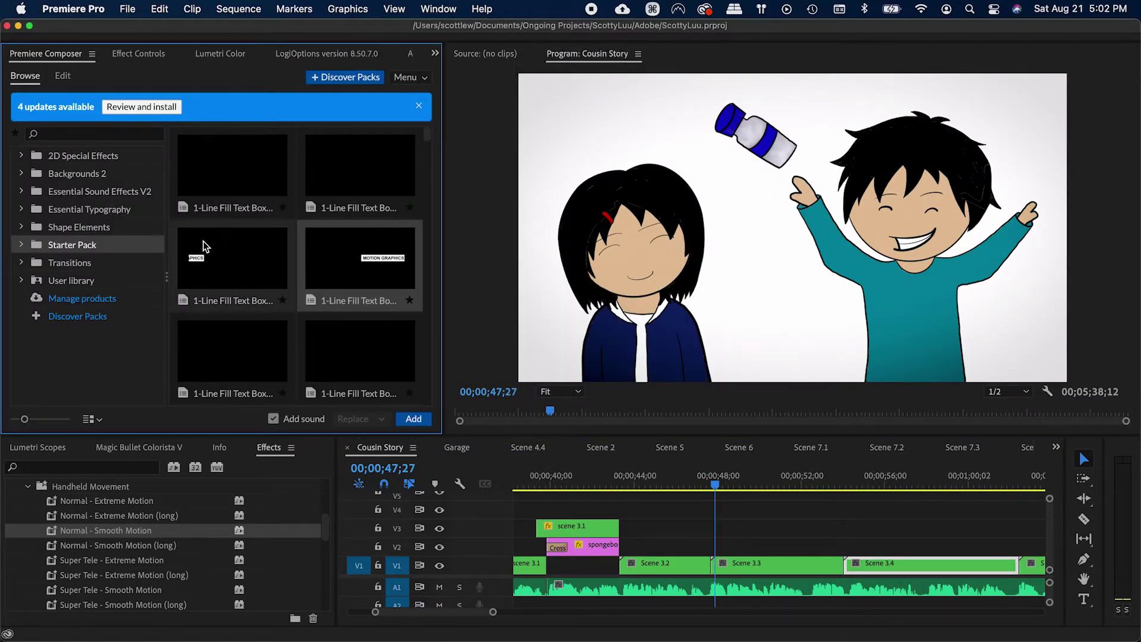
{"action": "left_click", "coordinate": [77, 189]}
{"action": "left_click", "coordinate": [79, 175]}
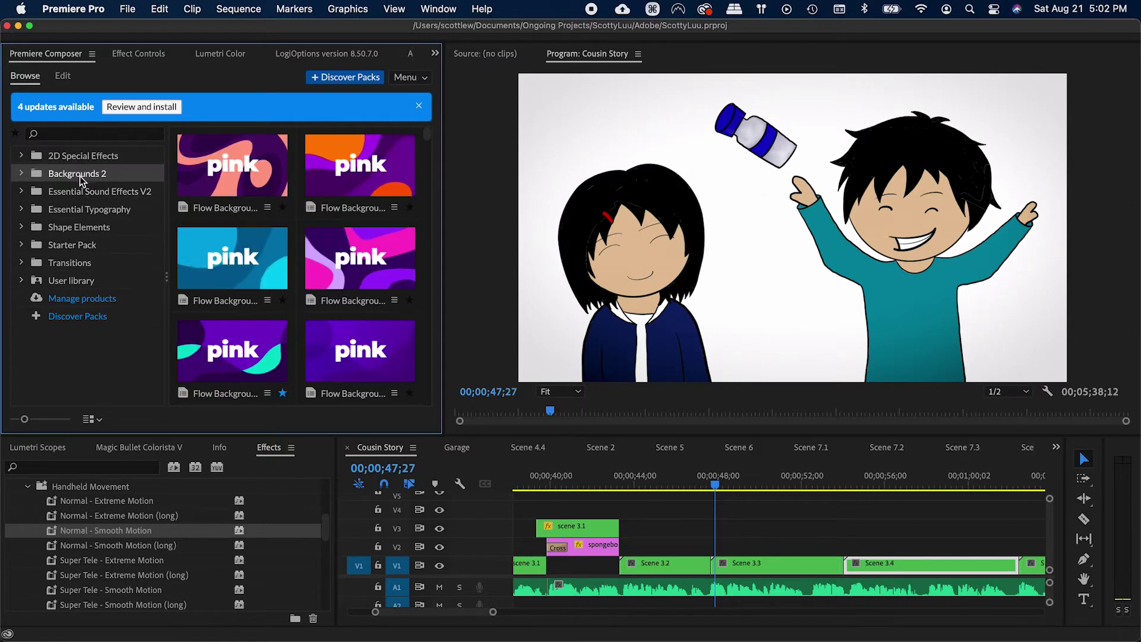
{"action": "left_click", "coordinate": [79, 209]}
{"action": "scroll", "coordinate": [247, 228], "scroll_direction": "down", "scroll_amount": 10}
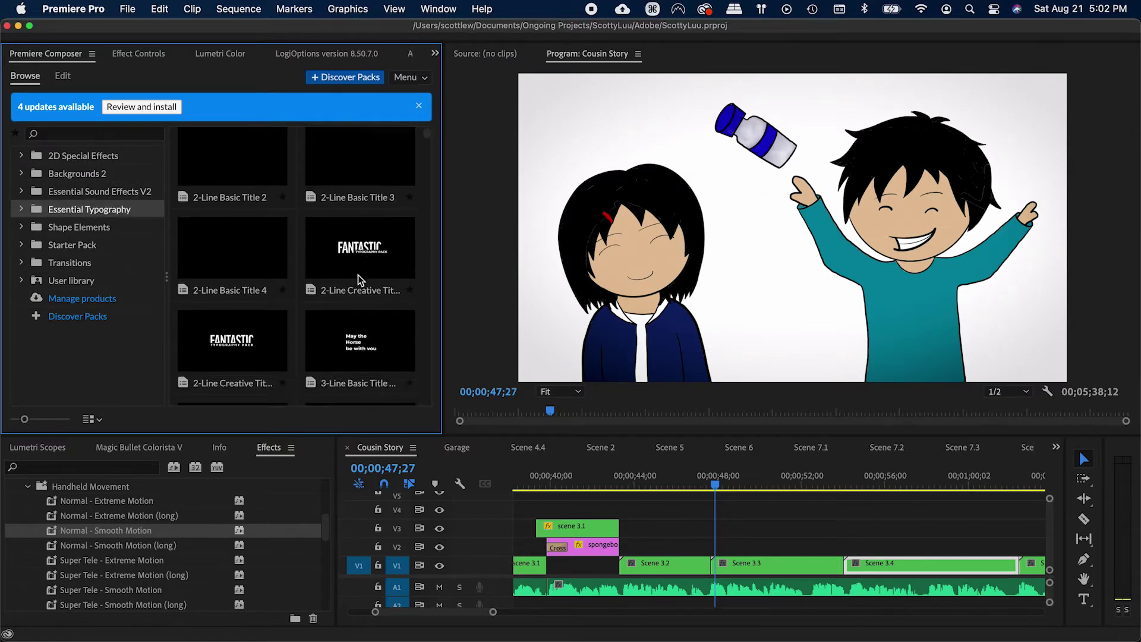
{"action": "left_click", "coordinate": [20, 206]}
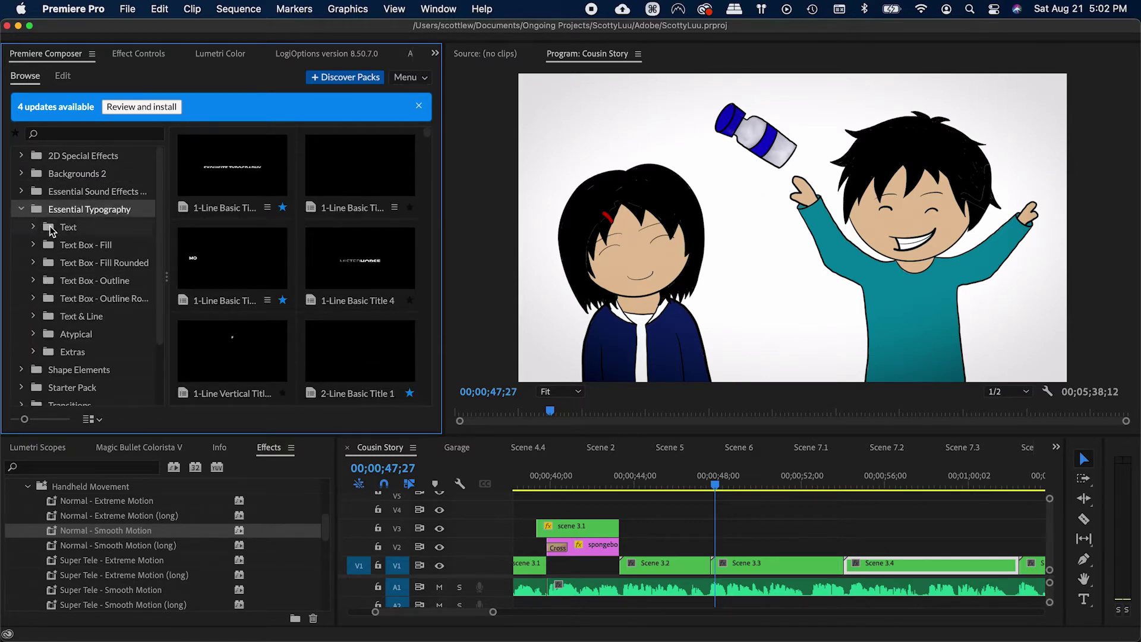
{"action": "left_click", "coordinate": [74, 243]}
{"action": "left_click", "coordinate": [201, 167]}
{"action": "left_click", "coordinate": [416, 420]}
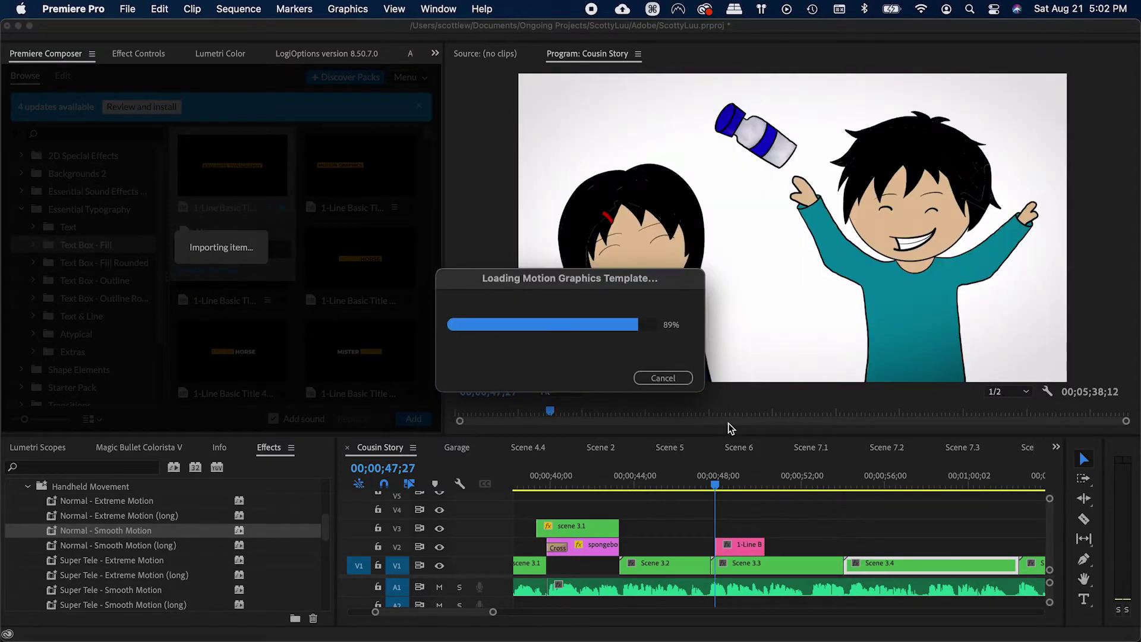
Step: Apply a saved preset to the new title above Scene 3.3 and replace its text with "My Memory"
{"action": "left_click_drag", "start_coordinate": [716, 486], "coordinate": [744, 486]}
{"action": "left_click", "coordinate": [357, 142]}
{"action": "left_click", "coordinate": [352, 193]}
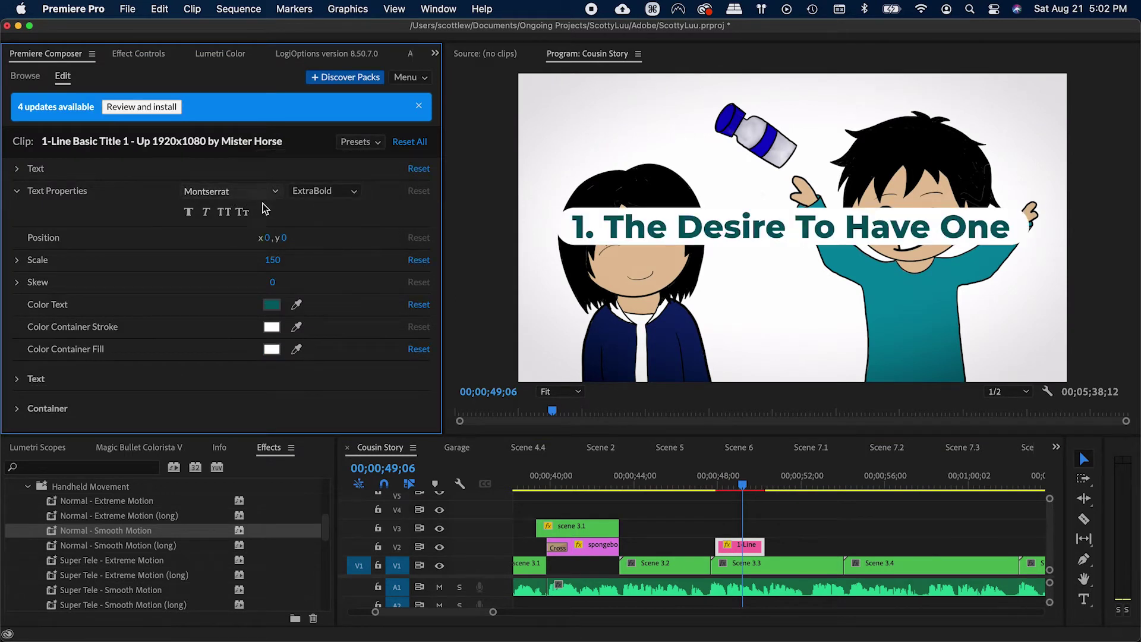
{"action": "left_click", "coordinate": [35, 168]}
{"action": "left_click", "coordinate": [92, 186]}
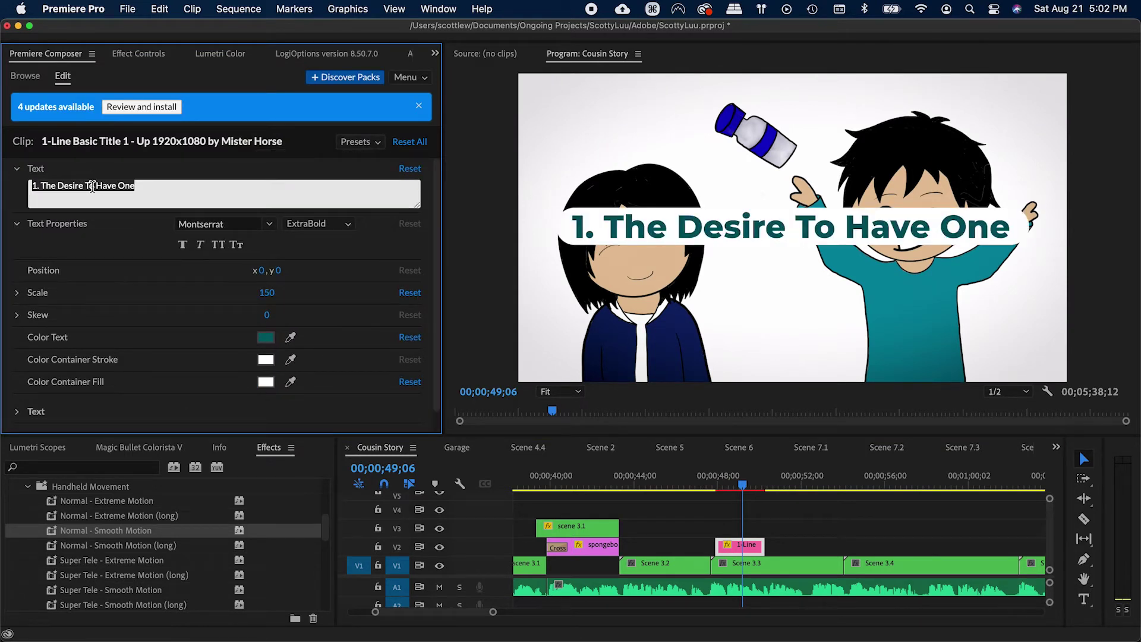
{"action": "type", "text": "My Memory"}
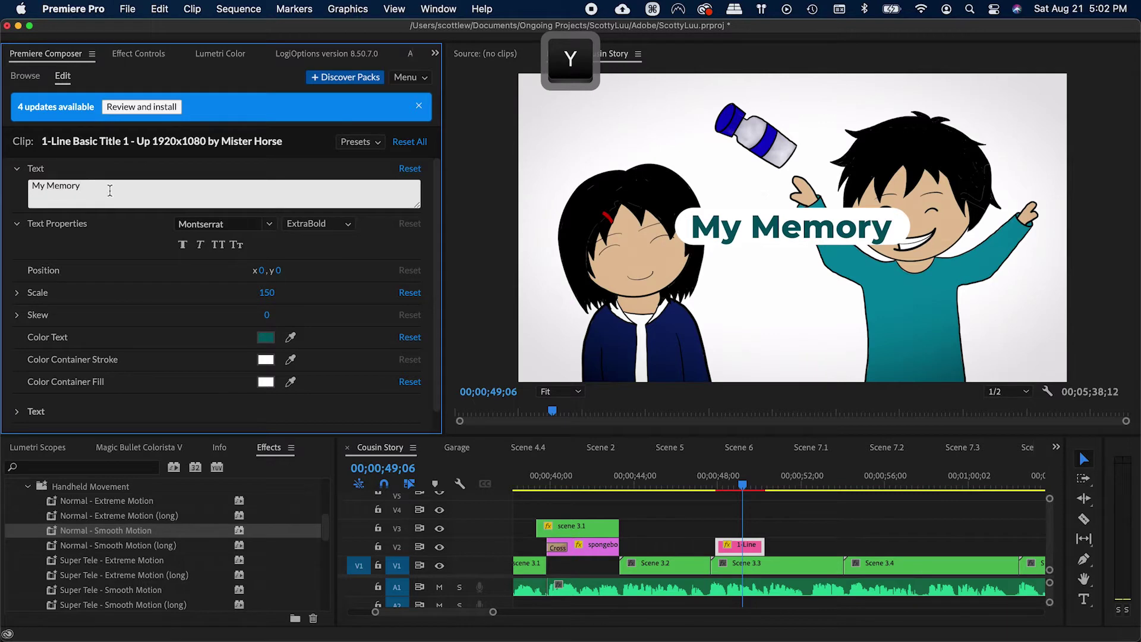
Step: Lower the My Memory title by setting its Y position to 400, and save the project
{"action": "left_click_drag", "start_coordinate": [277, 271], "coordinate": [517, 280]}
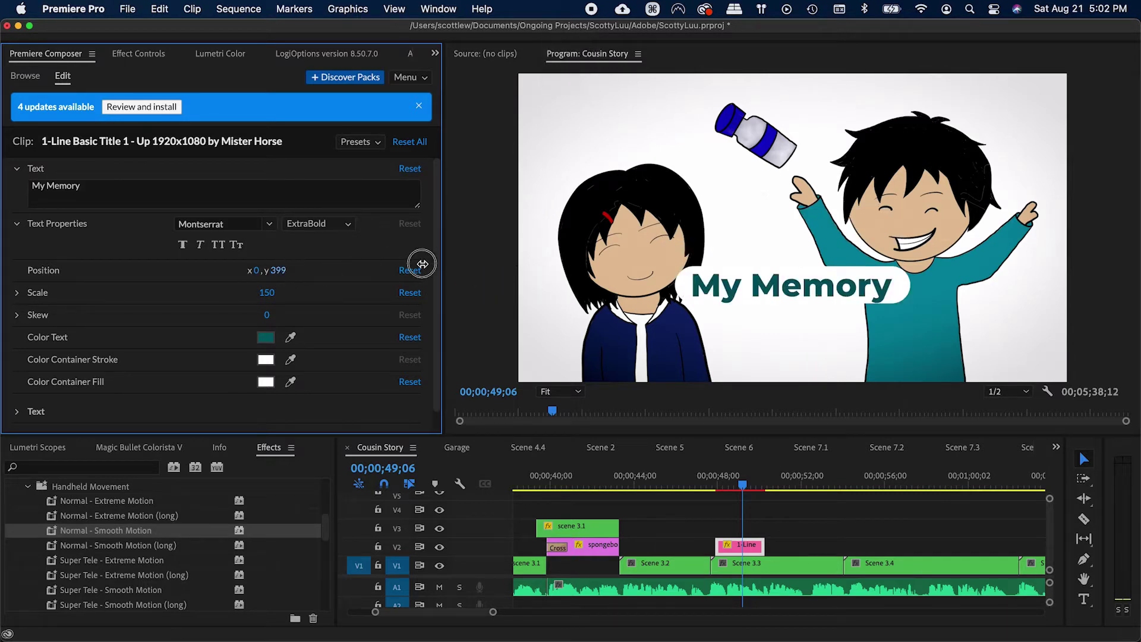
{"action": "left_click_drag", "start_coordinate": [422, 263], "coordinate": [423, 262]}
{"action": "key", "text": "super+s"}
Step: Set the My Memory title's Color Container Fill to black, save the project, and check the title in the preview
{"action": "left_click", "coordinate": [265, 383]}
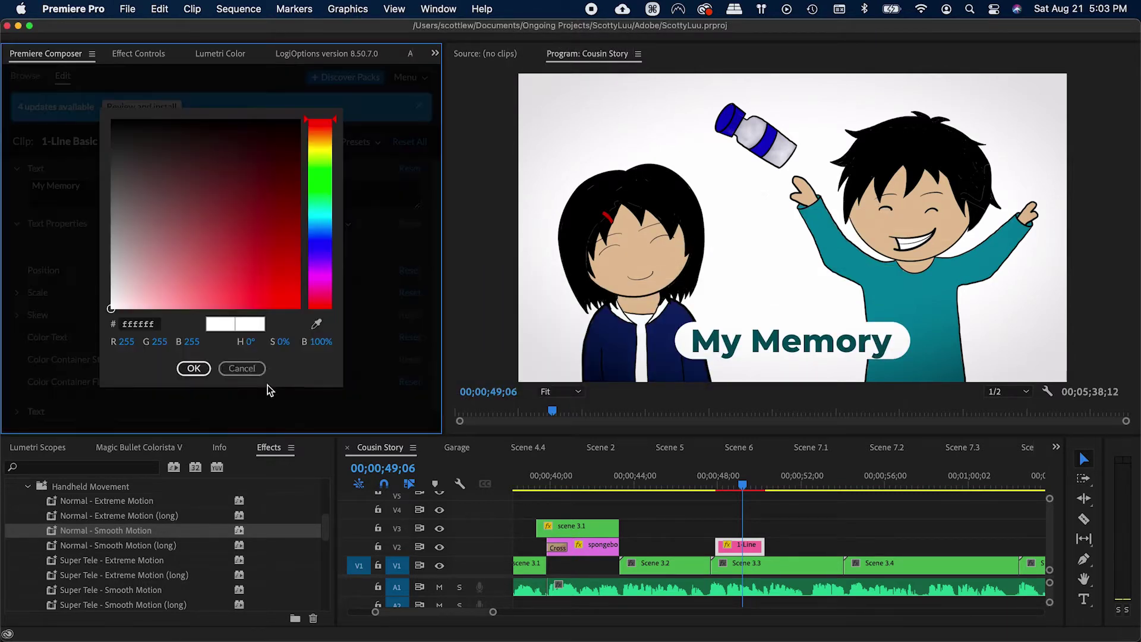
{"action": "left_click_drag", "start_coordinate": [133, 258], "coordinate": [332, 99]}
{"action": "left_click", "coordinate": [194, 368]}
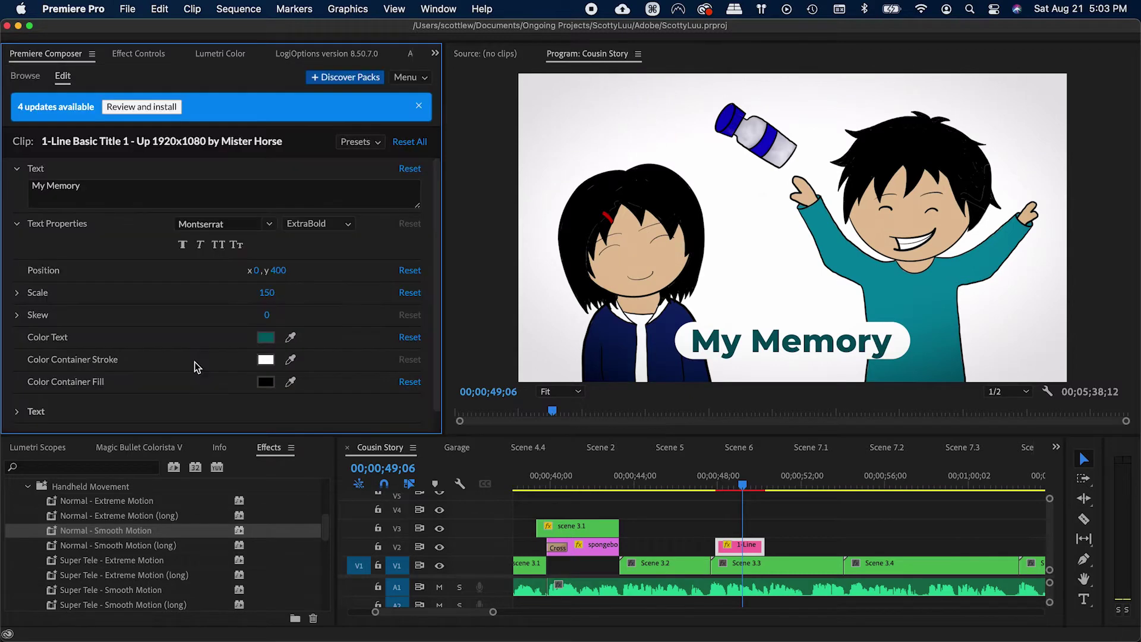
{"action": "key", "text": "super+s"}
{"action": "left_click", "coordinate": [736, 484]}
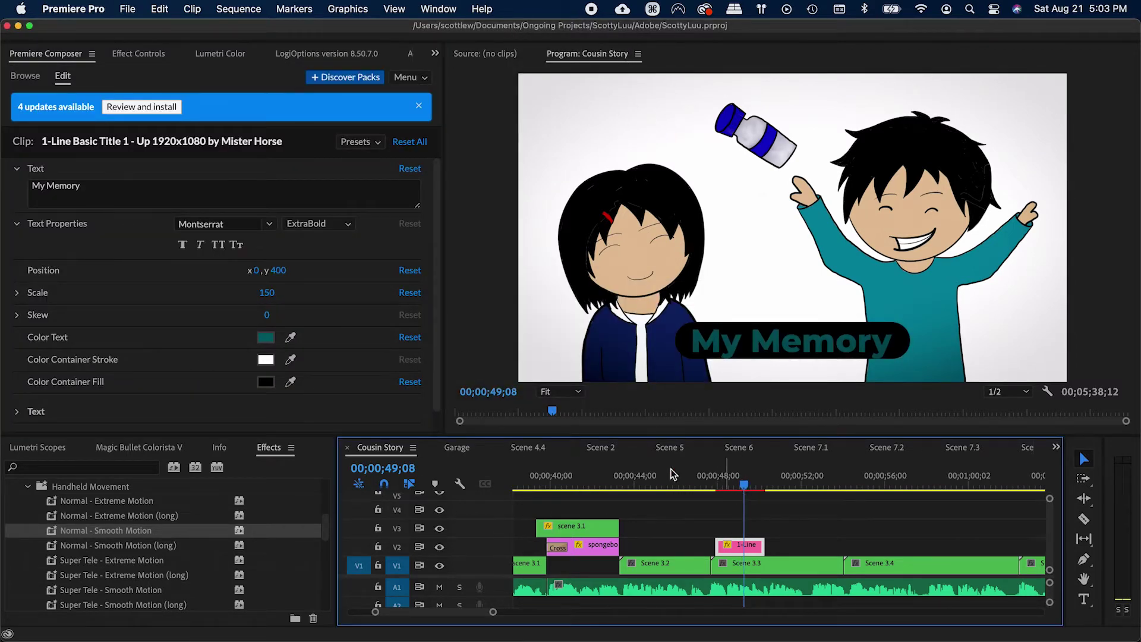
Step: Set the My Memory title's Color Text to light teal 56d4d2 and save the project
{"action": "left_click", "coordinate": [265, 337]}
{"action": "left_click_drag", "start_coordinate": [308, 237], "coordinate": [315, 212]}
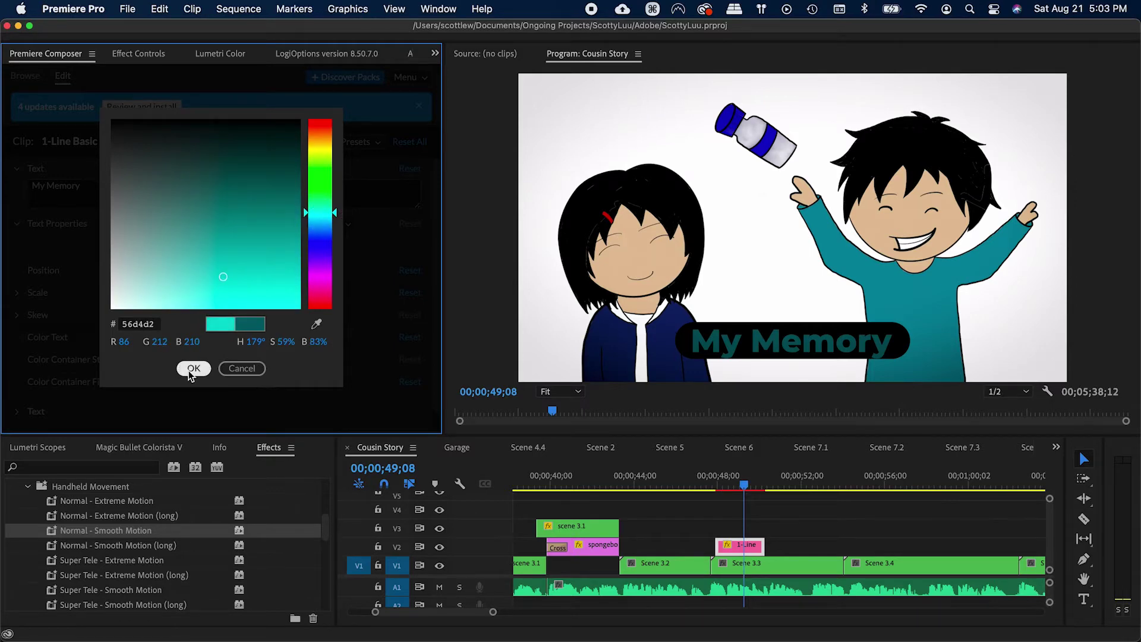
{"action": "left_click", "coordinate": [192, 368]}
{"action": "key", "text": "super+s"}
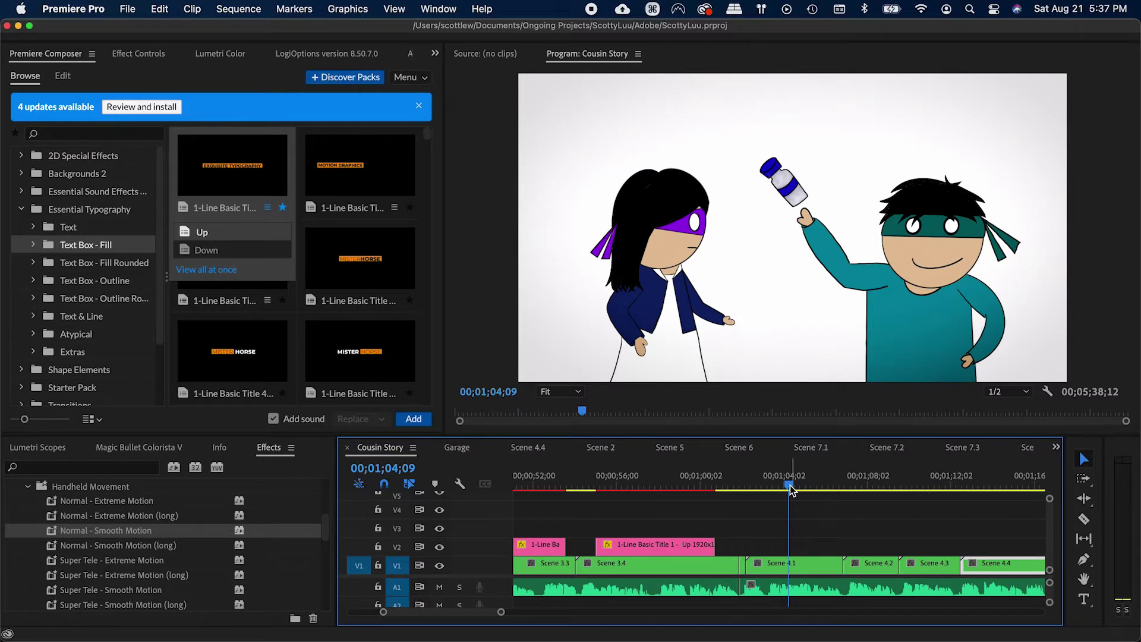
Step: Add Variation 4 of Geometric Background 14 from Backgrounds 2 to Scene 4.1 on V2, between the Background and Layer 11 clips
{"action": "left_click_drag", "start_coordinate": [754, 482], "coordinate": [723, 481]}
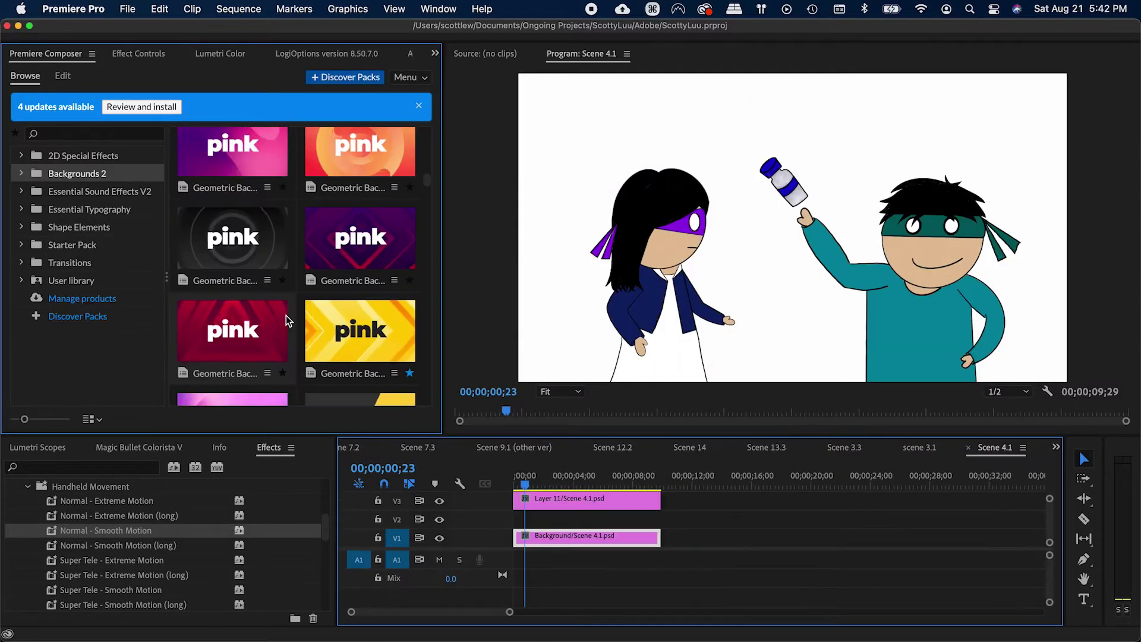
{"action": "scroll", "coordinate": [285, 321], "scroll_direction": "up", "scroll_amount": 1}
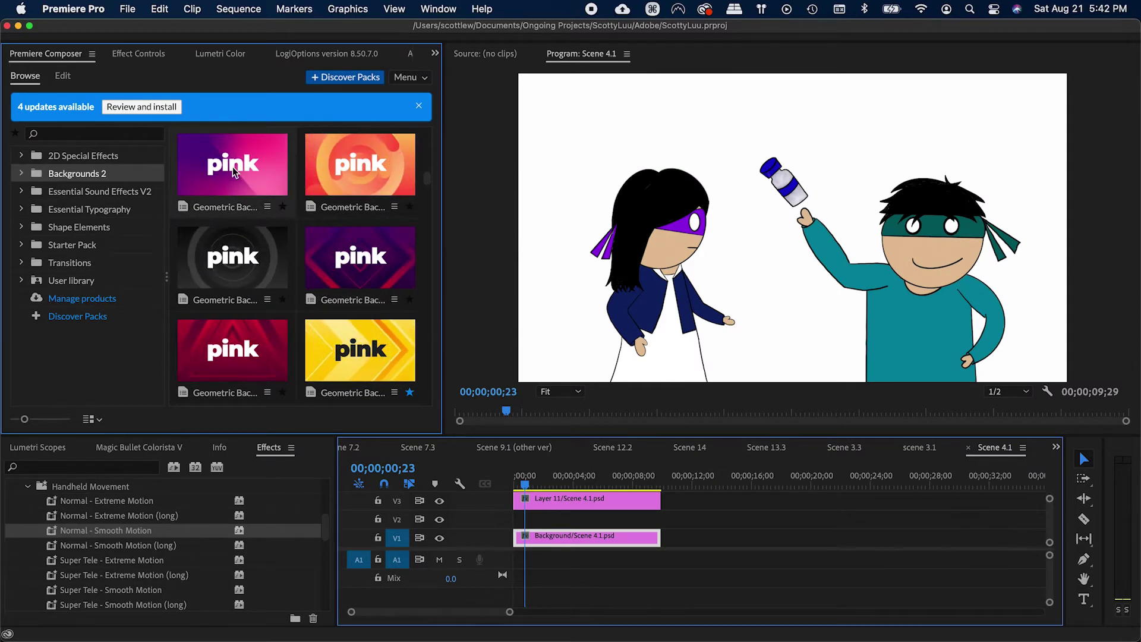
{"action": "left_click", "coordinate": [245, 181]}
{"action": "left_click", "coordinate": [344, 269]}
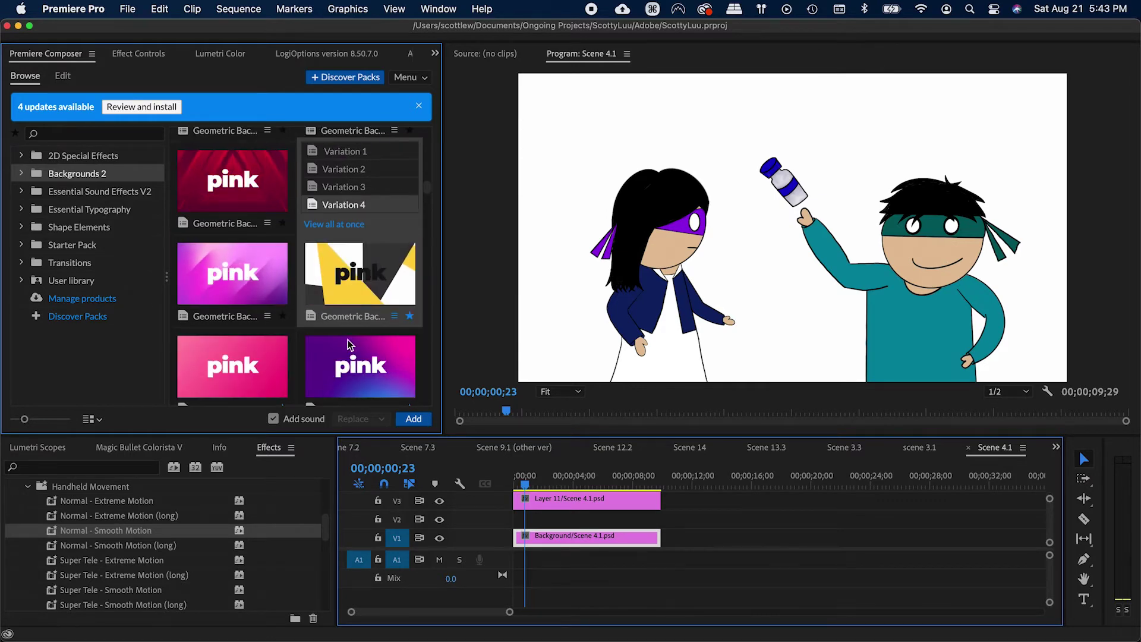
{"action": "left_click", "coordinate": [413, 418]}
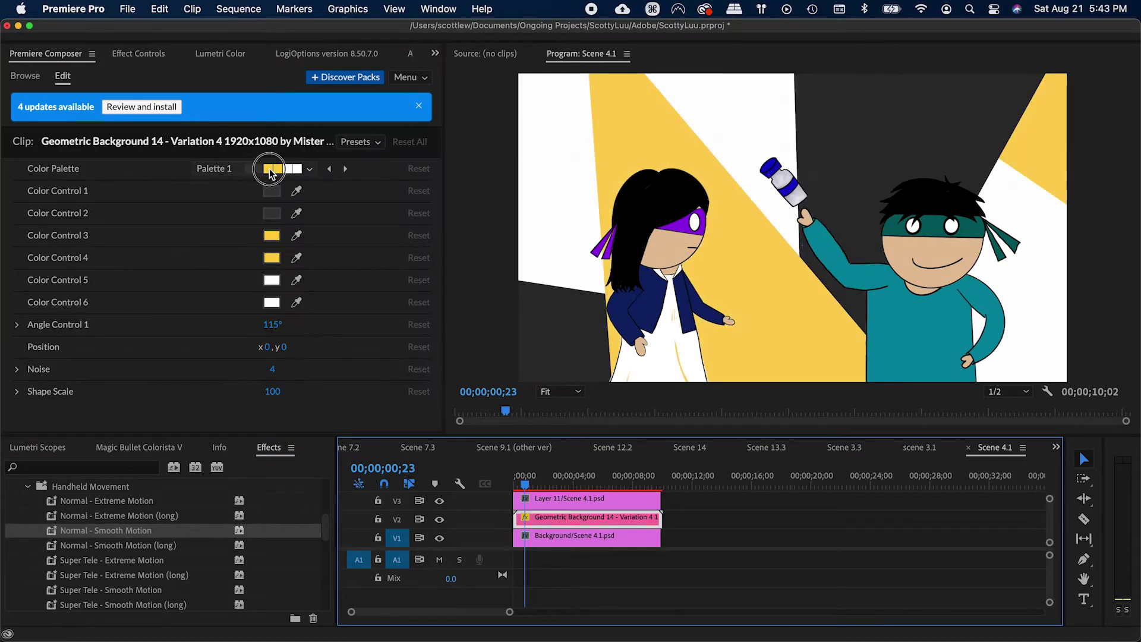
Step: Recolor the geometric background in Scene 4.1 with the Teal Blue color palette and save the project
{"action": "left_click", "coordinate": [269, 171]}
{"action": "left_click", "coordinate": [271, 304]}
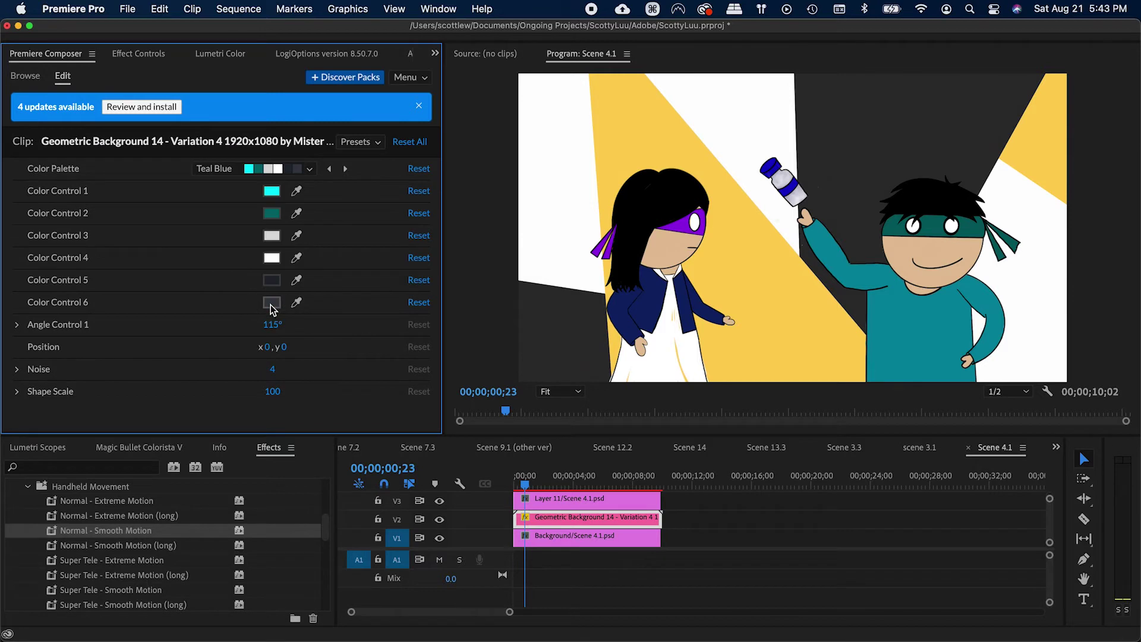
{"action": "key", "text": "super+s"}
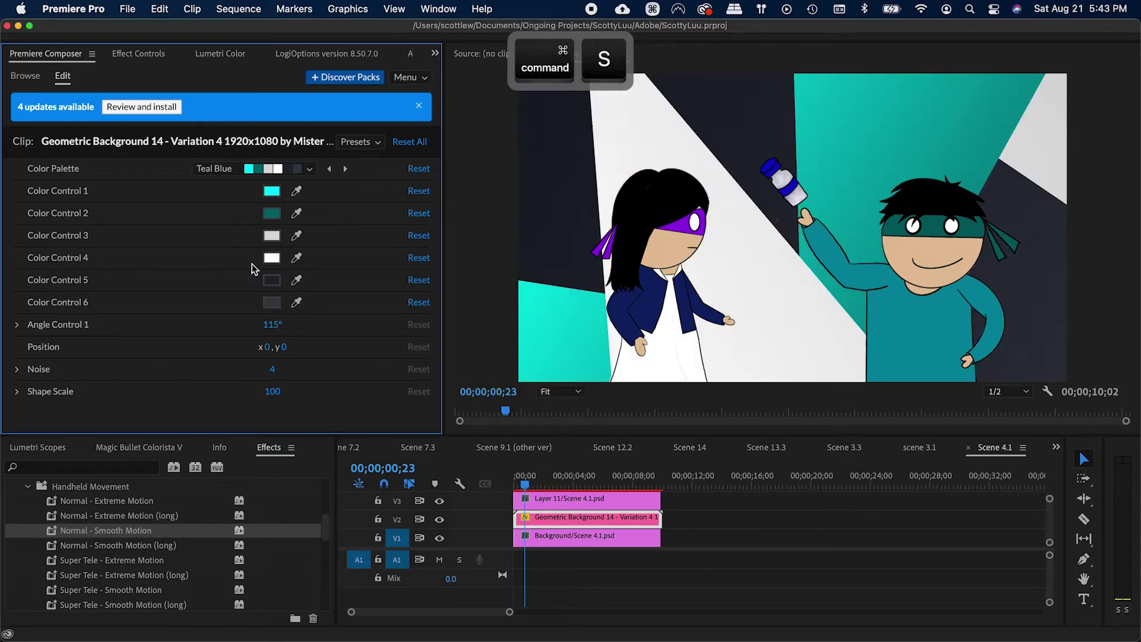
Step: Select the girl's layers from Layer 17 on V14 upward in Scene 4.1, toggling their clips off and on to verify the selection
{"action": "scroll", "coordinate": [609, 514], "scroll_direction": "up", "scroll_amount": 5}
{"action": "left_click", "coordinate": [439, 514]}
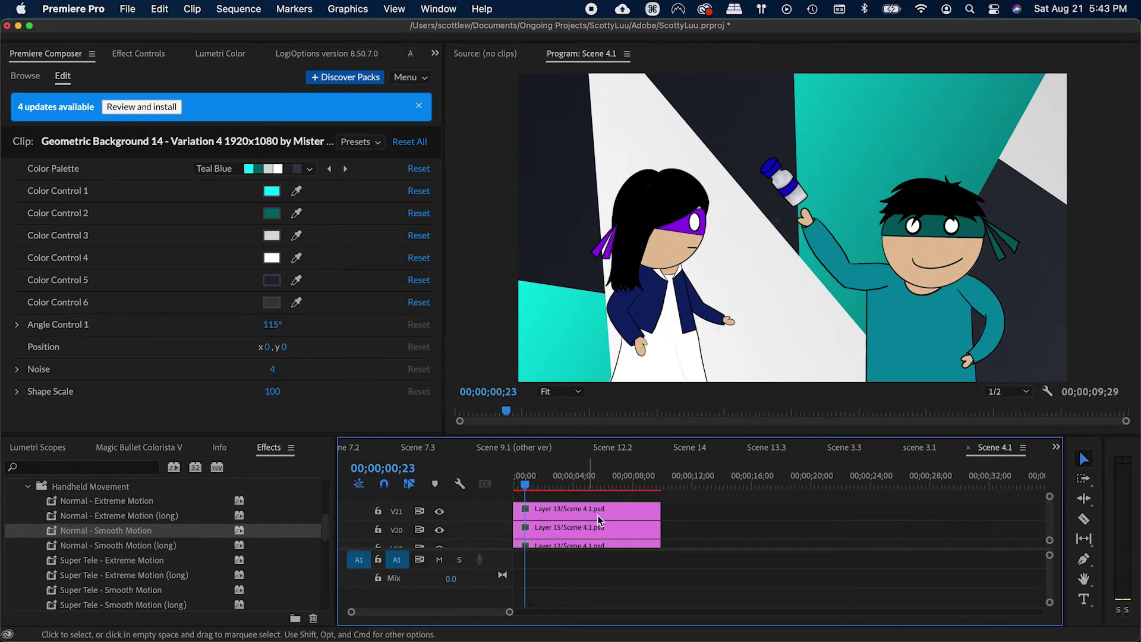
{"action": "key", "text": "grave"}
{"action": "key", "text": "grave"}
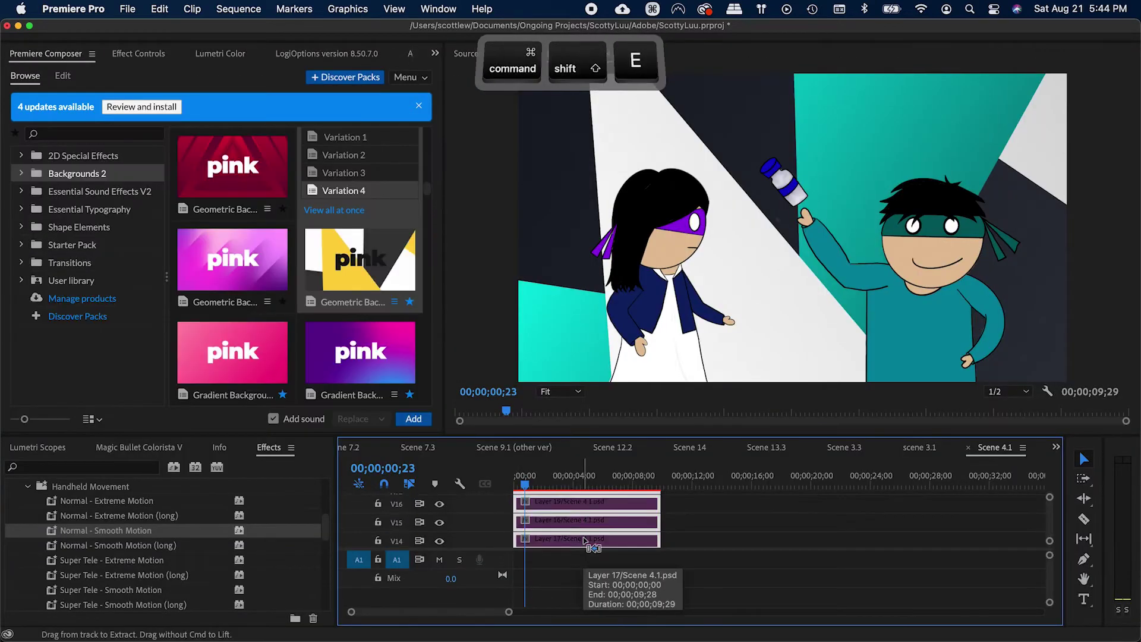
{"action": "key", "text": "super+shift+e"}
{"action": "scroll", "coordinate": [700, 532], "scroll_direction": "down", "scroll_amount": 3}
{"action": "scroll", "coordinate": [660, 535], "scroll_direction": "down", "scroll_amount": 5}
{"action": "scroll", "coordinate": [662, 542], "scroll_direction": "up", "scroll_amount": 8}
{"action": "scroll", "coordinate": [662, 542], "scroll_direction": "down", "scroll_amount": 2}
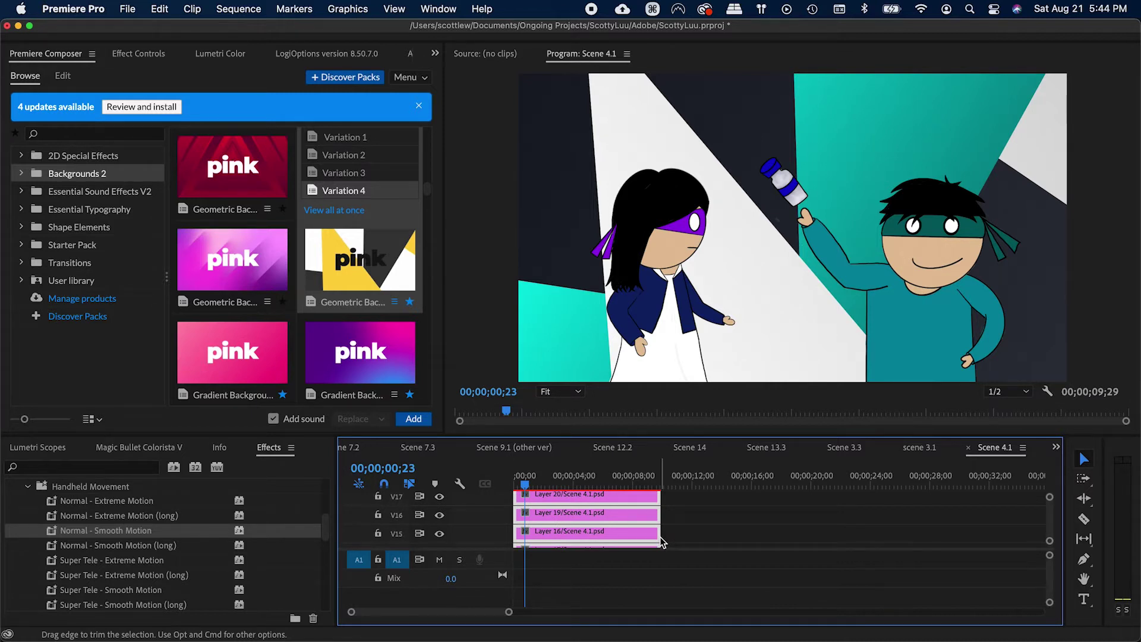
{"action": "scroll", "coordinate": [661, 542], "scroll_direction": "down", "scroll_amount": 3}
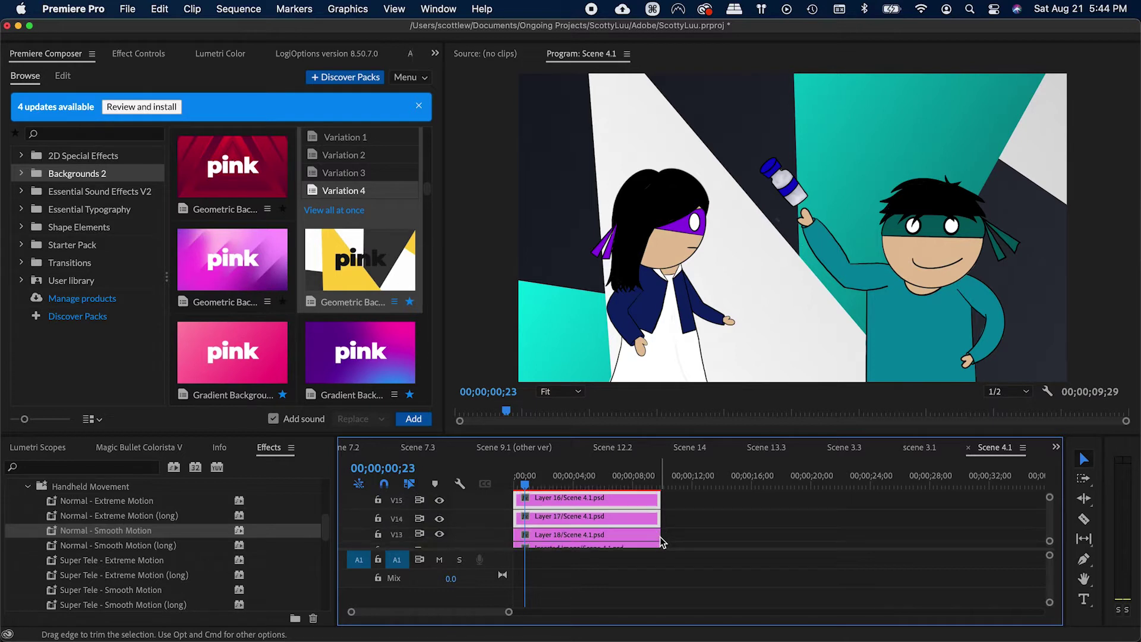
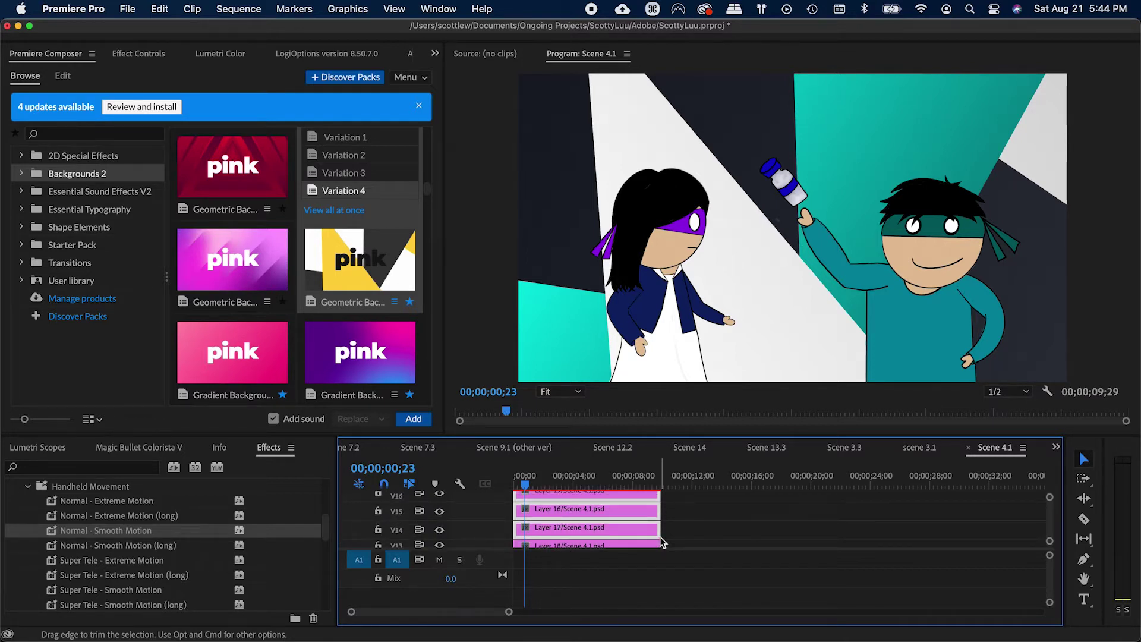
Step: Search the keyboard shortcut settings for "nest" to look up the Nest command's assignment
{"action": "right_click", "coordinate": [617, 515]}
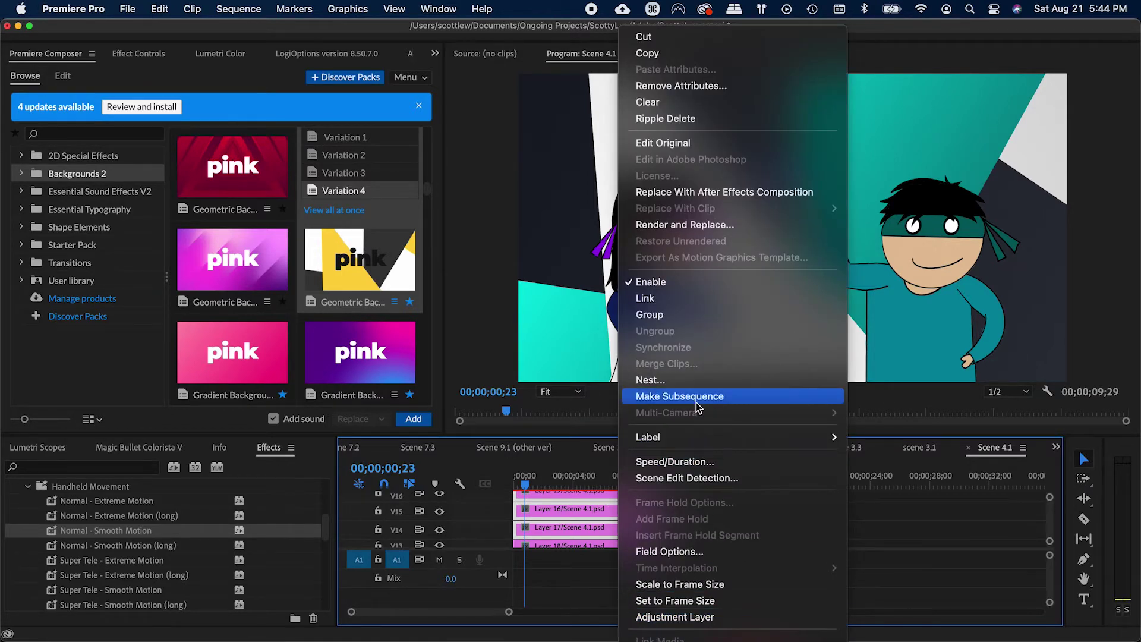
{"action": "left_click", "coordinate": [936, 548]}
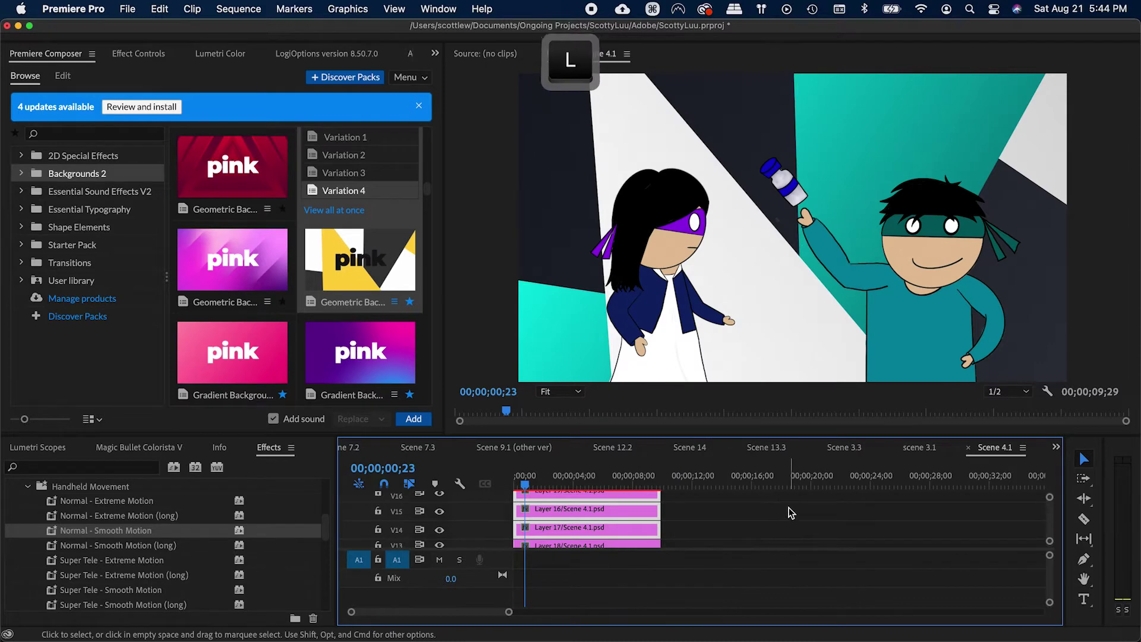
{"action": "key", "text": "alt+l"}
{"action": "type", "text": "nest"}
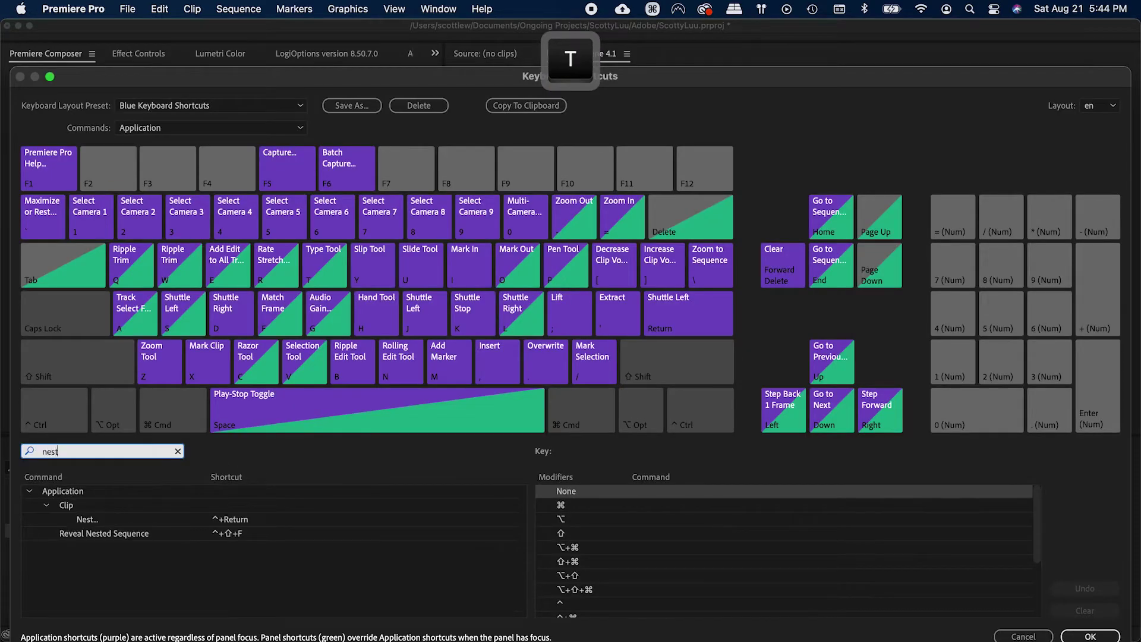
{"action": "left_click", "coordinate": [264, 518]}
{"action": "key", "text": "Escape"}
Step: Nest the girl's selected layers in Scene 4.1 into one sequence named after the character
{"action": "key", "text": "Return"}
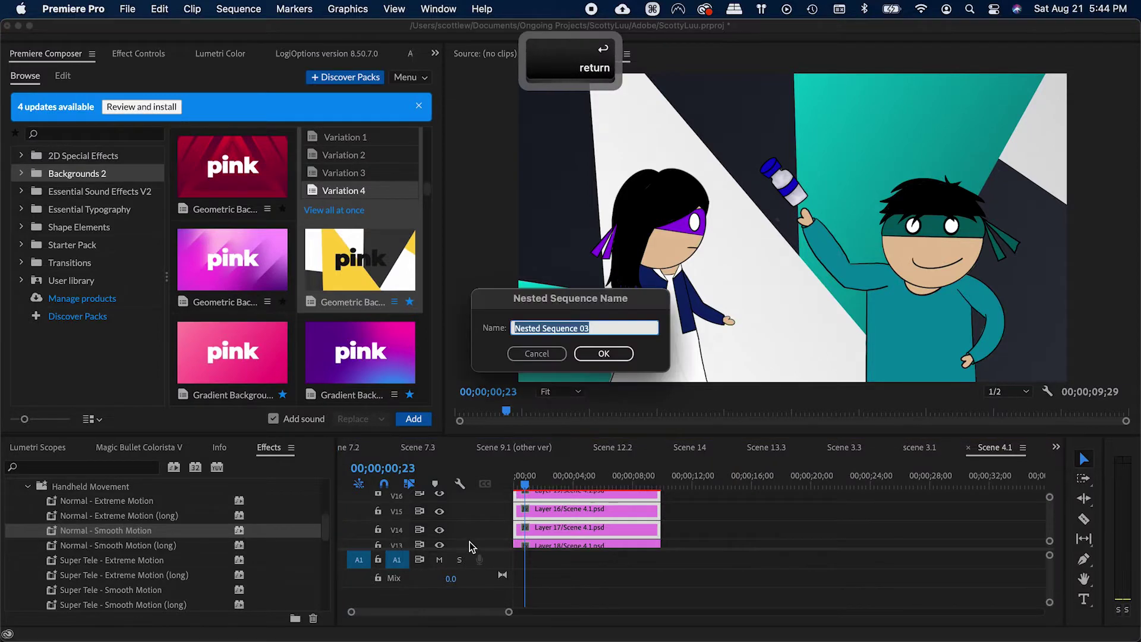
{"action": "type", "text": "Sarah"}
{"action": "key", "text": "Return"}
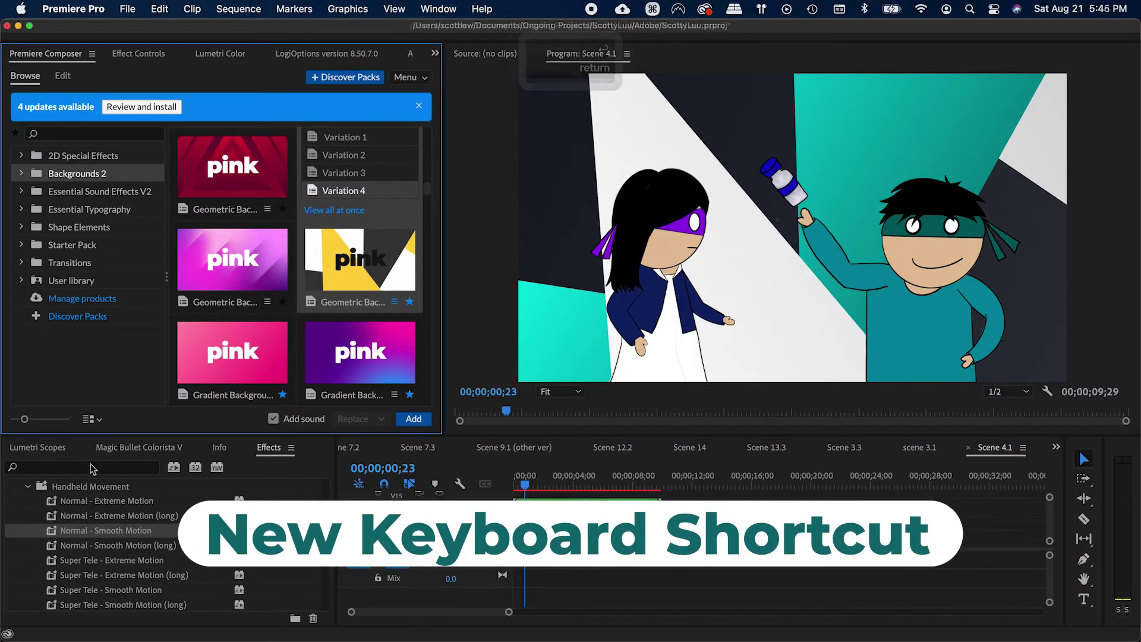
Step: Find the Drop Shadow PRF preset, apply it to the girl's nested sequence on V14, and save the project
{"action": "left_click", "coordinate": [93, 470]}
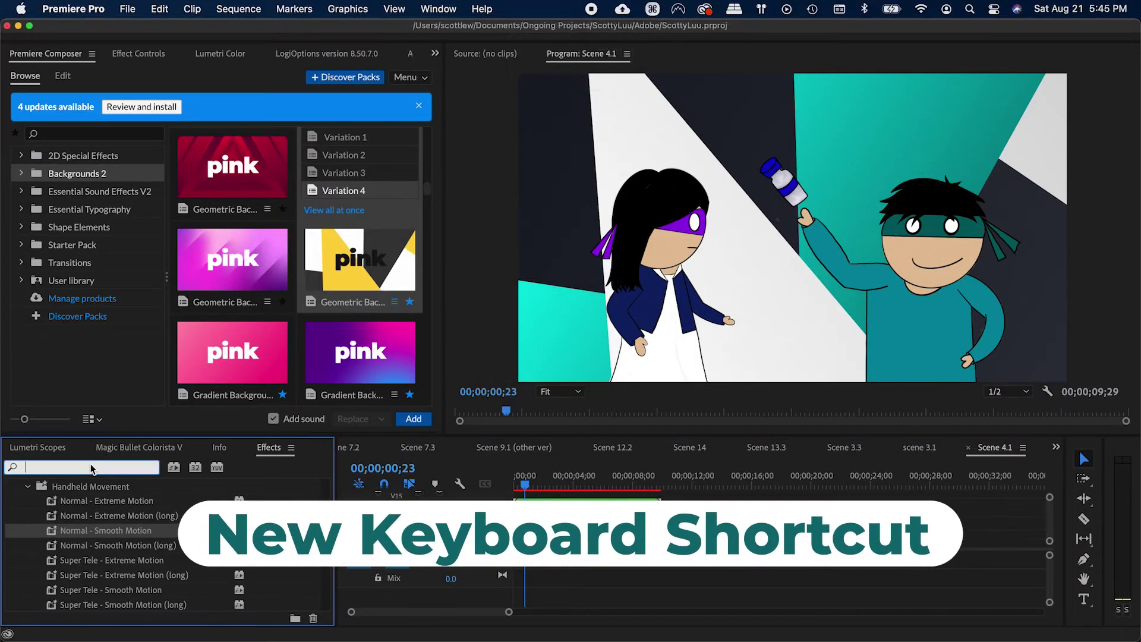
{"action": "type", "text": "drop shado"}
{"action": "key", "text": "BackSpace"}
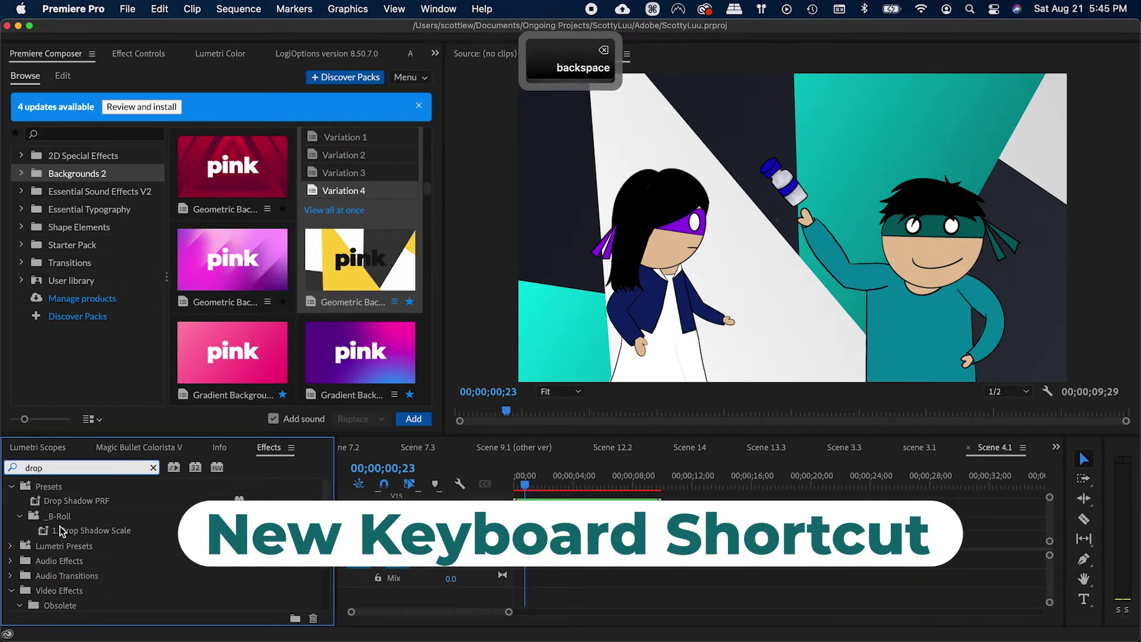
{"action": "left_click_drag", "start_coordinate": [65, 501], "coordinate": [534, 504]}
{"action": "key", "text": "super+s"}
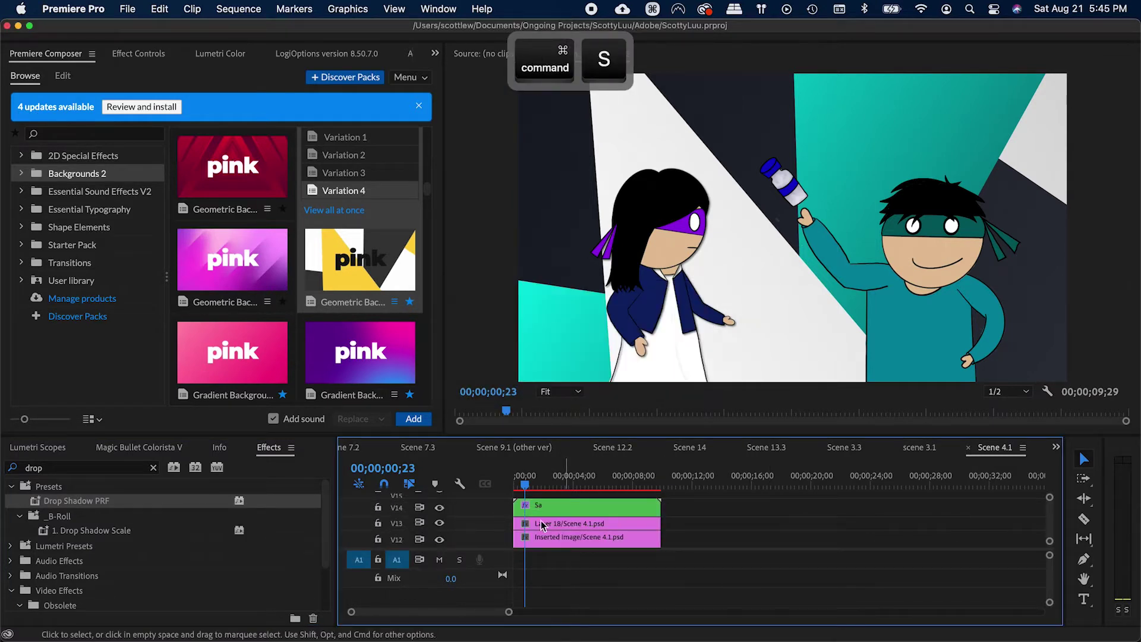
Step: Select the boy's layers on V6 through V8 in Scene 4.1, disabling and re-enabling the clips to verify the selection
{"action": "scroll", "coordinate": [568, 530], "scroll_direction": "down", "scroll_amount": 4}
{"action": "scroll", "coordinate": [566, 525], "scroll_direction": "up", "scroll_amount": 1}
{"action": "left_click", "coordinate": [567, 502], "text": "shift"}
{"action": "left_click", "coordinate": [567, 521], "text": "shift"}
{"action": "left_click", "coordinate": [567, 540], "text": "shift"}
{"action": "key", "text": "super+shift+e"}
{"action": "key", "text": "super+shift+e"}
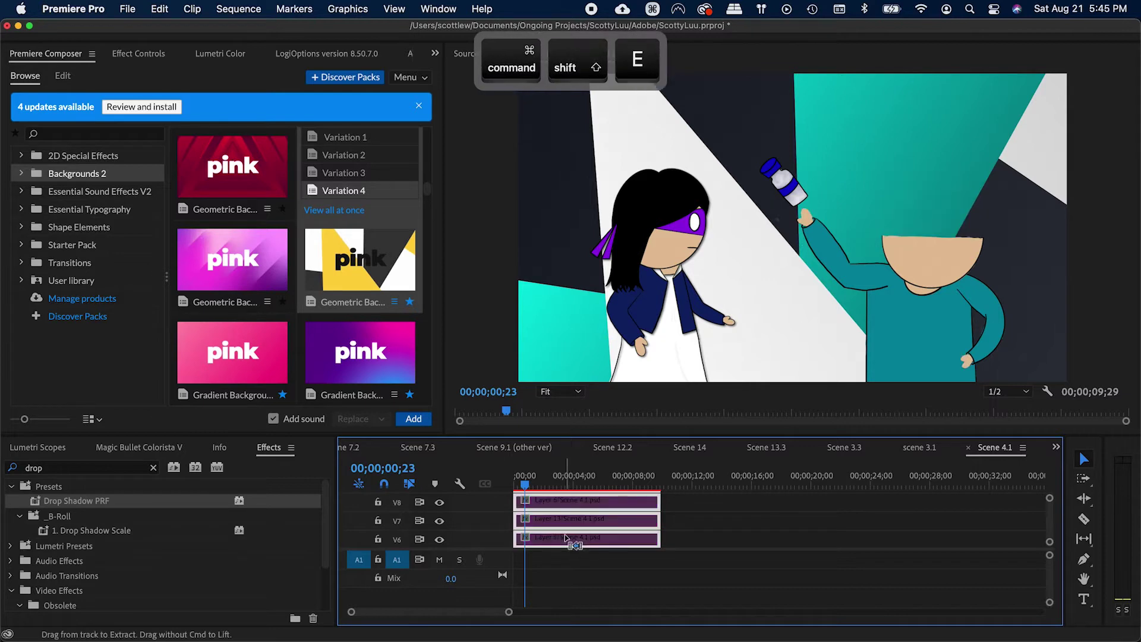
{"action": "scroll", "coordinate": [567, 531], "scroll_direction": "down", "scroll_amount": 1}
{"action": "scroll", "coordinate": [567, 534], "scroll_direction": "down", "scroll_amount": 2}
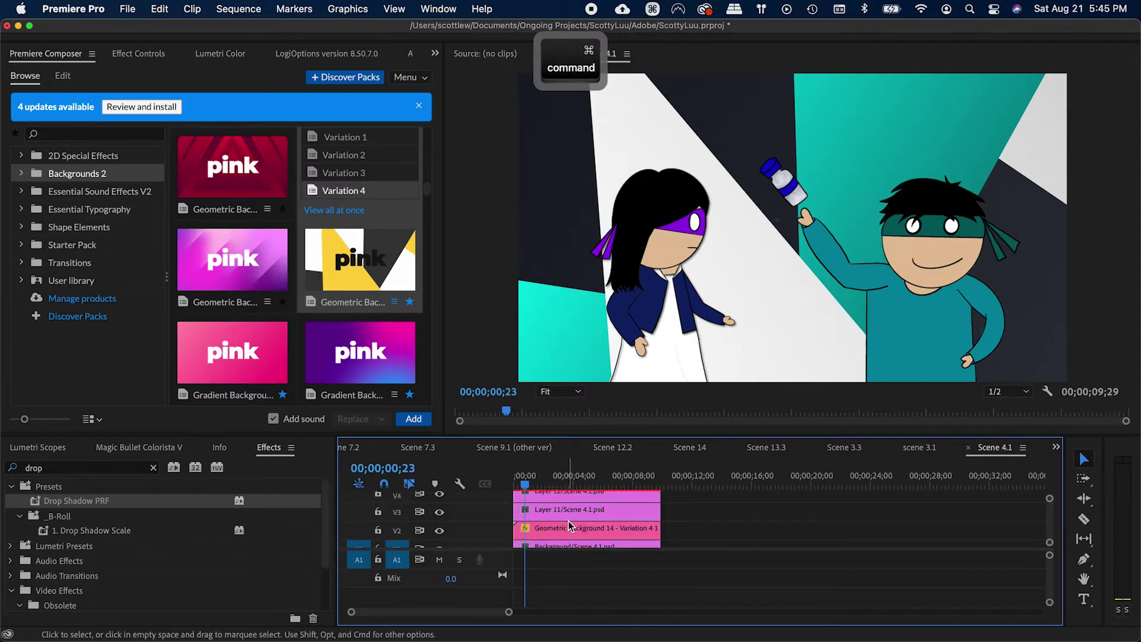
Step: Extend the boy's layer selection down through Layer 12 on V4 and Layer 11 on V3, toggling the clips off and on to verify it
{"action": "left_click", "coordinate": [570, 506], "text": "shift"}
{"action": "key", "text": "super+shift+e"}
{"action": "key", "text": "super+shift+e"}
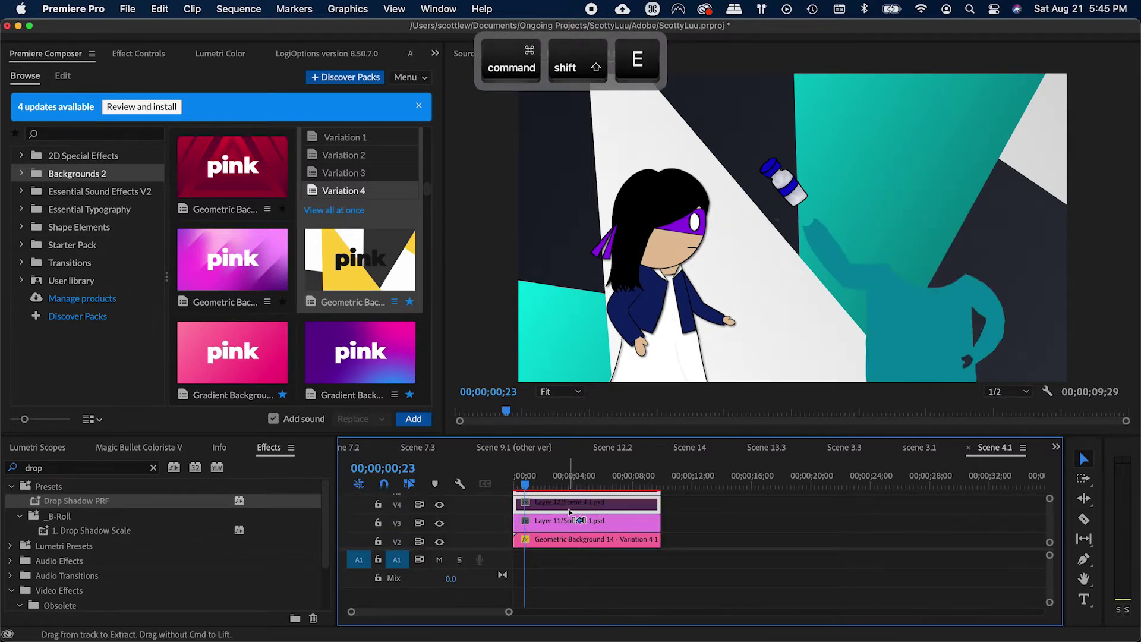
{"action": "left_click", "coordinate": [573, 521], "text": "shift"}
{"action": "key", "text": "super+shift+e"}
{"action": "key", "text": "super+shift+e"}
{"action": "right_click", "coordinate": [575, 514]}
{"action": "scroll", "coordinate": [632, 567], "scroll_direction": "down", "scroll_amount": 5}
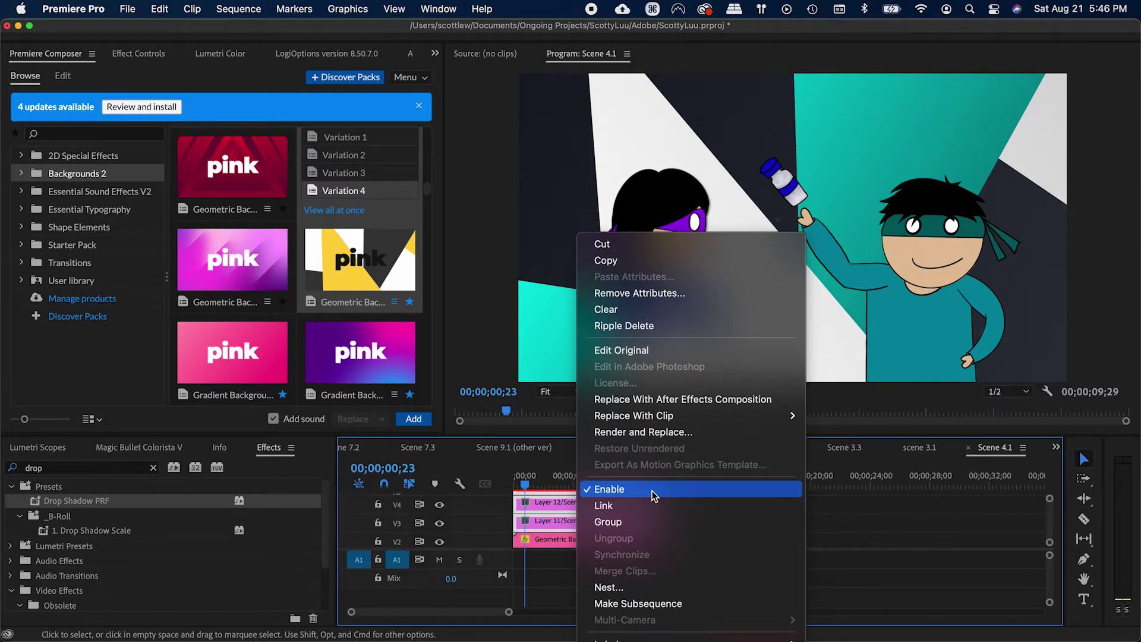
{"action": "left_click", "coordinate": [653, 489]}
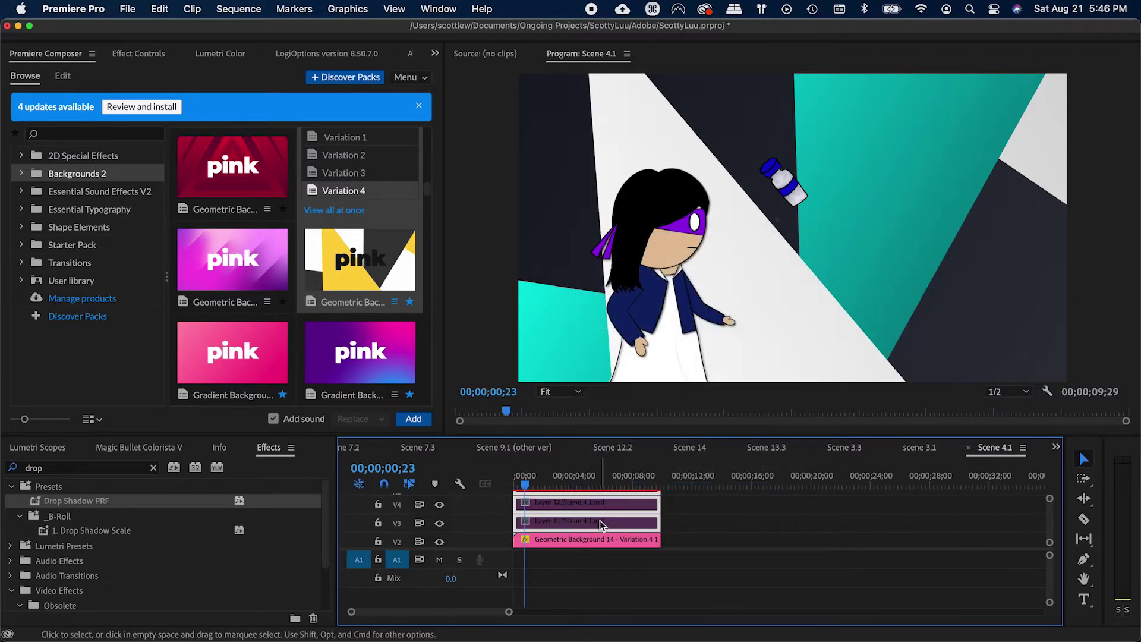
{"action": "key", "text": "super+shift+e"}
{"action": "key", "text": "super+shift+e"}
{"action": "key", "text": "super+shift+e"}
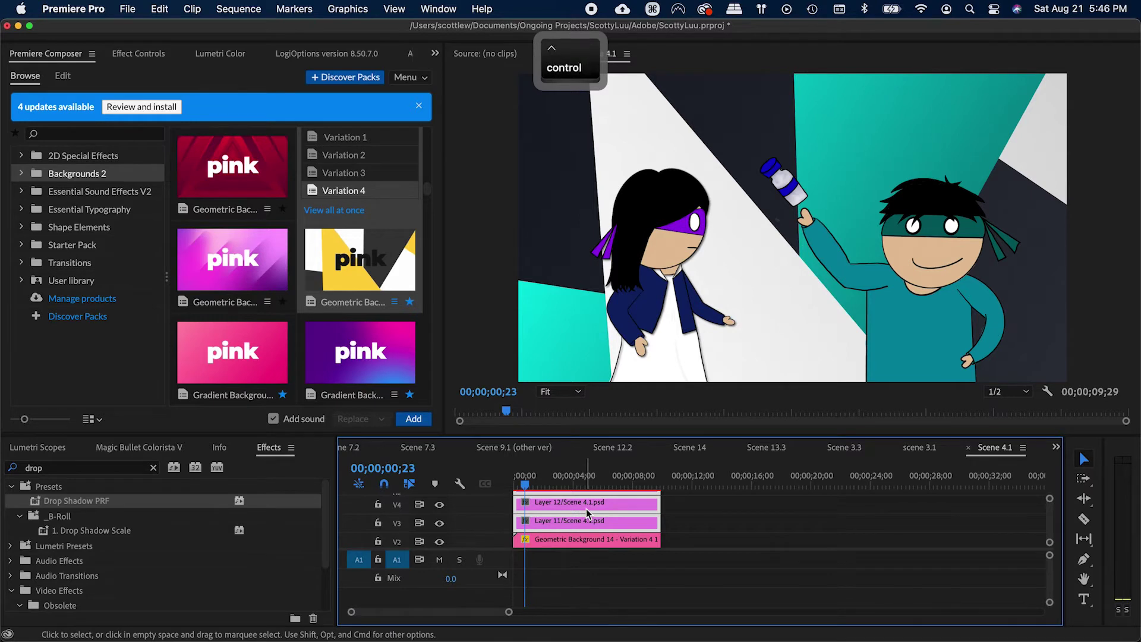
Step: Nest the boy's selected layers as Me Ninja, apply the Drop Shadow PRF preset to the nested sequence, and save the project
{"action": "key", "text": "ctrl+Return"}
{"action": "type", "text": "Me"}
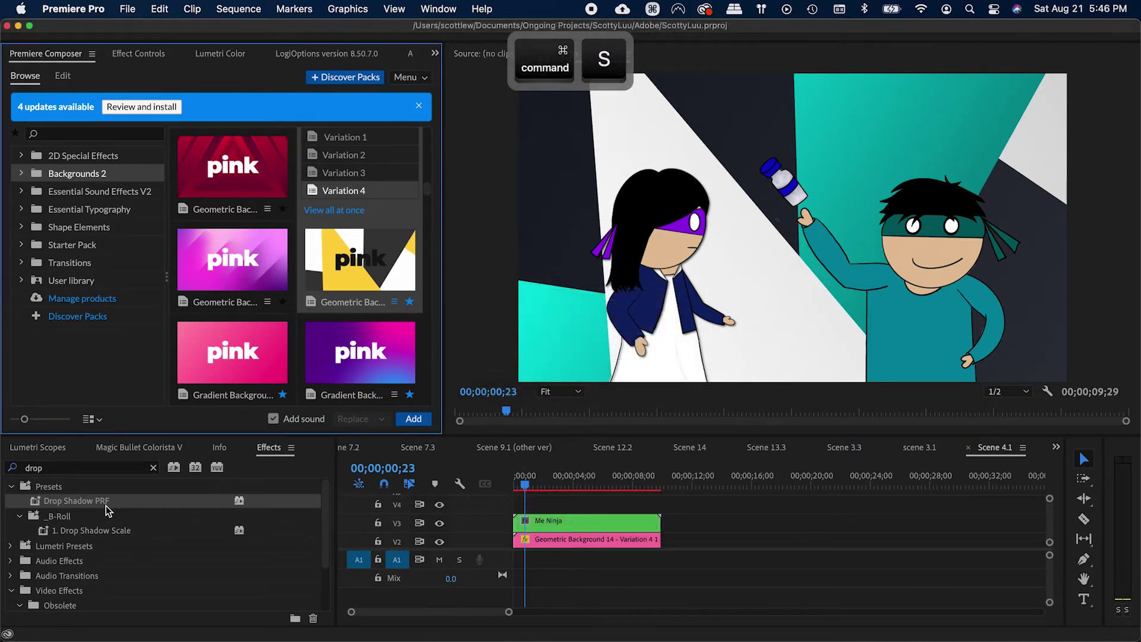
{"action": "left_click_drag", "start_coordinate": [126, 530], "coordinate": [562, 518]}
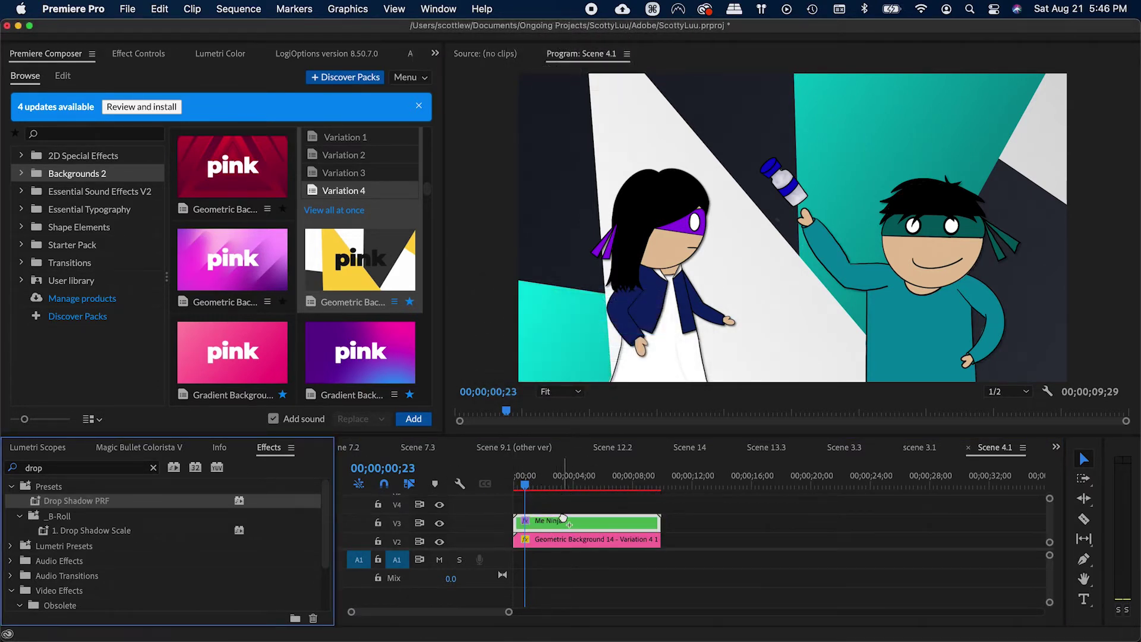
{"action": "key", "text": "super+s"}
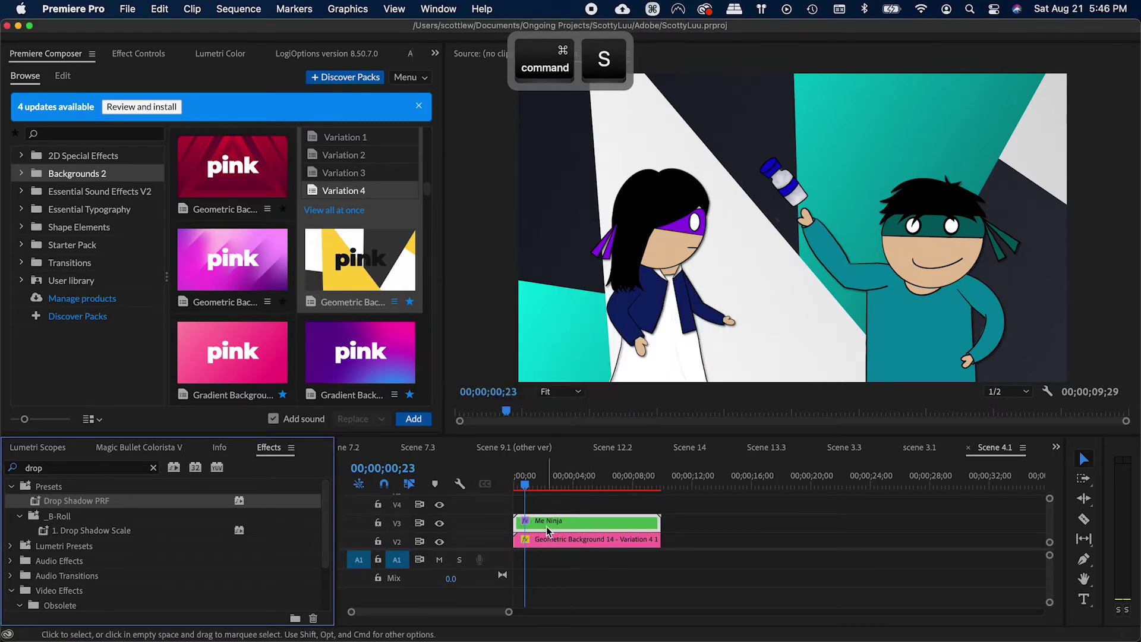
Step: Set the Me Ninja drop shadow's distance to 38 and softness to 65, and save the project
{"action": "key", "text": "shift+x"}
{"action": "scroll", "coordinate": [271, 366], "scroll_direction": "down", "scroll_amount": 2}
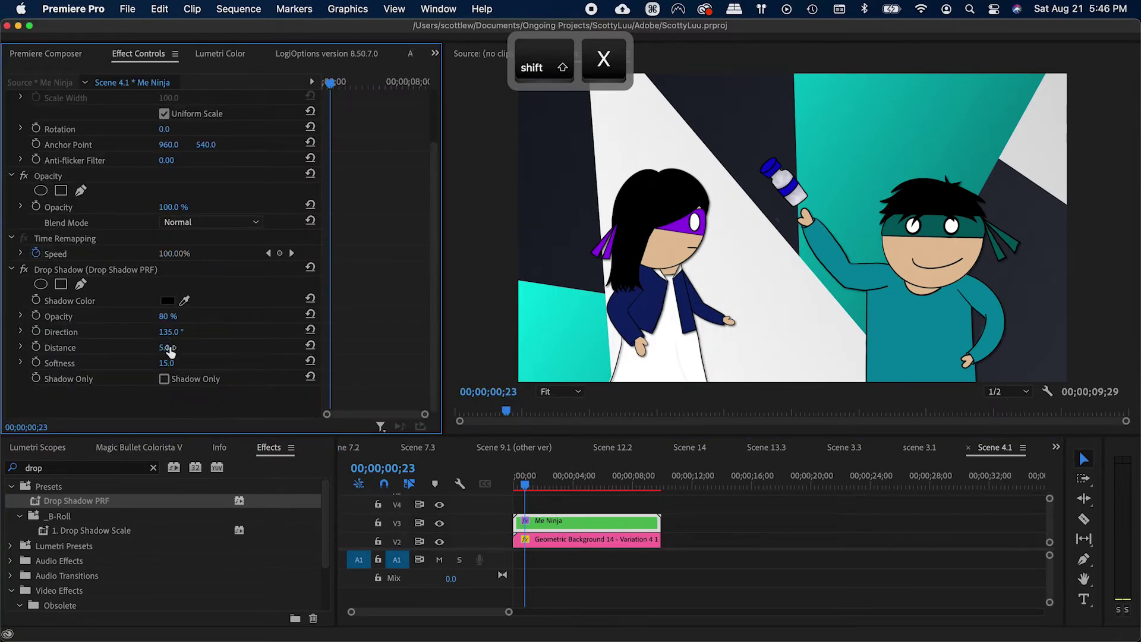
{"action": "left_click_drag", "start_coordinate": [169, 351], "coordinate": [172, 359]}
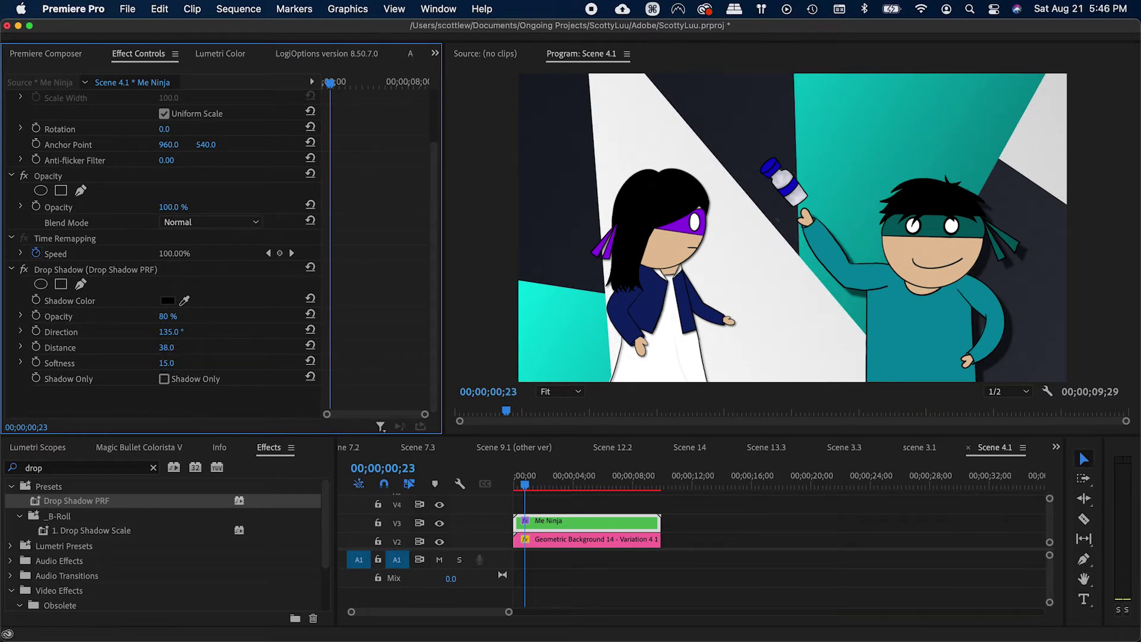
{"action": "type", "text": "65"}
{"action": "key", "text": "Return"}
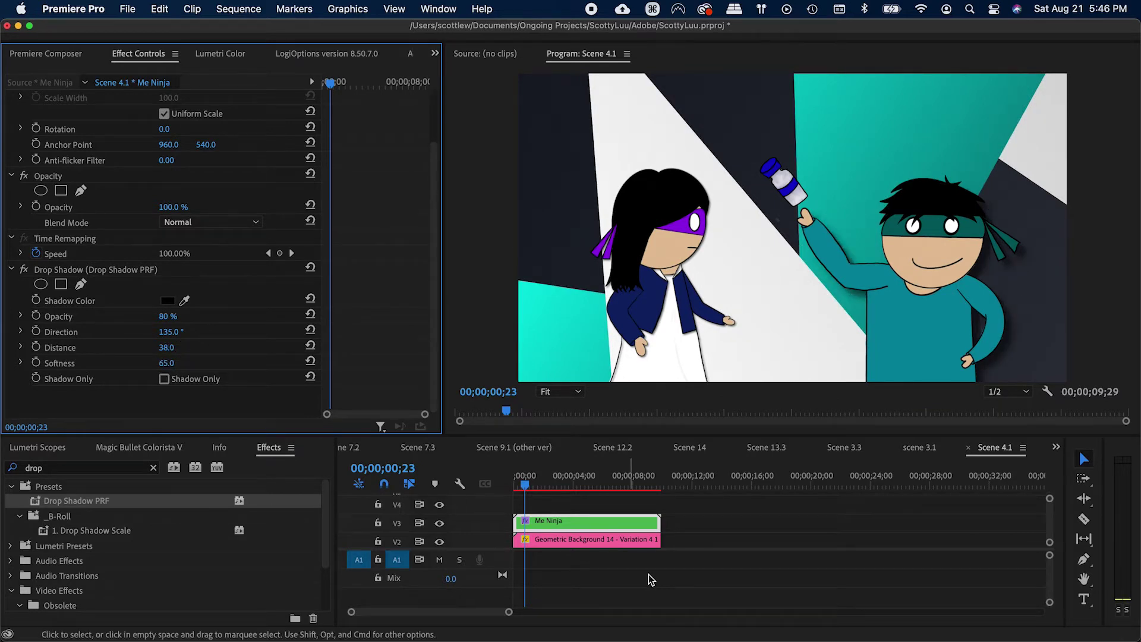
{"action": "scroll", "coordinate": [568, 530], "scroll_direction": "up", "scroll_amount": 3}
{"action": "key", "text": "super+s"}
Step: Set the drop shadow distance of the girl's nested sequence on V14 to 28
{"action": "scroll", "coordinate": [568, 531], "scroll_direction": "up", "scroll_amount": 3}
{"action": "left_click", "coordinate": [566, 534]}
{"action": "scroll", "coordinate": [172, 351], "scroll_direction": "down", "scroll_amount": 5}
{"action": "left_click", "coordinate": [171, 350]}
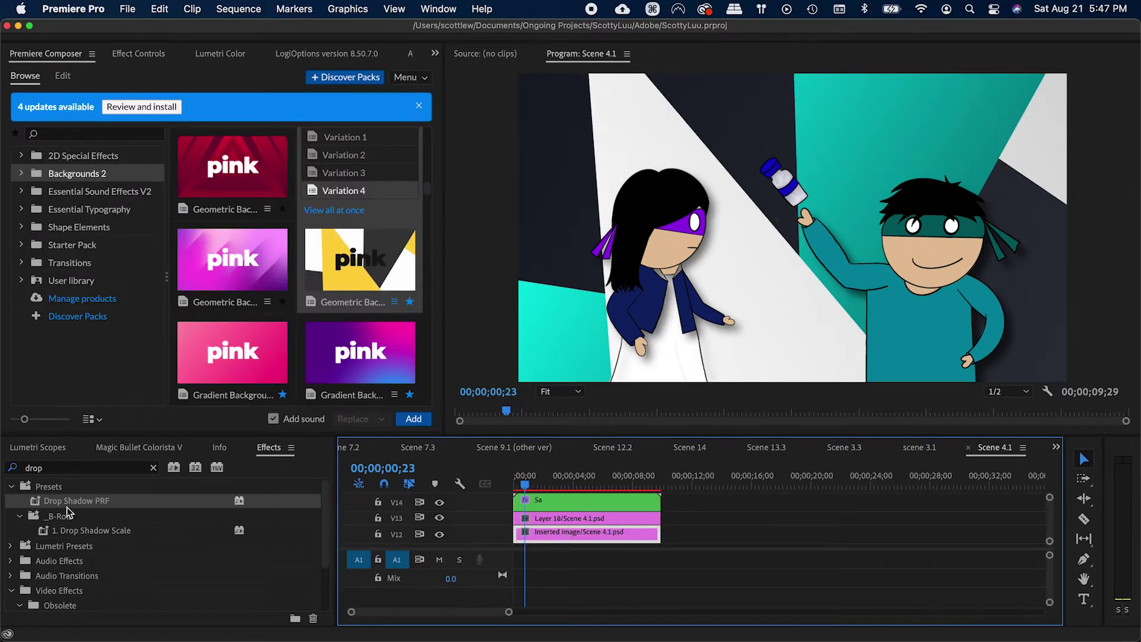
Step: Apply Drop Shadow PRF to the Inserted Image clip on V12 and start its Position and Scale keyframes at 00;00;00;06
{"action": "left_click_drag", "start_coordinate": [69, 501], "coordinate": [584, 535]}
{"action": "key", "text": "super+s"}
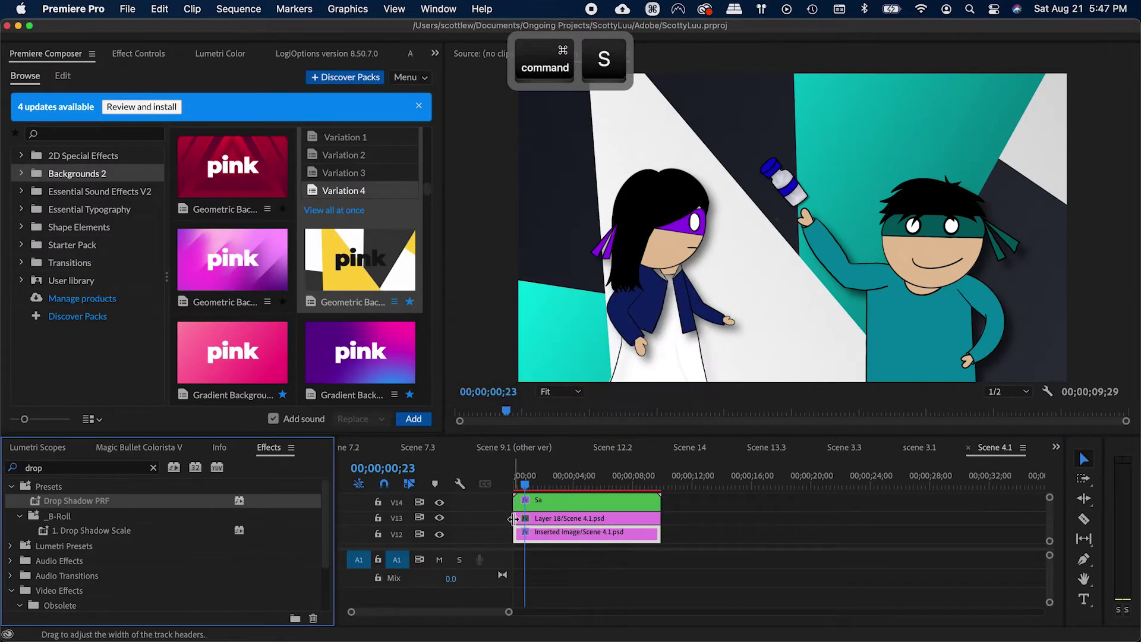
{"action": "left_click_drag", "start_coordinate": [525, 491], "coordinate": [516, 484]}
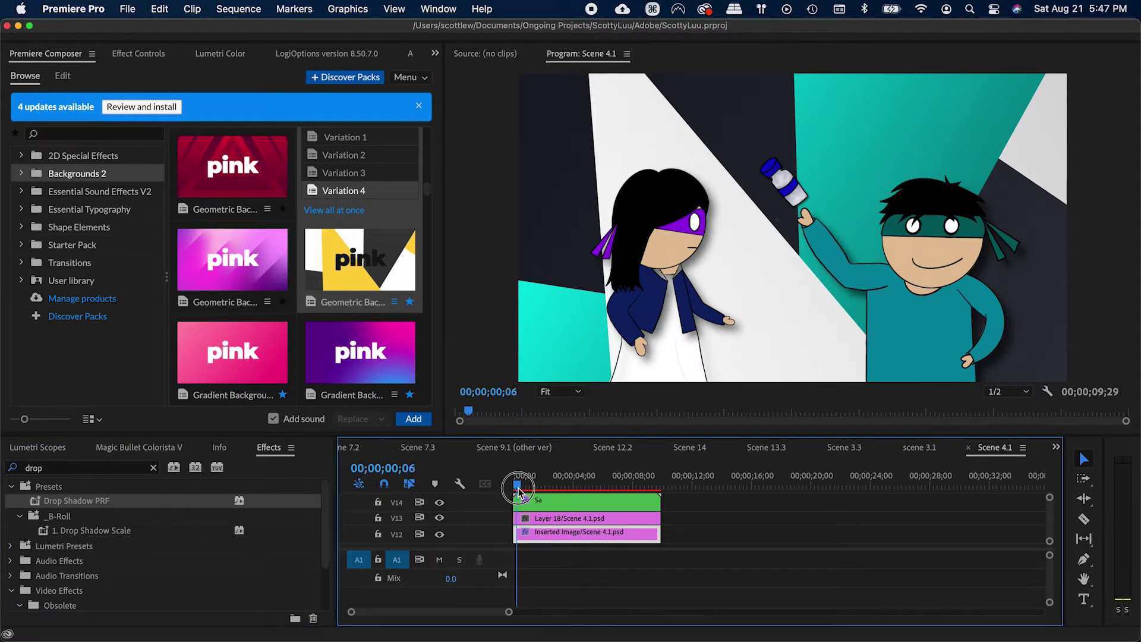
{"action": "left_click", "coordinate": [555, 533]}
{"action": "key", "text": "shift+x"}
{"action": "scroll", "coordinate": [125, 318], "scroll_direction": "up", "scroll_amount": 3}
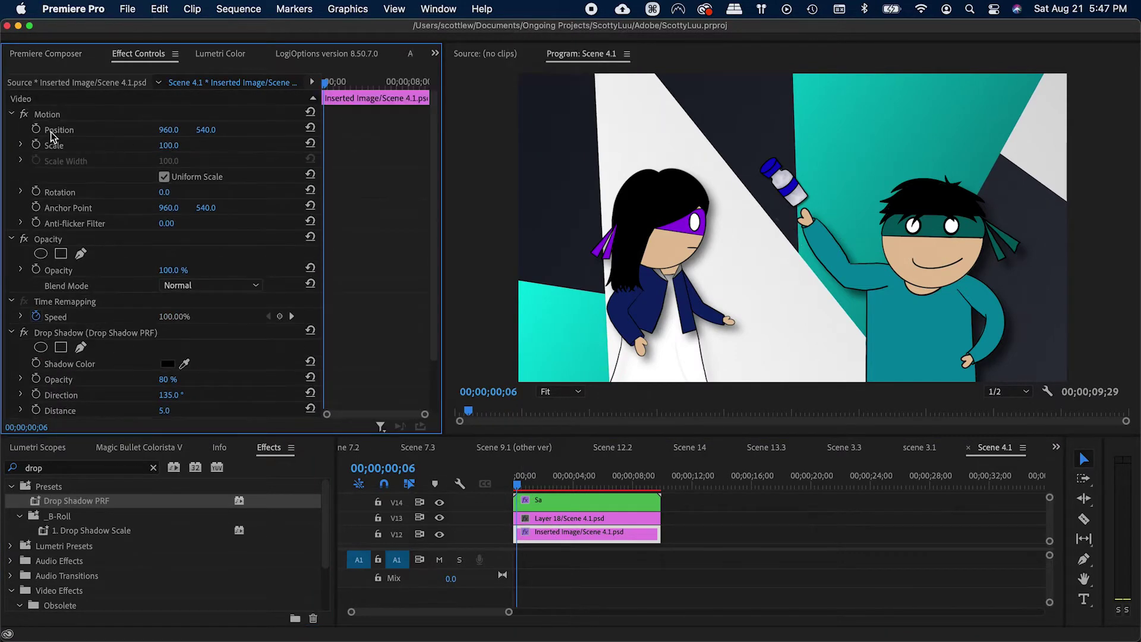
{"action": "key", "text": "super+s"}
Step: Apply the Normal - Extreme Motion handheld movement preset to the Inserted Image clip on V12 and play the result
{"action": "left_click", "coordinate": [154, 468]}
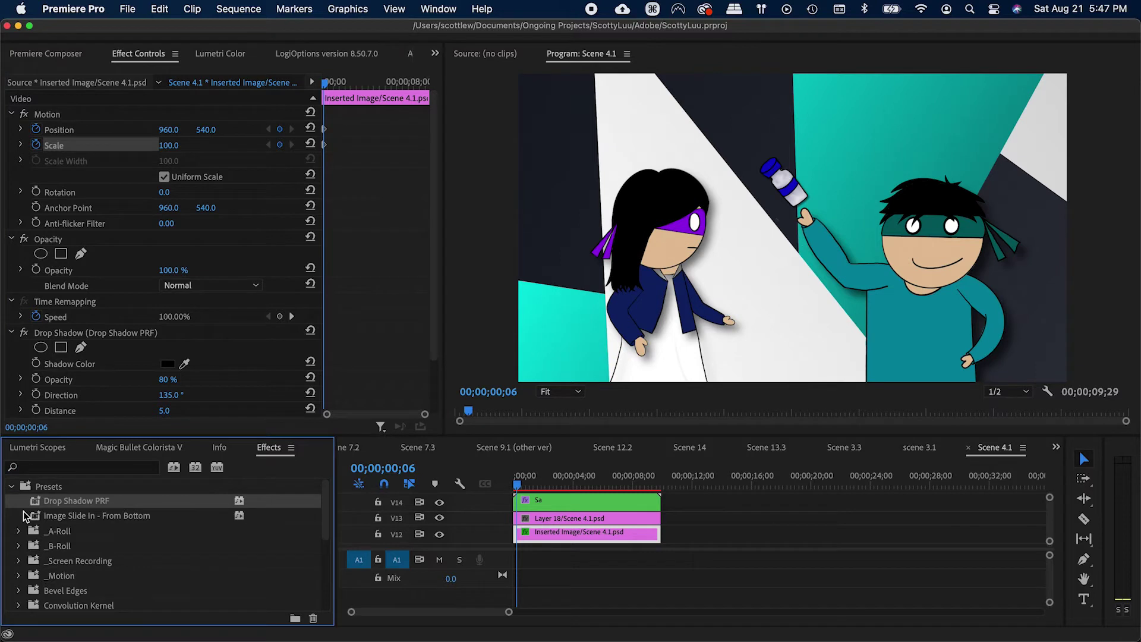
{"action": "scroll", "coordinate": [76, 564], "scroll_direction": "down", "scroll_amount": 5}
{"action": "left_click_drag", "start_coordinate": [97, 559], "coordinate": [98, 561]}
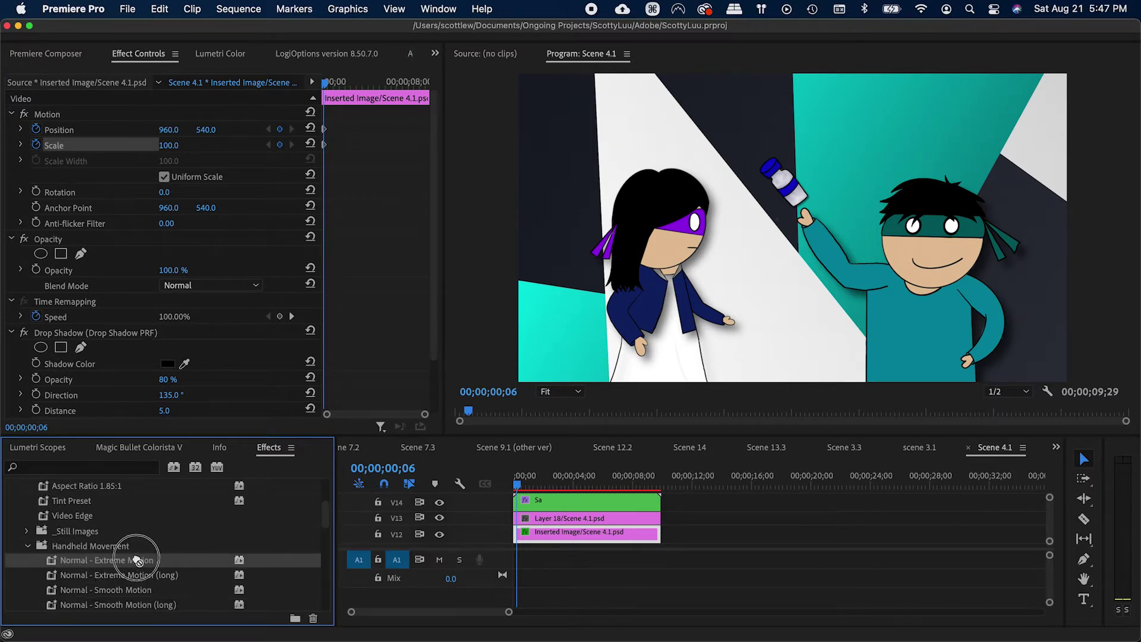
{"action": "left_click_drag", "start_coordinate": [545, 533], "coordinate": [545, 534]}
{"action": "key", "text": "space"}
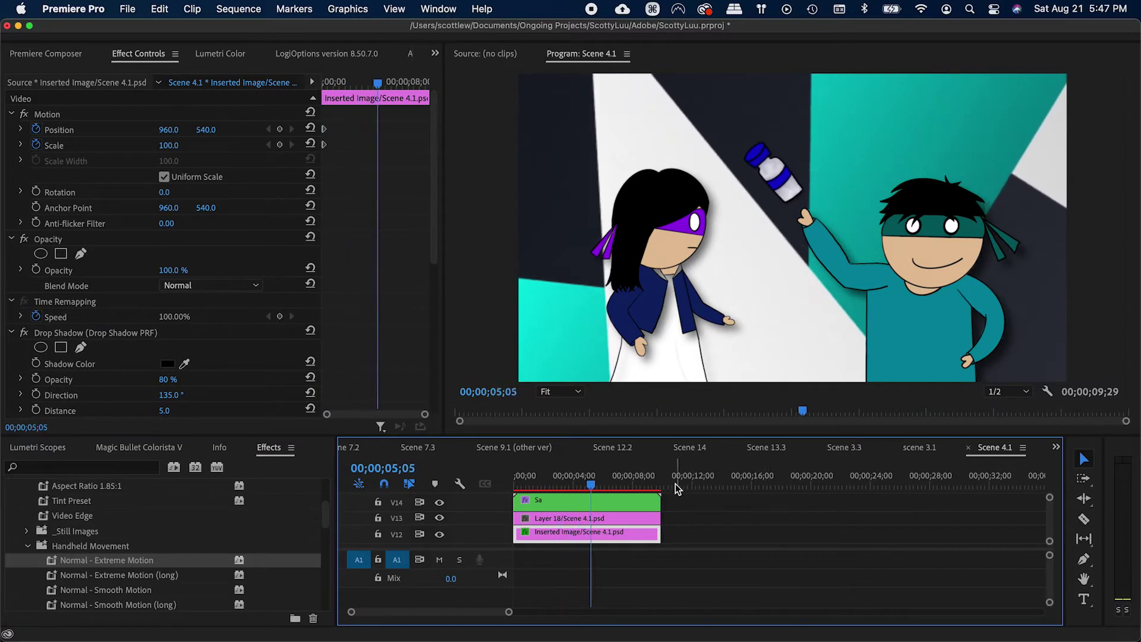
{"action": "key", "text": "space"}
Step: Start Position, Scale and Rotation keyframes on the girl's nested sequence at 00;00;00;00
{"action": "left_click_drag", "start_coordinate": [621, 485], "coordinate": [515, 485]}
{"action": "left_click", "coordinate": [550, 502]}
{"action": "left_click", "coordinate": [36, 129]}
{"action": "left_click", "coordinate": [36, 145]}
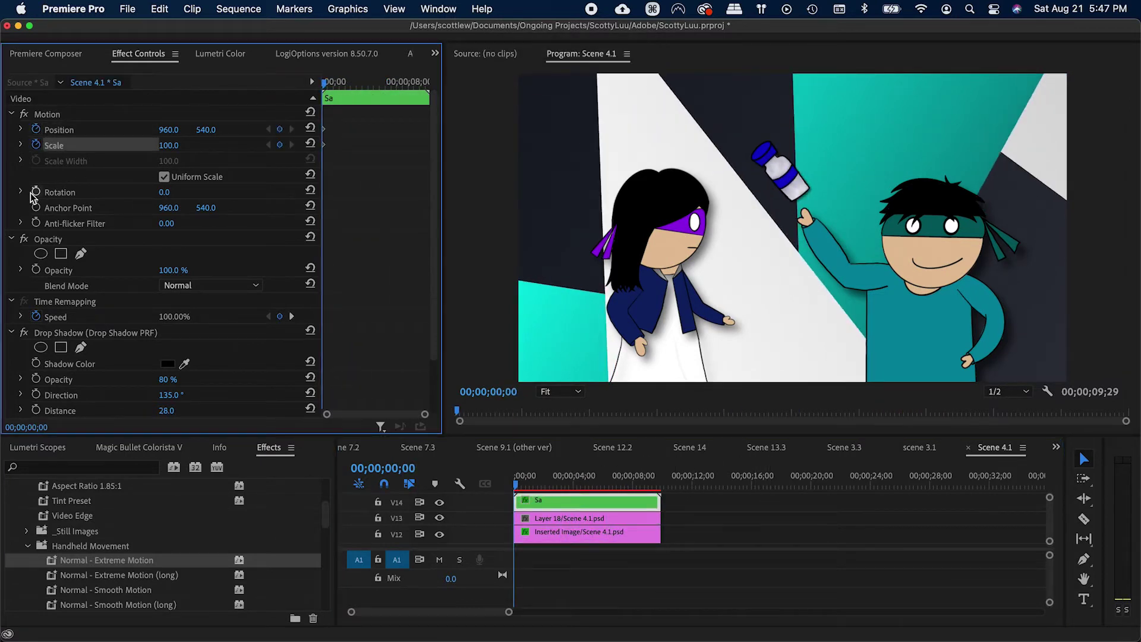
{"action": "left_click", "coordinate": [36, 191]}
Step: Add second Position, Scale and Rotation keyframes to the girl's nested sequence at about 00;00;04;20, undoing any trial rotation
{"action": "left_click_drag", "start_coordinate": [324, 84], "coordinate": [372, 87]}
{"action": "left_click", "coordinate": [279, 129]}
{"action": "left_click", "coordinate": [279, 144]}
{"action": "left_click", "coordinate": [279, 191]}
{"action": "key", "text": "super+s"}
{"action": "left_click_drag", "start_coordinate": [164, 192], "coordinate": [162, 192]}
{"action": "key", "text": "super+z"}
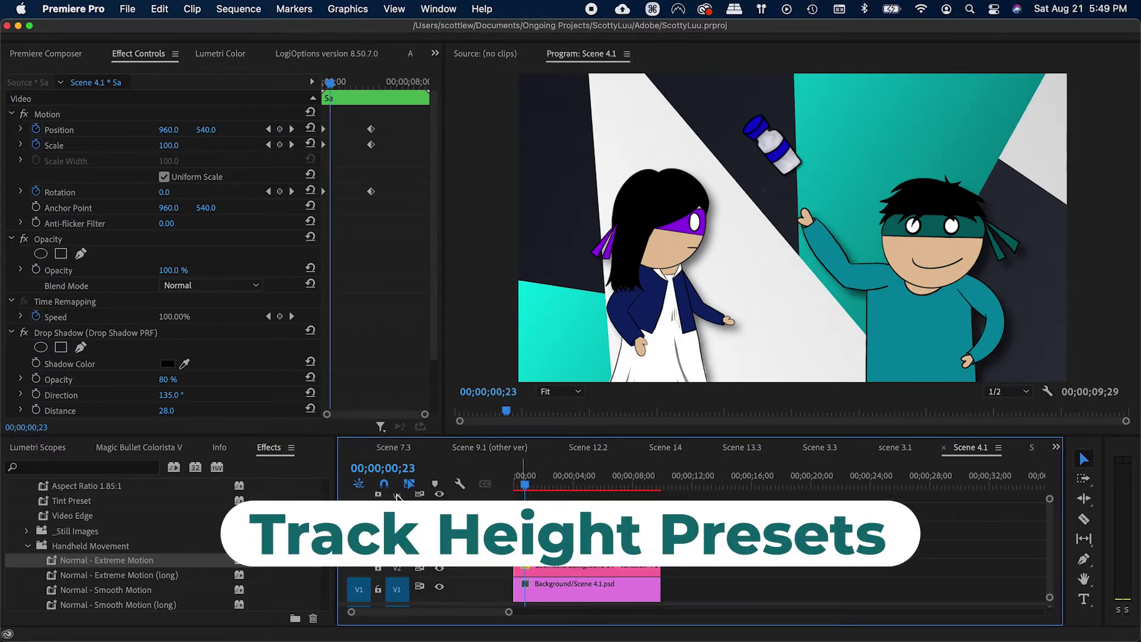
Step: Review the saved track height presets and the shortcut slots assigned to them
{"action": "left_click", "coordinate": [458, 484]}
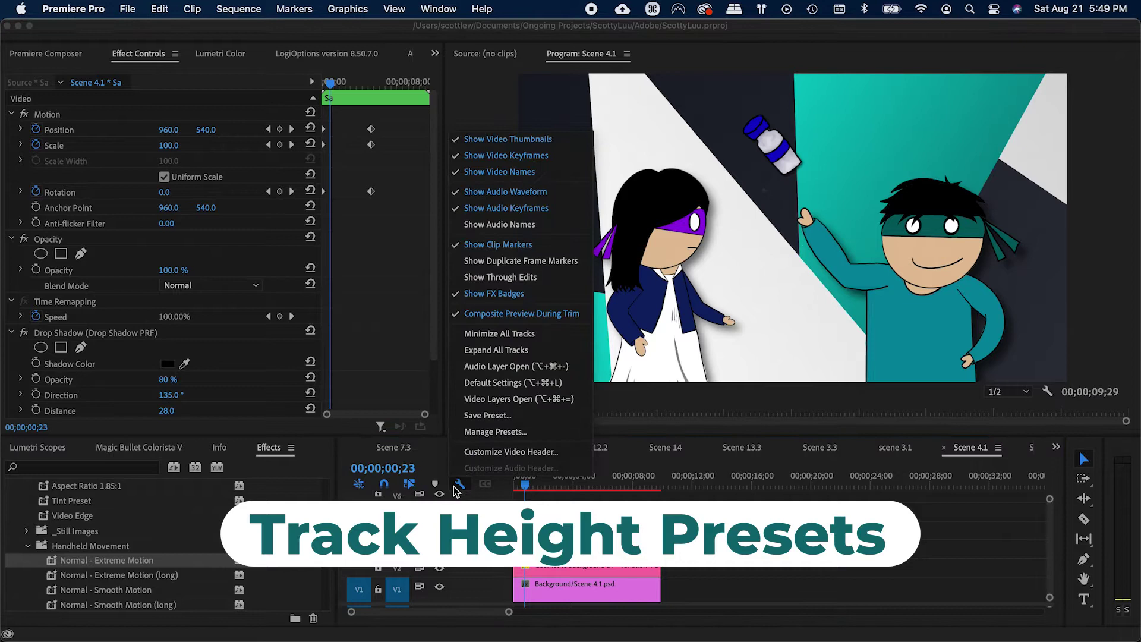
{"action": "left_click", "coordinate": [516, 432]}
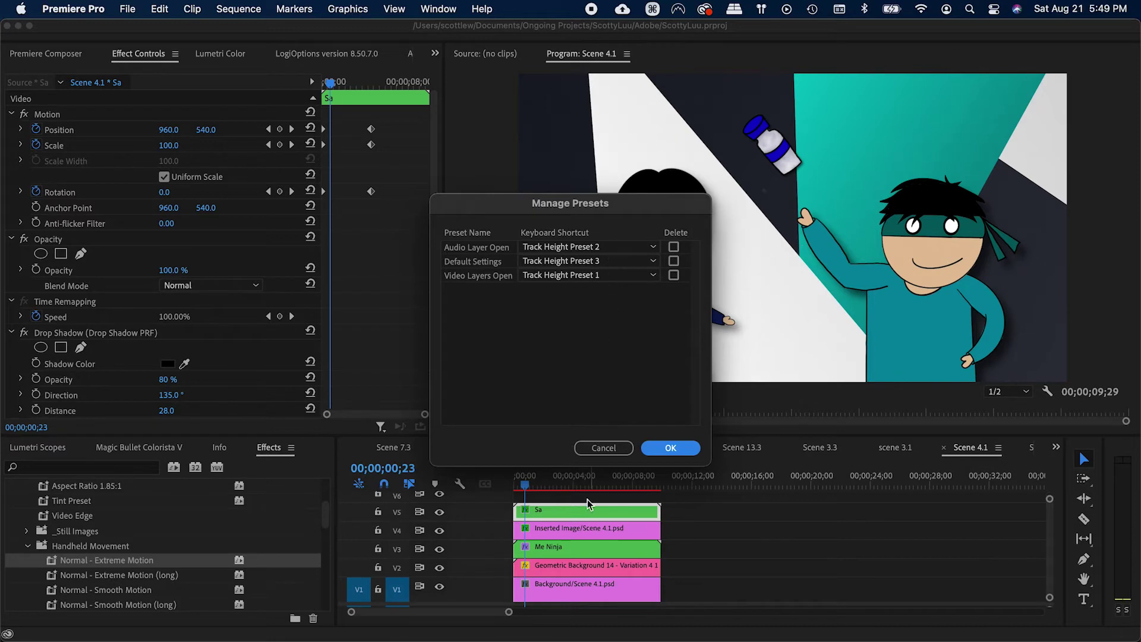
{"action": "left_click", "coordinate": [592, 452]}
Step: Search the keyboard shortcut settings for "track height" to look up the preset assignments
{"action": "key", "text": "super+alt+k"}
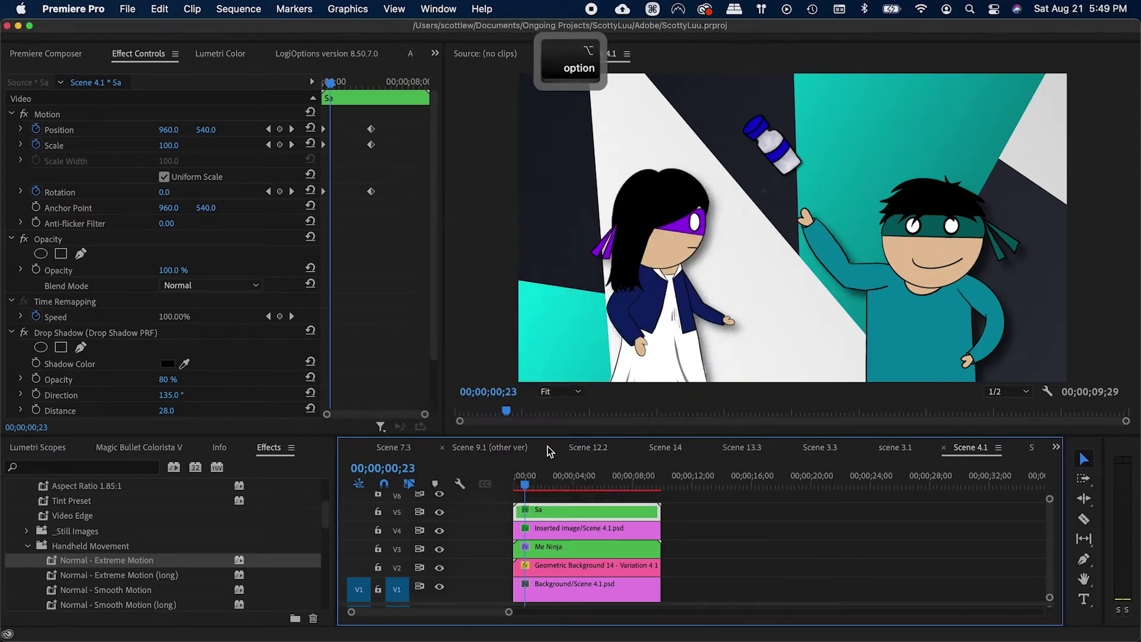
{"action": "type", "text": "track"}
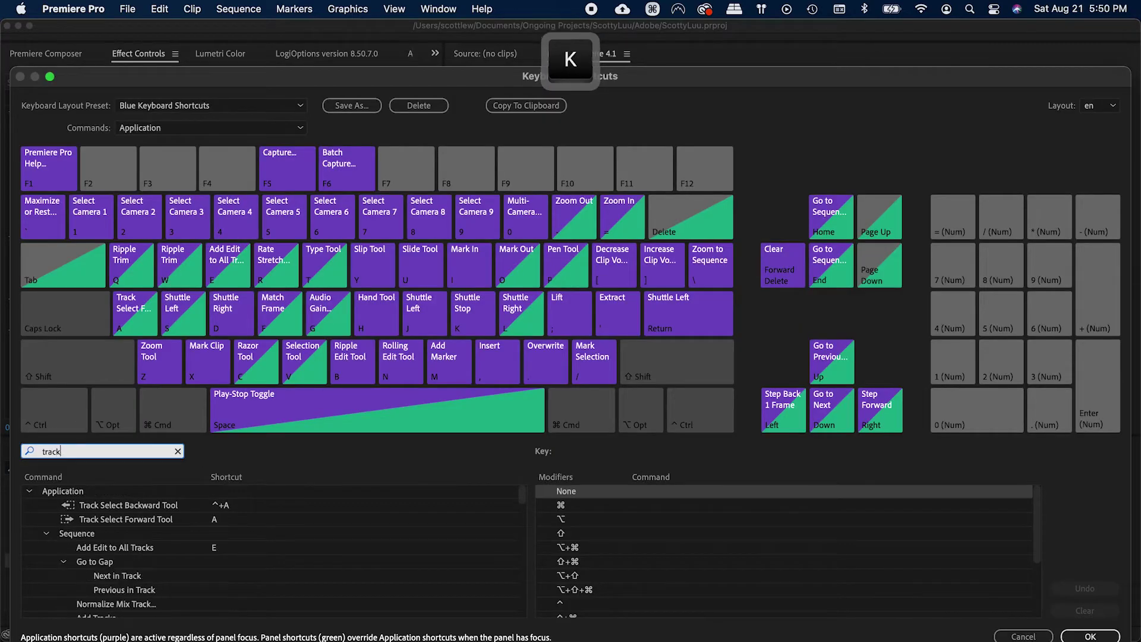
{"action": "type", "text": " height"}
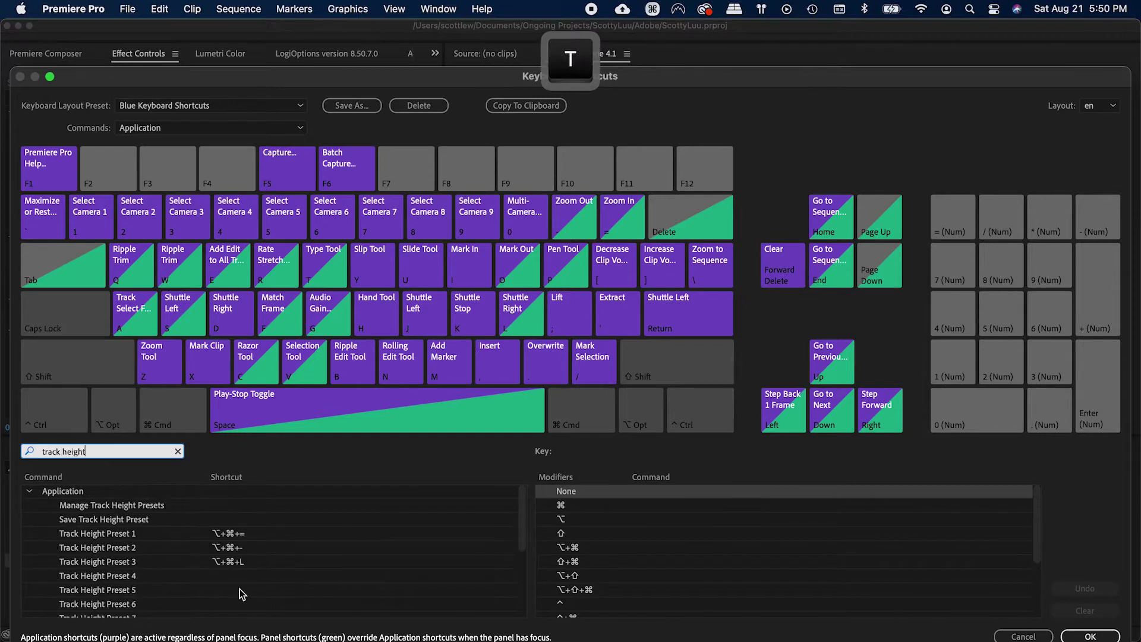
{"action": "key", "text": "super+s"}
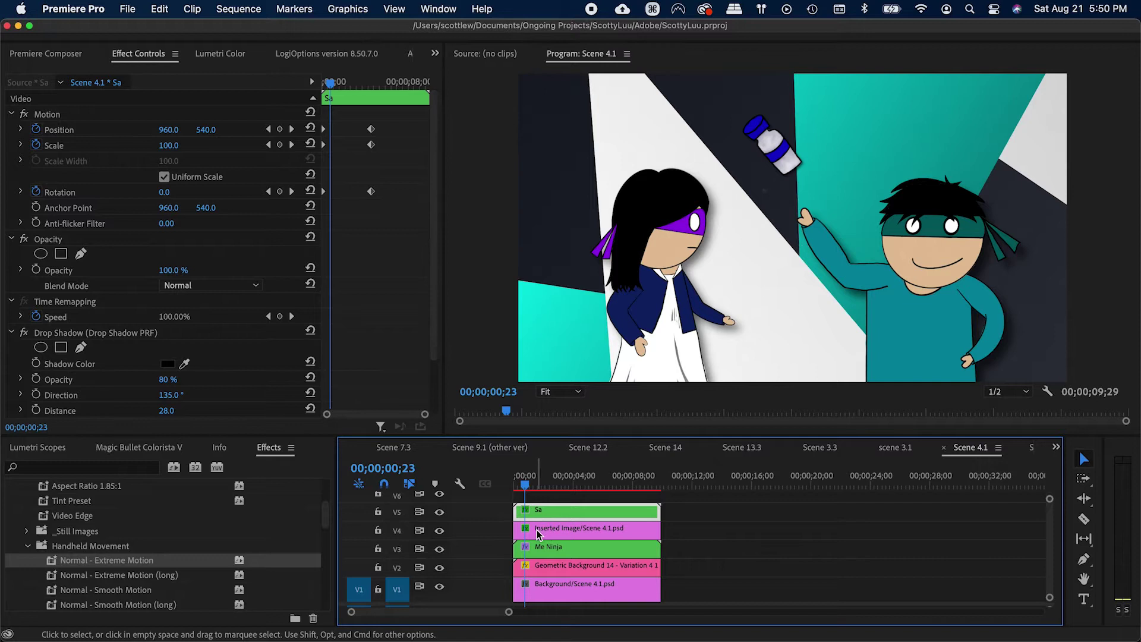
Step: Apply the Default Settings and then the Video Layers Open track height preset, reduce the height of track V2, and save
{"action": "key", "text": "Return"}
{"action": "key", "text": "l"}
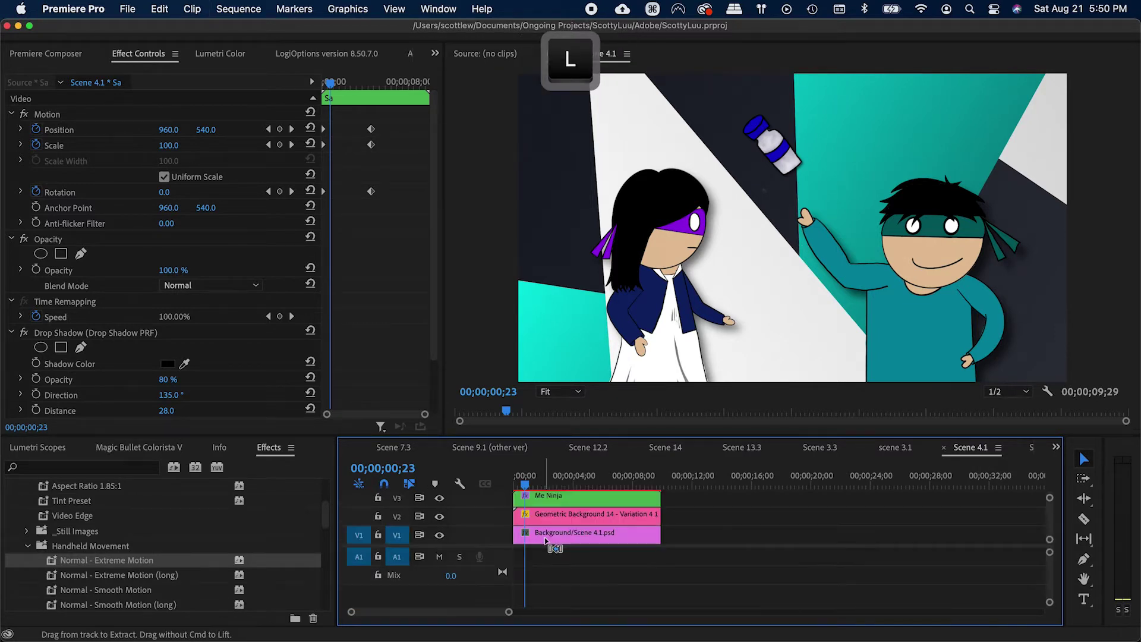
{"action": "key", "text": "super+equal"}
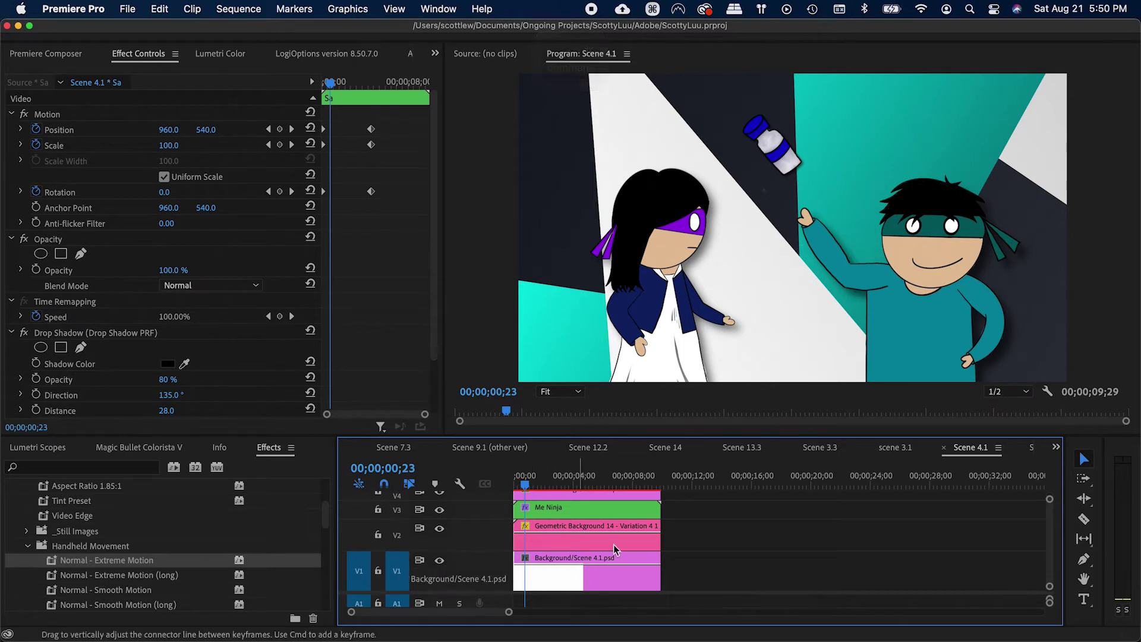
{"action": "key", "text": "super+s"}
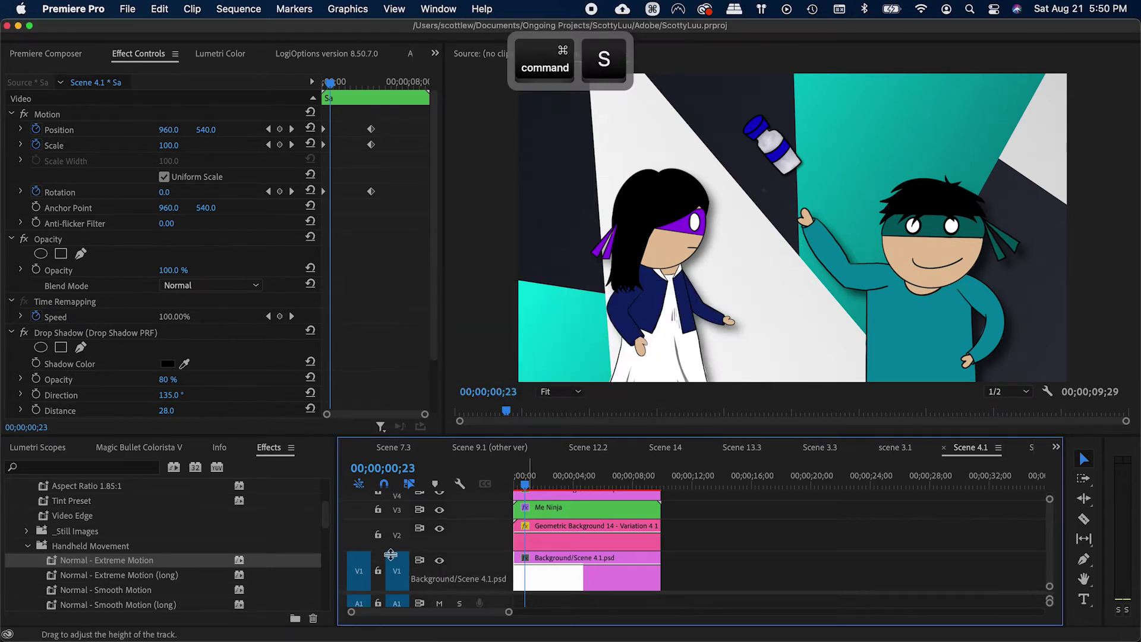
{"action": "mouse_move", "coordinate": [395, 551]}
{"action": "left_mouse_down"}
{"action": "mouse_move", "coordinate": [397, 566]}
{"action": "mouse_move", "coordinate": [398, 547]}
{"action": "left_mouse_up"}
{"action": "key", "text": "super+s"}
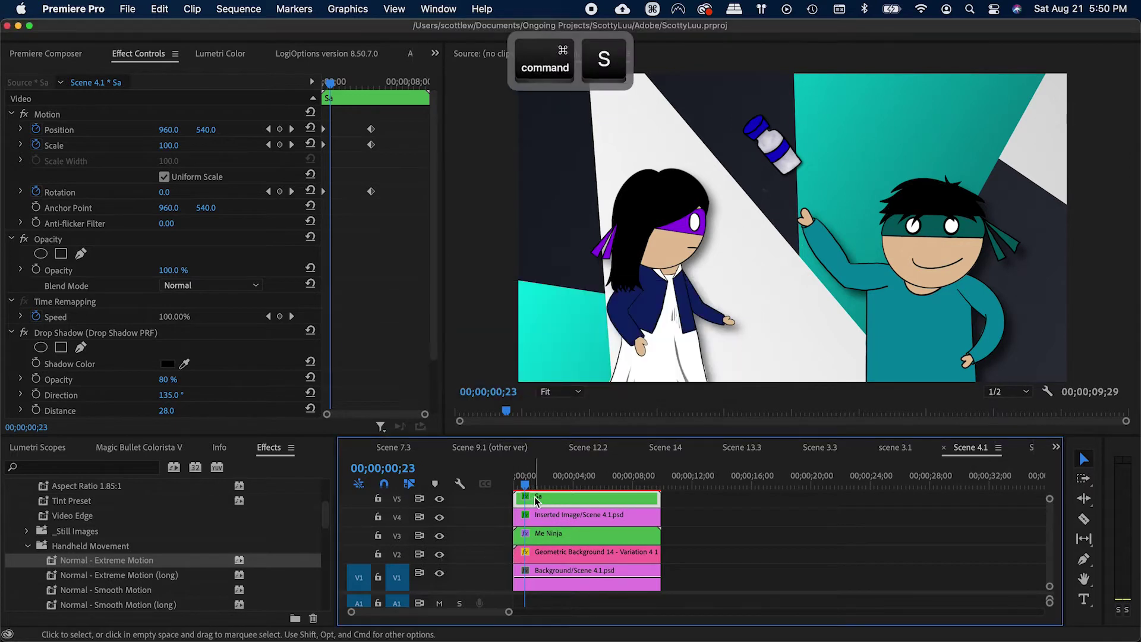
{"action": "left_click_drag", "start_coordinate": [526, 482], "coordinate": [510, 492]}
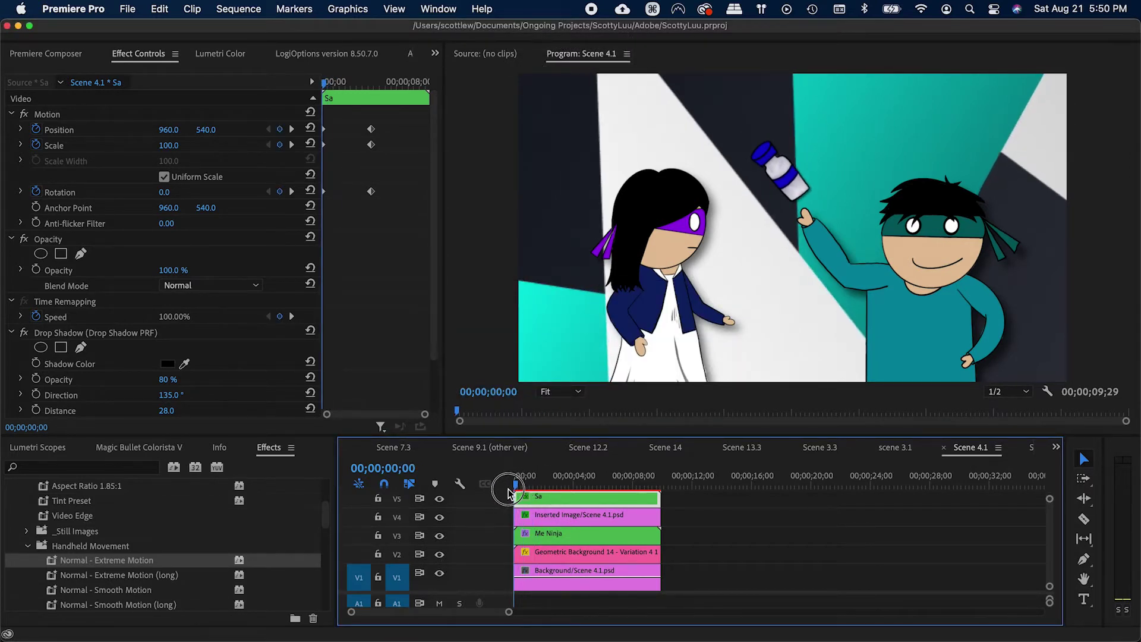
{"action": "left_click", "coordinate": [372, 82]}
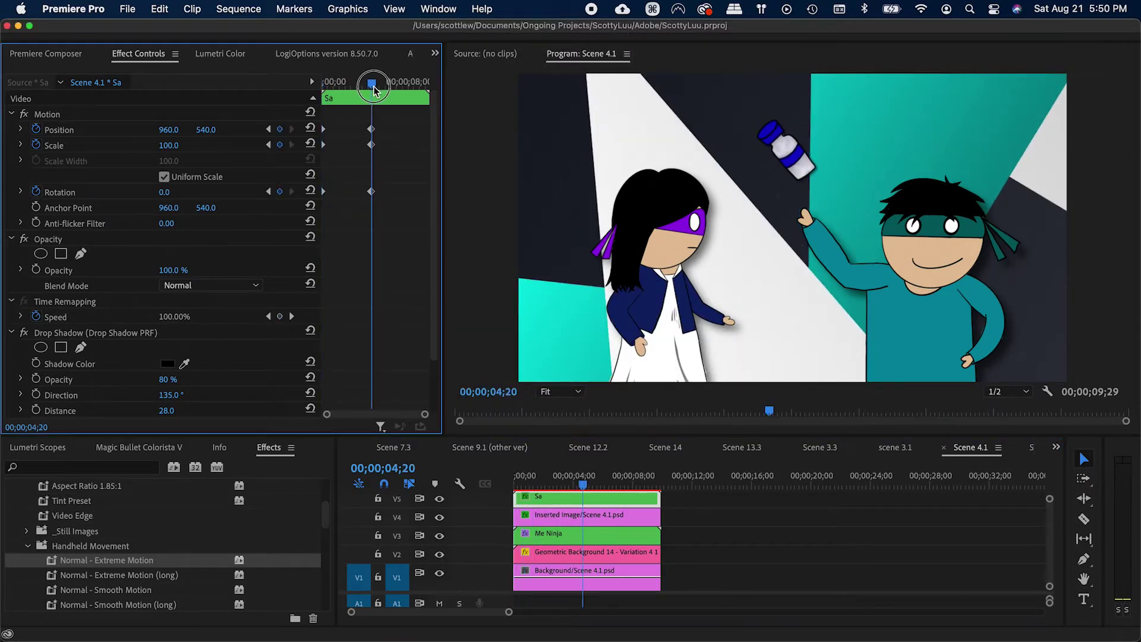
{"action": "left_click_drag", "start_coordinate": [167, 192], "coordinate": [178, 191]}
{"action": "key", "text": "super+z"}
Step: Move the girl's ending Position, Scale and Rotation keyframes earlier, to about 00;00;01;15
{"action": "left_click_drag", "start_coordinate": [389, 83], "coordinate": [338, 95]}
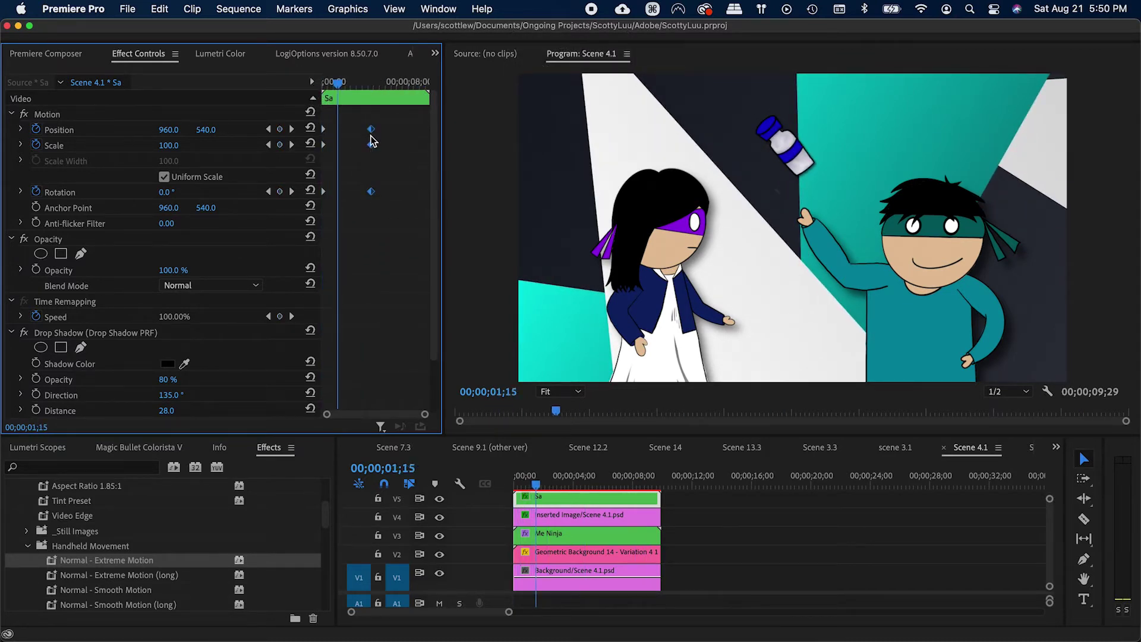
{"action": "left_click_drag", "start_coordinate": [341, 132], "coordinate": [341, 132]}
{"action": "key", "text": "equal"}
Step: At 00;00;00;00, set the girl's rotation to -110° and her vertical position to 1028 to start her out of frame
{"action": "left_click", "coordinate": [369, 216]}
{"action": "key", "text": "Home"}
{"action": "key", "text": "super+s"}
{"action": "left_click_drag", "start_coordinate": [210, 131], "coordinate": [501, 131]}
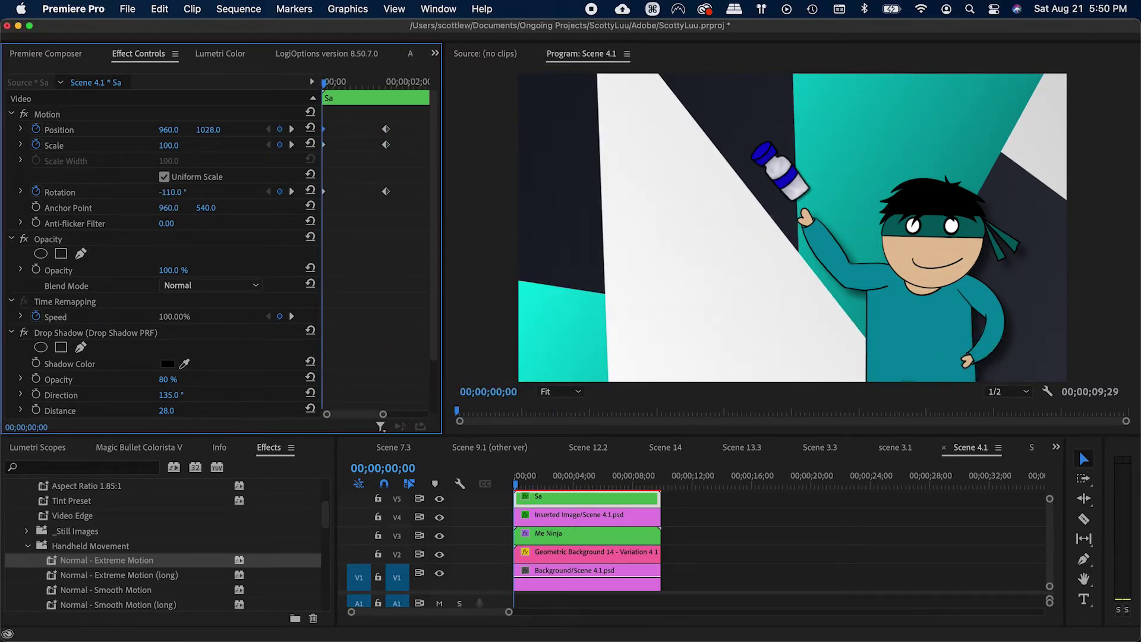
Step: Try shifting the girl's anchor point to 1080, 658 and repositioning her at 00;00;01;15, undo both changes, and save
{"action": "key", "text": "space"}
{"action": "left_click_drag", "start_coordinate": [338, 85], "coordinate": [386, 86]}
{"action": "key", "text": "equal"}
{"action": "left_click_drag", "start_coordinate": [174, 208], "coordinate": [276, 208]}
{"action": "left_click_drag", "start_coordinate": [336, 87], "coordinate": [388, 92]}
{"action": "key", "text": "Left"}
{"action": "left_click", "coordinate": [68, 208]}
{"action": "left_click_drag", "start_coordinate": [807, 271], "coordinate": [838, 222]}
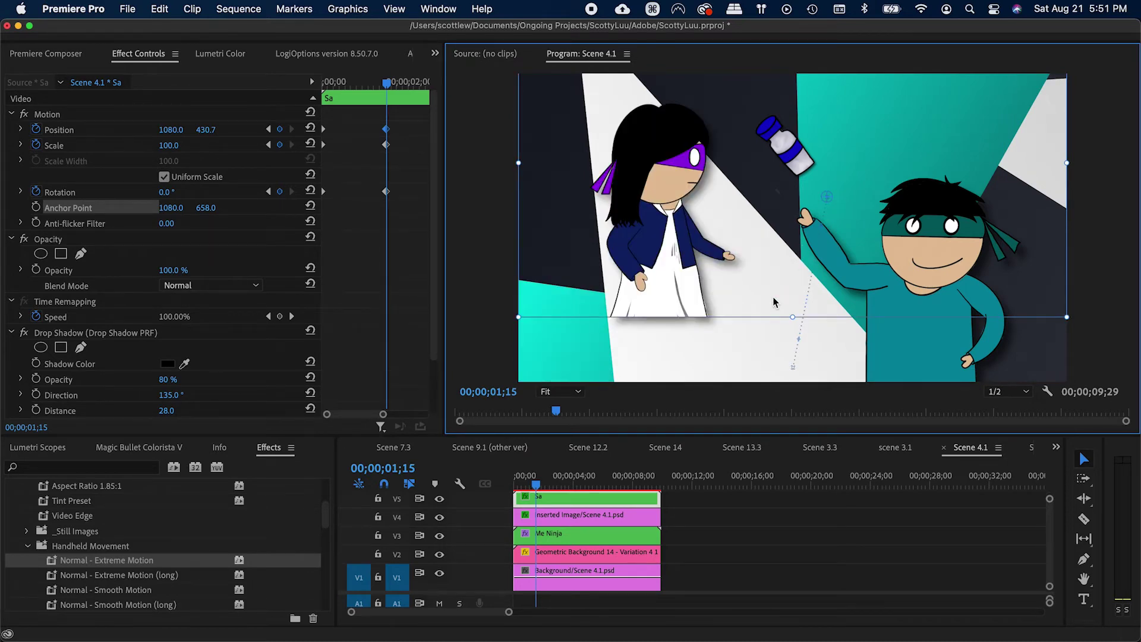
{"action": "key", "text": "super+Tab"}
{"action": "key", "text": "a"}
{"action": "key", "text": "super+z"}
{"action": "key", "text": "super+s"}
{"action": "key", "text": "super+z"}
{"action": "key", "text": "super+s"}
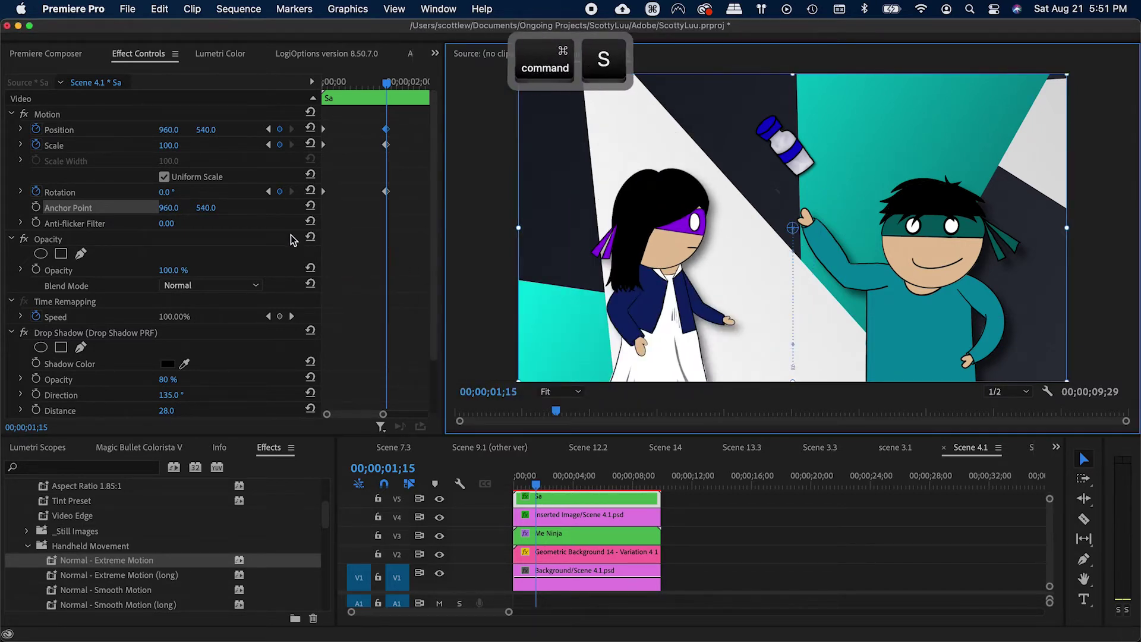
Step: Move the girl's ending Motion keyframes earlier, apply Ease In temporal interpolation to her keyframes, and play back her entrance
{"action": "key", "text": "space"}
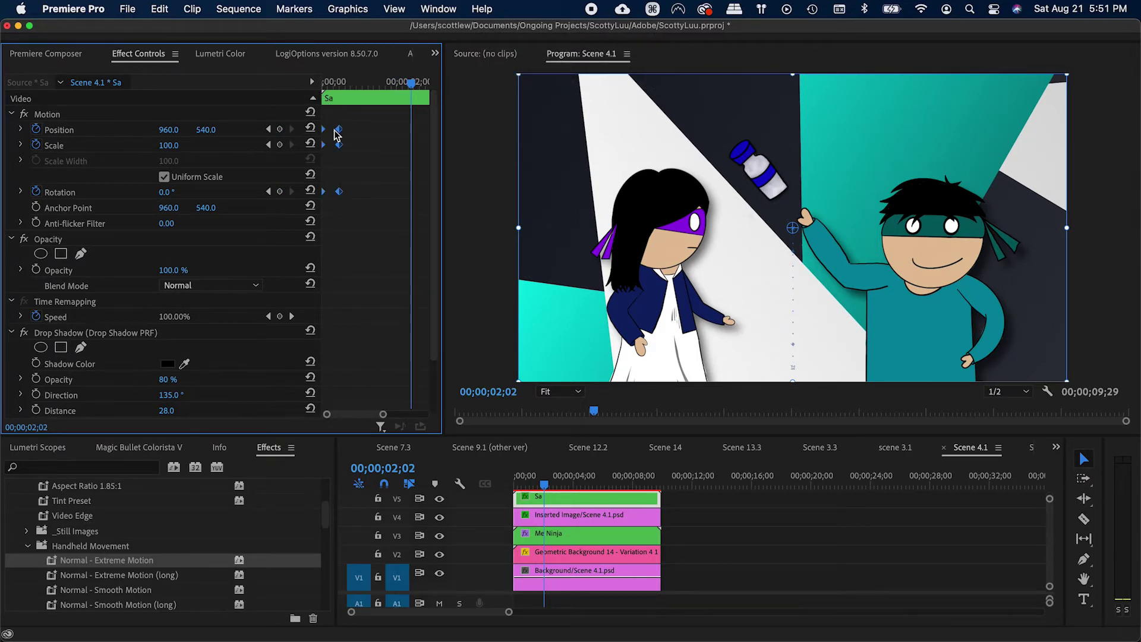
{"action": "right_click", "coordinate": [338, 136]}
{"action": "mouse_move", "coordinate": [416, 269]}
{"action": "left_click", "coordinate": [527, 362]}
{"action": "key", "text": "Home"}
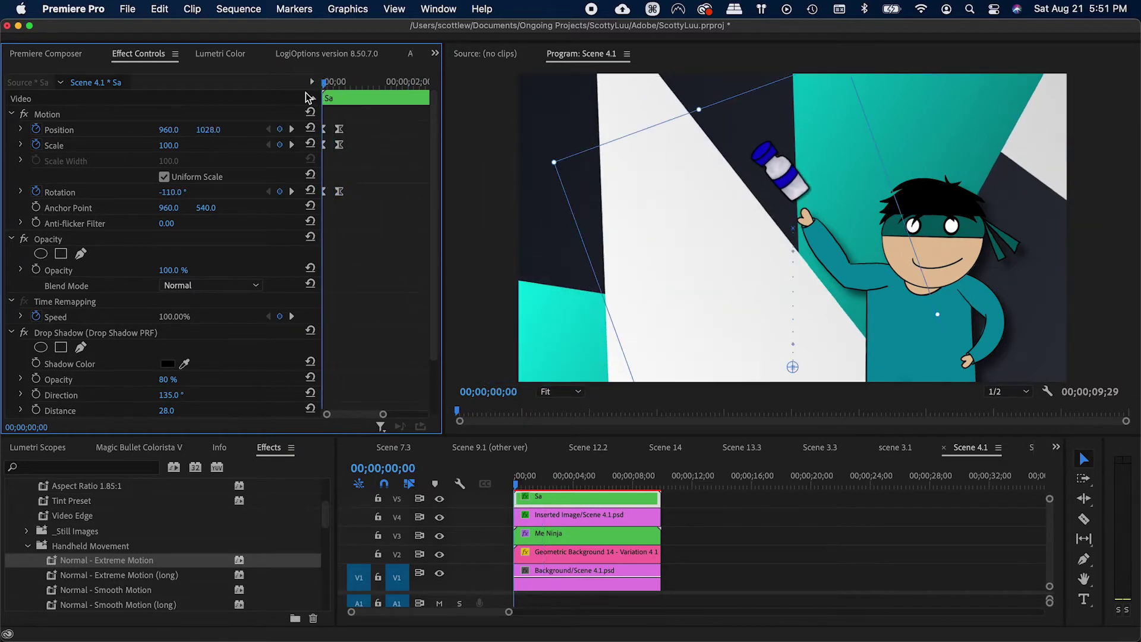
{"action": "key", "text": "space"}
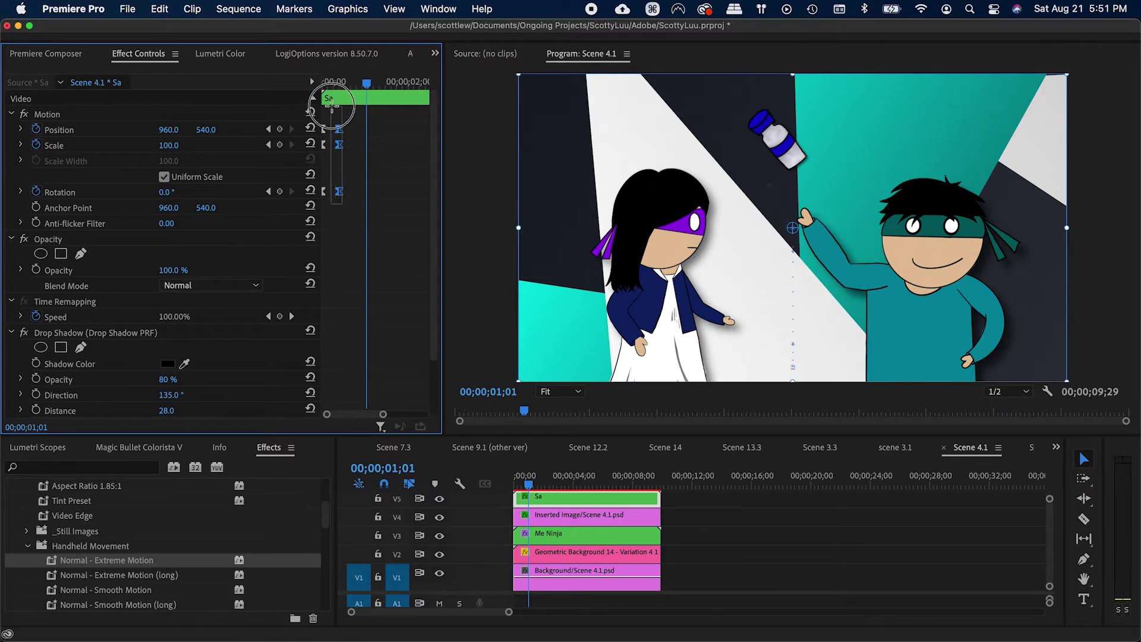
{"action": "left_click_drag", "start_coordinate": [345, 85], "coordinate": [288, 88]}
{"action": "key", "text": "space"}
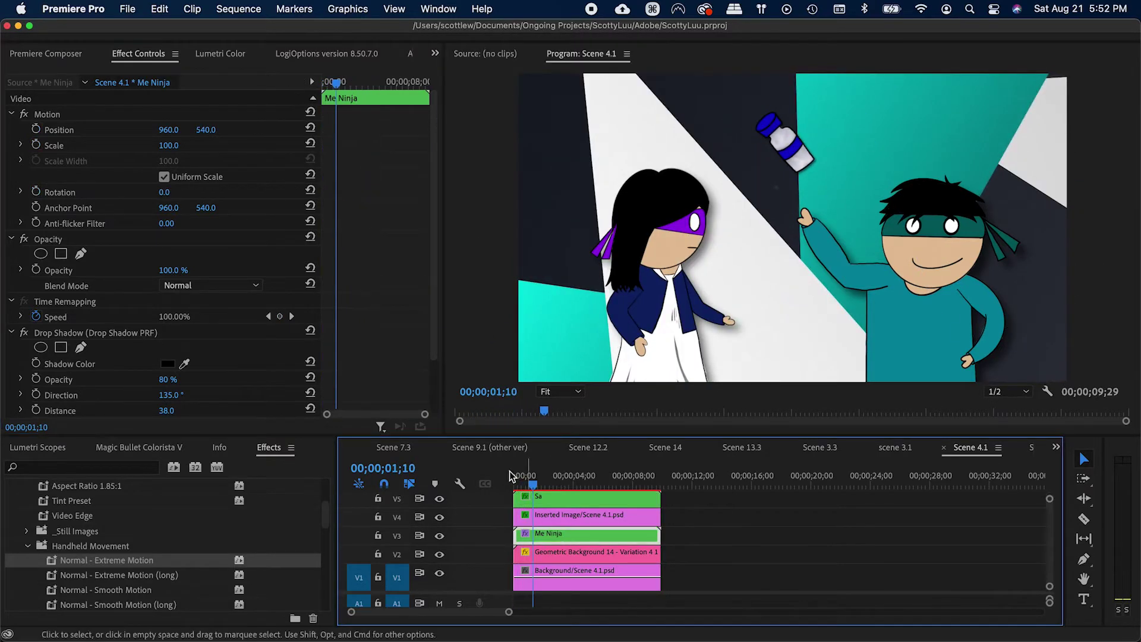
Step: Enable keyframing on the Me Ninja clip for Position and Scale at 00;00;01;10 and Rotation at 00;00;00;00, and save
{"action": "left_click", "coordinate": [36, 145]}
{"action": "left_click", "coordinate": [35, 129]}
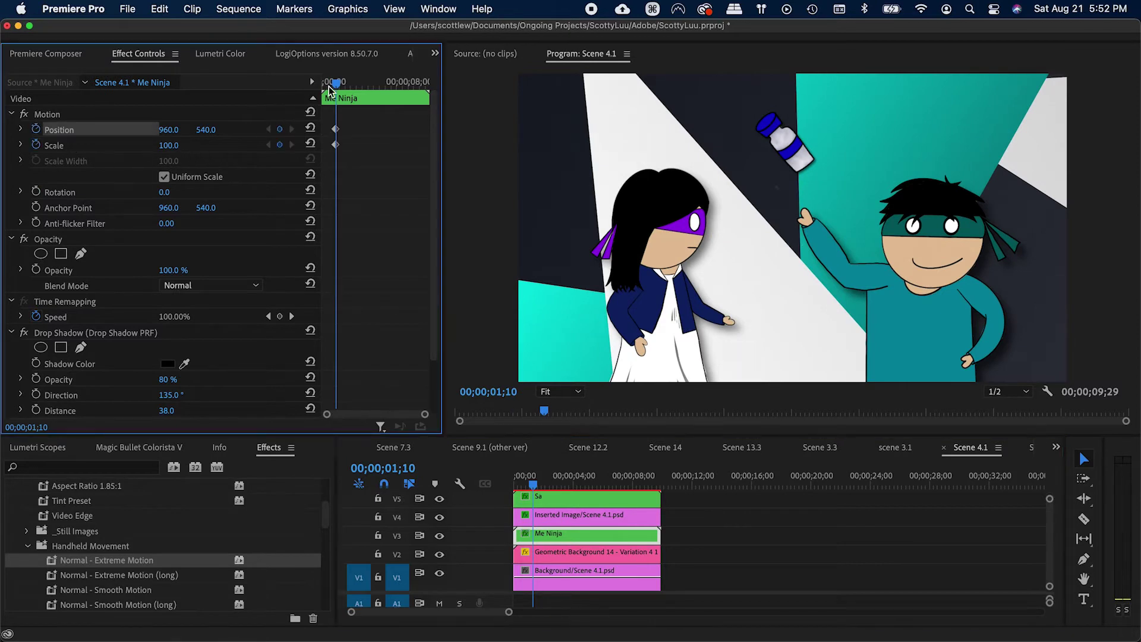
{"action": "mouse_move", "coordinate": [336, 84]}
{"action": "left_mouse_down"}
{"action": "mouse_move", "coordinate": [355, 83]}
{"action": "mouse_move", "coordinate": [316, 88]}
{"action": "left_mouse_up"}
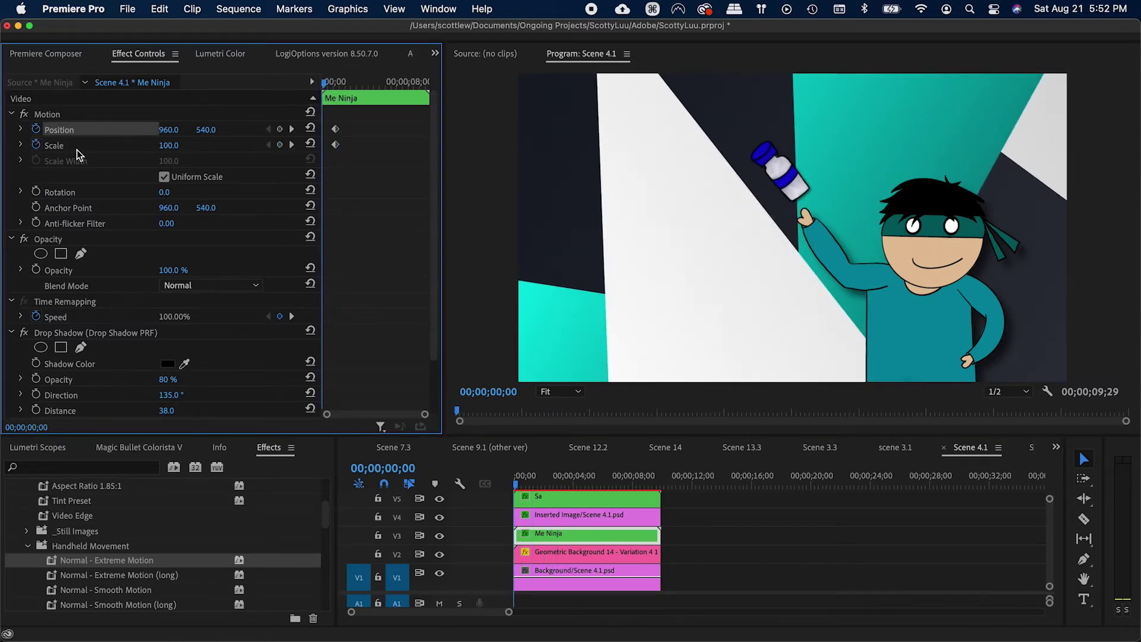
{"action": "left_click", "coordinate": [35, 191]}
{"action": "key", "text": "cmd+s"}
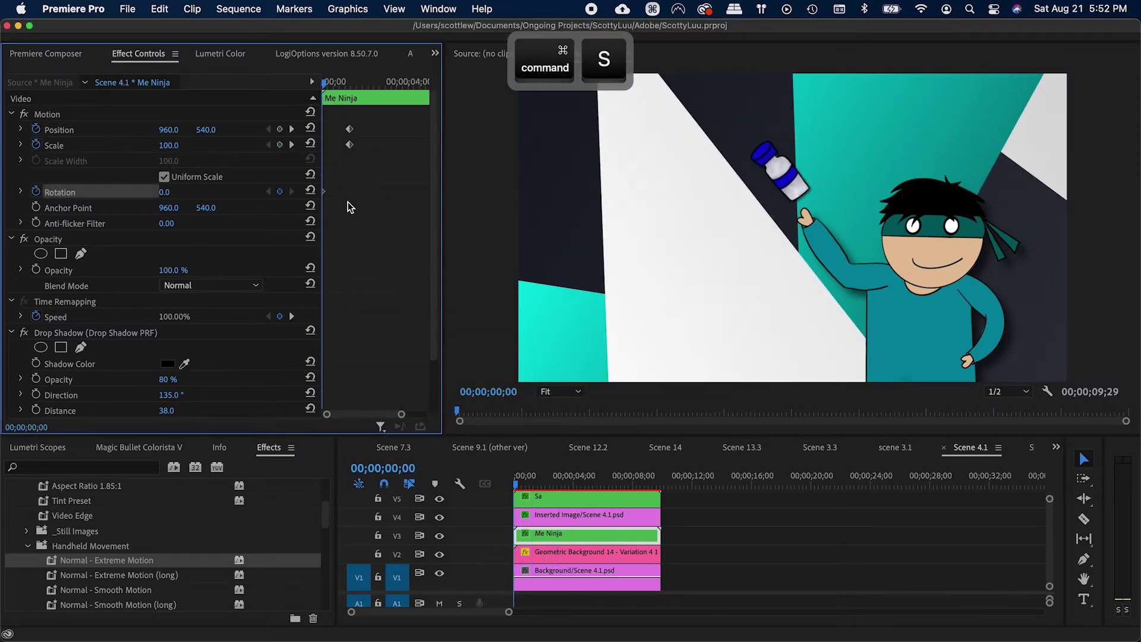
Step: Add Me Ninja's Position and Scale keyframes at 00;00;00;00 and a Rotation keyframe at 00;00;01;10, and save the project
{"action": "left_click_drag", "start_coordinate": [325, 84], "coordinate": [351, 83]}
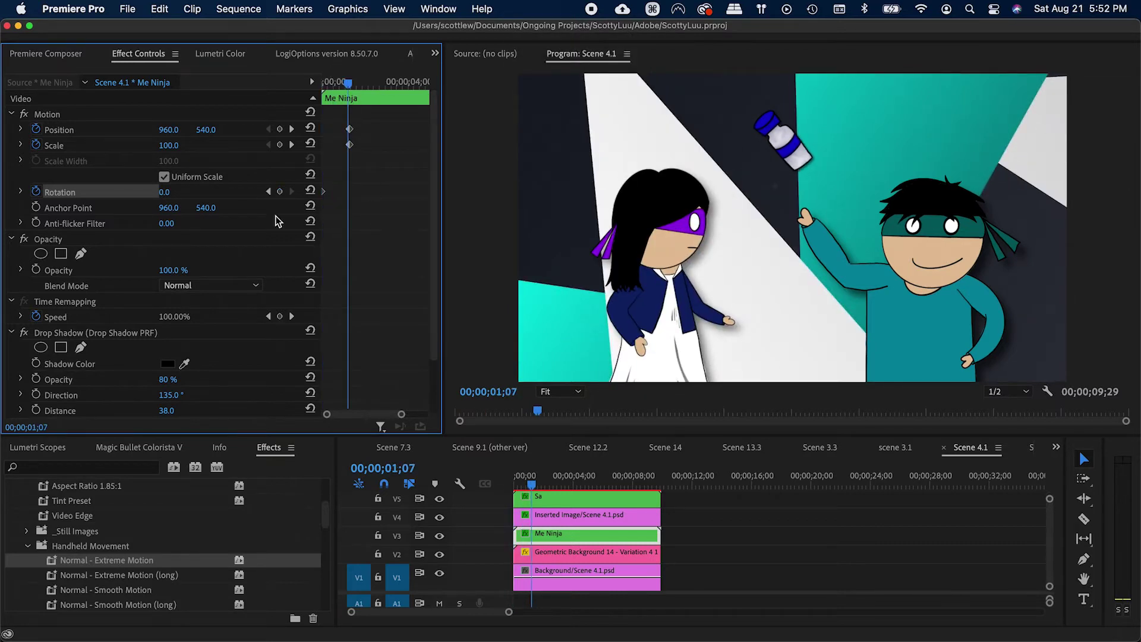
{"action": "key", "text": "super"}
{"action": "key", "text": "Home"}
{"action": "key", "text": "minus"}
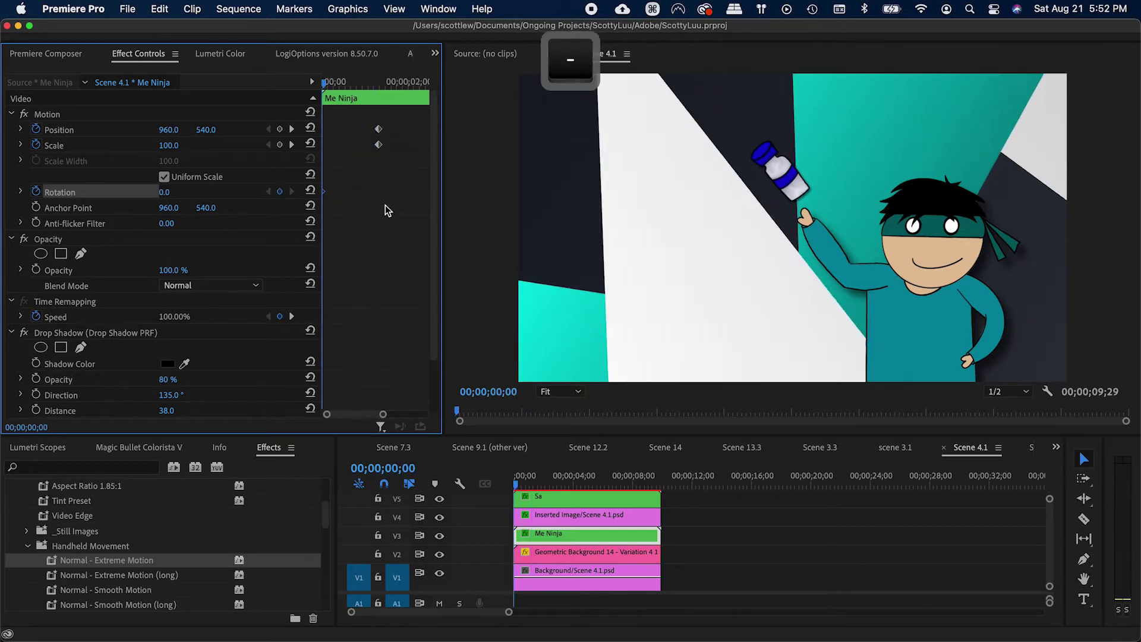
{"action": "left_click", "coordinate": [280, 144]}
{"action": "left_click", "coordinate": [280, 129]}
{"action": "left_click", "coordinate": [279, 192]}
{"action": "key", "text": "super+s"}
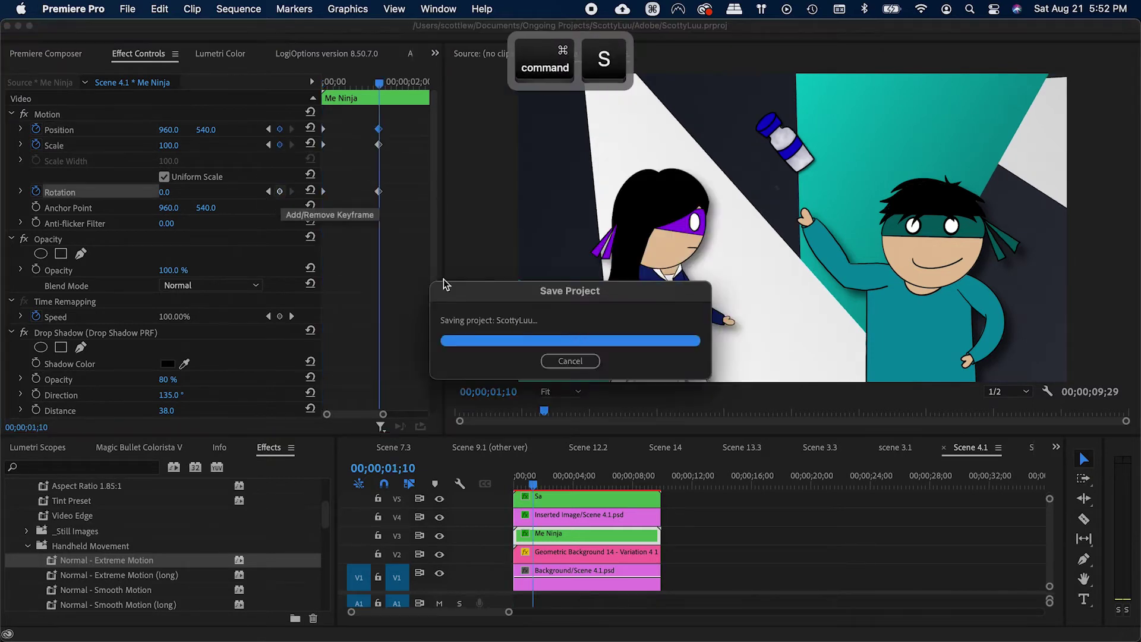
Step: Apply Bezier temporal interpolation to all of Me Ninja's Position, Scale and Rotation keyframes, and save the project
{"action": "left_click", "coordinate": [57, 144]}
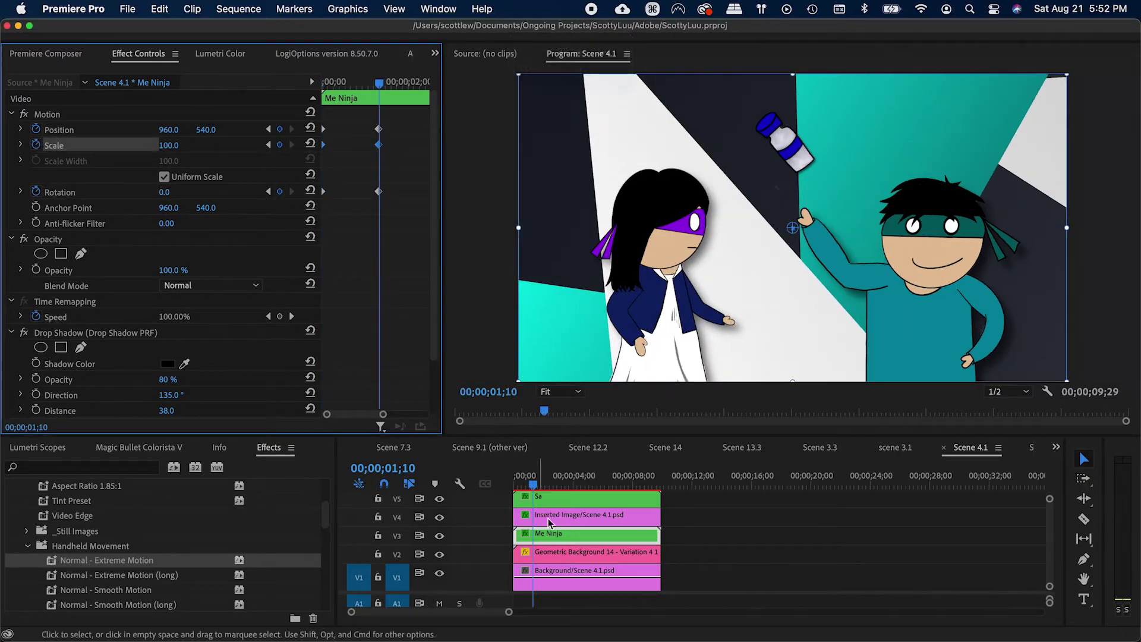
{"action": "left_click", "coordinate": [562, 502]}
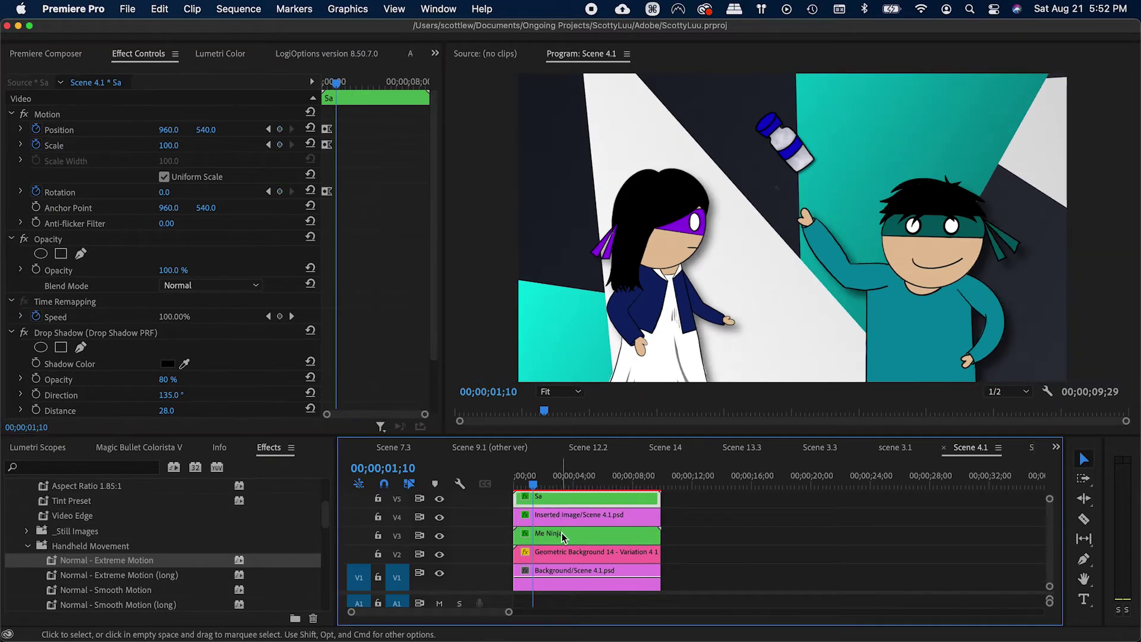
{"action": "left_click", "coordinate": [562, 535]}
{"action": "key", "text": "super+s"}
{"action": "left_click_drag", "start_coordinate": [376, 233], "coordinate": [301, 107]}
{"action": "right_click", "coordinate": [337, 143]}
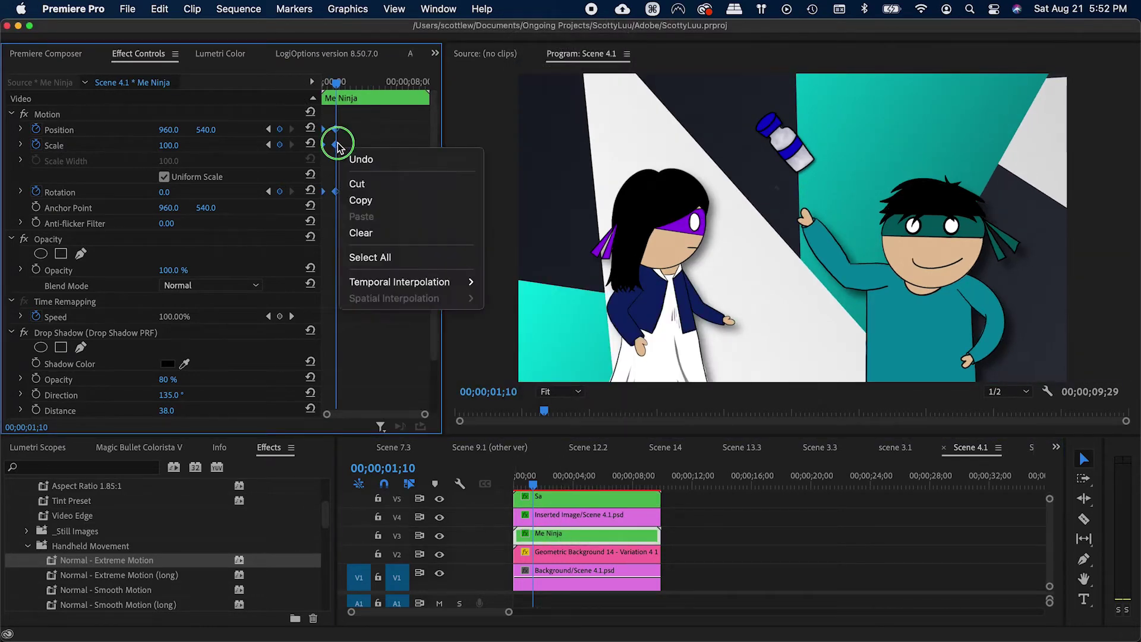
{"action": "mouse_move", "coordinate": [420, 278]}
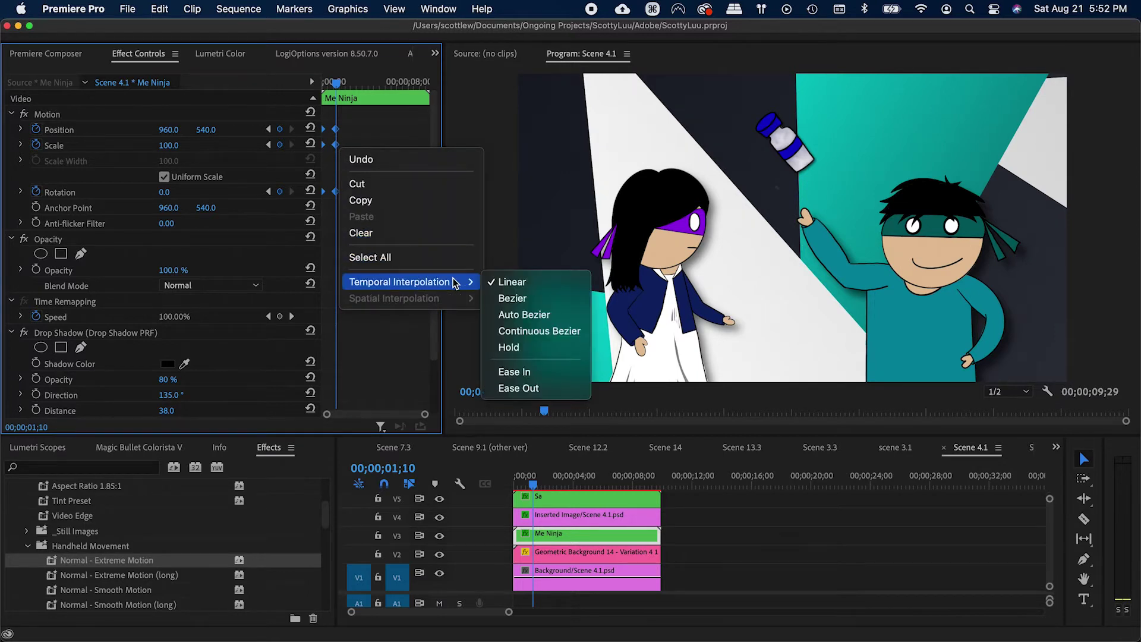
{"action": "left_click", "coordinate": [577, 294]}
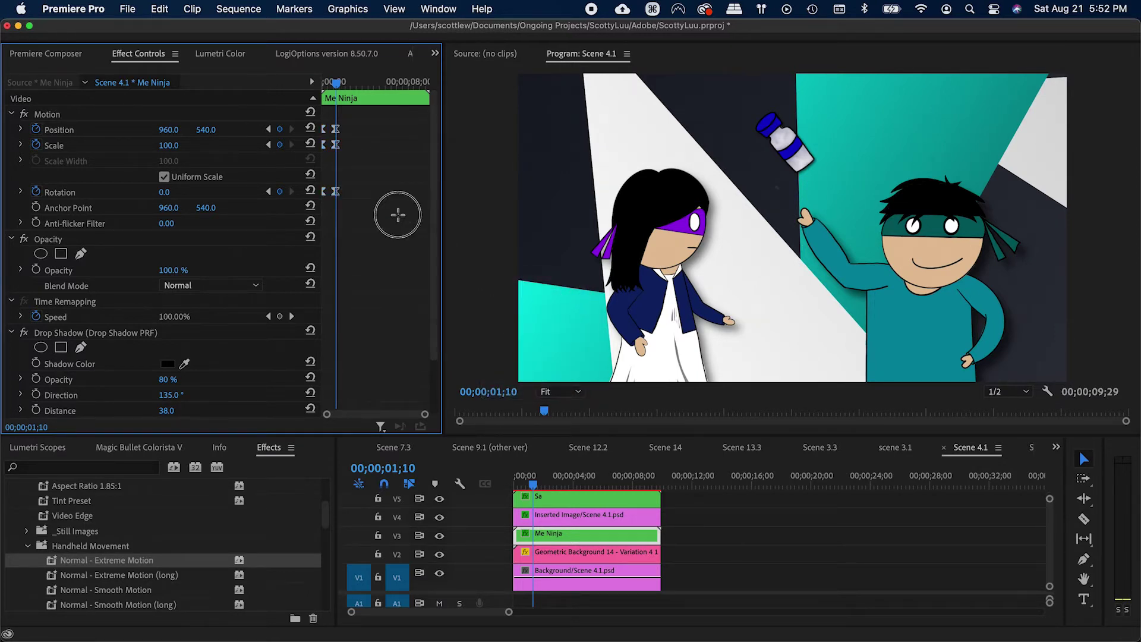
{"action": "key", "text": "super+s"}
Step: At 00;00;00;00, set Me Ninja's Rotation to 83° and Position to 1813, 1143 to start him out of frame
{"action": "left_click", "coordinate": [337, 85]}
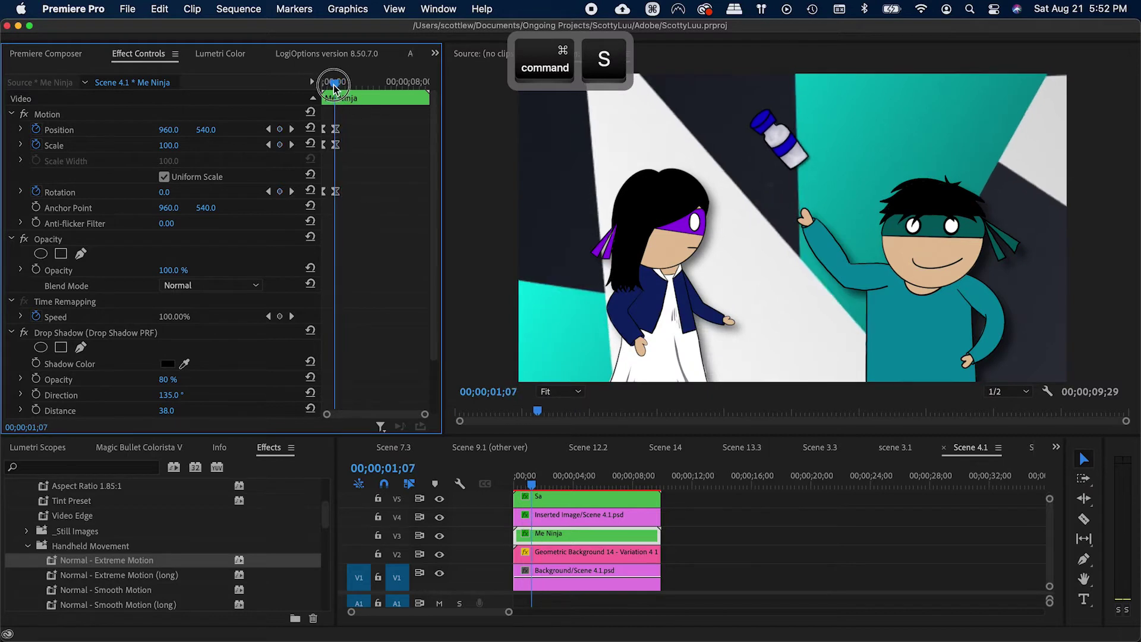
{"action": "left_click_drag", "start_coordinate": [336, 85], "coordinate": [309, 89]}
{"action": "left_click_drag", "start_coordinate": [164, 130], "coordinate": [283, 130]}
{"action": "left_click_drag", "start_coordinate": [164, 193], "coordinate": [213, 193]}
{"action": "left_click_drag", "start_coordinate": [172, 130], "coordinate": [386, 130]}
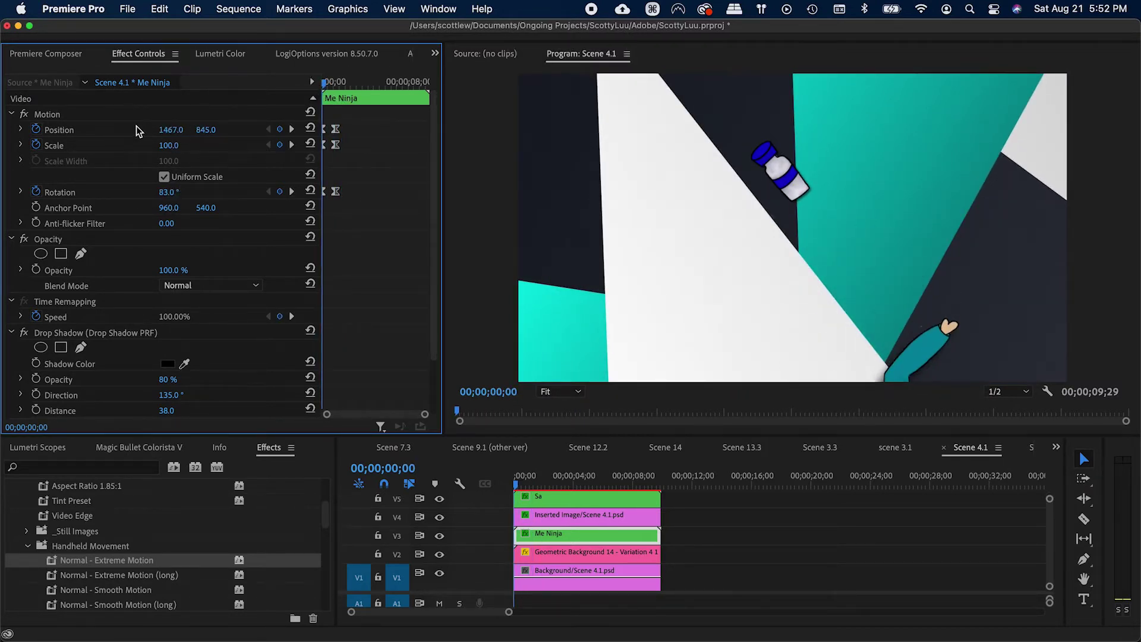
Step: Move Me Ninja's ending Position, Scale and Rotation keyframes earlier, to about 00;00;00;13, and play back the entrance
{"action": "key", "text": "space"}
{"action": "left_click_drag", "start_coordinate": [339, 84], "coordinate": [286, 85]}
{"action": "key", "text": "equal"}
{"action": "key", "text": "equal"}
{"action": "left_click", "coordinate": [376, 127]}
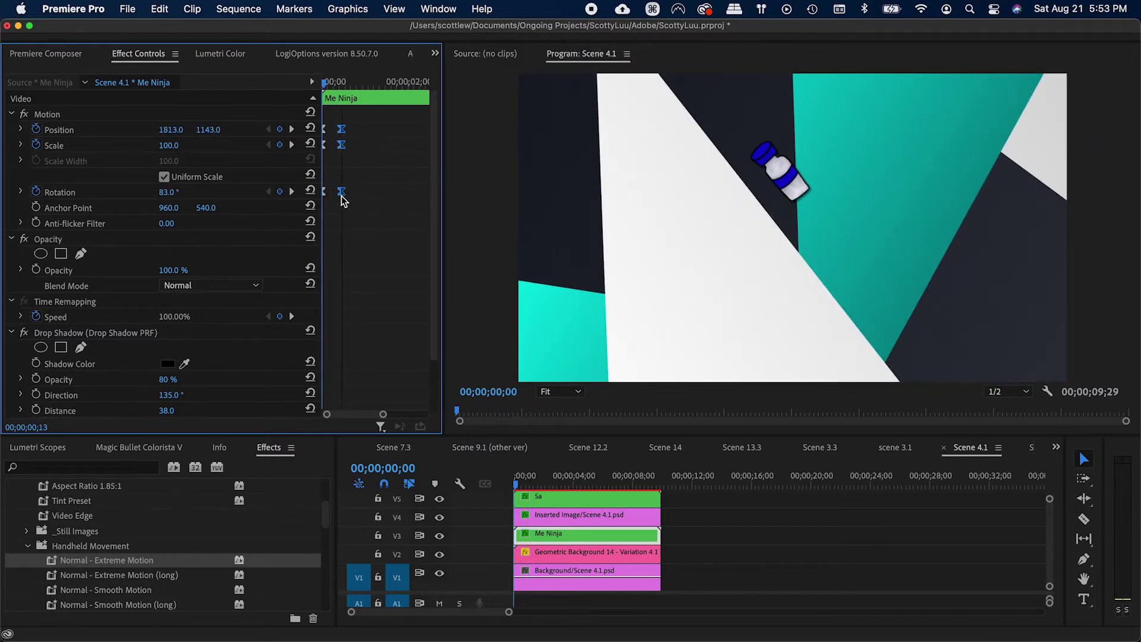
{"action": "key", "text": "space"}
Step: Shift the Sa clip on V5 to start about 10 frames into Scene 4.1, play back the staggered entrances, and save
{"action": "left_click", "coordinate": [610, 520]}
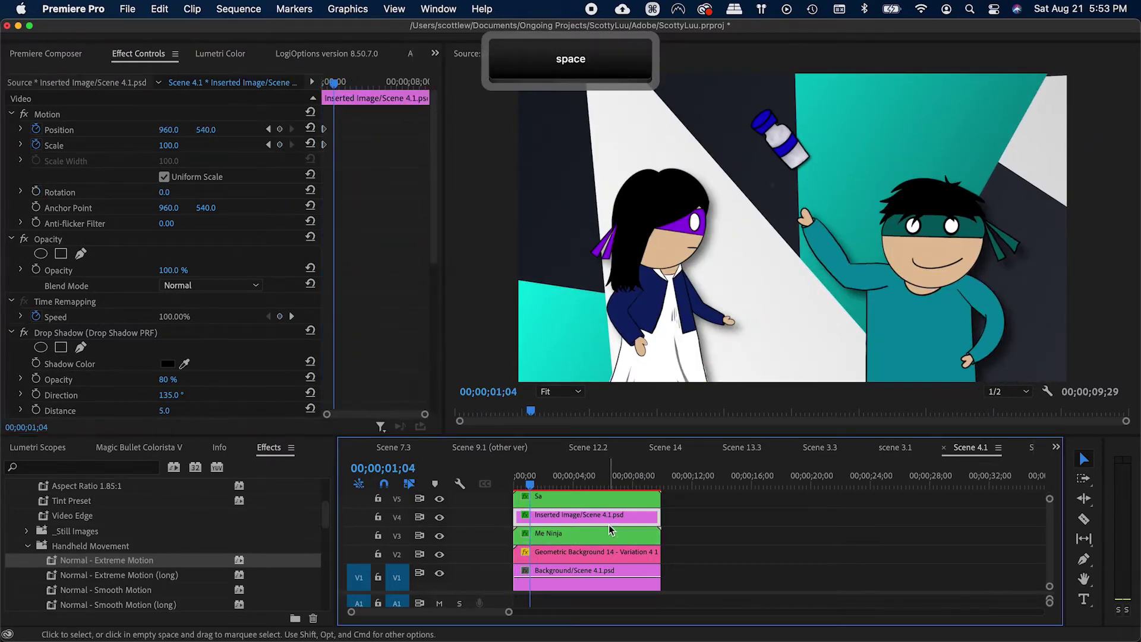
{"action": "key", "text": "cmd+s"}
{"action": "key", "text": "cmd+z"}
{"action": "left_click_drag", "start_coordinate": [541, 499], "coordinate": [579, 499]}
{"action": "left_click", "coordinate": [514, 486]}
{"action": "key", "text": "equal"}
{"action": "key", "text": "space"}
{"action": "key", "text": "space"}
{"action": "left_click", "coordinate": [513, 487]}
{"action": "key", "text": "space"}
{"action": "key", "text": "equal"}
{"action": "left_click", "coordinate": [513, 486]}
{"action": "key", "text": "space"}
{"action": "left_click", "coordinate": [514, 486]}
{"action": "key", "text": "space"}
{"action": "key", "text": "v"}
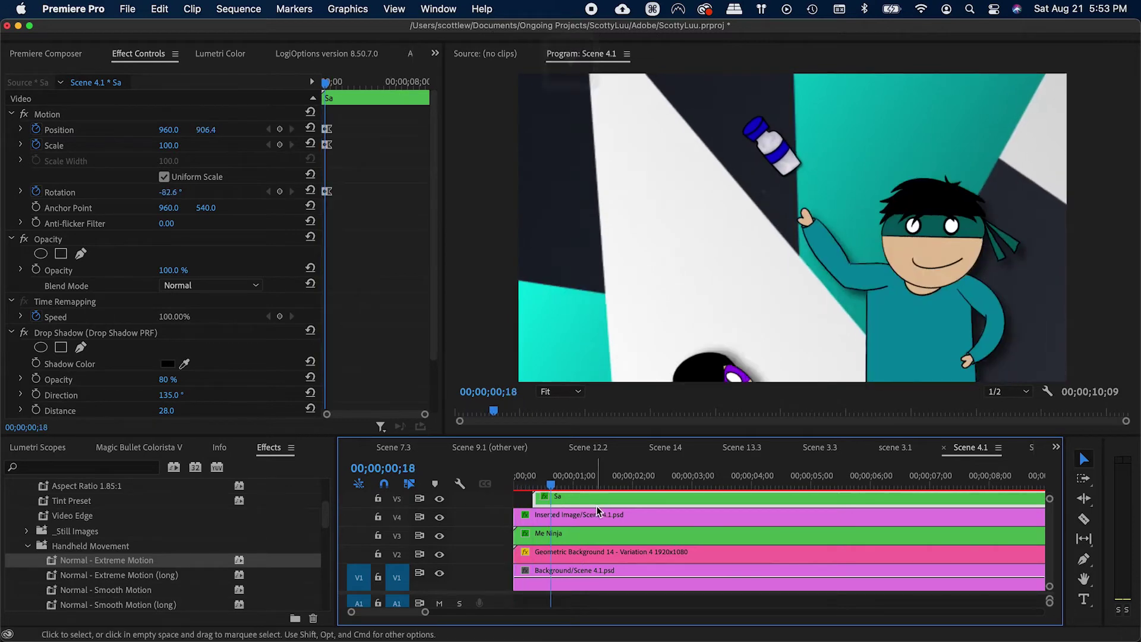
{"action": "key", "text": "cmd+s"}
Step: Try adding a Cross Dissolve to the Inserted Image/Scene 4.1.psd clip and moving it to start at about 00;00;01;20
{"action": "left_click", "coordinate": [557, 517]}
{"action": "key", "text": "cmd+s"}
{"action": "key", "text": "cmd+d"}
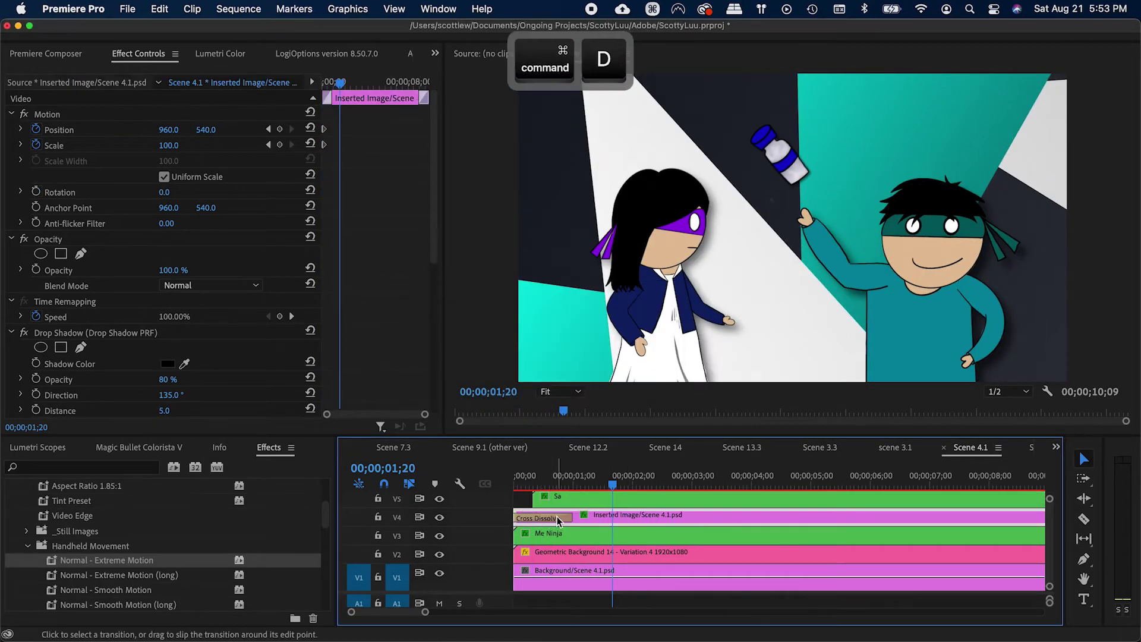
{"action": "left_click_drag", "start_coordinate": [585, 517], "coordinate": [683, 516]}
{"action": "left_click_drag", "start_coordinate": [589, 480], "coordinate": [426, 483]}
{"action": "key", "text": "v"}
{"action": "key", "text": "space"}
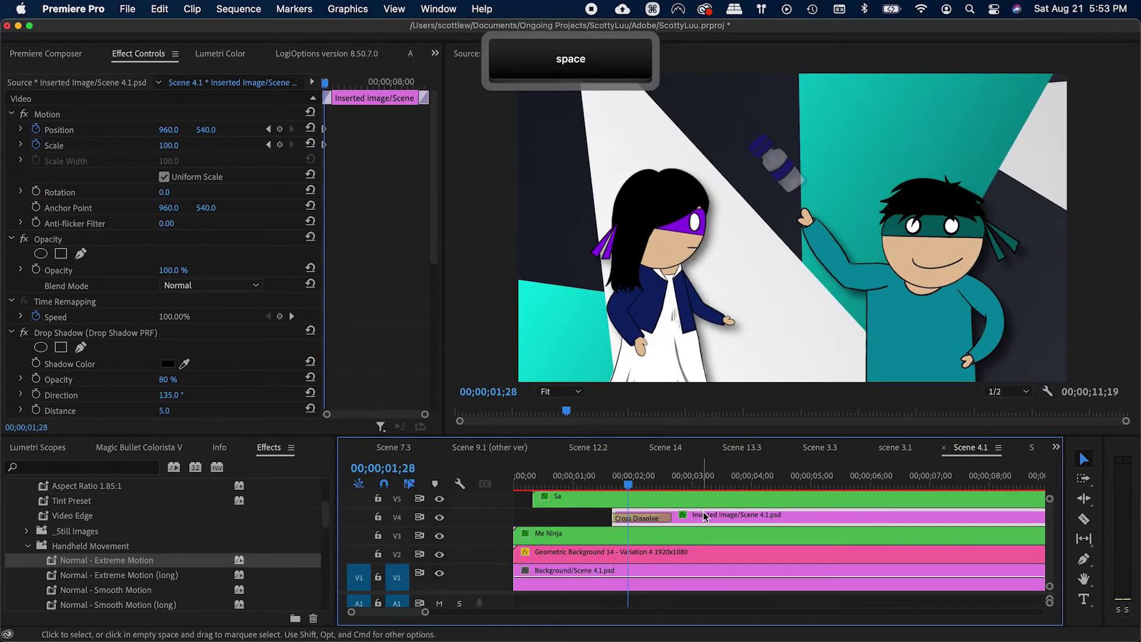
Step: Try starting the Inserted Image clip about 20 frames into the scene and play it back
{"action": "left_click_drag", "start_coordinate": [703, 516], "coordinate": [644, 519]}
{"action": "key", "text": "super+z"}
{"action": "left_click_drag", "start_coordinate": [570, 481], "coordinate": [448, 502]}
{"action": "key", "text": "space"}
{"action": "key", "text": "v"}
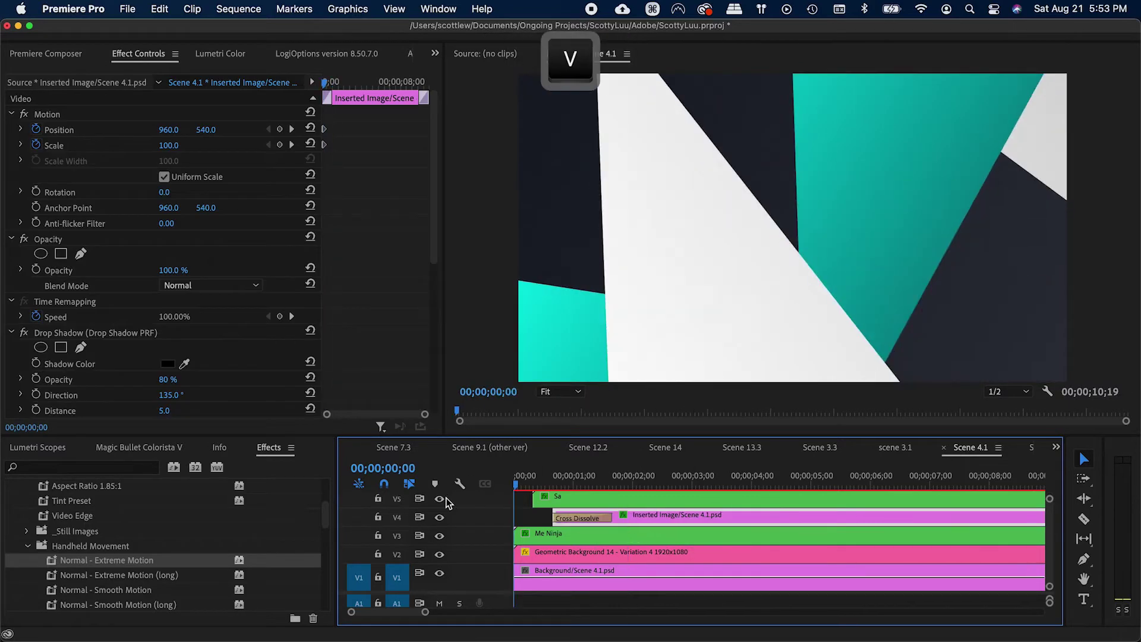
Step: Try shortening the Inserted Image clip's opening Cross Dissolve to 17 frames and play back the scene
{"action": "key", "text": "super+s"}
{"action": "left_click_drag", "start_coordinate": [611, 519], "coordinate": [586, 518]}
{"action": "left_click_drag", "start_coordinate": [529, 477], "coordinate": [506, 477]}
{"action": "key", "text": "space"}
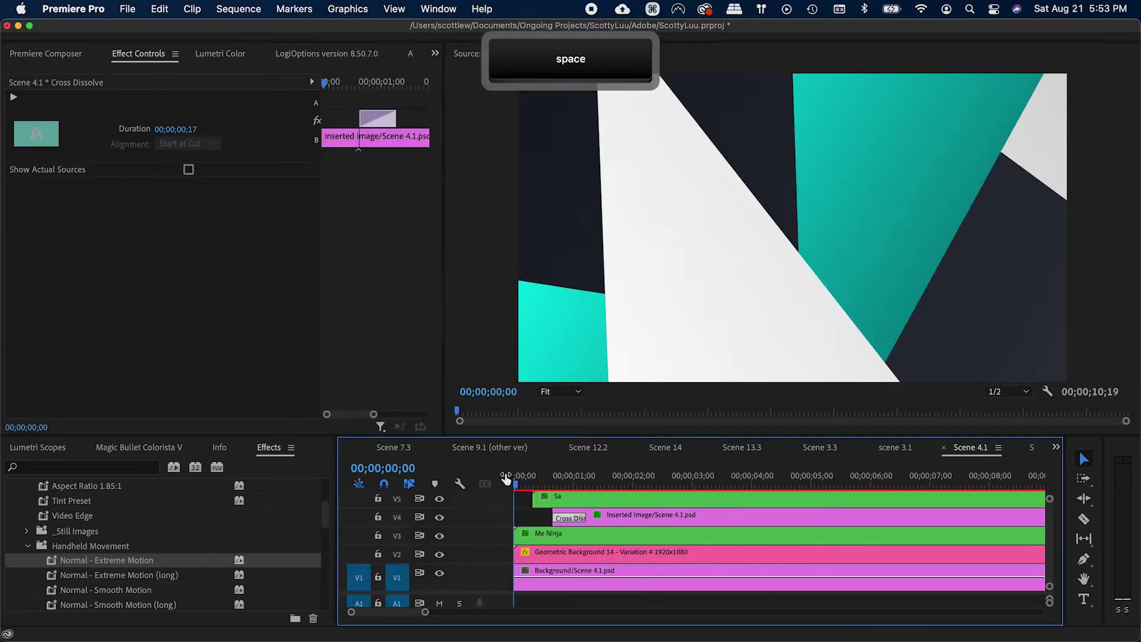
{"action": "key", "text": "v"}
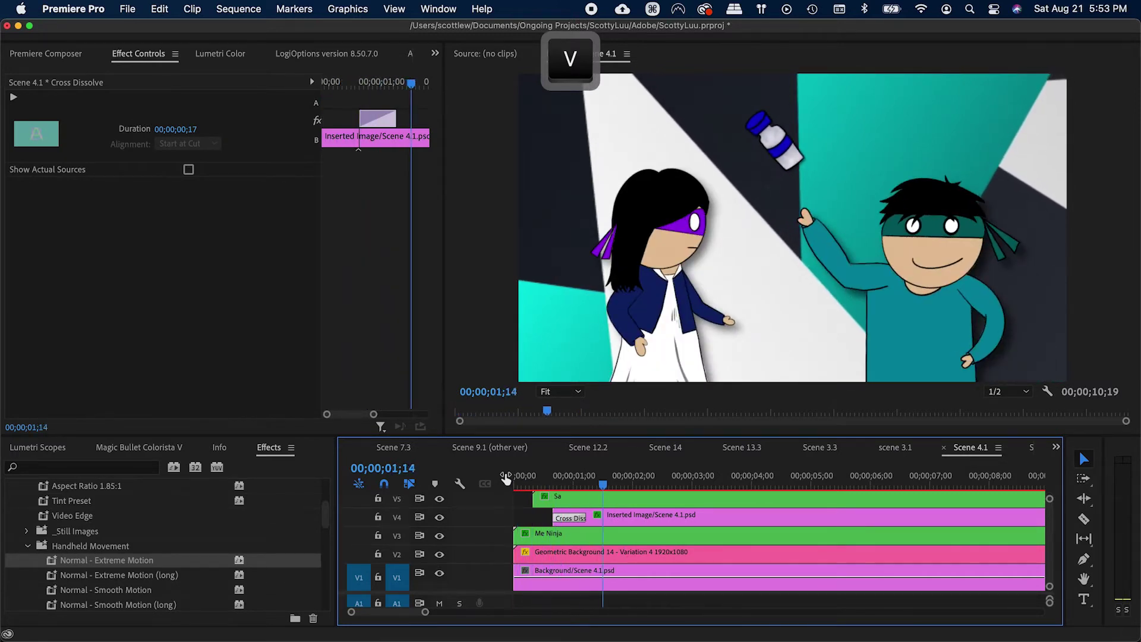
{"action": "key", "text": "space"}
Step: Undo the Inserted Image clip's Cross Dissolve and timing changes, play back Scene 4.1, and save the project
{"action": "key", "text": "super+z"}
{"action": "key", "text": "super+z"}
{"action": "key", "text": "super+z"}
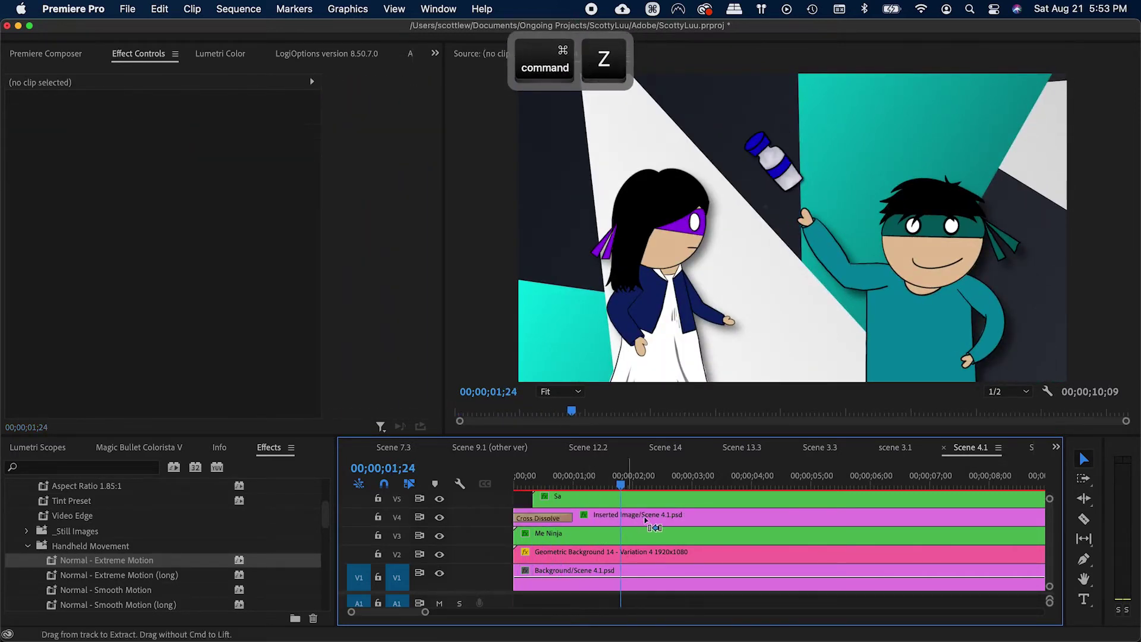
{"action": "key", "text": "super+z"}
{"action": "key", "text": "super+z"}
{"action": "key", "text": "super+s"}
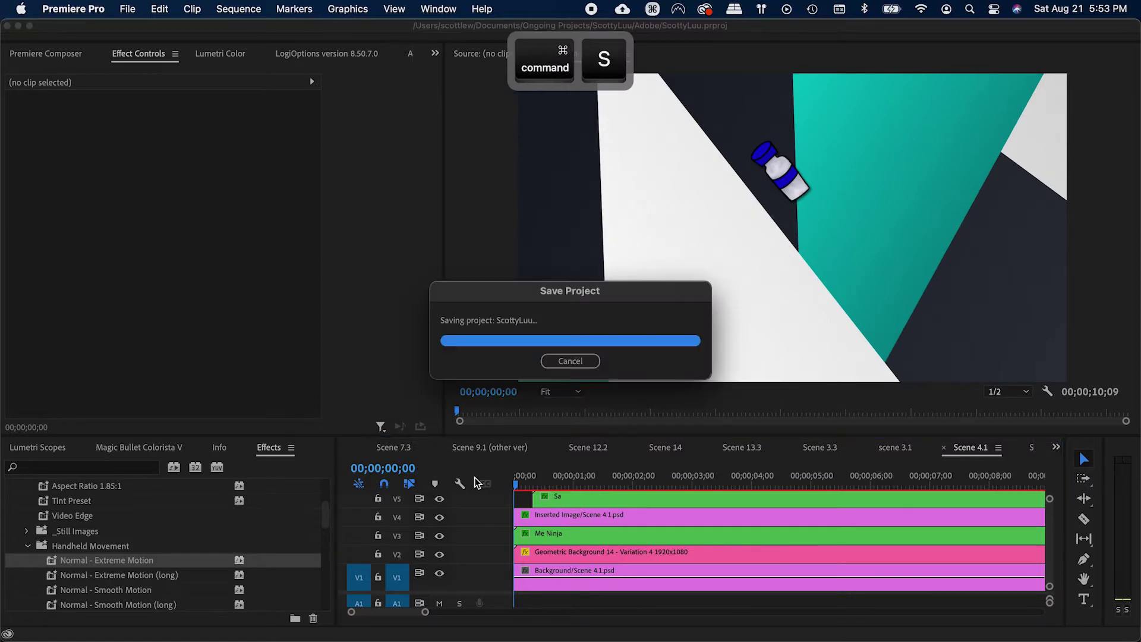
{"action": "key", "text": "space"}
{"action": "key", "text": "super+s"}
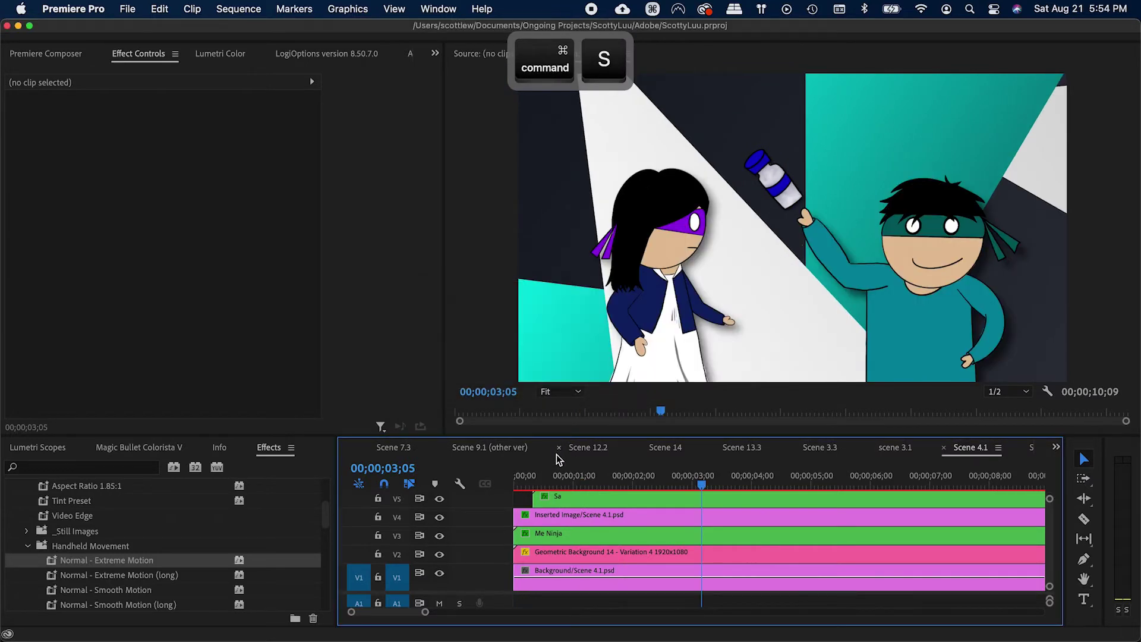
Step: Return to the Cousin Story sequence and play from about 00;01;01;13 to check Scene 4.1 against the narration
{"action": "left_click", "coordinate": [558, 456]}
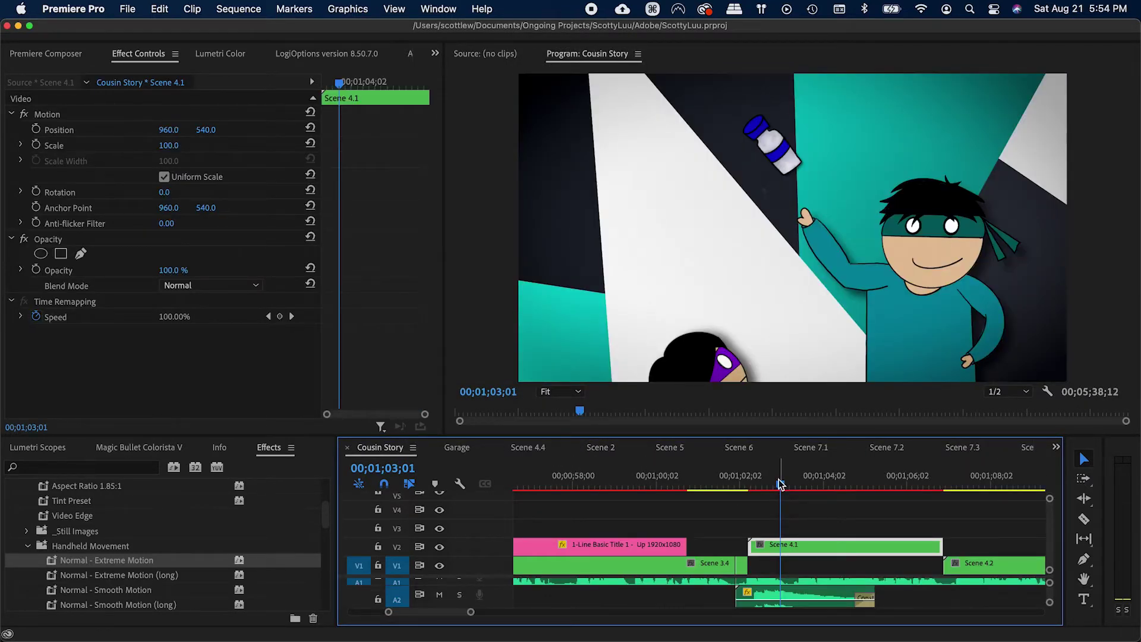
{"action": "left_click_drag", "start_coordinate": [781, 487], "coordinate": [715, 480]}
{"action": "key", "text": "super+s"}
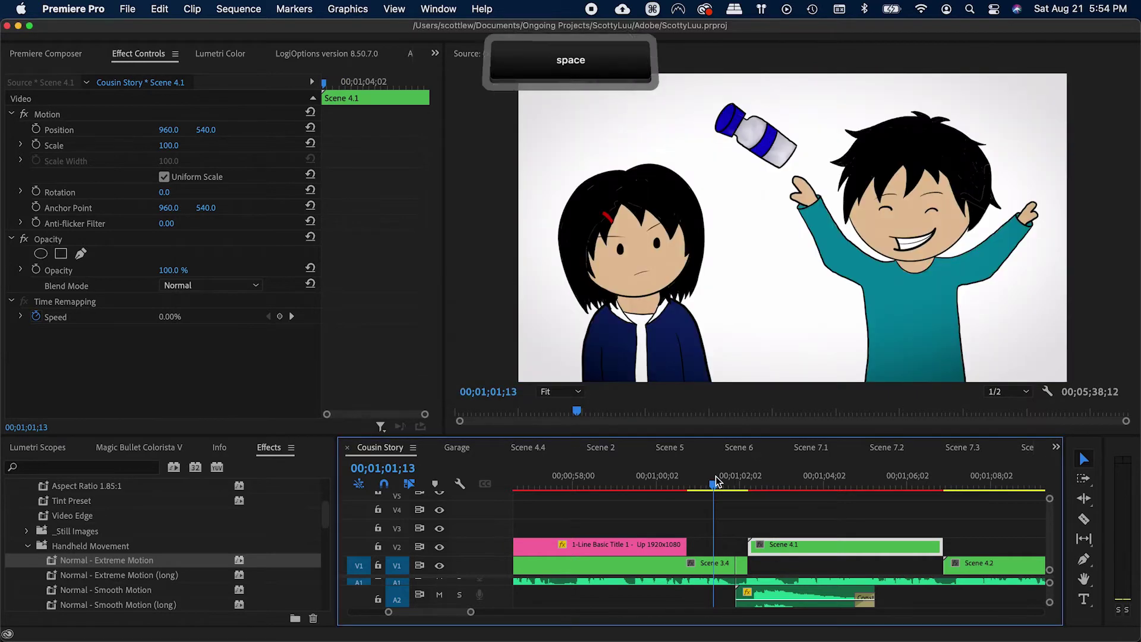
{"action": "key", "text": "space"}
{"action": "key", "text": "v"}
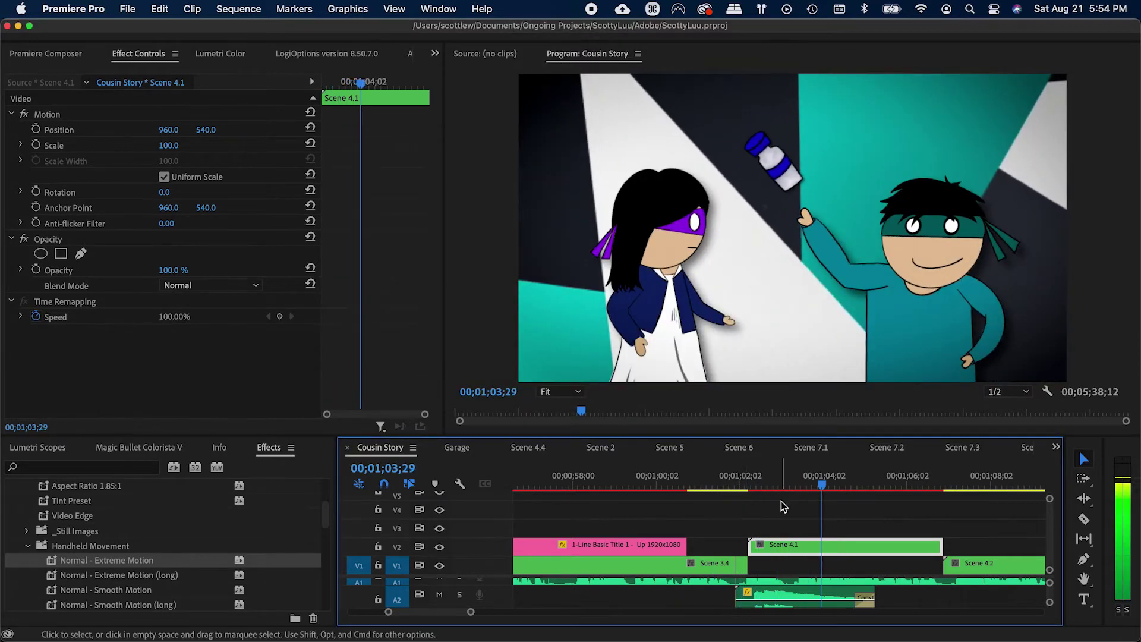
{"action": "key", "text": "v"}
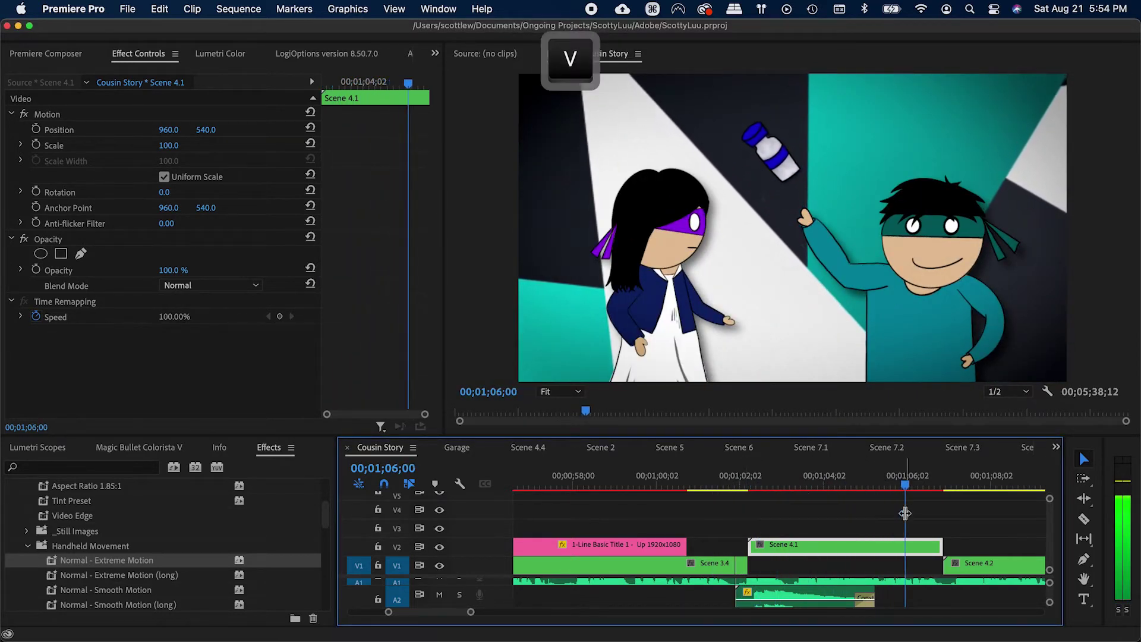
{"action": "key", "text": "space"}
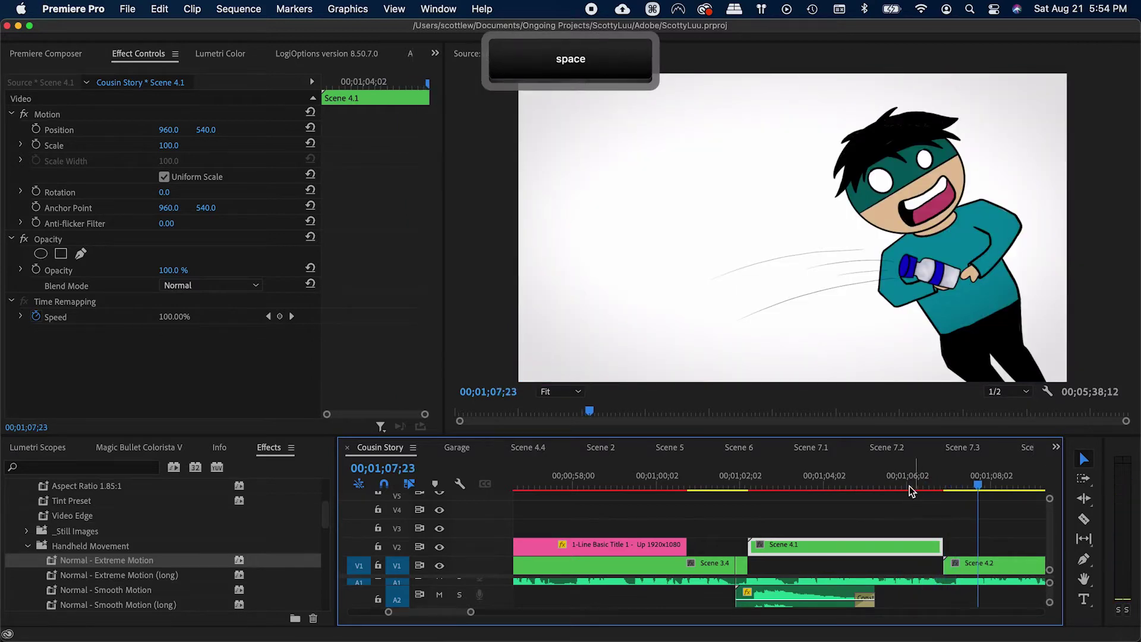
Step: Save the project, open the Scene 4.1 sequence, and replace its geometric background clip with the red vignette Texture Background
{"action": "key", "text": "cmd+s"}
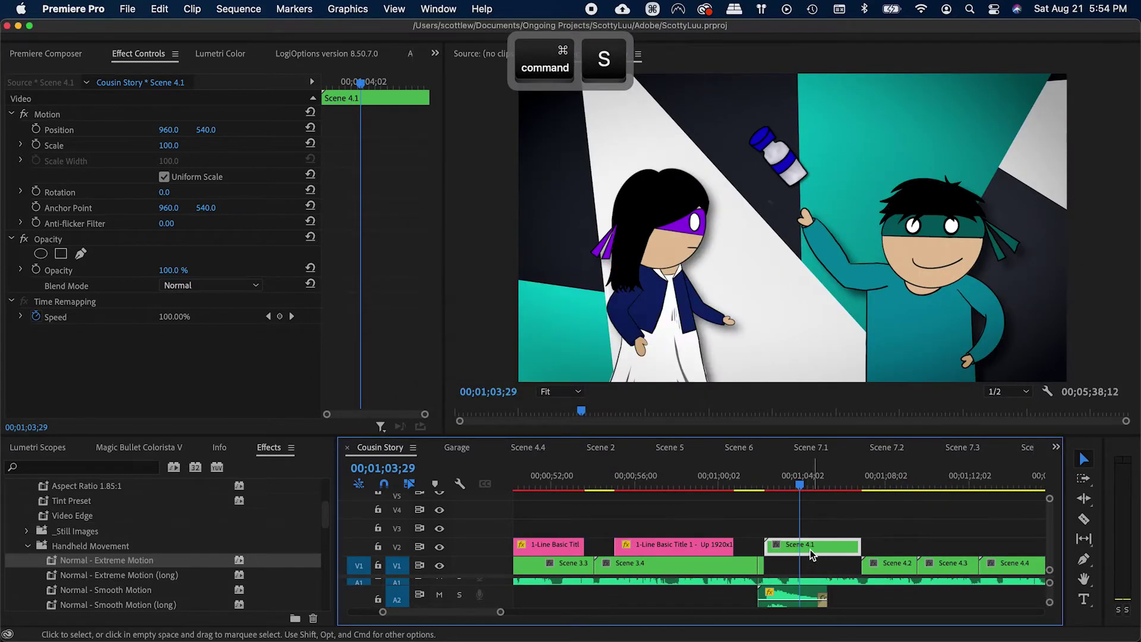
{"action": "double_click", "coordinate": [813, 547]}
{"action": "left_click", "coordinate": [708, 569]}
{"action": "left_click", "coordinate": [704, 553]}
{"action": "key", "text": "super+z"}
{"action": "left_click", "coordinate": [698, 561]}
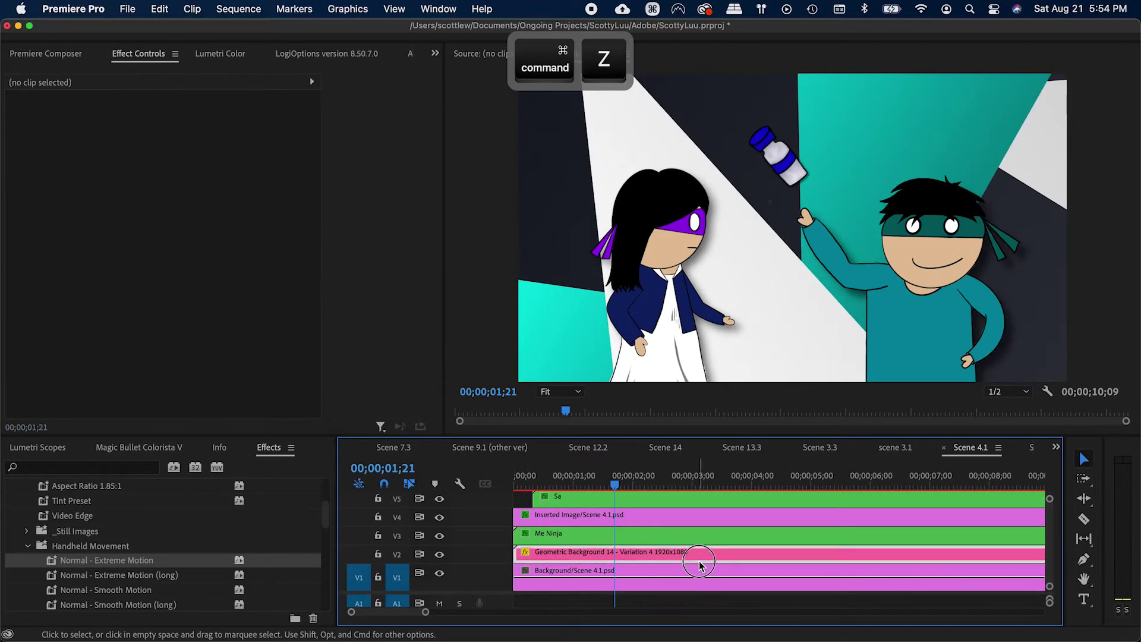
{"action": "left_click", "coordinate": [33, 55]}
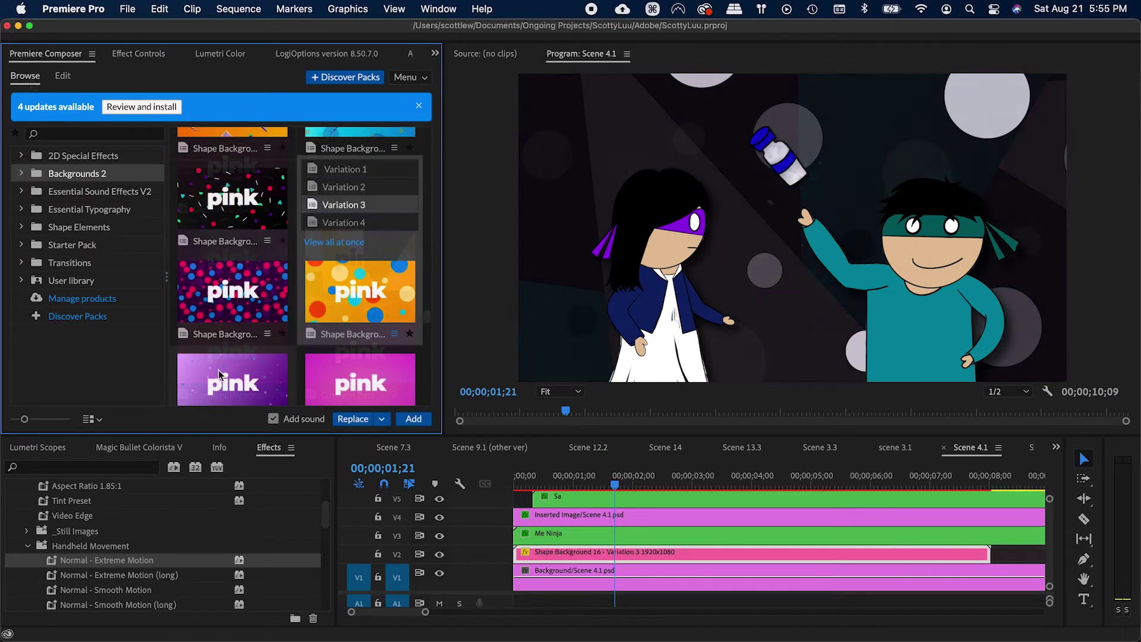
{"action": "scroll", "coordinate": [218, 370], "scroll_direction": "down", "scroll_amount": 10}
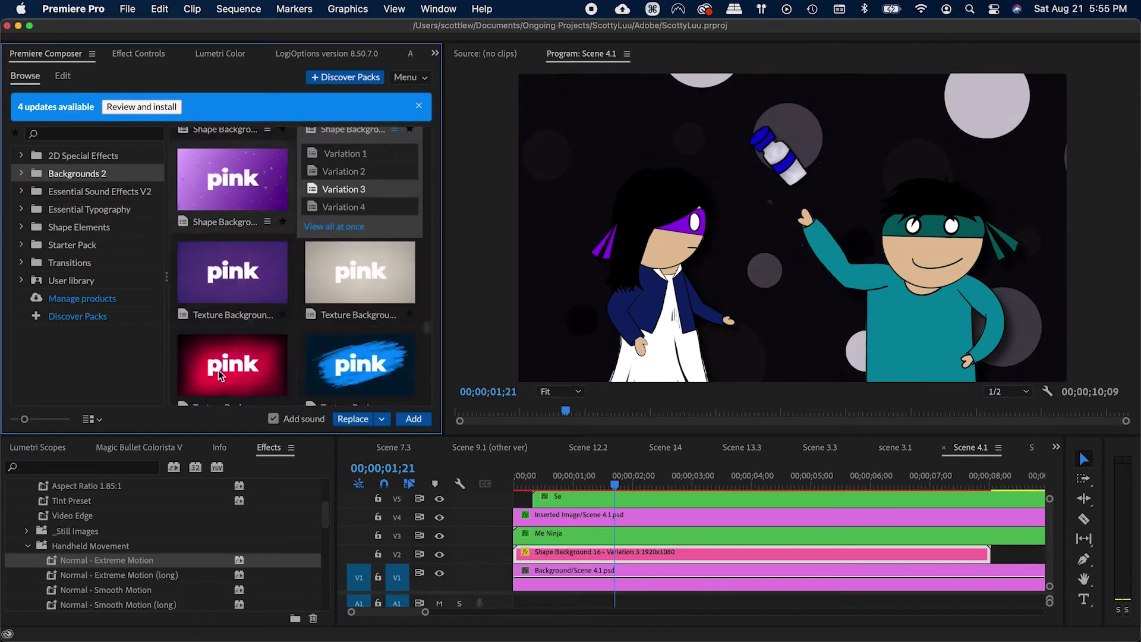
{"action": "scroll", "coordinate": [218, 370], "scroll_direction": "up", "scroll_amount": 5}
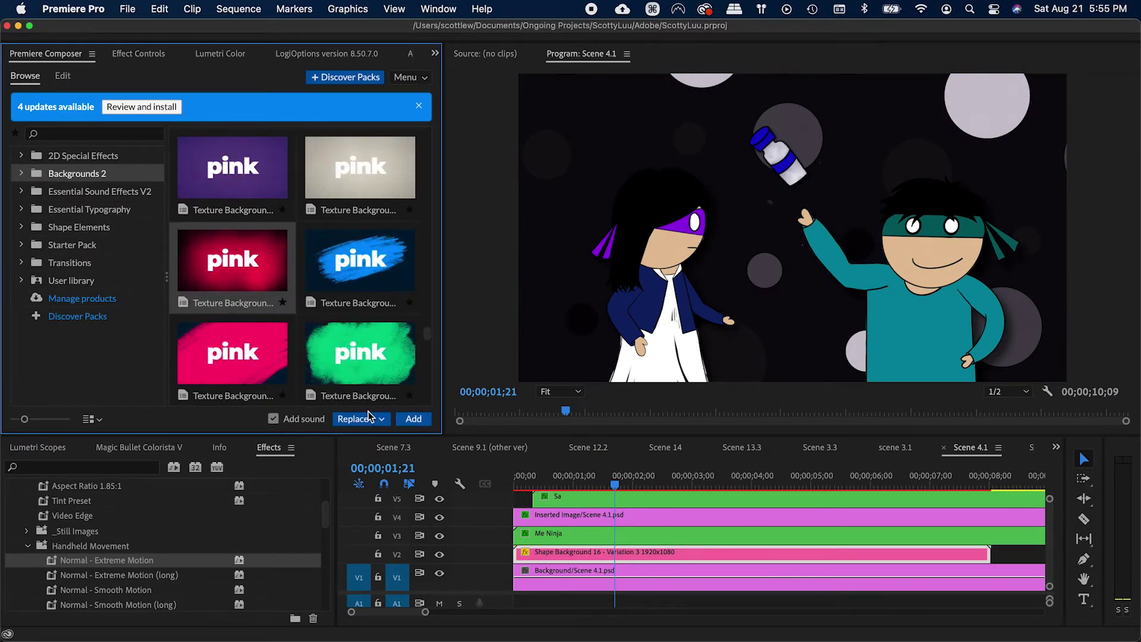
{"action": "left_click", "coordinate": [353, 418]}
Step: In the Cousin Story sequence, move Scene 4.1 down to V1 and set the playhead to the clip's start at 00;01;01;29
{"action": "key", "text": "cmd+s"}
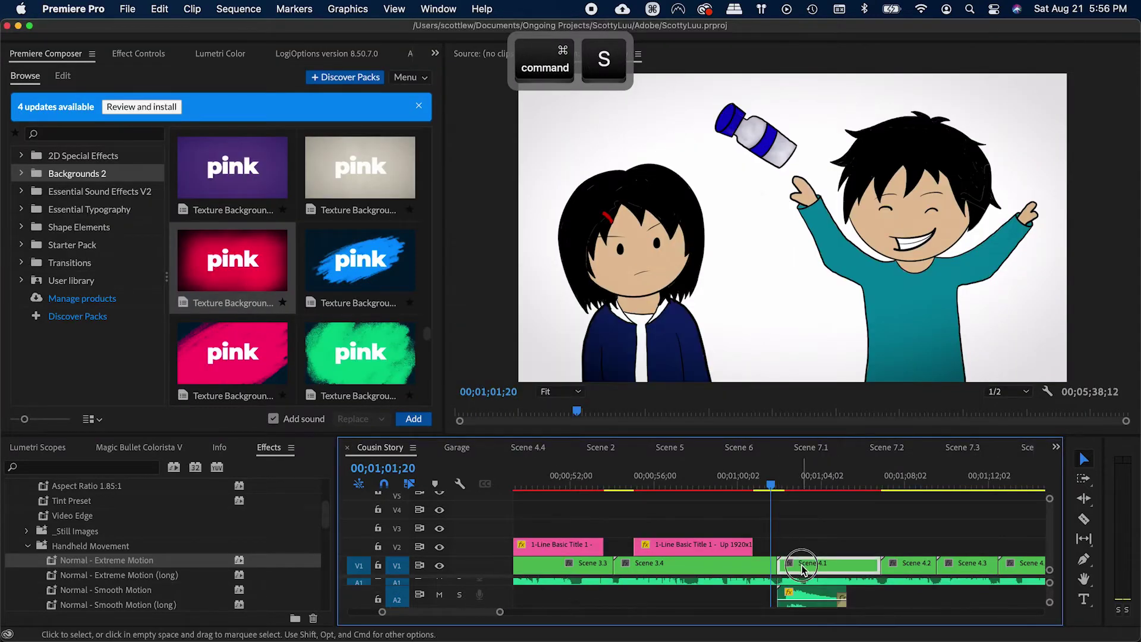
{"action": "key", "text": "Down"}
{"action": "key", "text": "ctrl+s"}
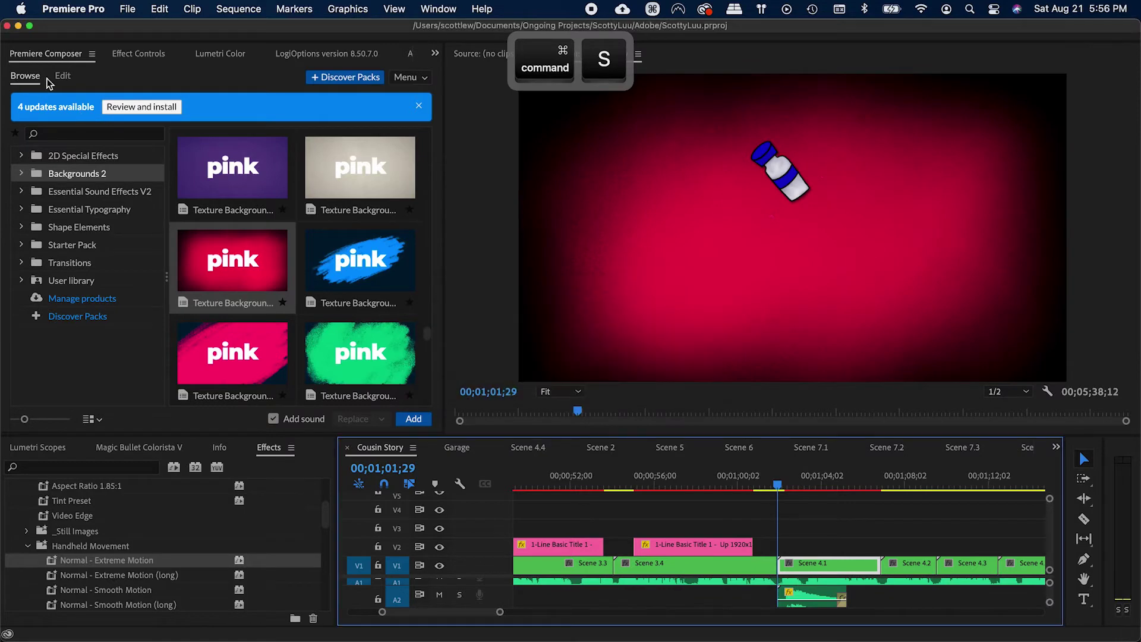
Step: Save the project and collapse the Cousin Story bin in the project's item list
{"action": "key", "text": "shift+1"}
{"action": "key", "text": "super+s"}
{"action": "scroll", "coordinate": [41, 150], "scroll_direction": "up", "scroll_amount": 10}
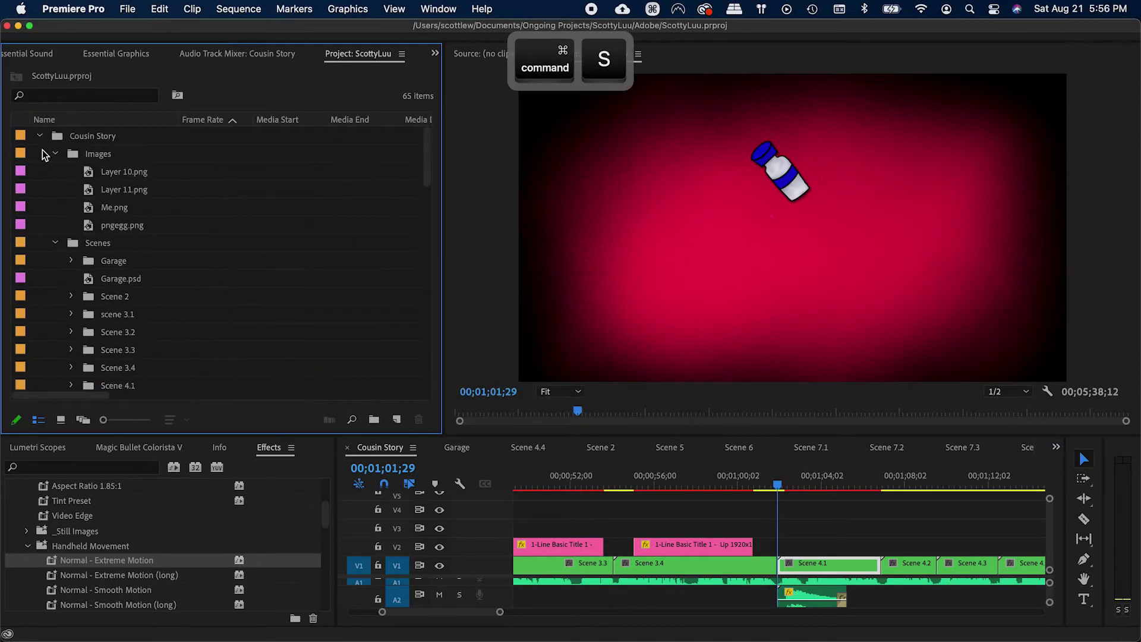
{"action": "left_click", "coordinate": [42, 135]}
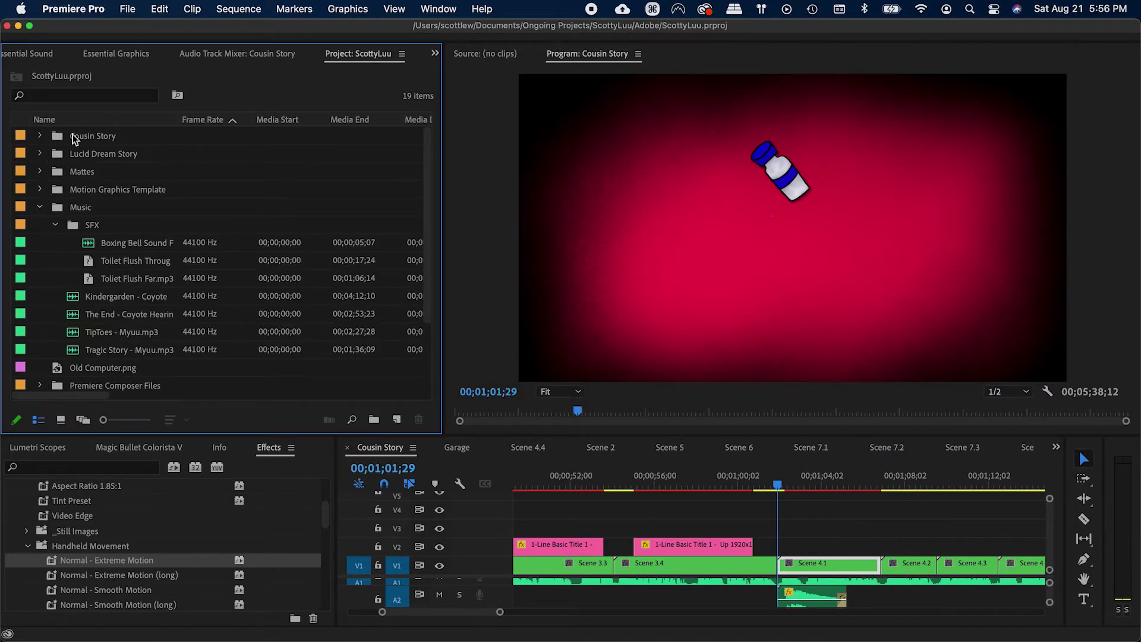
{"action": "scroll", "coordinate": [52, 57], "scroll_direction": "up", "scroll_amount": 8}
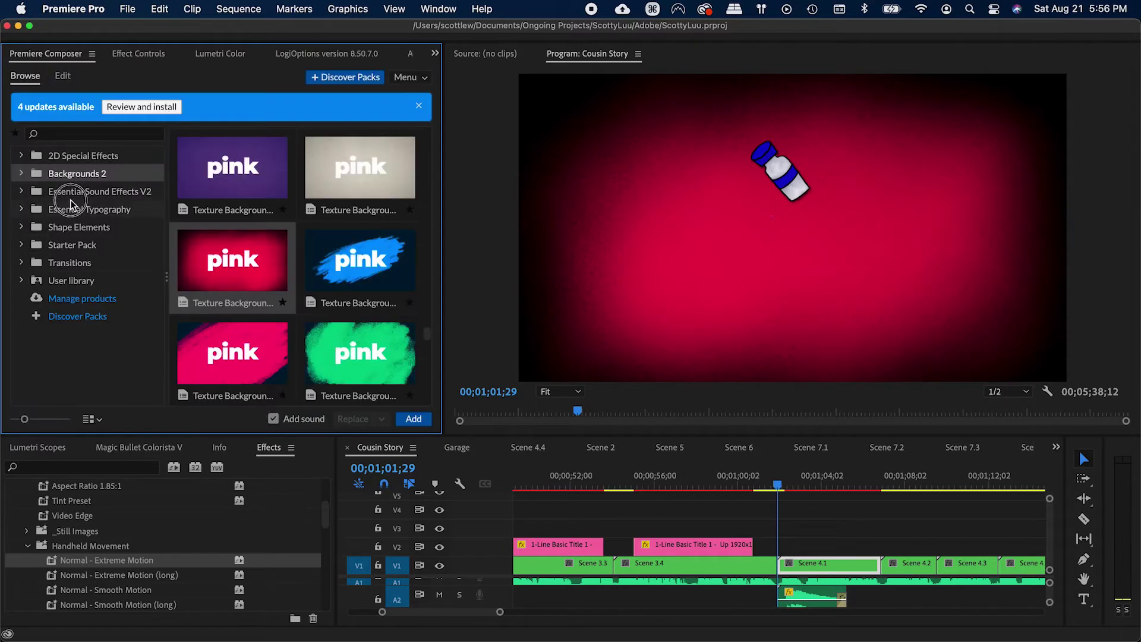
Step: Add the CCW variation of the Rotate & Tilt transition at the cut between Scene 3.4 and Scene 4.1, and save the project
{"action": "left_click", "coordinate": [72, 245]}
{"action": "left_click", "coordinate": [70, 262]}
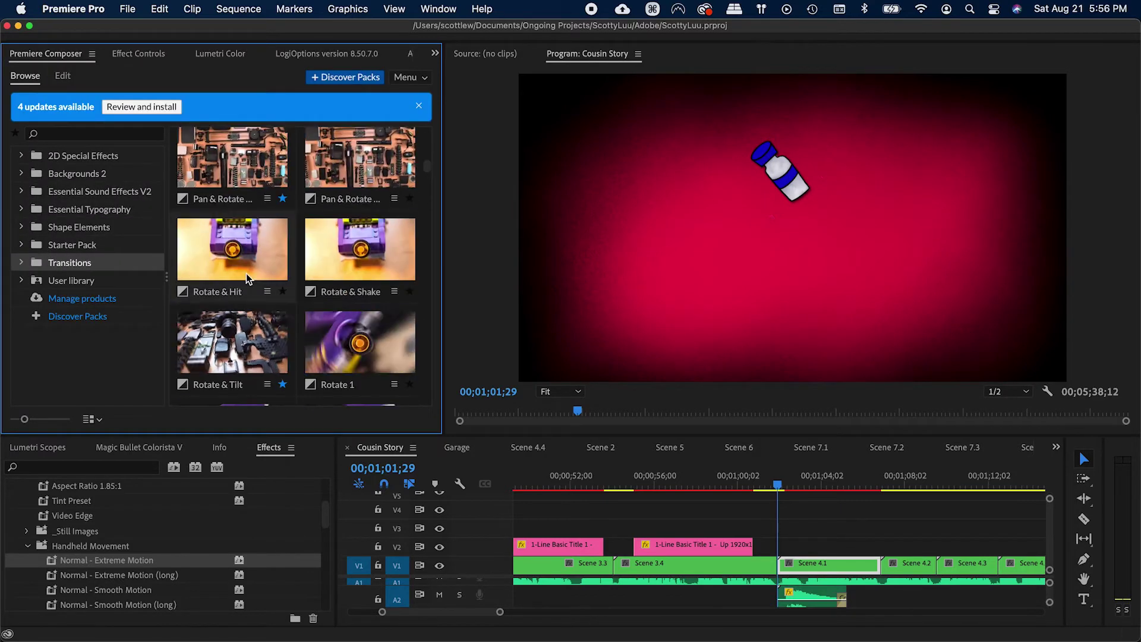
{"action": "left_click", "coordinate": [248, 267]}
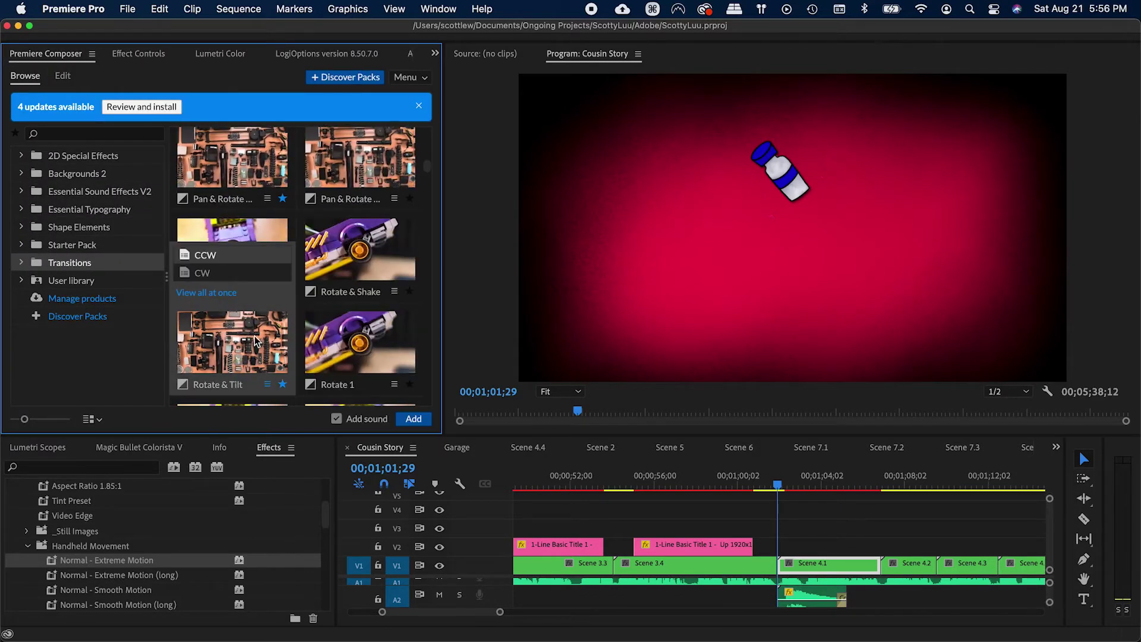
{"action": "left_click", "coordinate": [407, 418]}
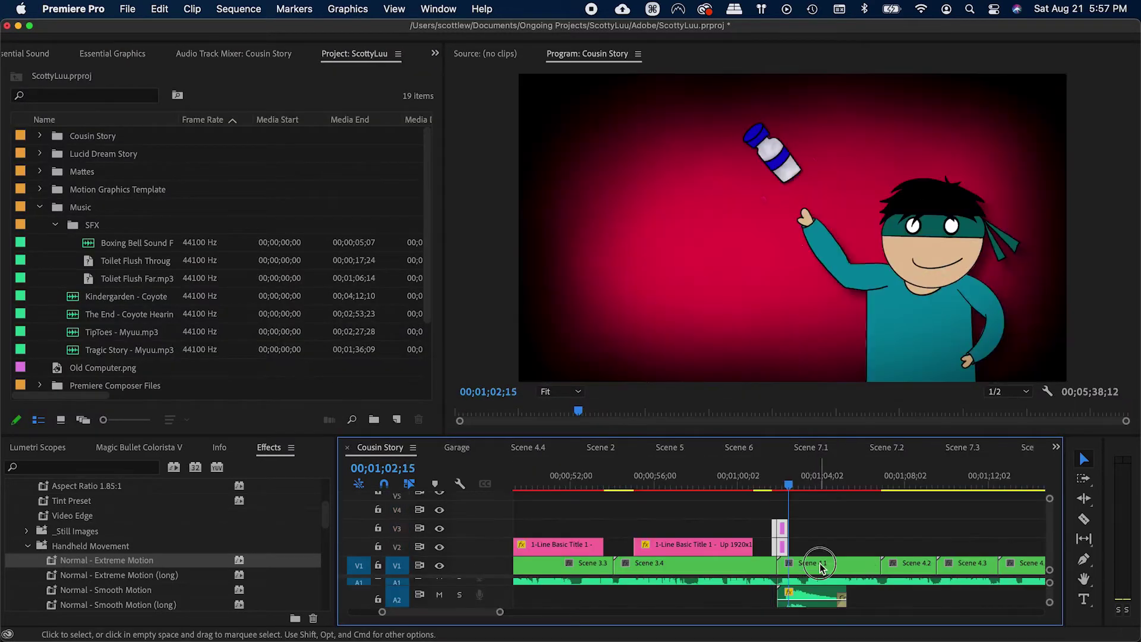
{"action": "key", "text": "="}
{"action": "scroll", "coordinate": [835, 582], "scroll_direction": "up", "scroll_amount": 3}
{"action": "key", "text": "super+s"}
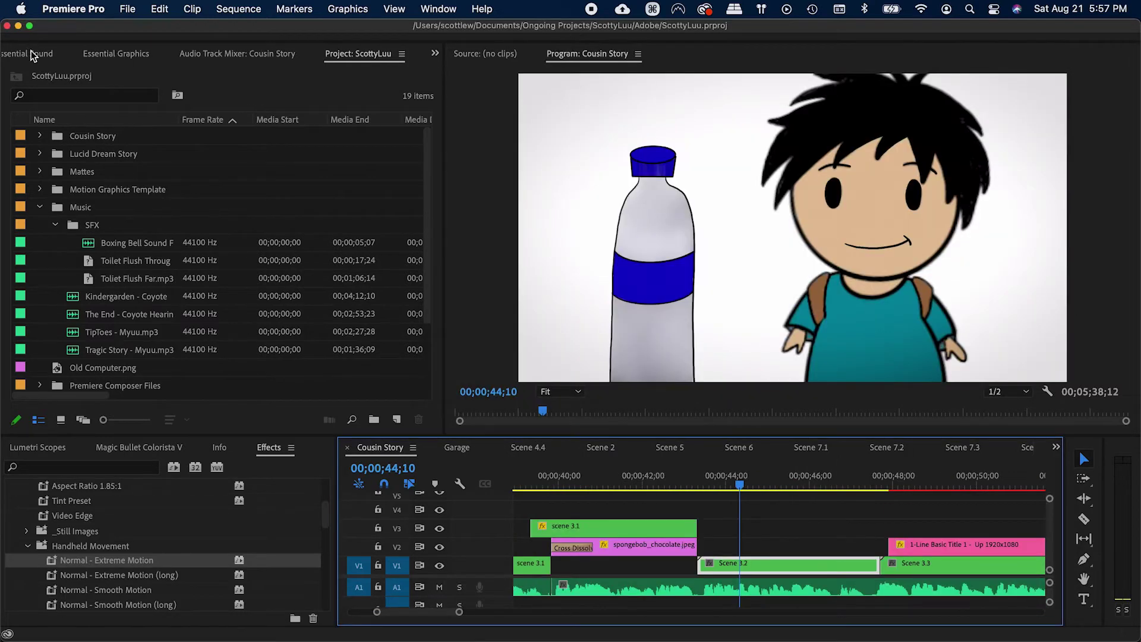
Step: Find Speed 2 in the 2D Special Effects pack, add it on V2 at the start of Scene 3.2, and play it back
{"action": "left_click", "coordinate": [31, 52]}
{"action": "left_click", "coordinate": [84, 225]}
{"action": "left_click", "coordinate": [86, 206]}
{"action": "left_click", "coordinate": [83, 172]}
{"action": "left_click", "coordinate": [84, 155]}
{"action": "scroll", "coordinate": [309, 256], "scroll_direction": "down", "scroll_amount": 10}
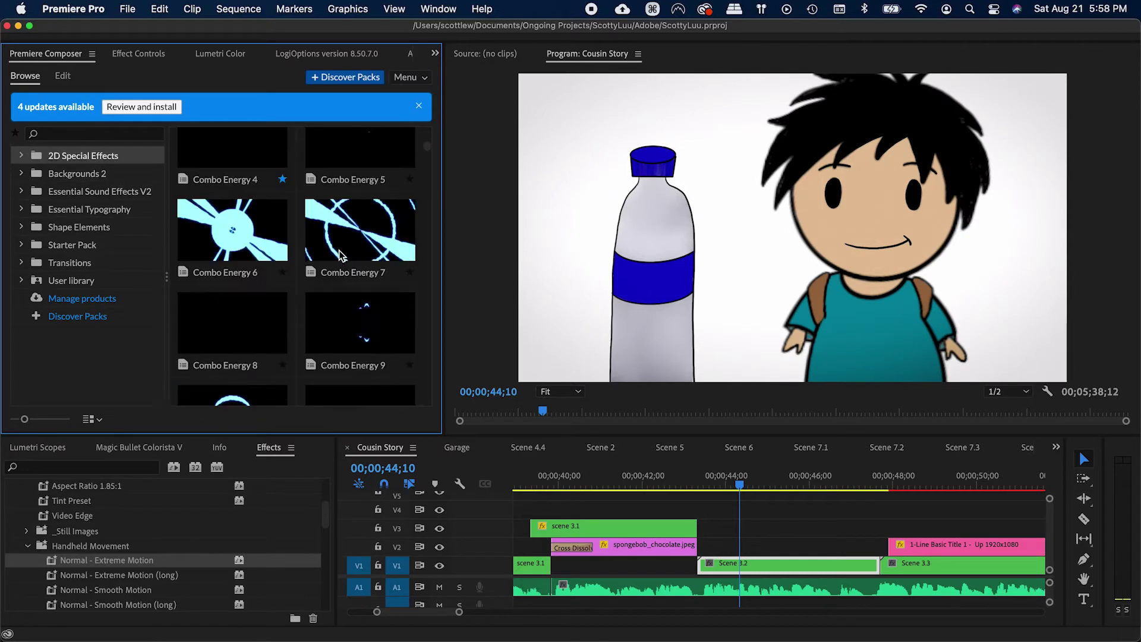
{"action": "left_click_drag", "start_coordinate": [426, 154], "coordinate": [400, 364]}
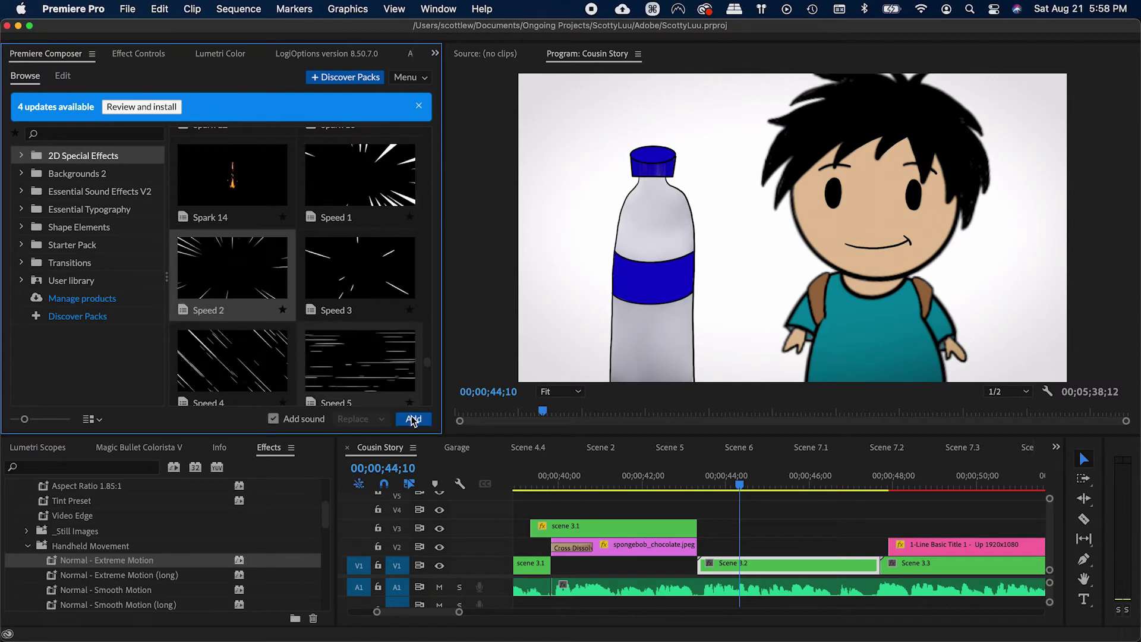
{"action": "left_click", "coordinate": [233, 267]}
{"action": "key", "text": "space"}
{"action": "key", "text": "v"}
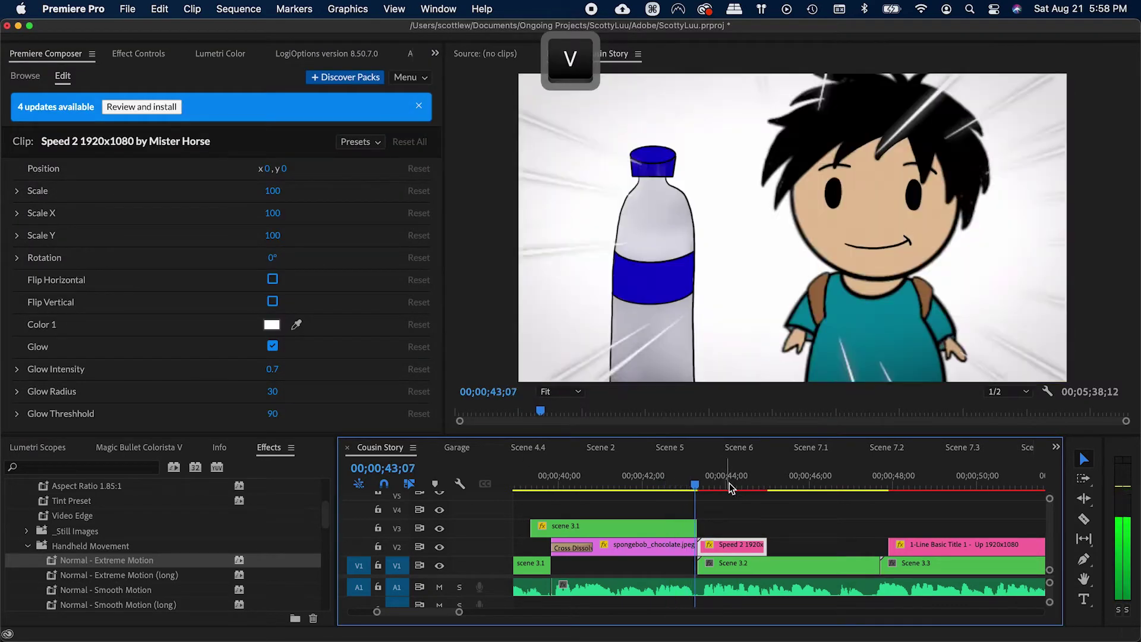
Step: Trim and duplicate the Speed 2 clip so three consecutive copies cover Scene 3.2, save the project, and play back
{"action": "left_click_drag", "start_coordinate": [753, 541], "coordinate": [794, 545]}
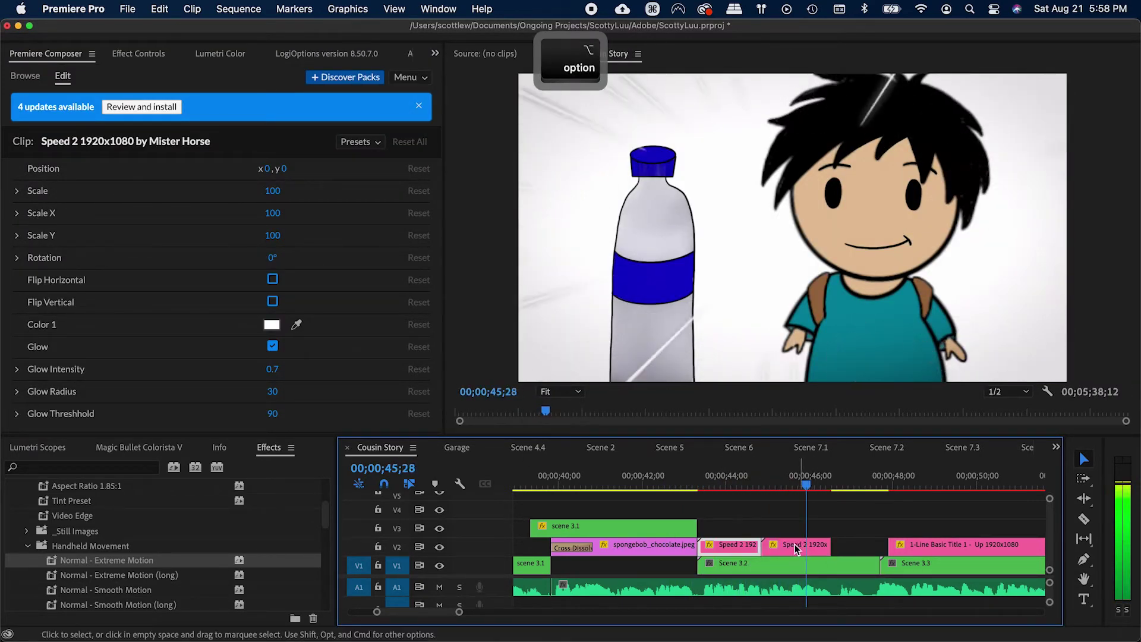
{"action": "left_click_drag", "start_coordinate": [791, 543], "coordinate": [839, 544]}
{"action": "left_click", "coordinate": [740, 485]}
{"action": "key", "text": "super+s"}
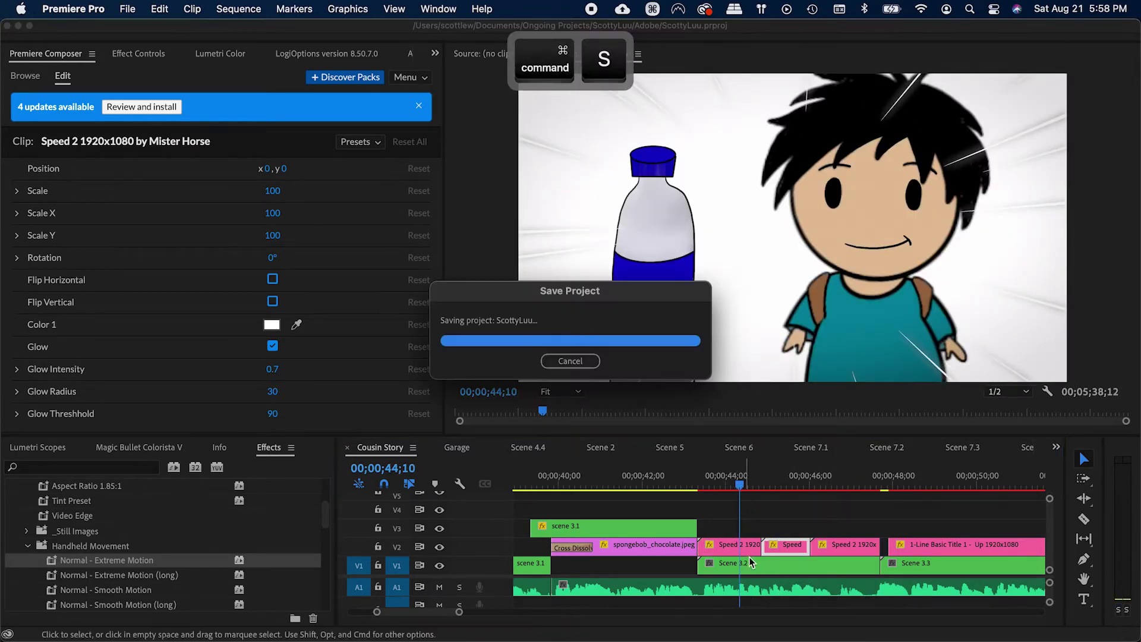
{"action": "left_click", "coordinate": [743, 543], "text": "alt"}
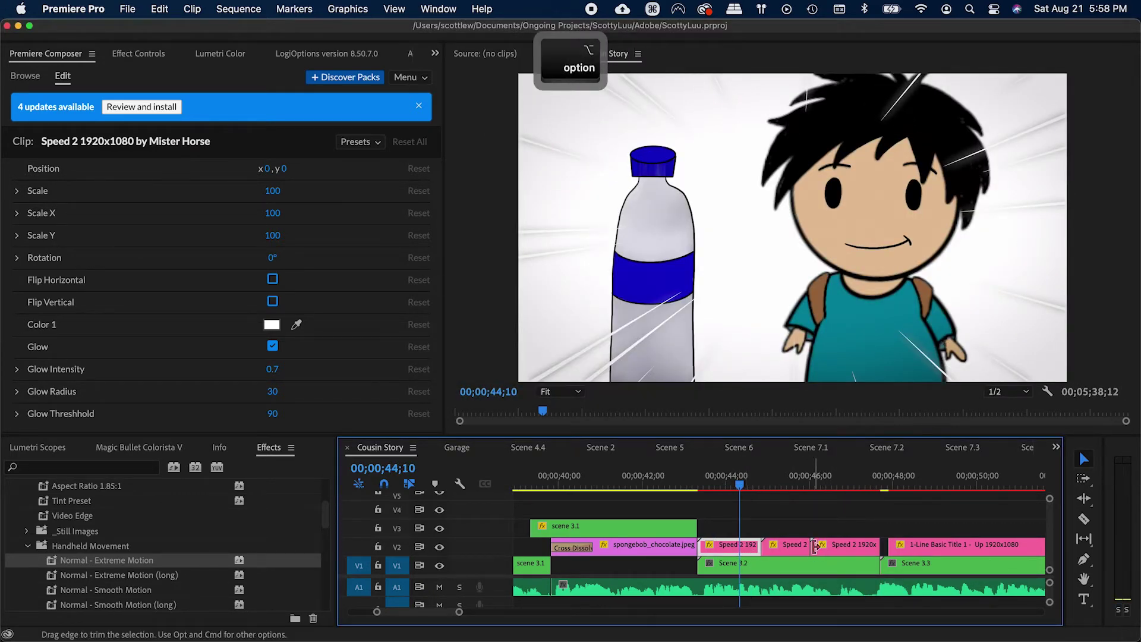
{"action": "key", "text": "space"}
{"action": "key", "text": "v"}
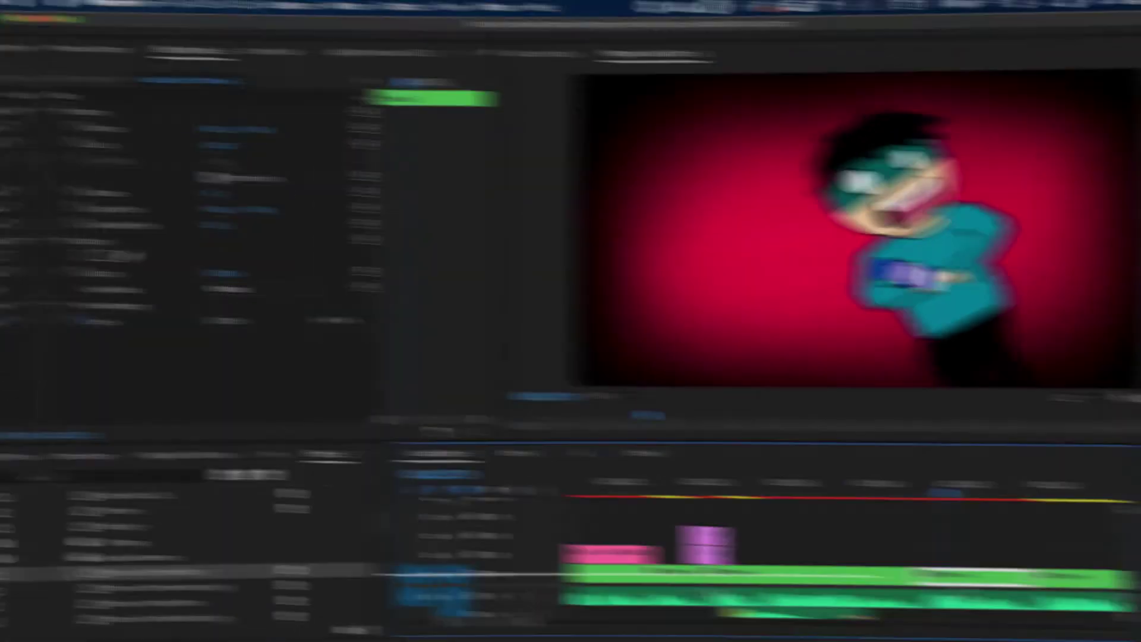
Step: Save the project, search Premiere Composer for "hit" sound effects, and preview the Powerful Blockbuster booms
{"action": "key", "text": "super+s"}
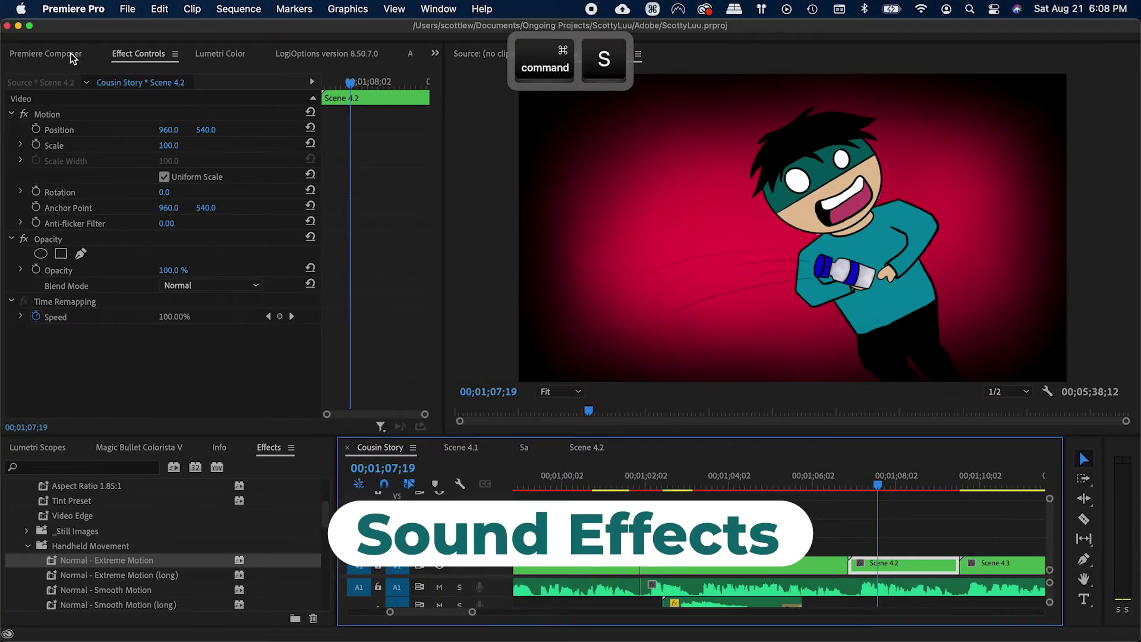
{"action": "left_click", "coordinate": [72, 56]}
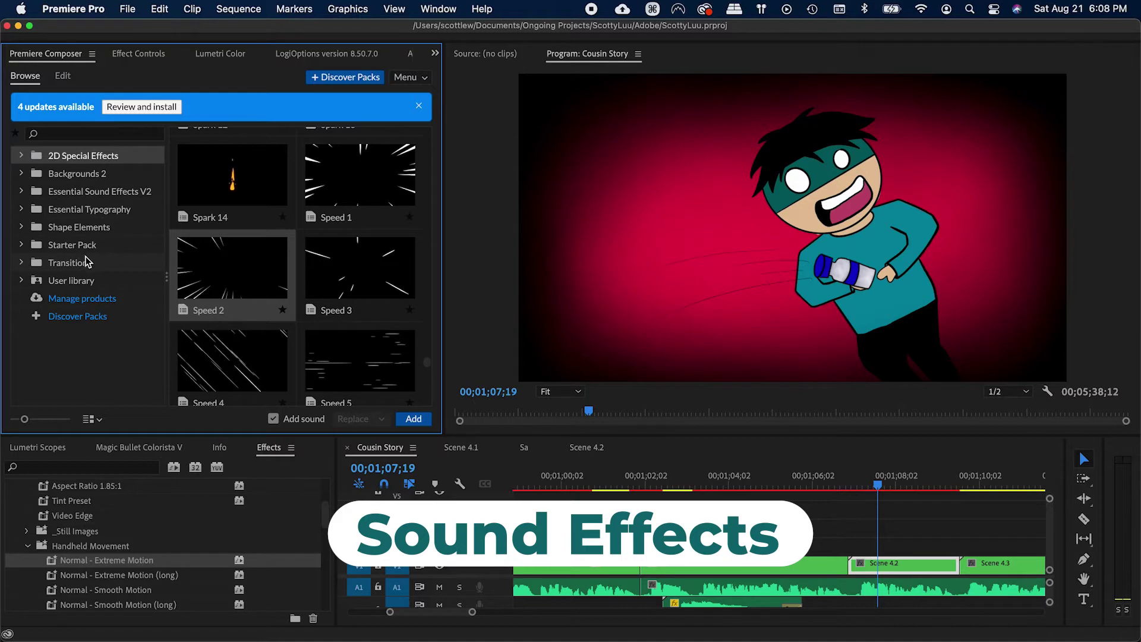
{"action": "left_click", "coordinate": [82, 192]}
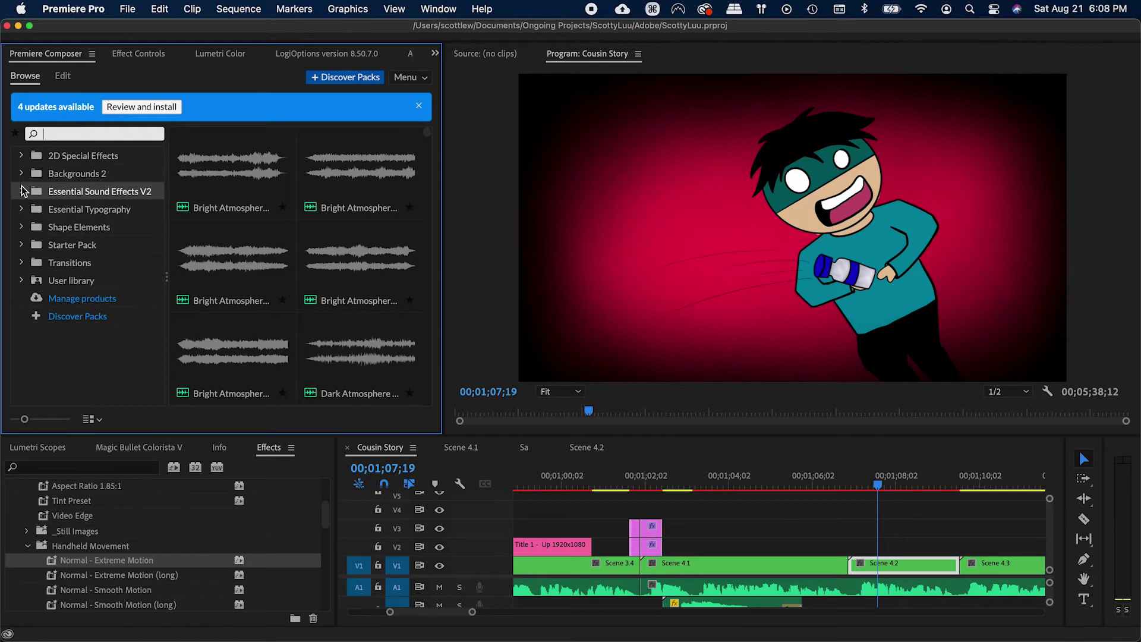
{"action": "left_click", "coordinate": [22, 191]}
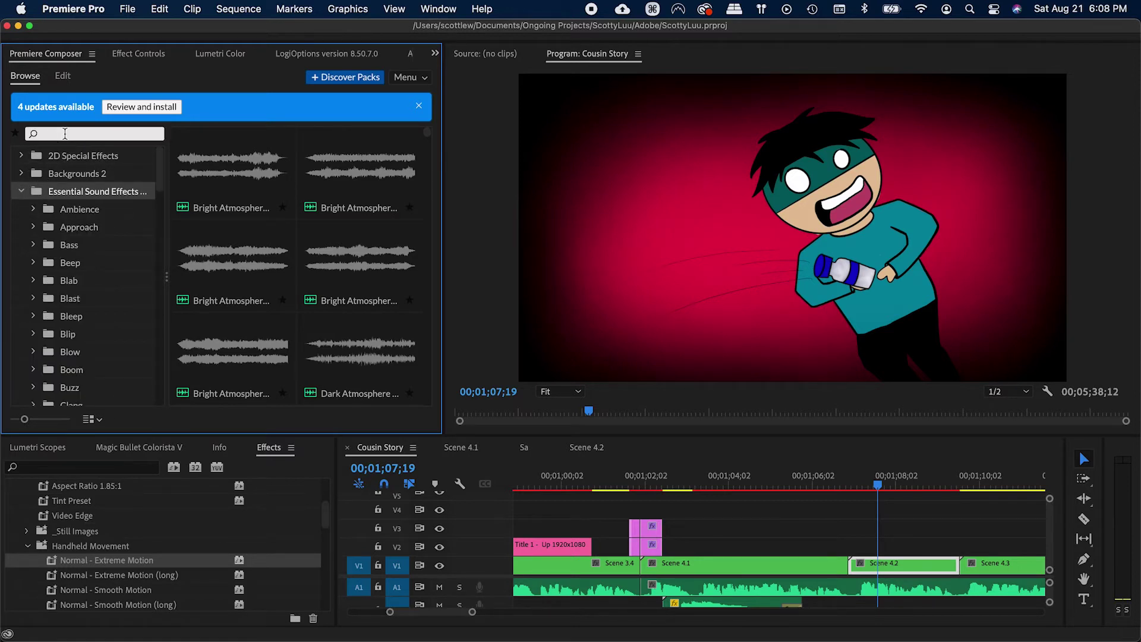
{"action": "type", "text": "hit"}
{"action": "left_click", "coordinate": [79, 214]}
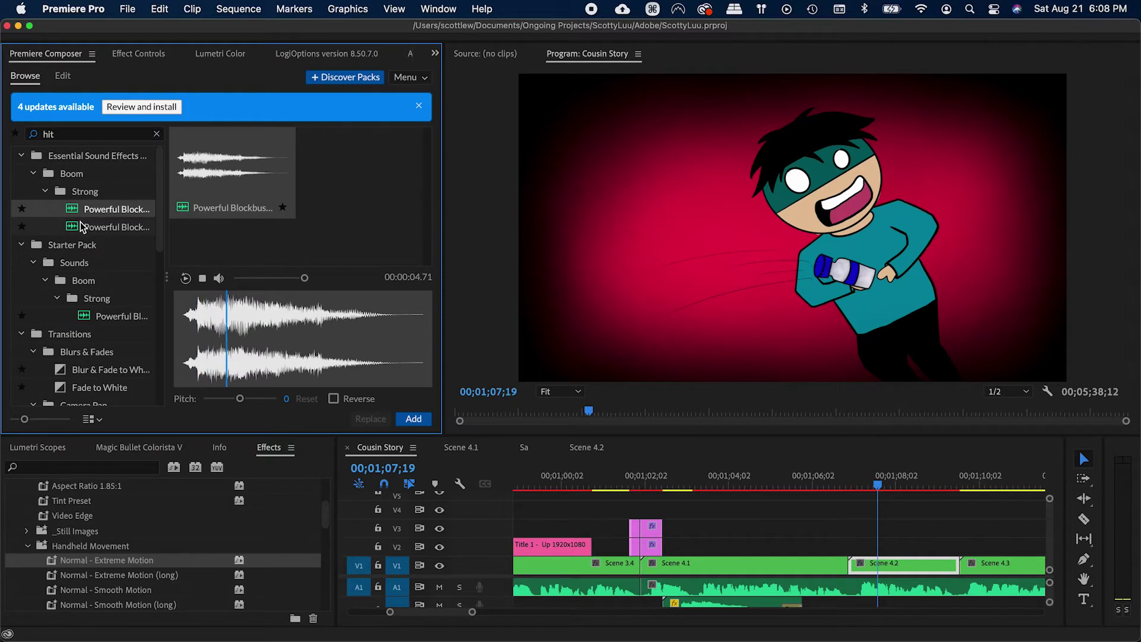
{"action": "left_click", "coordinate": [81, 227]}
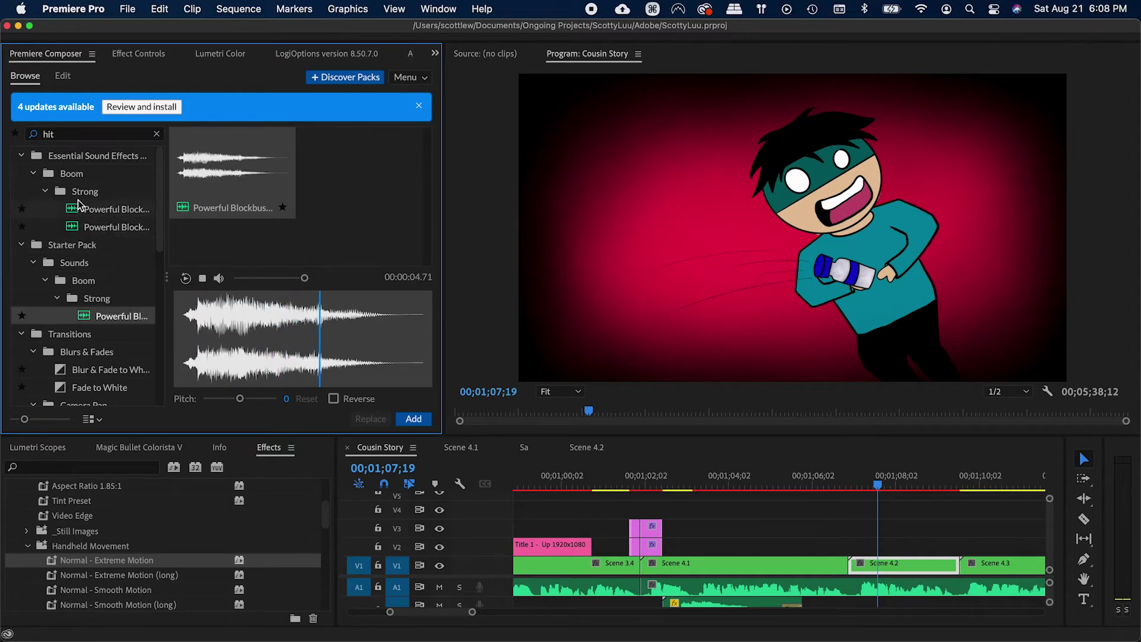
Step: Browse the Blow category of Essential Sound Effects V2 and preview sounds such as Balloon Blow 01, Synthetic Blow 09 and Synthetic Blow 02
{"action": "left_click", "coordinate": [78, 202]}
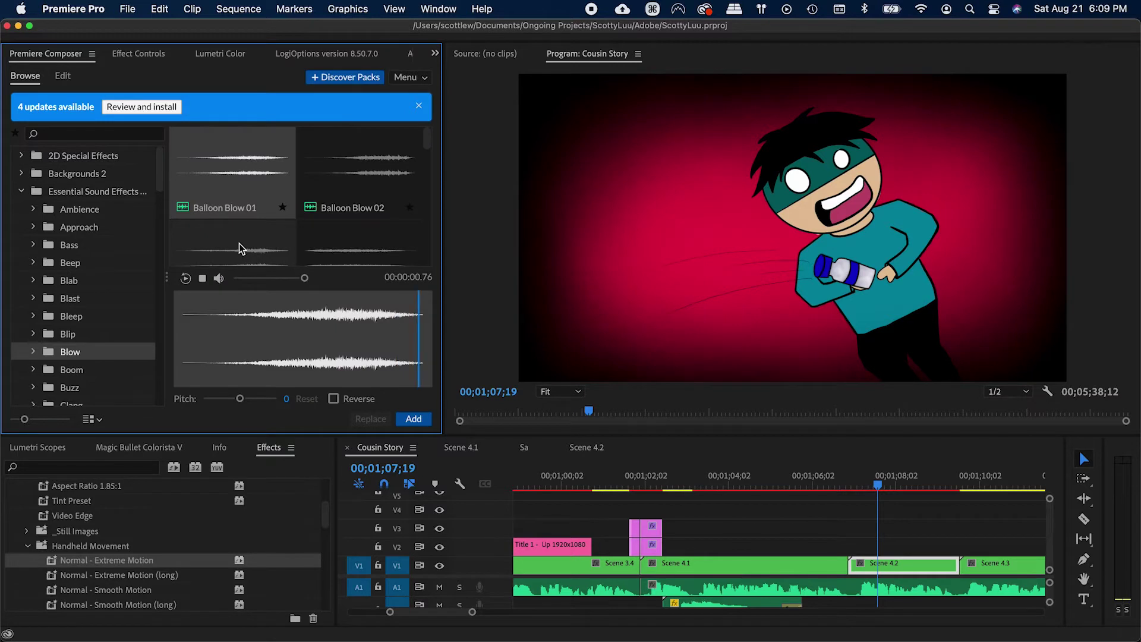
{"action": "scroll", "coordinate": [240, 243], "scroll_direction": "down", "scroll_amount": 10}
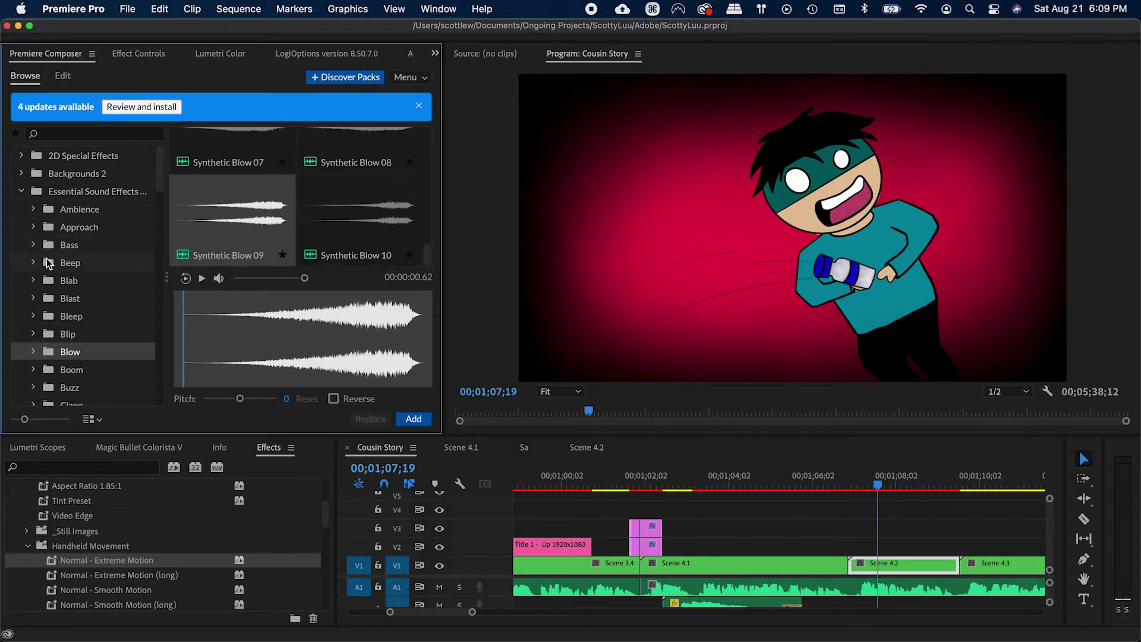
{"action": "scroll", "coordinate": [257, 205], "scroll_direction": "up", "scroll_amount": 2}
{"action": "left_click", "coordinate": [256, 205]}
{"action": "scroll", "coordinate": [257, 205], "scroll_direction": "up", "scroll_amount": 3}
{"action": "left_click", "coordinate": [360, 244]}
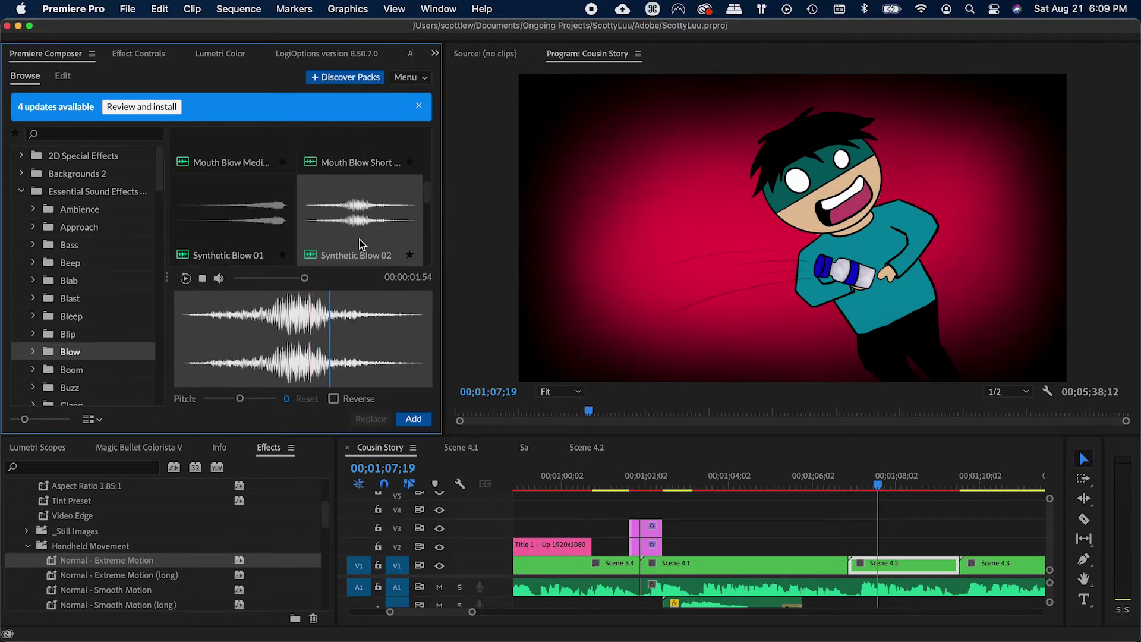
Step: Audition the Blow sound effects and add Synthetic Blow 10 to the timeline at 00;01;07;19
{"action": "scroll", "coordinate": [360, 240], "scroll_direction": "down", "scroll_amount": 5}
{"action": "left_click", "coordinate": [359, 240]}
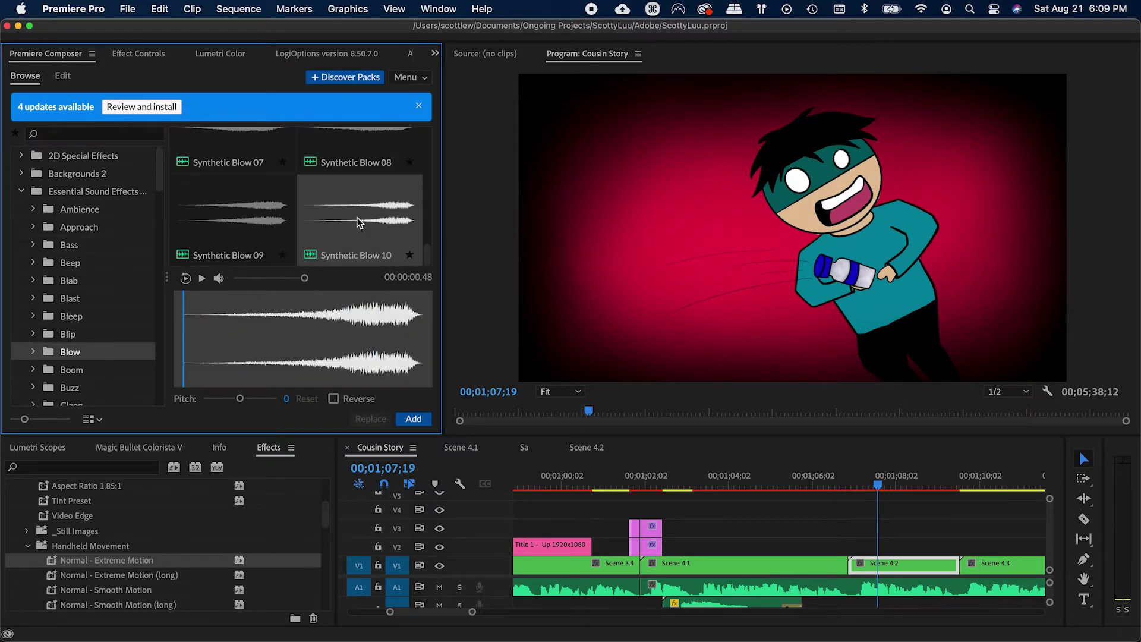
{"action": "left_click", "coordinate": [422, 421]}
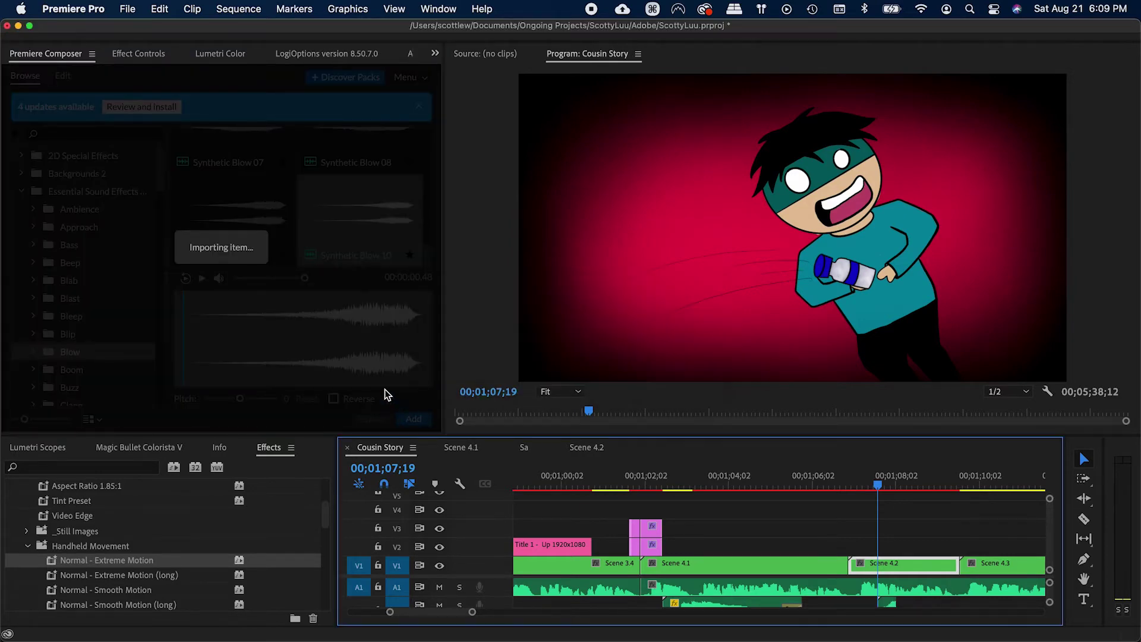
Step: Pick a Soft Cinematic Boom sound from the Boom category, set its pitch to 23 and add it to the timeline
{"action": "left_click", "coordinate": [119, 366]}
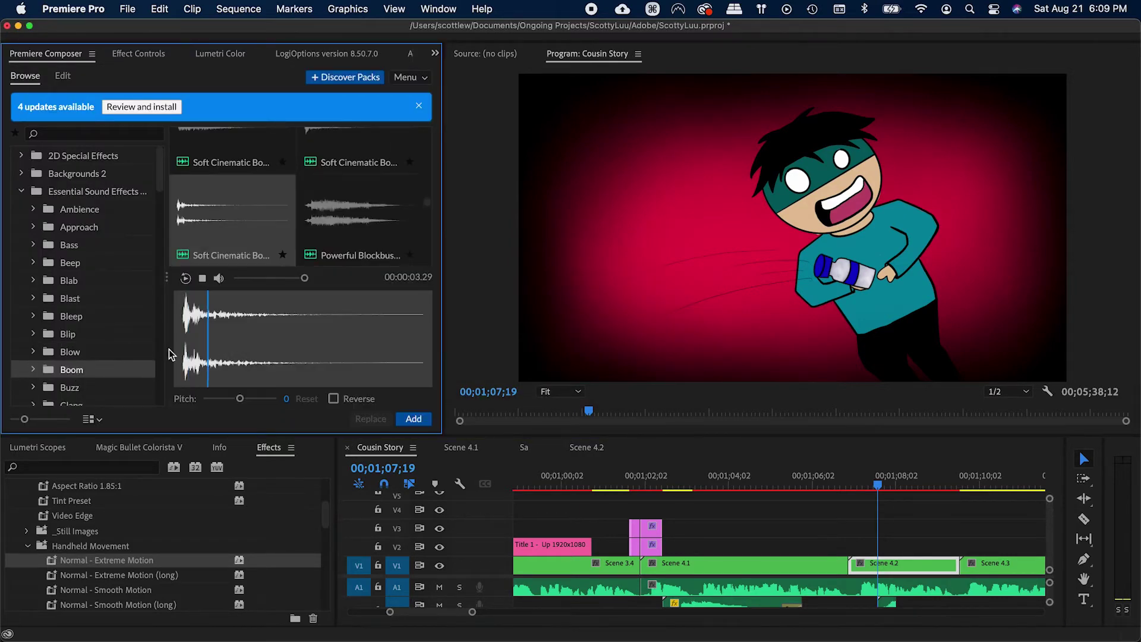
{"action": "left_click_drag", "start_coordinate": [240, 399], "coordinate": [265, 400]}
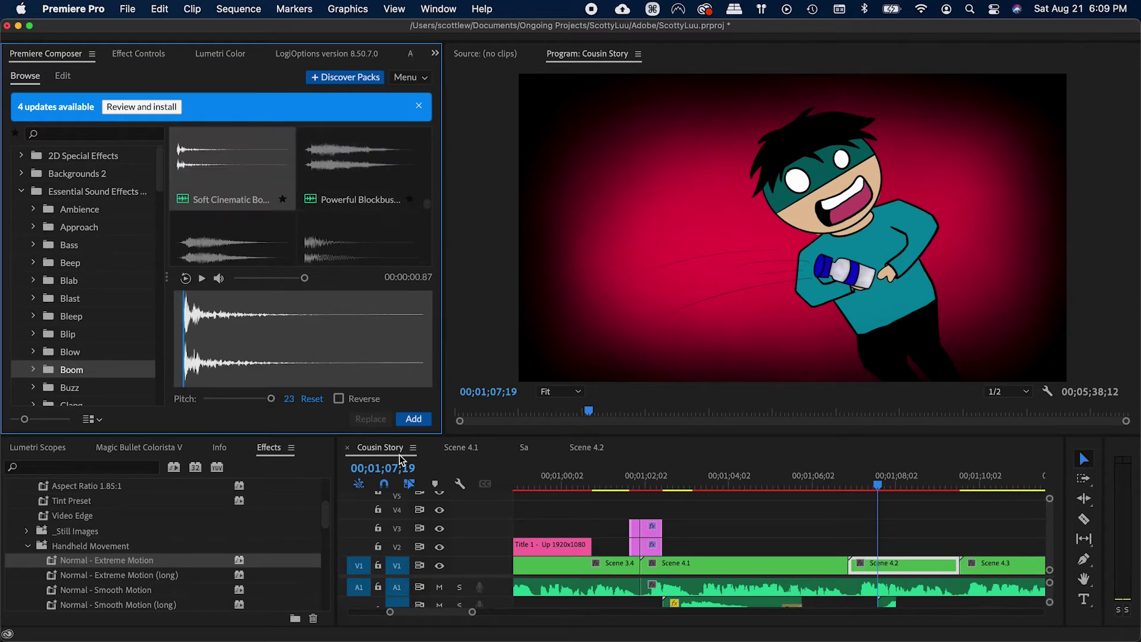
{"action": "left_click", "coordinate": [406, 419]}
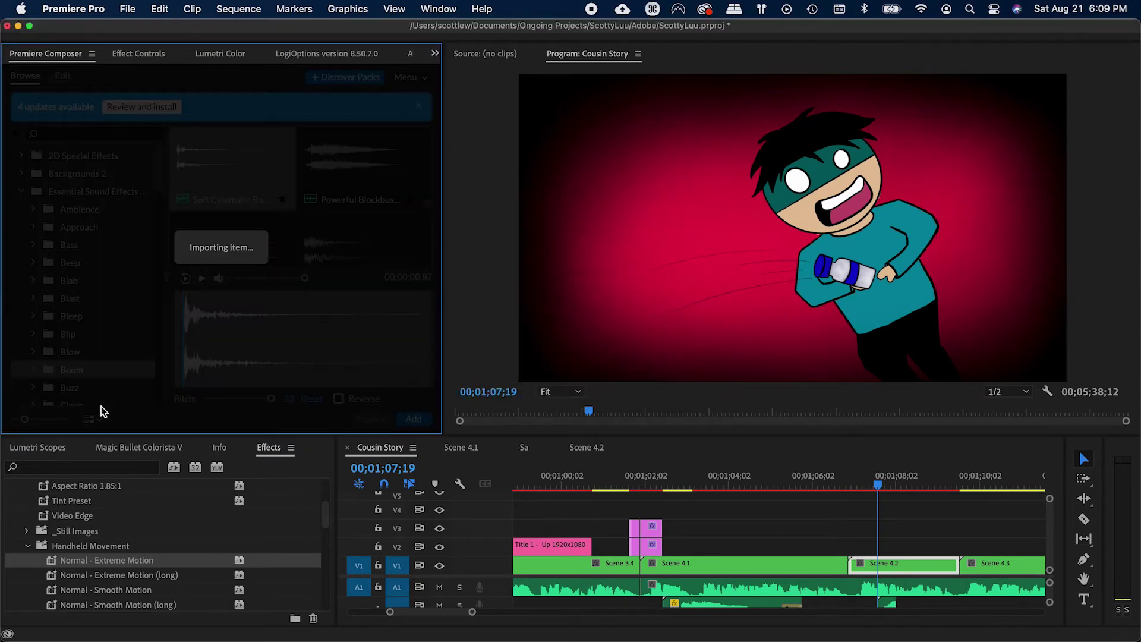
Step: Audition the Clang sound effects, including Synthetic Clang 03, with the pitch set to -6
{"action": "scroll", "coordinate": [101, 408], "scroll_direction": "down", "scroll_amount": 1}
{"action": "left_click", "coordinate": [83, 378]}
{"action": "left_click", "coordinate": [227, 283]}
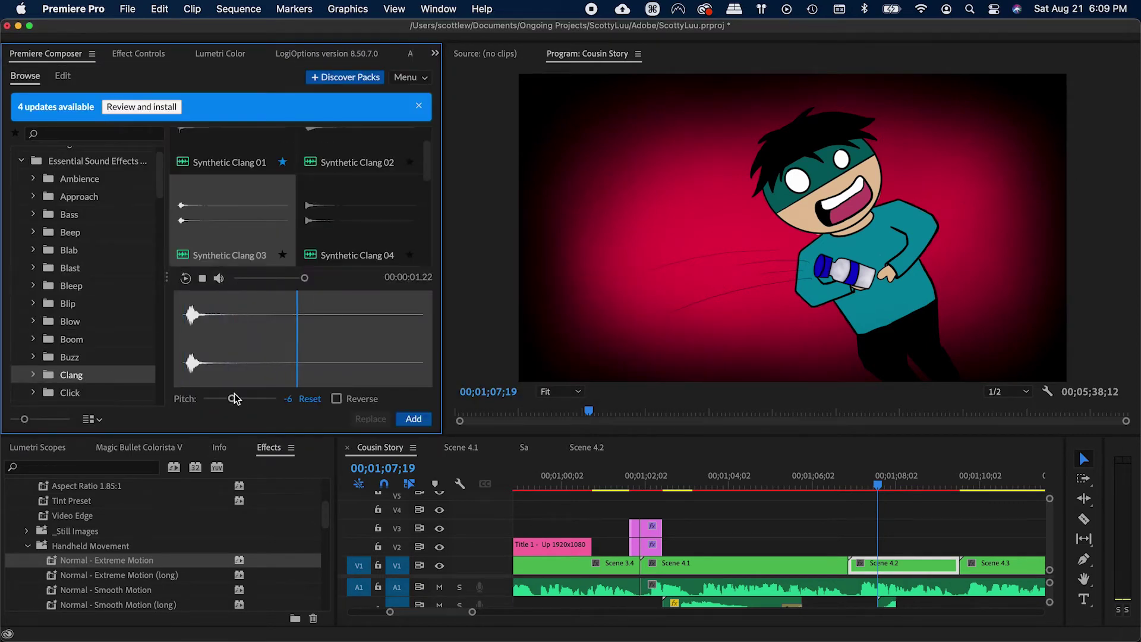
{"action": "left_click", "coordinate": [331, 230]}
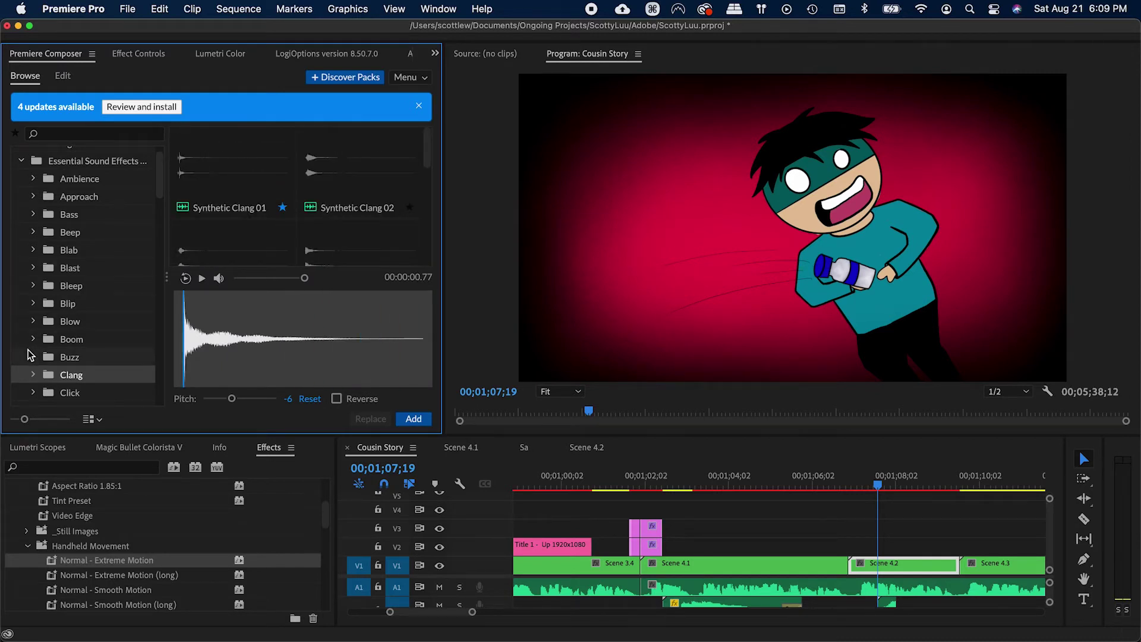
Step: Audition Acoustic Doink 01 through 04 in the Doink category, trying the pitch at 1
{"action": "scroll", "coordinate": [76, 295], "scroll_direction": "down", "scroll_amount": 5}
{"action": "scroll", "coordinate": [76, 295], "scroll_direction": "up", "scroll_amount": 2}
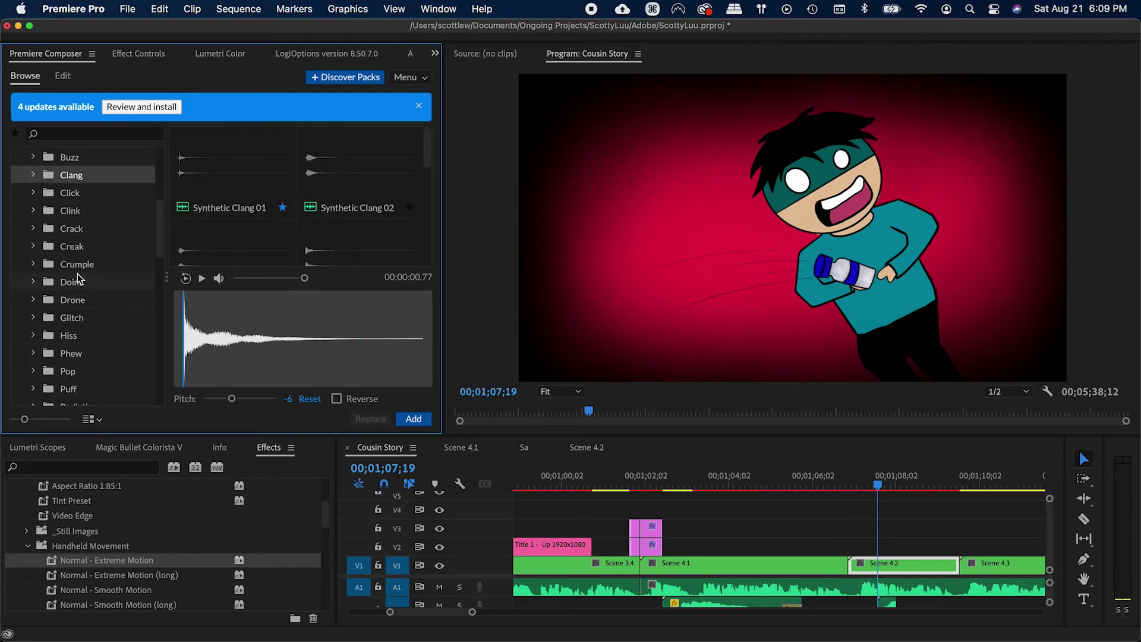
{"action": "left_click", "coordinate": [77, 282]}
{"action": "left_click", "coordinate": [250, 231]}
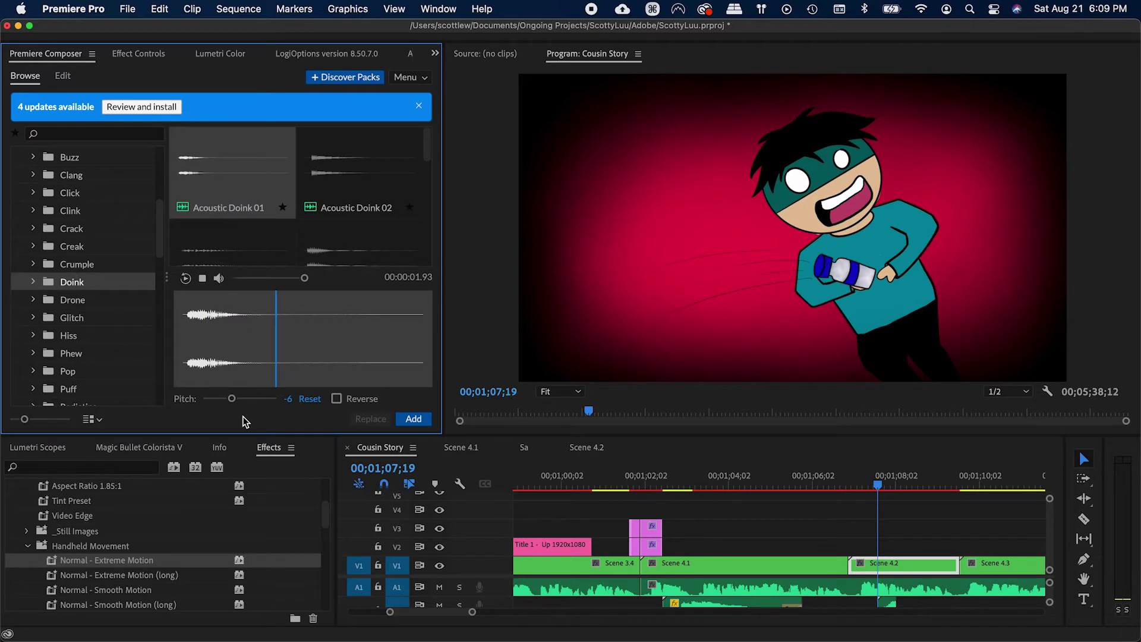
{"action": "left_click", "coordinate": [357, 178]}
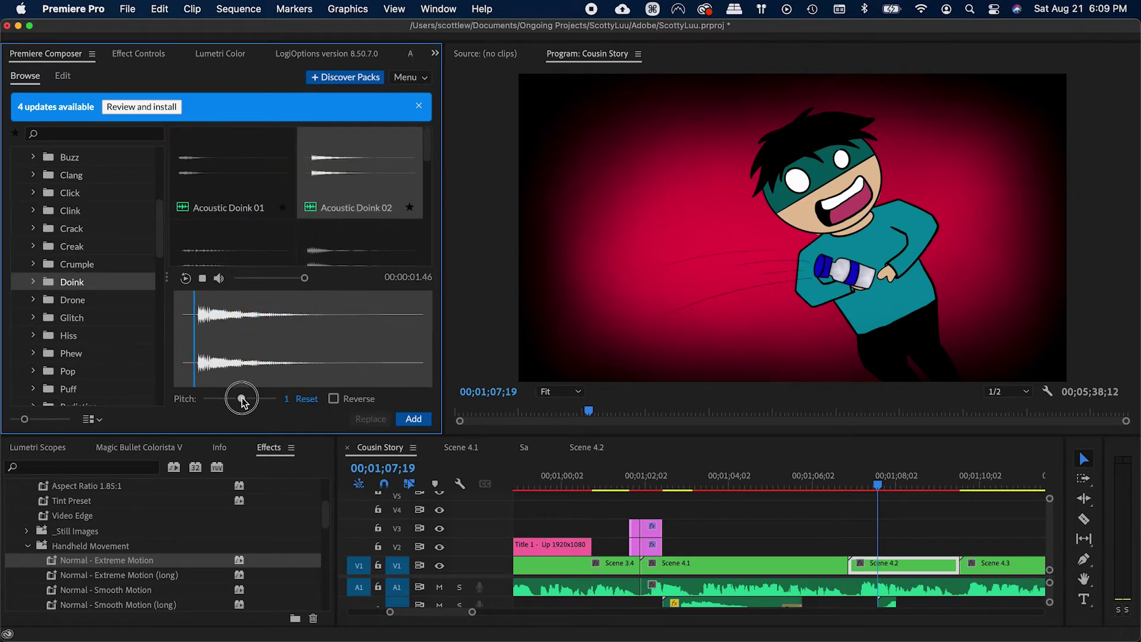
{"action": "left_click", "coordinate": [252, 254]}
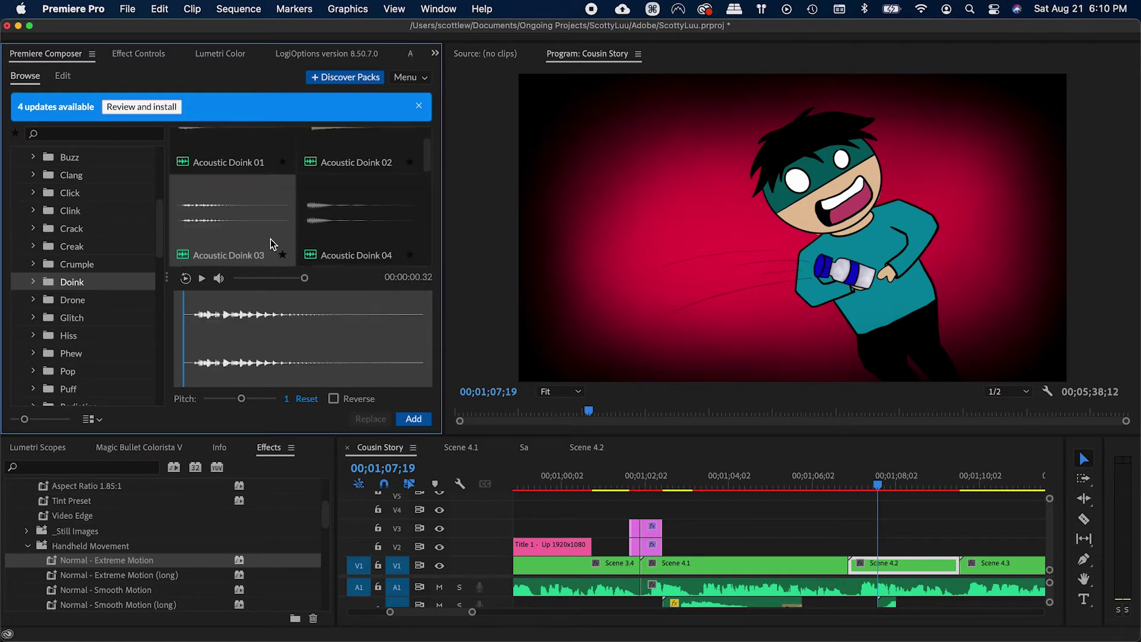
{"action": "left_click", "coordinate": [343, 229]}
Step: Compare the other Doink sound effects, including Deep Doink 01 and Deep Doink 02
{"action": "scroll", "coordinate": [342, 230], "scroll_direction": "down", "scroll_amount": 3}
{"action": "left_click", "coordinate": [282, 214]}
{"action": "left_click", "coordinate": [264, 160]}
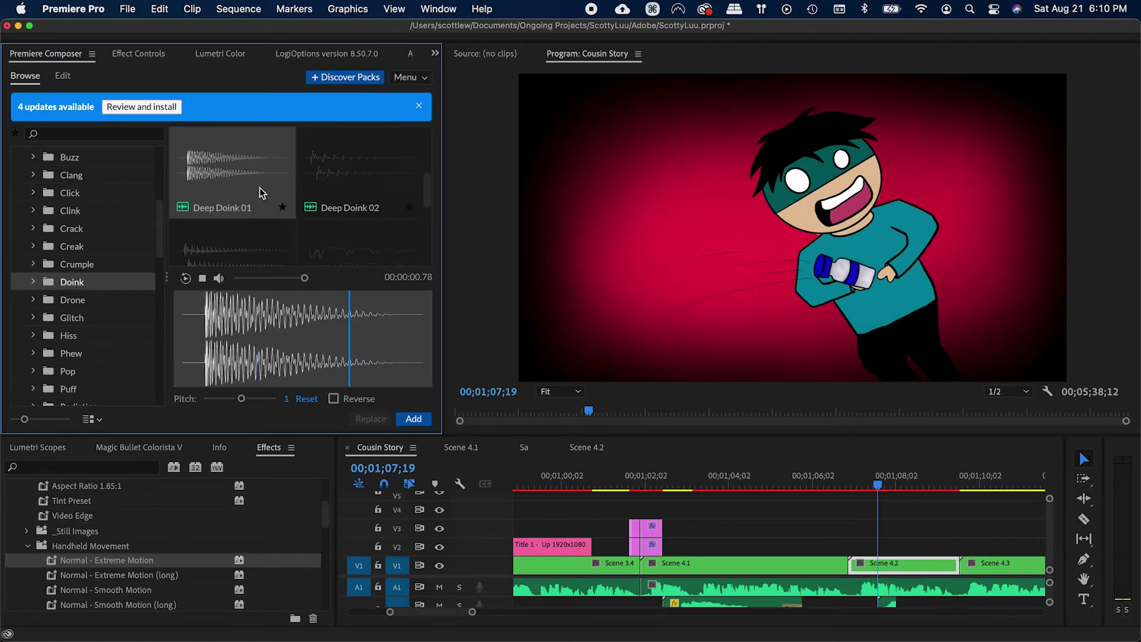
{"action": "left_click", "coordinate": [337, 184]}
{"action": "scroll", "coordinate": [266, 208], "scroll_direction": "down", "scroll_amount": 4}
{"action": "left_click", "coordinate": [265, 209]}
{"action": "scroll", "coordinate": [264, 205], "scroll_direction": "up", "scroll_amount": 5}
Step: Set the pitch of Deep Doink 01 to -3 and add the sound to the timeline
{"action": "left_click", "coordinate": [262, 199]}
{"action": "scroll", "coordinate": [262, 195], "scroll_direction": "up", "scroll_amount": 2}
{"action": "scroll", "coordinate": [255, 198], "scroll_direction": "up", "scroll_amount": 1}
{"action": "scroll", "coordinate": [252, 209], "scroll_direction": "down", "scroll_amount": 3}
{"action": "left_click_drag", "start_coordinate": [239, 398], "coordinate": [240, 398]}
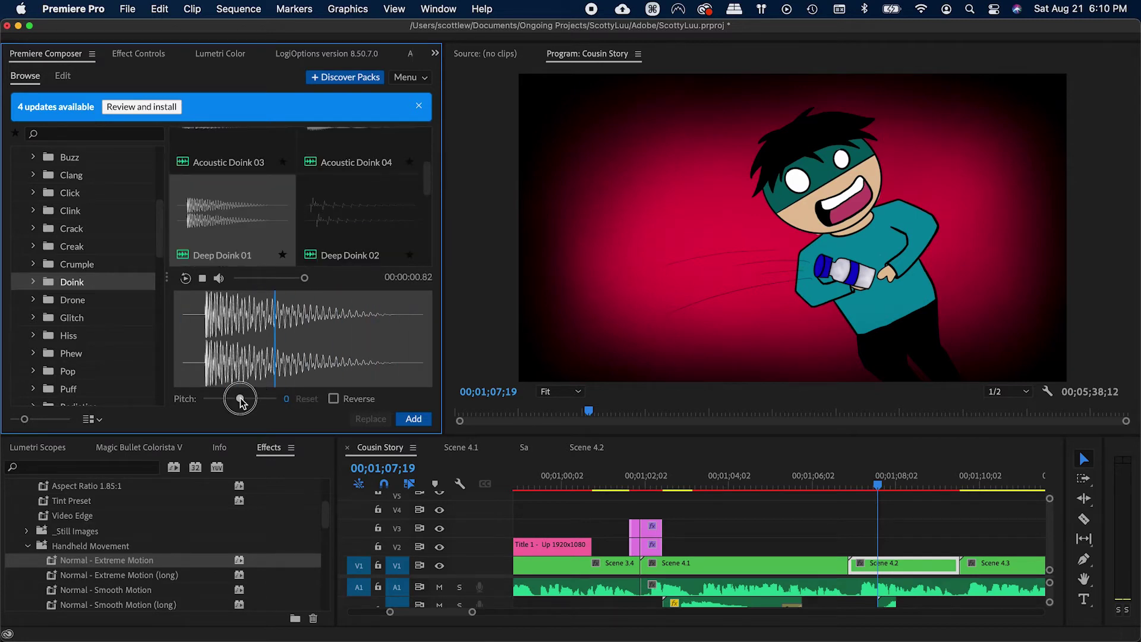
{"action": "left_click", "coordinate": [423, 417]}
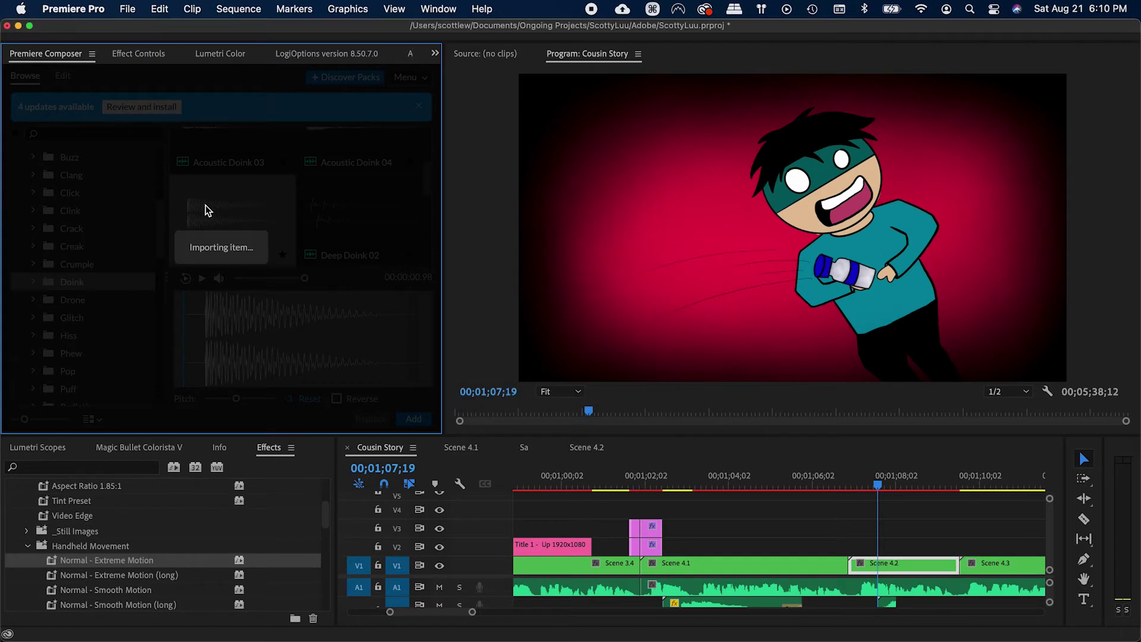
Step: Audition Acoustic Doink 03 with the pitch at -3 as an alternative impact sound
{"action": "scroll", "coordinate": [273, 255], "scroll_direction": "up", "scroll_amount": 2}
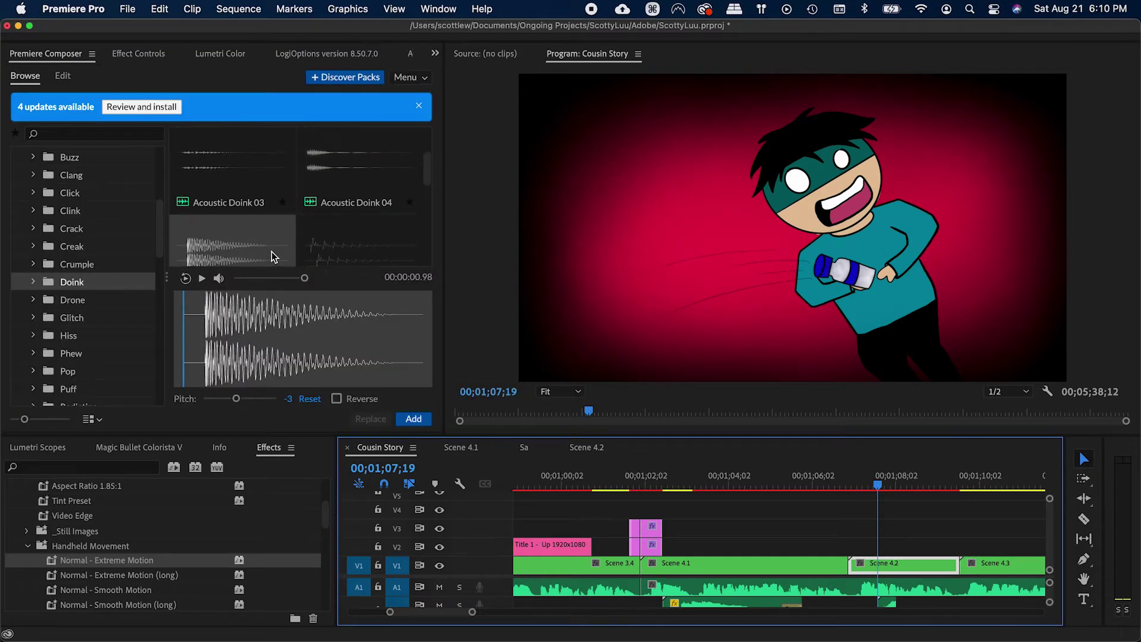
{"action": "left_click", "coordinate": [232, 177]}
{"action": "scroll", "coordinate": [926, 587], "scroll_direction": "down", "scroll_amount": 1}
{"action": "scroll", "coordinate": [925, 587], "scroll_direction": "down", "scroll_amount": 2}
{"action": "scroll", "coordinate": [925, 587], "scroll_direction": "up", "scroll_amount": 2}
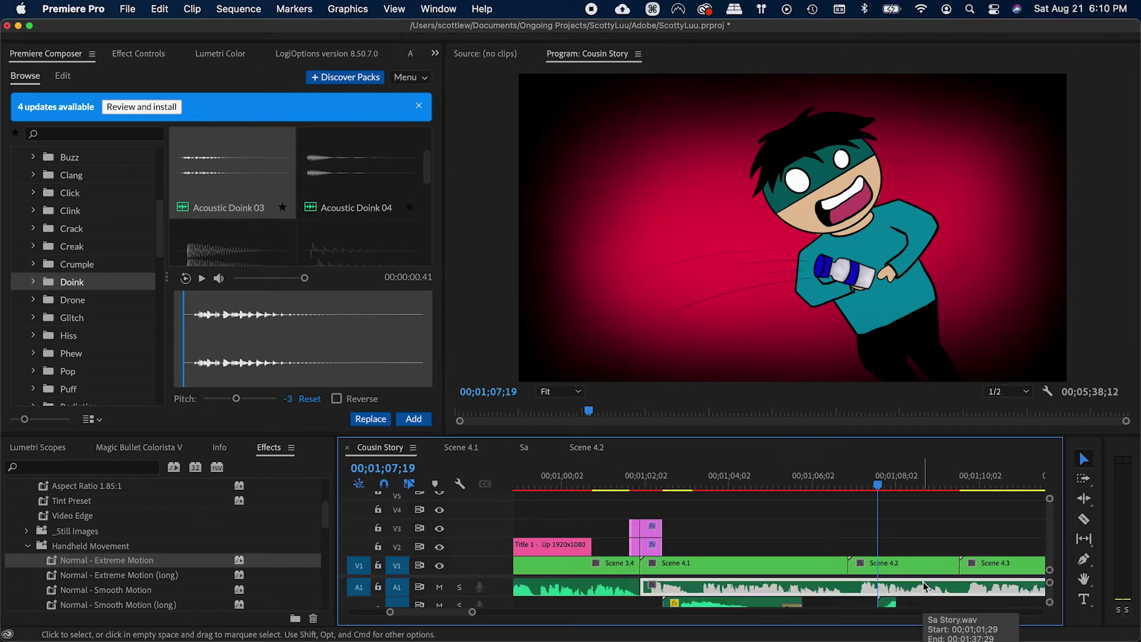
Step: Rearrange the added sound effects in the timeline, moving the impact sound up to track A2 behind the blow sound
{"action": "key", "text": "grave"}
{"action": "key", "text": "equal"}
{"action": "mouse_move", "coordinate": [684, 518]}
{"action": "left_mouse_down"}
{"action": "mouse_move", "coordinate": [608, 508]}
{"action": "mouse_move", "coordinate": [685, 517]}
{"action": "mouse_move", "coordinate": [686, 534]}
{"action": "left_mouse_up"}
{"action": "key", "text": "grave"}
{"action": "key", "text": "minus"}
{"action": "key", "text": "equal"}
{"action": "scroll", "coordinate": [960, 597], "scroll_direction": "down", "scroll_amount": 2}
{"action": "left_click_drag", "start_coordinate": [412, 575], "coordinate": [411, 549]}
{"action": "key", "text": "space"}
{"action": "key", "text": "minus"}
{"action": "left_click_drag", "start_coordinate": [811, 574], "coordinate": [811, 557], "text": "shift"}
Step: Shift the blow and doink clips on A2 earlier so the doink starts at 00;01;07;17 directly after the blow
{"action": "left_click", "coordinate": [704, 483]}
{"action": "key", "text": "space"}
{"action": "left_click", "coordinate": [232, 247]}
{"action": "key", "text": "equal"}
{"action": "left_click", "coordinate": [617, 477]}
{"action": "key", "text": "space"}
{"action": "left_click_drag", "start_coordinate": [627, 477], "coordinate": [745, 484]}
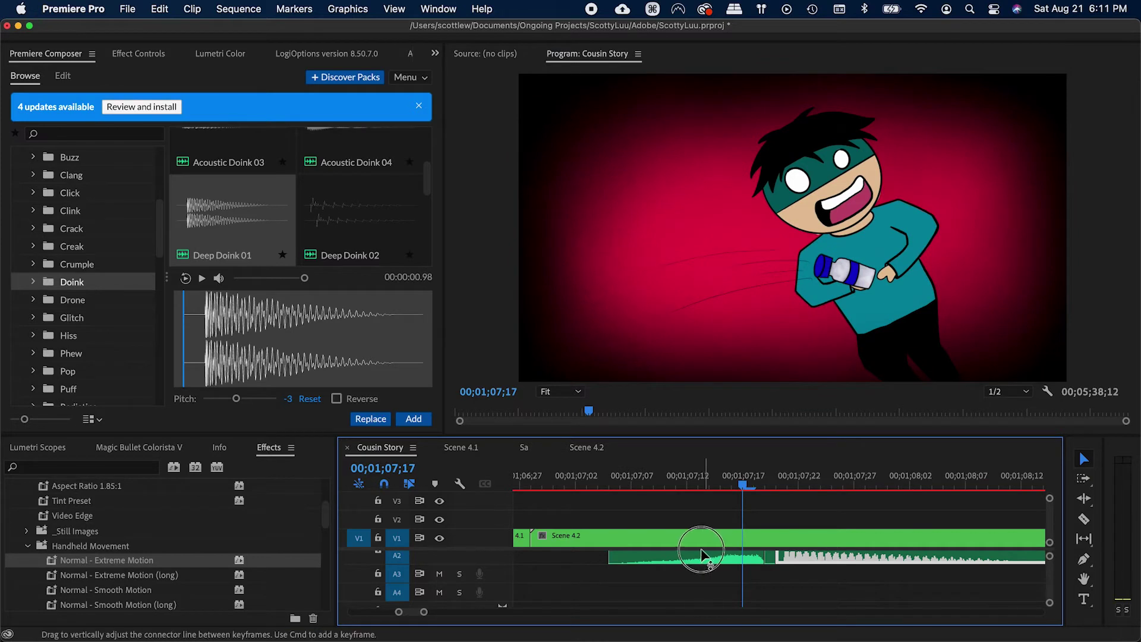
{"action": "left_click_drag", "start_coordinate": [694, 559], "coordinate": [672, 559]}
{"action": "left_click_drag", "start_coordinate": [808, 561], "coordinate": [786, 562]}
Step: Play the sequence from 00;01;07;01 to check the sound timing against the bottle's impact
{"action": "left_click", "coordinate": [562, 476]}
{"action": "key", "text": "space"}
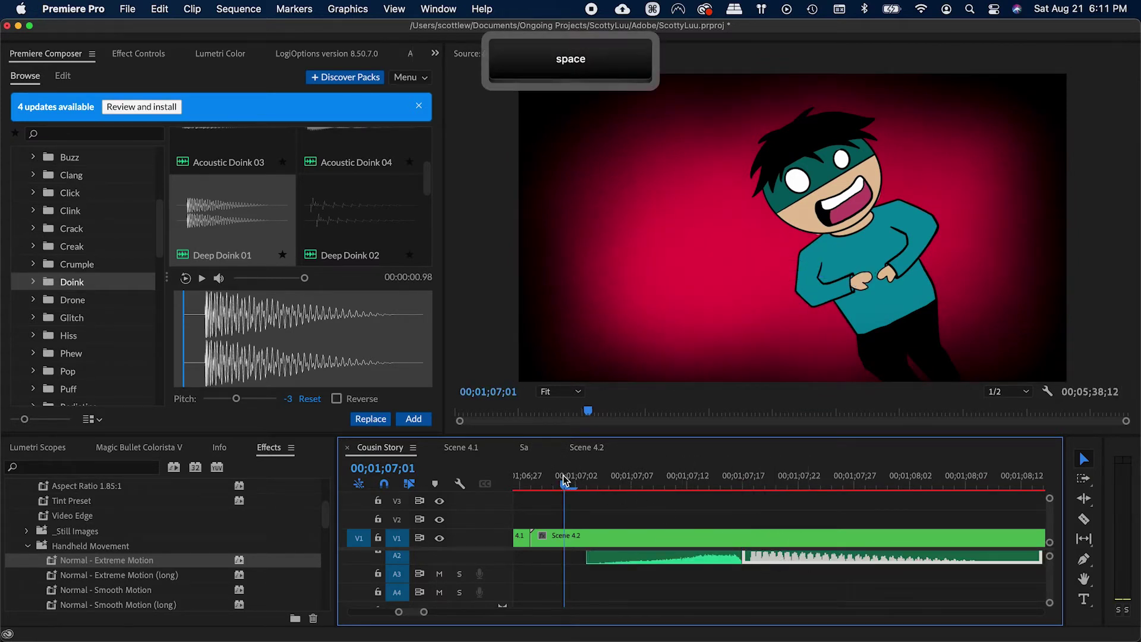
{"action": "key", "text": "v"}
{"action": "key", "text": "space"}
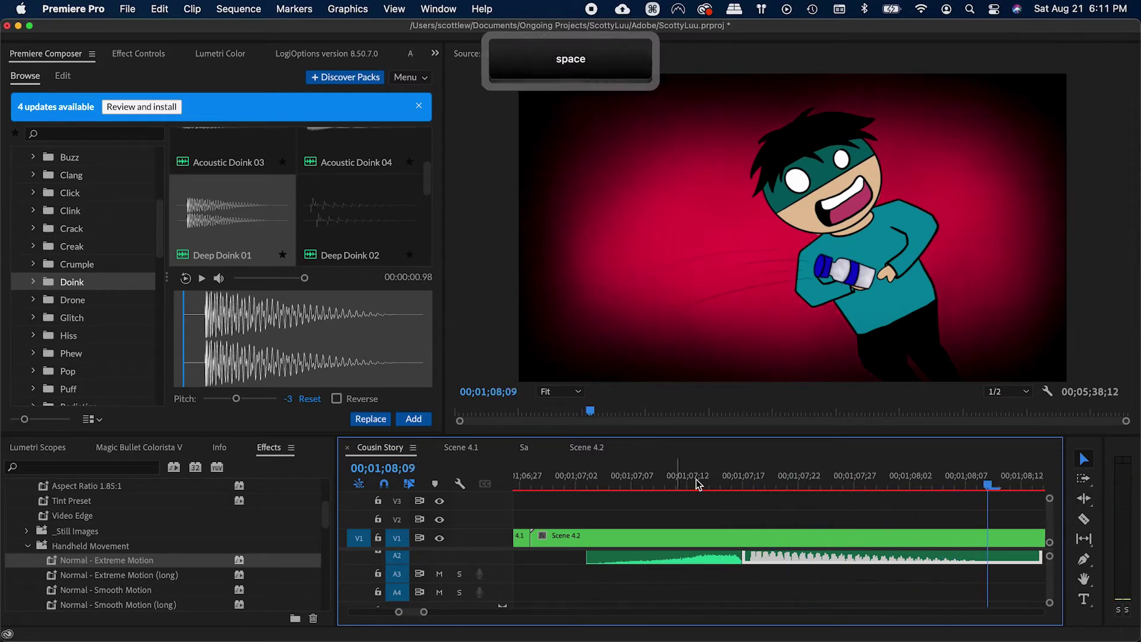
Step: Open the nested Scene 4.2 sequence at the impact frame, examine the Layer 4 clip's motion keyframes and save the project
{"action": "key", "text": "minus"}
{"action": "left_click", "coordinate": [768, 480]}
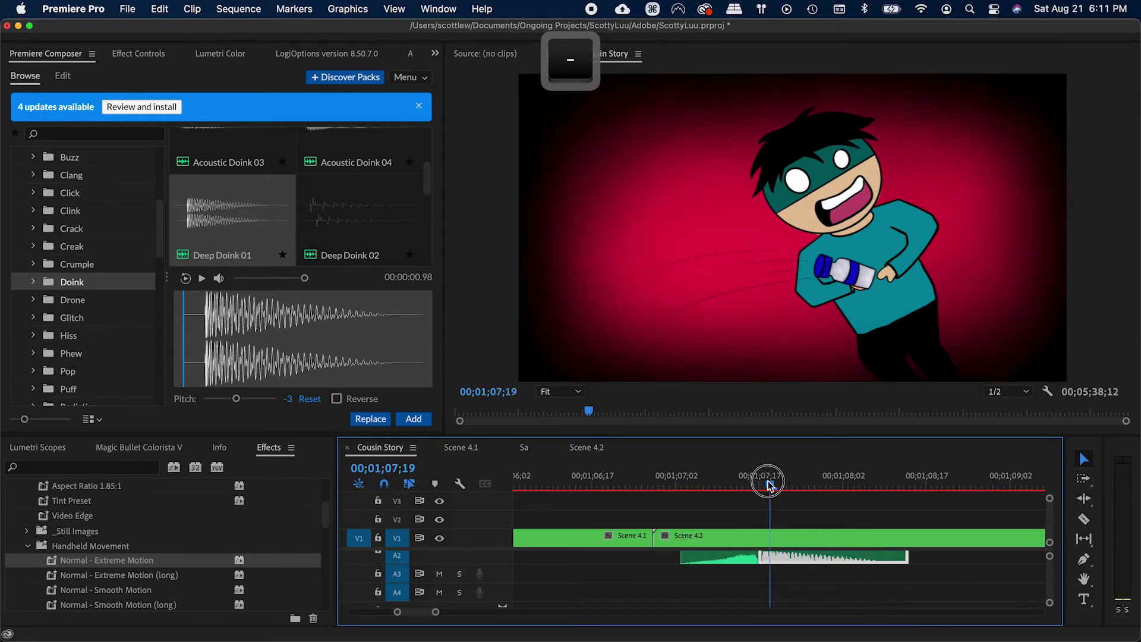
{"action": "key", "text": "v"}
{"action": "double_click", "coordinate": [768, 538]}
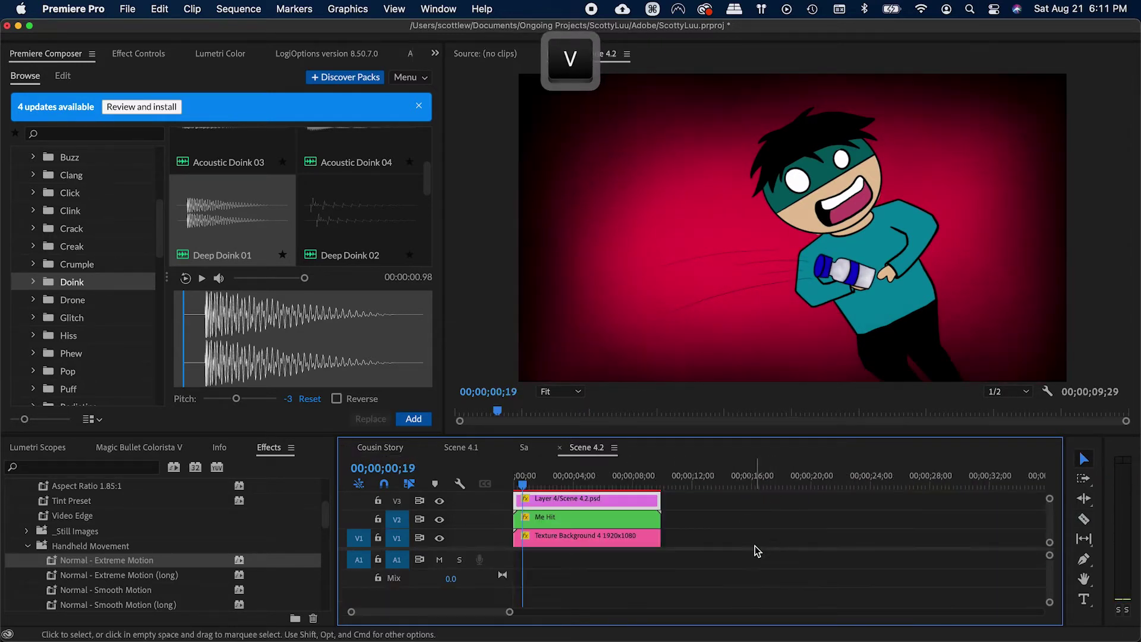
{"action": "key", "text": "super+s"}
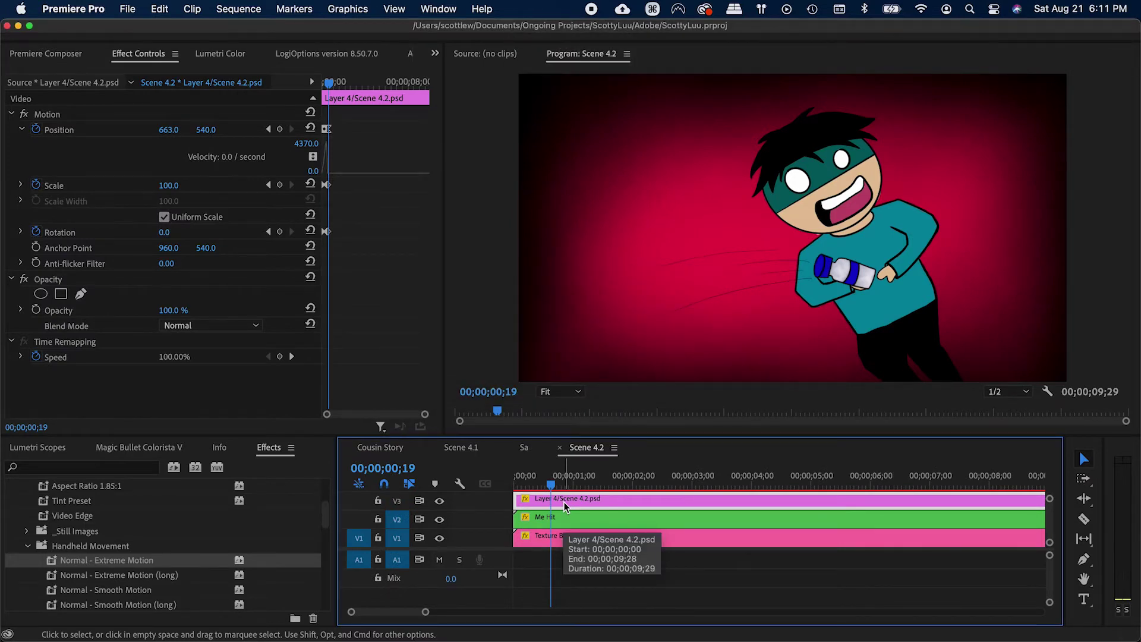
{"action": "left_click", "coordinate": [345, 286]}
{"action": "key", "text": "equal"}
{"action": "key", "text": "equal"}
{"action": "key", "text": "equal"}
{"action": "key", "text": "super+s"}
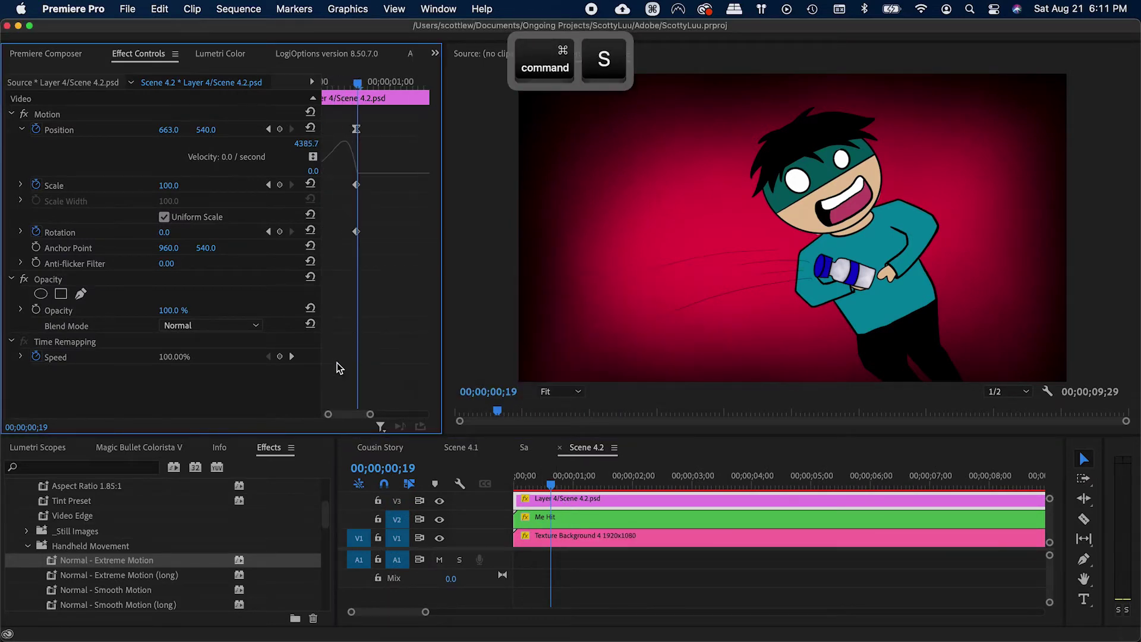
Step: Start position and scale keyframing on the Me Hit clip at 00;00;00;19 and save the project
{"action": "left_click", "coordinate": [618, 520]}
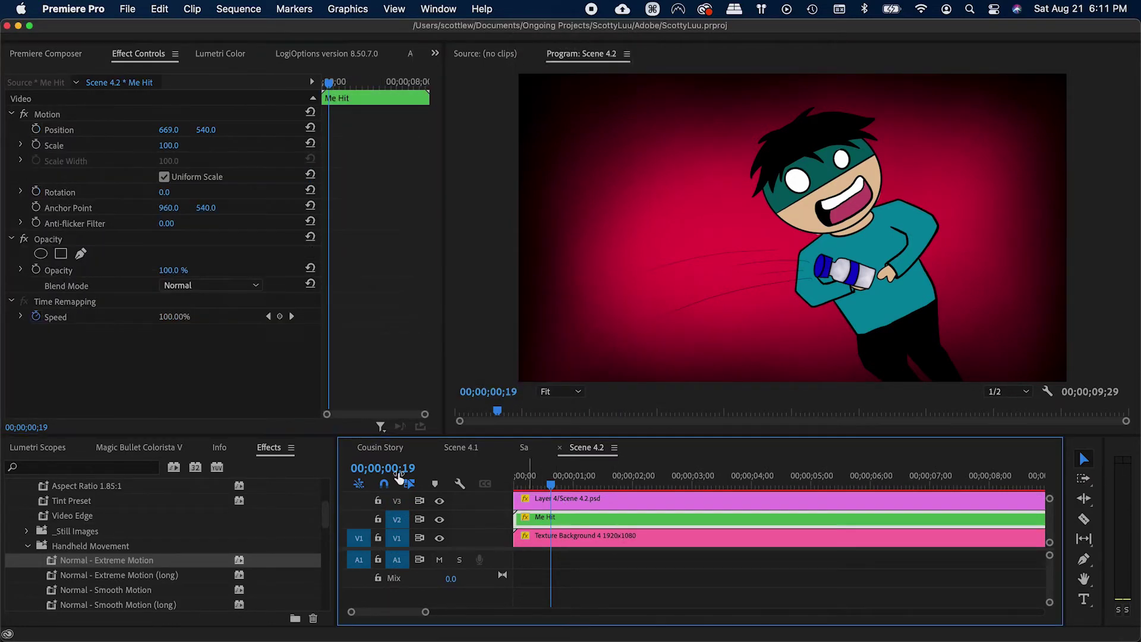
{"action": "left_click", "coordinate": [35, 129]}
{"action": "left_click", "coordinate": [34, 144]}
{"action": "key", "text": "super+s"}
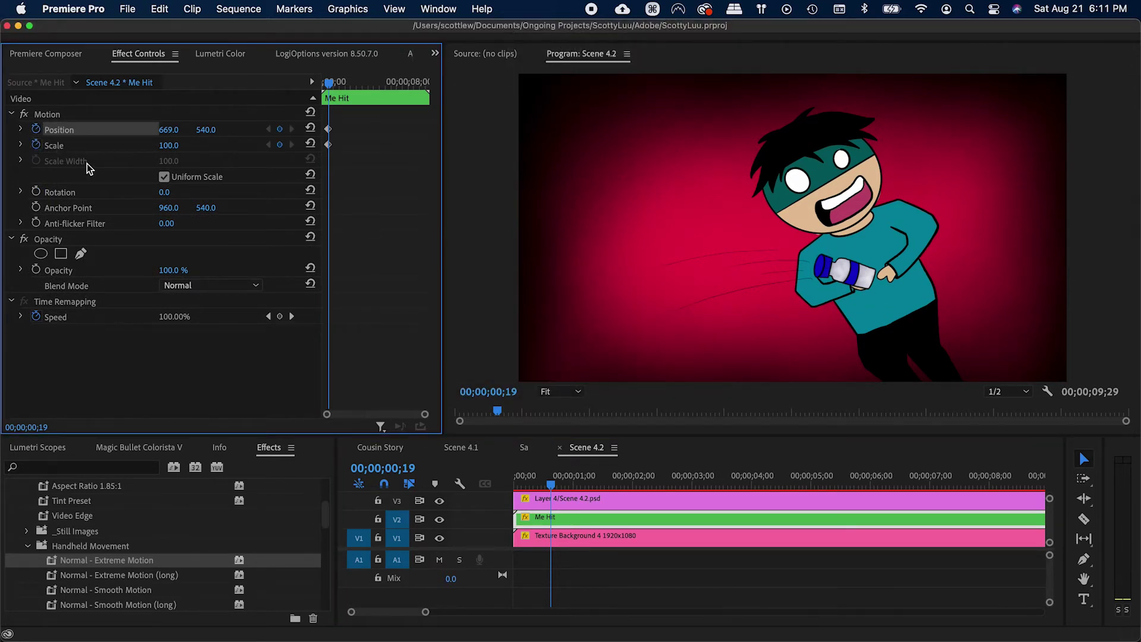
{"action": "key", "text": "super+s"}
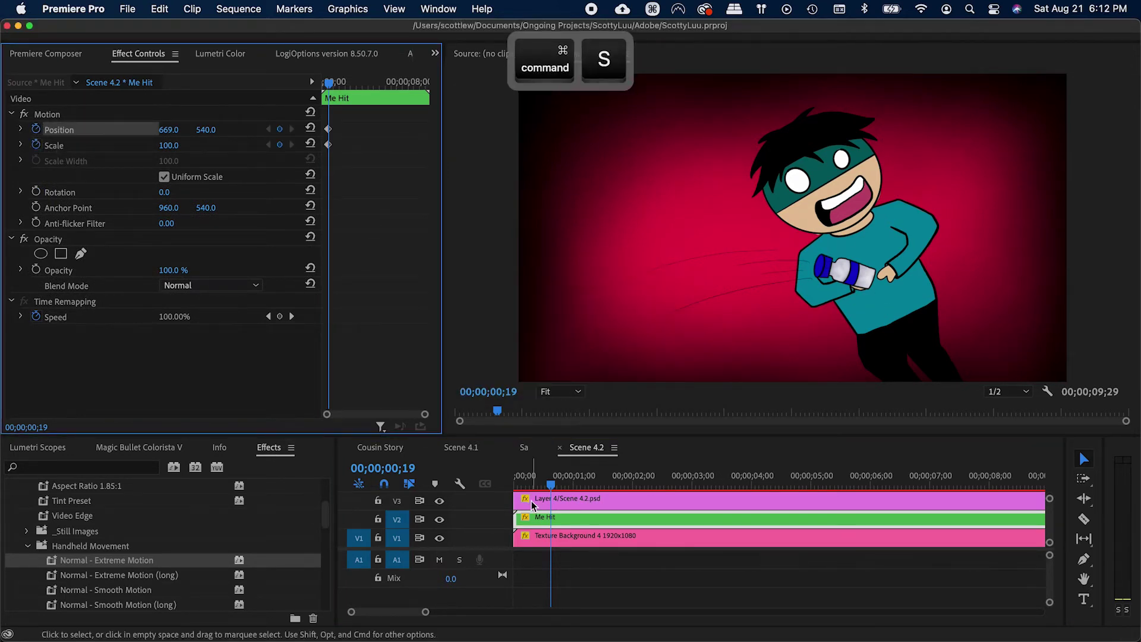
Step: Add rotation keyframes to Me Hit at 00;00;00;25 and at the existing 00;00;00;19 keyframes, and save the project
{"action": "key", "text": "equal"}
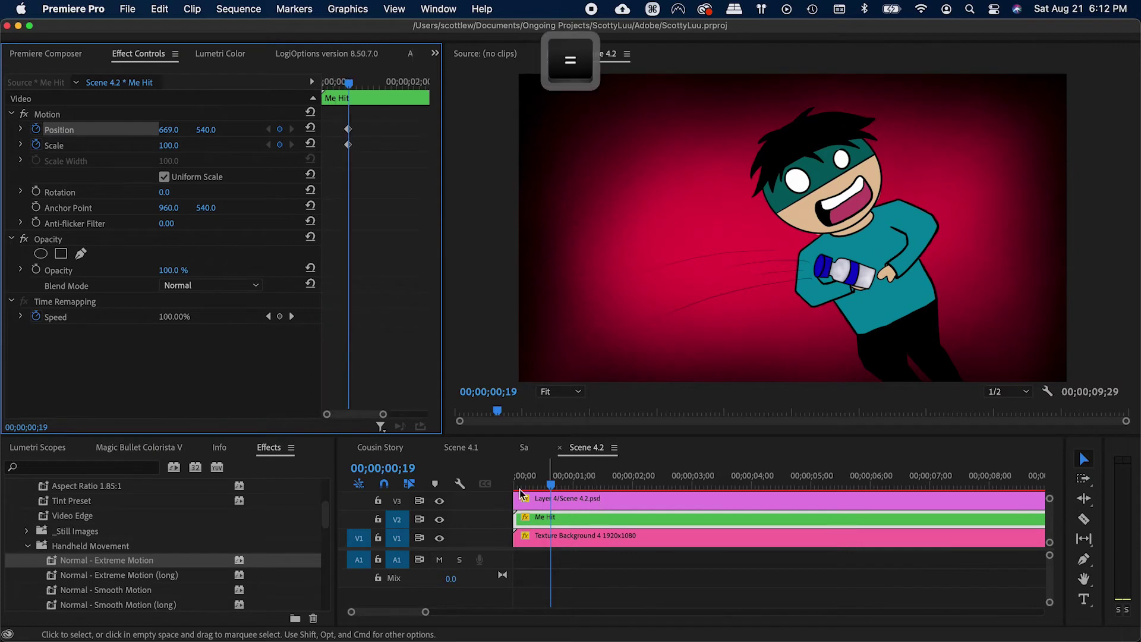
{"action": "left_click_drag", "start_coordinate": [351, 88], "coordinate": [358, 85]}
{"action": "left_click", "coordinate": [36, 191]}
{"action": "key", "text": "minus"}
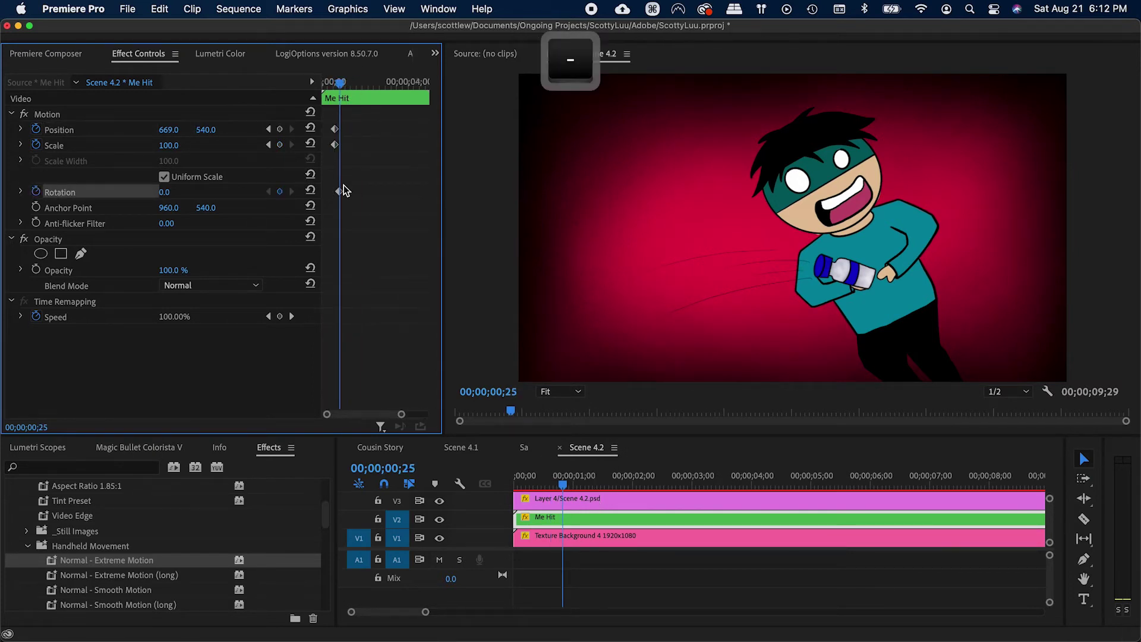
{"action": "key", "text": "minus"}
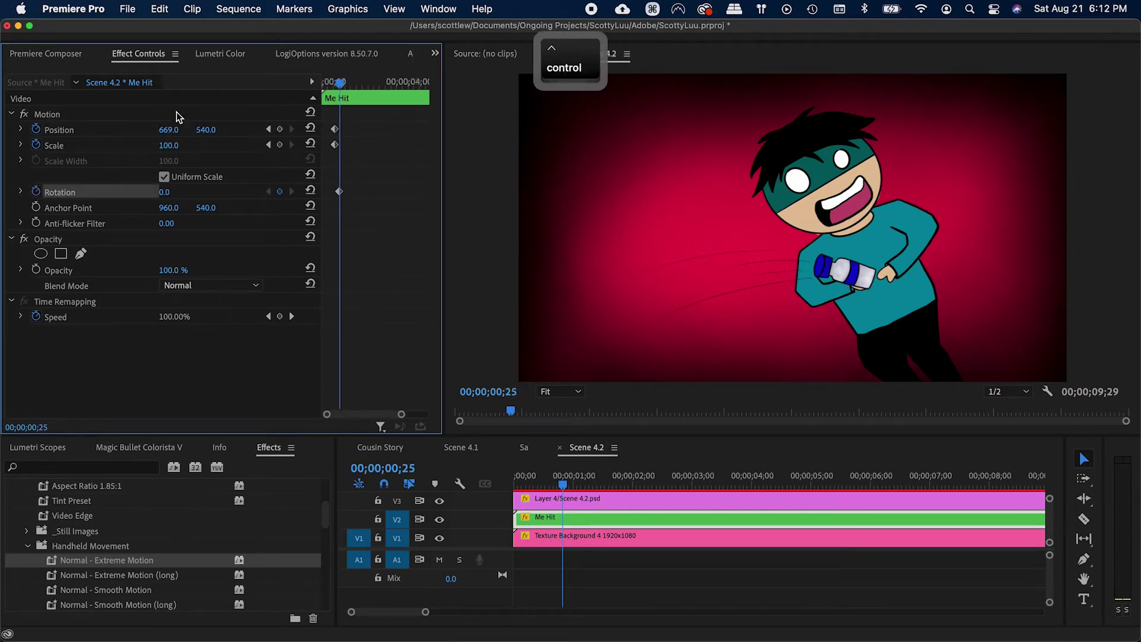
{"action": "left_click", "coordinate": [71, 143]}
{"action": "key", "text": "ctrl+super+Left"}
{"action": "left_click", "coordinate": [279, 192]}
{"action": "left_click", "coordinate": [292, 191]}
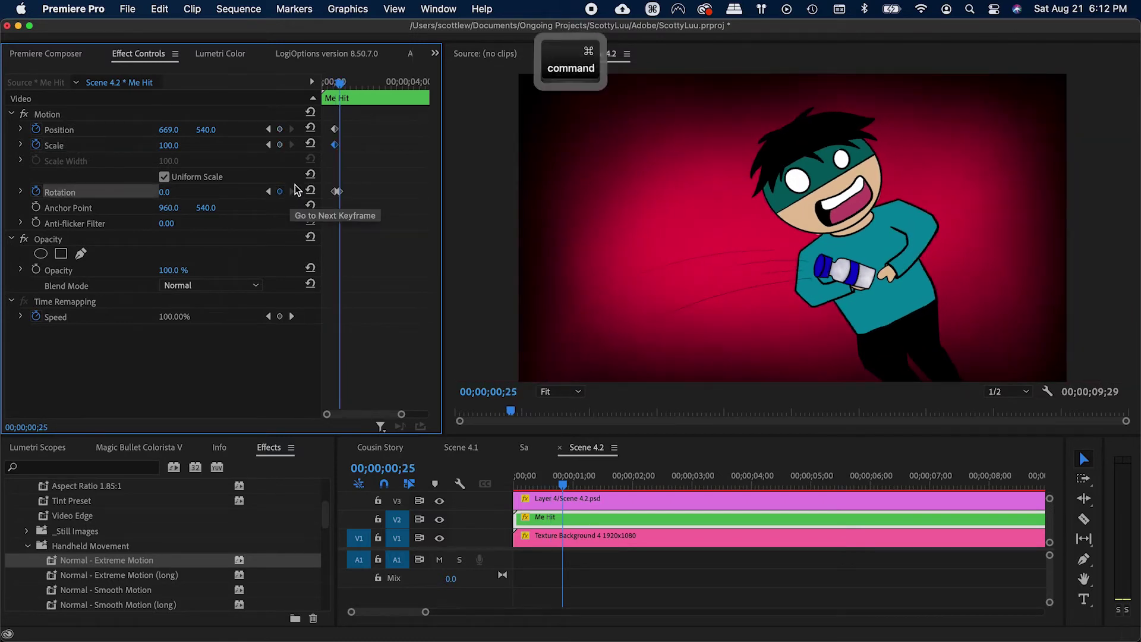
{"action": "key", "text": "super+s"}
Step: Add ending scale and position keyframes to Me Hit, rotate the character clockwise, shift it up and to the right, and preview the motion
{"action": "left_click", "coordinate": [279, 145]}
{"action": "left_click", "coordinate": [280, 129]}
{"action": "key", "text": "equal"}
{"action": "key", "text": "equal"}
{"action": "key", "text": "equal"}
{"action": "left_click_drag", "start_coordinate": [166, 192], "coordinate": [187, 192]}
{"action": "left_click_drag", "start_coordinate": [208, 129], "coordinate": [212, 131]}
{"action": "left_click_drag", "start_coordinate": [367, 83], "coordinate": [354, 107]}
{"action": "key", "text": "space"}
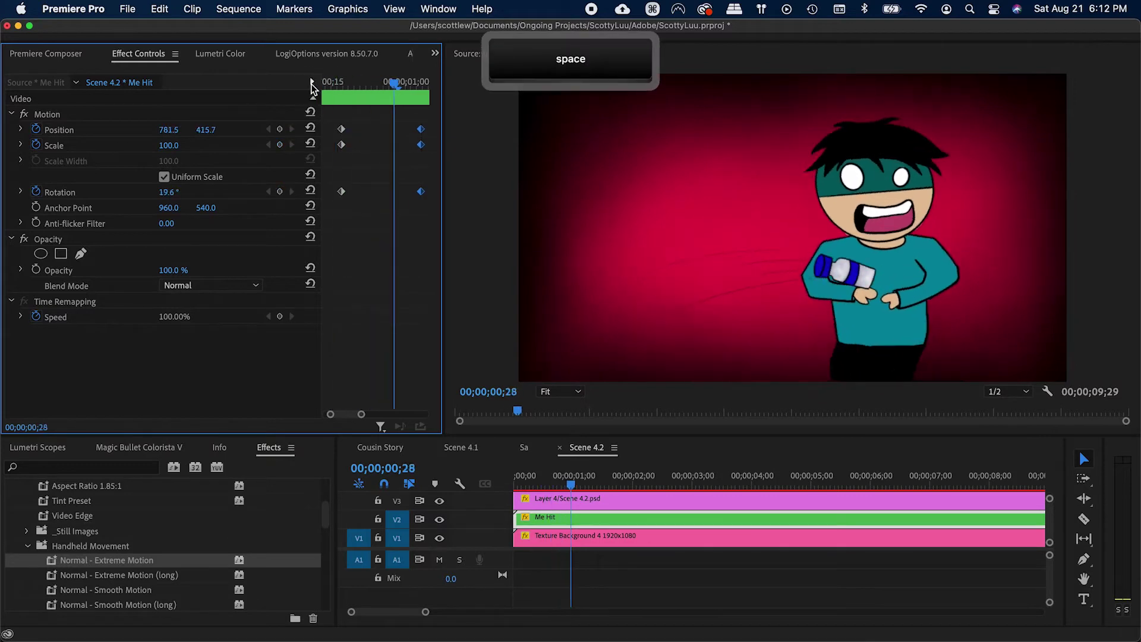
{"action": "key", "text": "space"}
Step: Move Me Hit's ending position, scale and rotation keyframes to around the four-second mark, preview the slower motion and save the project
{"action": "key", "text": "minus"}
{"action": "key", "text": "space"}
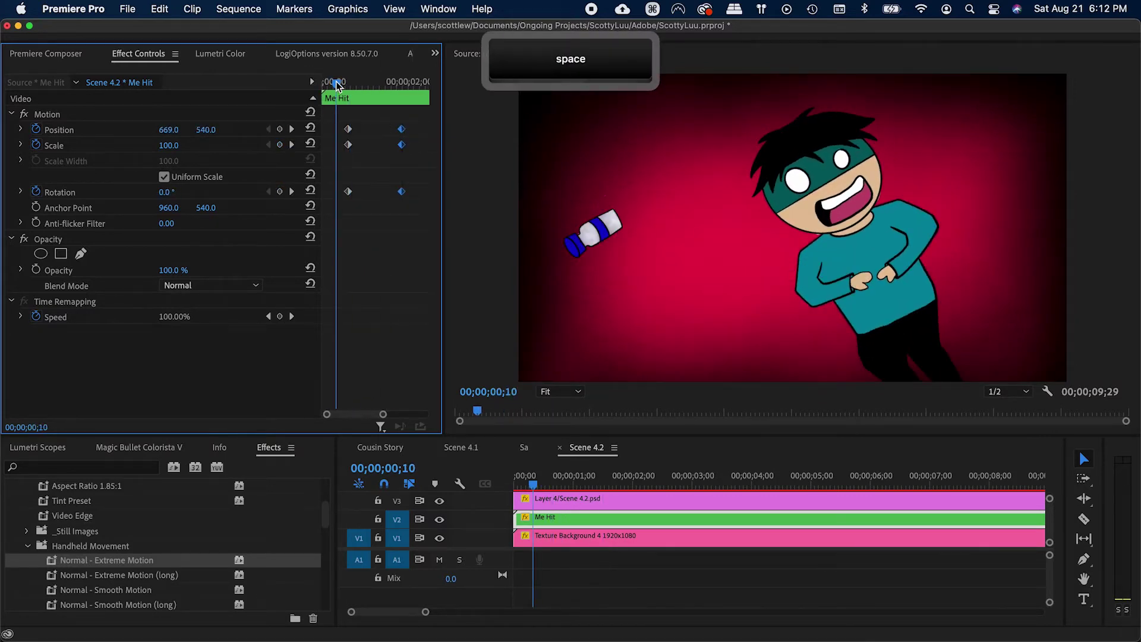
{"action": "key", "text": "space"}
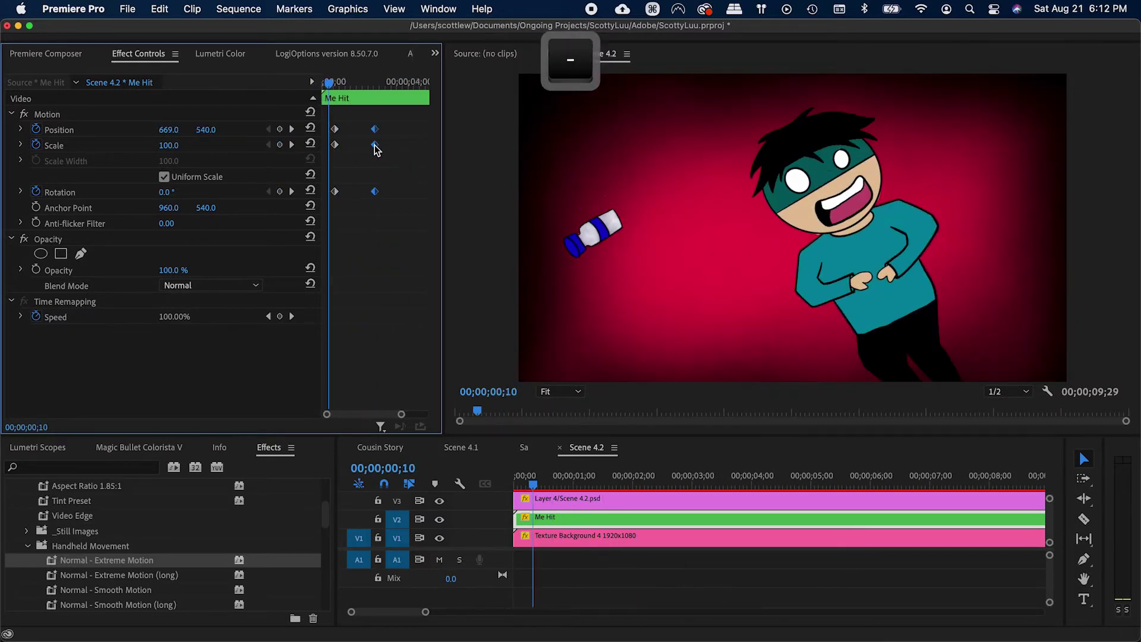
{"action": "key", "text": "space"}
{"action": "key", "text": "space"}
{"action": "key", "text": "space"}
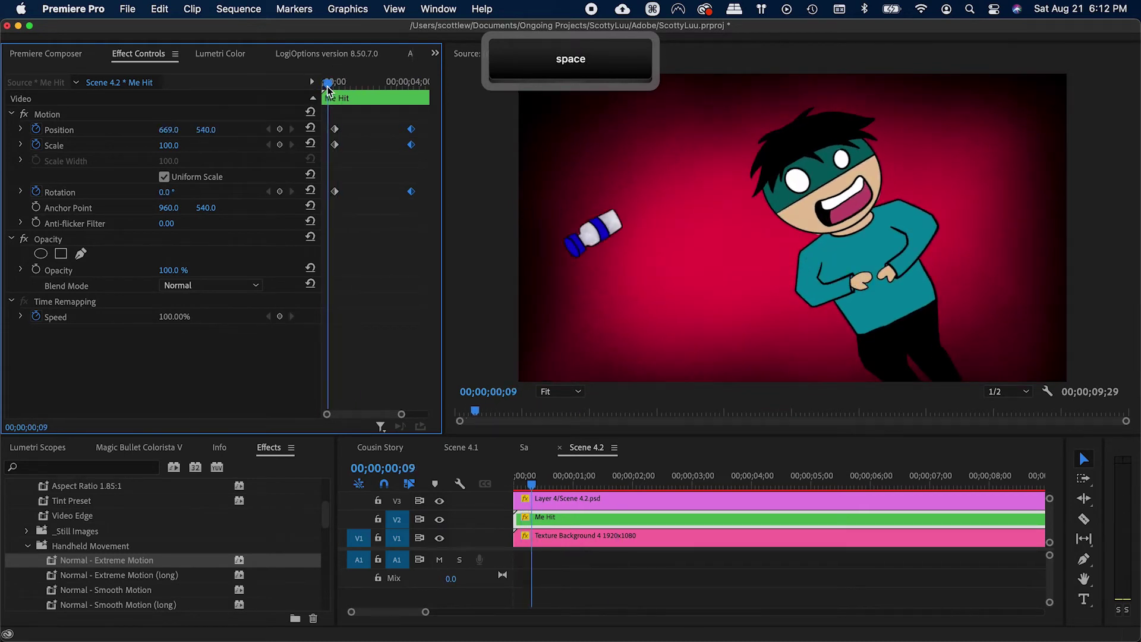
{"action": "key", "text": "super+s"}
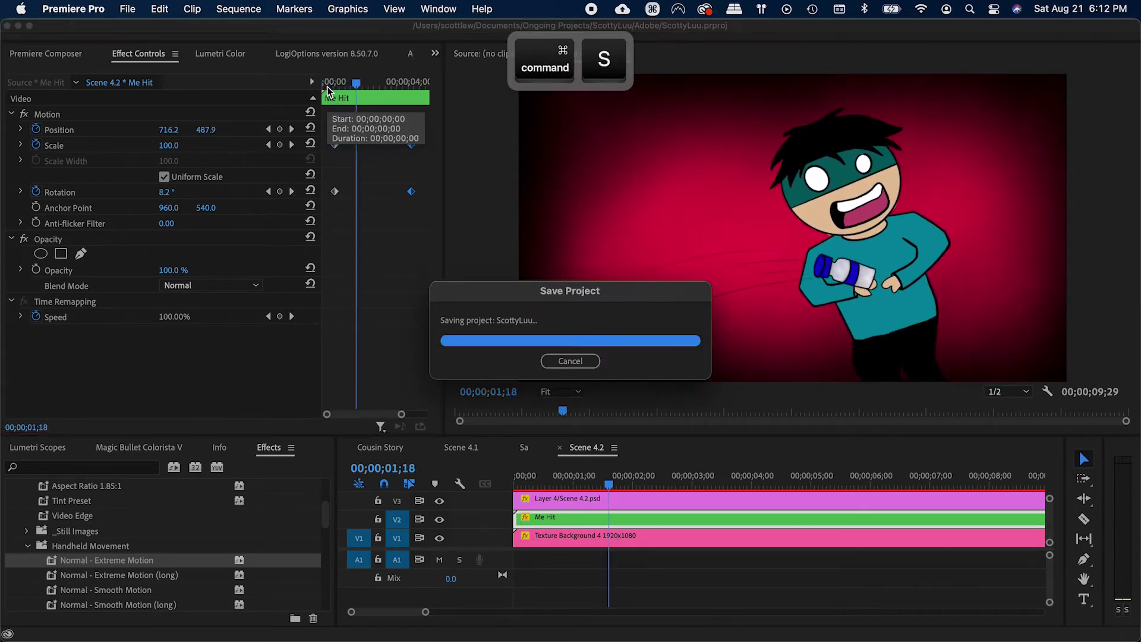
Step: Preview the hit reaction in Scene 4.2 and again in Cousin Story, then save the project
{"action": "key", "text": "space"}
{"action": "key", "text": "space"}
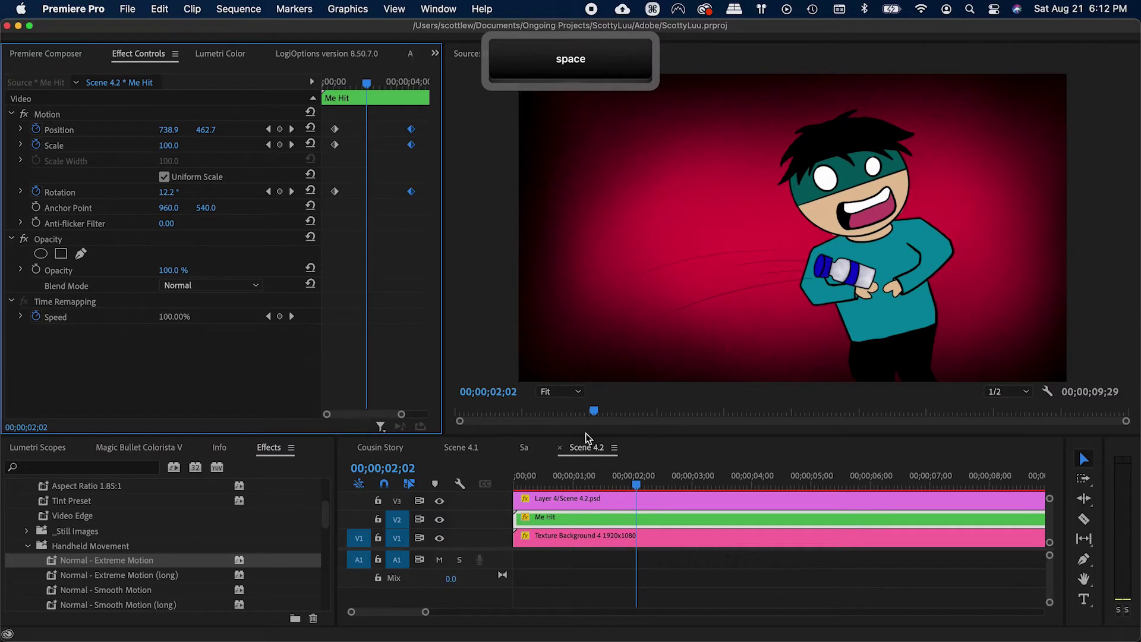
{"action": "key", "text": "super+s"}
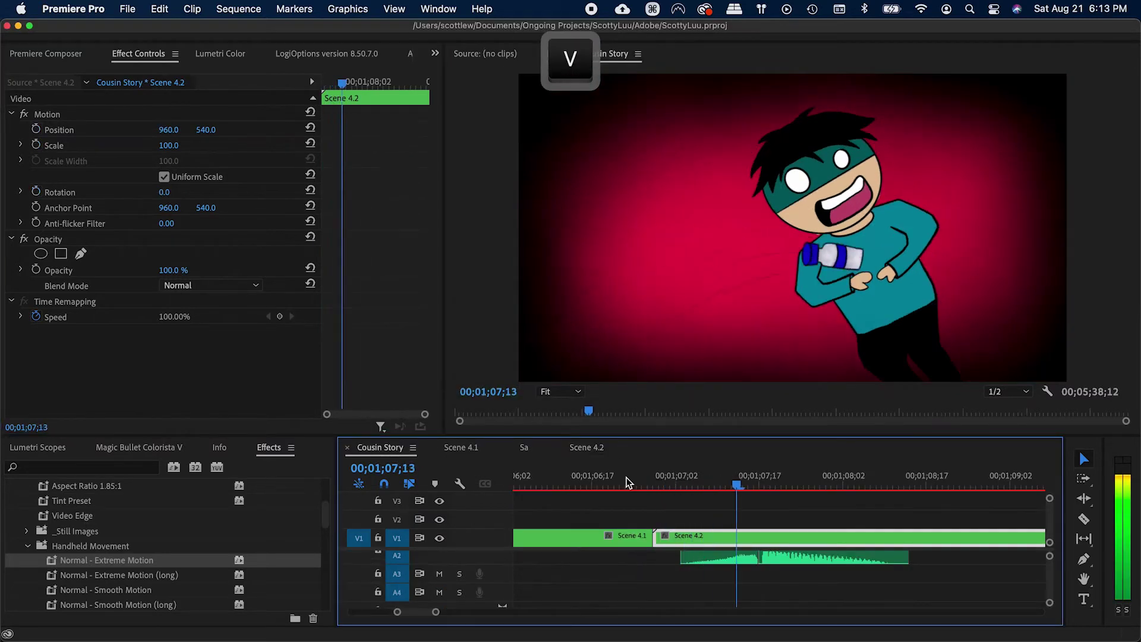
{"action": "key", "text": "space"}
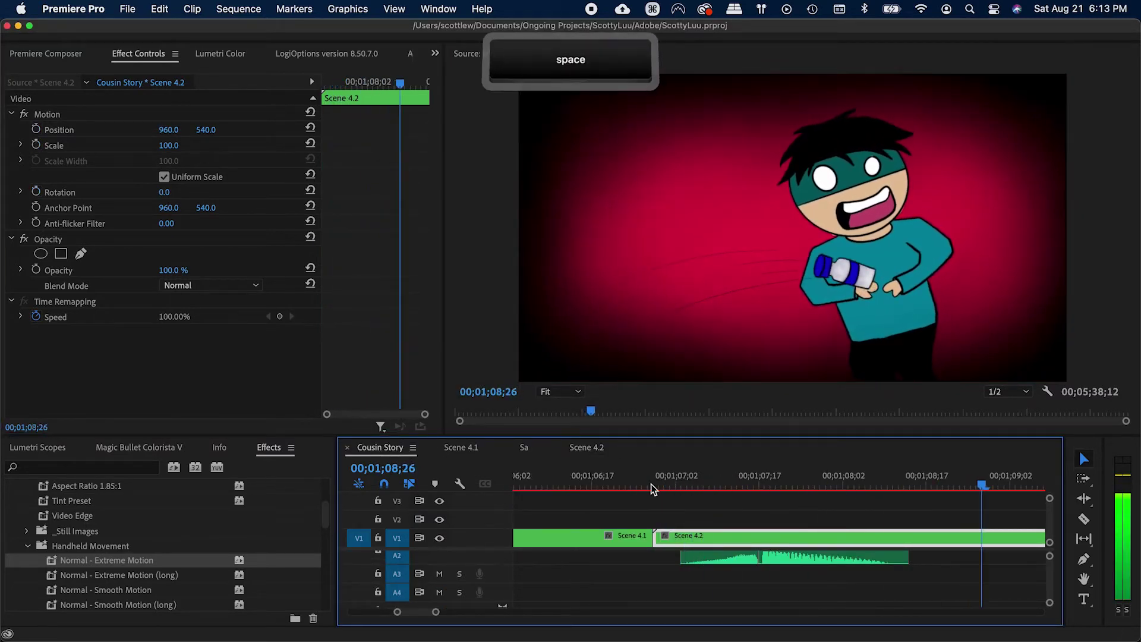
{"action": "left_click", "coordinate": [815, 558]}
{"action": "key", "text": "minus"}
{"action": "key", "text": "super+s"}
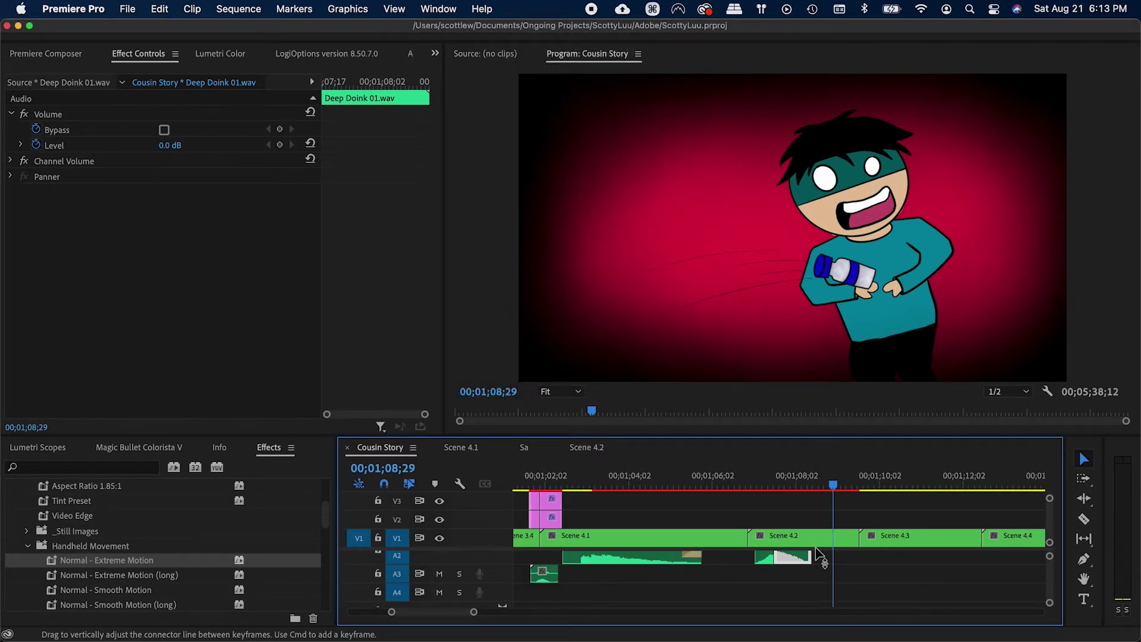
Step: Play Cousin Story from the end of Scene 4.2 into Scene 4.3, then open the nested Scene 4.3 sequence
{"action": "key", "text": "space"}
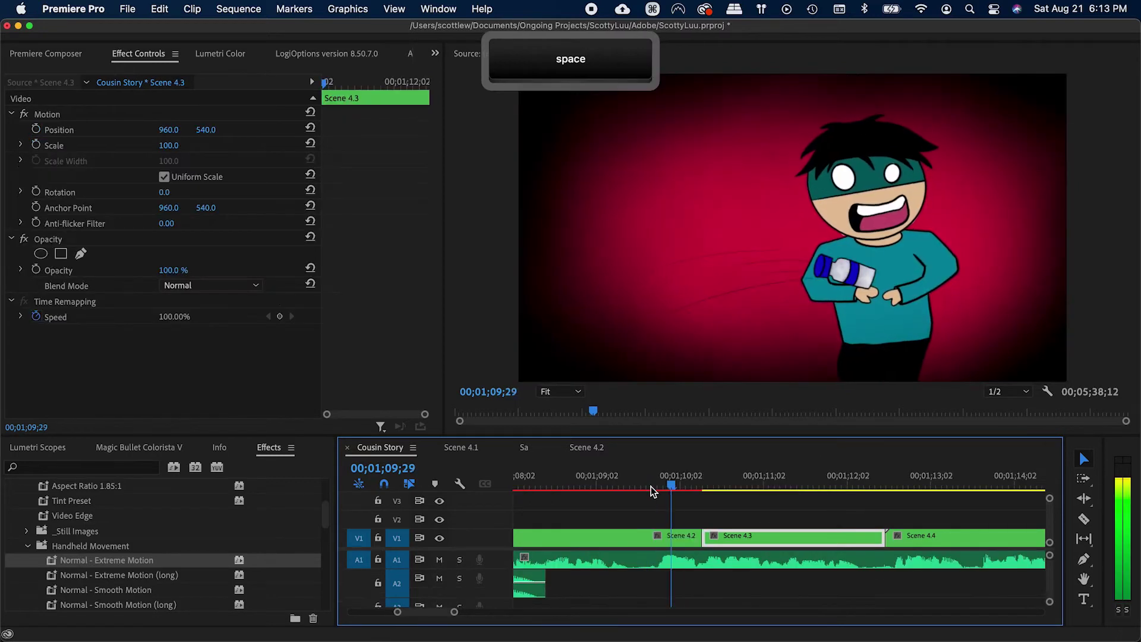
{"action": "key", "text": "v"}
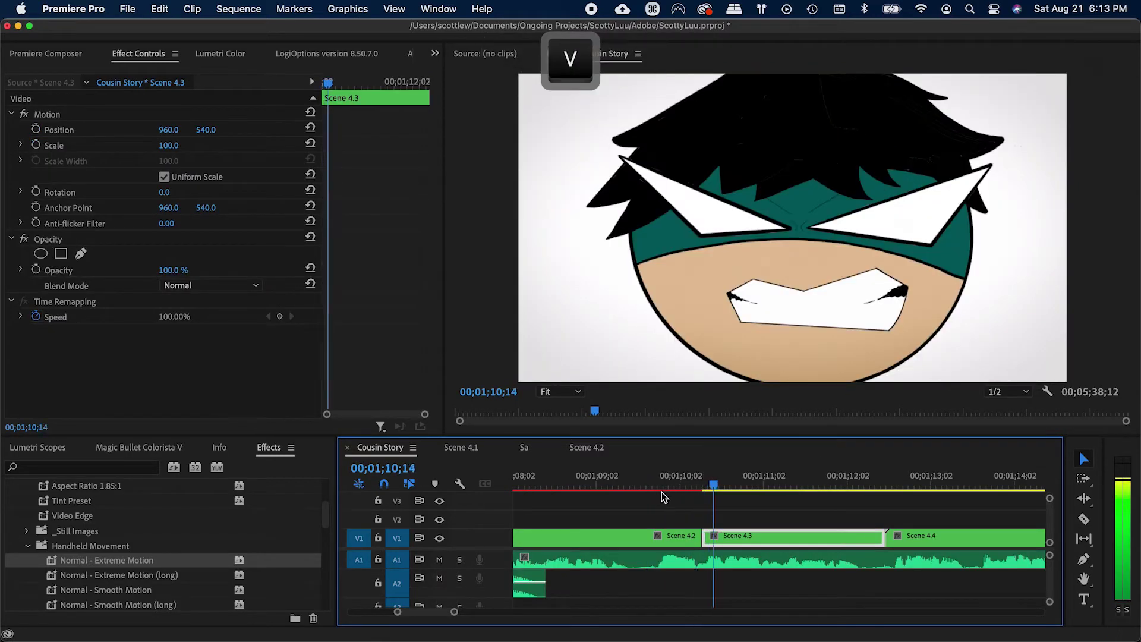
{"action": "key", "text": "space"}
{"action": "double_click", "coordinate": [760, 533]}
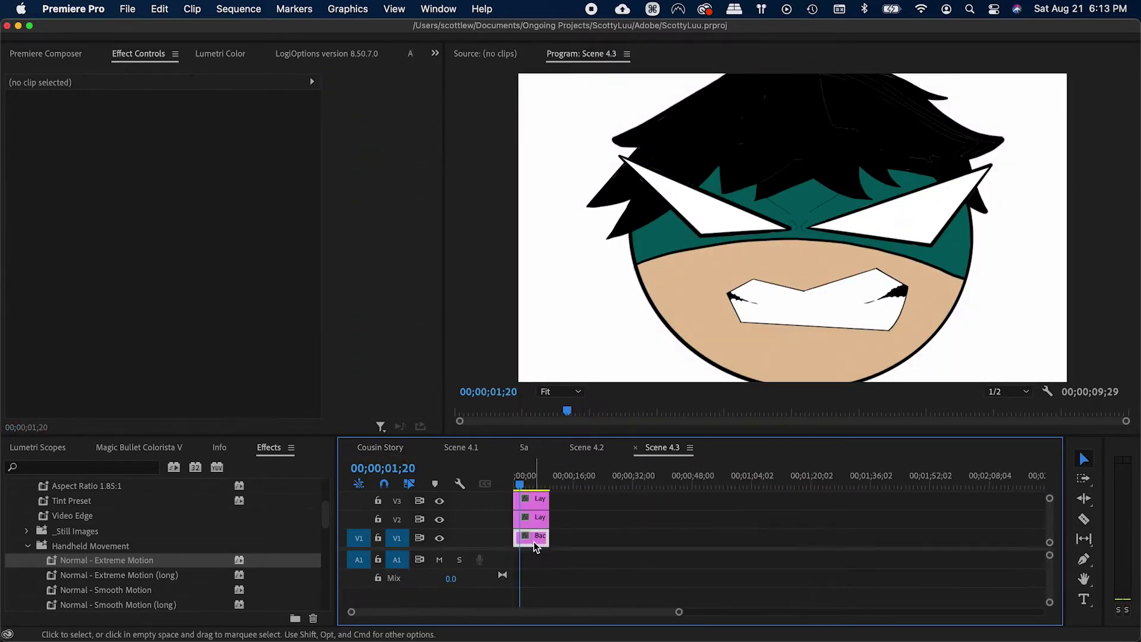
Step: Save the project and remove the Layer 9/Scene 4.3.psd clip from track V2 in Scene 4.3
{"action": "left_click", "coordinate": [533, 541]}
{"action": "key", "text": "="}
{"action": "key", "text": "cmd+s"}
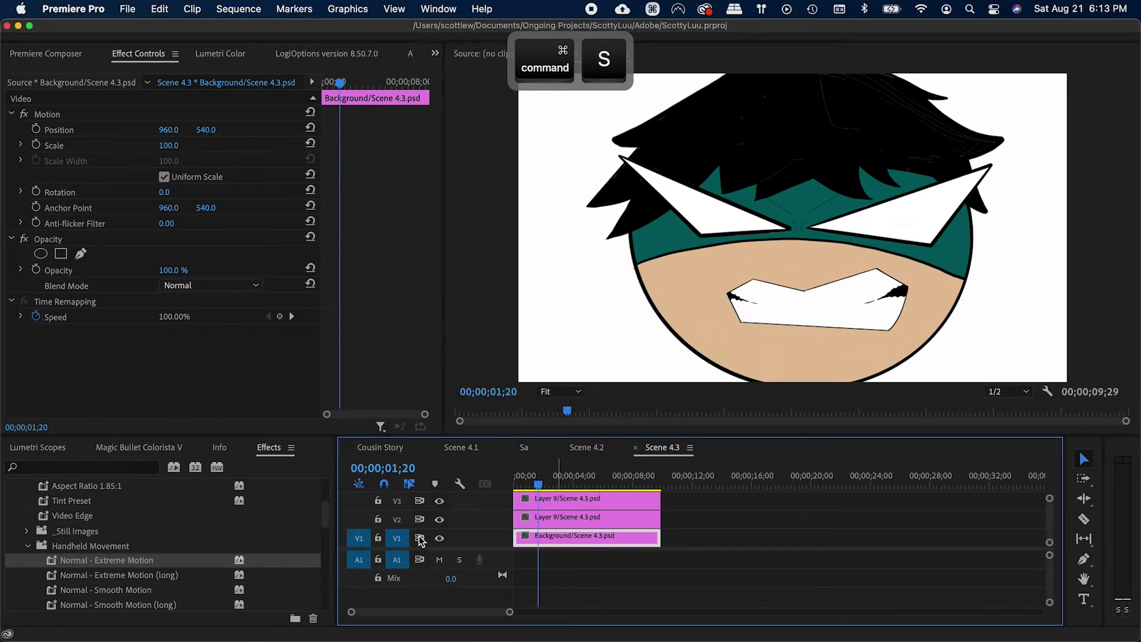
{"action": "right_click", "coordinate": [421, 517]}
{"action": "left_click", "coordinate": [476, 556]}
{"action": "key", "text": "shift+z"}
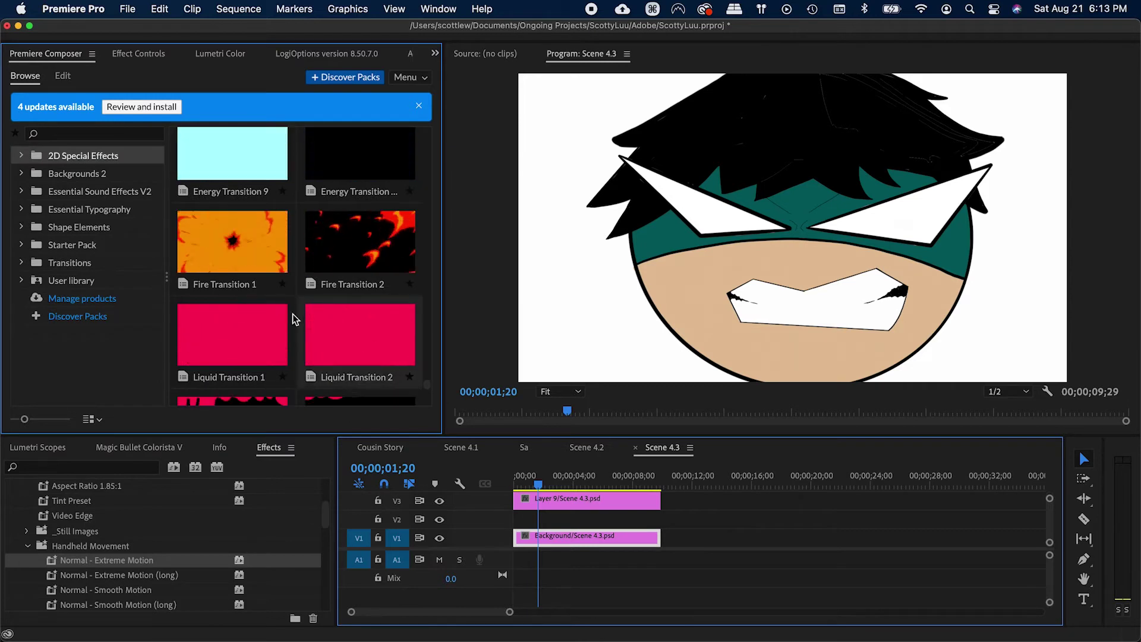
Step: Add Fire Transition 1 on V2 in Cousin Story from 00;01;09;26, covering the cut between Scene 4.2 and Scene 4.3, and preview it
{"action": "left_click", "coordinate": [238, 268]}
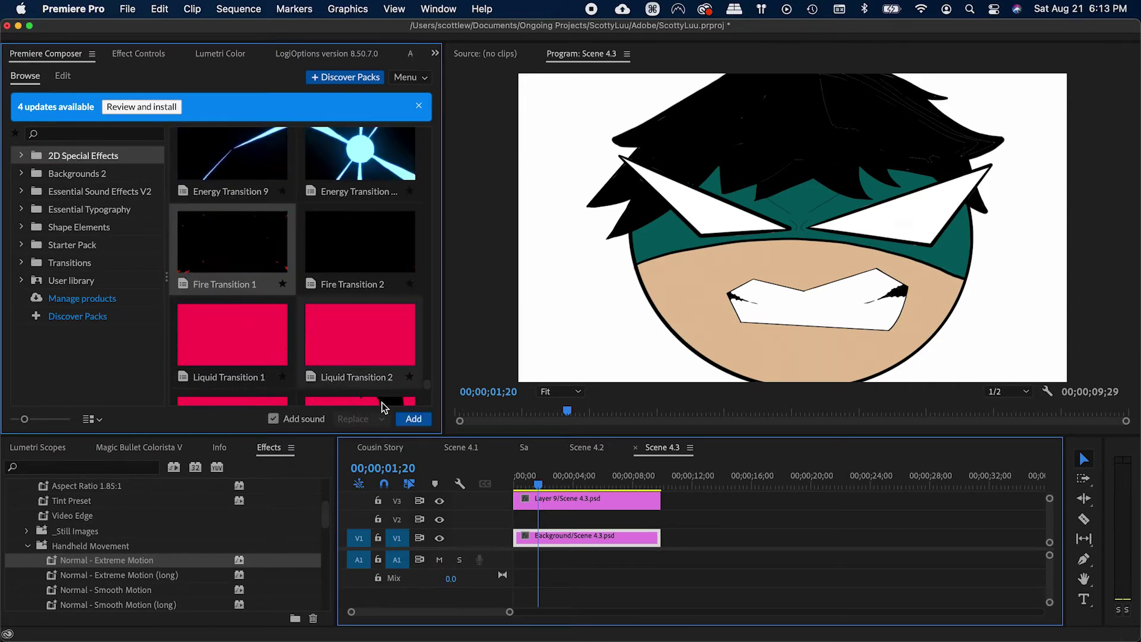
{"action": "left_click", "coordinate": [385, 448]}
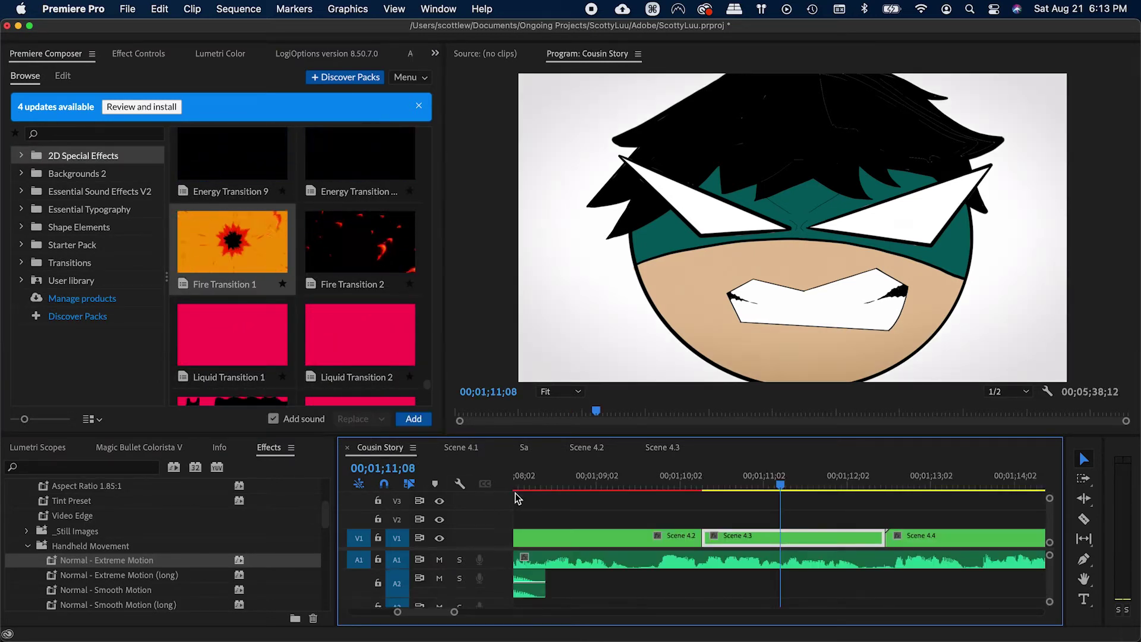
{"action": "key", "text": "Up"}
{"action": "left_click", "coordinate": [417, 420]}
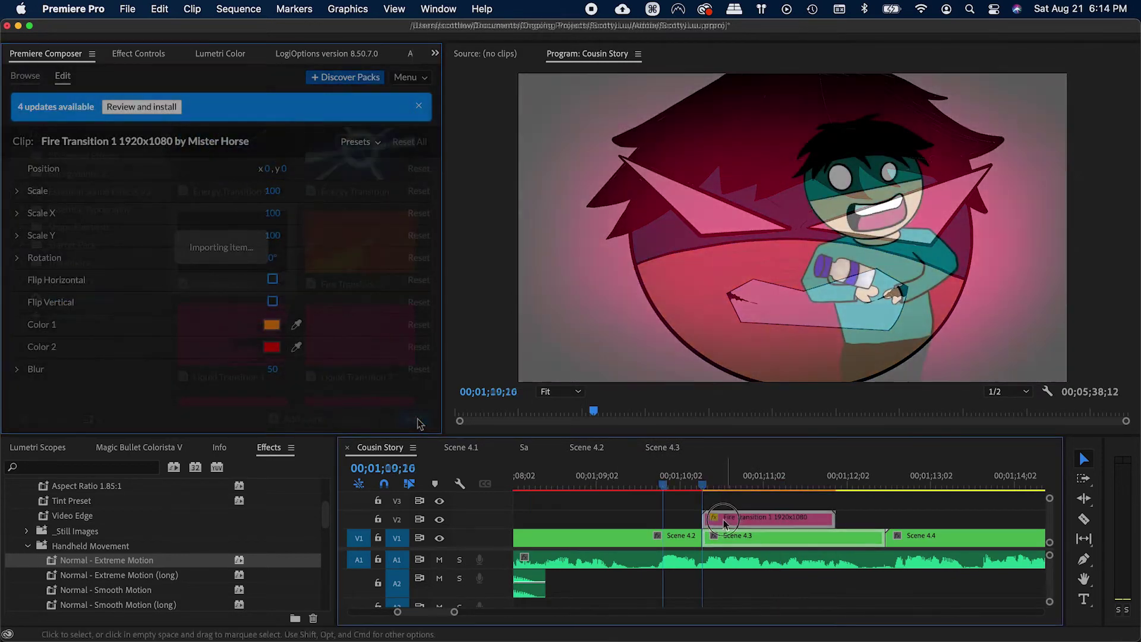
{"action": "left_click_drag", "start_coordinate": [724, 520], "coordinate": [661, 518]}
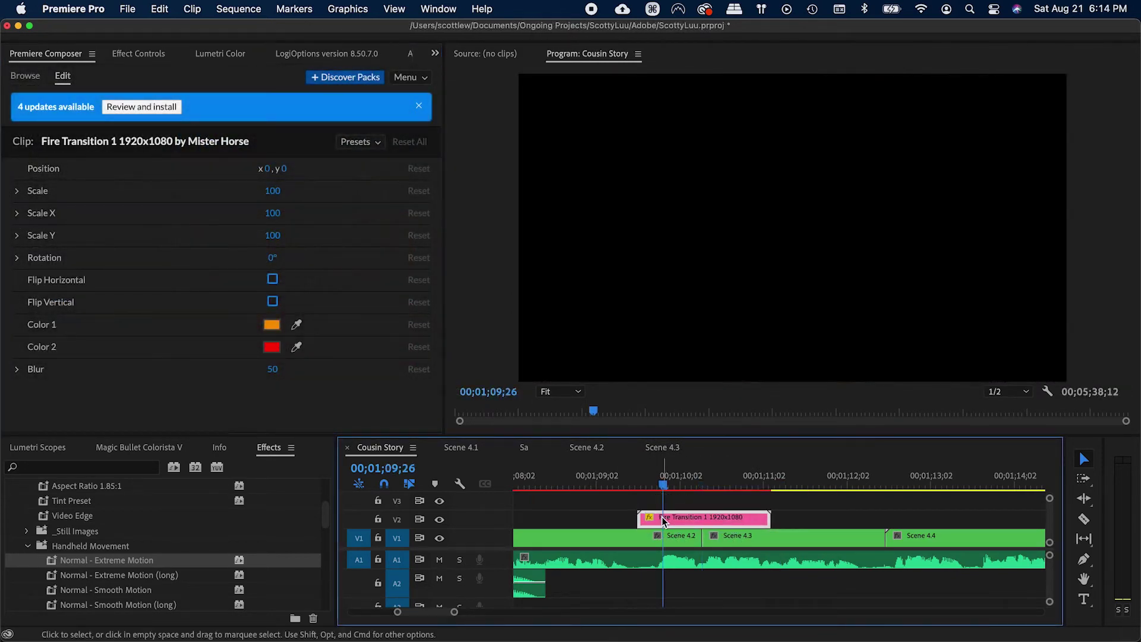
{"action": "left_click", "coordinate": [617, 476]}
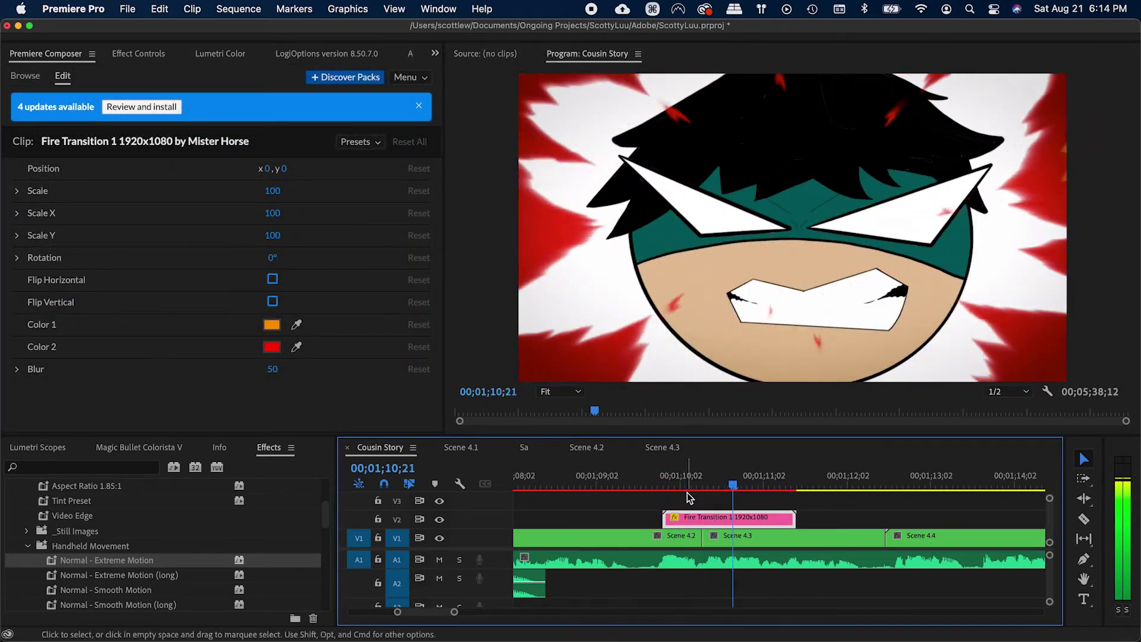
{"action": "key", "text": "space"}
{"action": "left_click_drag", "start_coordinate": [688, 481], "coordinate": [662, 481]}
Step: Search the Premiere Composer library for "fire" and look through the results for a matching sound
{"action": "left_click", "coordinate": [13, 76]}
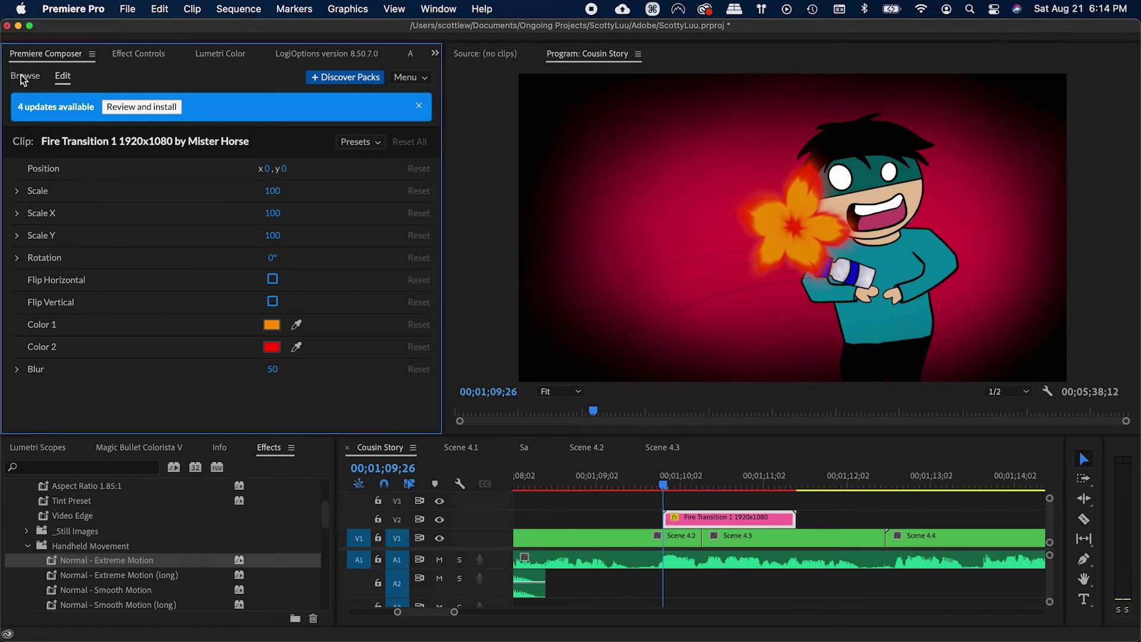
{"action": "type", "text": "fire"}
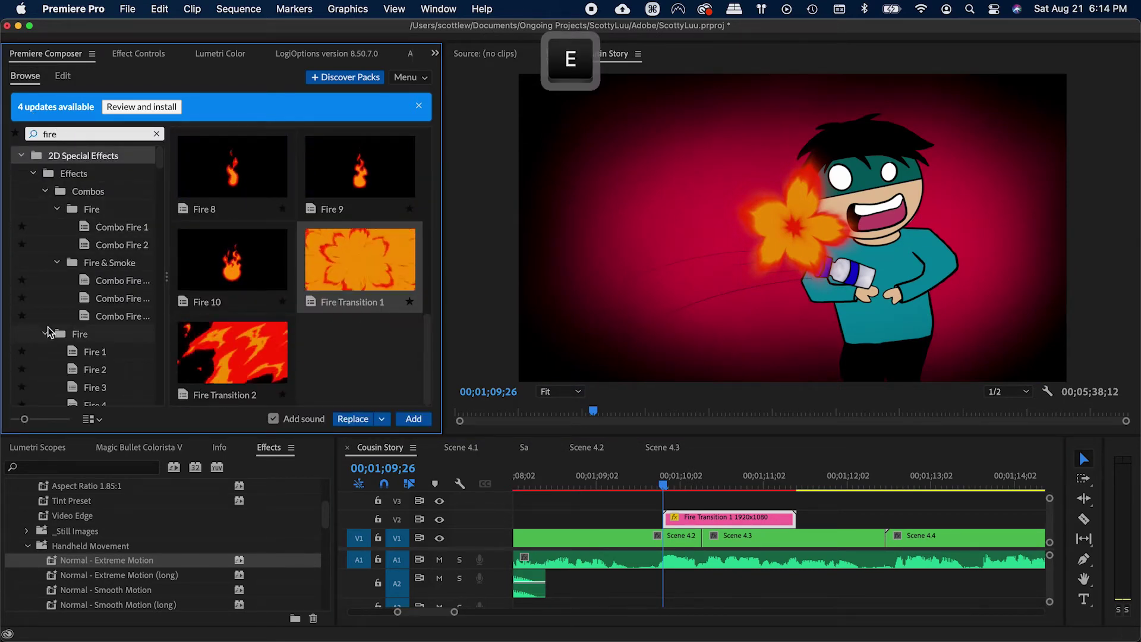
{"action": "scroll", "coordinate": [53, 315], "scroll_direction": "down", "scroll_amount": 6}
{"action": "left_click", "coordinate": [89, 236]}
{"action": "scroll", "coordinate": [87, 315], "scroll_direction": "down", "scroll_amount": 10}
{"action": "scroll", "coordinate": [87, 318], "scroll_direction": "down", "scroll_amount": 10}
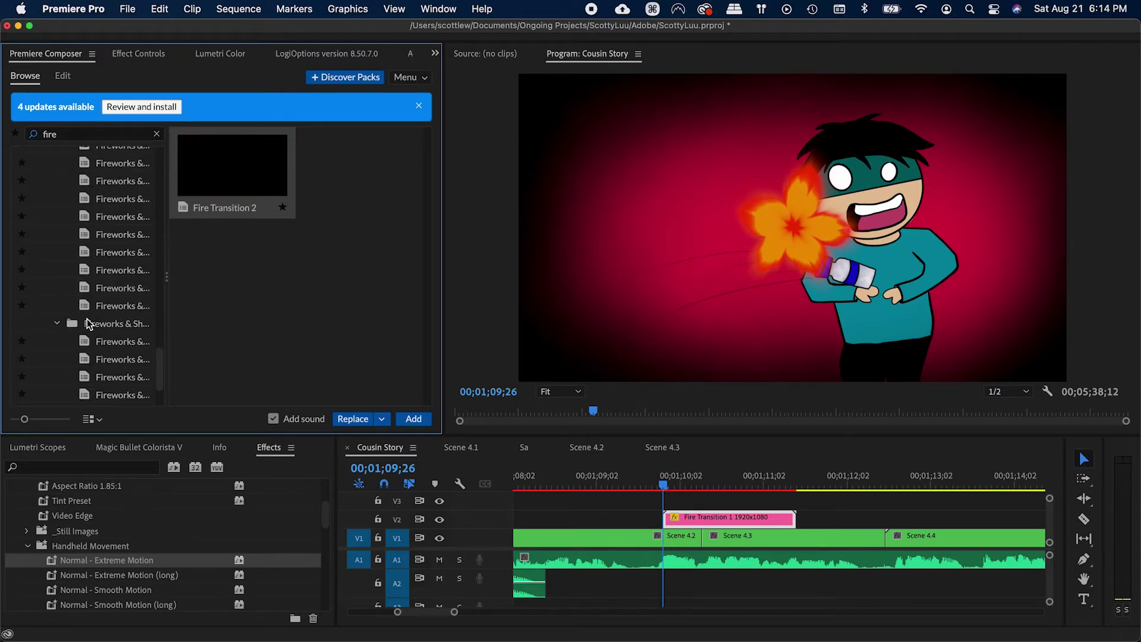
{"action": "scroll", "coordinate": [87, 318], "scroll_direction": "up", "scroll_amount": 20}
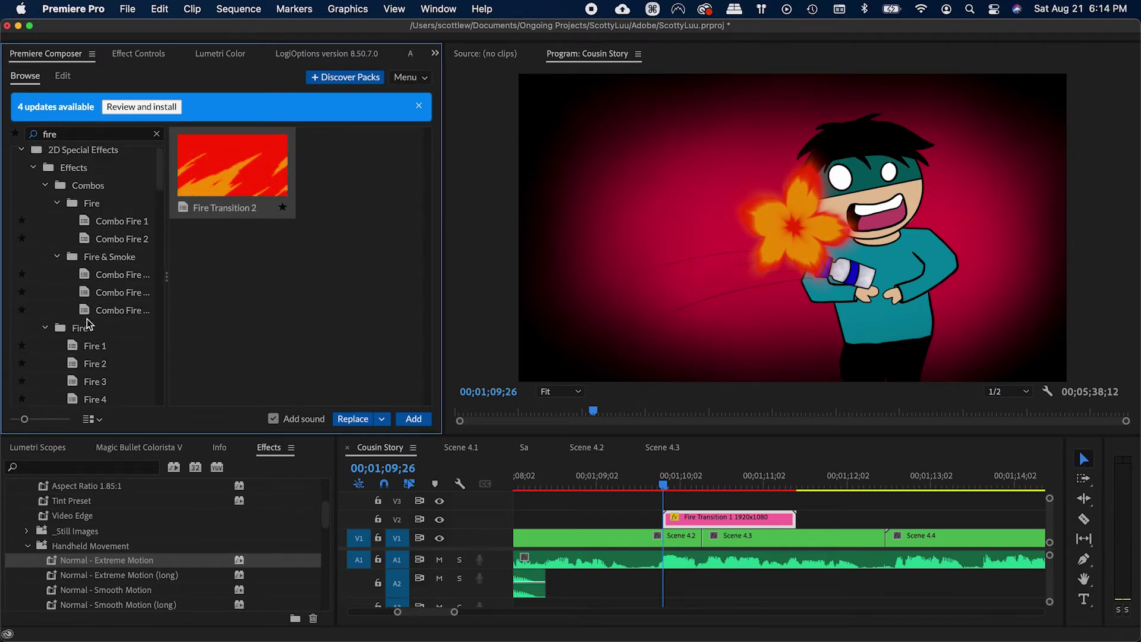
Step: Switch to Chrome, search the YouTube Studio sound effects for "fire" and audition several of the tracks
{"action": "key", "text": "super+Tab"}
{"action": "key", "text": "super+Tab"}
{"action": "key", "text": "super+Tab"}
{"action": "key", "text": "super+Tab"}
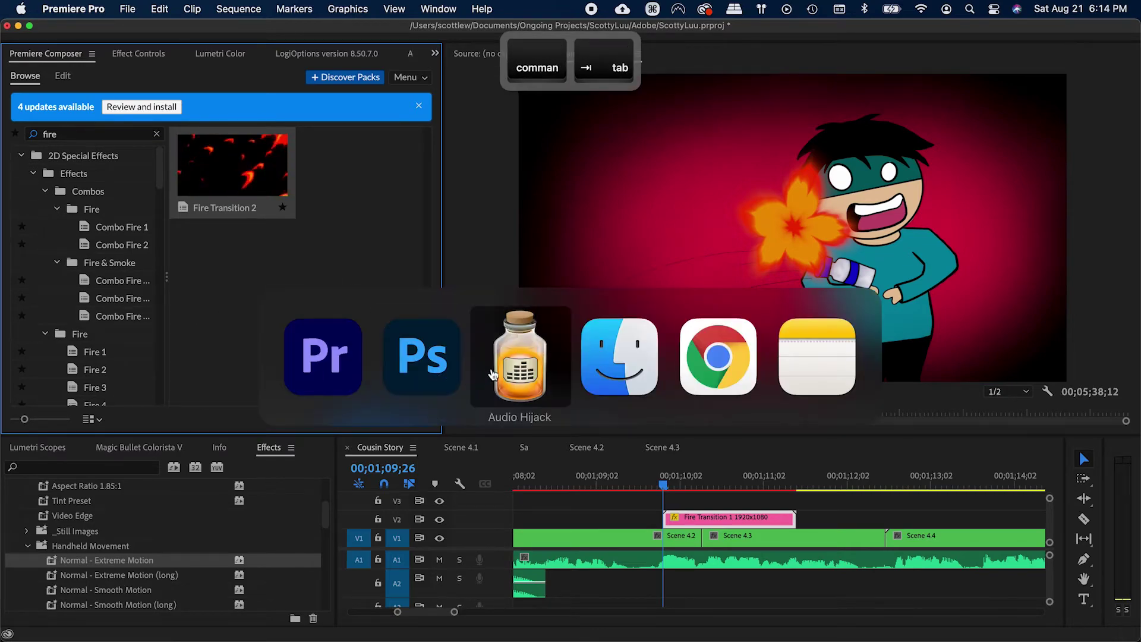
{"action": "type", "text": "fire"}
{"action": "key", "text": "Return"}
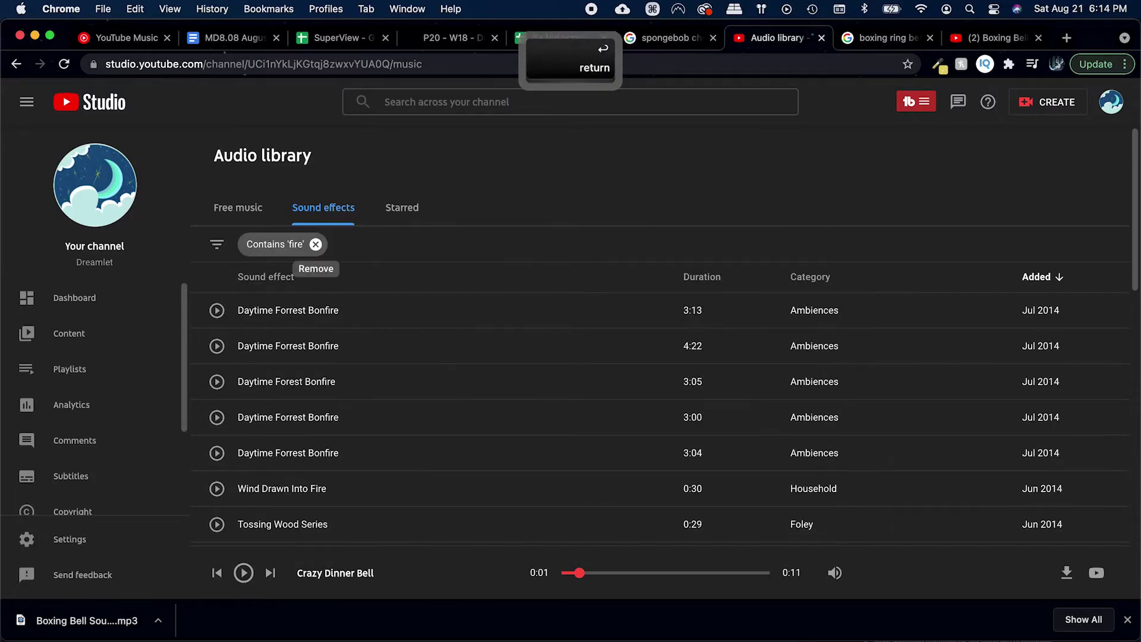
{"action": "left_click", "coordinate": [217, 317]}
{"action": "scroll", "coordinate": [339, 410], "scroll_direction": "down", "scroll_amount": 5}
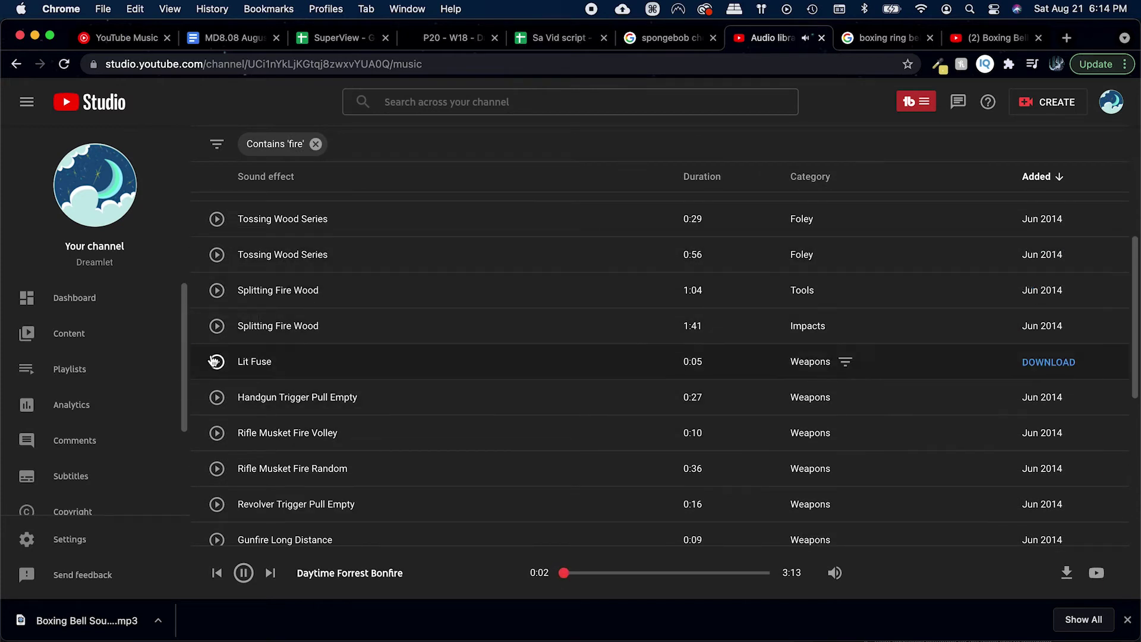
{"action": "scroll", "coordinate": [218, 345], "scroll_direction": "up", "scroll_amount": 1}
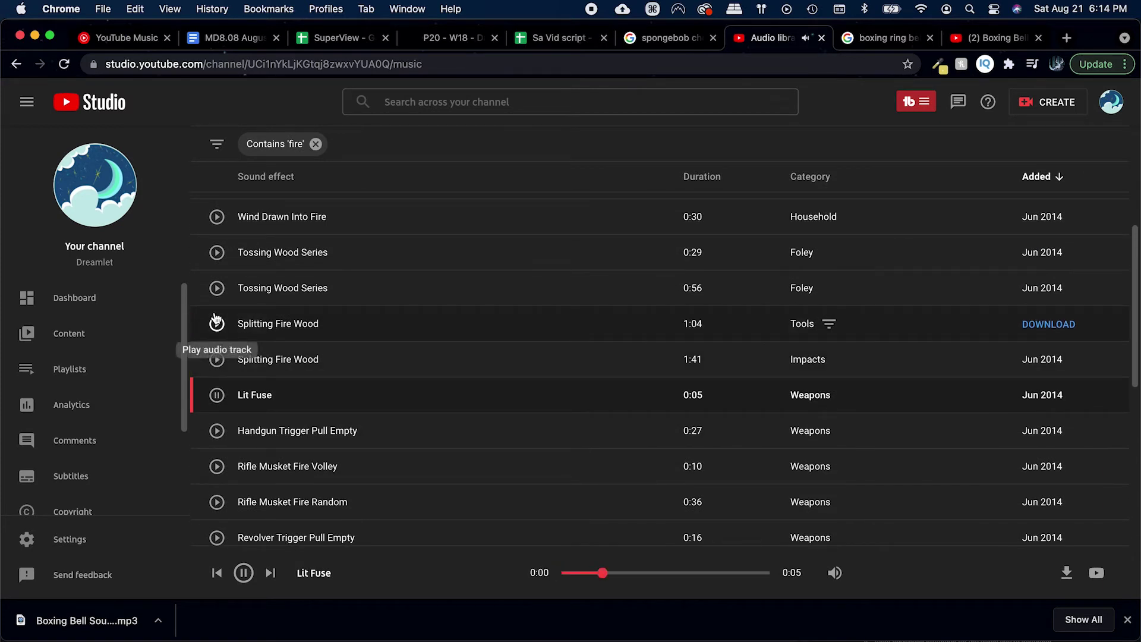
{"action": "left_click", "coordinate": [217, 255]}
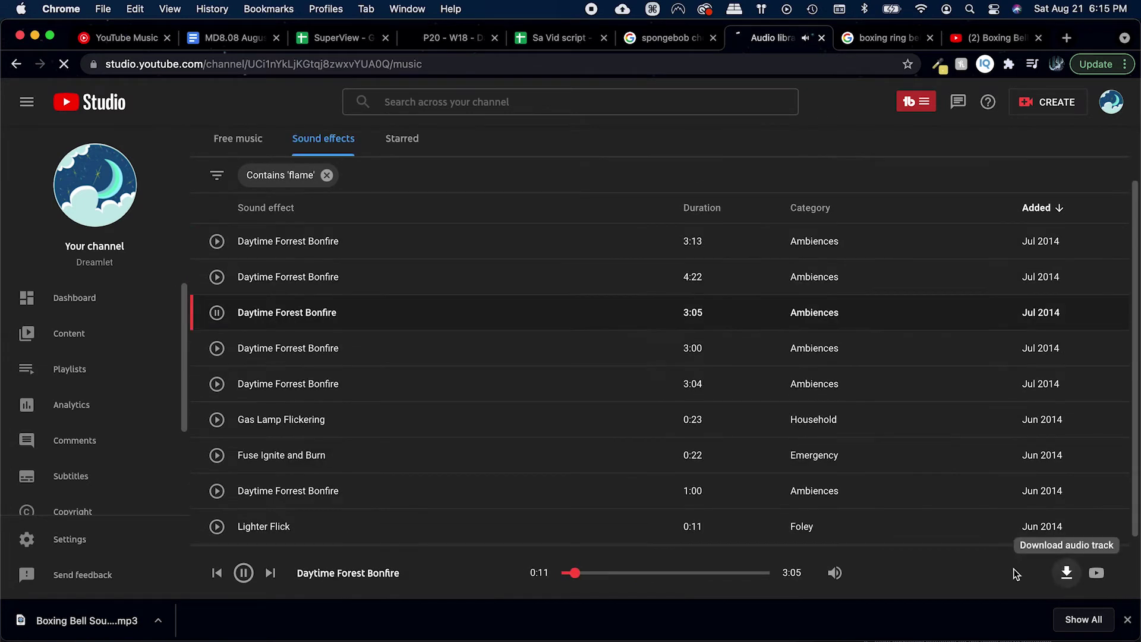
Step: Download the 3:05 Daytime Forest Bonfire sound effect and audition the two bonfire tracks listed below it
{"action": "left_click", "coordinate": [1067, 572]}
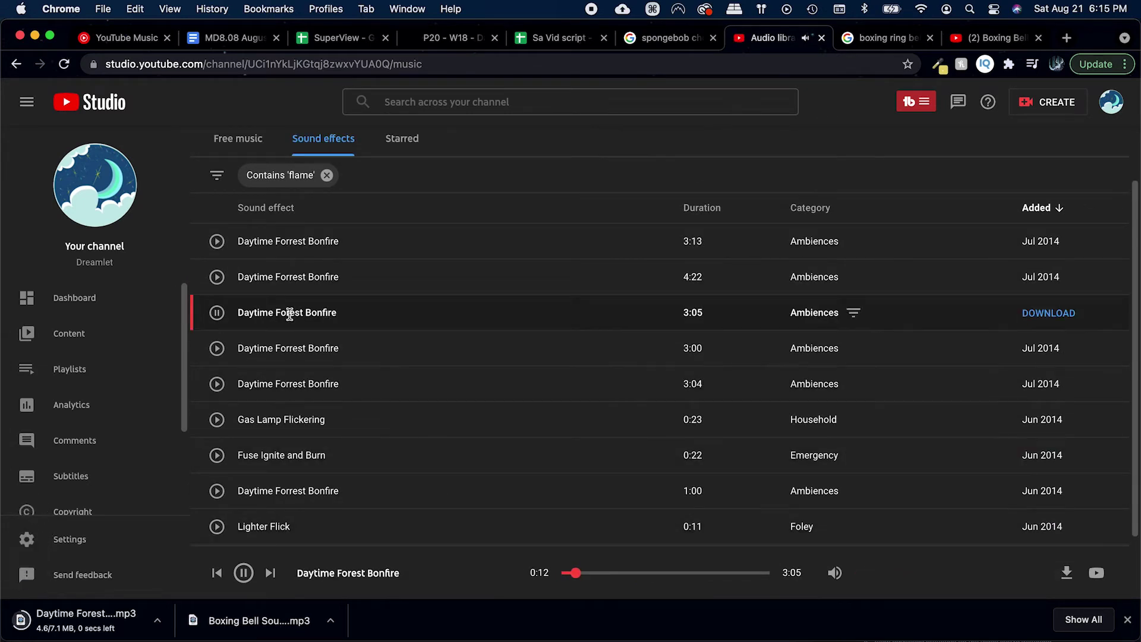
{"action": "left_click", "coordinate": [218, 350]}
{"action": "left_click", "coordinate": [217, 385]}
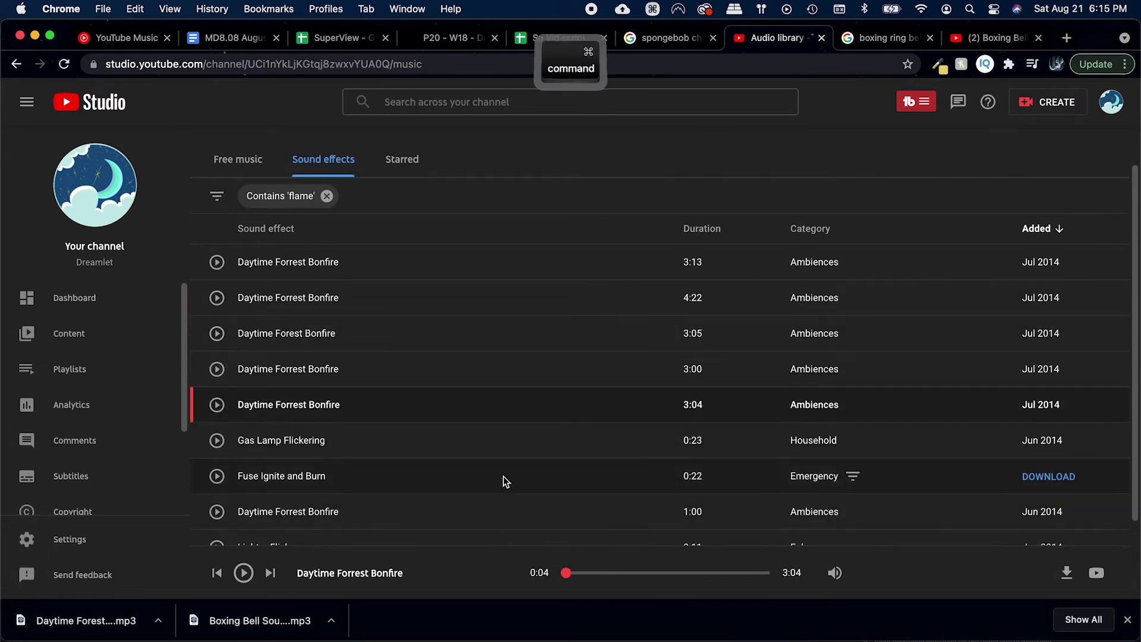
Step: Switch to Finder and move Daytime Forest Bonfire.mp3 from Downloads into the Cousin Video project's Audio folder
{"action": "key", "text": "super+Tab"}
{"action": "left_click", "coordinate": [185, 417]}
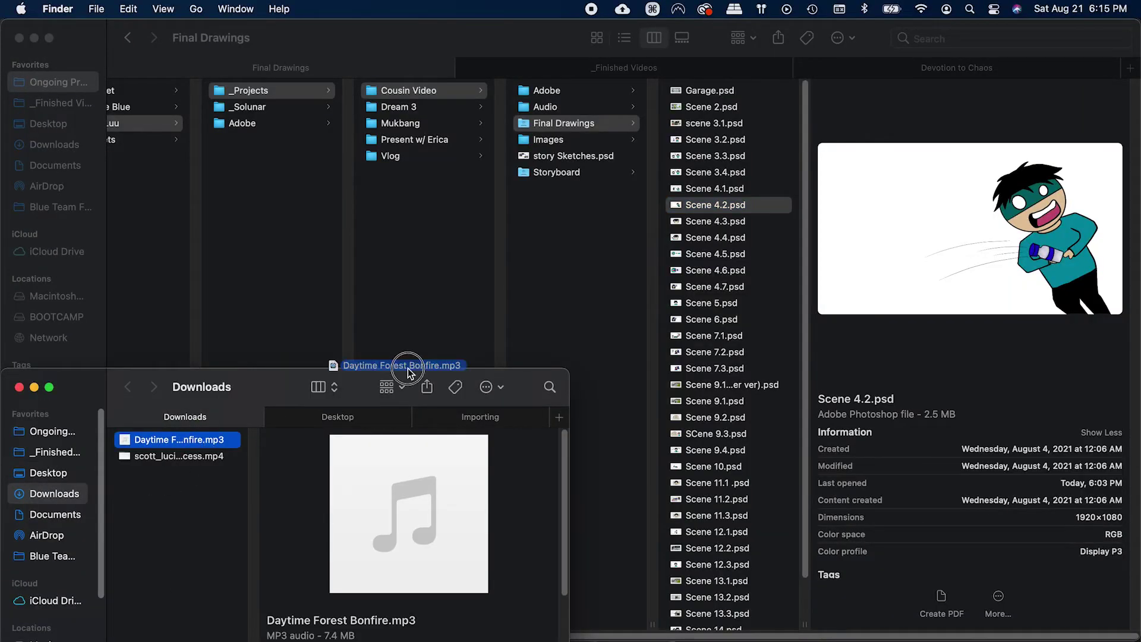
{"action": "left_click_drag", "start_coordinate": [273, 430], "coordinate": [554, 107]}
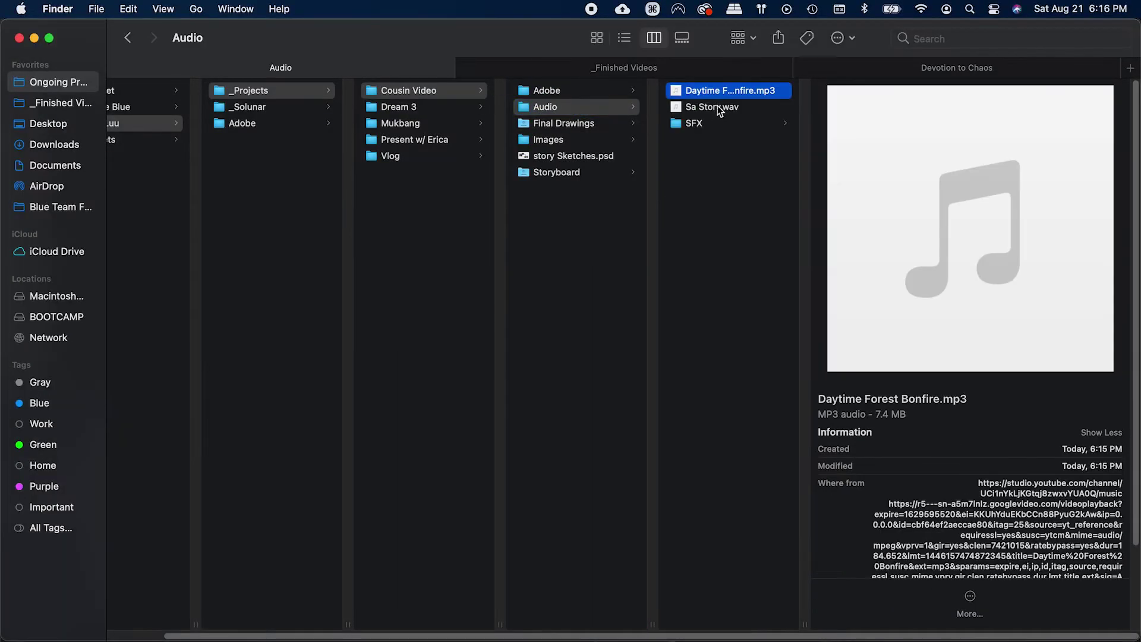
Step: Bring Daytime Forest Bonfire.mp3 into Premiere Pro's Cousin Story sequence, placing it on A2 beneath the fire transition
{"action": "key", "text": "super+Tab"}
{"action": "key", "text": "super+Tab"}
{"action": "left_click_drag", "start_coordinate": [721, 92], "coordinate": [654, 585]}
Step: Cut the long bonfire audio clip on A2, delete the excess and play back the result
{"action": "key", "text": "a"}
{"action": "key", "text": "minus"}
{"action": "key", "text": "minus"}
{"action": "key", "text": "minus"}
{"action": "key", "text": "minus"}
{"action": "key", "text": "minus"}
{"action": "key", "text": "minus"}
{"action": "key", "text": "minus"}
{"action": "key", "text": "minus"}
{"action": "key", "text": "minus"}
{"action": "key", "text": "minus"}
{"action": "key", "text": "c"}
{"action": "left_click", "coordinate": [718, 588]}
{"action": "key", "text": "v"}
{"action": "key", "text": "Delete"}
{"action": "key", "text": "space"}
{"action": "key", "text": "minus"}
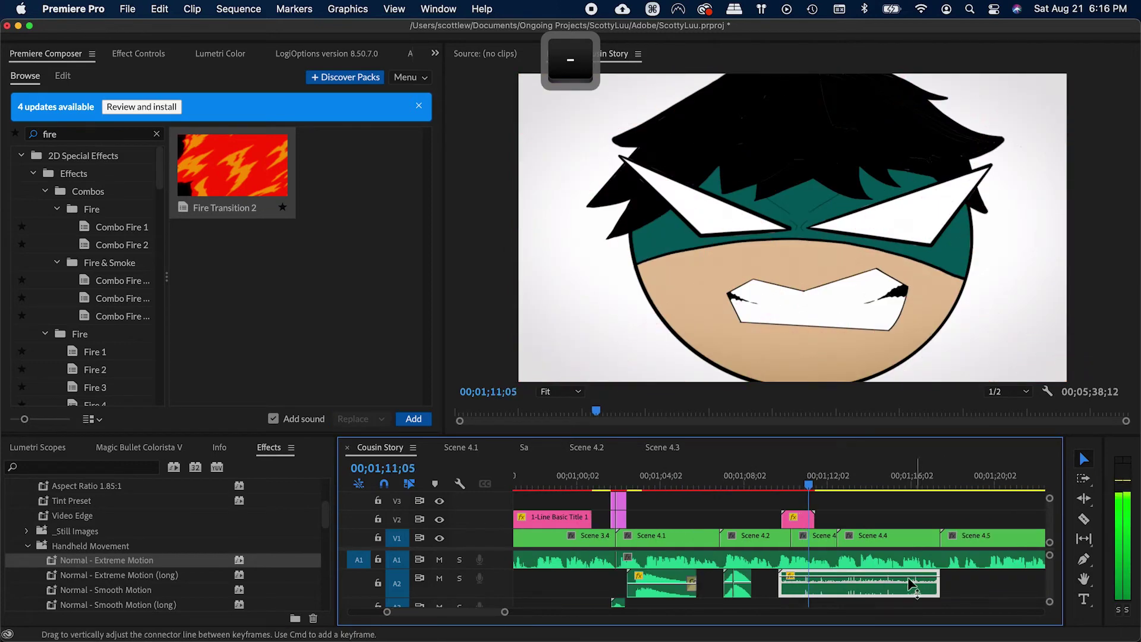
Step: Shorten the bonfire audio further by cutting it again during Scene 4.4 and deleting the remainder
{"action": "key", "text": "equal"}
{"action": "key", "text": "space"}
{"action": "key", "text": "c"}
{"action": "left_click", "coordinate": [810, 589]}
{"action": "key", "text": "super+z"}
{"action": "left_click", "coordinate": [864, 590]}
{"action": "key", "text": "v"}
{"action": "key", "text": "BackSpace"}
Step: Fade out the end of the bonfire audio with two volume keyframes, lowering the last one, and save the project
{"action": "left_click", "coordinate": [817, 584], "text": "super"}
{"action": "left_click", "coordinate": [861, 584], "text": "super"}
{"action": "left_click_drag", "start_coordinate": [861, 584], "coordinate": [861, 591]}
{"action": "left_click_drag", "start_coordinate": [722, 482], "coordinate": [676, 488]}
{"action": "key", "text": "super+s"}
Step: Preview the bonfire audio, add volume keyframing for a short fade-in at its start, and save the project
{"action": "key", "text": "space"}
{"action": "key", "text": "equal"}
{"action": "left_click", "coordinate": [732, 577], "text": "super"}
{"action": "key", "text": "super+s"}
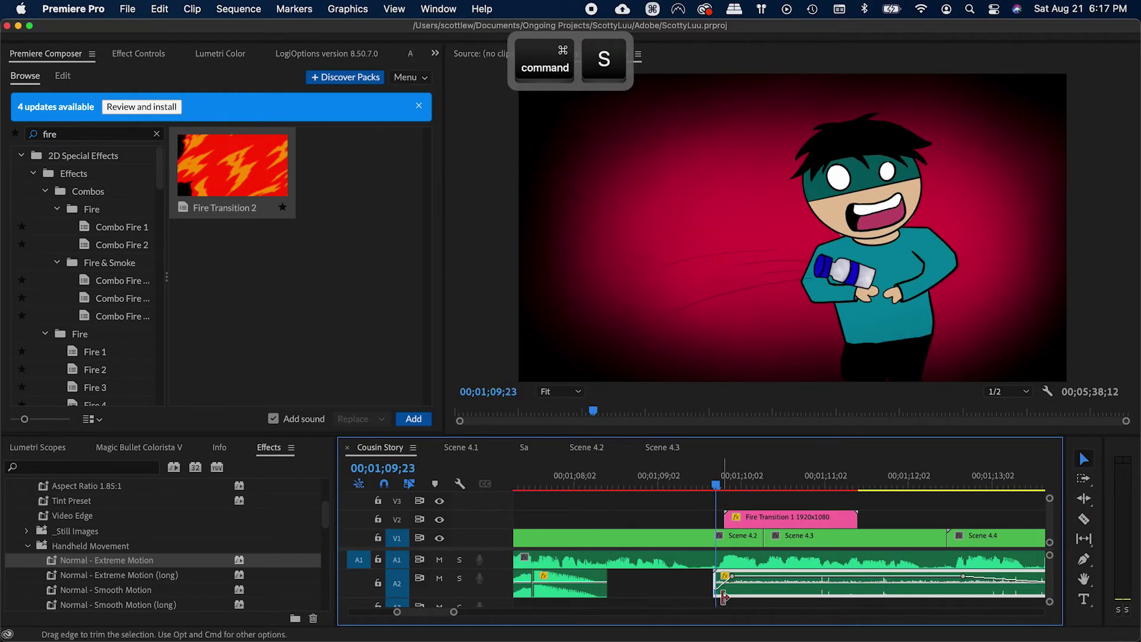
{"action": "key", "text": "super+s"}
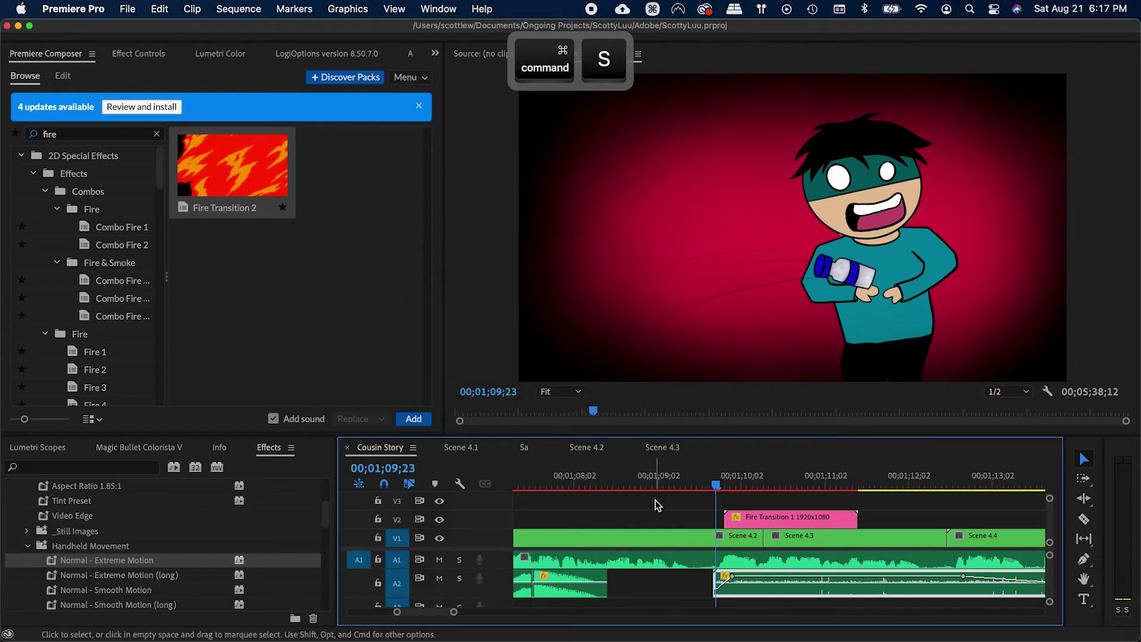
Step: Search the Premiere Composer library for "swoosh" and add a Swoosh Transition sound at pitch -8 to track A3
{"action": "double_click", "coordinate": [108, 134]}
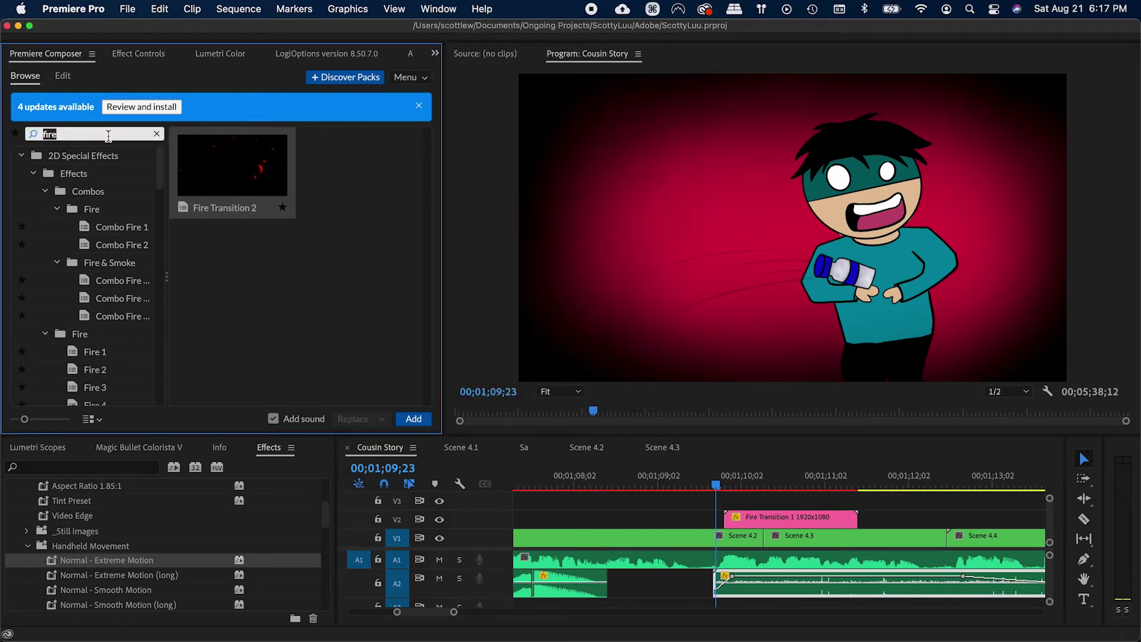
{"action": "key", "text": "BackSpace"}
{"action": "type", "text": "swoosh"}
{"action": "left_click", "coordinate": [90, 185]}
{"action": "scroll", "coordinate": [90, 185], "scroll_direction": "up", "scroll_amount": 3}
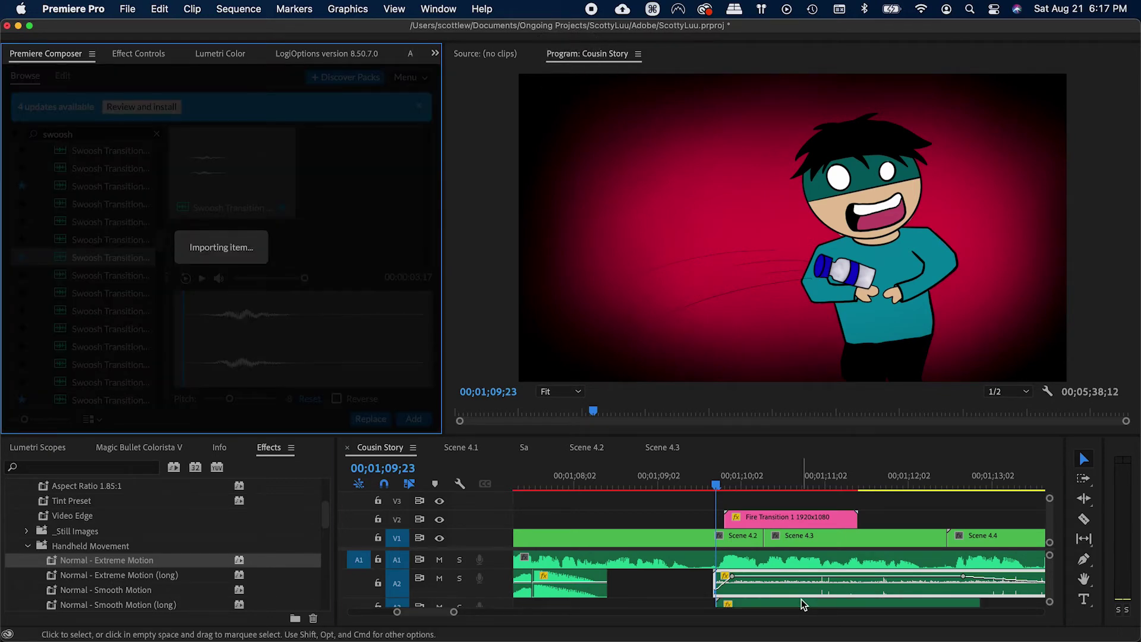
Step: Shift the swoosh sound on A3 to start just before the fire transition, then cut off and delete its tail
{"action": "scroll", "coordinate": [804, 603], "scroll_direction": "down", "scroll_amount": 1}
{"action": "scroll", "coordinate": [806, 603], "scroll_direction": "up", "scroll_amount": 1}
{"action": "scroll", "coordinate": [807, 601], "scroll_direction": "down", "scroll_amount": 1}
{"action": "key", "text": "c"}
{"action": "left_click", "coordinate": [874, 599]}
{"action": "key", "text": "v"}
{"action": "left_click", "coordinate": [879, 599]}
{"action": "key", "text": "BackSpace"}
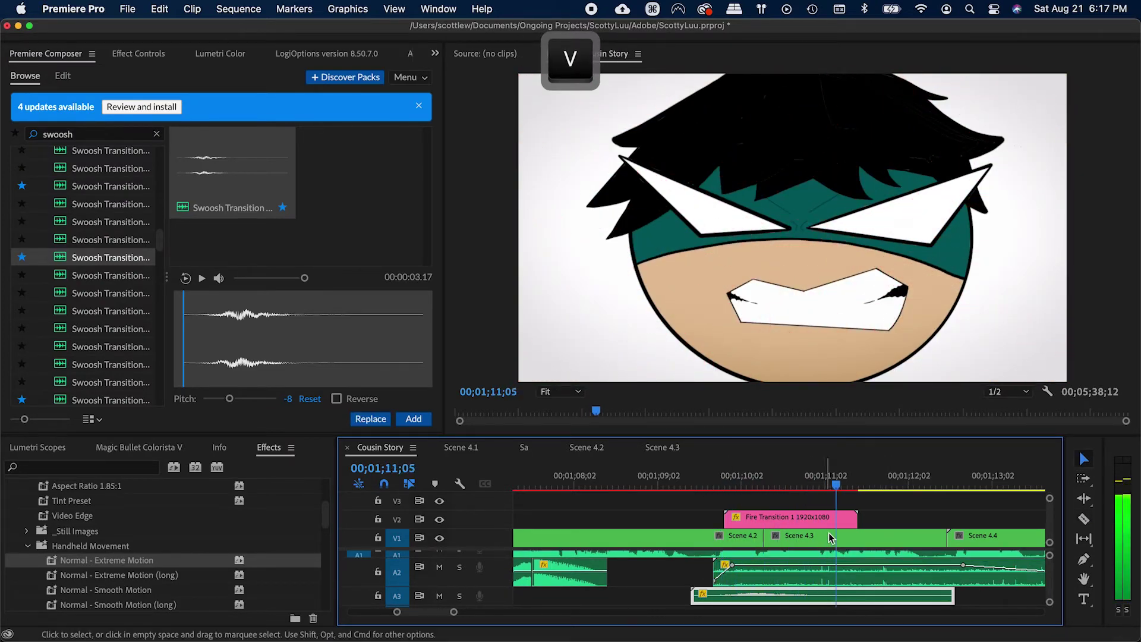
Step: Save the project and open the nested Scene 4.3 sequence from Cousin Story
{"action": "left_click", "coordinate": [886, 548]}
{"action": "key", "text": "super+s"}
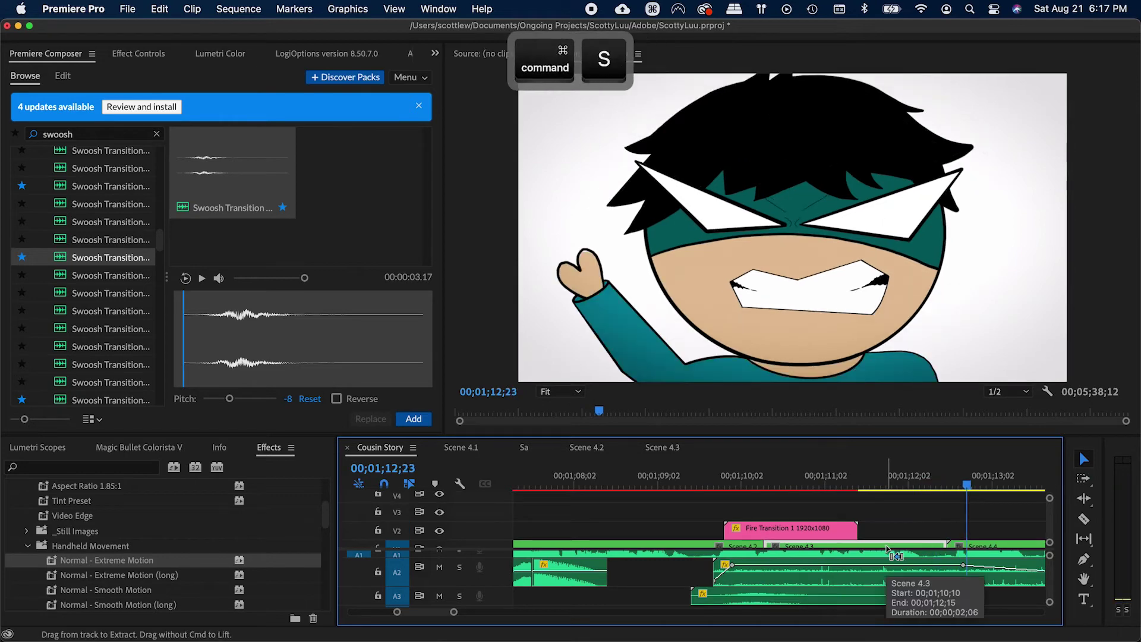
{"action": "double_click", "coordinate": [886, 548]}
{"action": "key", "text": "shift"}
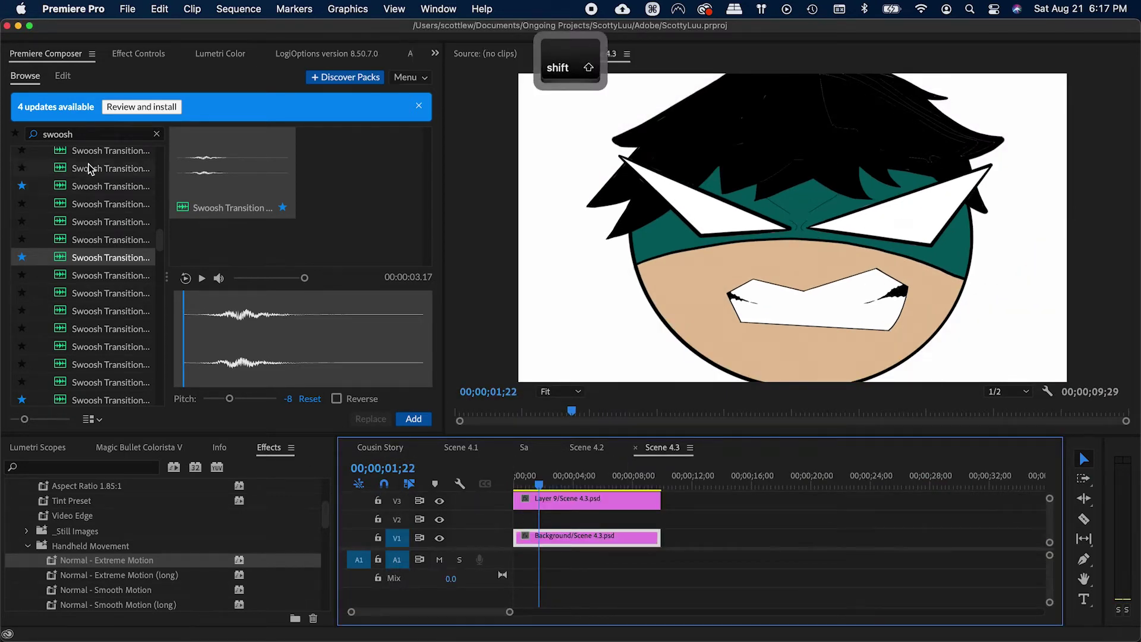
Step: Search the Premiere Composer library for "fire" and add the Fire 10 effect to the Scene 4.3 sequence
{"action": "scroll", "coordinate": [105, 240], "scroll_direction": "up", "scroll_amount": 5}
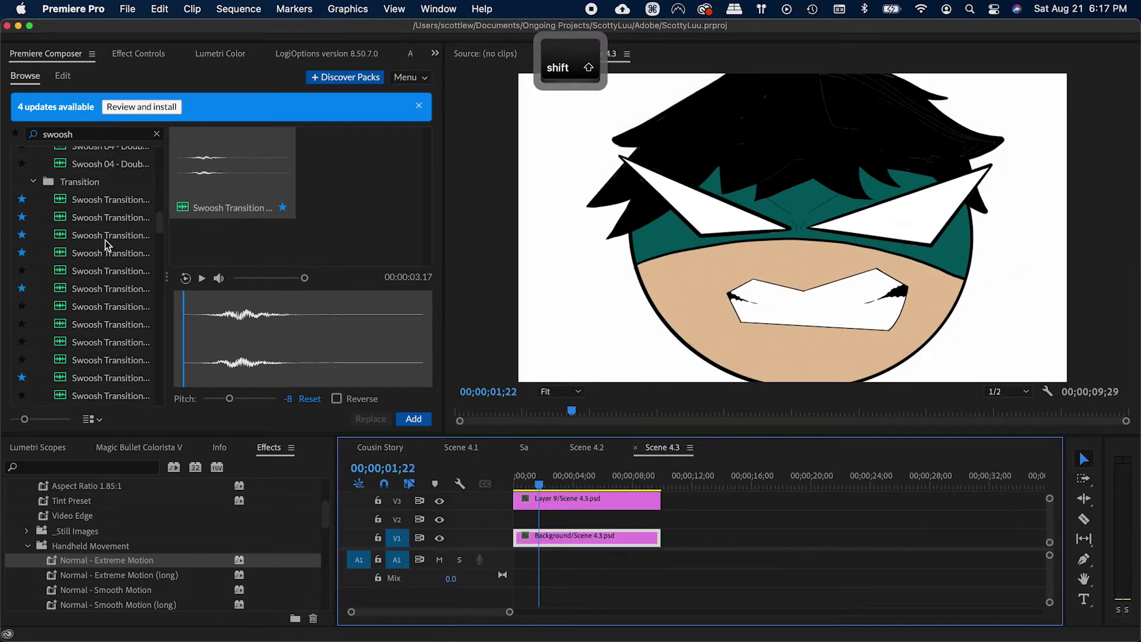
{"action": "left_click", "coordinate": [157, 135]}
{"action": "type", "text": "fire"}
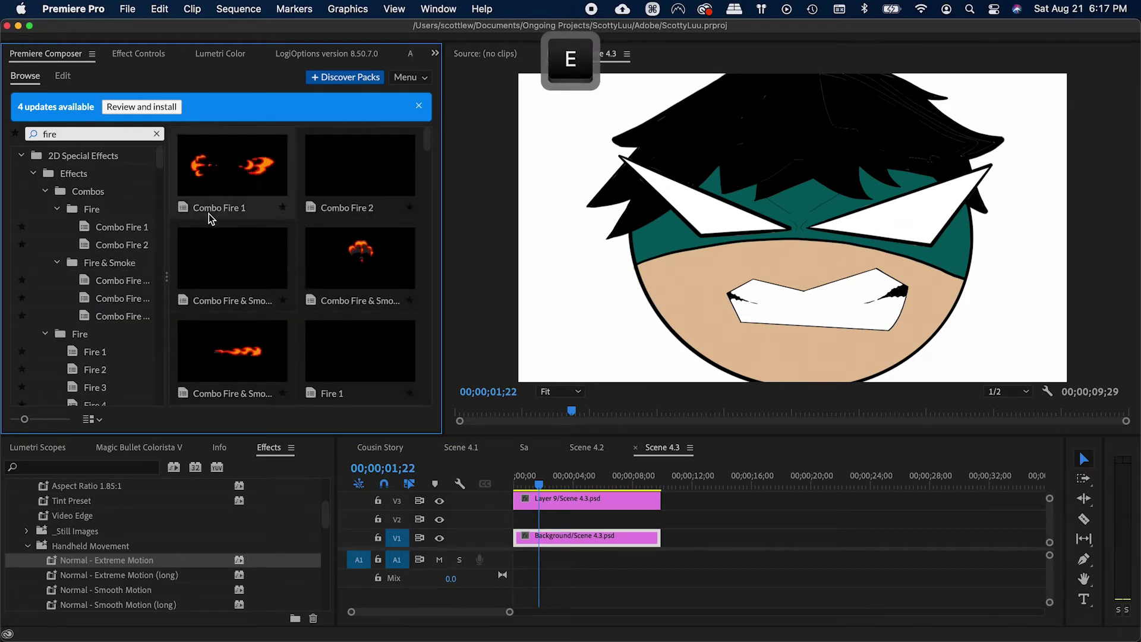
{"action": "left_click_drag", "start_coordinate": [420, 132], "coordinate": [420, 181]}
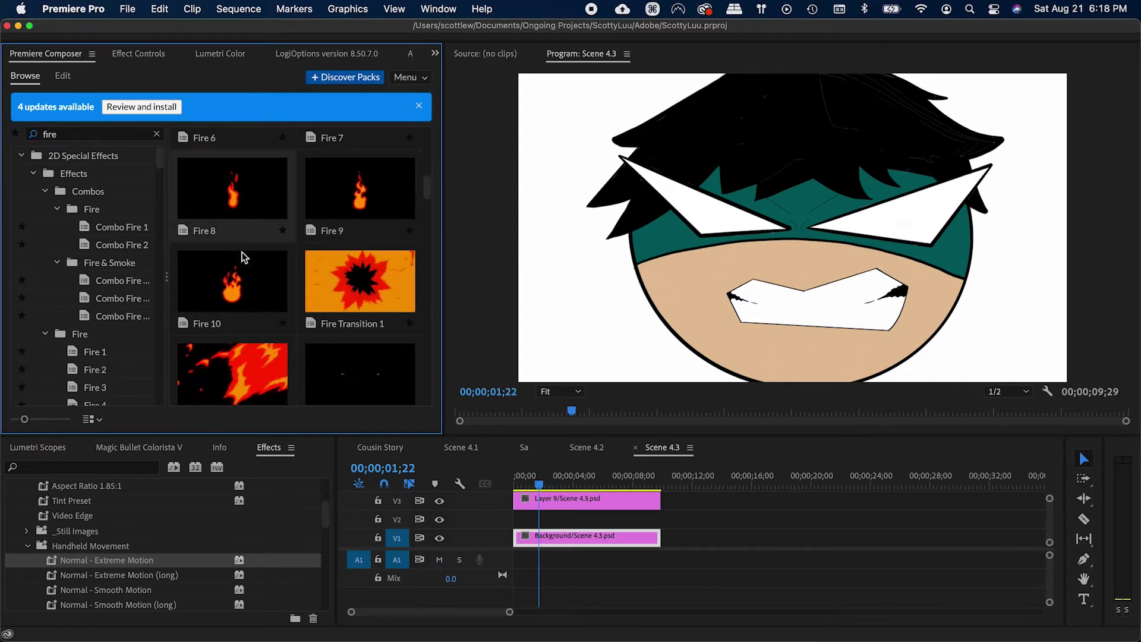
{"action": "left_click", "coordinate": [235, 279]}
{"action": "left_click", "coordinate": [419, 419]}
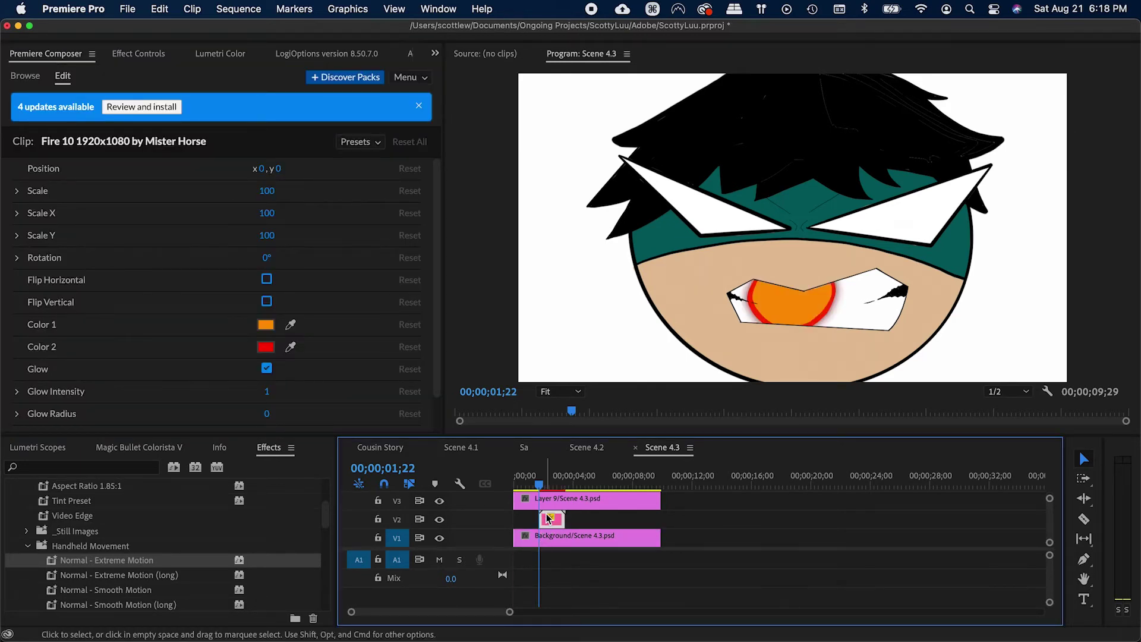
Step: Duplicate the Background clip, add a video track, and stack the copy on V3 with Fire 10 on V2 above the original background
{"action": "left_click_drag", "start_coordinate": [550, 521], "coordinate": [671, 521]}
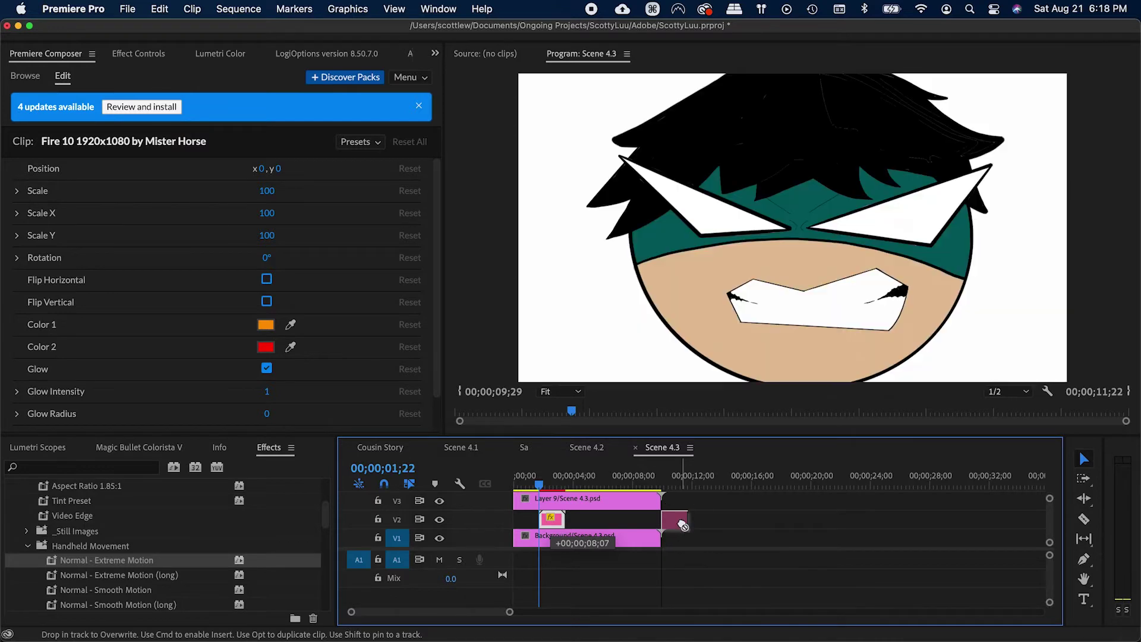
{"action": "left_click_drag", "start_coordinate": [568, 539], "coordinate": [561, 523]}
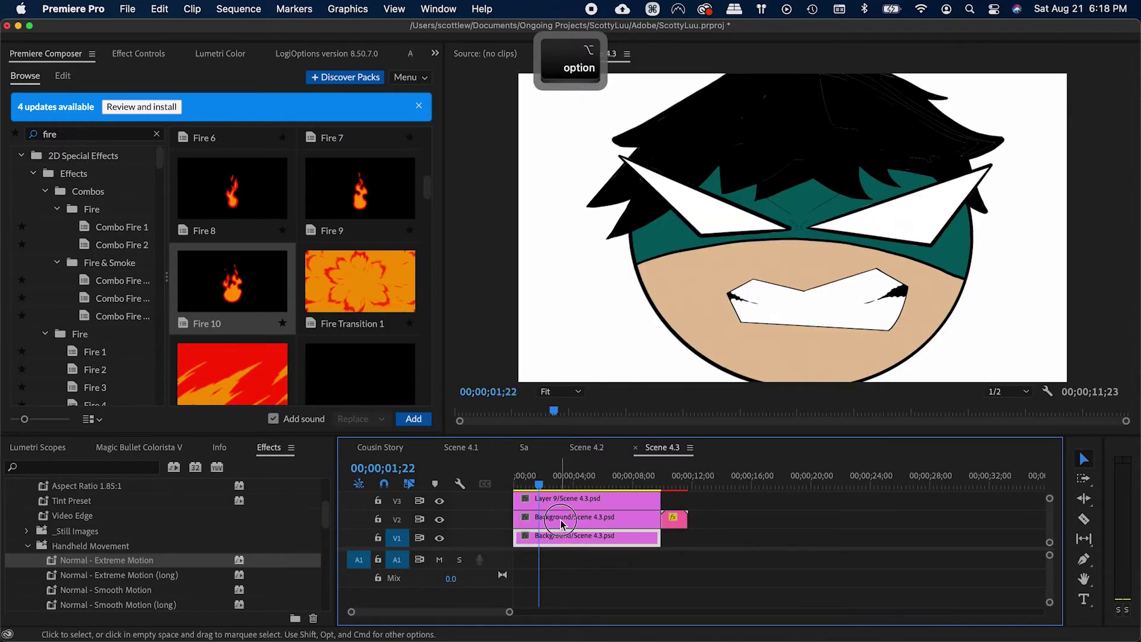
{"action": "right_click", "coordinate": [424, 516]}
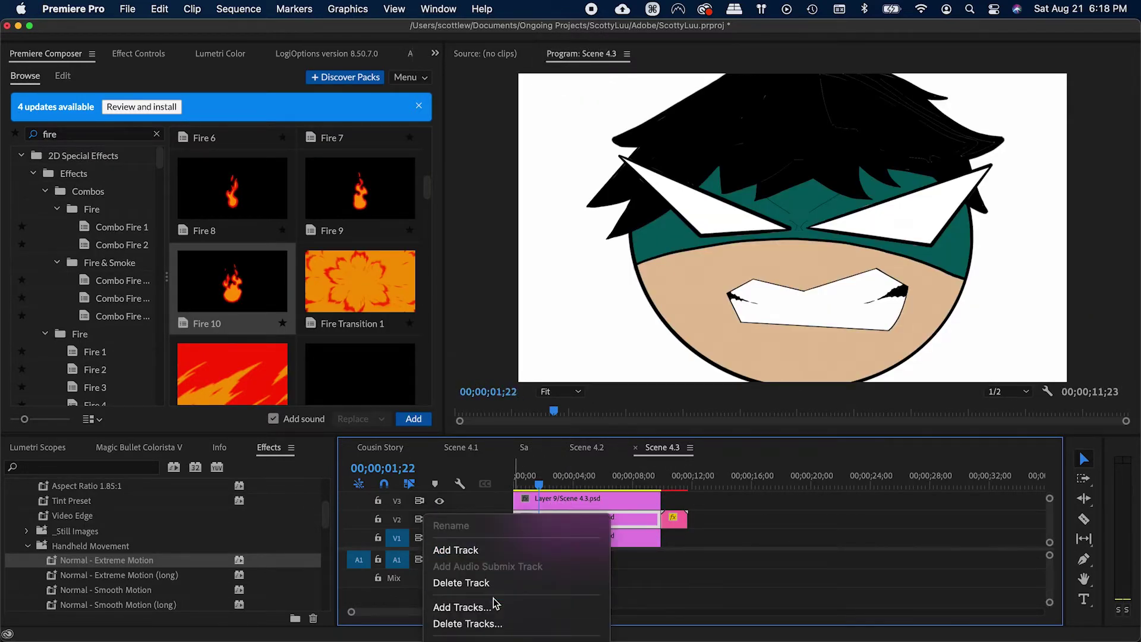
{"action": "left_click", "coordinate": [491, 556]}
{"action": "left_click_drag", "start_coordinate": [558, 526], "coordinate": [564, 506]}
{"action": "left_click_drag", "start_coordinate": [678, 521], "coordinate": [566, 530]}
{"action": "key", "text": "equal"}
{"action": "left_click", "coordinate": [590, 485]}
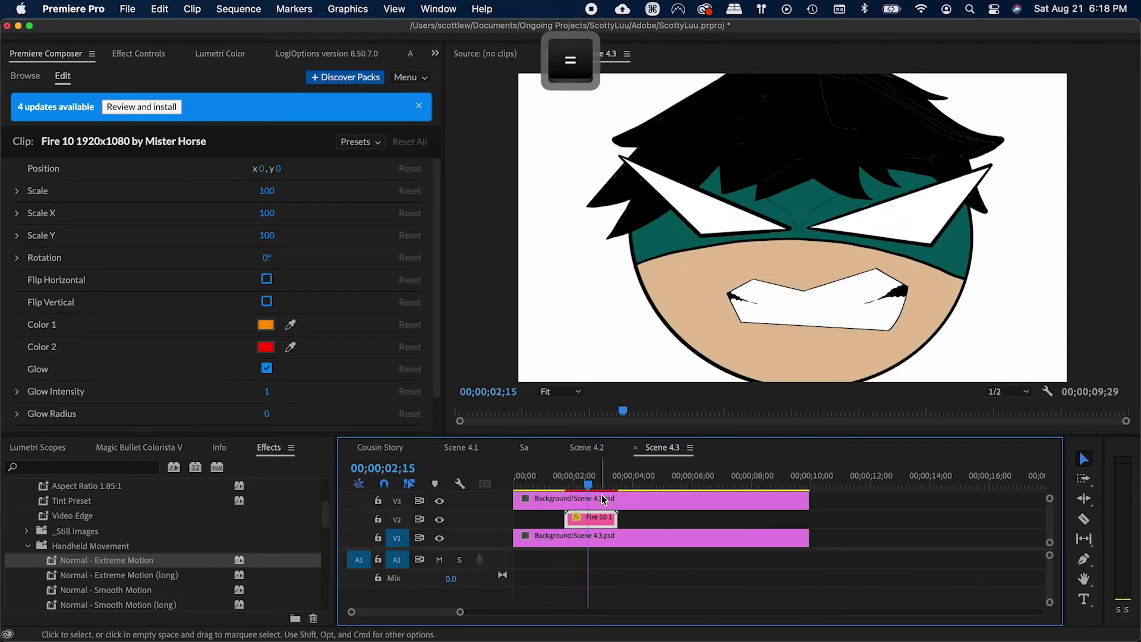
Step: Draw an opacity mask around the character's mouth on the V3 Background clip and save the project
{"action": "left_click", "coordinate": [602, 498]}
{"action": "key", "text": "shift+x"}
{"action": "left_click", "coordinate": [735, 270]}
{"action": "left_click", "coordinate": [706, 311]}
{"action": "left_click", "coordinate": [748, 334]}
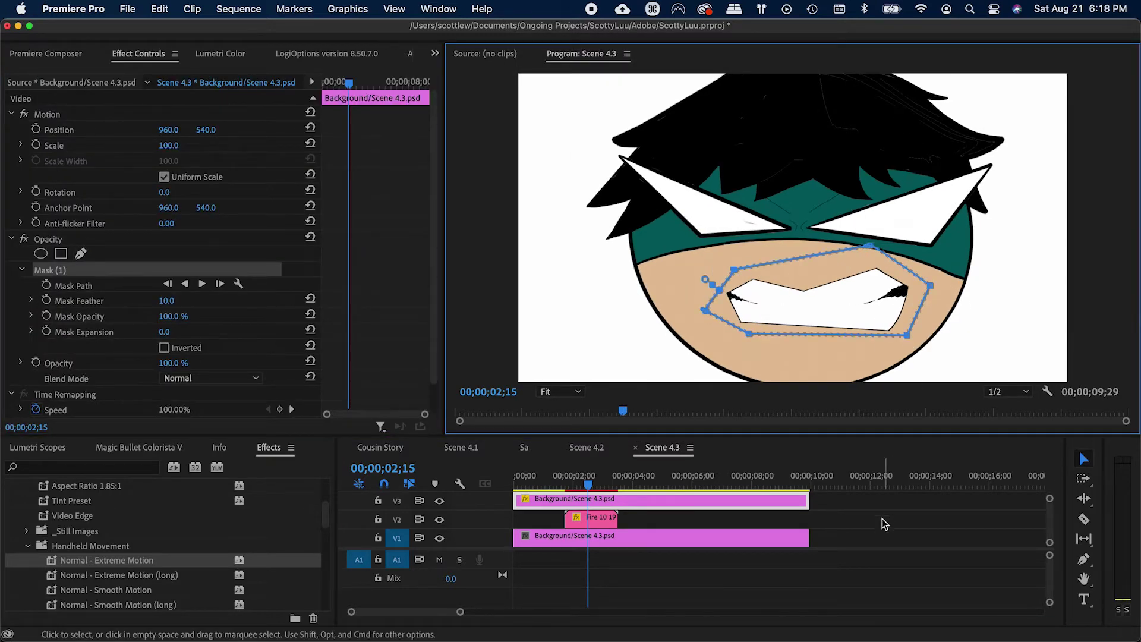
{"action": "left_click", "coordinate": [661, 536]}
{"action": "key", "text": "super+s"}
Step: Try enlarging Fire 10 to scale 736 with vertical position -400 and moving it earlier, and undo these changes
{"action": "left_click", "coordinate": [587, 486]}
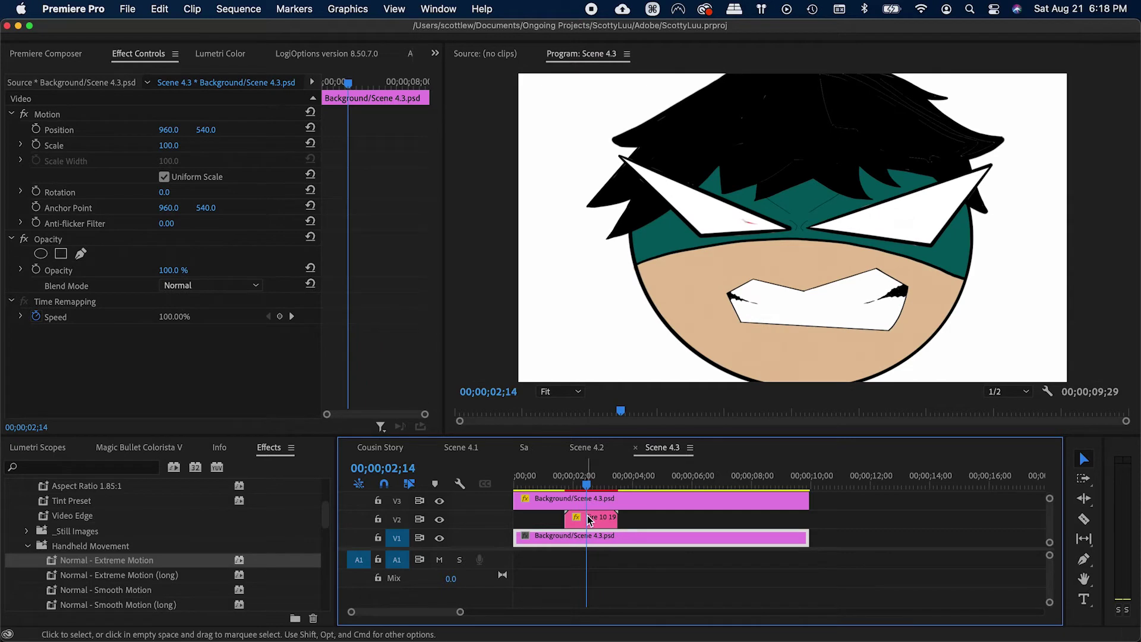
{"action": "left_click", "coordinate": [587, 517]}
{"action": "left_click_drag", "start_coordinate": [169, 161], "coordinate": [546, 161]}
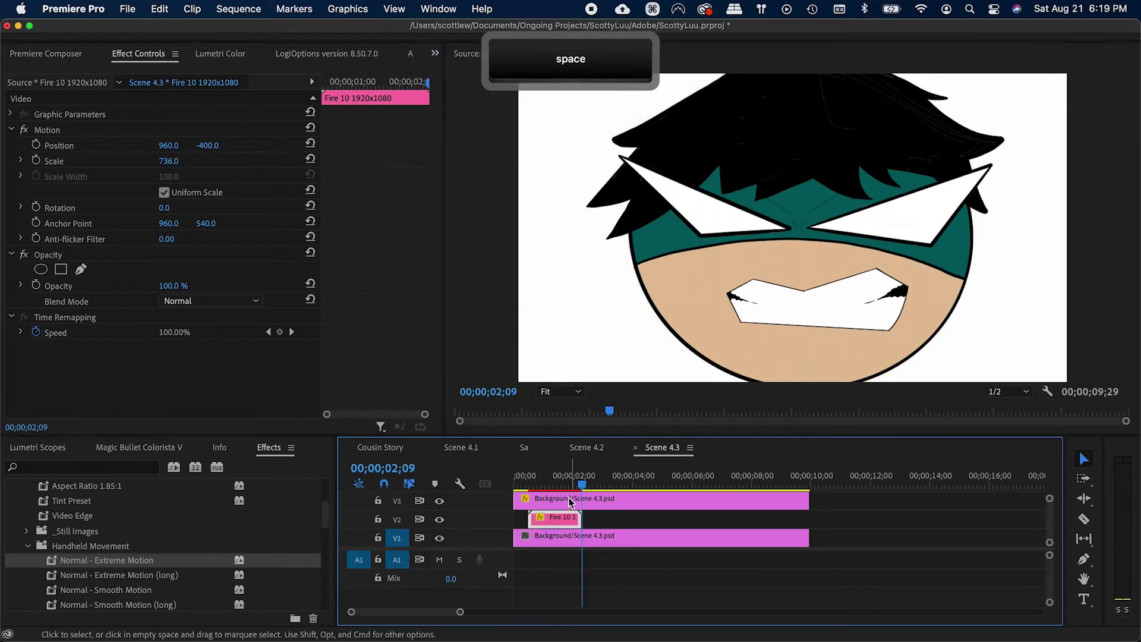
{"action": "left_click_drag", "start_coordinate": [575, 485], "coordinate": [556, 485]}
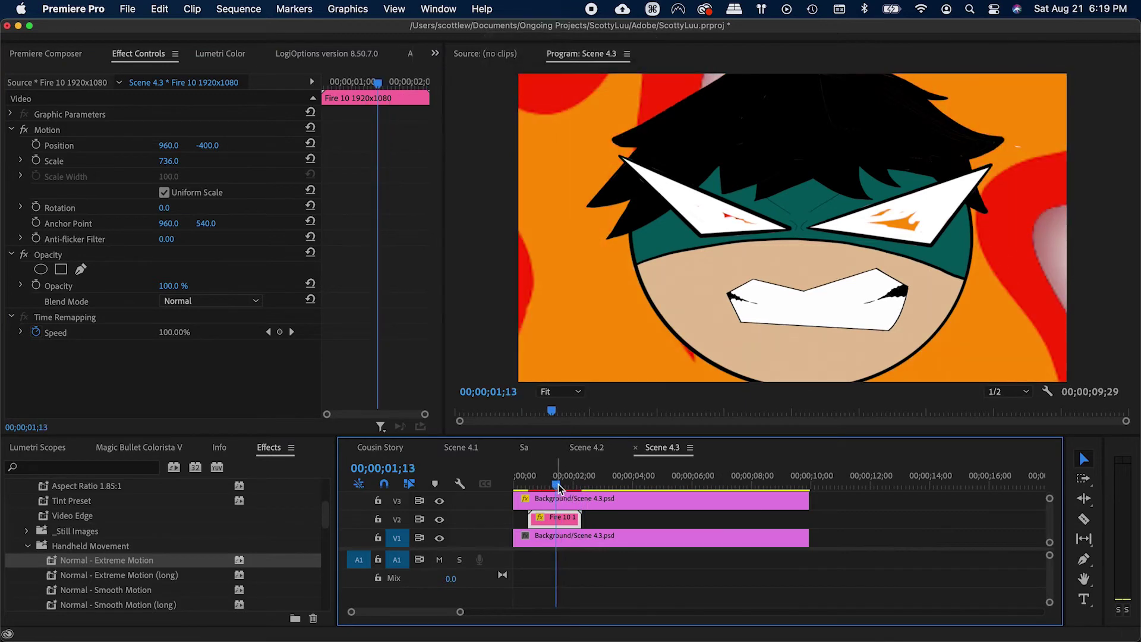
{"action": "key", "text": "ctrl+s"}
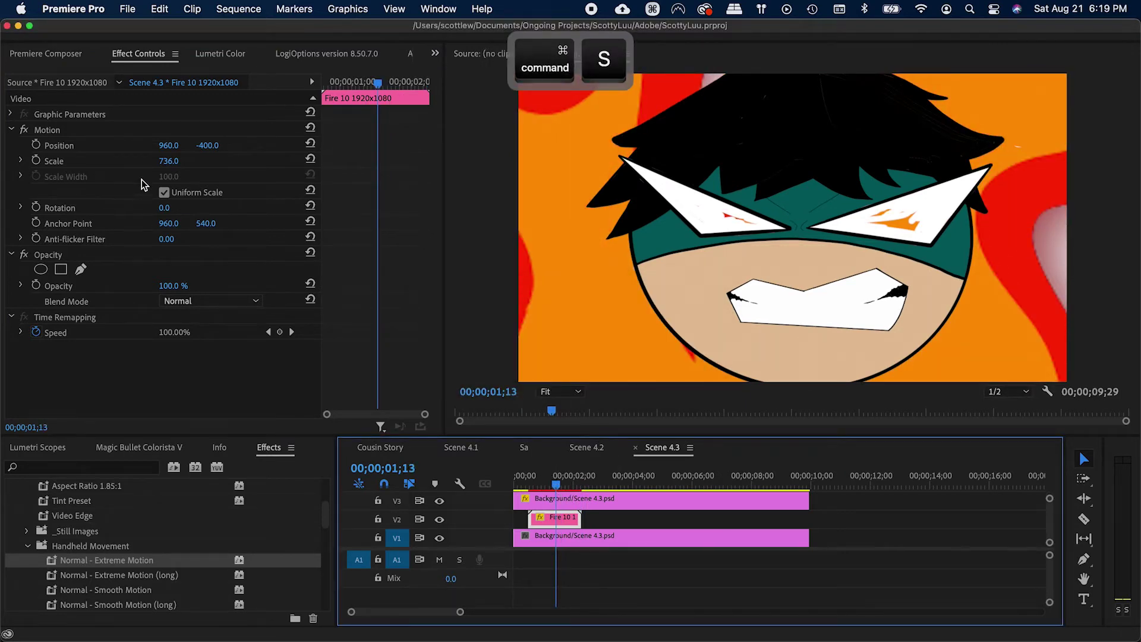
{"action": "key", "text": "super+z"}
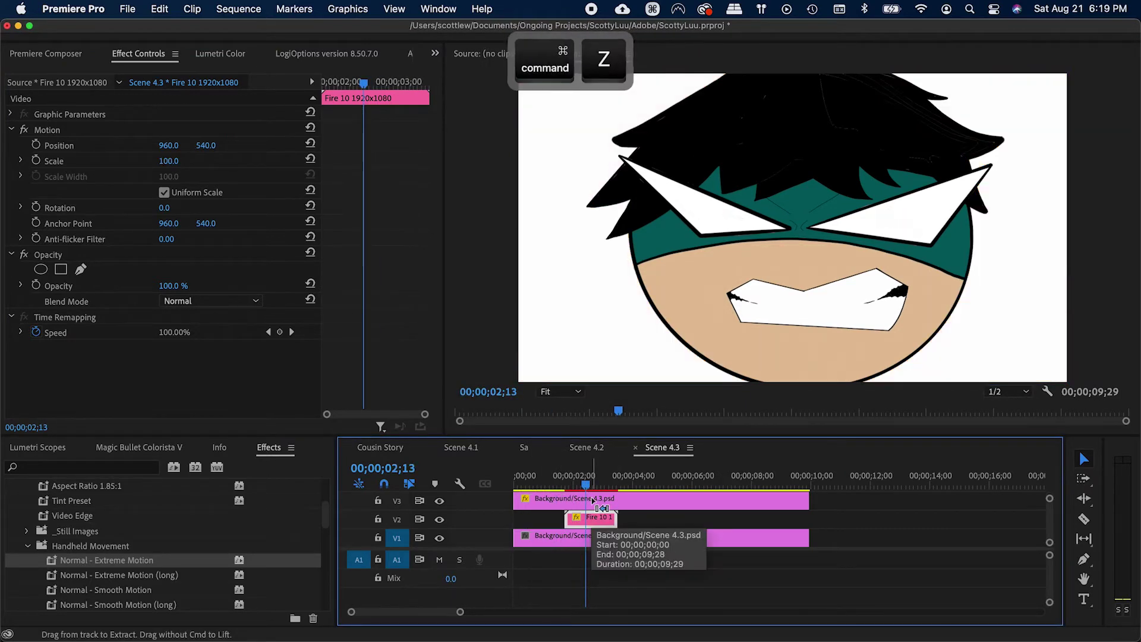
{"action": "key", "text": "super+shift+z"}
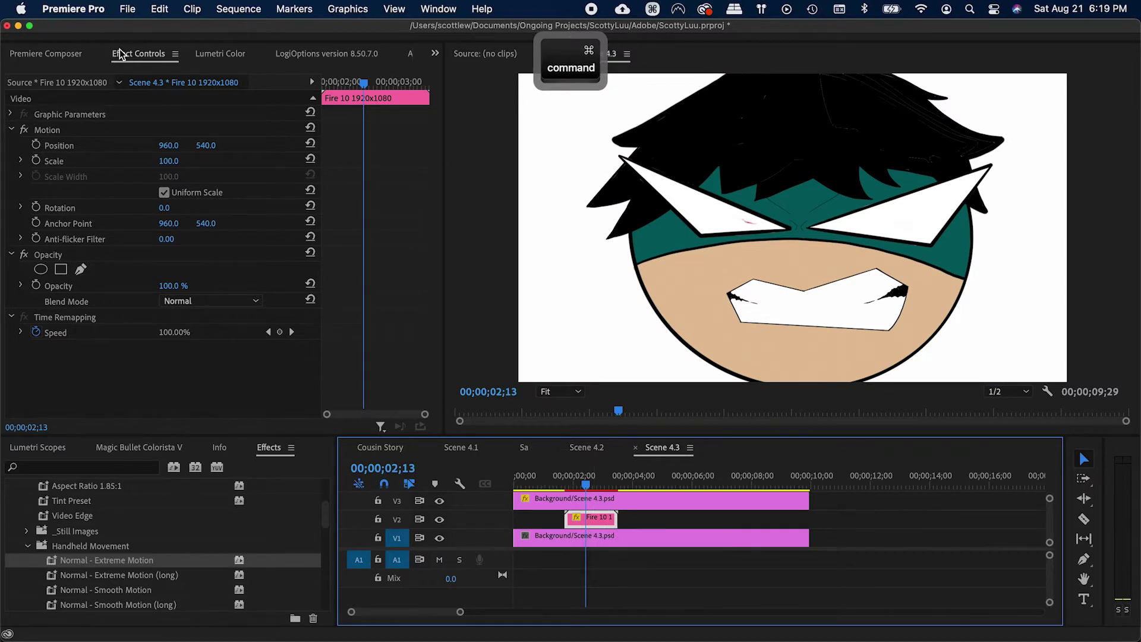
Step: Set Fire 10's scale to 629 and its position to x 24, y -1188 in its Premiere Composer settings, and save the project
{"action": "left_click", "coordinate": [72, 54]}
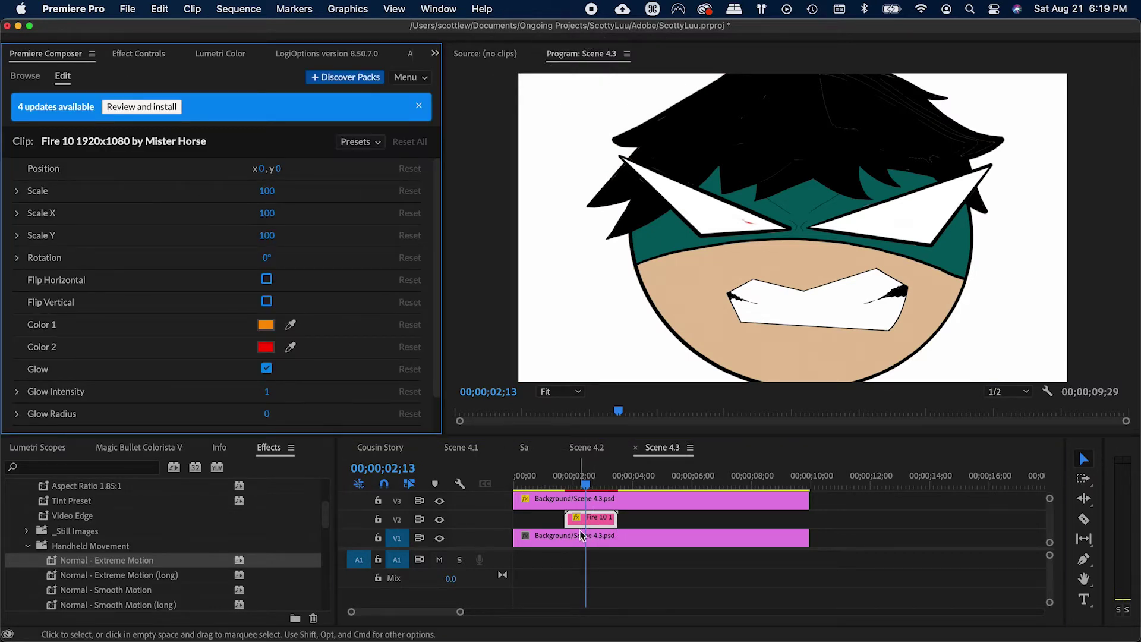
{"action": "left_click_drag", "start_coordinate": [461, 204], "coordinate": [438, 204]}
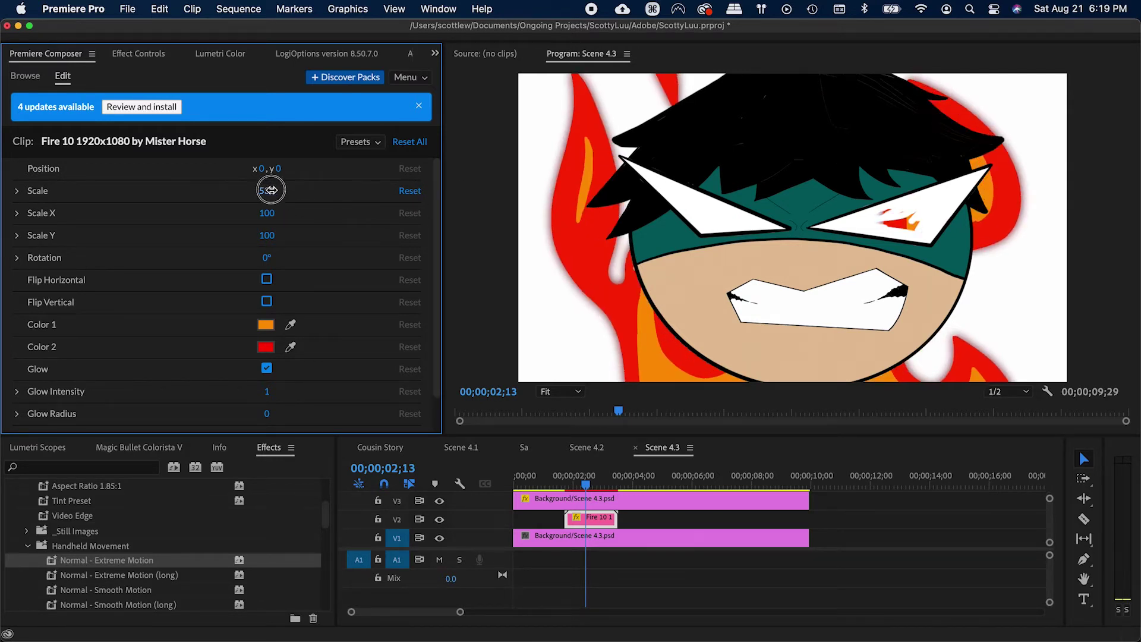
{"action": "left_click_drag", "start_coordinate": [270, 190], "coordinate": [3, 190]}
{"action": "key", "text": "super+s"}
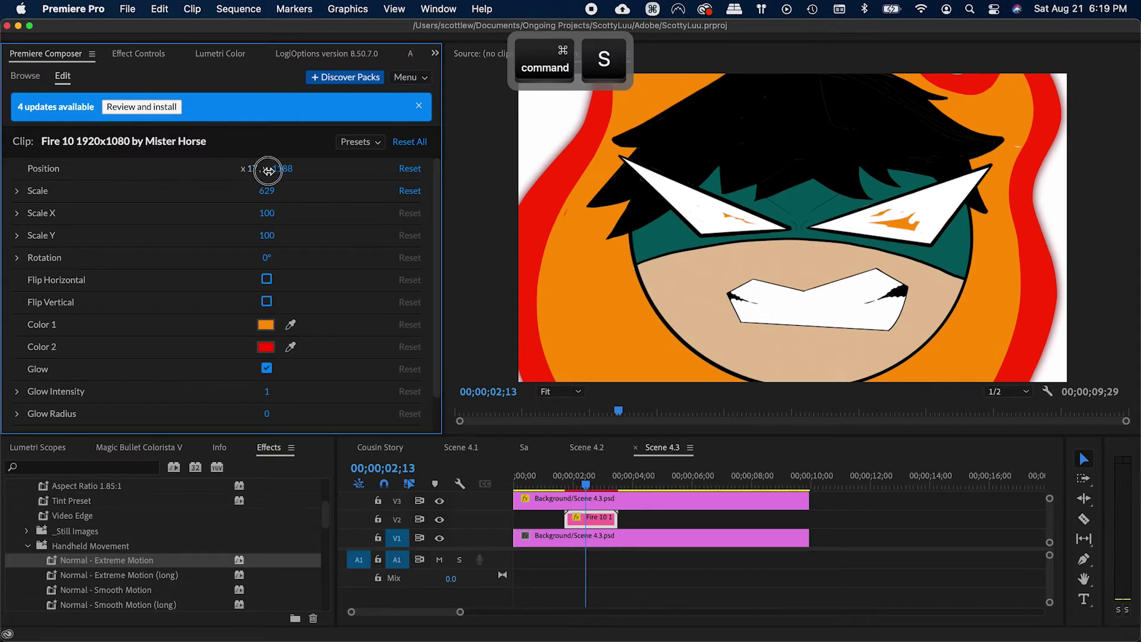
{"action": "left_click_drag", "start_coordinate": [269, 171], "coordinate": [271, 171]}
{"action": "key", "text": "super+s"}
Step: Duplicate the Fire 10 clip end to end along V2 to span the full background length, and play back the result
{"action": "left_click", "coordinate": [637, 565]}
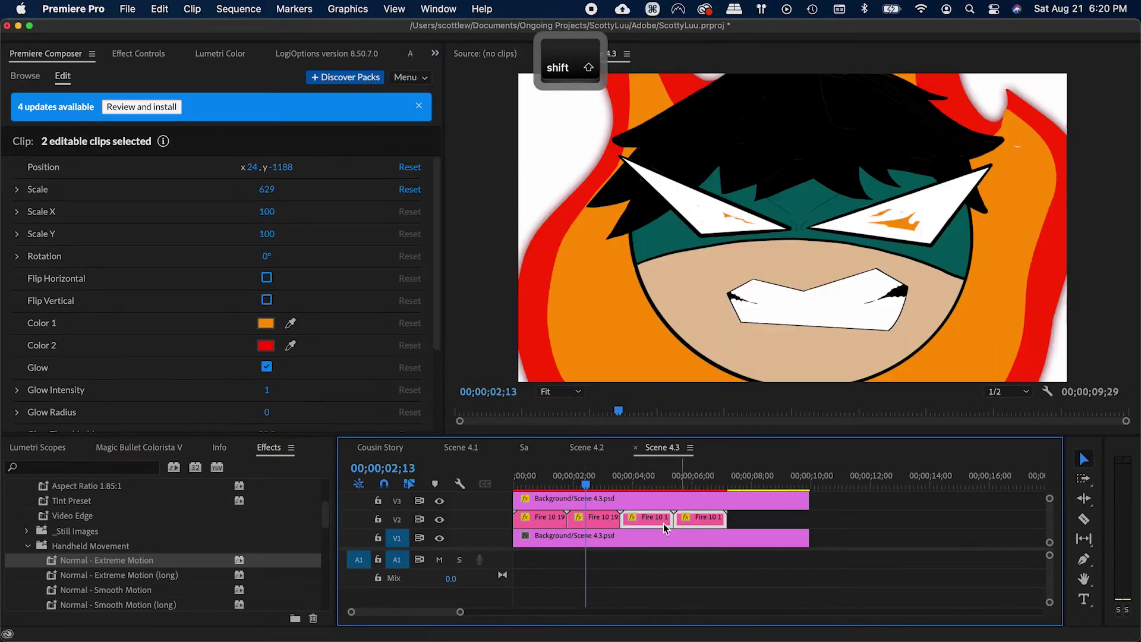
{"action": "left_click_drag", "start_coordinate": [663, 523], "coordinate": [801, 517]}
{"action": "left_click_drag", "start_coordinate": [801, 517], "coordinate": [779, 517]}
{"action": "key", "text": "space"}
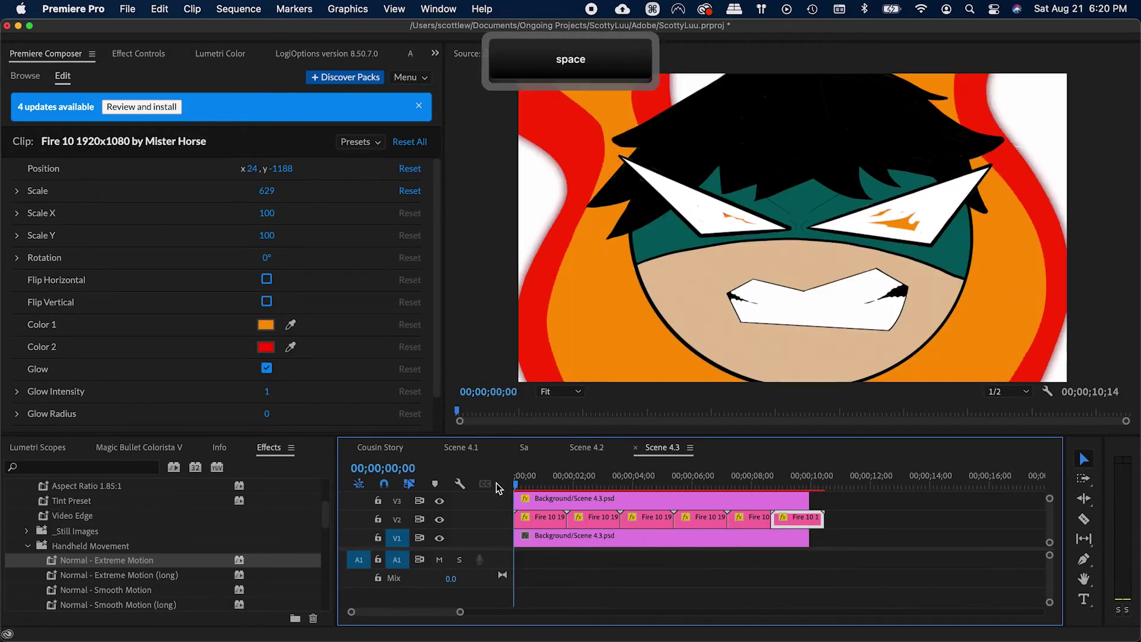
{"action": "key", "text": "v"}
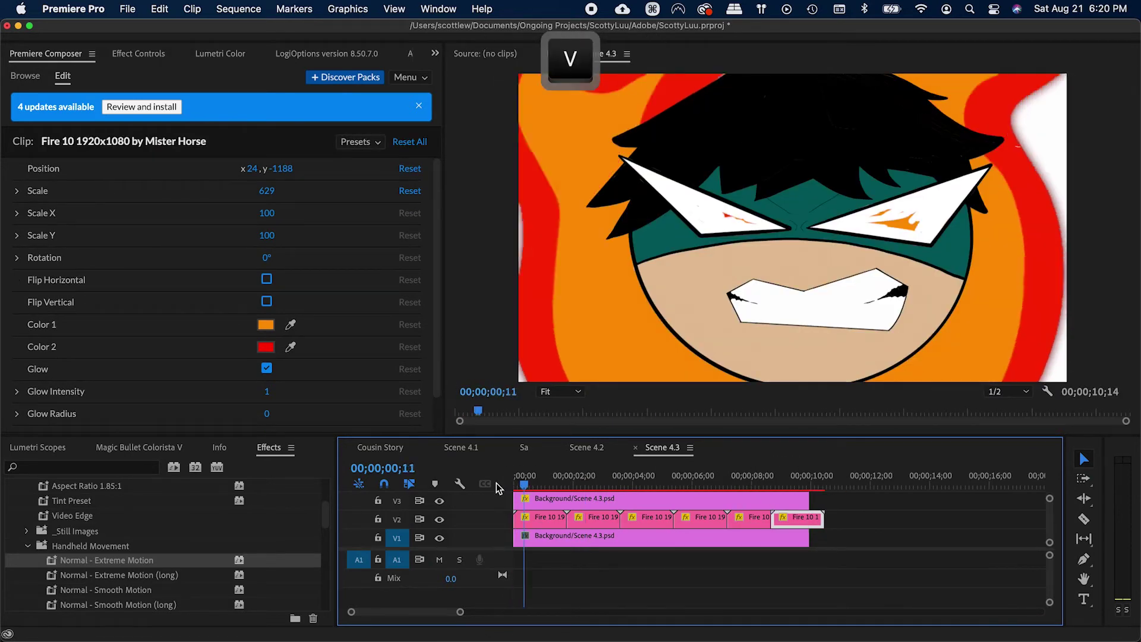
{"action": "key", "text": "space"}
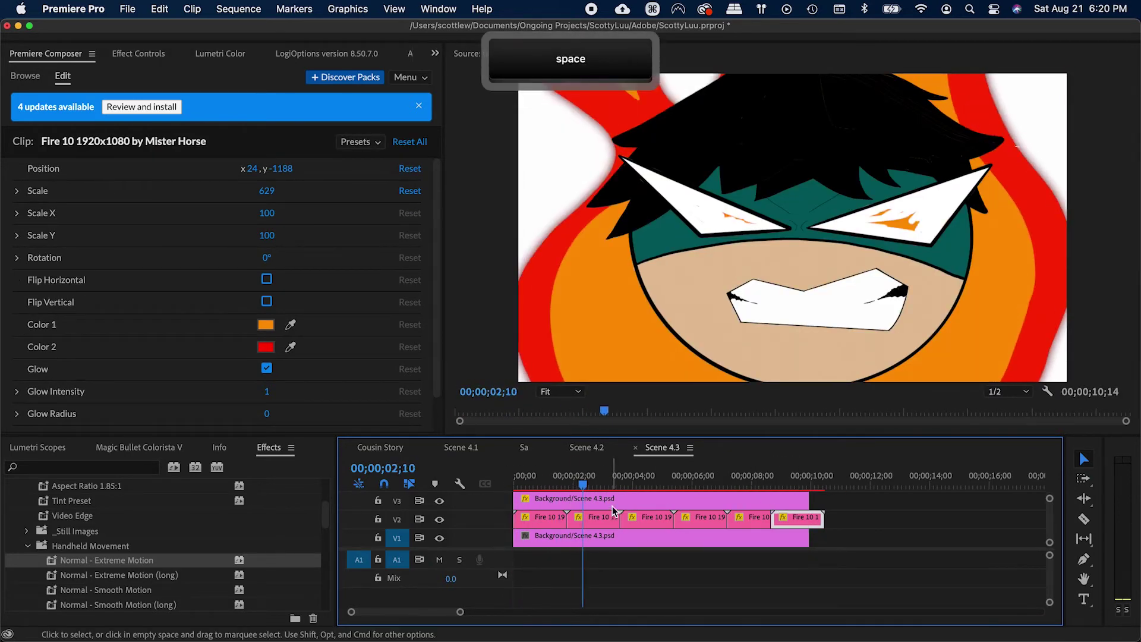
Step: Draw a second opacity mask around the character's eyes on the V3 Background clip and save the project
{"action": "left_click", "coordinate": [612, 501]}
{"action": "key", "text": "super+s"}
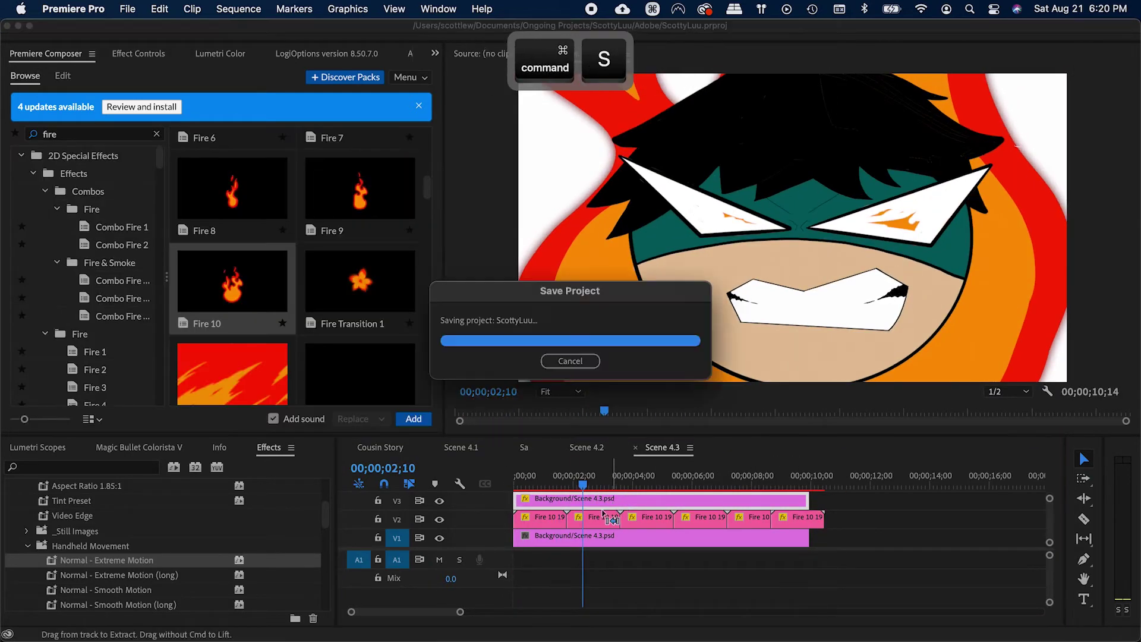
{"action": "key", "text": "shift+x"}
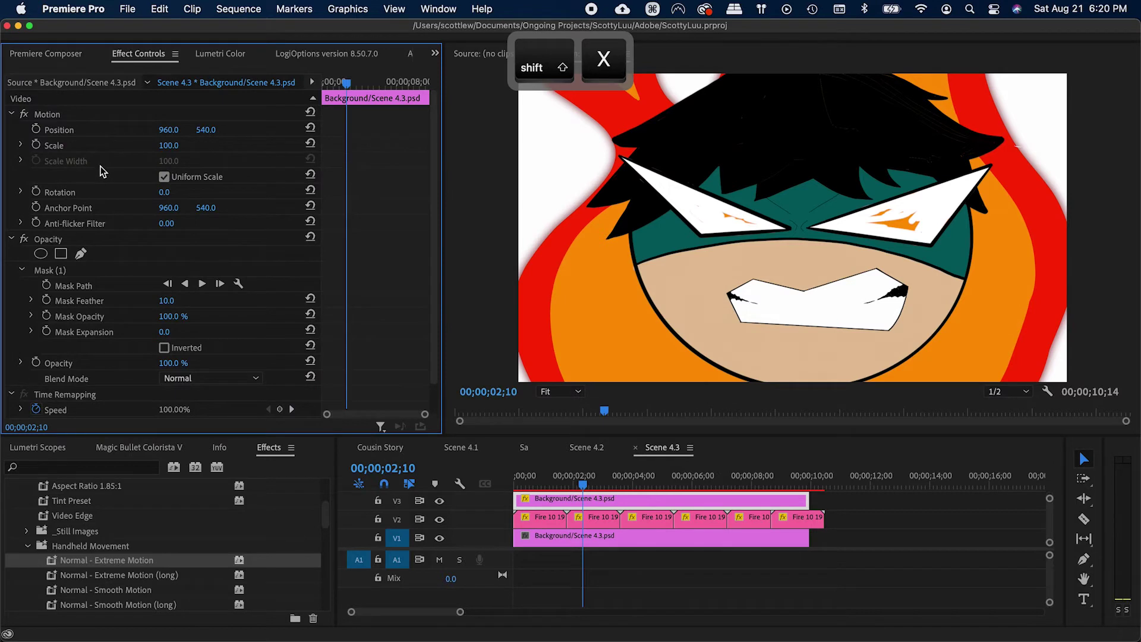
{"action": "scroll", "coordinate": [95, 243], "scroll_direction": "down", "scroll_amount": 1}
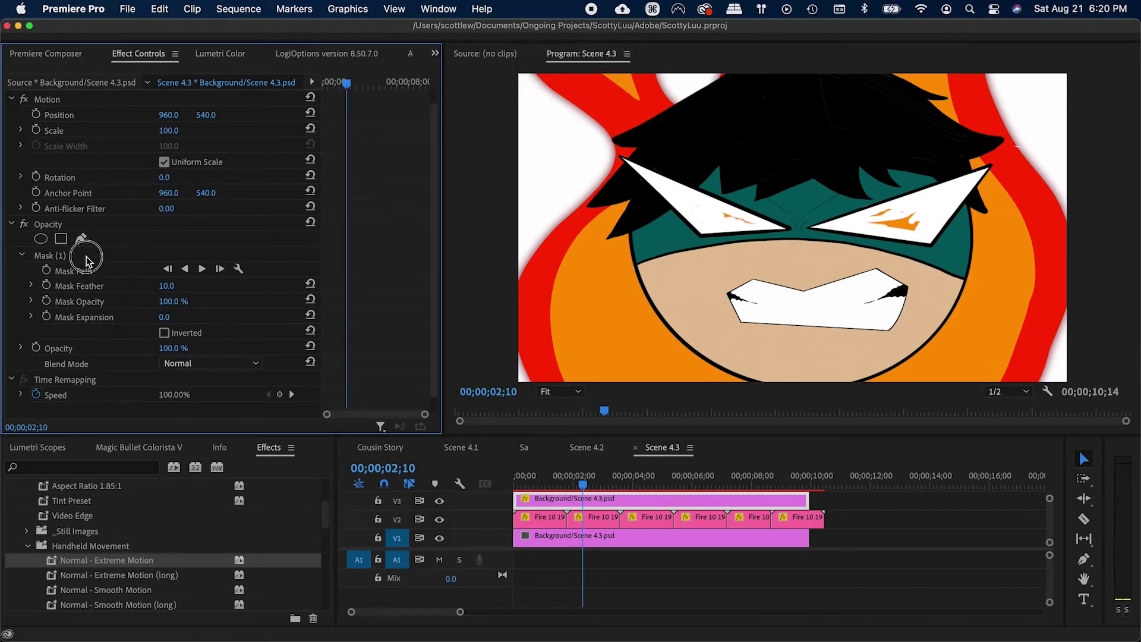
{"action": "left_click", "coordinate": [87, 256]}
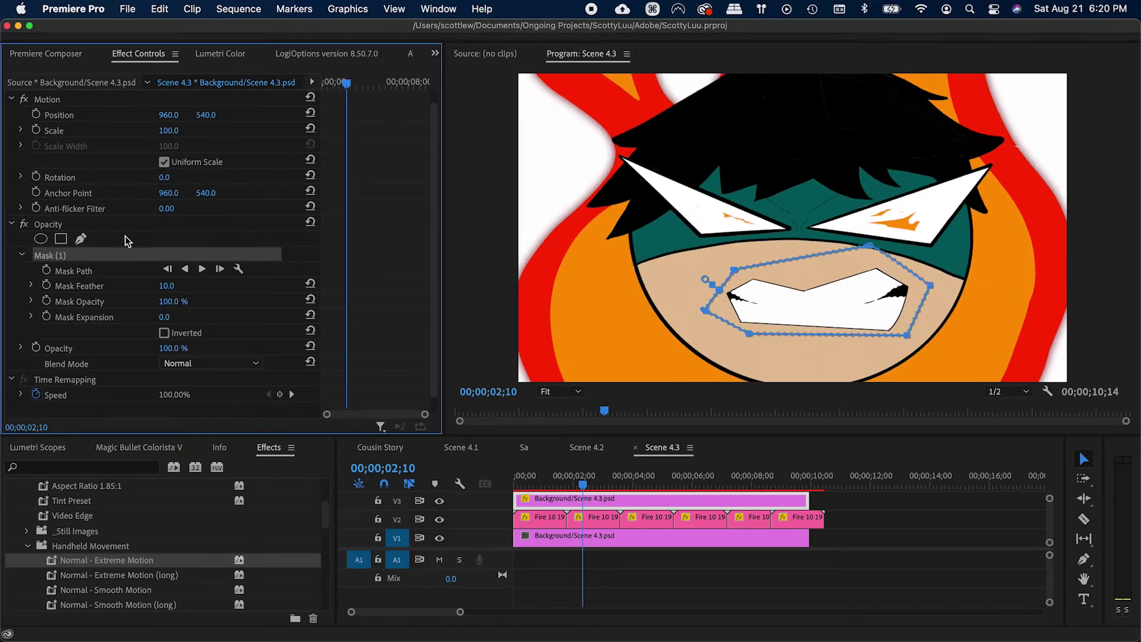
{"action": "left_click", "coordinate": [82, 240]}
{"action": "left_click", "coordinate": [755, 256]}
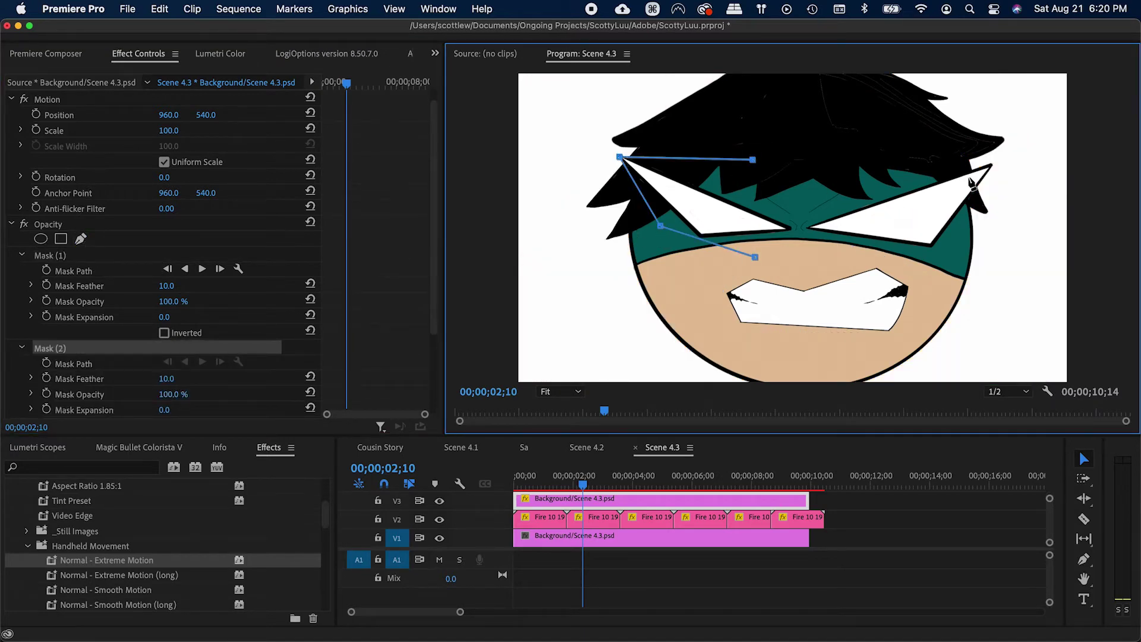
{"action": "left_click", "coordinate": [755, 257]}
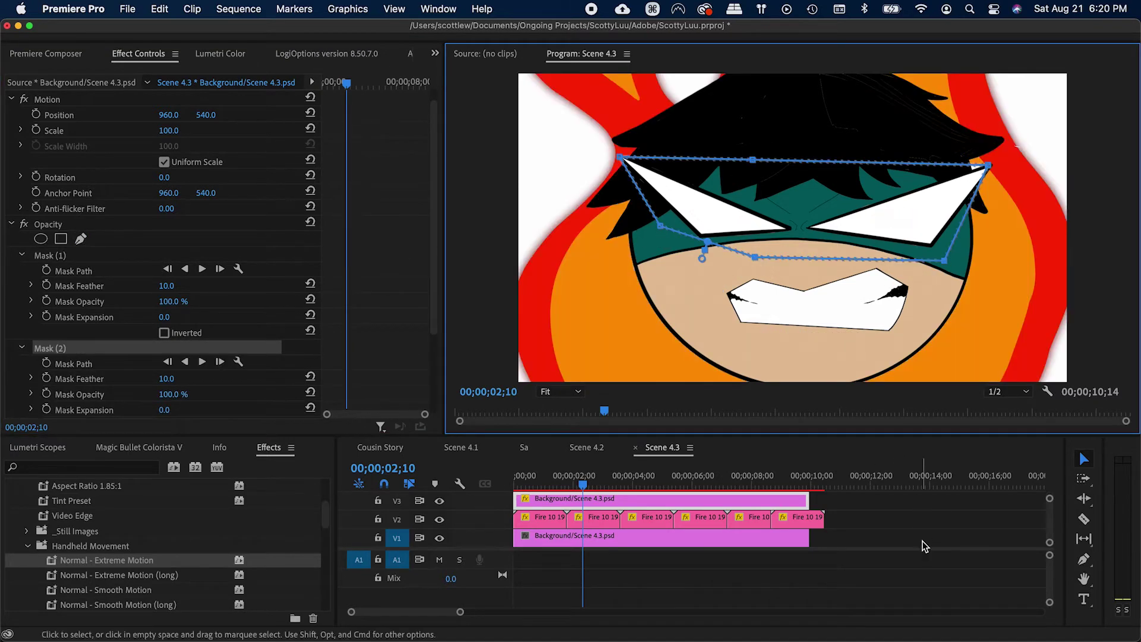
{"action": "left_click", "coordinate": [891, 565]}
{"action": "key", "text": "super+s"}
Step: Pull the outer points of Mask (2) inward at the eye corners, play back the scene, and save the project
{"action": "left_click", "coordinate": [634, 505]}
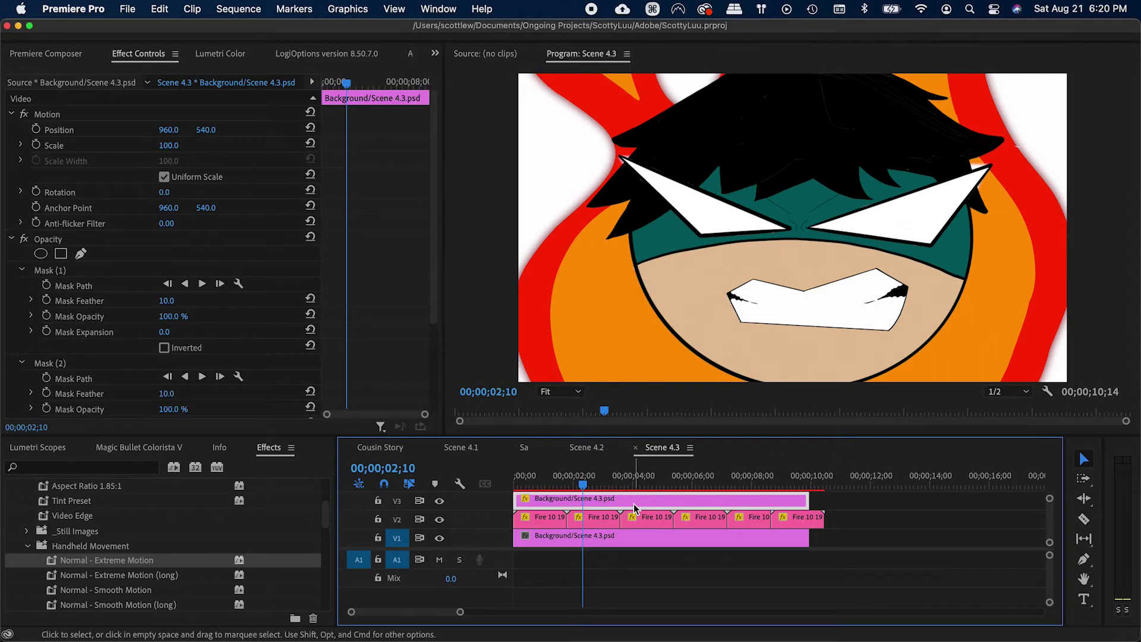
{"action": "left_click", "coordinate": [57, 360]}
{"action": "left_click", "coordinate": [947, 176]}
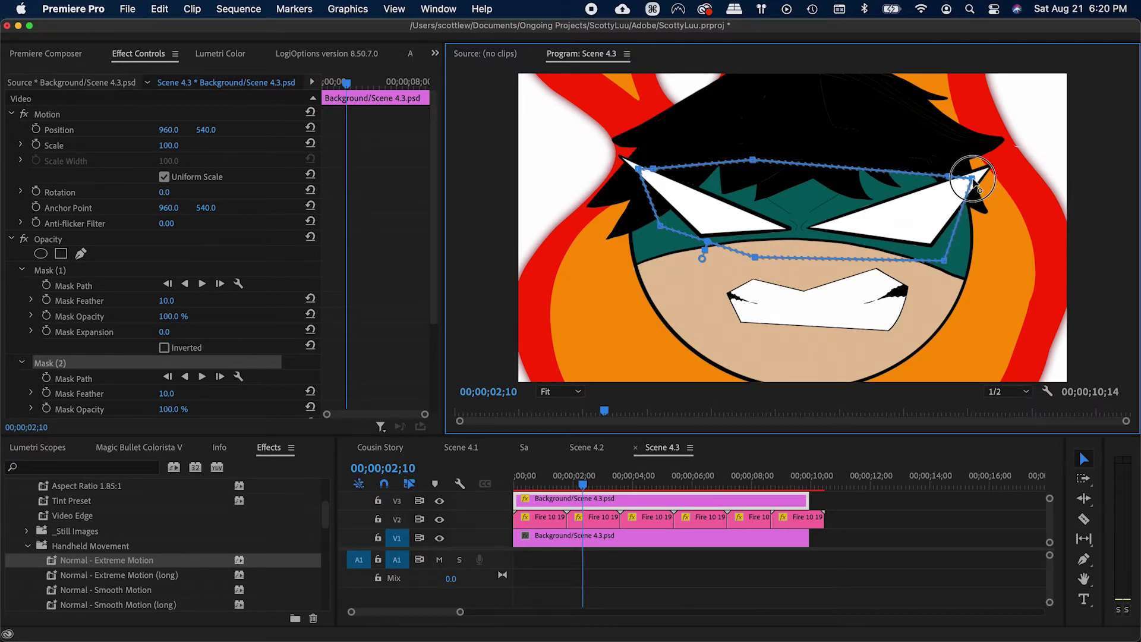
{"action": "left_click", "coordinate": [853, 589]}
{"action": "key", "text": "space"}
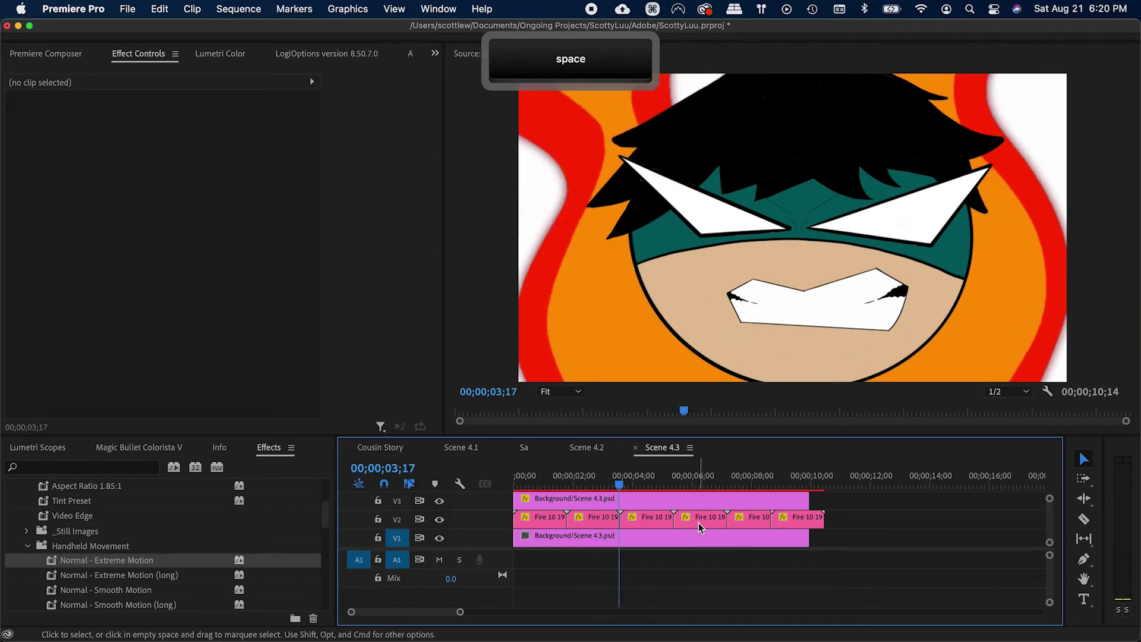
{"action": "key", "text": "super+s"}
Step: Try deleting the V1 Background clip beneath the fire, undo the deletion, and save the project
{"action": "left_click", "coordinate": [600, 540]}
{"action": "key", "text": "super+s"}
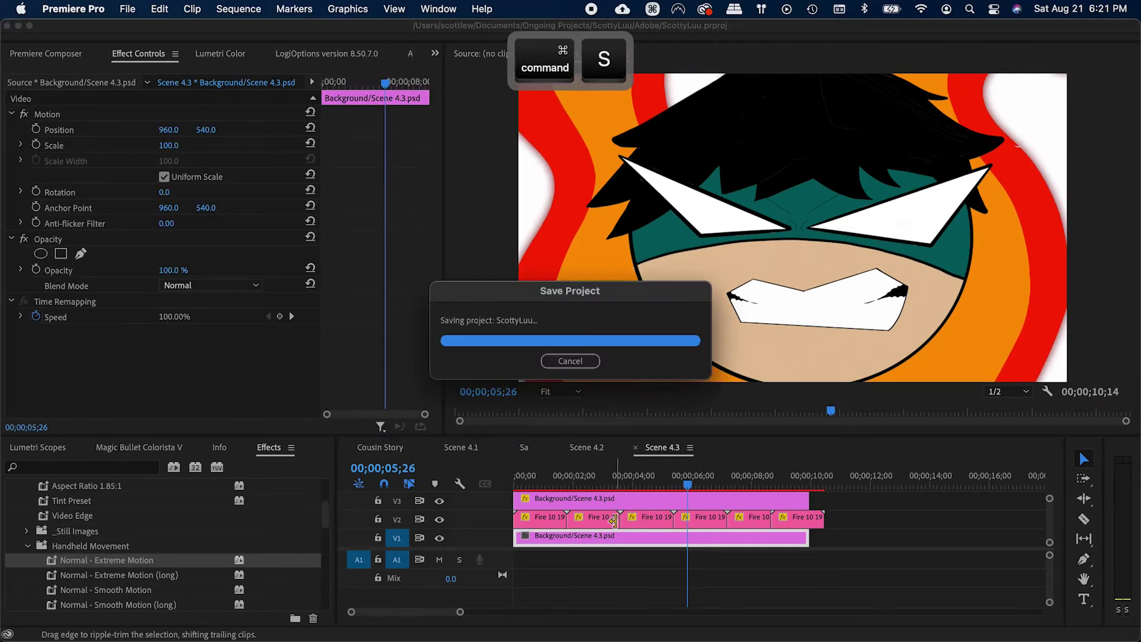
{"action": "key", "text": "BackSpace"}
{"action": "key", "text": "super+z"}
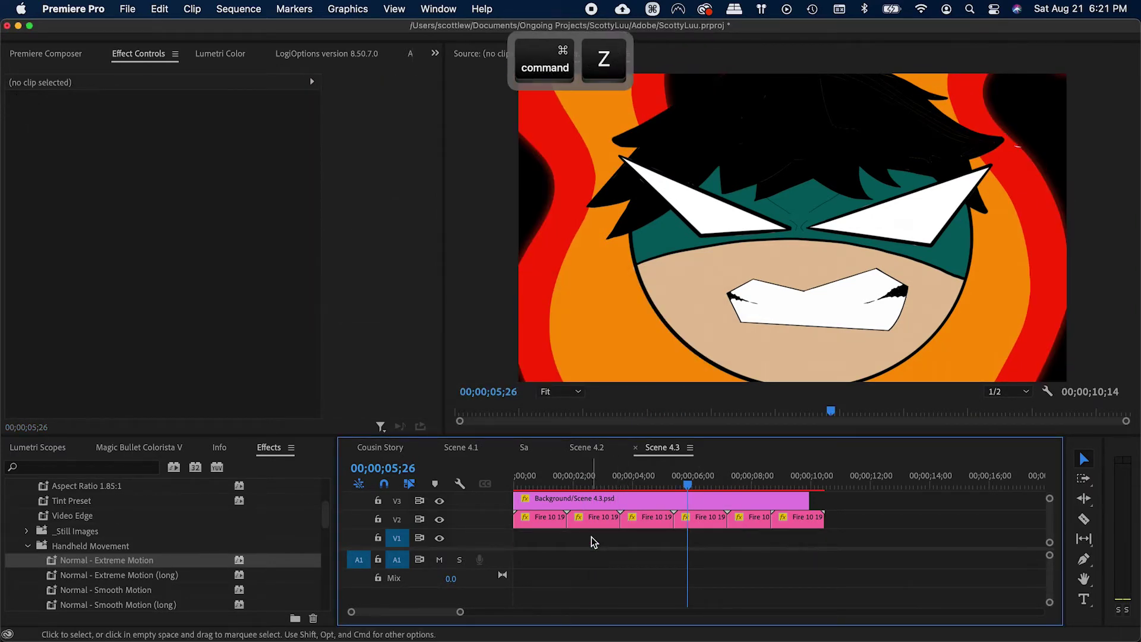
{"action": "left_click", "coordinate": [591, 536]}
{"action": "key", "text": "super+s"}
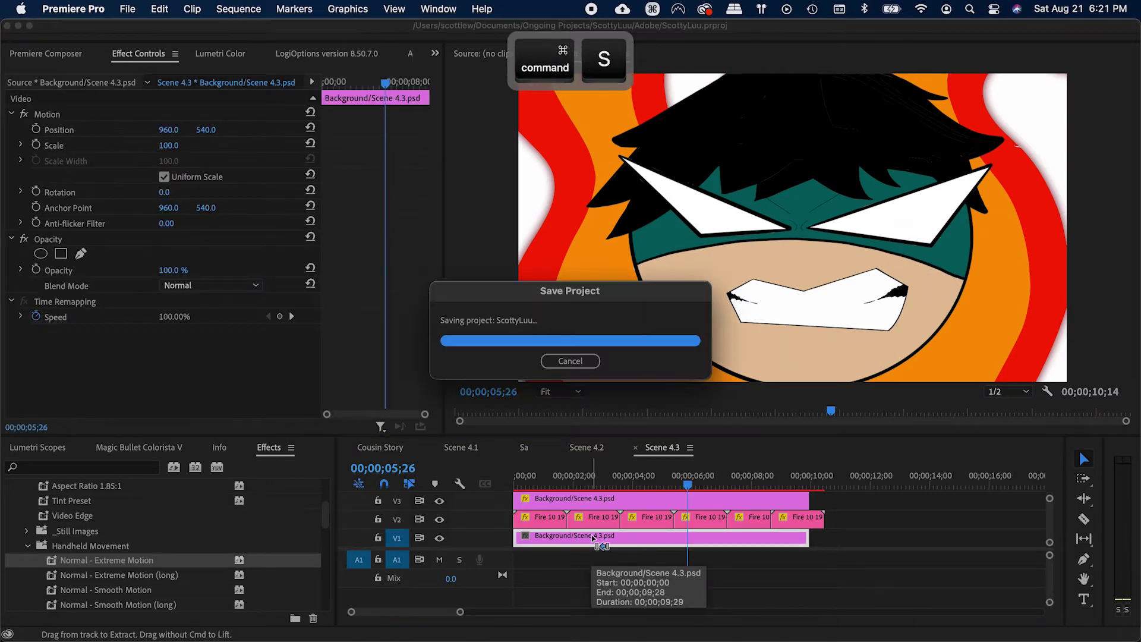
Step: Play back the fire transition into Scene 4.3 in the Cousin Story sequence
{"action": "left_click", "coordinate": [527, 468]}
{"action": "left_click_drag", "start_coordinate": [774, 486], "coordinate": [668, 505]}
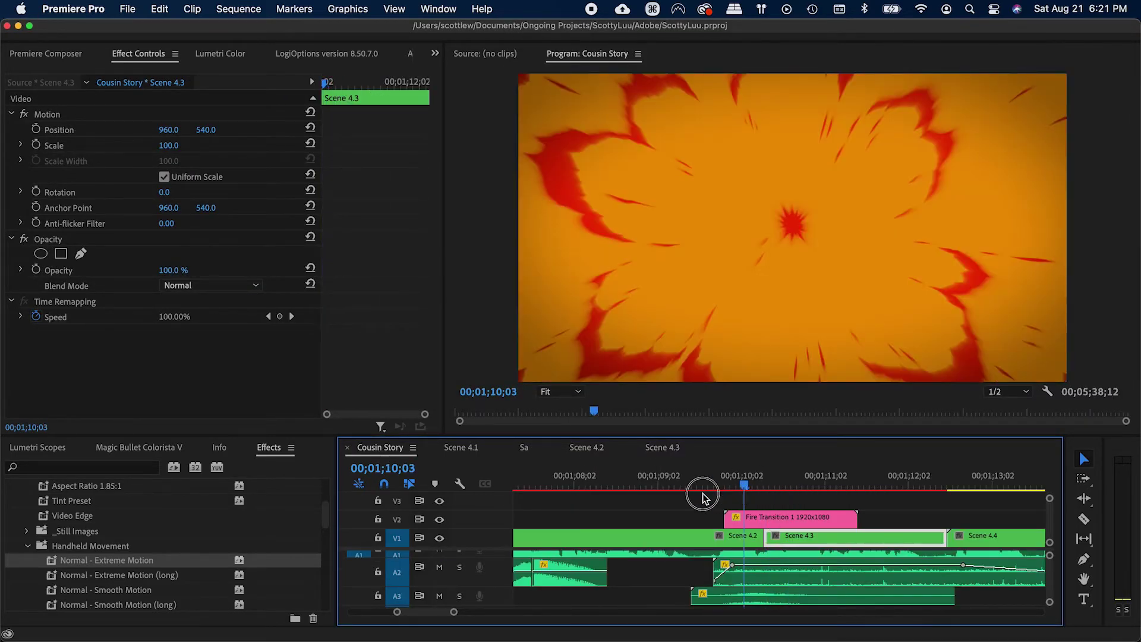
{"action": "key", "text": "space"}
{"action": "key", "text": "v"}
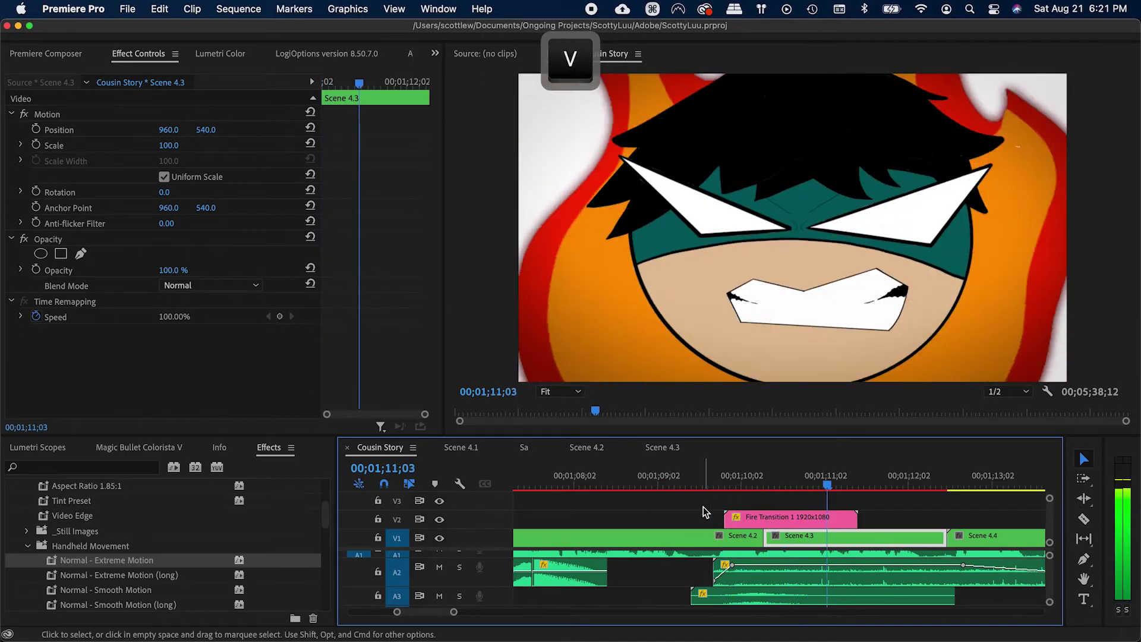
{"action": "key", "text": "space"}
{"action": "key", "text": "minus"}
Step: Copy the Fire 10 clips from the Scene 4.3 sequence, then open the Scene 4.4 sequence from the Cousin Story timeline
{"action": "left_click_drag", "start_coordinate": [739, 477], "coordinate": [755, 497]}
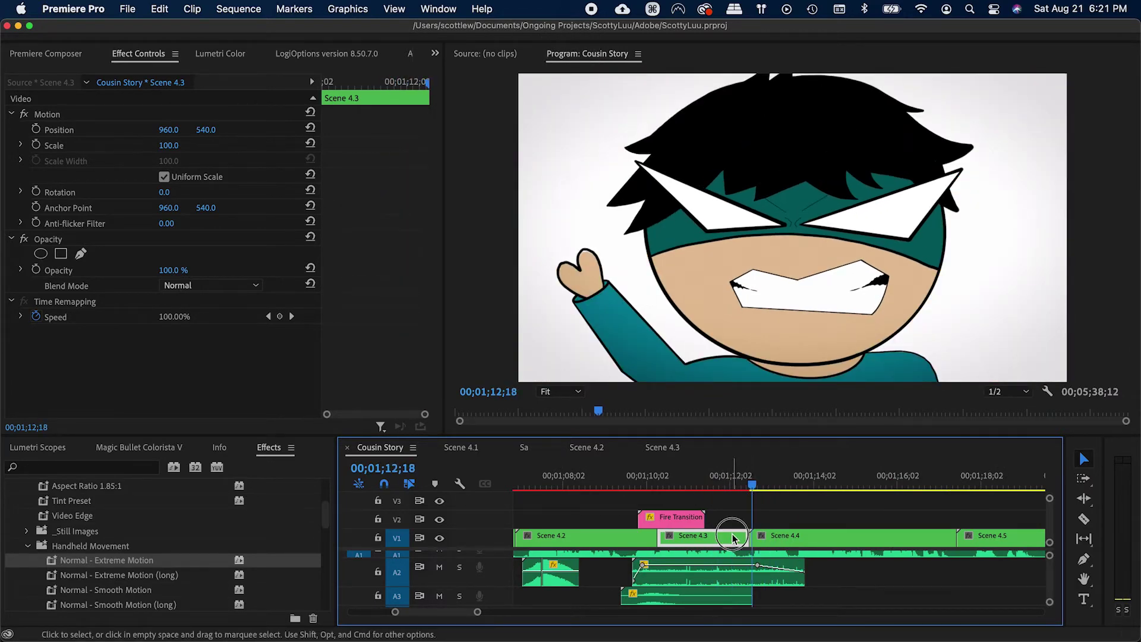
{"action": "double_click", "coordinate": [732, 534]}
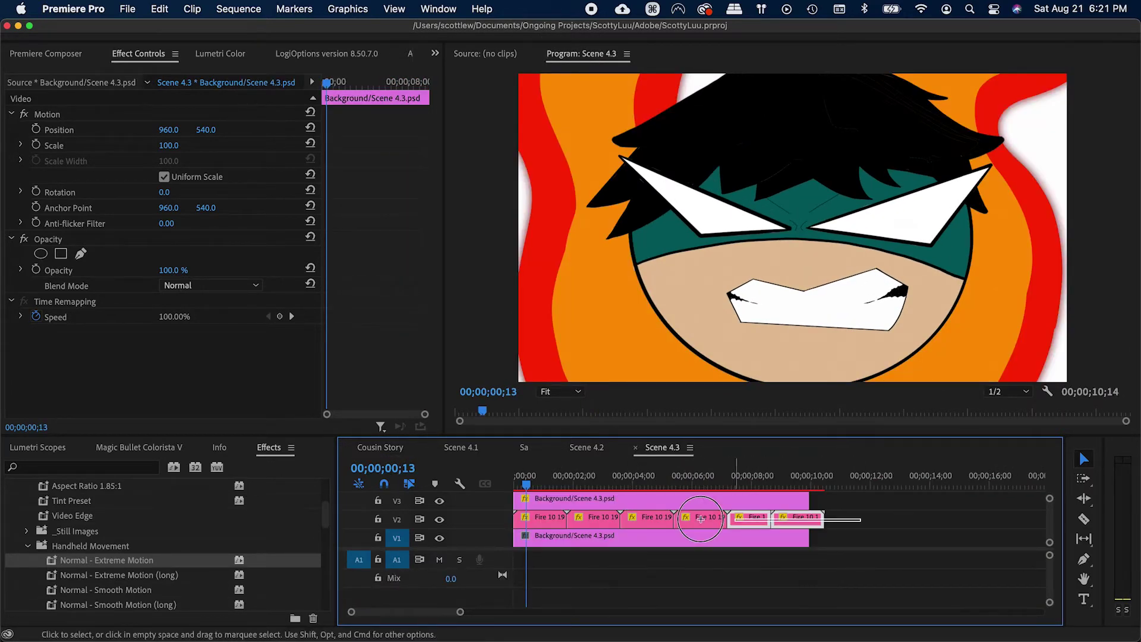
{"action": "left_click", "coordinate": [399, 448]}
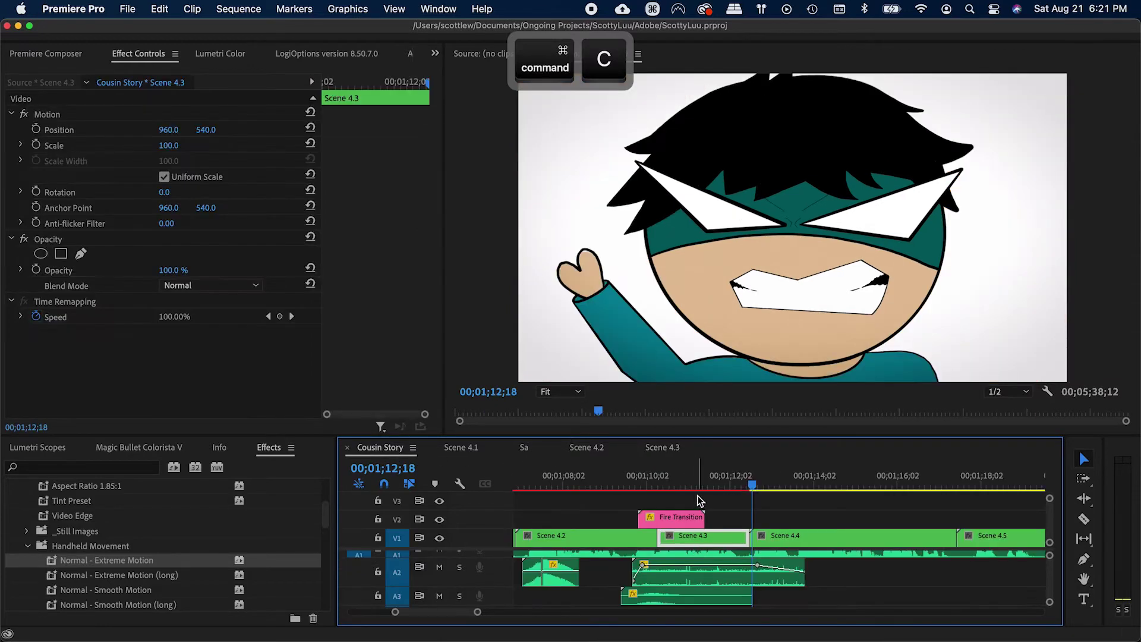
{"action": "double_click", "coordinate": [790, 542]}
Step: Add two video tracks above V1 in Scene 4.4, paste the fire clips onto V2 from the sequence start, and save
{"action": "right_click", "coordinate": [431, 543]}
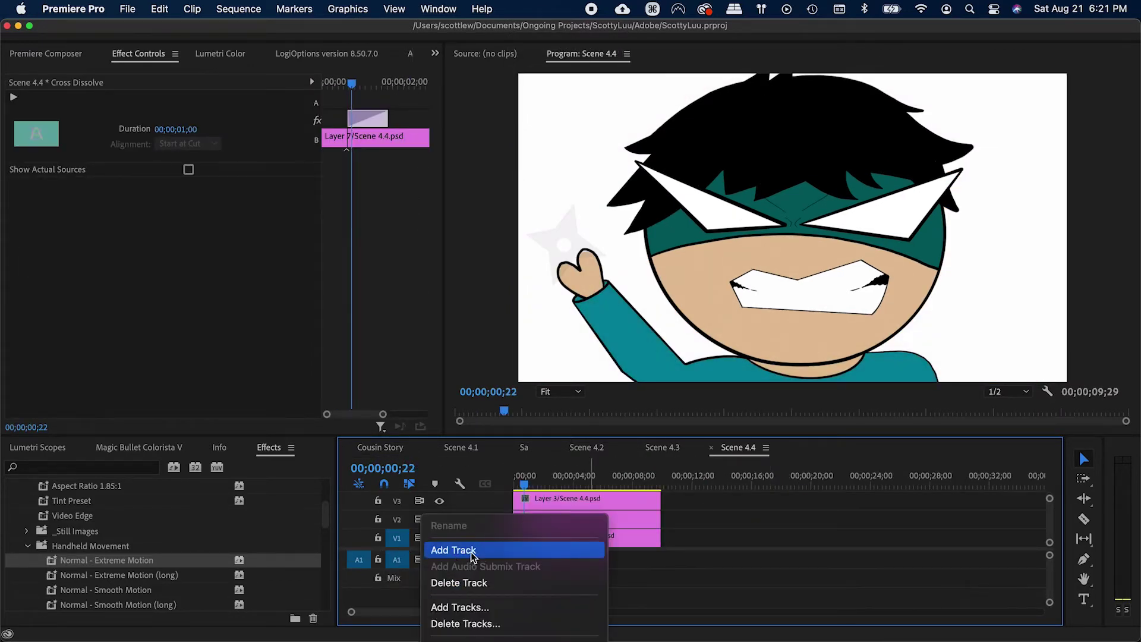
{"action": "left_click", "coordinate": [472, 553]}
{"action": "right_click", "coordinate": [420, 540]}
{"action": "left_click", "coordinate": [441, 550]}
{"action": "left_click_drag", "start_coordinate": [518, 484], "coordinate": [510, 486]}
{"action": "left_click", "coordinate": [395, 533]}
{"action": "left_click", "coordinate": [397, 520]}
{"action": "key", "text": "cmd+v"}
{"action": "key", "text": "cmd+s"}
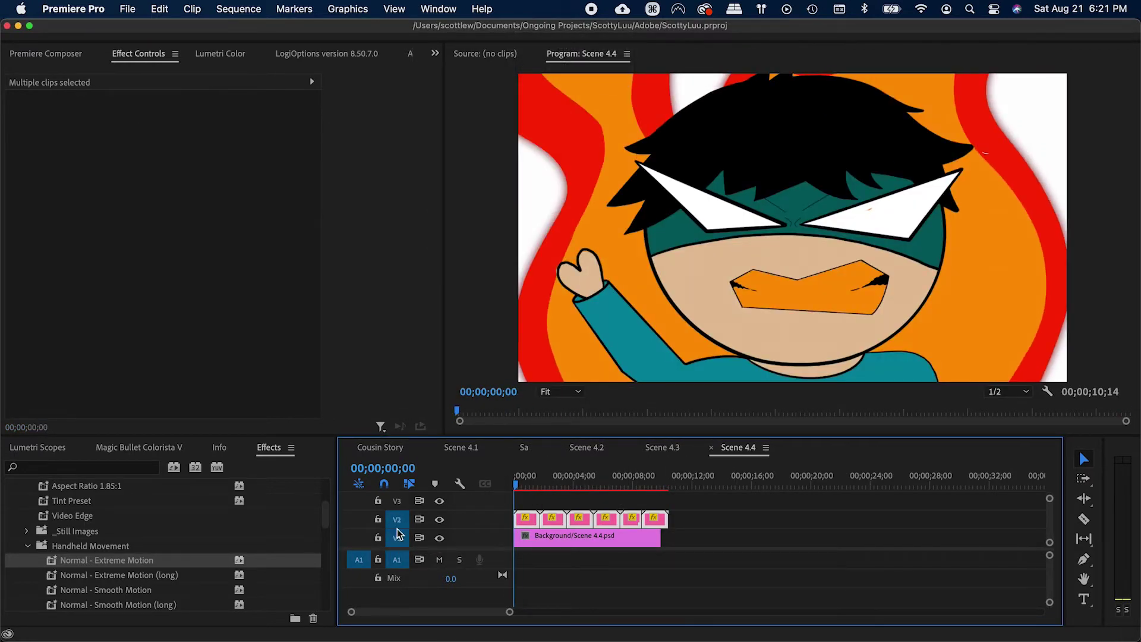
Step: Duplicate the V1 Background/Scene 4.4.psd clip onto V3 above the fire clips
{"action": "left_click", "coordinate": [581, 539]}
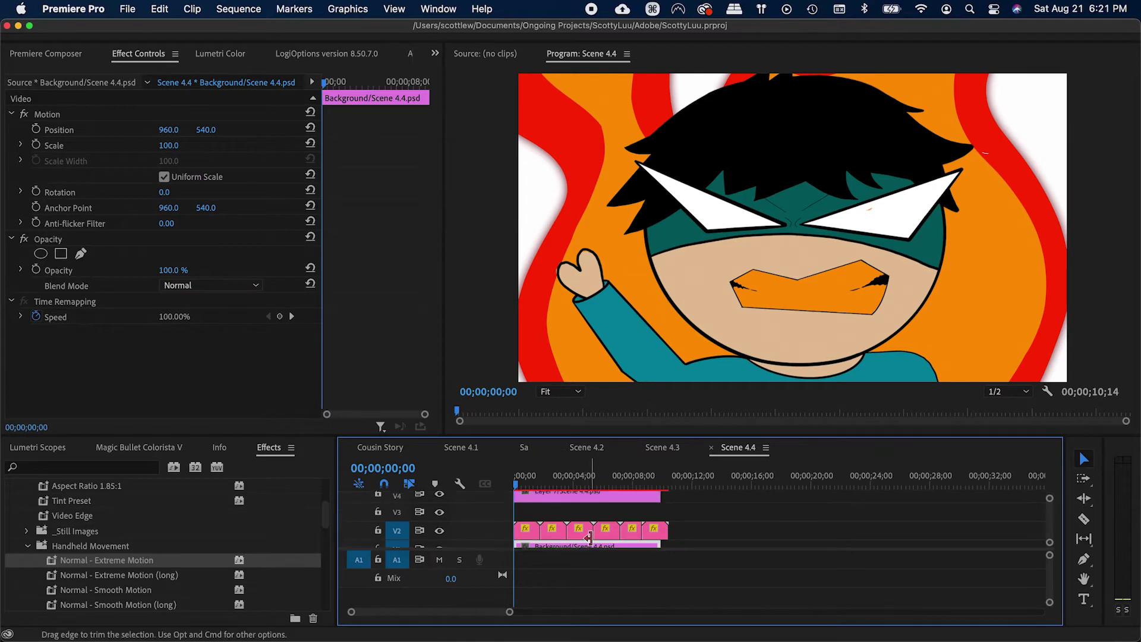
{"action": "key", "text": "cmd+s"}
{"action": "left_click_drag", "start_coordinate": [585, 538], "coordinate": [542, 507]}
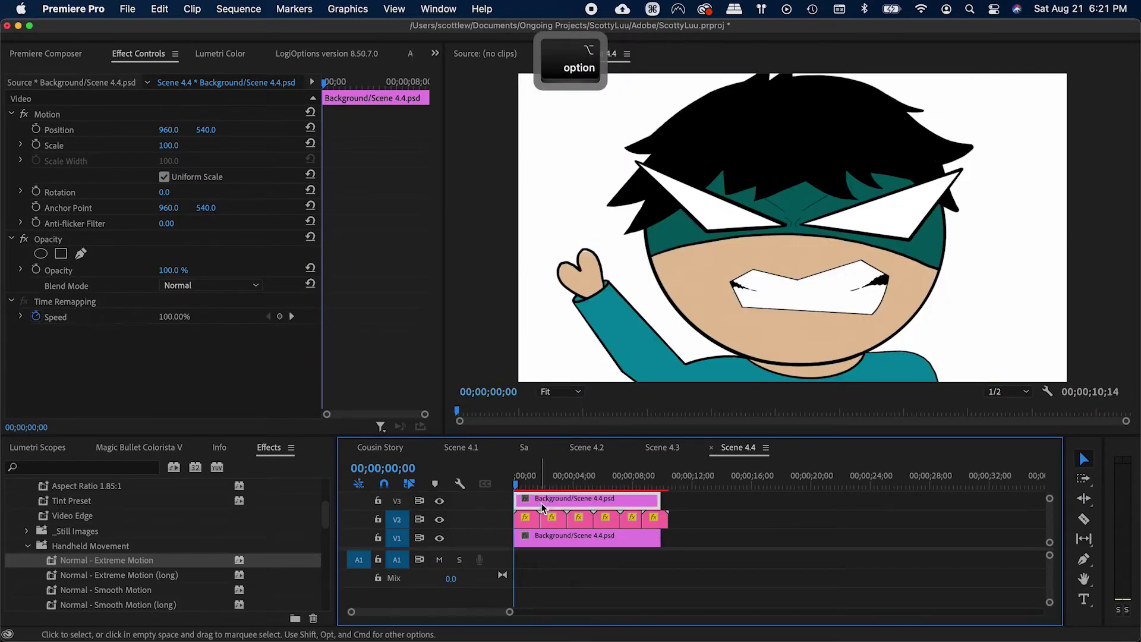
Step: Draw an opacity mask around the character's eyes and mouth on the V3 Background clip and save the project
{"action": "left_click", "coordinate": [53, 239]}
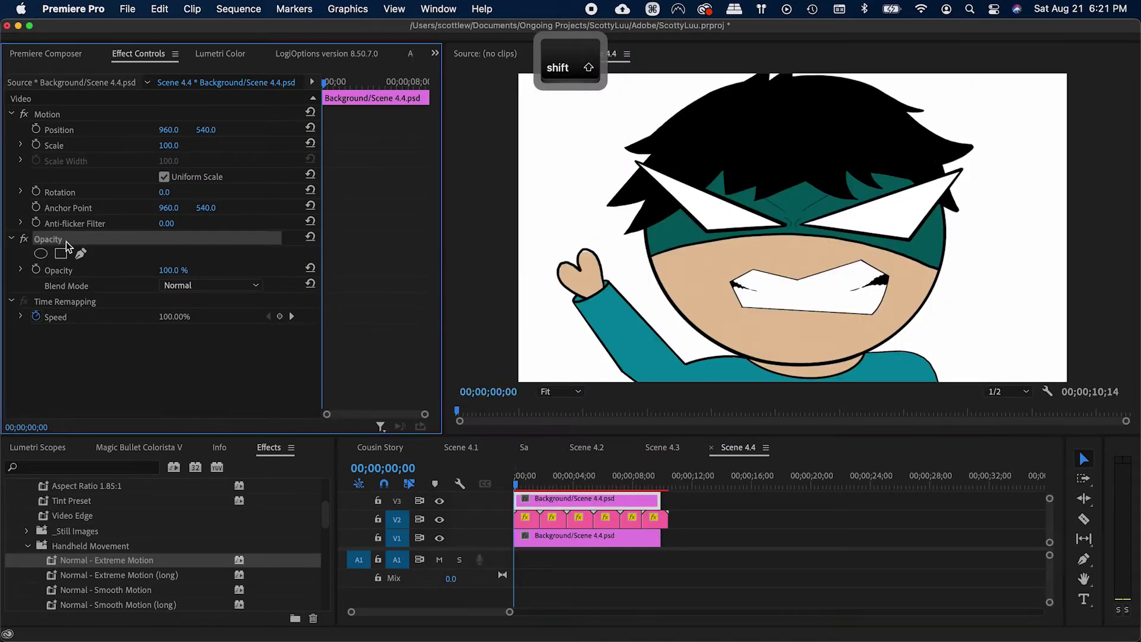
{"action": "left_click", "coordinate": [80, 254]}
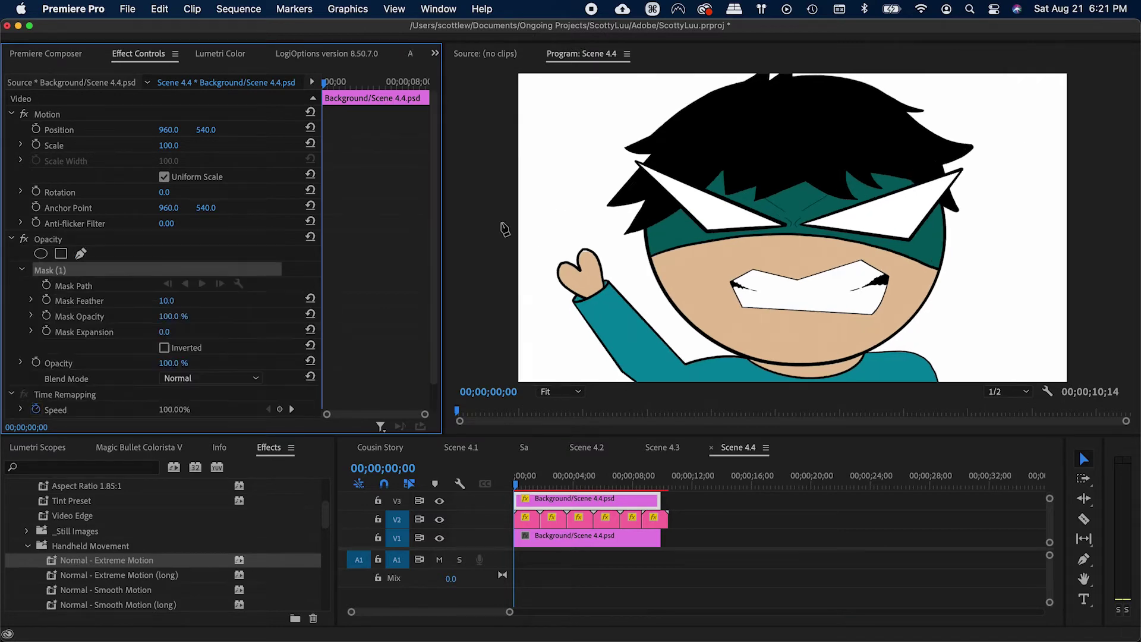
{"action": "left_click", "coordinate": [645, 178]}
{"action": "left_click", "coordinate": [736, 335]}
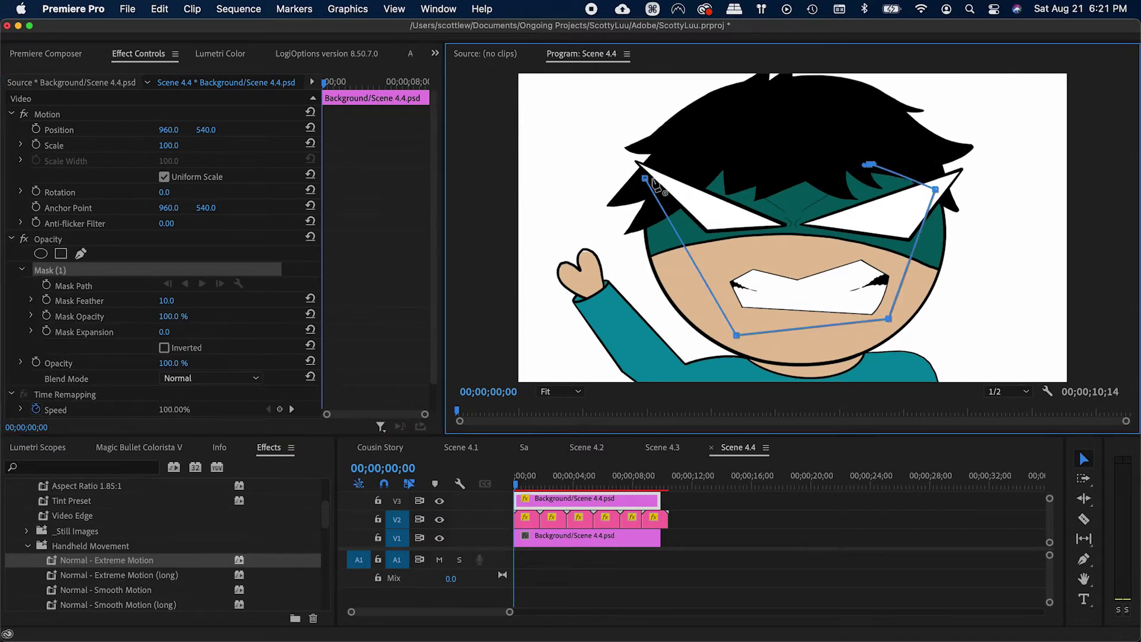
{"action": "left_click", "coordinate": [655, 182]}
{"action": "left_click", "coordinate": [749, 557]}
{"action": "key", "text": "super+s"}
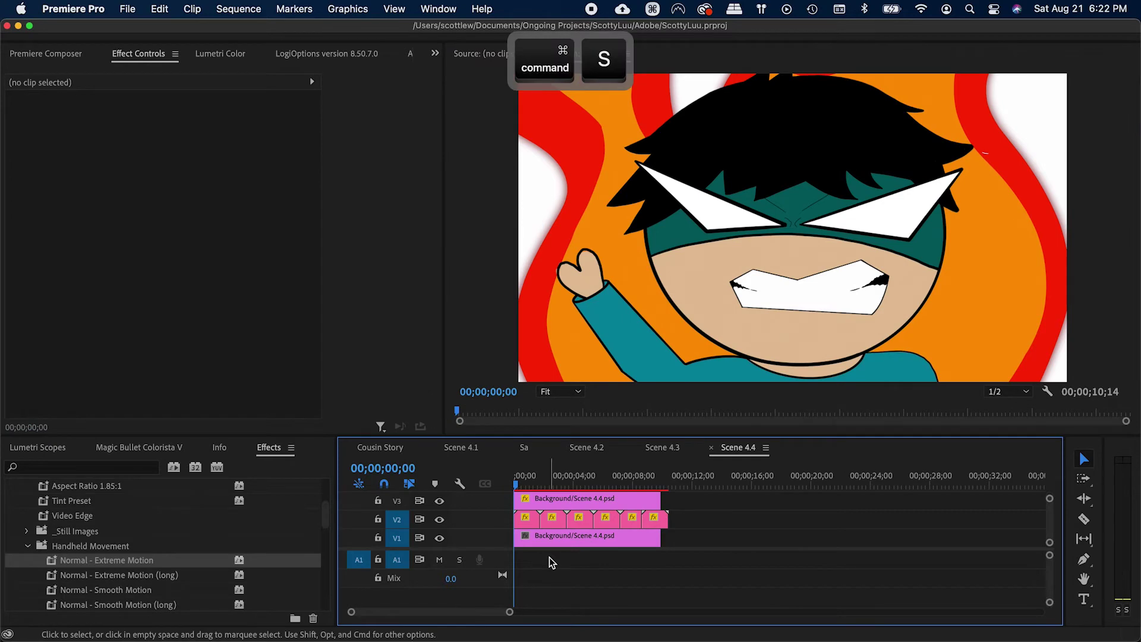
Step: Play back Cousin Story from the end of Scene 4.3 through Scene 4.4 and save the project
{"action": "left_click", "coordinate": [380, 448]}
{"action": "left_click_drag", "start_coordinate": [724, 483], "coordinate": [710, 483]}
{"action": "key", "text": "space"}
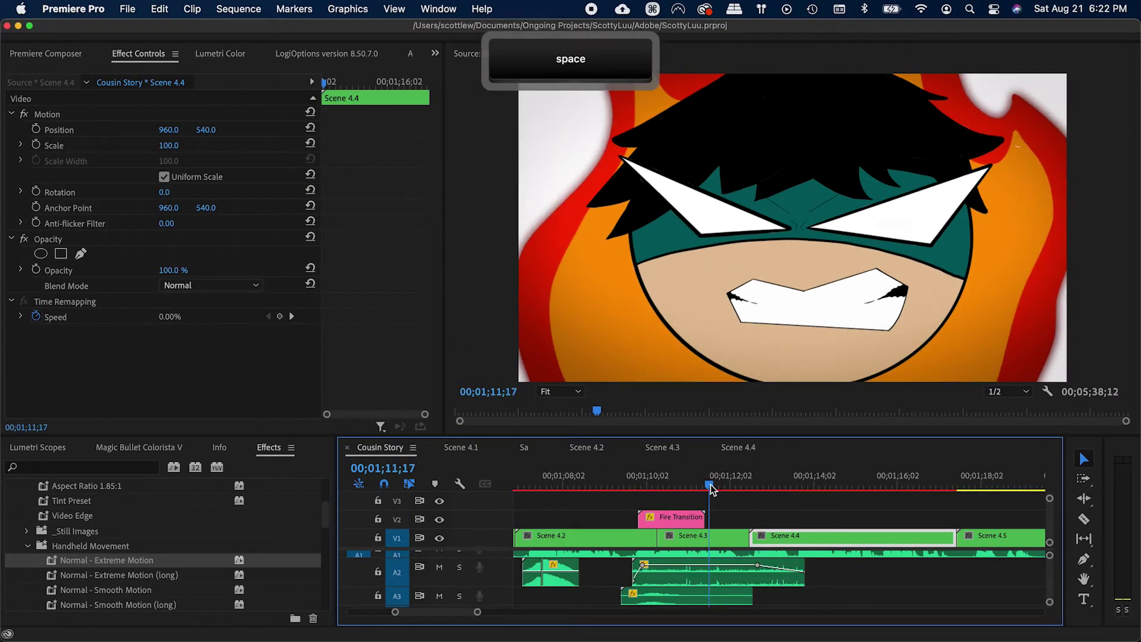
{"action": "key", "text": "v"}
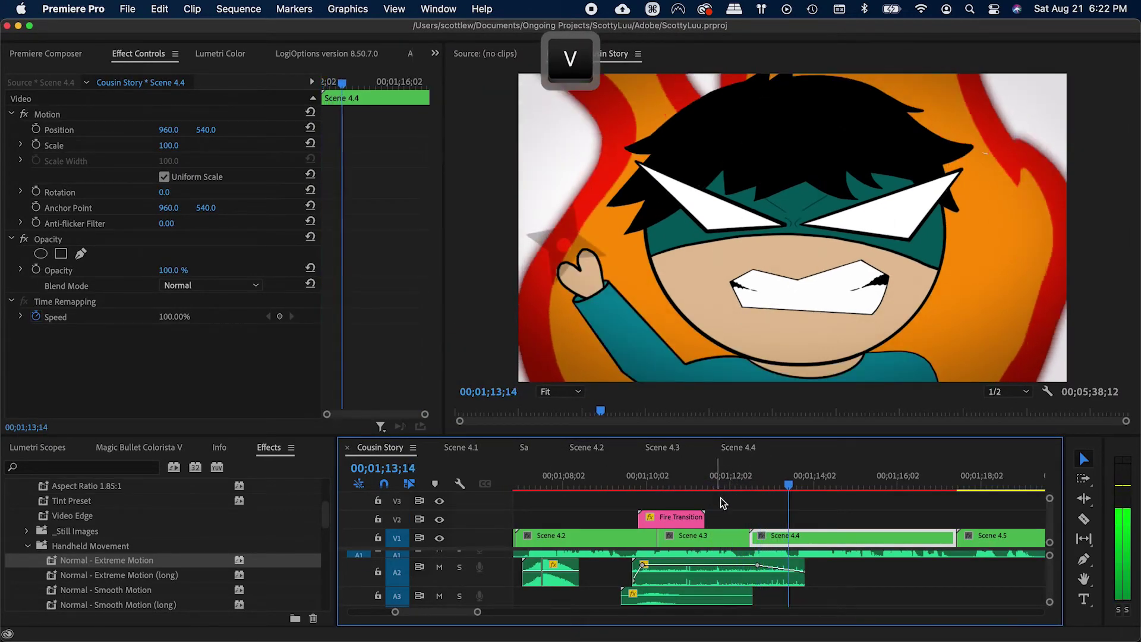
{"action": "key", "text": "space"}
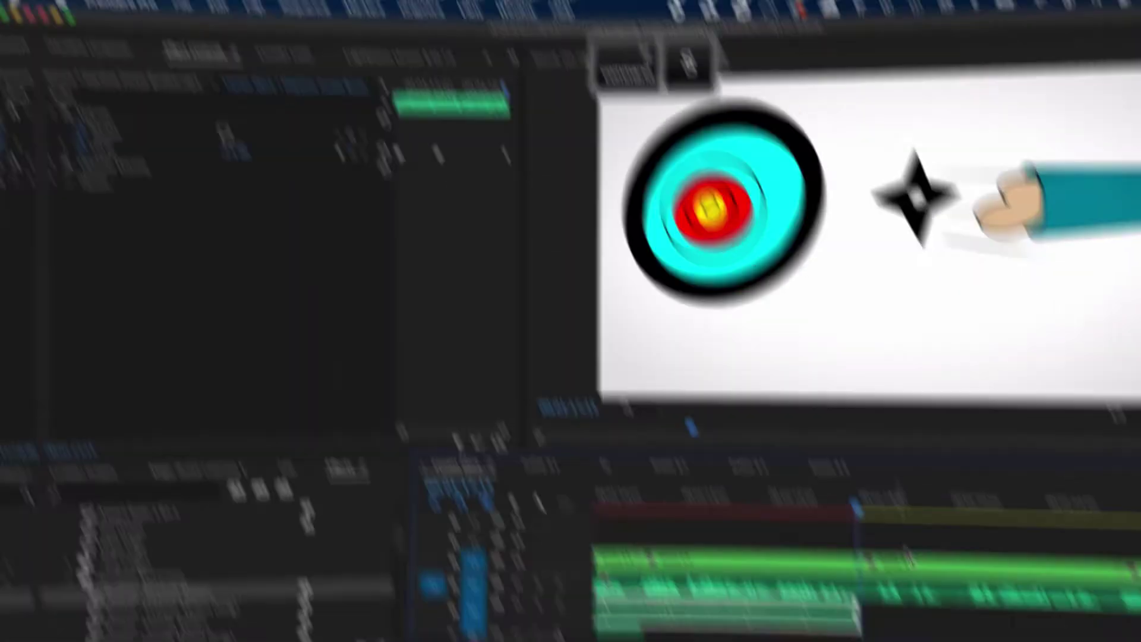
{"action": "key", "text": "super+s"}
Step: Open the Scene 4.5 sequence, enlarge its clips in the timeline, and save the project
{"action": "double_click", "coordinate": [819, 537]}
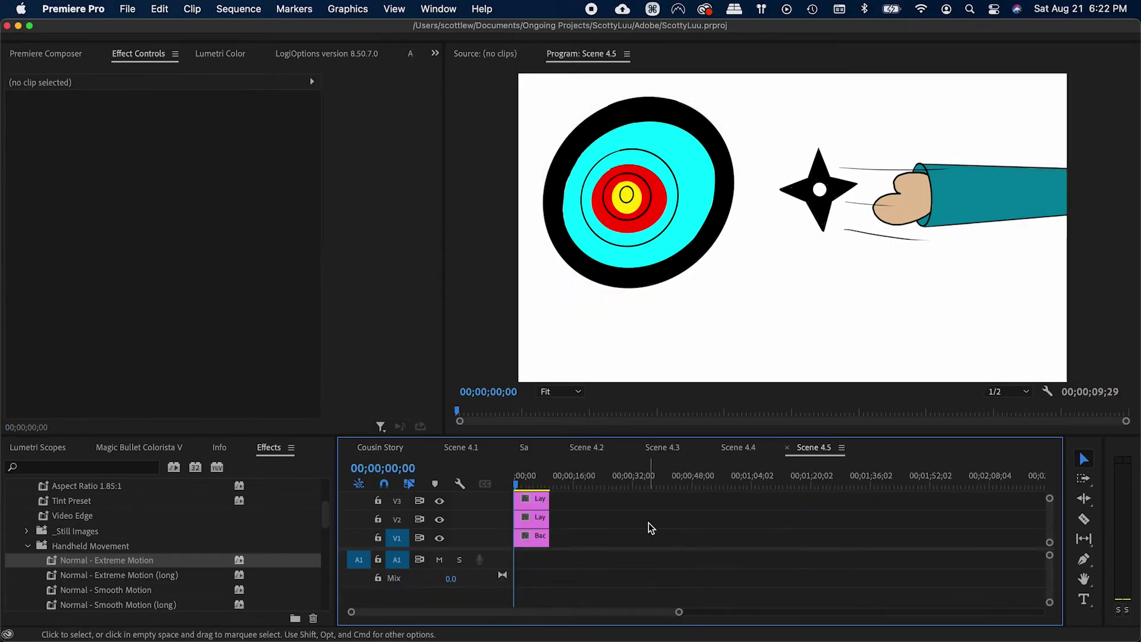
{"action": "key", "text": "grave"}
{"action": "key", "text": "grave"}
{"action": "key", "text": "super+s"}
{"action": "key", "text": "="}
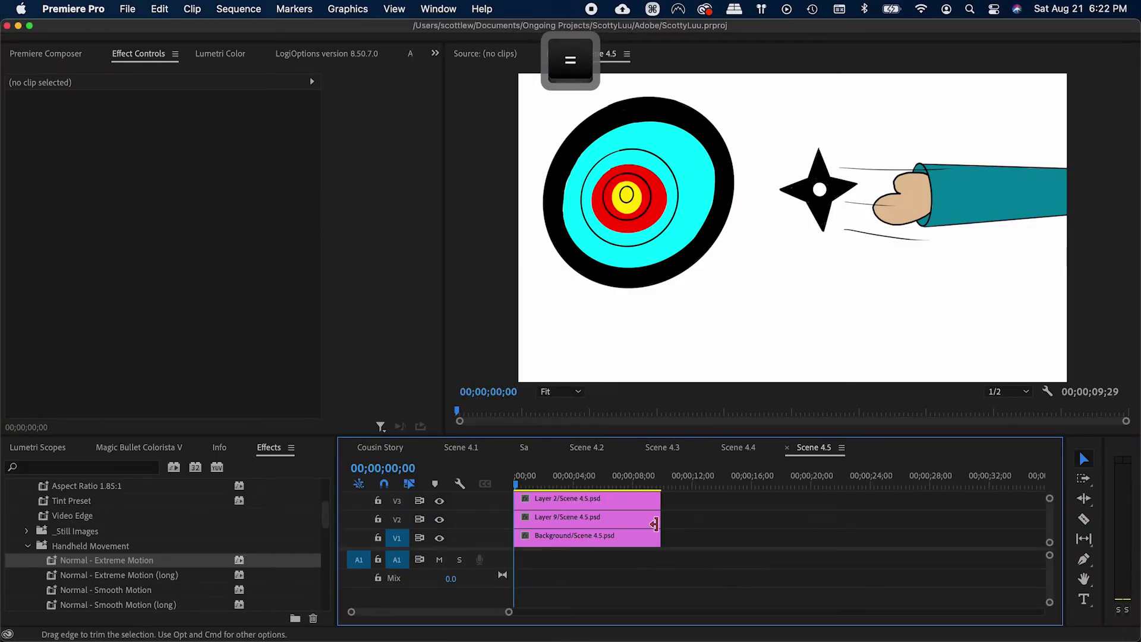
Step: Switch to Finder and open Scene 4.5.psd from the Final Drawings folder in Photoshop
{"action": "key", "text": "super+Tab"}
{"action": "left_click", "coordinate": [530, 350]}
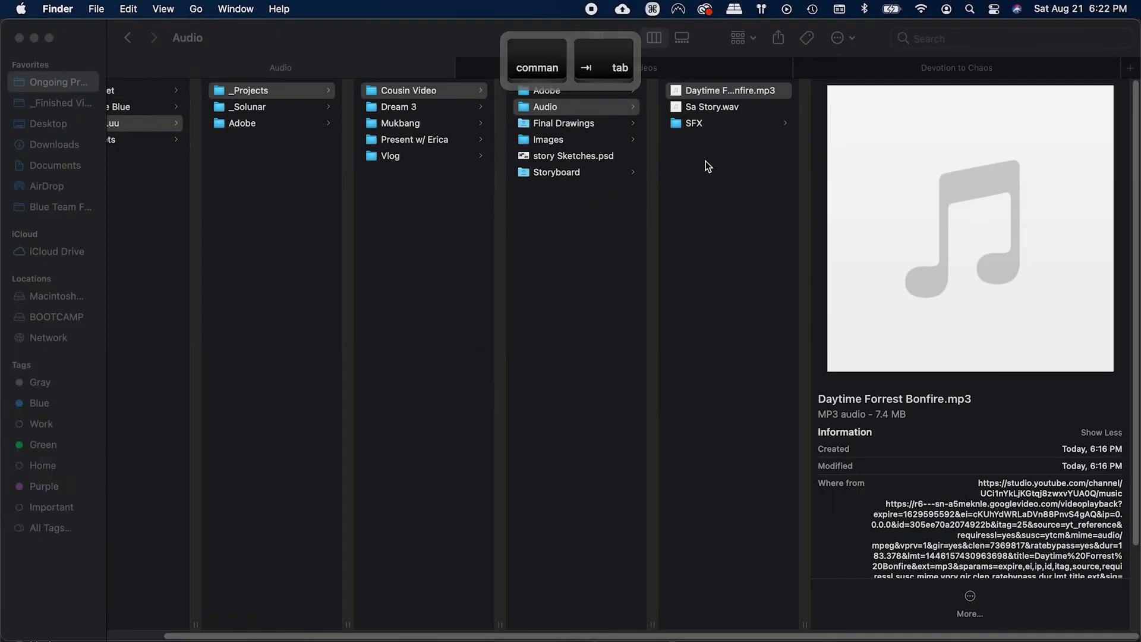
{"action": "left_click", "coordinate": [600, 122]}
{"action": "left_click", "coordinate": [722, 188]}
{"action": "left_click", "coordinate": [720, 237]}
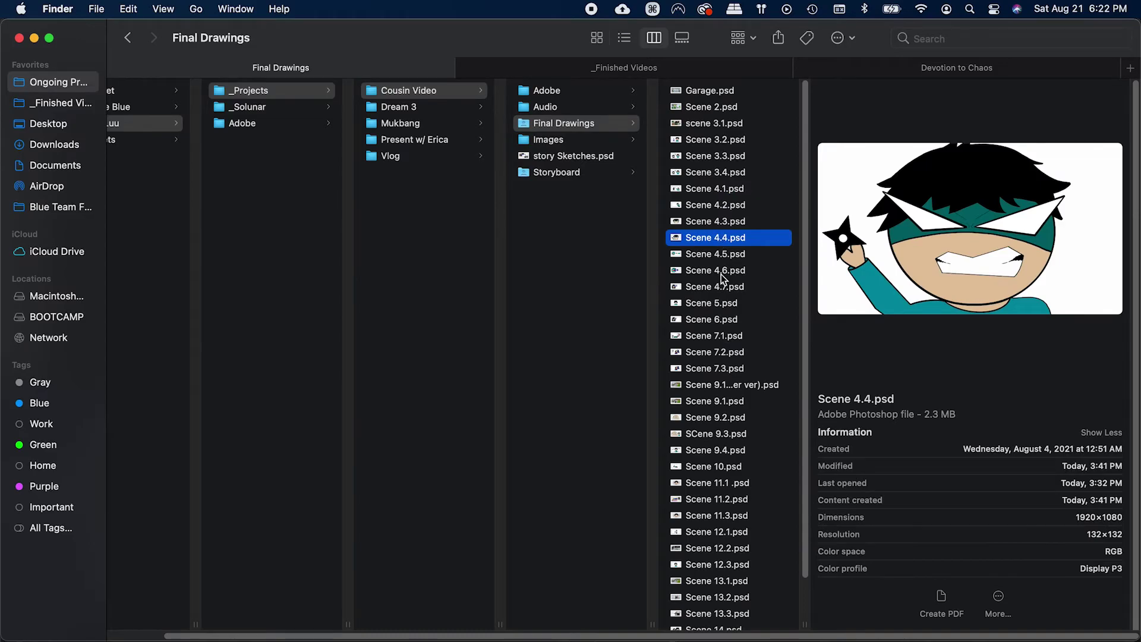
{"action": "double_click", "coordinate": [722, 254]}
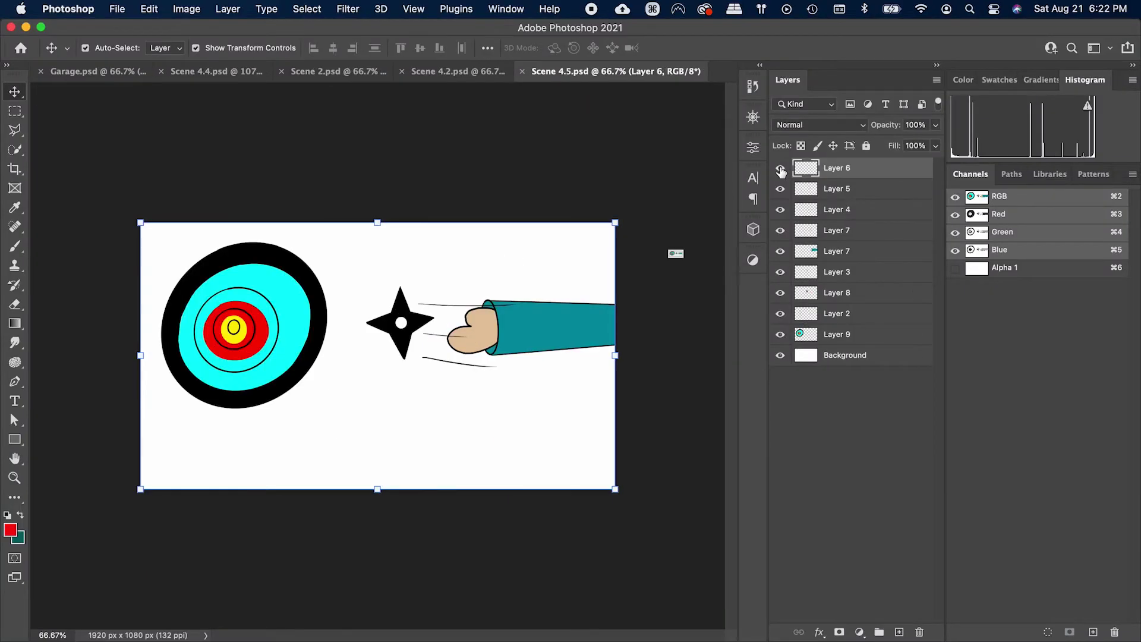
Step: Isolate individual layers by toggling their visibility to identify which ones make up the throwing star
{"action": "left_click", "coordinate": [779, 334]}
{"action": "left_click", "coordinate": [780, 333]}
{"action": "left_click", "coordinate": [779, 313]}
{"action": "left_click", "coordinate": [780, 313]}
{"action": "left_click", "coordinate": [780, 293]}
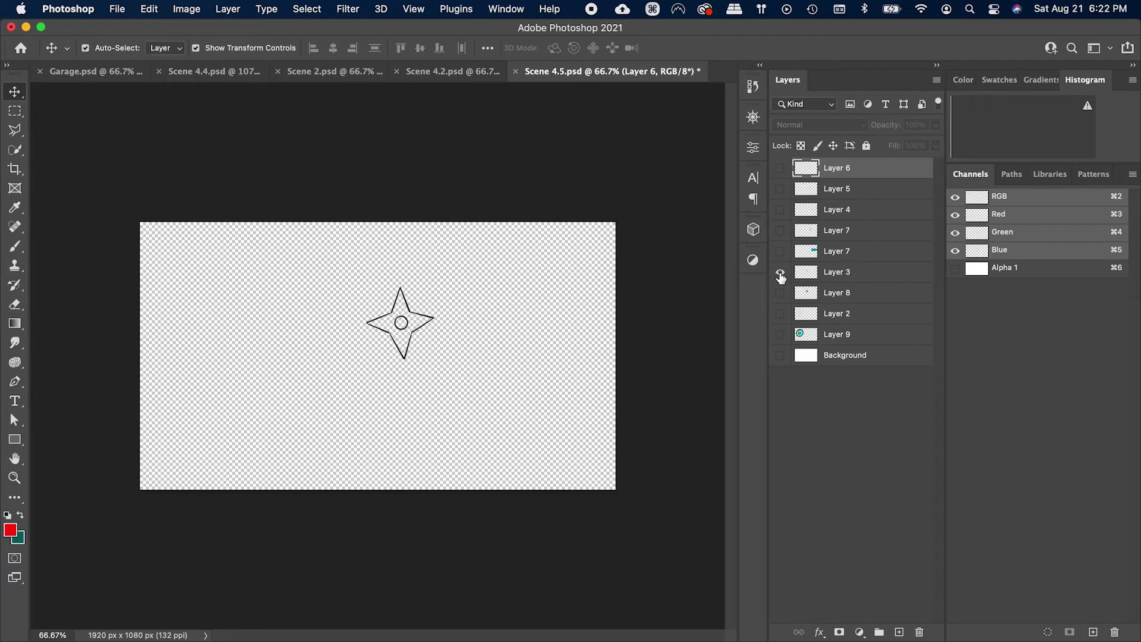
{"action": "left_click", "coordinate": [779, 293]}
{"action": "left_click", "coordinate": [780, 251]}
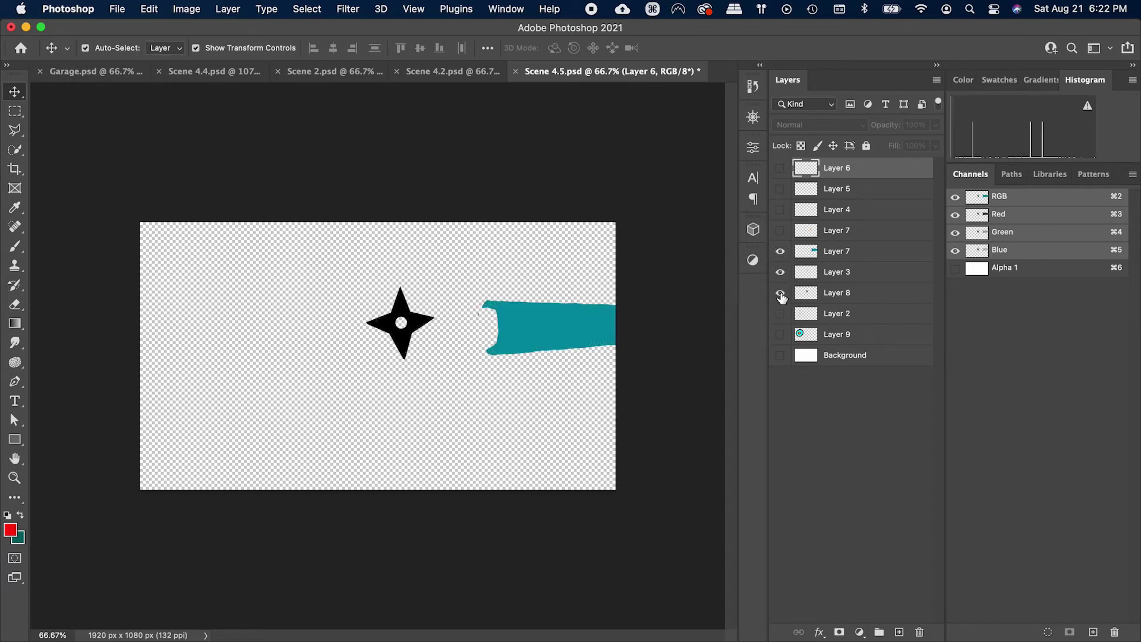
{"action": "left_click", "coordinate": [780, 251]}
Step: Make all the hidden layers visible again and save the document
{"action": "left_click", "coordinate": [835, 272]}
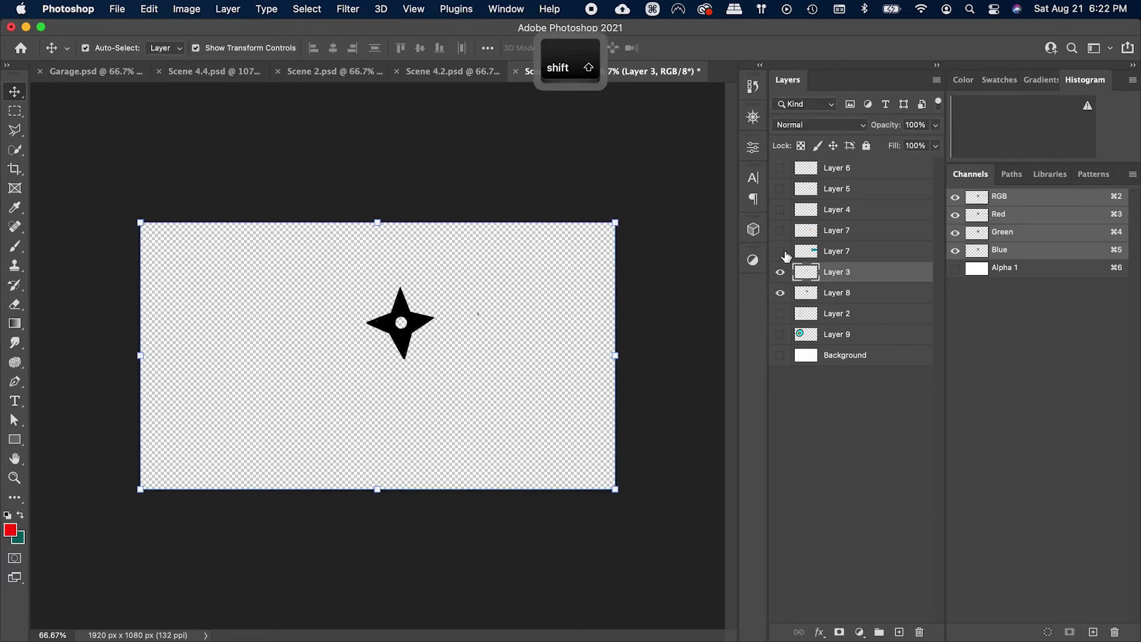
{"action": "left_click_drag", "start_coordinate": [780, 166], "coordinate": [780, 252]}
{"action": "left_click_drag", "start_coordinate": [779, 314], "coordinate": [779, 355]}
{"action": "left_click", "coordinate": [808, 386]}
{"action": "key", "text": "super+s"}
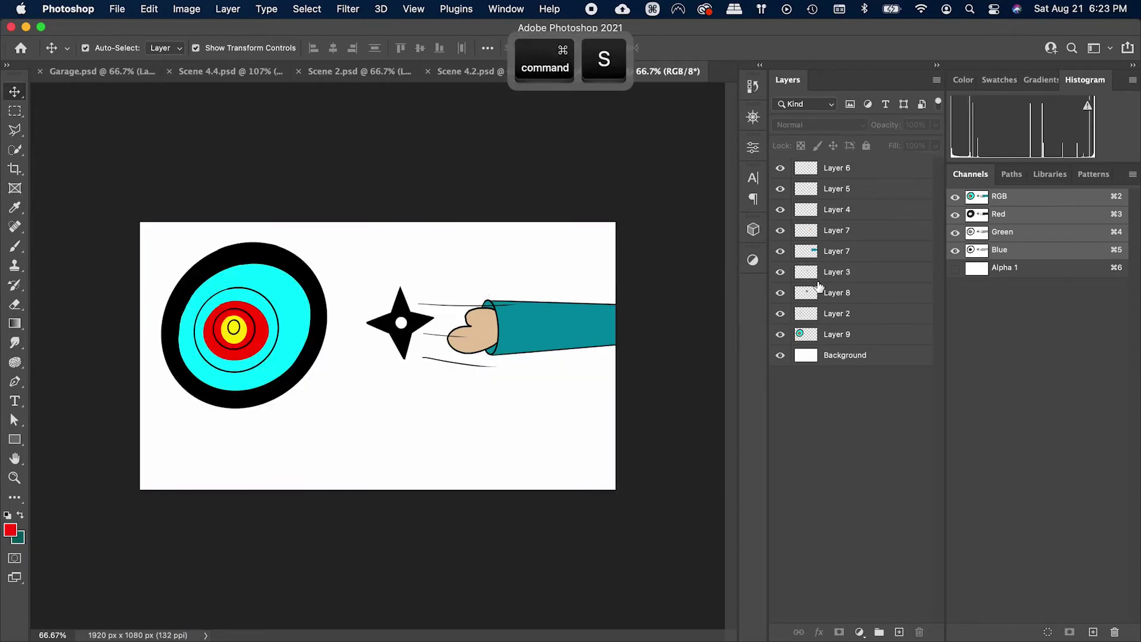
Step: Group Layer 3 and Layer 8 and name the group Ninja star
{"action": "left_click", "coordinate": [833, 291]}
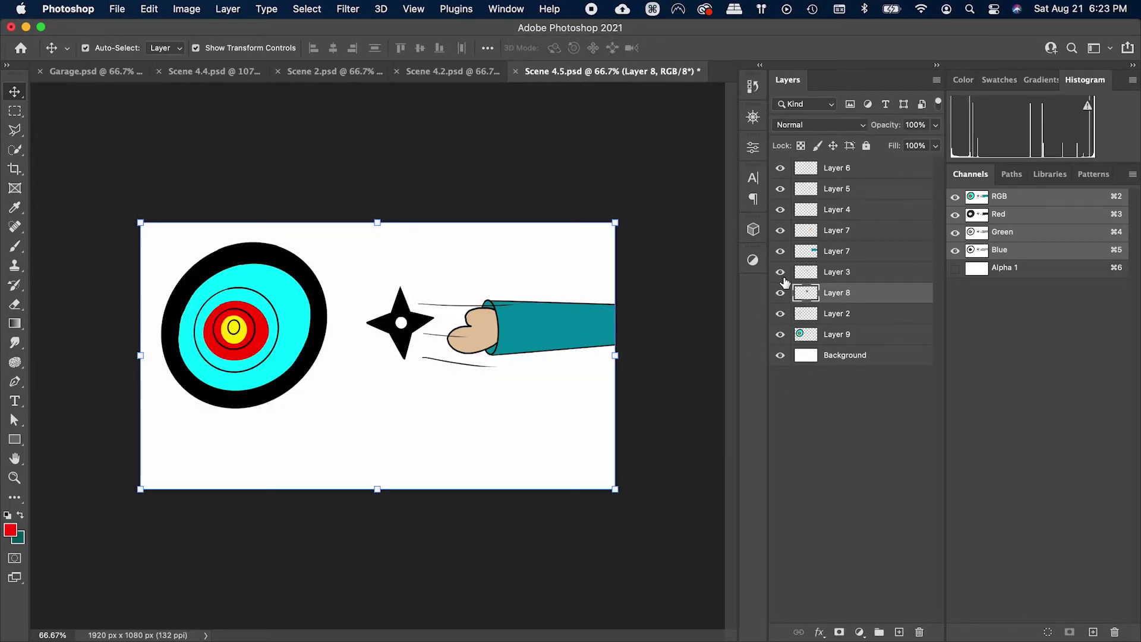
{"action": "mouse_move", "coordinate": [782, 272]}
{"action": "left_mouse_down"}
{"action": "mouse_move", "coordinate": [780, 295]}
{"action": "mouse_move", "coordinate": [781, 273]}
{"action": "left_mouse_up"}
{"action": "left_click", "coordinate": [844, 274], "text": "super"}
{"action": "key", "text": "super+g"}
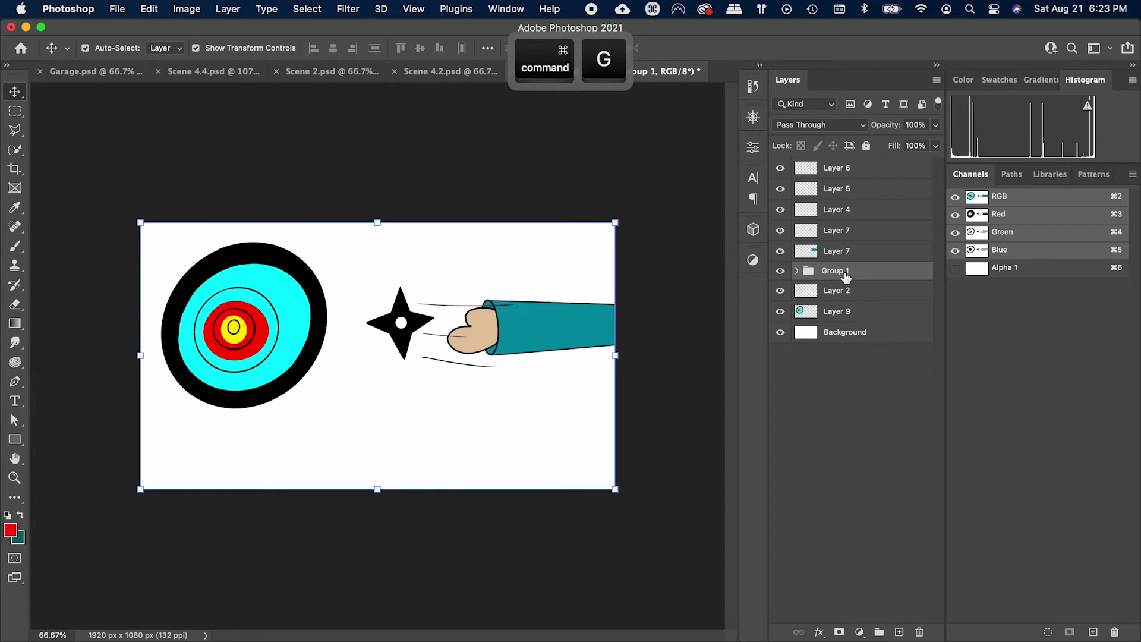
{"action": "double_click", "coordinate": [841, 271]}
{"action": "type", "text": "Nija star"}
{"action": "key", "text": "Return"}
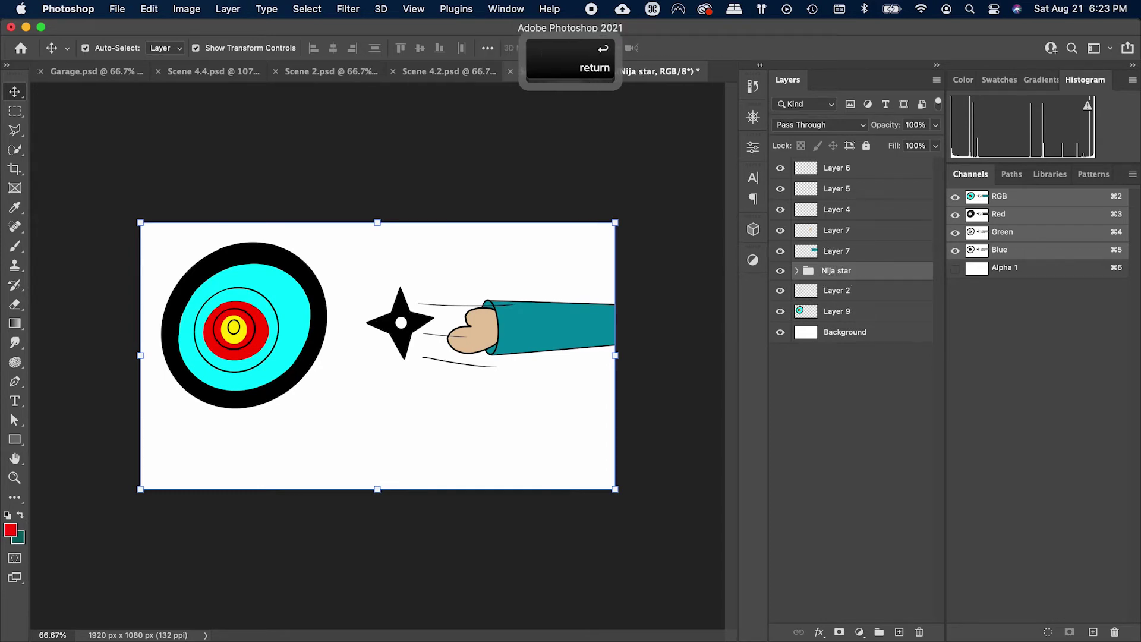
{"action": "double_click", "coordinate": [836, 274]}
{"action": "left_click", "coordinate": [829, 272]}
{"action": "type", "text": "n"}
{"action": "key", "text": "Return"}
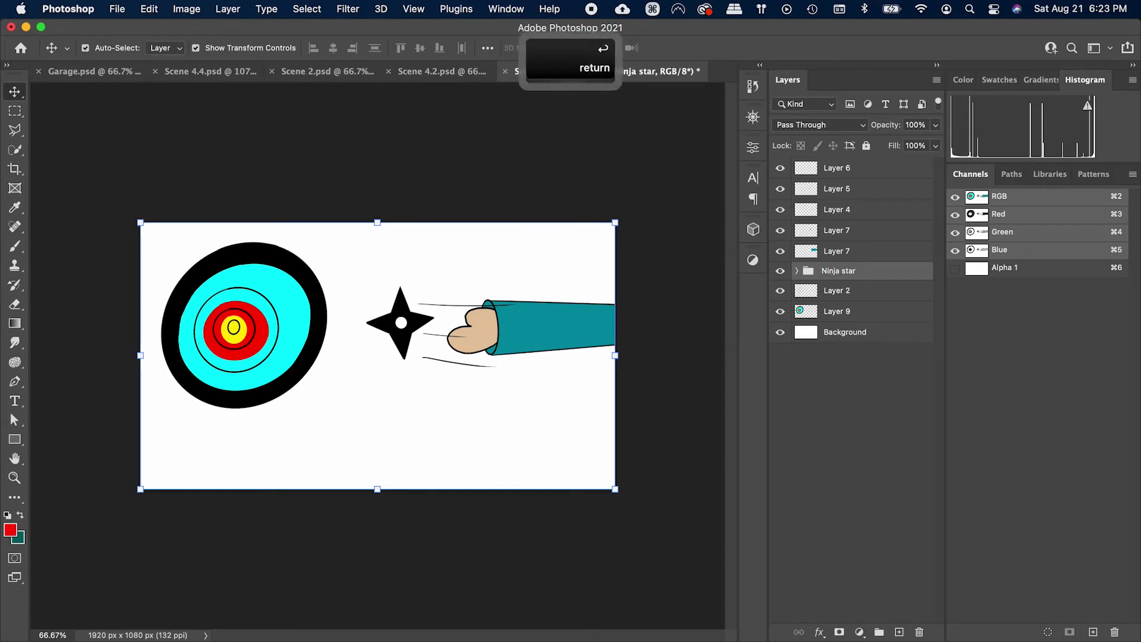
Step: Quick-export the Ninja star group to the Desktop as Ninja star.png
{"action": "right_click", "coordinate": [846, 277]}
{"action": "left_click", "coordinate": [874, 408]}
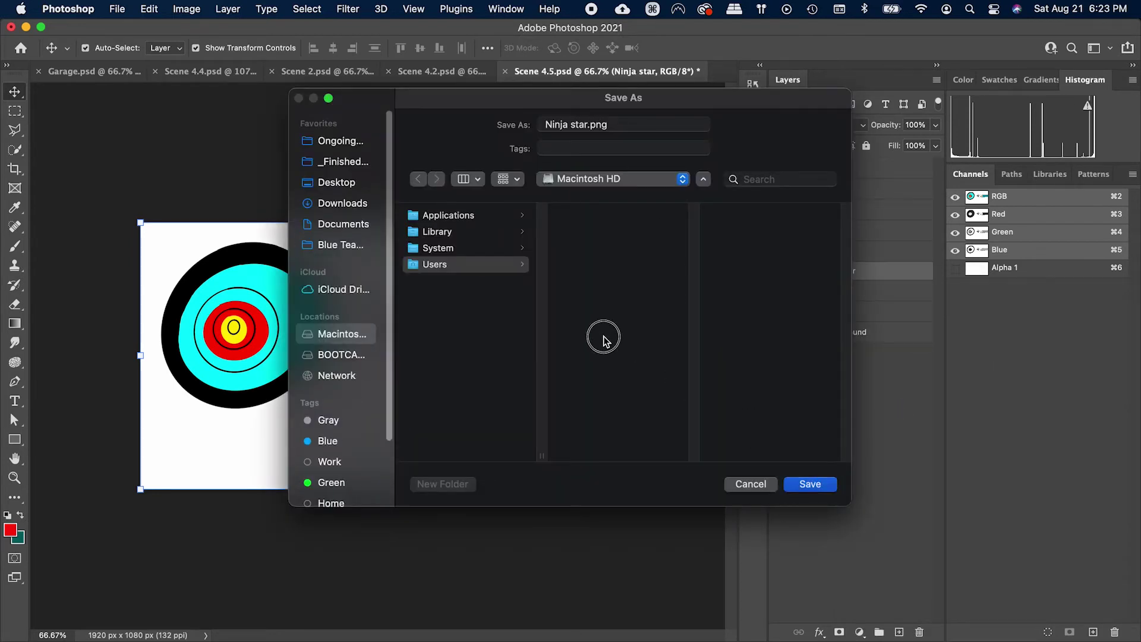
{"action": "left_click", "coordinate": [320, 189]}
{"action": "left_click", "coordinate": [809, 484]}
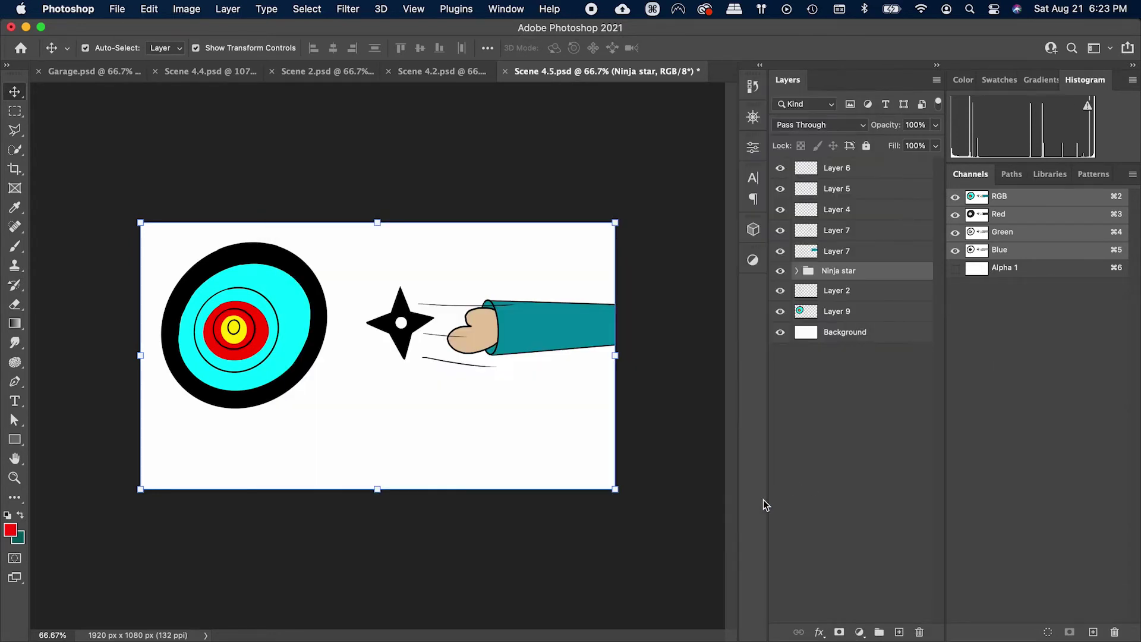
Step: Switch to Finder and move Ninja star.png from the Desktop into the Cousin Video project's Images folder
{"action": "key", "text": "super+Tab"}
{"action": "left_click", "coordinate": [268, 423]}
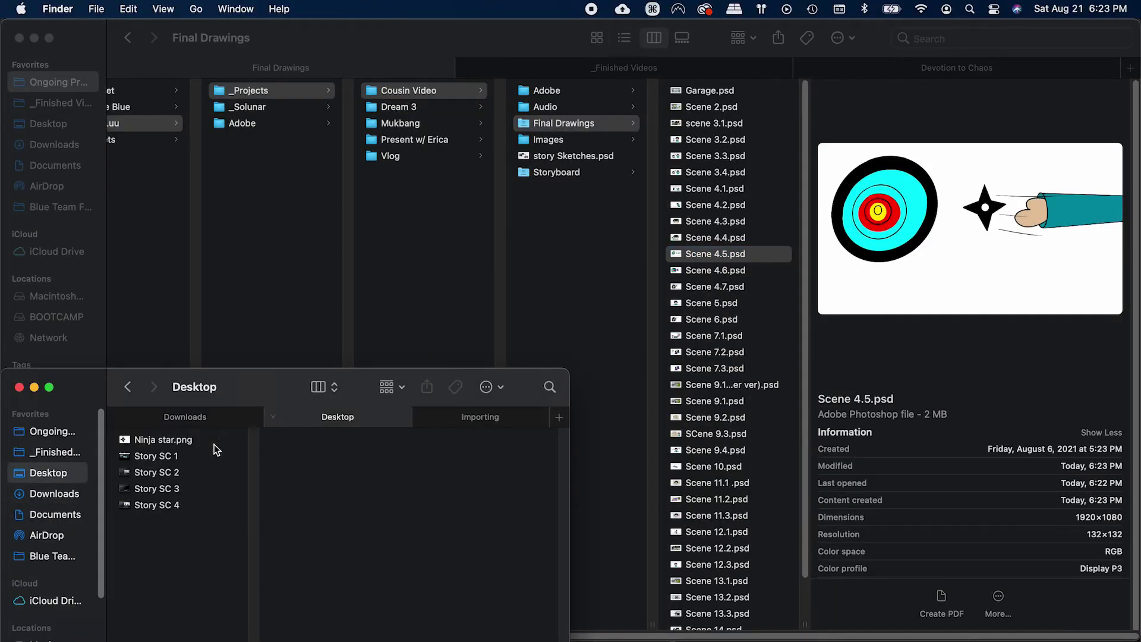
{"action": "left_click", "coordinate": [185, 441]}
{"action": "left_click", "coordinate": [574, 123]}
{"action": "left_click", "coordinate": [556, 139]}
{"action": "key", "text": "super+Tab"}
{"action": "key", "text": "super+Tab"}
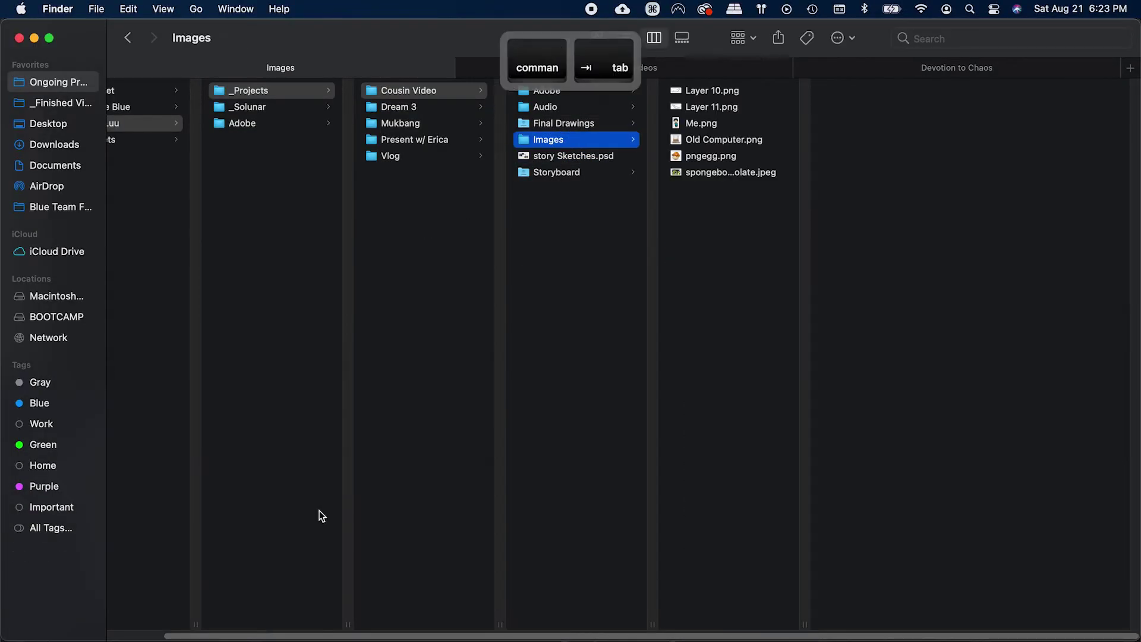
{"action": "left_click", "coordinate": [196, 640]}
{"action": "left_click_drag", "start_coordinate": [144, 442], "coordinate": [723, 323]}
Step: In Photoshop, group Layer 2 and Layer 9, then export the group as Bullseye.png and move the file into the project's Images folder
{"action": "key", "text": "super+Tab"}
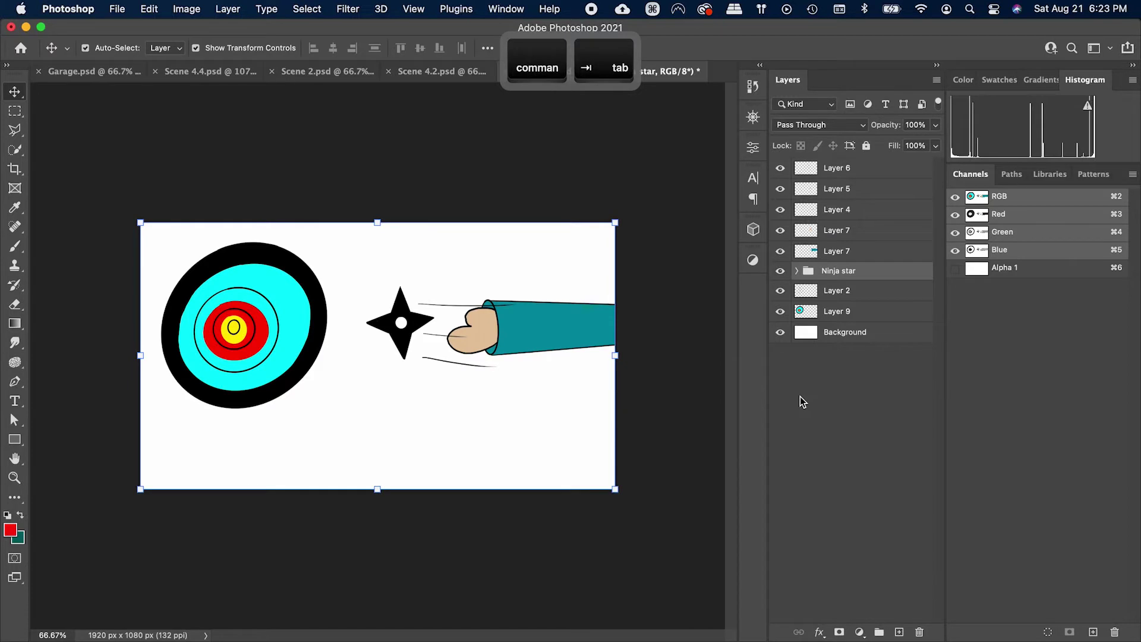
{"action": "key", "text": "ctrl+g"}
{"action": "right_click", "coordinate": [840, 297]}
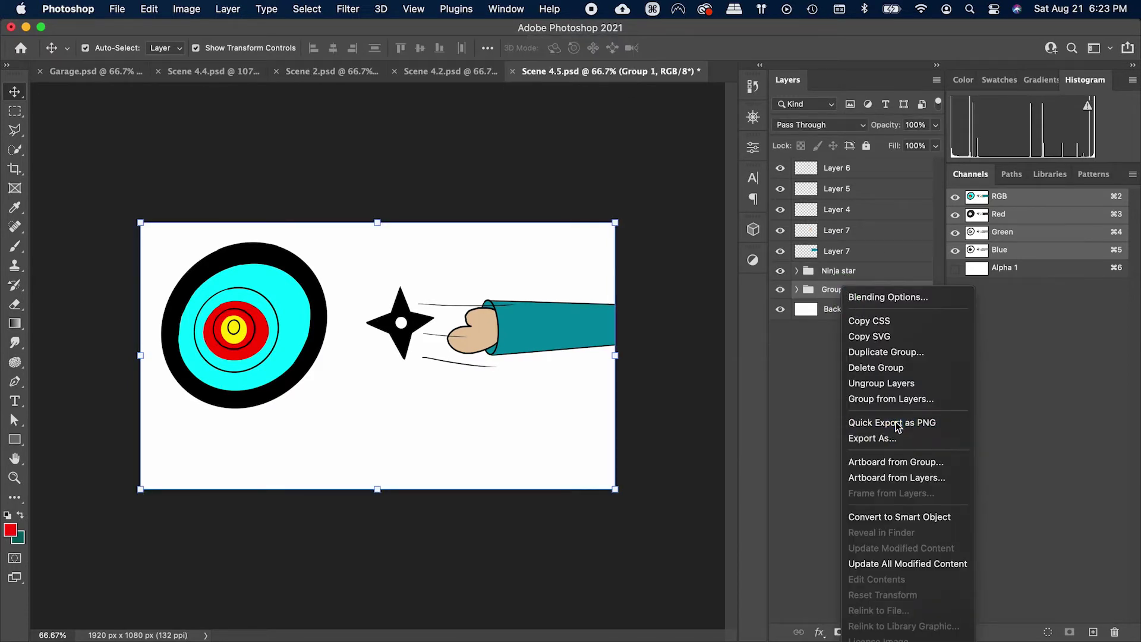
{"action": "left_click", "coordinate": [874, 419]}
{"action": "type", "text": "Bullseye"}
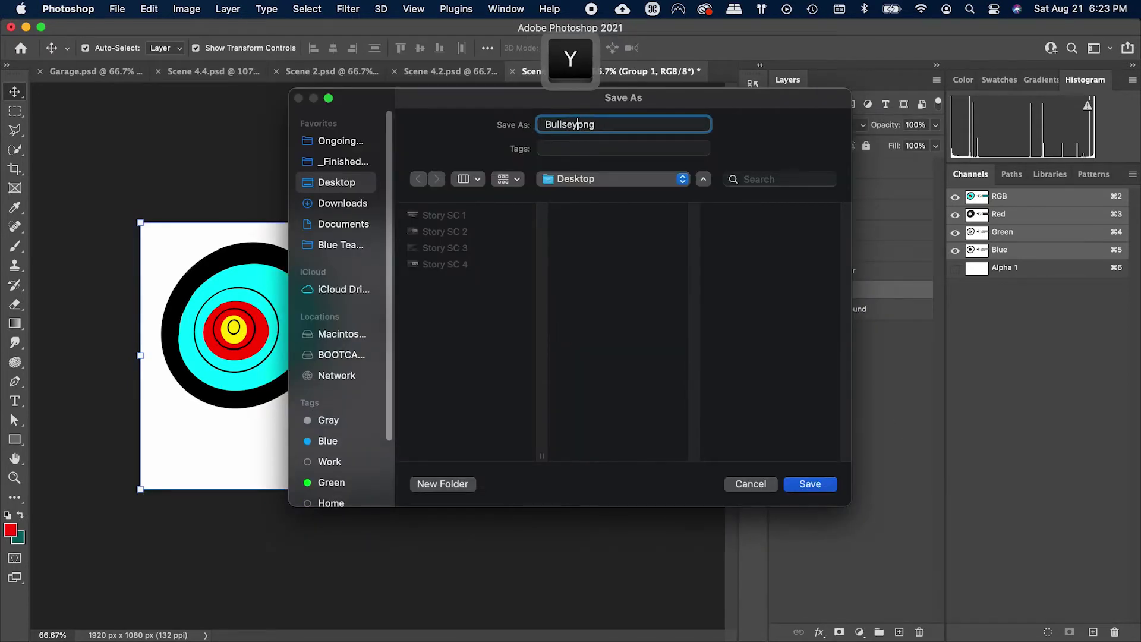
{"action": "key", "text": "Return"}
{"action": "key", "text": "super+Tab"}
{"action": "left_click_drag", "start_coordinate": [143, 439], "coordinate": [746, 389]}
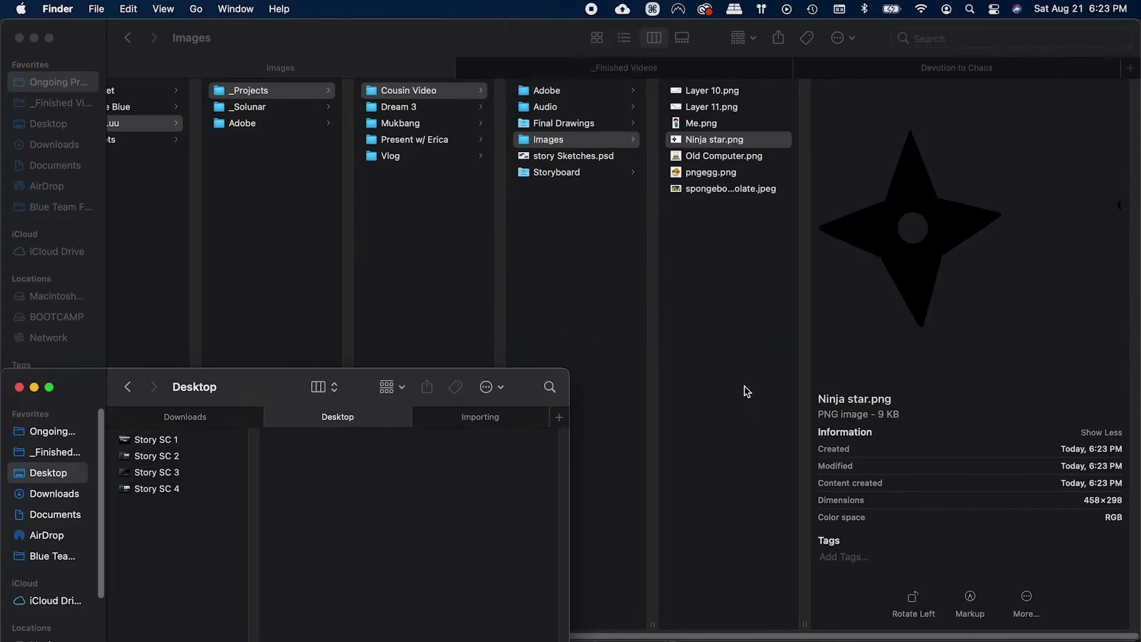
Step: Switch back to Photoshop and group the five hand layers, from the lower Layer 7 up to Layer 6
{"action": "key", "text": "super+Tab"}
{"action": "left_click", "coordinate": [778, 236]}
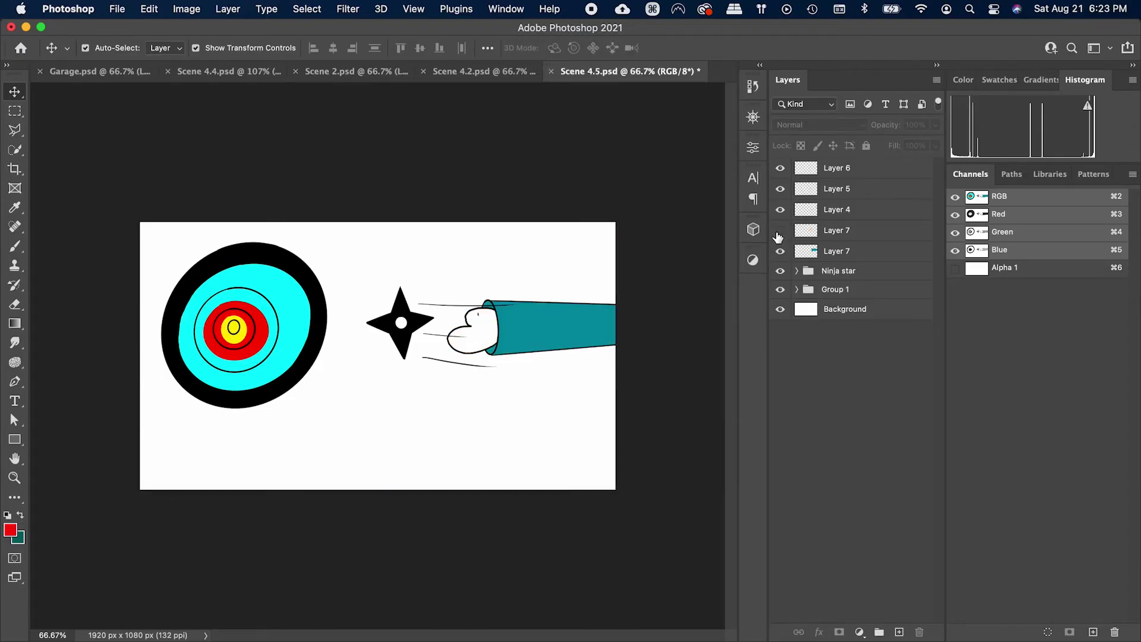
{"action": "left_click", "coordinate": [780, 209]}
{"action": "left_click", "coordinate": [853, 251]}
{"action": "left_click", "coordinate": [855, 170], "text": "shift"}
{"action": "key", "text": "super+g"}
Step: Export the new hand group to the Desktop as Hand.png and move the file into the project's Images folder in Finder
{"action": "right_click", "coordinate": [844, 167]}
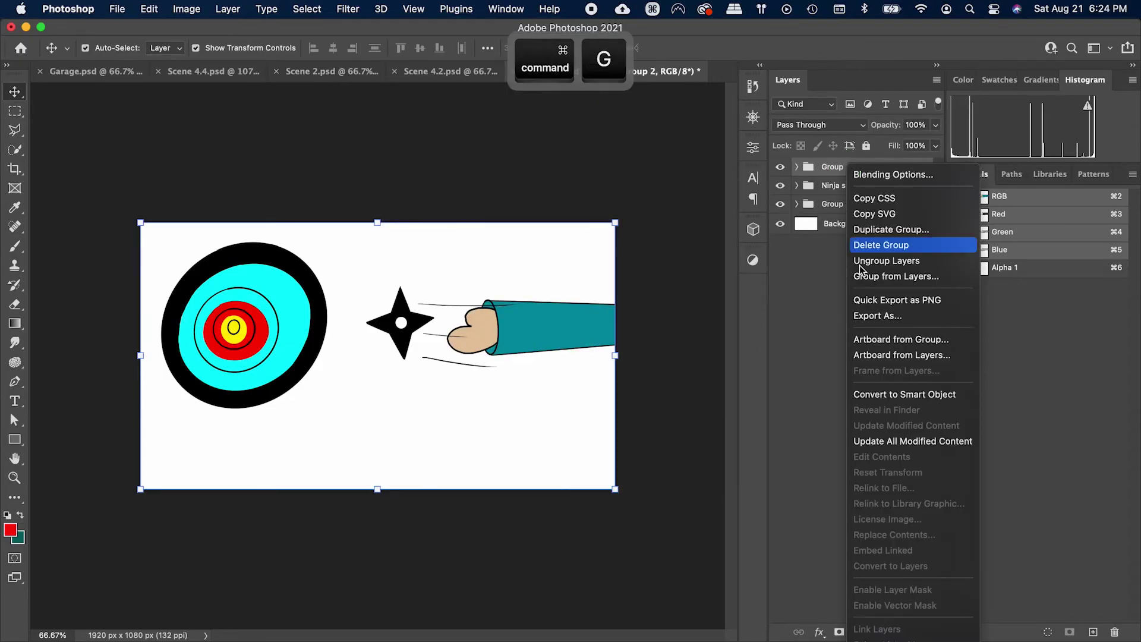
{"action": "left_click", "coordinate": [891, 316]}
{"action": "type", "text": "Hand"}
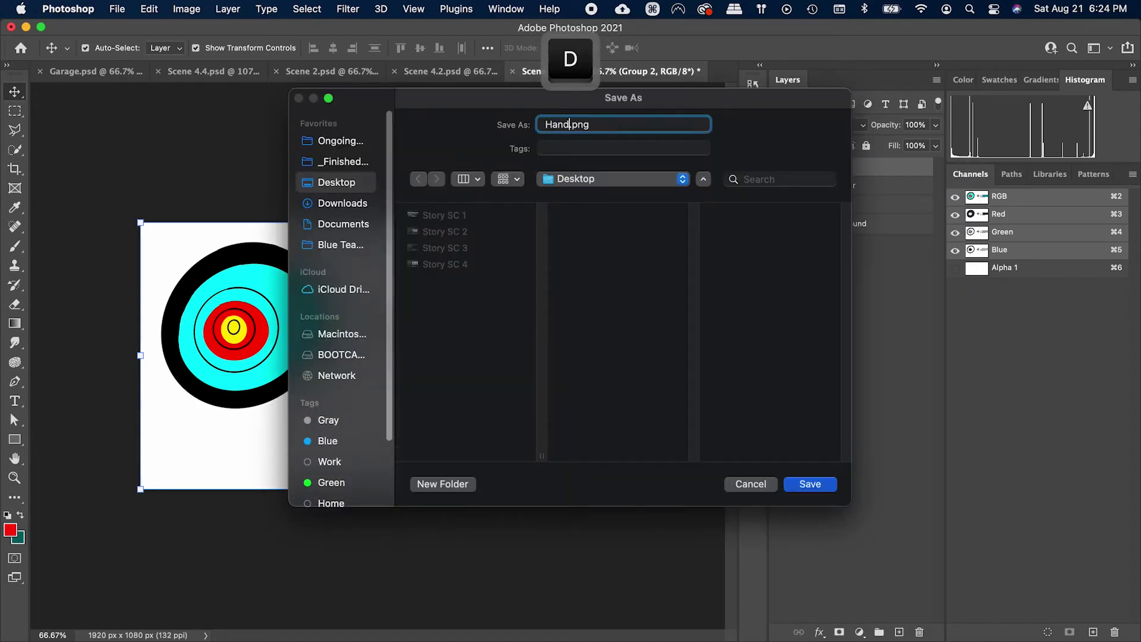
{"action": "key", "text": "Return"}
{"action": "key", "text": "super+Tab"}
{"action": "key", "text": "a"}
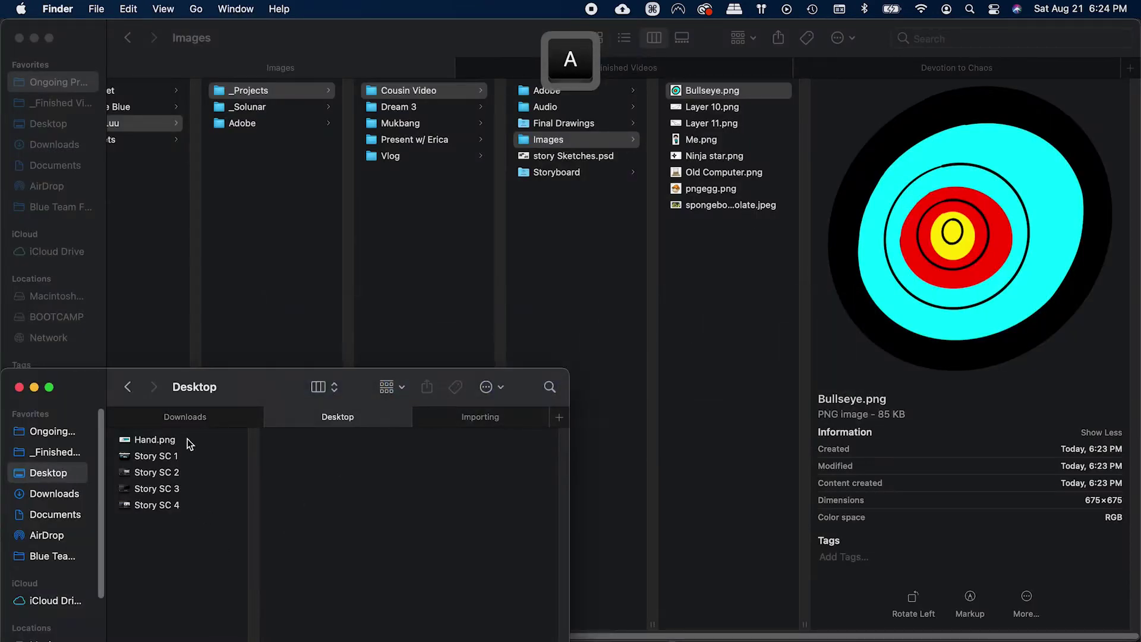
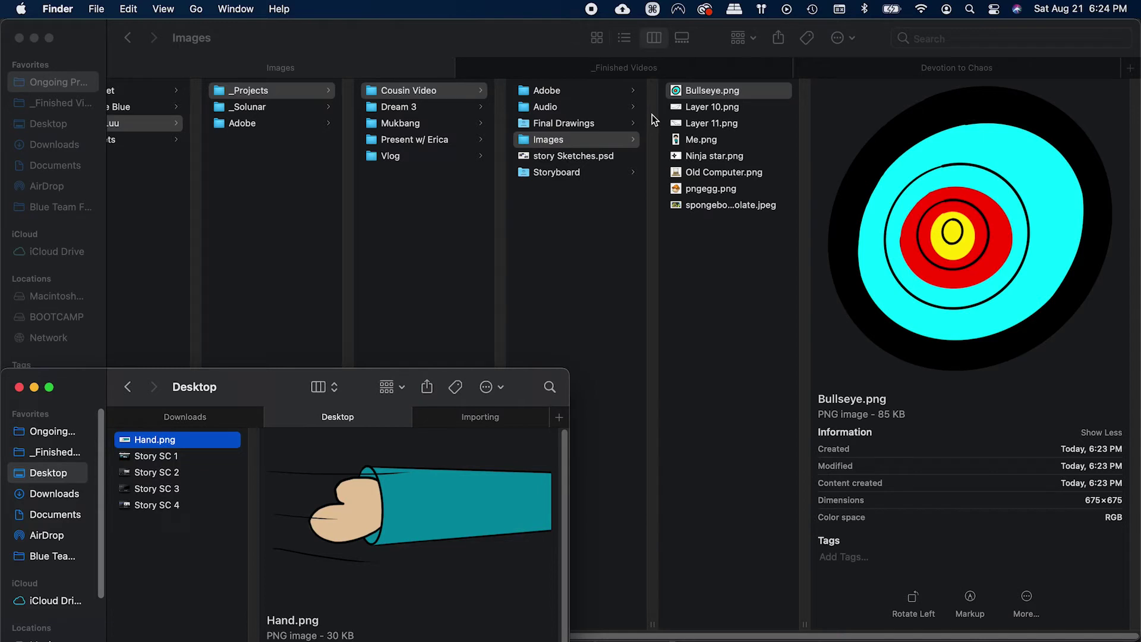
{"action": "left_click_drag", "start_coordinate": [152, 449], "coordinate": [721, 311]}
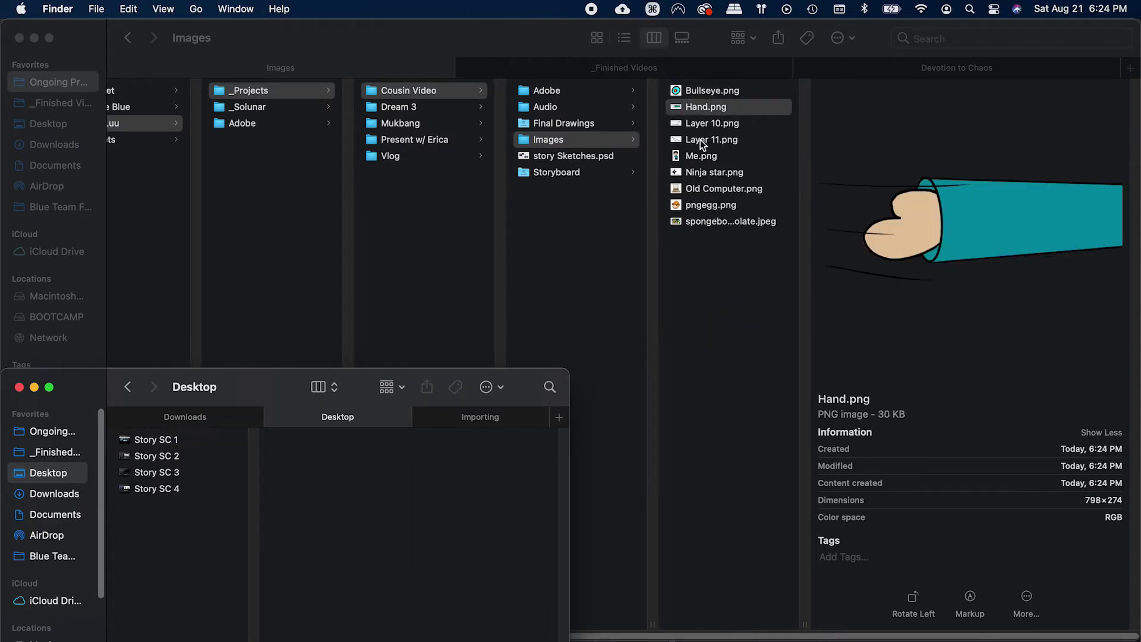
Step: Create a new folder named Scene 4 inside the Images folder
{"action": "right_click", "coordinate": [713, 278]}
{"action": "left_click", "coordinate": [722, 287]}
{"action": "type", "text": "Scen"}
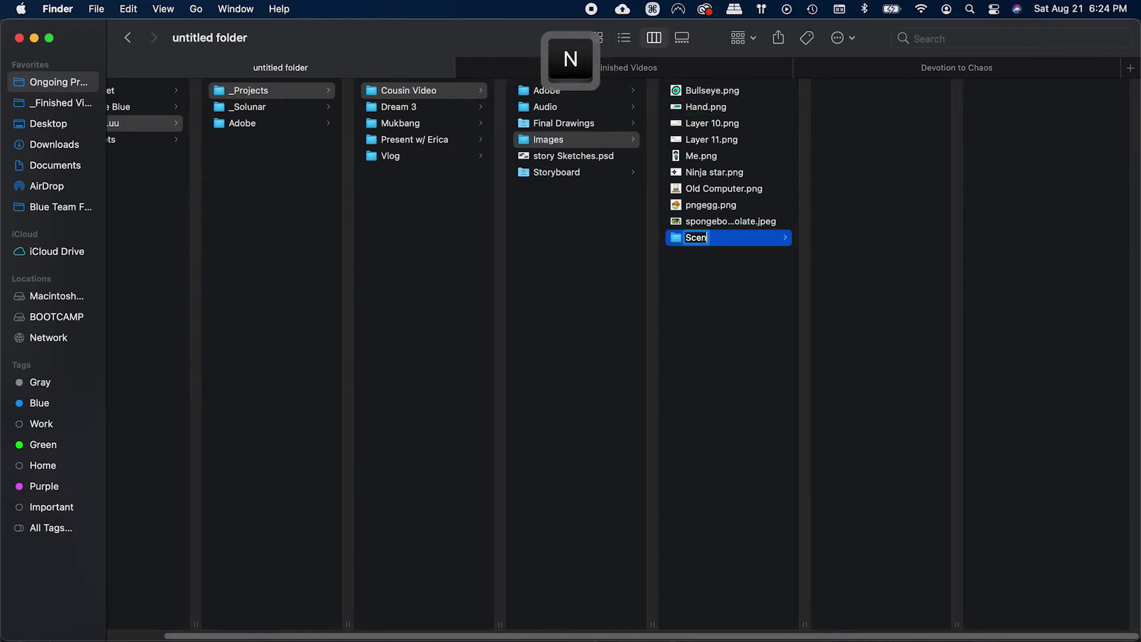
{"action": "type", "text": "e 4"}
{"action": "key", "text": "Return"}
Step: Select Bullseye.png and Hand.png together and move them into the Scene 4 folder
{"action": "left_click", "coordinate": [701, 110]}
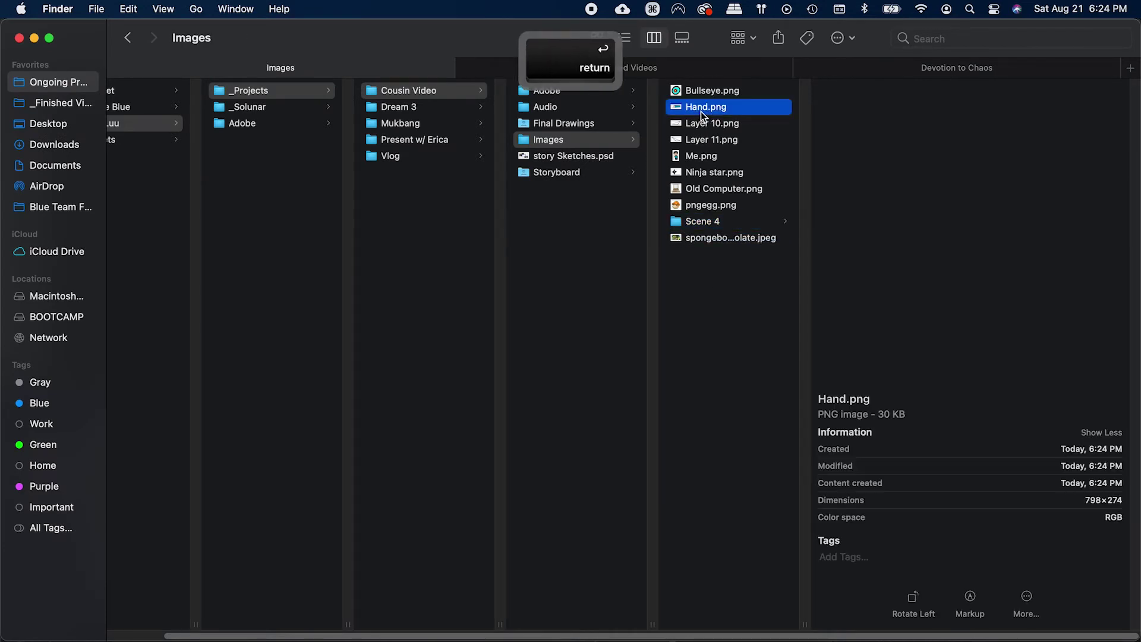
{"action": "key", "text": "Up"}
{"action": "key", "text": "Down"}
{"action": "key", "text": "Down"}
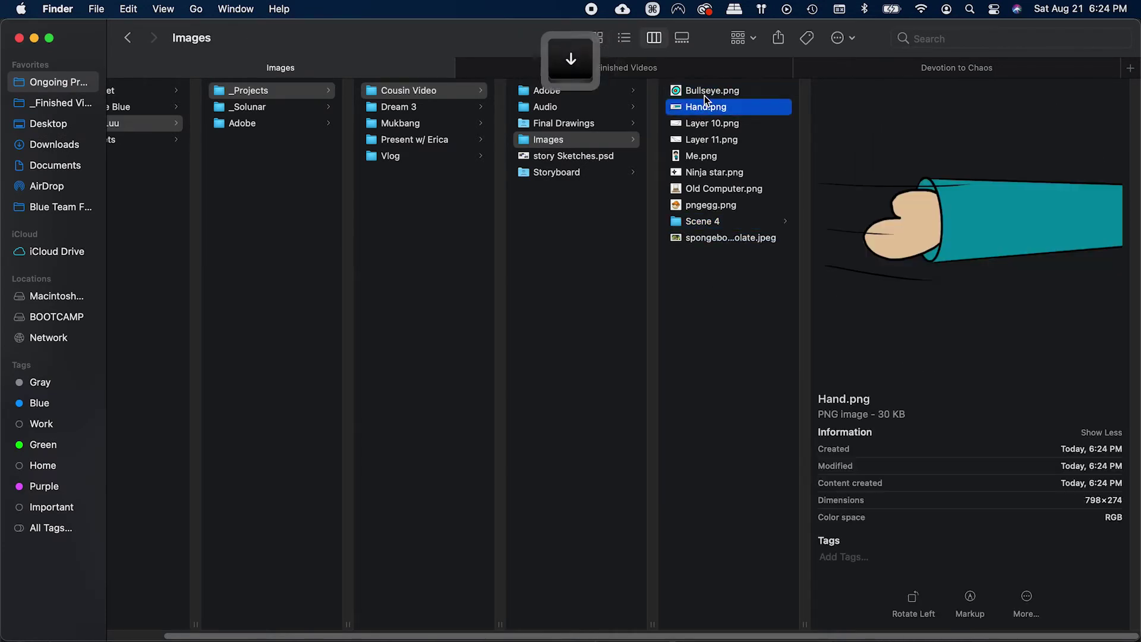
{"action": "key", "text": "Down"}
{"action": "key", "text": "Up"}
{"action": "key", "text": "Up"}
{"action": "key", "text": "Up"}
{"action": "key", "text": "shift+Up"}
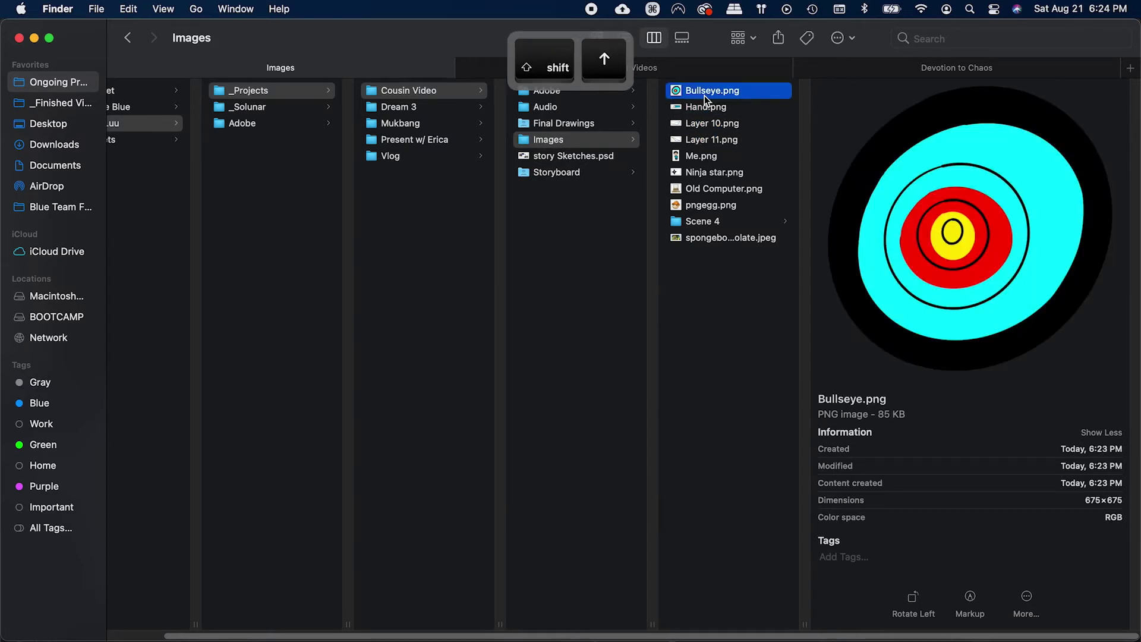
{"action": "key", "text": "Down"}
{"action": "key", "text": "shift+Down"}
{"action": "key", "text": "shift+Up"}
{"action": "key", "text": "shift+Up"}
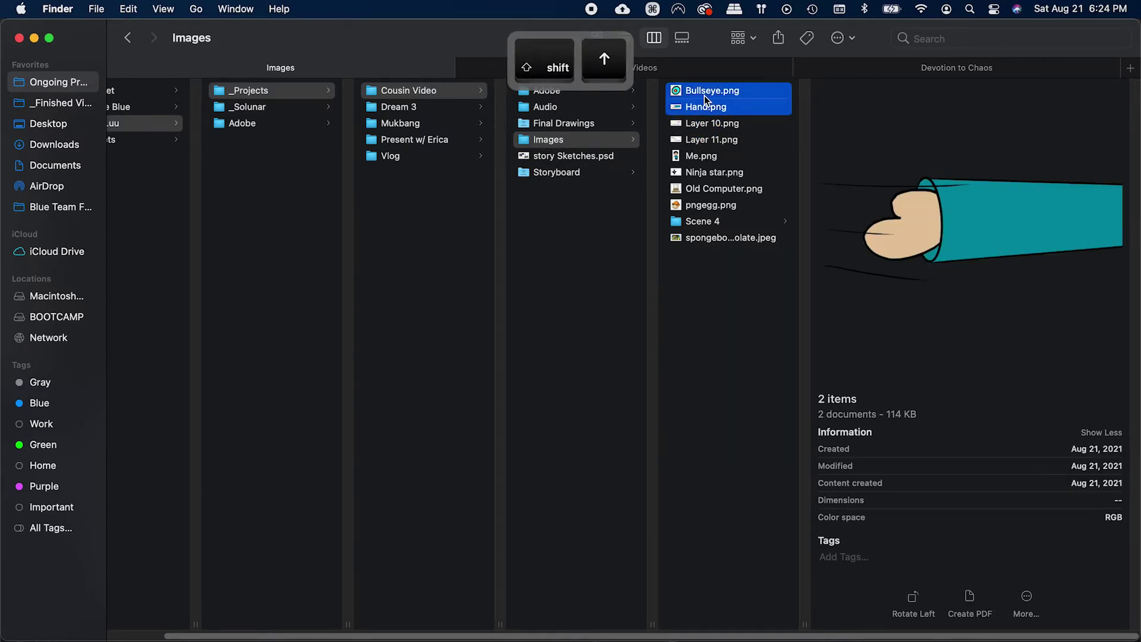
{"action": "left_click", "coordinate": [704, 95]}
{"action": "left_click_drag", "start_coordinate": [704, 95], "coordinate": [693, 225]}
Step: Find Ninja star.png among the remaining images and move it into the Scene 4 folder
{"action": "left_click", "coordinate": [699, 205]}
{"action": "key", "text": "Up"}
{"action": "key", "text": "Up"}
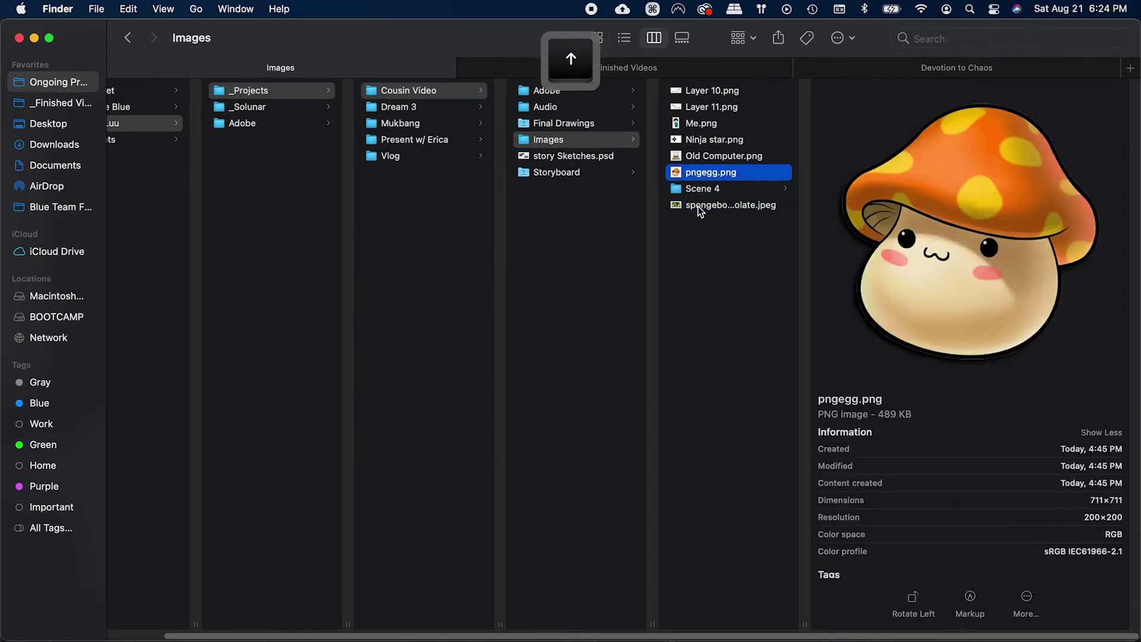
{"action": "key", "text": "Up"}
{"action": "key", "text": "Up"}
{"action": "key", "text": "Up"}
{"action": "key", "text": "Down"}
{"action": "left_click_drag", "start_coordinate": [711, 140], "coordinate": [698, 188]}
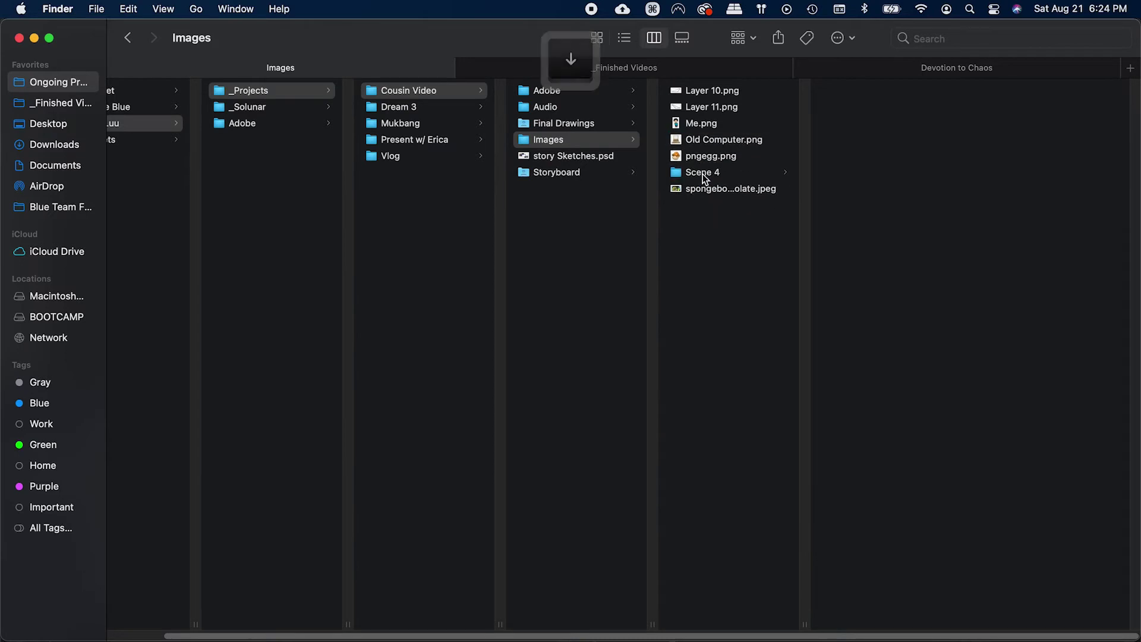
Step: Check the images in the Scene 4 folder and import the folder into the Cousin Story bin in Premiere Pro
{"action": "left_click", "coordinate": [861, 101]}
{"action": "key", "text": "Down"}
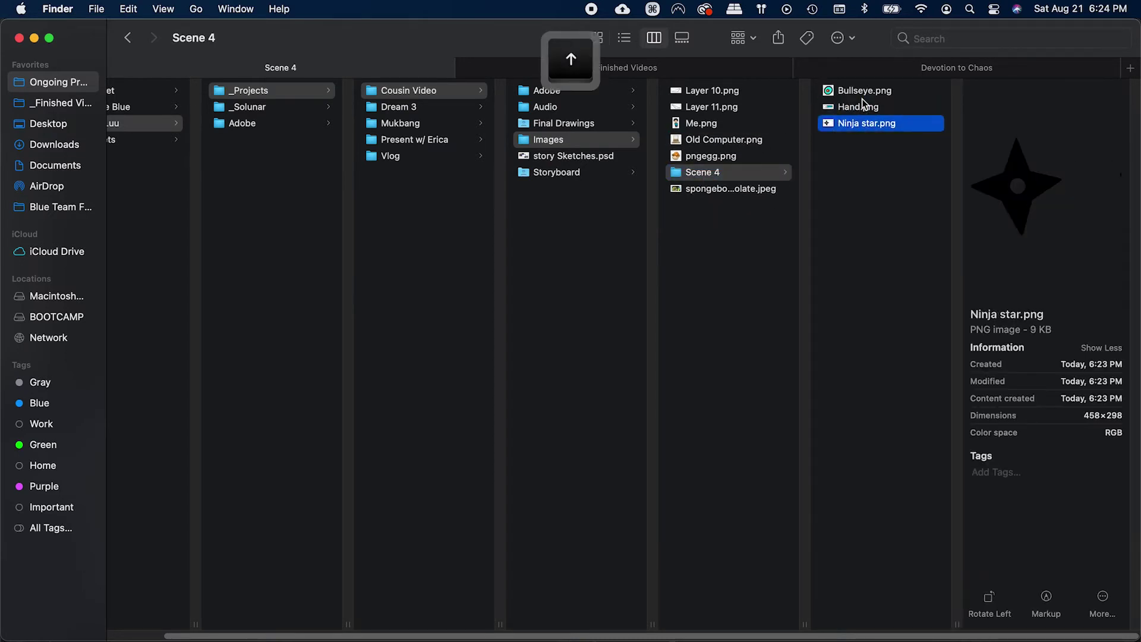
{"action": "key", "text": "Up"}
{"action": "key", "text": "Up"}
{"action": "key", "text": "super+Tab"}
{"action": "left_click_drag", "start_coordinate": [729, 180], "coordinate": [74, 137]}
{"action": "key", "text": "super+Tab"}
{"action": "key", "text": "shift+z"}
Step: Place Bullseye.png, Hand.png and Ninja star.png from the Scene 4 bin on V1 after the existing clips in the Scene 4.5 sequence
{"action": "scroll", "coordinate": [109, 218], "scroll_direction": "up", "scroll_amount": 3}
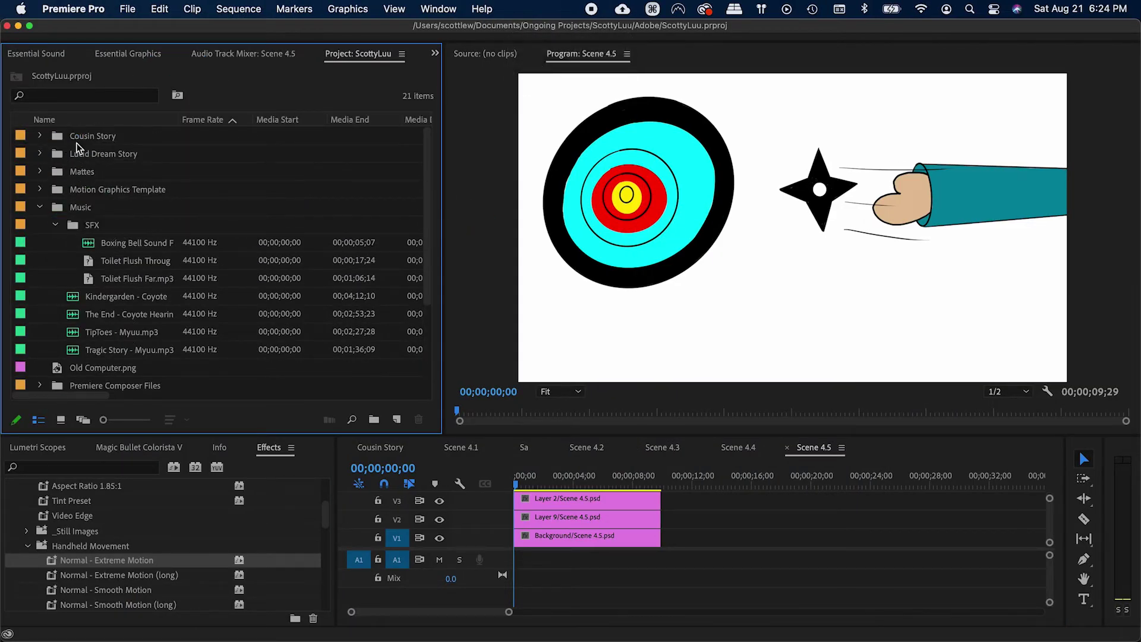
{"action": "left_click", "coordinate": [41, 137]}
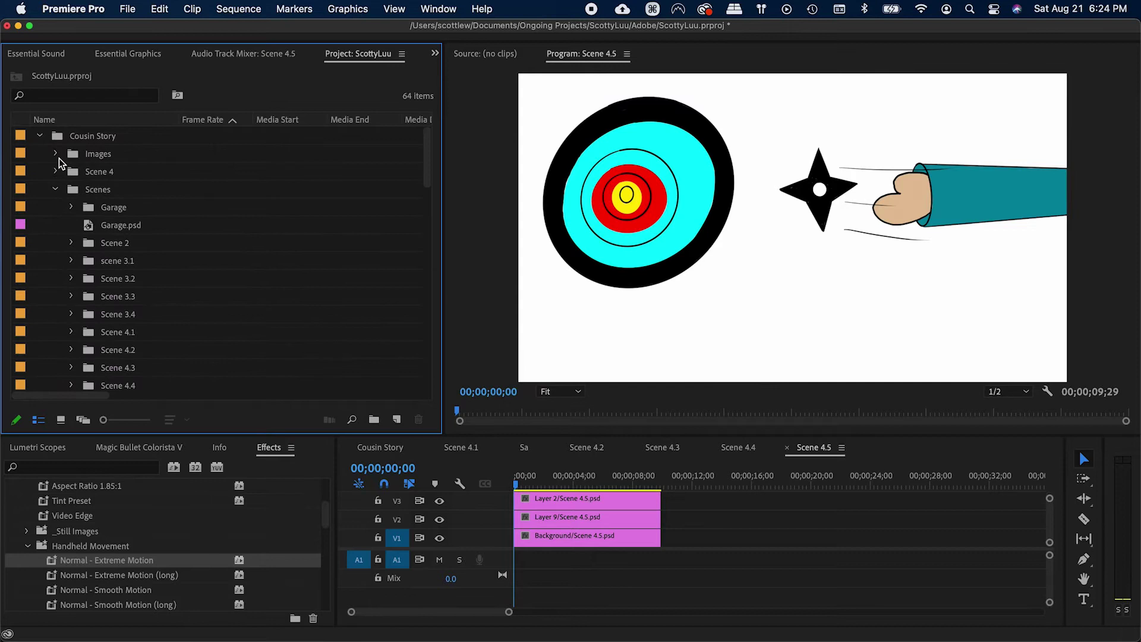
{"action": "left_click", "coordinate": [61, 169]}
{"action": "left_click", "coordinate": [56, 171]}
{"action": "left_click", "coordinate": [88, 189]}
{"action": "left_click", "coordinate": [88, 226], "text": "shift"}
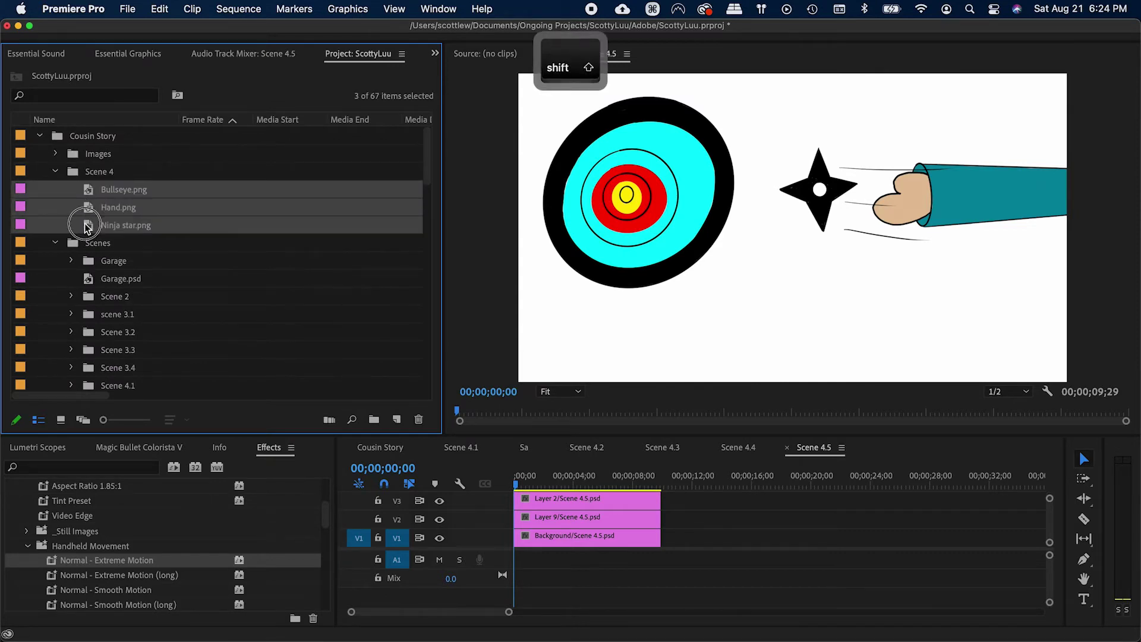
{"action": "left_click_drag", "start_coordinate": [192, 271], "coordinate": [858, 529]}
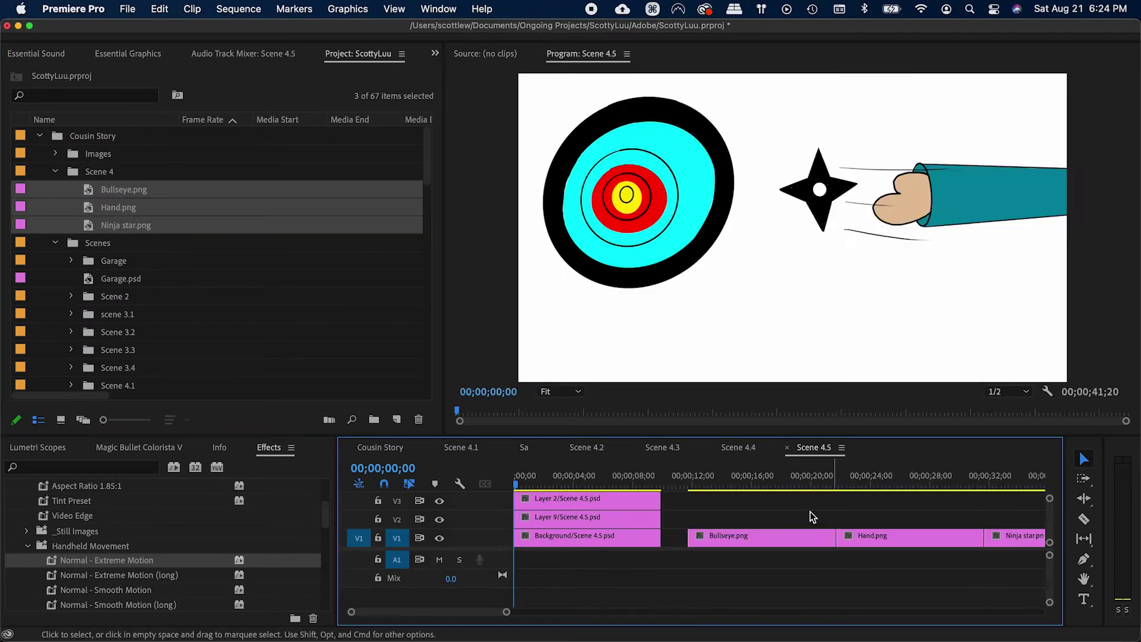
Step: Copy the three new image clips and delete them from the Scene 4.5 sequence
{"action": "key", "text": "minus"}
{"action": "left_click_drag", "start_coordinate": [670, 511], "coordinate": [829, 542]}
{"action": "key", "text": "super+c"}
{"action": "key", "text": "BackSpace"}
Step: Paste the three image clips onto V2 of the Cousin Story sequence from the start of Scene 4.5 and save the project
{"action": "left_click", "coordinate": [380, 447]}
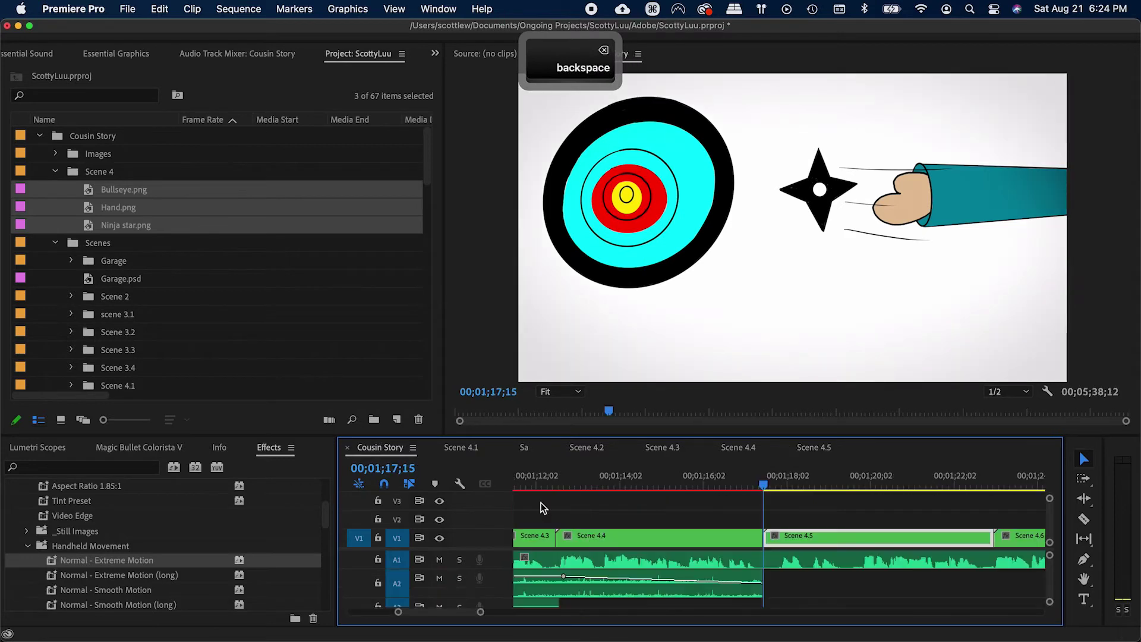
{"action": "key", "text": "super+v"}
{"action": "key", "text": "super+z"}
{"action": "key", "text": "minus"}
{"action": "key", "text": "minus"}
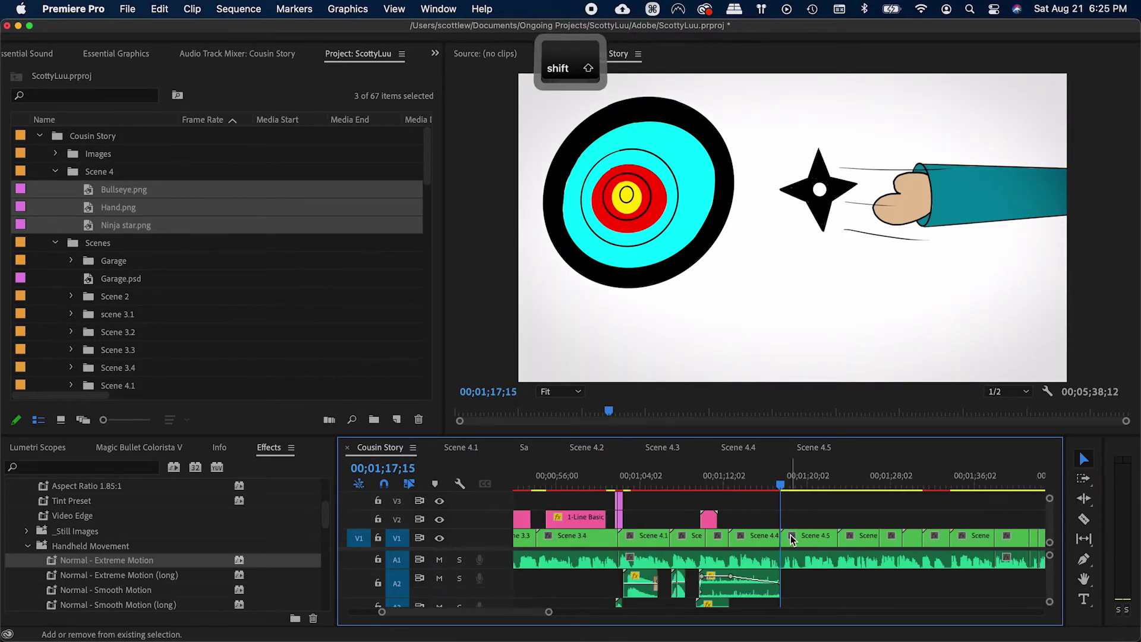
{"action": "left_click", "coordinate": [397, 538]}
{"action": "left_click", "coordinate": [397, 520]}
{"action": "key", "text": "super+v"}
{"action": "key", "text": "super+s"}
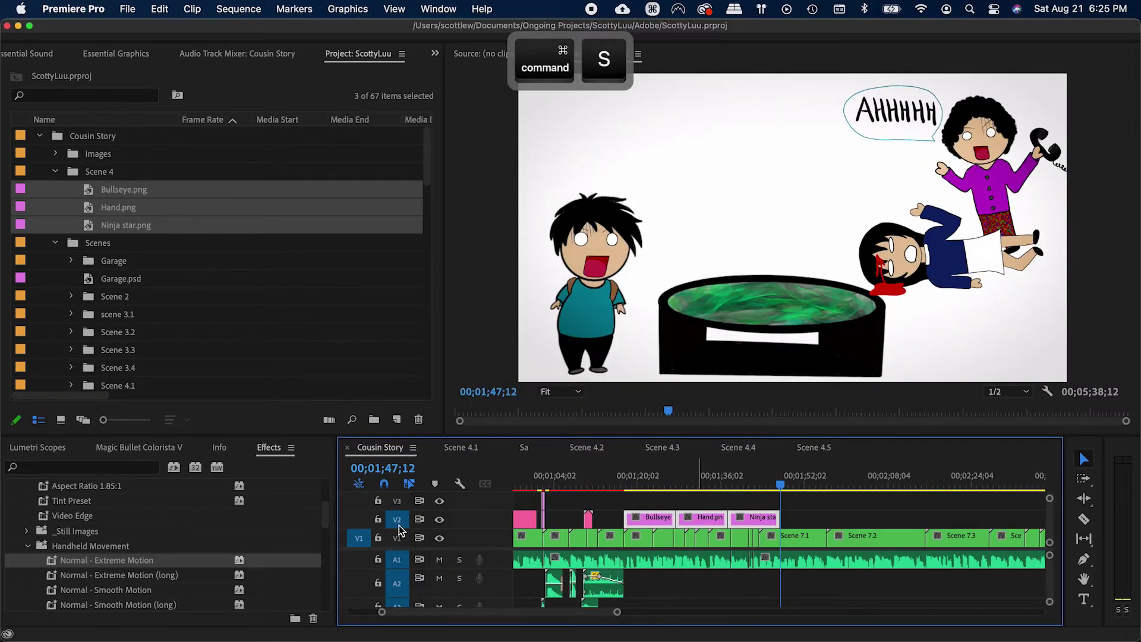
Step: Stack the image clips over Scene 4.5, with Hand.png on V3 and Ninja star.png on V4 above Bullseye.png
{"action": "left_click_drag", "start_coordinate": [656, 483], "coordinate": [623, 484]}
{"action": "key", "text": "equal"}
{"action": "key", "text": "minus"}
{"action": "key", "text": "super+s"}
{"action": "left_click", "coordinate": [789, 486]}
{"action": "left_click", "coordinate": [837, 505]}
{"action": "left_click_drag", "start_coordinate": [851, 521], "coordinate": [799, 504]}
{"action": "left_click_drag", "start_coordinate": [901, 516], "coordinate": [847, 516]}
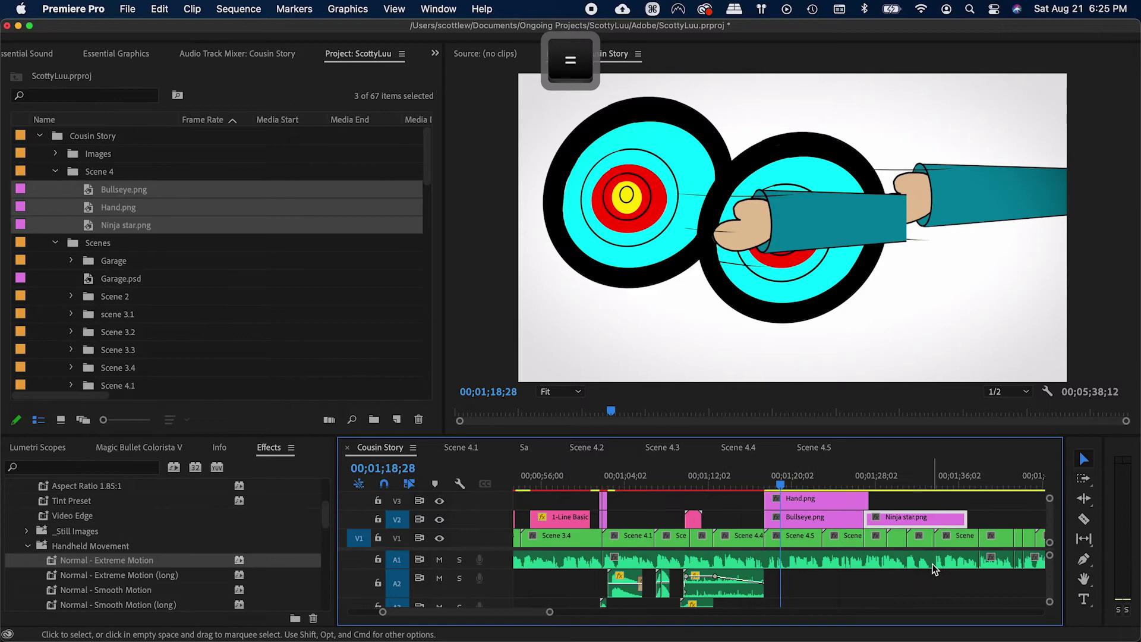
{"action": "key", "text": "grave"}
{"action": "left_click_drag", "start_coordinate": [575, 325], "coordinate": [476, 286]}
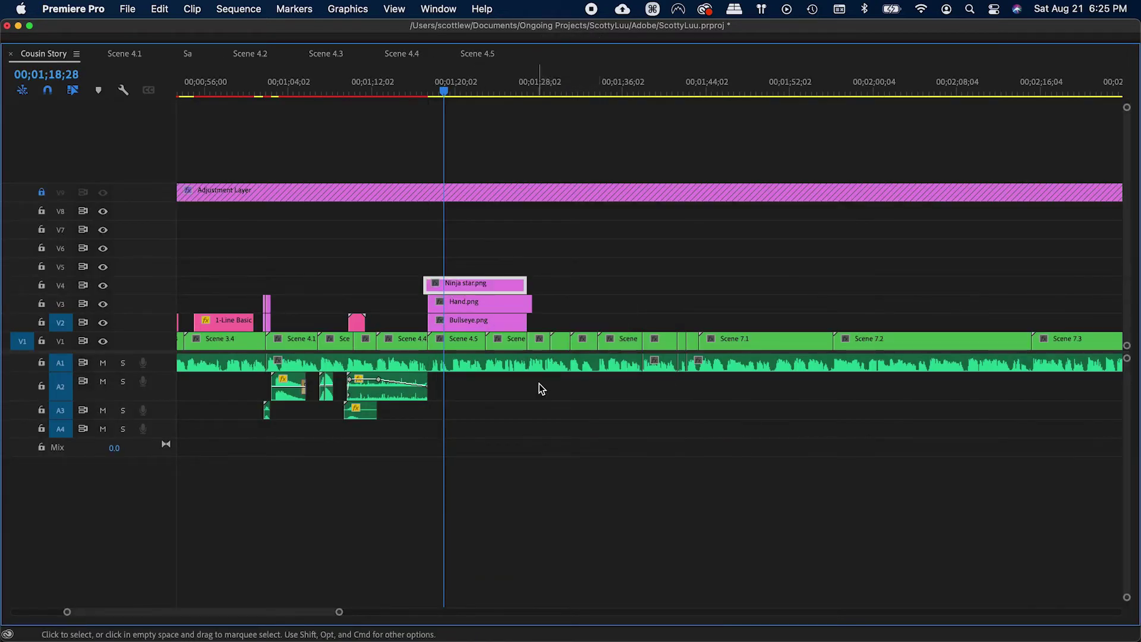
Step: Cut the stacked image clips on all unlocked tracks at the end of Scene 4.5
{"action": "key", "text": "grave"}
{"action": "key", "text": "equal"}
{"action": "key", "text": "equal"}
{"action": "key", "text": "c"}
{"action": "left_click", "coordinate": [946, 518], "text": "shift"}
{"action": "key", "text": "v"}
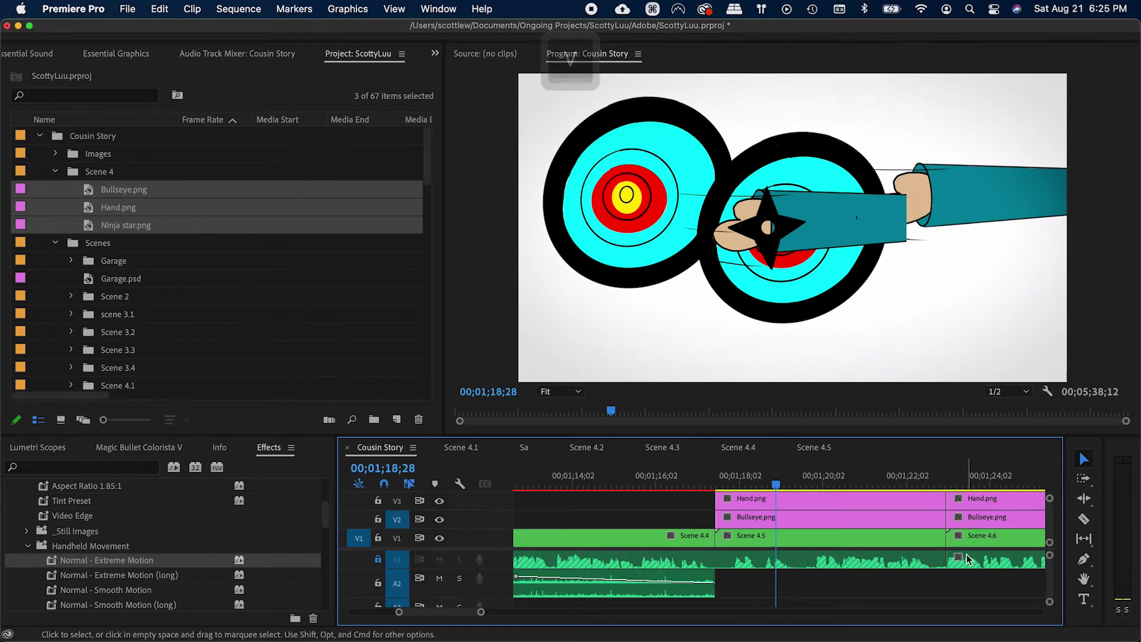
Step: Delete the image clip remainders above Scene 4.6, trim Ninja star.png to the start of Scene 4.5, and save
{"action": "key", "text": "grave"}
{"action": "left_click_drag", "start_coordinate": [737, 299], "coordinate": [674, 355]}
{"action": "key", "text": "BackSpace"}
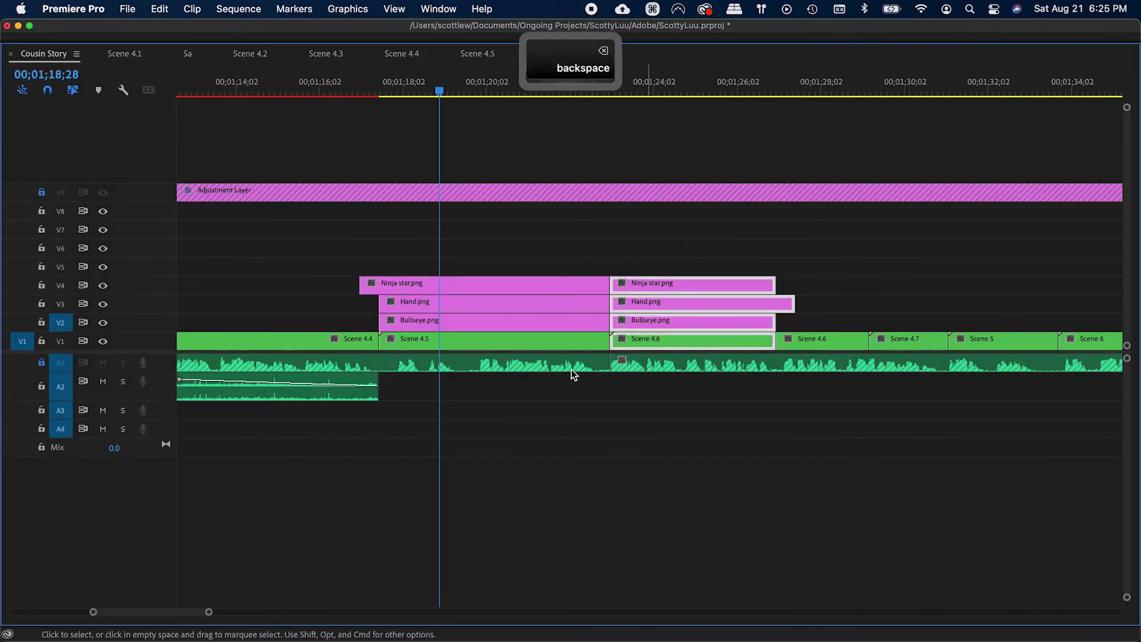
{"action": "key", "text": "super+z"}
{"action": "left_click_drag", "start_coordinate": [662, 315], "coordinate": [658, 322]}
{"action": "key", "text": "BackSpace"}
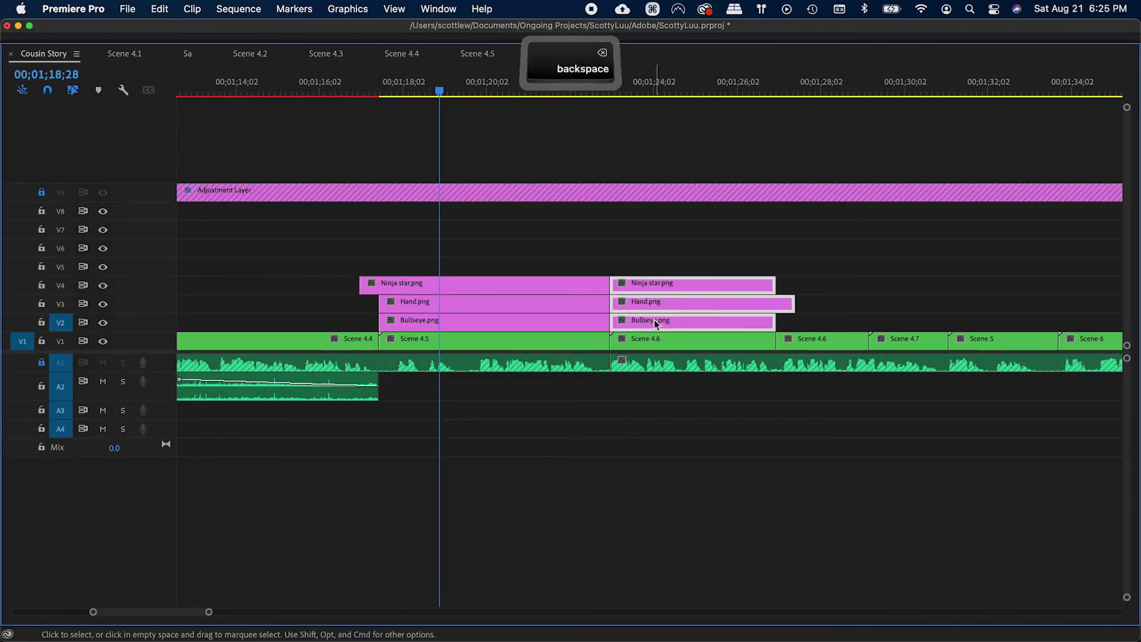
{"action": "left_click_drag", "start_coordinate": [364, 284], "coordinate": [379, 284]}
{"action": "key", "text": "grave"}
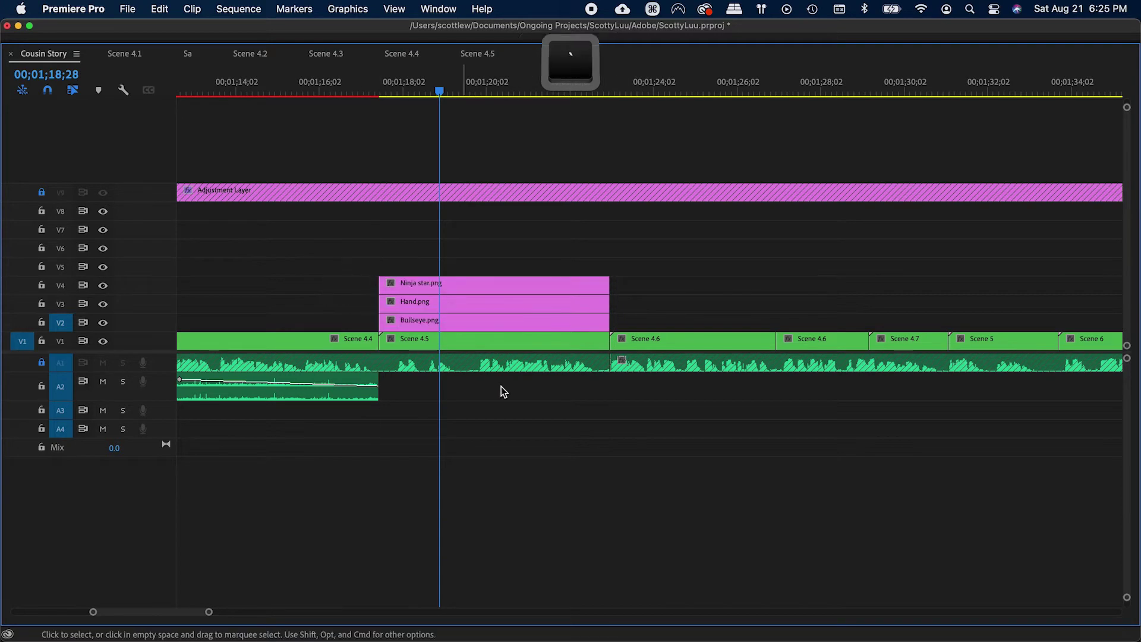
{"action": "key", "text": "super+s"}
Step: Delete the nested Scene 4.5 clip from V1 beneath the image clips and save the project
{"action": "left_click", "coordinate": [757, 543]}
{"action": "key", "text": "BackSpace"}
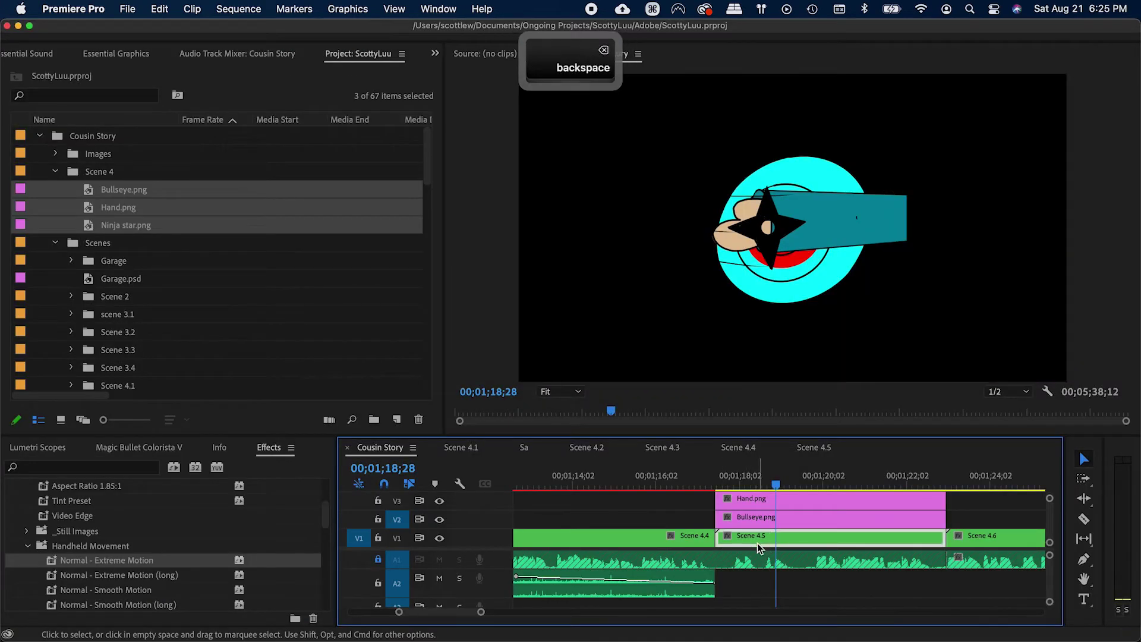
{"action": "key", "text": "super+s"}
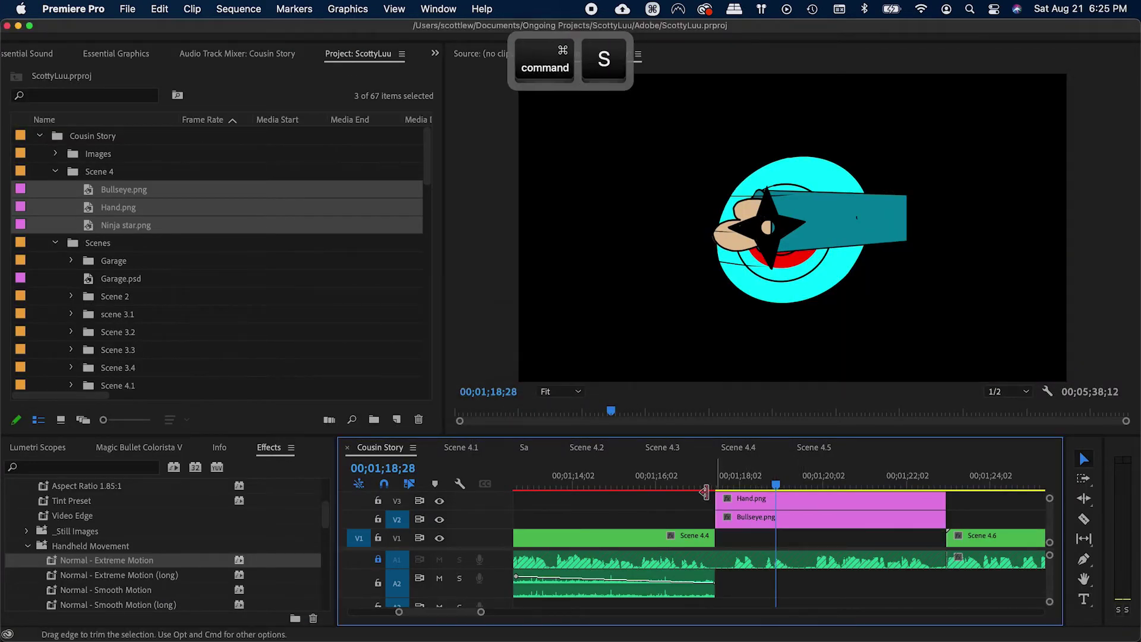
Step: Collapse the Cousin Story bin, save the project, and look through the project items and the White Background matte's options in the Mattes bin
{"action": "left_click", "coordinate": [39, 136]}
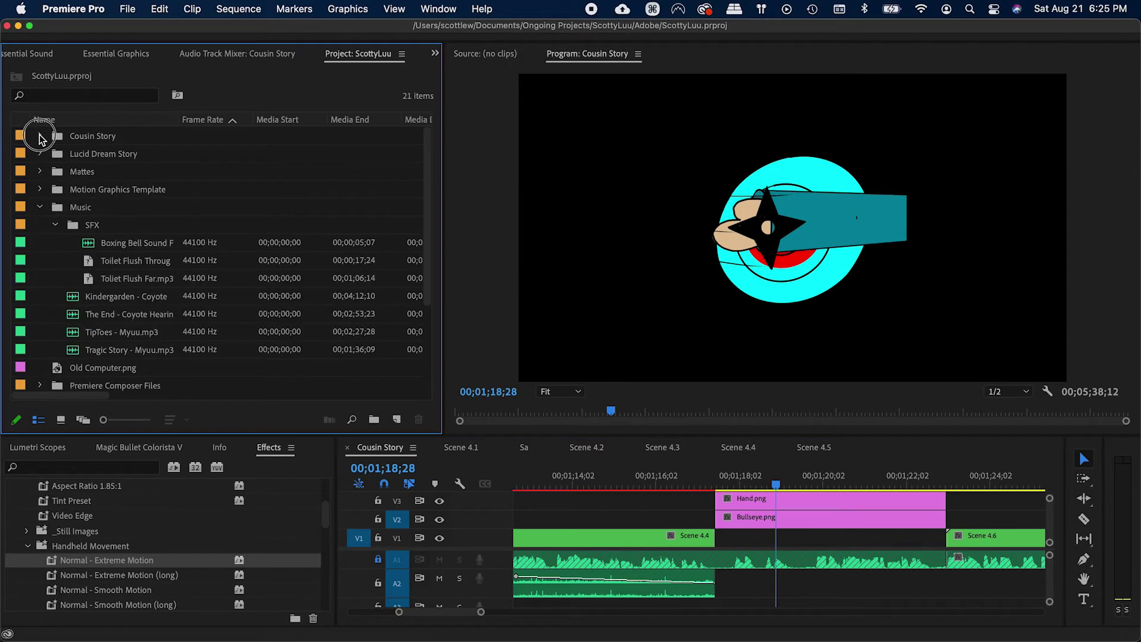
{"action": "key", "text": "super+s"}
{"action": "scroll", "coordinate": [101, 357], "scroll_direction": "down", "scroll_amount": 5}
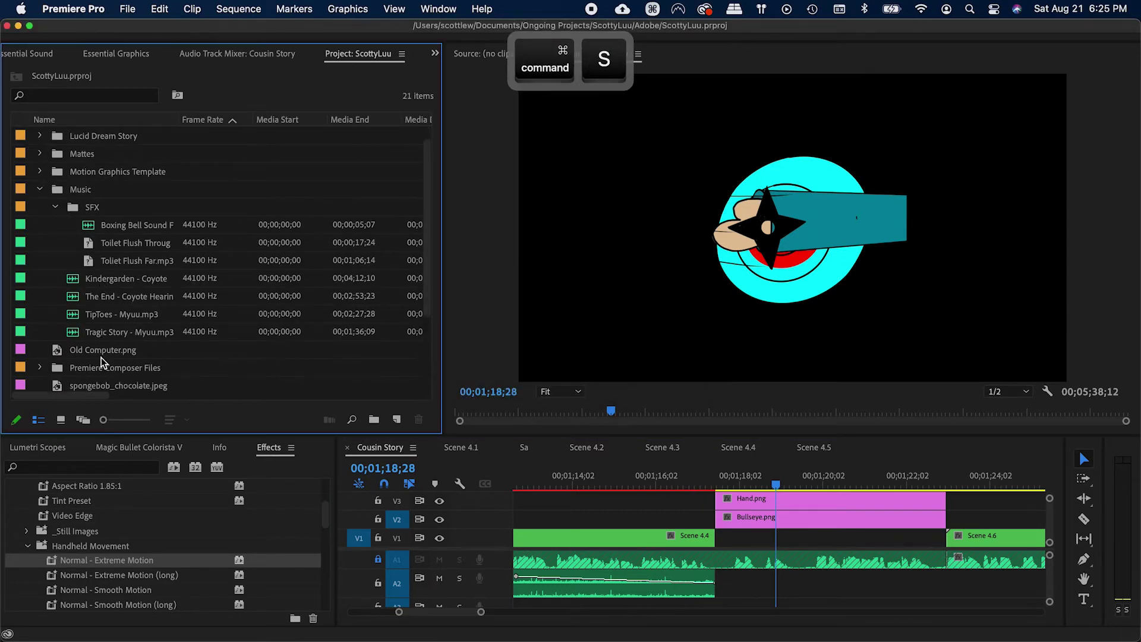
{"action": "scroll", "coordinate": [63, 266], "scroll_direction": "up", "scroll_amount": 3}
{"action": "key", "text": "super+s"}
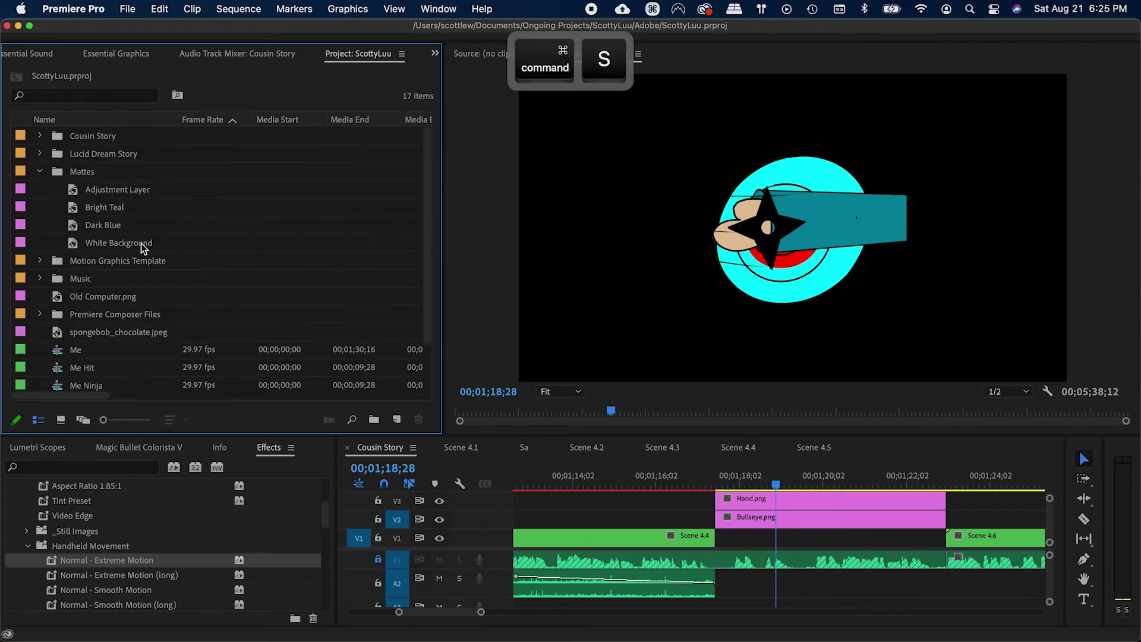
{"action": "right_click", "coordinate": [146, 244]}
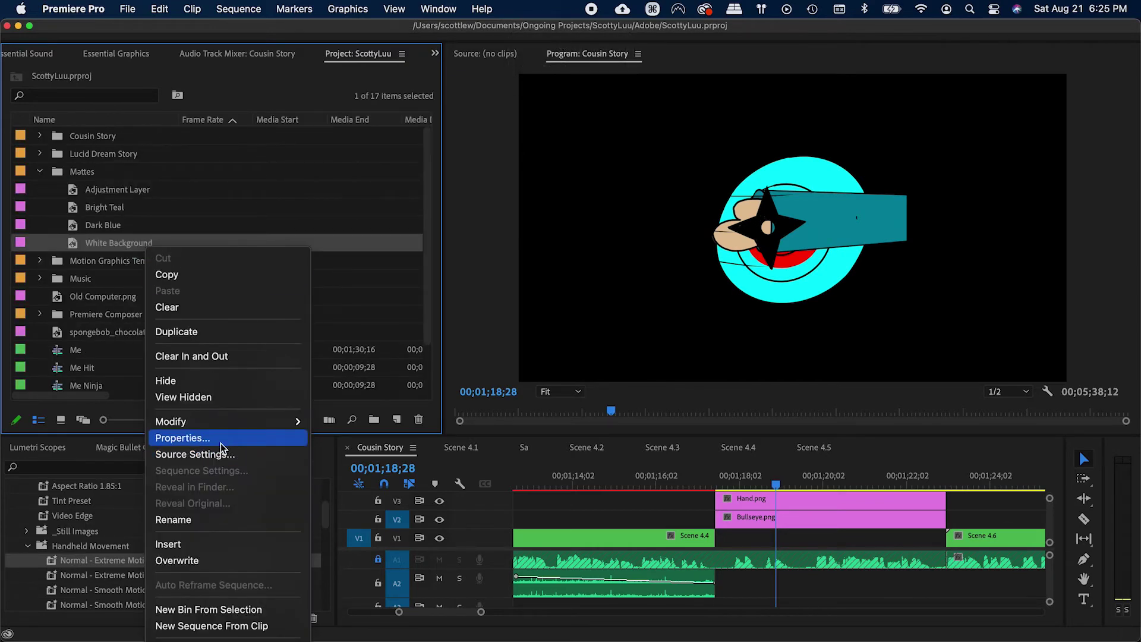
{"action": "left_click", "coordinate": [67, 330]}
{"action": "scroll", "coordinate": [143, 332], "scroll_direction": "down", "scroll_amount": 3}
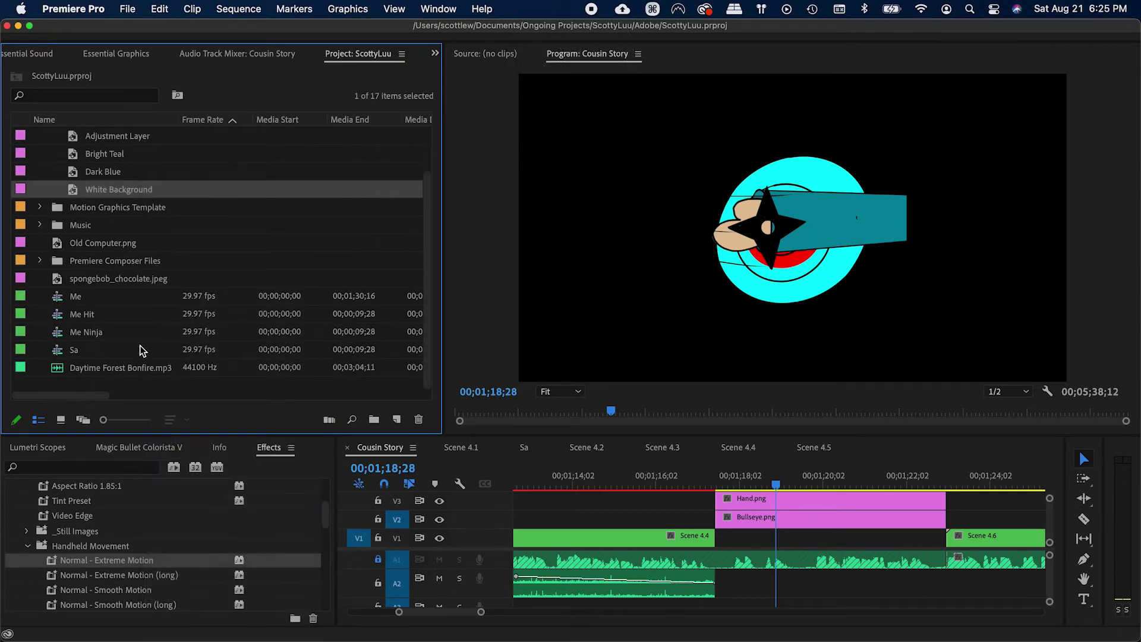
Step: Create a 1920 x 1080 white (FFFFFF) color matte named White Background and file it in the Mattes bin
{"action": "right_click", "coordinate": [130, 389]}
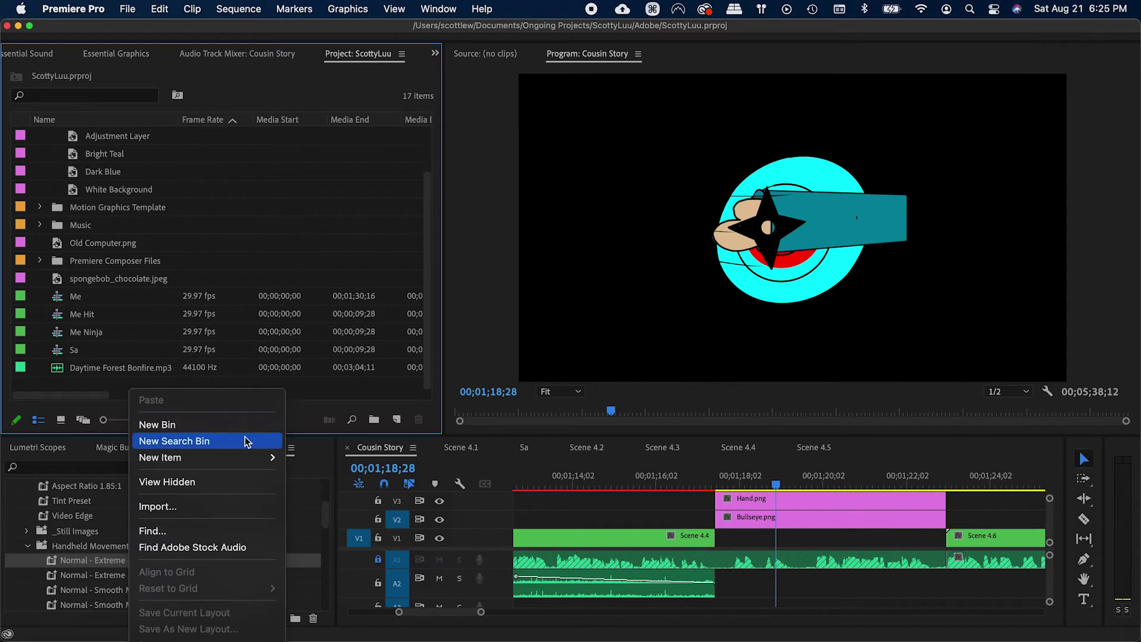
{"action": "mouse_move", "coordinate": [247, 457]}
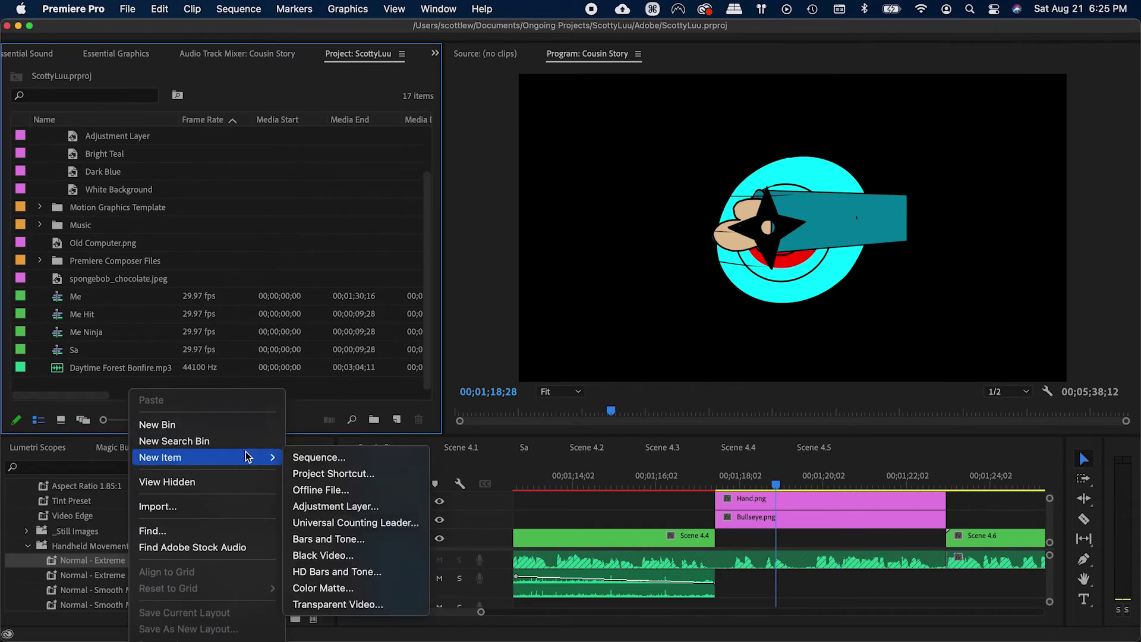
{"action": "left_click", "coordinate": [355, 587]}
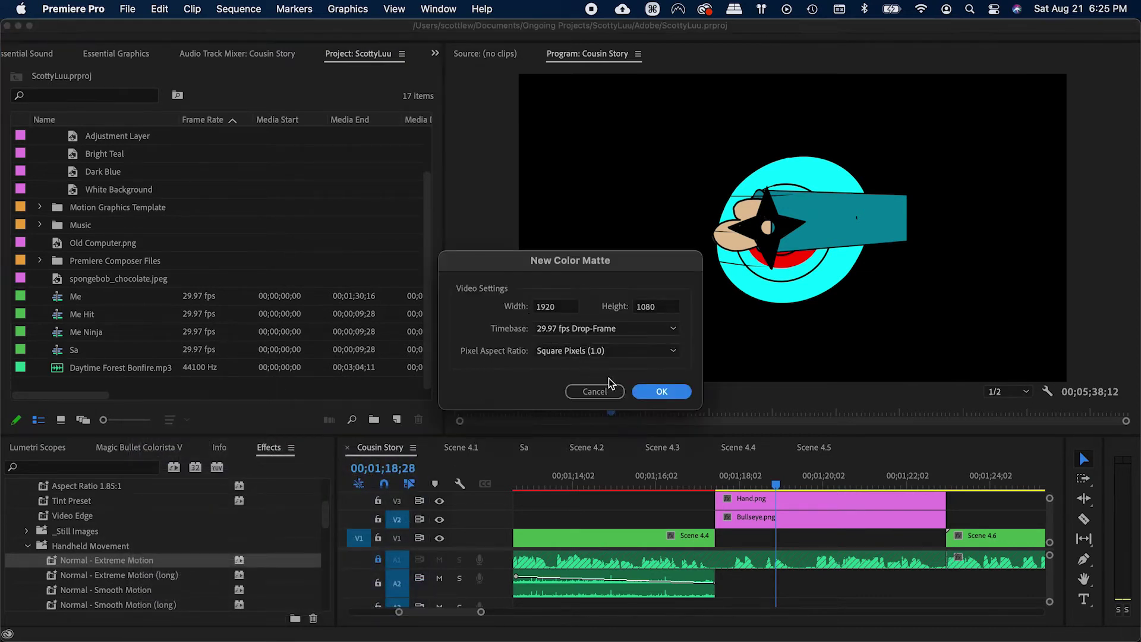
{"action": "left_click", "coordinate": [638, 393]}
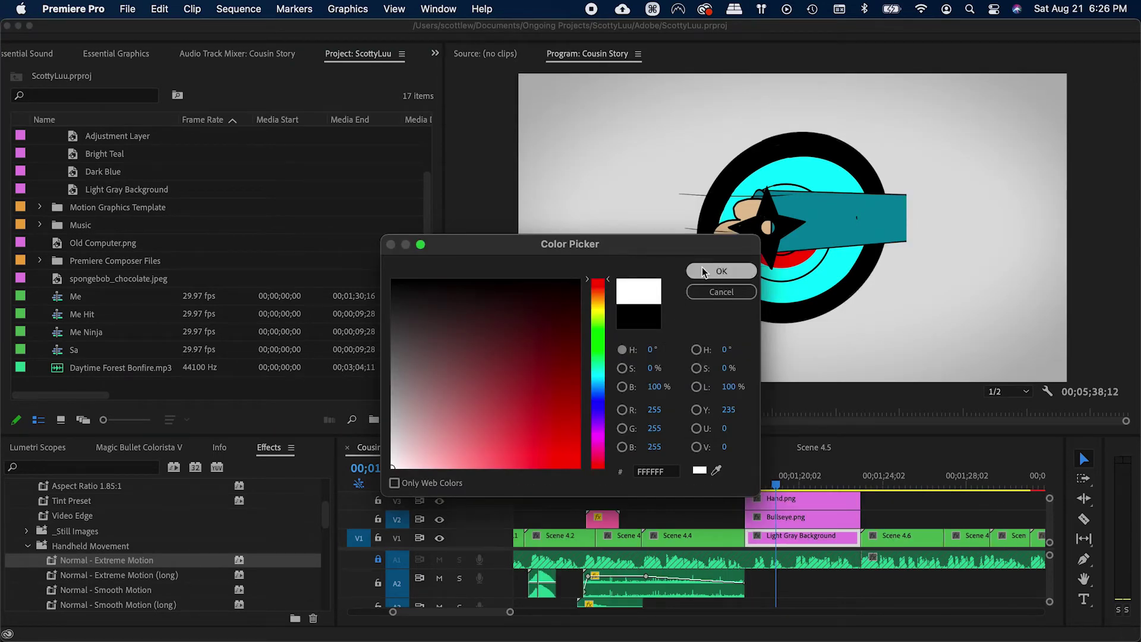
{"action": "left_click", "coordinate": [703, 271]}
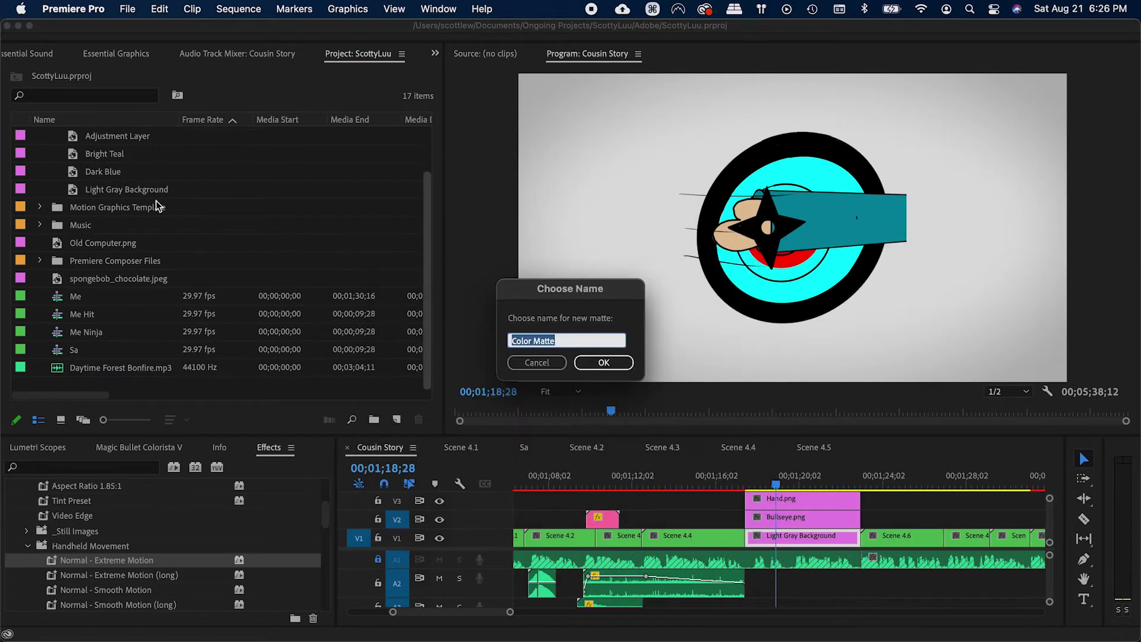
{"action": "type", "text": "White Background"}
{"action": "key", "text": "Return"}
{"action": "left_click_drag", "start_coordinate": [113, 297], "coordinate": [113, 171]}
Step: Place the White Background matte beneath Bullseye.png for the length of Scene 4.5, delete the excess, and save
{"action": "left_click_drag", "start_coordinate": [81, 265], "coordinate": [861, 538]}
{"action": "key", "text": "c"}
{"action": "key", "text": "v"}
{"action": "left_click", "coordinate": [1018, 519]}
{"action": "key", "text": "BackSpace"}
{"action": "key", "text": "super+s"}
Step: Show the effect controls for the image clips, set Hand.png's horizontal position to 1573, and save
{"action": "left_click", "coordinate": [772, 518]}
{"action": "left_click", "coordinate": [765, 485]}
{"action": "key", "text": "shift+x"}
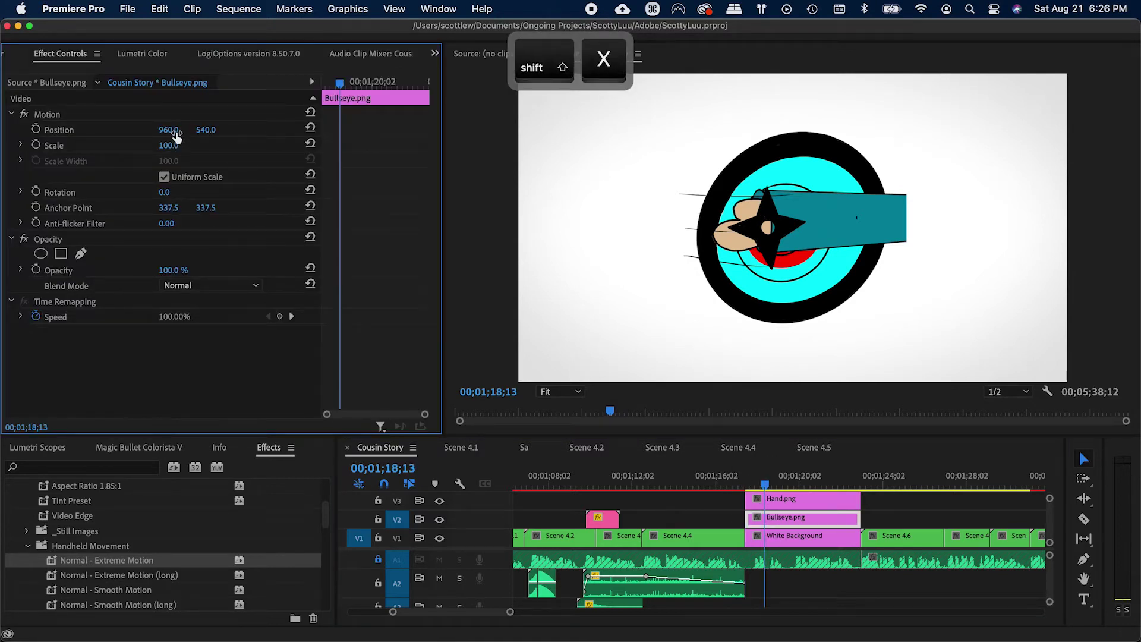
{"action": "scroll", "coordinate": [803, 512], "scroll_direction": "up", "scroll_amount": 1}
{"action": "left_click", "coordinate": [804, 512]}
{"action": "left_click_drag", "start_coordinate": [170, 130], "coordinate": [452, 130]}
{"action": "key", "text": "super+s"}
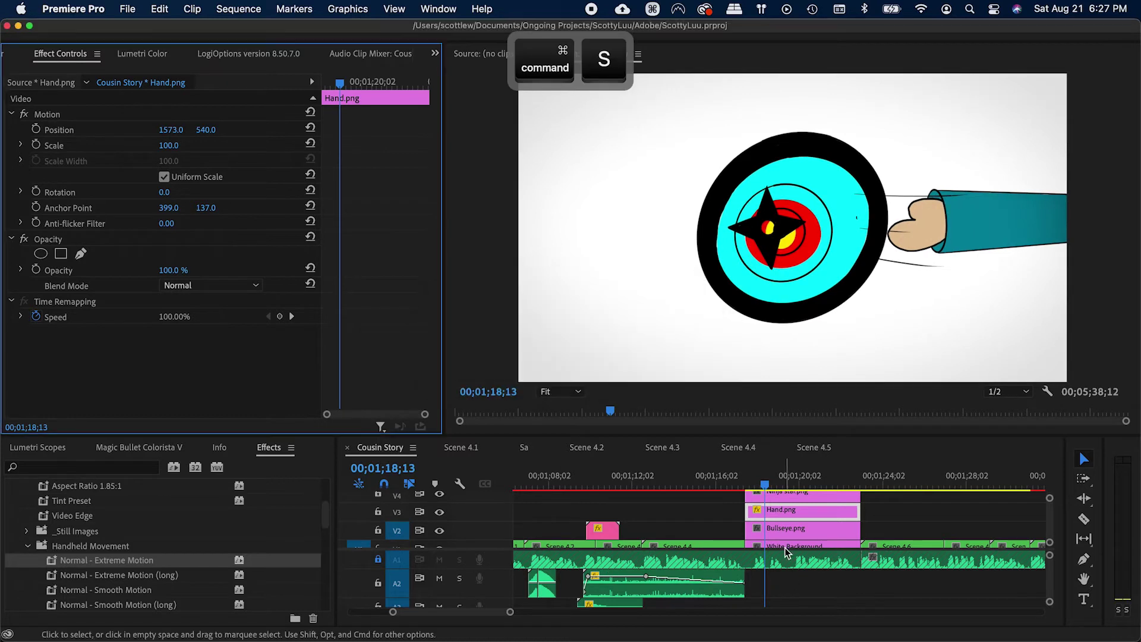
Step: Set Ninja star.png's horizontal position to 1345 so the star meets the hand's fingers
{"action": "scroll", "coordinate": [787, 525], "scroll_direction": "up", "scroll_amount": 2}
{"action": "left_click", "coordinate": [788, 525]}
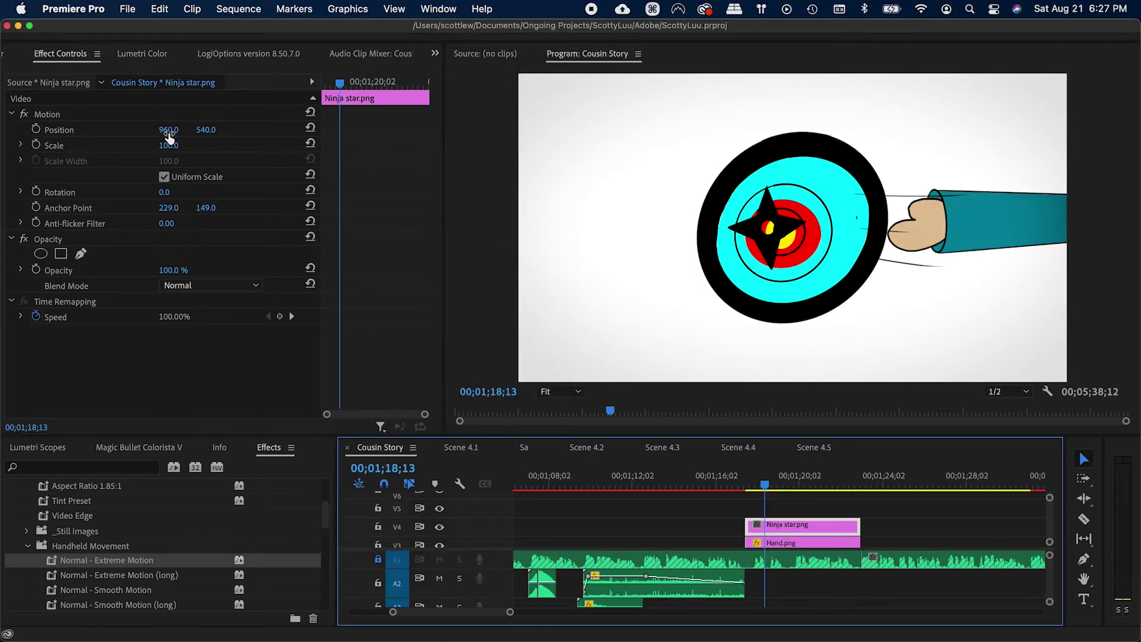
{"action": "left_click_drag", "start_coordinate": [168, 131], "coordinate": [330, 131]}
{"action": "scroll", "coordinate": [506, 563], "scroll_direction": "down", "scroll_amount": 2}
{"action": "scroll", "coordinate": [506, 564], "scroll_direction": "up", "scroll_amount": 2}
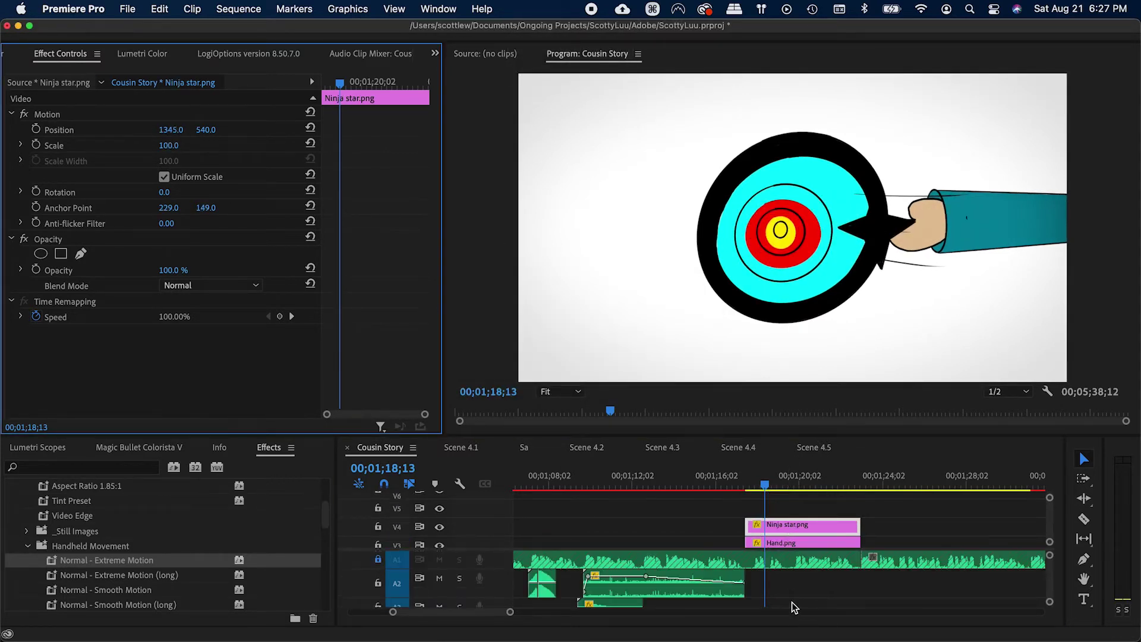
Step: Shift Bullseye.png horizontally to the left side of the frame, away from the ninja star, and save the project
{"action": "scroll", "coordinate": [798, 517], "scroll_direction": "down", "scroll_amount": 3}
{"action": "left_click", "coordinate": [792, 523]}
{"action": "left_click_drag", "start_coordinate": [169, 129], "coordinate": [24, 129]}
{"action": "key", "text": "super+s"}
{"action": "left_click", "coordinate": [844, 535]}
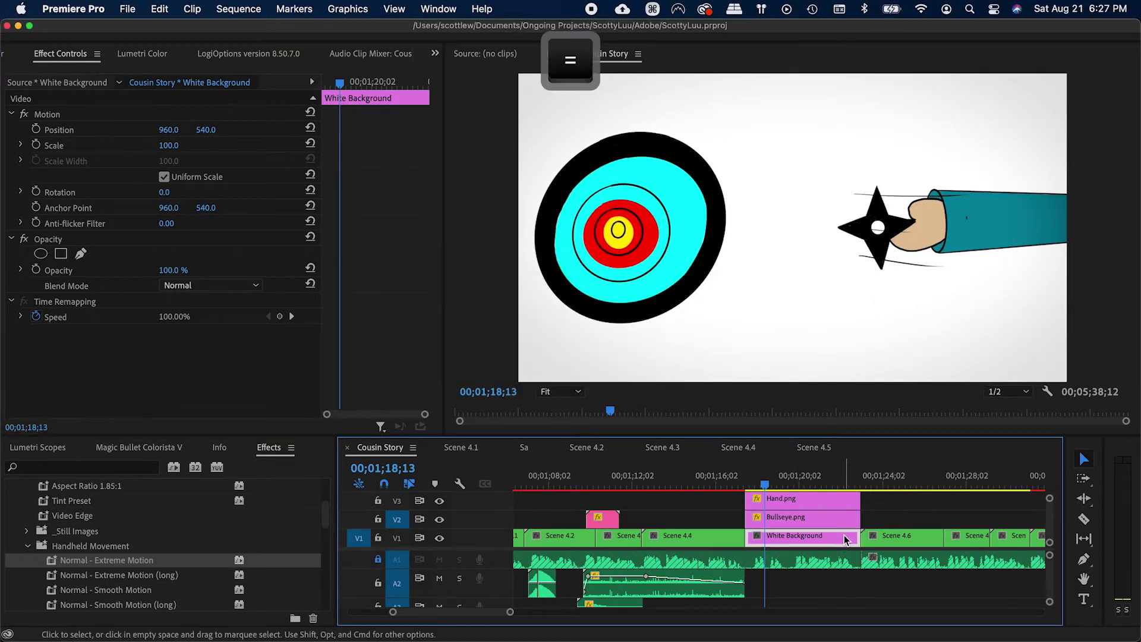
{"action": "key", "text": "="}
{"action": "key", "text": "super+s"}
{"action": "key", "text": "super+s"}
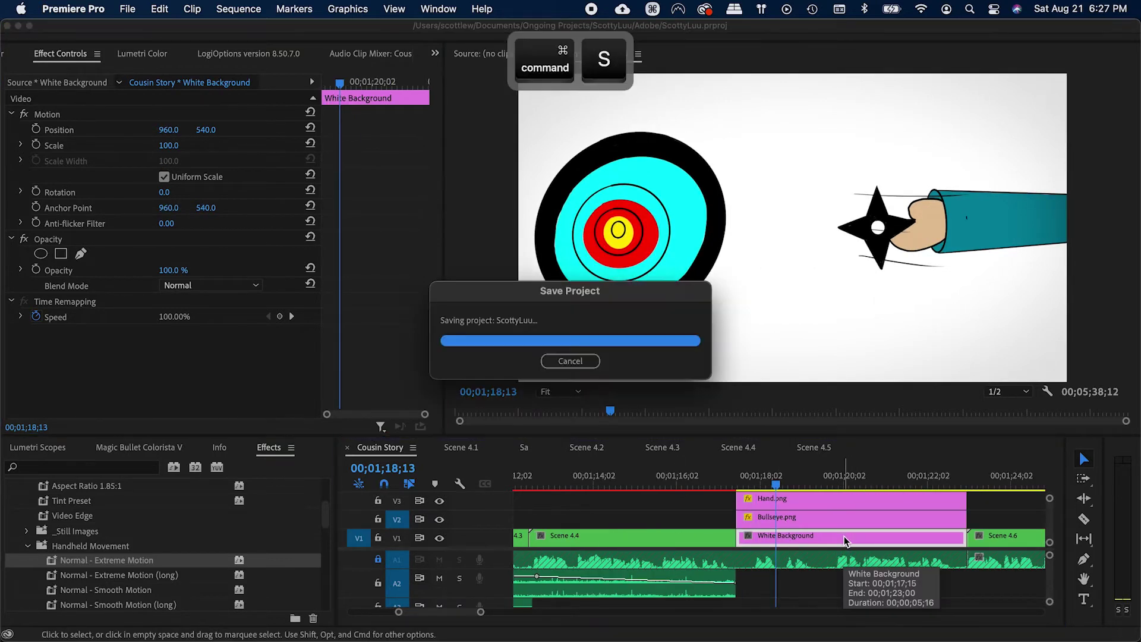
Step: Select the Hand.png clip, save, and place the playhead at the clip's start at 00;01;17;15
{"action": "left_click", "coordinate": [793, 515]}
{"action": "left_click", "coordinate": [798, 507]}
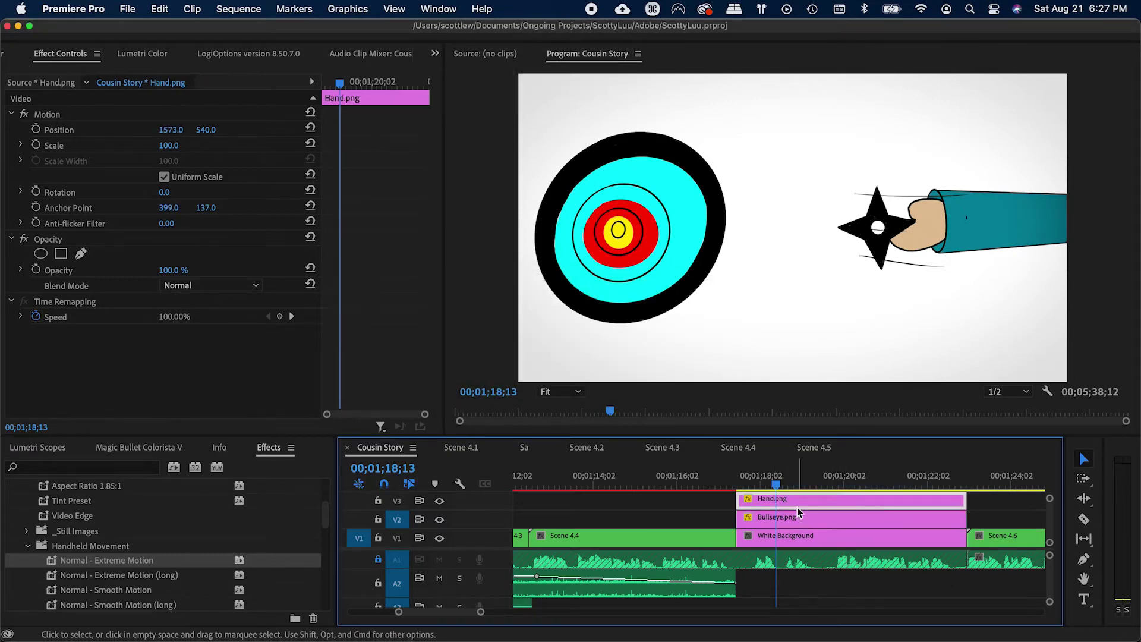
{"action": "key", "text": "-"}
{"action": "key", "text": "="}
{"action": "scroll", "coordinate": [902, 538], "scroll_direction": "up", "scroll_amount": 5}
{"action": "scroll", "coordinate": [900, 537], "scroll_direction": "down", "scroll_amount": 5}
{"action": "key", "text": "super+s"}
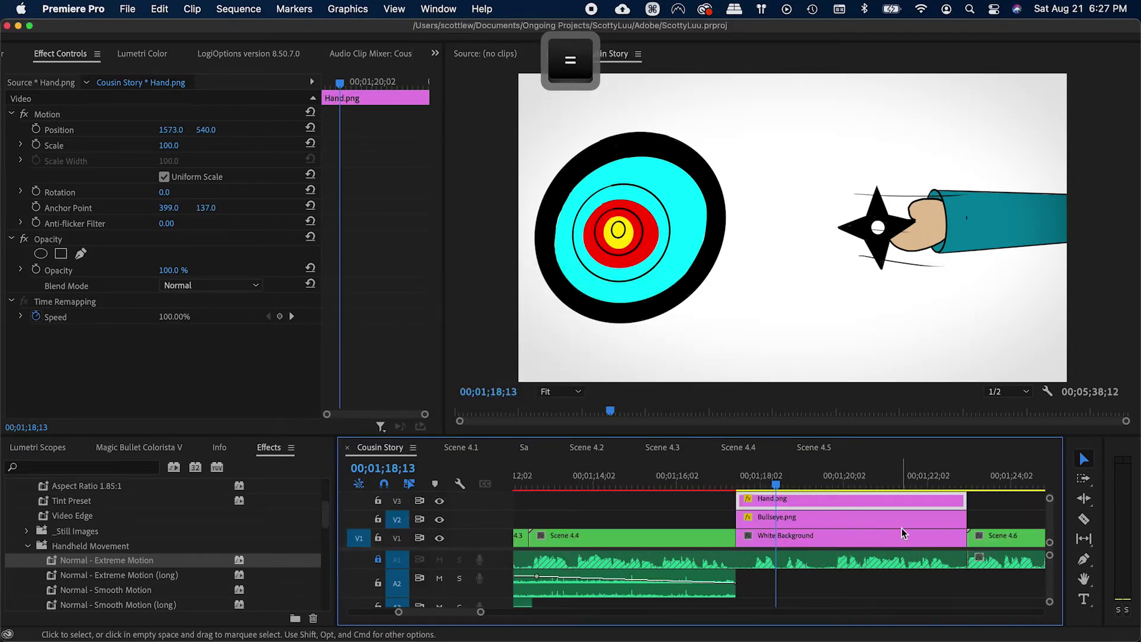
{"action": "left_click", "coordinate": [740, 489]}
{"action": "left_click_drag", "start_coordinate": [740, 489], "coordinate": [737, 489]}
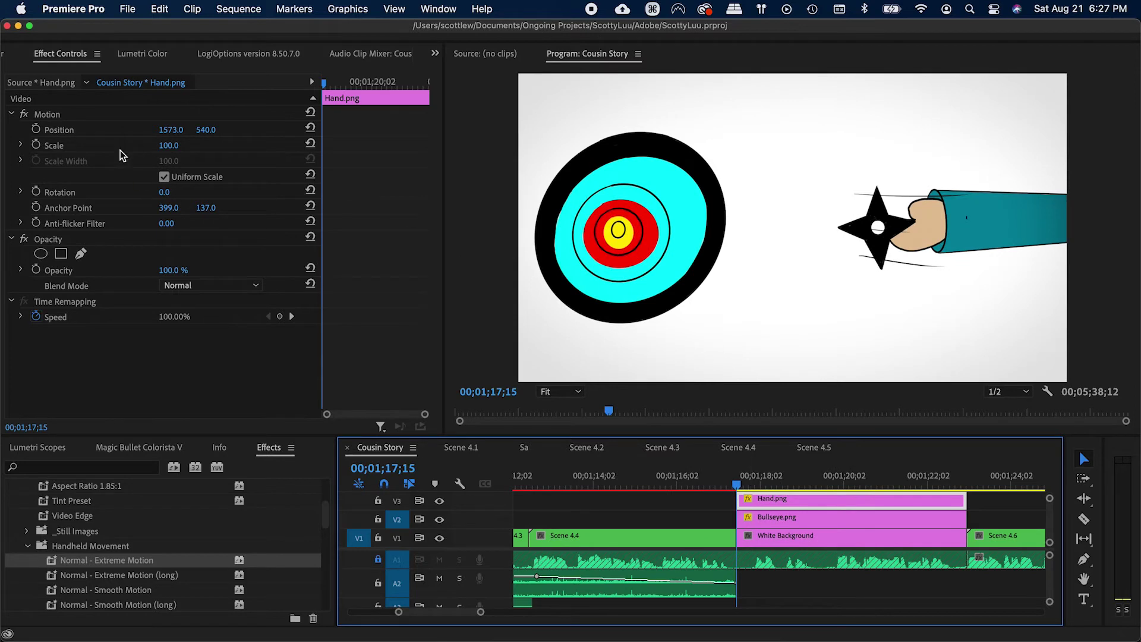
Step: Set Hand.png's horizontal anchor point to 796 at the arm's end and its horizontal position to 1961
{"action": "left_click_drag", "start_coordinate": [164, 193], "coordinate": [199, 208]}
{"action": "key", "text": "super+z"}
{"action": "left_click", "coordinate": [85, 205]}
{"action": "key", "text": "super+s"}
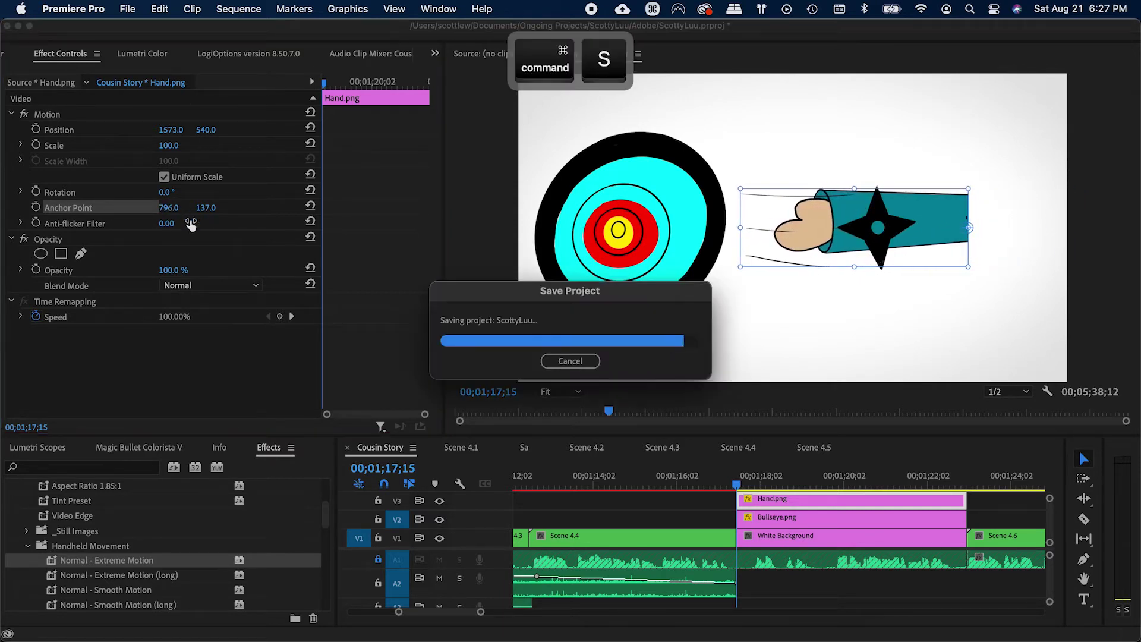
{"action": "left_click_drag", "start_coordinate": [968, 228], "coordinate": [1102, 228]}
{"action": "left_click_drag", "start_coordinate": [171, 129], "coordinate": [157, 130]}
Step: Add Position and Rotation keyframes to Hand.png, move both to 00;01;18;17, return the playhead to the clip's start, and save
{"action": "left_click", "coordinate": [37, 129]}
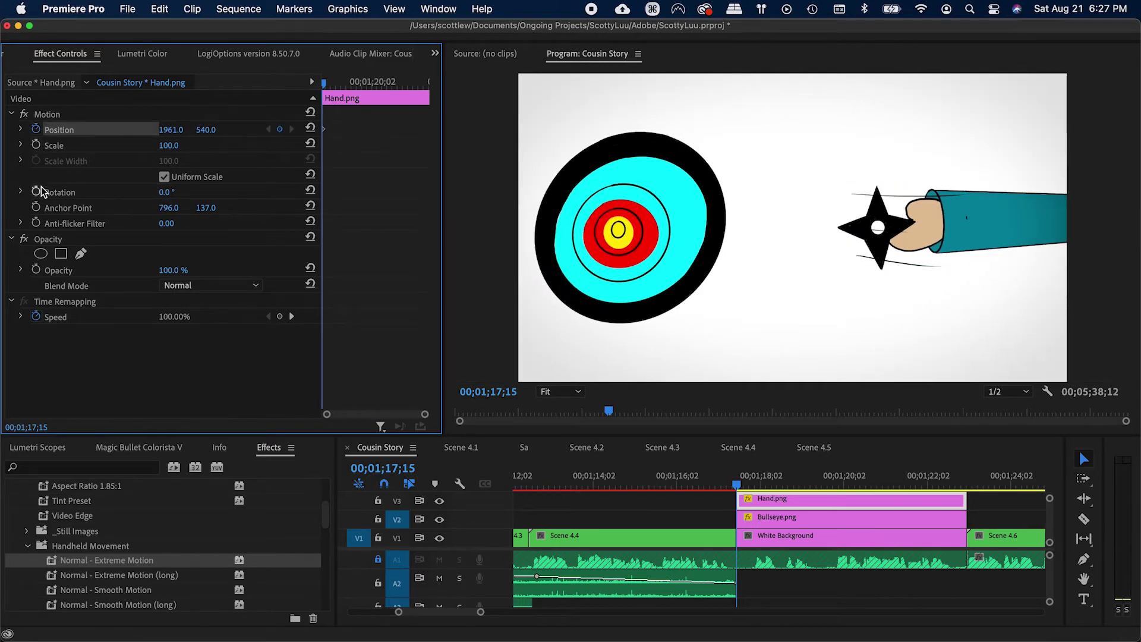
{"action": "left_click", "coordinate": [35, 191]}
{"action": "key", "text": "super+s"}
{"action": "left_click_drag", "start_coordinate": [325, 85], "coordinate": [345, 87]}
{"action": "left_click", "coordinate": [324, 195], "text": "shift"}
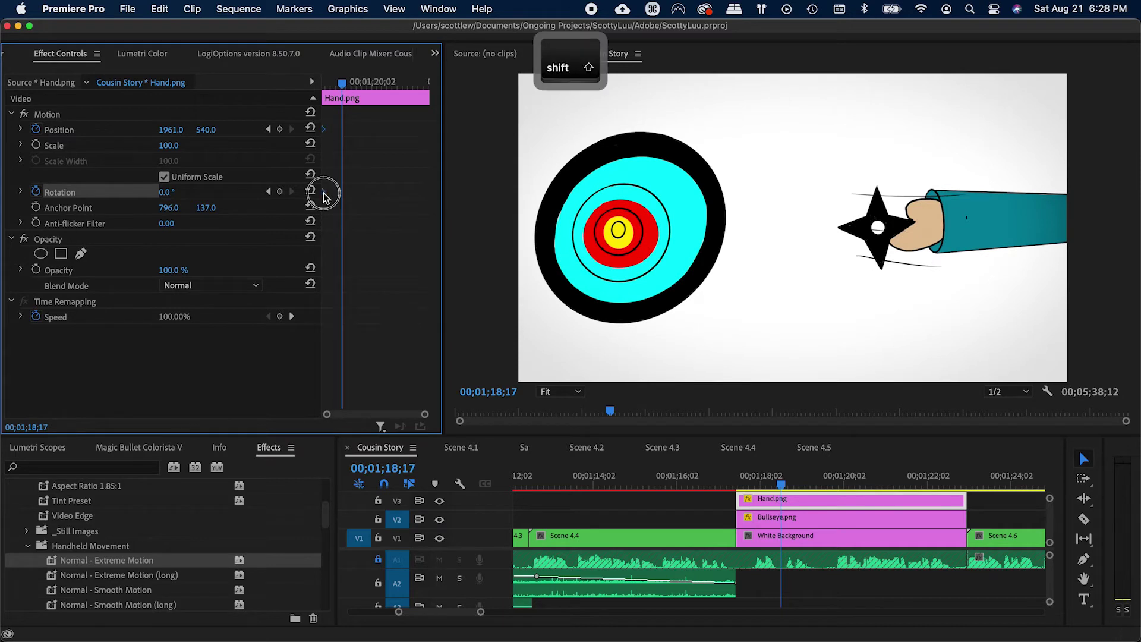
{"action": "left_click_drag", "start_coordinate": [329, 86], "coordinate": [323, 83]}
{"action": "key", "text": "super+s"}
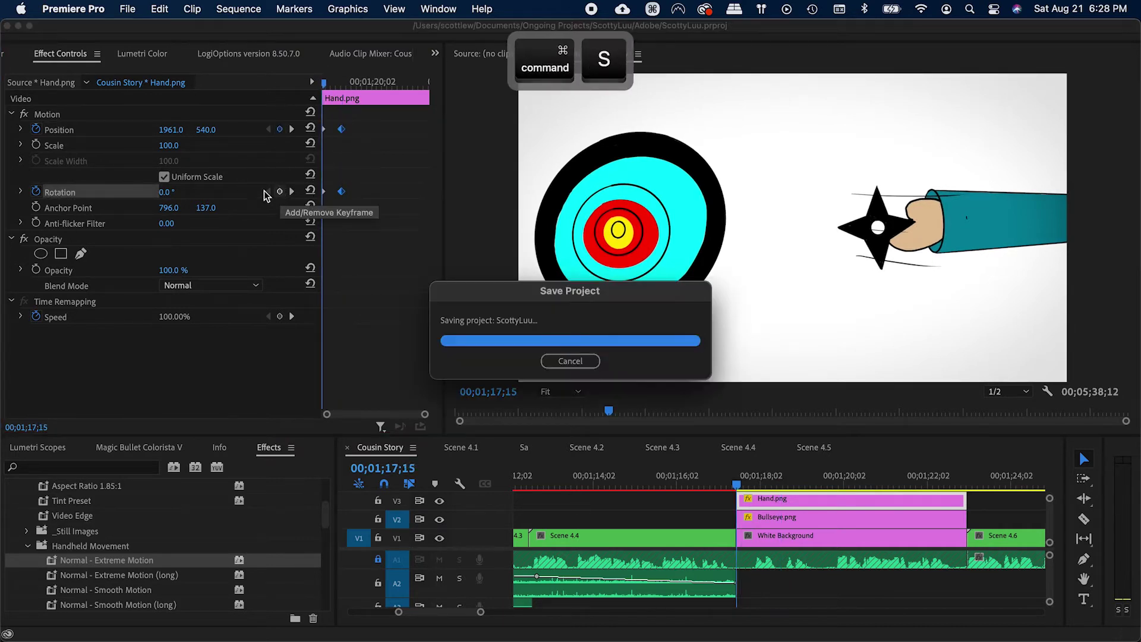
Step: At Hand.png's start, keyframe rotation at 100° and horizontal position at 2060, and give the keyframes Bezier temporal interpolation
{"action": "left_click_drag", "start_coordinate": [167, 192], "coordinate": [201, 192]}
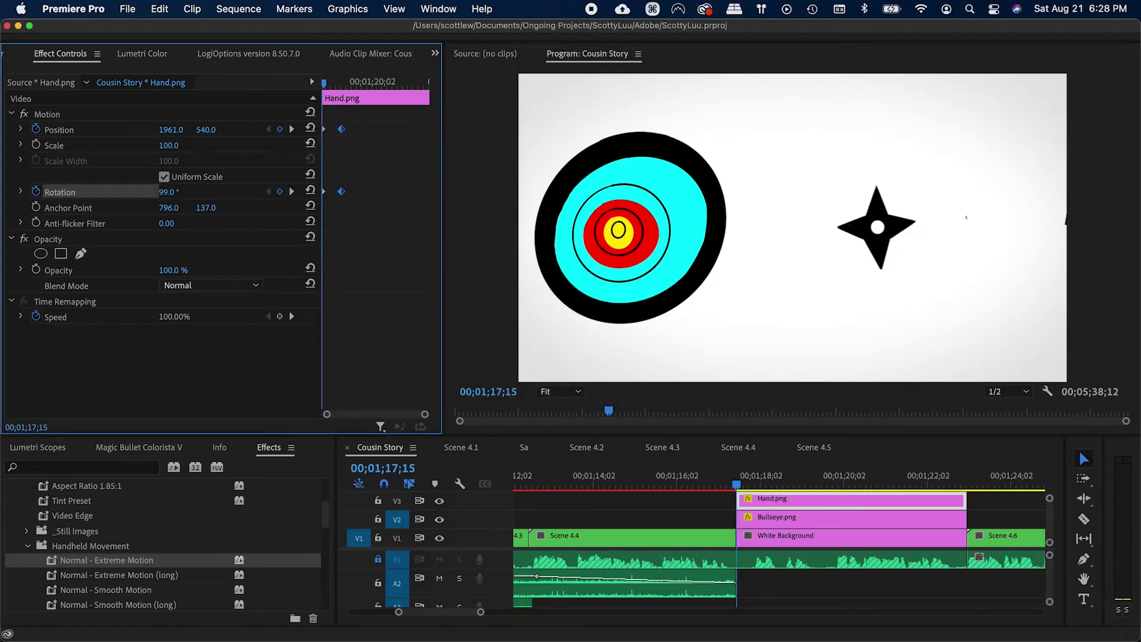
{"action": "left_click_drag", "start_coordinate": [171, 130], "coordinate": [229, 130]}
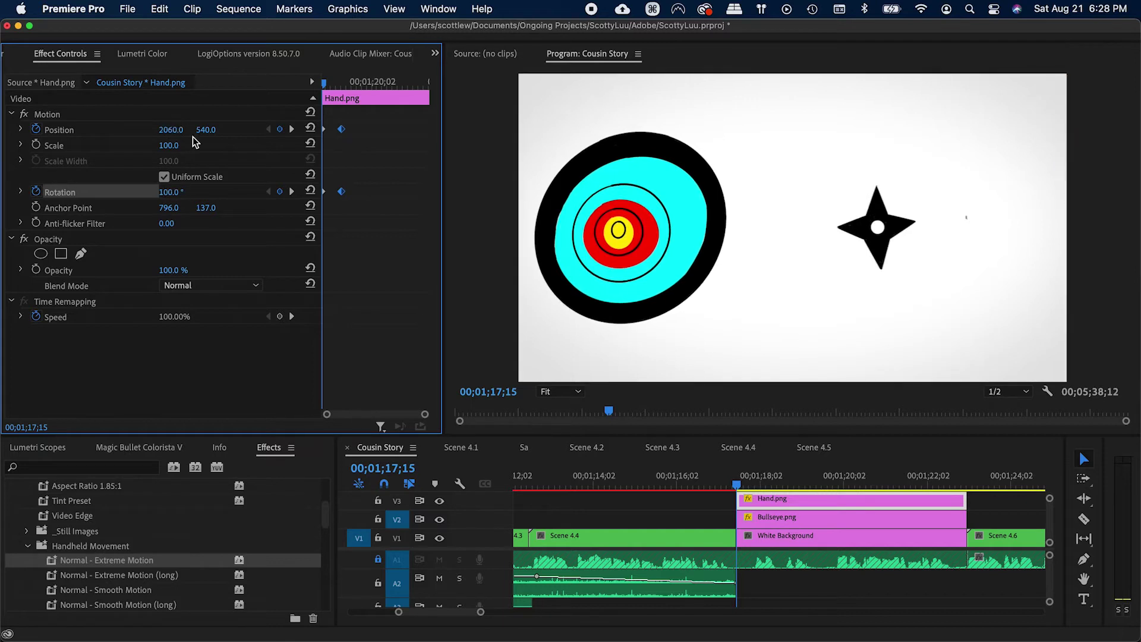
{"action": "right_click", "coordinate": [341, 129]}
{"action": "mouse_move", "coordinate": [437, 263]}
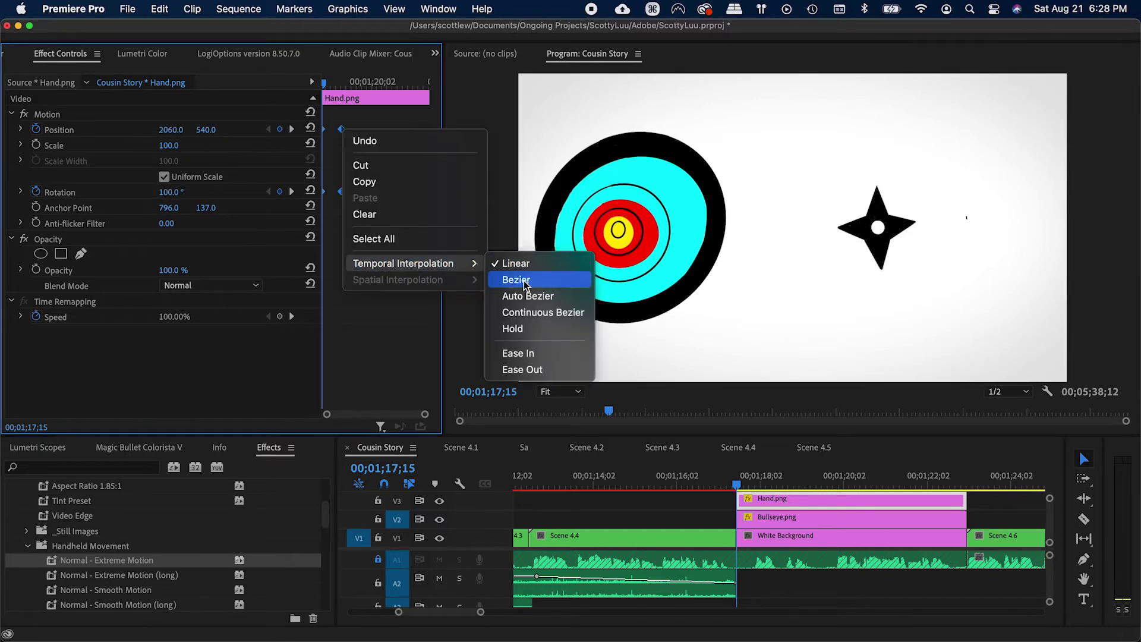
{"action": "left_click", "coordinate": [525, 281]}
{"action": "left_click", "coordinate": [404, 209]}
Step: Preview Hand.png's swing, move its ending Position and Rotation keyframes earlier to about 00;01;17;23, and save
{"action": "left_click_drag", "start_coordinate": [349, 84], "coordinate": [297, 93]}
{"action": "key", "text": "space"}
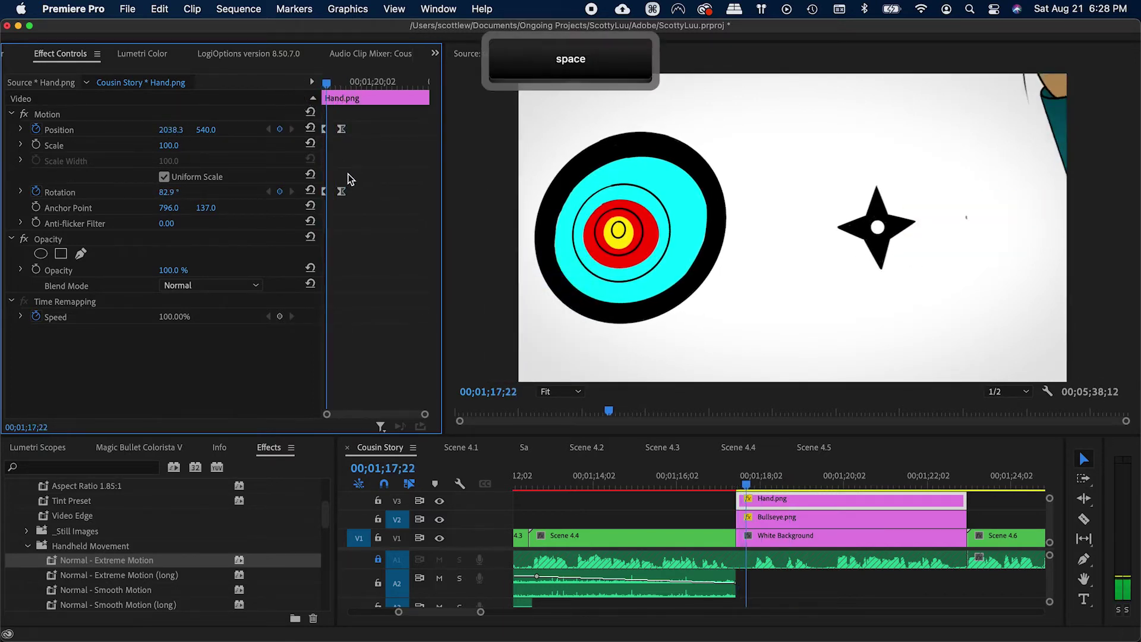
{"action": "key", "text": "equal"}
{"action": "key", "text": "minus"}
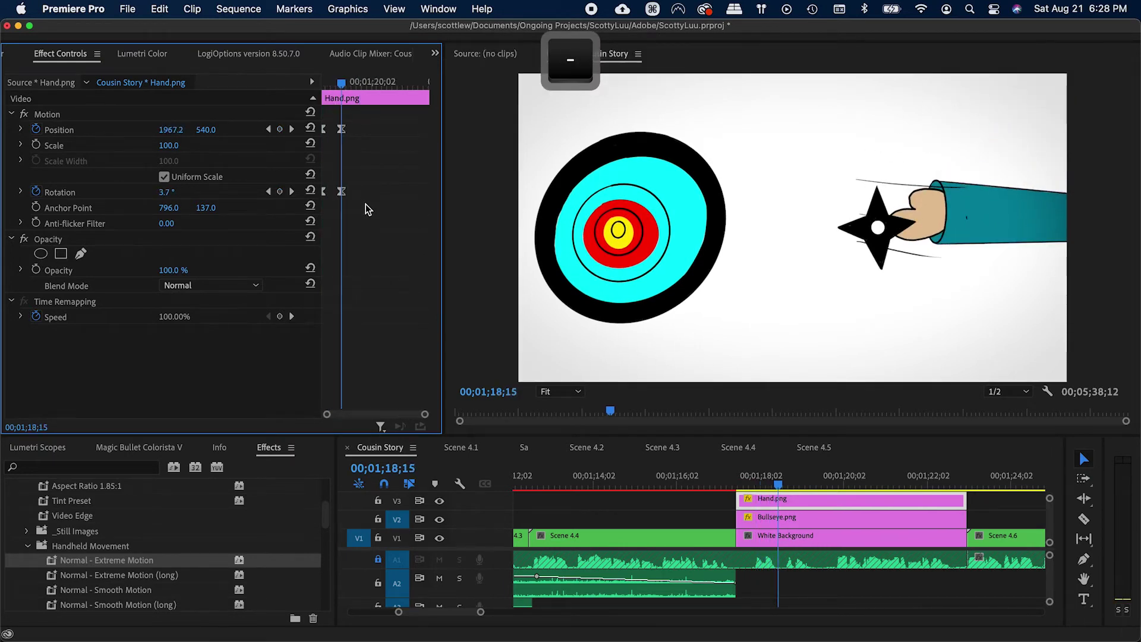
{"action": "left_click_drag", "start_coordinate": [341, 131], "coordinate": [332, 130]}
{"action": "left_click_drag", "start_coordinate": [331, 85], "coordinate": [303, 94]}
{"action": "key", "text": "equal"}
{"action": "key", "text": "space"}
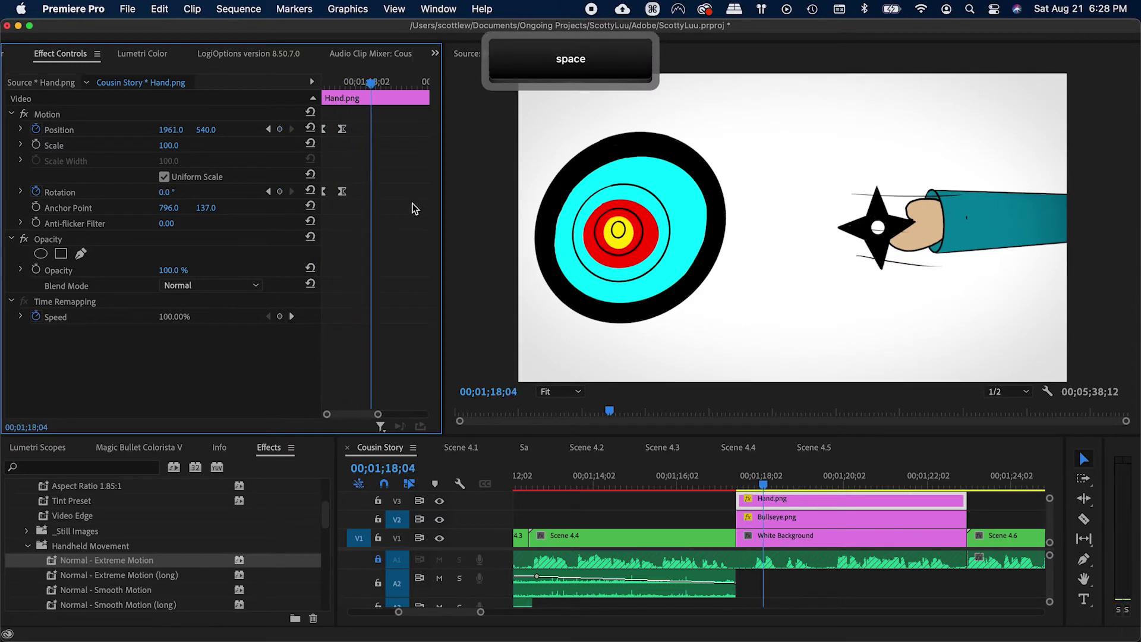
{"action": "key", "text": "cmd+s"}
{"action": "key", "text": "space"}
{"action": "key", "text": "minus"}
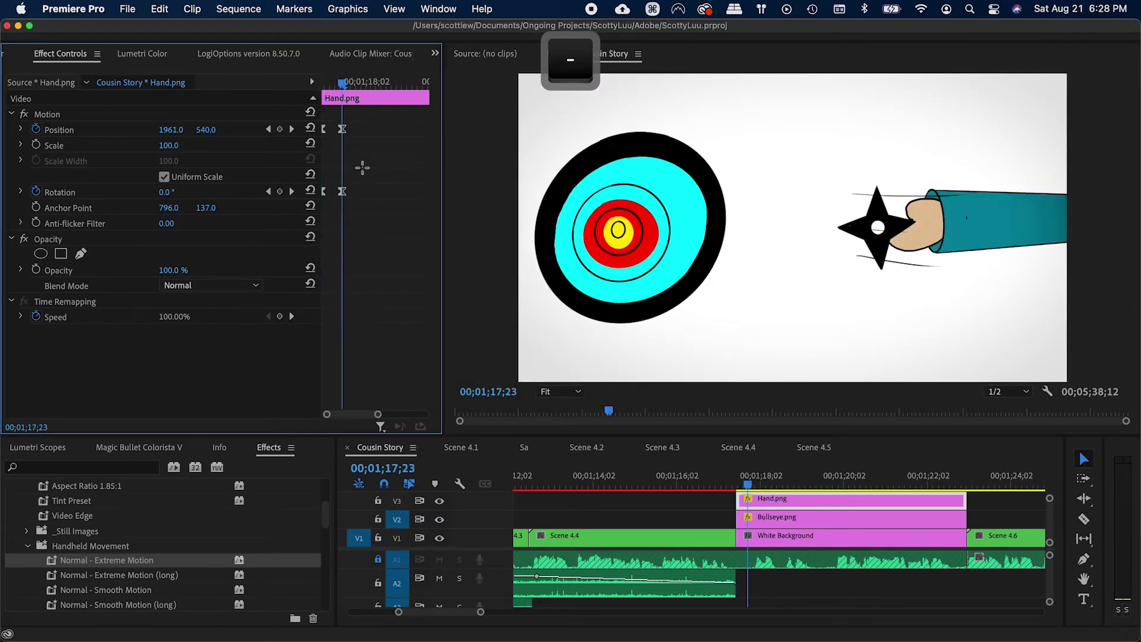
{"action": "key", "text": "cmd+s"}
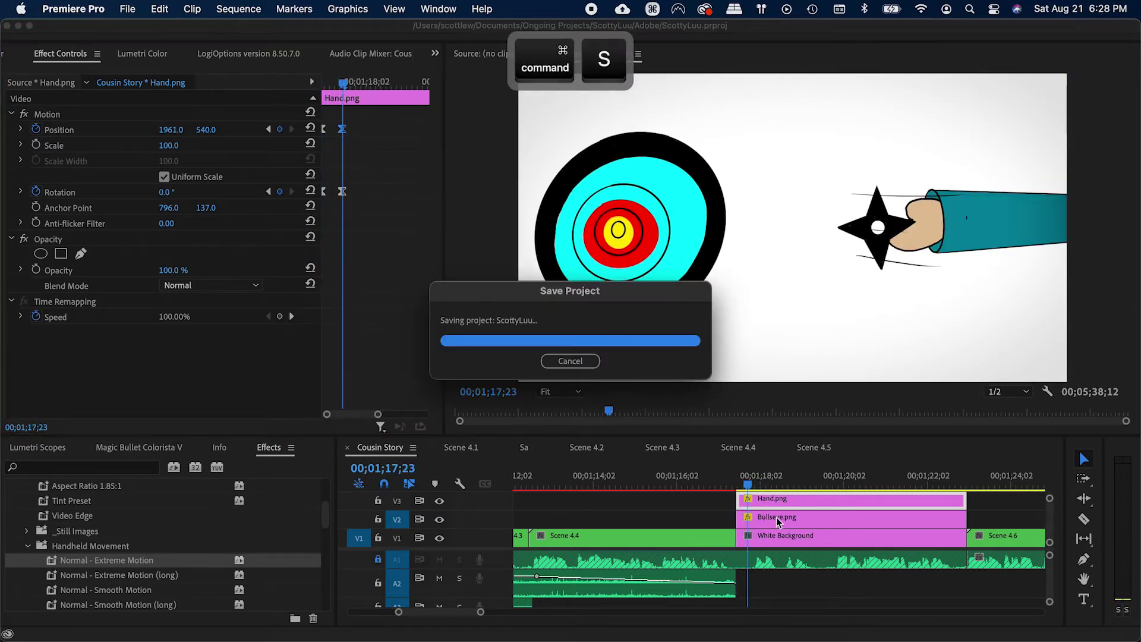
Step: Select the Ninja star.png clip, move the playhead to 00;01;17;26, and save the project
{"action": "scroll", "coordinate": [760, 508], "scroll_direction": "up", "scroll_amount": 2}
{"action": "left_click", "coordinate": [762, 505]}
{"action": "left_click_drag", "start_coordinate": [328, 86], "coordinate": [332, 90]}
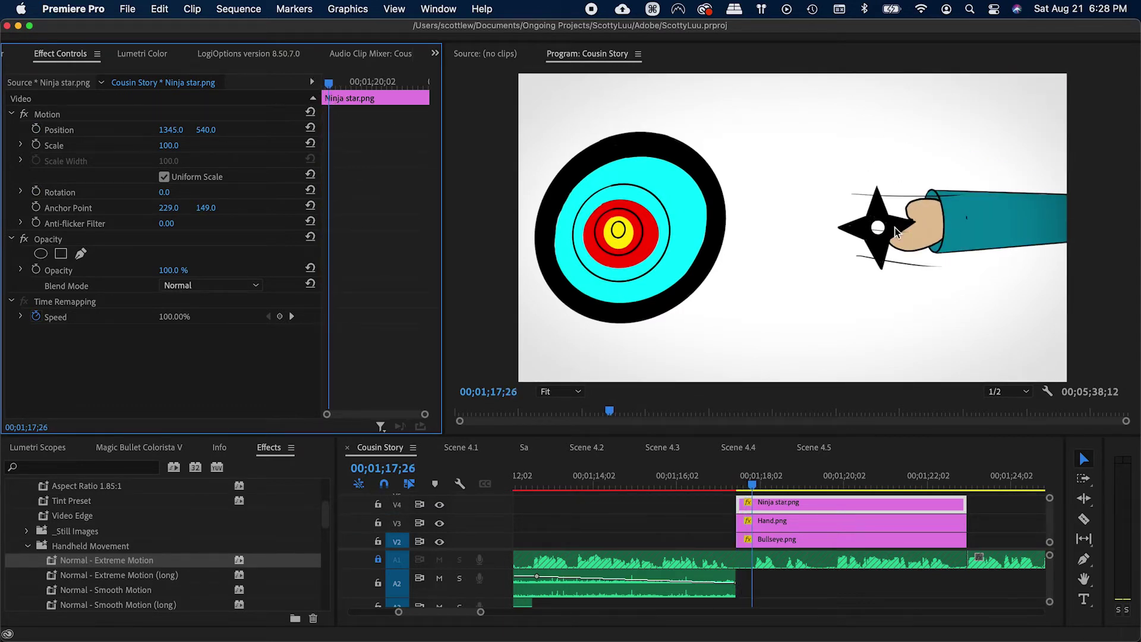
{"action": "key", "text": "super+s"}
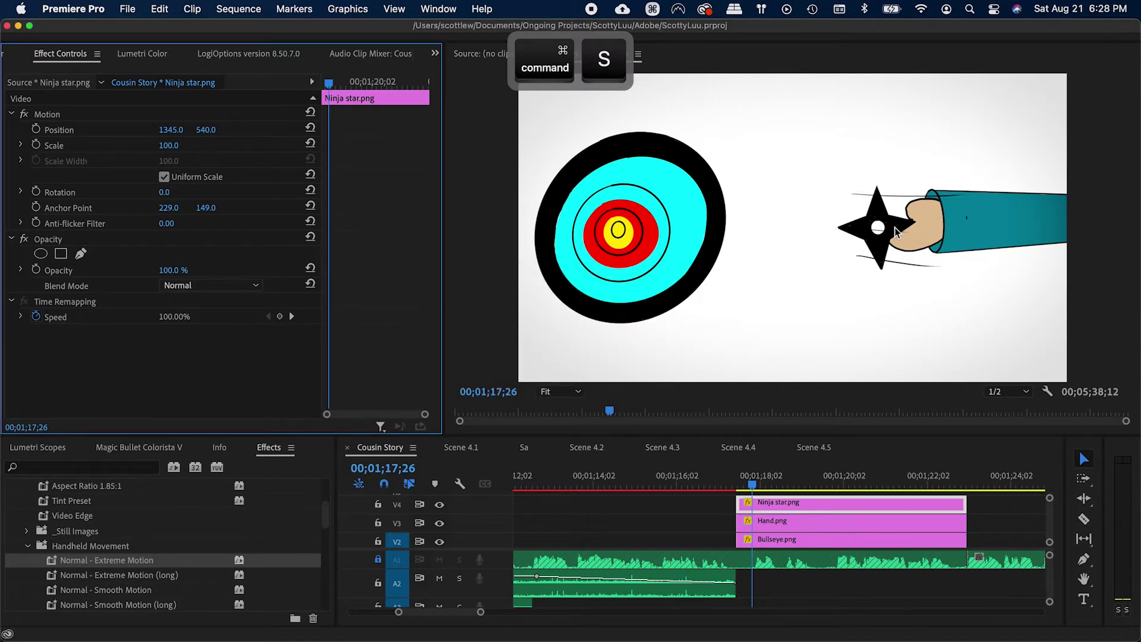
Step: Replace the Ninja star.png, Hand.png and Bullseye.png clips with an After Effects composition, saving it as Untitled Project.aep in the Dream 3 folder
{"action": "scroll", "coordinate": [845, 533], "scroll_direction": "up", "scroll_amount": 3}
{"action": "key", "text": "grave"}
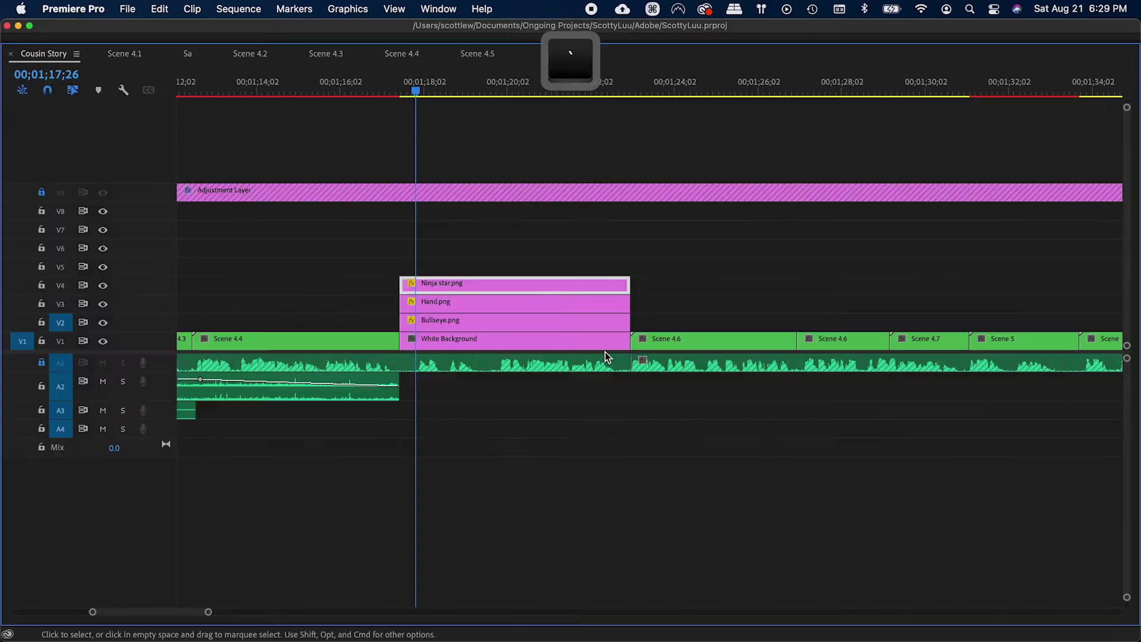
{"action": "left_click_drag", "start_coordinate": [523, 246], "coordinate": [506, 329]}
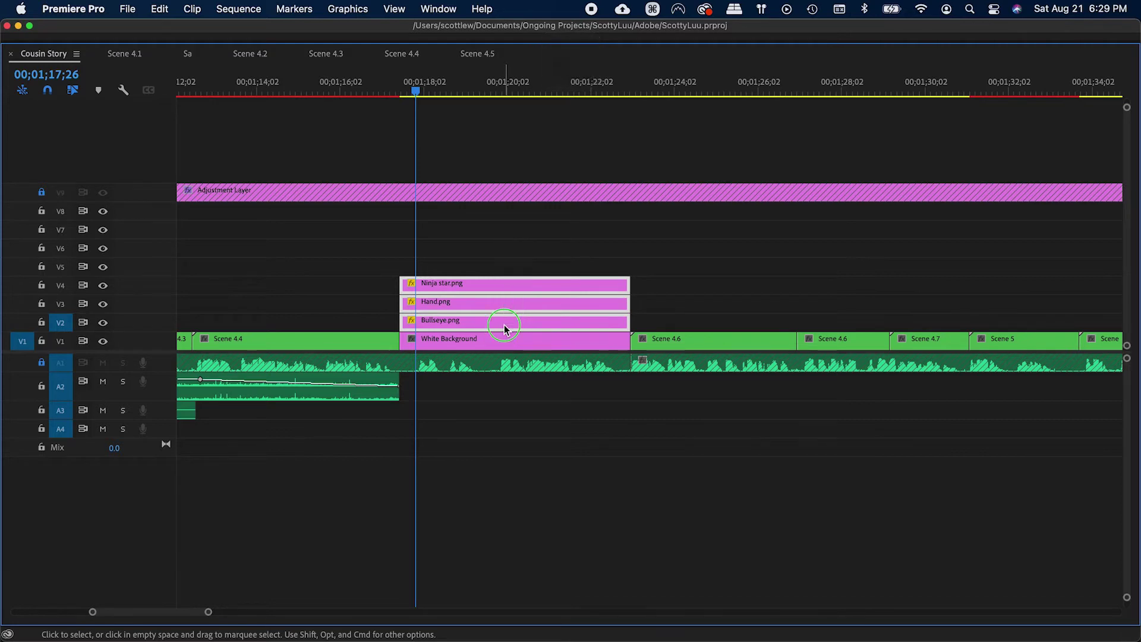
{"action": "right_click", "coordinate": [505, 328]}
{"action": "scroll", "coordinate": [555, 389], "scroll_direction": "down", "scroll_amount": 5}
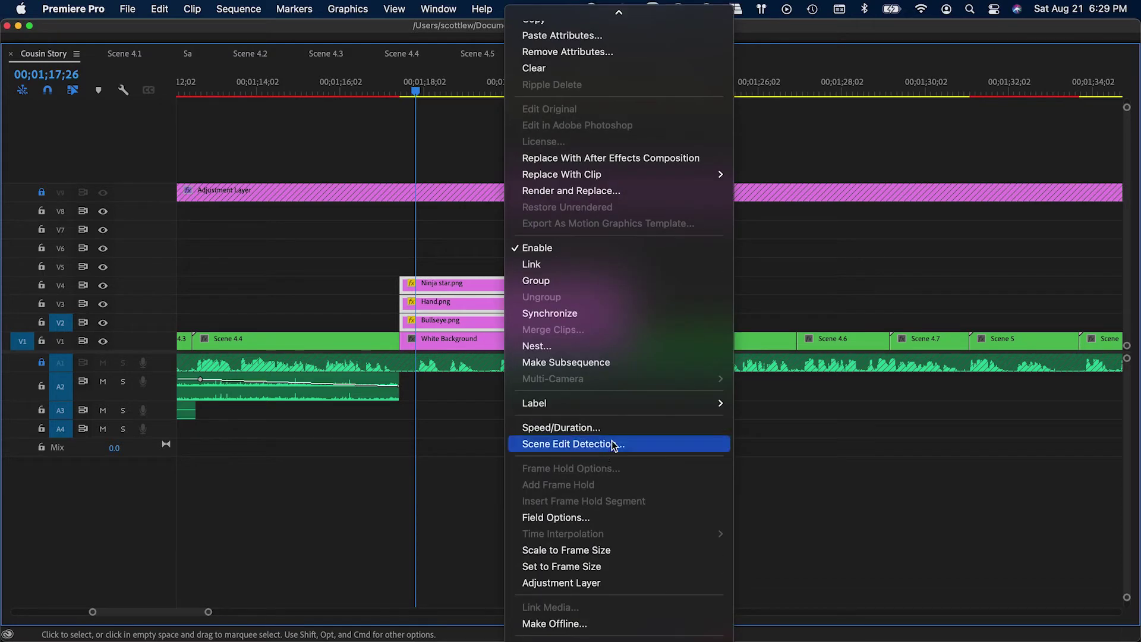
{"action": "left_click", "coordinate": [637, 174]}
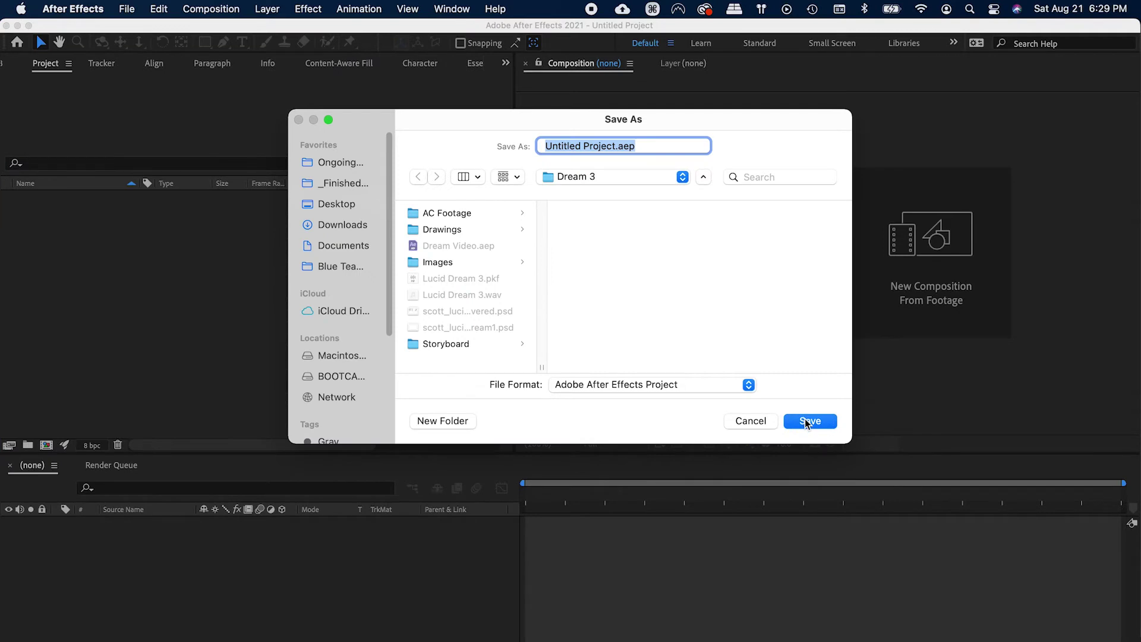
{"action": "left_click", "coordinate": [805, 418]}
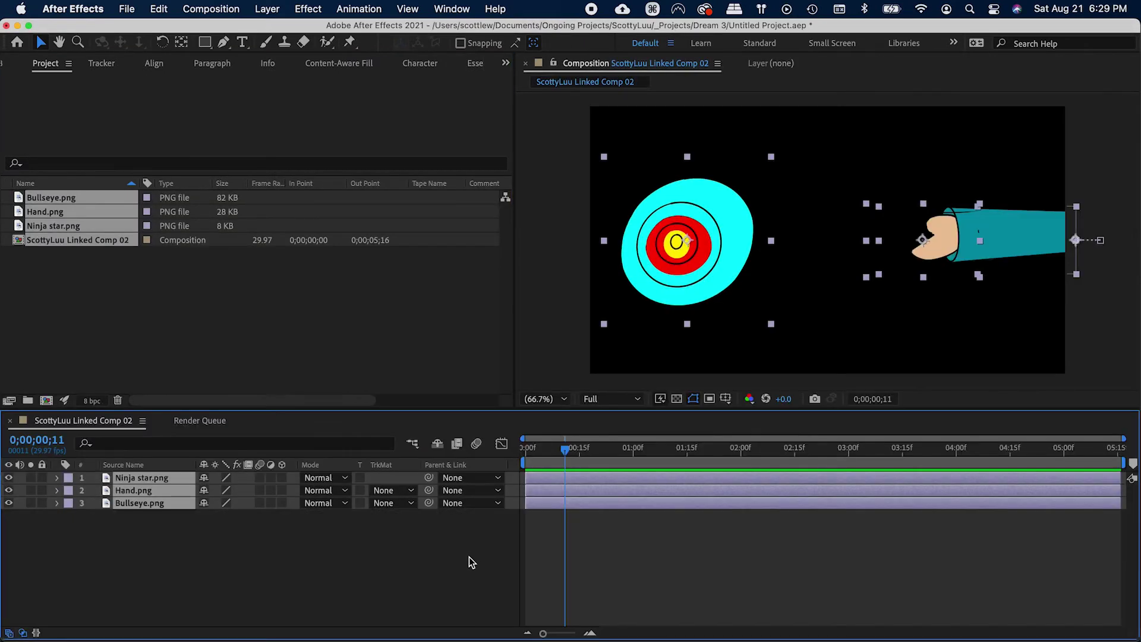
Step: Reveal the keyframed properties of the composition's layers and return the playhead to 0;00;00;00
{"action": "key", "text": "u"}
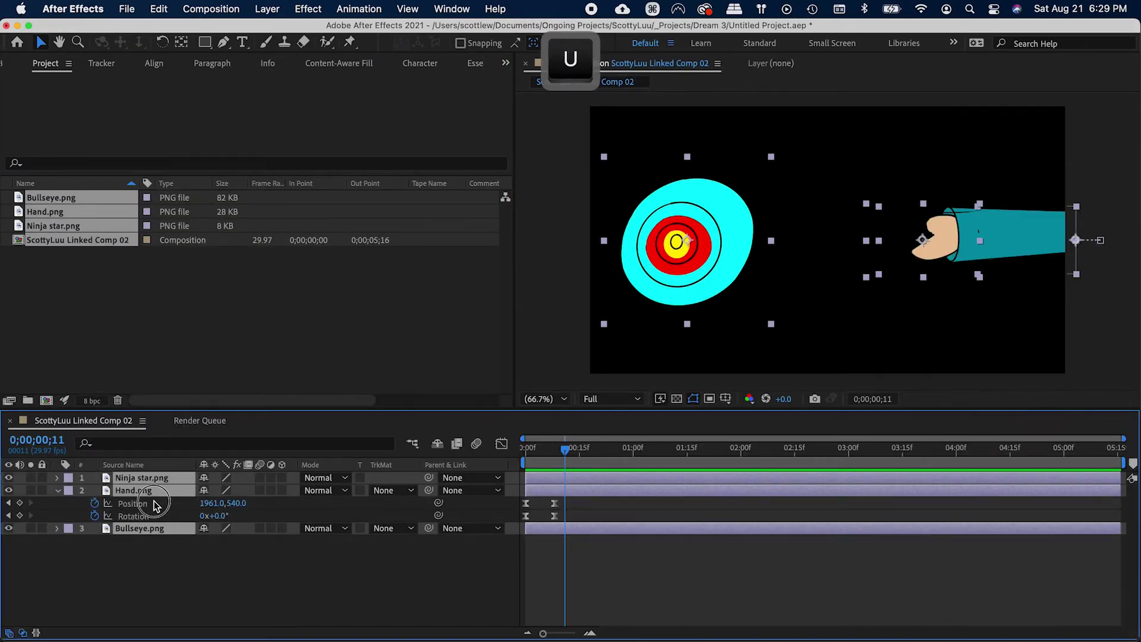
{"action": "left_click", "coordinate": [161, 481]}
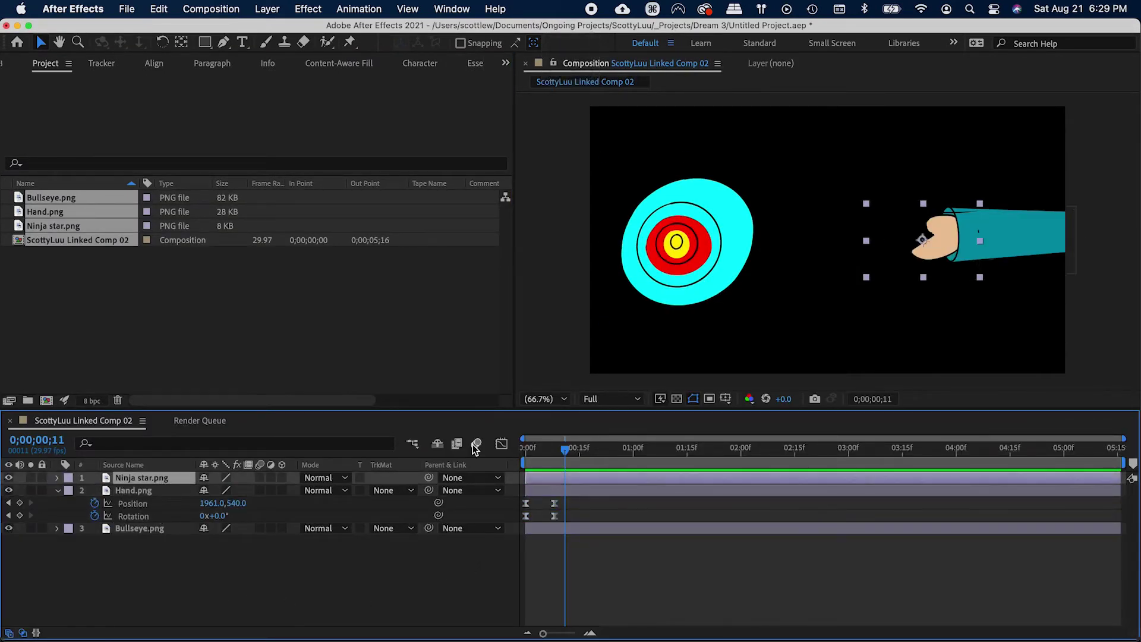
{"action": "left_click", "coordinate": [530, 453]}
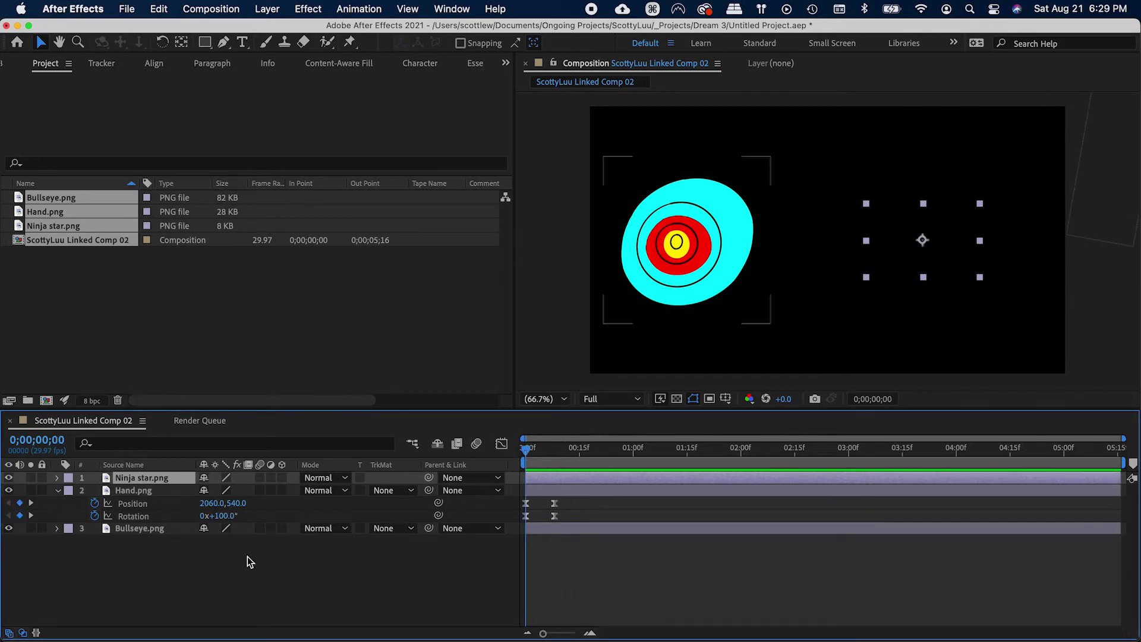
{"action": "left_click", "coordinate": [302, 544]}
{"action": "key", "text": "super+Tab"}
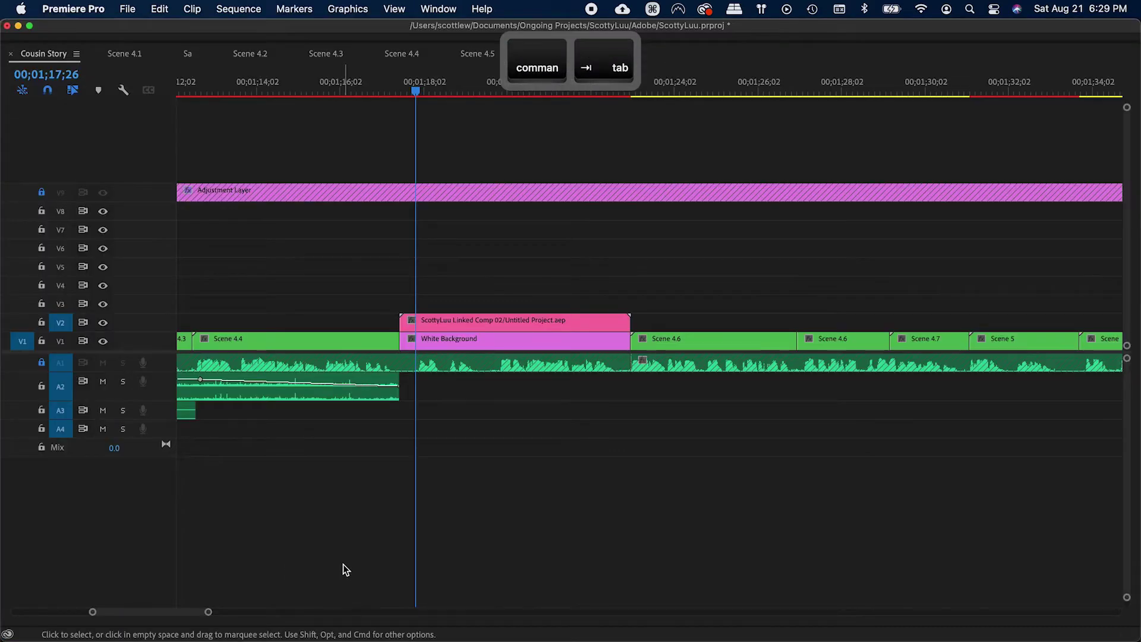
{"action": "key", "text": "super+Tab"}
Step: Create a white (FFFFFF) 1920 x 1080 solid, place it beneath Bullseye.png as the lowest layer, and save the project
{"action": "right_click", "coordinate": [169, 561]}
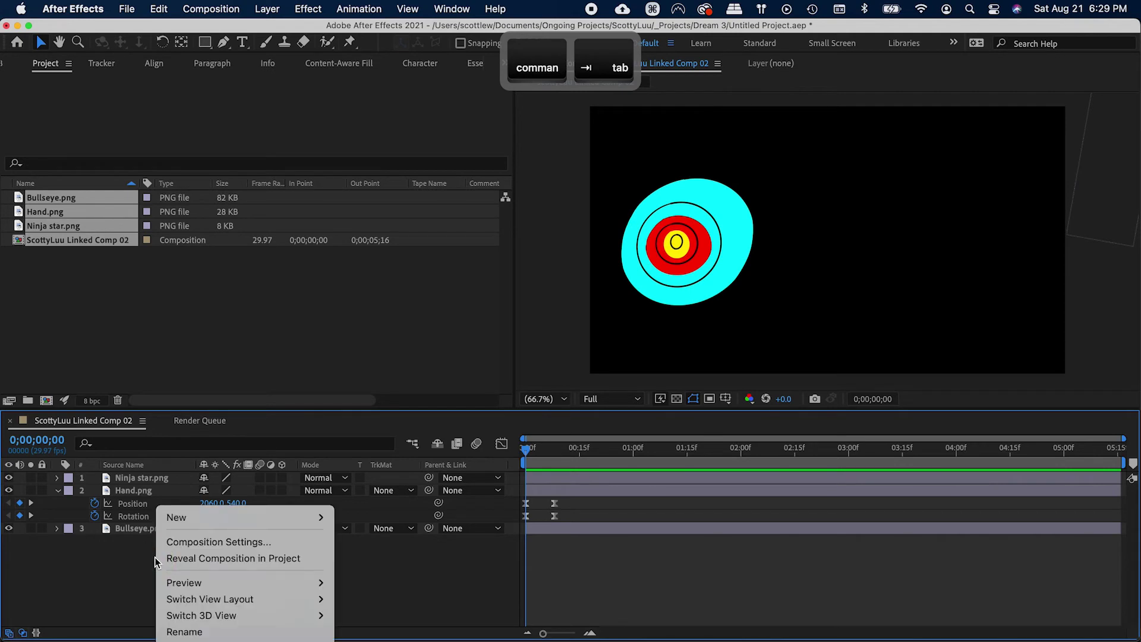
{"action": "mouse_move", "coordinate": [196, 517]}
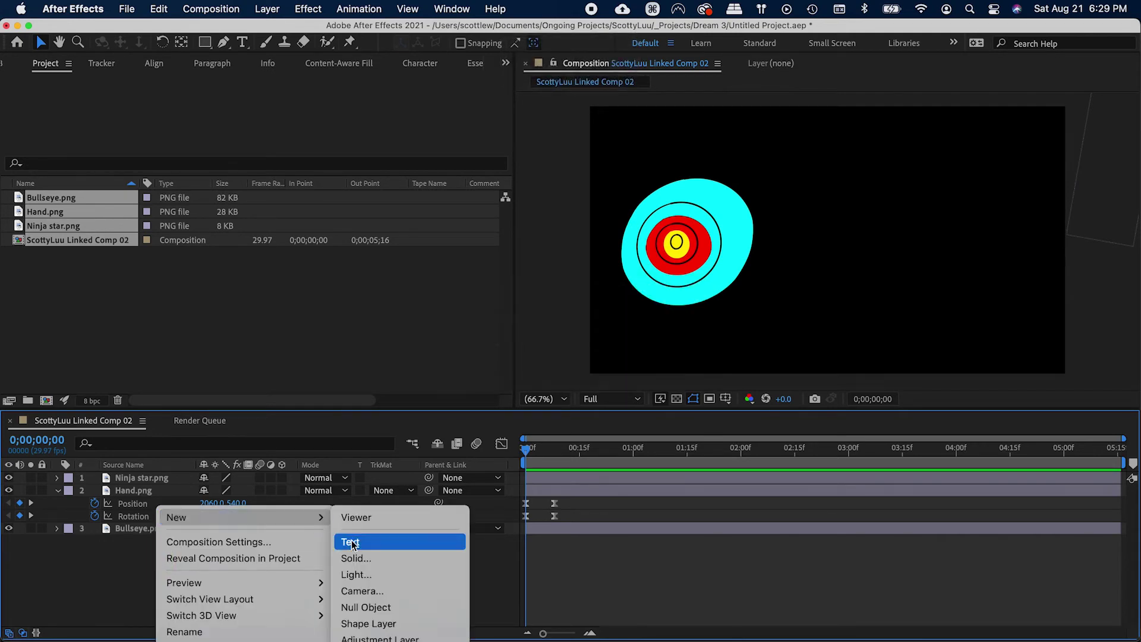
{"action": "left_click", "coordinate": [356, 558]}
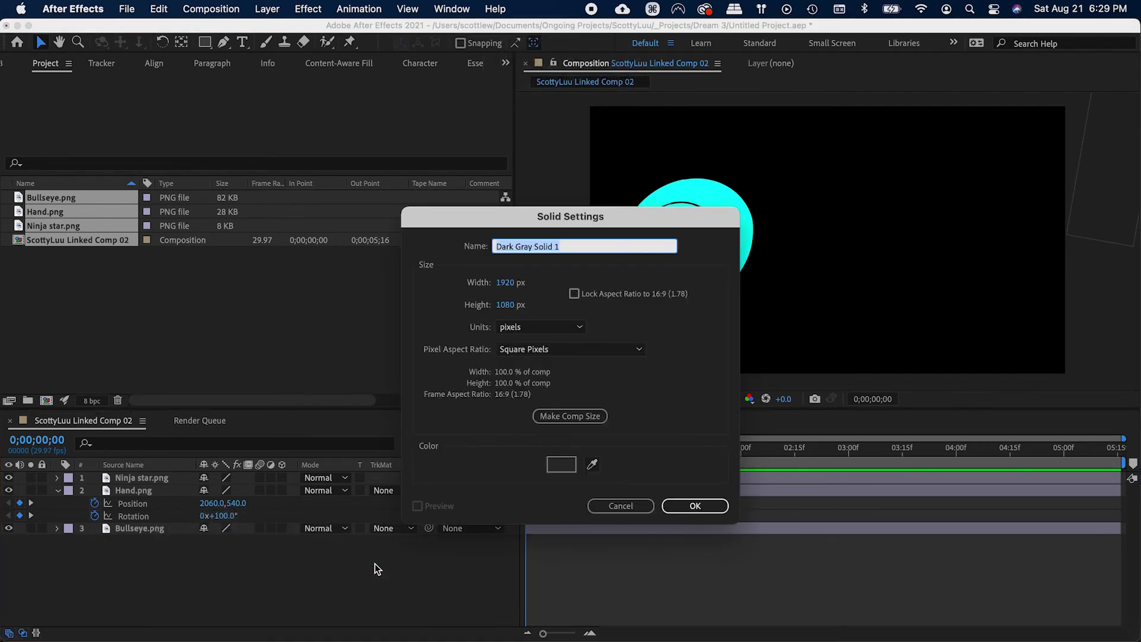
{"action": "left_click", "coordinate": [564, 467]}
{"action": "left_click_drag", "start_coordinate": [173, 226], "coordinate": [8, 89]}
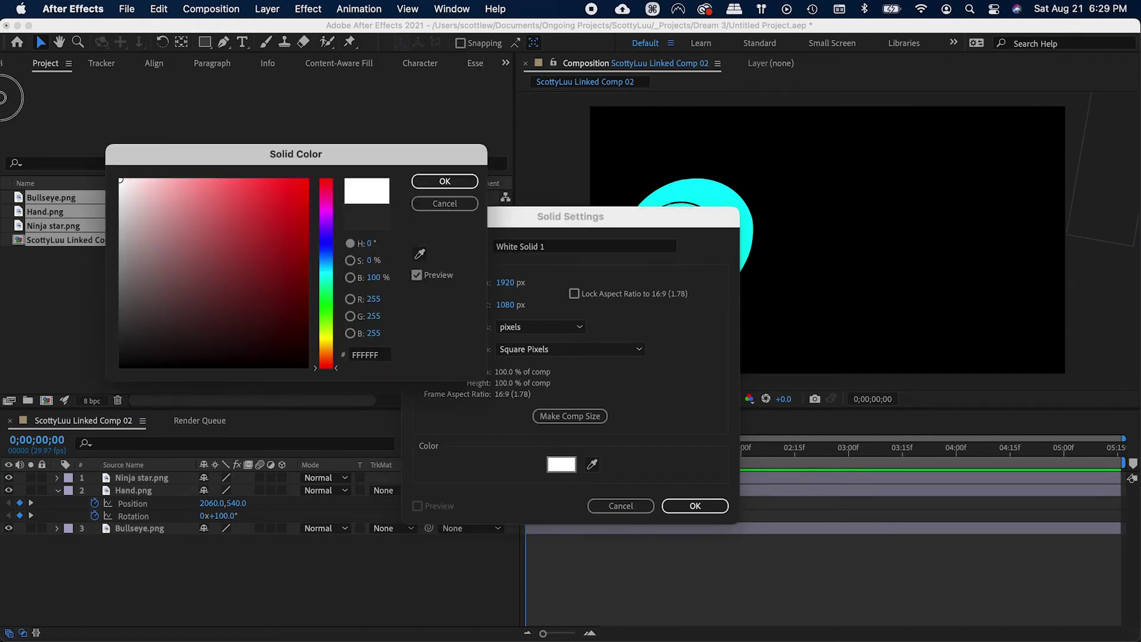
{"action": "left_click", "coordinate": [443, 181]}
{"action": "left_click", "coordinate": [695, 506]}
{"action": "left_click_drag", "start_coordinate": [140, 479], "coordinate": [149, 564]}
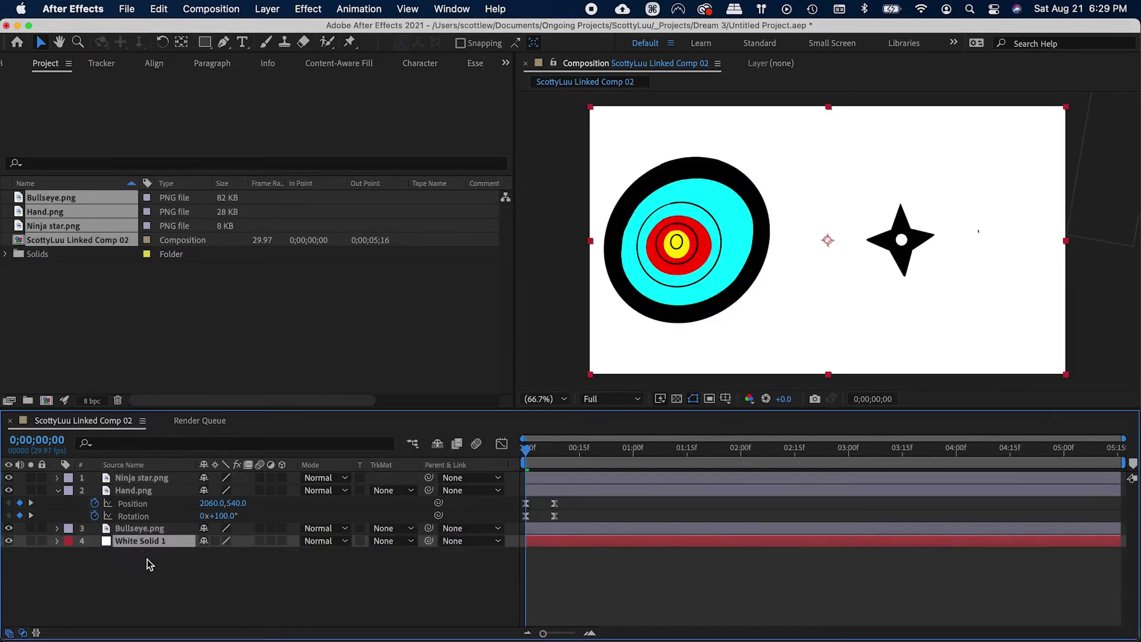
{"action": "key", "text": "super+s"}
Step: Parent Ninja star.png to Hand.png at 0;00;00;08 and preview the linked swing from the composition's start
{"action": "mouse_move", "coordinate": [536, 455]}
{"action": "left_mouse_down"}
{"action": "mouse_move", "coordinate": [552, 454]}
{"action": "mouse_move", "coordinate": [525, 455]}
{"action": "mouse_move", "coordinate": [553, 455]}
{"action": "left_mouse_up"}
{"action": "left_click", "coordinate": [562, 491]}
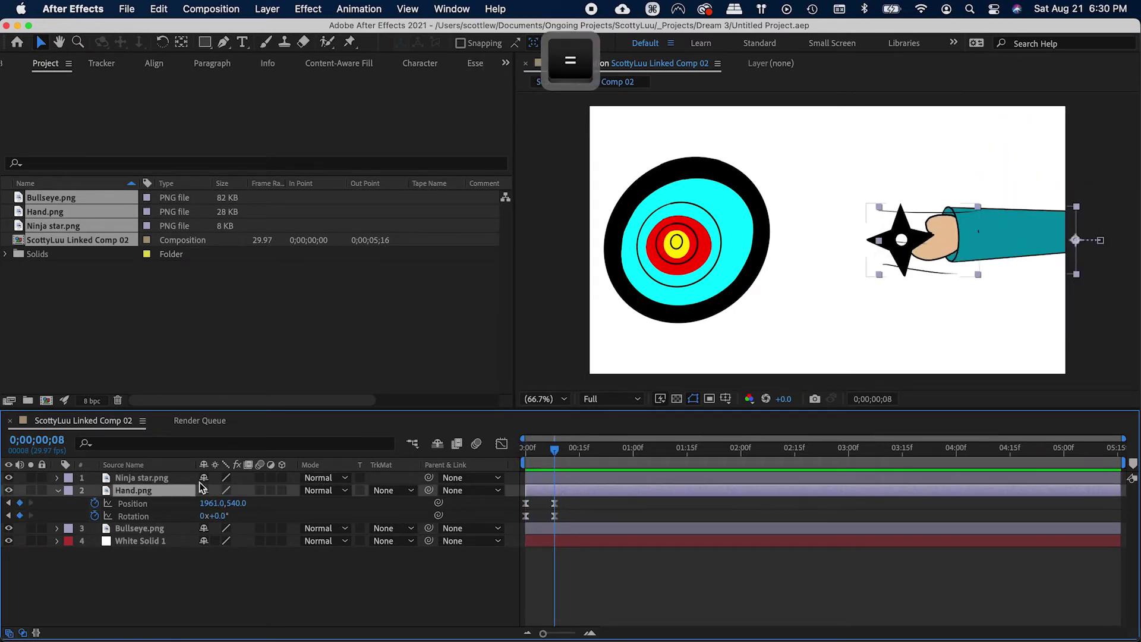
{"action": "left_click", "coordinate": [267, 477]}
{"action": "left_click_drag", "start_coordinate": [429, 477], "coordinate": [136, 489]}
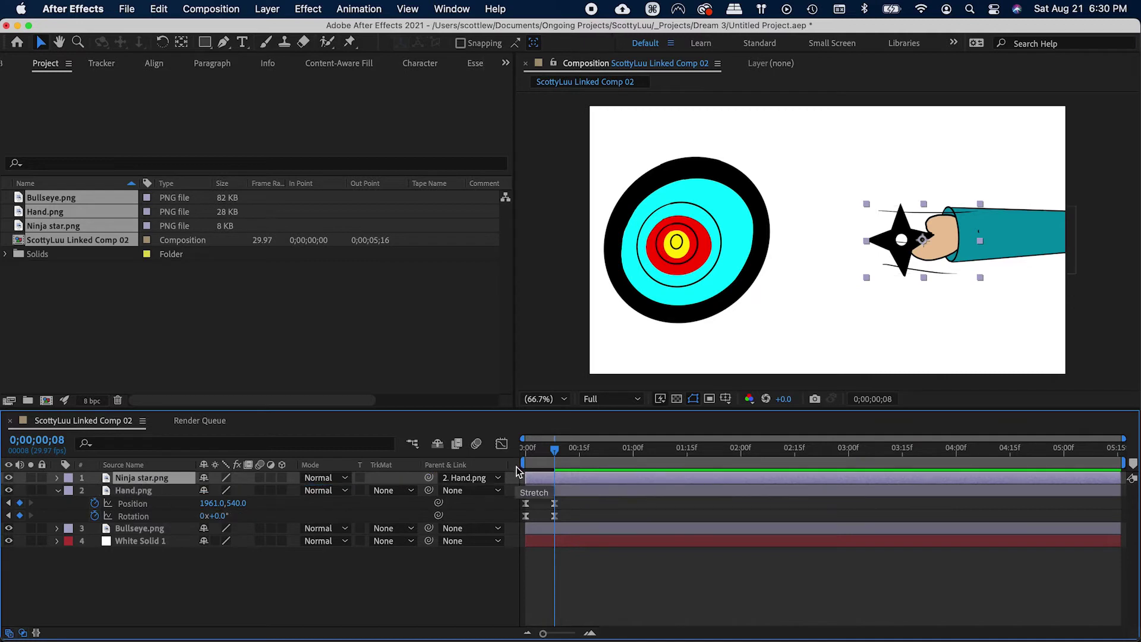
{"action": "left_click_drag", "start_coordinate": [554, 454], "coordinate": [525, 455]}
{"action": "key", "text": "space"}
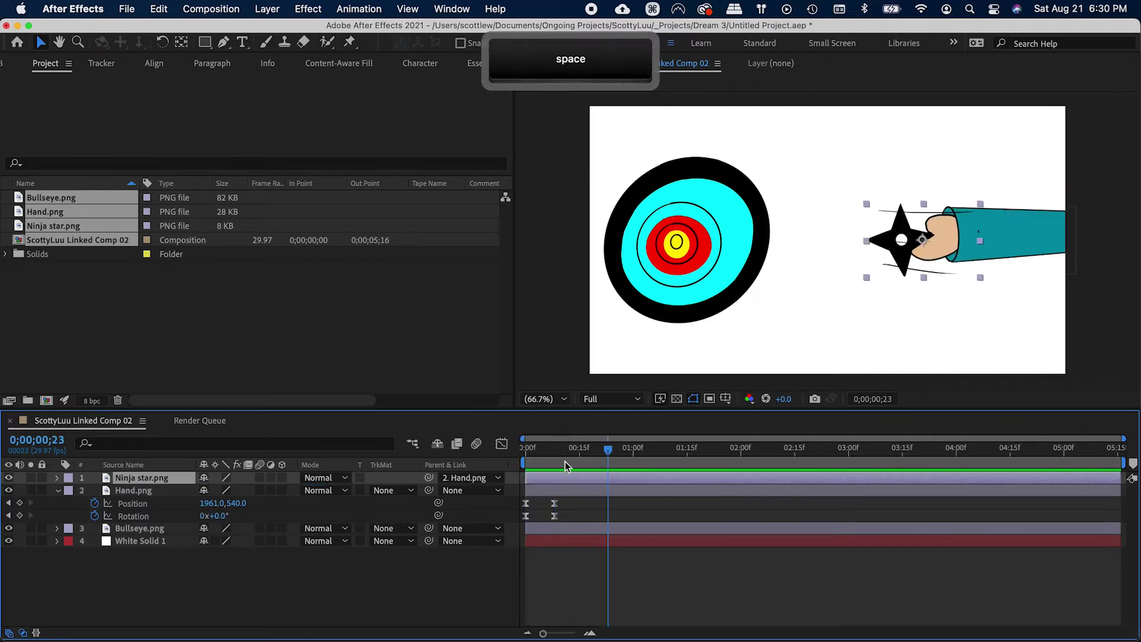
{"action": "key", "text": "minus"}
Step: Keyframe Ninja star.png's Position at 0;00;00;08 and set it to -598, 137 at 0;00;01;00 over the bullseye, saving the project
{"action": "key", "text": "equal"}
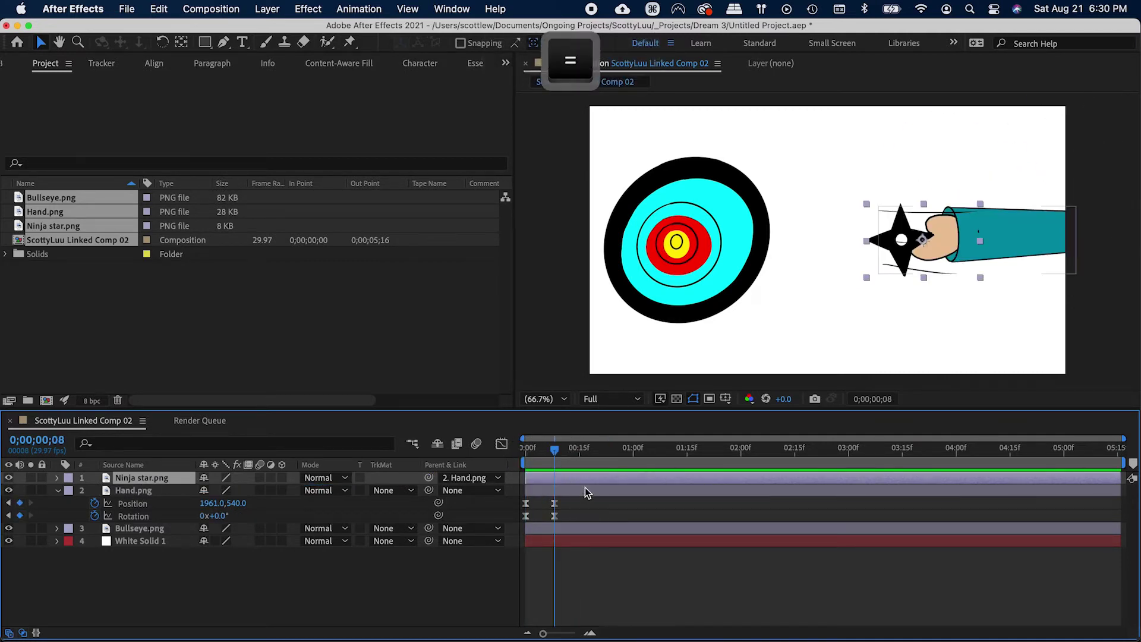
{"action": "key", "text": "alt+d"}
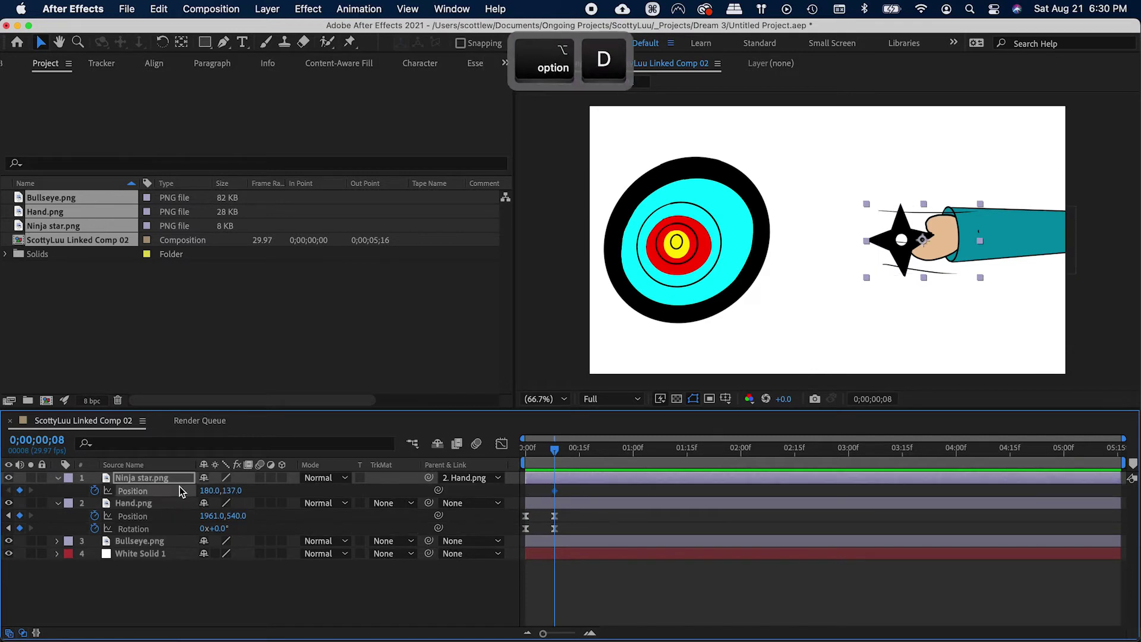
{"action": "left_click_drag", "start_coordinate": [564, 454], "coordinate": [635, 457]}
{"action": "key", "text": "alt"}
{"action": "key", "text": "alt+d"}
{"action": "left_click_drag", "start_coordinate": [546, 456], "coordinate": [591, 469]}
{"action": "key", "text": "="}
{"action": "left_click_drag", "start_coordinate": [202, 491], "coordinate": [290, 498]}
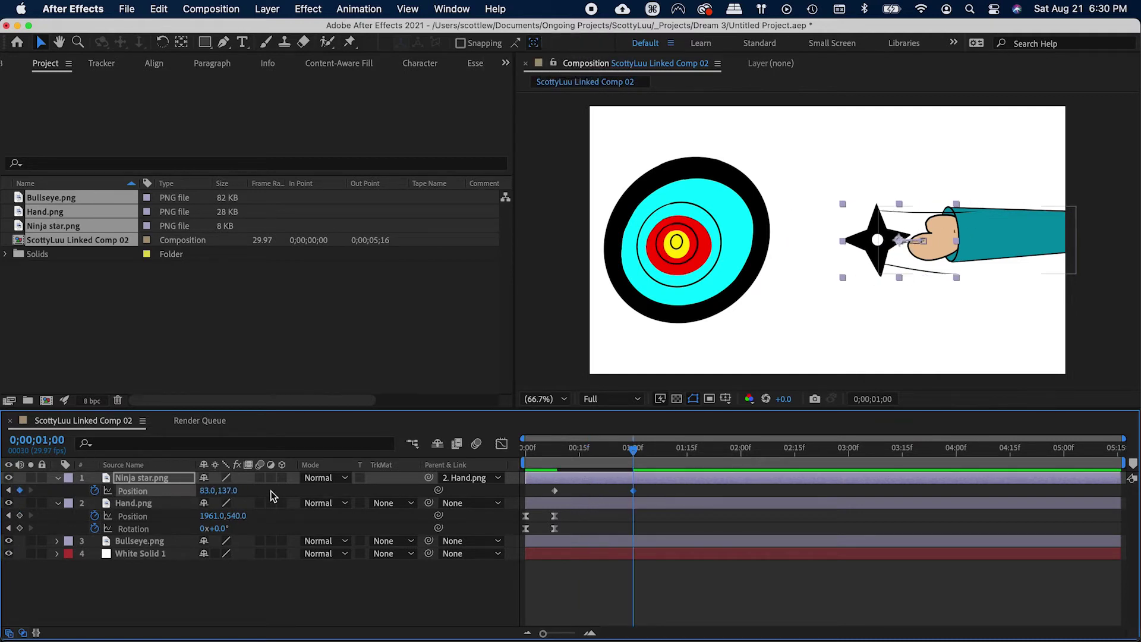
{"action": "left_click_drag", "start_coordinate": [204, 490], "coordinate": [228, 526]}
{"action": "key", "text": "super+s"}
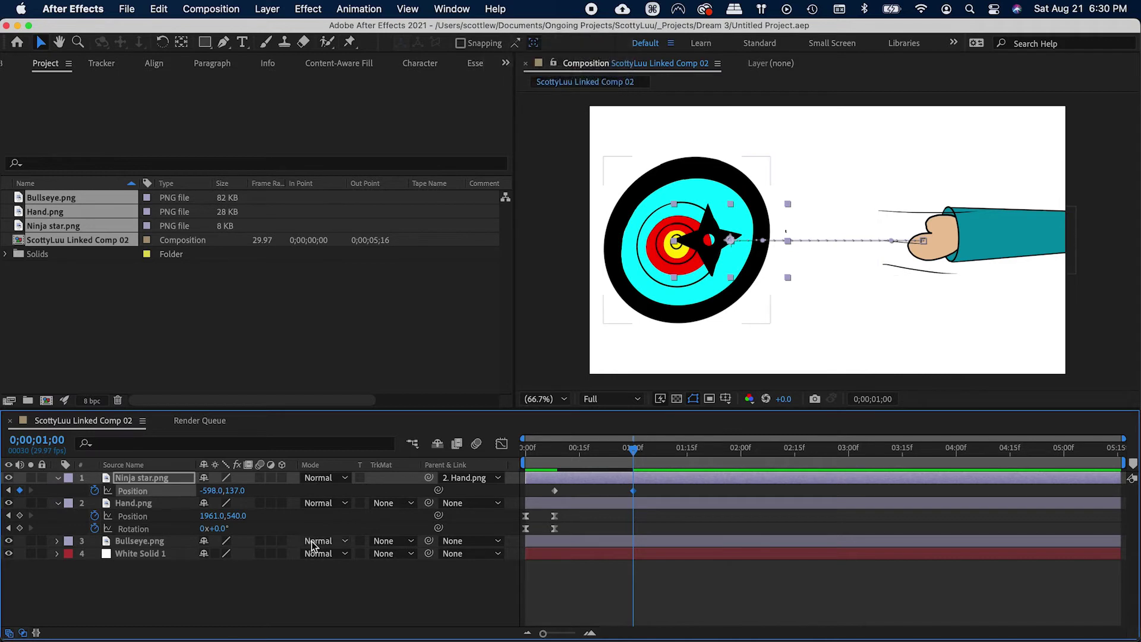
Step: Keyframe Ninja star.png's Rotation at 0° on 0;00;01;00 and 16 revolutions on 0;00;00;08, and preview the spin
{"action": "key", "text": "alt+shift+r"}
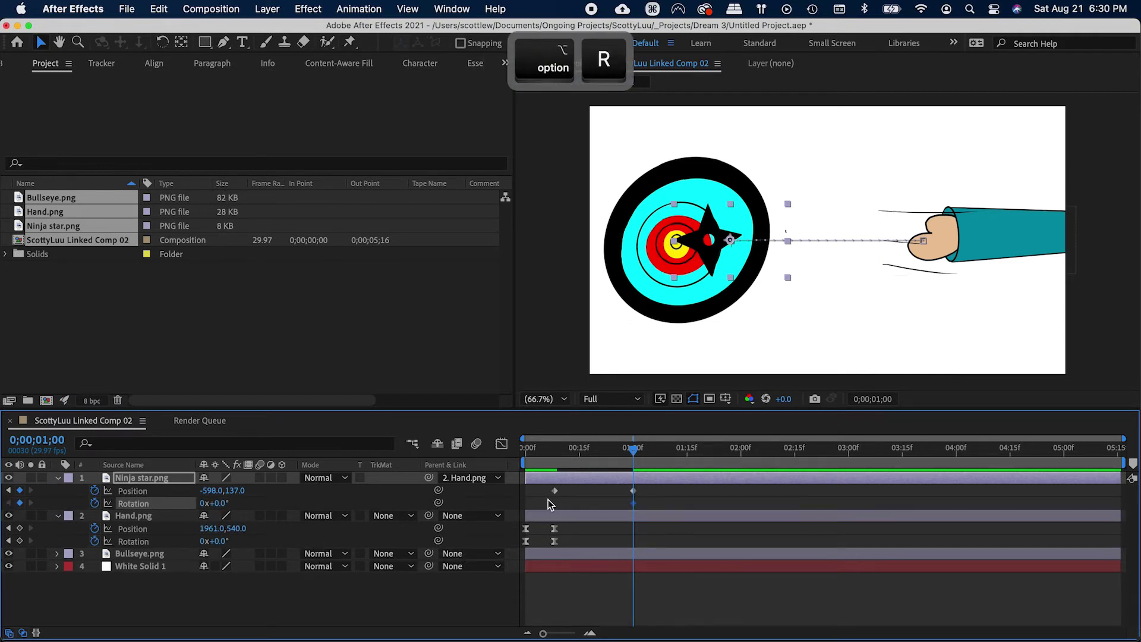
{"action": "key", "text": "j"}
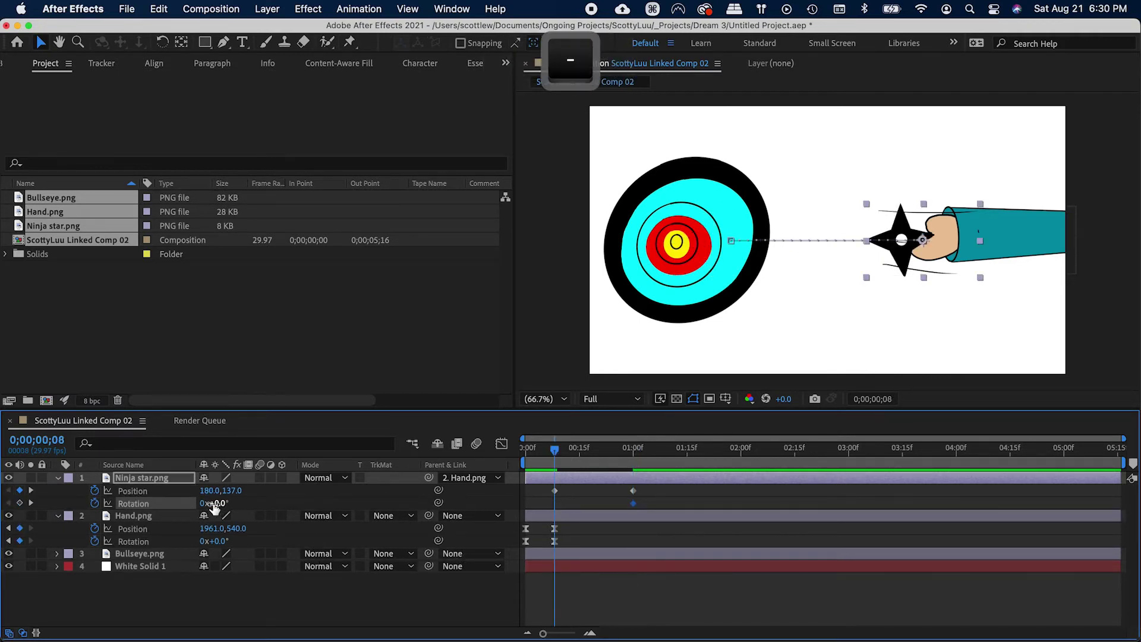
{"action": "left_click_drag", "start_coordinate": [215, 507], "coordinate": [299, 511]}
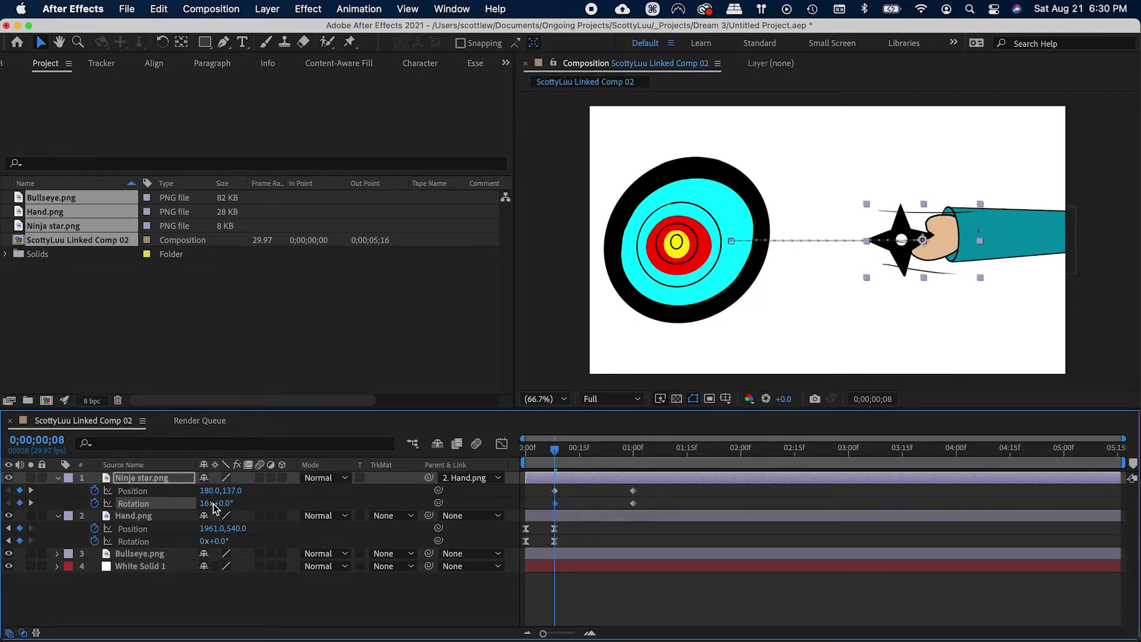
{"action": "key", "text": "space"}
{"action": "key", "text": "space"}
{"action": "mouse_move", "coordinate": [558, 456]}
{"action": "left_mouse_down"}
{"action": "mouse_move", "coordinate": [544, 455]}
{"action": "mouse_move", "coordinate": [574, 452]}
{"action": "left_mouse_up"}
{"action": "key", "text": "space"}
{"action": "key", "text": "space"}
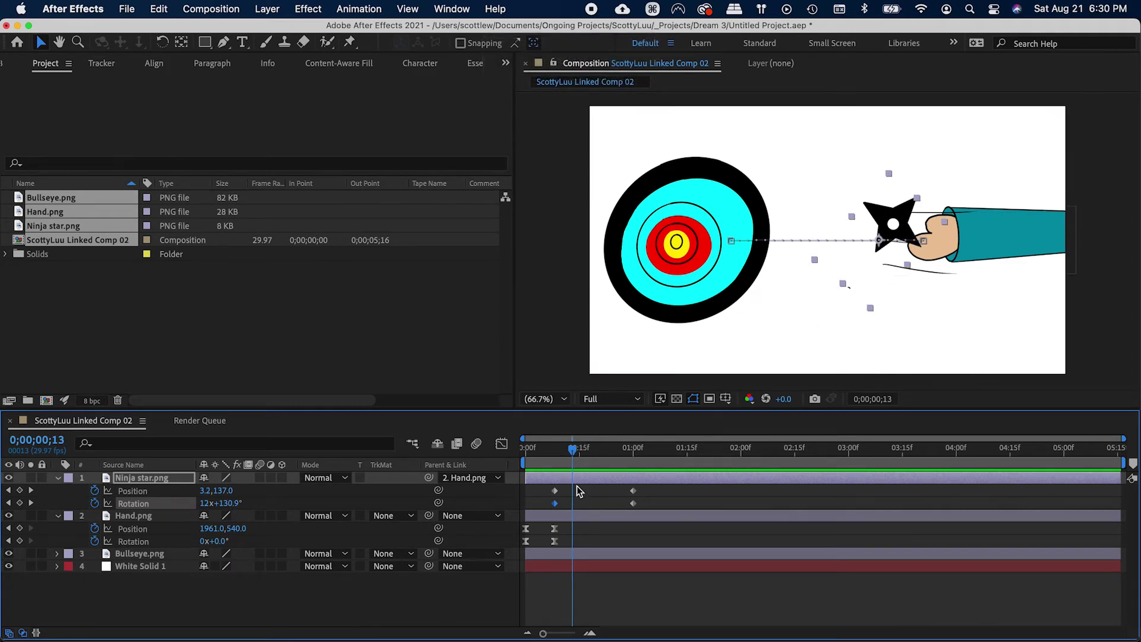
Step: Set Ninja star.png's Rotation keyframe at 0;00;00;08 to -16 revolutions and save the project
{"action": "key", "text": "equal"}
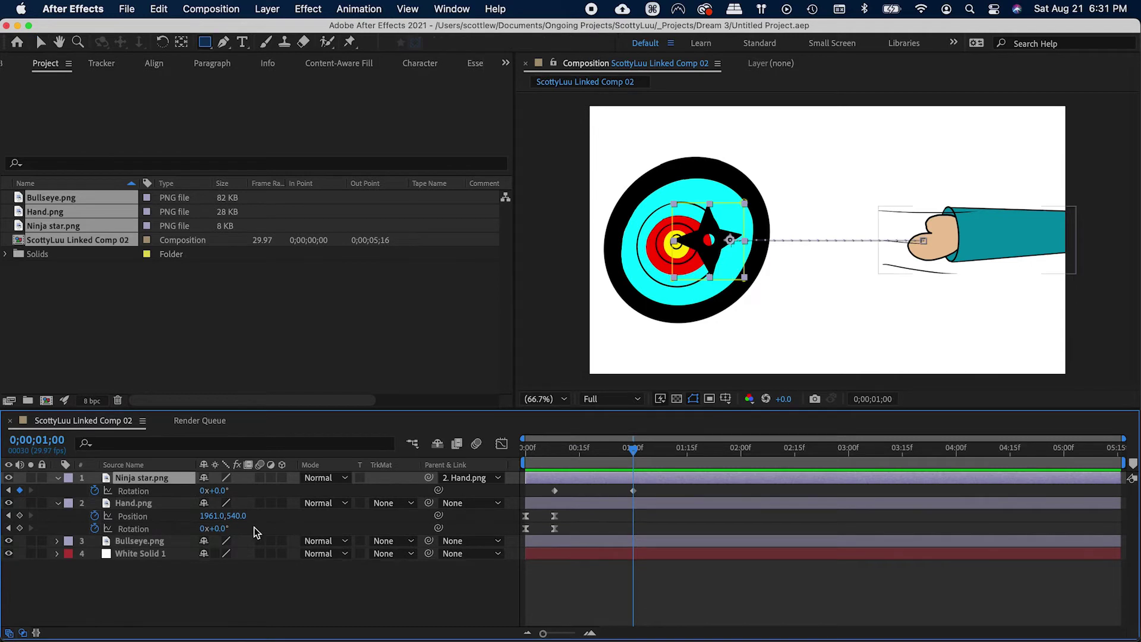
{"action": "key", "text": "minus"}
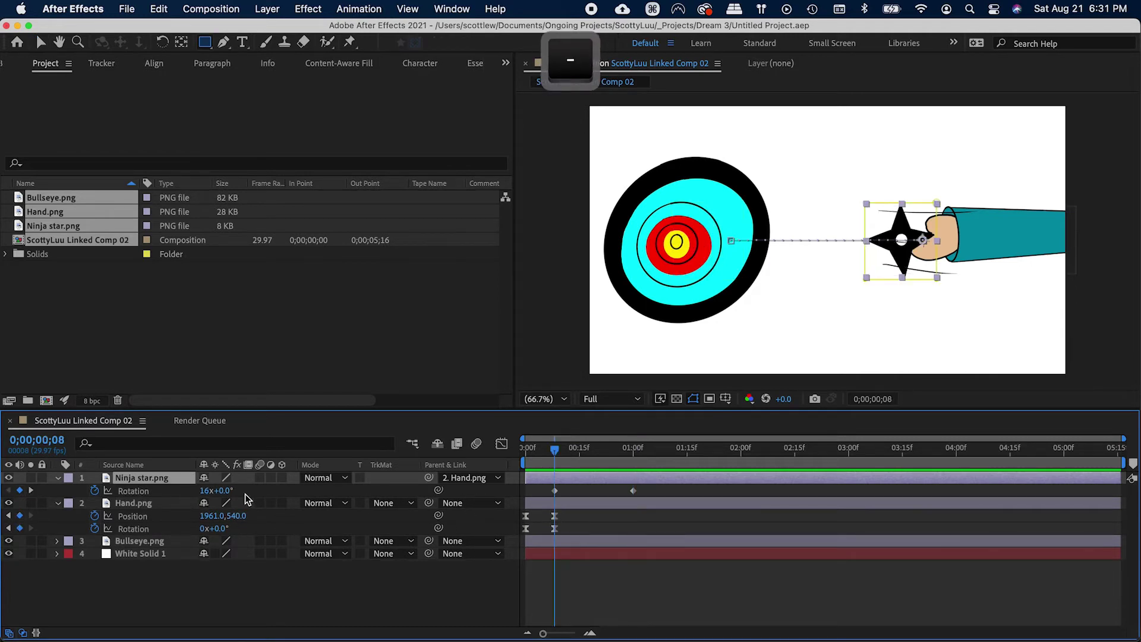
{"action": "key", "text": "Left"}
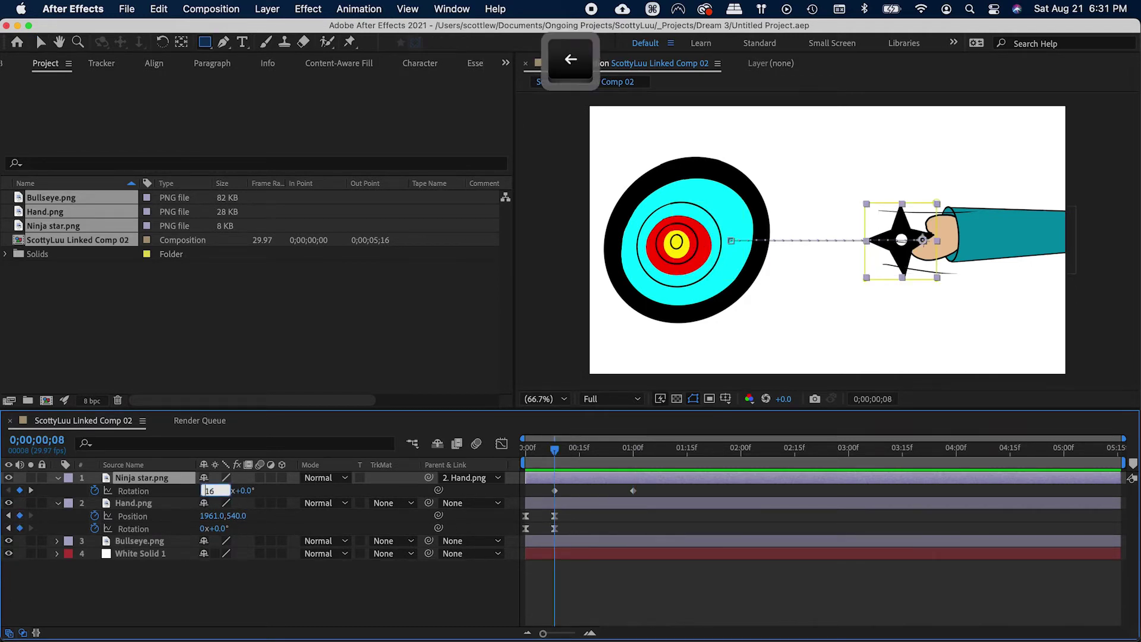
{"action": "type", "text": "-"}
{"action": "key", "text": "Return"}
{"action": "key", "text": "super+s"}
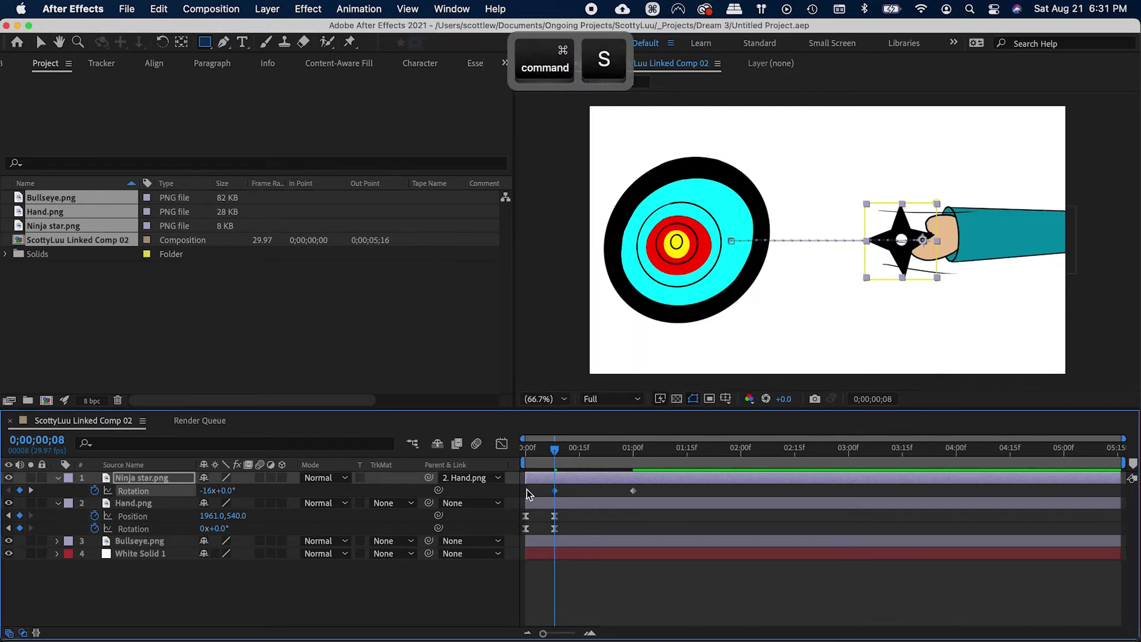
Step: Preview the hand throw and the star's reversed spin from the composition's start, with the timeline magnified
{"action": "left_click", "coordinate": [533, 506]}
{"action": "key", "text": "space"}
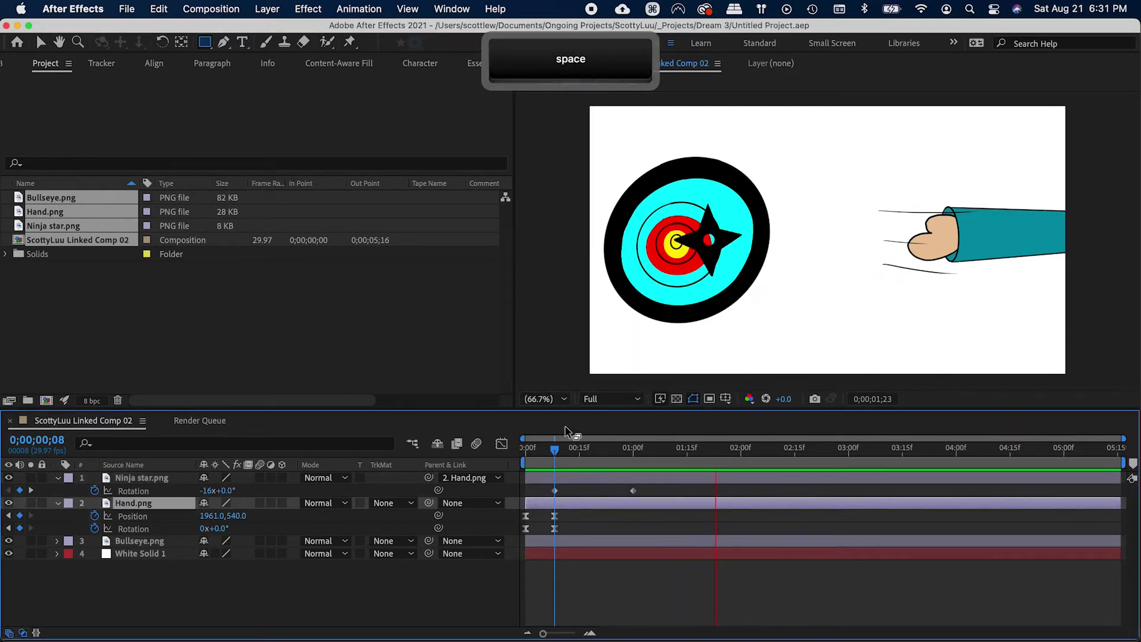
{"action": "key", "text": "space"}
{"action": "key", "text": "equal"}
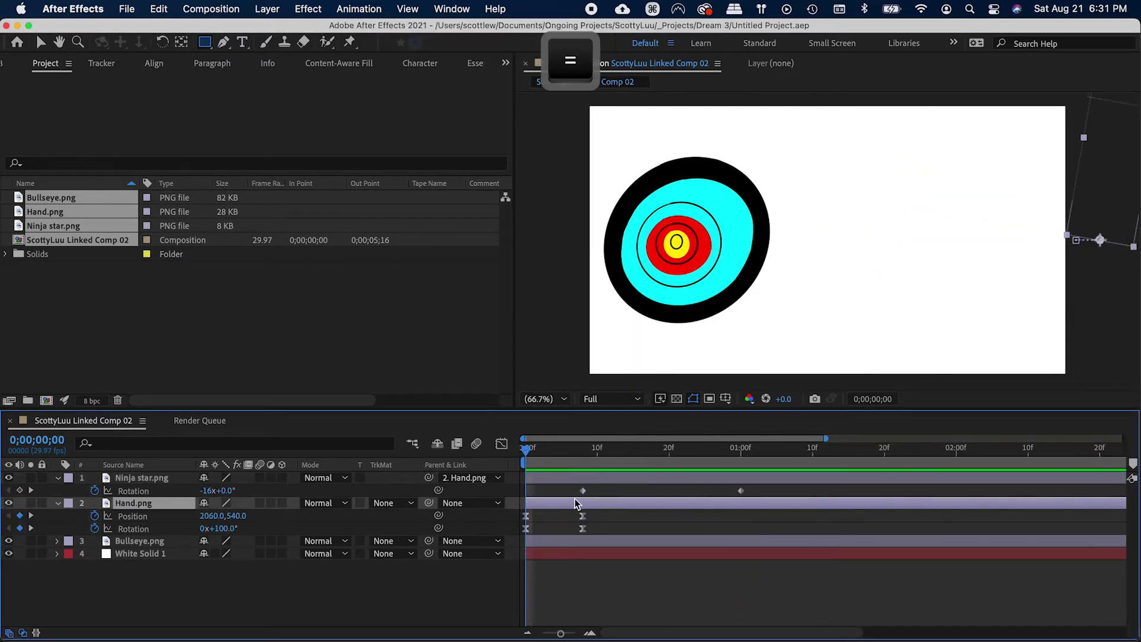
{"action": "key", "text": "space"}
Step: Ease both Ninja star.png Rotation keyframes with Keyframe Wingman at 39 and 67, and preview the throw from 0;00;00;00
{"action": "left_click_drag", "start_coordinate": [562, 484], "coordinate": [744, 495]}
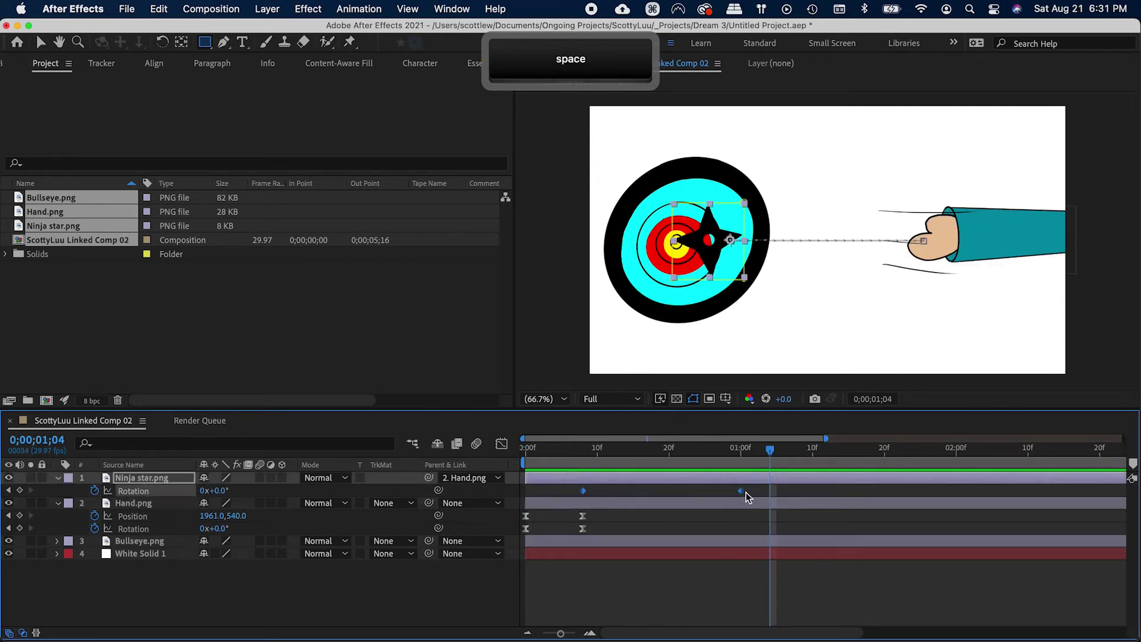
{"action": "key", "text": "k"}
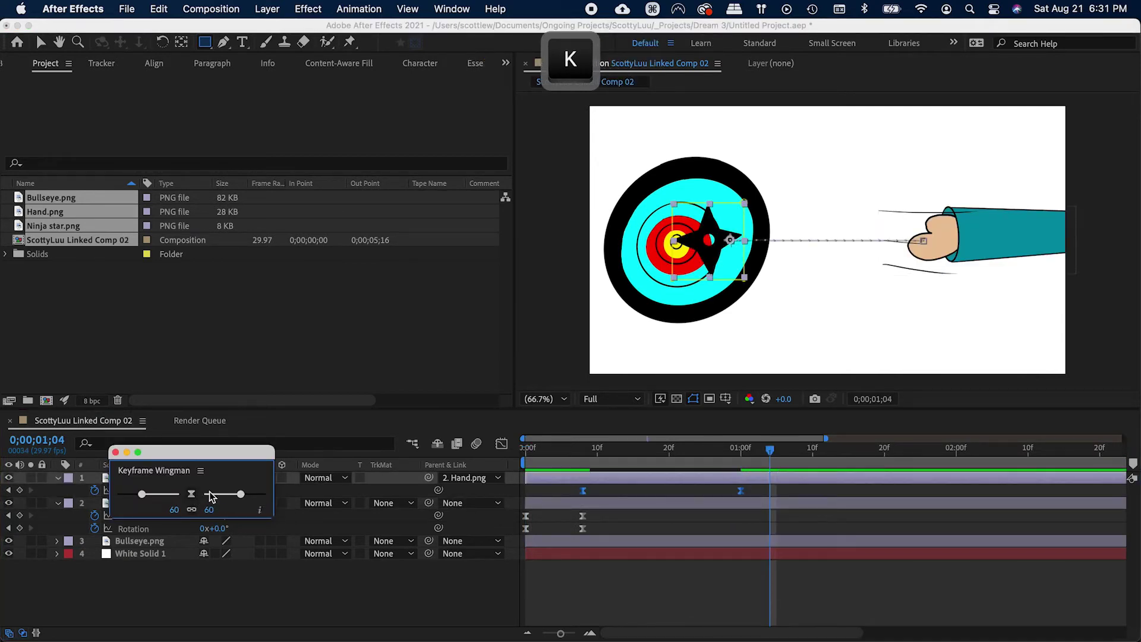
{"action": "left_click_drag", "start_coordinate": [142, 499], "coordinate": [136, 499]}
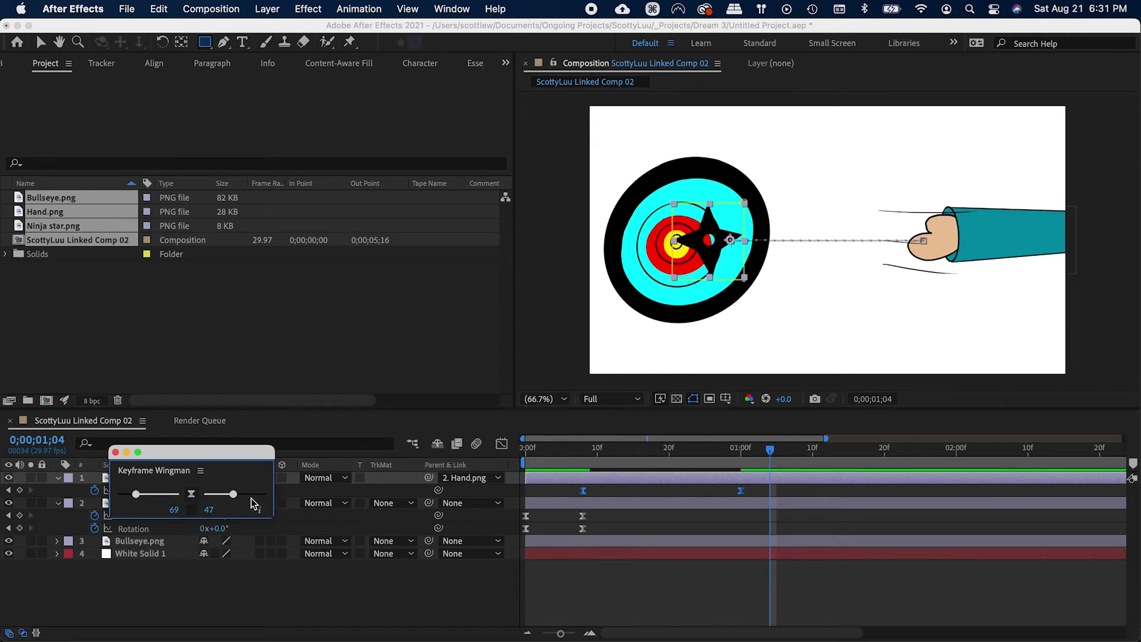
{"action": "left_click_drag", "start_coordinate": [245, 498], "coordinate": [250, 498]}
{"action": "left_click_drag", "start_coordinate": [136, 495], "coordinate": [157, 497]}
{"action": "left_click", "coordinate": [526, 451]}
{"action": "key", "text": "space"}
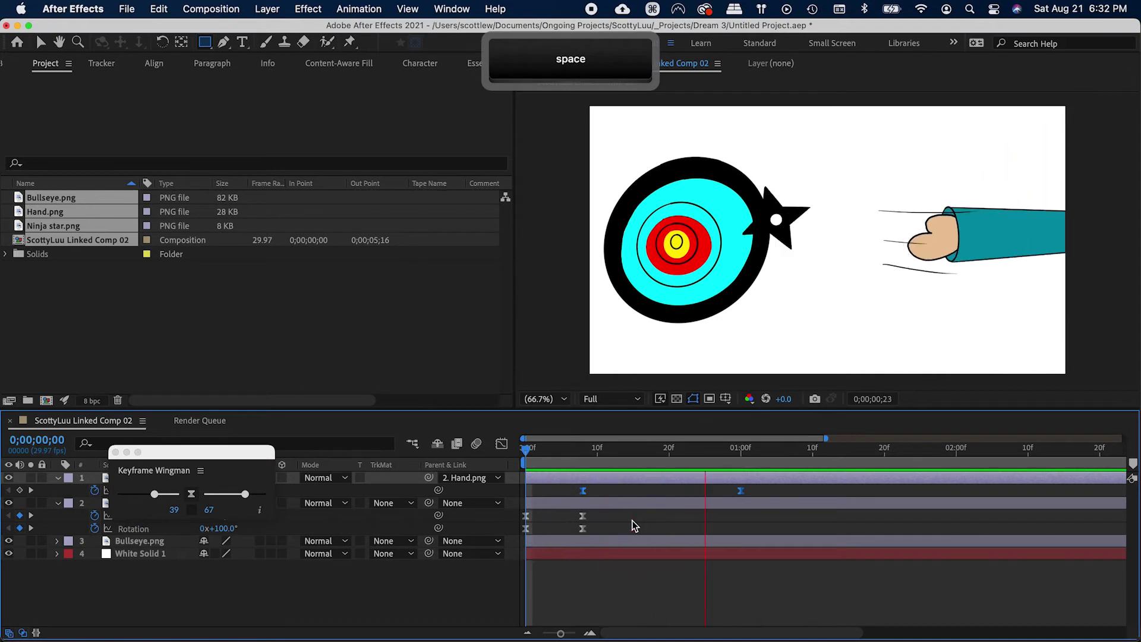
Step: Stop the throw preview, save the project and close Keyframe Wingman
{"action": "key", "text": "v"}
{"action": "key", "text": "space"}
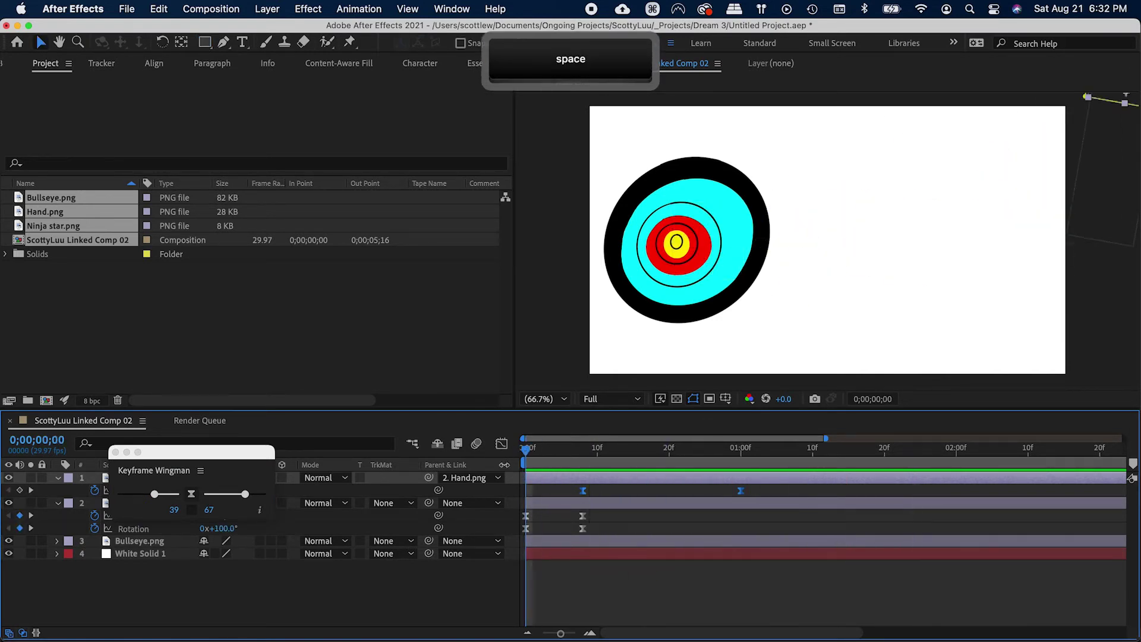
{"action": "key", "text": "super+s"}
{"action": "left_click", "coordinate": [115, 451]}
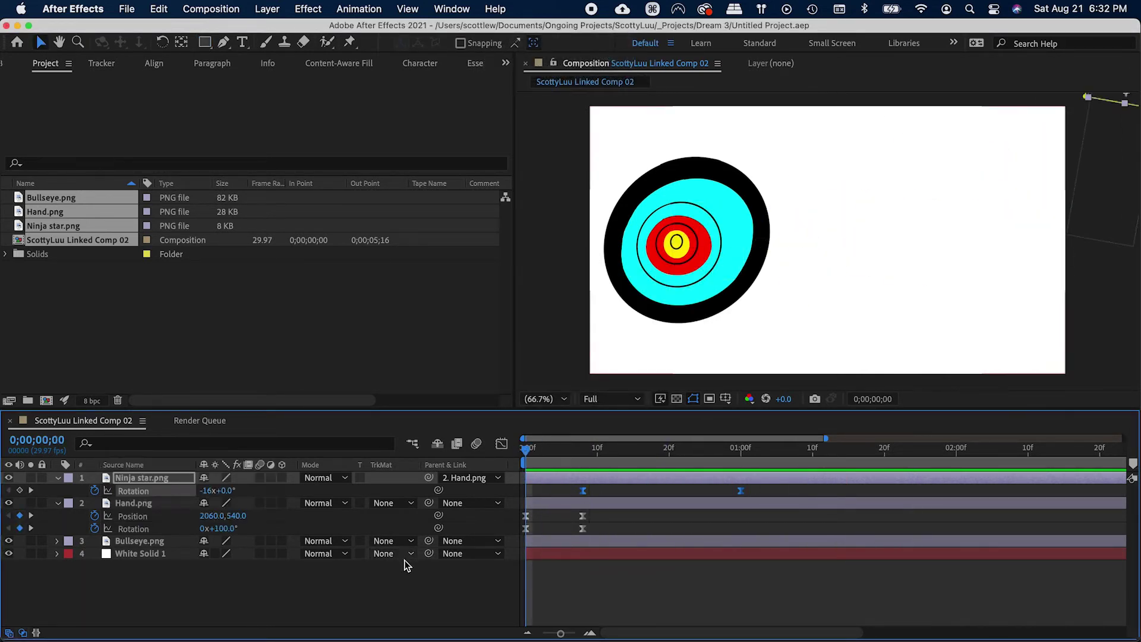
Step: Switch to Premiere Pro, move the linked composition down to V1 in place of White Background, and preview the throw in Cousin Story
{"action": "key", "text": "super+Tab"}
{"action": "key", "text": "super+Tab"}
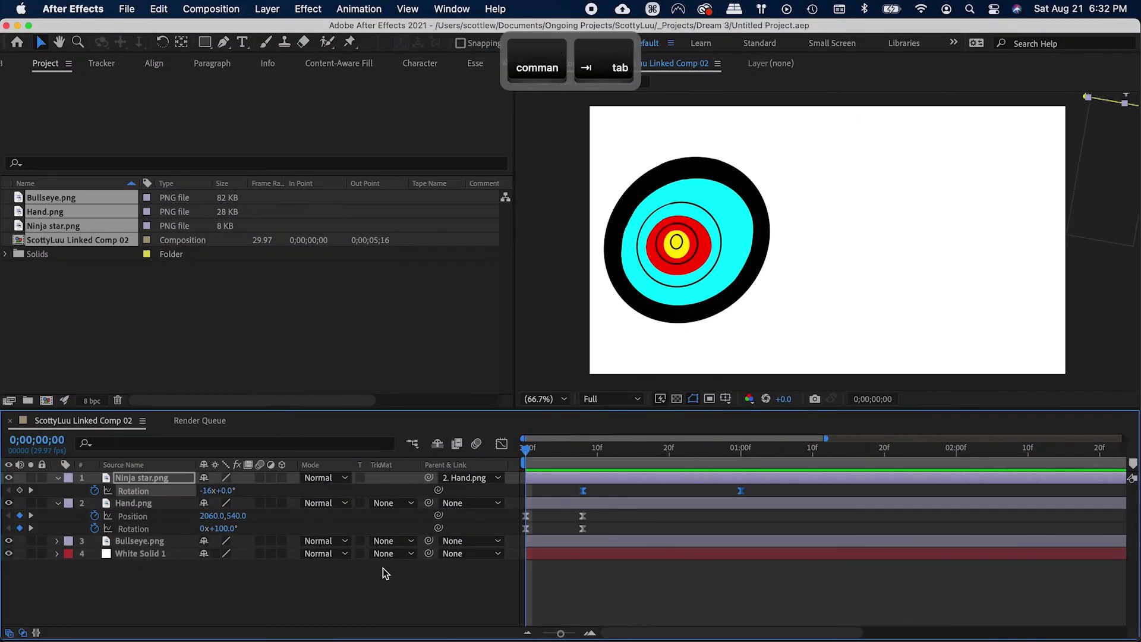
{"action": "key", "text": "super+Tab"}
{"action": "left_click", "coordinate": [470, 373]}
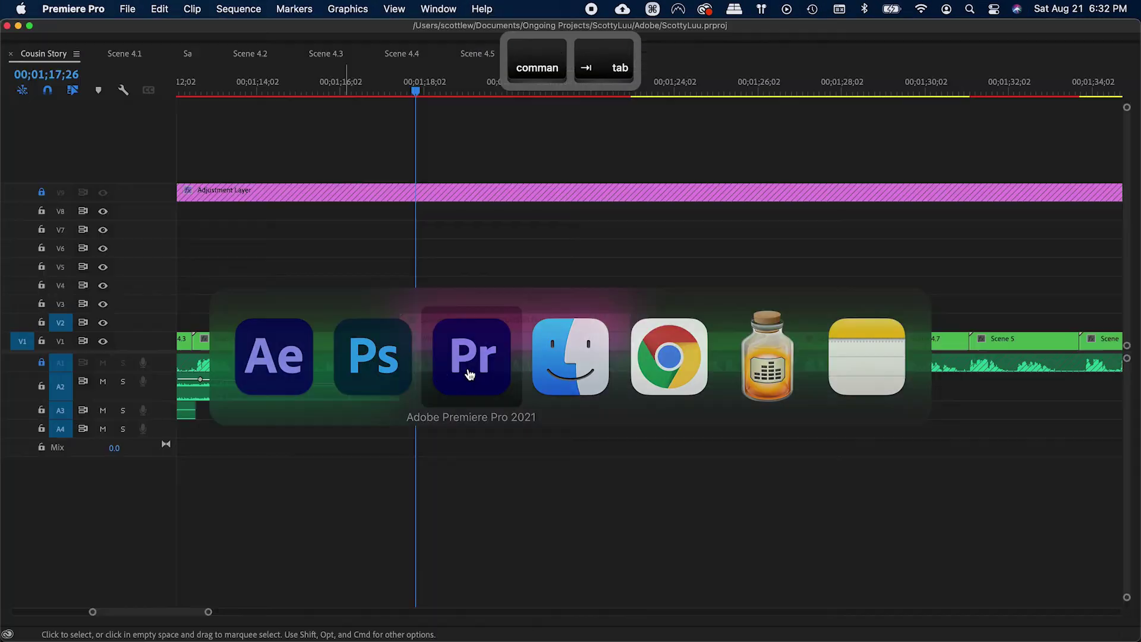
{"action": "key", "text": "grave"}
{"action": "key", "text": "super+s"}
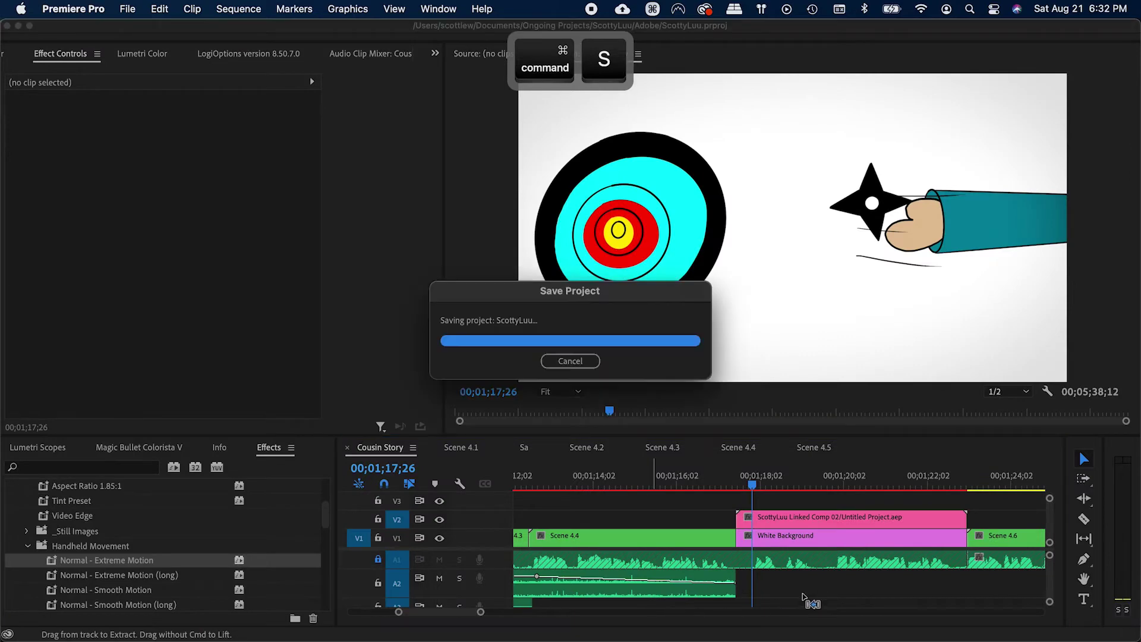
{"action": "key", "text": "space"}
{"action": "key", "text": "v"}
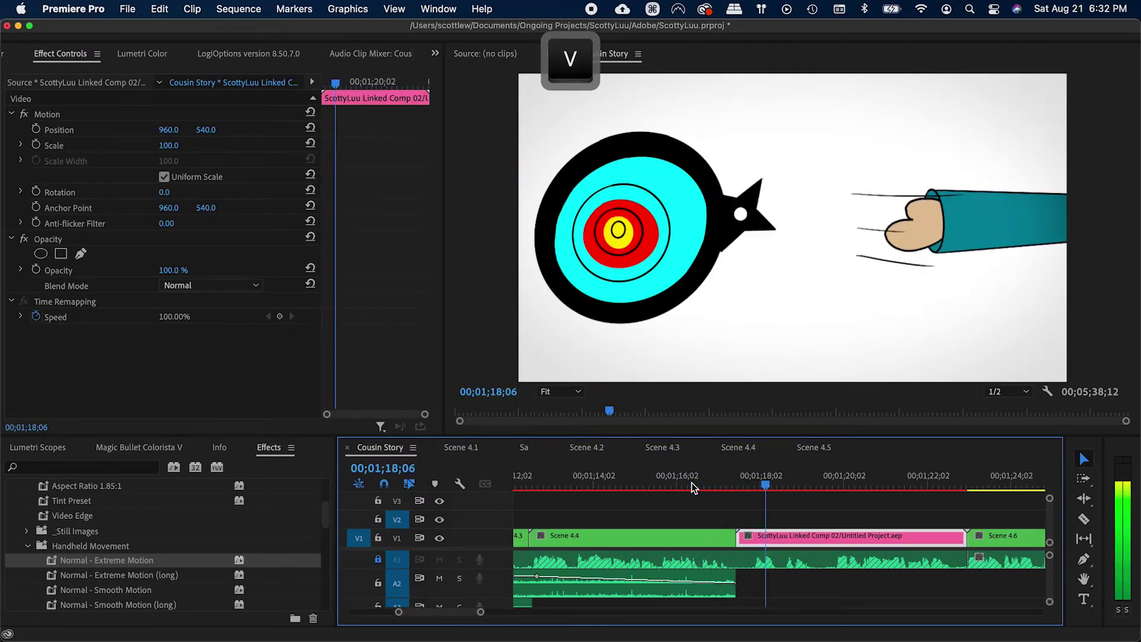
{"action": "key", "text": "space"}
Step: Return to After Effects and delay the Hand.png and Ninja star.png layers together so they start at 10 frames
{"action": "key", "text": "super+Tab"}
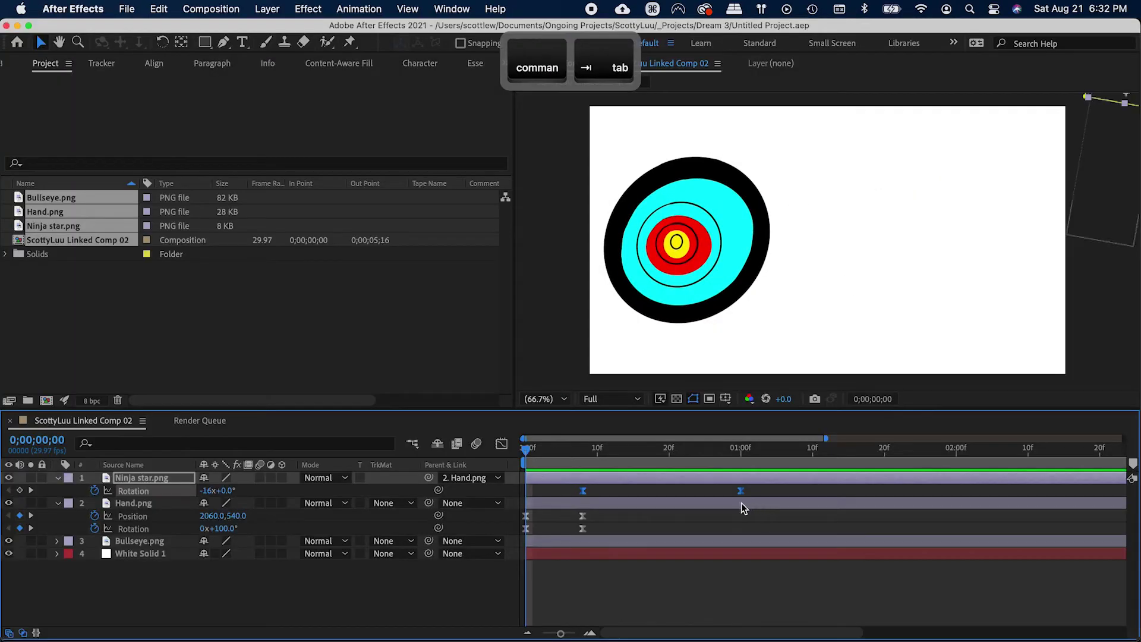
{"action": "left_click", "coordinate": [551, 503]}
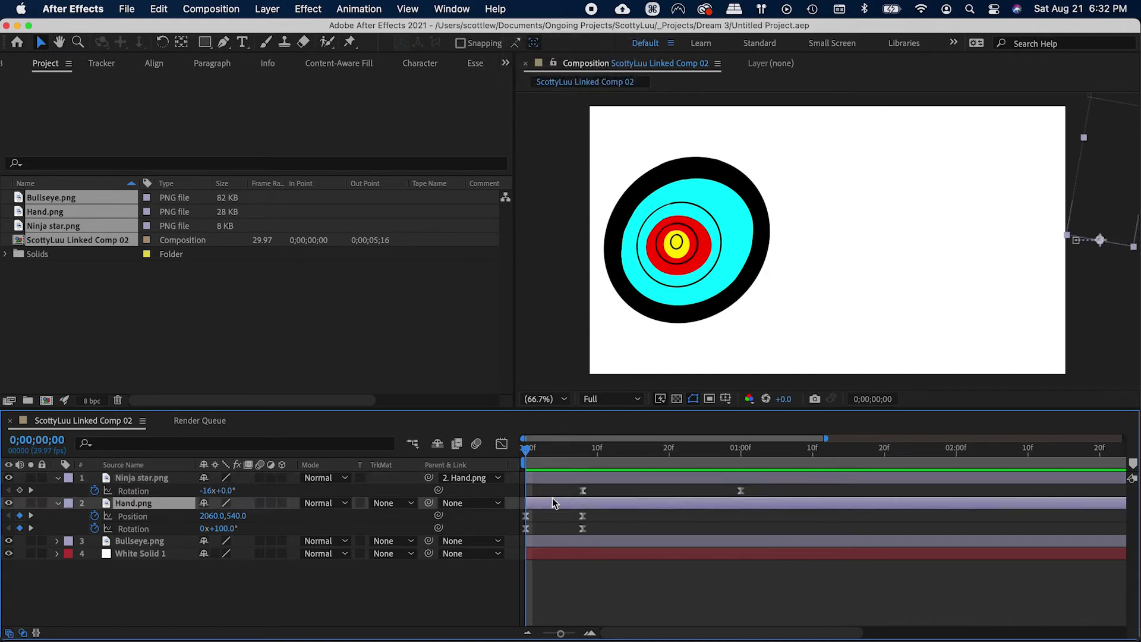
{"action": "left_click", "coordinate": [549, 478], "text": "shift"}
{"action": "left_click_drag", "start_coordinate": [547, 478], "coordinate": [612, 479]}
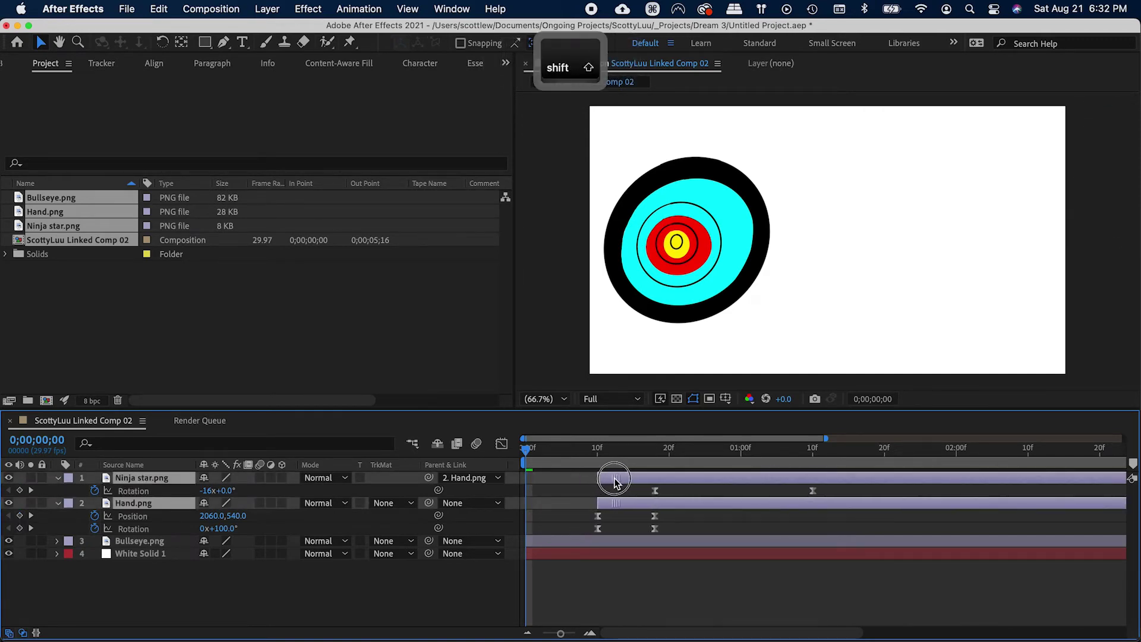
{"action": "left_click", "coordinate": [614, 552]}
Step: Switch back to Premiere Pro, preview the delayed throw after Scene 4.4, and save the project
{"action": "key", "text": "super+Tab"}
{"action": "key", "text": "space"}
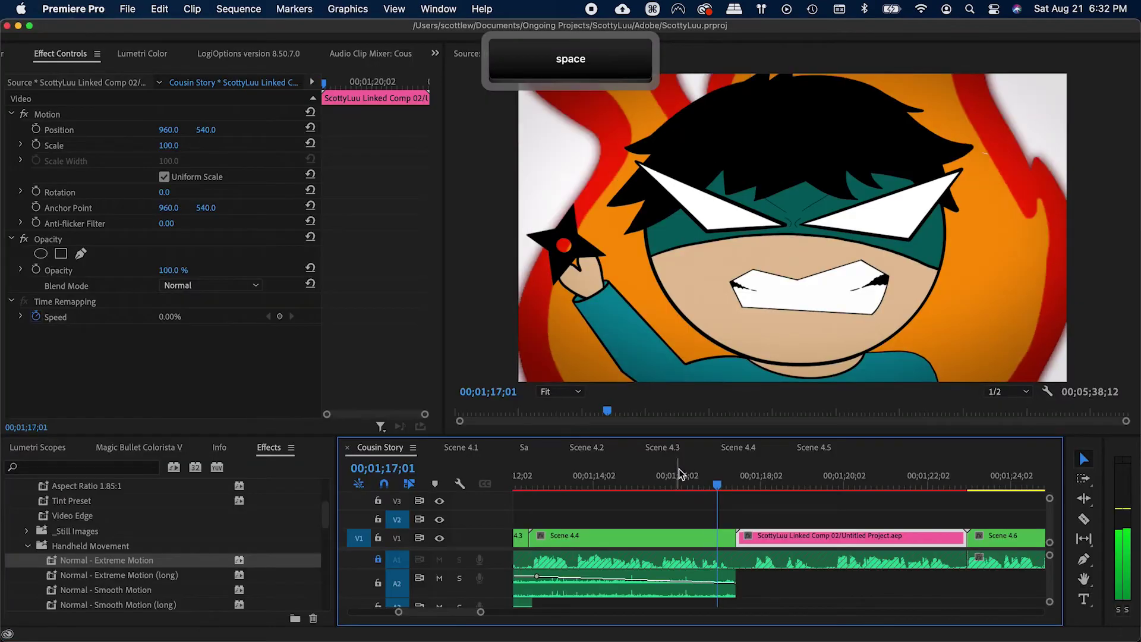
{"action": "key", "text": "v"}
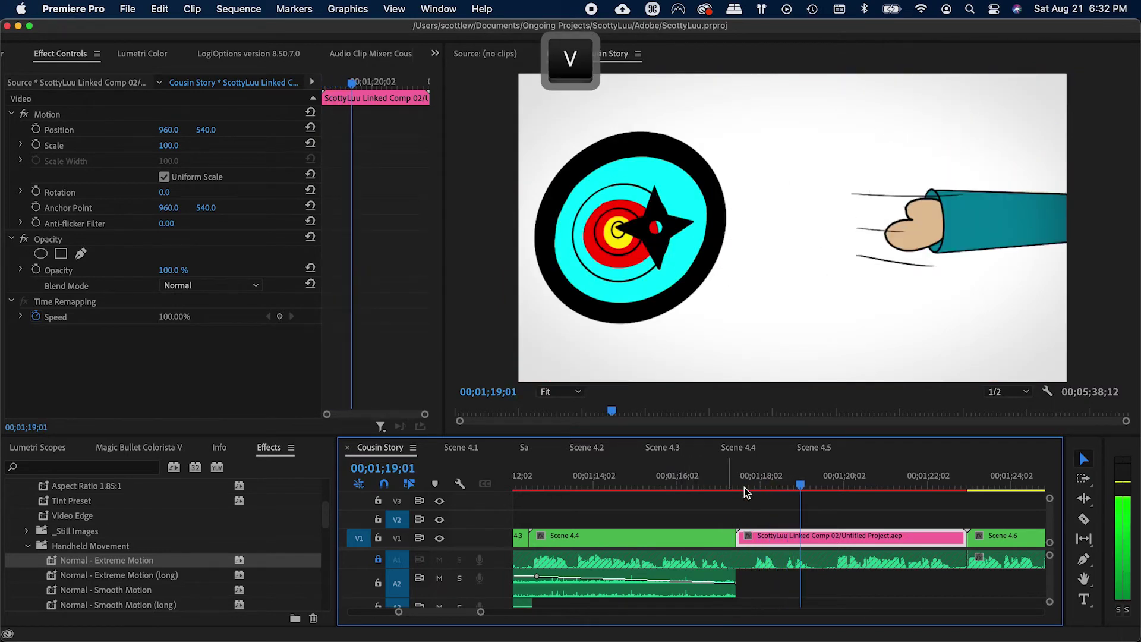
{"action": "key", "text": "space"}
{"action": "key", "text": "super+s"}
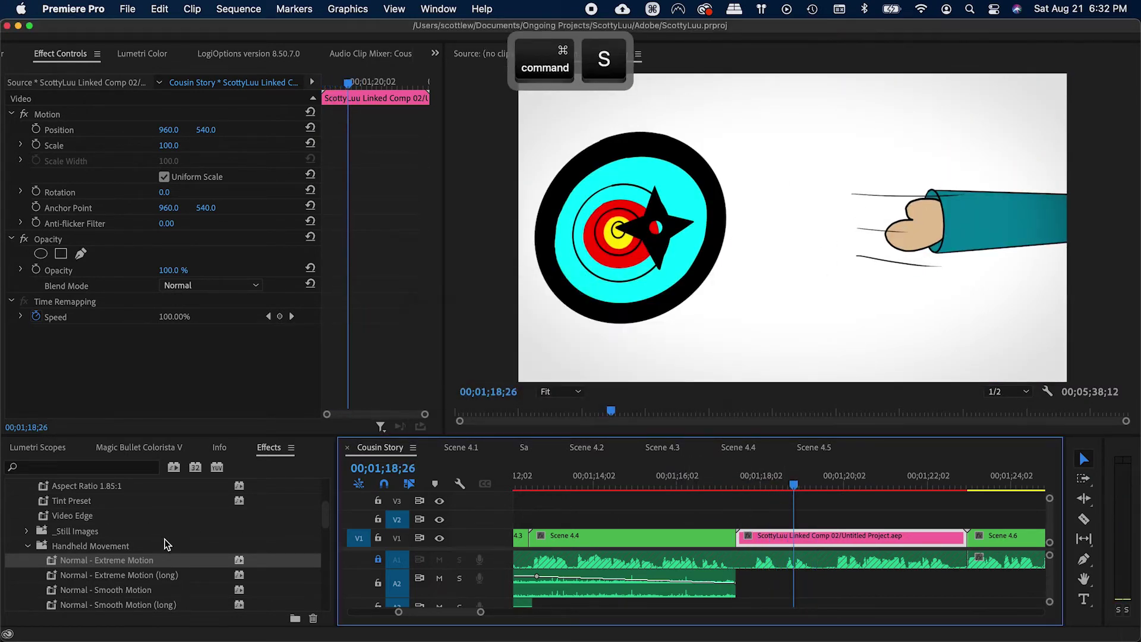
{"action": "scroll", "coordinate": [72, 520], "scroll_direction": "up", "scroll_amount": 5}
{"action": "key", "text": "super+s"}
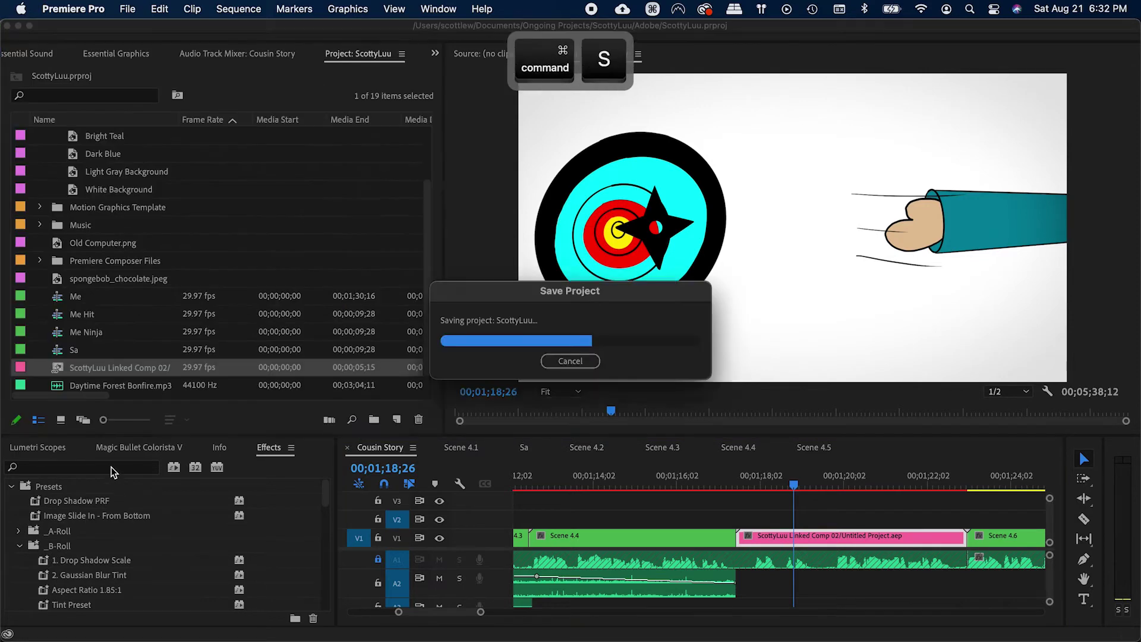
Step: Browse the Pop sounds of Essential Sound Effects in Premiere Composer and add Slap Pop 04 at 00;01;18;26
{"action": "left_click", "coordinate": [41, 58]}
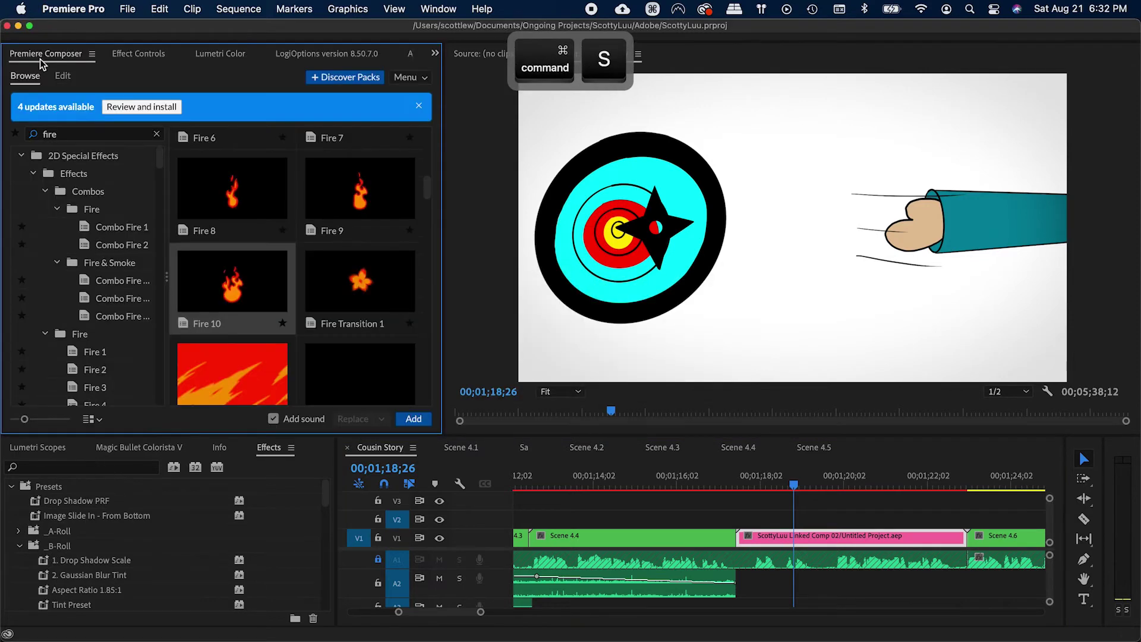
{"action": "left_click", "coordinate": [156, 135]}
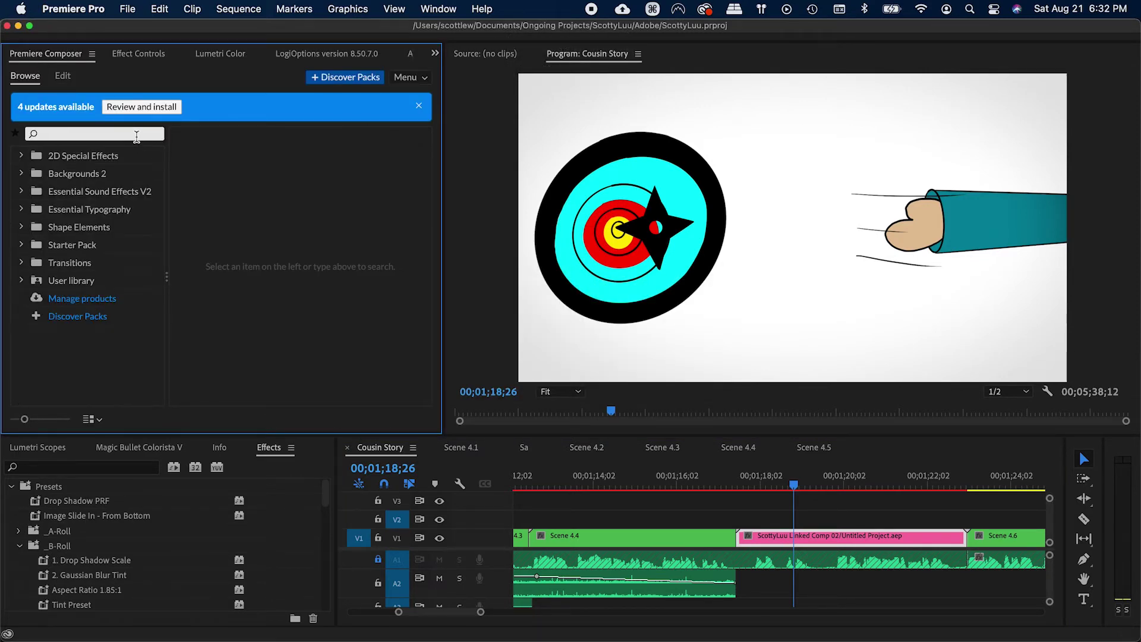
{"action": "type", "text": "click"}
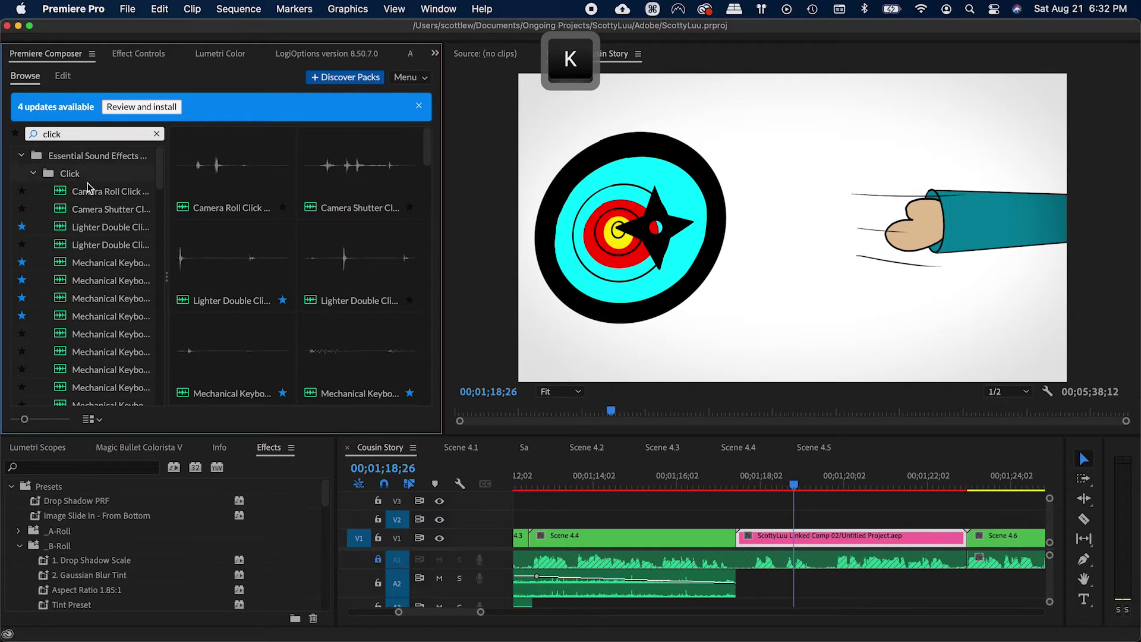
{"action": "left_click", "coordinate": [156, 134]}
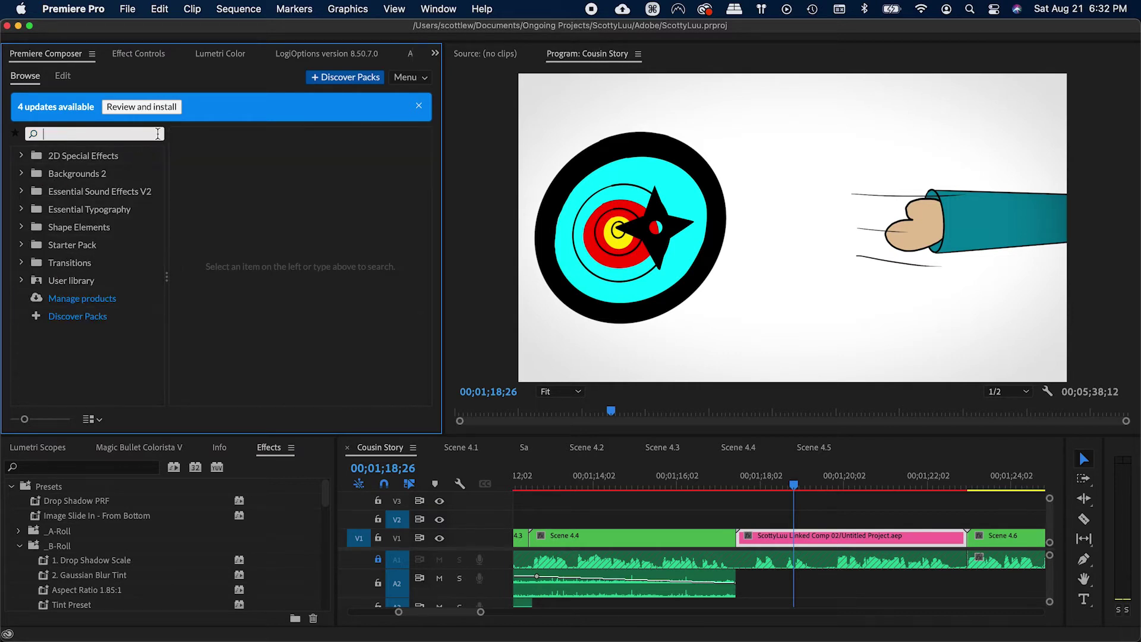
{"action": "left_click", "coordinate": [80, 191]}
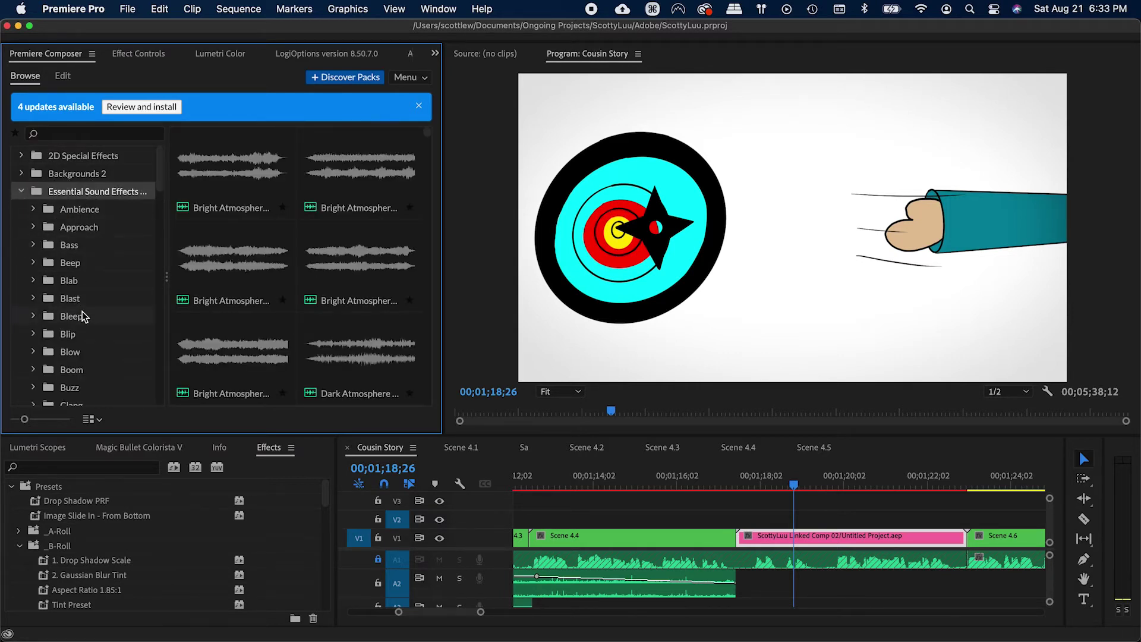
{"action": "scroll", "coordinate": [82, 302], "scroll_direction": "down", "scroll_amount": 3}
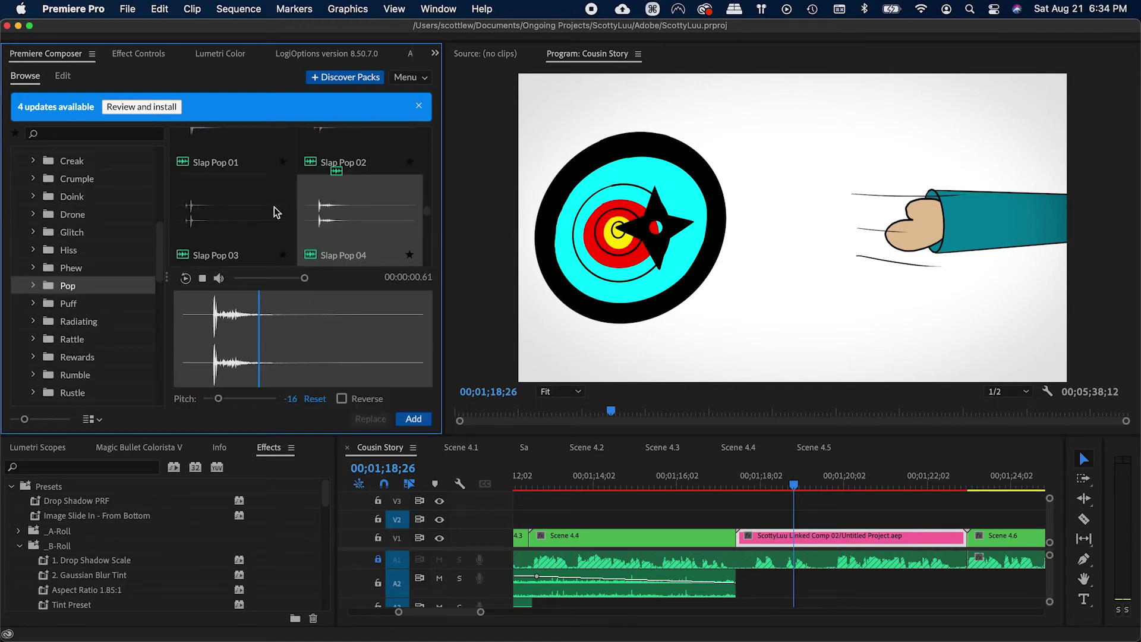
{"action": "left_click", "coordinate": [413, 418]}
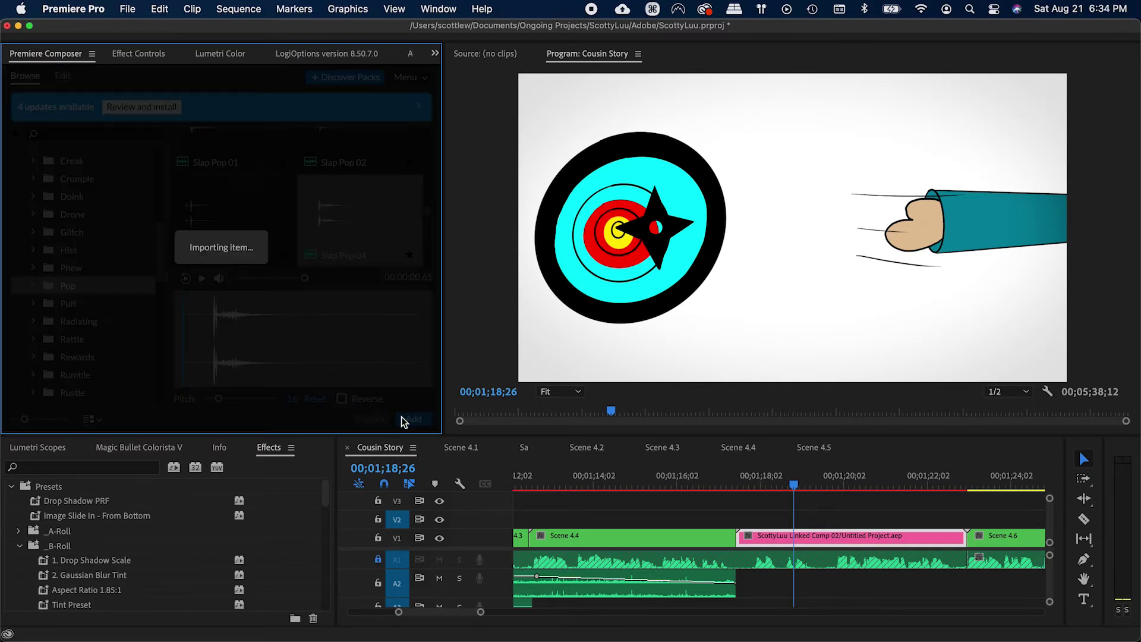
Step: Audition the Swoosh sounds in Premiere Composer and add Swoosh 01 - 03 at 00;01;17;28
{"action": "scroll", "coordinate": [80, 314], "scroll_direction": "down", "scroll_amount": 10}
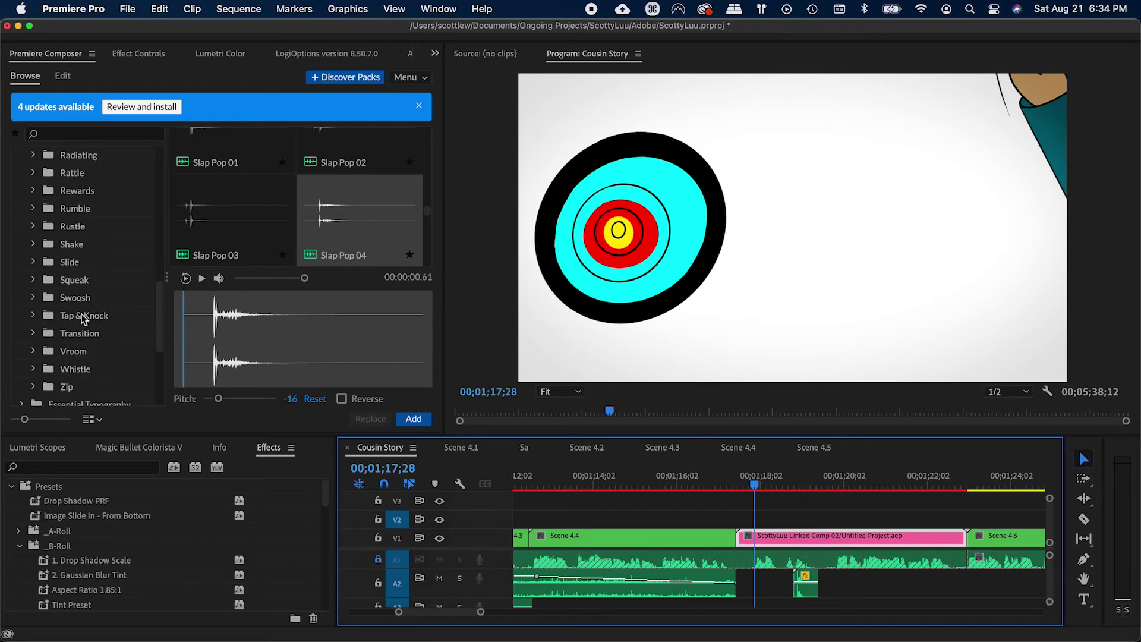
{"action": "left_click", "coordinate": [84, 297]}
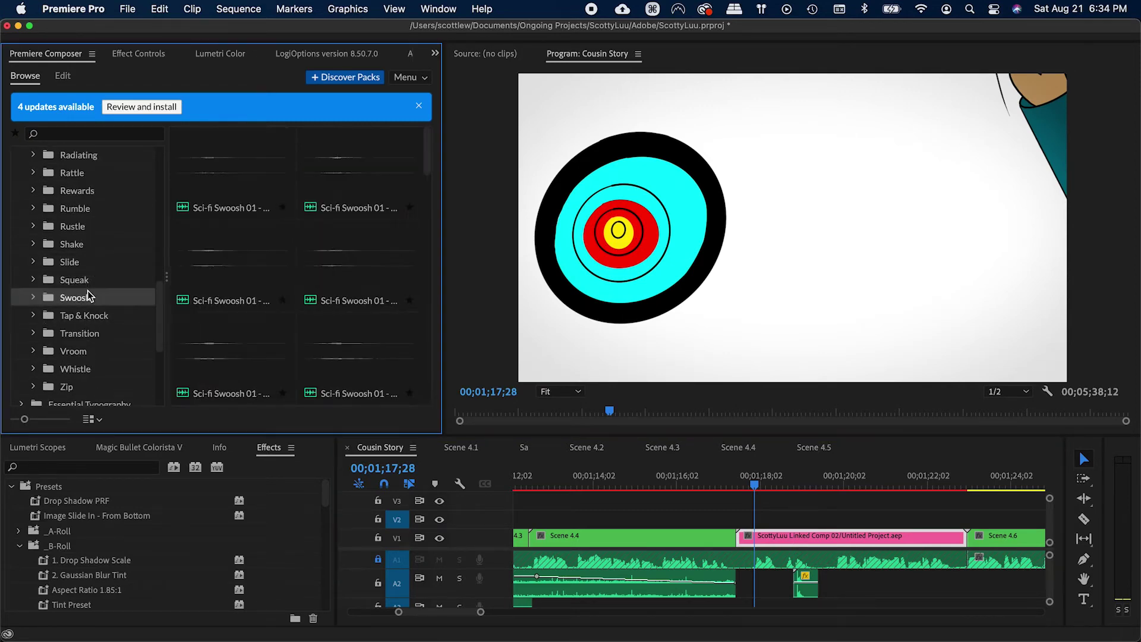
{"action": "left_click", "coordinate": [331, 265]}
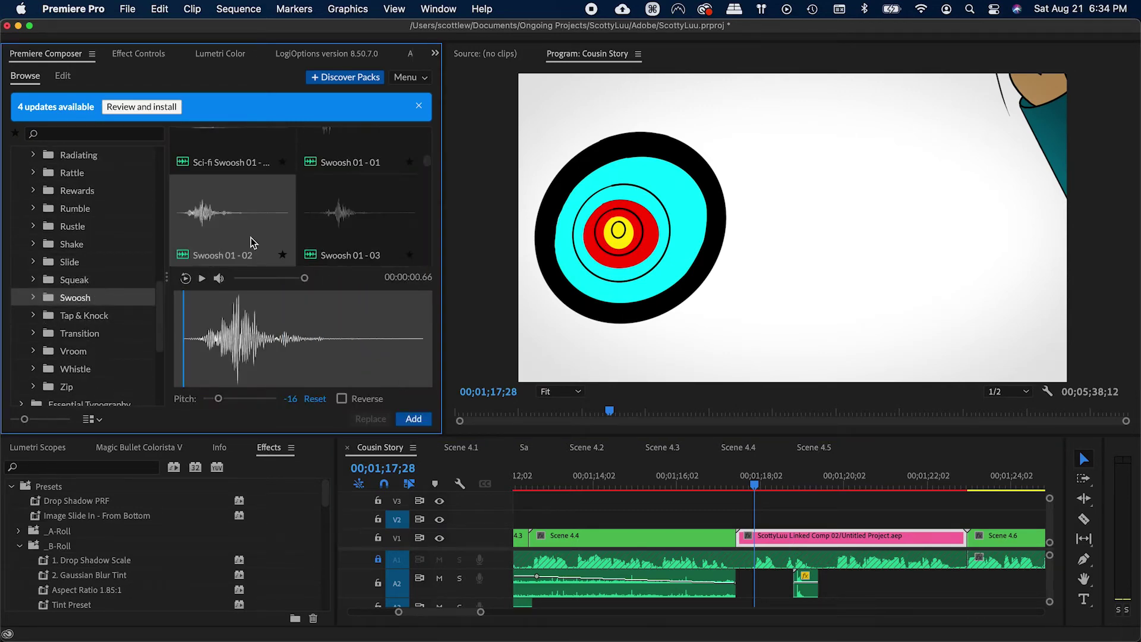
{"action": "double_click", "coordinate": [322, 232]}
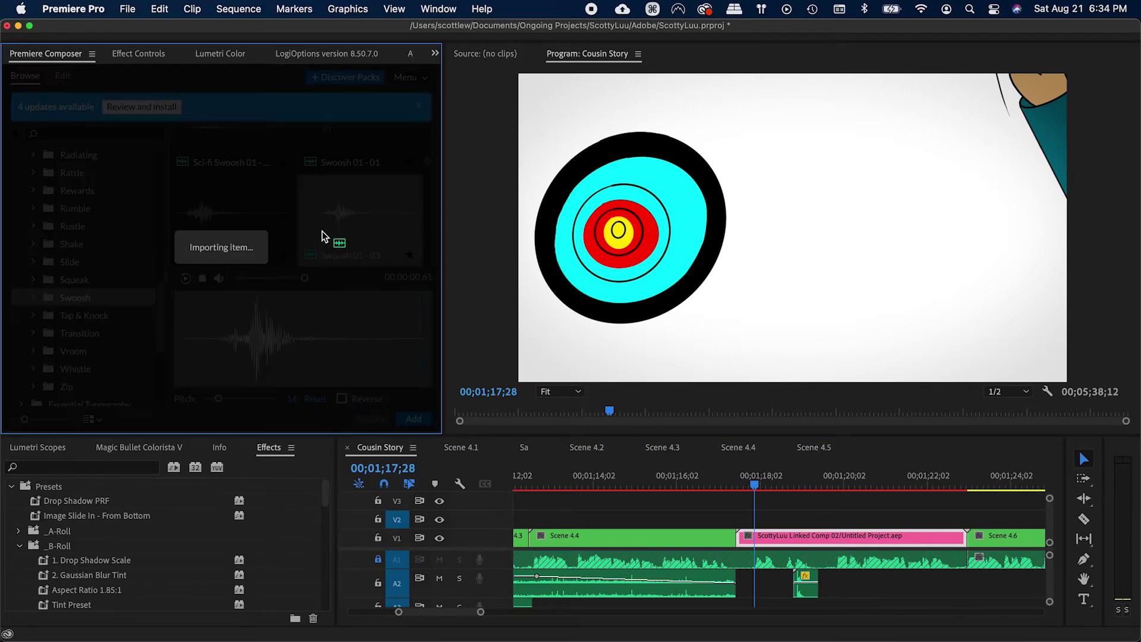
Step: Play the throw with its sounds and move the swoosh and slap clips together from A2 down to A3
{"action": "key", "text": "space"}
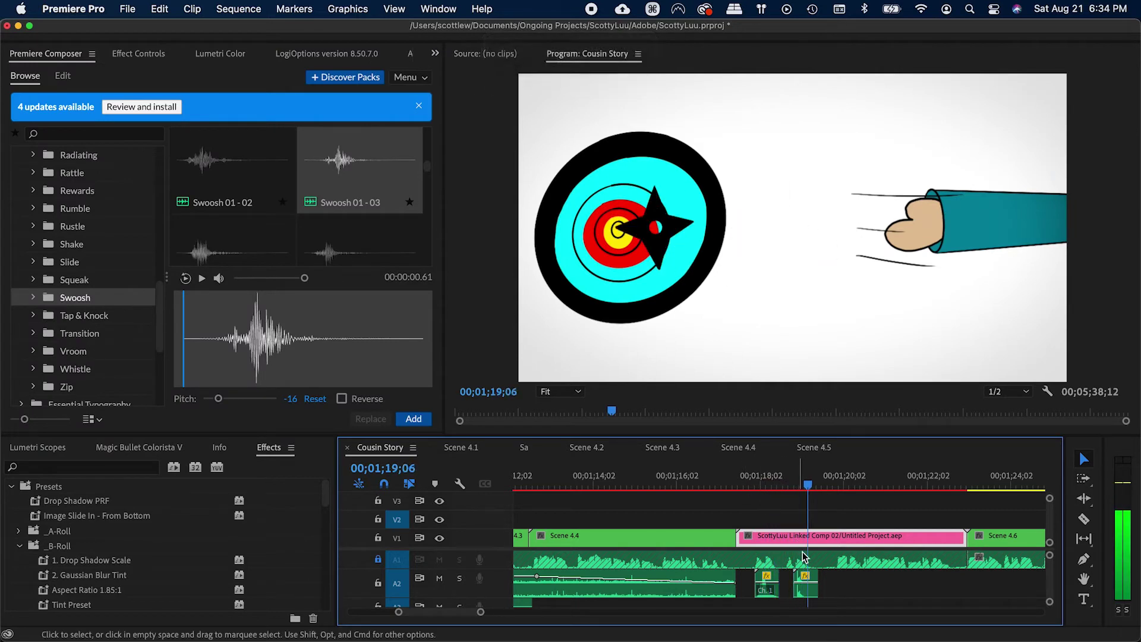
{"action": "key", "text": "space"}
{"action": "left_click", "coordinate": [767, 587]}
{"action": "left_click", "coordinate": [804, 589], "text": "shift"}
{"action": "left_click_drag", "start_coordinate": [804, 589], "coordinate": [804, 606]}
Step: Preview the throw with its sound effects from 00;01;17;22 and save the project
{"action": "left_click", "coordinate": [747, 484]}
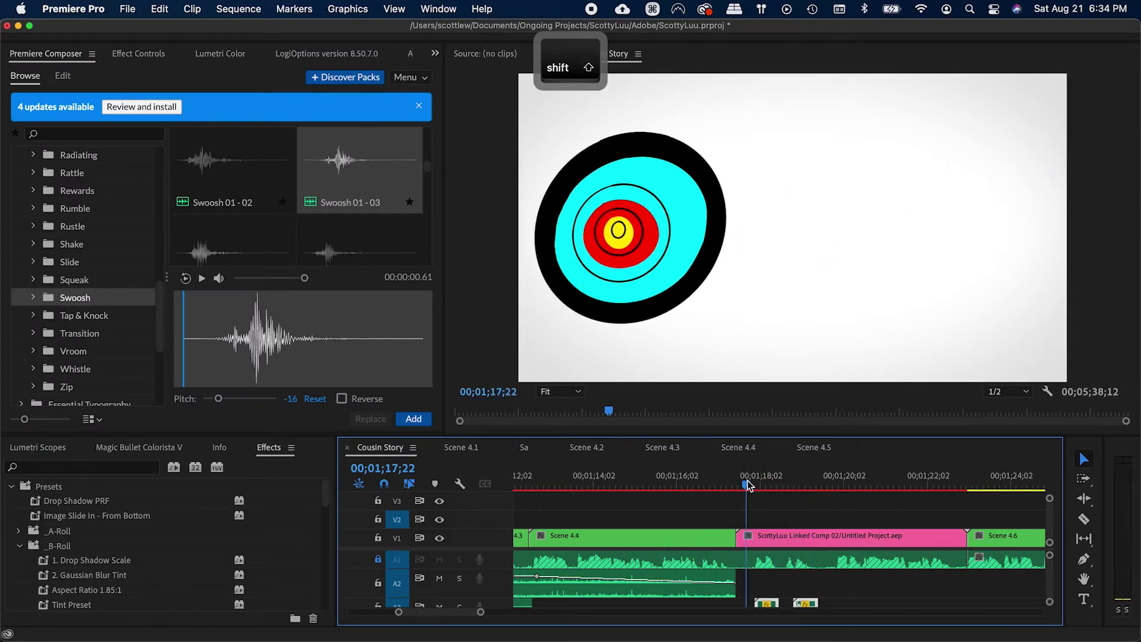
{"action": "key", "text": "space"}
{"action": "key", "text": "v"}
{"action": "key", "text": "super+s"}
{"action": "left_click", "coordinate": [816, 475]}
{"action": "key", "text": "space"}
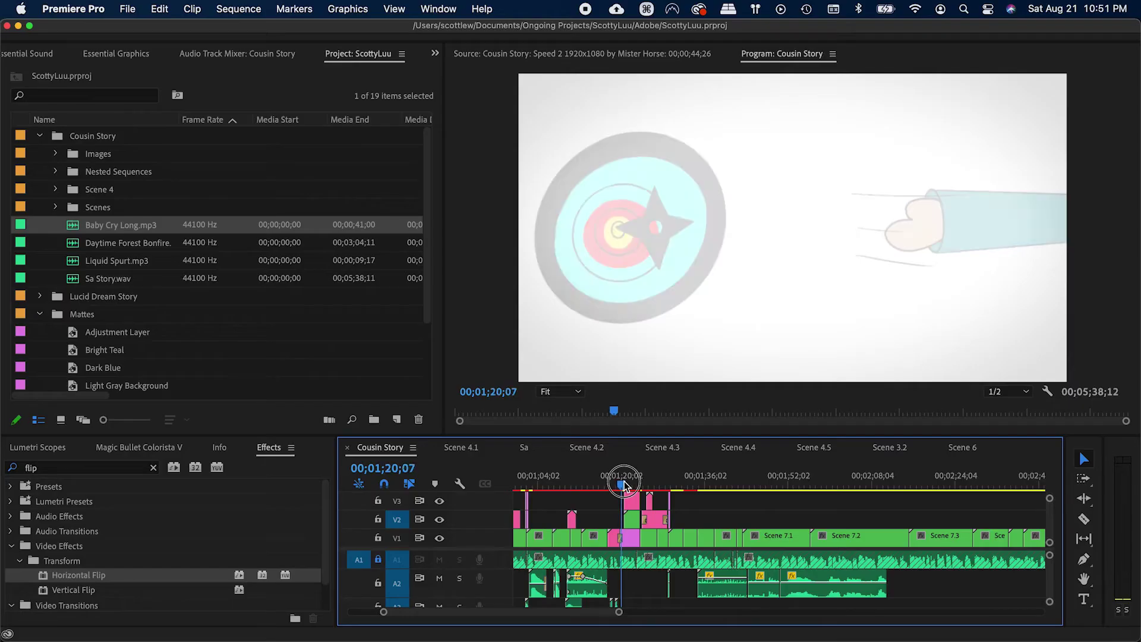
Step: Scrub through Cousin Story from 00;01;20;07 to the bleeding-forehead shot just before Scene 7.1, checking the animation and saving the project
{"action": "left_click_drag", "start_coordinate": [623, 479], "coordinate": [662, 484]}
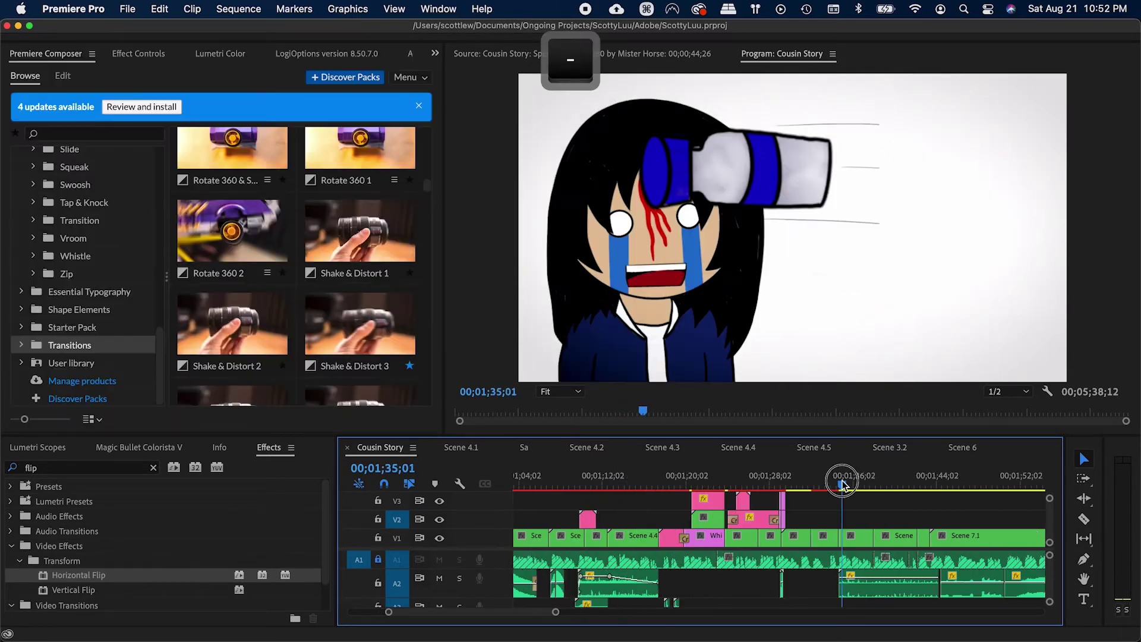
{"action": "left_click_drag", "start_coordinate": [843, 484], "coordinate": [849, 486]}
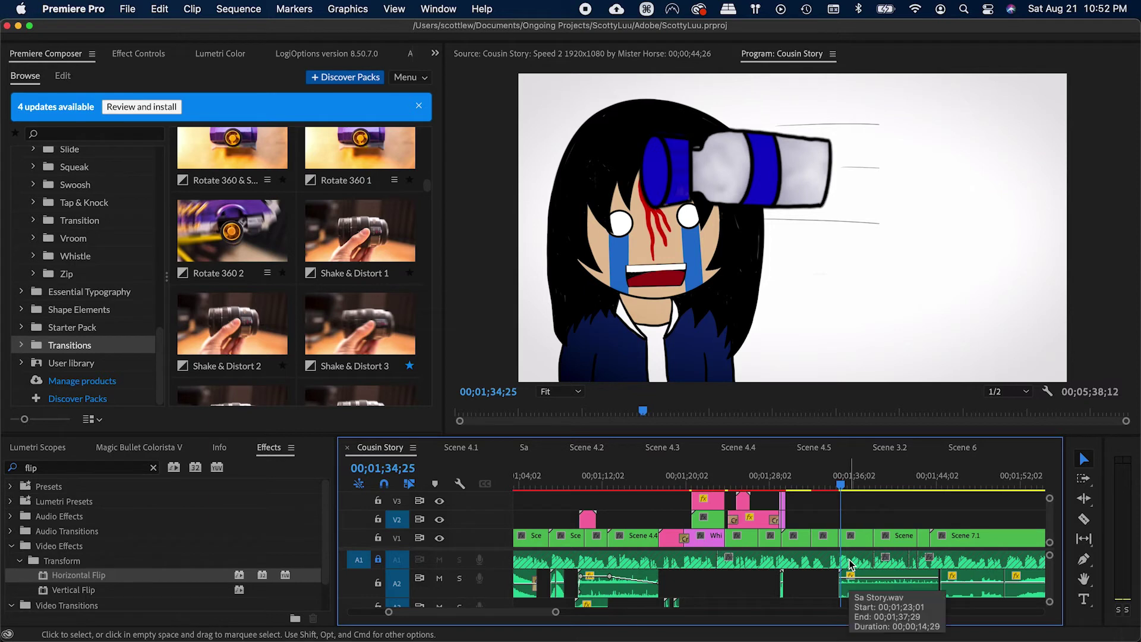
{"action": "key", "text": "super+s"}
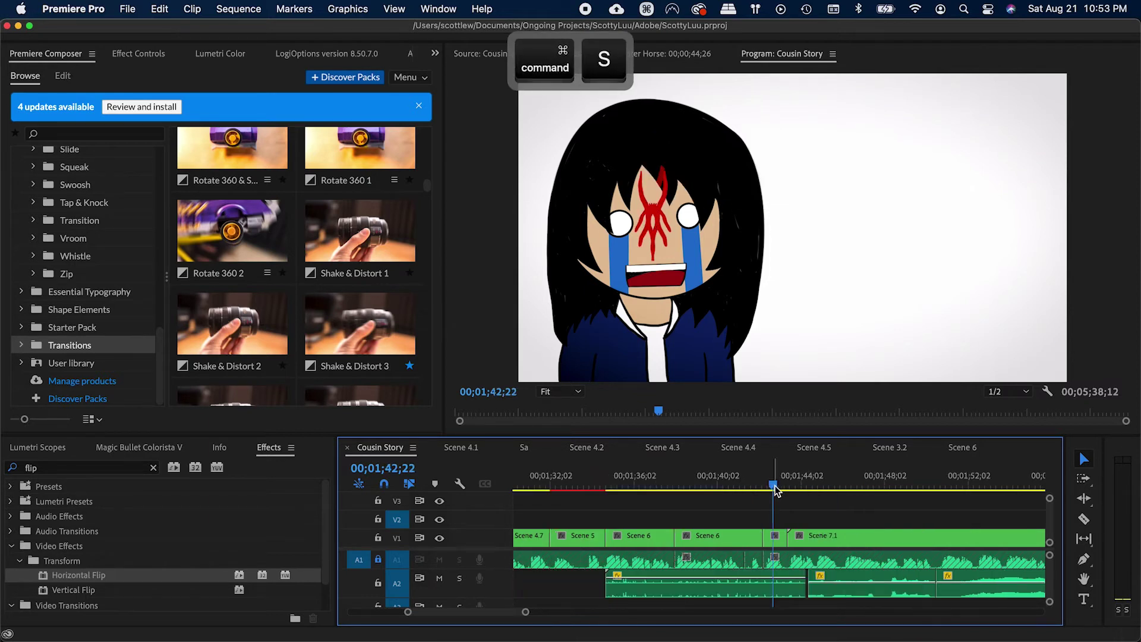
{"action": "left_click_drag", "start_coordinate": [775, 489], "coordinate": [780, 487]}
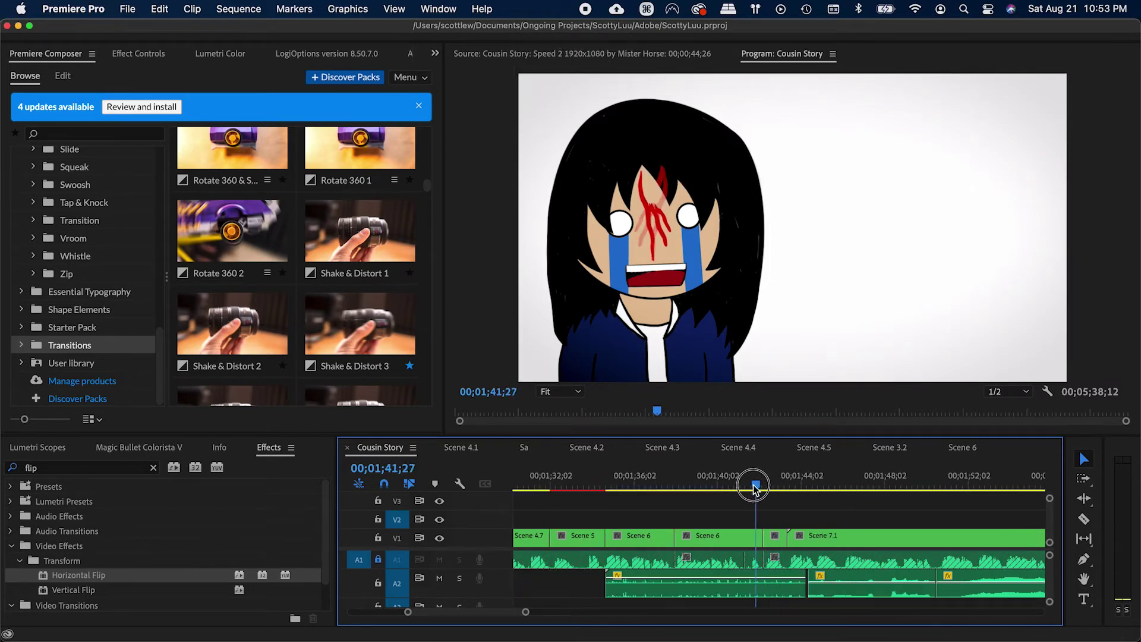
{"action": "left_click_drag", "start_coordinate": [770, 489], "coordinate": [771, 489]}
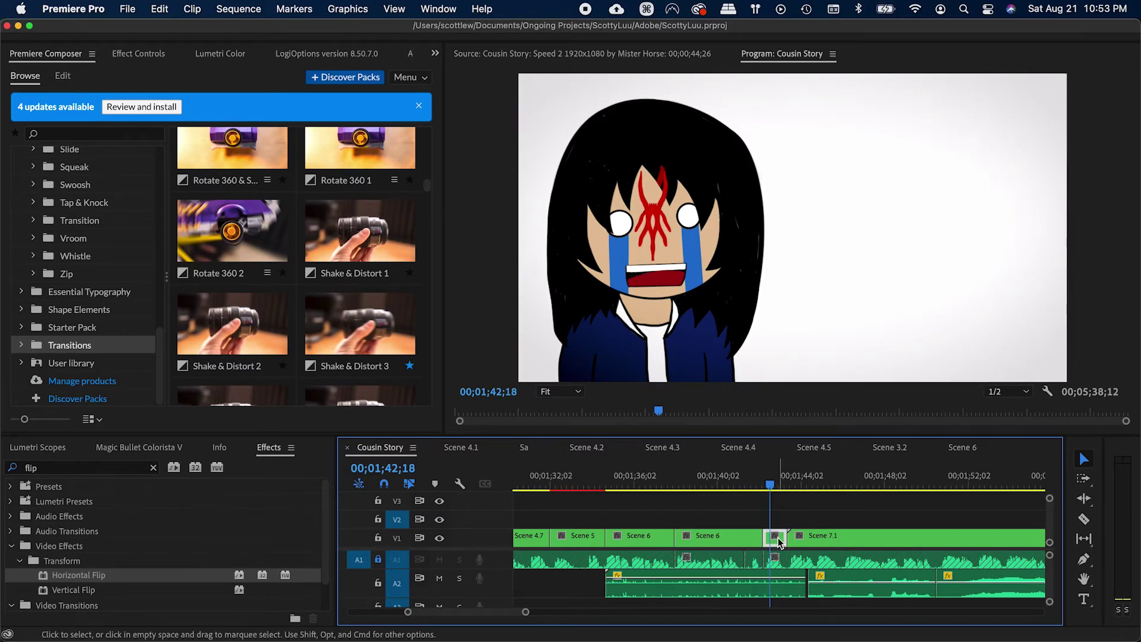
Step: Open the short Scene 6 nest before Scene 7.1, inspect the Horizontal Flip effect on the selected Layer 12 clip and save the project
{"action": "double_click", "coordinate": [775, 537]}
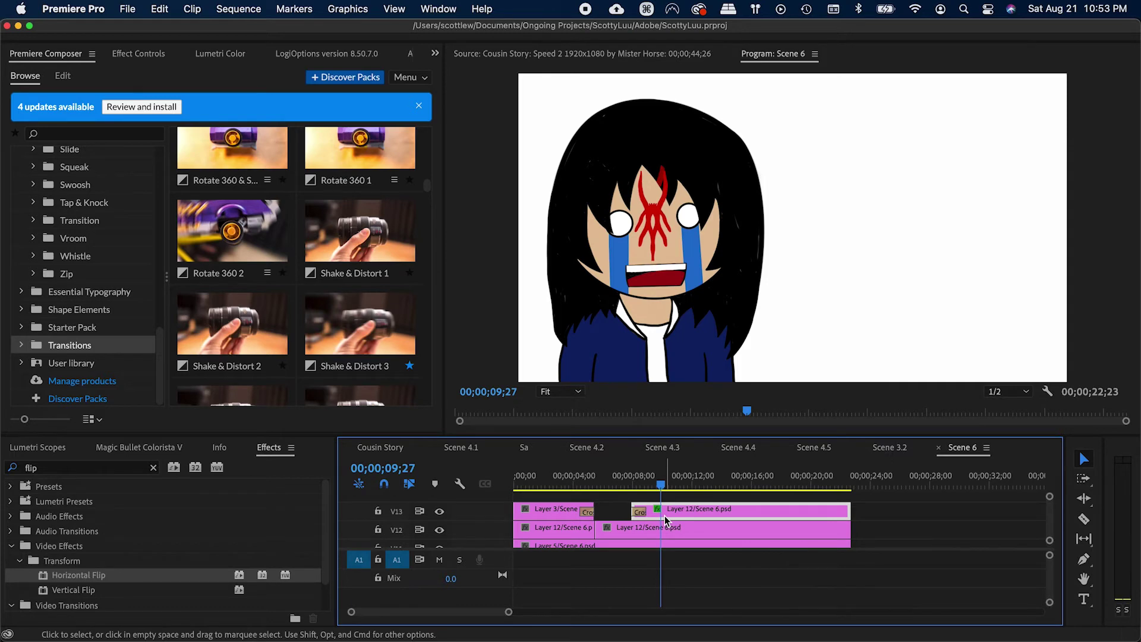
{"action": "key", "text": "shift+x"}
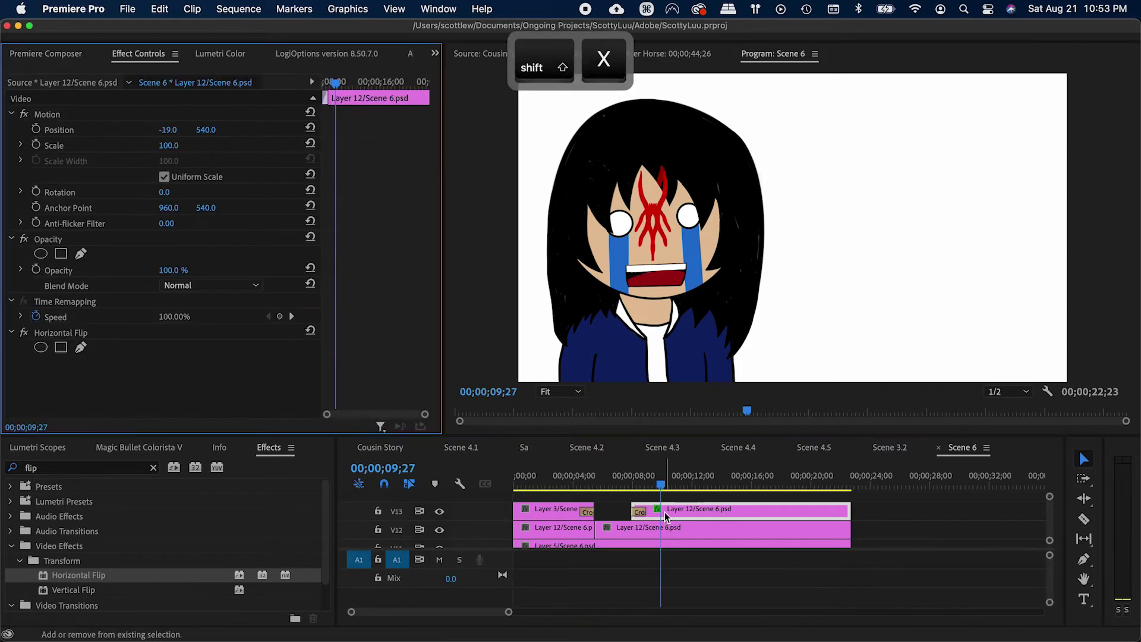
{"action": "left_click", "coordinate": [85, 336]}
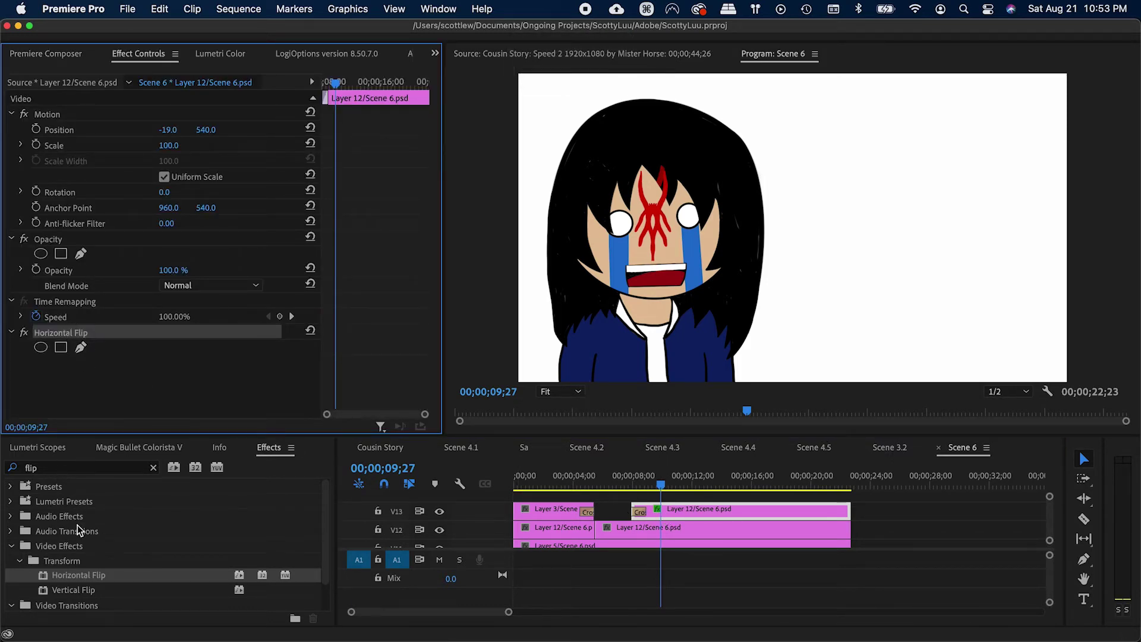
{"action": "key", "text": "super+s"}
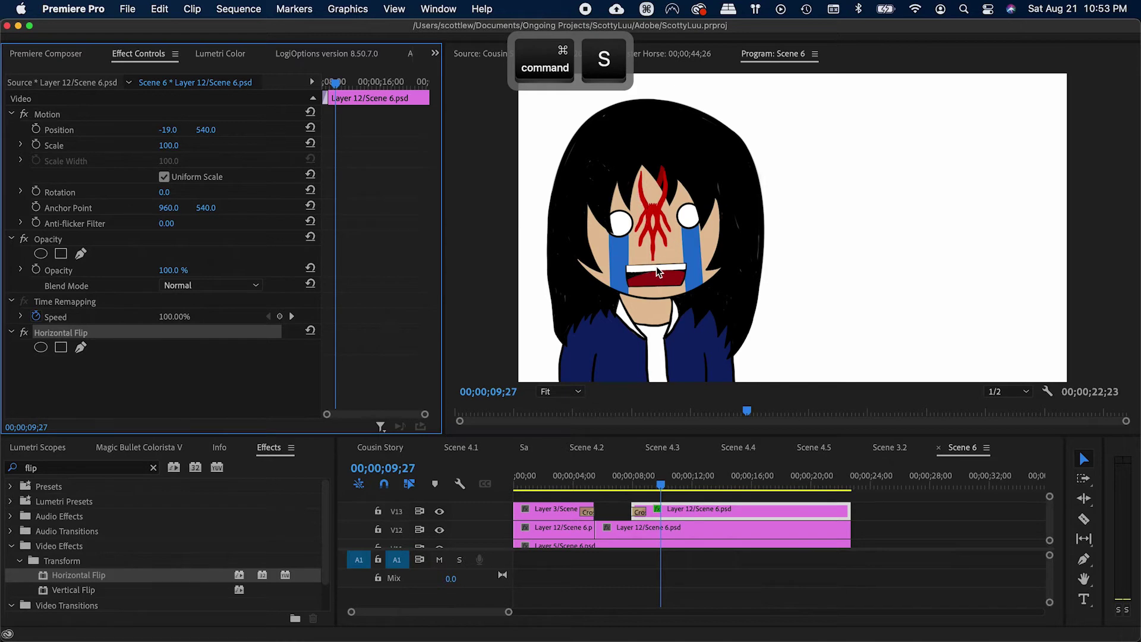
Step: Return to Cousin Story, play from the end of Scene 6 into Scene 7.1, save, and park the playhead at 00;01;48;06
{"action": "left_click", "coordinate": [380, 447]}
{"action": "key", "text": "space"}
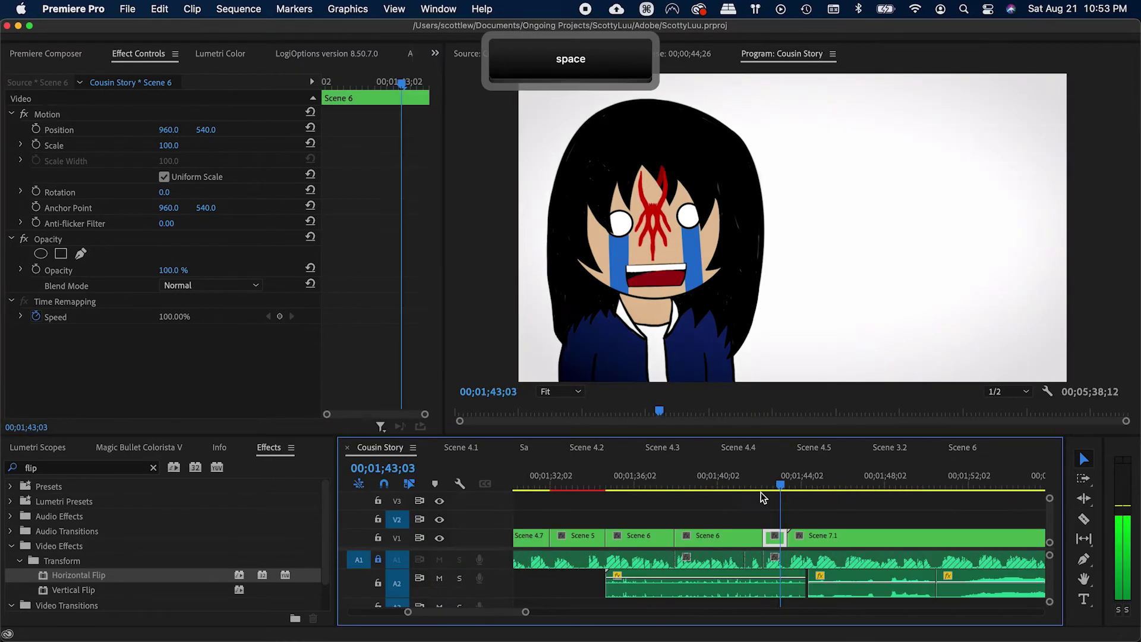
{"action": "key", "text": "v"}
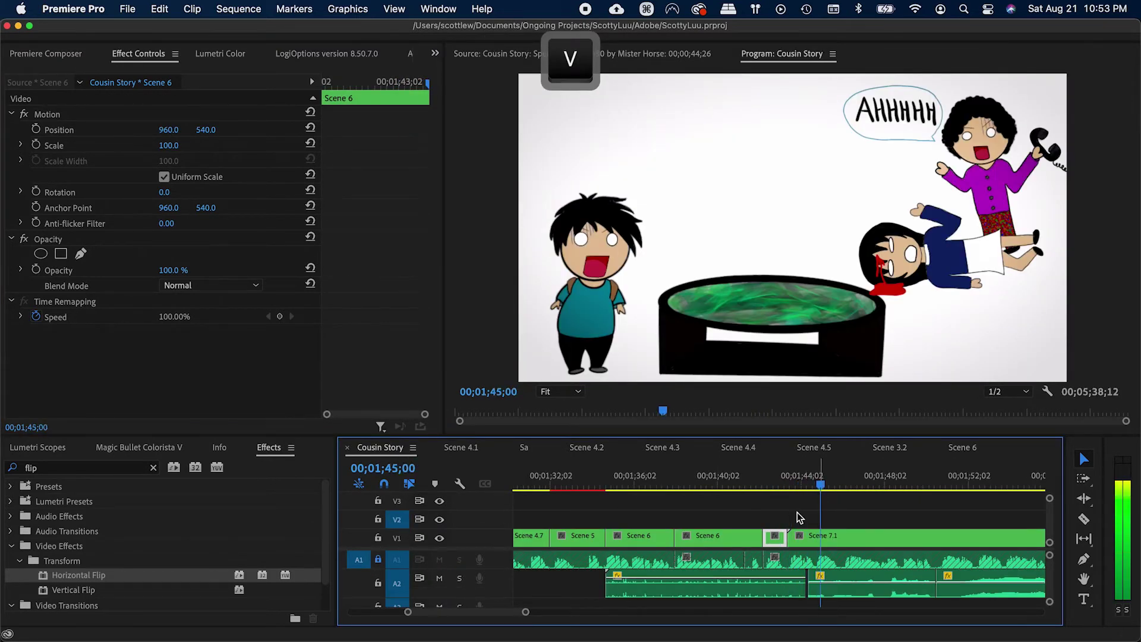
{"action": "key", "text": "minus"}
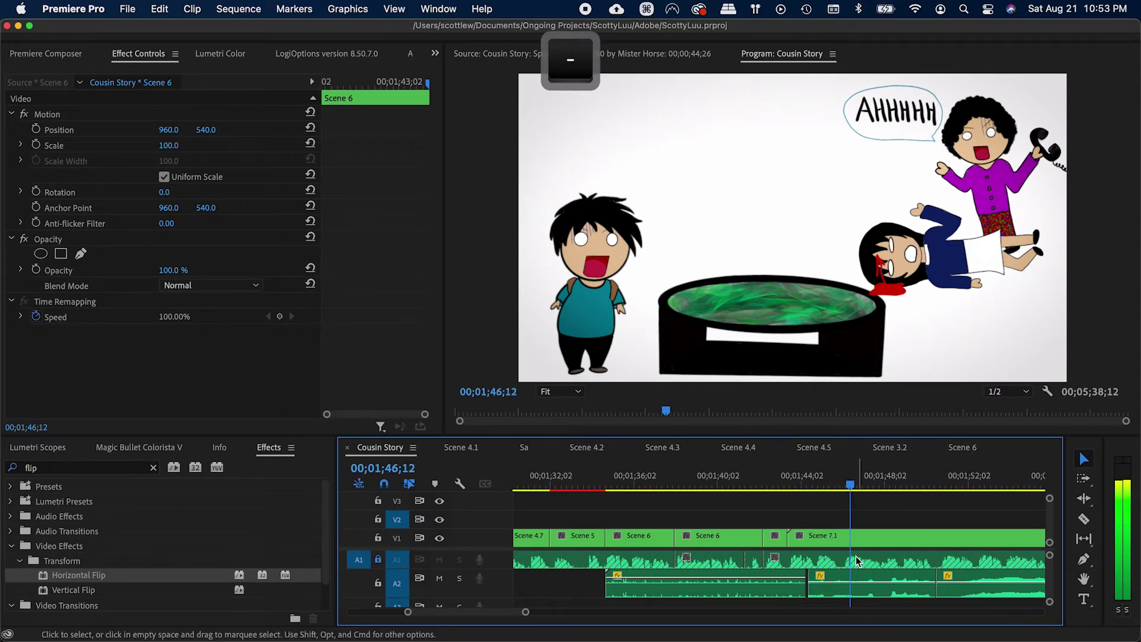
{"action": "left_click", "coordinate": [854, 562]}
{"action": "key", "text": "minus"}
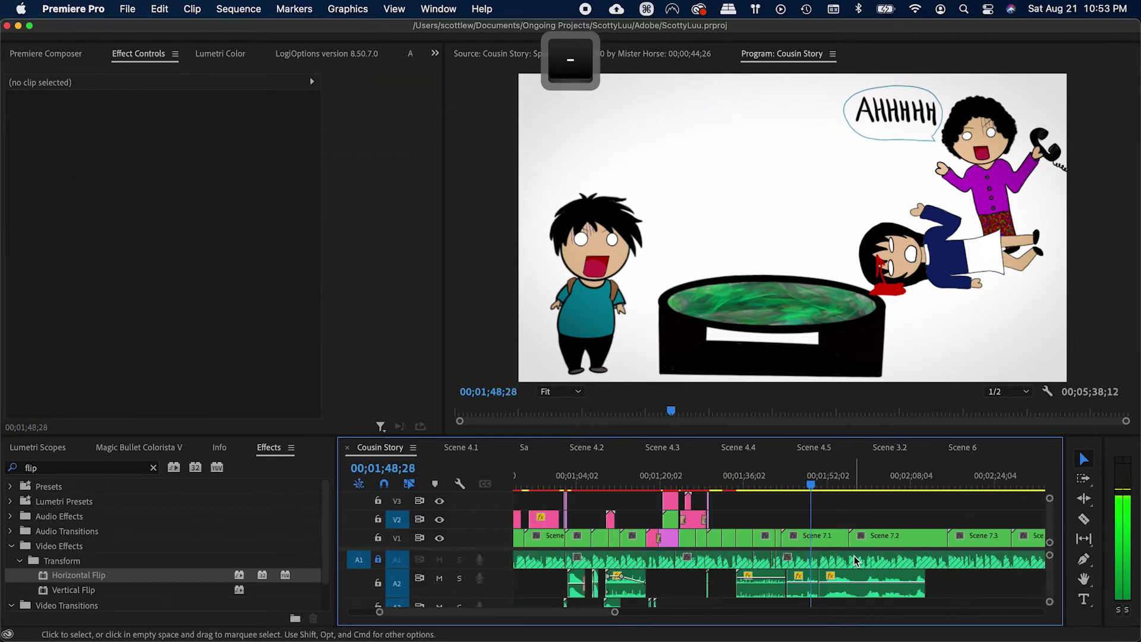
{"action": "key", "text": "super+s"}
{"action": "key", "text": "equal"}
{"action": "key", "text": "equal"}
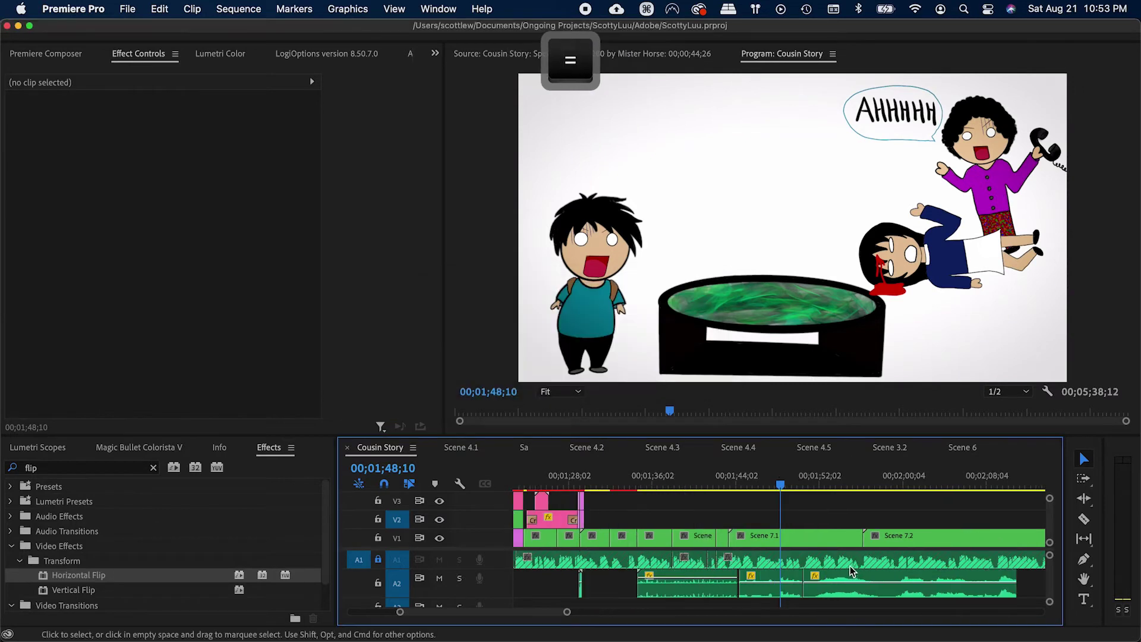
{"action": "mouse_move", "coordinate": [784, 495]}
{"action": "left_mouse_down"}
{"action": "mouse_move", "coordinate": [806, 486]}
{"action": "mouse_move", "coordinate": [777, 486]}
{"action": "left_mouse_up"}
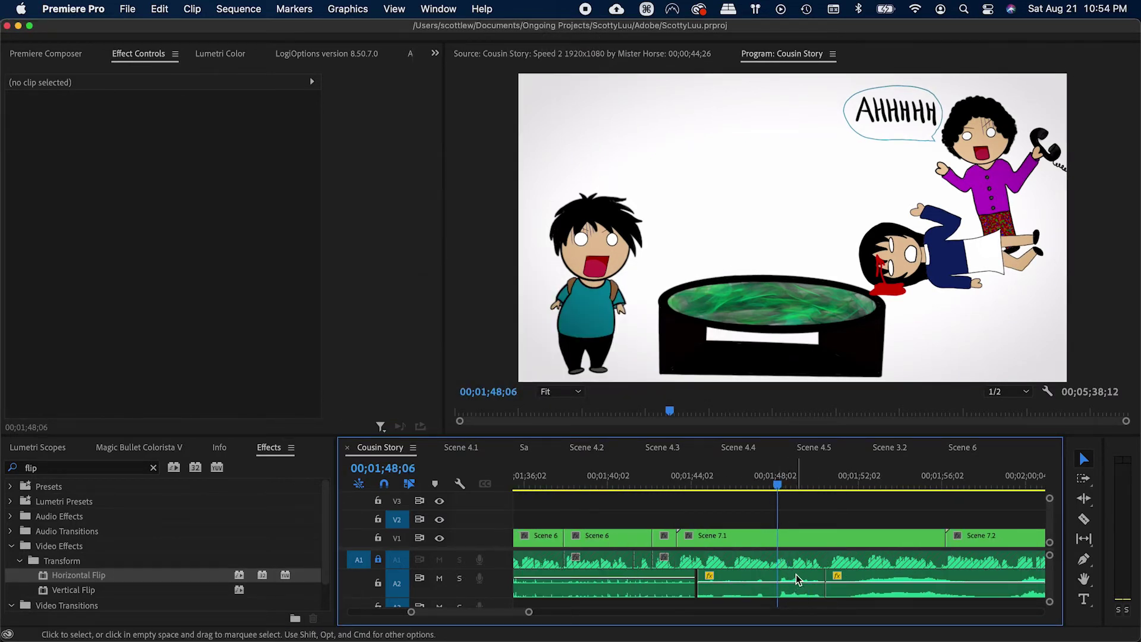
Step: Check the speed and duration settings of the Baby Cry Long.mp3 clip beneath Scene 7.1 without changing them, and save the project
{"action": "left_click", "coordinate": [796, 574]}
{"action": "key", "text": "super+r"}
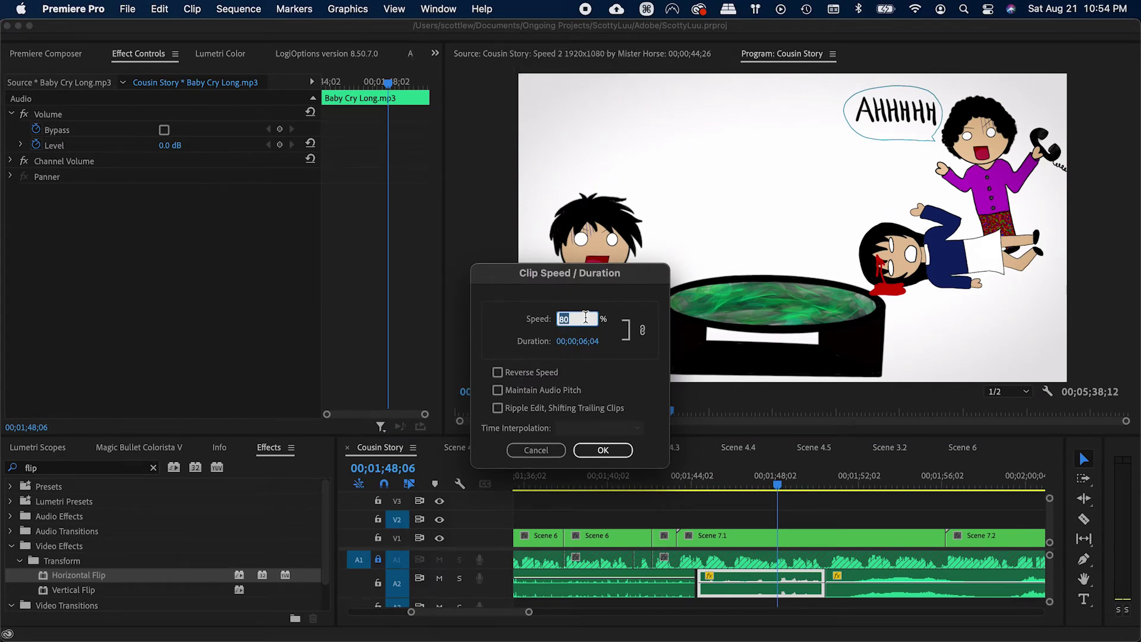
{"action": "key", "text": "Escape"}
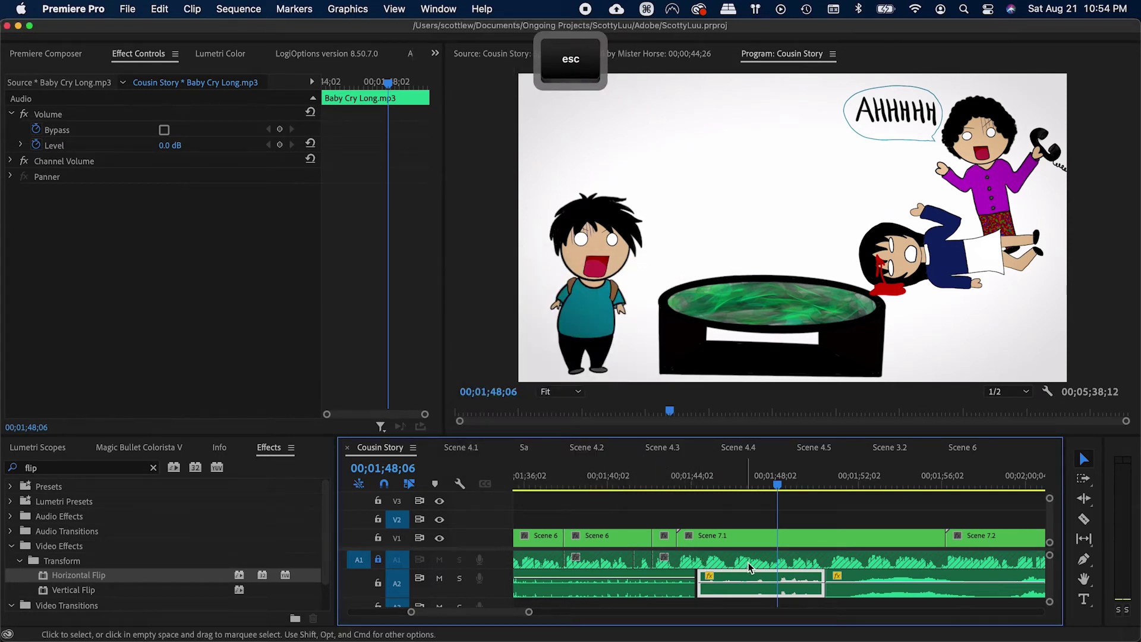
{"action": "key", "text": "Escape"}
{"action": "key", "text": "super+s"}
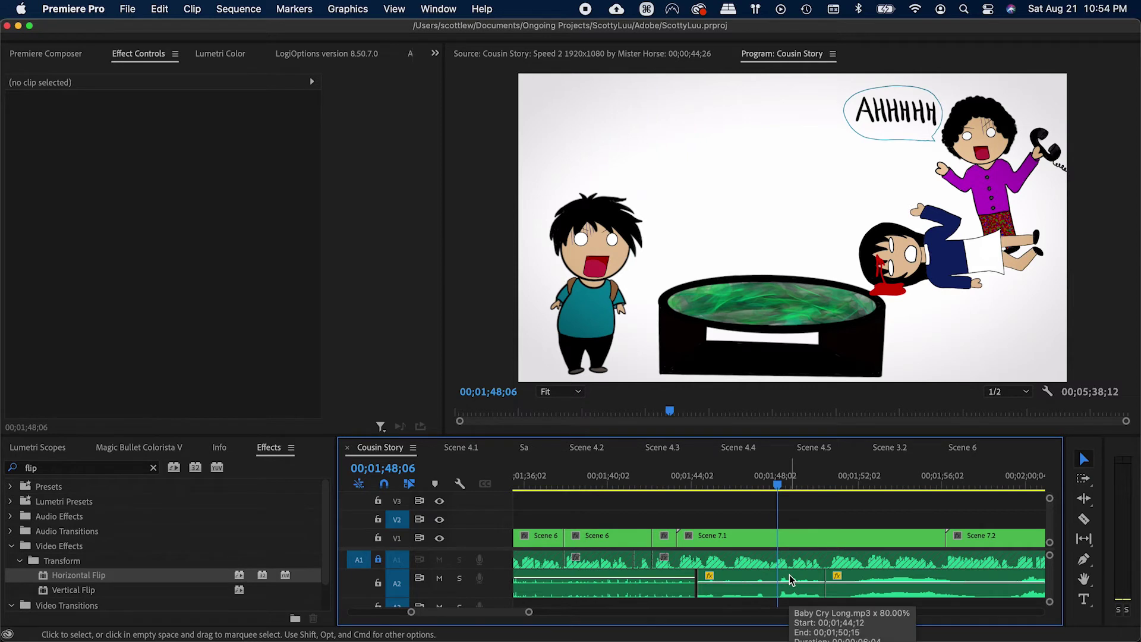
{"action": "key", "text": "super+s"}
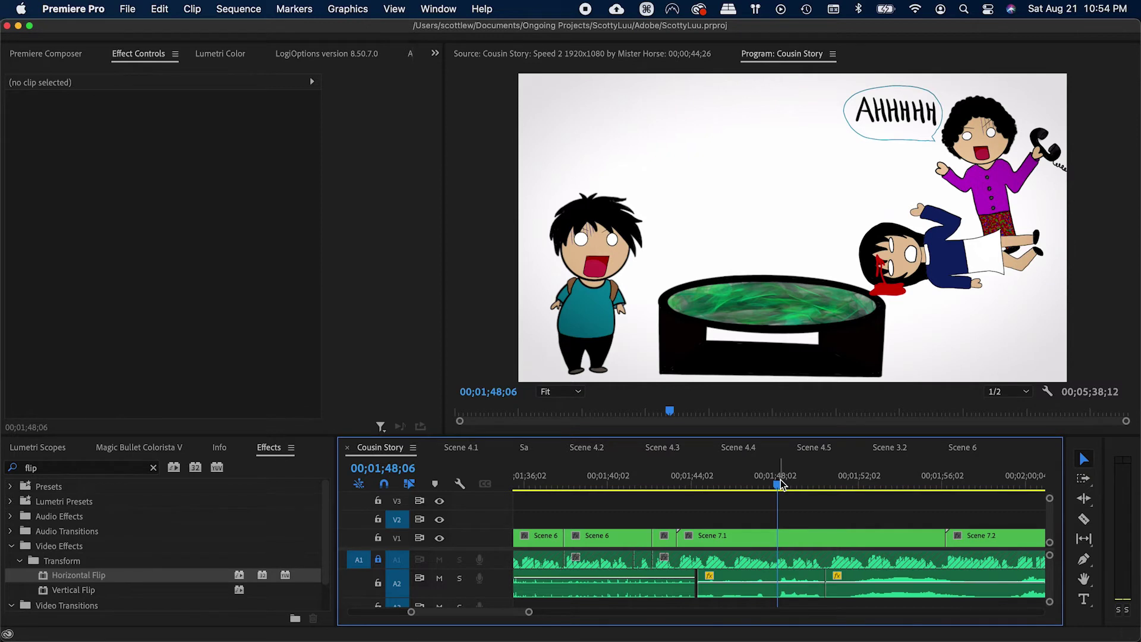
{"action": "key", "text": "super+s"}
{"action": "key", "text": "super+s"}
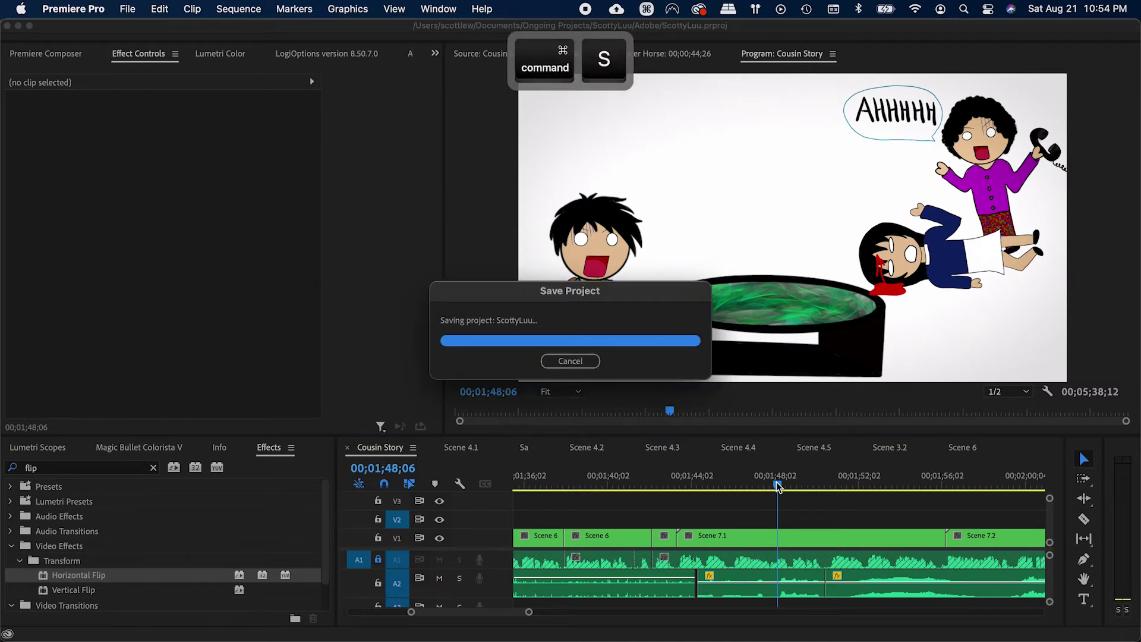
Step: Scrub Cousin Story to 00;01;46;11, open the Scene 7.1 nest, move its playhead to 00;00;12;24 and save the project
{"action": "left_click_drag", "start_coordinate": [777, 486], "coordinate": [792, 484]}
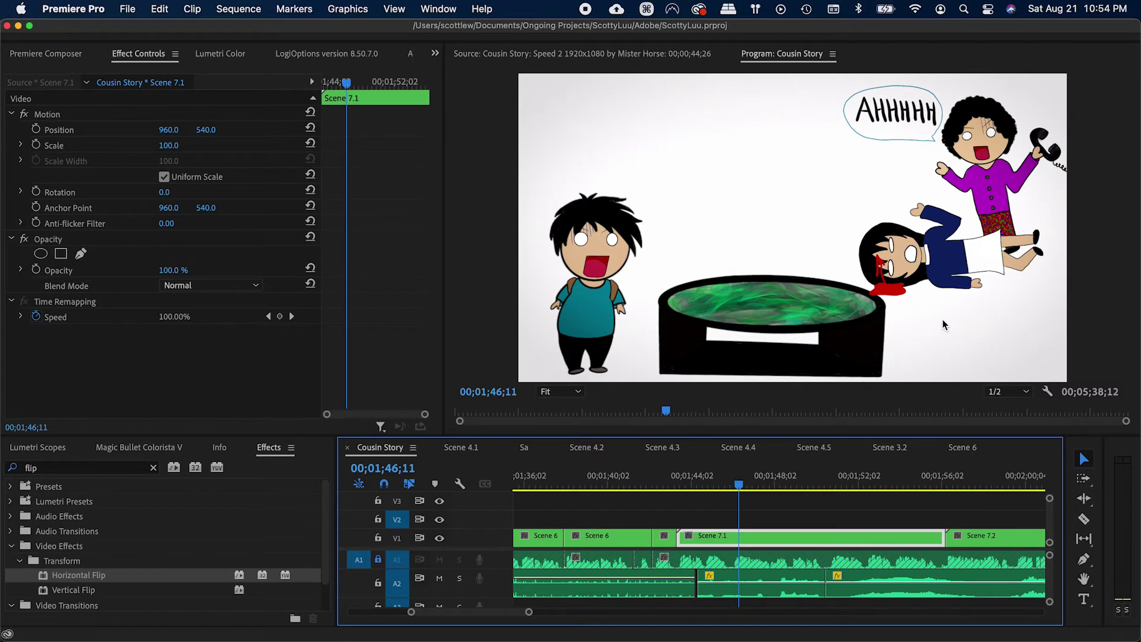
{"action": "key", "text": "super+s"}
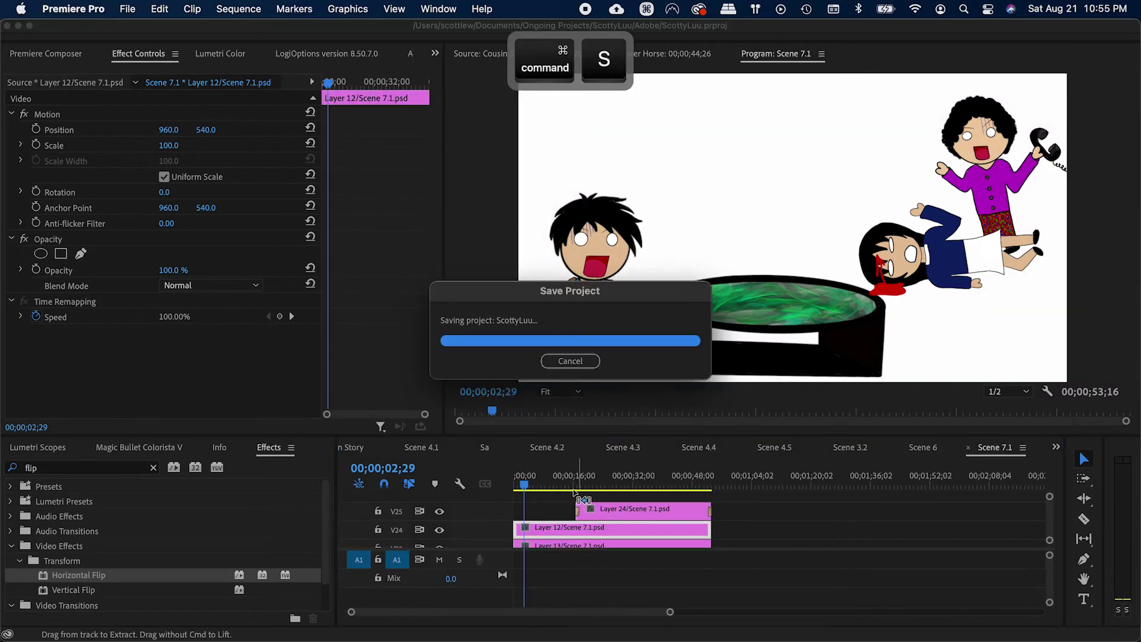
{"action": "mouse_move", "coordinate": [570, 483]}
{"action": "left_mouse_down"}
{"action": "mouse_move", "coordinate": [600, 484]}
{"action": "mouse_move", "coordinate": [565, 480]}
{"action": "mouse_move", "coordinate": [573, 475]}
{"action": "left_mouse_up"}
{"action": "key", "text": "super+s"}
Step: Extend the selection down through Layers 13, 14, 8 and 9 of Scene 7.1, toggling the selected clips off and on to identify the artwork
{"action": "scroll", "coordinate": [573, 540], "scroll_direction": "down", "scroll_amount": 1}
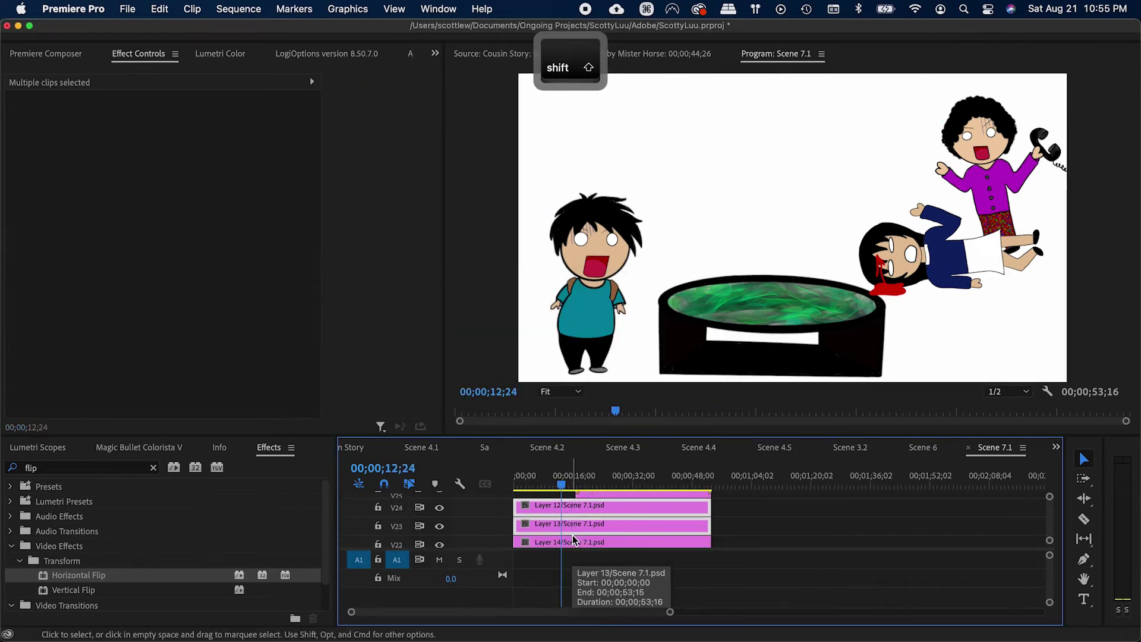
{"action": "scroll", "coordinate": [573, 540], "scroll_direction": "down", "scroll_amount": 1}
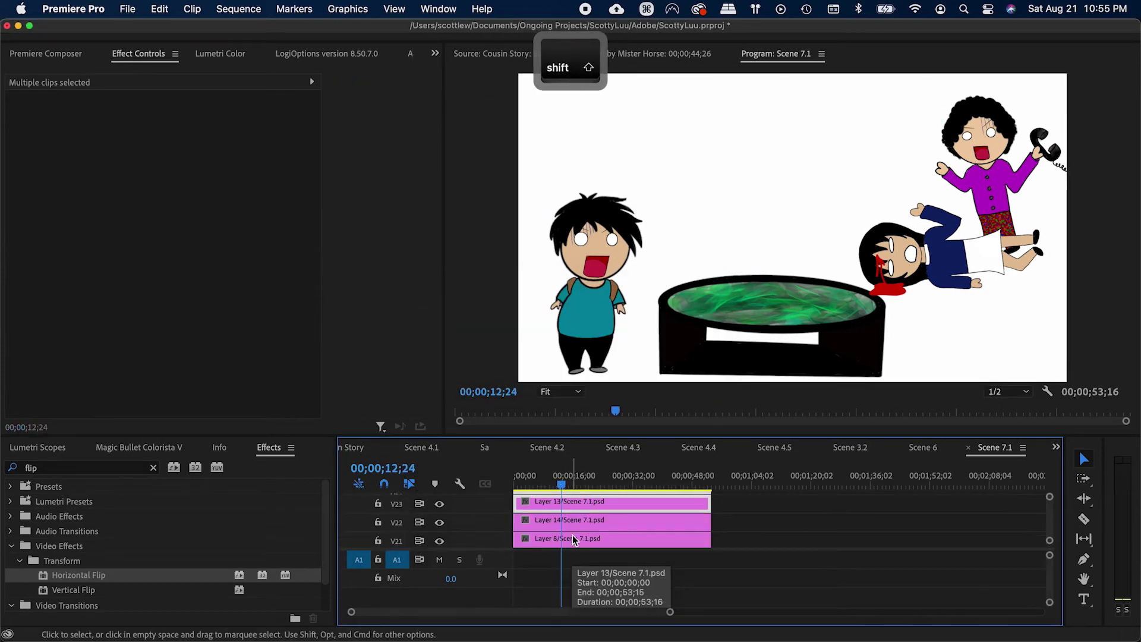
{"action": "left_click", "coordinate": [573, 526], "text": "shift"}
{"action": "key", "text": "super+shift+e"}
{"action": "key", "text": "super+shift+e"}
{"action": "key", "text": "super+shift+e"}
{"action": "key", "text": "super+shift+e"}
{"action": "scroll", "coordinate": [578, 538], "scroll_direction": "down", "scroll_amount": 1}
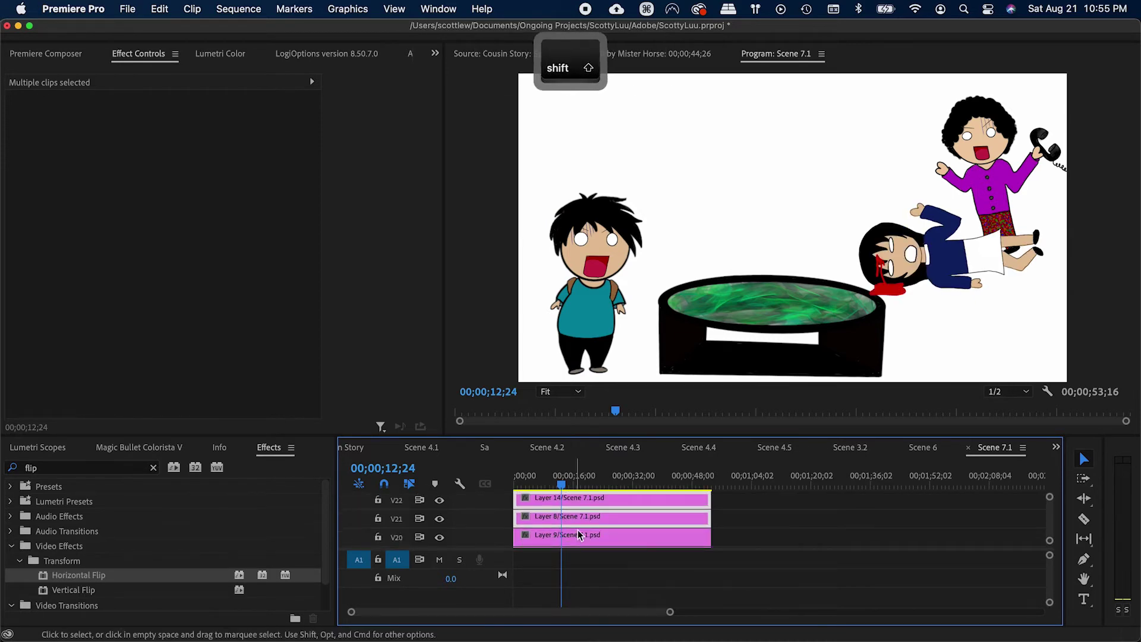
{"action": "left_click", "coordinate": [575, 539], "text": "shift"}
{"action": "key", "text": "super+shift+e"}
{"action": "key", "text": "super+shift+e"}
{"action": "scroll", "coordinate": [576, 534], "scroll_direction": "down", "scroll_amount": 1}
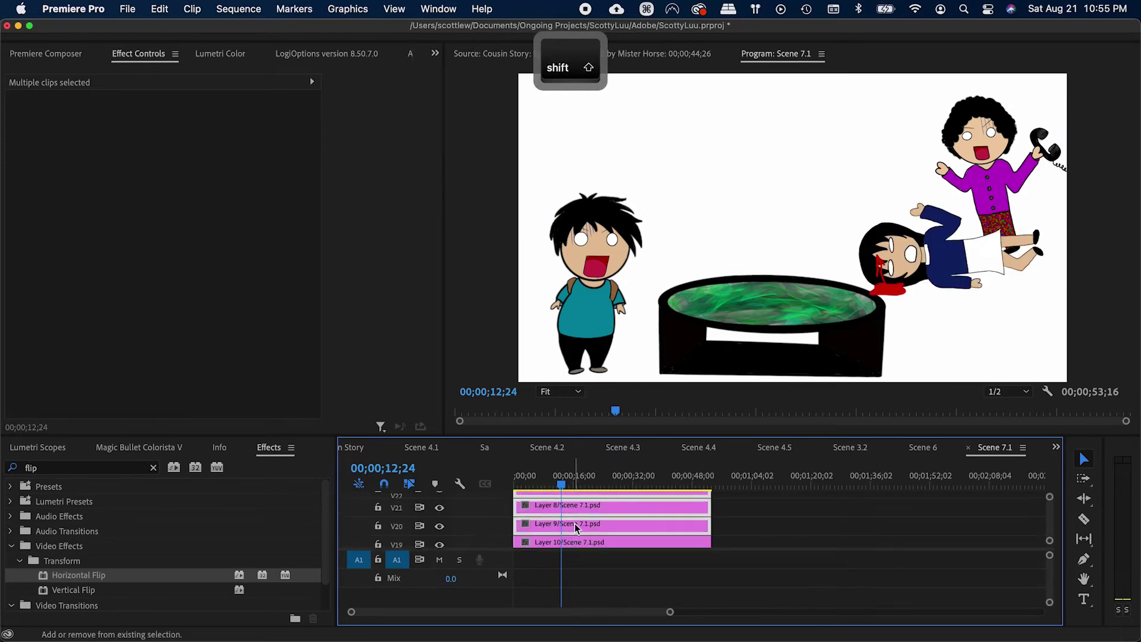
{"action": "key", "text": "shift+e"}
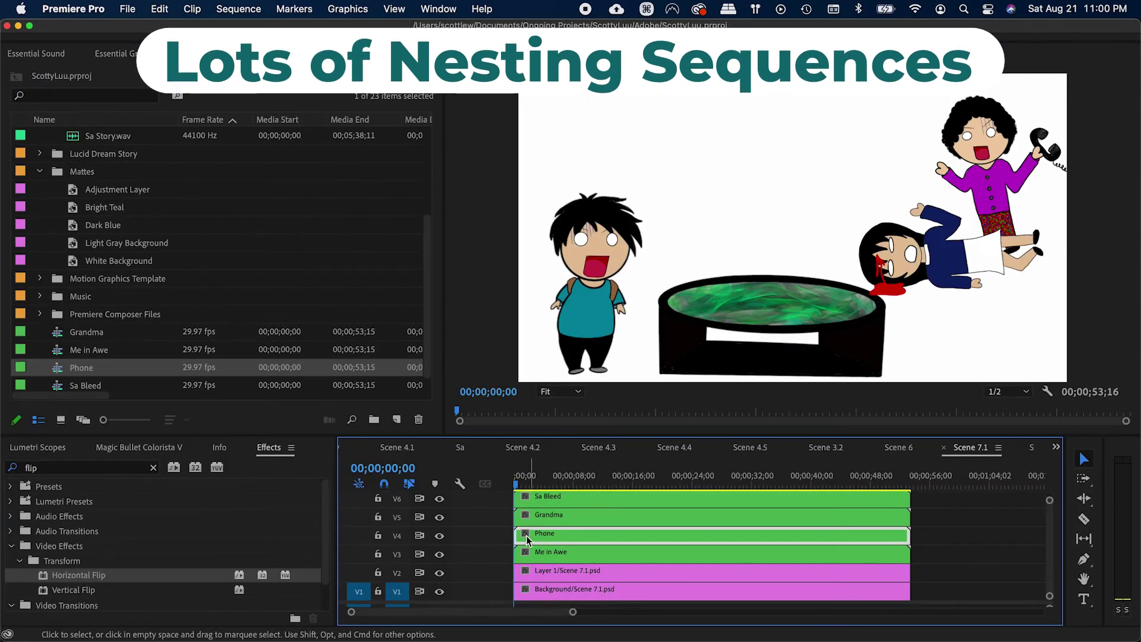
Step: Trim the Phone clip's start to about 9.5 seconds, add default transitions to it, save, and trim the Grandma clip's start to 00;00;03;09
{"action": "key", "text": "super+s"}
{"action": "left_click_drag", "start_coordinate": [571, 537], "coordinate": [586, 538]}
{"action": "key", "text": "super+d"}
{"action": "key", "text": "super+s"}
{"action": "left_click_drag", "start_coordinate": [515, 516], "coordinate": [538, 516]}
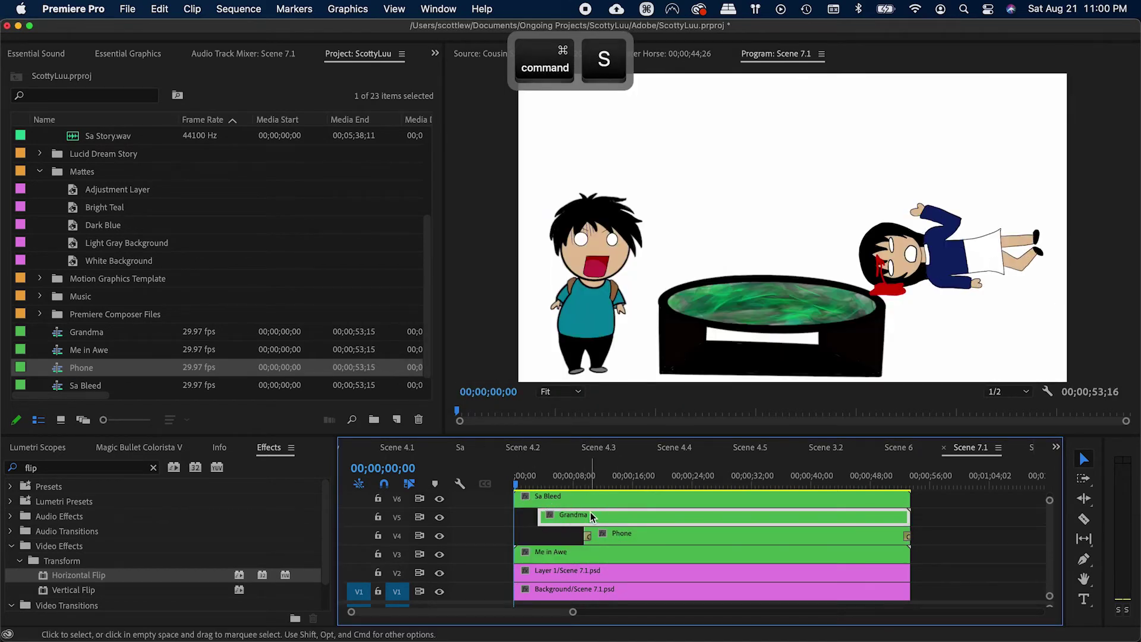
Step: Keyframe Grandma's Position from 1430, 540 at 00;00;03;09 to 960, 540, and apply temporal easing to the keyframes
{"action": "left_click", "coordinate": [546, 472]}
{"action": "key", "text": "shift+5"}
{"action": "left_click", "coordinate": [37, 129]}
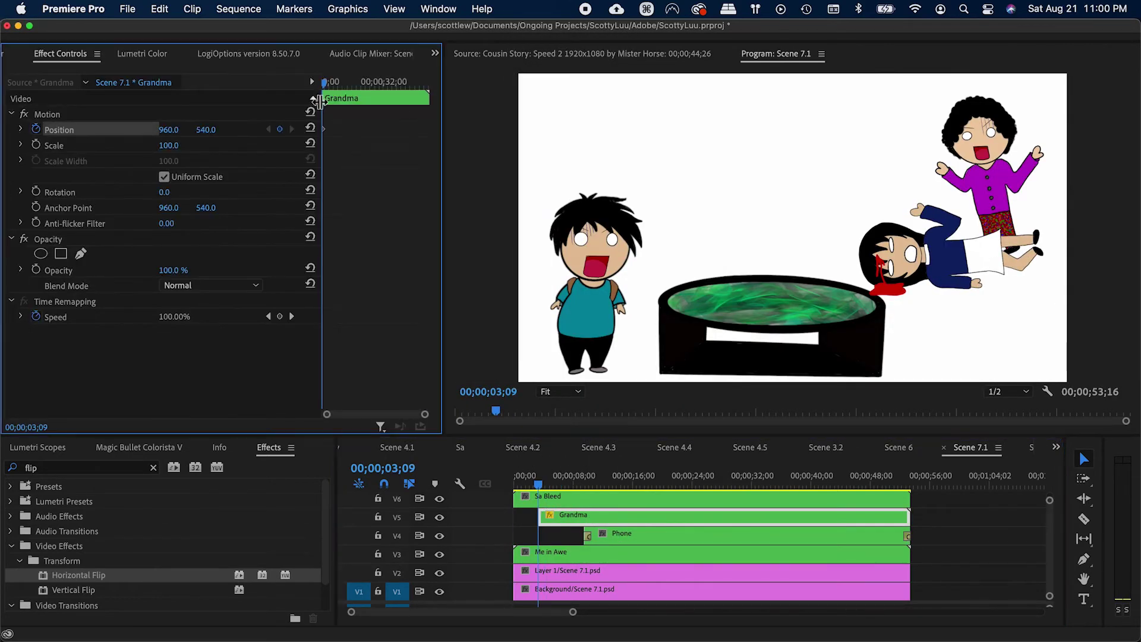
{"action": "left_click_drag", "start_coordinate": [169, 130], "coordinate": [174, 131]}
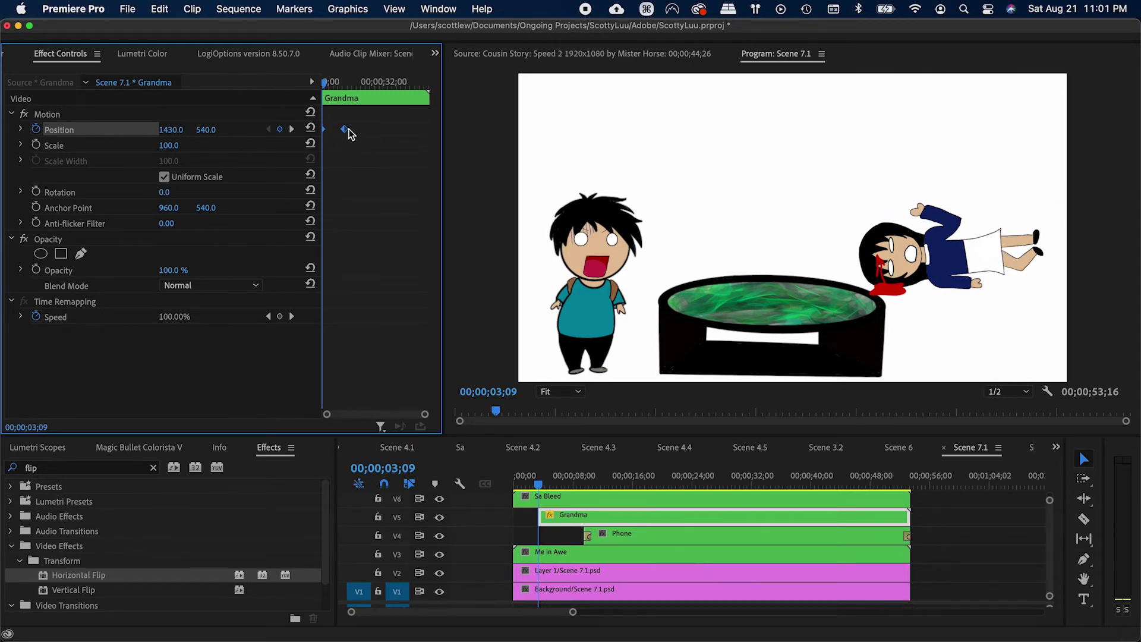
{"action": "right_click", "coordinate": [349, 128]}
{"action": "mouse_move", "coordinate": [410, 265]}
{"action": "left_click", "coordinate": [523, 279]}
Step: Move Grandma's end Position keyframe earlier to speed up her slide-in, previewing the motion between adjustments, and save the project
{"action": "key", "text": "space"}
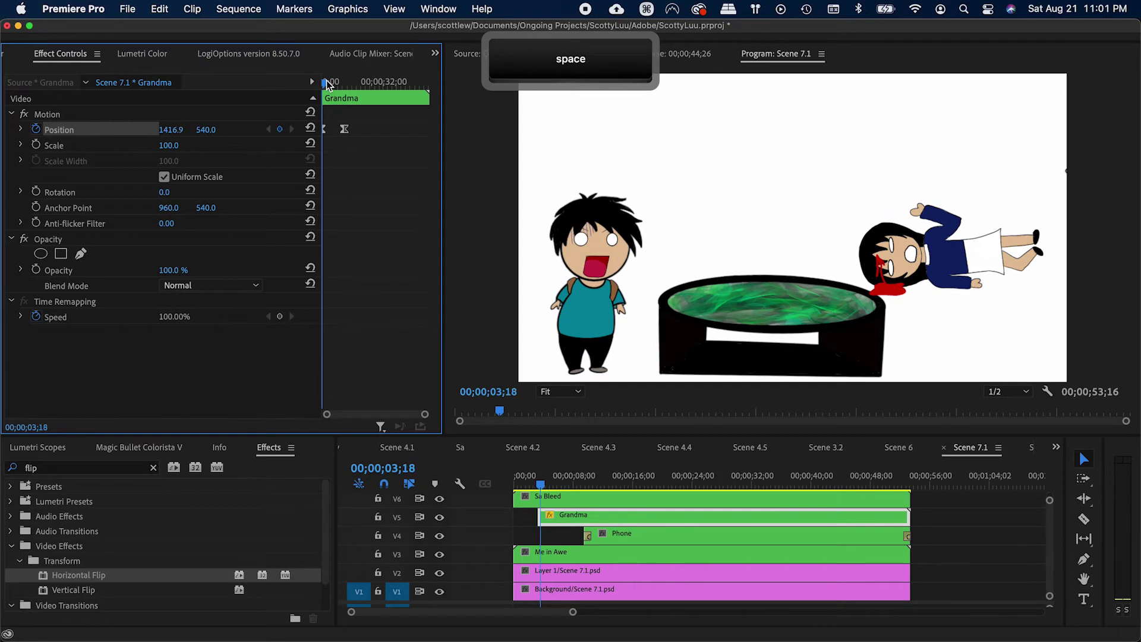
{"action": "key", "text": "space"}
{"action": "left_click_drag", "start_coordinate": [345, 129], "coordinate": [328, 129]}
{"action": "left_click_drag", "start_coordinate": [327, 83], "coordinate": [321, 83]}
{"action": "key", "text": "space"}
{"action": "key", "text": "space"}
{"action": "key", "text": "equal"}
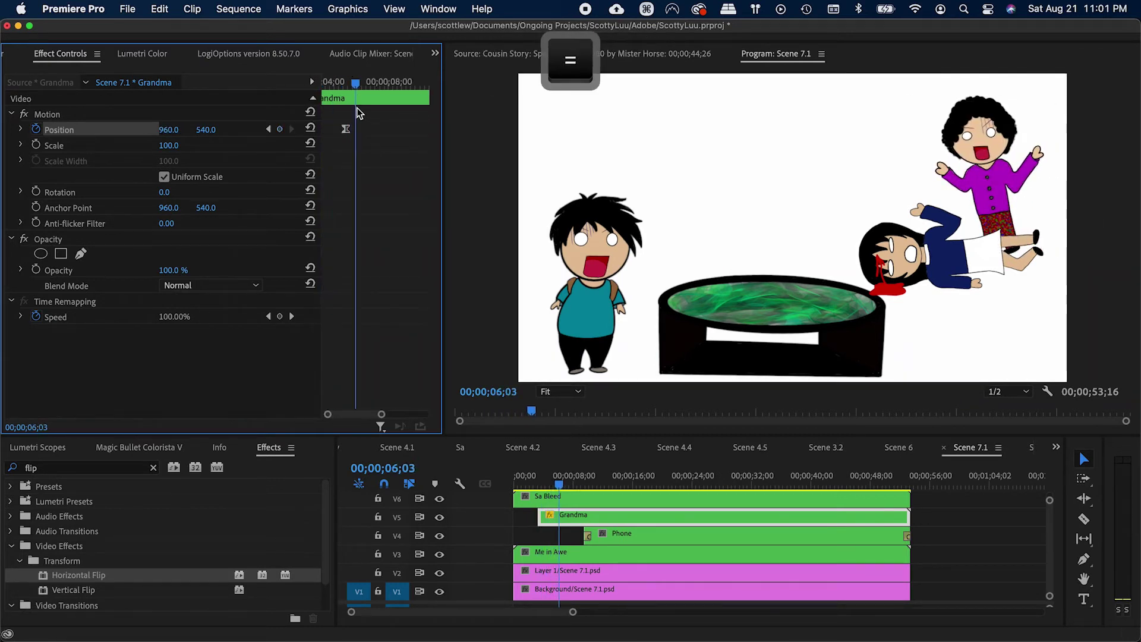
{"action": "key", "text": "space"}
{"action": "left_click_drag", "start_coordinate": [359, 129], "coordinate": [345, 129]}
{"action": "key", "text": "space"}
{"action": "key", "text": "super+s"}
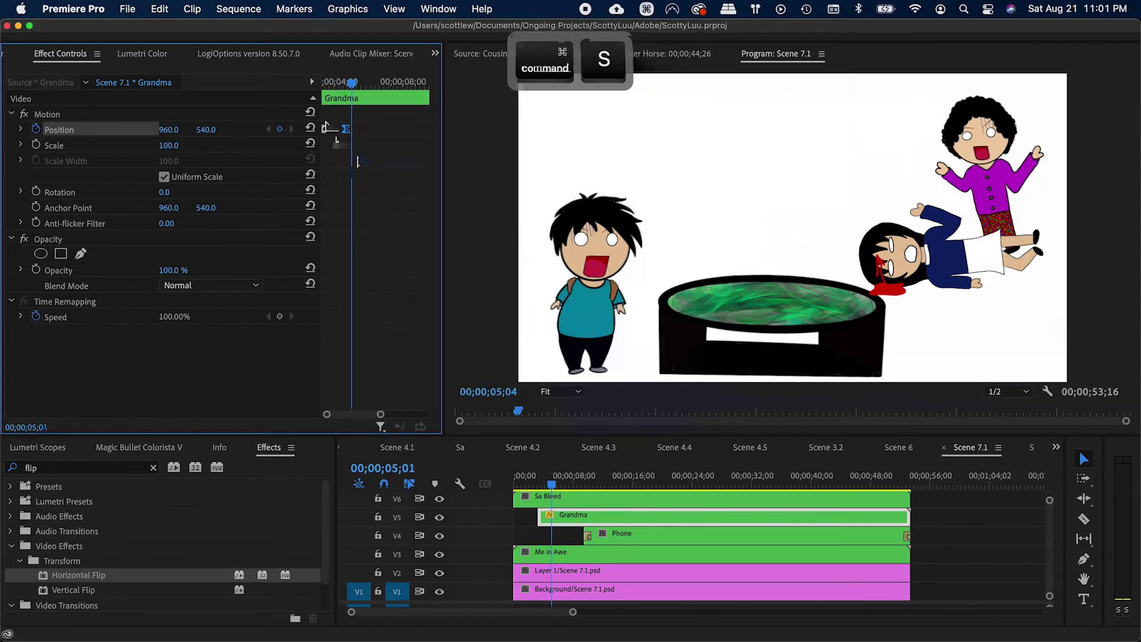
Step: Keyframe the Me in Awe clip's Position from 509, 540 at 00;00;00;00 to 960, 540, with easing on the keyframes
{"action": "left_click", "coordinate": [562, 553]}
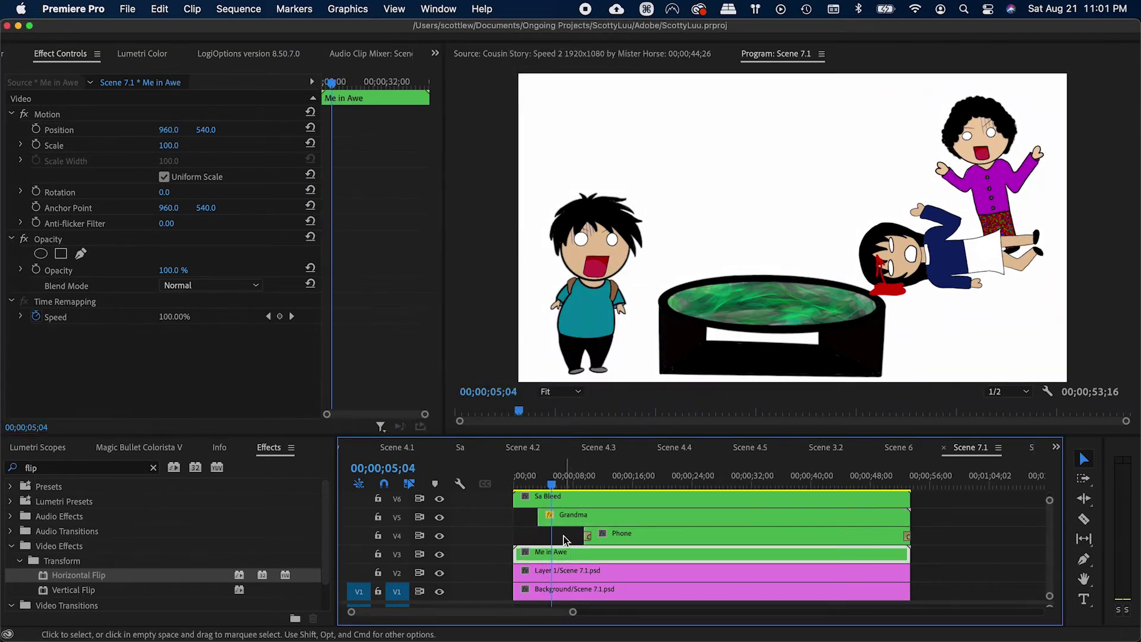
{"action": "key", "text": "super+s"}
{"action": "key", "text": "Home"}
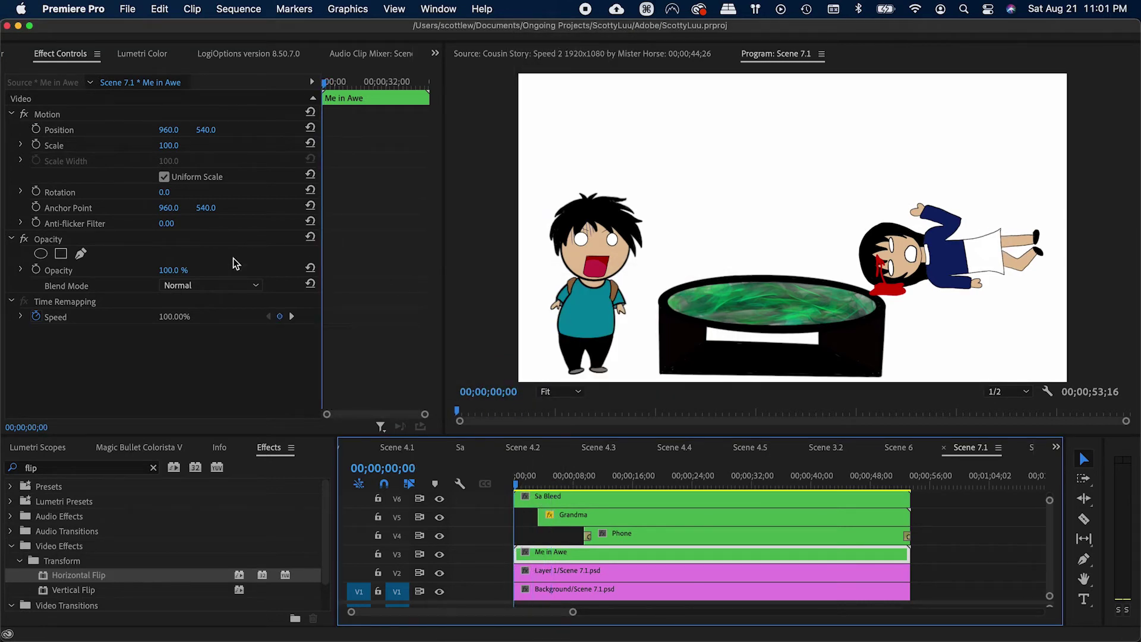
{"action": "left_click", "coordinate": [36, 130]}
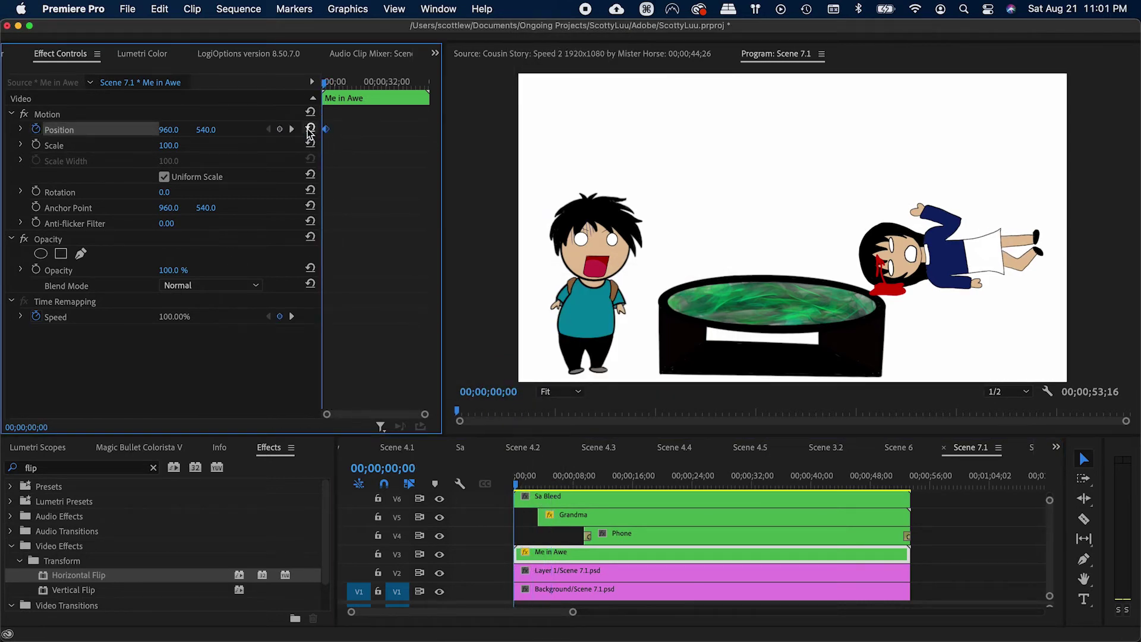
{"action": "mouse_move", "coordinate": [172, 138]}
{"action": "left_mouse_down"}
{"action": "mouse_move", "coordinate": [131, 137]}
{"action": "mouse_move", "coordinate": [186, 127]}
{"action": "left_mouse_up"}
{"action": "key", "text": "="}
{"action": "left_click", "coordinate": [21, 129]}
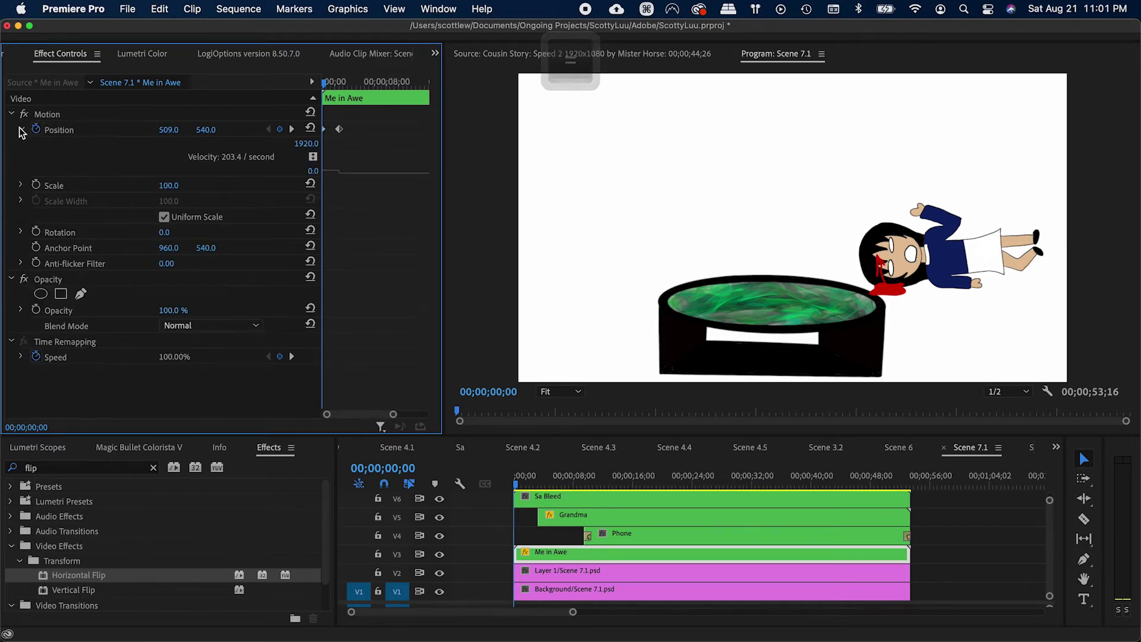
{"action": "key", "text": "="}
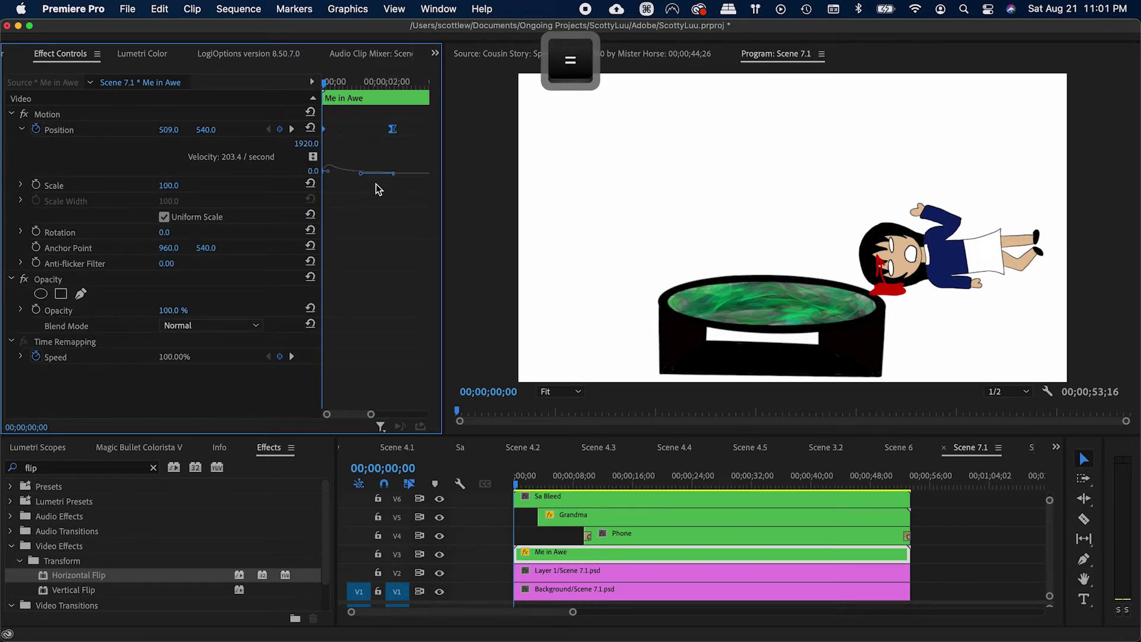
Step: Preview the Me in Awe slide-in, move its end Position keyframe earlier to just over one second, and replay from the start
{"action": "key", "text": "space"}
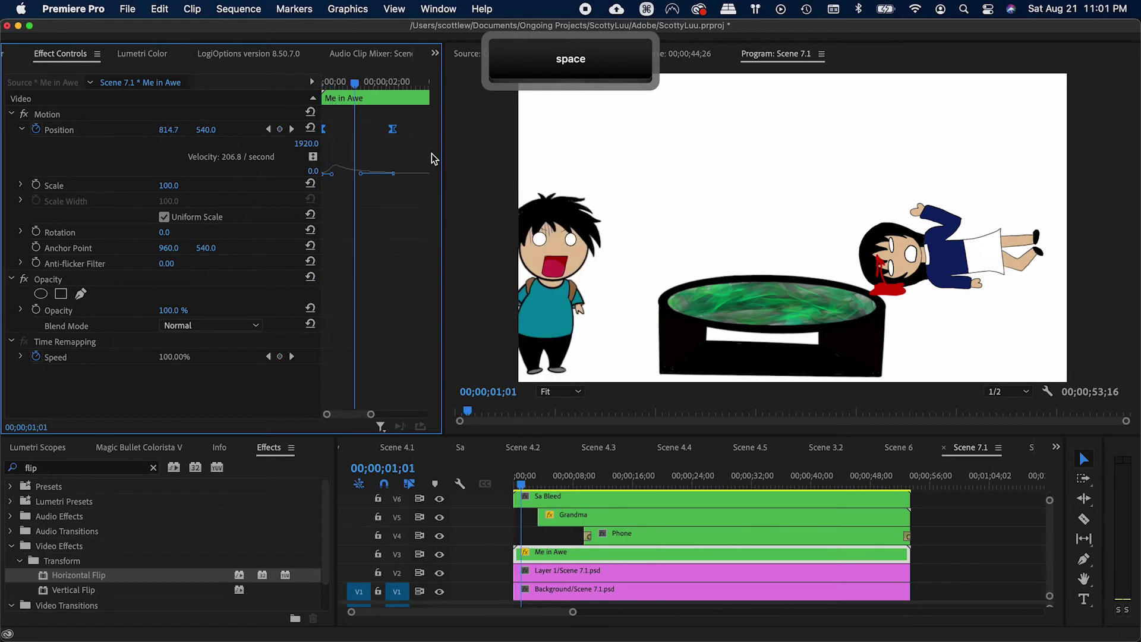
{"action": "left_click_drag", "start_coordinate": [387, 131], "coordinate": [361, 130]}
{"action": "left_click_drag", "start_coordinate": [354, 88], "coordinate": [309, 99]}
{"action": "key", "text": "space"}
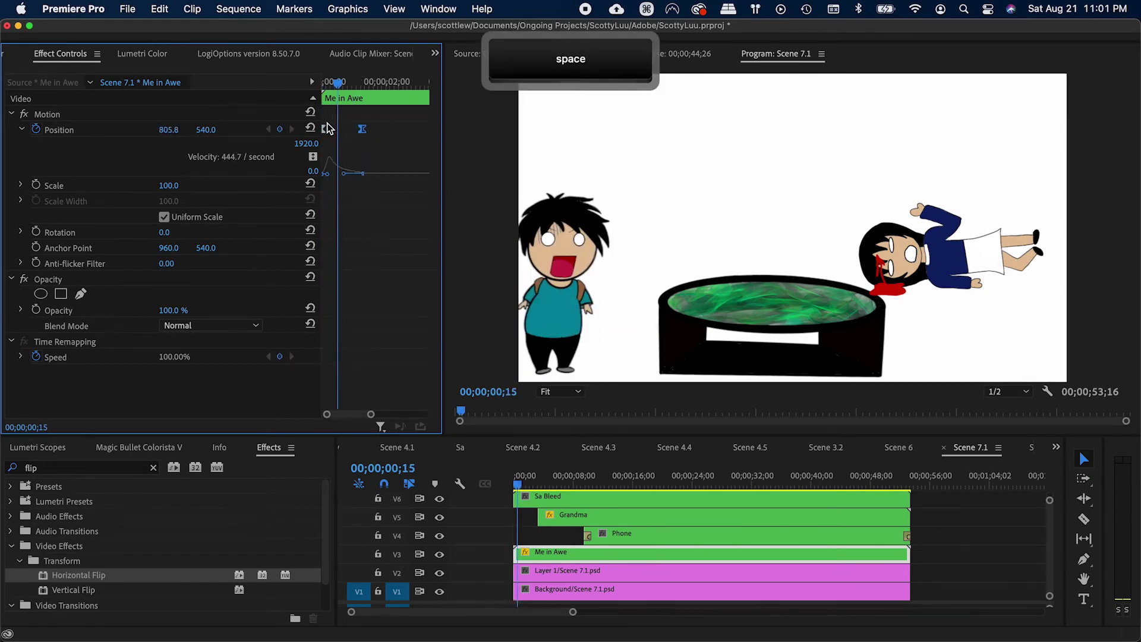
Step: Move the Me in Awe clip's second Position keyframe closer to the first, play back the faster entrance and save the project
{"action": "left_click_drag", "start_coordinate": [362, 129], "coordinate": [348, 127]}
{"action": "left_click_drag", "start_coordinate": [349, 85], "coordinate": [309, 84]}
{"action": "key", "text": "space"}
{"action": "key", "text": "super+s"}
Step: Save the Me in Awe clip's Motion animation as a preset named "Image In - From Right"
{"action": "right_click", "coordinate": [85, 130]}
{"action": "left_click", "coordinate": [129, 116]}
{"action": "left_click_drag", "start_coordinate": [348, 84], "coordinate": [306, 89]}
{"action": "right_click", "coordinate": [93, 132]}
{"action": "left_click", "coordinate": [57, 115]}
{"action": "right_click", "coordinate": [67, 114]}
{"action": "left_click", "coordinate": [96, 143]}
{"action": "type", "text": "Im"}
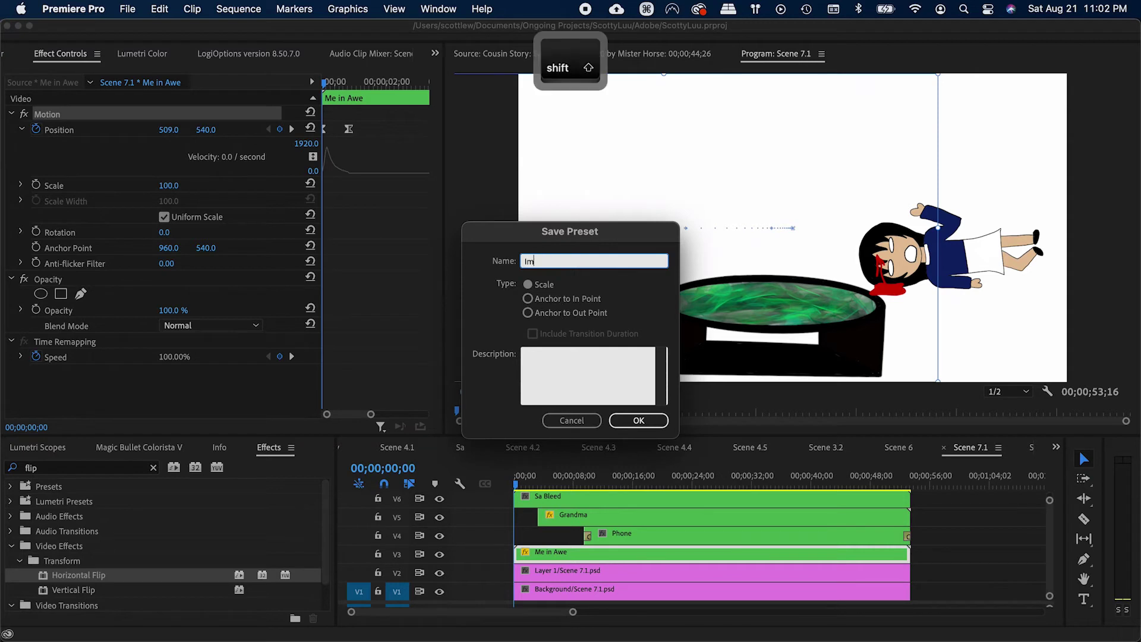
{"action": "type", "text": "age In - From Right"}
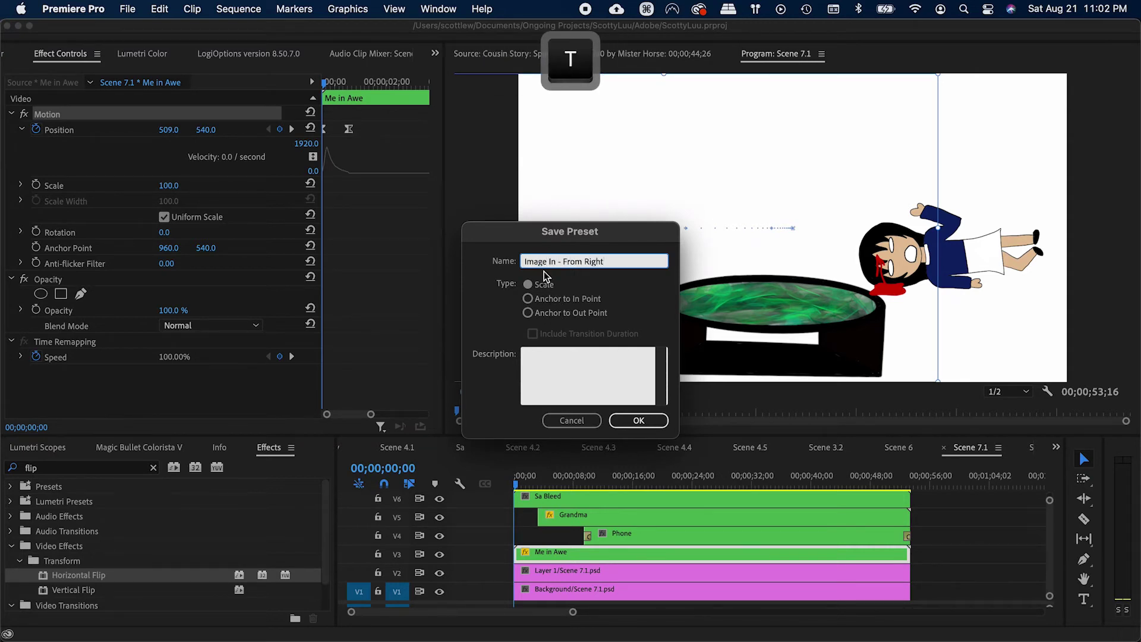
{"action": "left_click", "coordinate": [653, 423]}
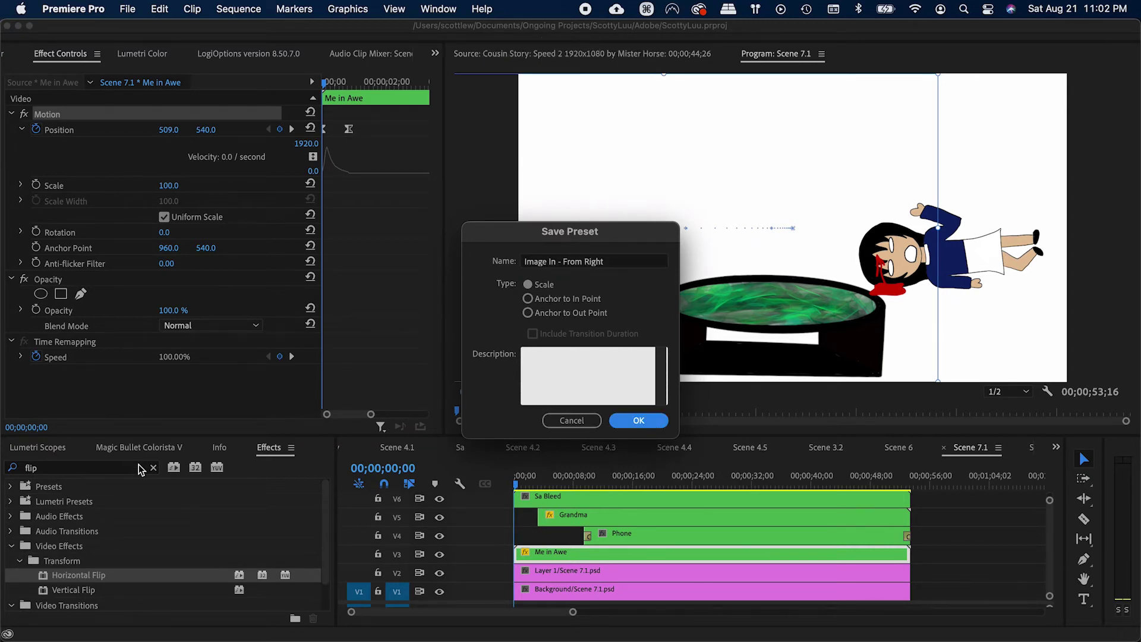
Step: Change the "Image In - From Right" preset's type to Anchor to In Point and save the project
{"action": "left_click", "coordinate": [153, 467]}
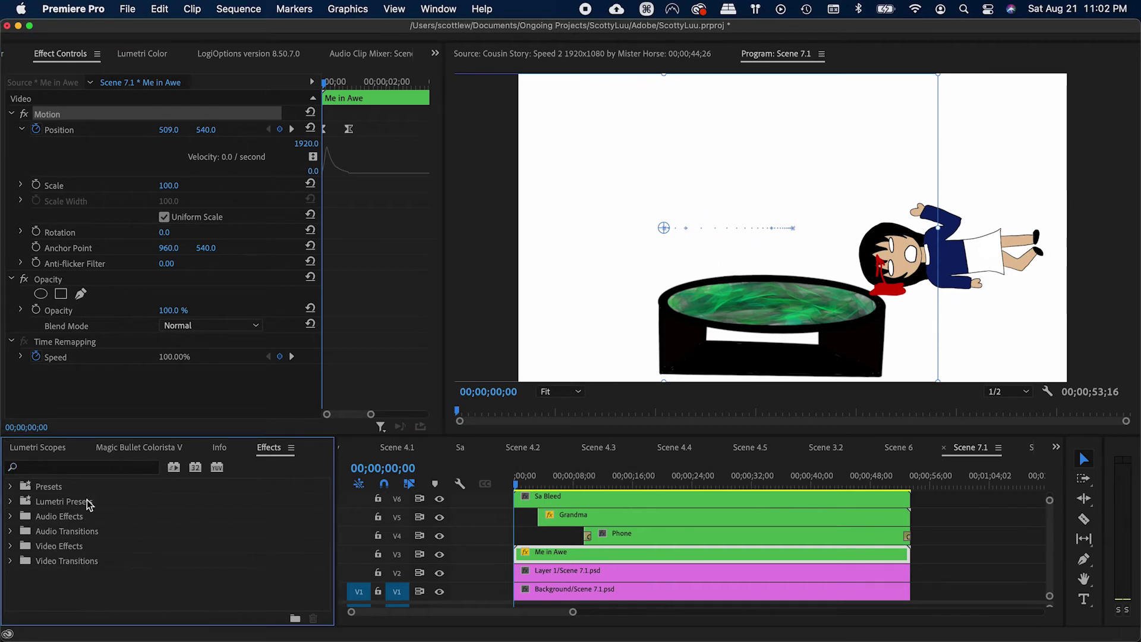
{"action": "left_click", "coordinate": [11, 486]}
{"action": "left_click", "coordinate": [67, 516]}
{"action": "key", "text": "super+s"}
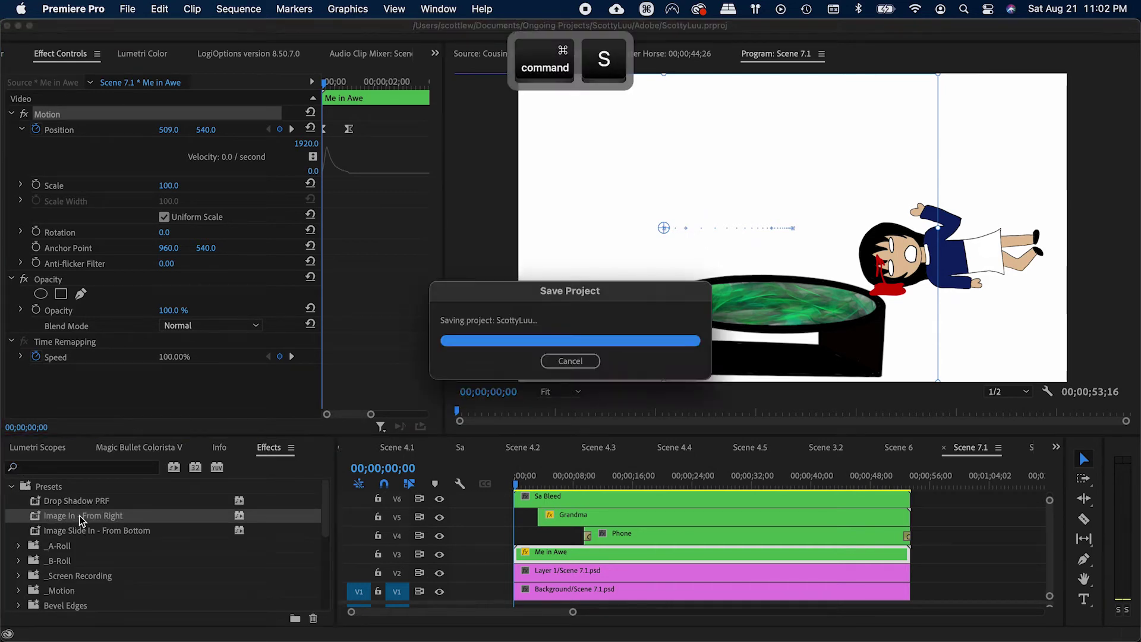
{"action": "right_click", "coordinate": [83, 516]}
{"action": "left_click", "coordinate": [136, 606]}
{"action": "left_click", "coordinate": [526, 298]}
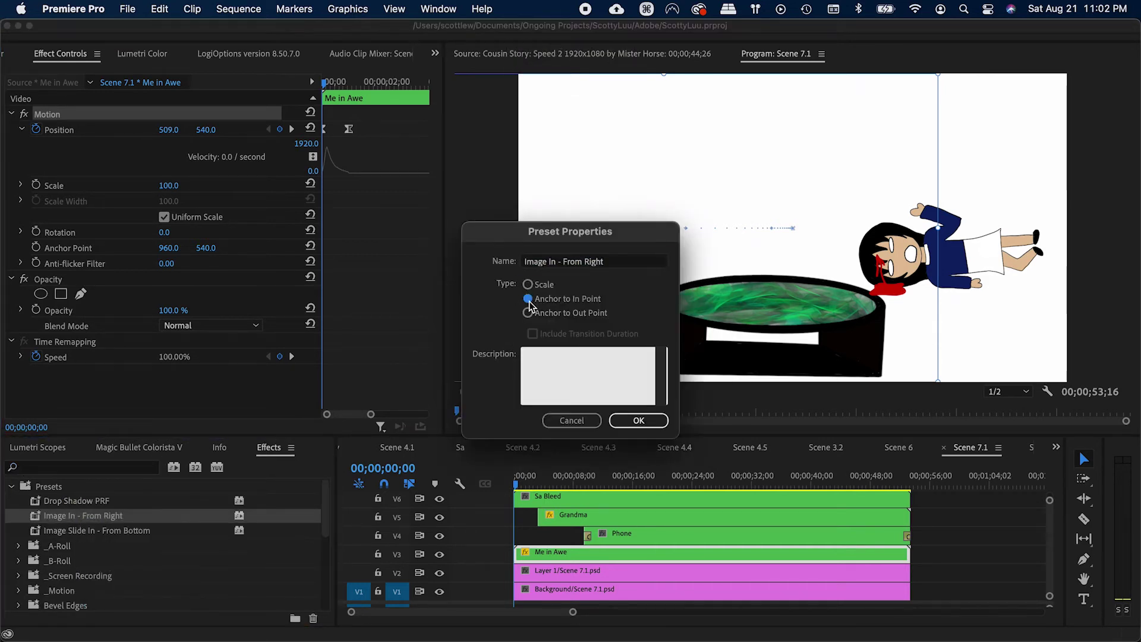
{"action": "left_click", "coordinate": [637, 419]}
{"action": "mouse_move", "coordinate": [46, 521]}
{"action": "left_mouse_down"}
{"action": "mouse_move", "coordinate": [556, 497]}
{"action": "mouse_move", "coordinate": [516, 556]}
{"action": "mouse_move", "coordinate": [69, 520]}
{"action": "left_mouse_up"}
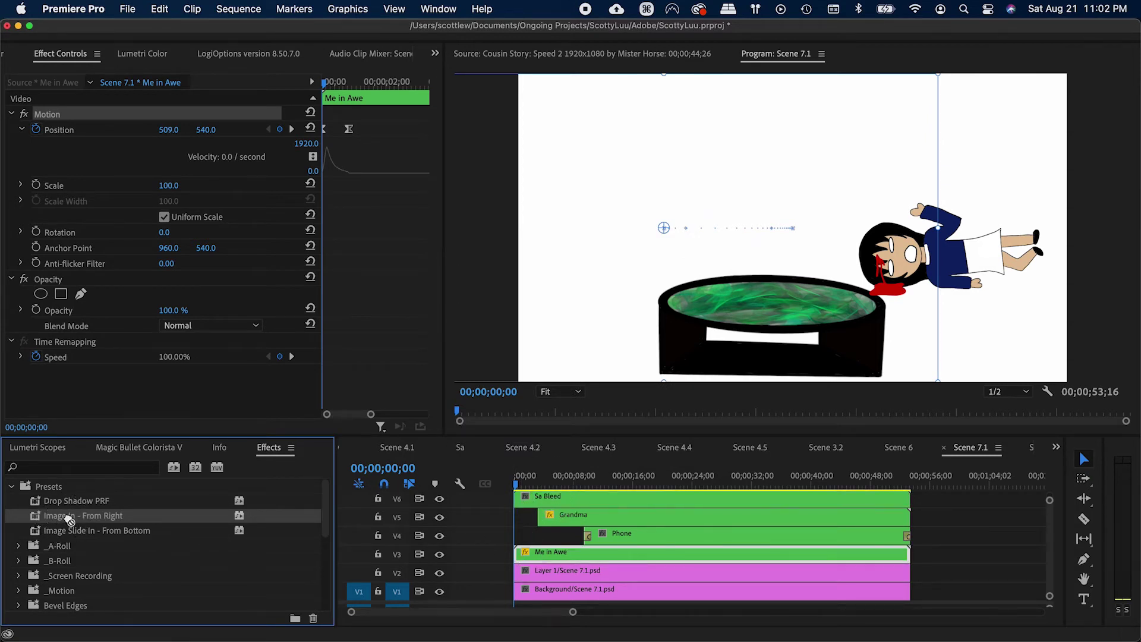
{"action": "key", "text": "super+s"}
{"action": "key", "text": "super+s"}
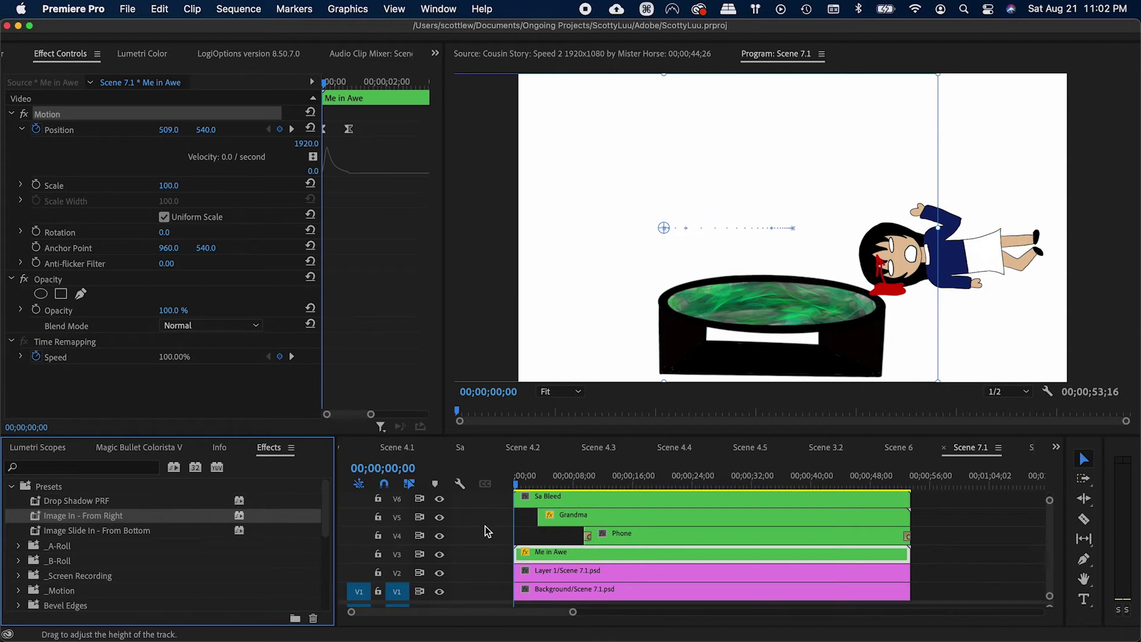
Step: Apply the "Image In - From Right" preset to the Sa Bleed clip on V6 at the start of Scene 7.1
{"action": "key", "text": "space"}
{"action": "left_click", "coordinate": [510, 485]}
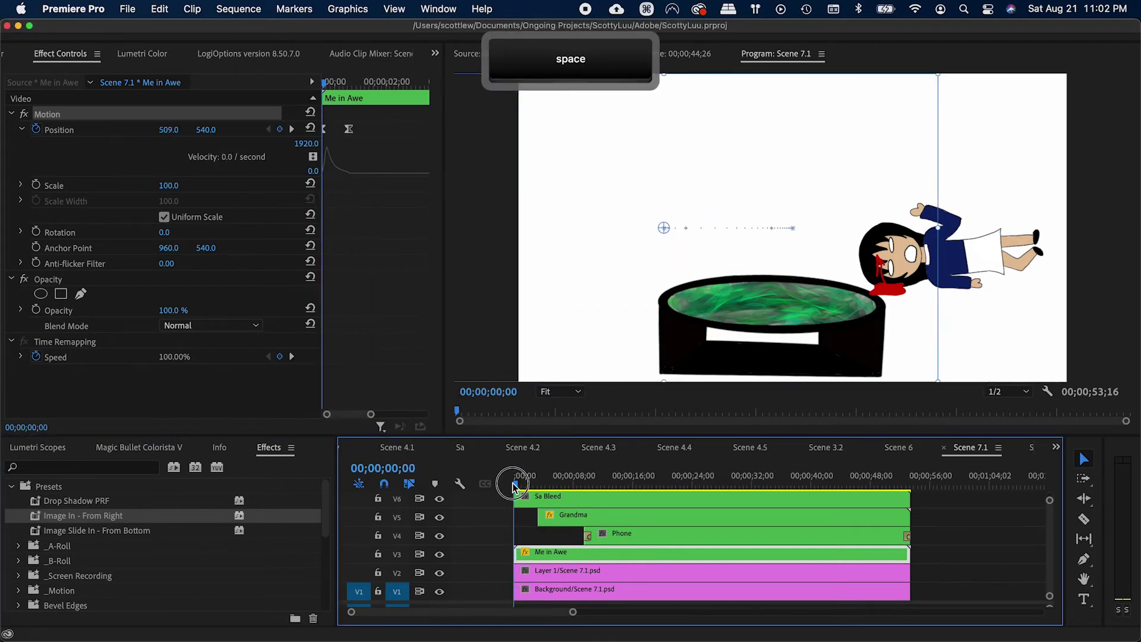
{"action": "key", "text": "super+s"}
{"action": "left_click", "coordinate": [1016, 235]}
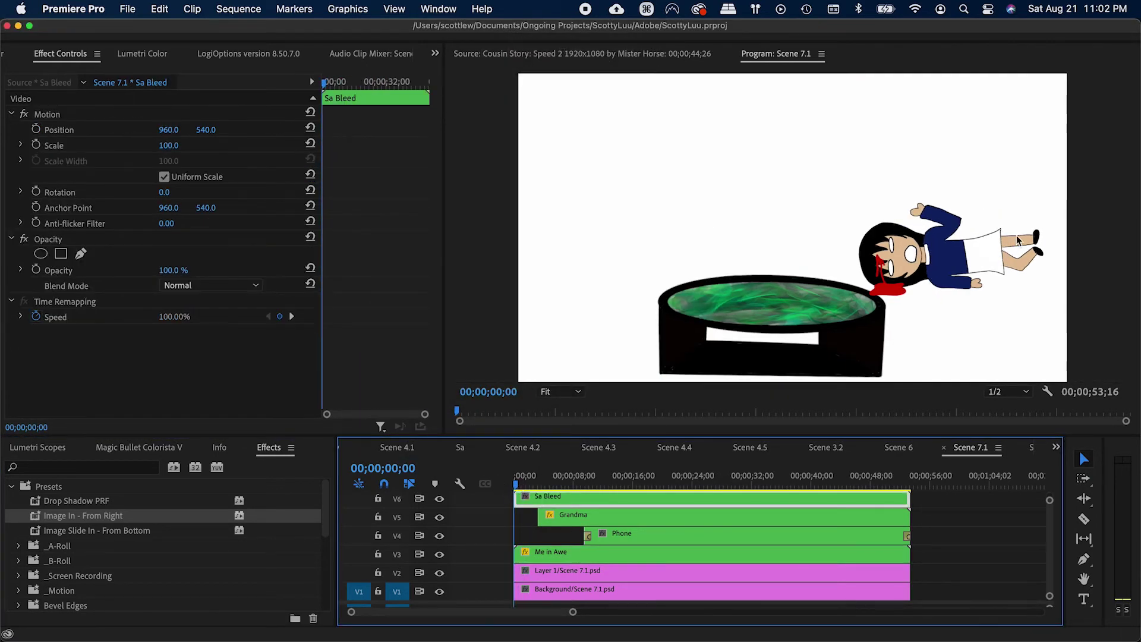
{"action": "left_click_drag", "start_coordinate": [59, 516], "coordinate": [546, 496]}
{"action": "left_click", "coordinate": [372, 156]}
{"action": "key", "text": "equal"}
{"action": "key", "text": "equal"}
{"action": "key", "text": "equal"}
{"action": "key", "text": "equal"}
{"action": "key", "text": "equal"}
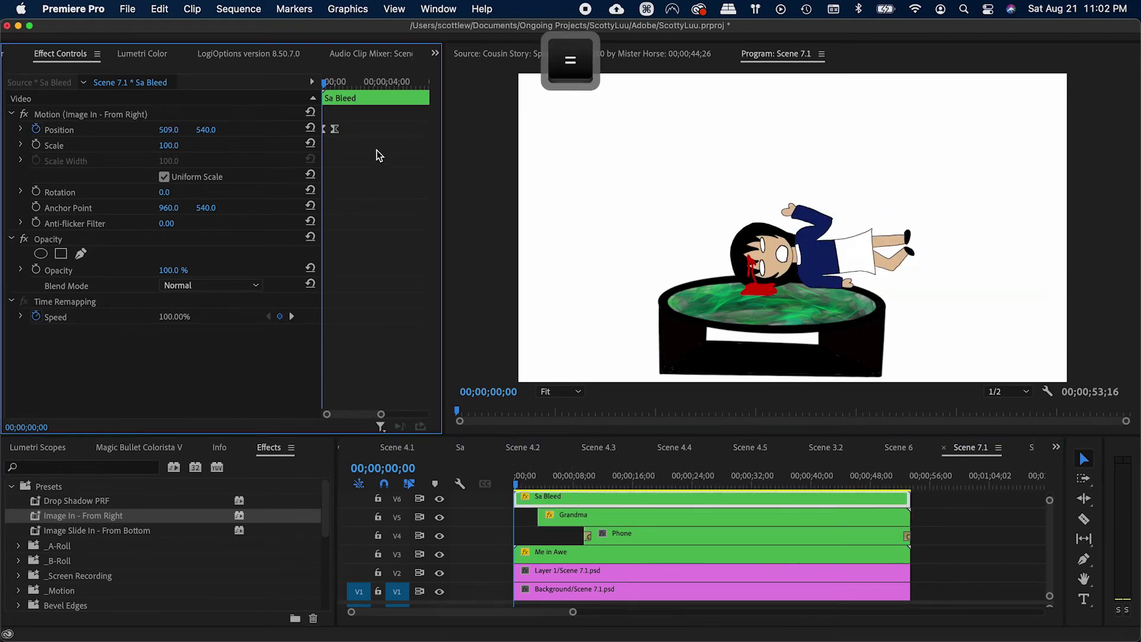
Step: Set the Sa Bleed clip's starting horizontal Position to 1749, play back the entrance and save the project
{"action": "key", "text": "super+s"}
{"action": "left_click_drag", "start_coordinate": [168, 131], "coordinate": [245, 131]}
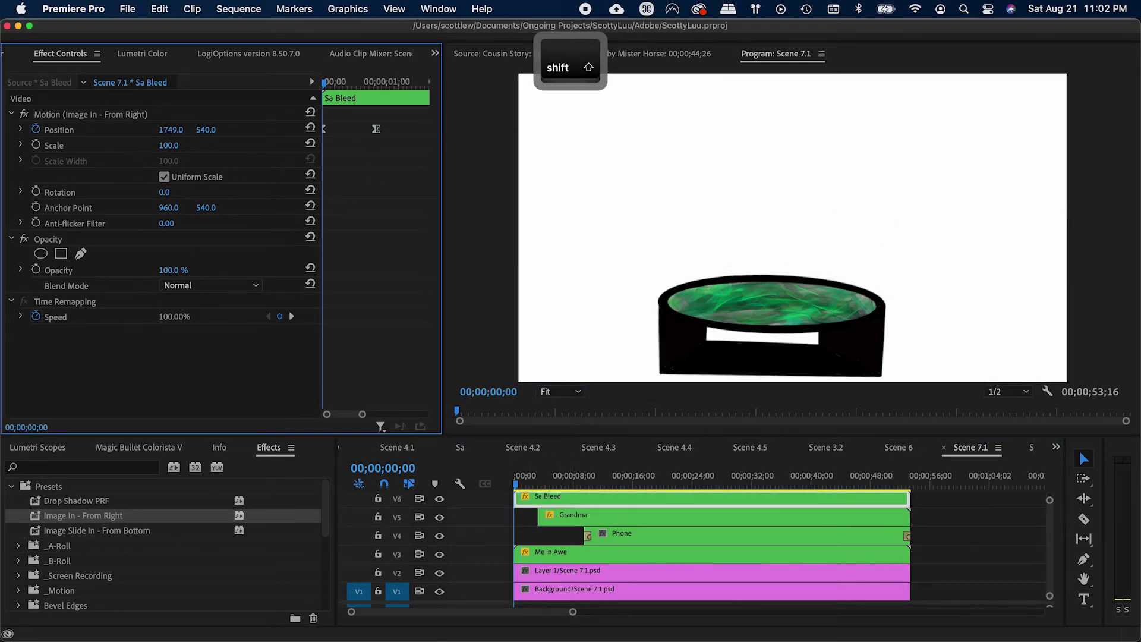
{"action": "key", "text": "ctrl+super+Right"}
{"action": "key", "text": "ctrl+super+Left"}
{"action": "key", "text": "space"}
{"action": "key", "text": "super+s"}
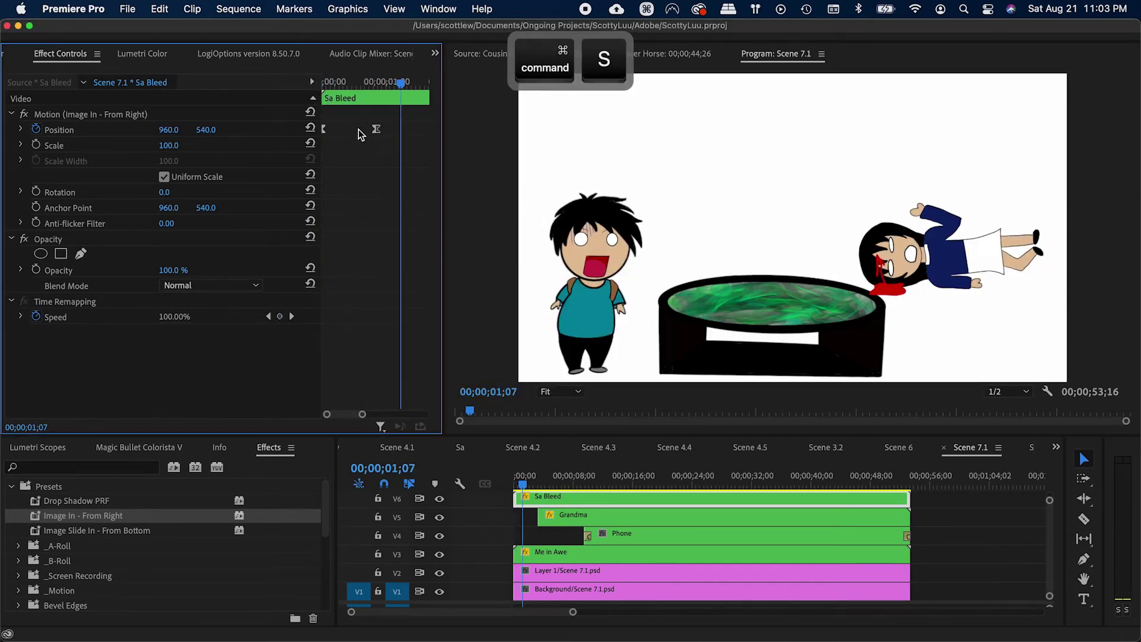
Step: Shift the Me in Awe clip about 12 frames later on V3 and play back the staggered entrances
{"action": "left_click_drag", "start_coordinate": [531, 503], "coordinate": [532, 502]}
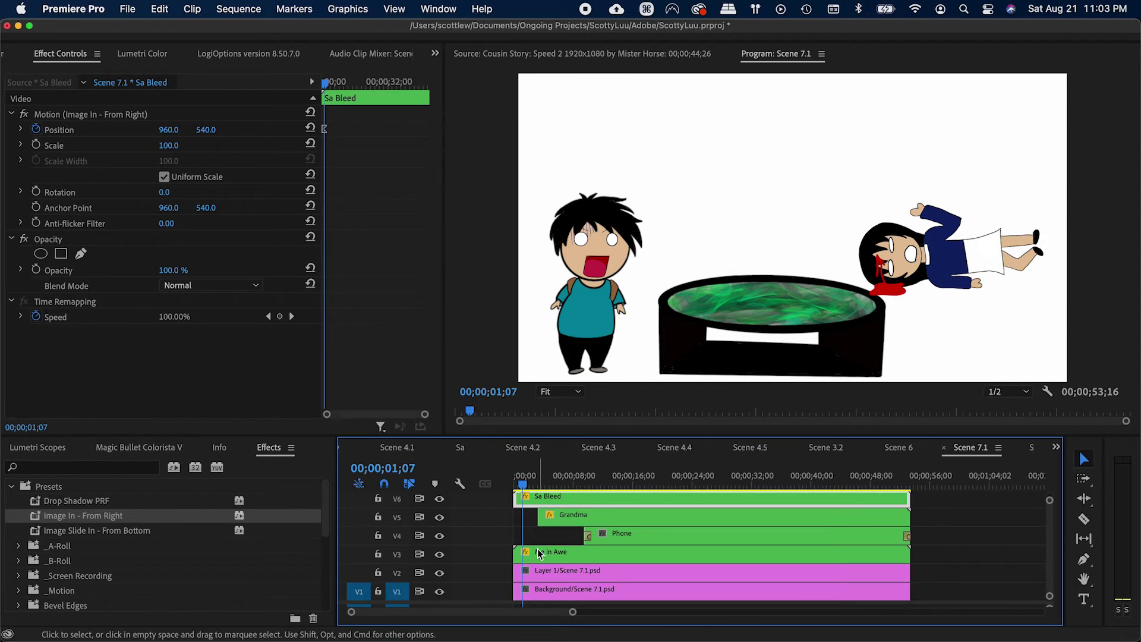
{"action": "left_click_drag", "start_coordinate": [535, 554], "coordinate": [571, 552]}
{"action": "key", "text": "space"}
{"action": "key", "text": "equal"}
{"action": "left_click_drag", "start_coordinate": [531, 479], "coordinate": [521, 479]}
{"action": "key", "text": "equal"}
{"action": "left_click_drag", "start_coordinate": [539, 549], "coordinate": [552, 551]}
{"action": "left_click_drag", "start_coordinate": [526, 480], "coordinate": [469, 486]}
{"action": "key", "text": "space"}
Step: Delay the Me in Awe clip by about 11 more frames on V3, play from the start and save the project
{"action": "left_click_drag", "start_coordinate": [546, 553], "coordinate": [555, 554]}
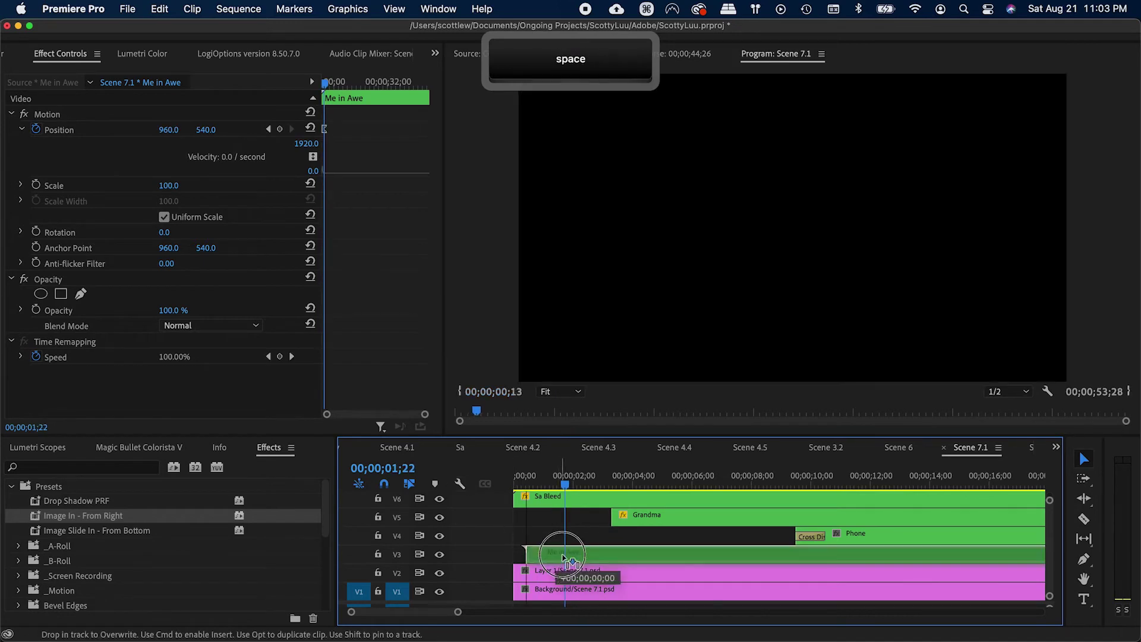
{"action": "left_click_drag", "start_coordinate": [532, 486], "coordinate": [507, 487]}
{"action": "key", "text": "space"}
{"action": "key", "text": "space"}
{"action": "key", "text": "super+s"}
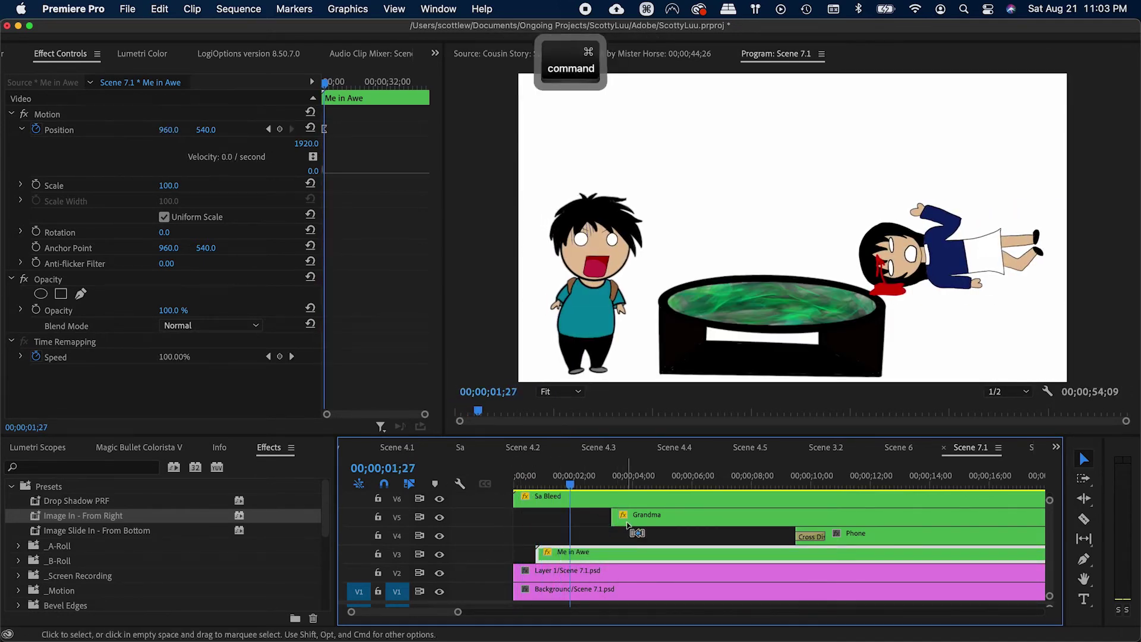
Step: Set the Sa Bleed clip's ending Position keyframe to 800, 580, save the project and play back the scene
{"action": "key", "text": "minus"}
{"action": "left_click", "coordinate": [557, 503]}
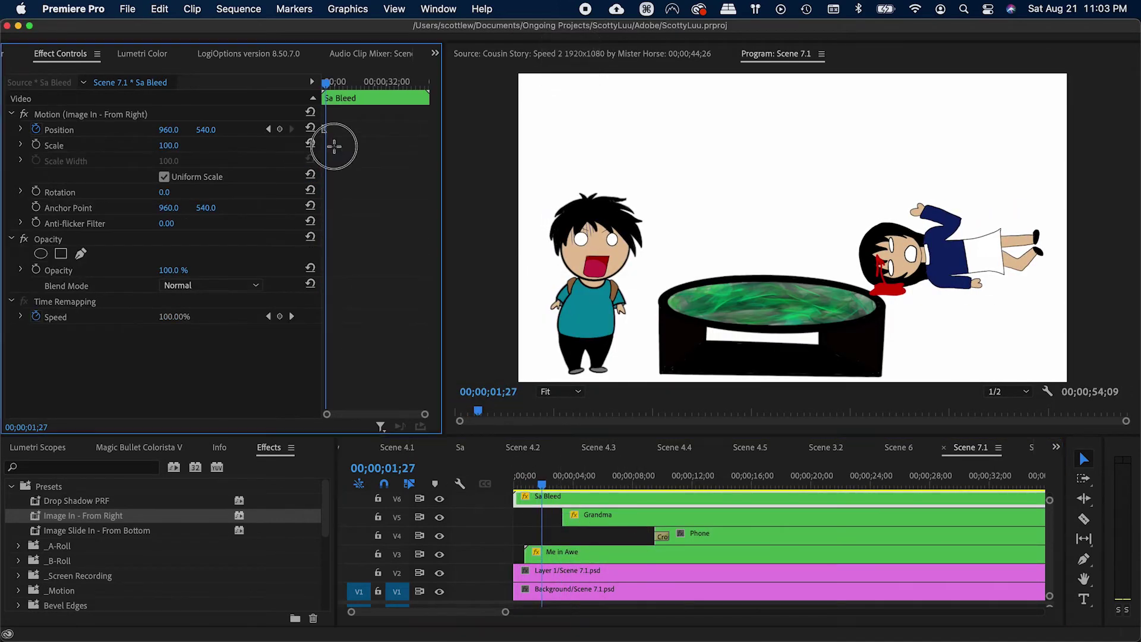
{"action": "left_click", "coordinate": [269, 129]}
{"action": "left_click_drag", "start_coordinate": [170, 130], "coordinate": [83, 130]}
{"action": "left_click_drag", "start_coordinate": [205, 130], "coordinate": [174, 131]}
{"action": "key", "text": "super+s"}
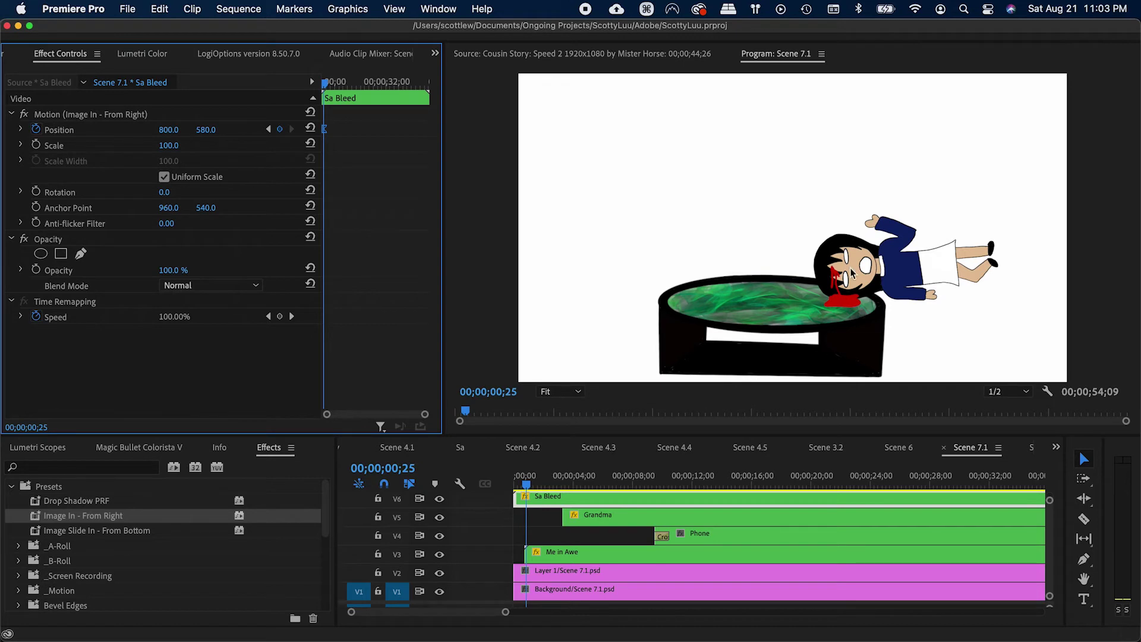
{"action": "key", "text": "super+s"}
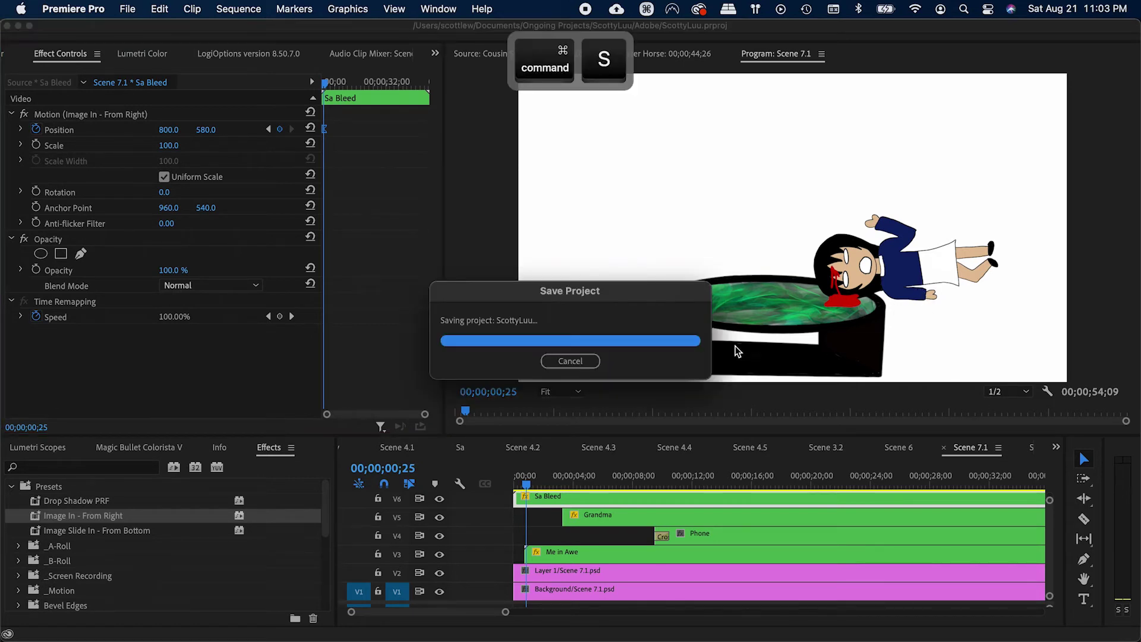
{"action": "left_click", "coordinate": [503, 483]}
{"action": "key", "text": "space"}
{"action": "key", "text": "v"}
{"action": "key", "text": "space"}
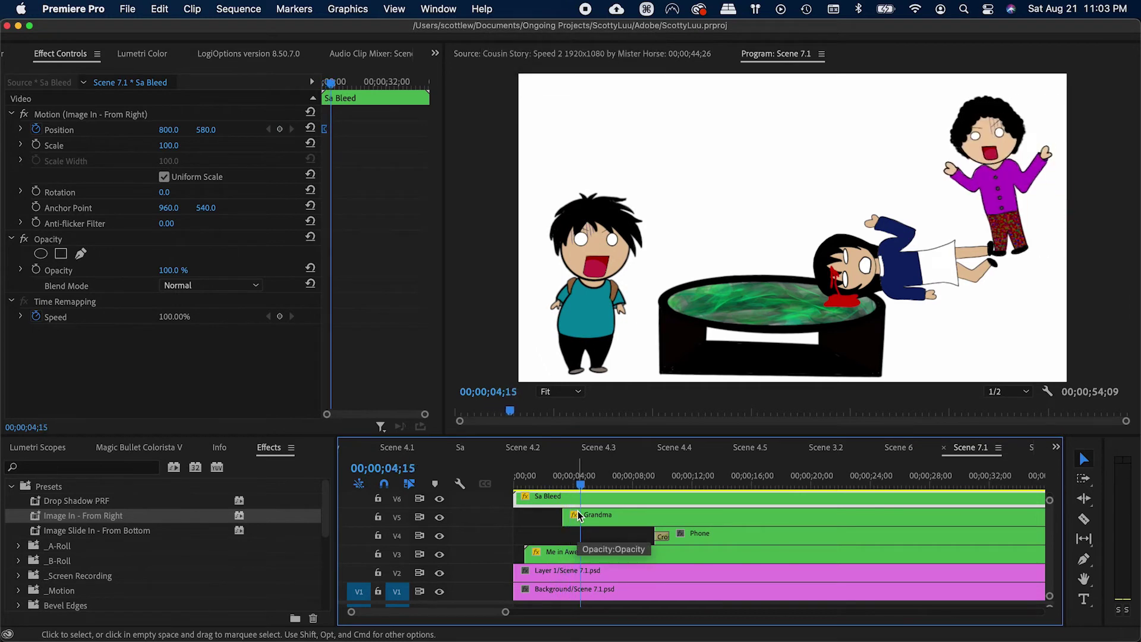
Step: Scale the Grandma clip to 149 and set its ending Position keyframe to 623, 831, saving the project
{"action": "key", "text": "space"}
{"action": "left_click", "coordinate": [579, 516]}
{"action": "left_click", "coordinate": [351, 166]}
{"action": "key", "text": "equal"}
{"action": "key", "text": "equal"}
{"action": "key", "text": "equal"}
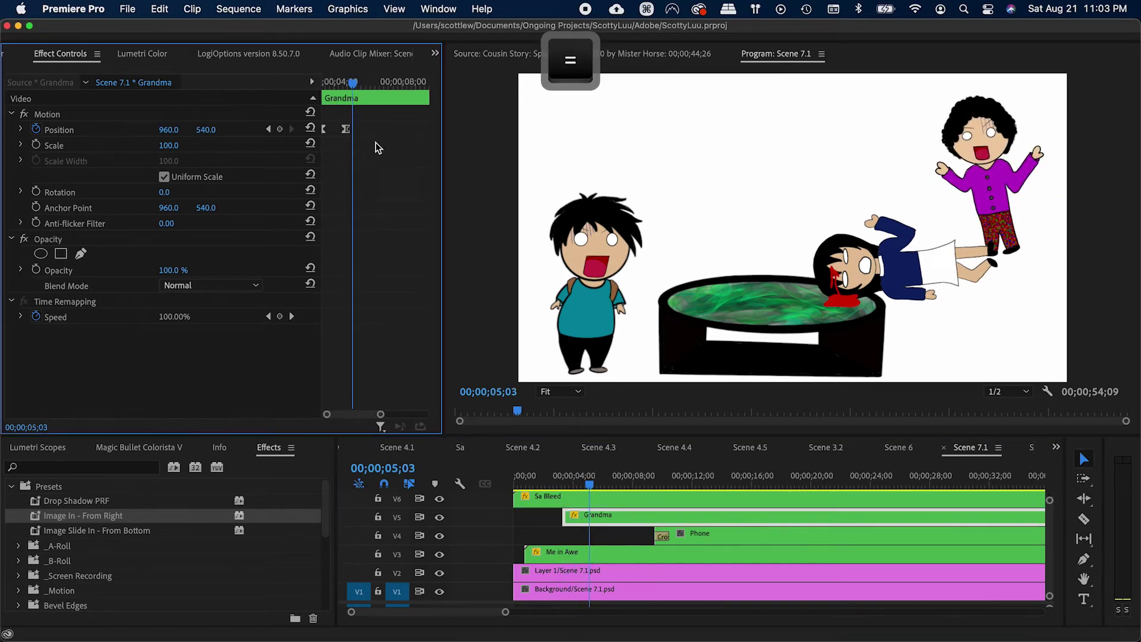
{"action": "left_click", "coordinate": [268, 129]}
{"action": "key", "text": "super+s"}
{"action": "left_click_drag", "start_coordinate": [206, 130], "coordinate": [258, 130]}
{"action": "mouse_move", "coordinate": [173, 129]}
{"action": "left_mouse_down"}
{"action": "mouse_move", "coordinate": [123, 129]}
{"action": "mouse_move", "coordinate": [180, 145]}
{"action": "left_mouse_up"}
{"action": "mouse_move", "coordinate": [168, 130]}
{"action": "left_mouse_down"}
{"action": "mouse_move", "coordinate": [213, 131]}
{"action": "mouse_move", "coordinate": [183, 132]}
{"action": "left_mouse_up"}
{"action": "key", "text": "super+s"}
{"action": "key", "text": "super+s"}
Step: Move the Grandma clip from V5 up to V8 in front of the other characters, save and play back its entrance
{"action": "key", "text": "grave"}
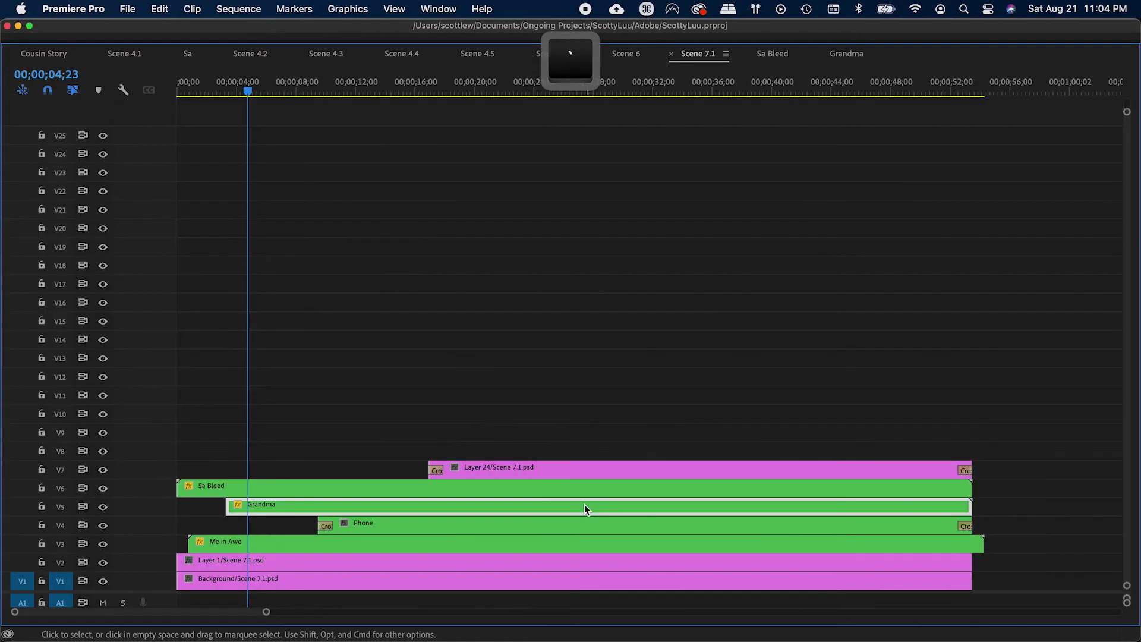
{"action": "left_click_drag", "start_coordinate": [304, 517], "coordinate": [308, 454]}
{"action": "key", "text": "grave"}
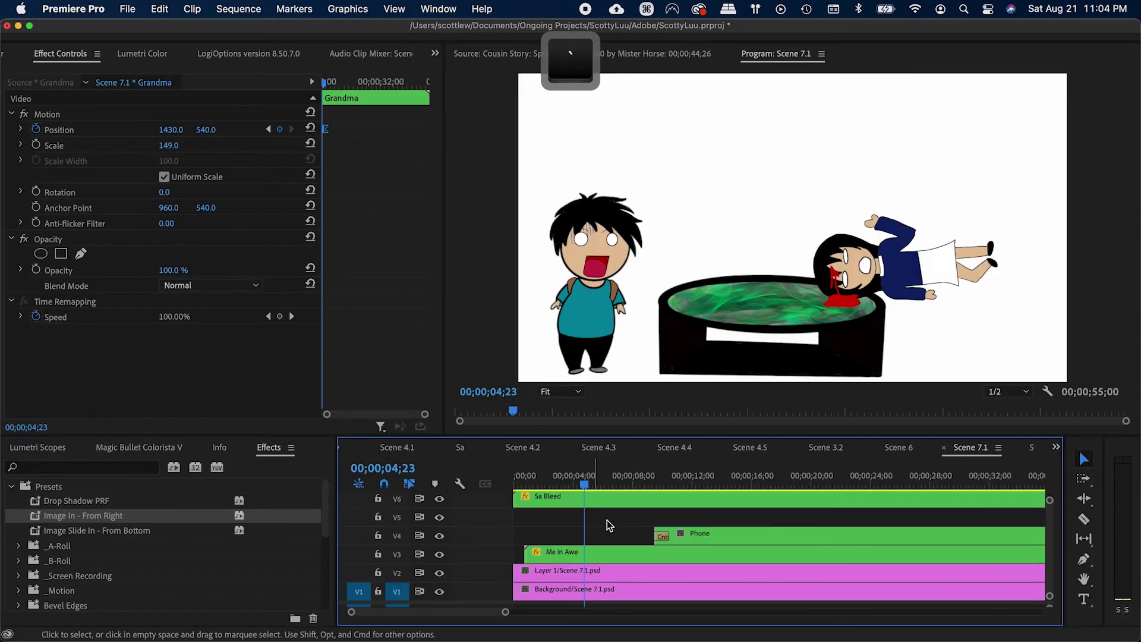
{"action": "left_click", "coordinate": [622, 478]}
{"action": "scroll", "coordinate": [634, 523], "scroll_direction": "up", "scroll_amount": 3}
{"action": "key", "text": "super+s"}
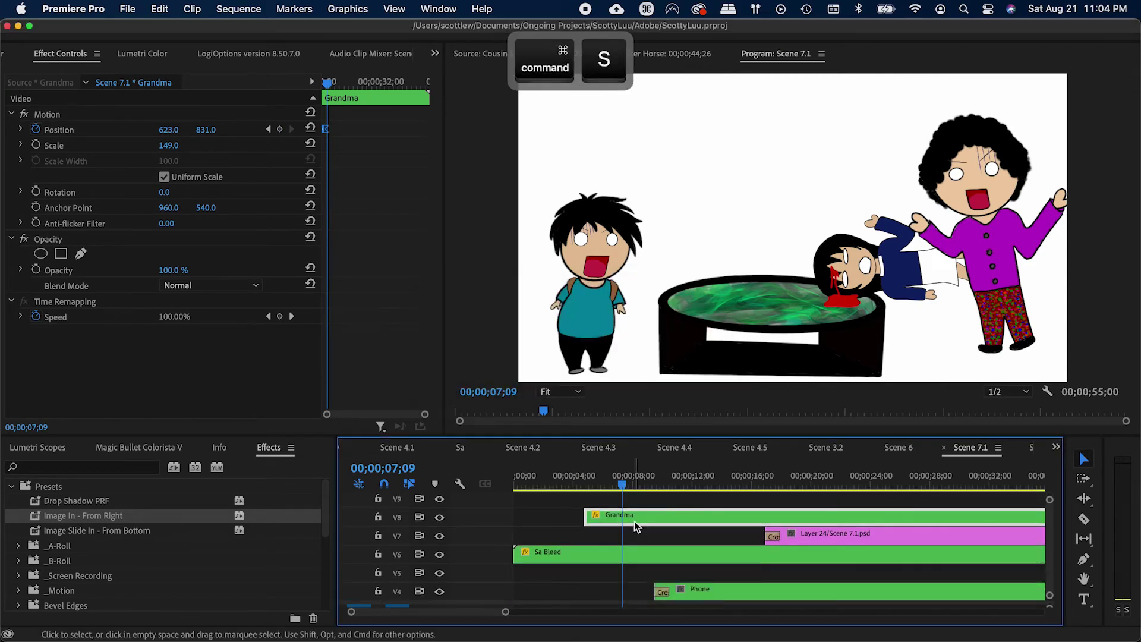
{"action": "key", "text": "minus"}
{"action": "left_click", "coordinate": [532, 479]}
{"action": "key", "text": "space"}
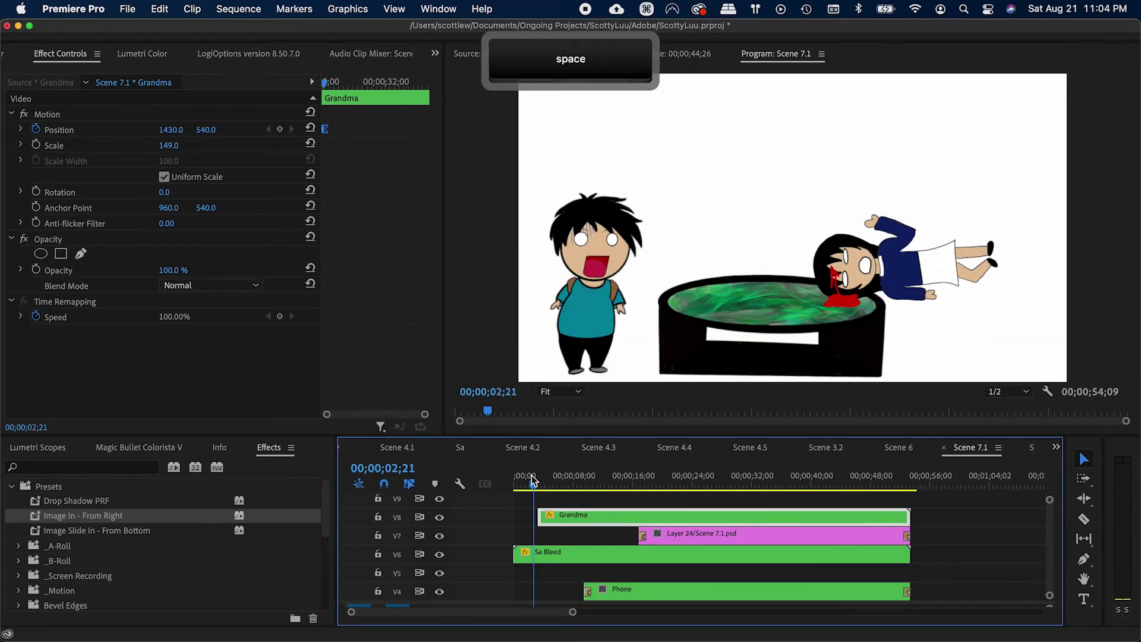
{"action": "key", "text": "space"}
Step: Set the Phone clip's vertical Position to 690
{"action": "mouse_move", "coordinate": [591, 487]}
{"action": "left_mouse_down"}
{"action": "mouse_move", "coordinate": [568, 491]}
{"action": "mouse_move", "coordinate": [606, 488]}
{"action": "left_mouse_up"}
{"action": "scroll", "coordinate": [622, 585], "scroll_direction": "down", "scroll_amount": 1}
{"action": "left_click", "coordinate": [630, 569]}
{"action": "left_click", "coordinate": [365, 176]}
Step: Move the Phone clip from V4 up to V9, nudge its Position to fit Grandma's raised hand, and save the project
{"action": "key", "text": "grave"}
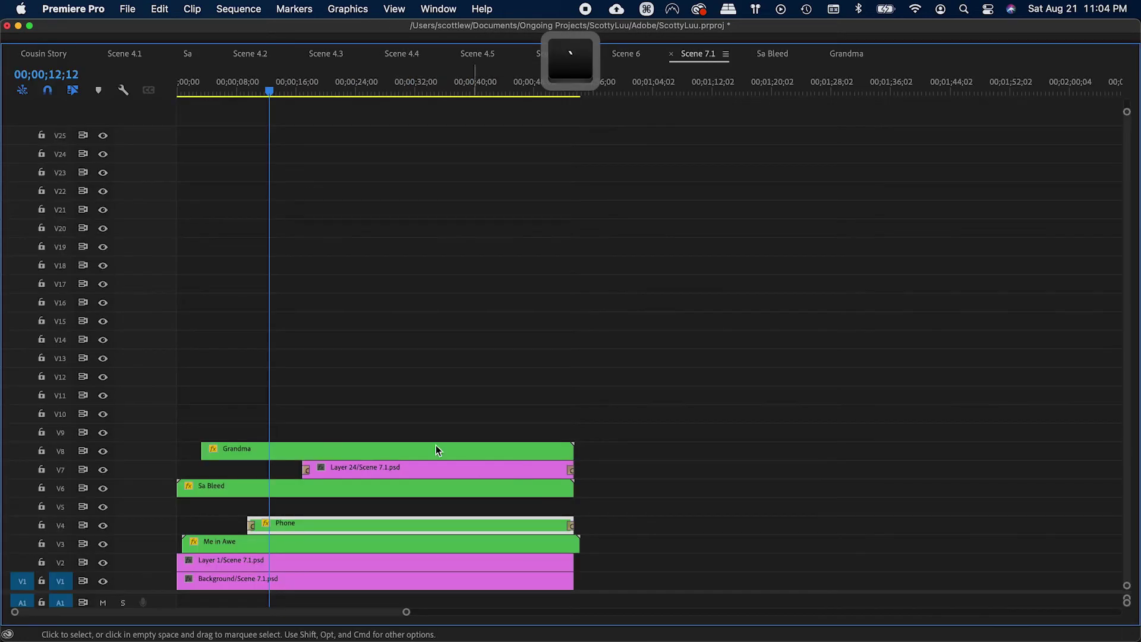
{"action": "left_click_drag", "start_coordinate": [350, 525], "coordinate": [354, 431]}
{"action": "key", "text": "grave"}
{"action": "key", "text": "super+s"}
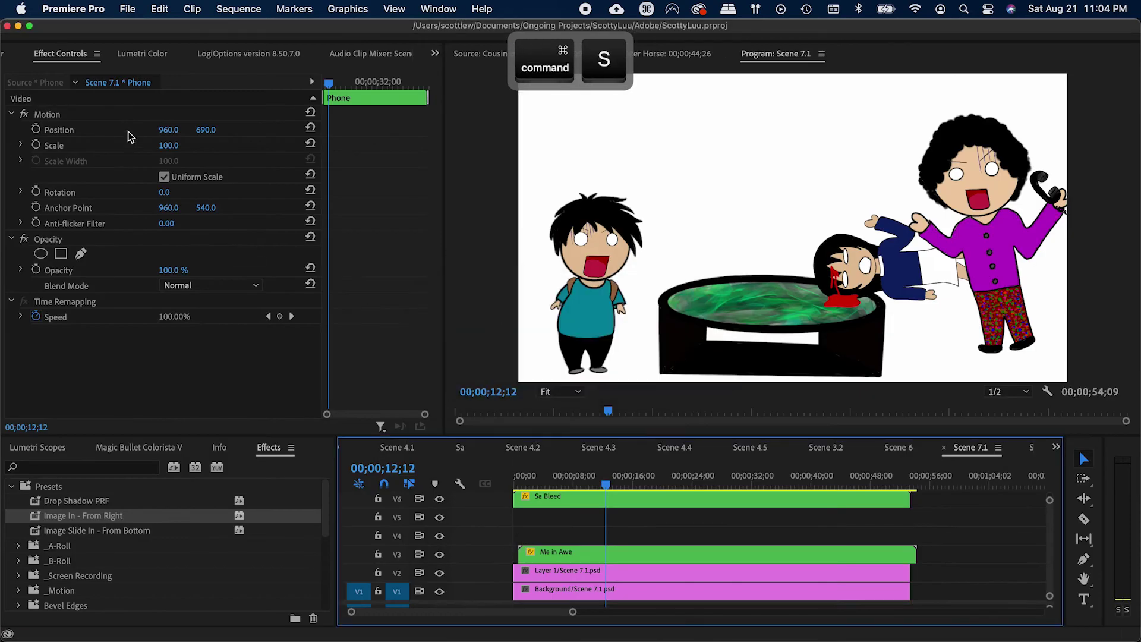
{"action": "mouse_move", "coordinate": [171, 129]}
{"action": "left_mouse_down"}
{"action": "mouse_move", "coordinate": [214, 130]}
{"action": "mouse_move", "coordinate": [164, 130]}
{"action": "mouse_move", "coordinate": [173, 130]}
{"action": "left_mouse_up"}
{"action": "key", "text": "super+s"}
Step: Save the project and review the animated Scene 7.1 within the Cousin Story sequence
{"action": "left_click", "coordinate": [634, 588]}
{"action": "key", "text": "minus"}
{"action": "key", "text": "minus"}
{"action": "key", "text": "super+s"}
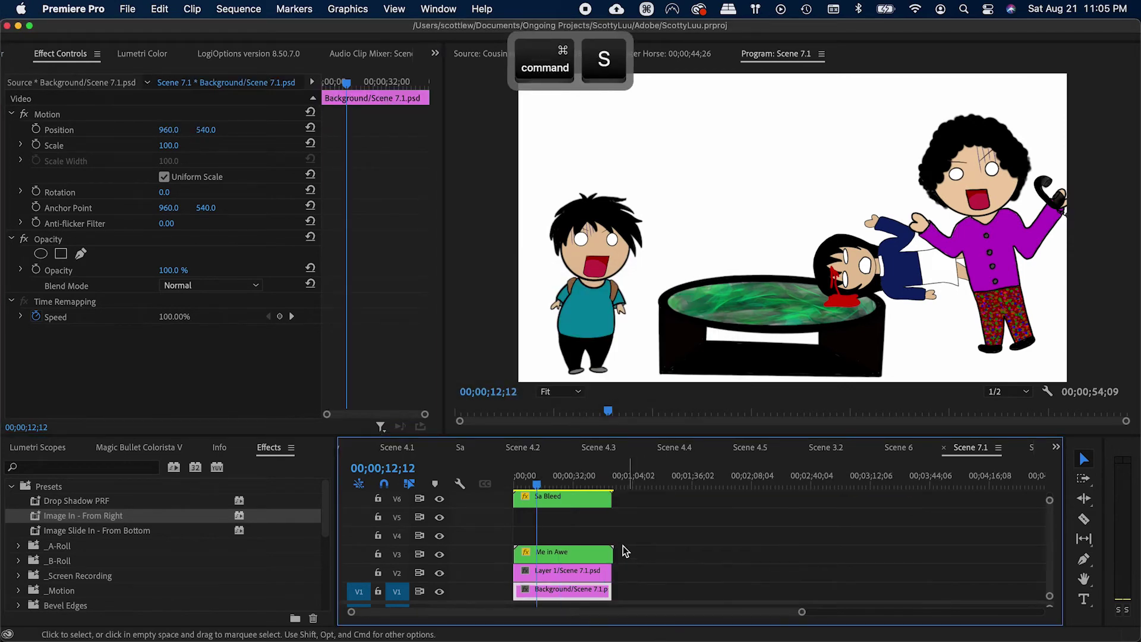
{"action": "key", "text": "super+s"}
{"action": "left_click_drag", "start_coordinate": [550, 484], "coordinate": [511, 484]}
{"action": "key", "text": "super+s"}
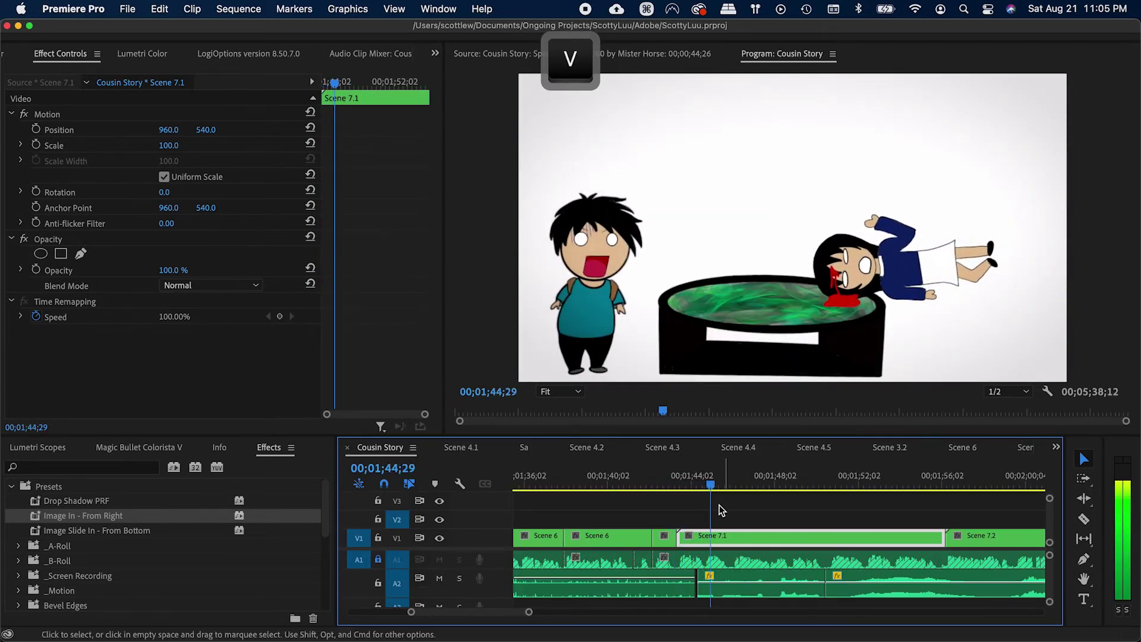
{"action": "key", "text": "v"}
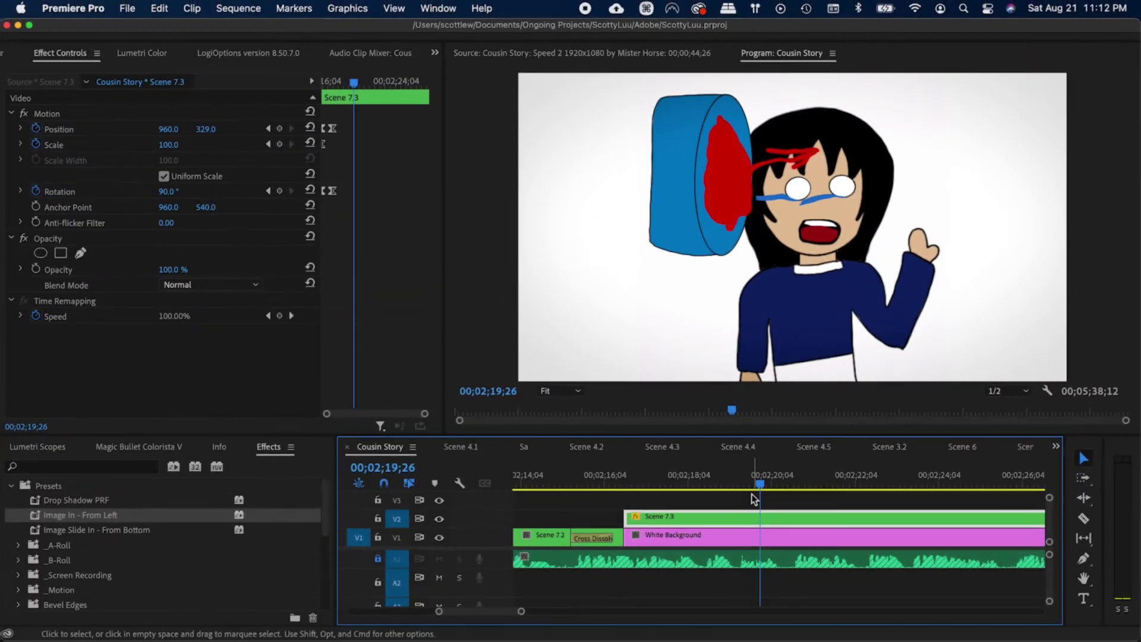
Step: Save the project and open the nested Scene 7.3 sequence from the Cousin Story timeline
{"action": "left_click", "coordinate": [758, 489]}
{"action": "key", "text": "c"}
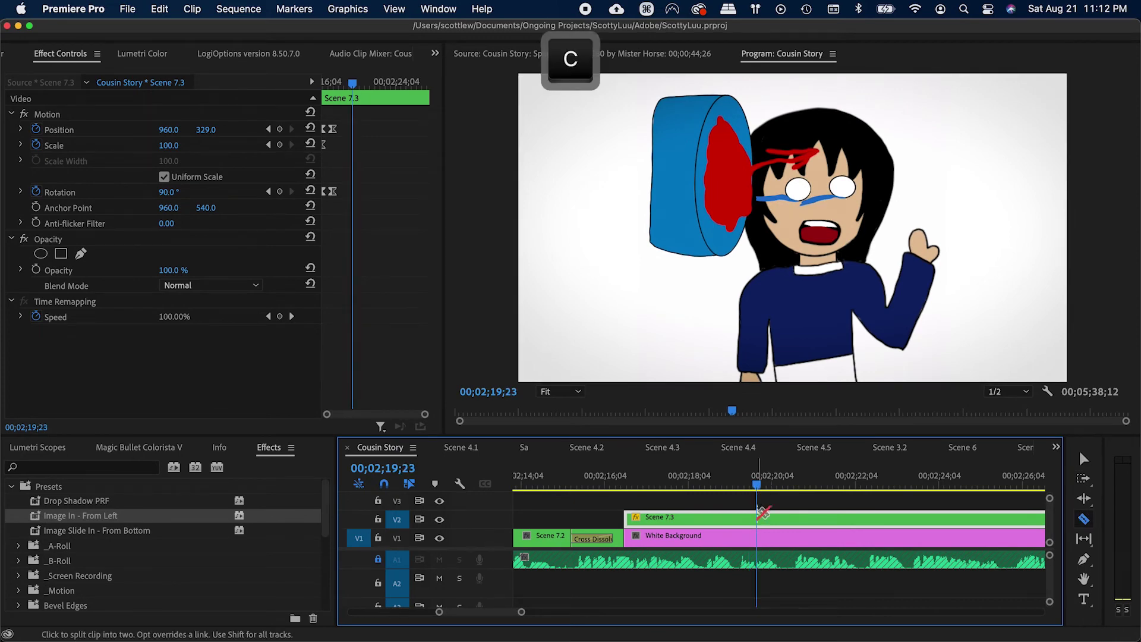
{"action": "key", "text": "cmd+s"}
{"action": "double_click", "coordinate": [786, 517]}
{"action": "key", "text": "minus"}
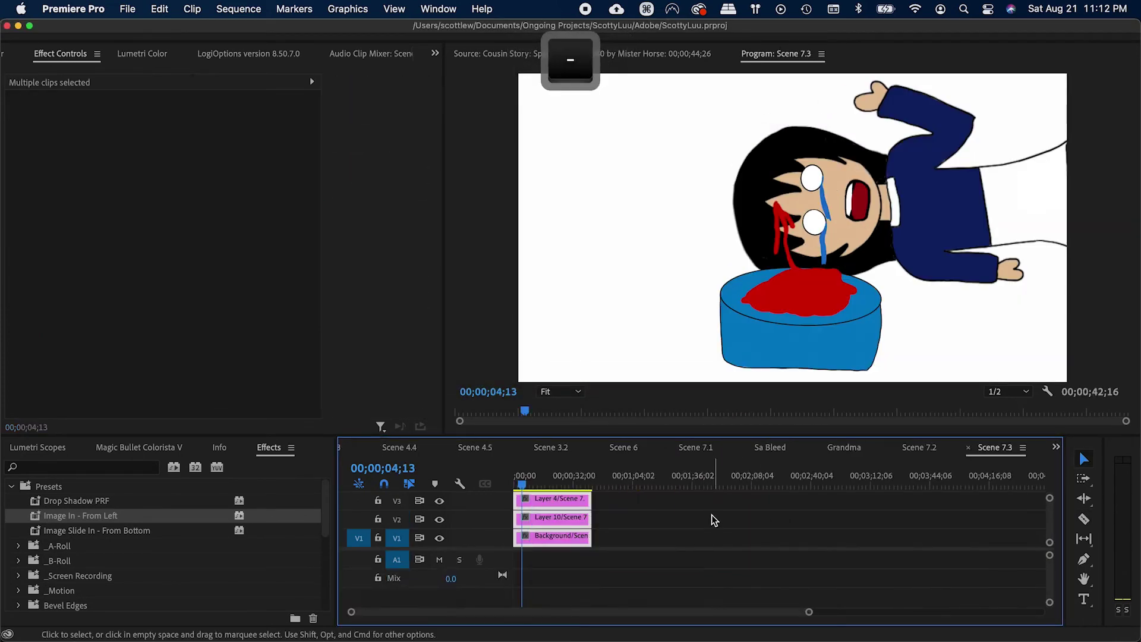
{"action": "key", "text": "equal"}
{"action": "key", "text": "equal"}
Step: Toggle the Layer 10 and Layer 4 clips off and on in Scene 7.3 to check what each layer contains
{"action": "left_click", "coordinate": [615, 562]}
{"action": "left_click", "coordinate": [609, 537]}
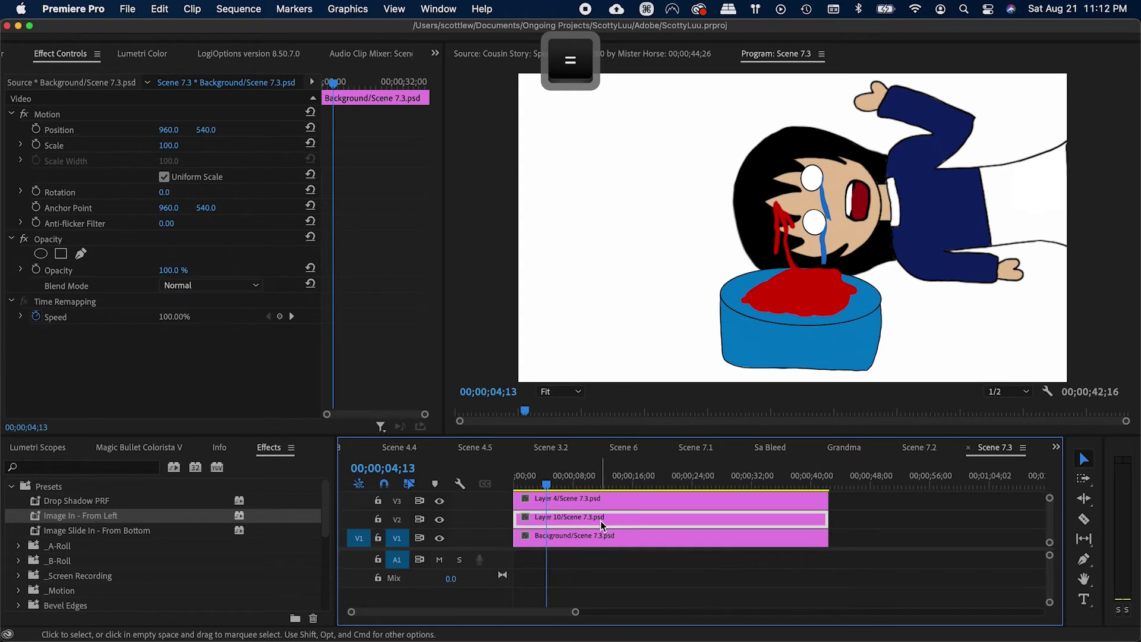
{"action": "left_click", "coordinate": [601, 519]}
{"action": "key", "text": "cmd+shift+e"}
{"action": "key", "text": "super+shift+e"}
{"action": "left_click", "coordinate": [593, 505]}
{"action": "key", "text": "super+shift+e"}
{"action": "key", "text": "super+shift+e"}
{"action": "scroll", "coordinate": [593, 506], "scroll_direction": "up", "scroll_amount": 2}
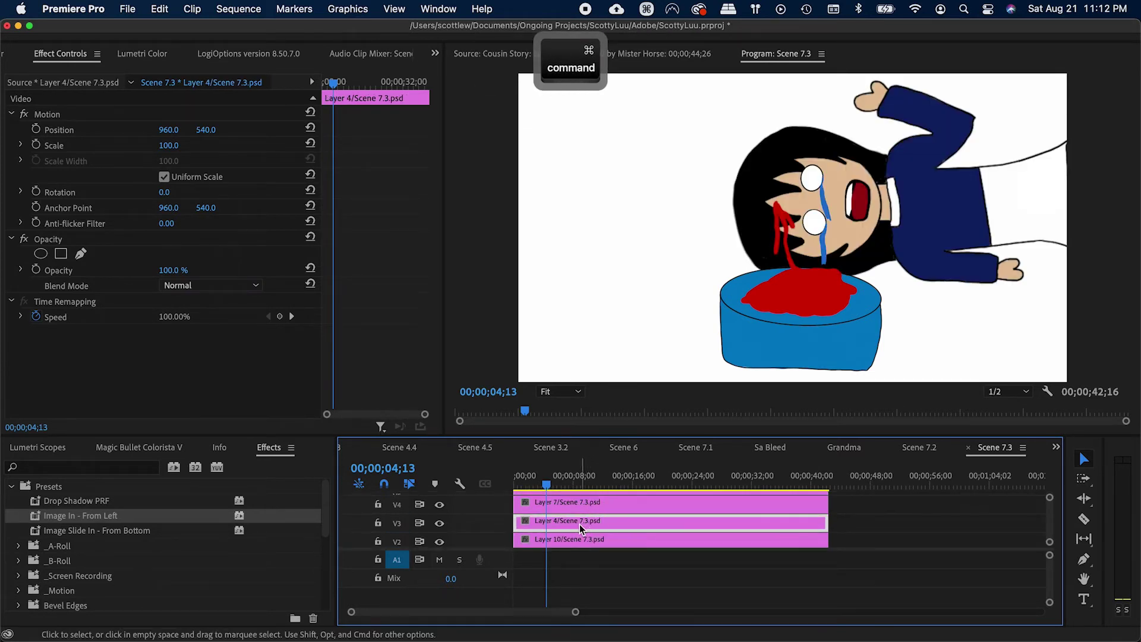
Step: Try to split the Layer 4 clip on V3 of Scene 7.3 at 00;00;04;13
{"action": "key", "text": "c"}
{"action": "left_click", "coordinate": [548, 524]}
{"action": "key", "text": "v"}
{"action": "left_click", "coordinate": [578, 528]}
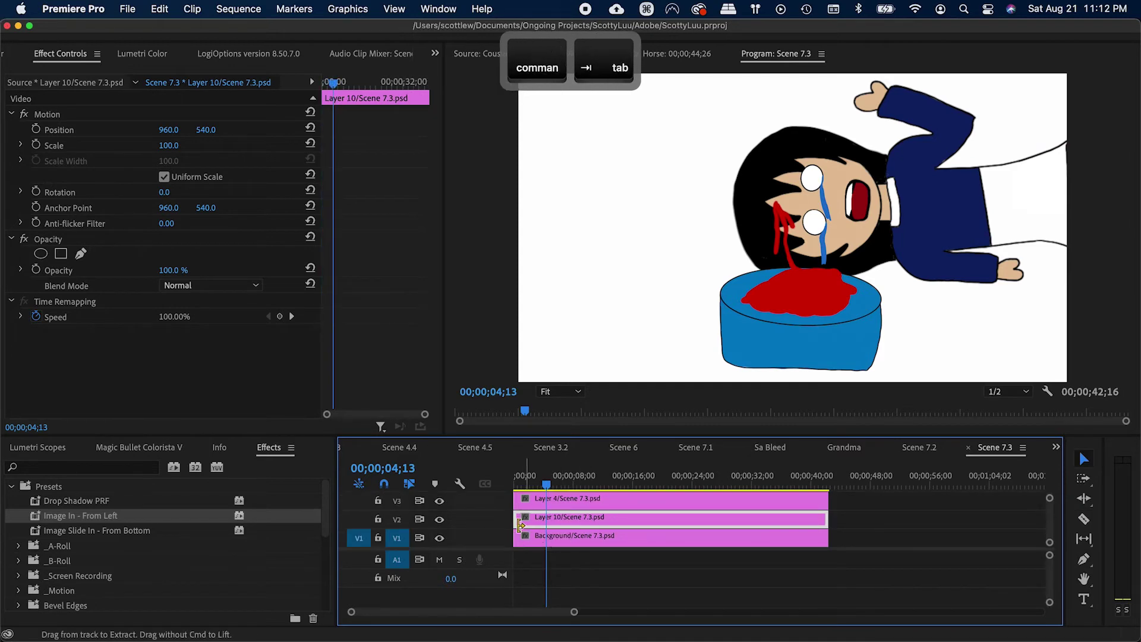
Step: Switch to Photoshop and, in Scene 7.3.psd, duplicate Layer 10 and hide the original layer
{"action": "key", "text": "super+Tab"}
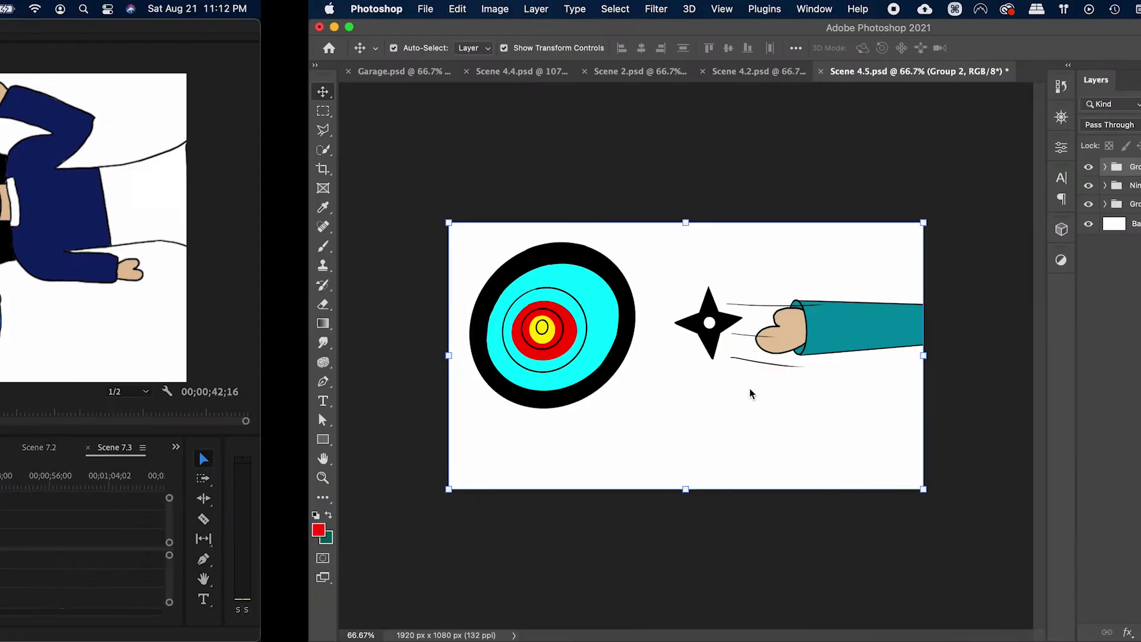
{"action": "key", "text": "super+Tab"}
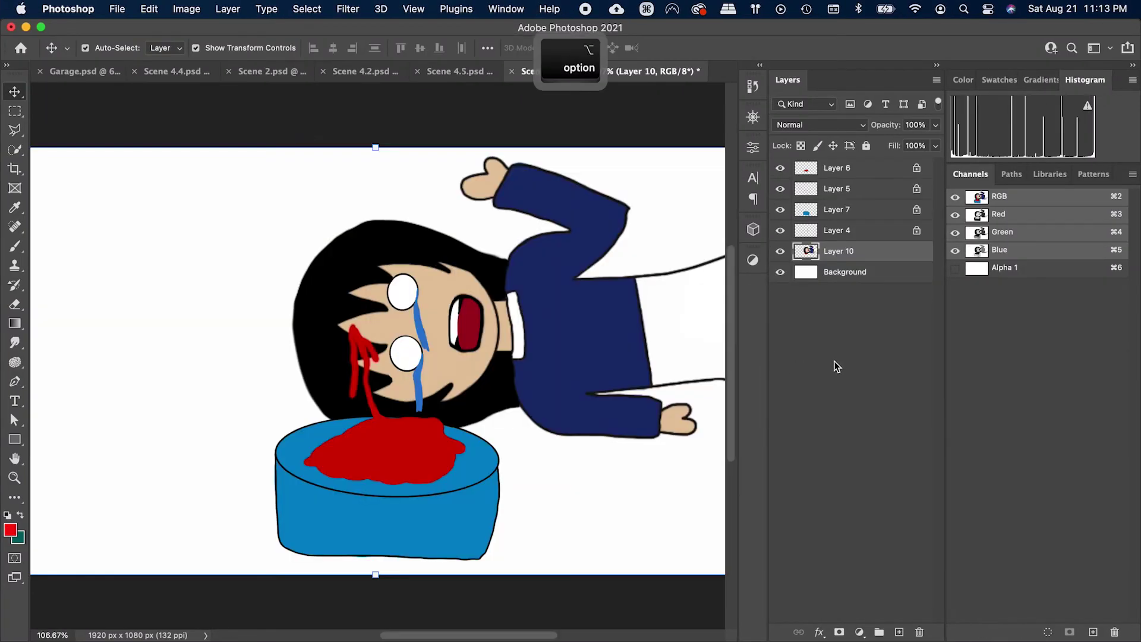
{"action": "key", "text": "super+j"}
{"action": "left_click", "coordinate": [780, 272]}
{"action": "key", "text": "v"}
{"action": "key", "text": "e"}
{"action": "left_click_drag", "start_coordinate": [405, 302], "coordinate": [401, 288]}
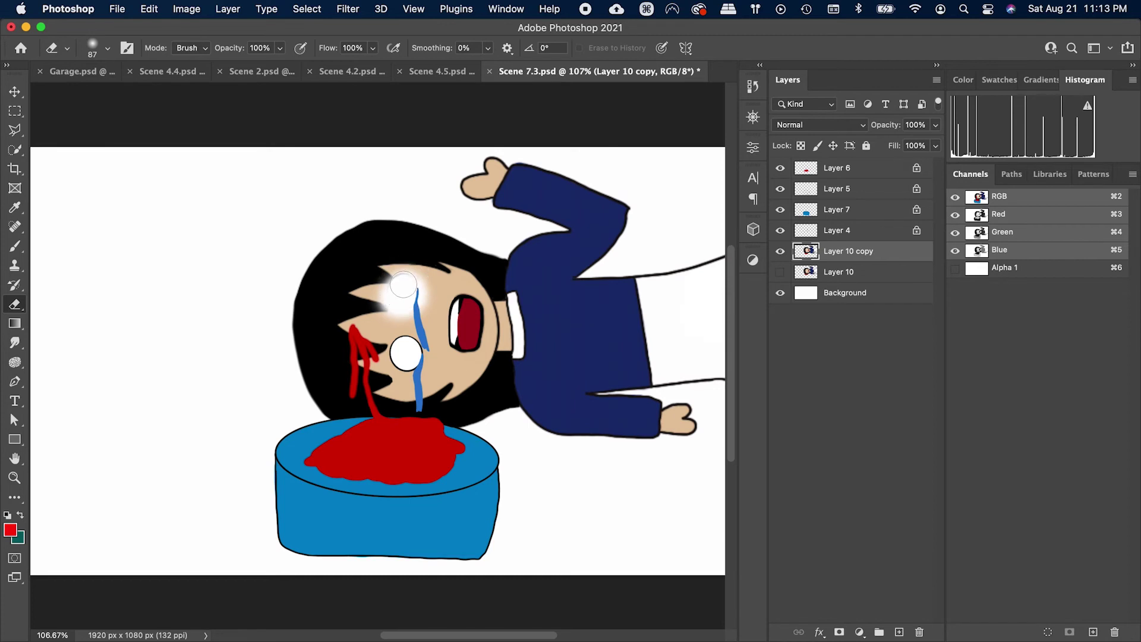
{"action": "key", "text": "super+z"}
{"action": "key", "text": "super+z"}
{"action": "key", "text": "super+shift+z"}
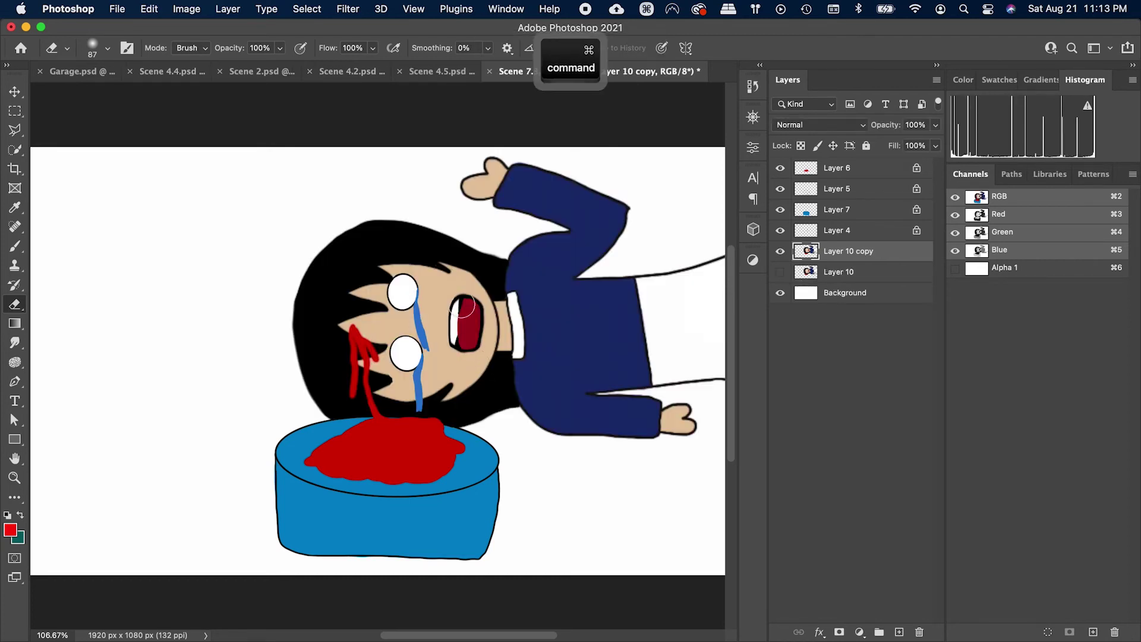
Step: Quick-select the white eyes on Layer 10 copy, fill them from the surrounding artwork and deselect
{"action": "key", "text": "w"}
{"action": "left_click", "coordinate": [410, 348]}
{"action": "key", "text": "m"}
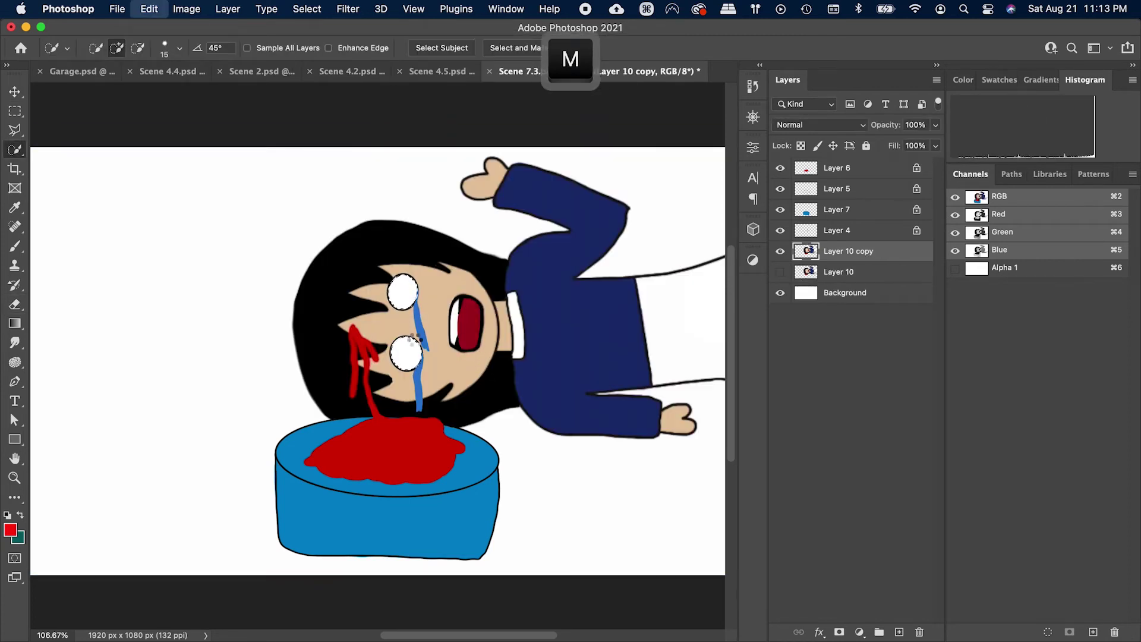
{"action": "left_click", "coordinate": [1101, 624]}
{"action": "key", "text": "super+d"}
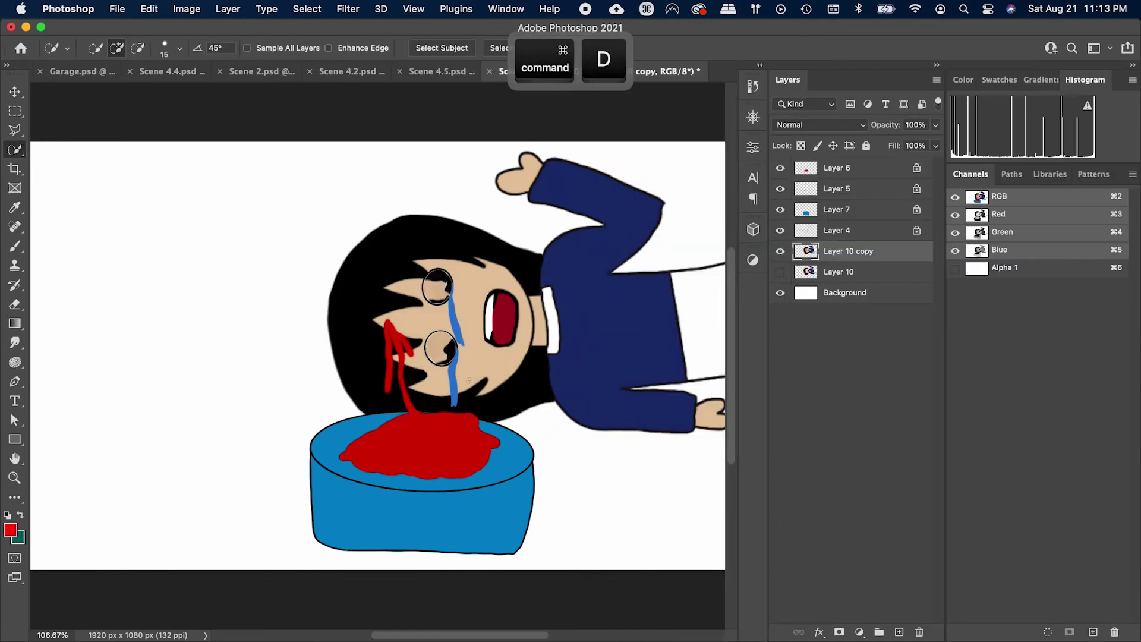
Step: Clone skin over the outline and dark remains of the lower eye on Layer 10 copy
{"action": "scroll", "coordinate": [445, 347], "scroll_direction": "up", "scroll_amount": 3}
{"action": "key", "text": "s"}
{"action": "left_click_drag", "start_coordinate": [429, 321], "coordinate": [444, 325]}
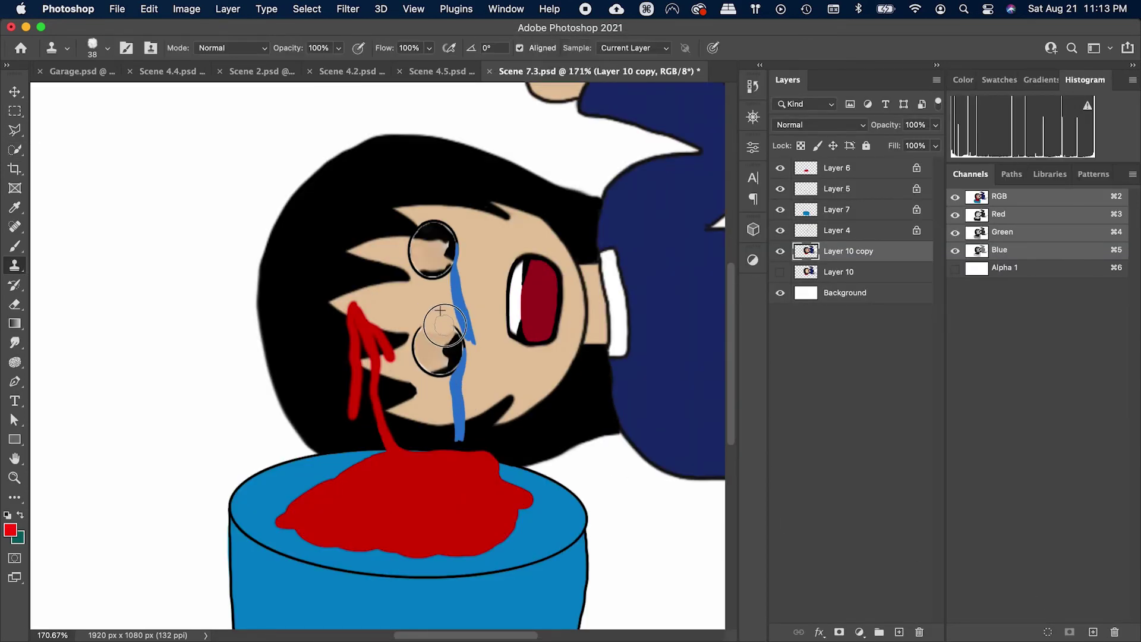
{"action": "left_click", "coordinate": [422, 337], "text": "alt"}
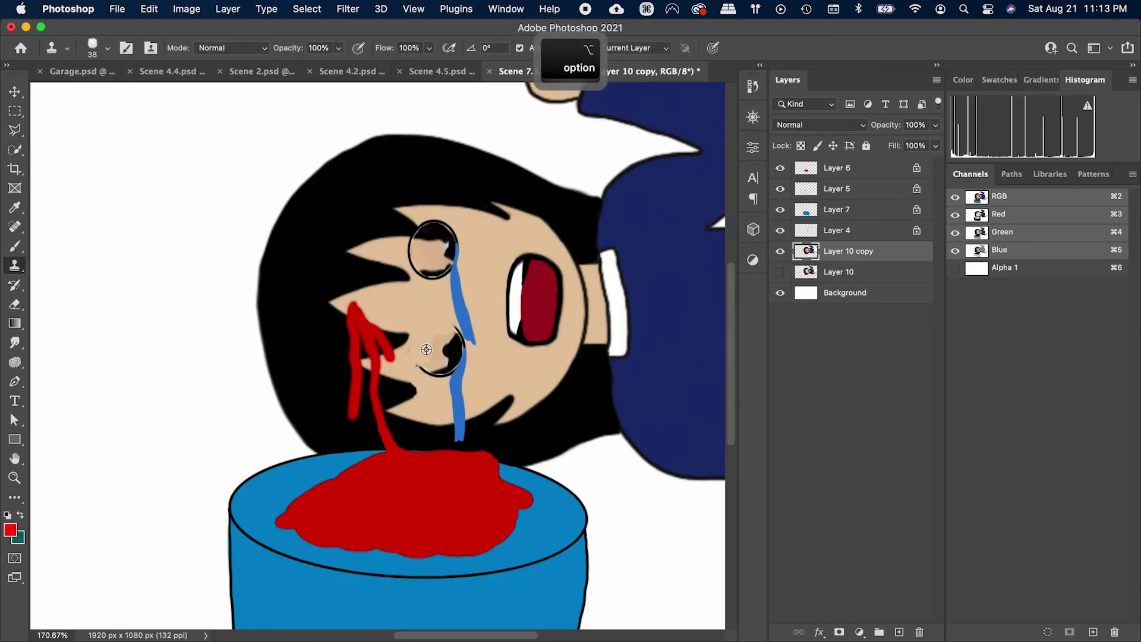
{"action": "key", "text": "super+z"}
{"action": "left_click", "coordinate": [430, 356], "text": "alt"}
{"action": "left_click_drag", "start_coordinate": [449, 335], "coordinate": [455, 367]}
Step: Clone skin over the outline and dark remains of the upper eye on Layer 10 copy
{"action": "mouse_move", "coordinate": [429, 277]}
{"action": "left_mouse_down"}
{"action": "mouse_move", "coordinate": [456, 246]}
{"action": "mouse_move", "coordinate": [435, 265]}
{"action": "mouse_move", "coordinate": [448, 228]}
{"action": "mouse_move", "coordinate": [433, 229]}
{"action": "mouse_move", "coordinate": [416, 269]}
{"action": "mouse_move", "coordinate": [412, 248]}
{"action": "mouse_move", "coordinate": [403, 255]}
{"action": "mouse_move", "coordinate": [431, 255]}
{"action": "mouse_move", "coordinate": [434, 281]}
{"action": "mouse_move", "coordinate": [421, 259]}
{"action": "left_mouse_up"}
{"action": "left_click", "coordinate": [444, 255], "text": "alt"}
{"action": "left_click", "coordinate": [403, 265], "text": "alt"}
{"action": "left_click", "coordinate": [423, 277], "text": "alt"}
Step: Sample the character's skin tone as the foreground colour and brush over the leftover marks around the upper eye
{"action": "key", "text": "b"}
{"action": "left_click", "coordinate": [10, 529]}
{"action": "left_click", "coordinate": [412, 297]}
{"action": "key", "text": "Return"}
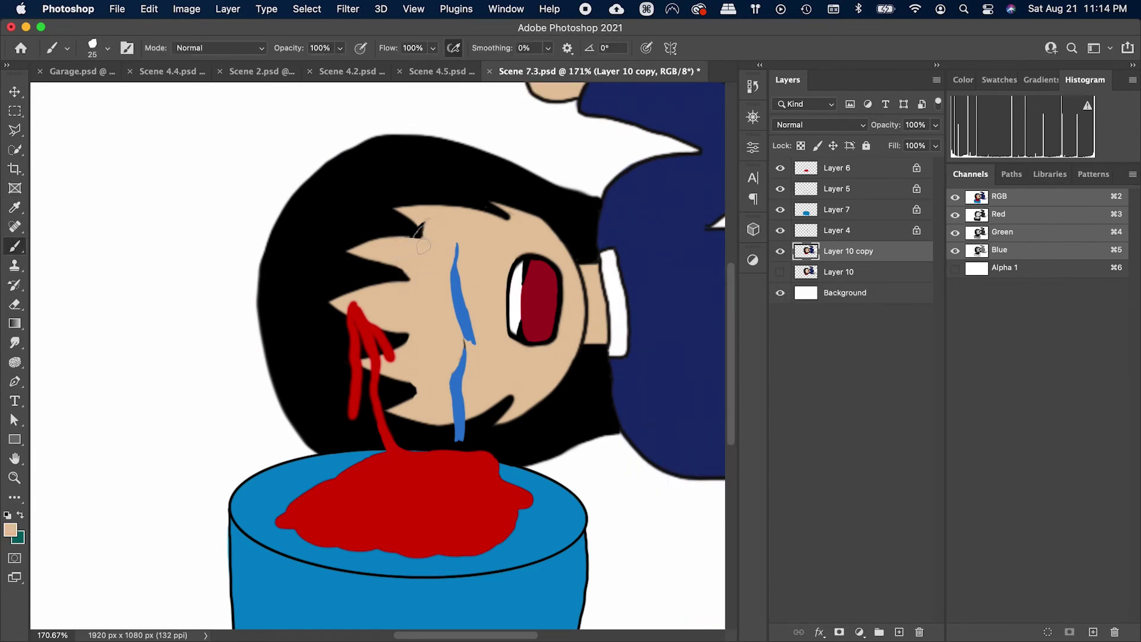
{"action": "left_click_drag", "start_coordinate": [430, 241], "coordinate": [430, 231]}
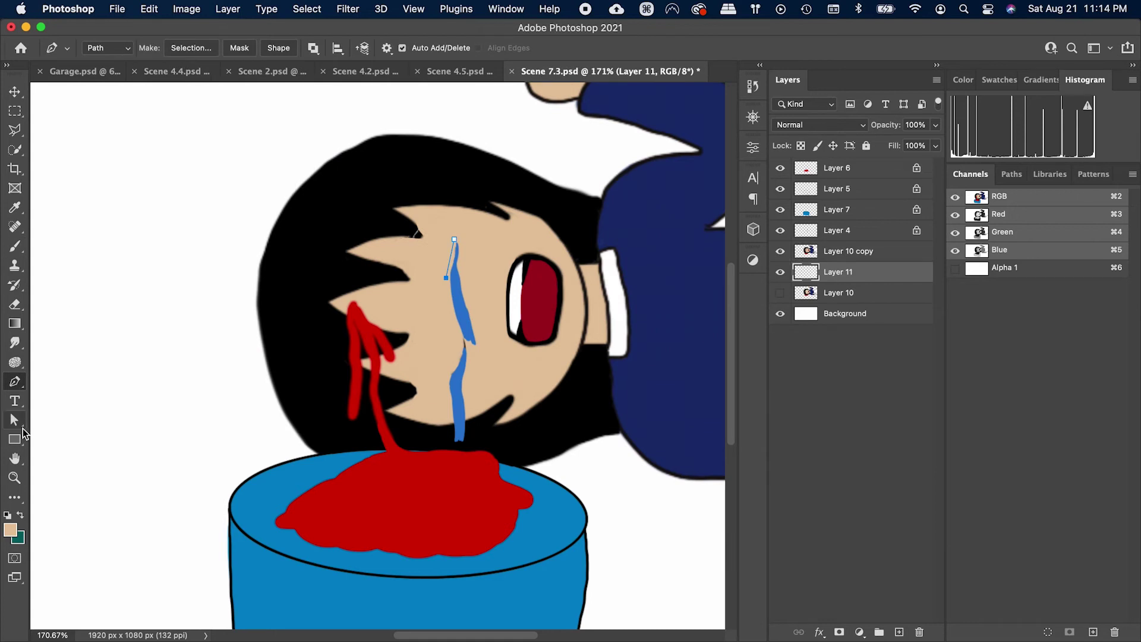
Step: Draw a closed-eye line about 69 px long at the upper eye with the Line tool and a 15 px stroke
{"action": "left_click", "coordinate": [20, 439]}
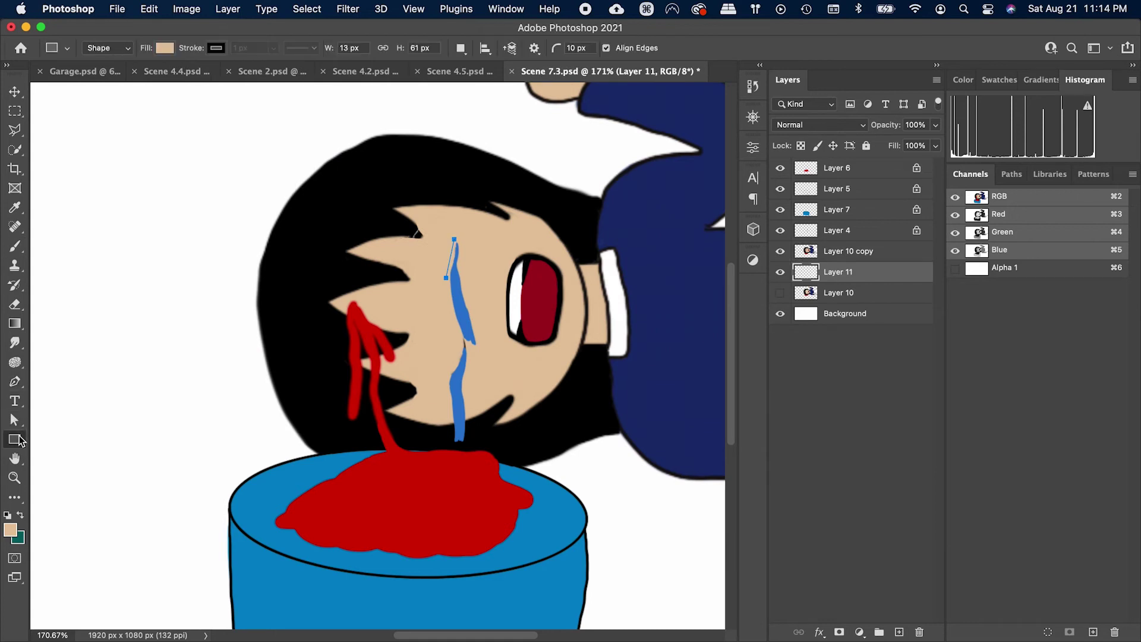
{"action": "left_click", "coordinate": [17, 438]}
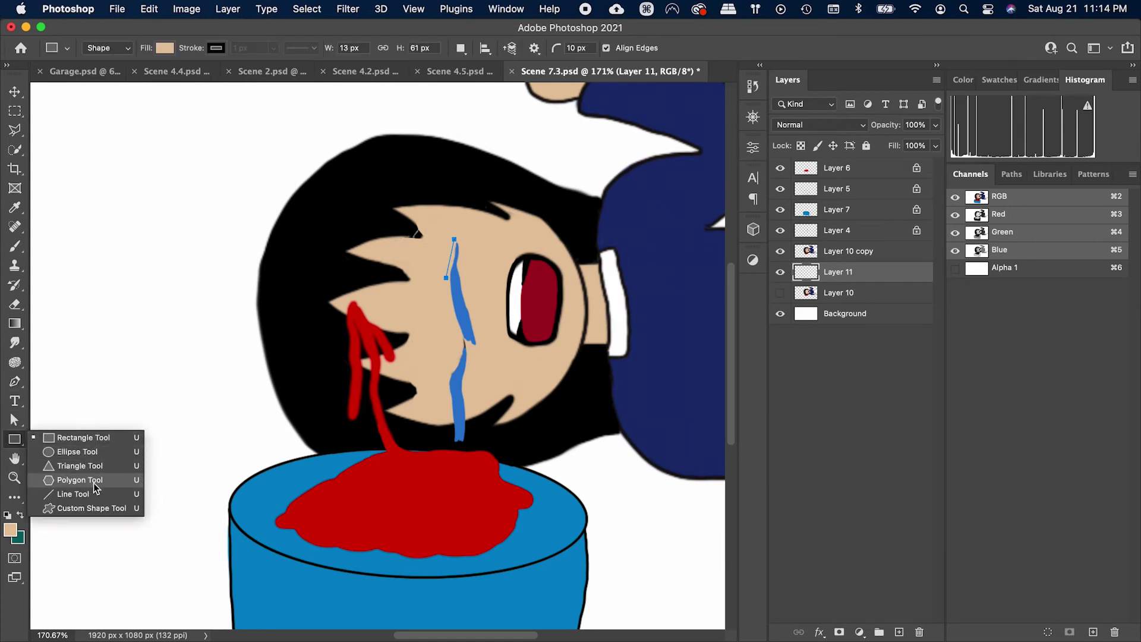
{"action": "left_click", "coordinate": [75, 494]}
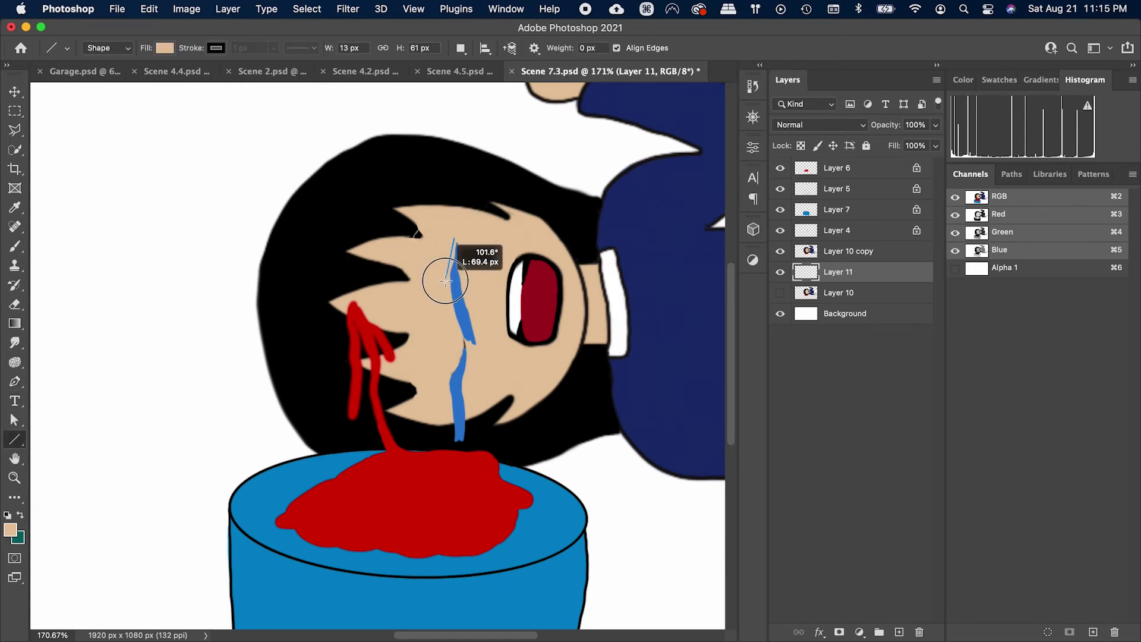
{"action": "left_click_drag", "start_coordinate": [445, 280], "coordinate": [446, 280]}
{"action": "type", "text": "5"}
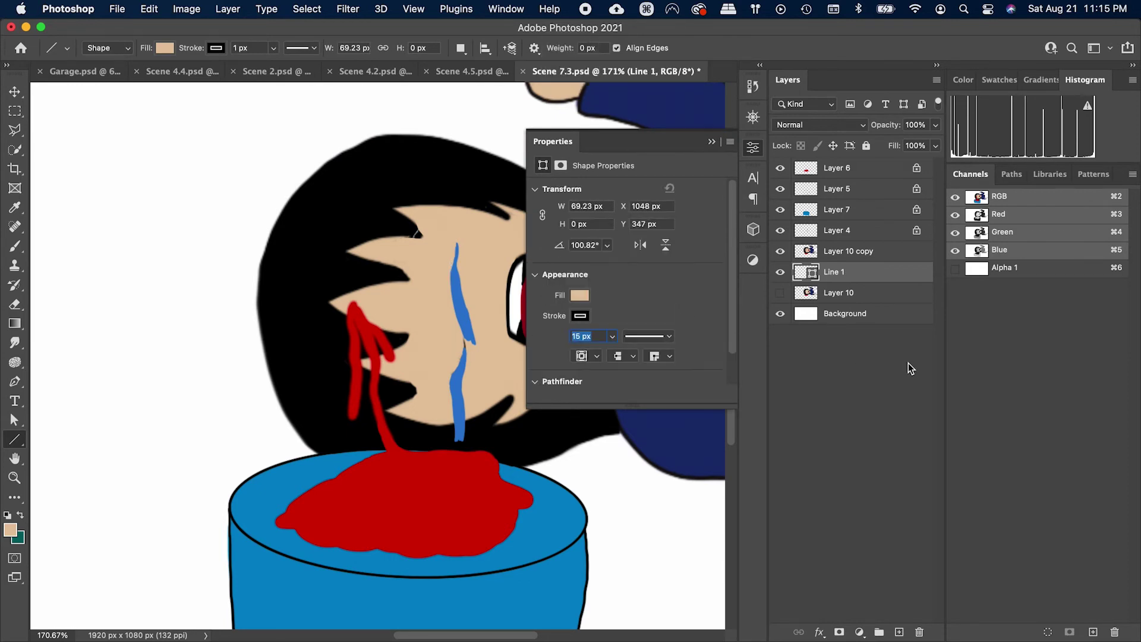
{"action": "left_click", "coordinate": [711, 142]}
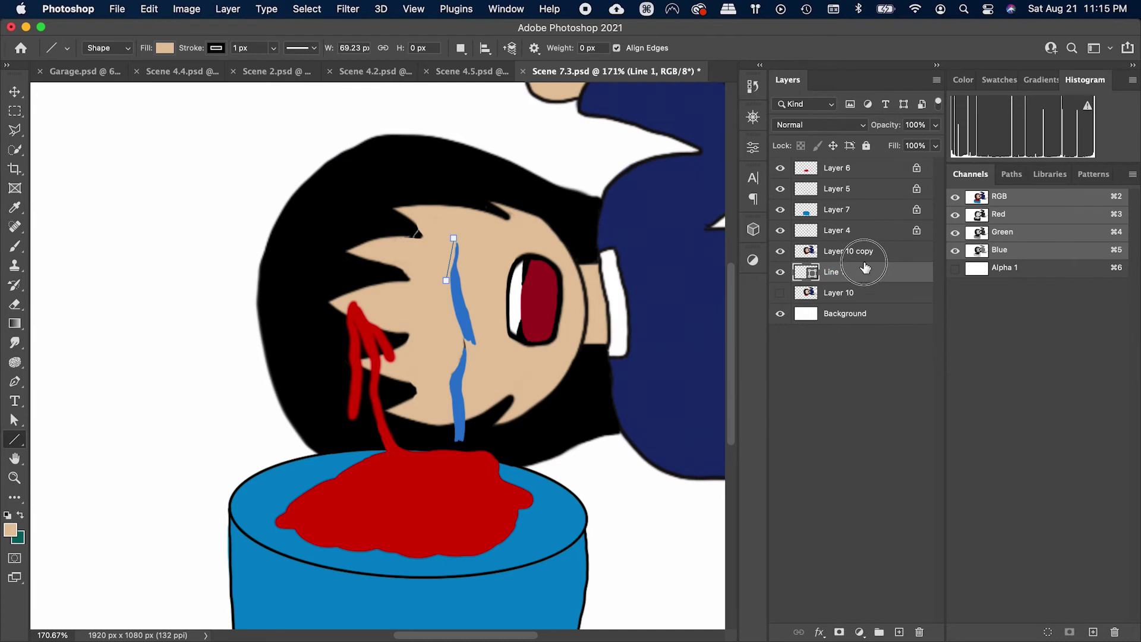
Step: Move Layer 10 copy beneath the Line 1 layer in the layer stack
{"action": "key", "text": "Escape"}
{"action": "left_click_drag", "start_coordinate": [853, 250], "coordinate": [845, 272]}
{"action": "double_click", "coordinate": [848, 251]}
{"action": "key", "text": "Escape"}
{"action": "left_click", "coordinate": [753, 147]}
{"action": "key", "text": "Return"}
{"action": "left_click", "coordinate": [815, 344]}
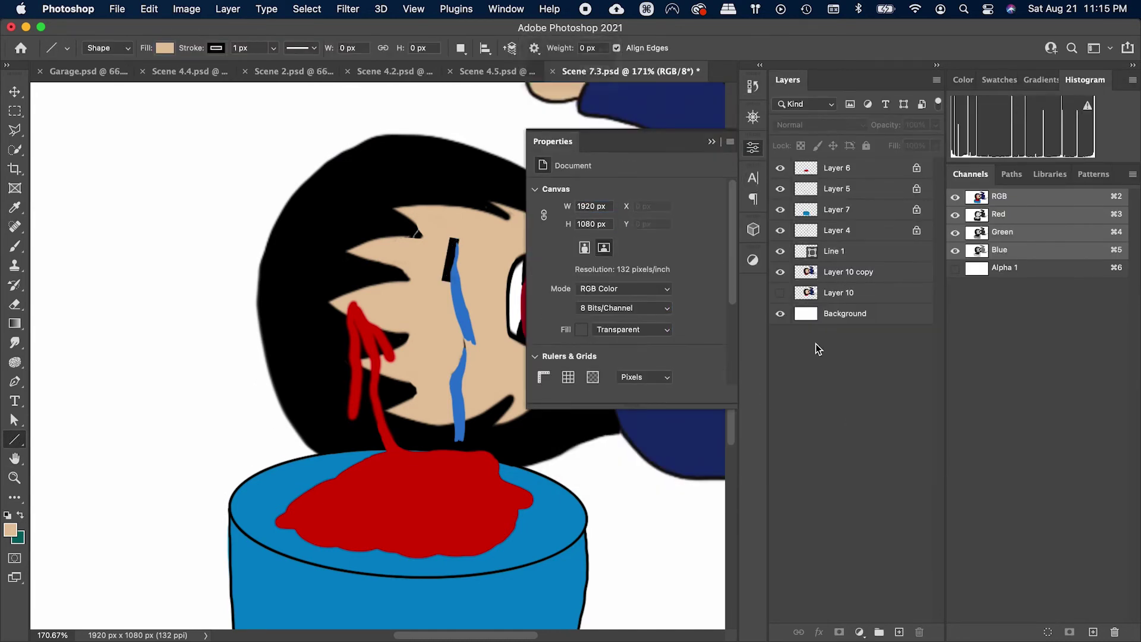
Step: Duplicate the Line 1 layer for the second closed eye
{"action": "left_click", "coordinate": [850, 277]}
{"action": "left_click", "coordinate": [853, 252]}
{"action": "key", "text": "super+j"}
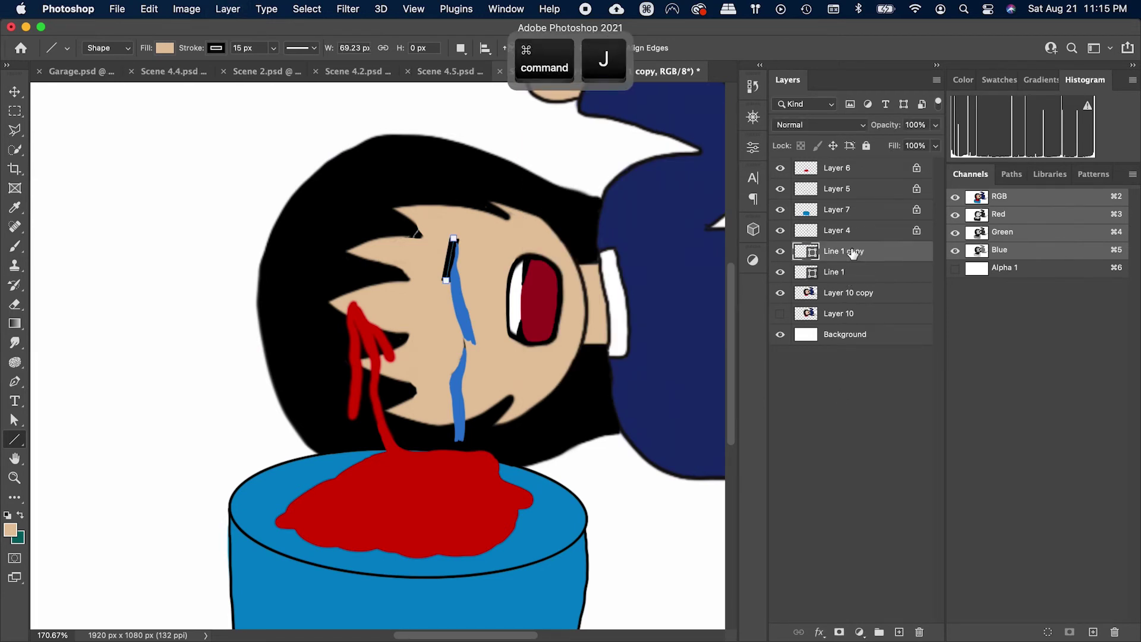
{"action": "key", "text": "v"}
{"action": "left_click_drag", "start_coordinate": [451, 273], "coordinate": [449, 329]}
{"action": "key", "text": "super+z"}
{"action": "left_click", "coordinate": [445, 262], "text": "super"}
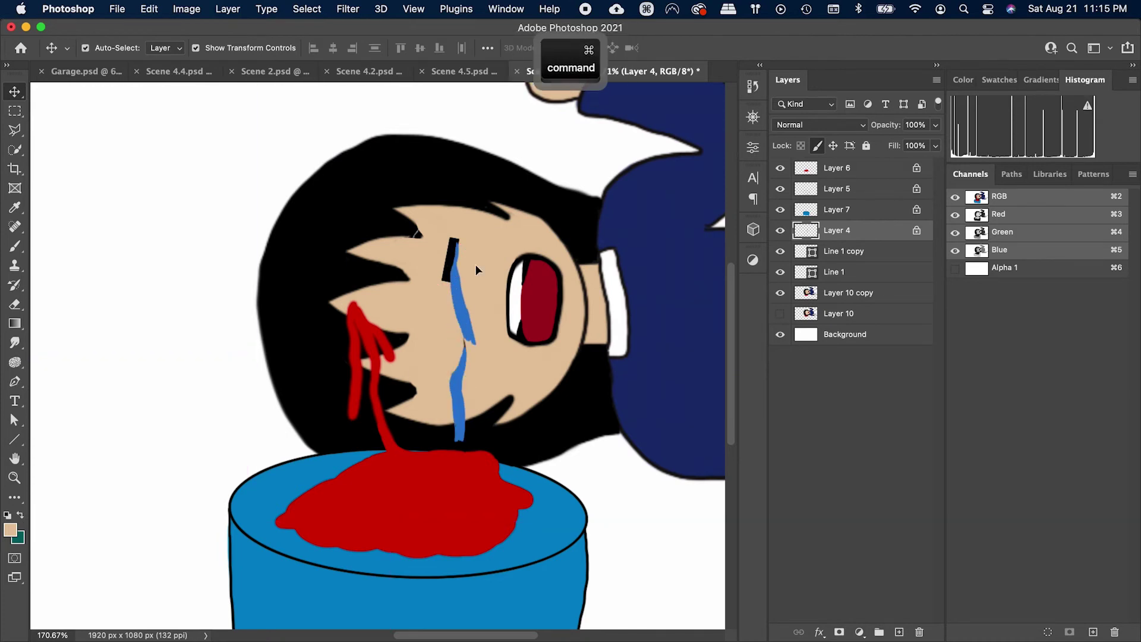
Step: Move the Line 1 copy onto the lower eye's position and save Scene 7.3.psd
{"action": "left_click", "coordinate": [845, 252]}
{"action": "left_click", "coordinate": [451, 263], "text": "super"}
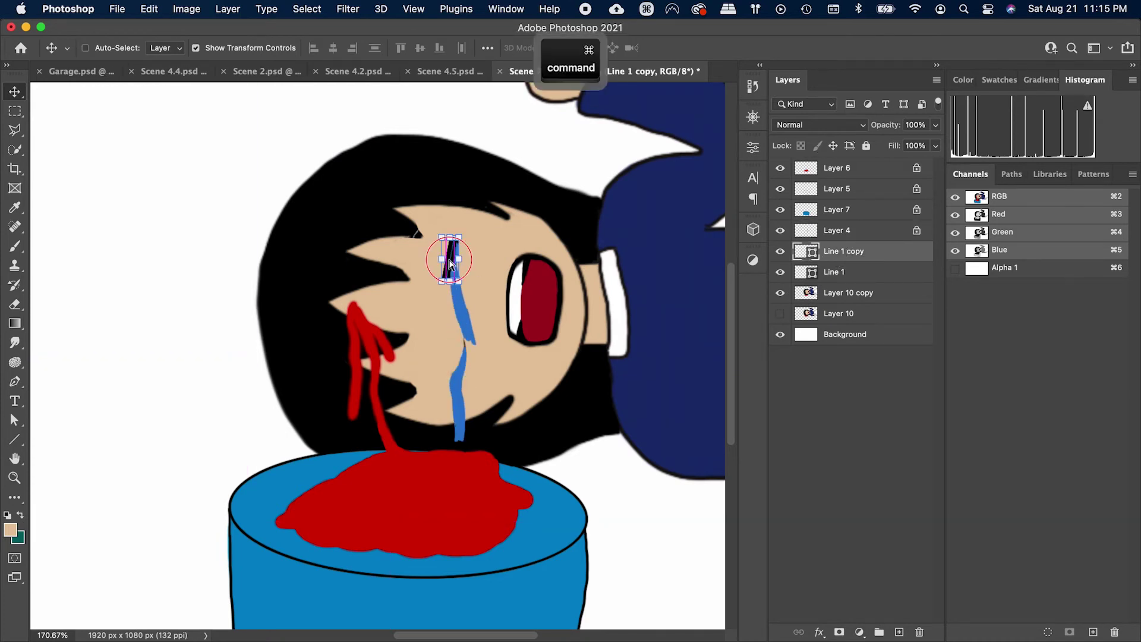
{"action": "left_click_drag", "start_coordinate": [436, 352], "coordinate": [453, 370]}
{"action": "left_click", "coordinate": [834, 383]}
{"action": "scroll", "coordinate": [627, 399], "scroll_direction": "down", "scroll_amount": 3}
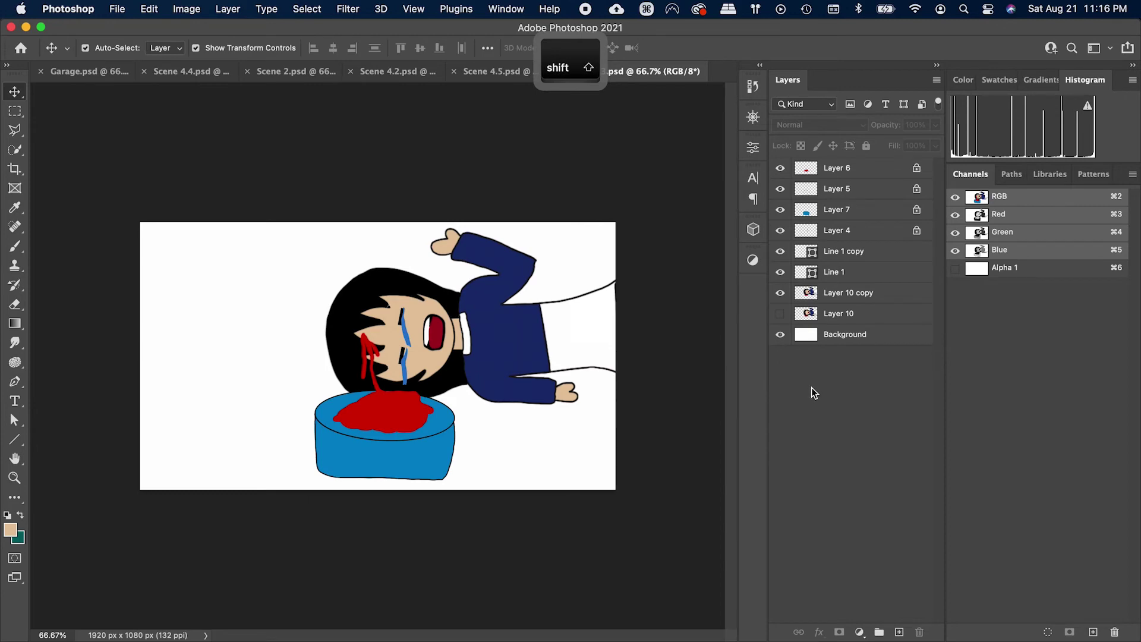
{"action": "key", "text": "super+s"}
Step: Switch to Premiere Pro, bring up the project's media list and save the project
{"action": "key", "text": "super+Tab"}
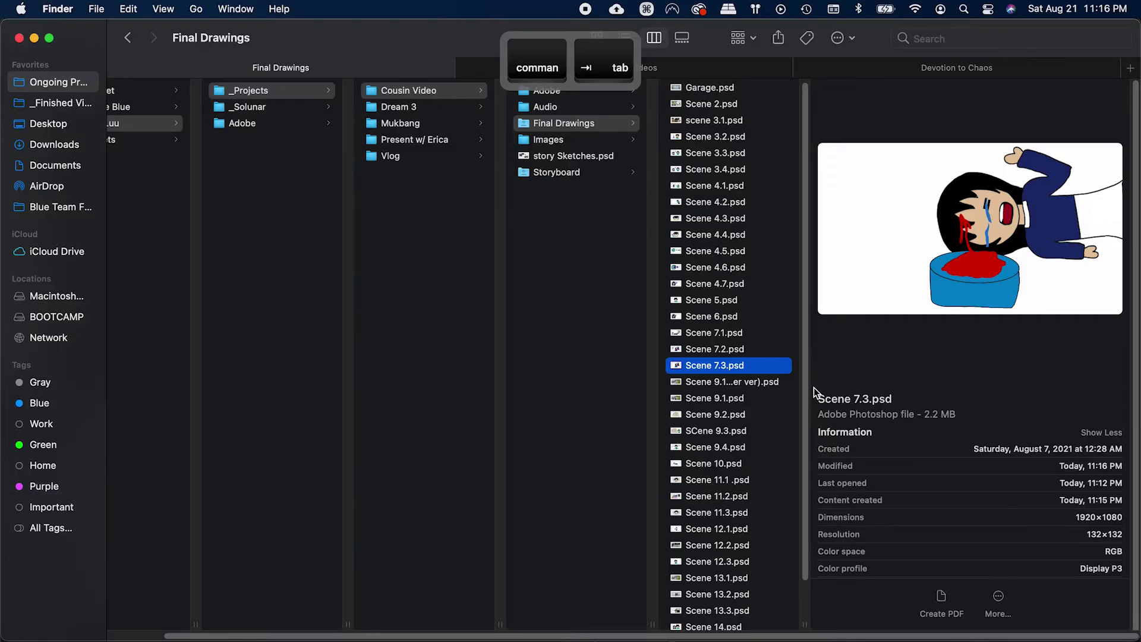
{"action": "key", "text": "super+Tab"}
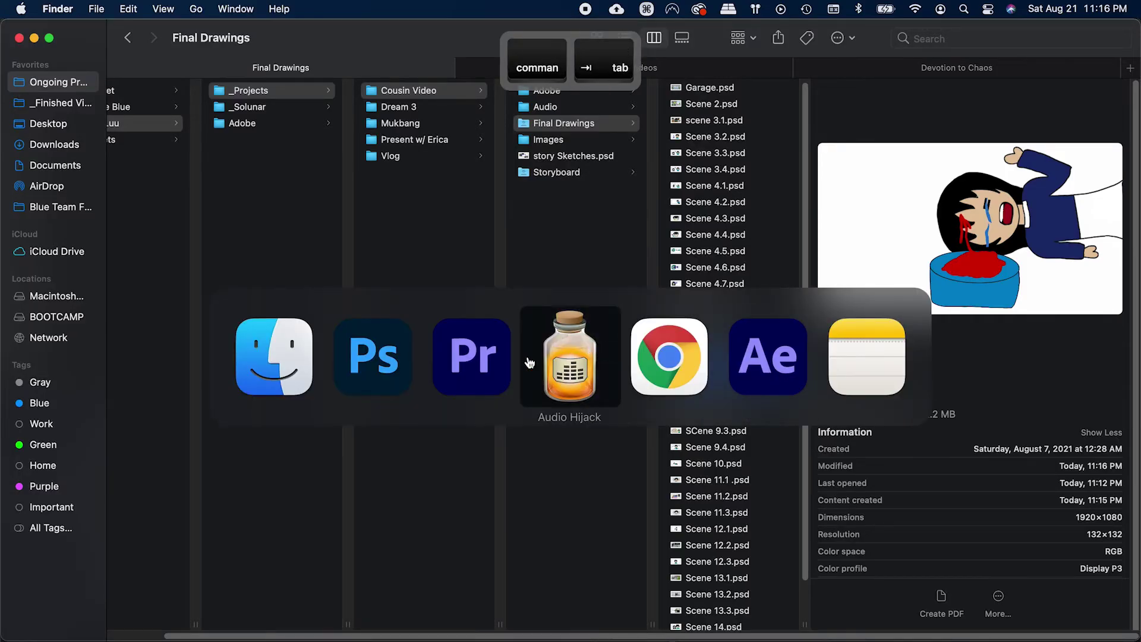
{"action": "left_click", "coordinate": [494, 376]}
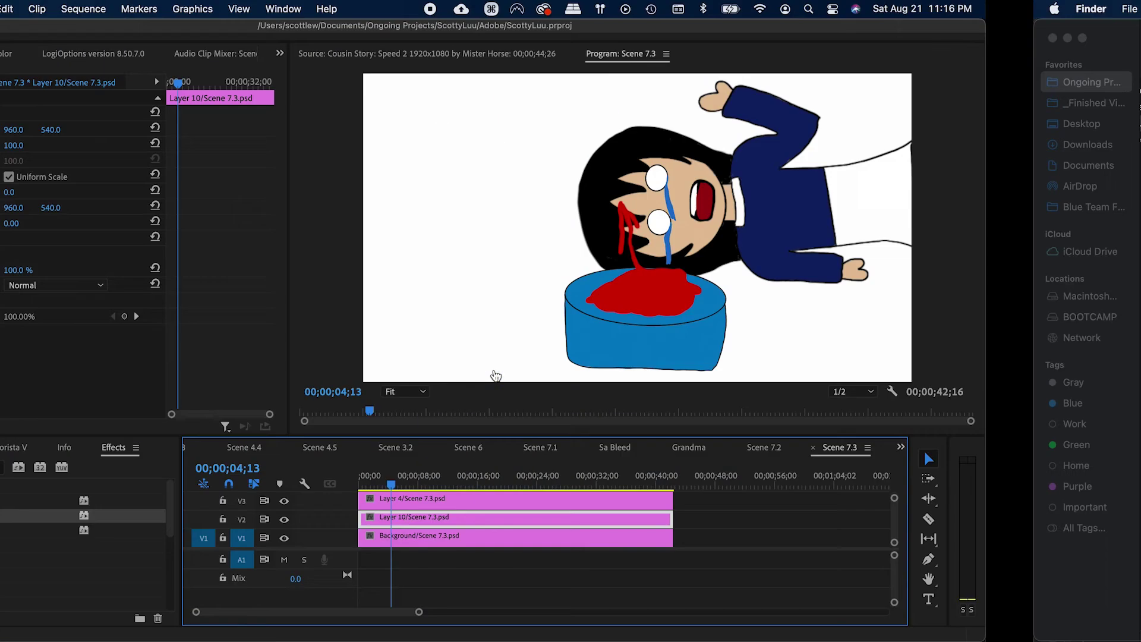
{"action": "key", "text": "a"}
{"action": "key", "text": "super+s"}
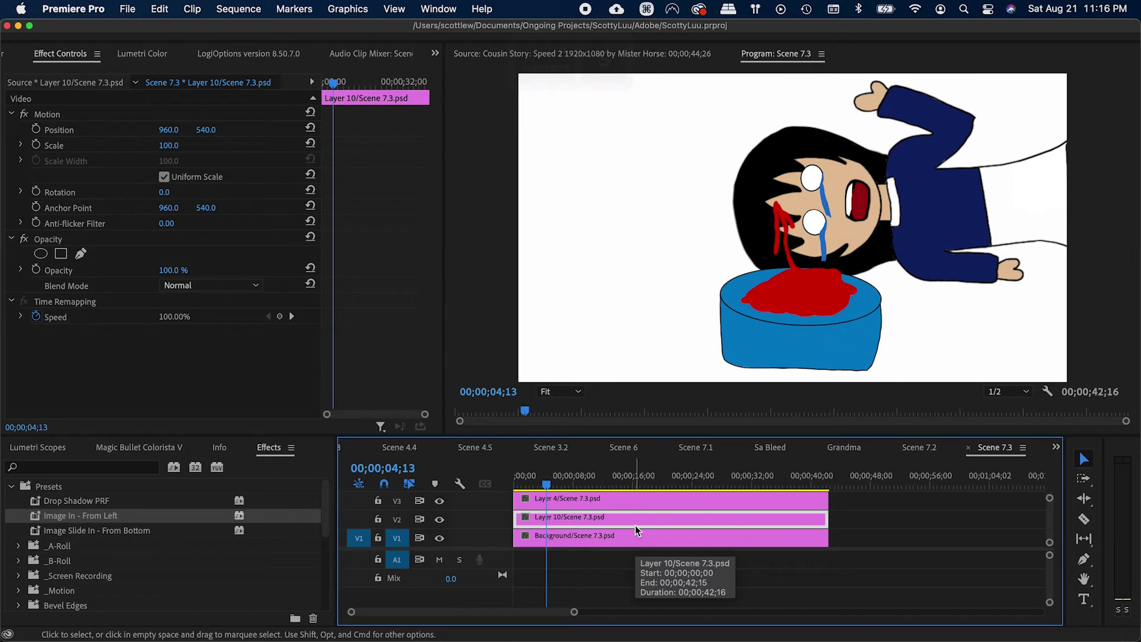
{"action": "key", "text": "shift+1"}
{"action": "key", "text": "super+s"}
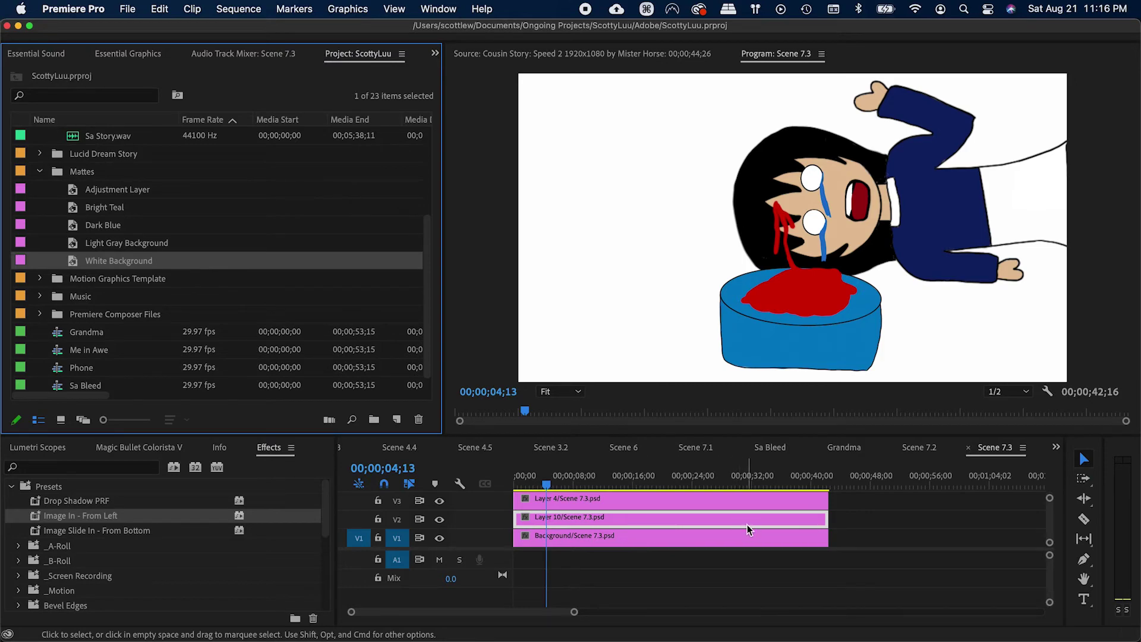
Step: Switch to Photoshop and export the drawing as a 100% quality JPG named Scene 7.3 Eyes Closed.jpg
{"action": "key", "text": "super+Tab"}
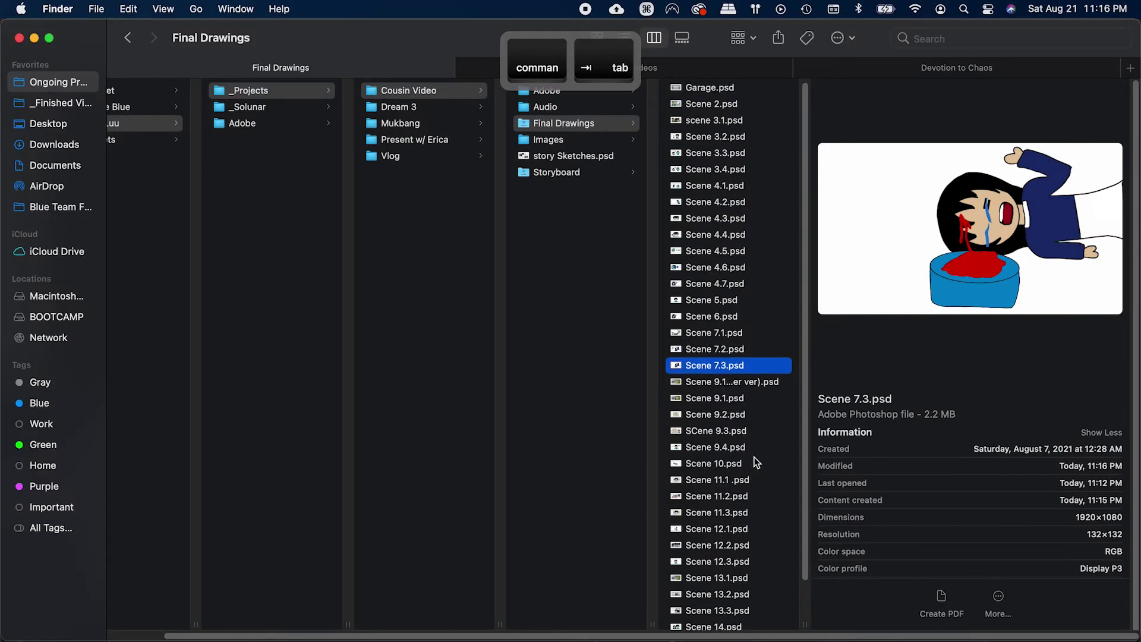
{"action": "key", "text": "super+Tab"}
{"action": "key", "text": "alt+shift+super+w"}
{"action": "key", "text": "Return"}
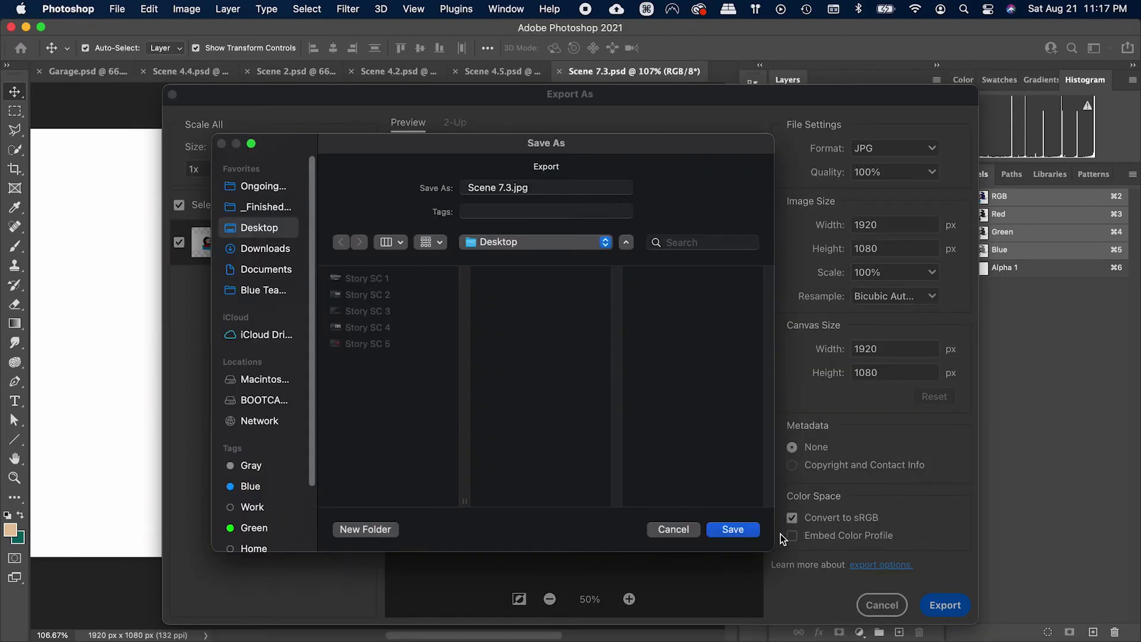
{"action": "type", "text": "Eyes Closed"}
{"action": "key", "text": "Return"}
Step: Bring the exported Scene 7.3 Eyes Closed.jpg into the Premiere Pro project and the Scene 7.3 sequence
{"action": "key", "text": "super+Tab"}
{"action": "key", "text": "super+grave"}
{"action": "left_click", "coordinate": [319, 420]}
{"action": "left_click_drag", "start_coordinate": [171, 435], "coordinate": [560, 527]}
{"action": "key", "text": "super+Tab"}
Step: Delete the unneeded clip on V2 of Scene 7.3 and extend the eyes-closed image to the sequence's end
{"action": "left_click", "coordinate": [654, 520]}
{"action": "key", "text": "BackSpace"}
{"action": "left_click_drag", "start_coordinate": [634, 519], "coordinate": [828, 519]}
Step: Apply the default transition to the start of the eyes-closed clip, preview it and save the project
{"action": "left_click", "coordinate": [569, 522]}
{"action": "key", "text": "super+d"}
{"action": "left_click", "coordinate": [558, 539]}
{"action": "key", "text": "space"}
{"action": "key", "text": "equal"}
{"action": "key", "text": "super+s"}
Step: Adjust the timing of the eyes-closed clip's transition on V2 of Scene 7.3 and save the project
{"action": "left_click_drag", "start_coordinate": [606, 519], "coordinate": [583, 519]}
{"action": "left_click", "coordinate": [591, 538]}
{"action": "key", "text": "super+s"}
Step: Save the project and play Cousin Story through the Scene 7.3 clips to review the eyes closing
{"action": "key", "text": "shift+s"}
{"action": "left_click", "coordinate": [732, 487]}
{"action": "key", "text": "v"}
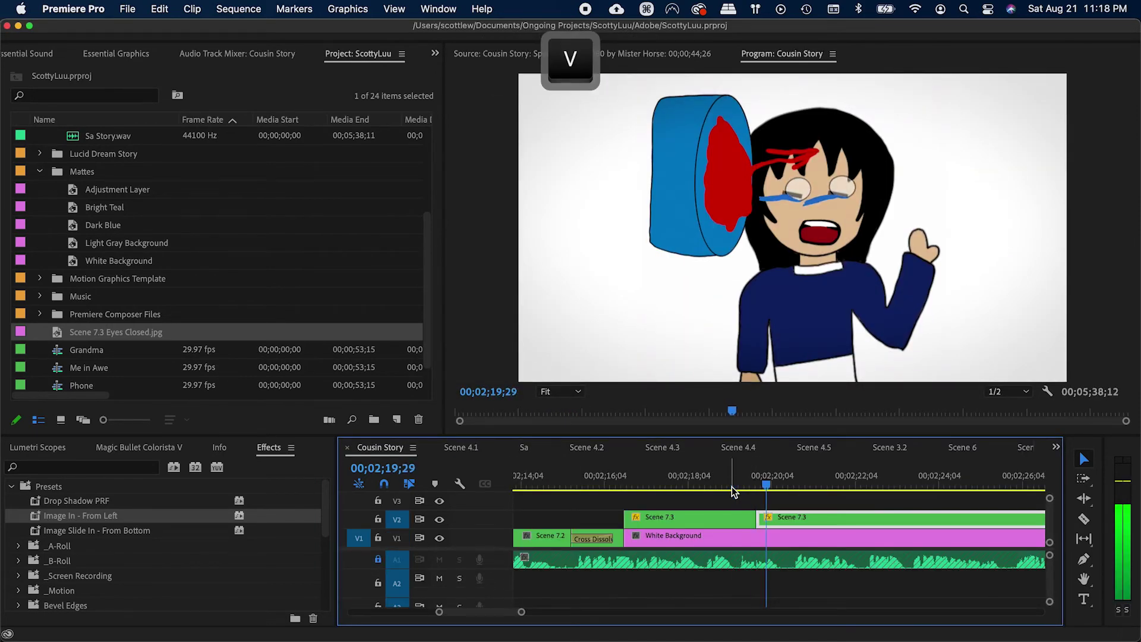
{"action": "key", "text": "super+s"}
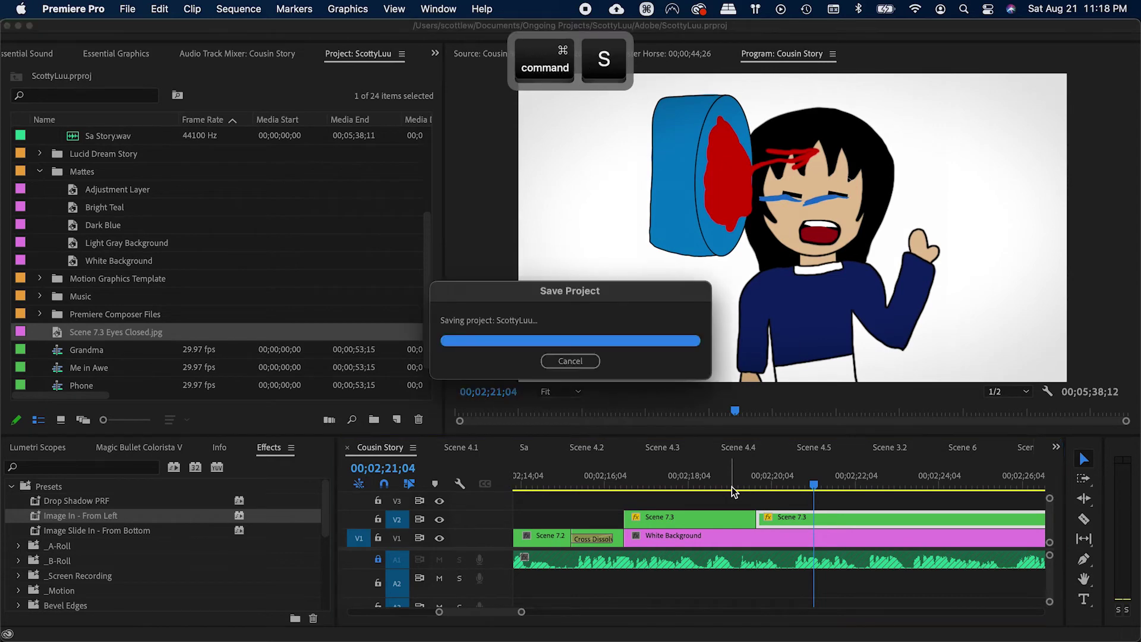
{"action": "key", "text": "super+s"}
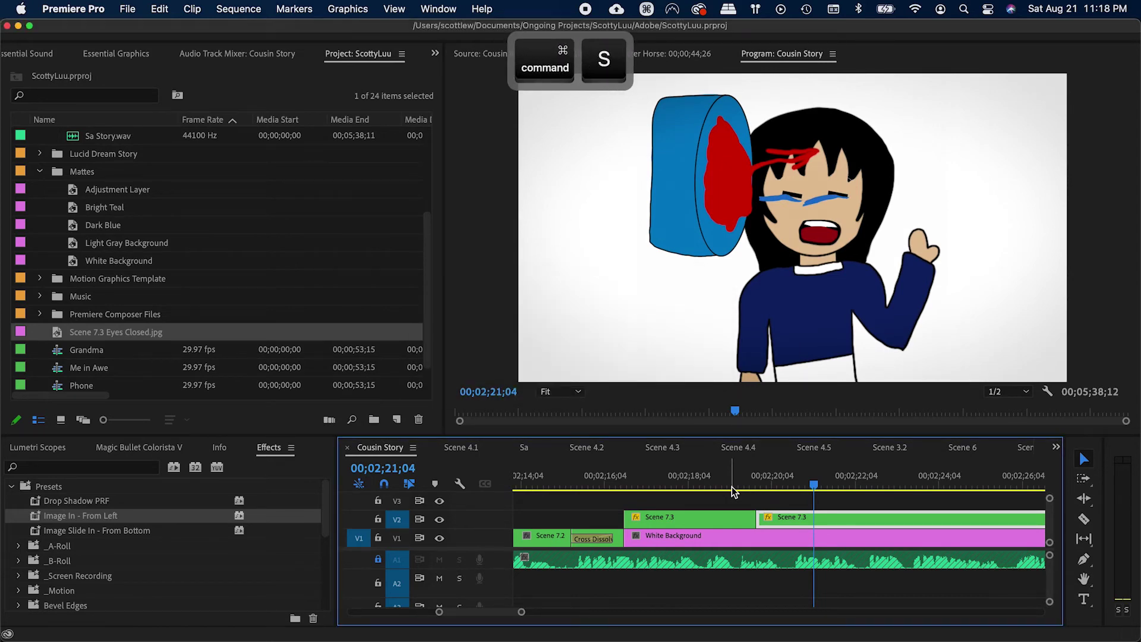
{"action": "left_click_drag", "start_coordinate": [699, 488], "coordinate": [589, 493]}
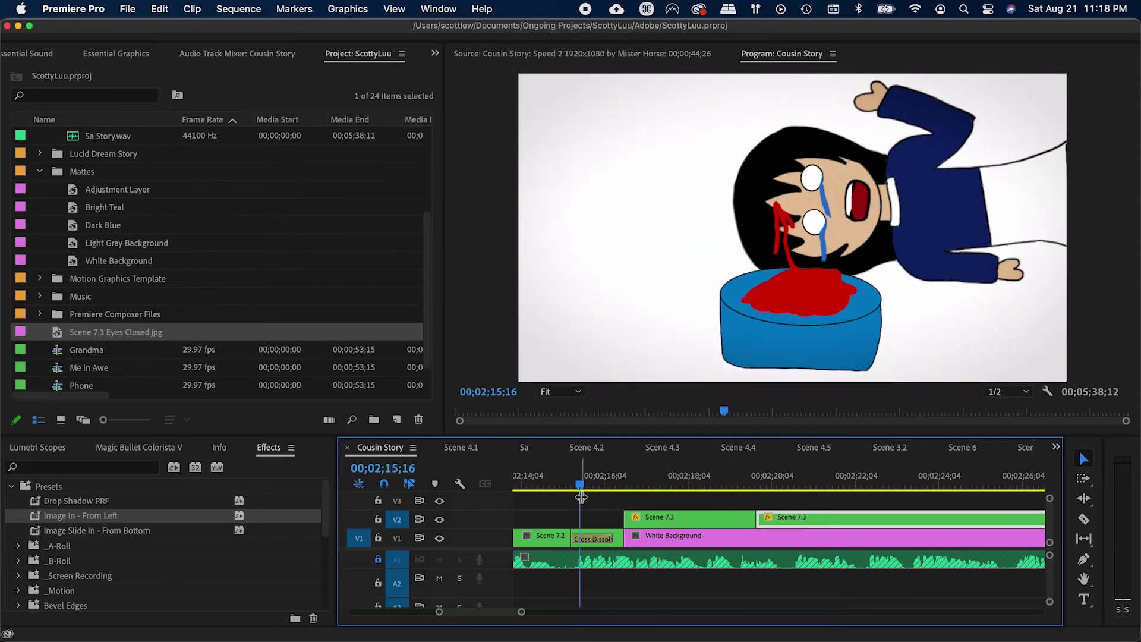
{"action": "key", "text": "space"}
{"action": "key", "text": "v"}
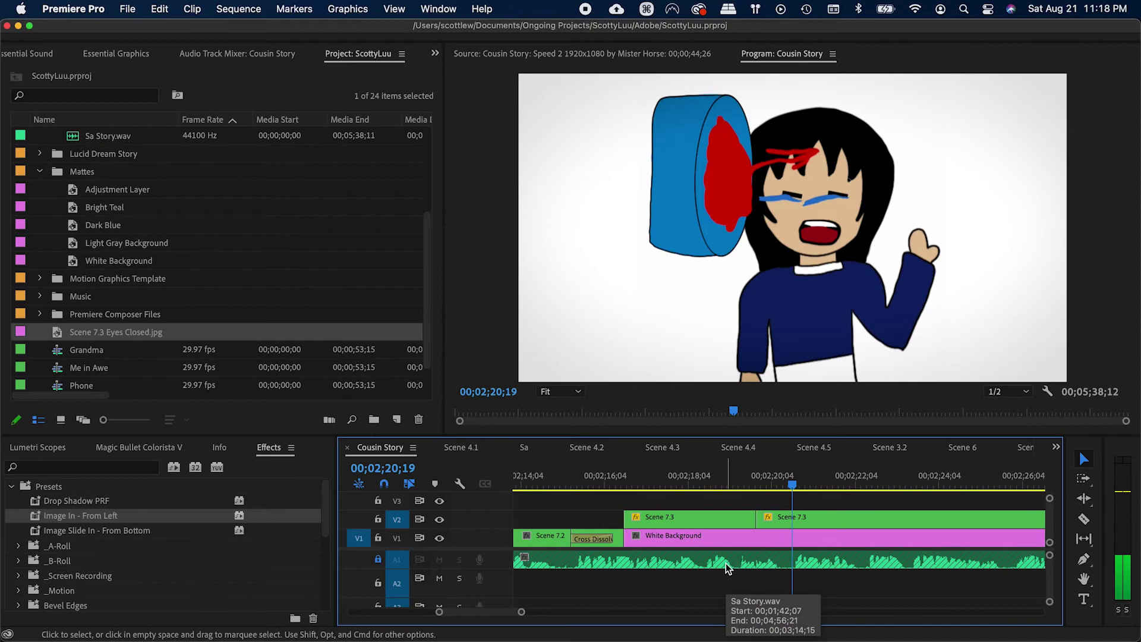
{"action": "key", "text": "space"}
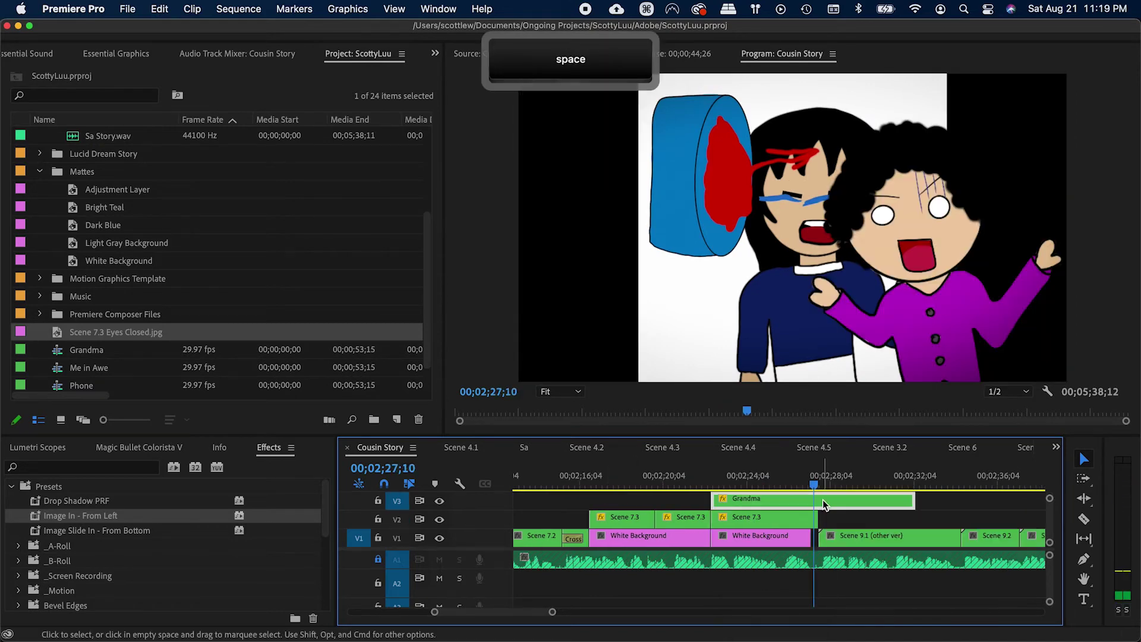
Step: Split the Grandma clip on V3 where the last Scene 7.3 clip ends and delete the remainder
{"action": "key", "text": "c"}
{"action": "left_click", "coordinate": [820, 499]}
{"action": "key", "text": "v"}
{"action": "left_click", "coordinate": [835, 501]}
{"action": "key", "text": "BackSpace"}
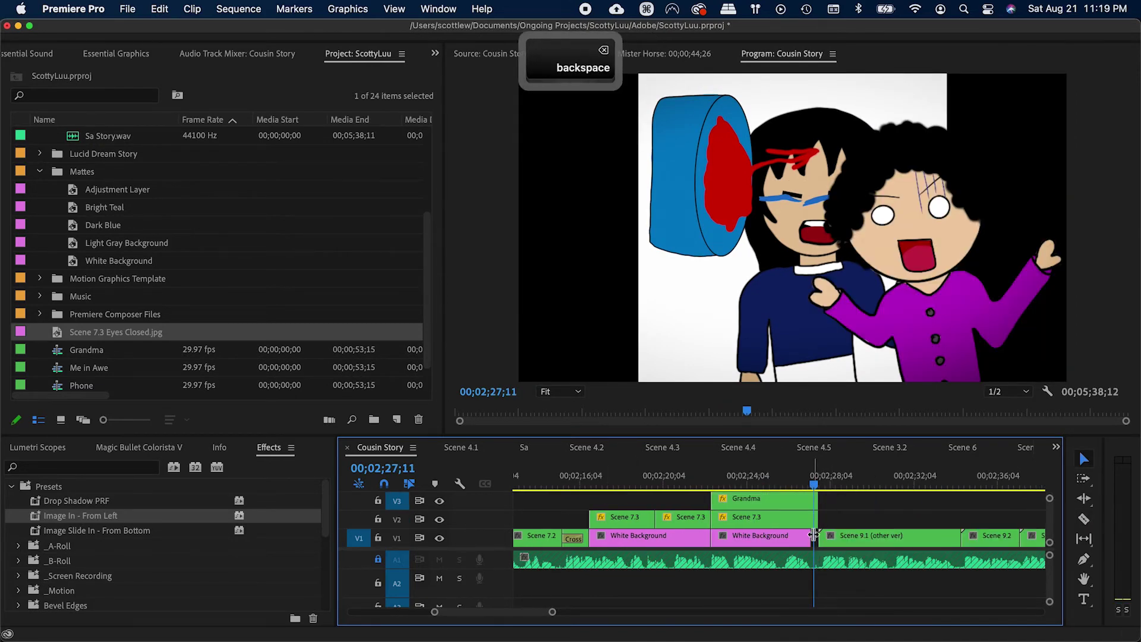
Step: Extend the second White Background clip on V1 to the end of the Scene 7.3 clip and save the project
{"action": "left_click_drag", "start_coordinate": [813, 538], "coordinate": [817, 537]}
{"action": "left_click", "coordinate": [854, 536]}
{"action": "key", "text": "super+s"}
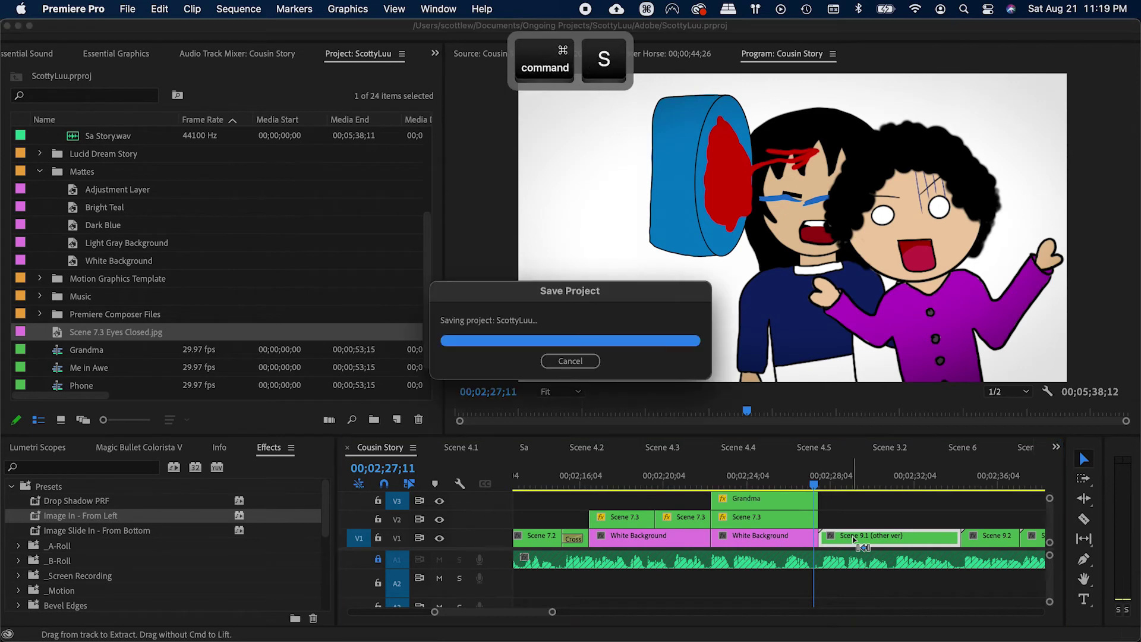
Step: Scrub back and forth over Grandma's entrance and the last Scene 7.3 clip to review the timing, saving the project
{"action": "left_click", "coordinate": [773, 482]}
{"action": "key", "text": "Left"}
{"action": "key", "text": "super+s"}
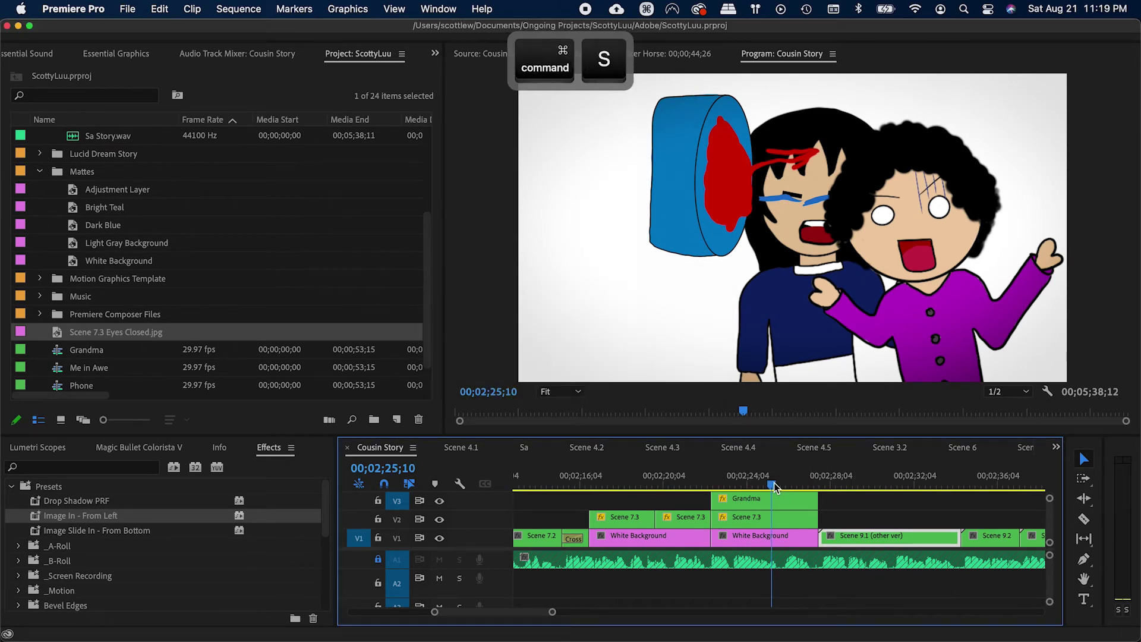
{"action": "key", "text": "super+s"}
{"action": "key", "text": "super+s"}
{"action": "left_click", "coordinate": [761, 535]}
{"action": "key", "text": "minus"}
{"action": "key", "text": "super+s"}
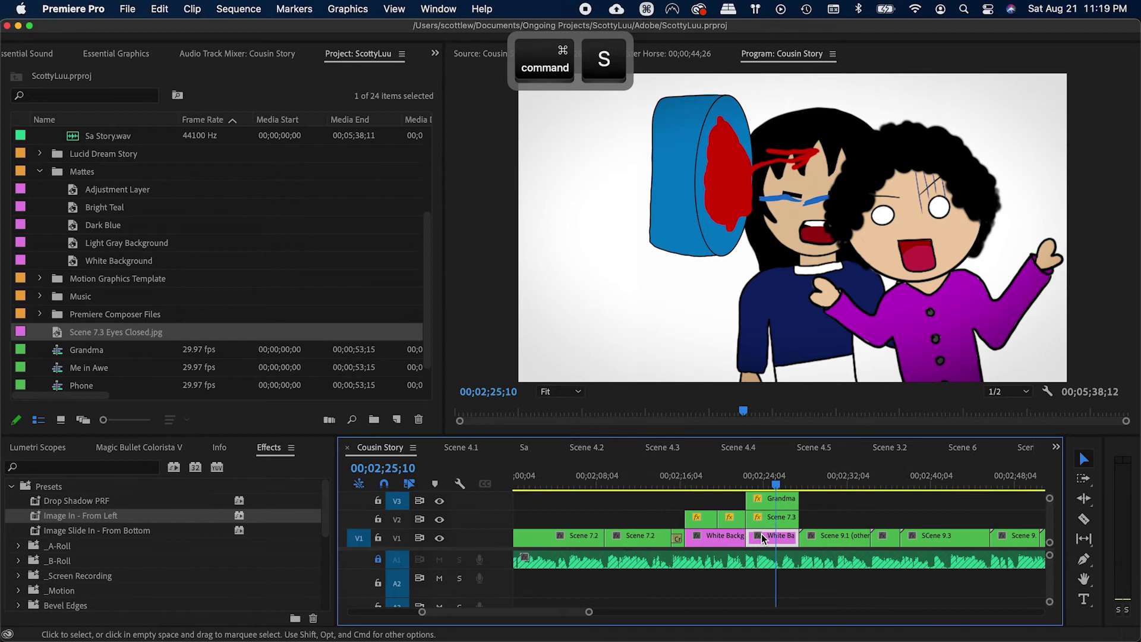
{"action": "left_click", "coordinate": [768, 485]}
{"action": "left_click_drag", "start_coordinate": [768, 486], "coordinate": [755, 486]}
{"action": "key", "text": "super+s"}
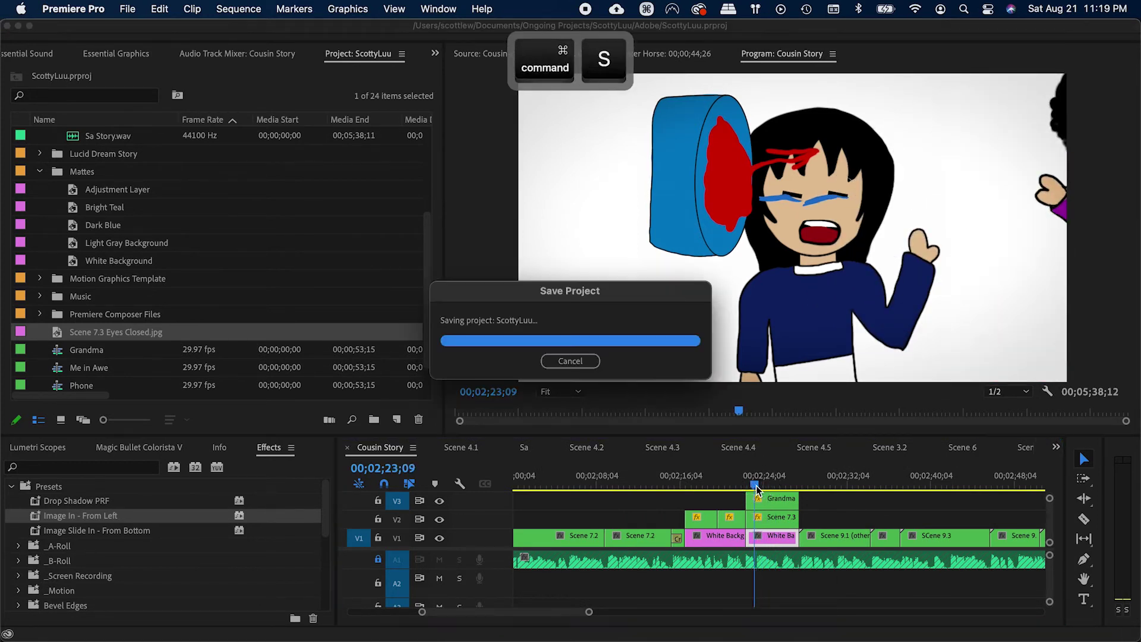
{"action": "mouse_move", "coordinate": [756, 488]}
{"action": "left_mouse_down"}
{"action": "mouse_move", "coordinate": [778, 486]}
{"action": "mouse_move", "coordinate": [754, 490]}
{"action": "left_mouse_up"}
{"action": "key", "text": "super+s"}
{"action": "mouse_move", "coordinate": [749, 488]}
{"action": "left_mouse_down"}
{"action": "mouse_move", "coordinate": [766, 493]}
{"action": "mouse_move", "coordinate": [743, 490]}
{"action": "left_mouse_up"}
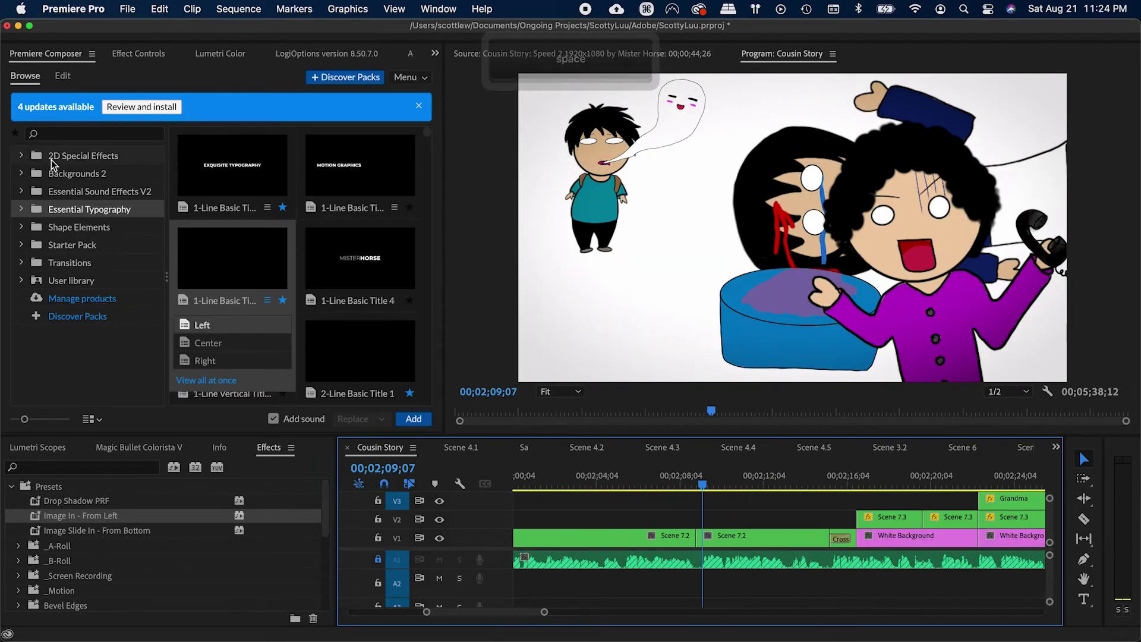
Step: Add the Liquid 31 animation from the 2D Special Effects collection to V2 at 00;02;09;07 in the second Scene 7.2 clip
{"action": "left_click", "coordinate": [55, 158]}
{"action": "scroll", "coordinate": [298, 237], "scroll_direction": "down", "scroll_amount": 10}
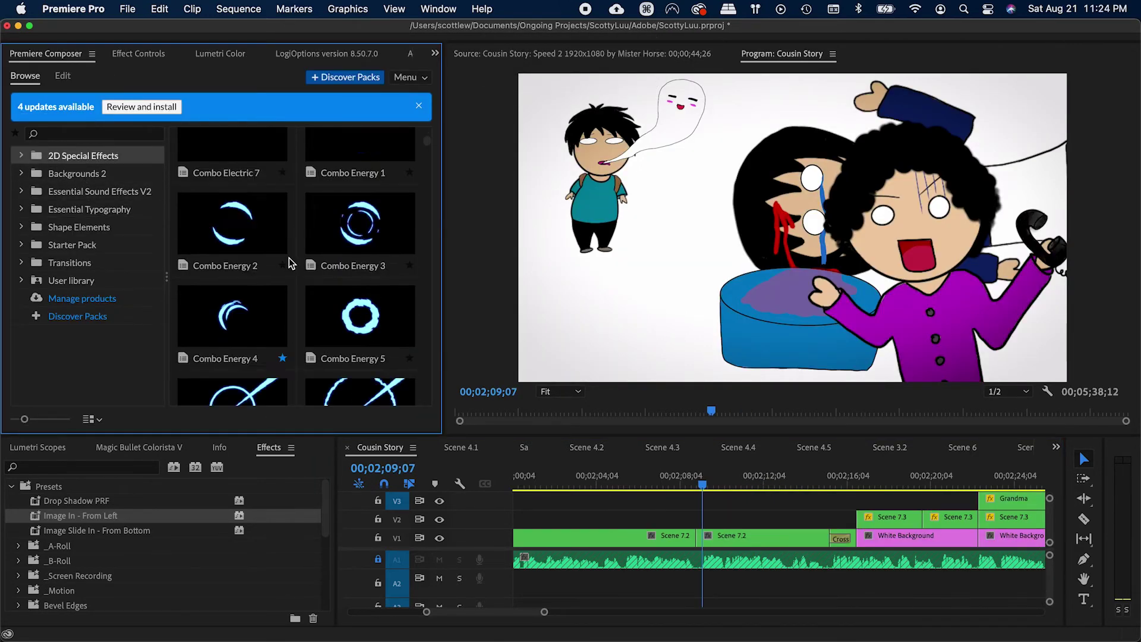
{"action": "left_click_drag", "start_coordinate": [426, 166], "coordinate": [407, 309]}
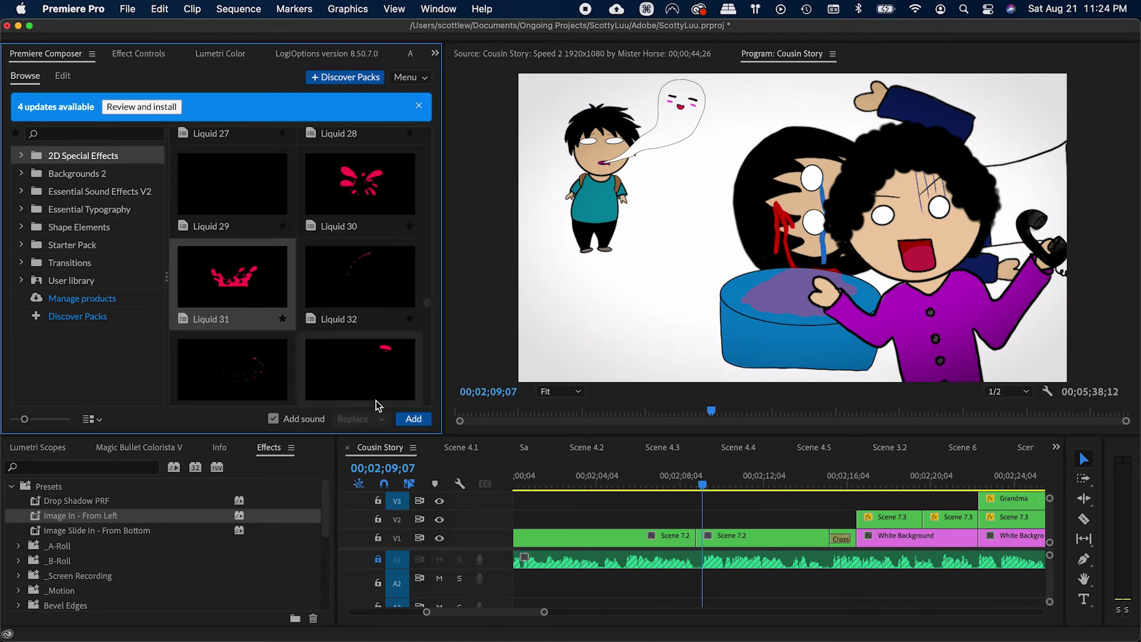
{"action": "left_click", "coordinate": [414, 418]}
Step: Shift the Liquid 31 clip slightly later on V2 and sample its Color 1 from the red liquid in the blue bucket
{"action": "left_click", "coordinate": [739, 486]}
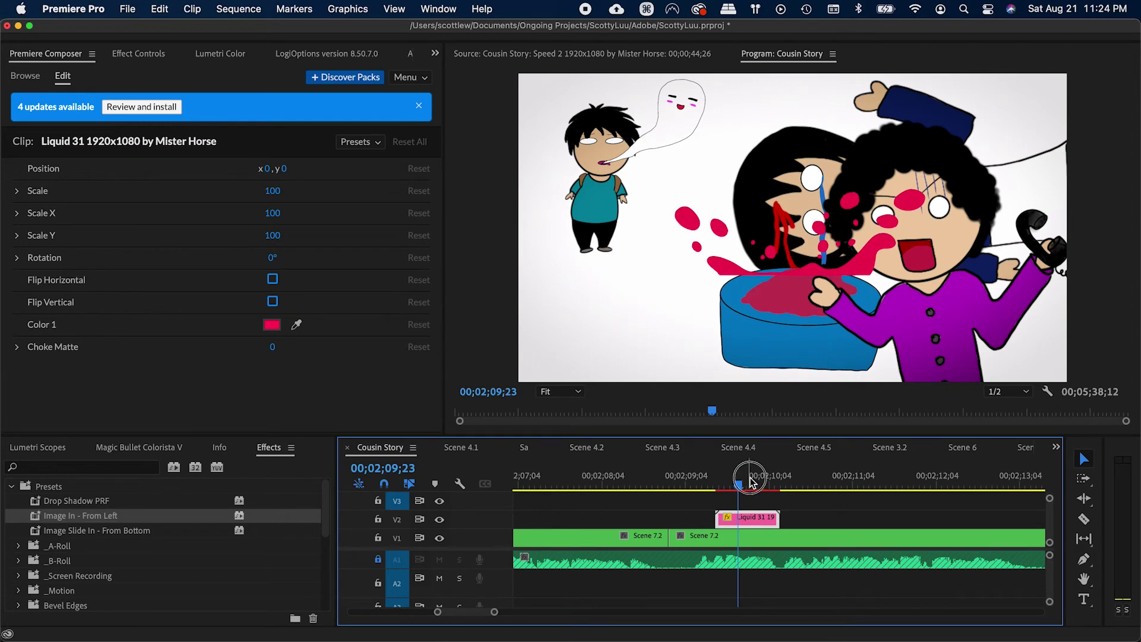
{"action": "left_click_drag", "start_coordinate": [751, 483], "coordinate": [772, 480]}
{"action": "left_click_drag", "start_coordinate": [770, 518], "coordinate": [771, 519]}
{"action": "left_click", "coordinate": [296, 324]}
{"action": "left_click_drag", "start_coordinate": [770, 519], "coordinate": [823, 517]}
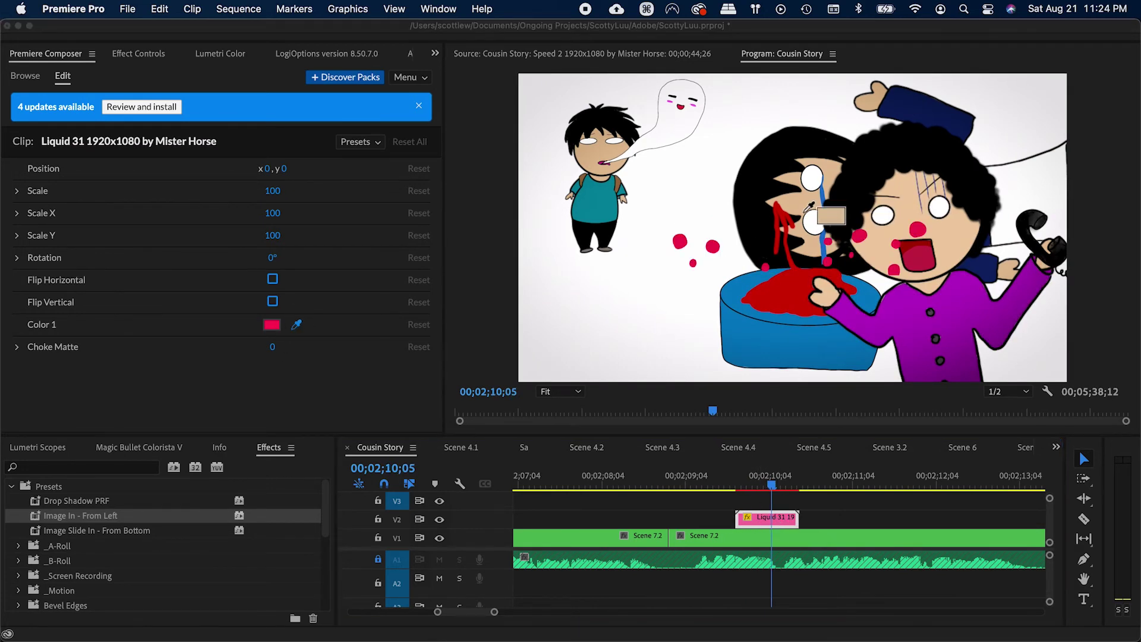
{"action": "left_click", "coordinate": [776, 296]}
Step: Repeat the Liquid 31 splash along the second Scene 7.2 clip on V2, checking the timing in playback, and save the project
{"action": "left_click", "coordinate": [719, 483]}
{"action": "key", "text": "space"}
{"action": "key", "text": "space"}
{"action": "key", "text": "minus"}
{"action": "key", "text": "space"}
{"action": "key", "text": "space"}
{"action": "key", "text": "equal"}
{"action": "key", "text": "minus"}
{"action": "key", "text": "minus"}
{"action": "key", "text": "space"}
{"action": "key", "text": "space"}
{"action": "key", "text": "equal"}
{"action": "key", "text": "super+s"}
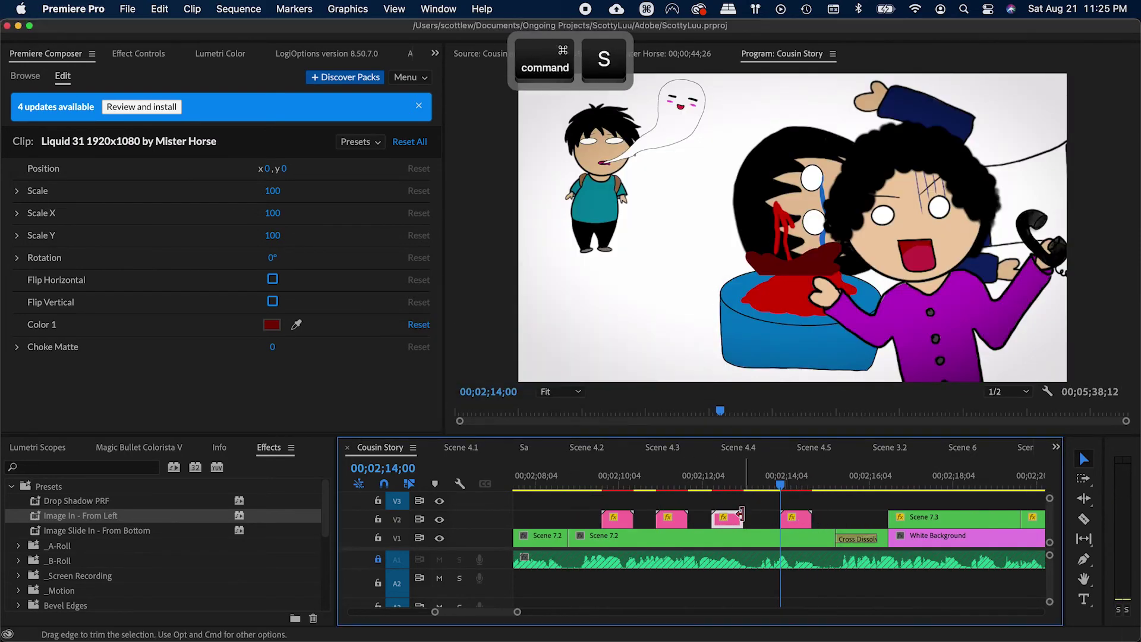
Step: Duplicate the earlier sound clip on A2 and place the copy at the start of the second Scene 7.2 clip
{"action": "key", "text": "minus"}
{"action": "key", "text": "minus"}
{"action": "key", "text": "minus"}
{"action": "left_click", "coordinate": [593, 483]}
{"action": "left_click_drag", "start_coordinate": [596, 579], "coordinate": [784, 581], "text": "alt"}
{"action": "key", "text": "equal"}
{"action": "key", "text": "minus"}
Step: Play Cousin Story from before the splashes into Scene 9.1 to review the copied sound clip, and save the project
{"action": "left_click", "coordinate": [928, 485]}
{"action": "key", "text": "space"}
{"action": "key", "text": "equal"}
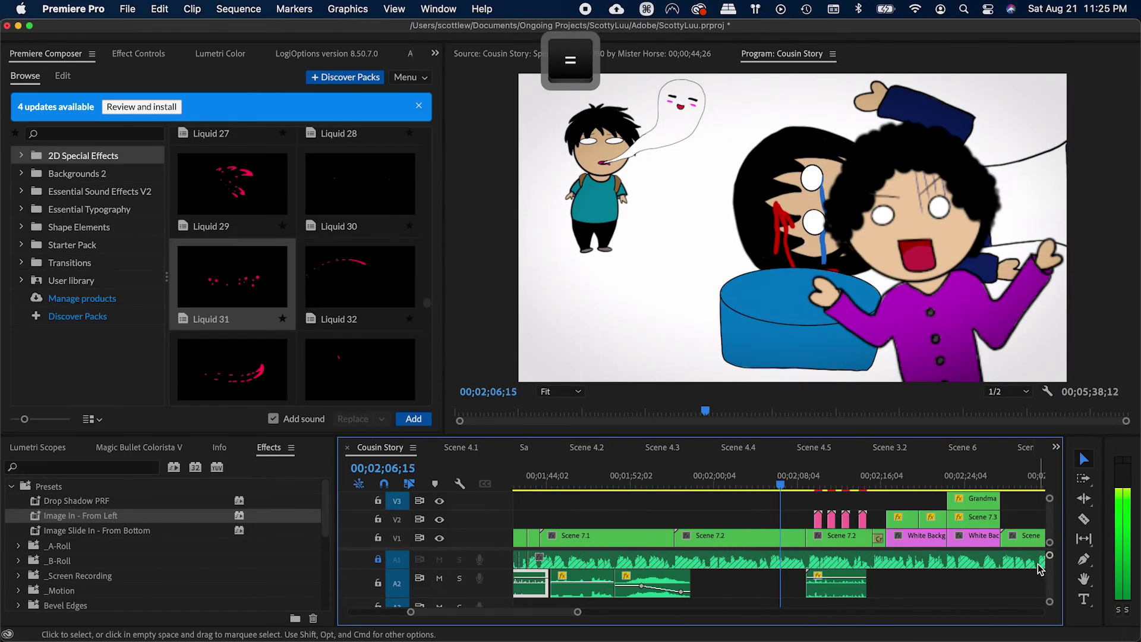
{"action": "key", "text": "l"}
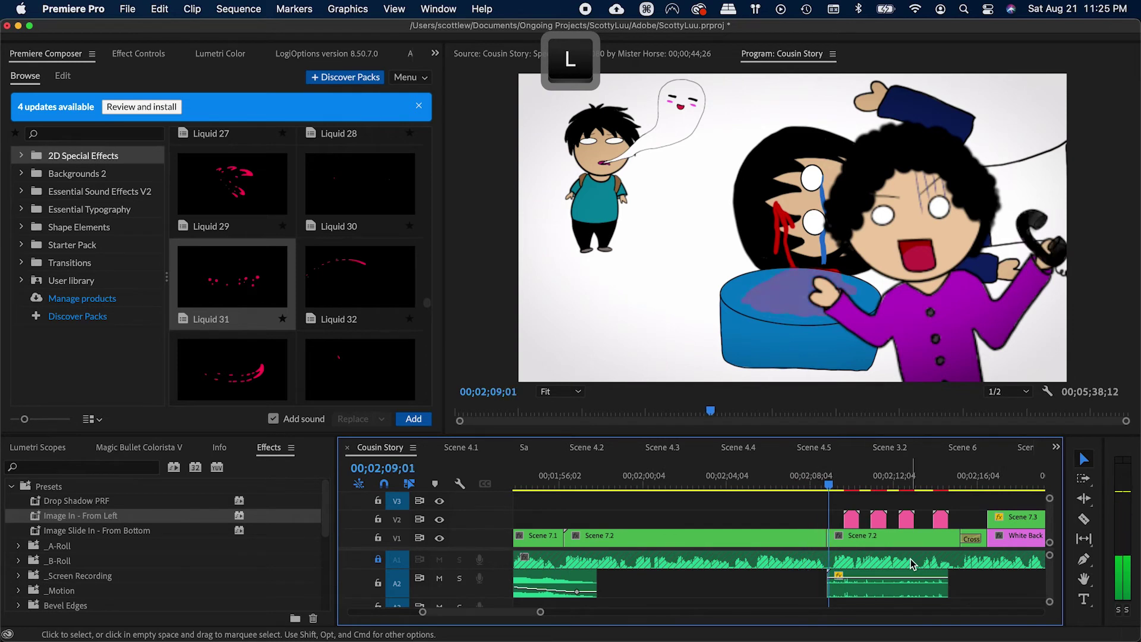
{"action": "key", "text": "v"}
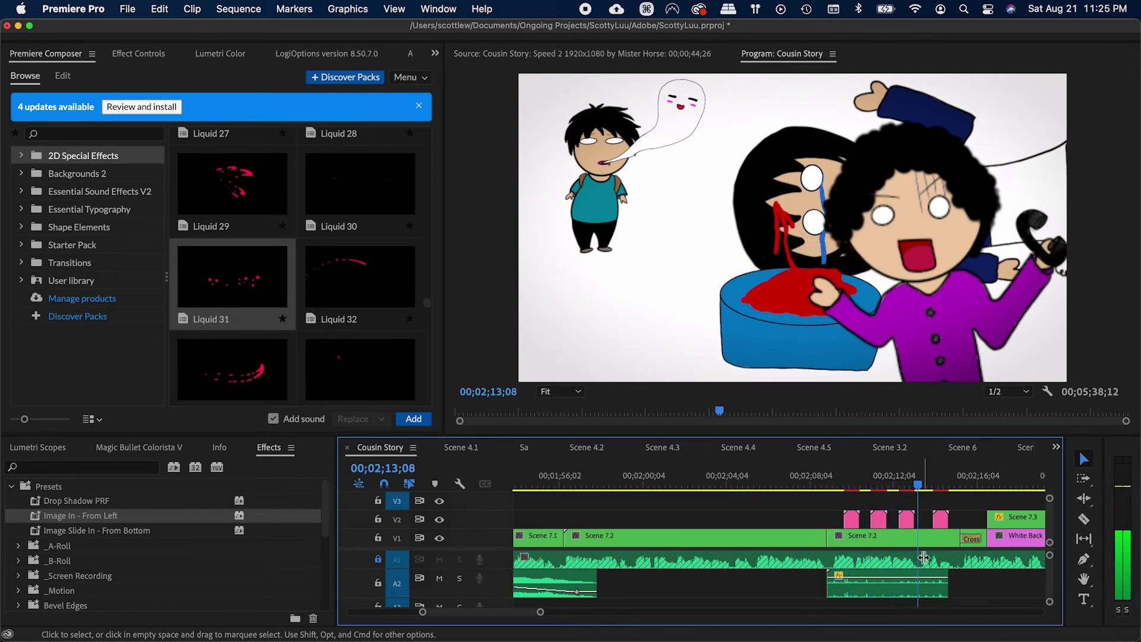
{"action": "key", "text": "super+s"}
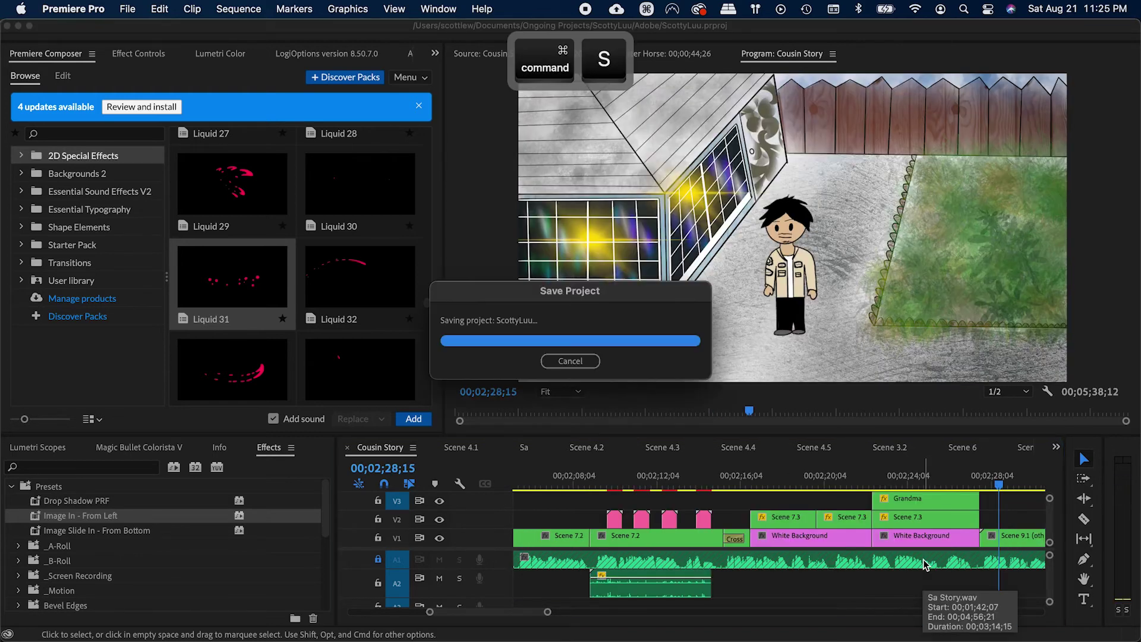
Step: Check the frames near the end of Grandma's clip around 00;02;26;11 and save the project
{"action": "scroll", "coordinate": [924, 565], "scroll_direction": "right", "scroll_amount": 5}
{"action": "key", "text": "super+s"}
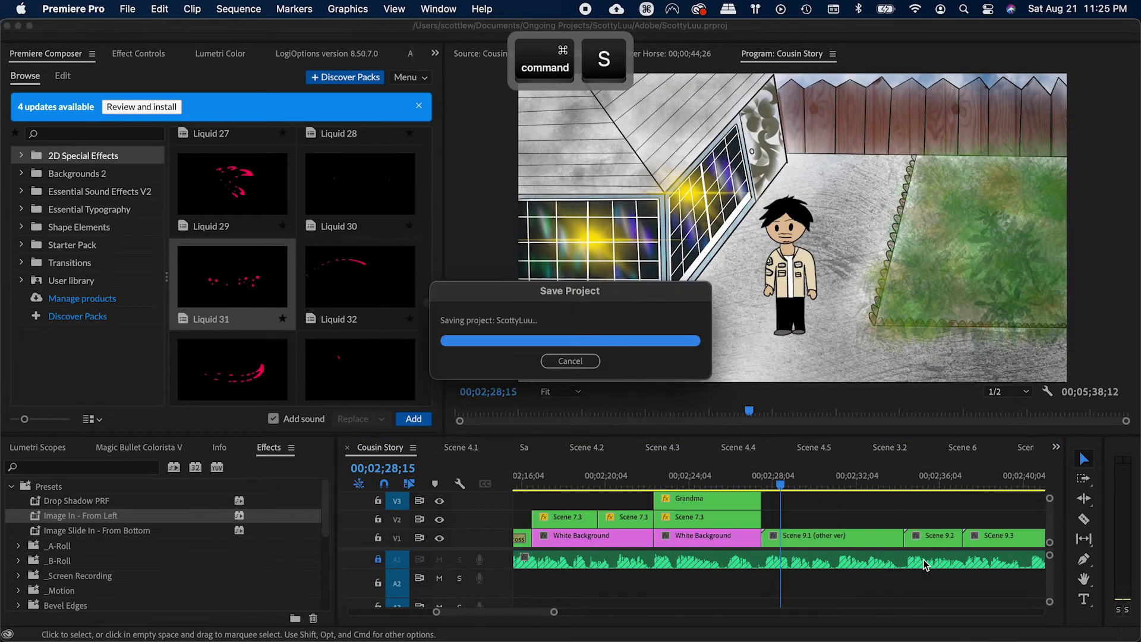
{"action": "left_click", "coordinate": [737, 483]}
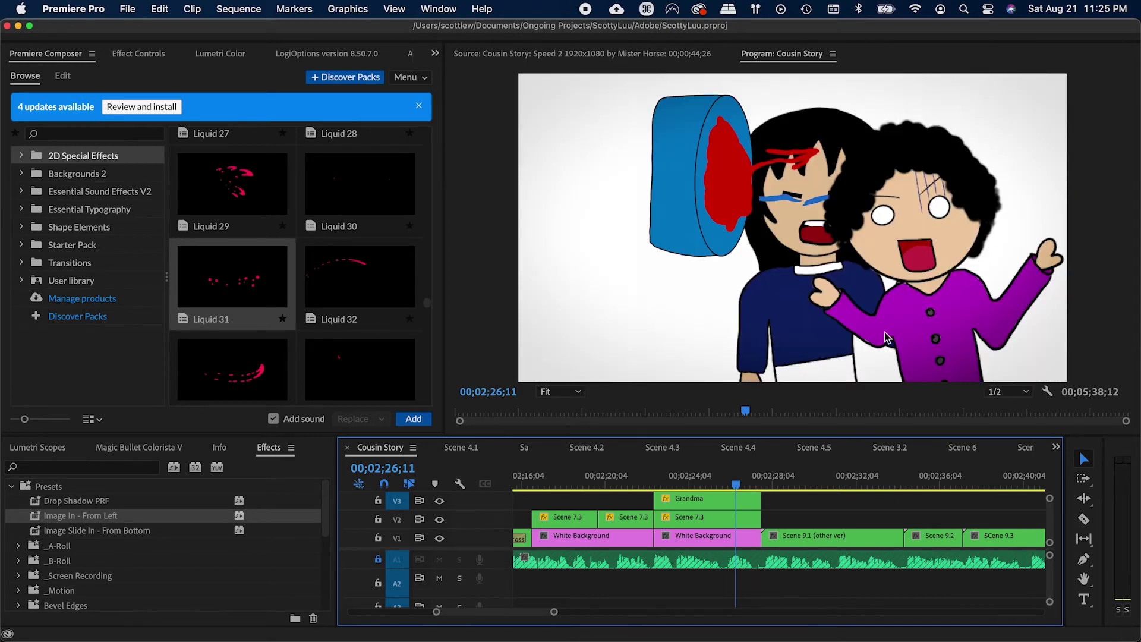
{"action": "key", "text": "super+s"}
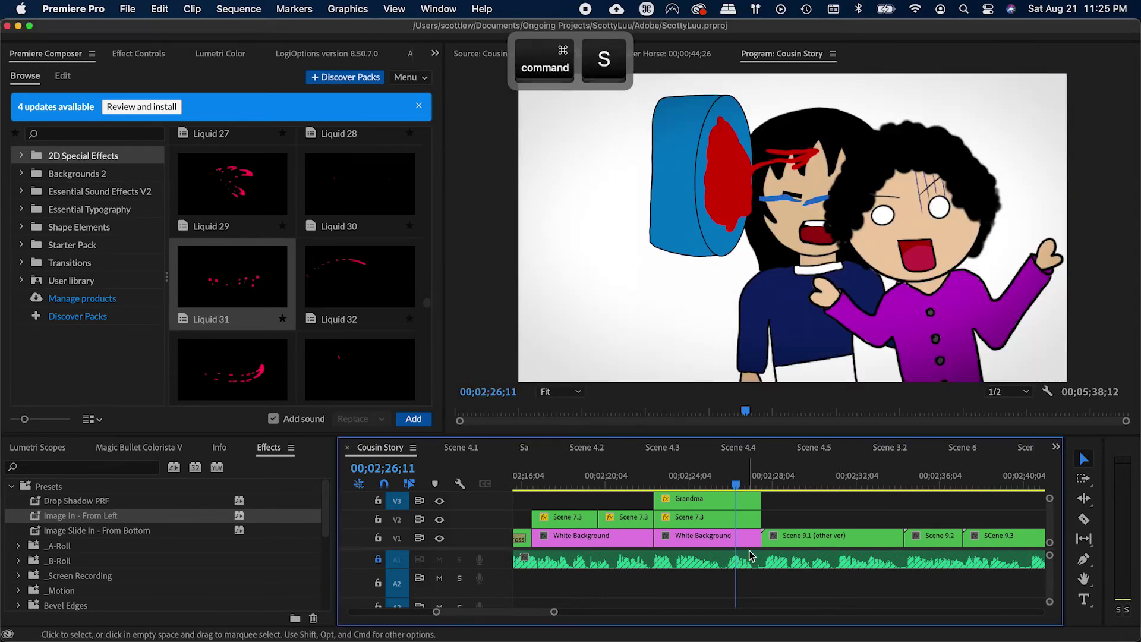
{"action": "left_click", "coordinate": [748, 484]}
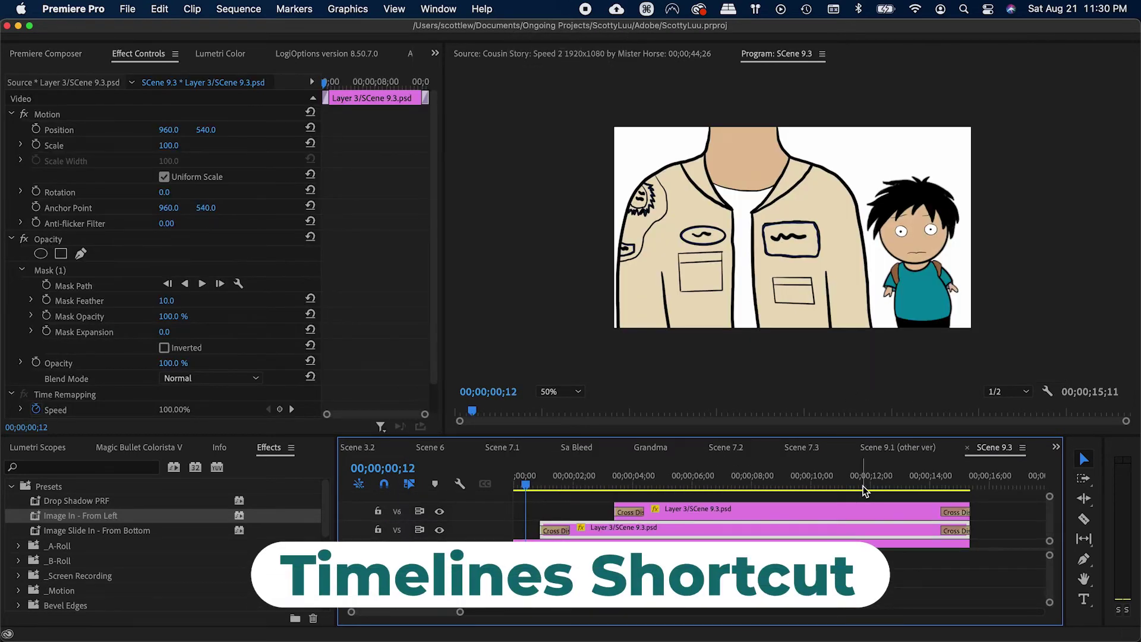
Step: Look up the shortcut assigned to the Timelines command in the Keyboard Shortcuts window and close it
{"action": "key", "text": "alt+super+k"}
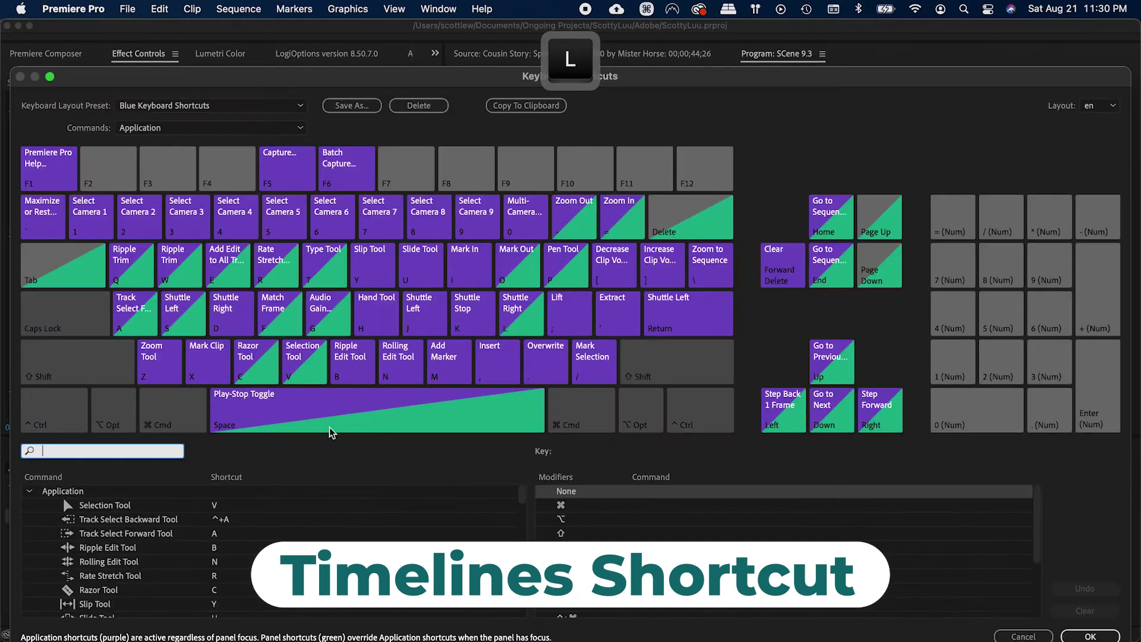
{"action": "left_click", "coordinate": [89, 368]}
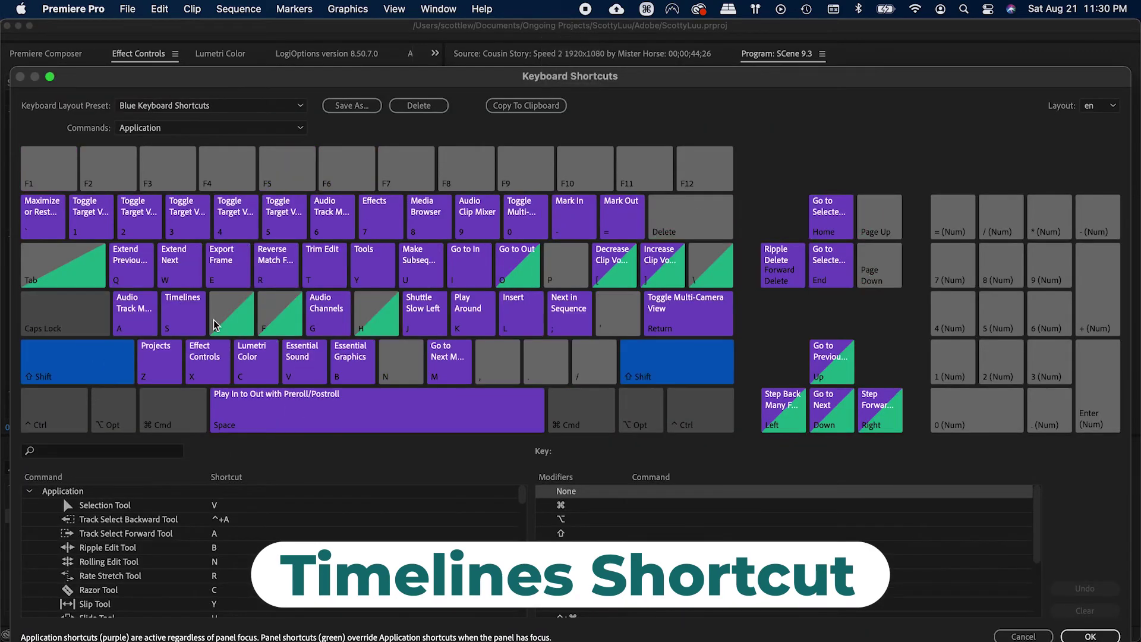
{"action": "left_click", "coordinate": [194, 321]}
{"action": "key", "text": "Escape"}
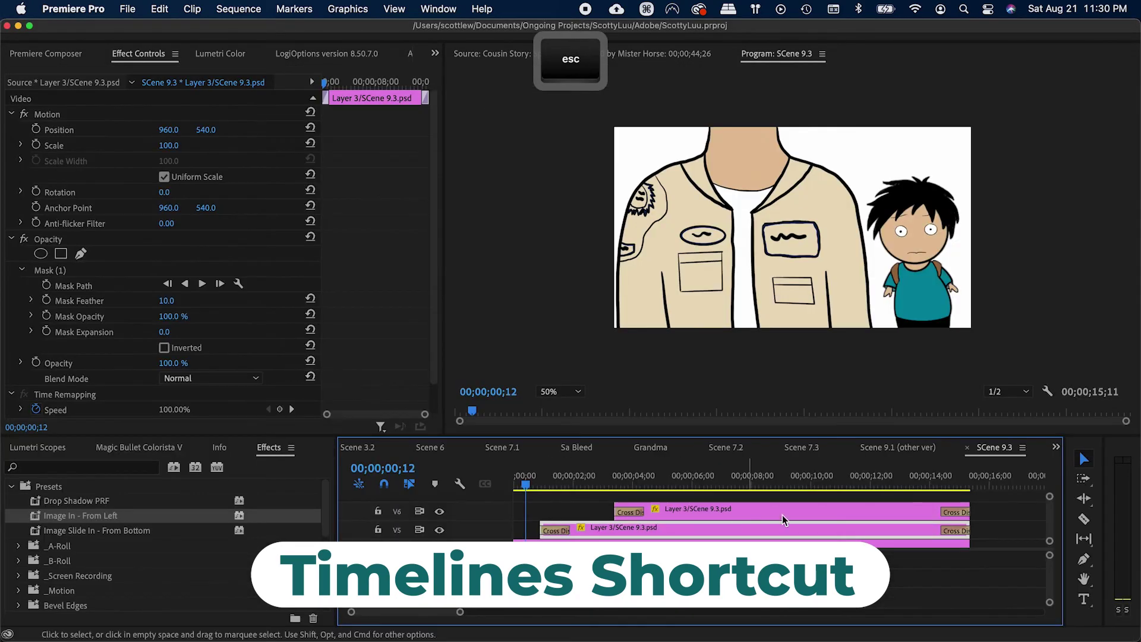
Step: Switch from the Scene 9.3 sequence to Cousin Story, save the project and scrub to 00;02;36;21
{"action": "key", "text": "shift+s"}
{"action": "key", "text": "super+s"}
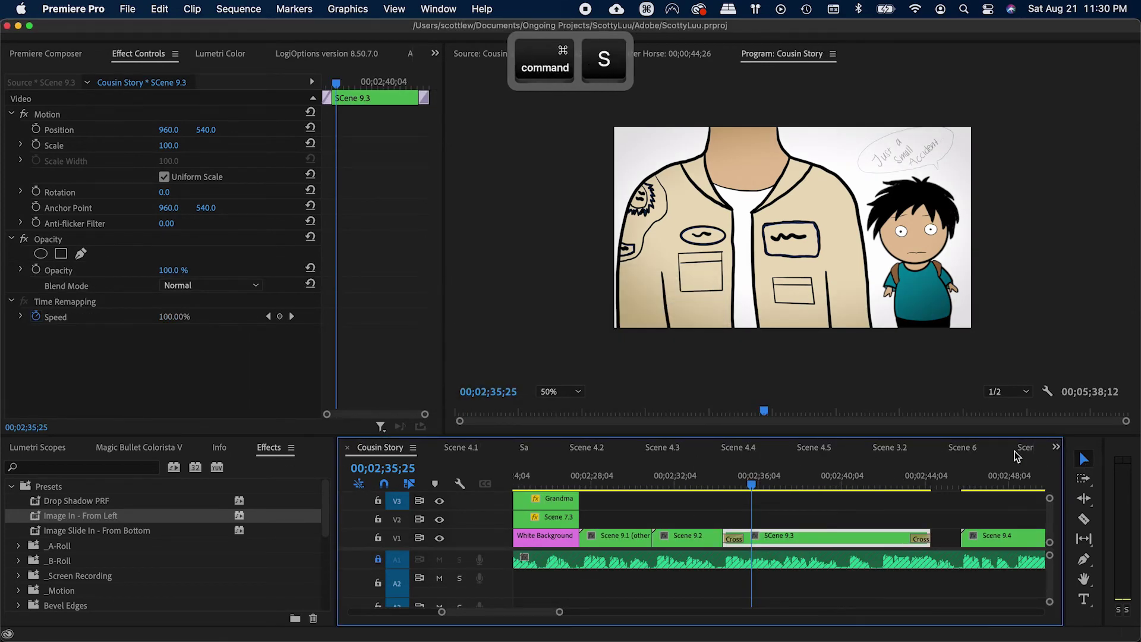
{"action": "left_click_drag", "start_coordinate": [740, 478], "coordinate": [772, 491]}
Step: Cycle through the open timelines to Sa, return to Cousin Story with the playhead at the start of Scene 9.3, and save the project
{"action": "key", "text": "shift+s"}
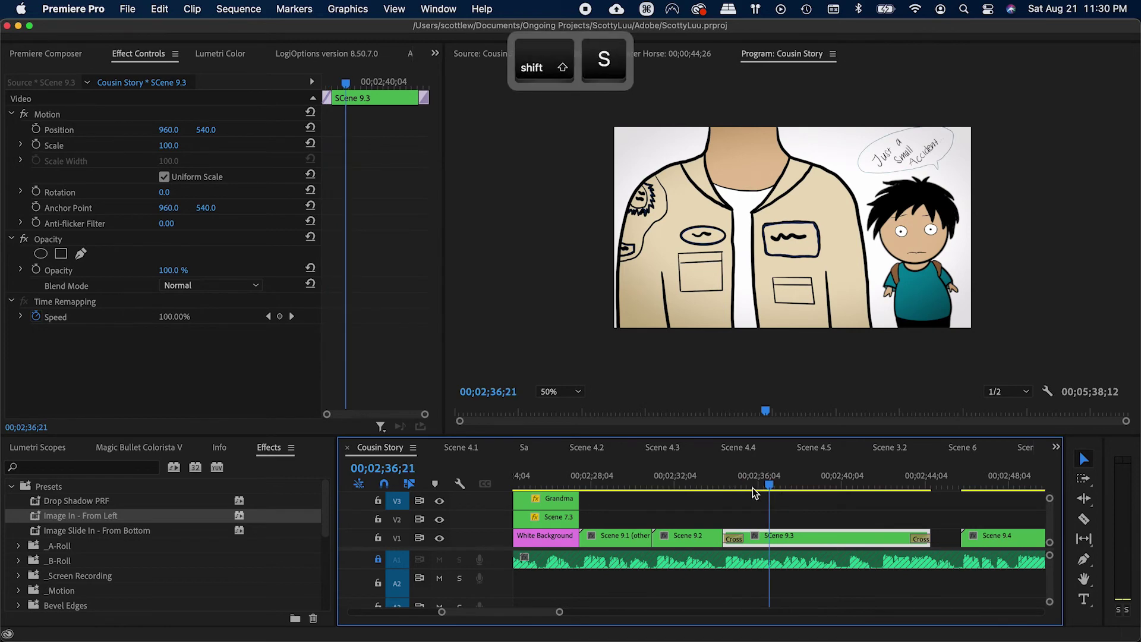
{"action": "key", "text": "shift+s"}
{"action": "key", "text": "shift+s"}
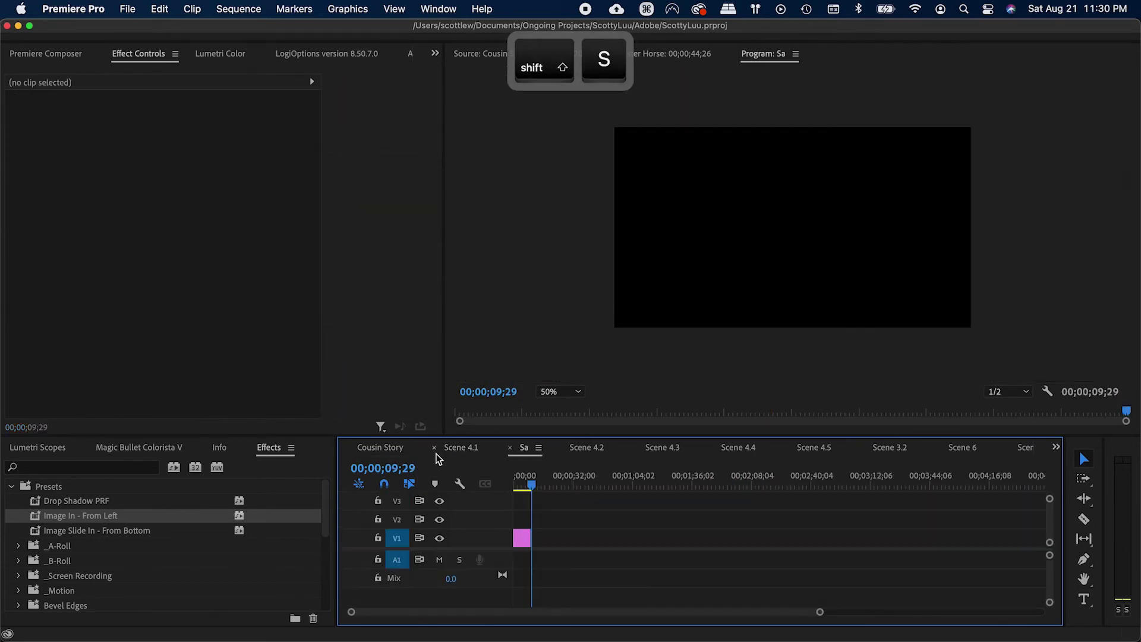
{"action": "left_click", "coordinate": [380, 450]}
{"action": "key", "text": "super+s"}
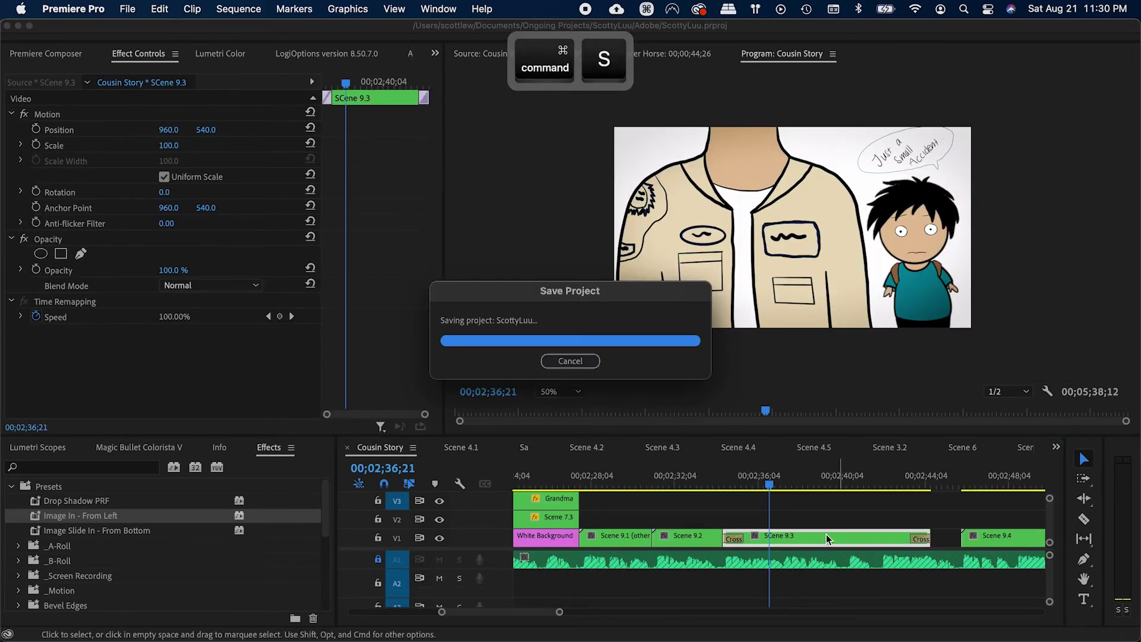
{"action": "left_click_drag", "start_coordinate": [772, 488], "coordinate": [713, 489]}
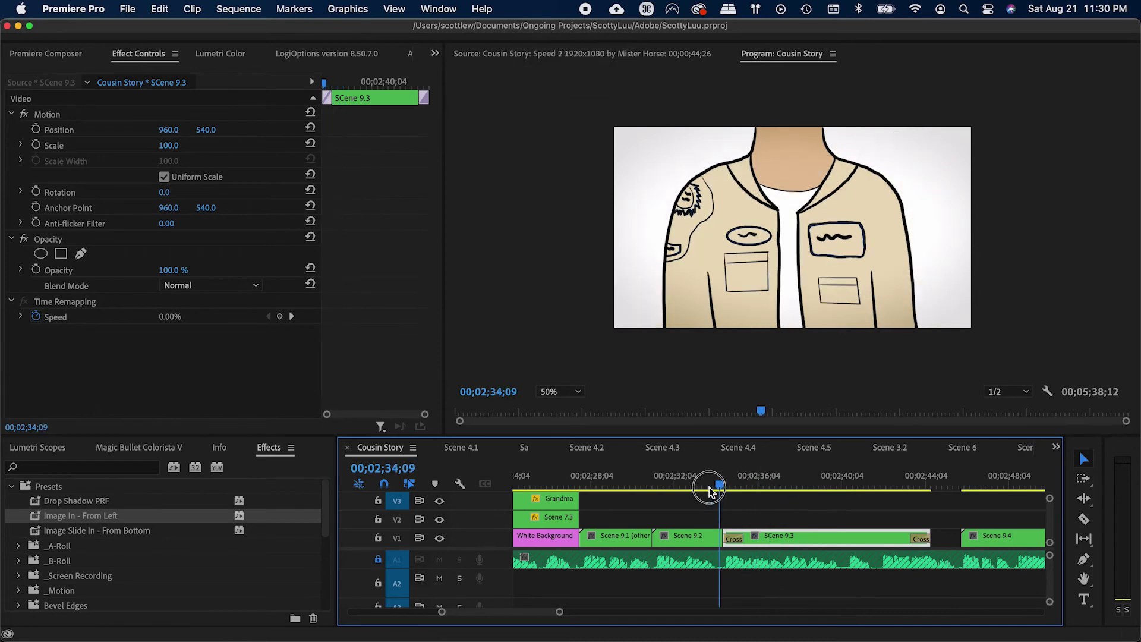
Step: Search the keyboard shortcuts for "fit" and check which modifier combinations with F are free
{"action": "key", "text": "alt+super+k"}
{"action": "type", "text": "fit"}
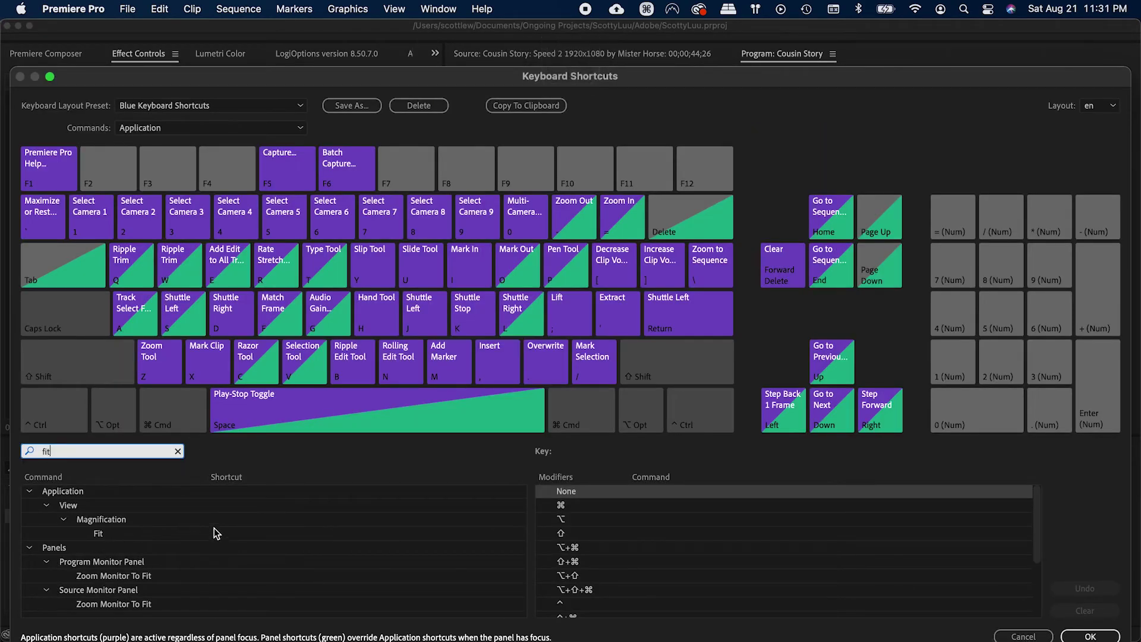
{"action": "left_click", "coordinate": [91, 355]}
{"action": "left_click", "coordinate": [261, 318]}
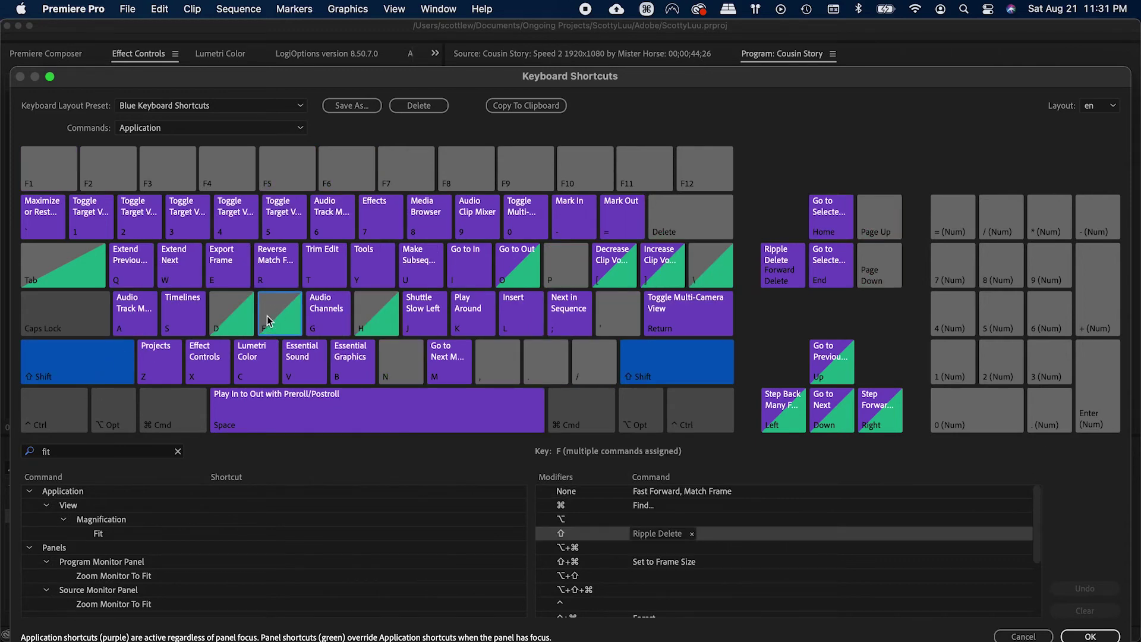
{"action": "left_click", "coordinate": [117, 372]}
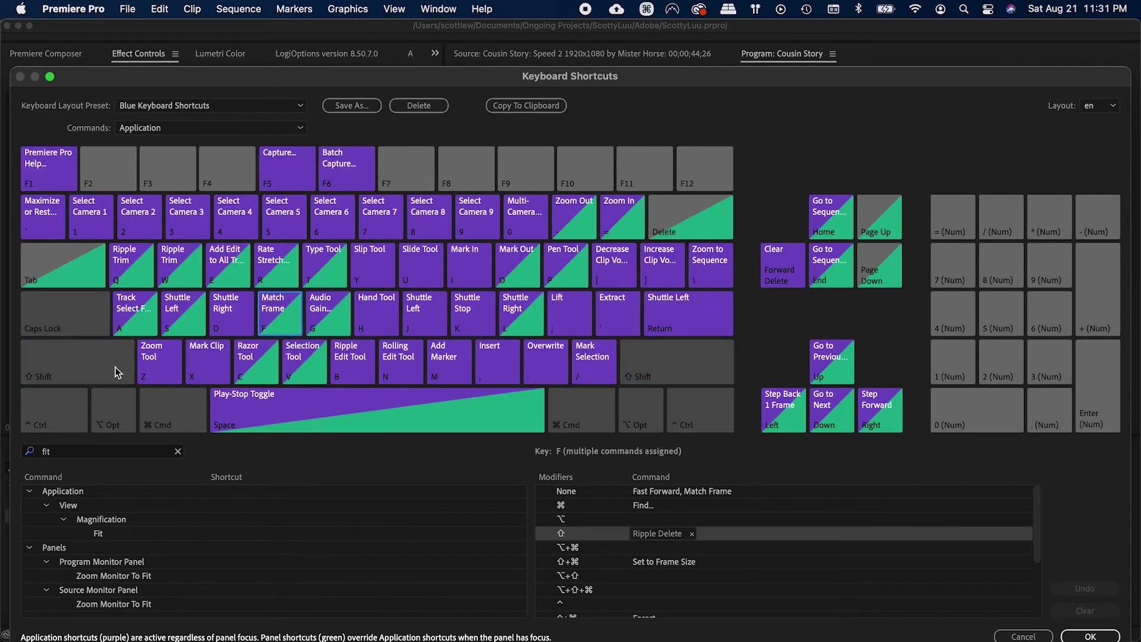
{"action": "key", "text": "alt"}
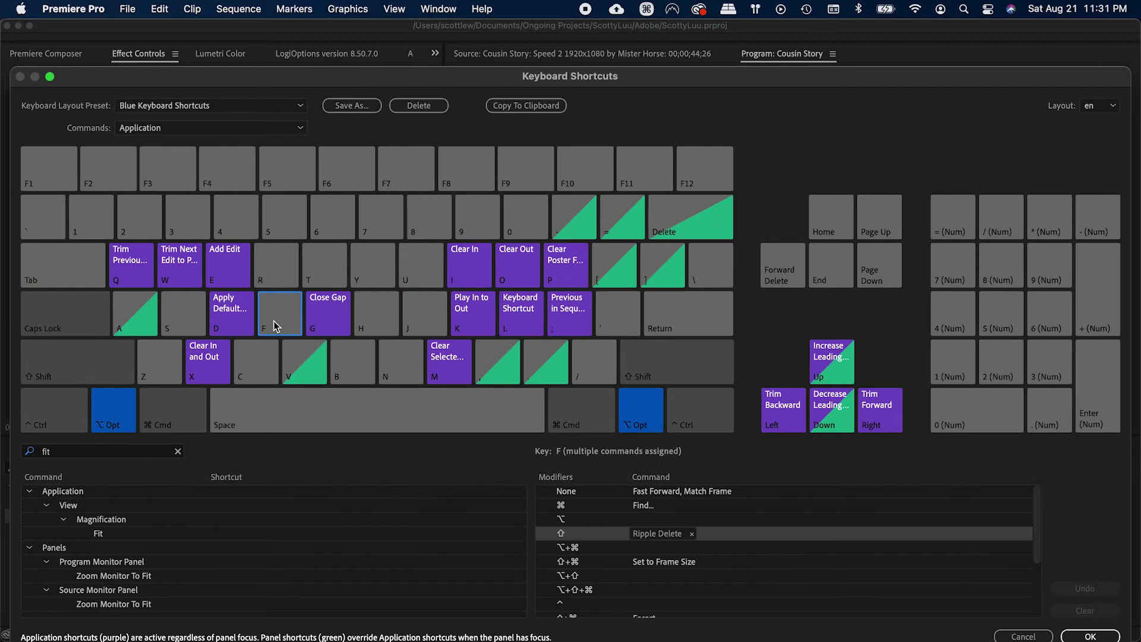
Step: Try Option+F as the shortcut for the Magnification Fit command, remove it and assign Control+F instead
{"action": "left_click", "coordinate": [231, 535]}
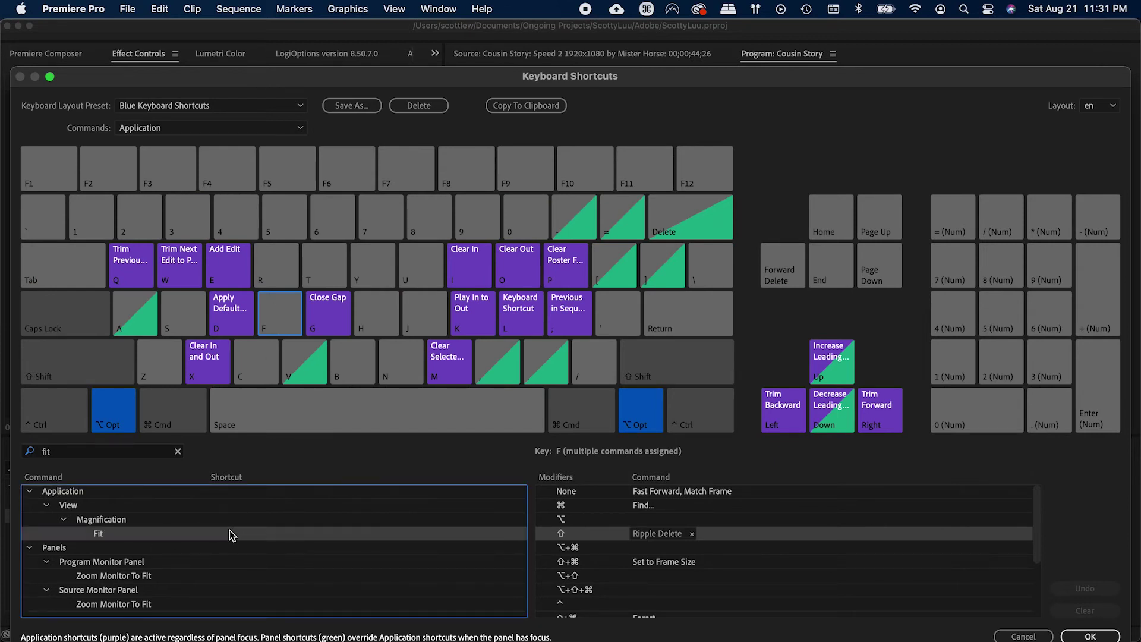
{"action": "key", "text": "alt+f"}
{"action": "left_click", "coordinate": [49, 417]}
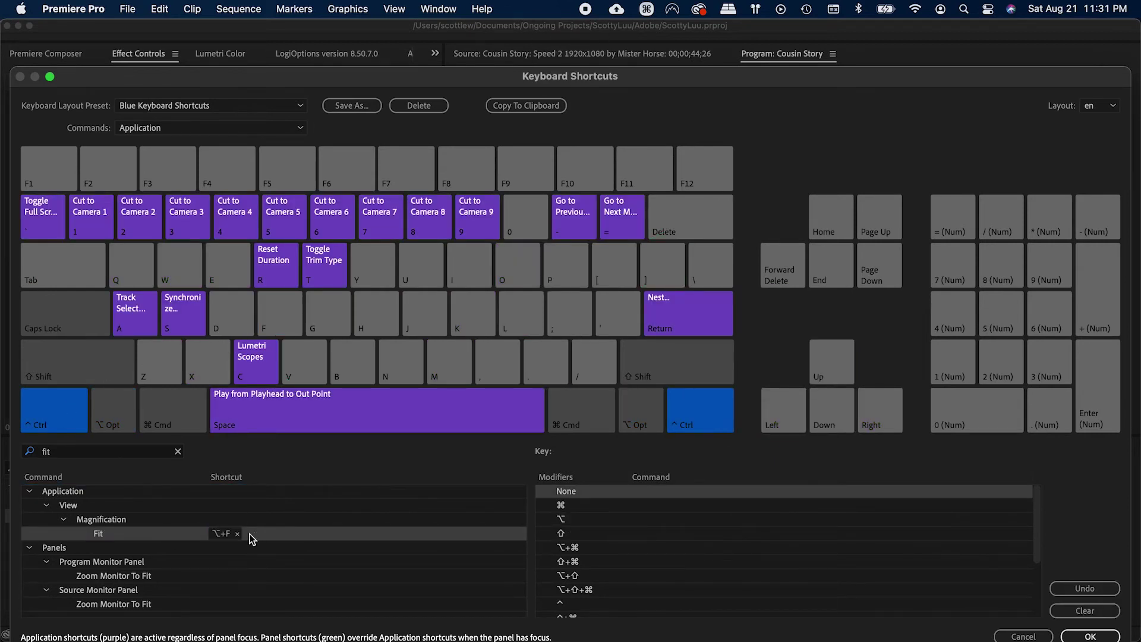
{"action": "left_click", "coordinate": [237, 534]}
{"action": "left_click", "coordinate": [284, 324]}
{"action": "left_click", "coordinate": [222, 533]}
{"action": "key", "text": "ctrl+f"}
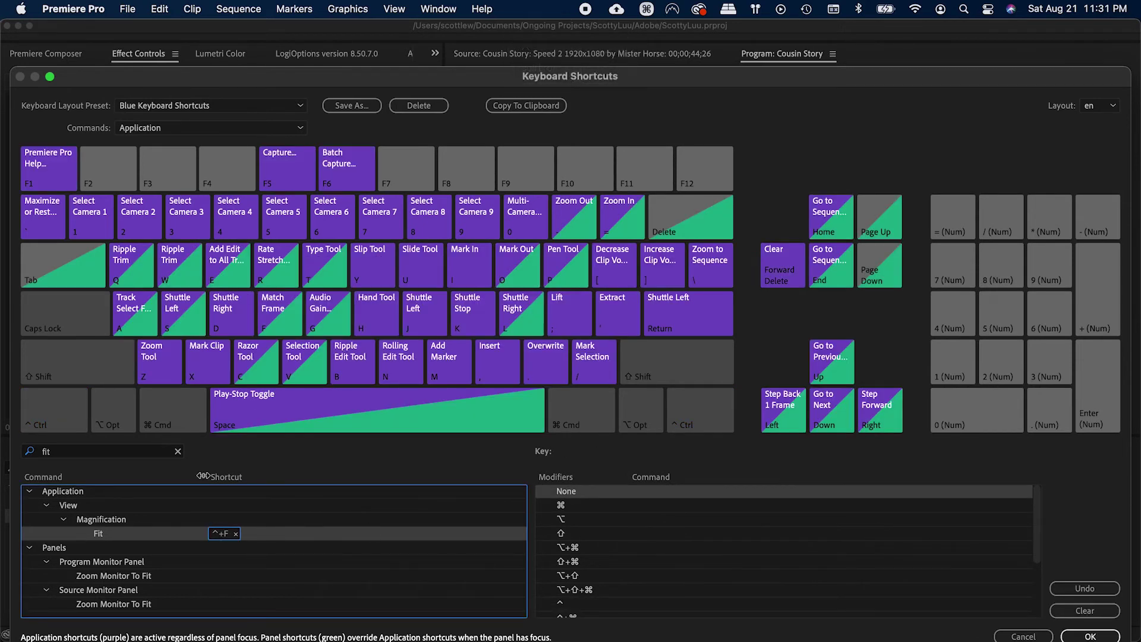
Step: Assign Command+5 as the shortcut for the 50% Magnification command and apply the keyboard shortcut changes
{"action": "left_click", "coordinate": [153, 452]}
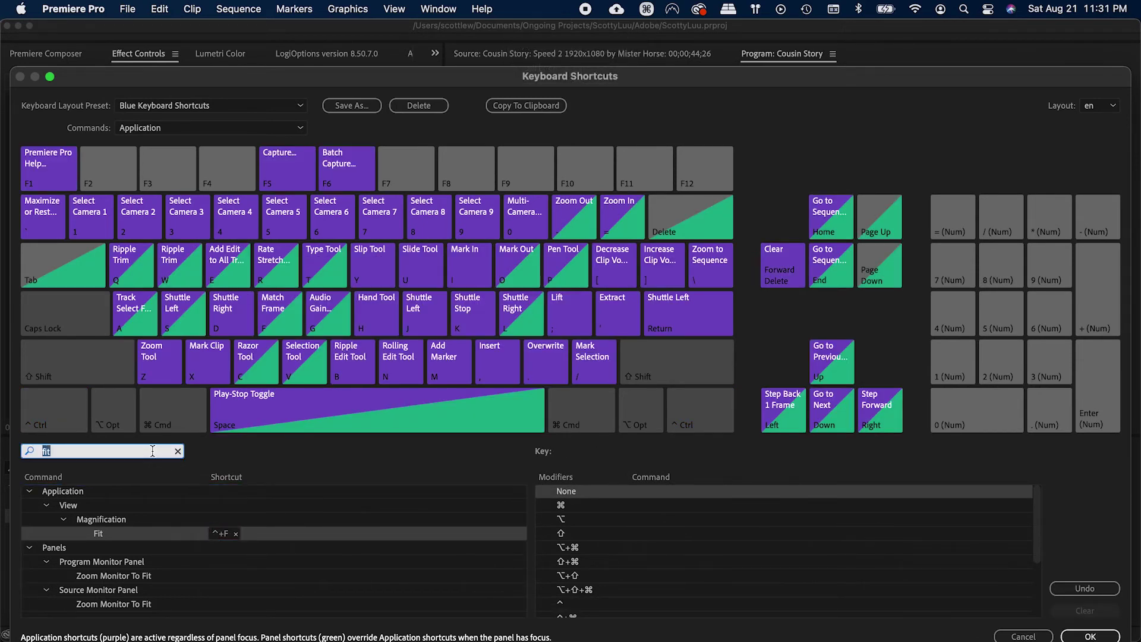
{"action": "type", "text": "50"}
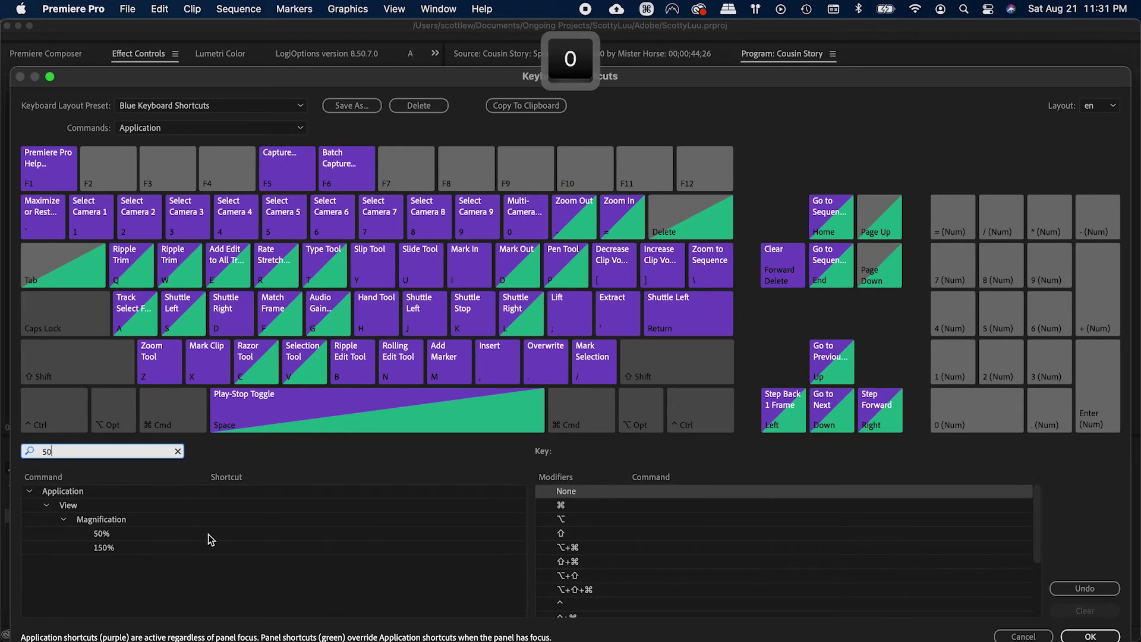
{"action": "left_click", "coordinate": [212, 533]}
{"action": "key", "text": "super"}
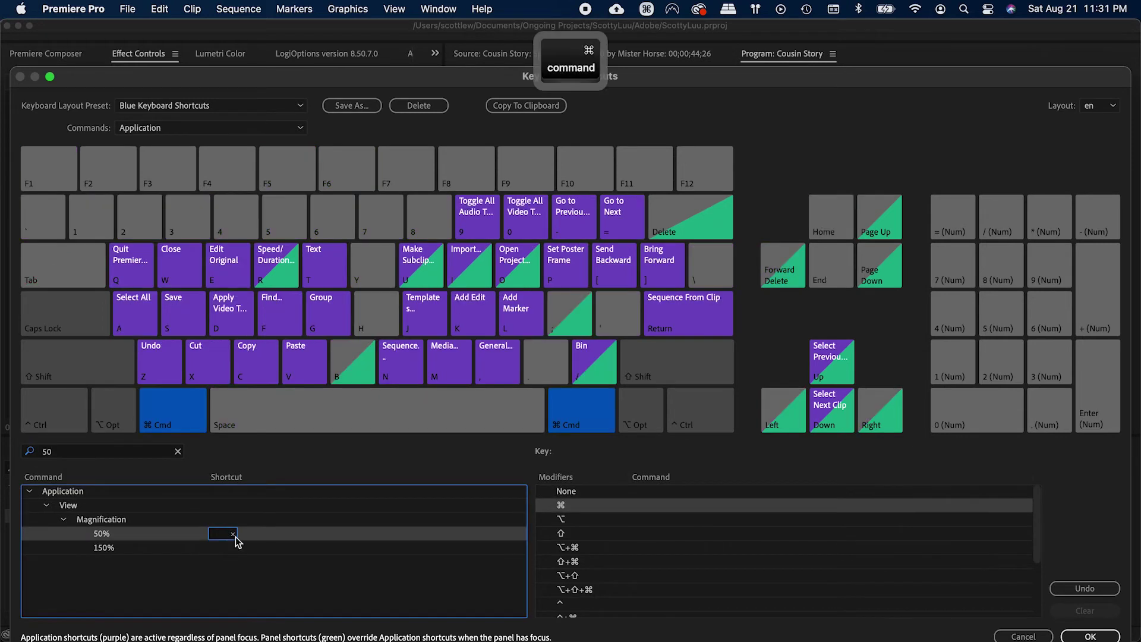
{"action": "key", "text": "super+5"}
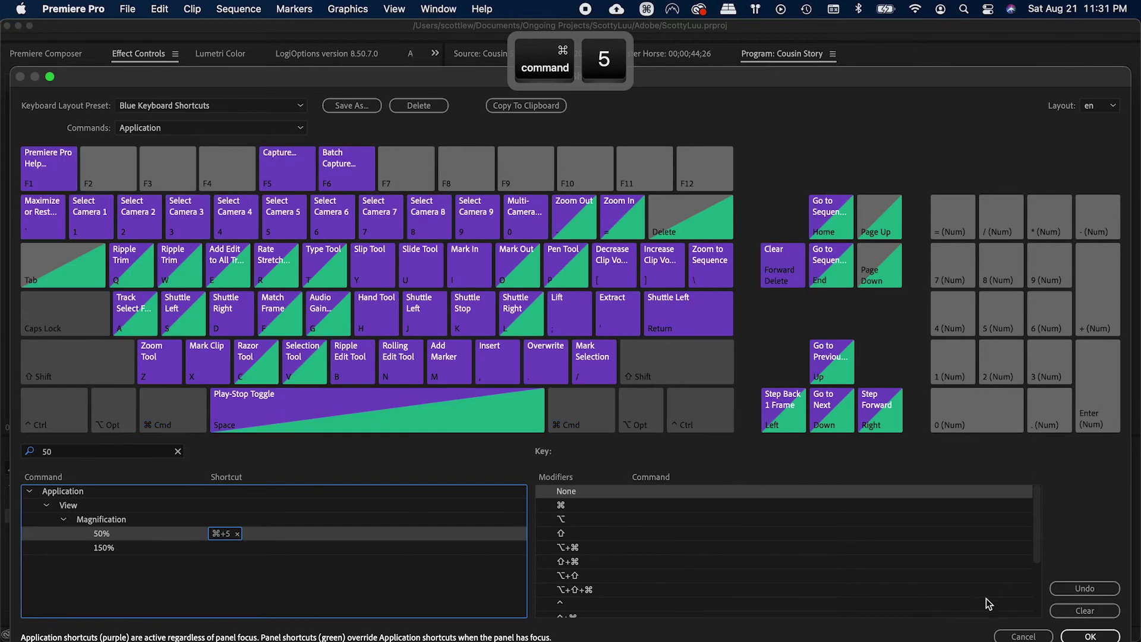
{"action": "left_click", "coordinate": [1075, 633]}
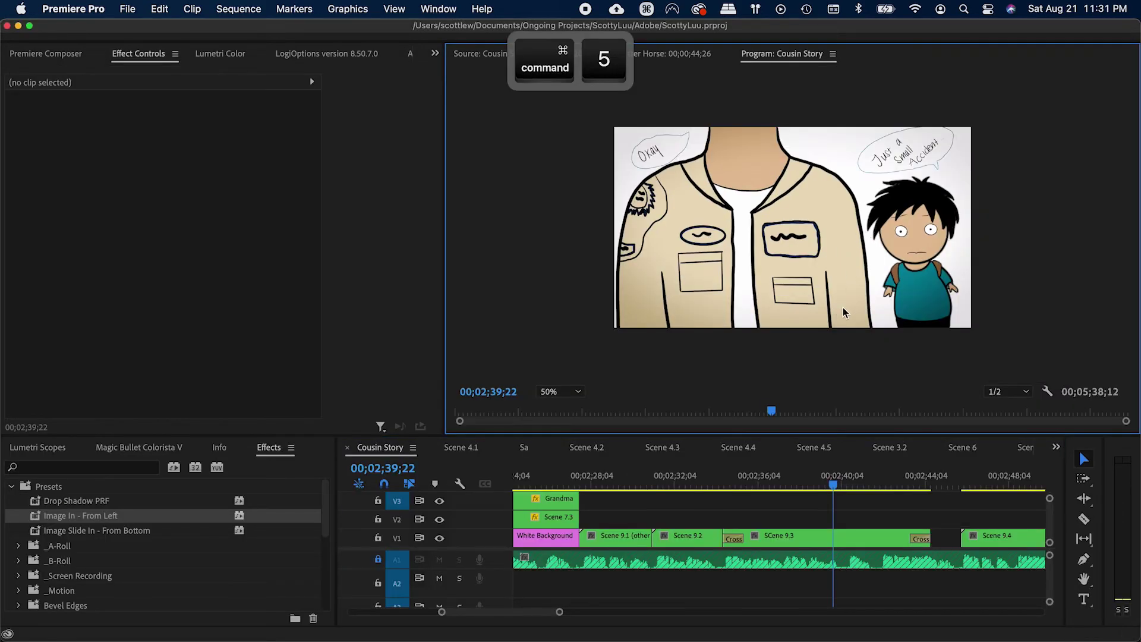
Step: Test the magnification shortcuts by switching the program monitor between 50% and Fit, ending on Fit, and save the project
{"action": "key", "text": "ctrl+f"}
{"action": "key", "text": "super+s"}
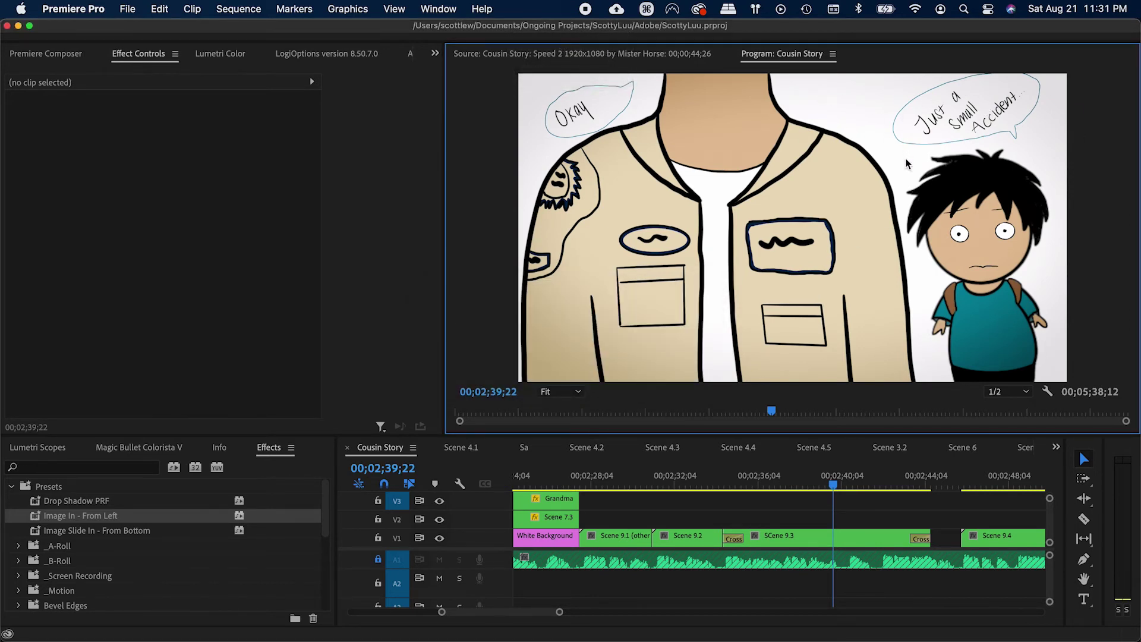
{"action": "key", "text": "super+5"}
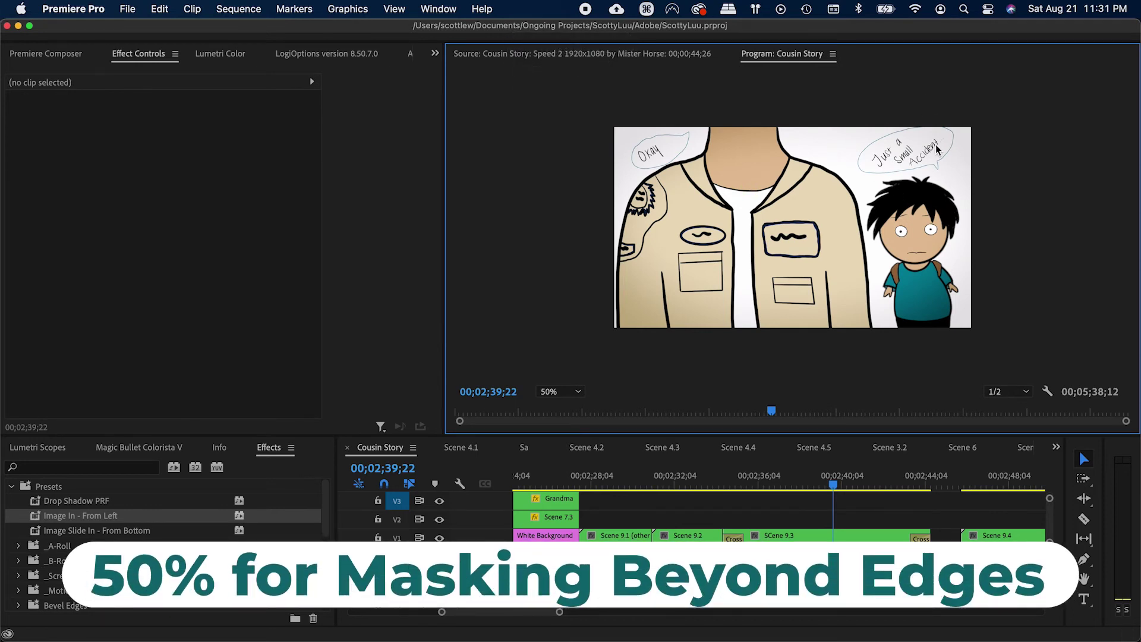
{"action": "key", "text": "ctrl+f"}
{"action": "key", "text": "super+s"}
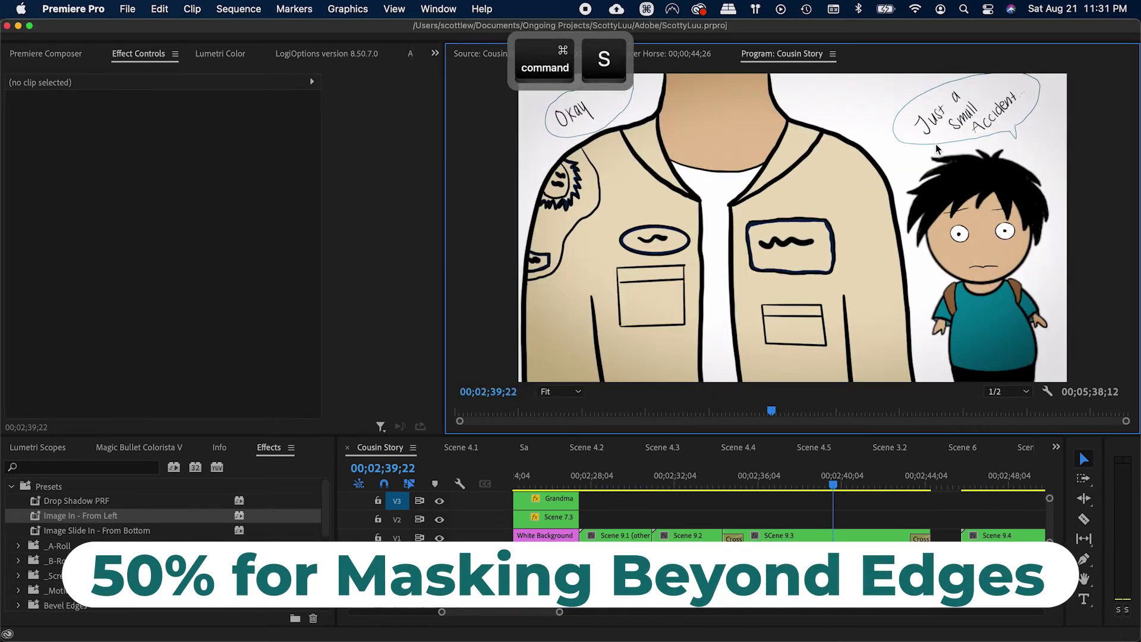
Step: Show the ScottyLuu project's media list and save the project
{"action": "key", "text": "shift+1"}
{"action": "key", "text": "super+s"}
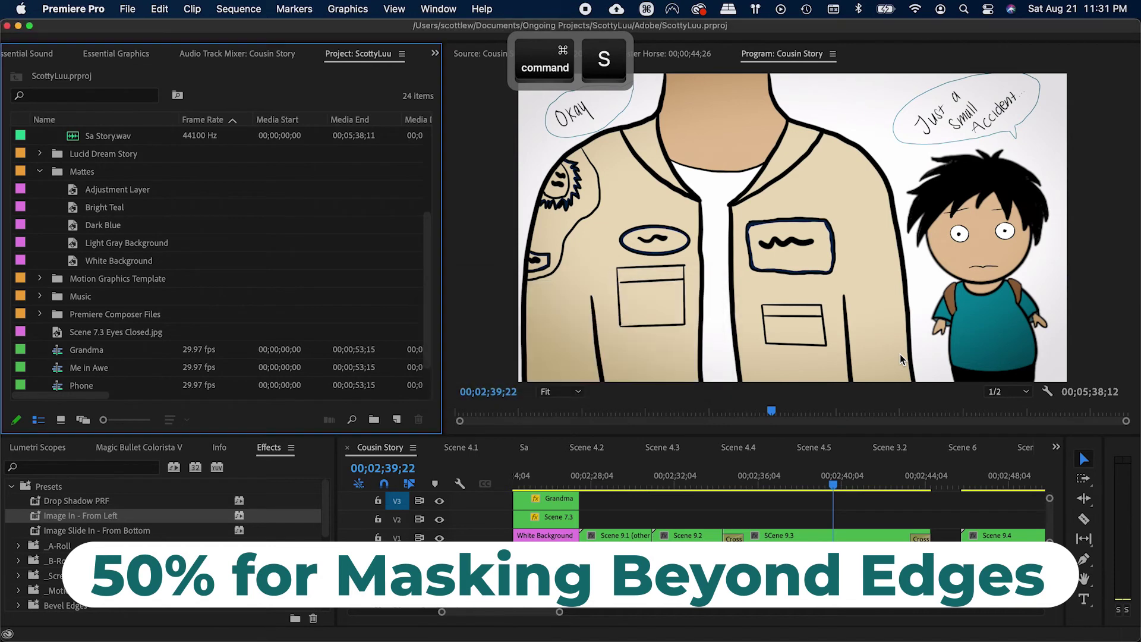
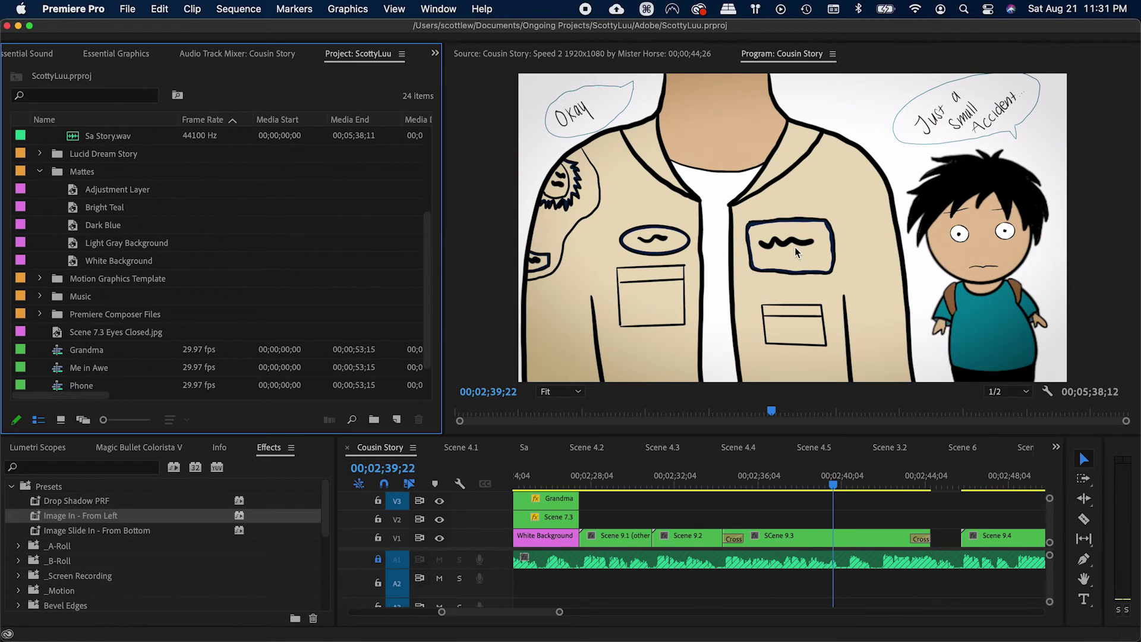
{"action": "key", "text": "super+s"}
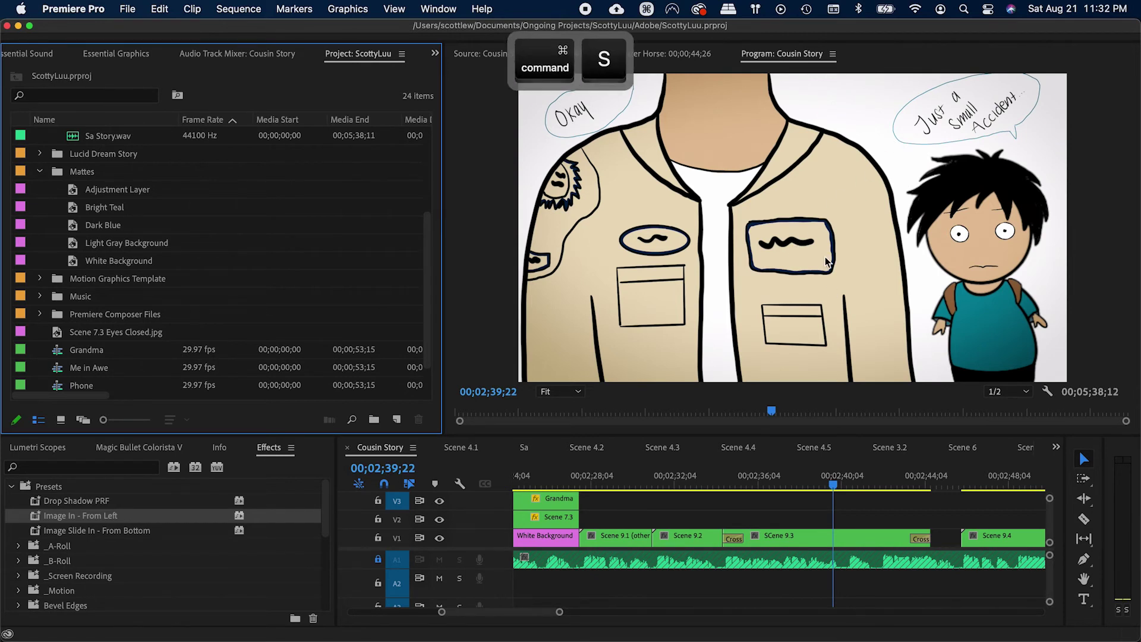
Step: Move the Cousin Story playhead slightly back within Scene 9.3 and play from there
{"action": "left_click", "coordinate": [820, 487]}
{"action": "left_click_drag", "start_coordinate": [820, 486], "coordinate": [814, 485]}
{"action": "key", "text": "space"}
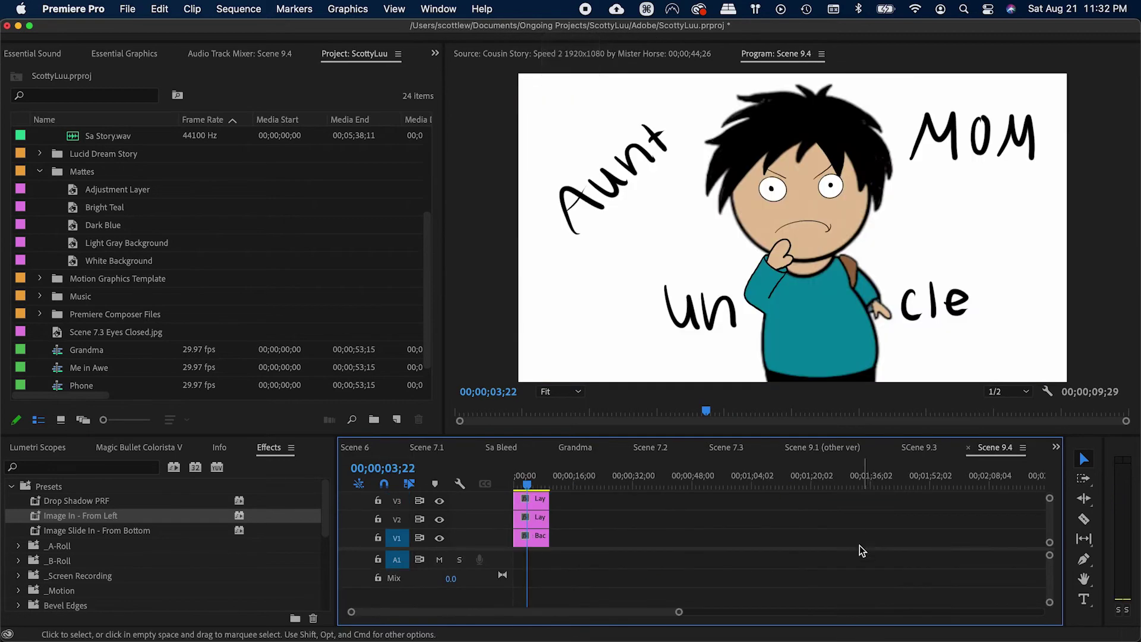
Step: Toggle the lower layer clips of the Scene 9.4 sequence off and on to identify which drawing each one holds
{"action": "key", "text": "equal"}
{"action": "key", "text": "equal"}
{"action": "key", "text": "equal"}
{"action": "left_click", "coordinate": [637, 516]}
{"action": "key", "text": "super+shift+e"}
{"action": "key", "text": "super+shift+e"}
{"action": "left_click", "coordinate": [634, 505]}
{"action": "key", "text": "super+shift+e"}
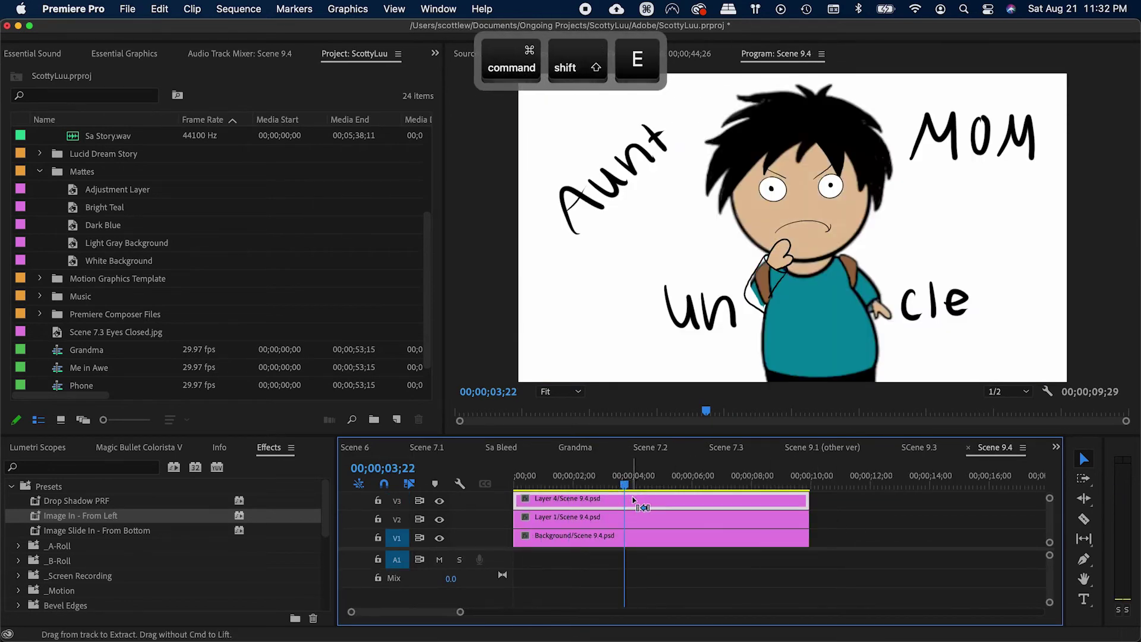
{"action": "key", "text": "super+shift+e"}
Step: Toggle the higher layer clips in Scene 9.4 to identify them, select the Layer 7 clip on V8 and save the project
{"action": "scroll", "coordinate": [634, 514], "scroll_direction": "up", "scroll_amount": 3}
{"action": "left_click", "coordinate": [634, 515]}
{"action": "key", "text": "super+shift+e"}
{"action": "key", "text": "super+shift+e"}
{"action": "scroll", "coordinate": [636, 517], "scroll_direction": "up", "scroll_amount": 2}
{"action": "left_click", "coordinate": [637, 509]}
{"action": "key", "text": "super+s"}
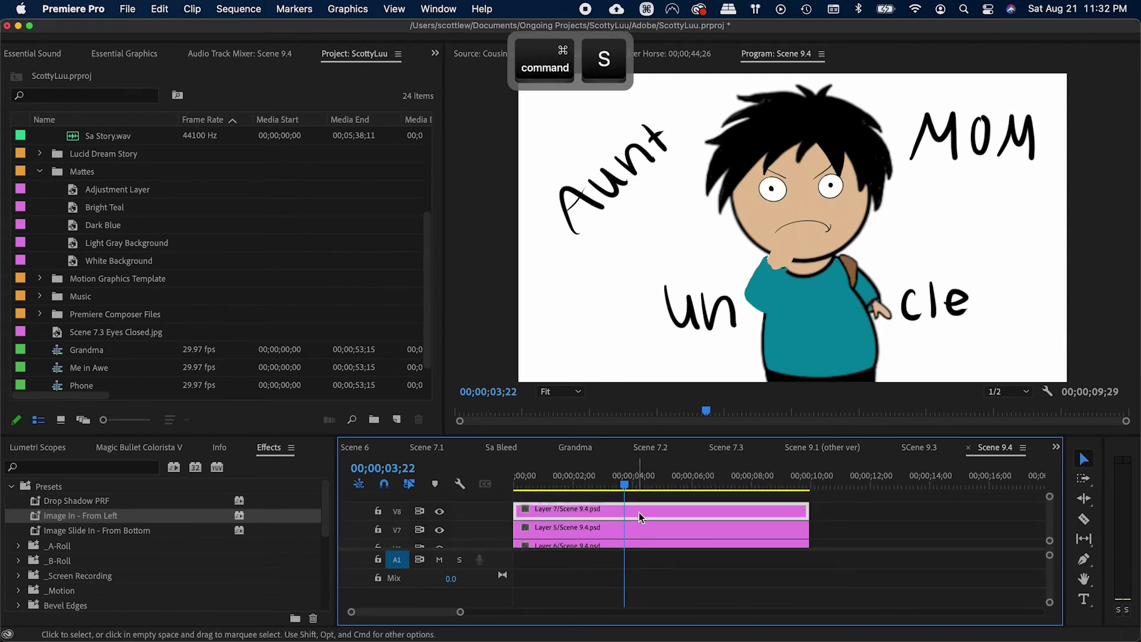
Step: Show the effect settings of Layer 7, duplicate the clip onto V9 and re-enable the disabled Layer 2 clip
{"action": "key", "text": "shift+x"}
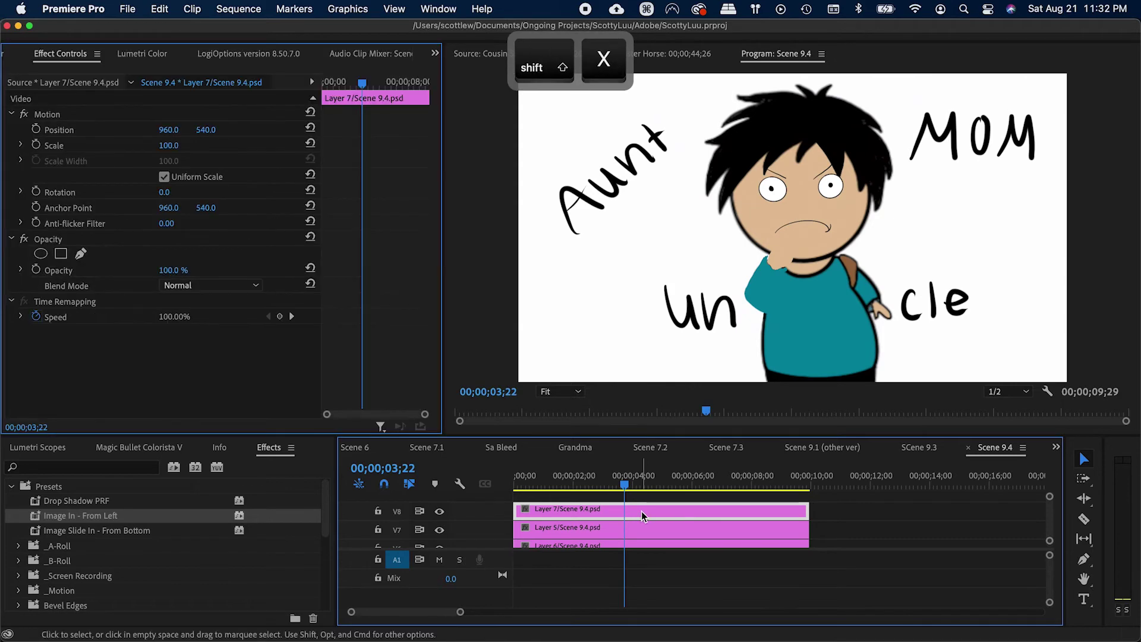
{"action": "scroll", "coordinate": [642, 515], "scroll_direction": "down", "scroll_amount": 3}
{"action": "scroll", "coordinate": [641, 515], "scroll_direction": "up", "scroll_amount": 3}
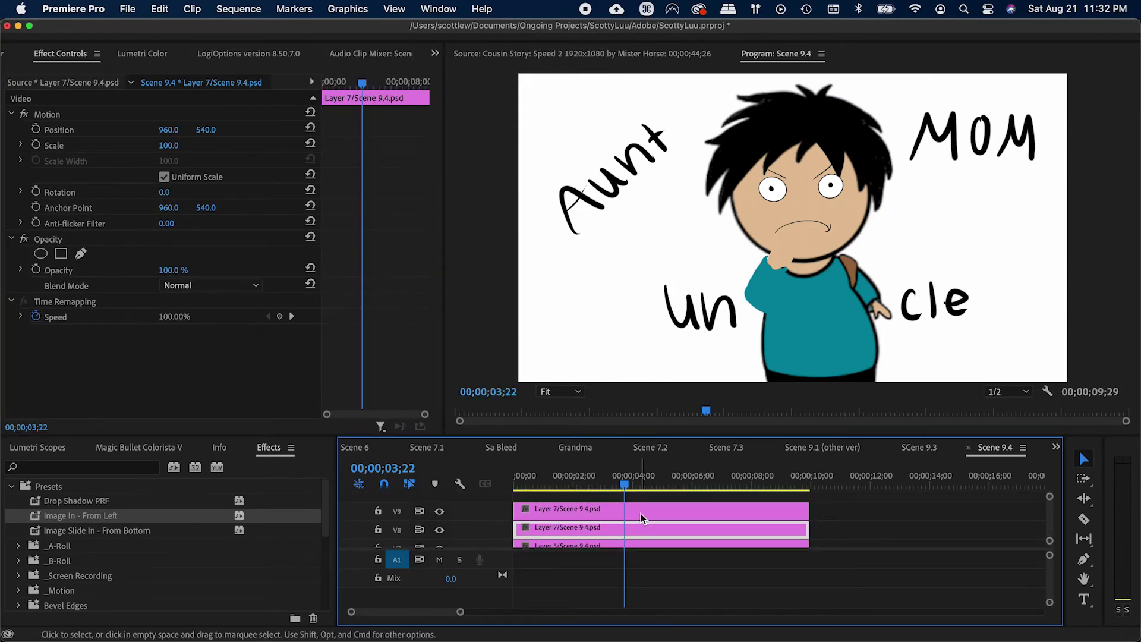
{"action": "key", "text": "grave"}
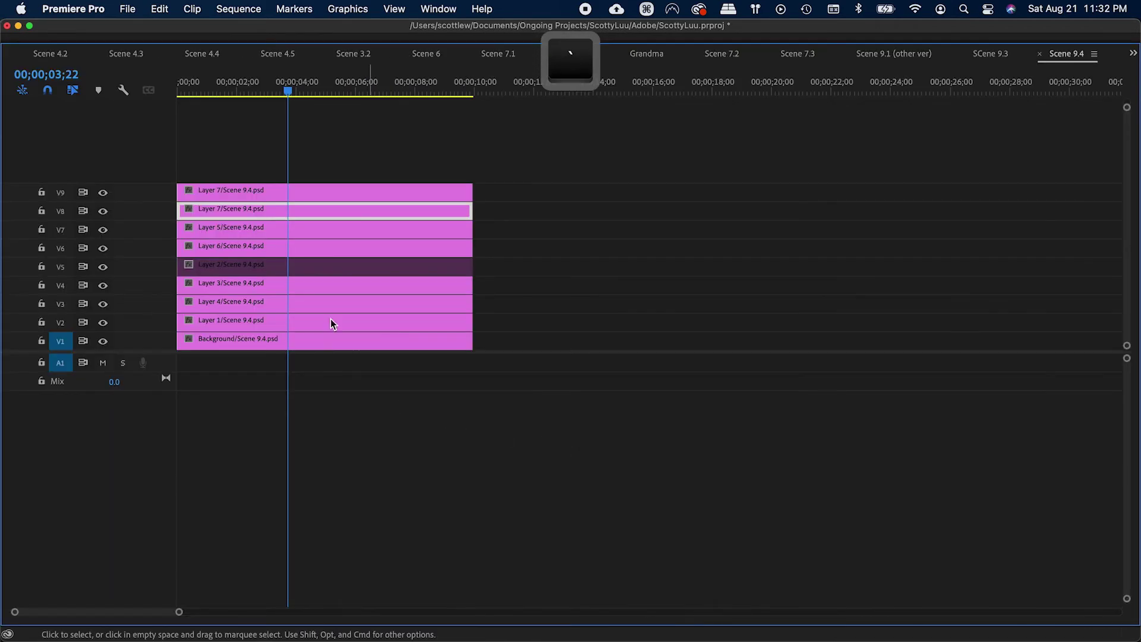
{"action": "left_click", "coordinate": [313, 273]}
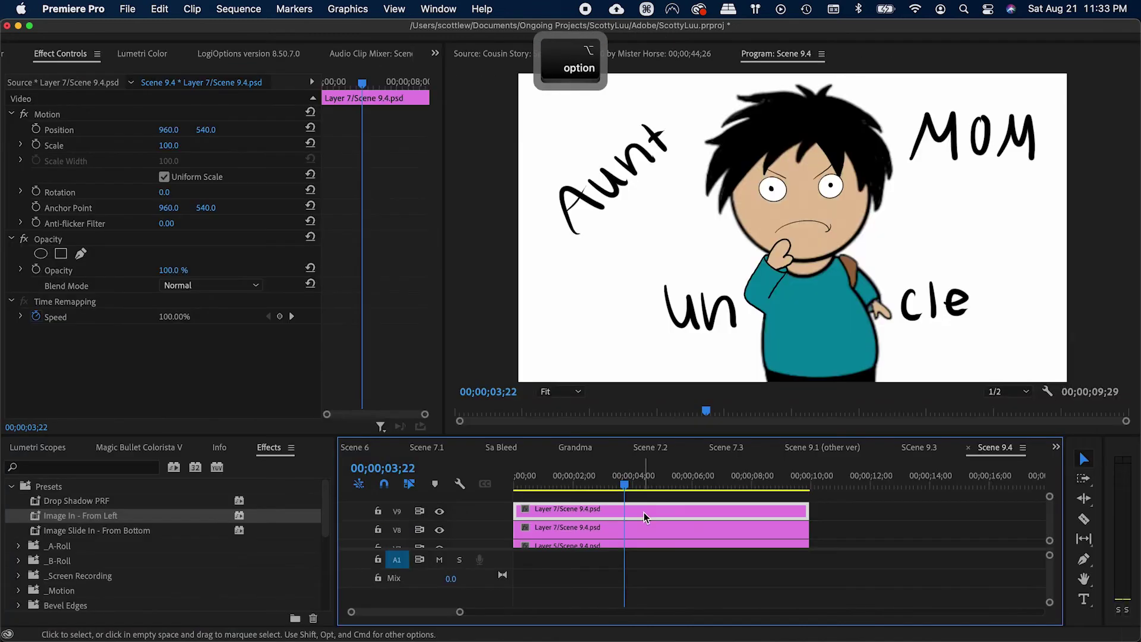
Step: Duplicate the Layer 7 clip again onto V10 and save the project
{"action": "left_click_drag", "start_coordinate": [644, 516], "coordinate": [640, 496]}
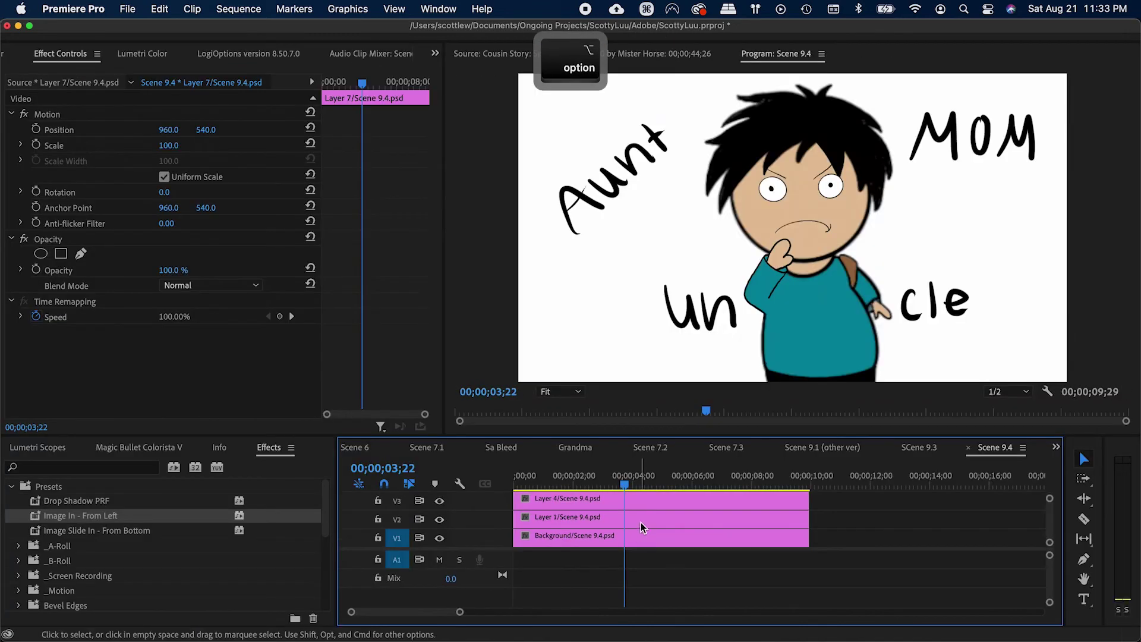
{"action": "scroll", "coordinate": [642, 541], "scroll_direction": "up", "scroll_amount": 4}
{"action": "key", "text": "super+s"}
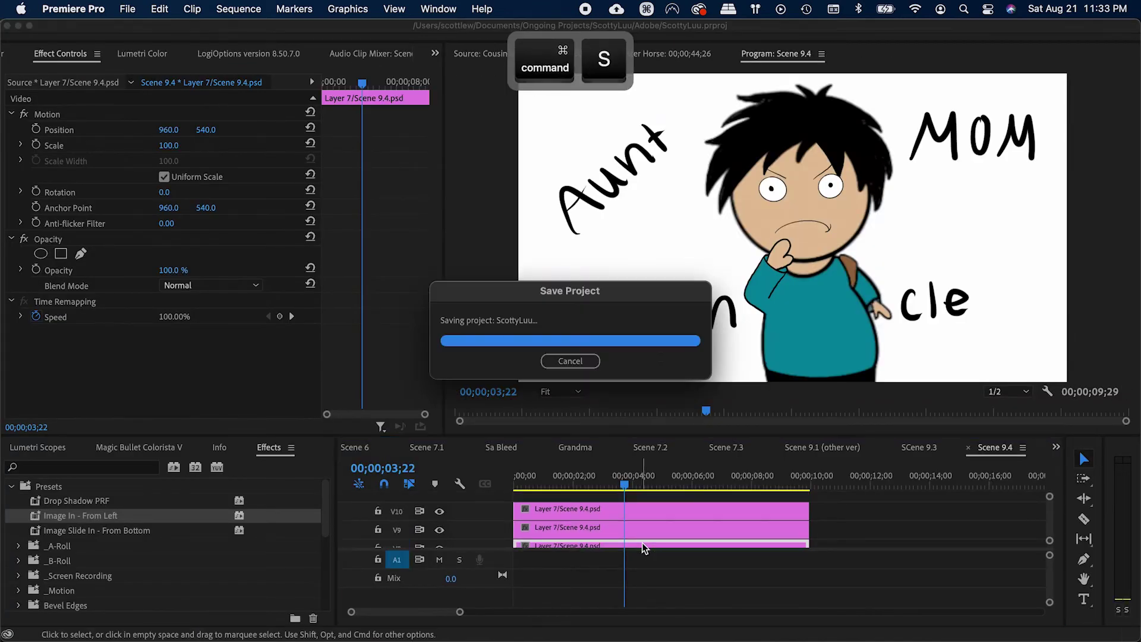
Step: Add a rectangular opacity mask to the Layer 7 clip on V8 and enlarge it around the word "Uncle"
{"action": "left_click", "coordinate": [61, 254]}
{"action": "left_click_drag", "start_coordinate": [768, 239], "coordinate": [772, 302]}
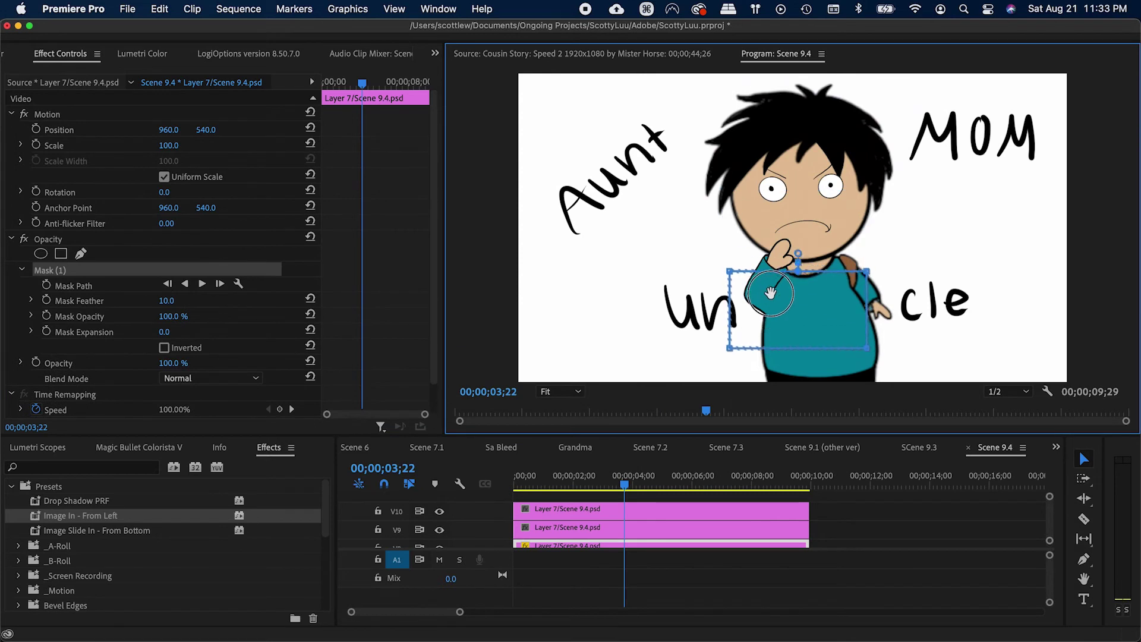
{"action": "left_click_drag", "start_coordinate": [873, 260], "coordinate": [876, 317]}
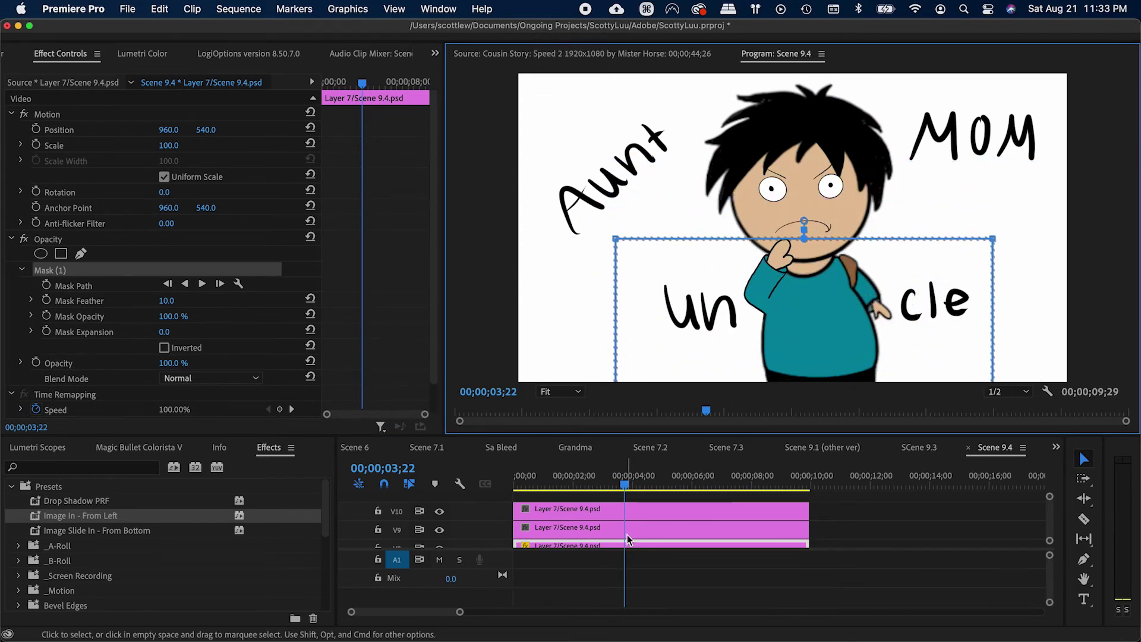
Step: Trim the start of the V8 Layer 7 clip to about 3 seconds and add the default dissolve at both ends
{"action": "left_click", "coordinate": [519, 546]}
{"action": "left_click_drag", "start_coordinate": [518, 544], "coordinate": [620, 546]}
{"action": "key", "text": "super+d"}
Step: Trim the start of the V9 Layer 7 clip to just over 4 seconds and move the playhead to 00;00;05;01
{"action": "left_click", "coordinate": [546, 534]}
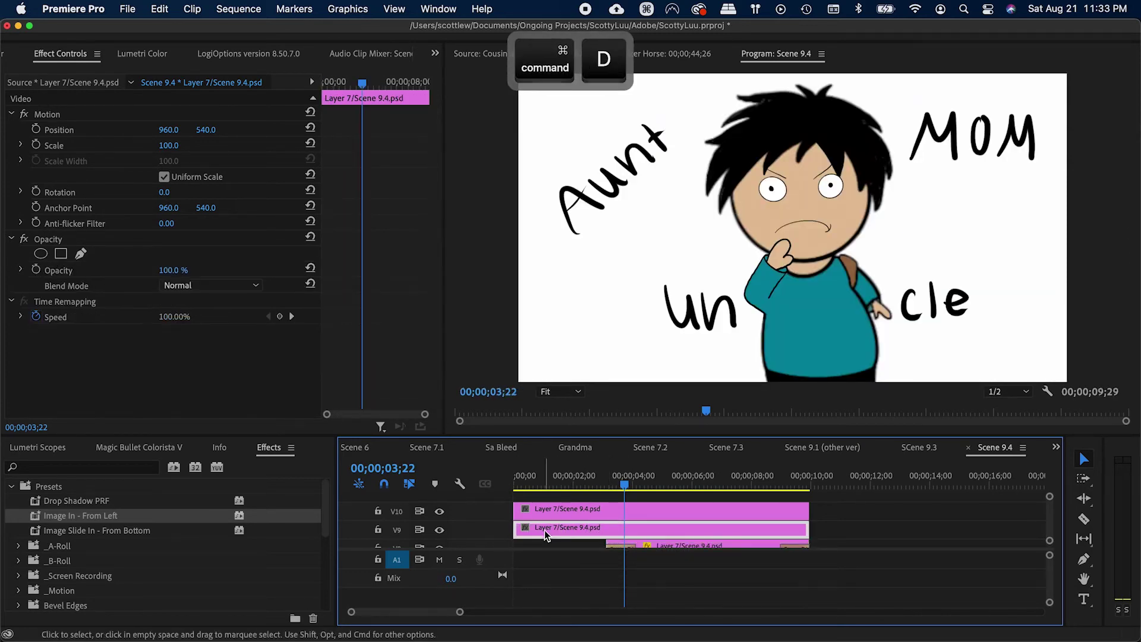
{"action": "left_click_drag", "start_coordinate": [517, 528], "coordinate": [664, 531]}
{"action": "left_click", "coordinate": [658, 486]}
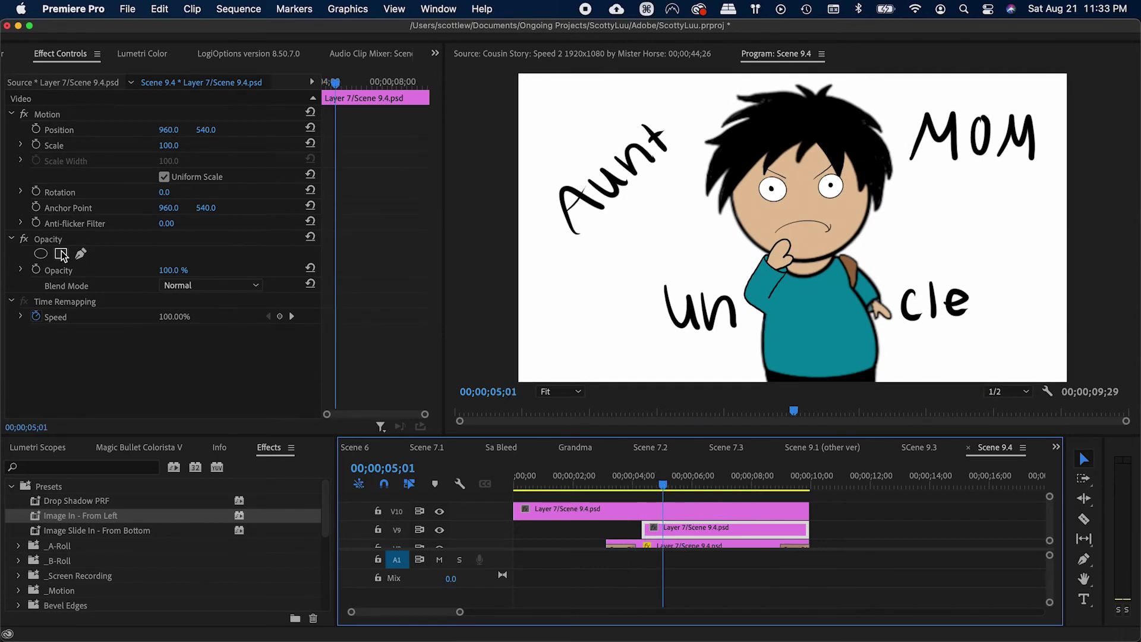
Step: Add an elliptical opacity mask to the V9 Layer 7 clip and size it around the word "Aunt"
{"action": "left_click", "coordinate": [40, 254]}
{"action": "left_click_drag", "start_coordinate": [793, 227], "coordinate": [619, 177]}
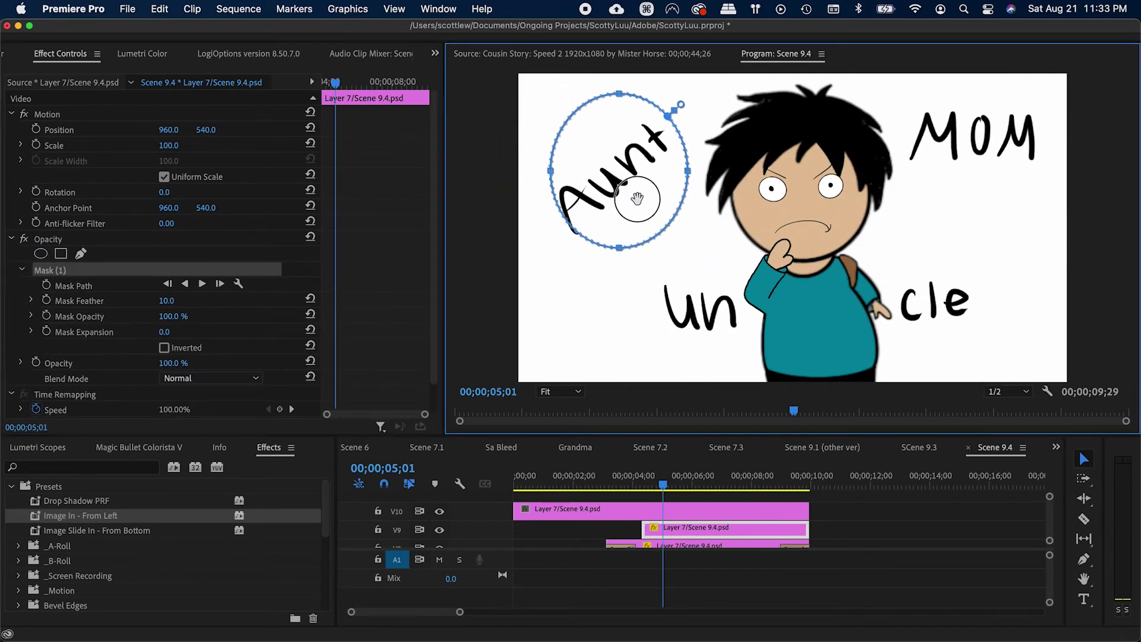
{"action": "key", "text": "shift"}
{"action": "left_click_drag", "start_coordinate": [625, 260], "coordinate": [618, 276]}
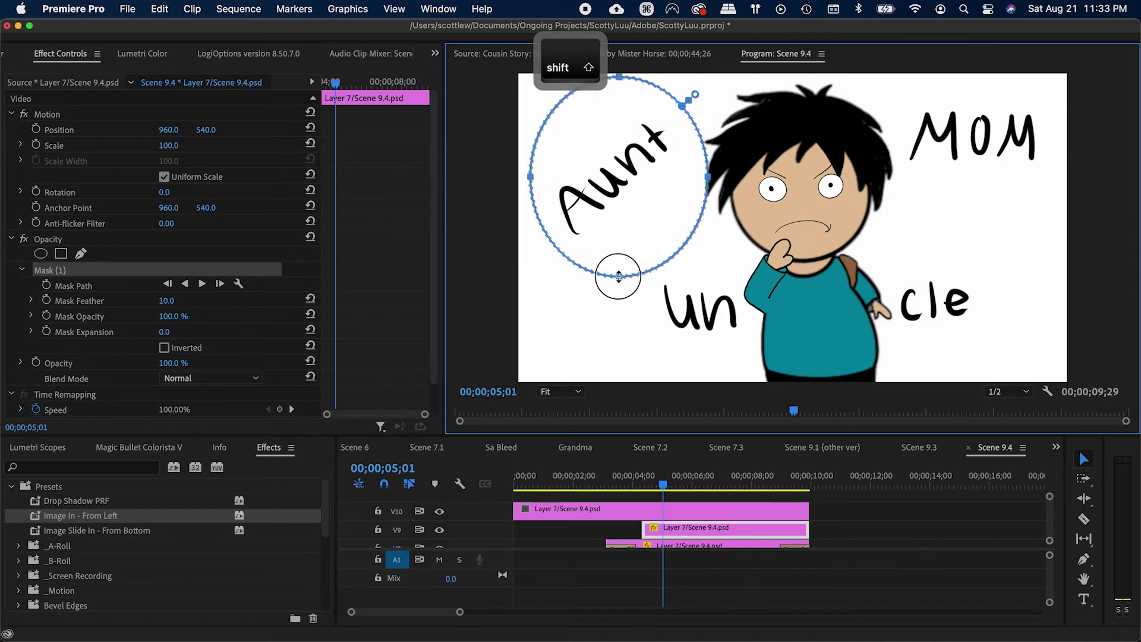
Step: Trim the start of the V10 Layer 7 clip to just before 6 seconds in Scene 9.4
{"action": "key", "text": "Delete"}
{"action": "left_click_drag", "start_coordinate": [515, 511], "coordinate": [701, 476]}
{"action": "left_click", "coordinate": [713, 497]}
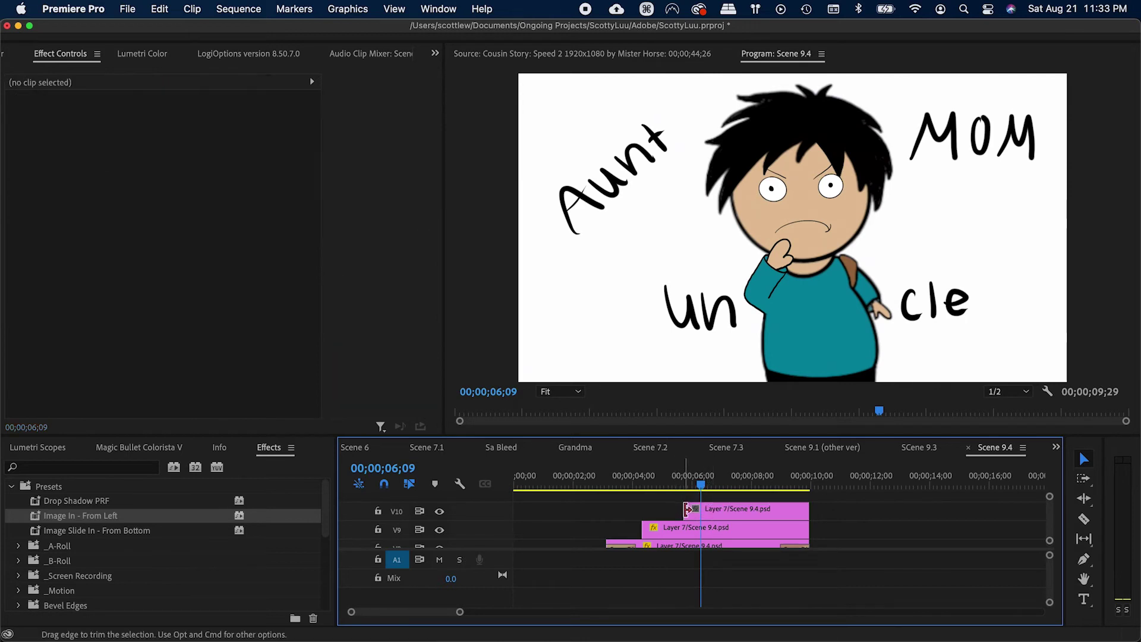
Step: Add the default dissolve to the masked Layer 7 clip on V9, scrub back through Scene 9.4 and save the project
{"action": "left_click", "coordinate": [703, 526]}
{"action": "key", "text": "cmd+d"}
{"action": "left_click_drag", "start_coordinate": [702, 484], "coordinate": [577, 493]}
{"action": "key", "text": "cmd+s"}
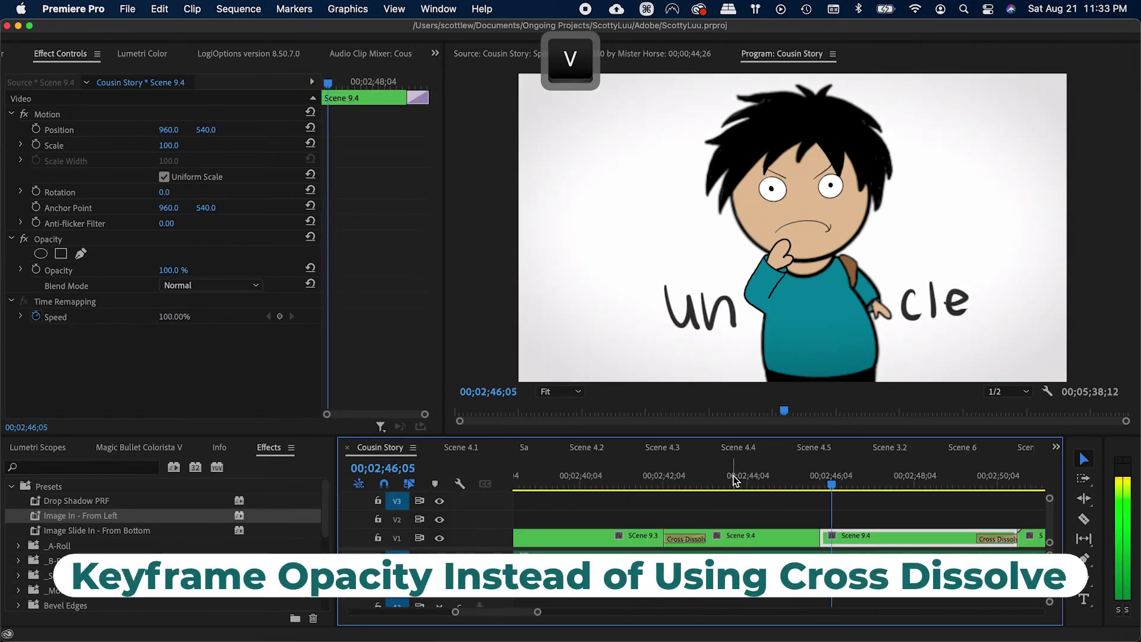
Step: Replay the second Scene 9.4 clip in Cousin Story to check how the words "Aunt" and "MOM" fade in
{"action": "key", "text": "space"}
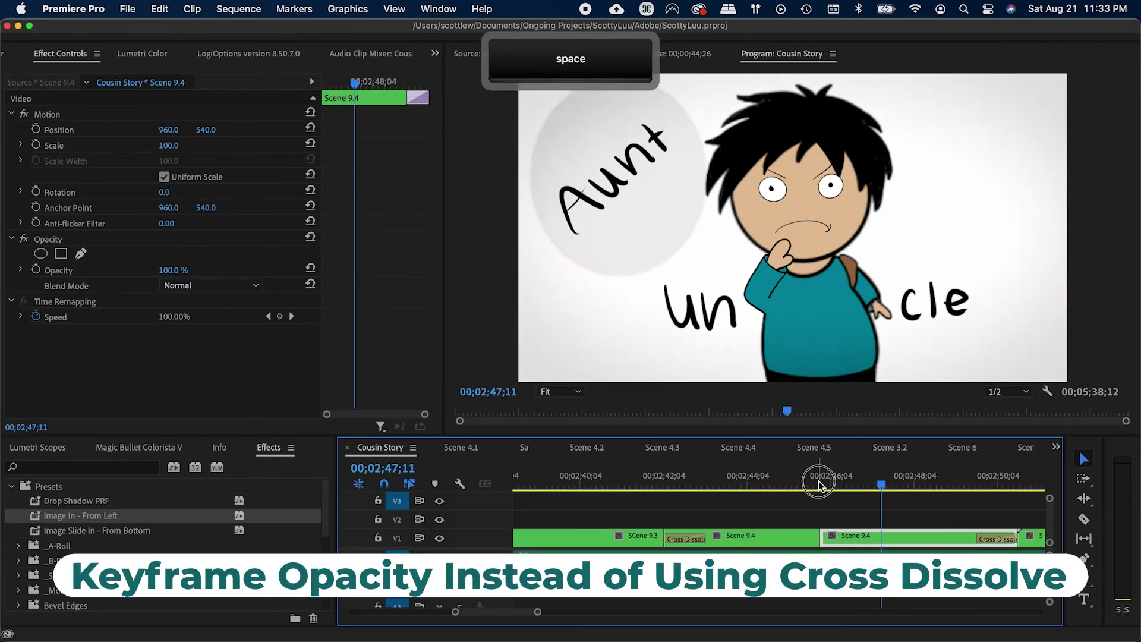
{"action": "left_click", "coordinate": [819, 483]}
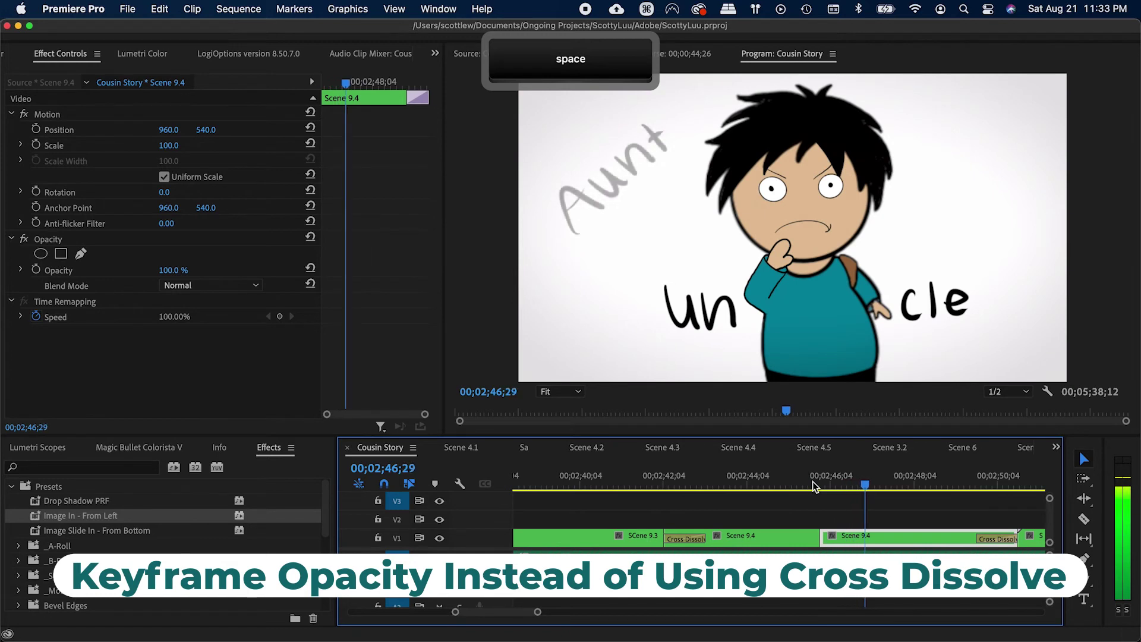
{"action": "left_click", "coordinate": [796, 484]}
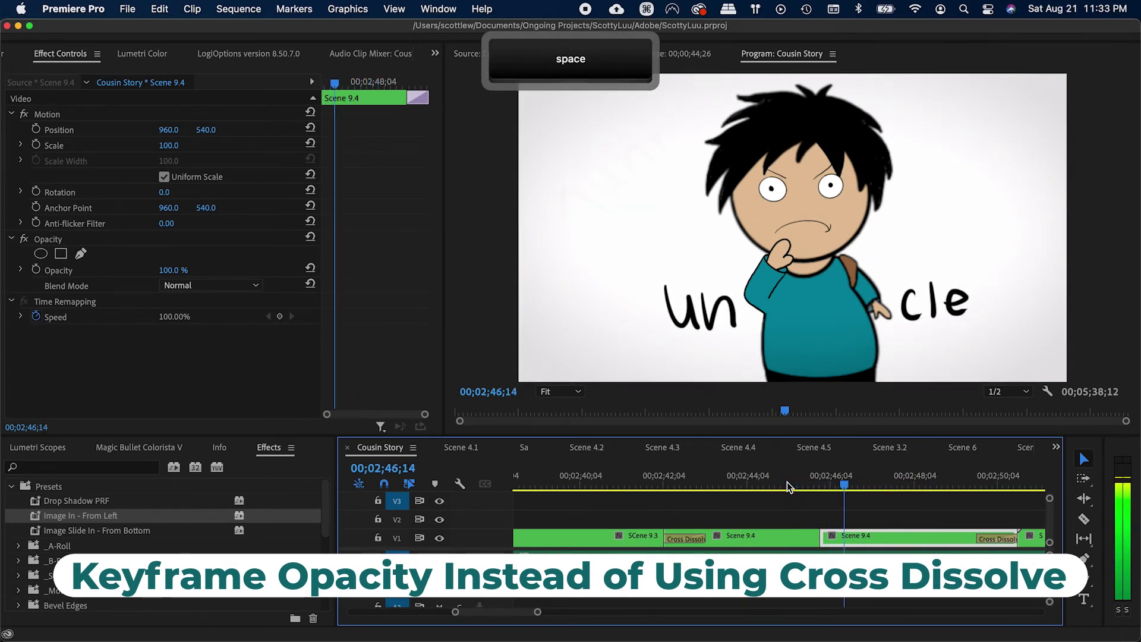
{"action": "key", "text": "space"}
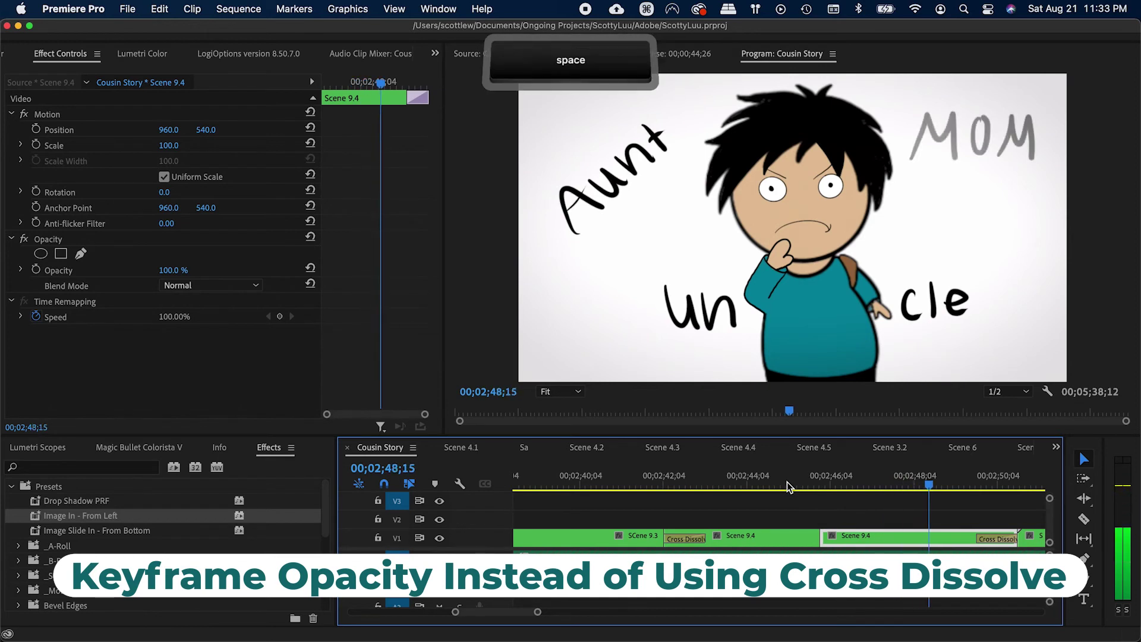
{"action": "left_click", "coordinate": [824, 483]}
{"action": "key", "text": "space"}
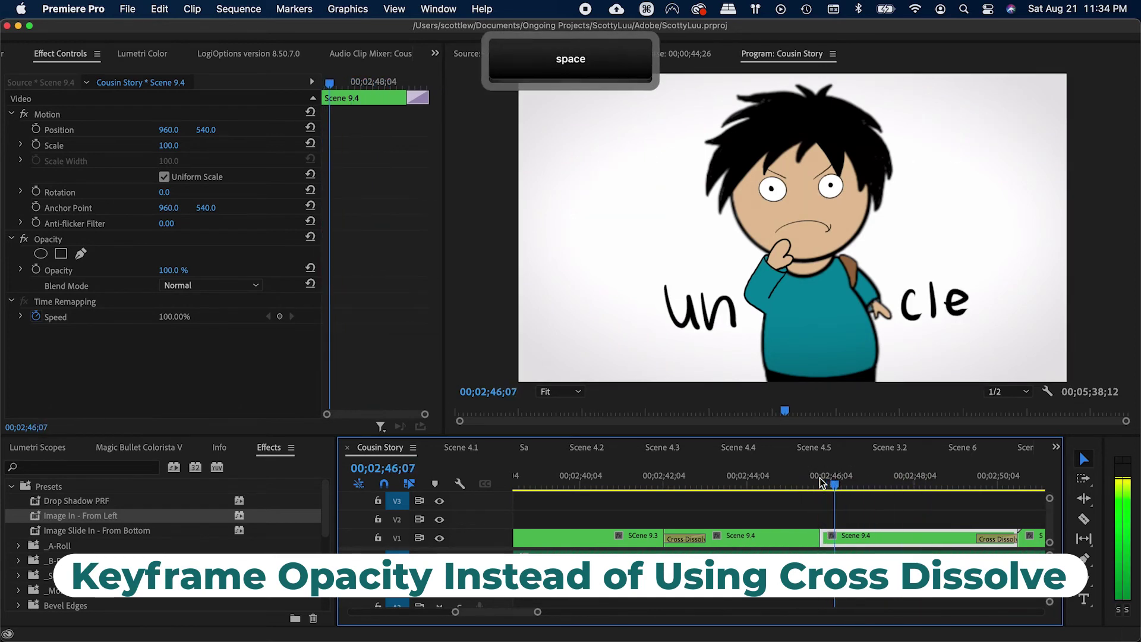
Step: Replace the V1 background in Scene 11.1 with the Dark Blue matte, save the project and scrub back to check it
{"action": "left_click", "coordinate": [747, 484]}
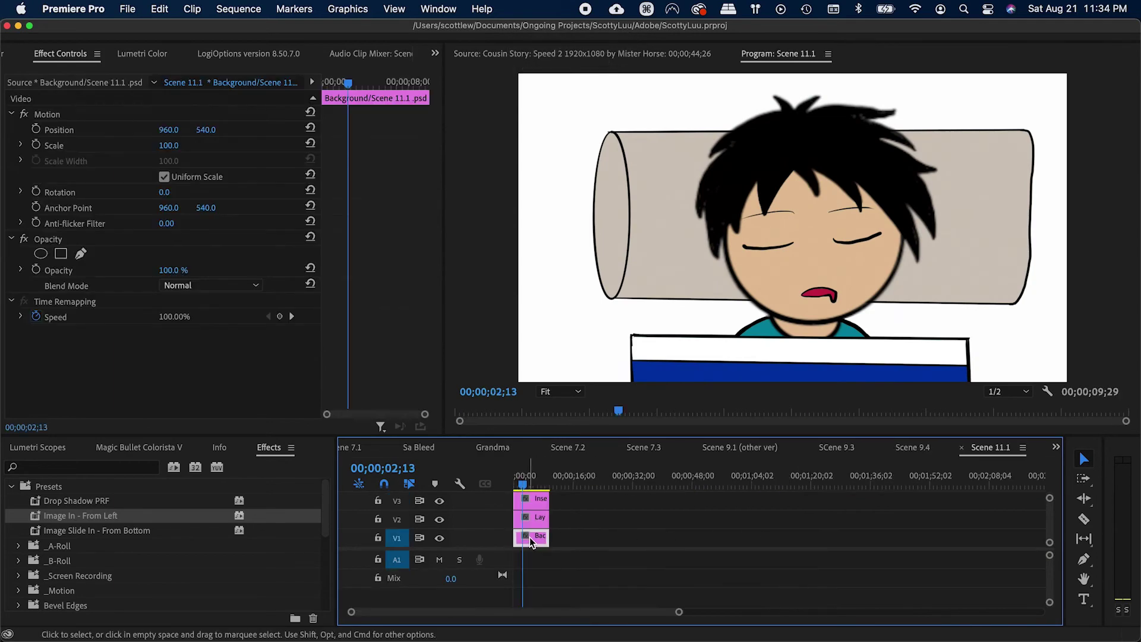
{"action": "key", "text": "shift+z"}
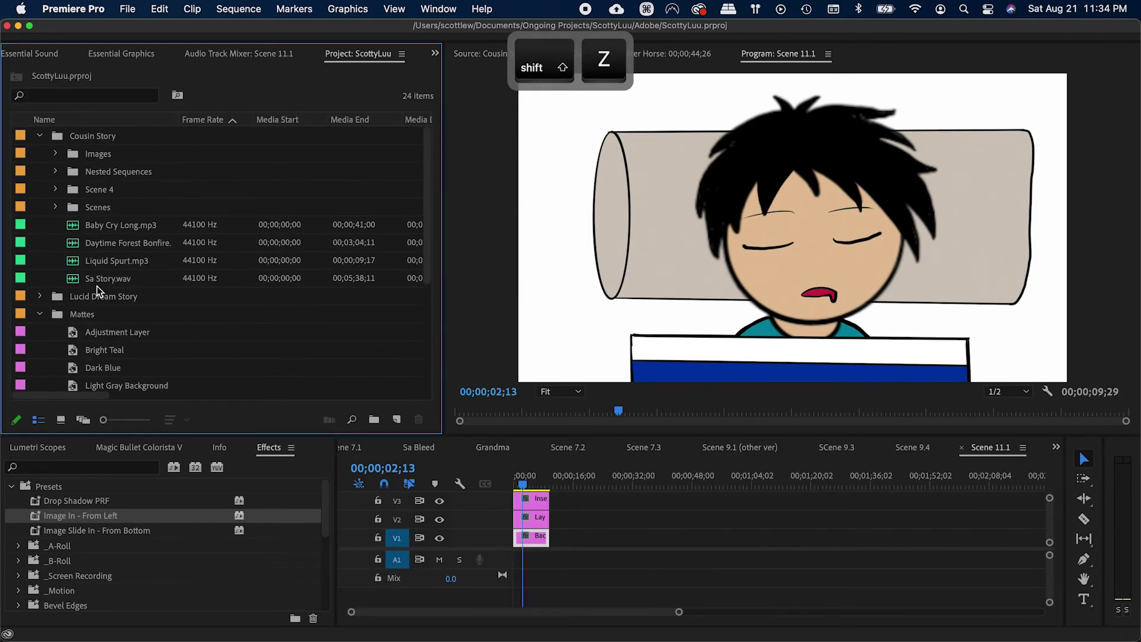
{"action": "scroll", "coordinate": [102, 294], "scroll_direction": "down", "scroll_amount": 6}
{"action": "left_click_drag", "start_coordinate": [73, 188], "coordinate": [513, 538]}
{"action": "key", "text": "equal"}
{"action": "key", "text": "super+s"}
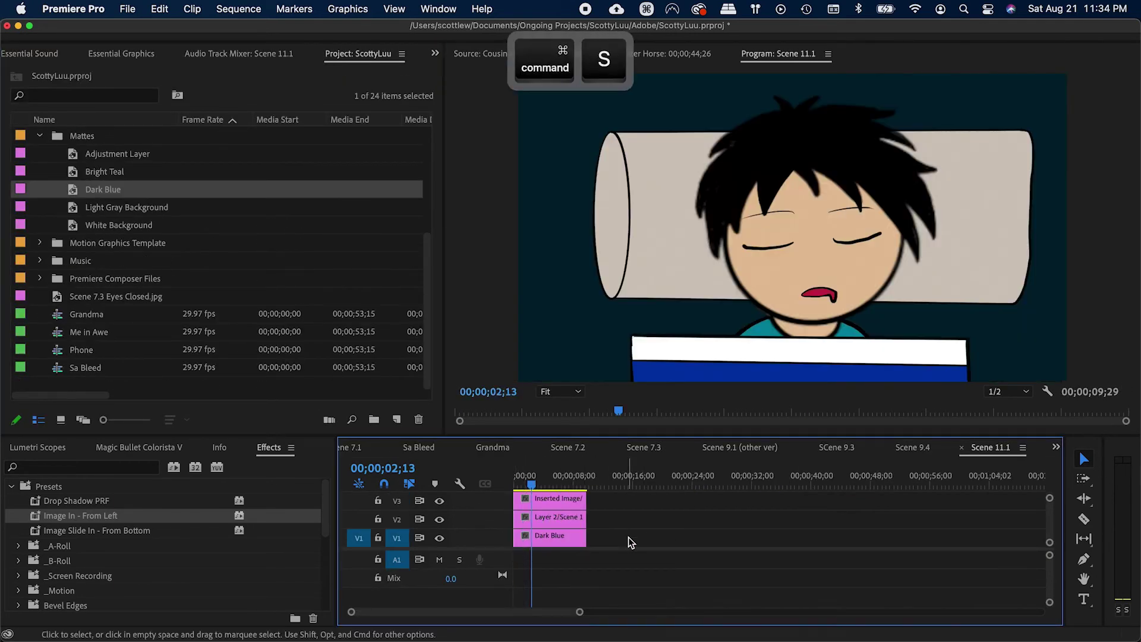
{"action": "key", "text": "super+z"}
{"action": "key", "text": "shift+super+z"}
{"action": "key", "text": "super+s"}
{"action": "left_click_drag", "start_coordinate": [540, 481], "coordinate": [532, 477]}
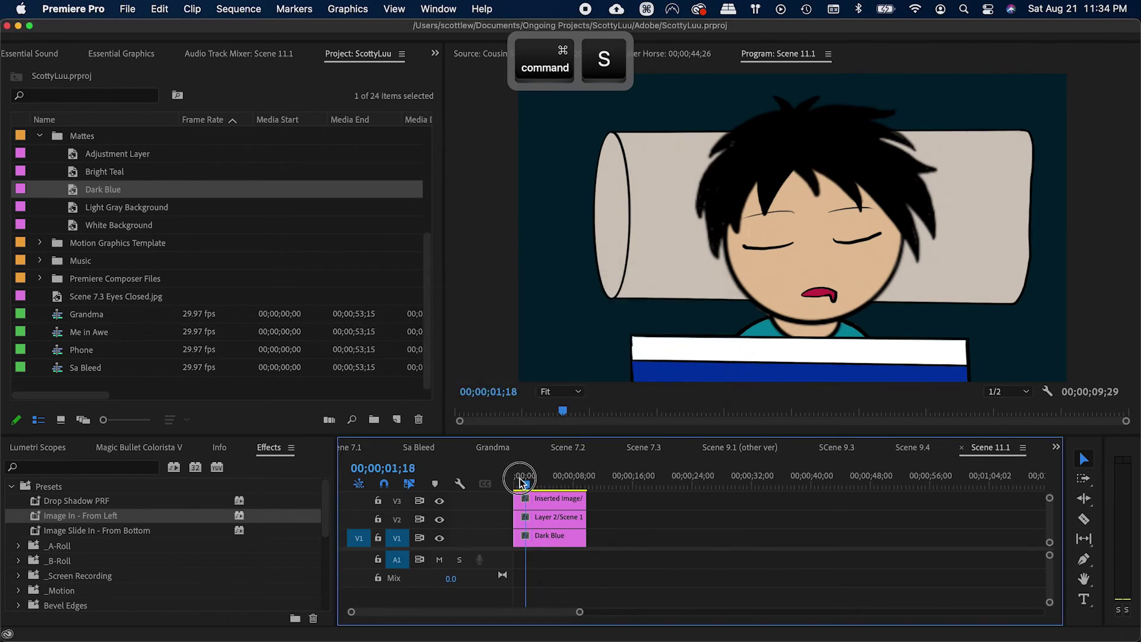
Step: Set the opacity of the V2 Layer 8 clip in Scene 11.2 to 30% and save the project
{"action": "left_click", "coordinate": [602, 518]}
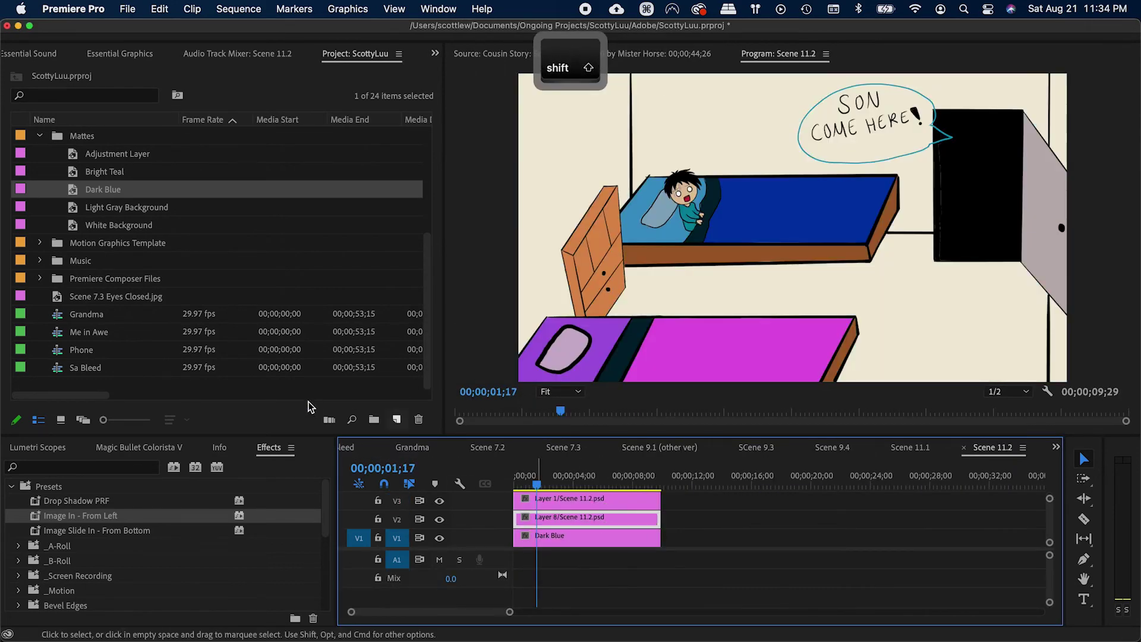
{"action": "key", "text": "shift+x"}
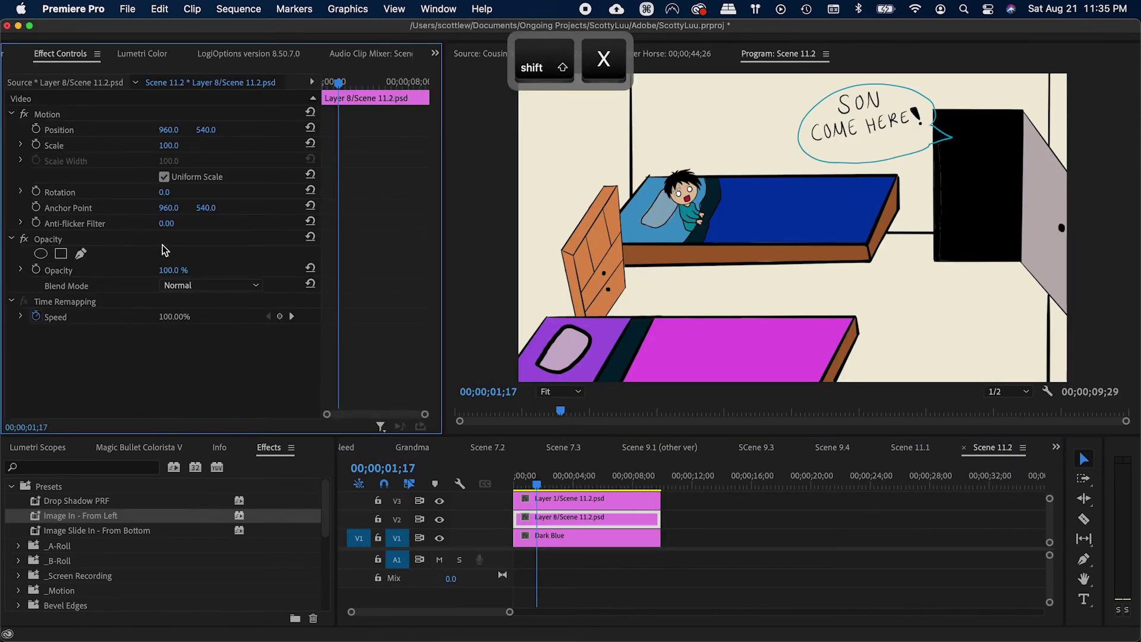
{"action": "left_click_drag", "start_coordinate": [172, 269], "coordinate": [133, 268]}
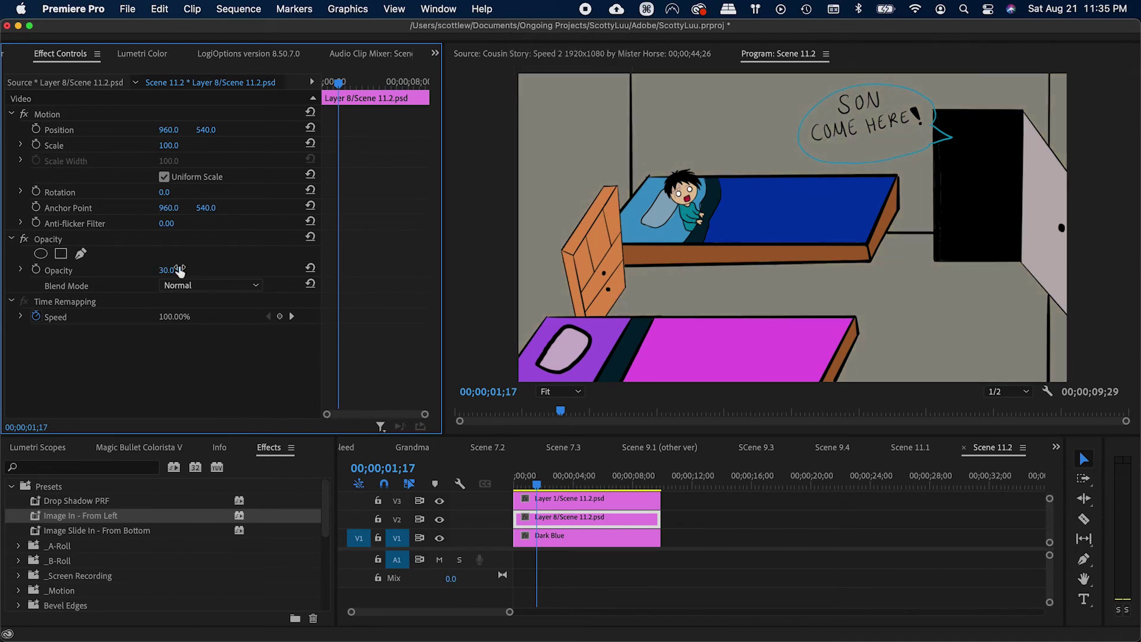
{"action": "key", "text": "super+s"}
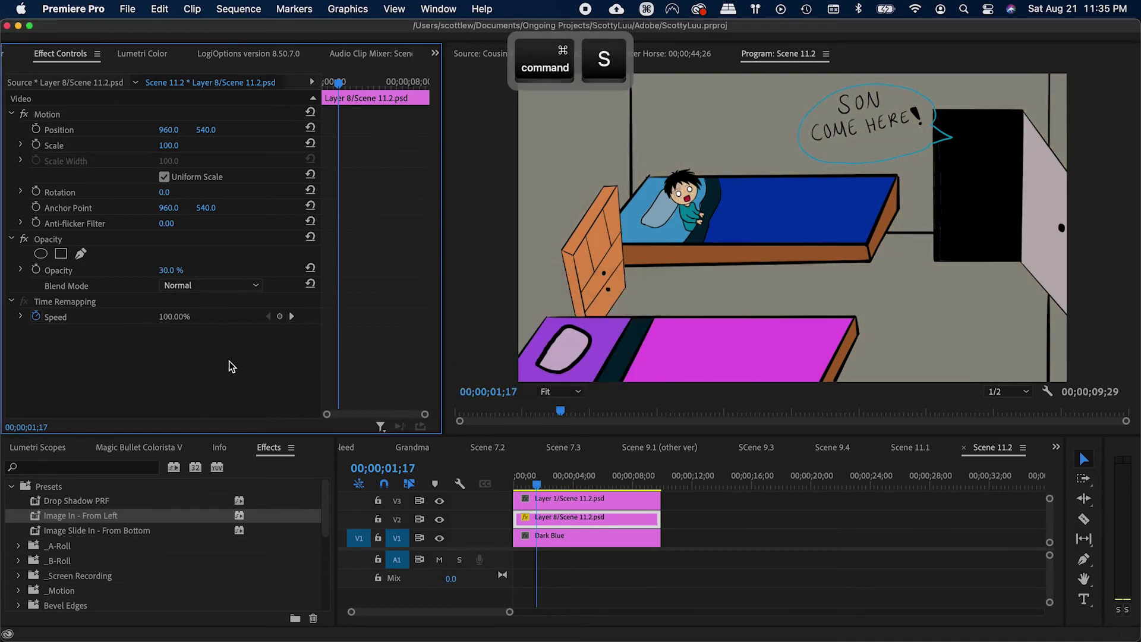
{"action": "key", "text": "super+s"}
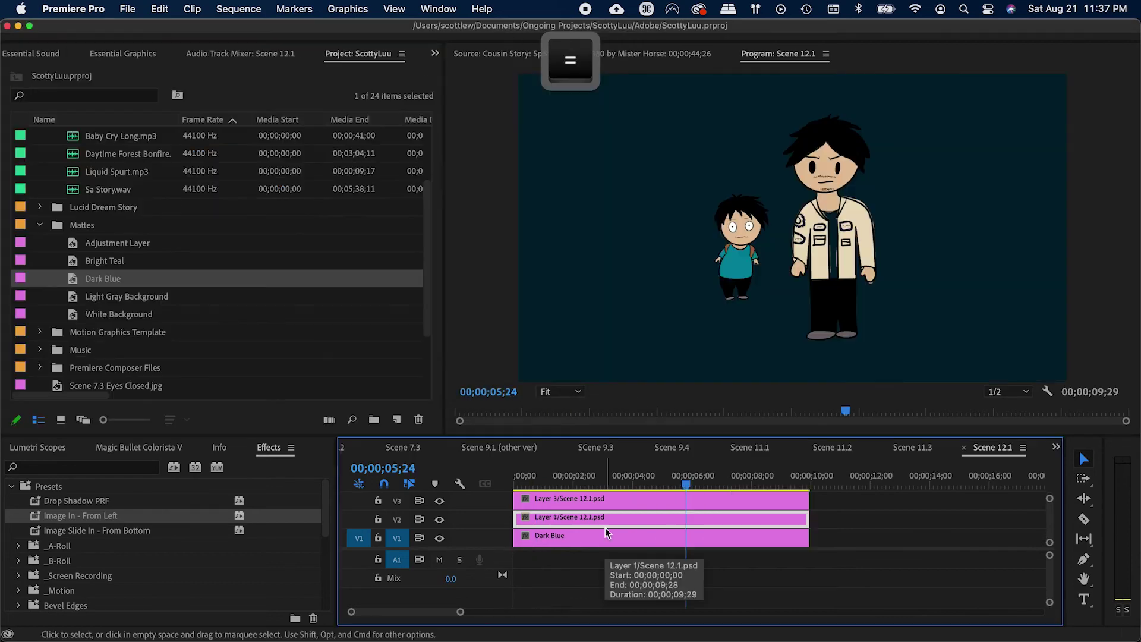
Step: Try shifting the V2 Layer 1 clip in Scene 12.1 horizontally, then undo the shift and save the project
{"action": "key", "text": "super+s"}
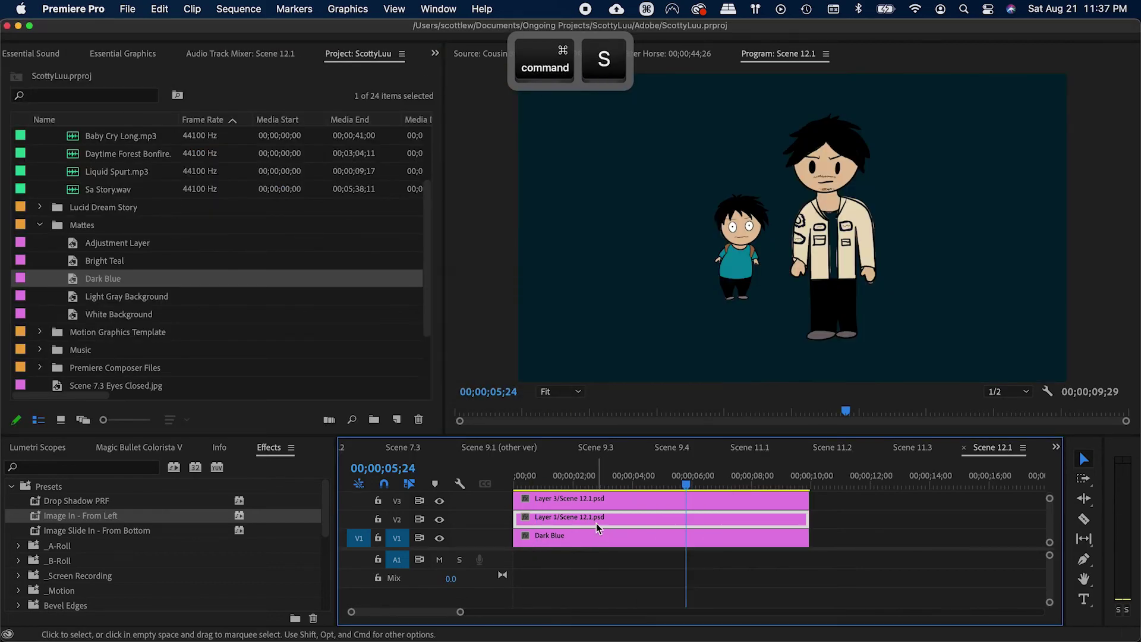
{"action": "key", "text": "shift+x"}
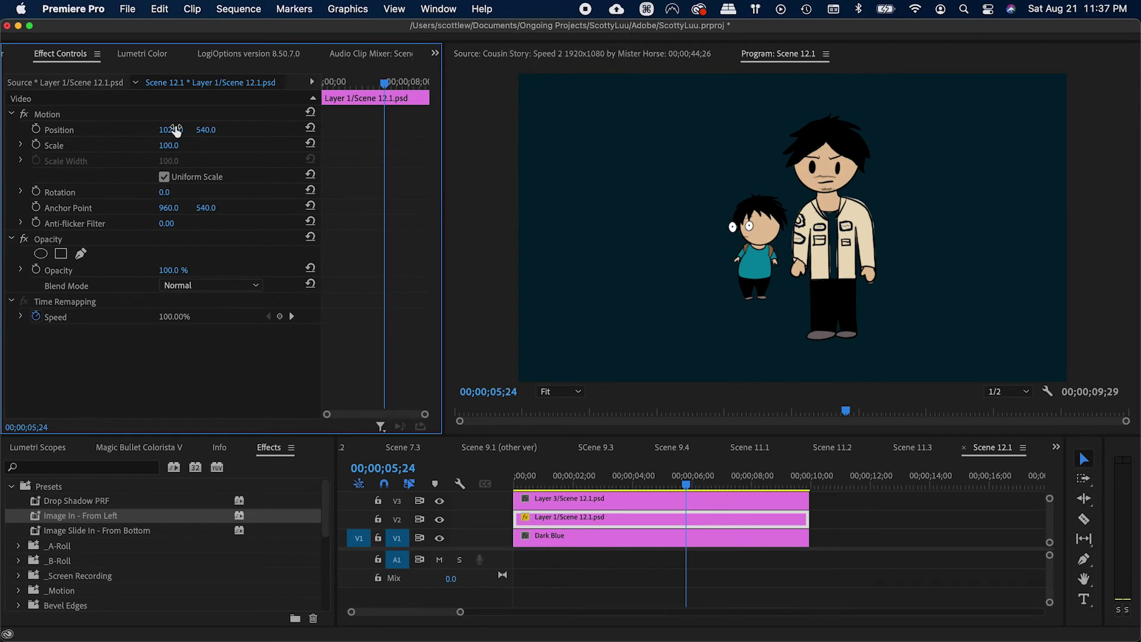
{"action": "key", "text": "super+z"}
{"action": "key", "text": "super+s"}
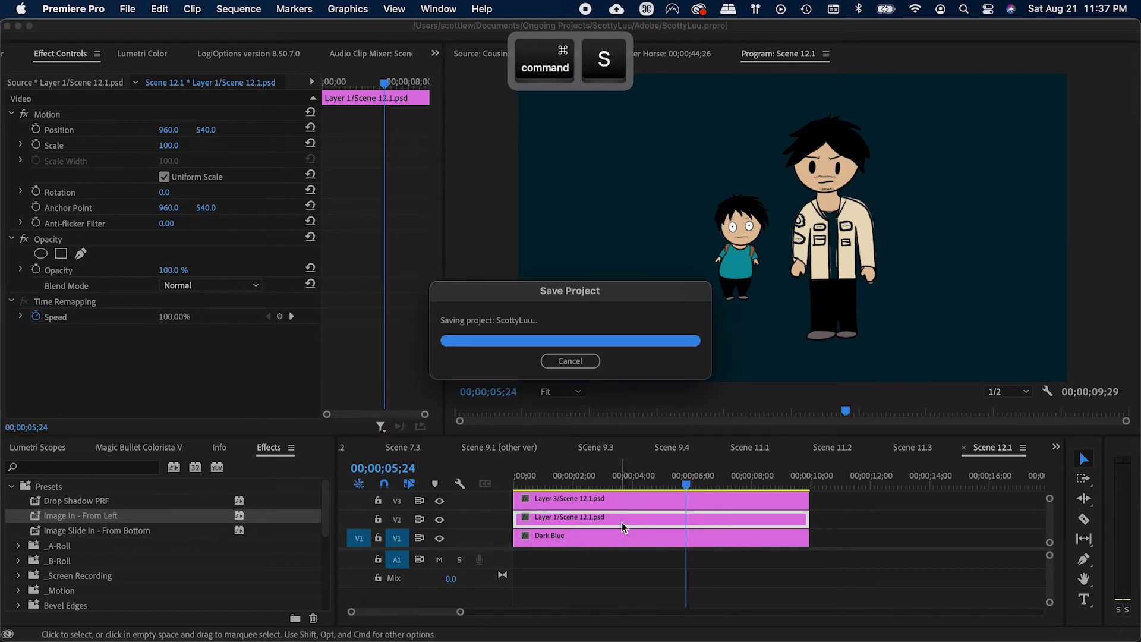
Step: Select the Layer 1, Layer 3 and Layer 2 clips on V2 to V4, toggling them off and on to check which parts they hold
{"action": "left_click", "coordinate": [631, 503]}
{"action": "left_click", "coordinate": [632, 518], "text": "shift"}
{"action": "key", "text": "super+shift+e"}
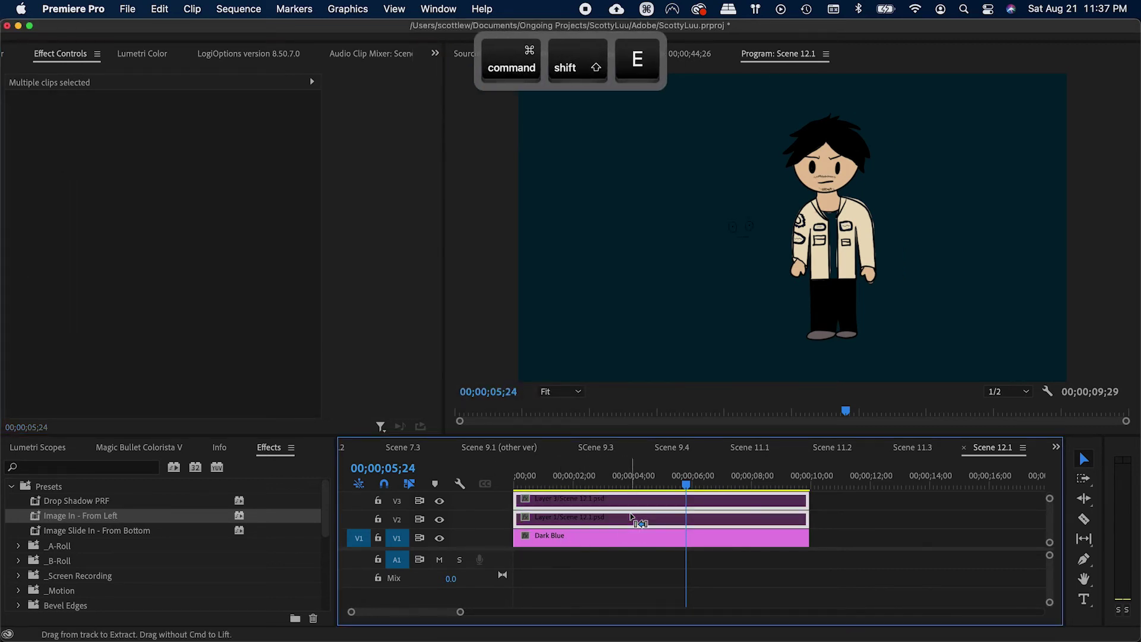
{"action": "key", "text": "super+shift+e"}
{"action": "scroll", "coordinate": [632, 518], "scroll_direction": "up", "scroll_amount": 2}
{"action": "left_click", "coordinate": [632, 507], "text": "shift"}
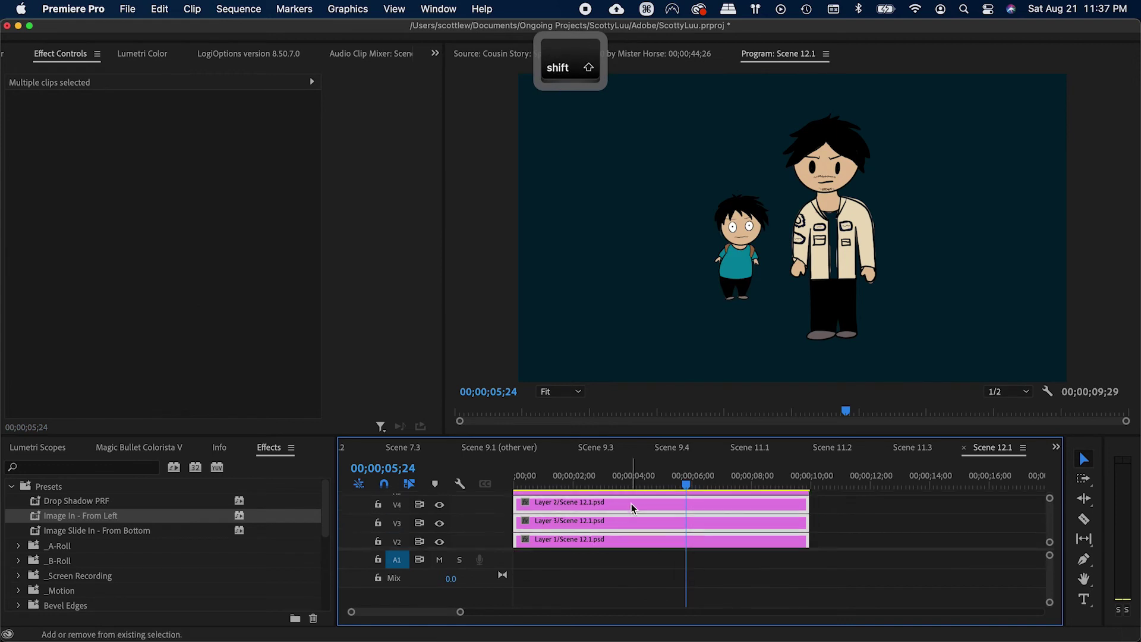
{"action": "key", "text": "super+shift+e"}
{"action": "key", "text": "super+shift+e"}
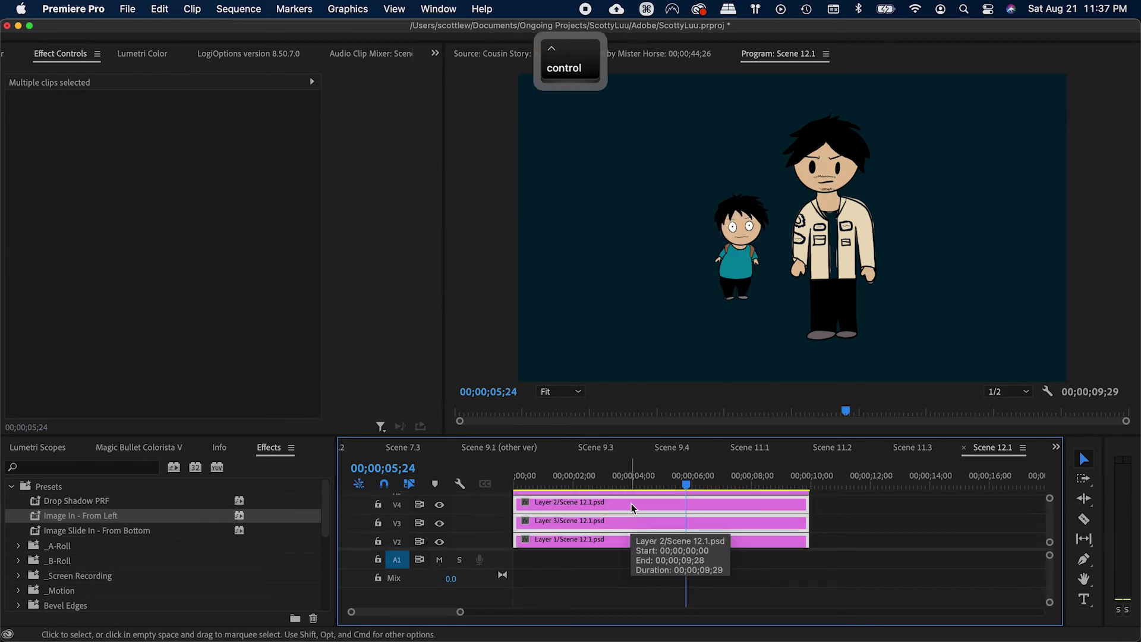
Step: Nest the three selected layer clips in Scene 12.1 as "Meee Outside Dark" and save the project
{"action": "key", "text": "ctrl+Return"}
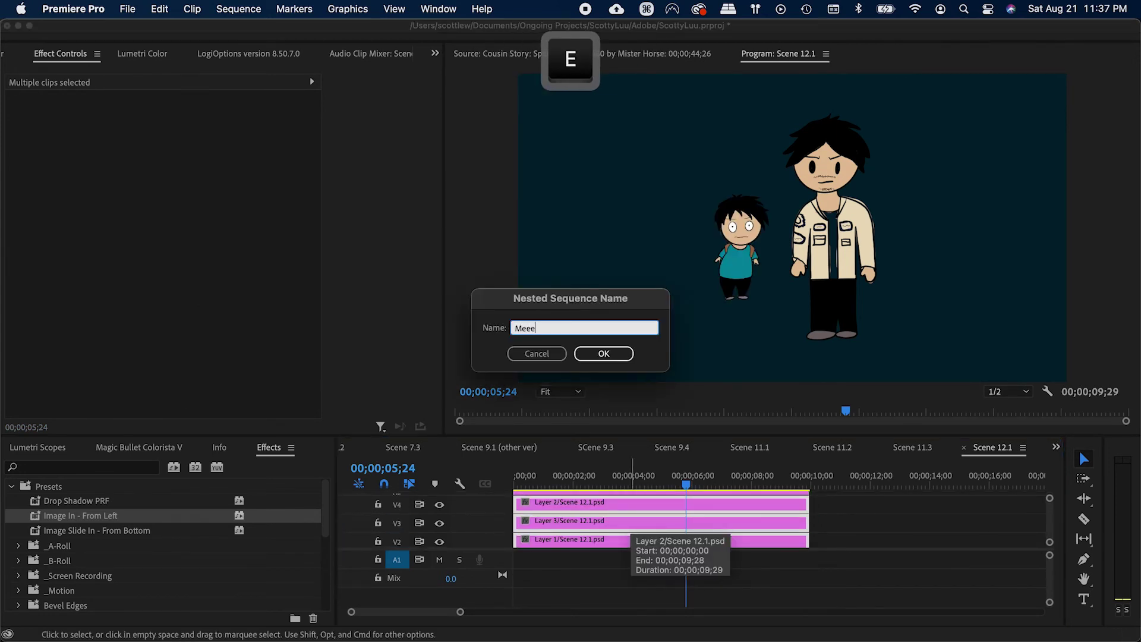
{"action": "type", "text": "Outside D"}
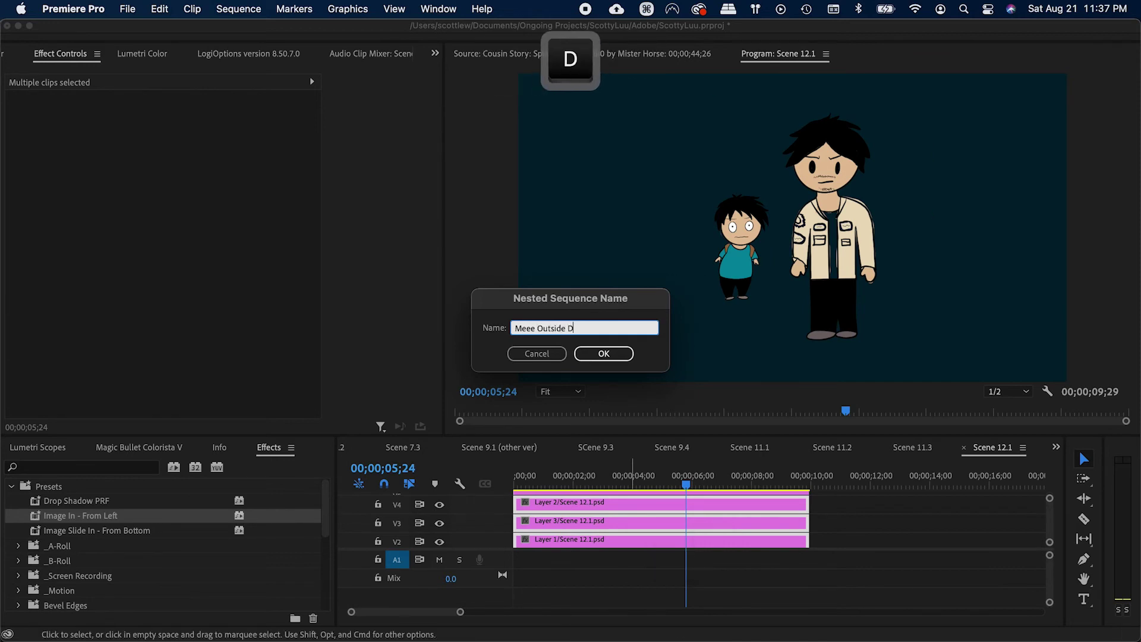
{"action": "type", "text": "ark"}
{"action": "key", "text": "Return"}
{"action": "key", "text": "cmd+s"}
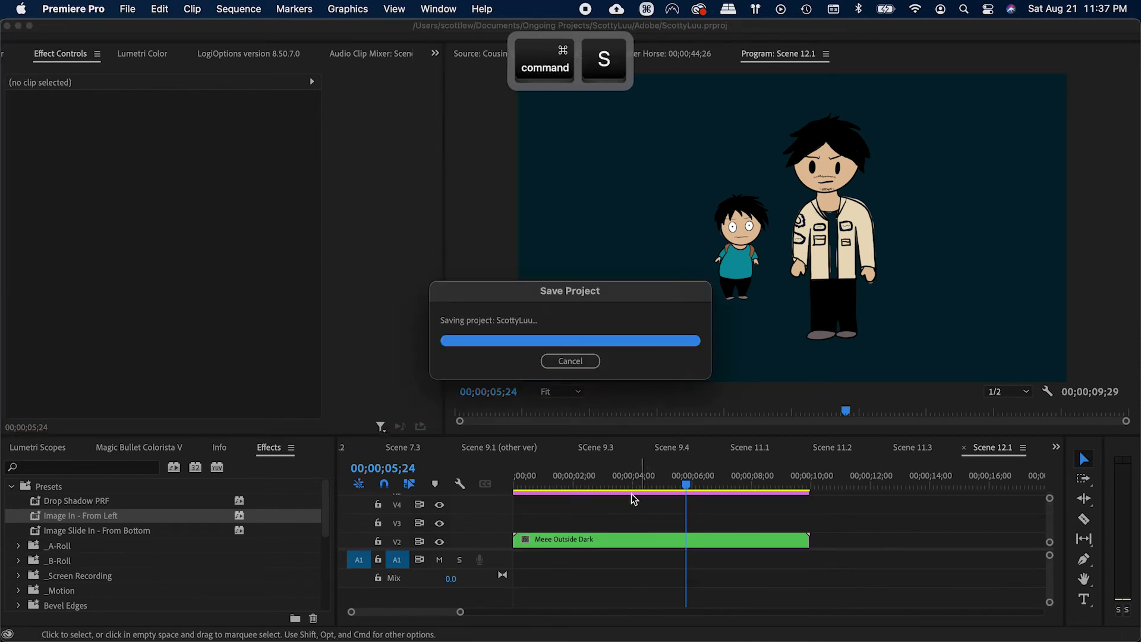
Step: Move the Grandma, Me in Awe, Meee Outside Dark, Phone and Sa Bleed sequences into Cousin Story's Nested Sequences bin and save the project
{"action": "key", "text": "shift+z"}
{"action": "scroll", "coordinate": [100, 359], "scroll_direction": "down", "scroll_amount": 1}
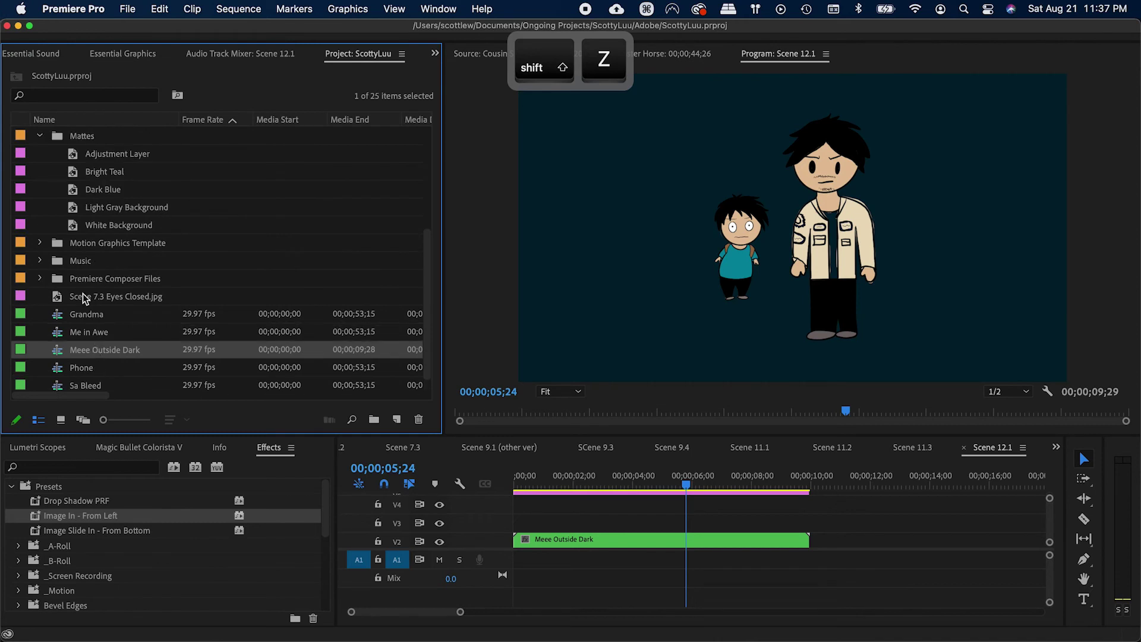
{"action": "left_click", "coordinate": [77, 325]}
{"action": "left_click", "coordinate": [78, 319]}
{"action": "scroll", "coordinate": [78, 319], "scroll_direction": "down", "scroll_amount": 1}
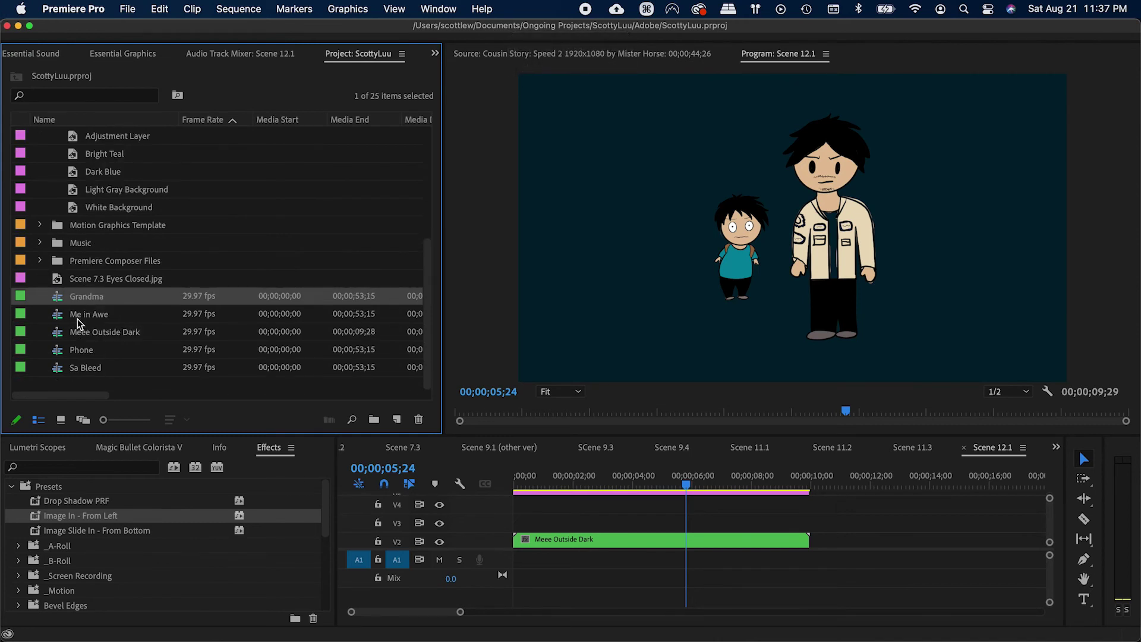
{"action": "left_click", "coordinate": [76, 368], "text": "shift"}
{"action": "scroll", "coordinate": [77, 371], "scroll_direction": "up", "scroll_amount": 10}
{"action": "scroll", "coordinate": [77, 371], "scroll_direction": "down", "scroll_amount": 10}
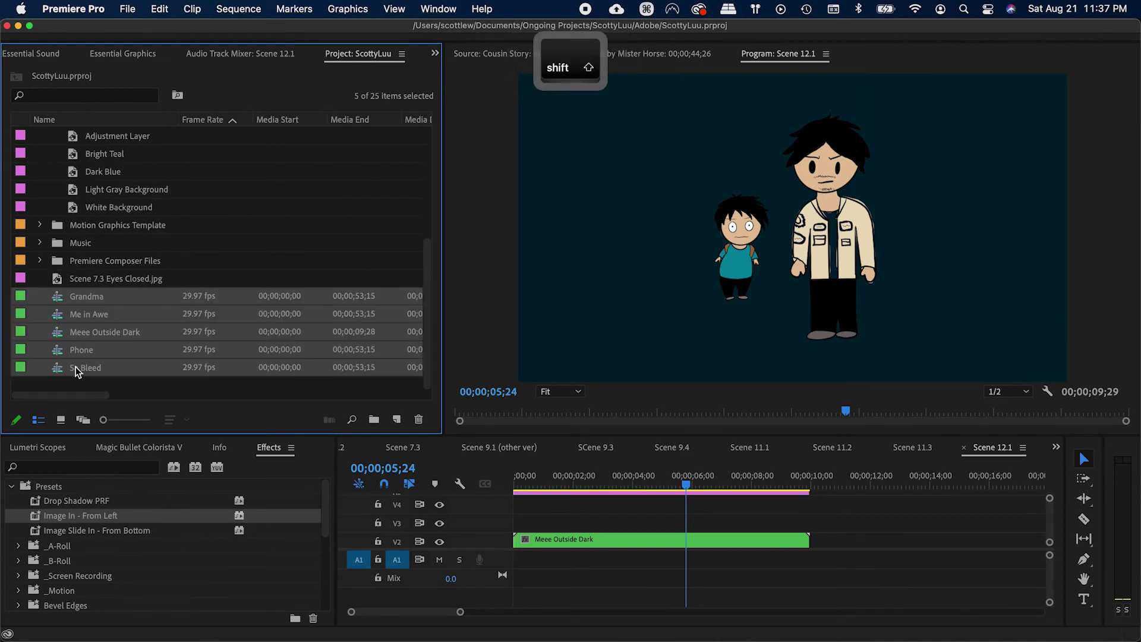
{"action": "scroll", "coordinate": [77, 371], "scroll_direction": "up", "scroll_amount": 10}
{"action": "left_click", "coordinate": [57, 171]}
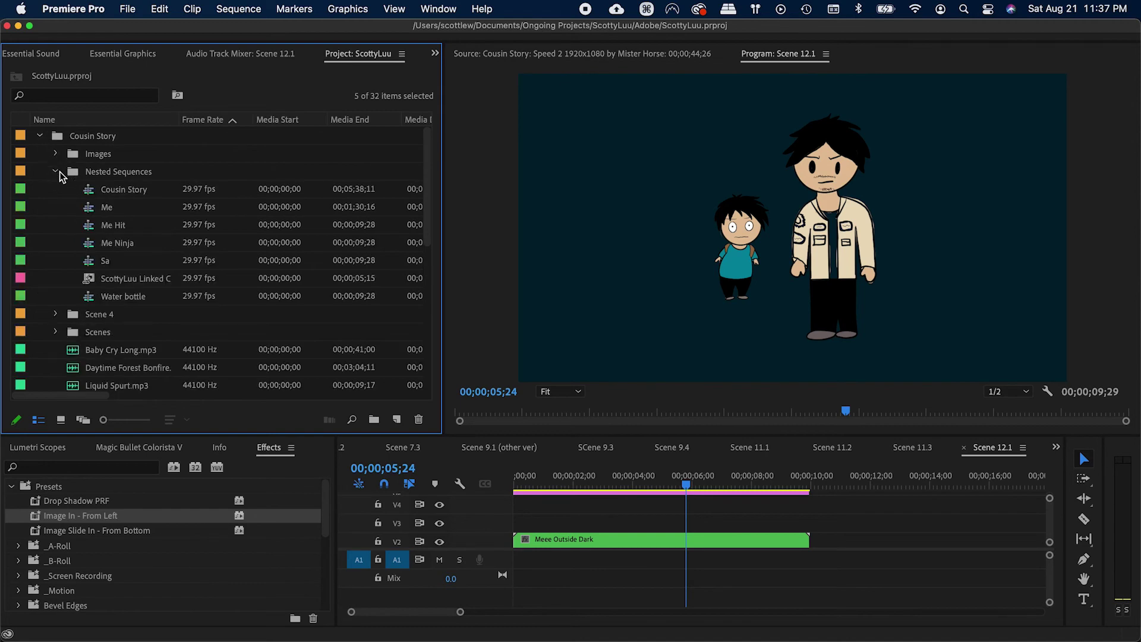
{"action": "scroll", "coordinate": [74, 227], "scroll_direction": "down", "scroll_amount": 6}
{"action": "scroll", "coordinate": [85, 249], "scroll_direction": "up", "scroll_amount": 6}
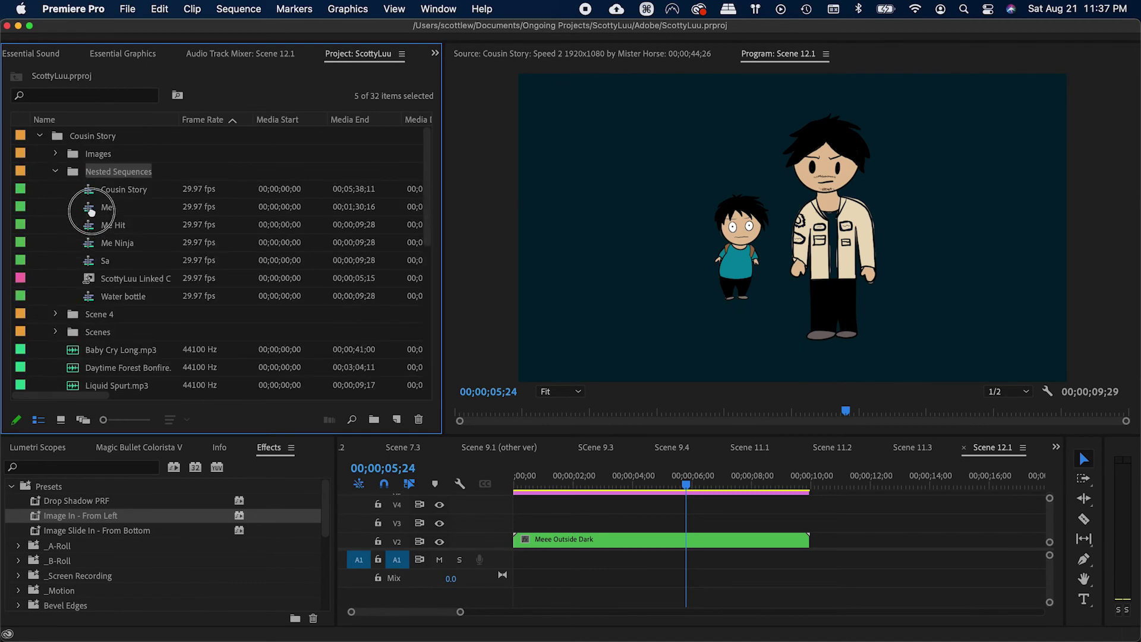
{"action": "left_click_drag", "start_coordinate": [102, 177], "coordinate": [102, 173]}
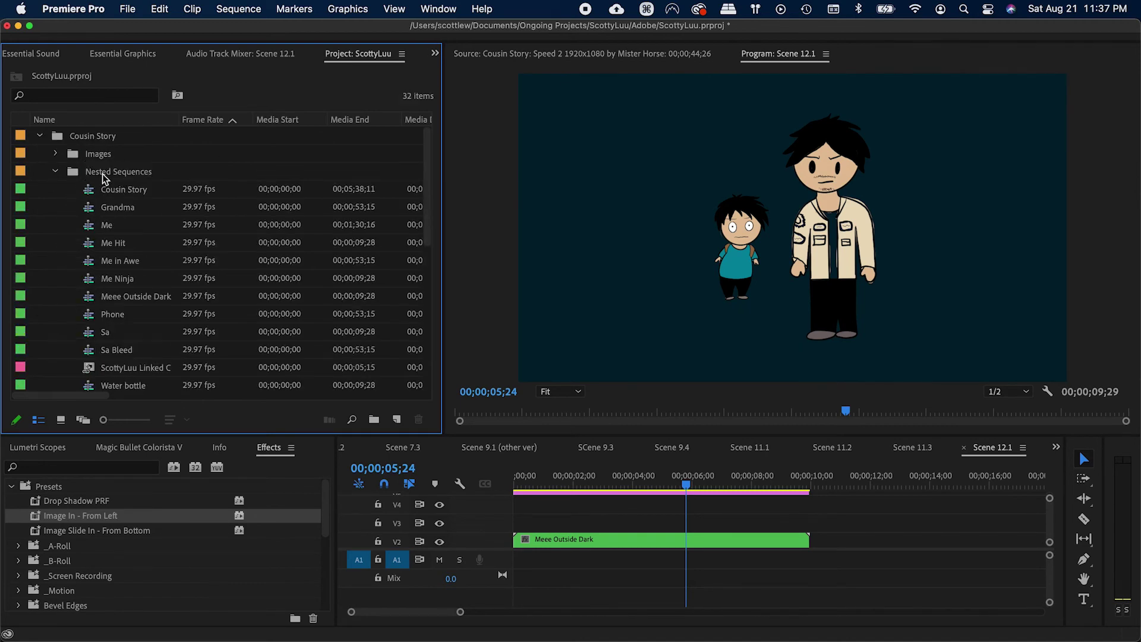
{"action": "left_click", "coordinate": [56, 172]}
{"action": "key", "text": "cmd+s"}
Step: Add Long Text Bubble Title 2 - Left from the Essential Typography Text Box - Fill long texts above Scene 12.1 in Cousin Story
{"action": "scroll", "coordinate": [48, 190], "scroll_direction": "down", "scroll_amount": 5}
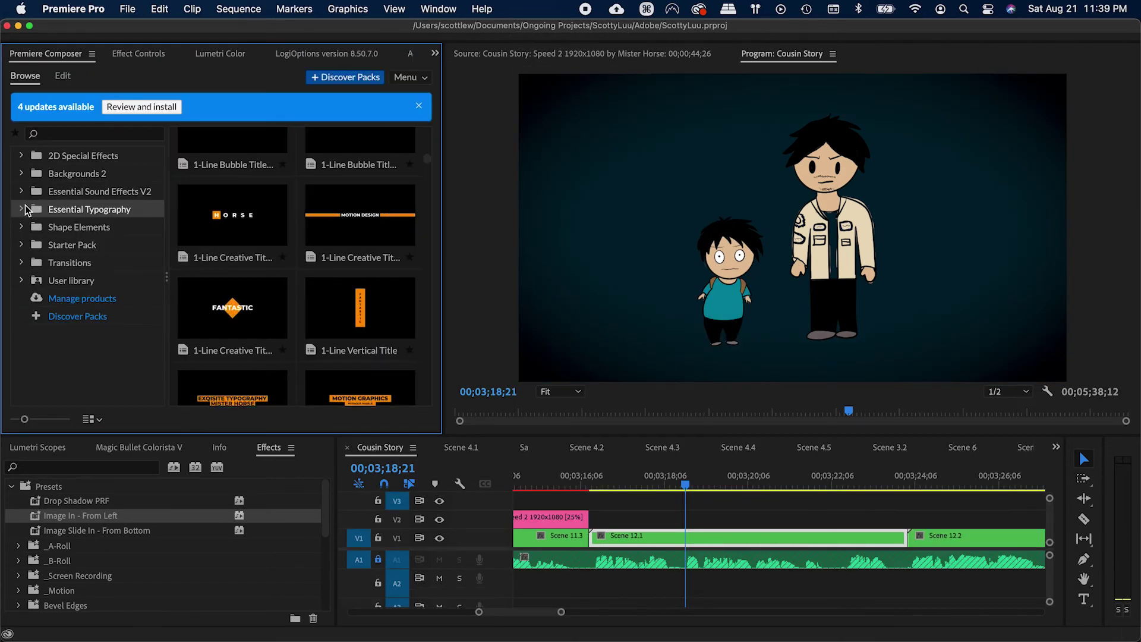
{"action": "left_click", "coordinate": [21, 209]}
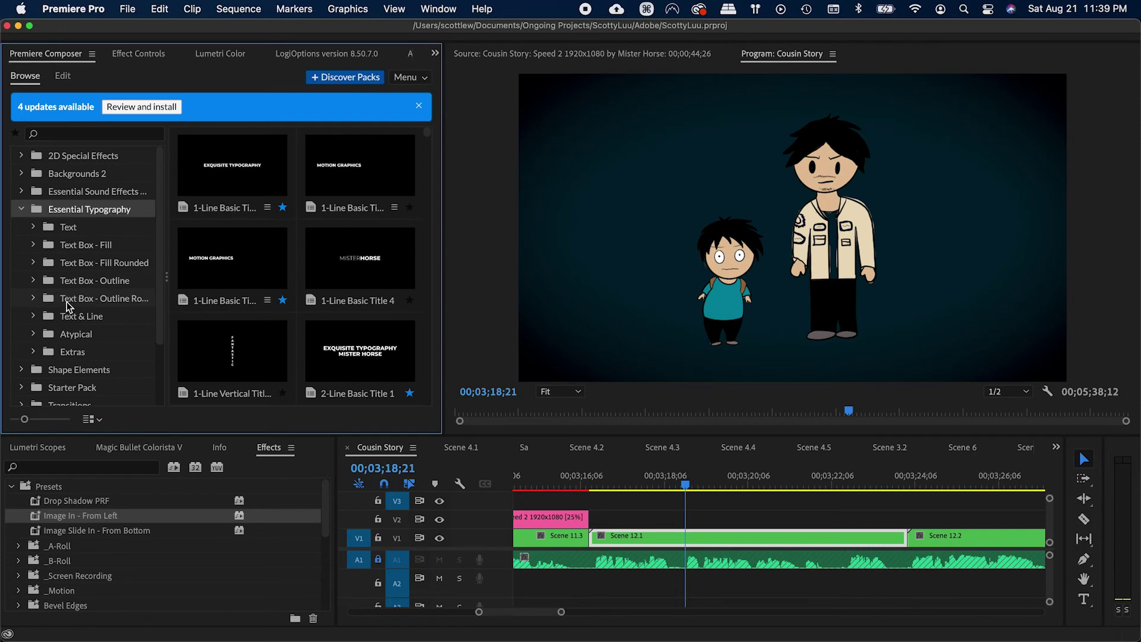
{"action": "left_click", "coordinate": [67, 248]}
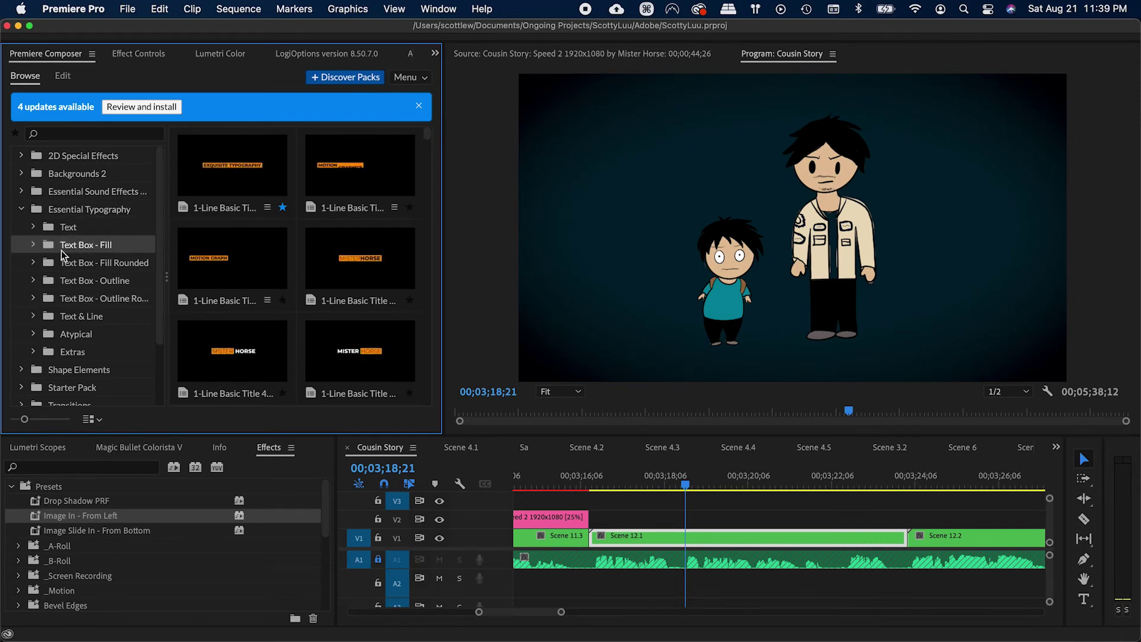
{"action": "left_click", "coordinate": [40, 250]}
{"action": "scroll", "coordinate": [78, 273], "scroll_direction": "down", "scroll_amount": 2}
{"action": "left_click", "coordinate": [89, 291]}
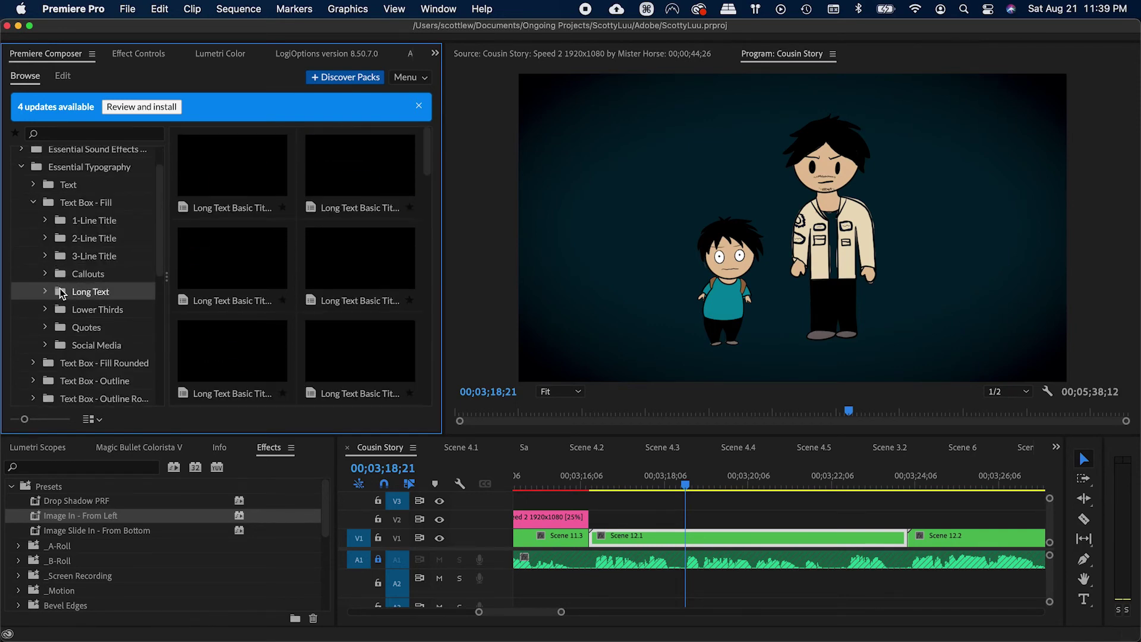
{"action": "scroll", "coordinate": [240, 269], "scroll_direction": "down", "scroll_amount": 5}
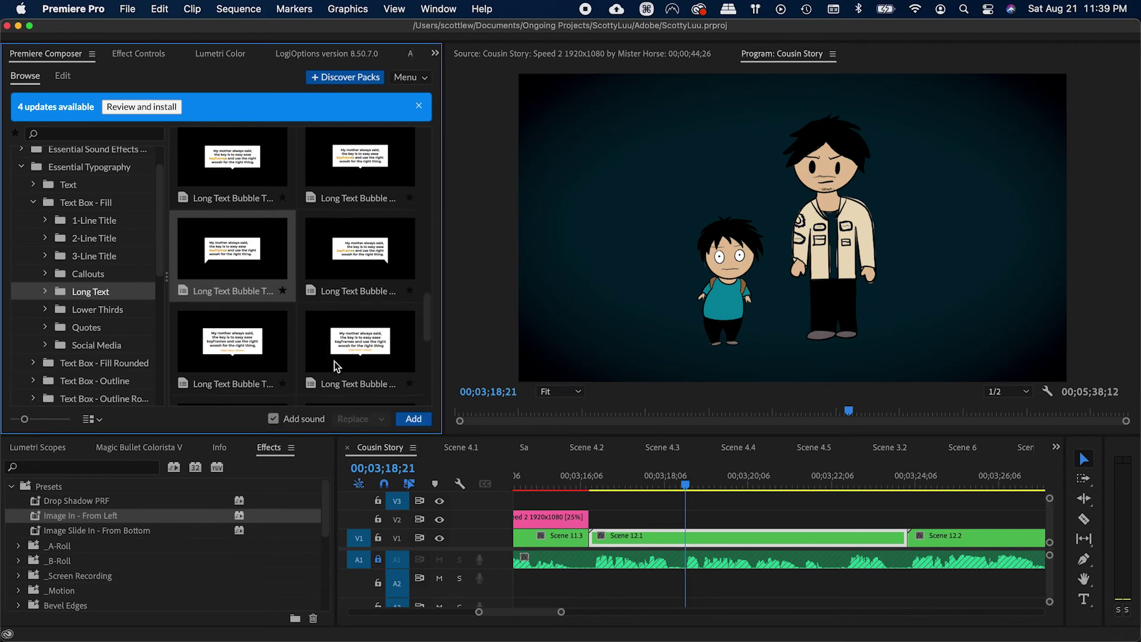
{"action": "left_click", "coordinate": [410, 419]}
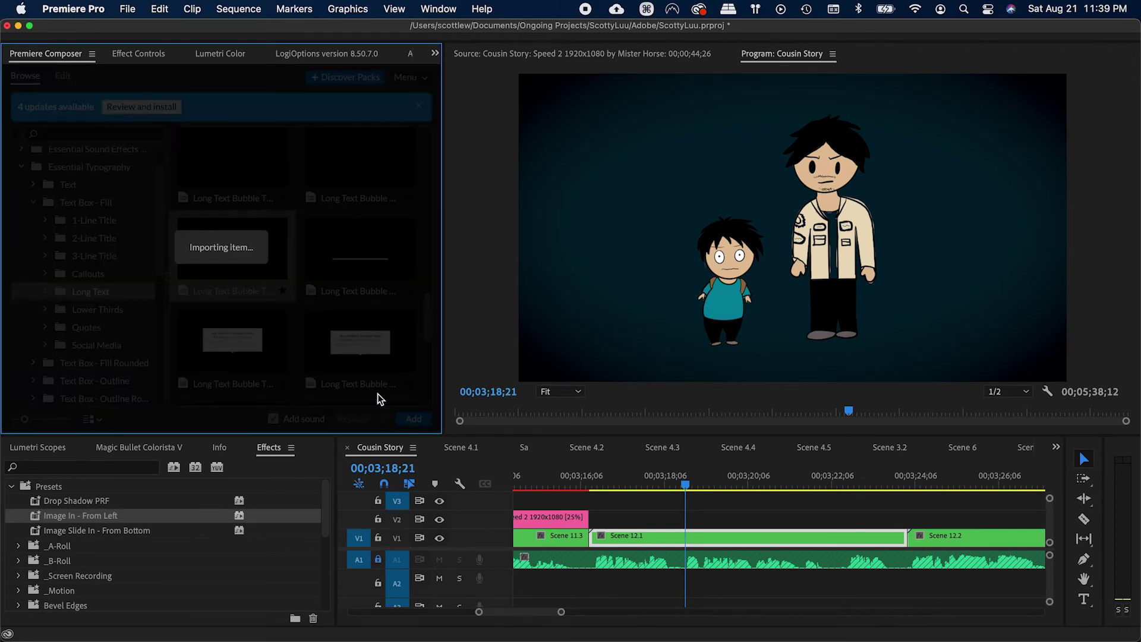
Step: Position the bubble title at x 783, y -406 and set its text to "This is for your own Good."
{"action": "left_click_drag", "start_coordinate": [273, 270], "coordinate": [203, 298]}
{"action": "key", "text": "super+s"}
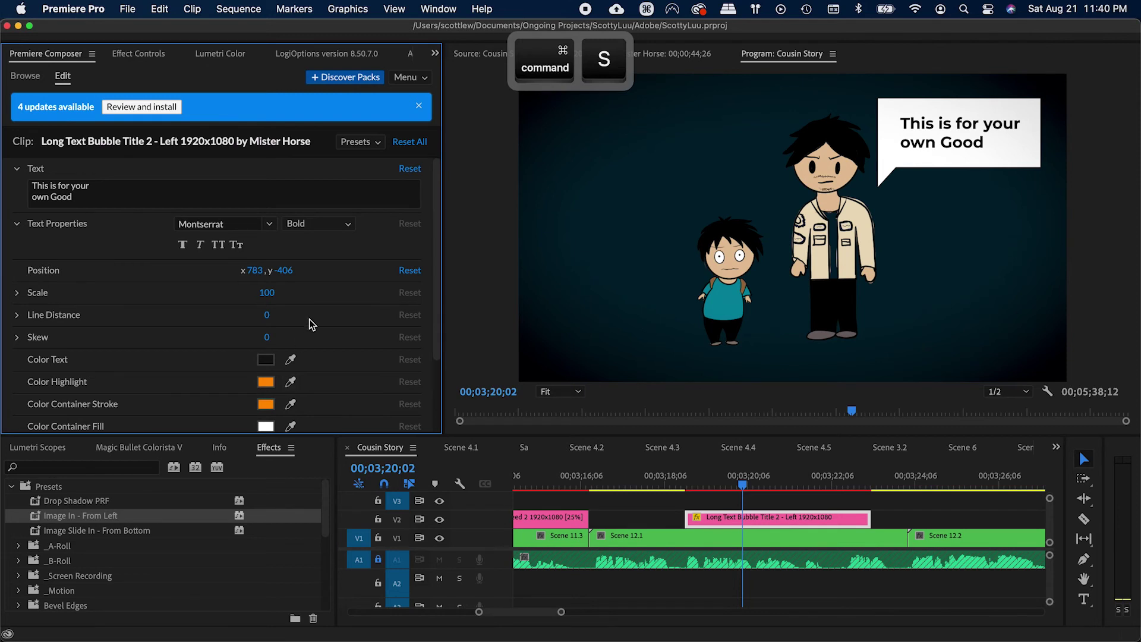
{"action": "left_click", "coordinate": [219, 192]}
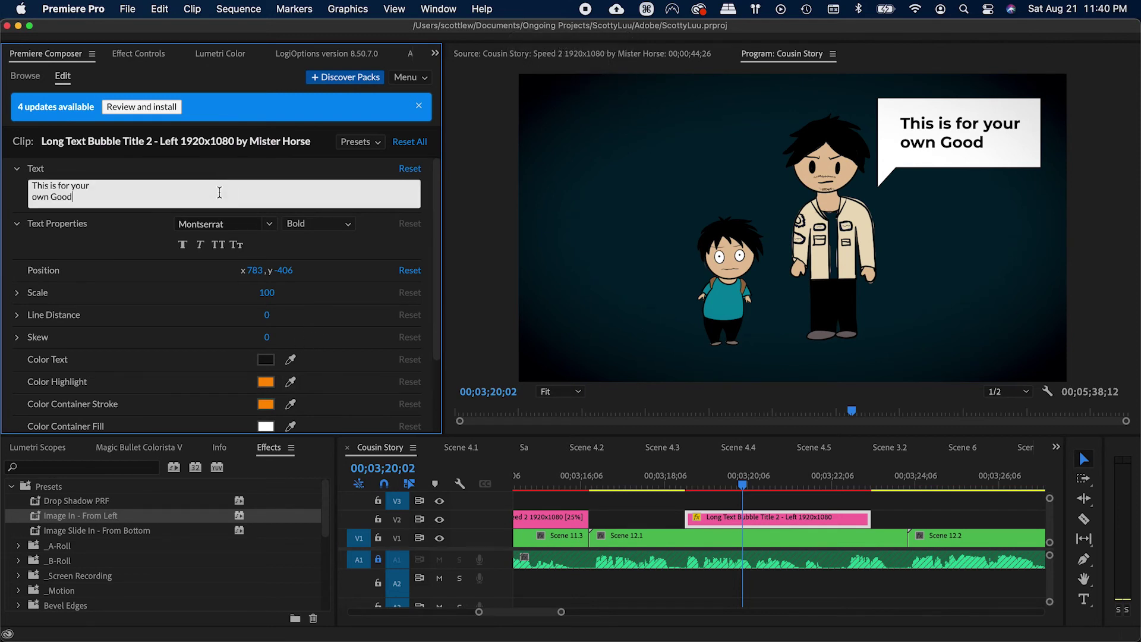
{"action": "type", "text": "."}
Step: Set the bubble container's round corners to 11 and save the project
{"action": "scroll", "coordinate": [12, 385], "scroll_direction": "down", "scroll_amount": 3}
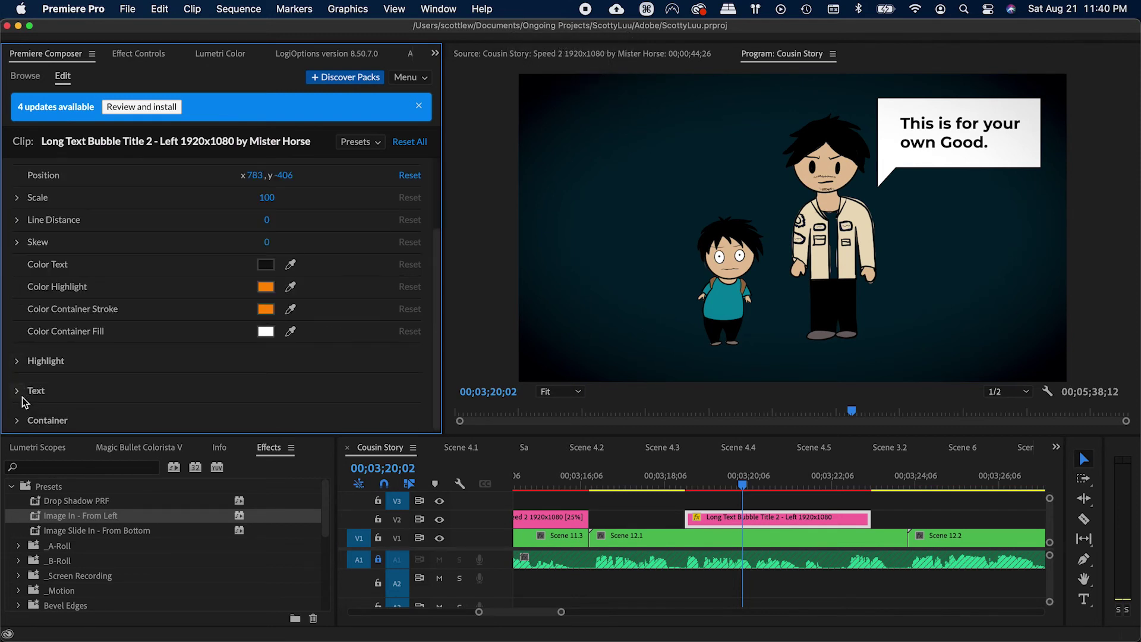
{"action": "left_click", "coordinate": [24, 419]}
{"action": "scroll", "coordinate": [24, 416], "scroll_direction": "down", "scroll_amount": 5}
{"action": "left_click_drag", "start_coordinate": [269, 259], "coordinate": [279, 259]}
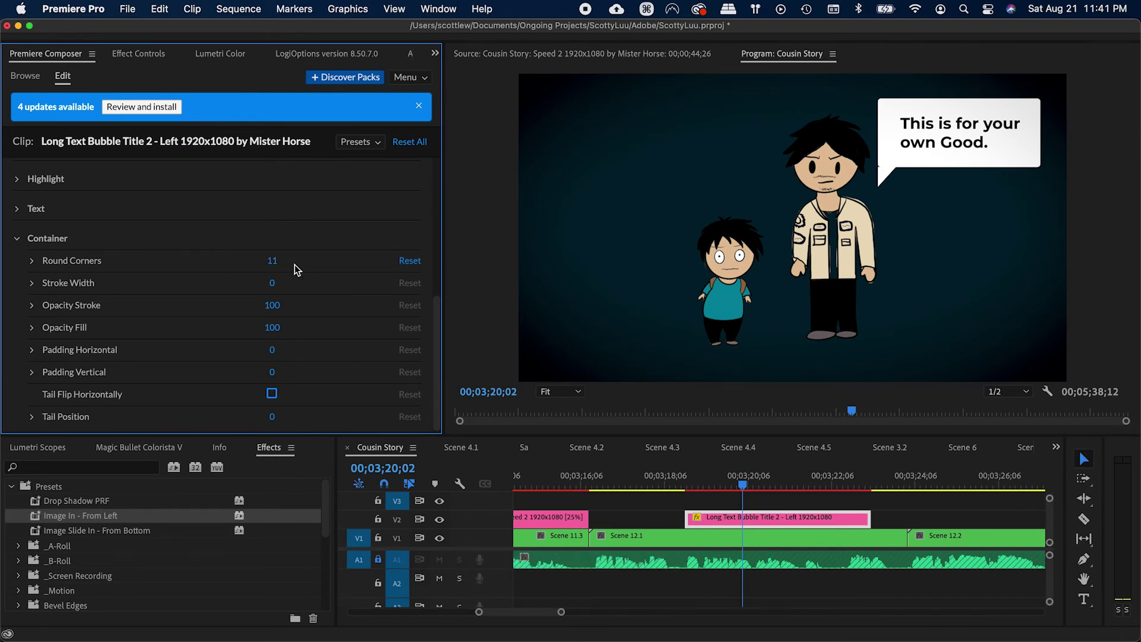
{"action": "key", "text": "super+s"}
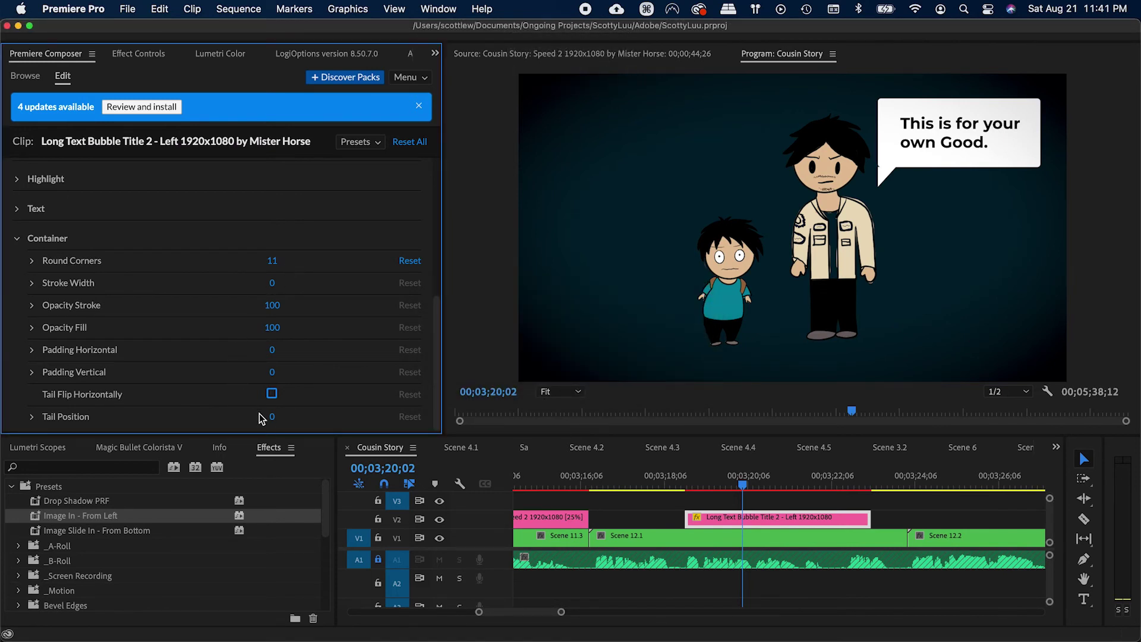
Step: Tighten the bubble container to horizontal padding -43 and vertical padding -36, set its tail position to 63, and save the project
{"action": "left_click_drag", "start_coordinate": [280, 419], "coordinate": [291, 419]}
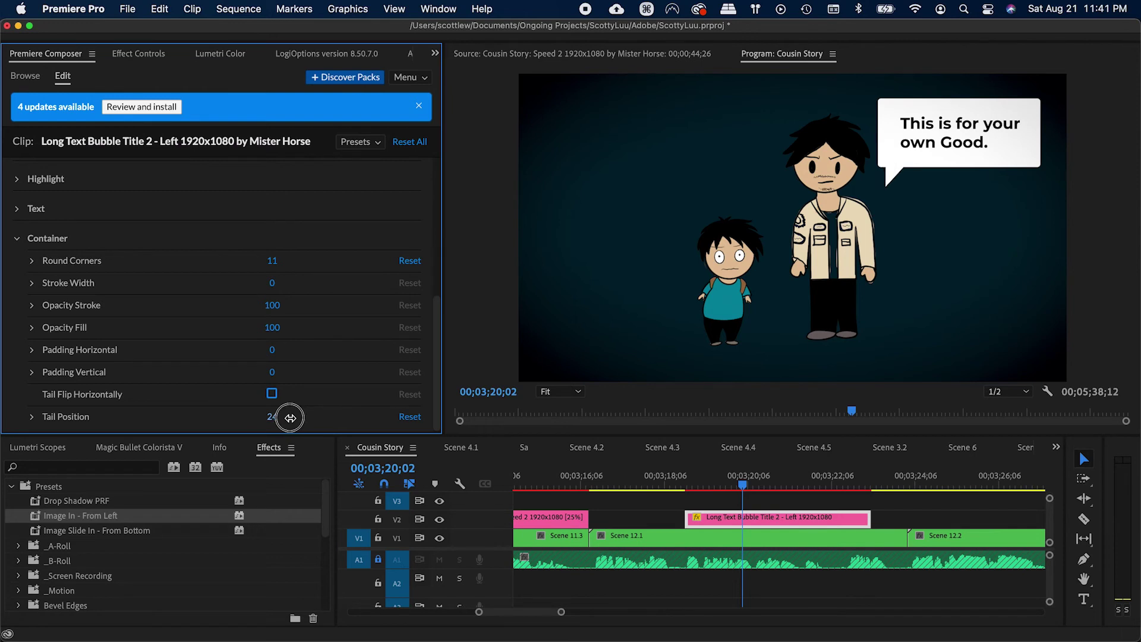
{"action": "key", "text": "super+s"}
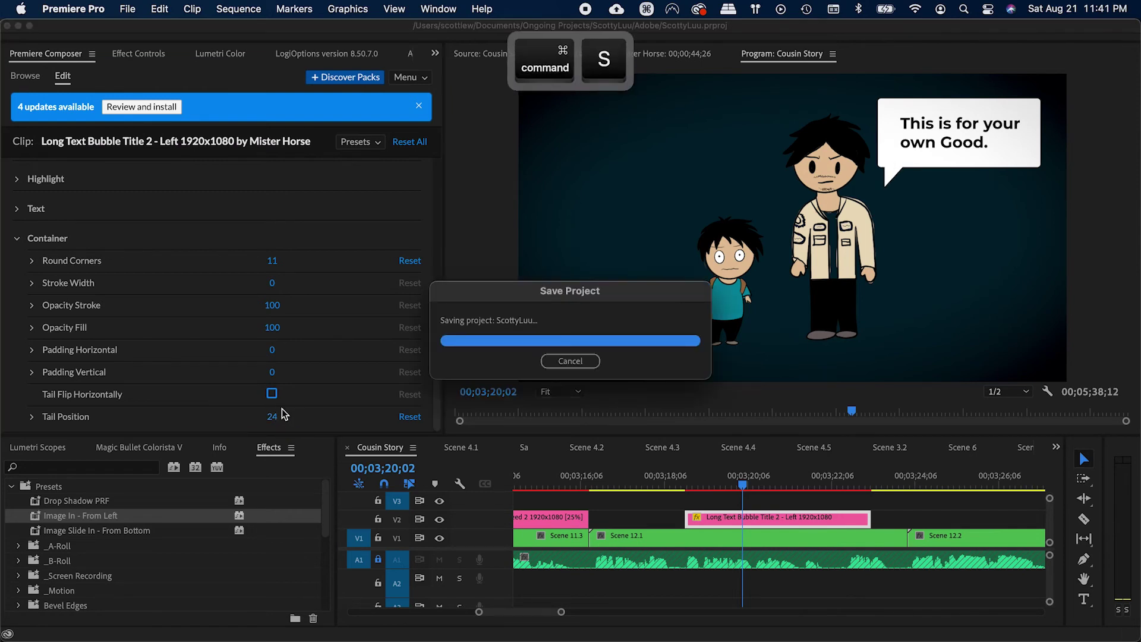
{"action": "left_click", "coordinate": [271, 394]}
{"action": "left_click_drag", "start_coordinate": [271, 372], "coordinate": [254, 372]}
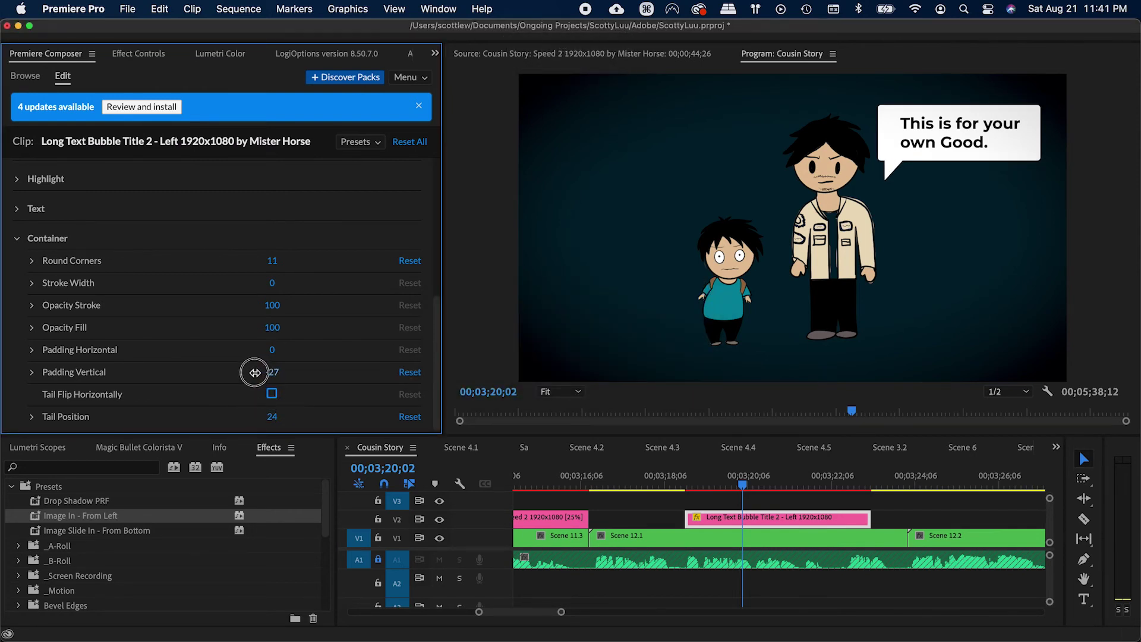
{"action": "key", "text": "super+s"}
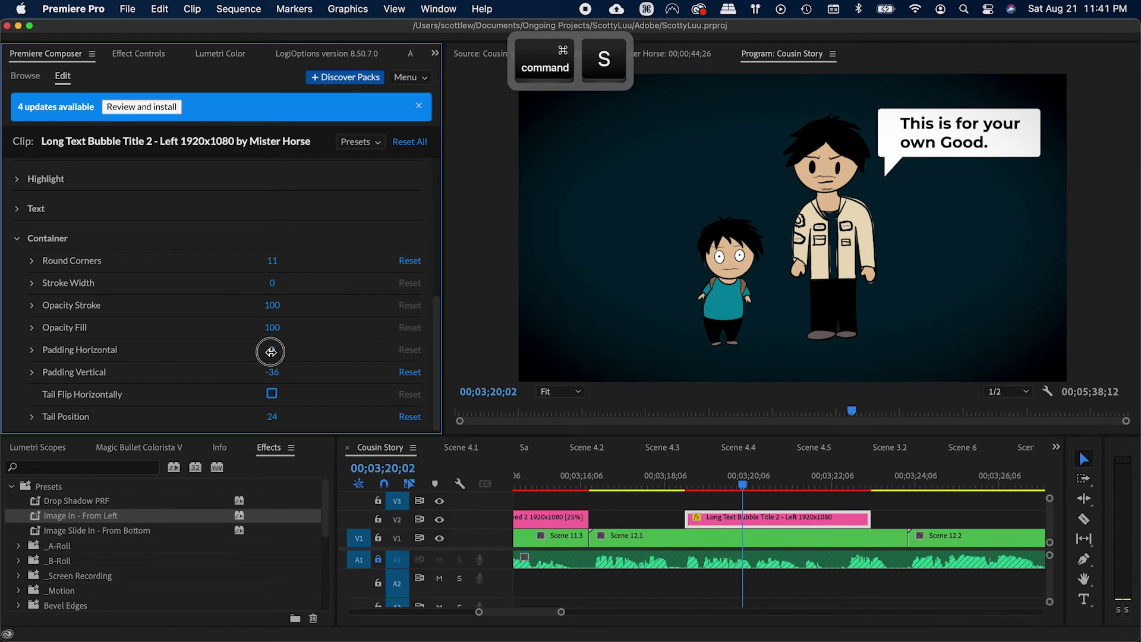
{"action": "left_click_drag", "start_coordinate": [271, 352], "coordinate": [259, 352]}
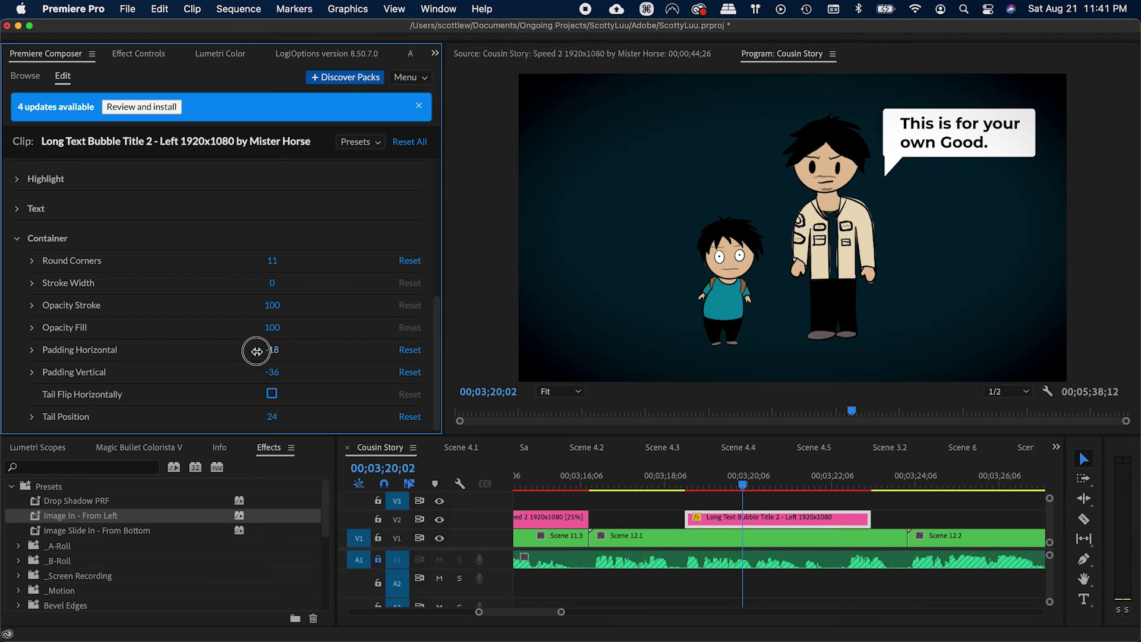
{"action": "key", "text": "super+s"}
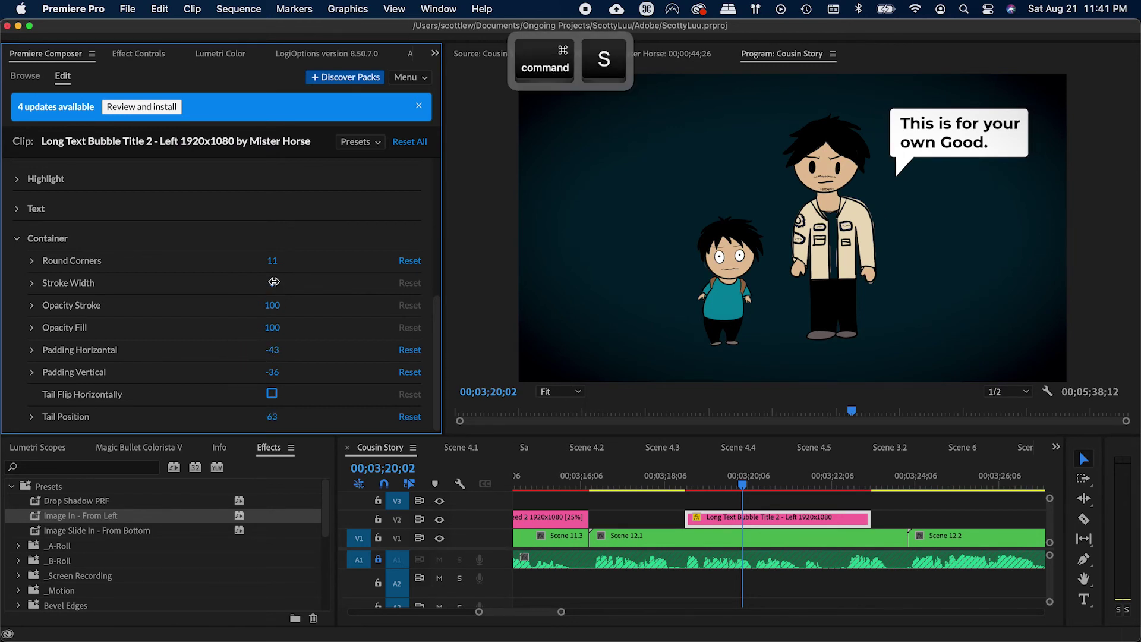
Step: Move the bubble title to x 678 and save its settings as a new preset named Dialogue
{"action": "scroll", "coordinate": [179, 265], "scroll_direction": "up", "scroll_amount": 6}
{"action": "mouse_move", "coordinate": [179, 271]}
{"action": "left_mouse_down"}
{"action": "mouse_move", "coordinate": [158, 271]}
{"action": "mouse_move", "coordinate": [168, 270]}
{"action": "left_mouse_up"}
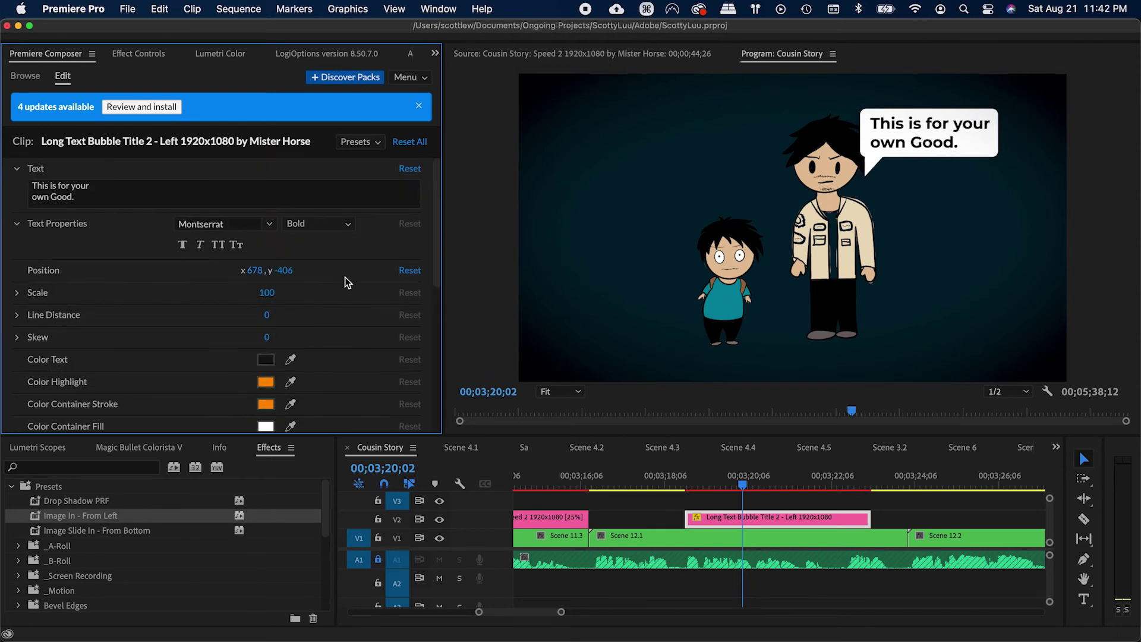
{"action": "left_click", "coordinate": [351, 145]}
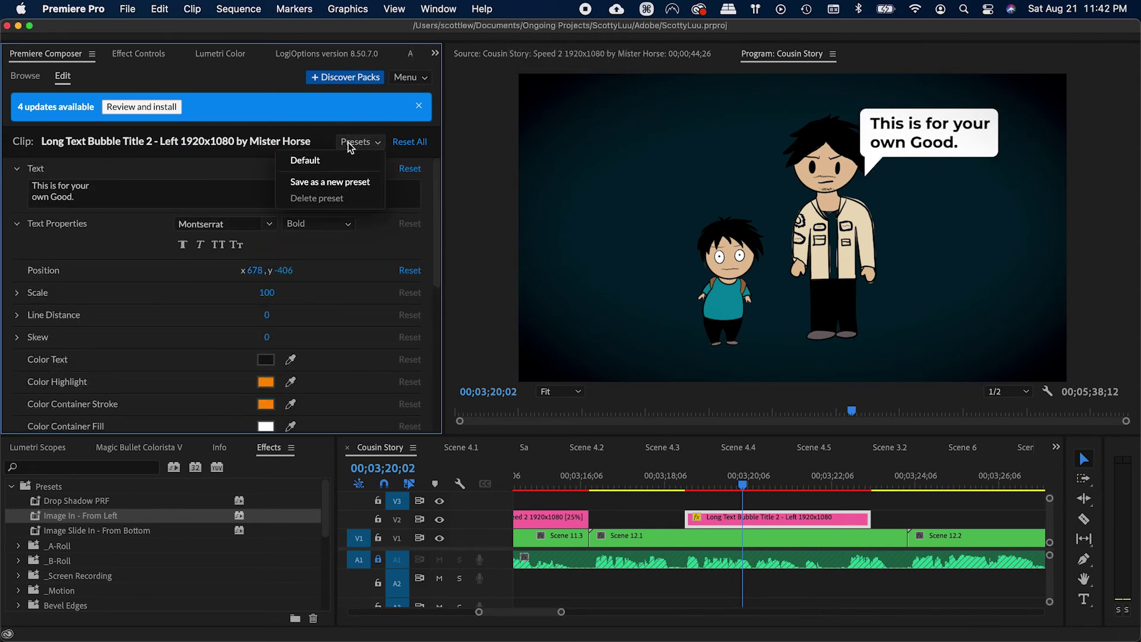
{"action": "left_click", "coordinate": [336, 181]}
{"action": "type", "text": "Dialogue"}
{"action": "key", "text": "Return"}
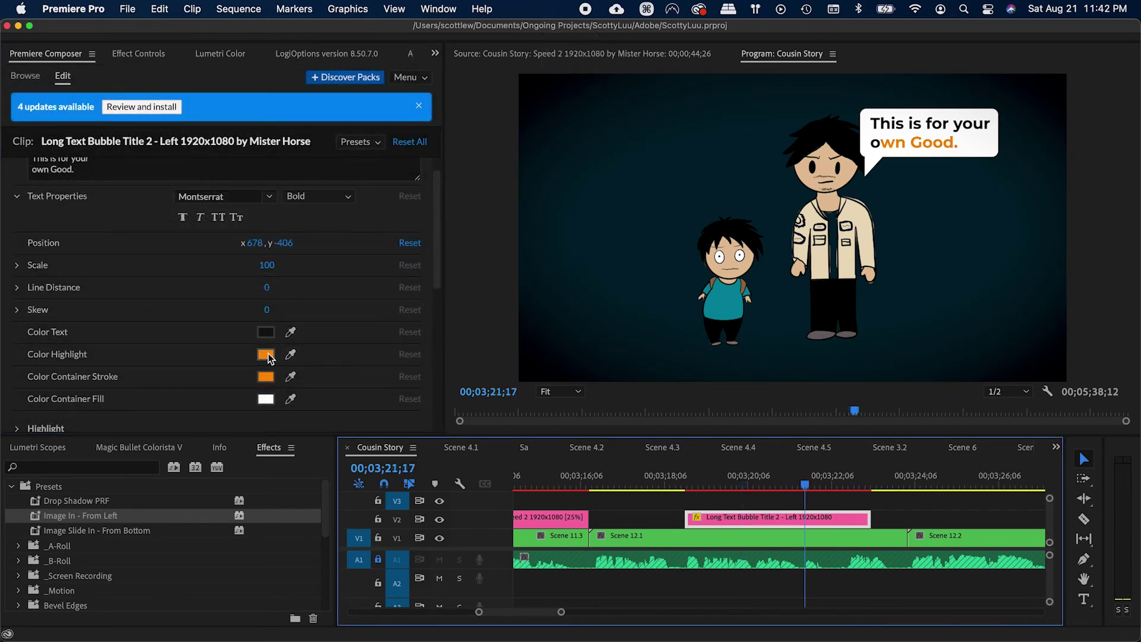
Step: Set the bubble title's highlight color to cyan 00ffff and save the project
{"action": "left_click", "coordinate": [266, 355]}
{"action": "left_click_drag", "start_coordinate": [326, 208], "coordinate": [323, 215]}
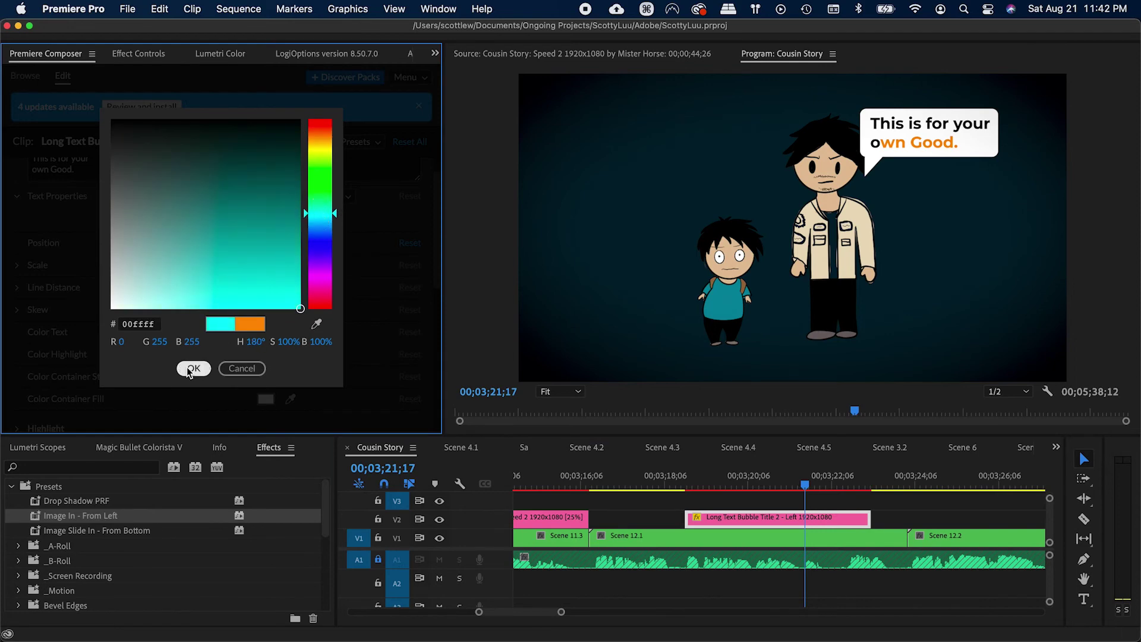
{"action": "left_click", "coordinate": [192, 369]}
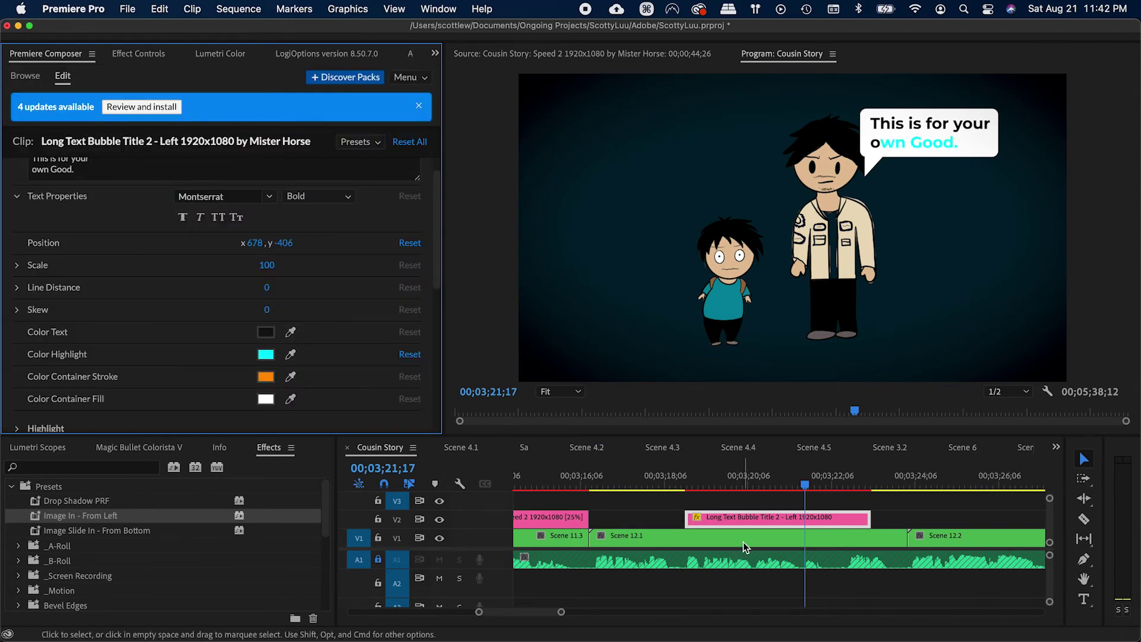
{"action": "key", "text": "super+s"}
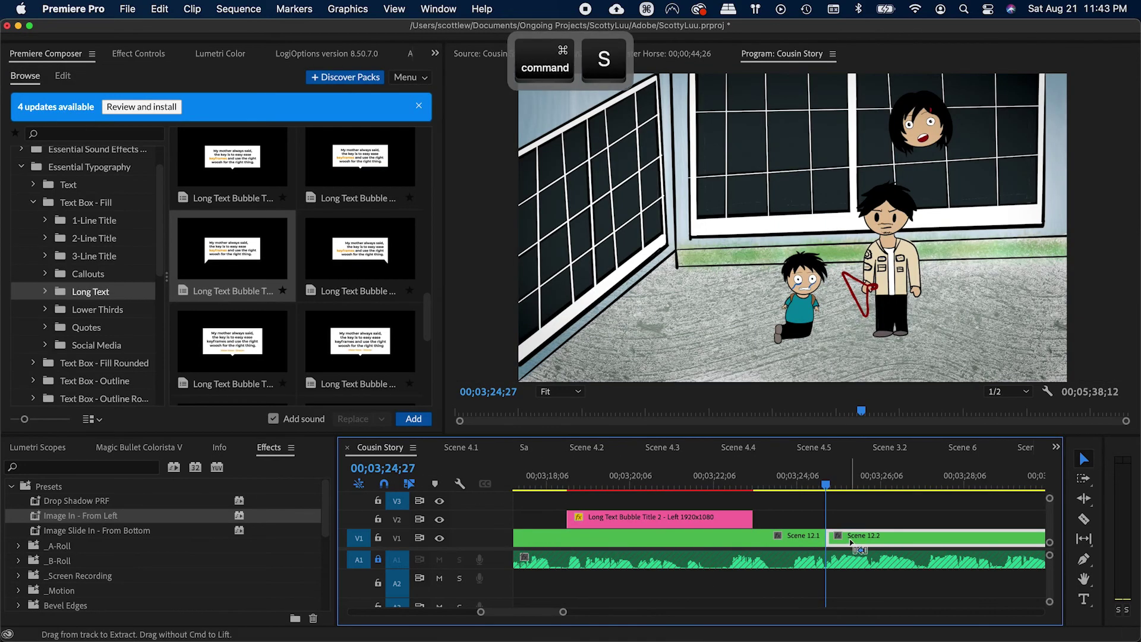
{"action": "key", "text": "super+s"}
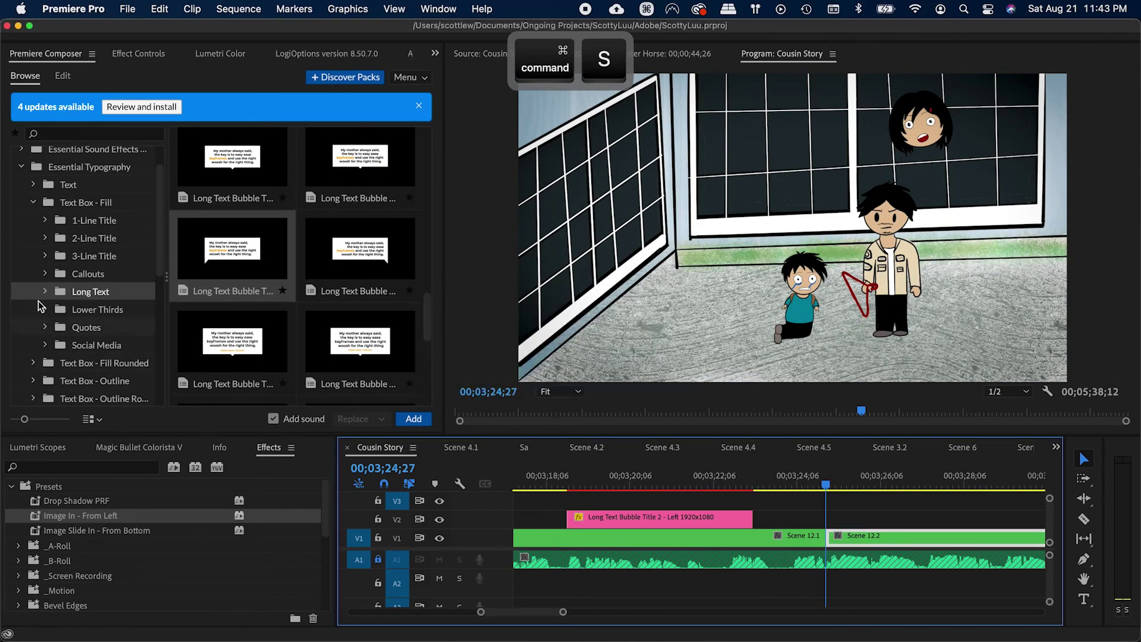
Step: Add the Rotate & Hit CCW transition with sound between Scene 12.1 and Scene 12.2, play it back, and save the project
{"action": "scroll", "coordinate": [74, 249], "scroll_direction": "up", "scroll_amount": 2}
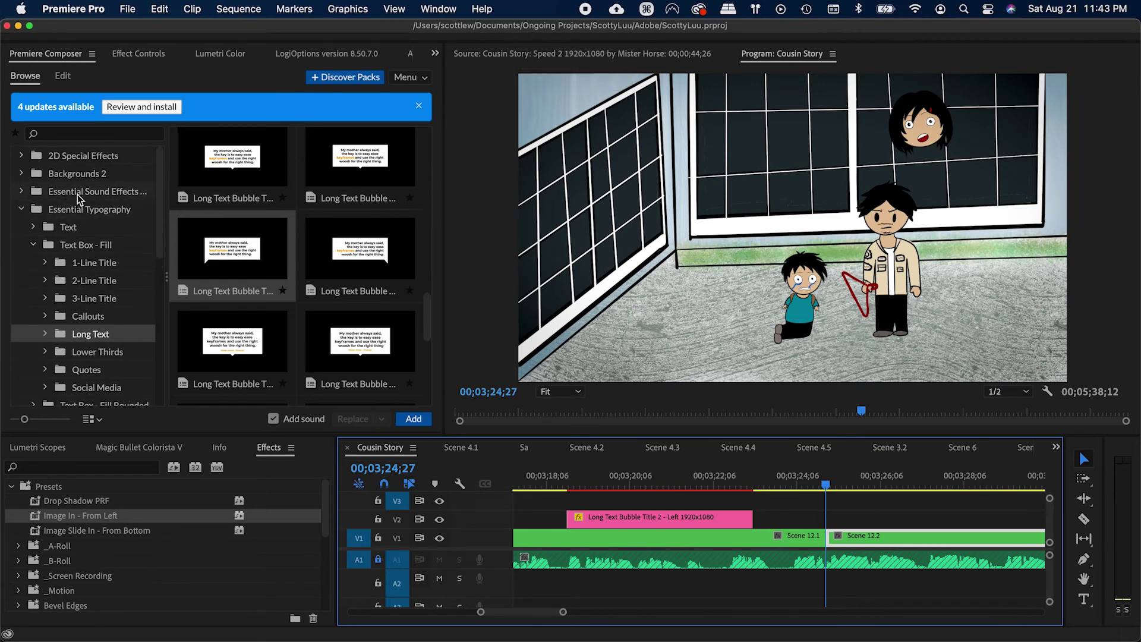
{"action": "left_click", "coordinate": [76, 192]}
{"action": "left_click", "coordinate": [22, 210]}
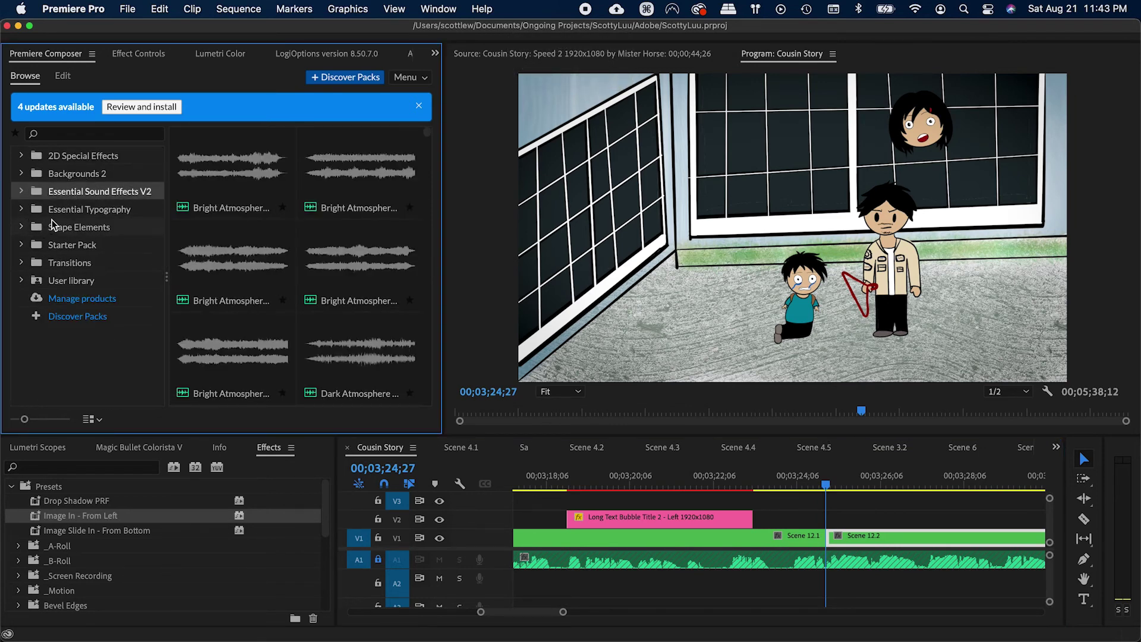
{"action": "left_click", "coordinate": [70, 263]}
{"action": "scroll", "coordinate": [316, 286], "scroll_direction": "down", "scroll_amount": 8}
{"action": "scroll", "coordinate": [285, 282], "scroll_direction": "down", "scroll_amount": 5}
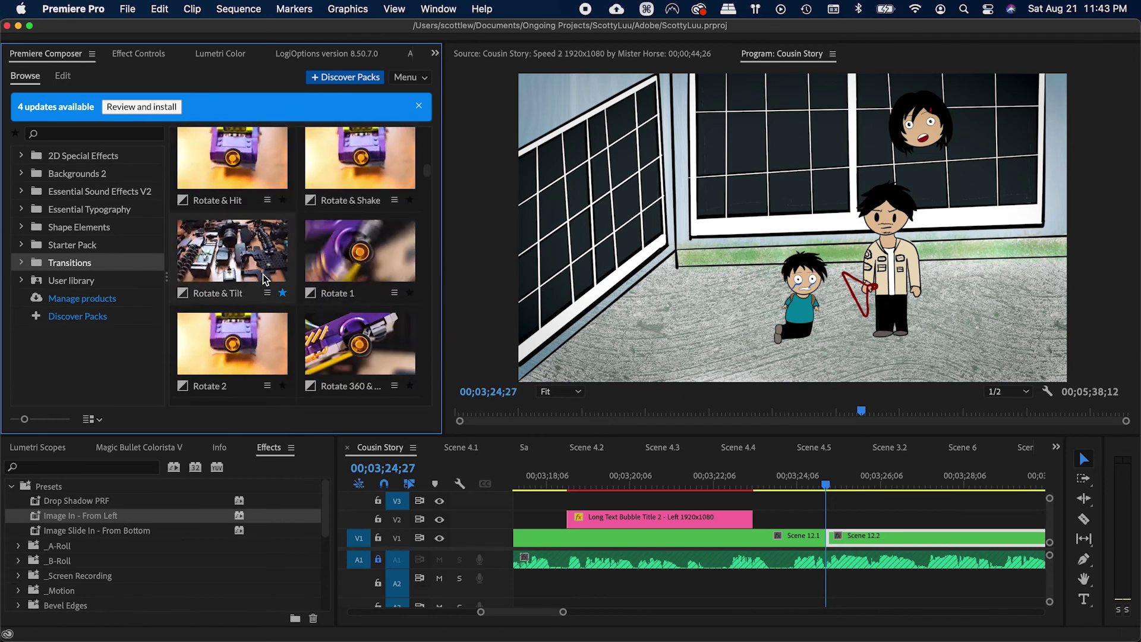
{"action": "scroll", "coordinate": [268, 275], "scroll_direction": "down", "scroll_amount": 2}
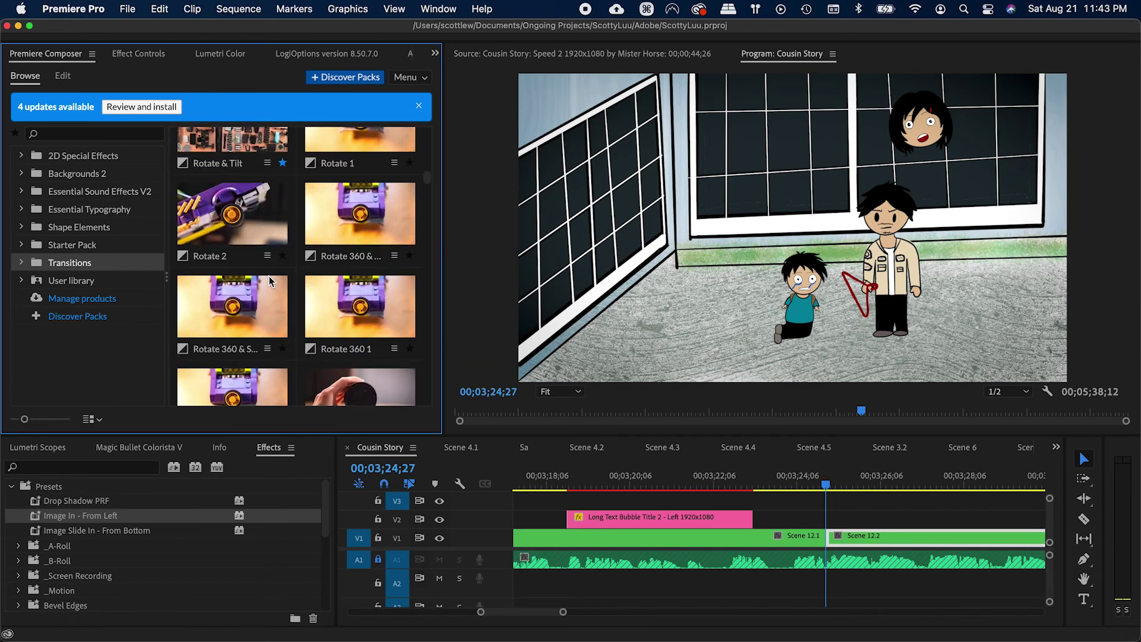
{"action": "scroll", "coordinate": [266, 280], "scroll_direction": "up", "scroll_amount": 2}
{"action": "left_click", "coordinate": [267, 290]}
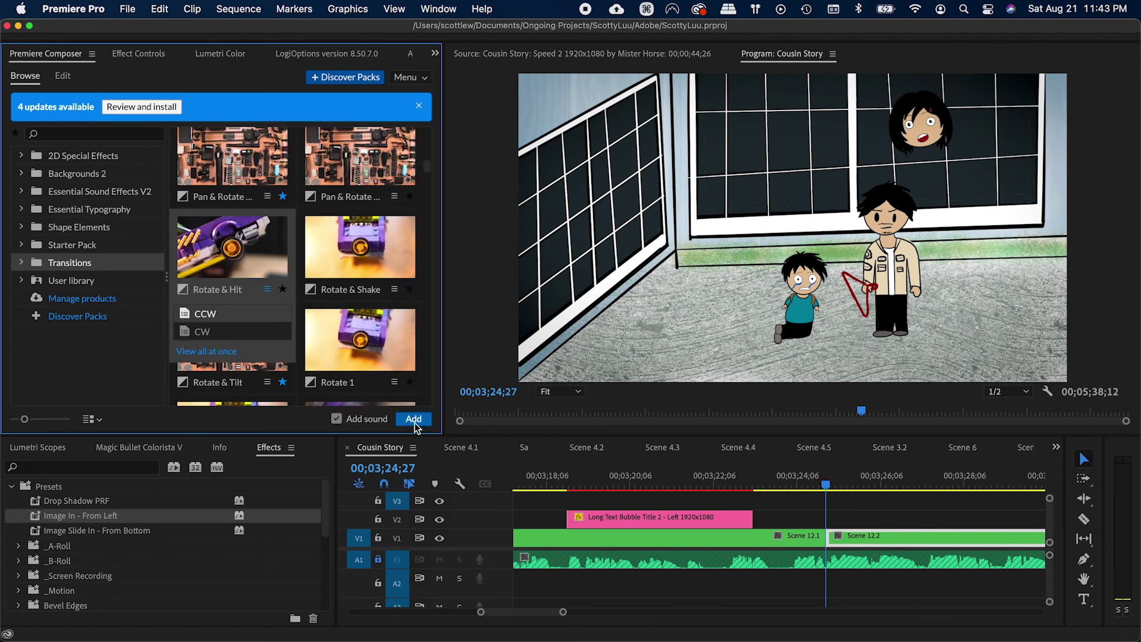
{"action": "left_click", "coordinate": [414, 421]}
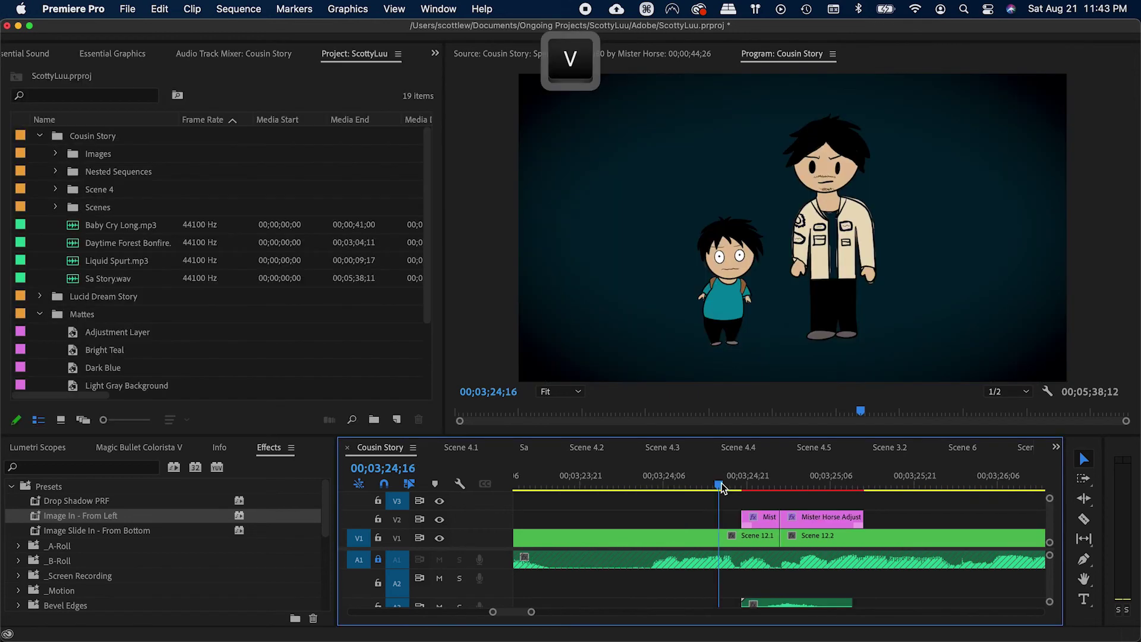
{"action": "key", "text": "space"}
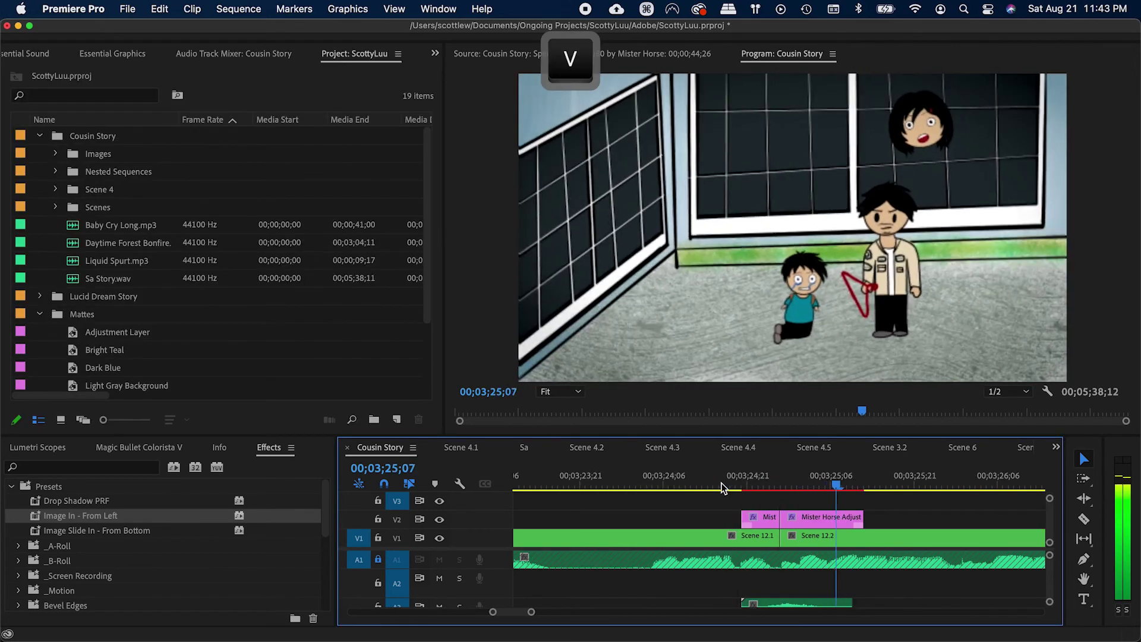
{"action": "key", "text": "minus"}
{"action": "key", "text": "cmd+s"}
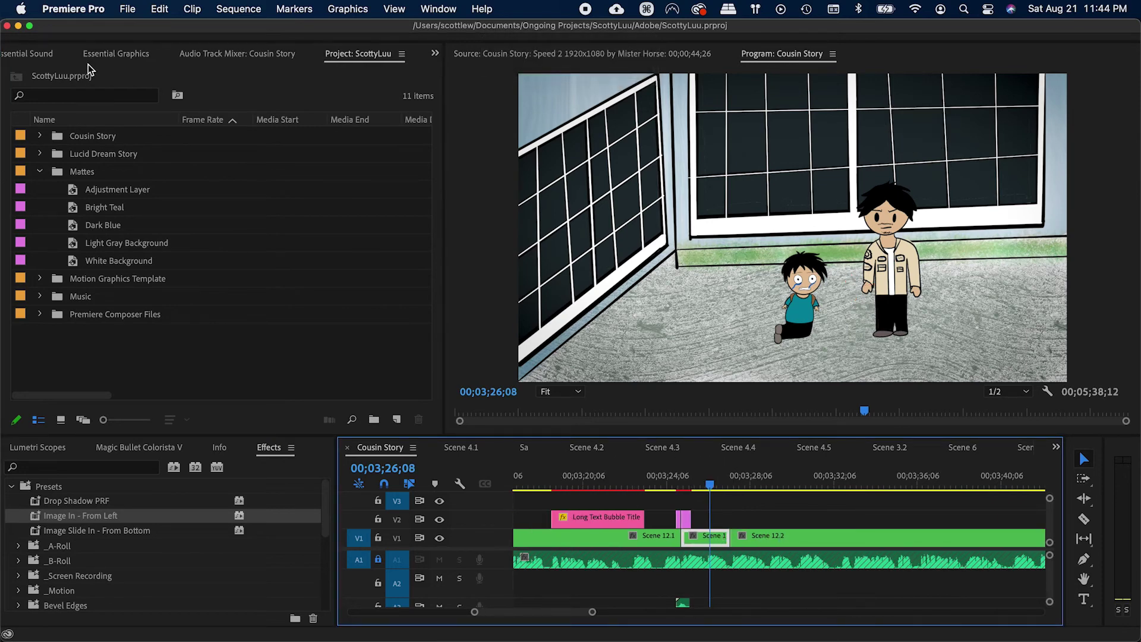
Step: Search the Premiere Composer library for fire, add Fire 8 on V2 at 00;03;26;08 in Cousin Story, and save the project
{"action": "left_click", "coordinate": [67, 133]}
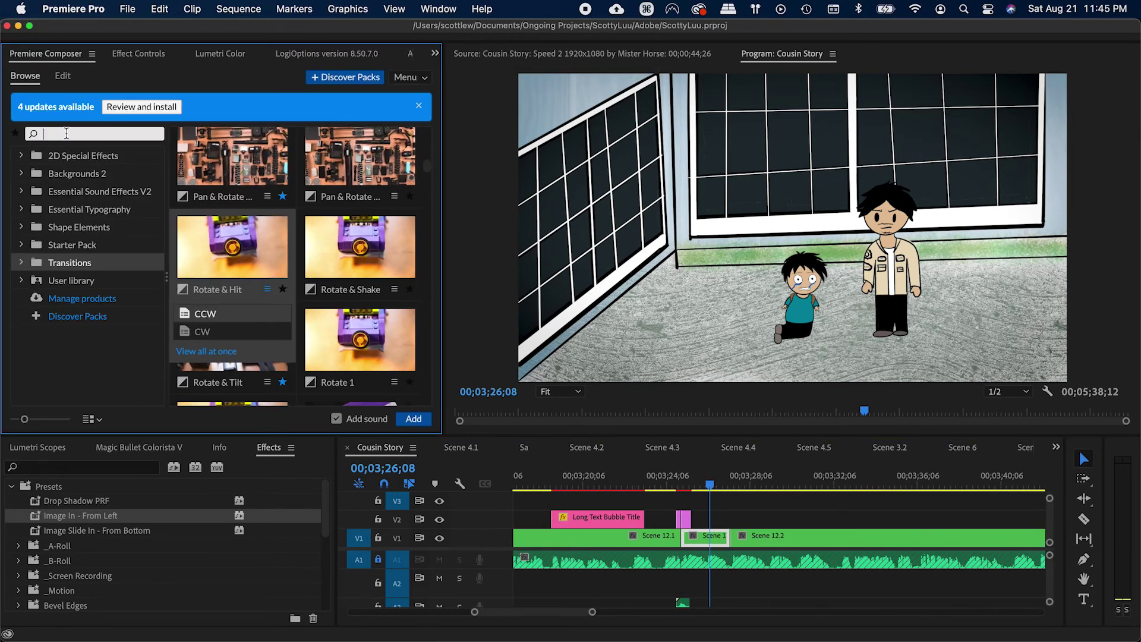
{"action": "type", "text": "fire"}
{"action": "left_click", "coordinate": [210, 244]}
{"action": "left_click", "coordinate": [407, 420]}
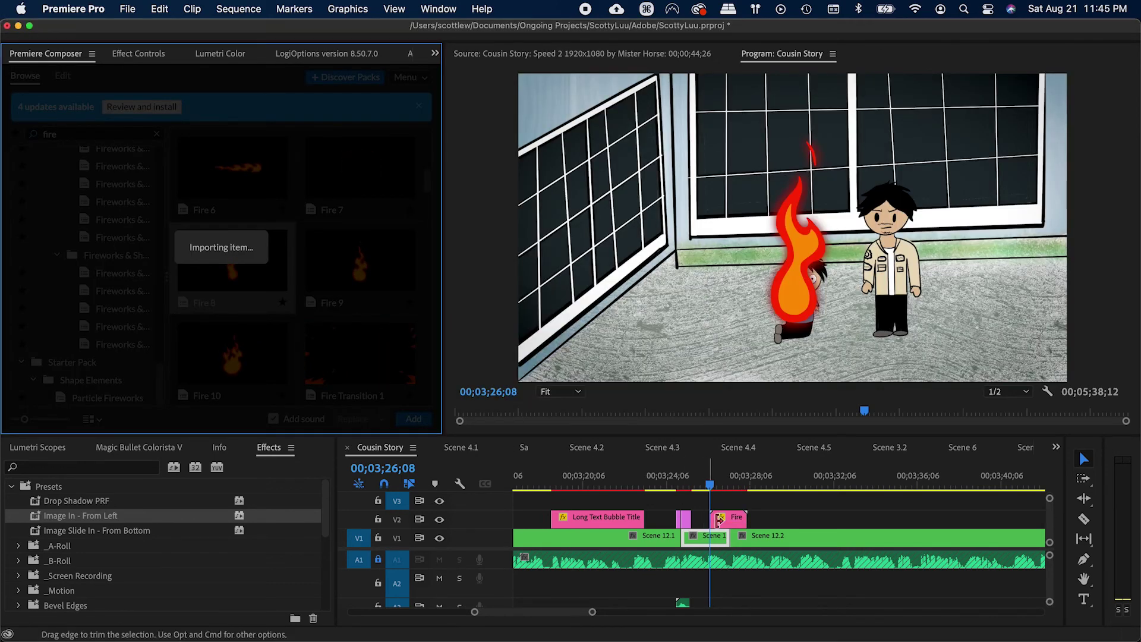
{"action": "key", "text": "super+s"}
Step: Play back the cousin's fire eyes and duplicate the paired Fire 8 clips along V2 and V3 above Scene 12.2
{"action": "key", "text": "space"}
{"action": "key", "text": "v"}
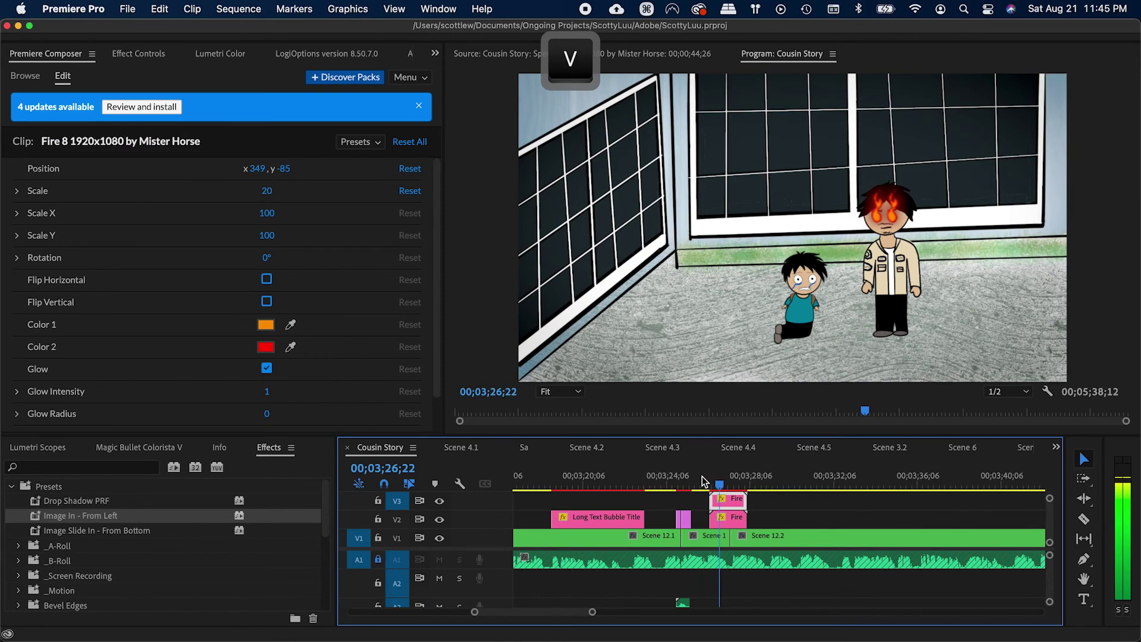
{"action": "key", "text": "space"}
{"action": "key", "text": "space"}
{"action": "key", "text": "v"}
{"action": "left_click_drag", "start_coordinate": [760, 511], "coordinate": [736, 521]}
{"action": "key", "text": "space"}
{"action": "left_click_drag", "start_coordinate": [731, 514], "coordinate": [803, 513]}
{"action": "left_click", "coordinate": [763, 514], "text": "shift"}
{"action": "left_click", "coordinate": [726, 509], "text": "shift"}
{"action": "left_click", "coordinate": [727, 515], "text": "shift"}
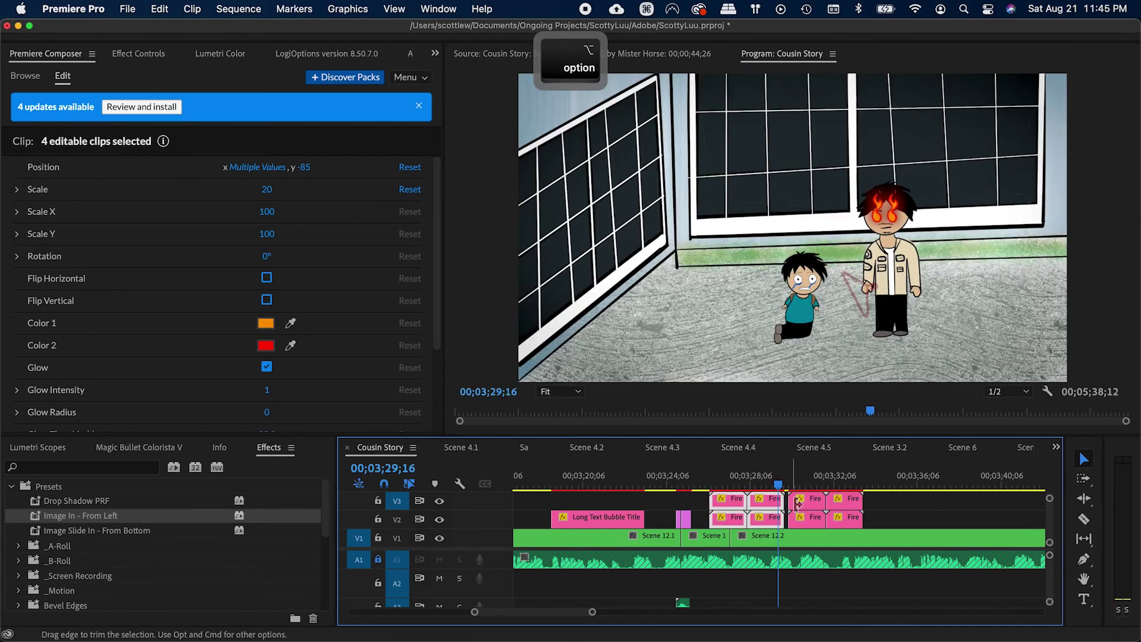
{"action": "left_click_drag", "start_coordinate": [881, 524], "coordinate": [726, 502]}
{"action": "left_click_drag", "start_coordinate": [726, 503], "coordinate": [879, 502]}
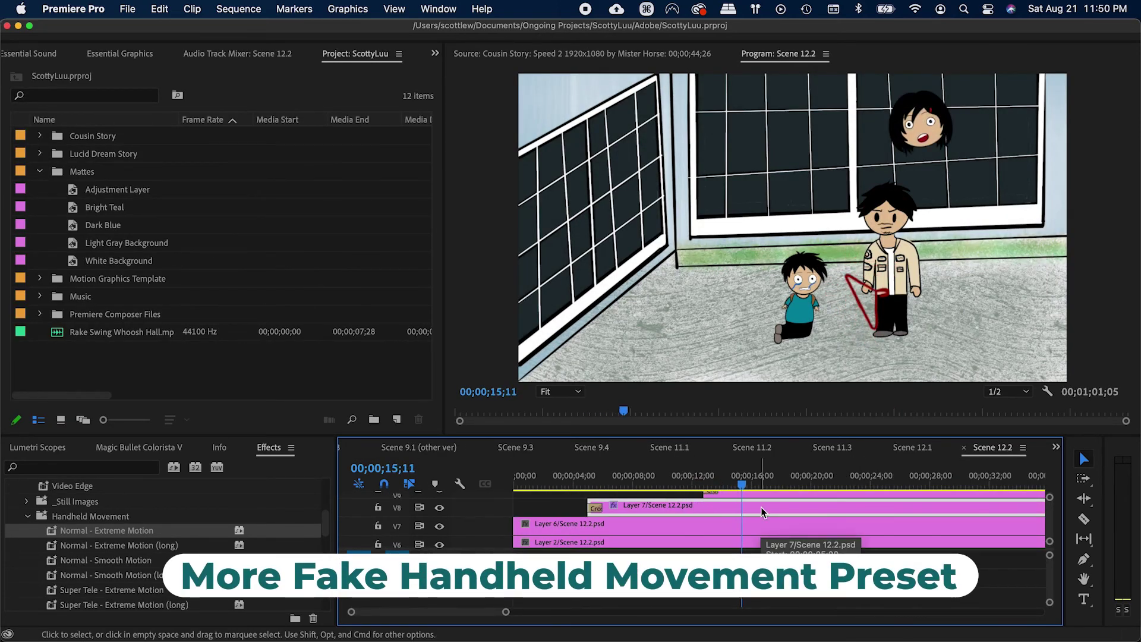
Step: Check the handheld movement on the hanger layer, Layer 7, in Scene 12.2 and save the project
{"action": "key", "text": "super+s"}
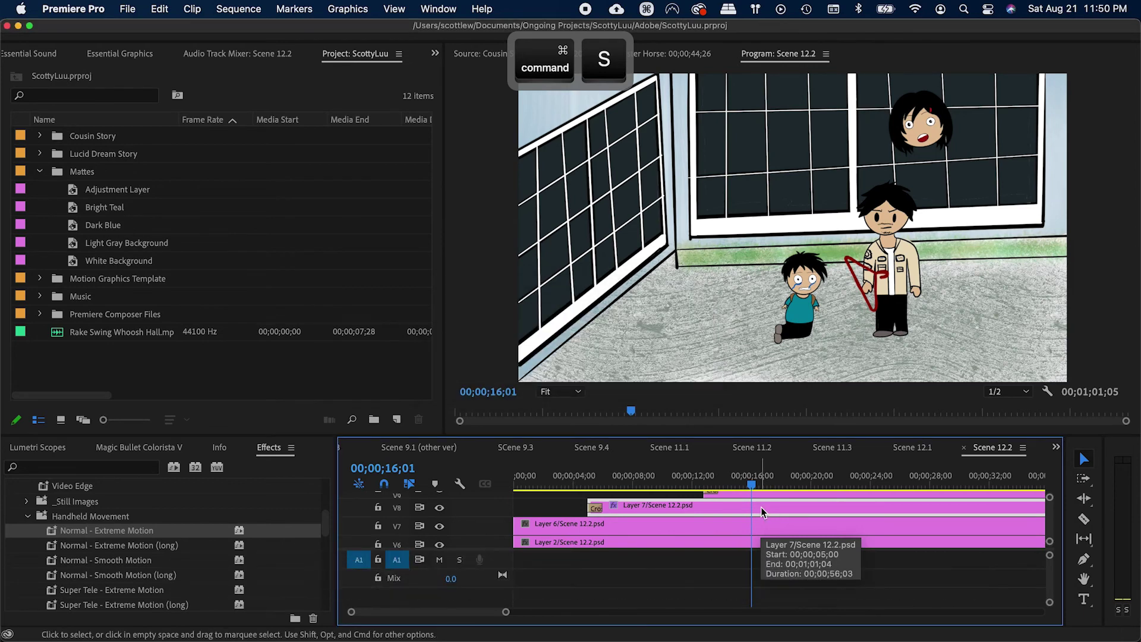
{"action": "key", "text": "super+s"}
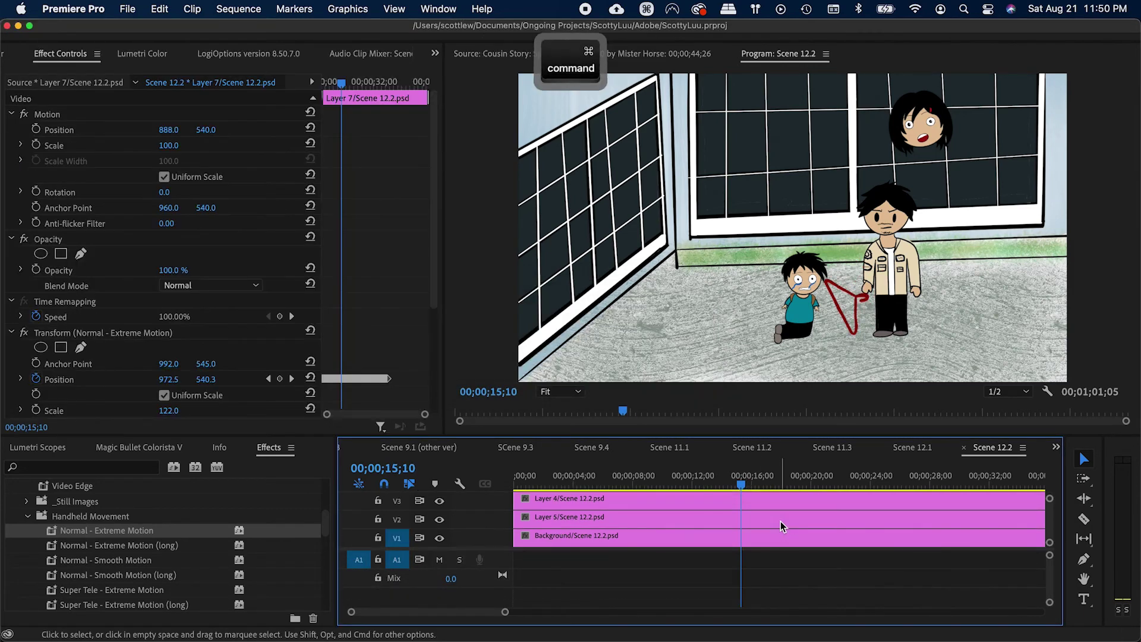
{"action": "key", "text": "super+s"}
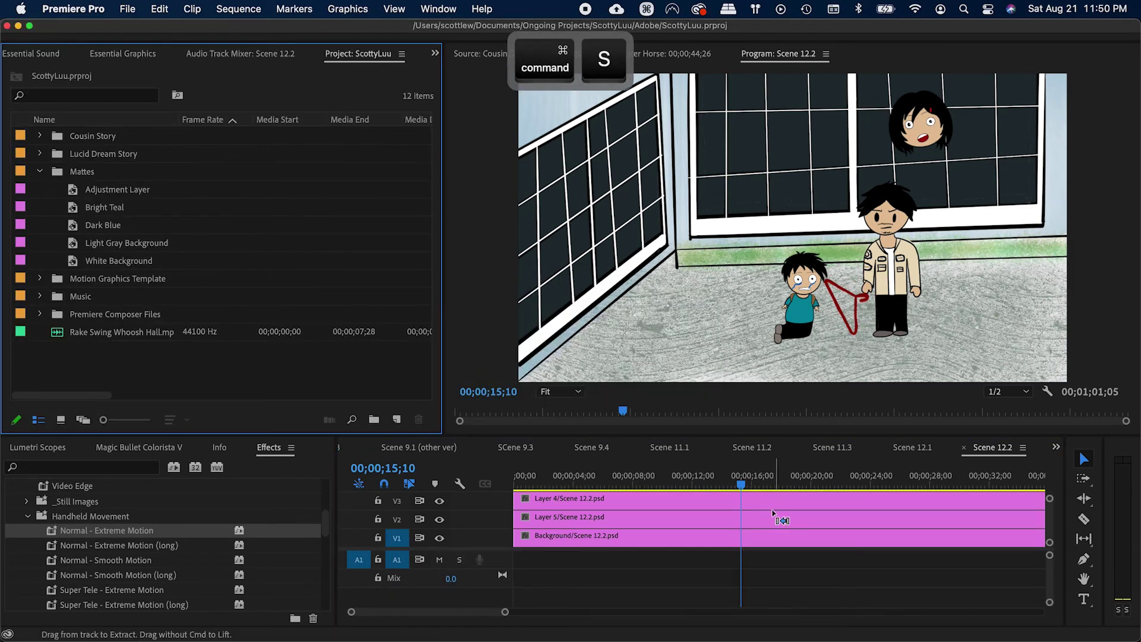
{"action": "key", "text": "super+s"}
{"action": "left_click", "coordinate": [772, 504]}
{"action": "key", "text": "shift+s"}
{"action": "key", "text": "super+s"}
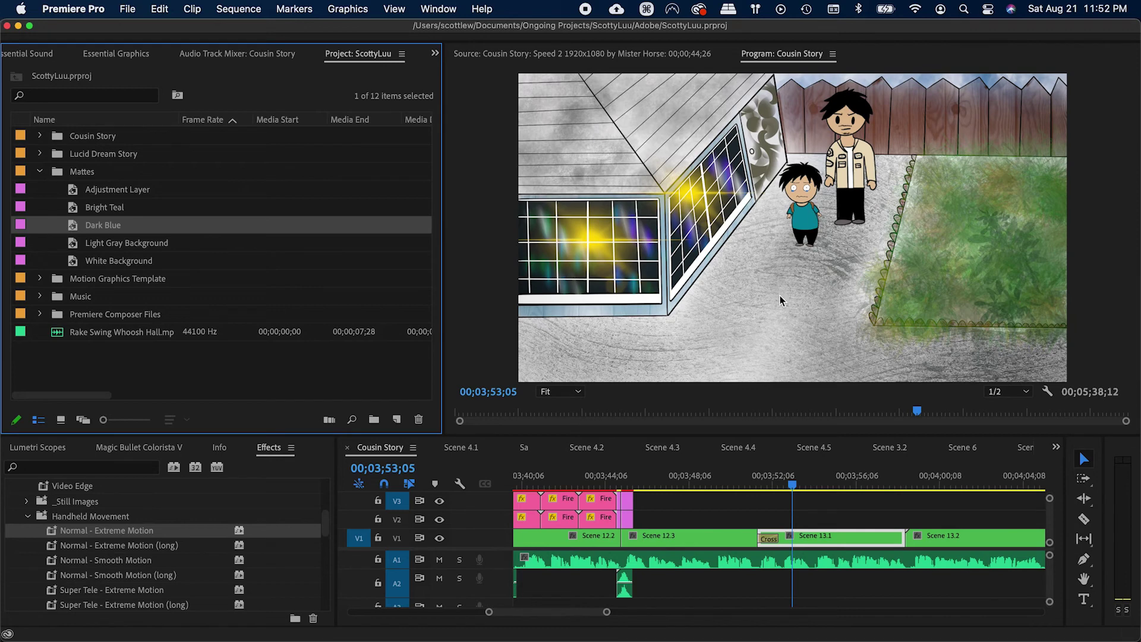
Step: Clear the zoom search in the Premiere Composer library and search again for items starting with Z
{"action": "key", "text": "super+s"}
{"action": "scroll", "coordinate": [35, 54], "scroll_direction": "up", "scroll_amount": 10}
{"action": "left_click", "coordinate": [34, 53]}
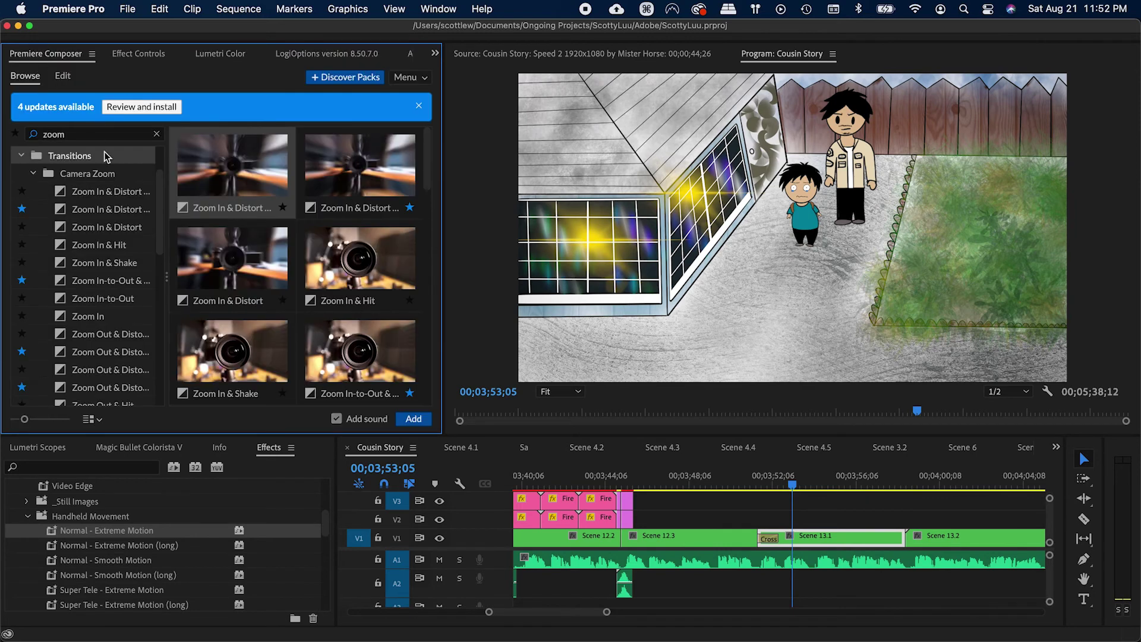
{"action": "left_click", "coordinate": [157, 135]}
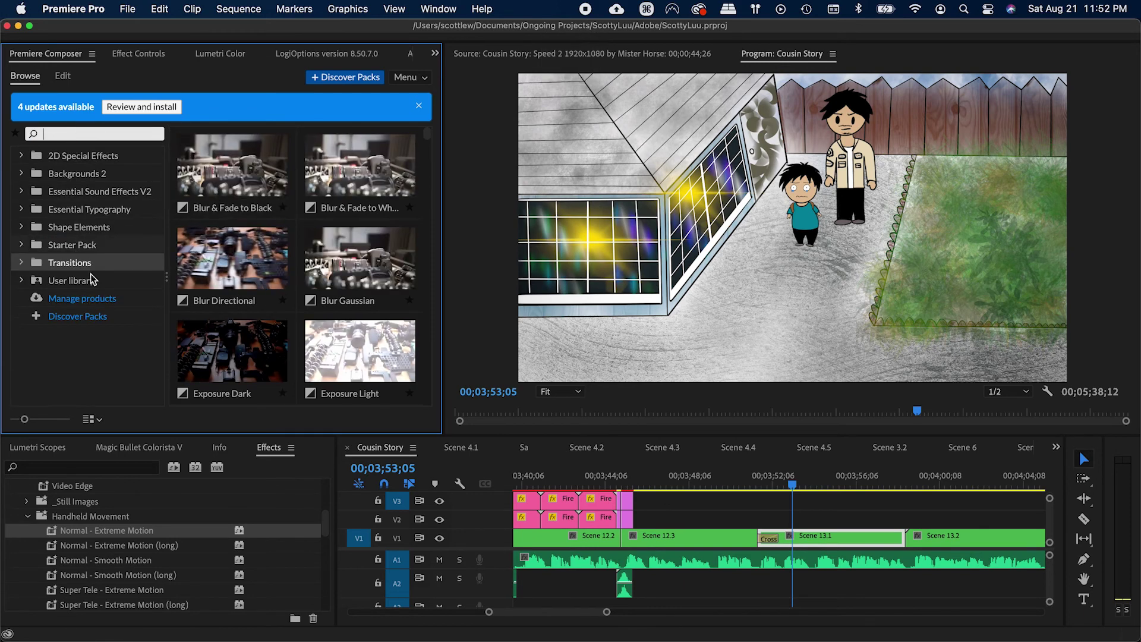
{"action": "type", "text": "Z"}
Step: Save the project and open the Lucid Dream Story sequence from the Lucid Dream Story bin
{"action": "key", "text": "super+s"}
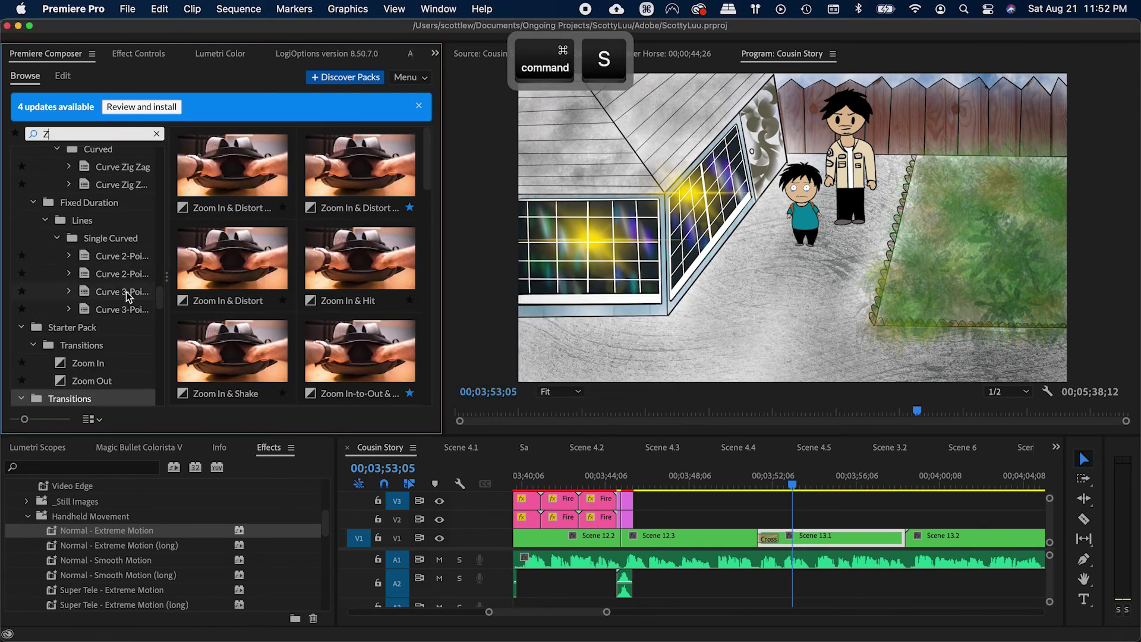
{"action": "key", "text": "shift+z"}
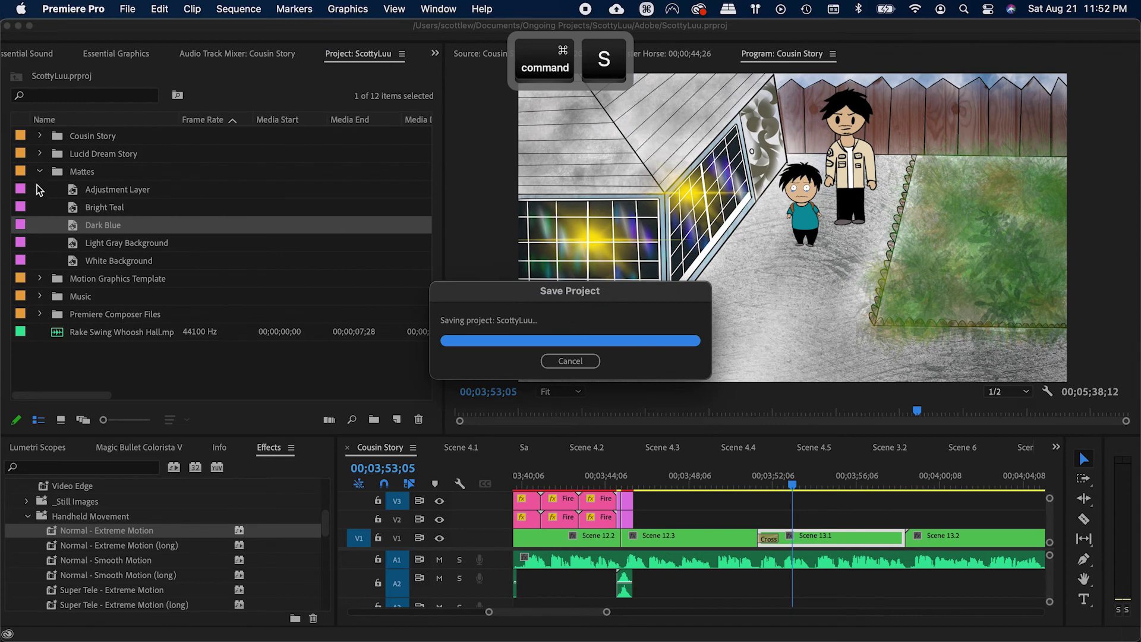
{"action": "left_click", "coordinate": [40, 171]}
{"action": "left_click", "coordinate": [40, 153]}
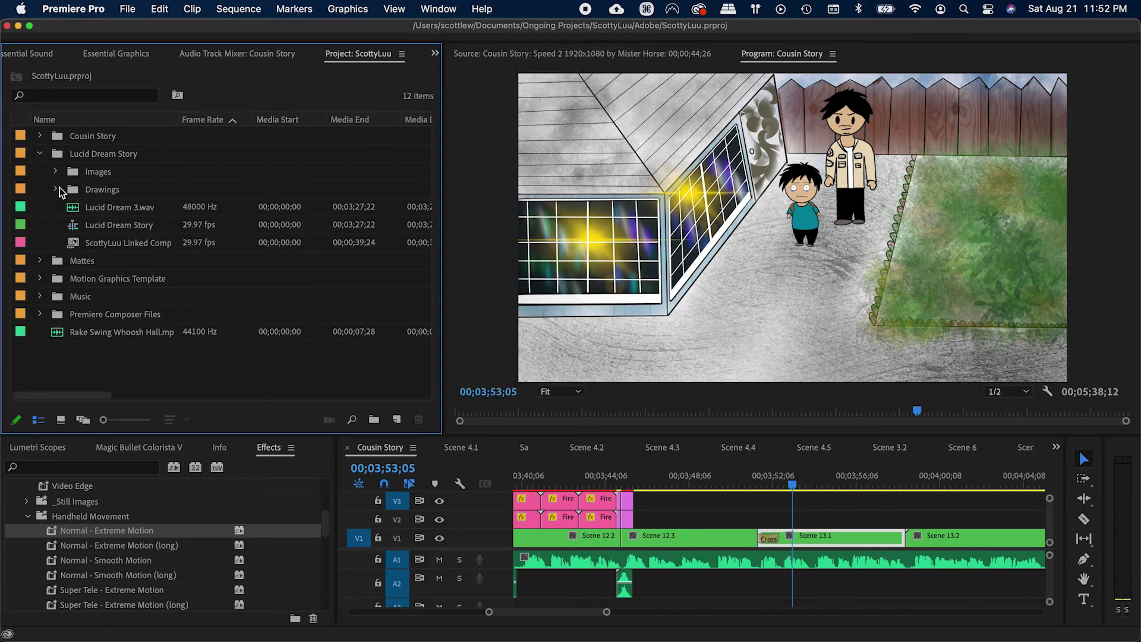
{"action": "double_click", "coordinate": [72, 225]}
Step: Find and play the row of short sound clips on A3 around 00;00;15 in Lucid Dream Story and copy them
{"action": "key", "text": "minus"}
{"action": "key", "text": "minus"}
{"action": "key", "text": "minus"}
{"action": "key", "text": "minus"}
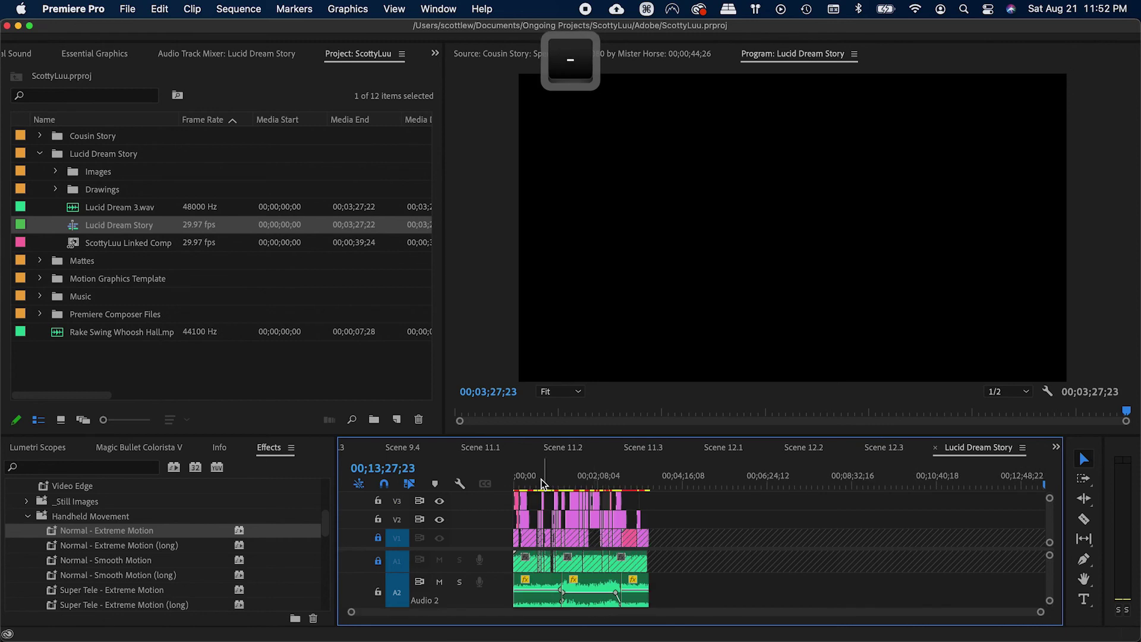
{"action": "scroll", "coordinate": [585, 585], "scroll_direction": "down", "scroll_amount": 3}
{"action": "key", "text": "equal"}
{"action": "key", "text": "equal"}
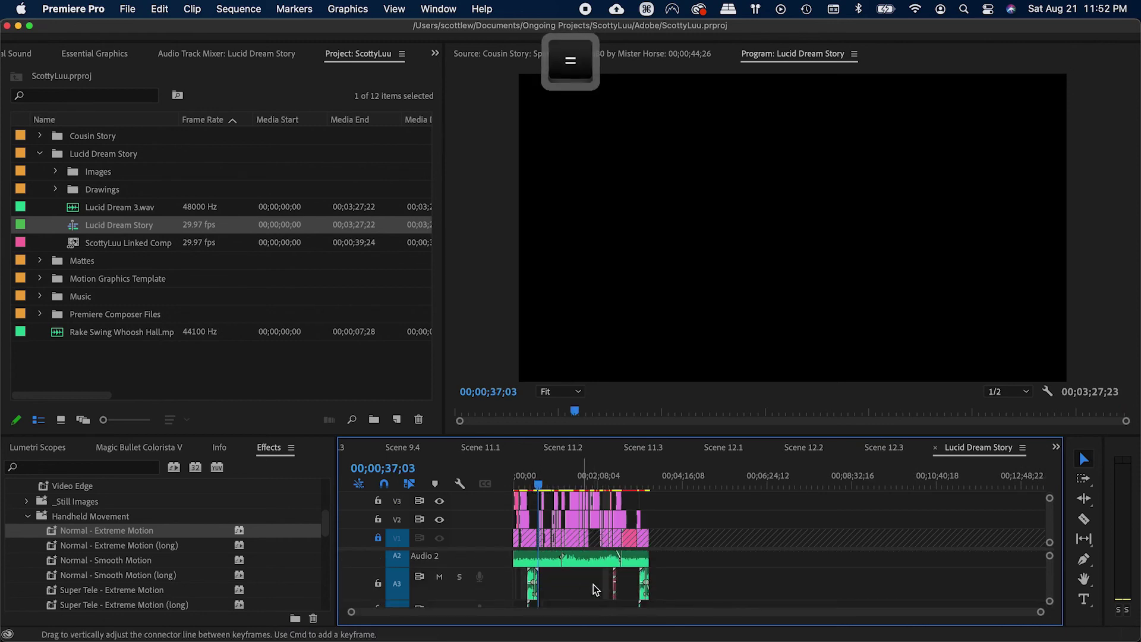
{"action": "key", "text": "equal"}
{"action": "left_click", "coordinate": [536, 483]}
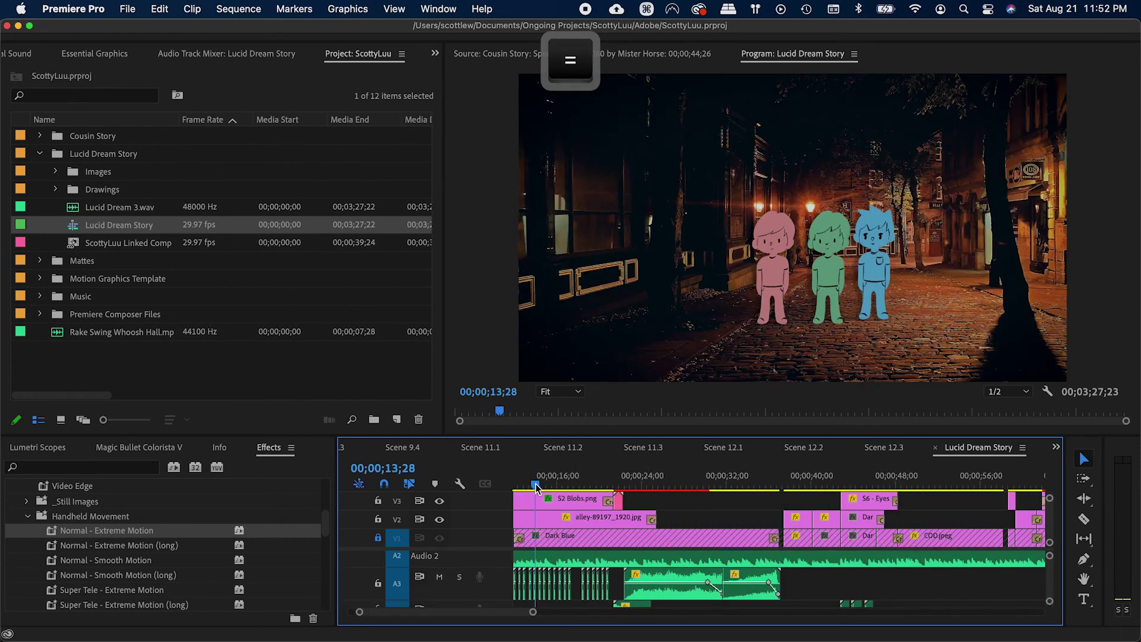
{"action": "key", "text": "equal"}
{"action": "key", "text": "space"}
{"action": "left_click_drag", "start_coordinate": [732, 590], "coordinate": [820, 590]}
{"action": "key", "text": "super+z"}
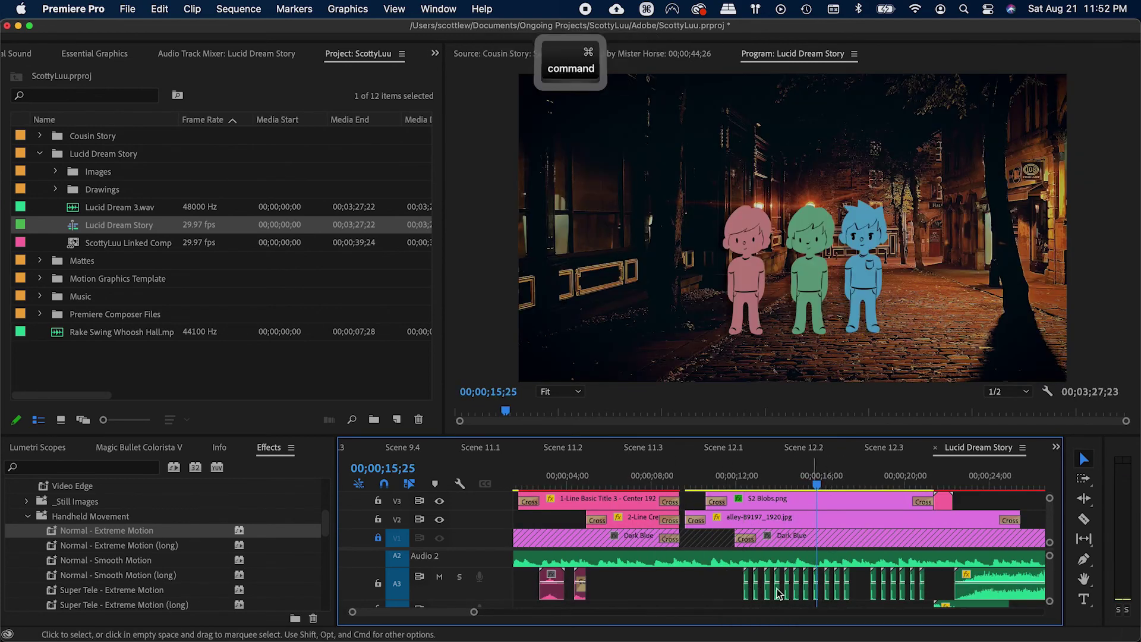
{"action": "key", "text": "super+c"}
Step: Play the short sound clips on A4 around 00;00;44 in Lucid Dream Story
{"action": "key", "text": "minus"}
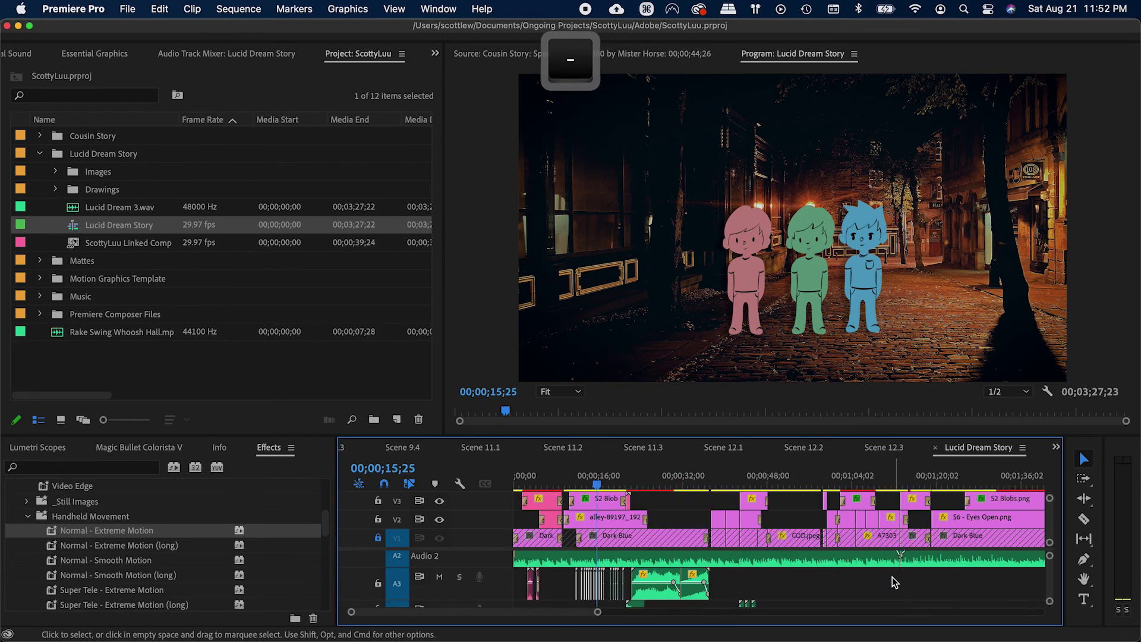
{"action": "left_click", "coordinate": [752, 484]}
{"action": "left_click_drag", "start_coordinate": [743, 486], "coordinate": [740, 486]}
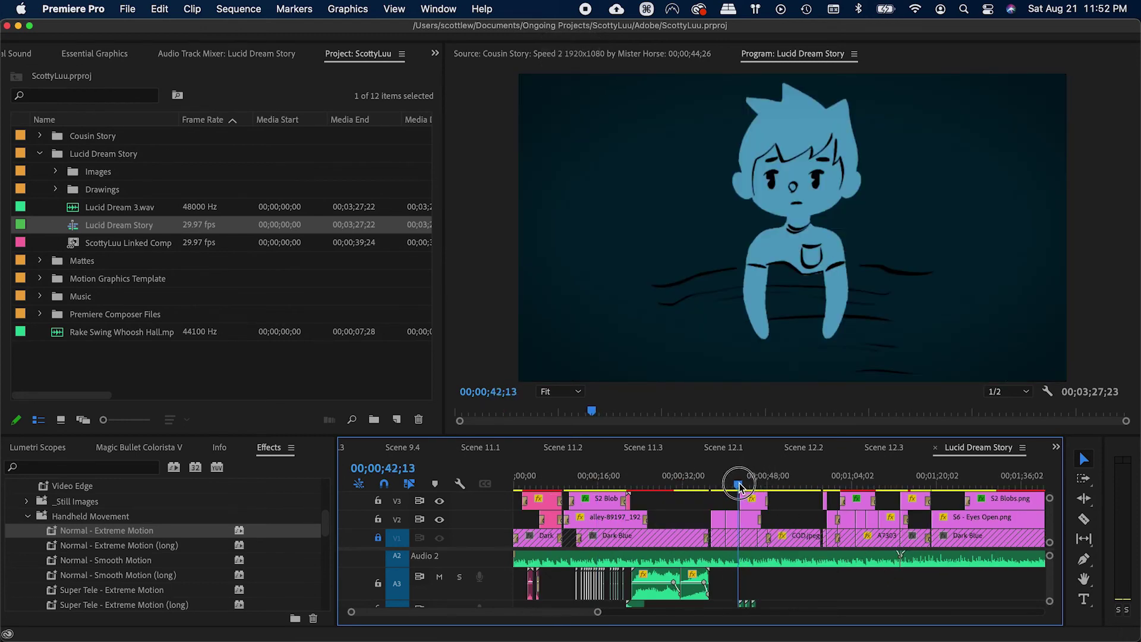
{"action": "key", "text": "space"}
{"action": "scroll", "coordinate": [776, 587], "scroll_direction": "down", "scroll_amount": 5}
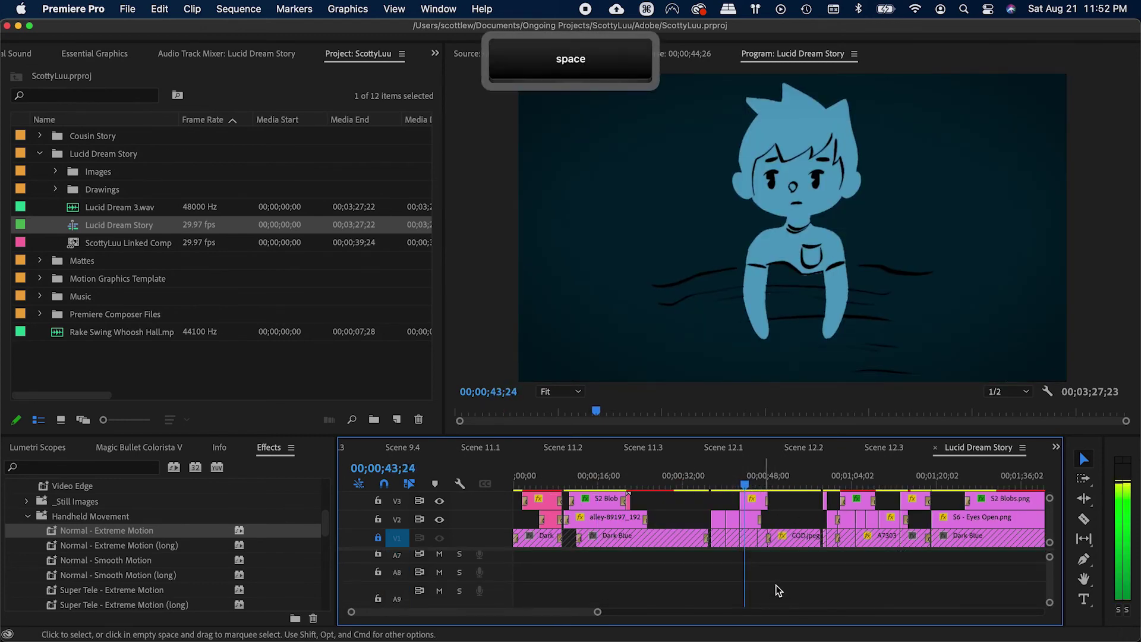
{"action": "scroll", "coordinate": [776, 589], "scroll_direction": "up", "scroll_amount": 5}
{"action": "key", "text": "equal"}
{"action": "scroll", "coordinate": [797, 597], "scroll_direction": "down", "scroll_amount": 3}
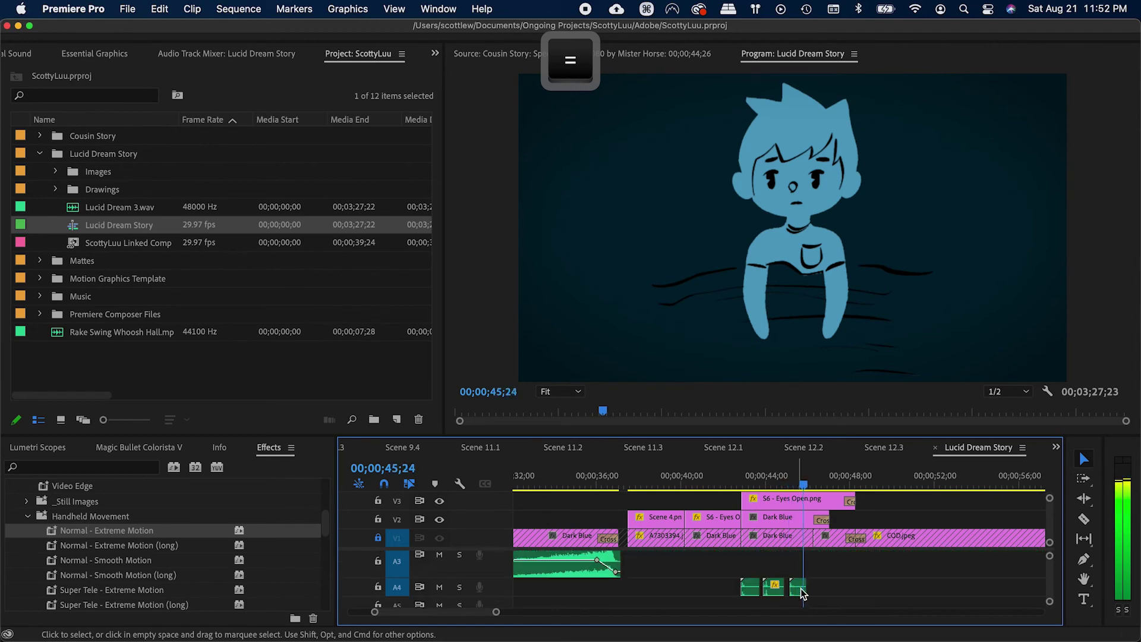
{"action": "key", "text": "space"}
{"action": "left_click", "coordinate": [748, 479]}
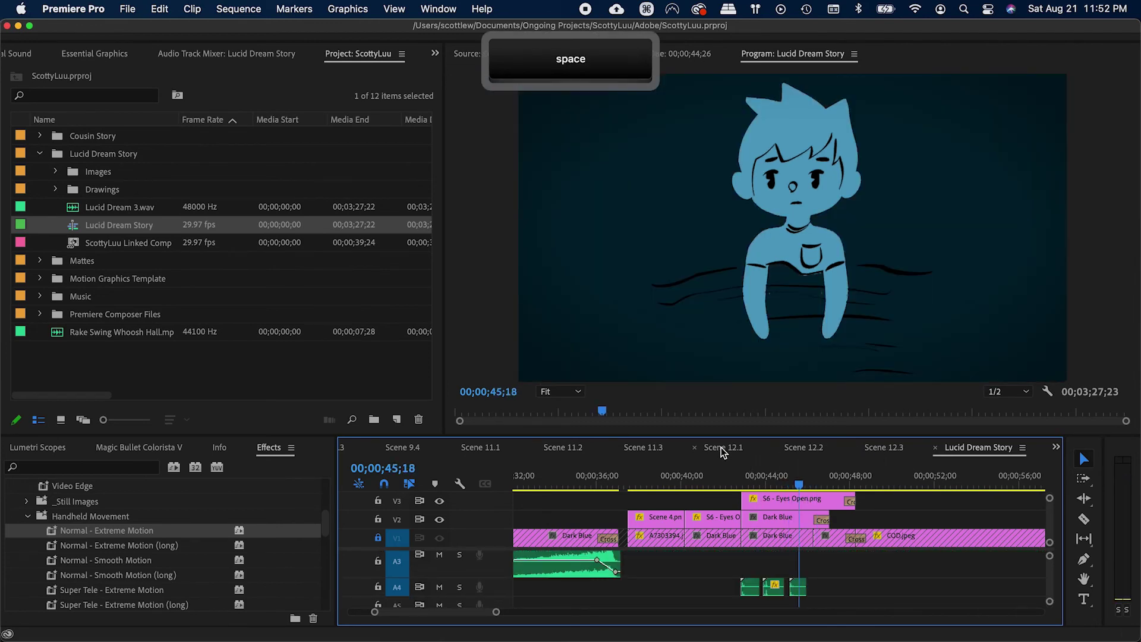
Step: Return to the Cousin Story sequence and paste the copied sound clips on A2 at 00;03;53;05 under Scene 13.1
{"action": "key", "text": "shift+s"}
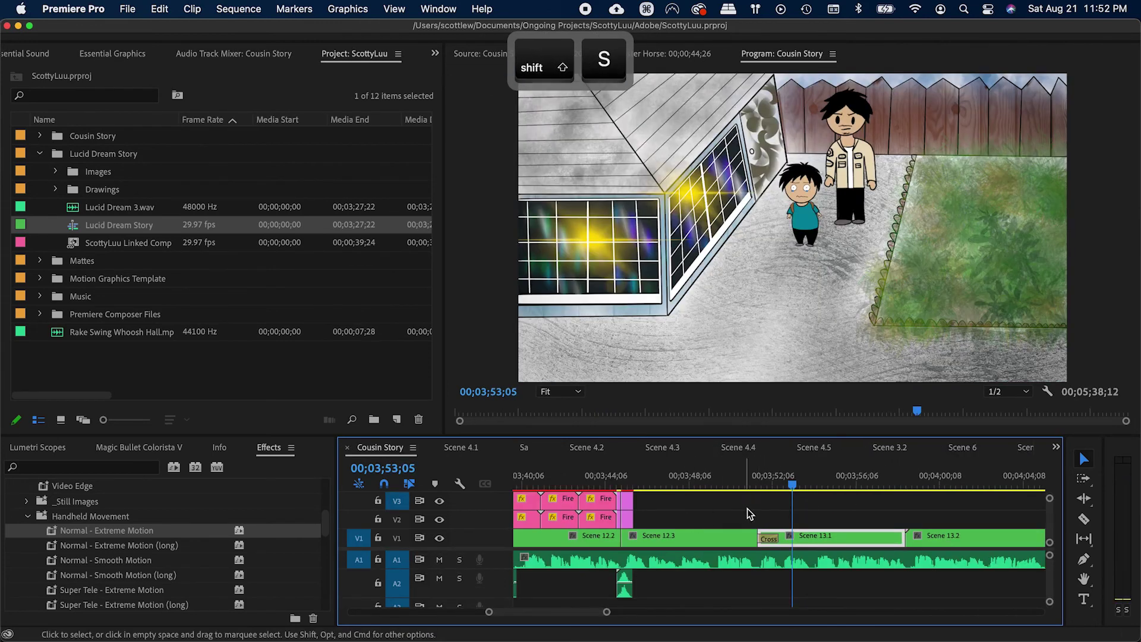
{"action": "left_click", "coordinate": [395, 561]}
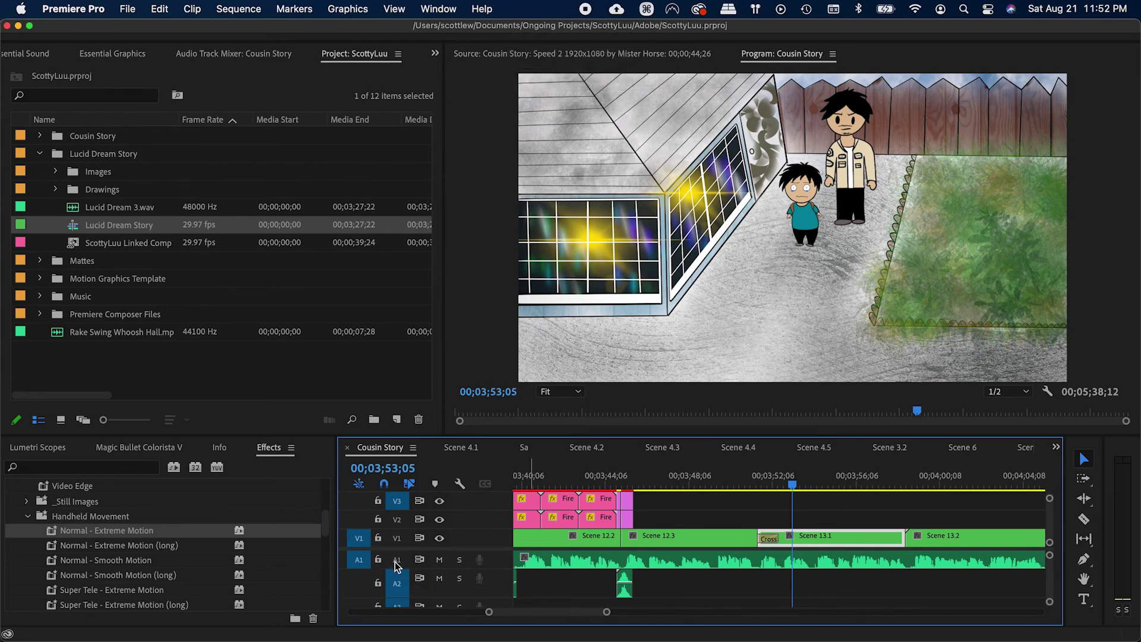
{"action": "key", "text": "super+v"}
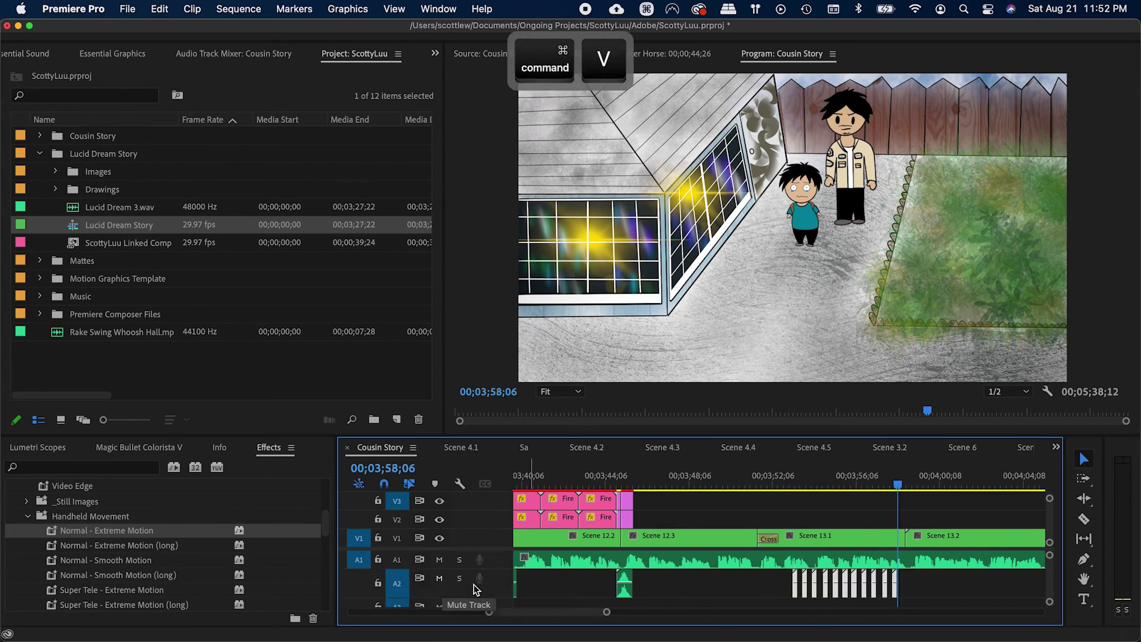
Step: Play back the pasted sounds from about 00;03;50 and delete the clips on A2 after about 00;03;55
{"action": "left_click", "coordinate": [782, 486]}
{"action": "left_click_drag", "start_coordinate": [782, 486], "coordinate": [739, 486]}
{"action": "key", "text": "space"}
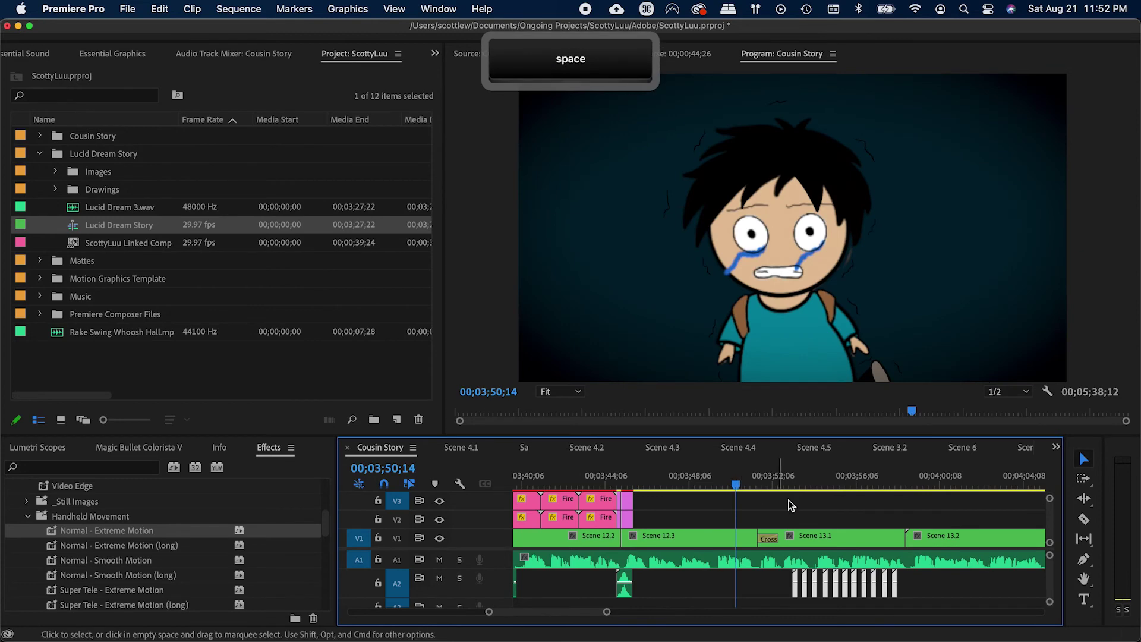
{"action": "key", "text": "v"}
{"action": "left_click", "coordinate": [855, 546]}
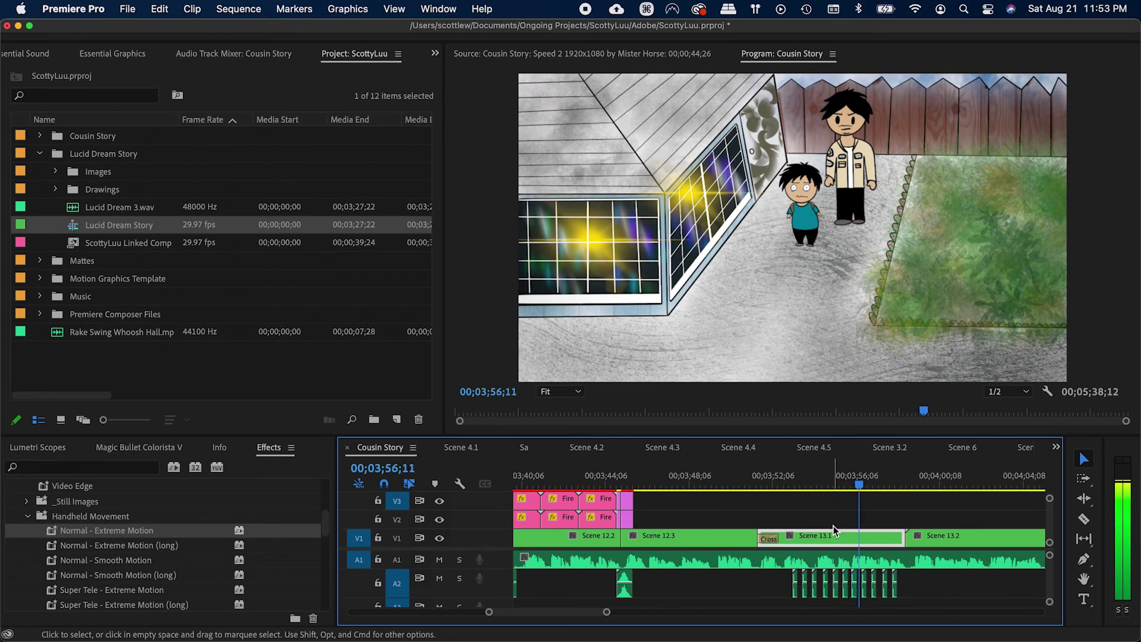
{"action": "key", "text": "space"}
{"action": "left_click_drag", "start_coordinate": [913, 590], "coordinate": [841, 590]}
{"action": "key", "text": "BackSpace"}
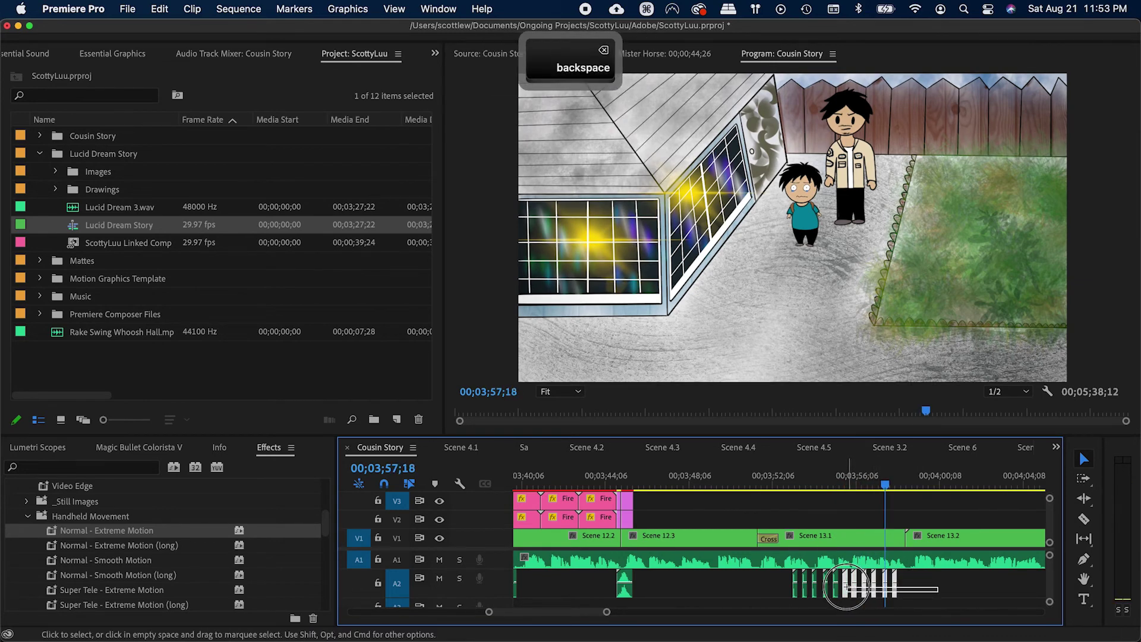
{"action": "key", "text": "c"}
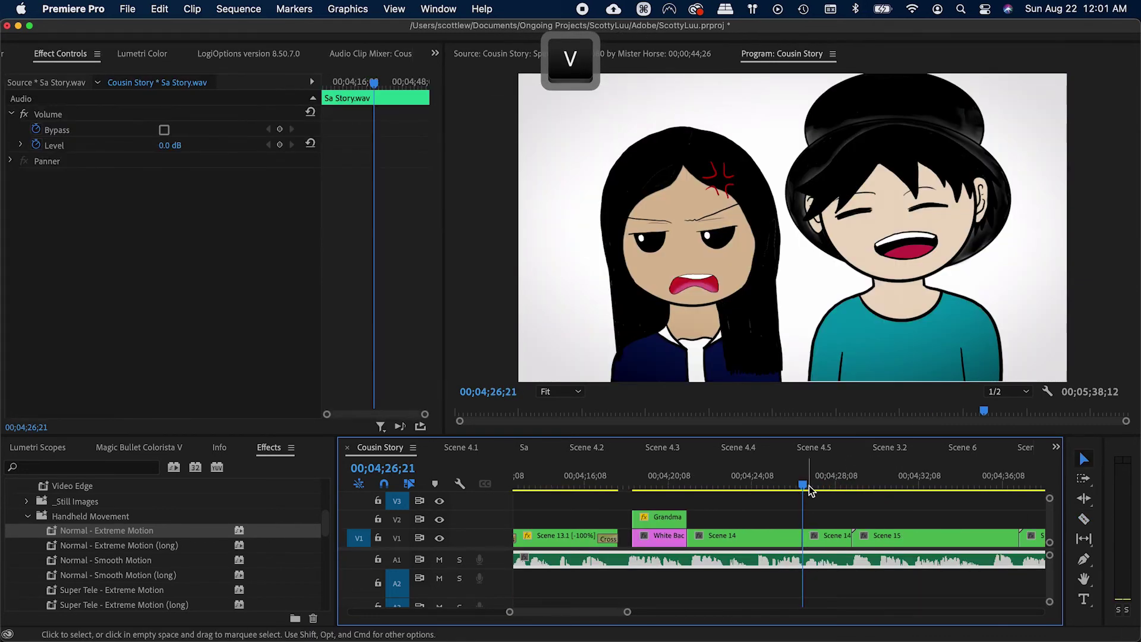
Step: Move the playhead to 00;04;28;25 in Cousin Story and save the project
{"action": "left_click", "coordinate": [807, 479]}
{"action": "key", "text": "cmd+s"}
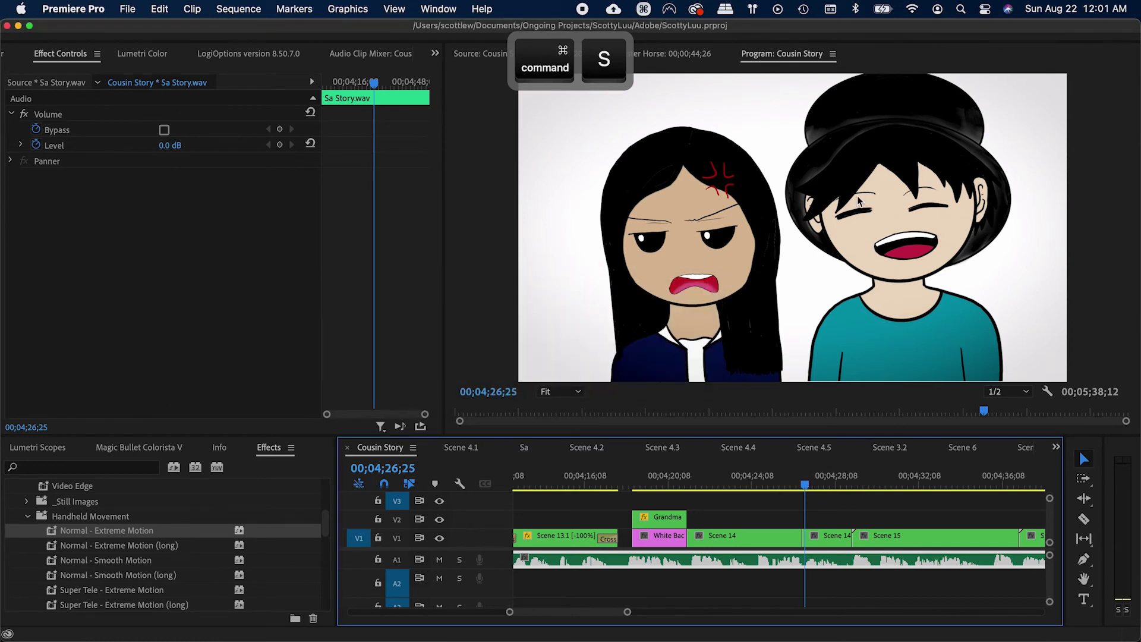
{"action": "key", "text": "super+s"}
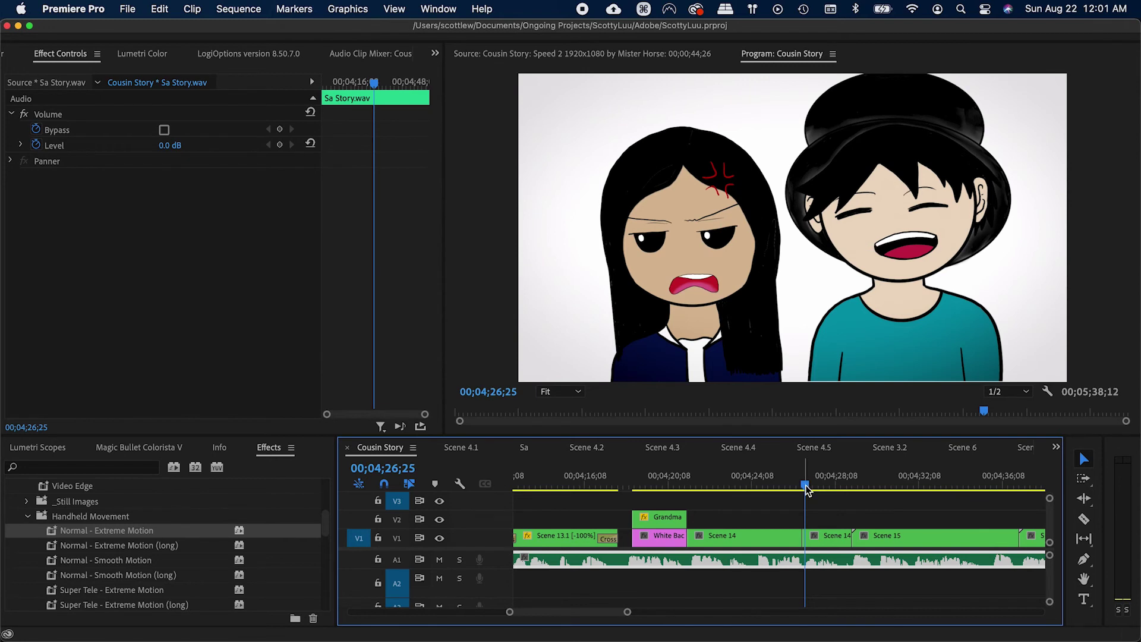
{"action": "left_click_drag", "start_coordinate": [814, 488], "coordinate": [849, 486]}
{"action": "key", "text": "super+s"}
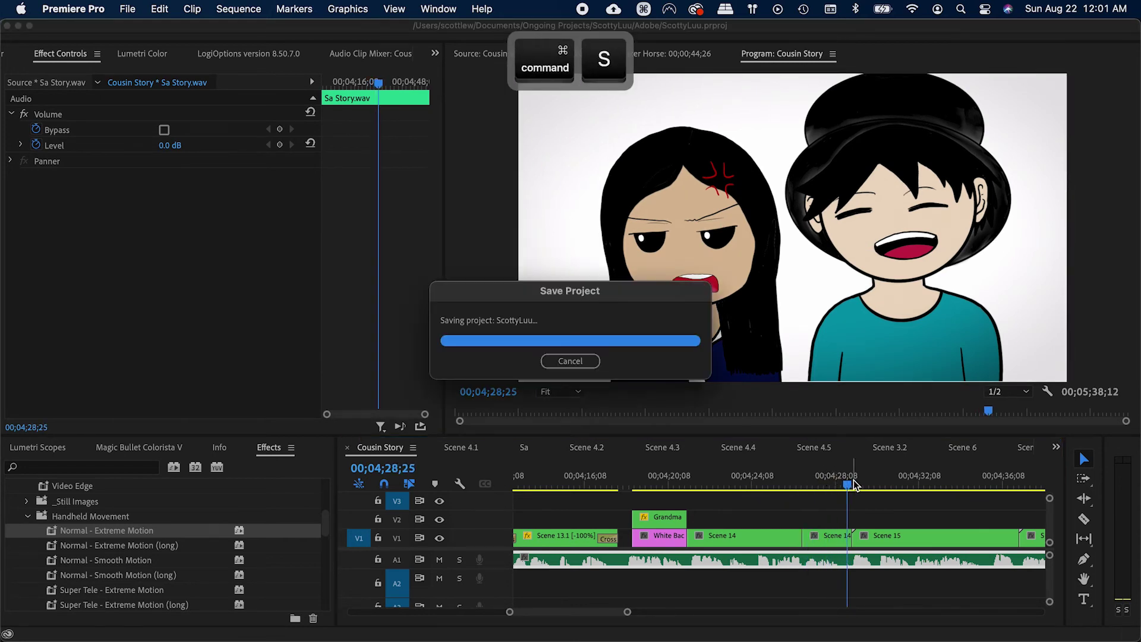
Step: Locate the crying SORRY! scene at 00;04;06;16 in Cousin Story and select its Scene 13.3 clip
{"action": "key", "text": "minus"}
{"action": "left_click_drag", "start_coordinate": [770, 489], "coordinate": [722, 488]}
{"action": "key", "text": "equal"}
{"action": "left_click", "coordinate": [779, 530]}
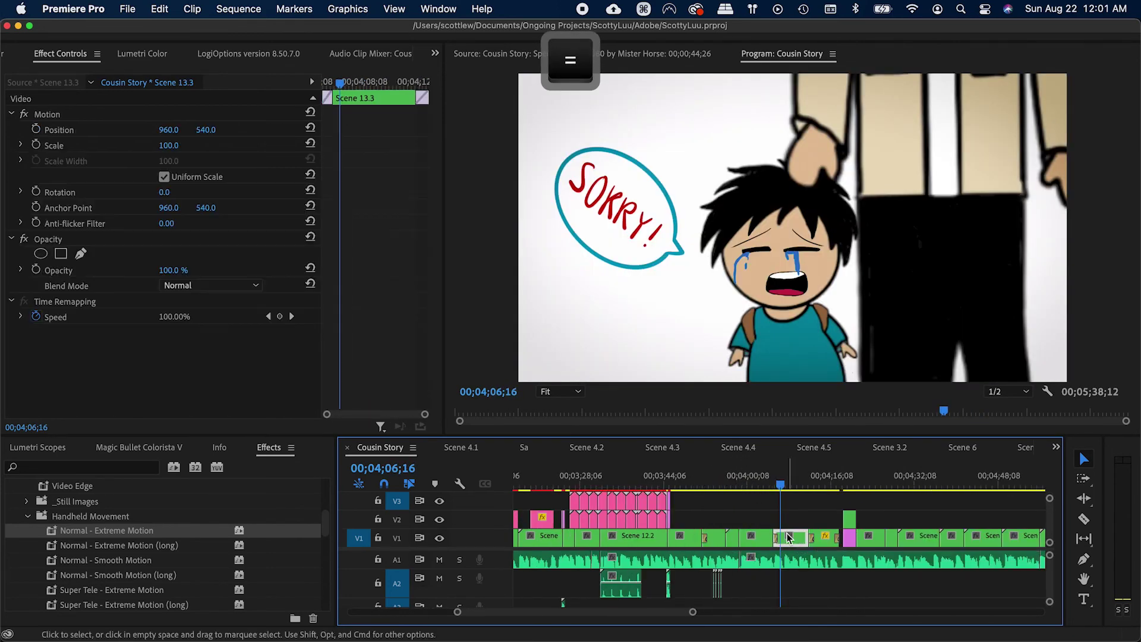
Step: Add a rectangular opacity mask around the lettering in Scene 15 and move the clip to position 127.5, 573.8
{"action": "key", "text": "shift+x"}
{"action": "left_click", "coordinate": [87, 209]}
{"action": "left_click", "coordinate": [61, 253]}
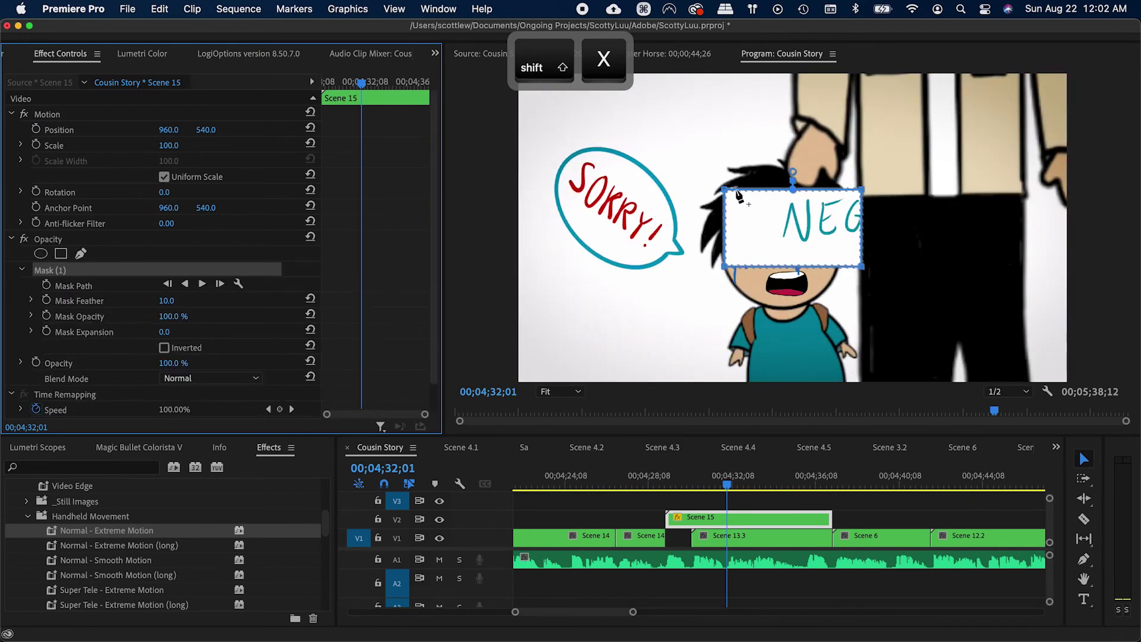
{"action": "left_click_drag", "start_coordinate": [710, 180], "coordinate": [552, 93]}
{"action": "left_click_drag", "start_coordinate": [771, 232], "coordinate": [951, 251]}
{"action": "left_click", "coordinate": [62, 130]}
{"action": "left_click_drag", "start_coordinate": [1014, 223], "coordinate": [778, 238]}
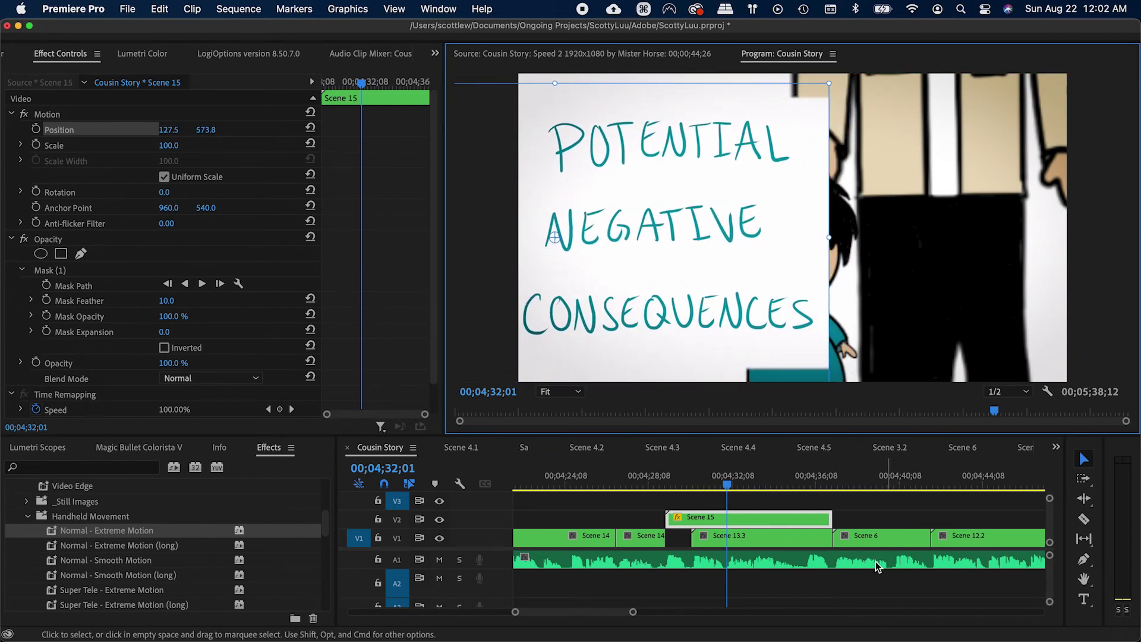
Step: Set the horizontal position of the Scene 13.3 clip beneath Scene 15 to 1452
{"action": "left_click", "coordinate": [780, 533]}
{"action": "left_click", "coordinate": [166, 130]}
{"action": "type", "text": "1656"}
{"action": "key", "text": "Return"}
{"action": "left_click_drag", "start_coordinate": [171, 129], "coordinate": [23, 130]}
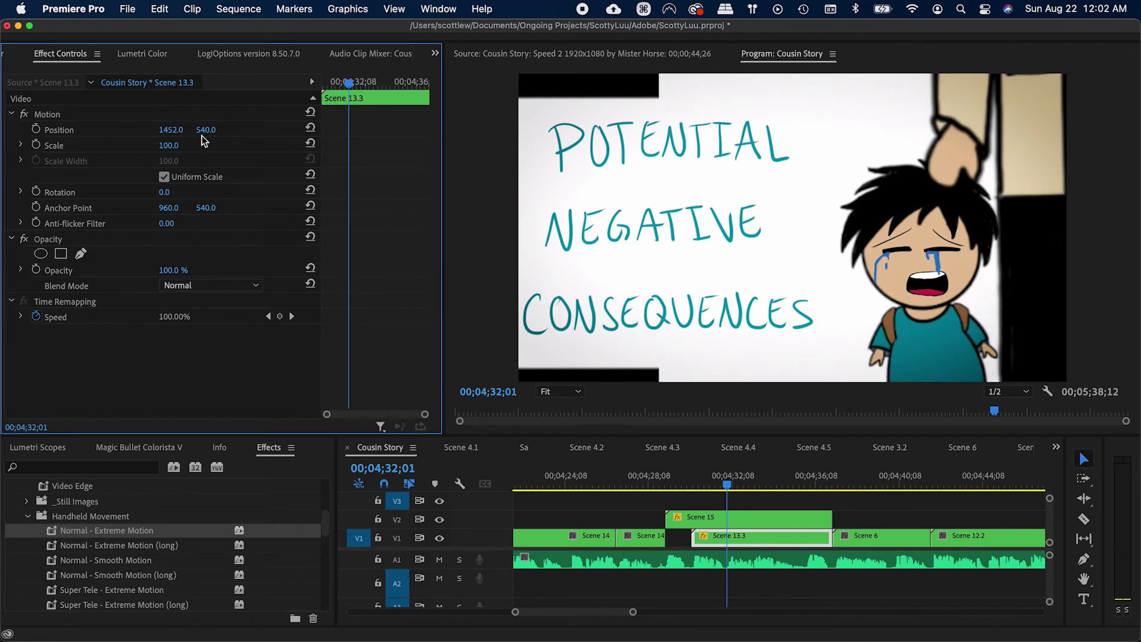
Step: Set the vertical position of the masked Scene 15 clip to 540 and save the project
{"action": "left_click", "coordinate": [728, 518]}
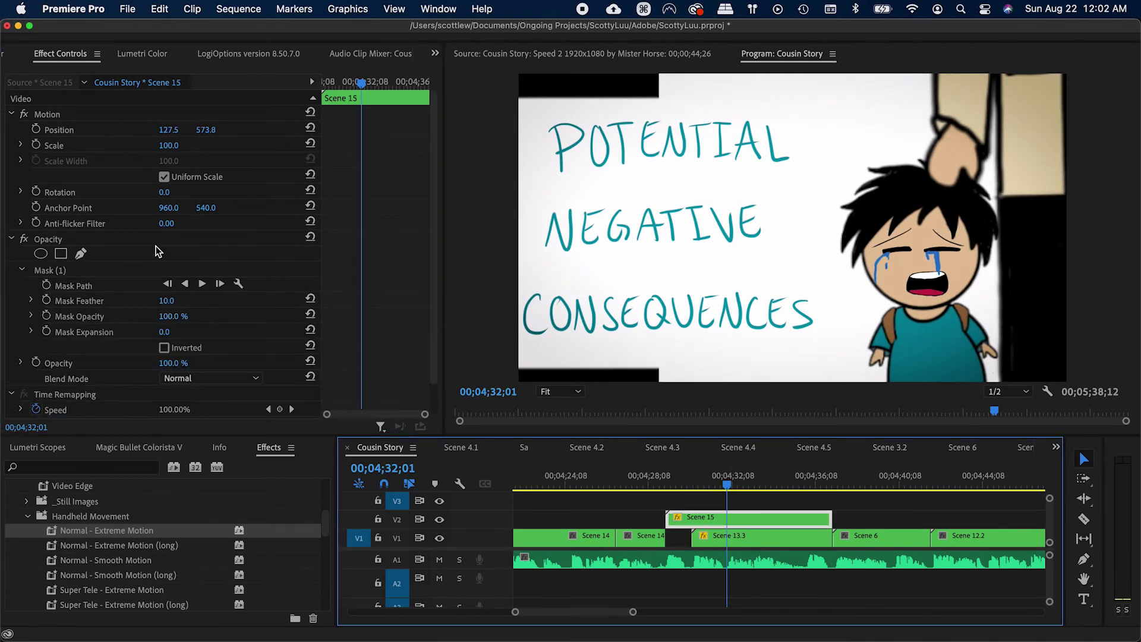
{"action": "left_click", "coordinate": [56, 271]}
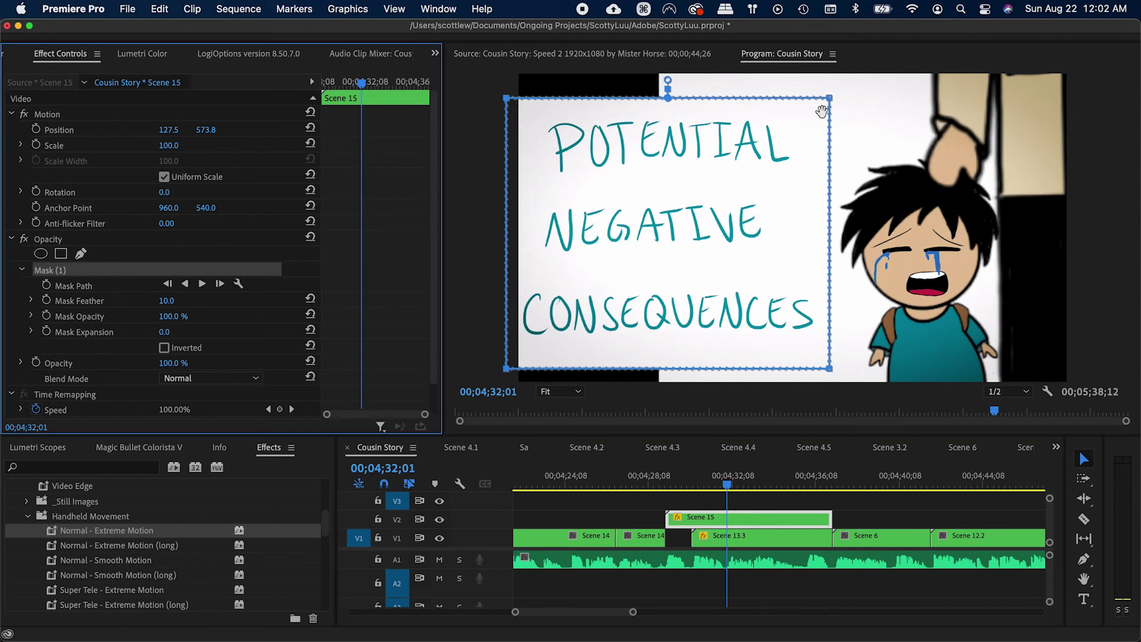
{"action": "left_click", "coordinate": [206, 129]}
{"action": "type", "text": "54"}
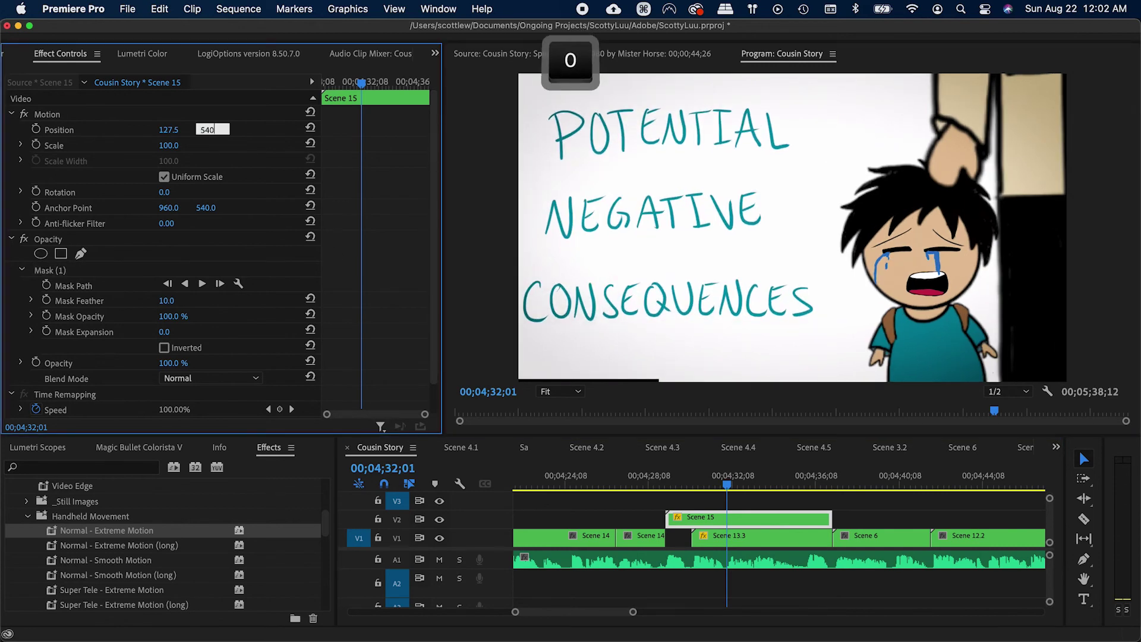
{"action": "type", "text": "0"}
{"action": "key", "text": "Return"}
{"action": "key", "text": "super+s"}
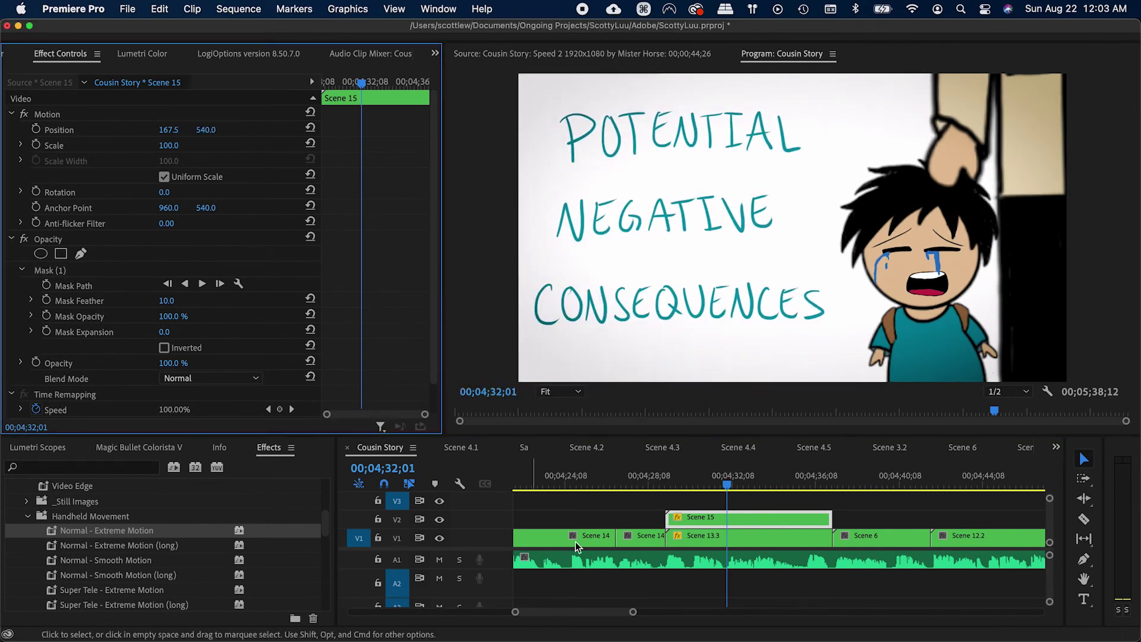
Step: Play back the combined Scene 15 and Scene 13.3 shot and continue into Scene 6
{"action": "left_click", "coordinate": [758, 541]}
{"action": "left_click", "coordinate": [652, 484]}
{"action": "key", "text": "v"}
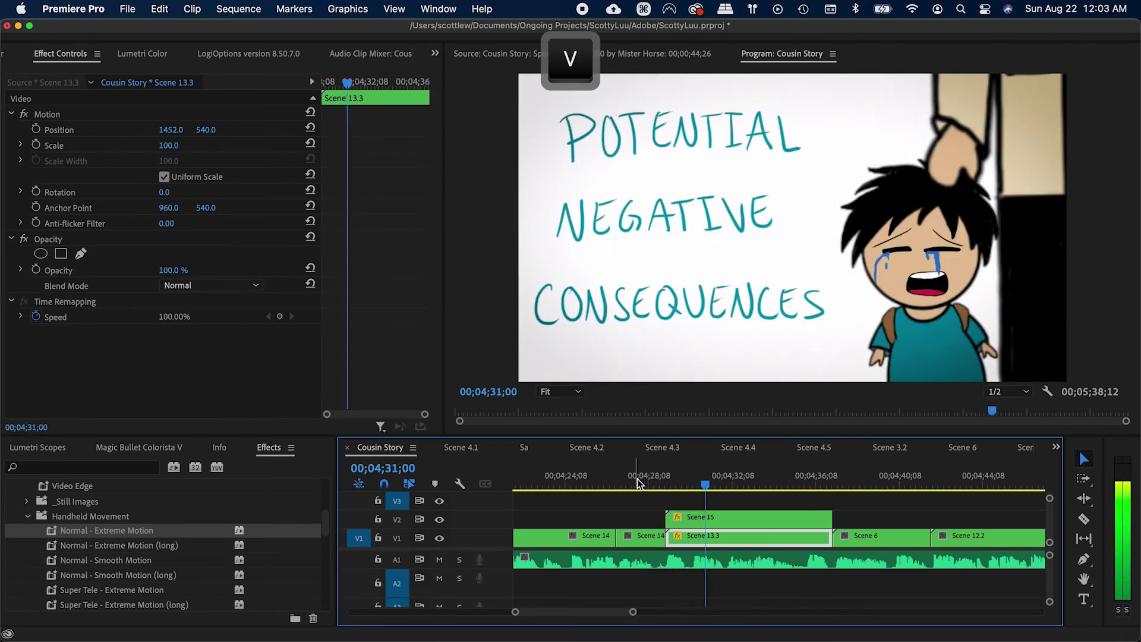
{"action": "left_click", "coordinate": [765, 559]}
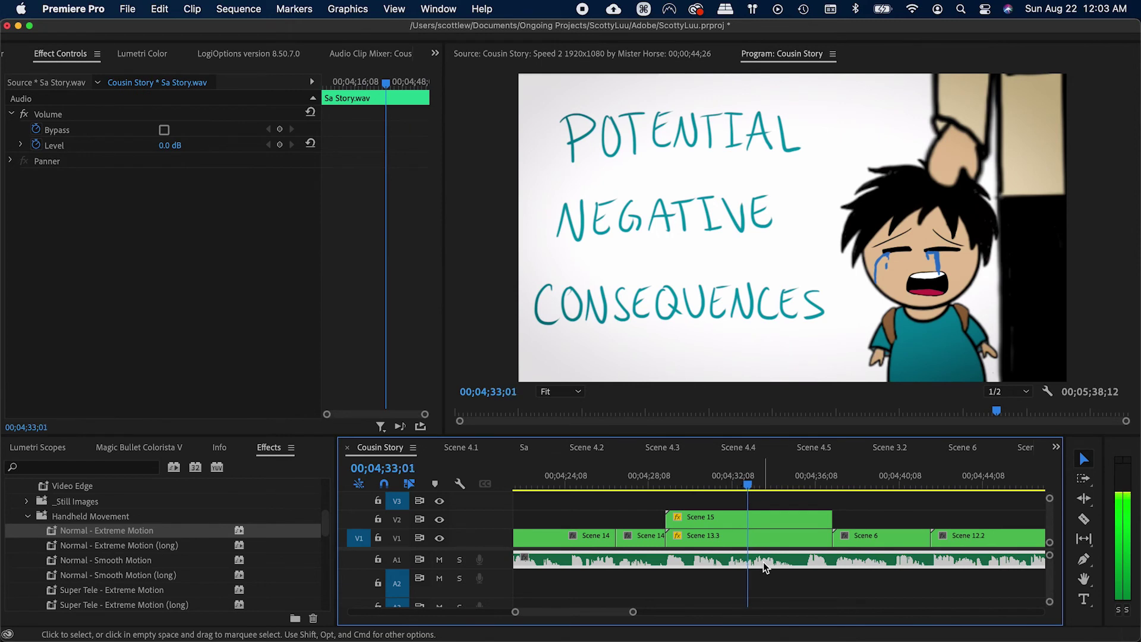
{"action": "key", "text": "v"}
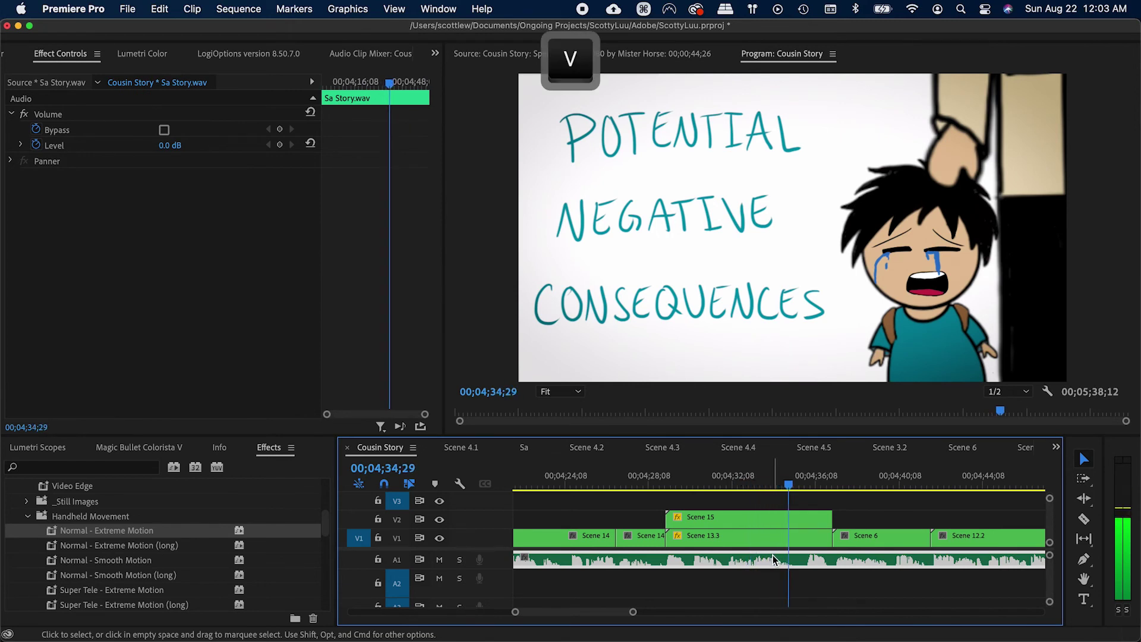
{"action": "key", "text": "equal"}
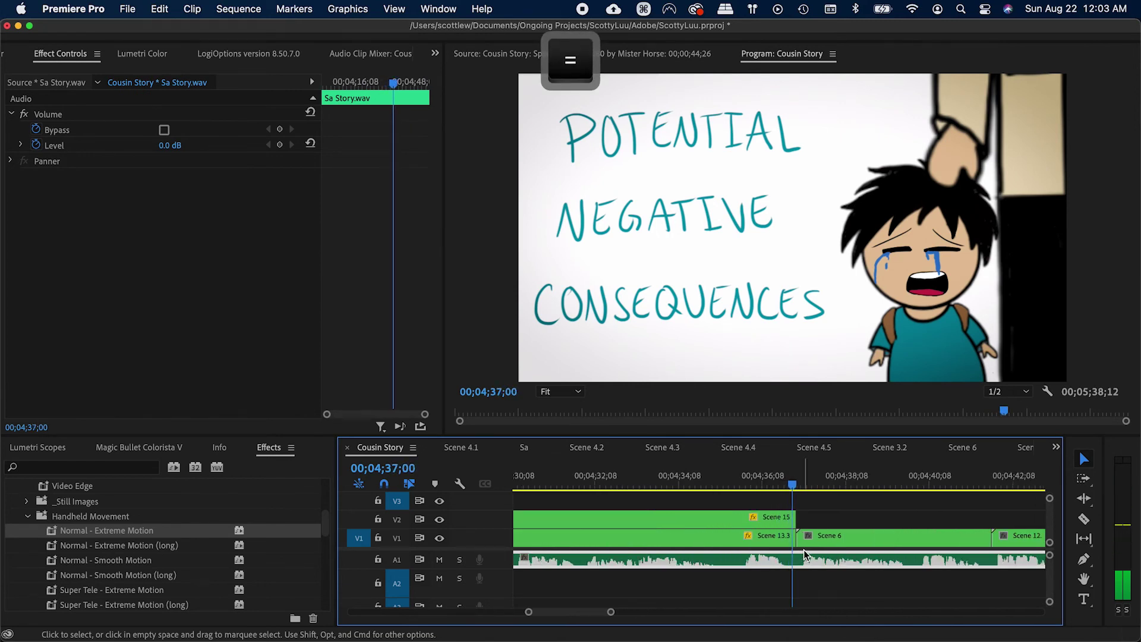
{"action": "key", "text": "minus"}
{"action": "left_click", "coordinate": [850, 558]}
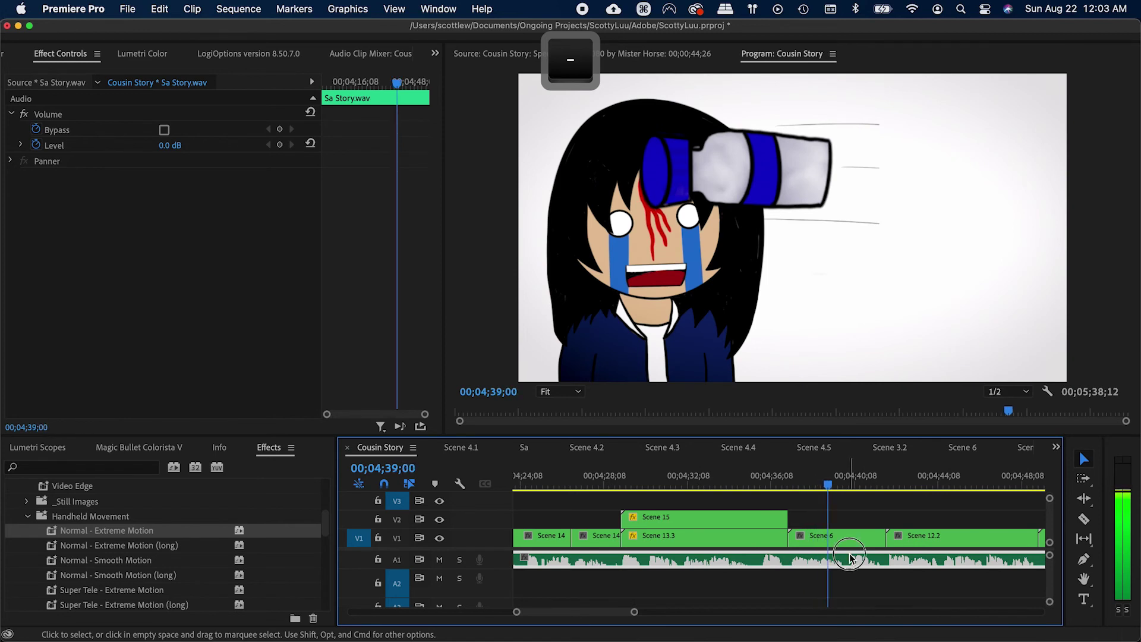
Step: Save the project and lock video tracks V1 to V3 and audio tracks A1 to A3 in the Cousin Story sequence
{"action": "key", "text": "super+s"}
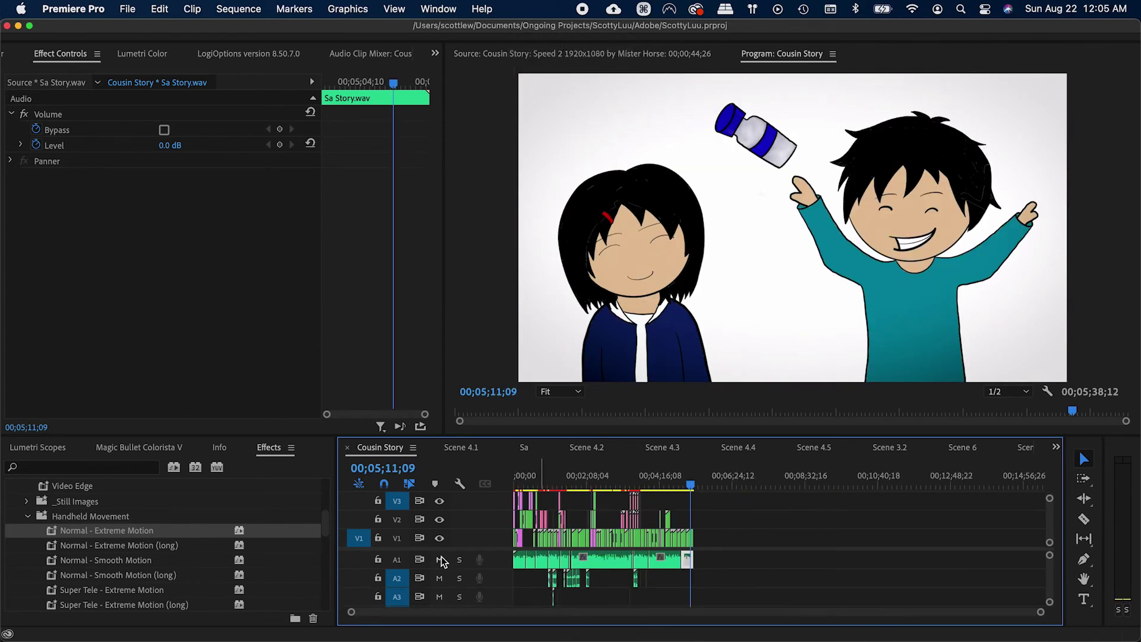
{"action": "left_click", "coordinate": [378, 538]}
{"action": "left_click", "coordinate": [378, 519]}
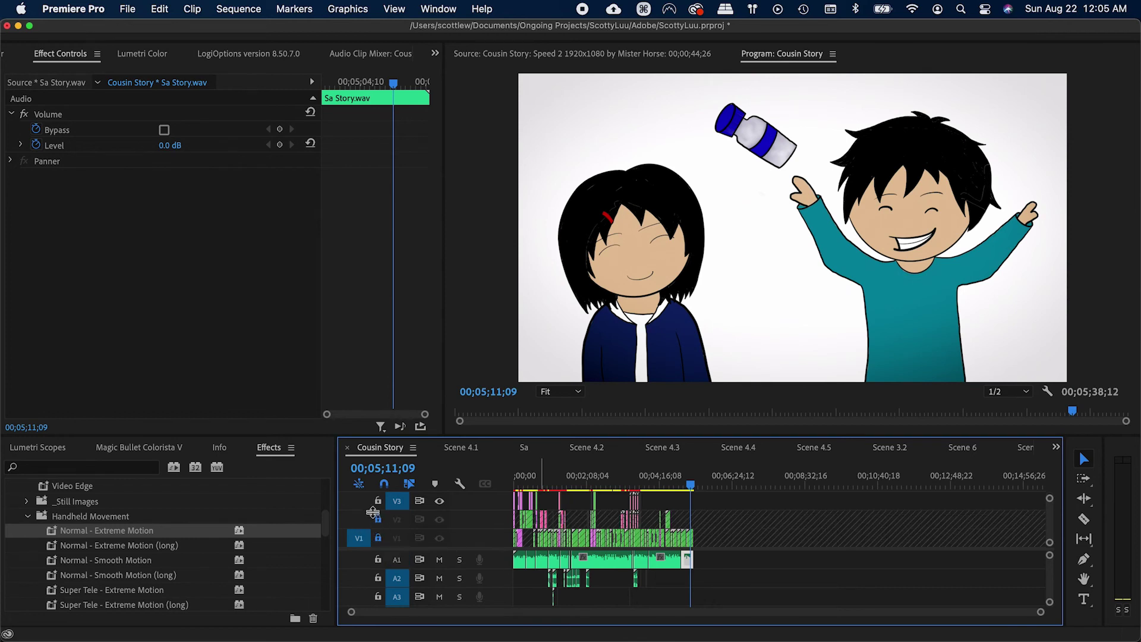
{"action": "left_click", "coordinate": [378, 502]}
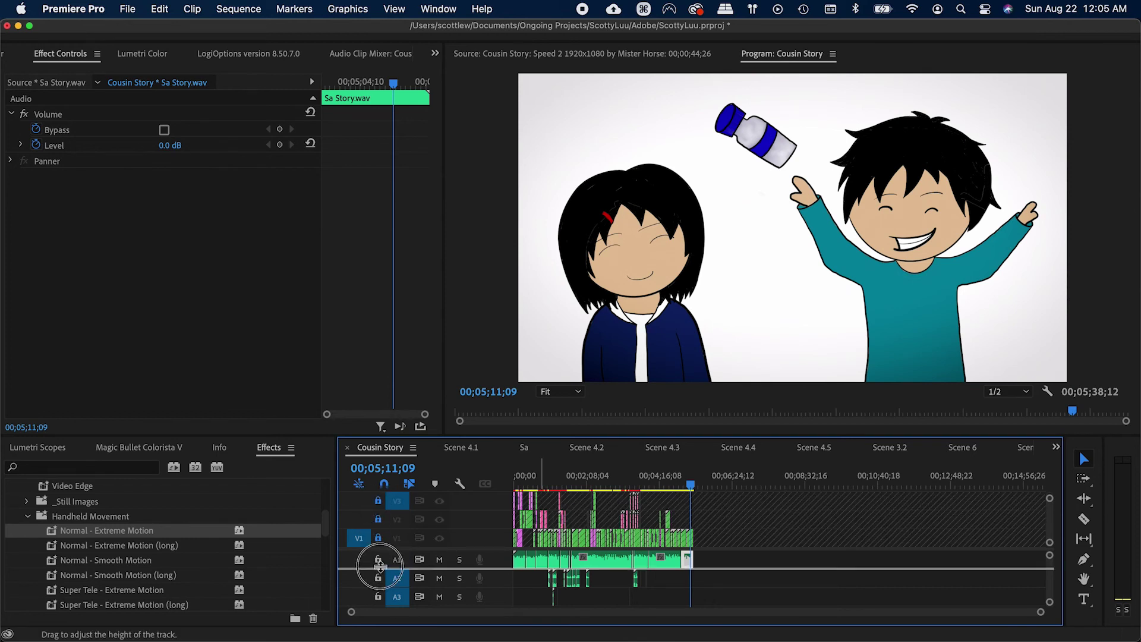
{"action": "left_click", "coordinate": [378, 560]}
{"action": "left_click", "coordinate": [378, 578]}
{"action": "left_click", "coordinate": [378, 597]}
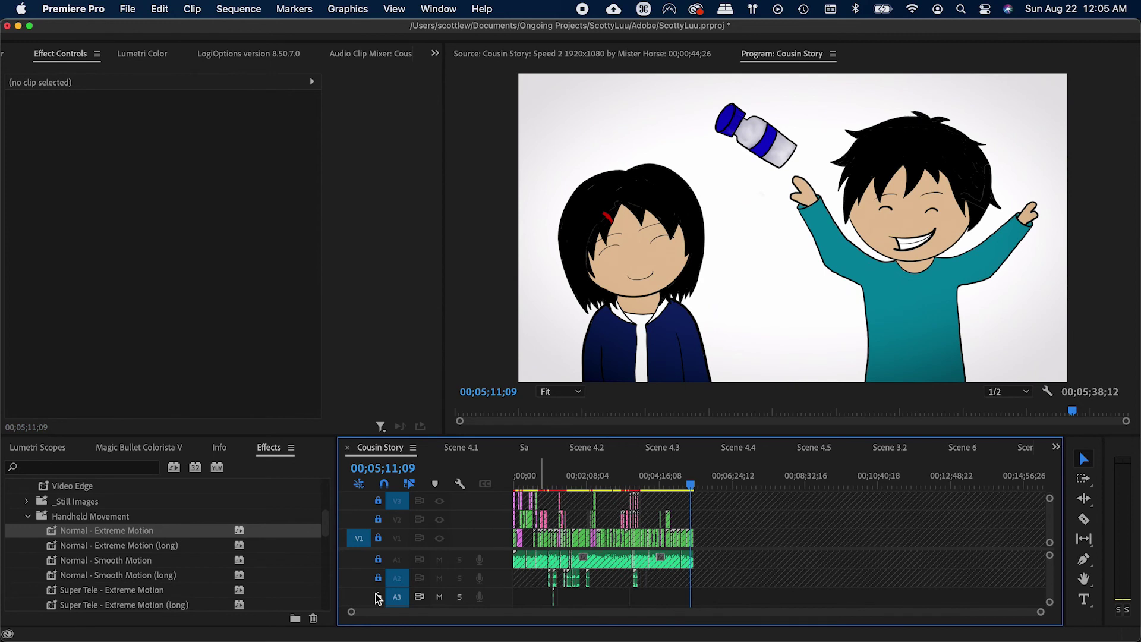
Step: Lock video tracks V4 and V5 as well and save the project
{"action": "scroll", "coordinate": [625, 575], "scroll_direction": "down", "scroll_amount": 3}
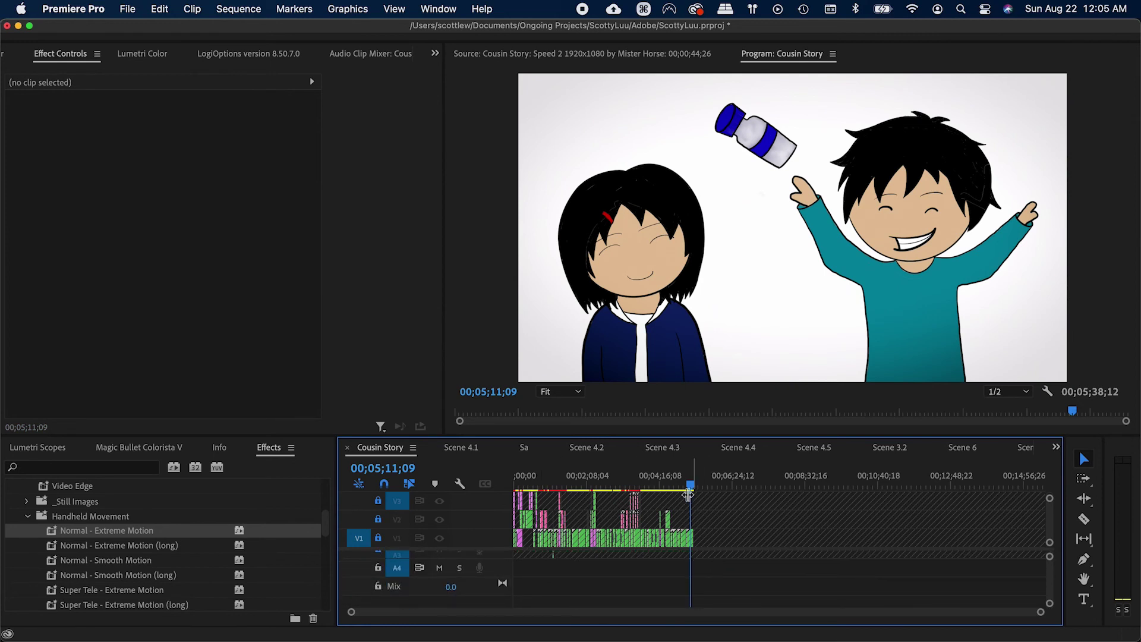
{"action": "scroll", "coordinate": [556, 577], "scroll_direction": "up", "scroll_amount": 3}
{"action": "scroll", "coordinate": [568, 538], "scroll_direction": "up", "scroll_amount": 2}
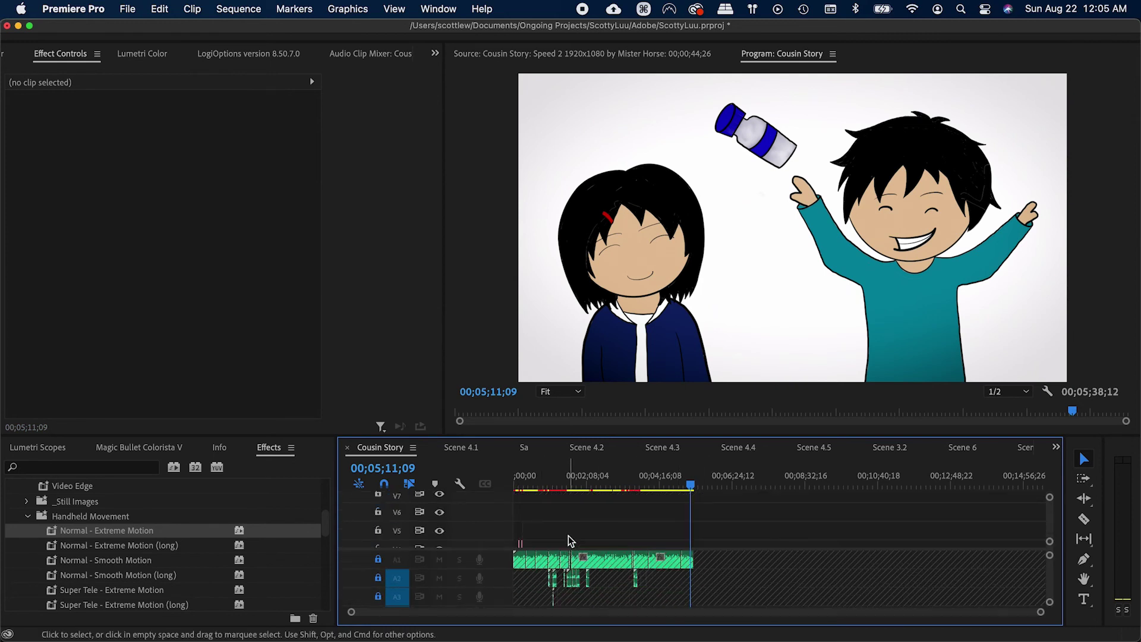
{"action": "scroll", "coordinate": [568, 536], "scroll_direction": "up", "scroll_amount": 2}
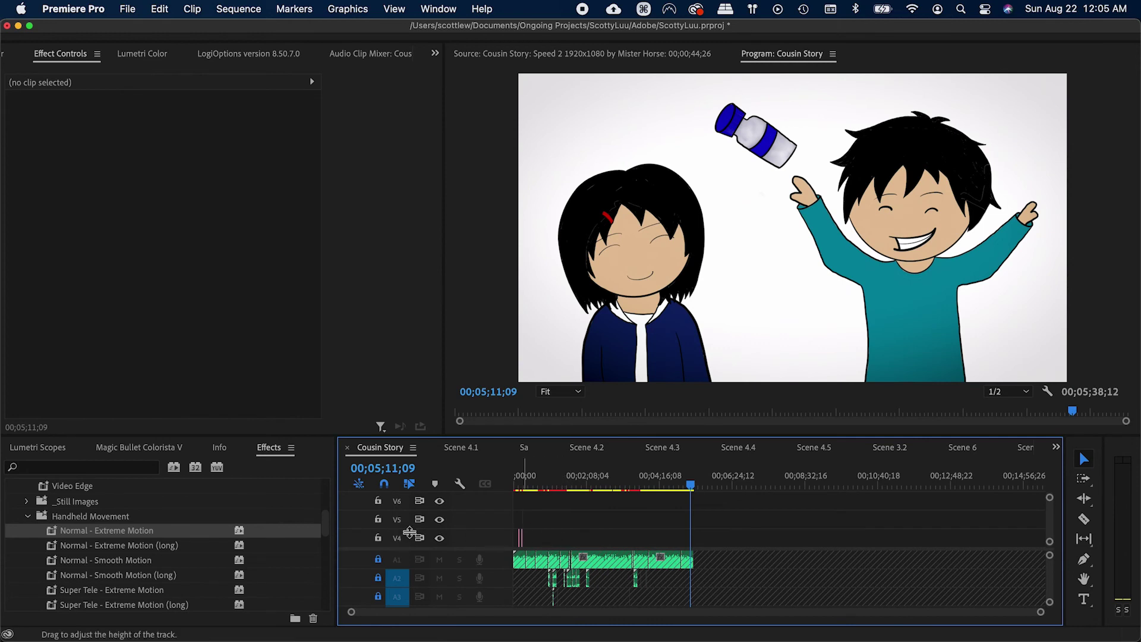
{"action": "left_click", "coordinate": [378, 519]}
{"action": "scroll", "coordinate": [702, 550], "scroll_direction": "down", "scroll_amount": 3}
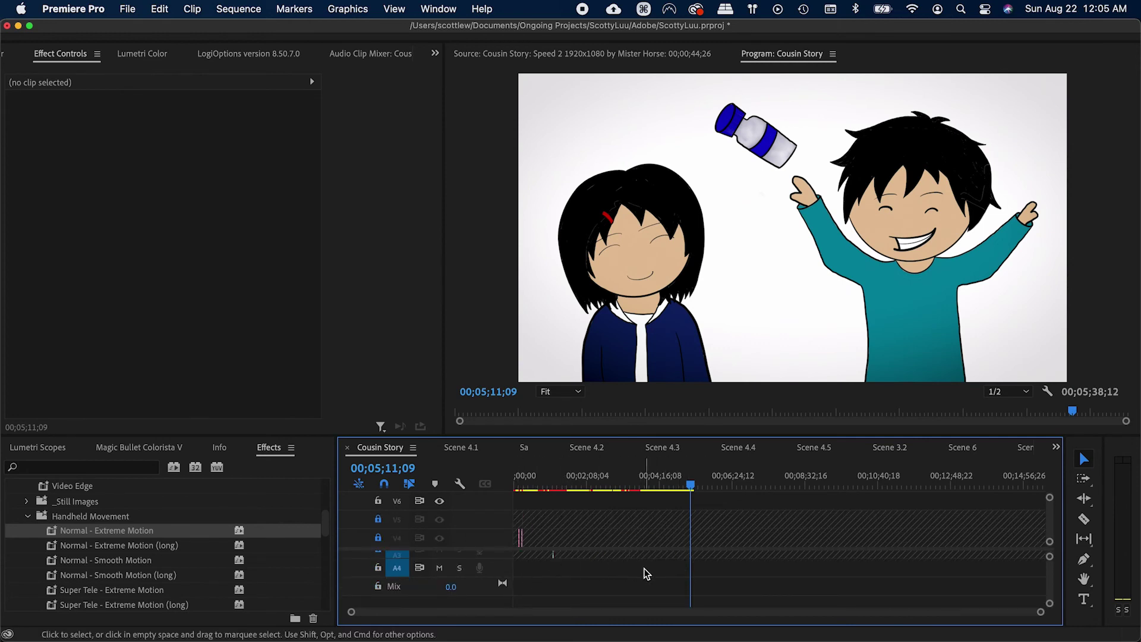
{"action": "key", "text": "super+s"}
Step: Collapse the Cousin Story and Lucid Dream Story bins in the project and expand the Music bin
{"action": "key", "text": "shift+1"}
{"action": "key", "text": "super+s"}
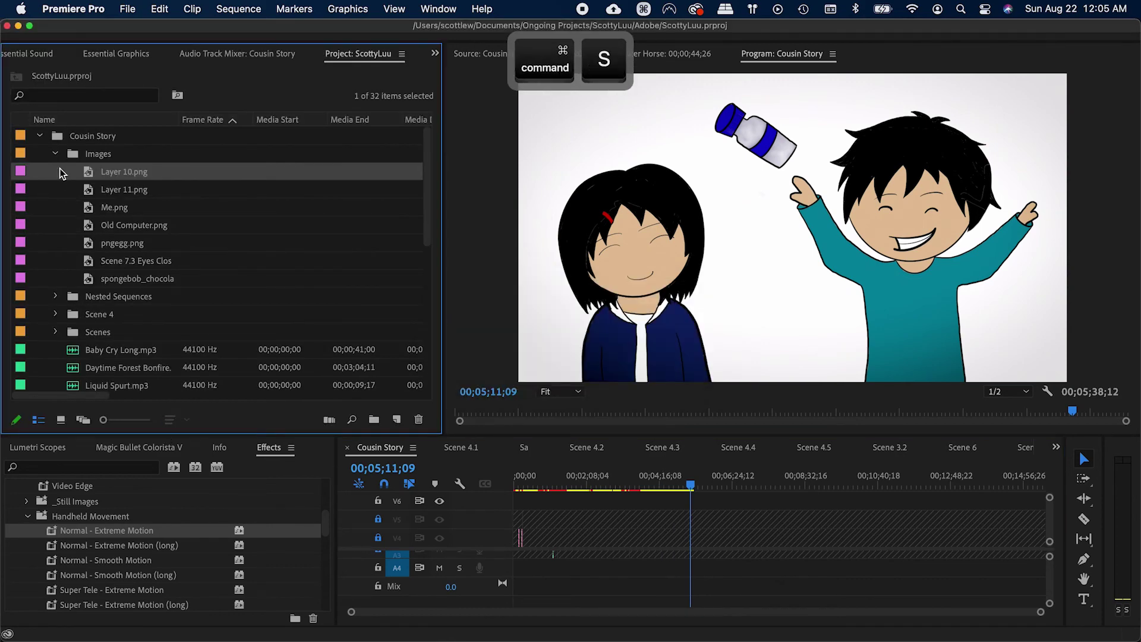
{"action": "left_click", "coordinate": [55, 153]}
{"action": "left_click", "coordinate": [40, 136]}
{"action": "key", "text": "super+s"}
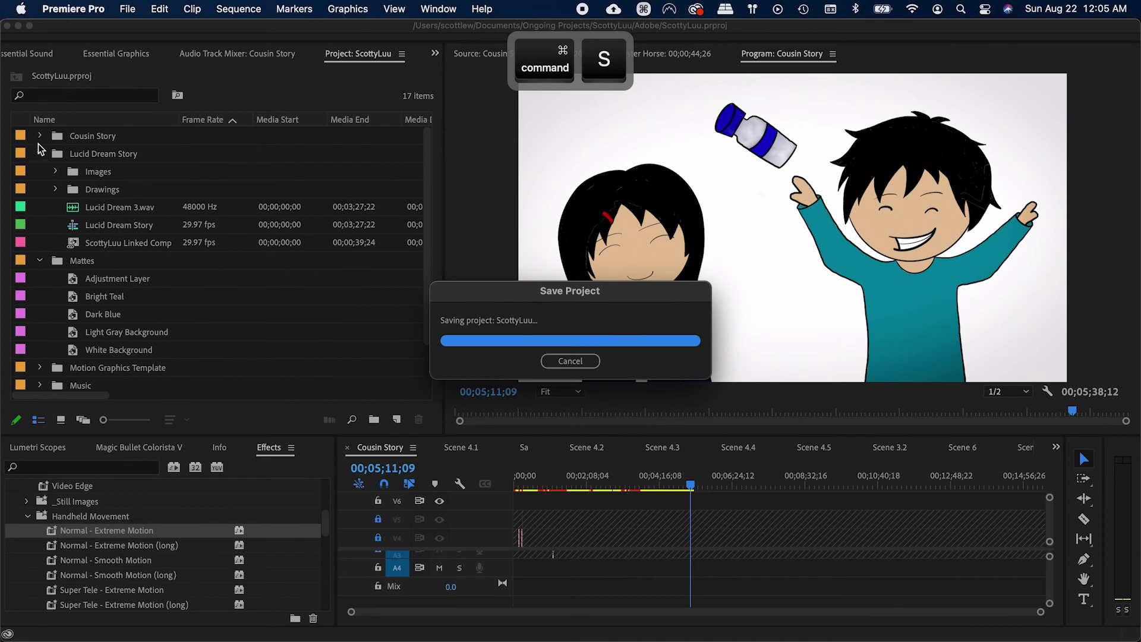
{"action": "left_click", "coordinate": [39, 153]}
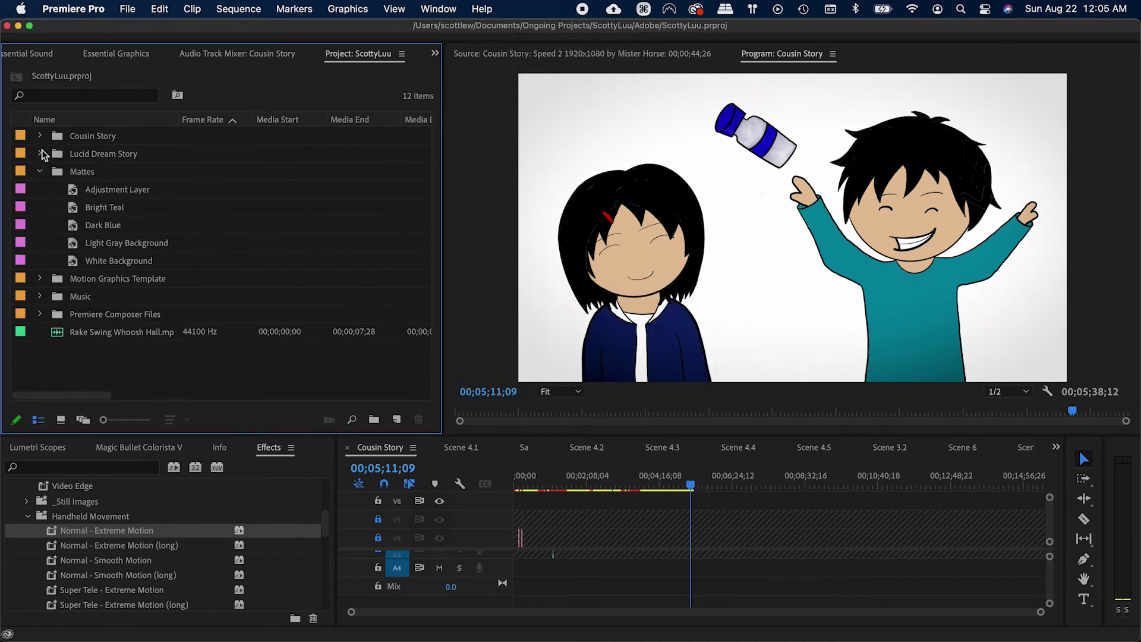
{"action": "left_click", "coordinate": [39, 296]}
Step: Open TipToes - Myuu.mp3 from the Music bin as source and listen to a few seconds of it
{"action": "left_click", "coordinate": [80, 315]}
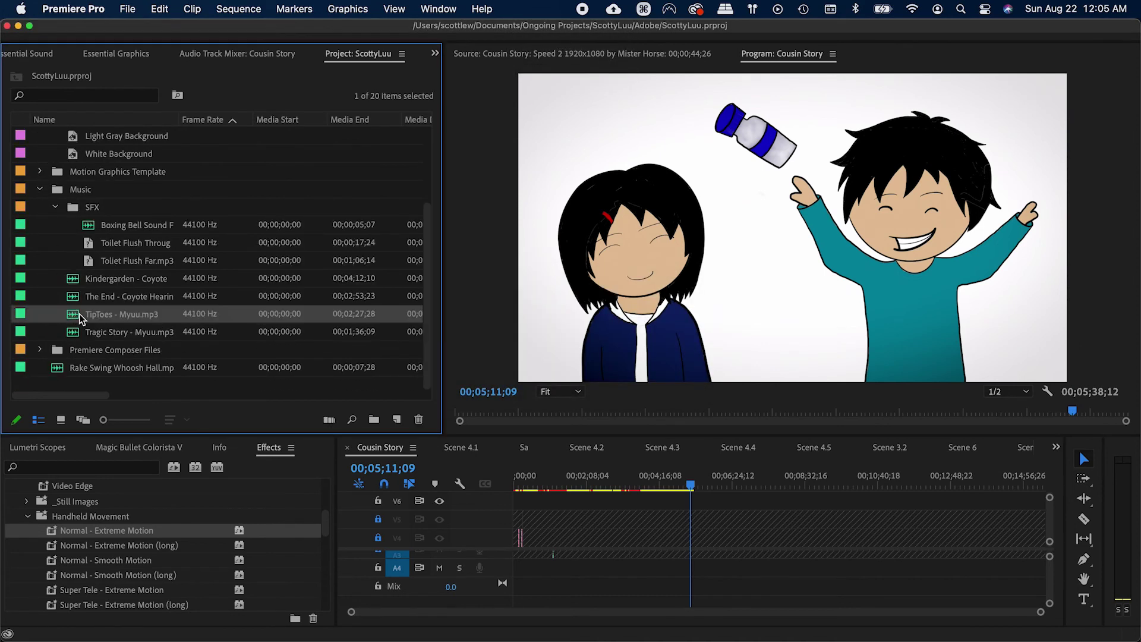
{"action": "left_click", "coordinate": [74, 298]}
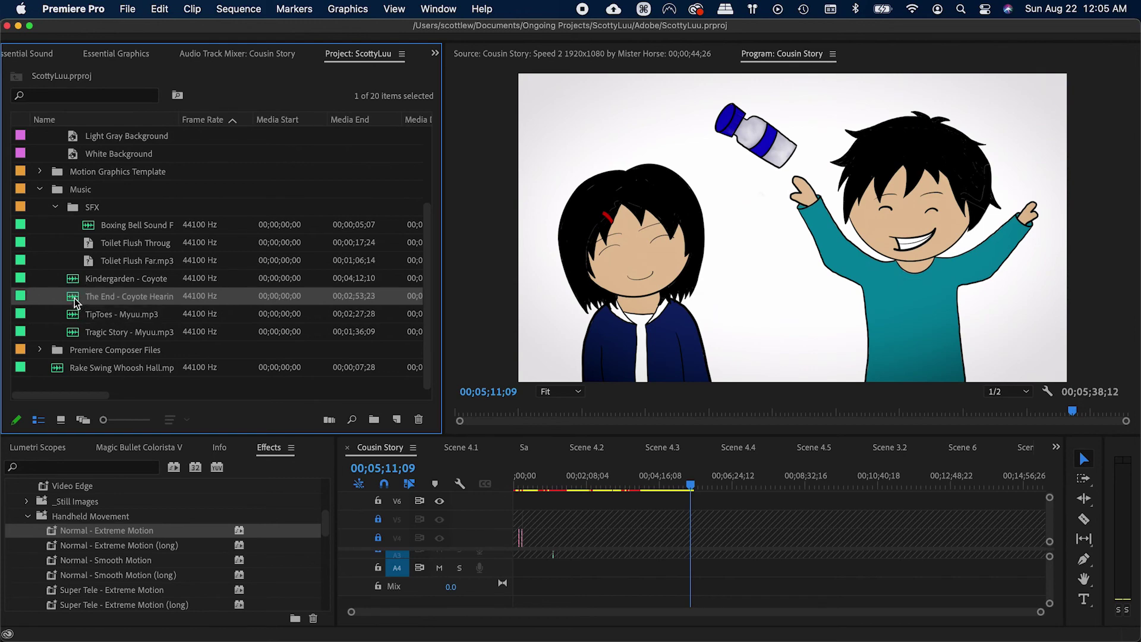
{"action": "left_click", "coordinate": [75, 317]}
{"action": "double_click", "coordinate": [73, 317]}
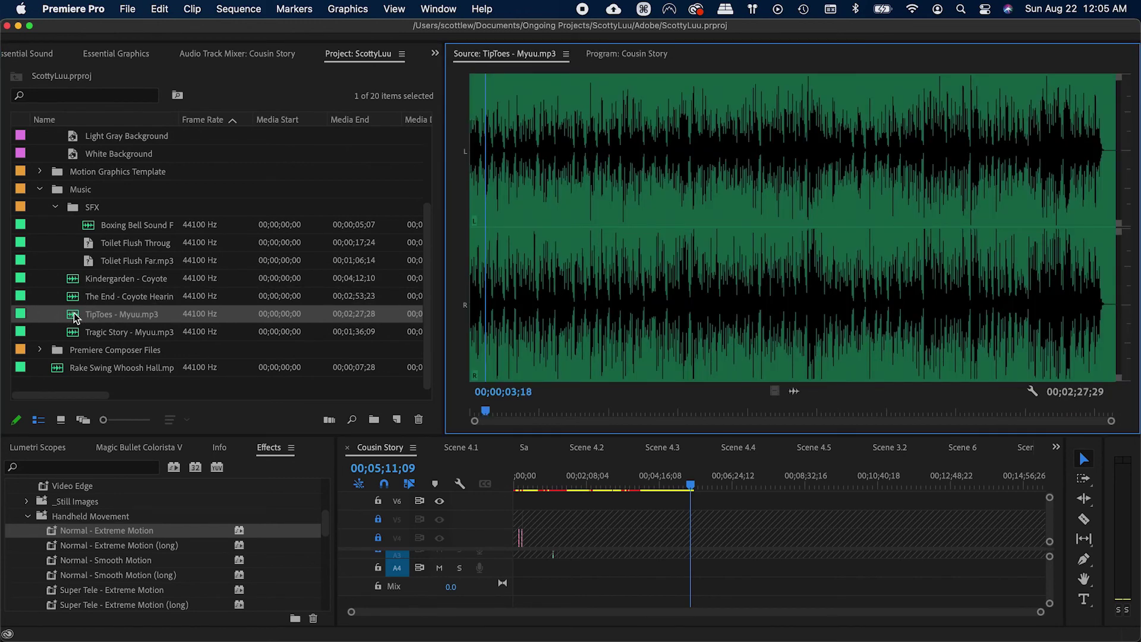
{"action": "key", "text": "space"}
{"action": "key", "text": "space"}
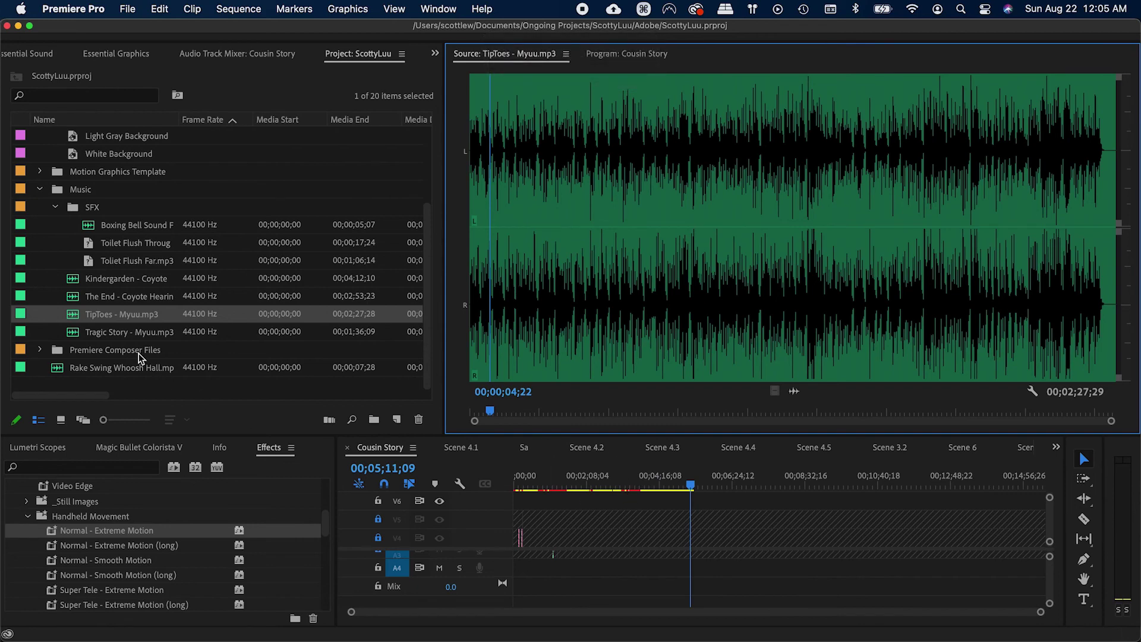
Step: Place TipToes - Myuu.mp3 on audio track A4 at the start of the sequence and move the playhead to the beginning
{"action": "left_click_drag", "start_coordinate": [70, 314], "coordinate": [508, 573]}
{"action": "left_click_drag", "start_coordinate": [538, 474], "coordinate": [513, 477]}
{"action": "left_click", "coordinate": [564, 568]}
Step: Tag the TipToes clip as Music in Essential Sound and apply the Balanced Background Music preset
{"action": "key", "text": "shift+b"}
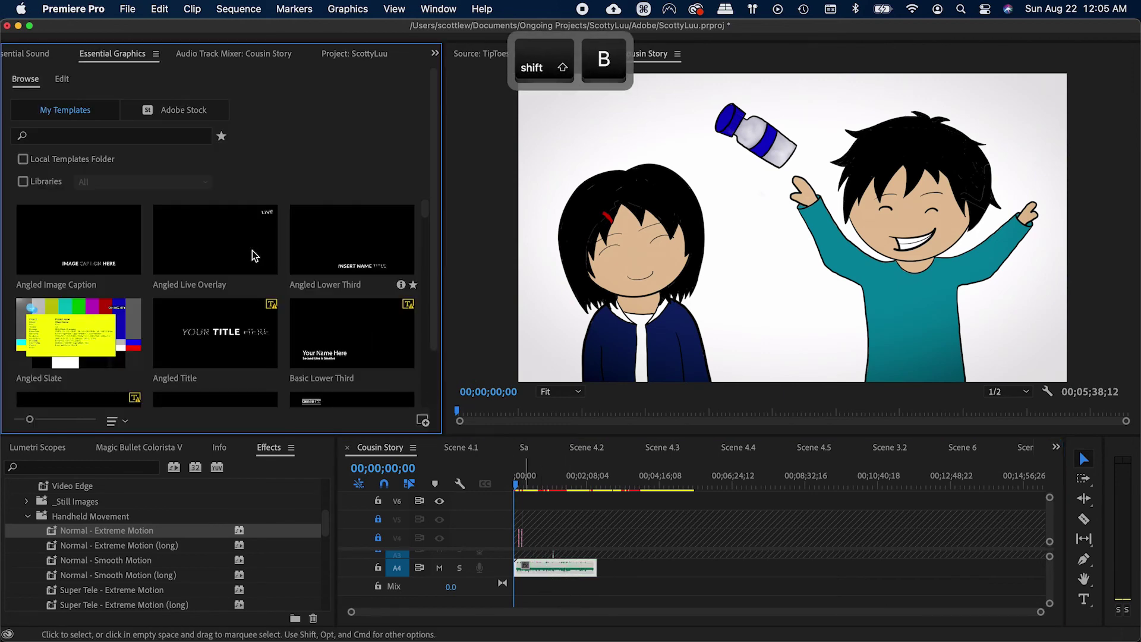
{"action": "key", "text": "shift+v"}
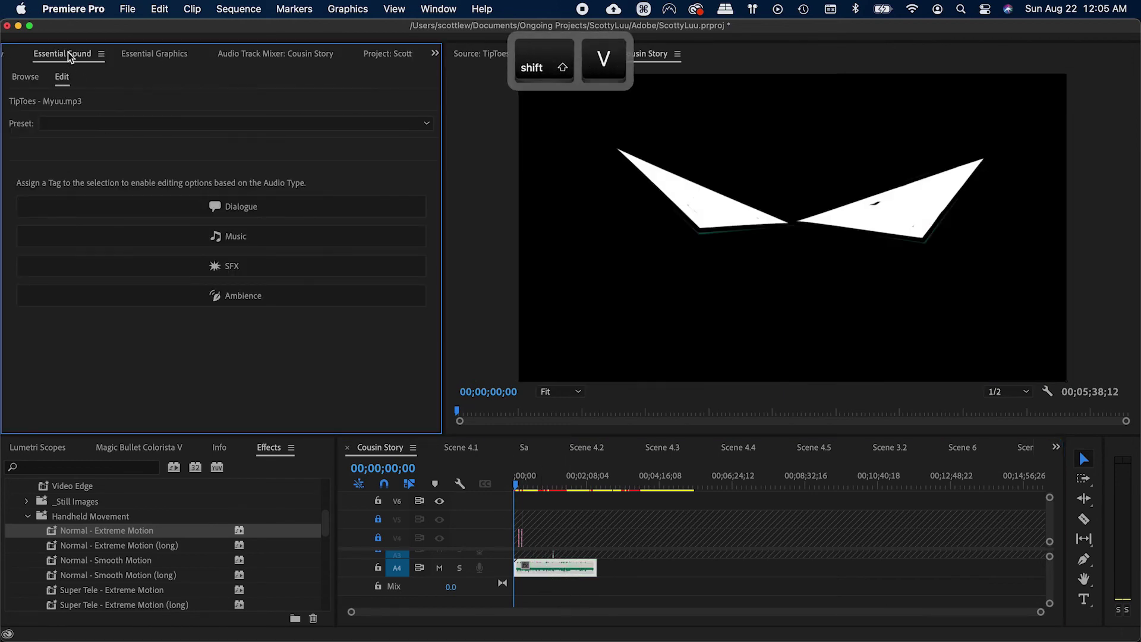
{"action": "left_click", "coordinate": [235, 233]}
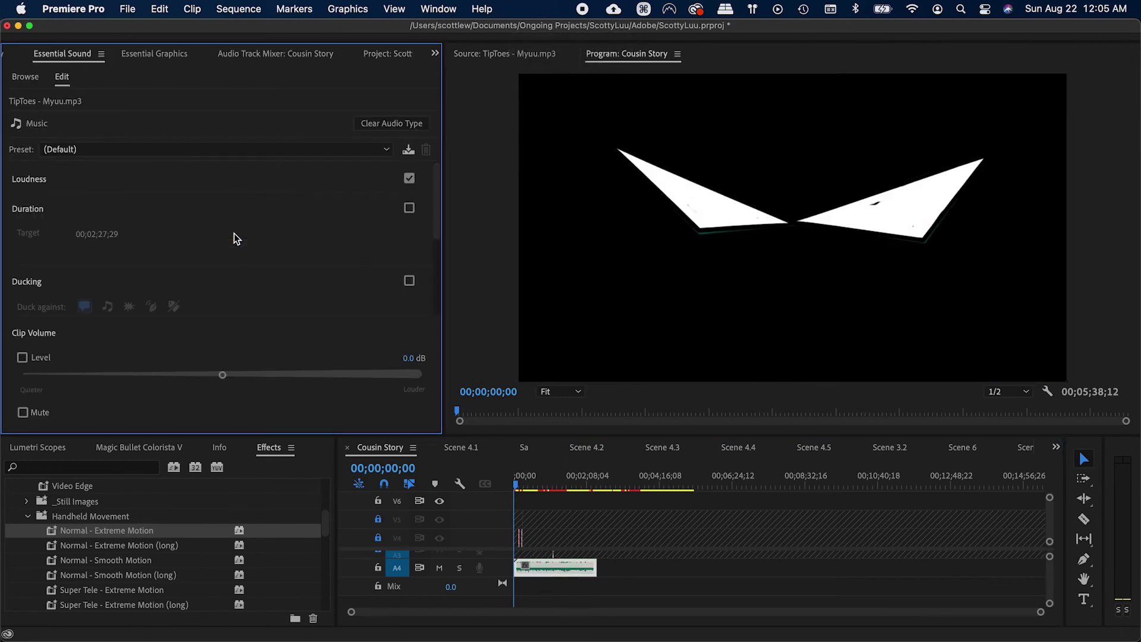
{"action": "left_click", "coordinate": [86, 151]}
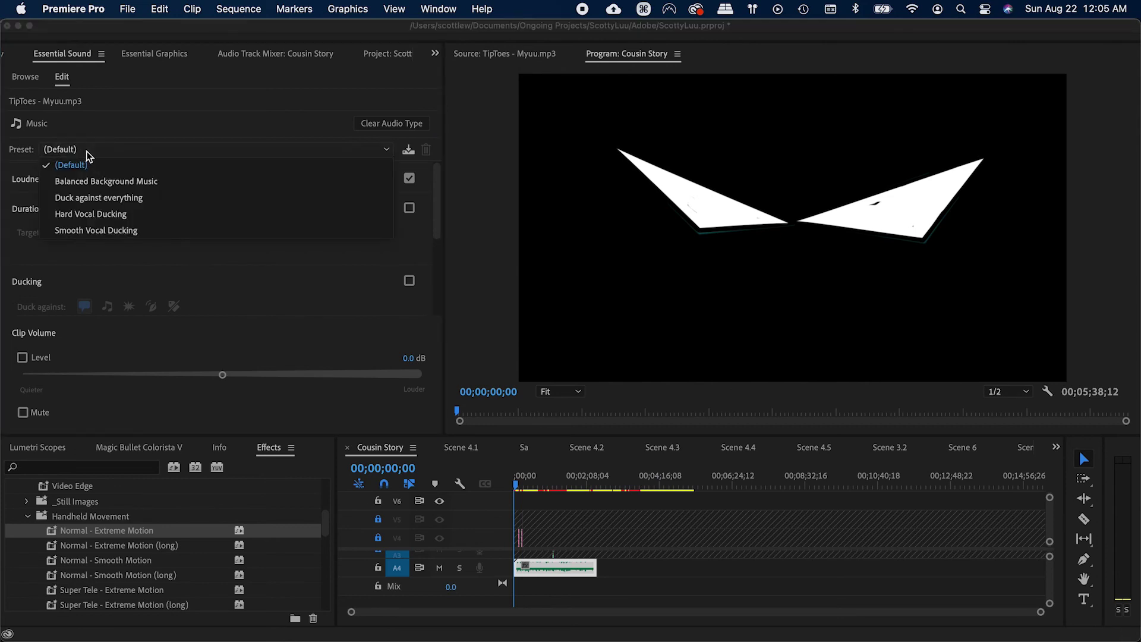
{"action": "left_click", "coordinate": [98, 181]}
{"action": "left_click", "coordinate": [577, 519]}
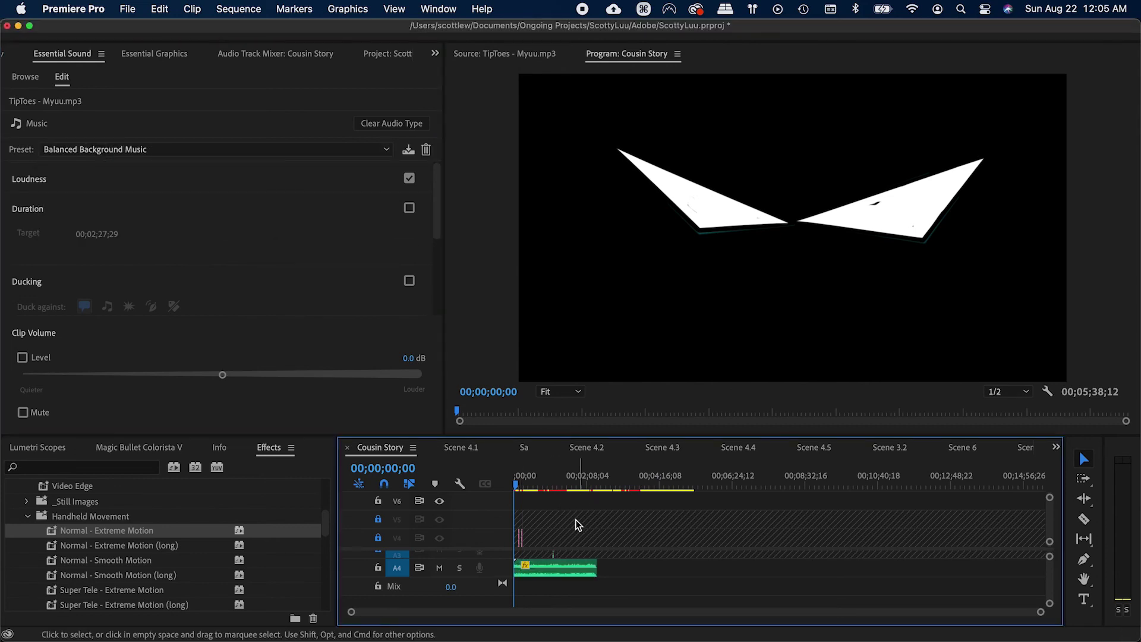
{"action": "left_click", "coordinate": [535, 568]}
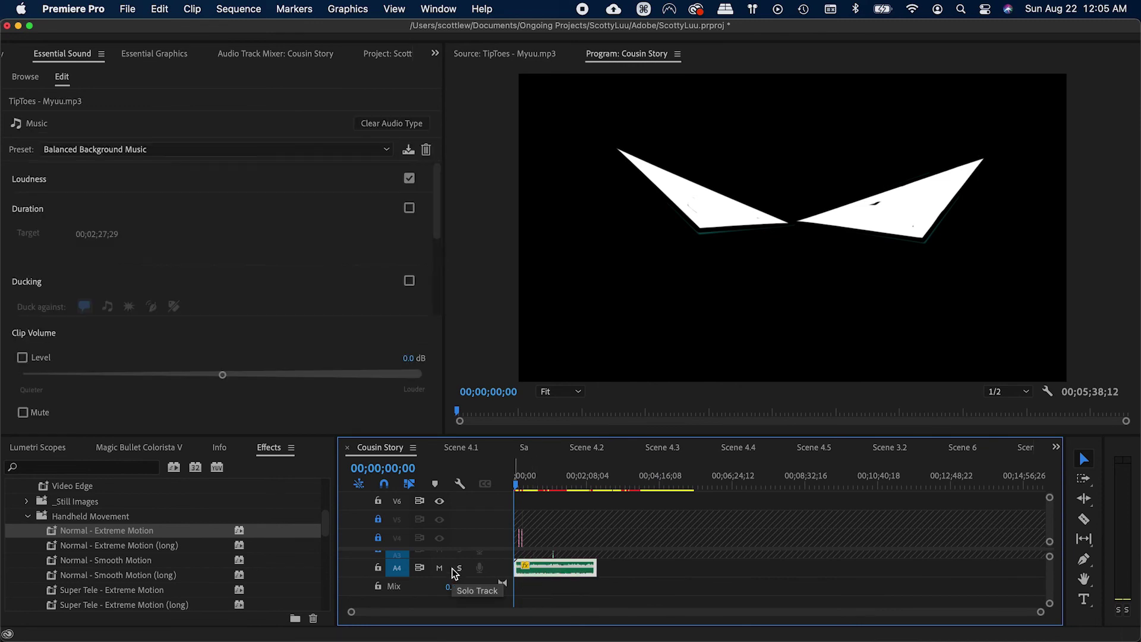
Step: Enlarge audio track A4, set its track mixer volume to -5 dB and play back the opening with the music
{"action": "double_click", "coordinate": [395, 579]}
{"action": "key", "text": "equal"}
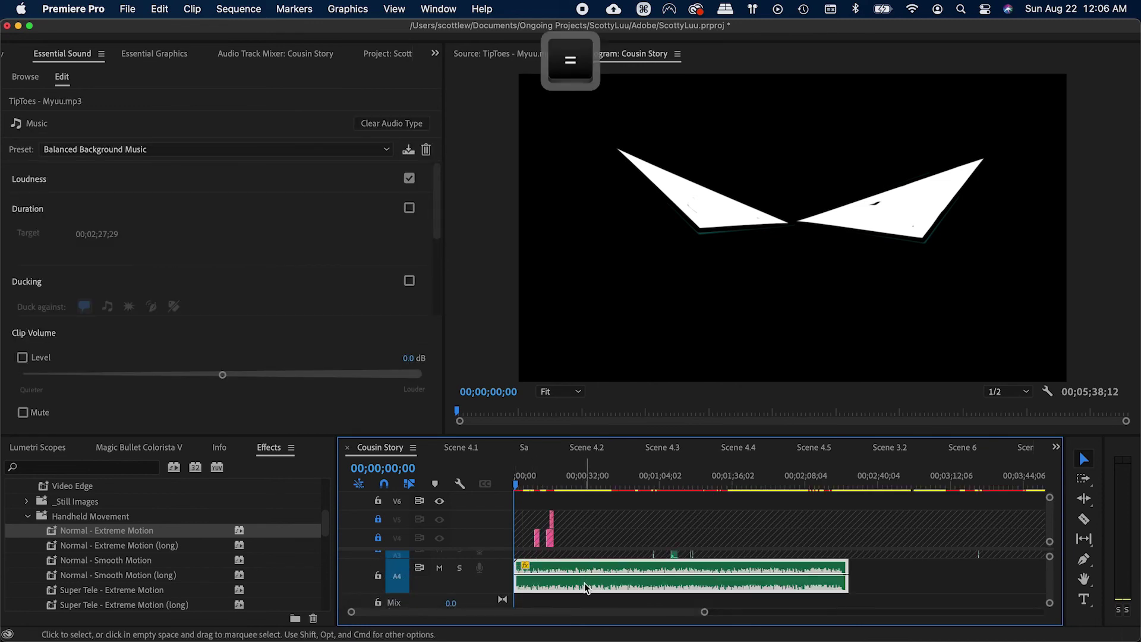
{"action": "key", "text": "shift+x"}
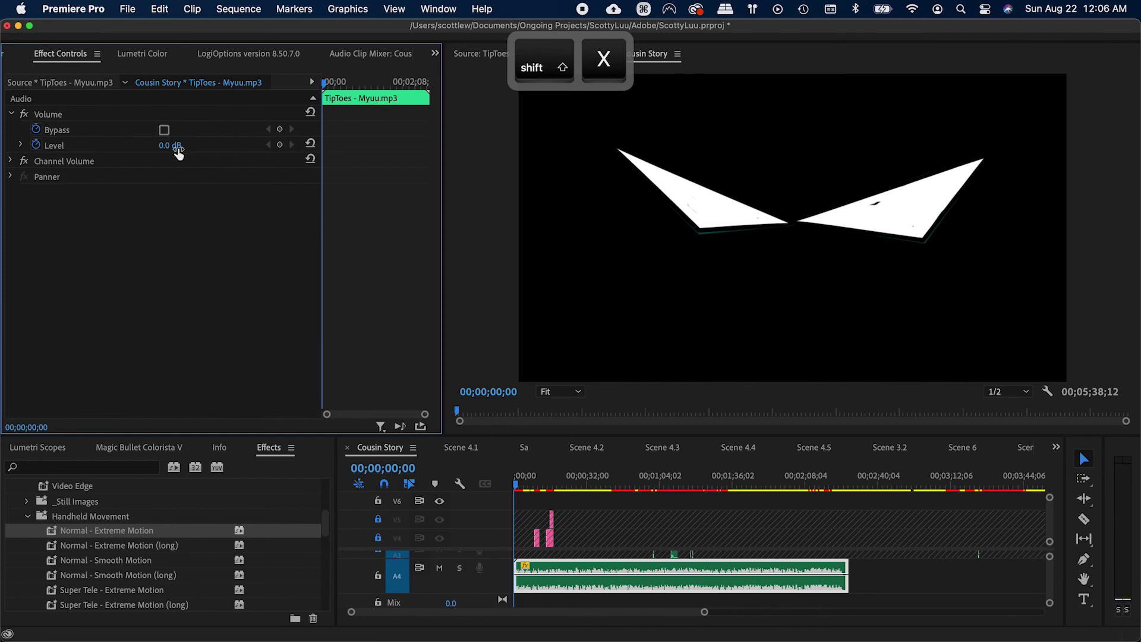
{"action": "key", "text": "shift+a"}
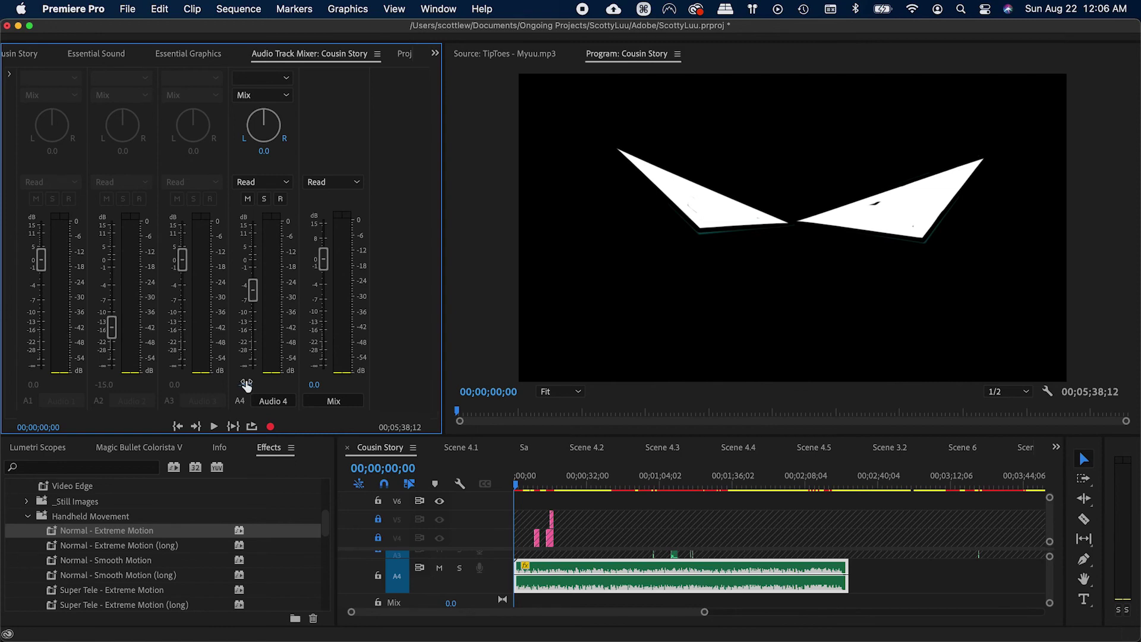
{"action": "key", "text": "space"}
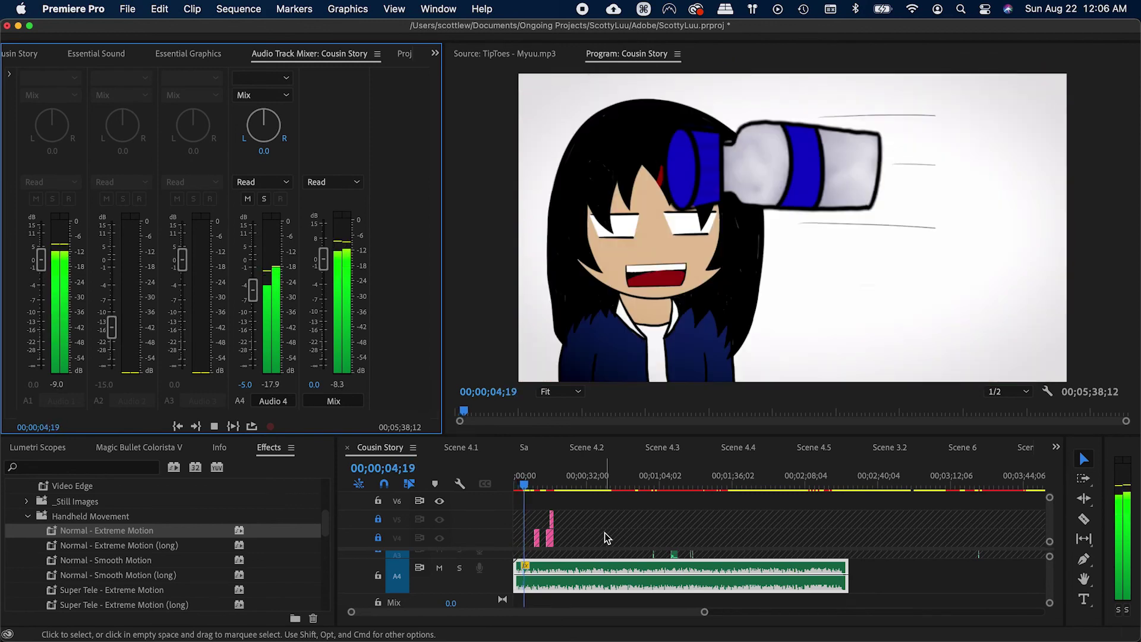
{"action": "key", "text": "space"}
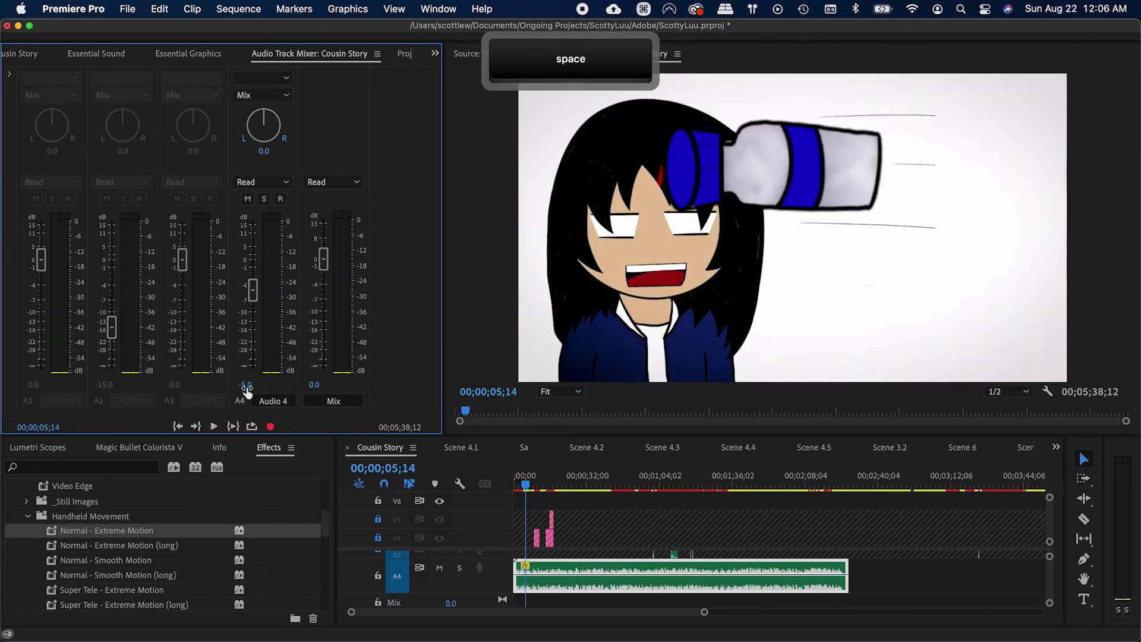
Step: Set the track mixer volume of audio track A4 to -10 dB, play back the opening scenes and save the project
{"action": "key", "text": "equal"}
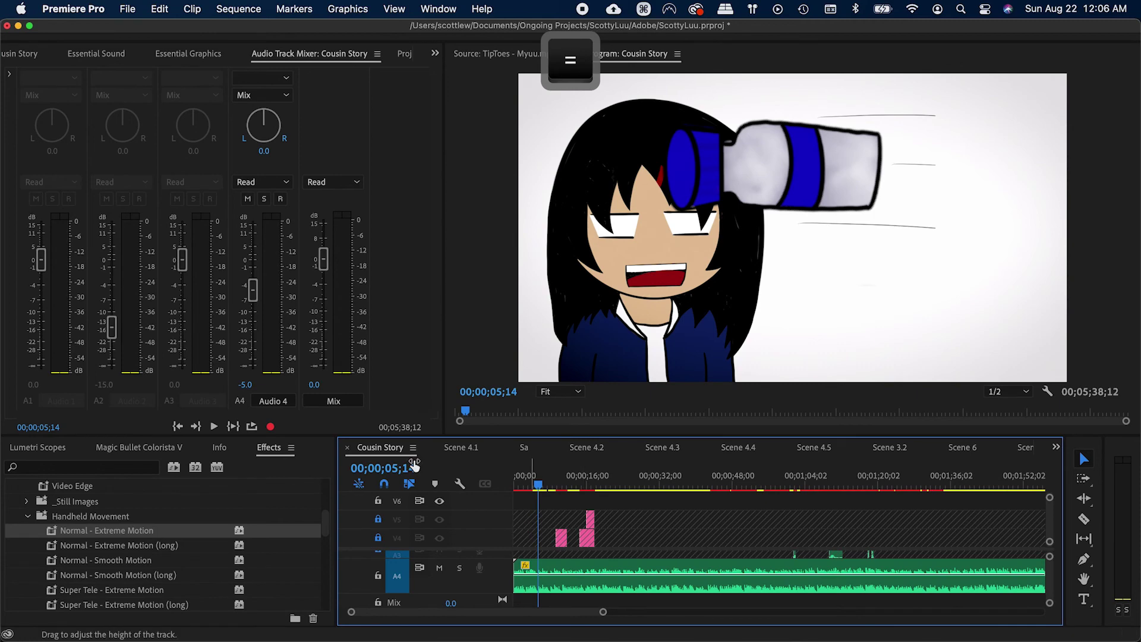
{"action": "left_click", "coordinate": [248, 386]}
{"action": "type", "text": "-10"}
{"action": "key", "text": "Return"}
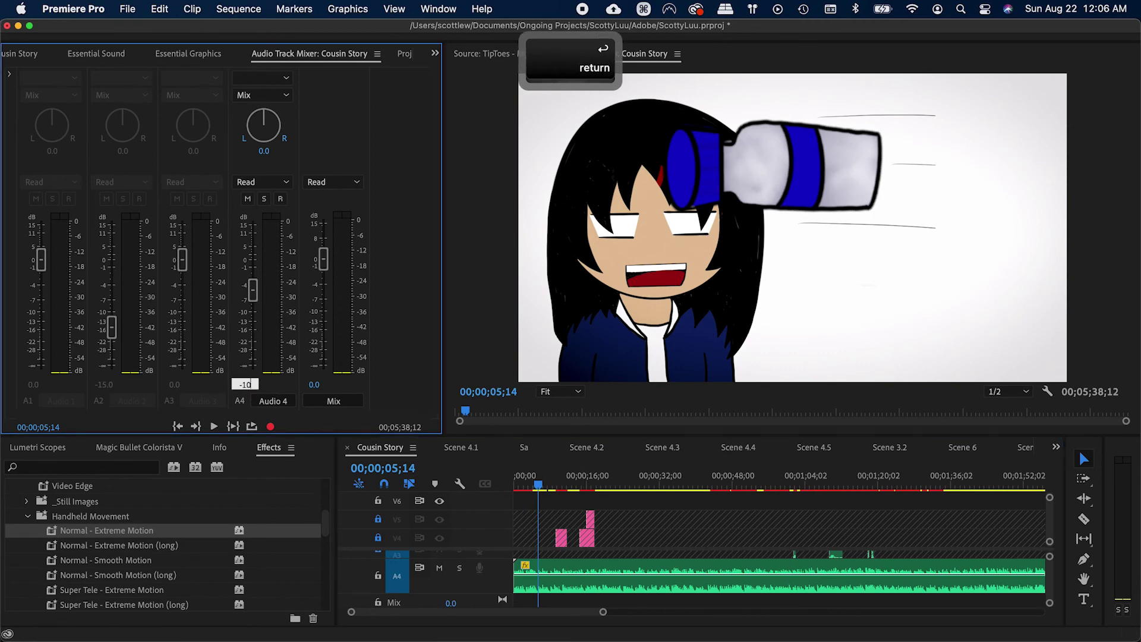
{"action": "key", "text": "super+s"}
{"action": "key", "text": "space"}
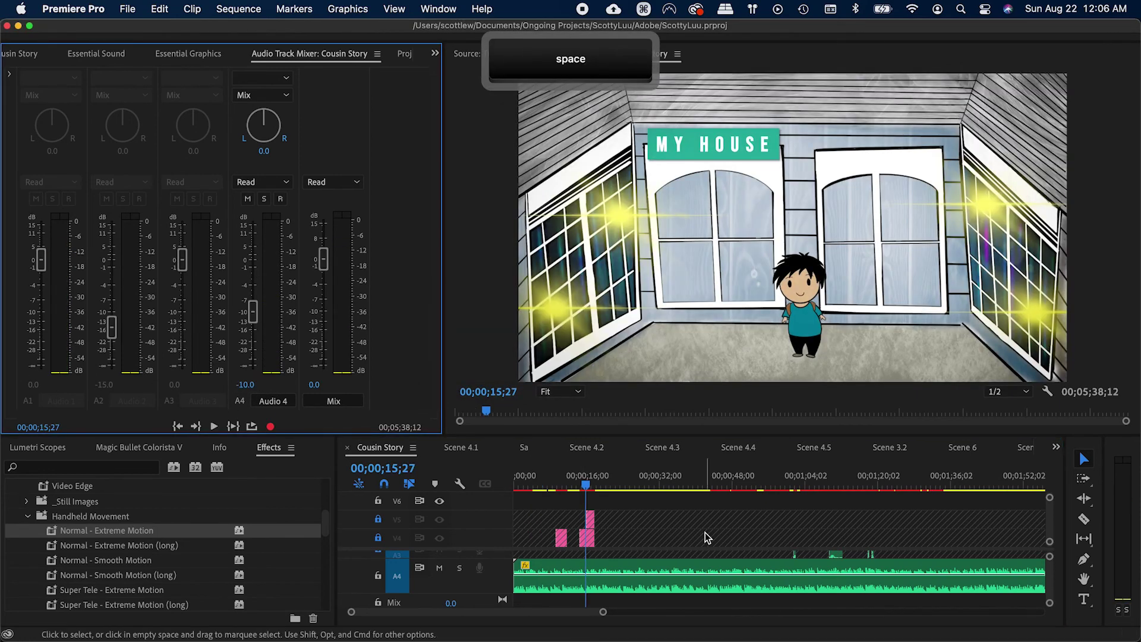
{"action": "key", "text": "super+s"}
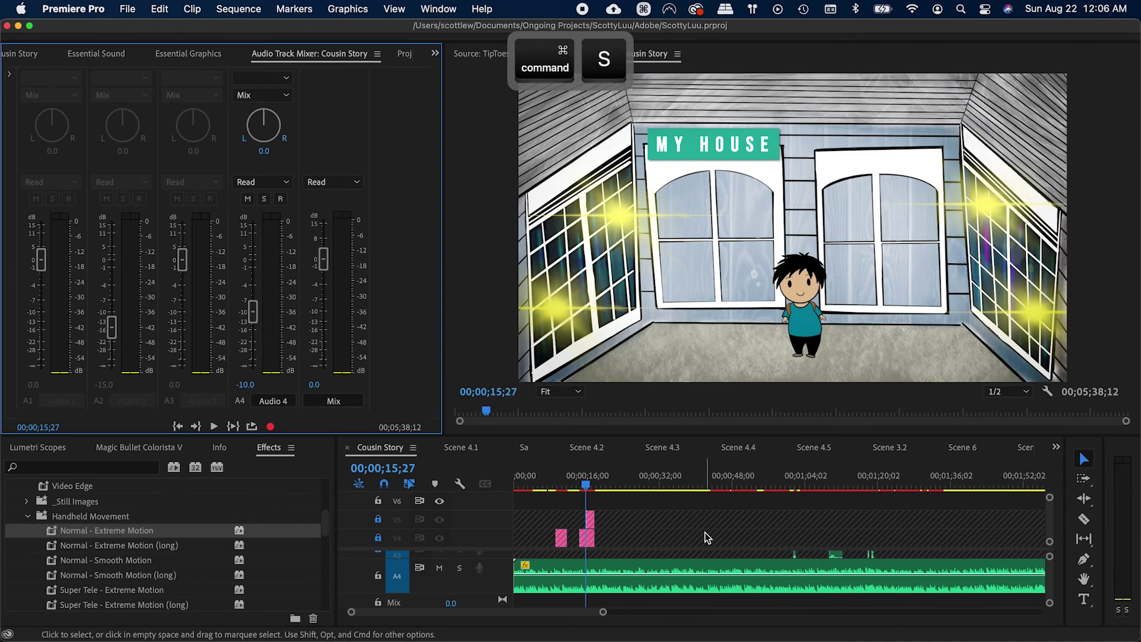
{"action": "key", "text": "minus"}
{"action": "key", "text": "minus"}
{"action": "key", "text": "minus"}
{"action": "scroll", "coordinate": [707, 535], "scroll_direction": "up", "scroll_amount": 3}
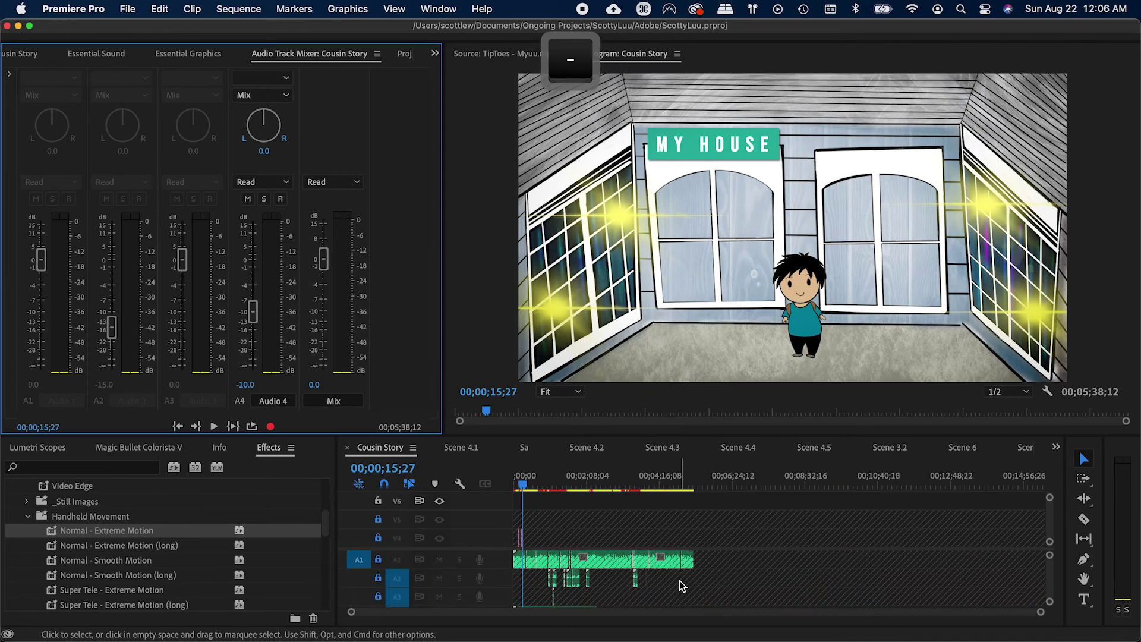
{"action": "key", "text": "super+s"}
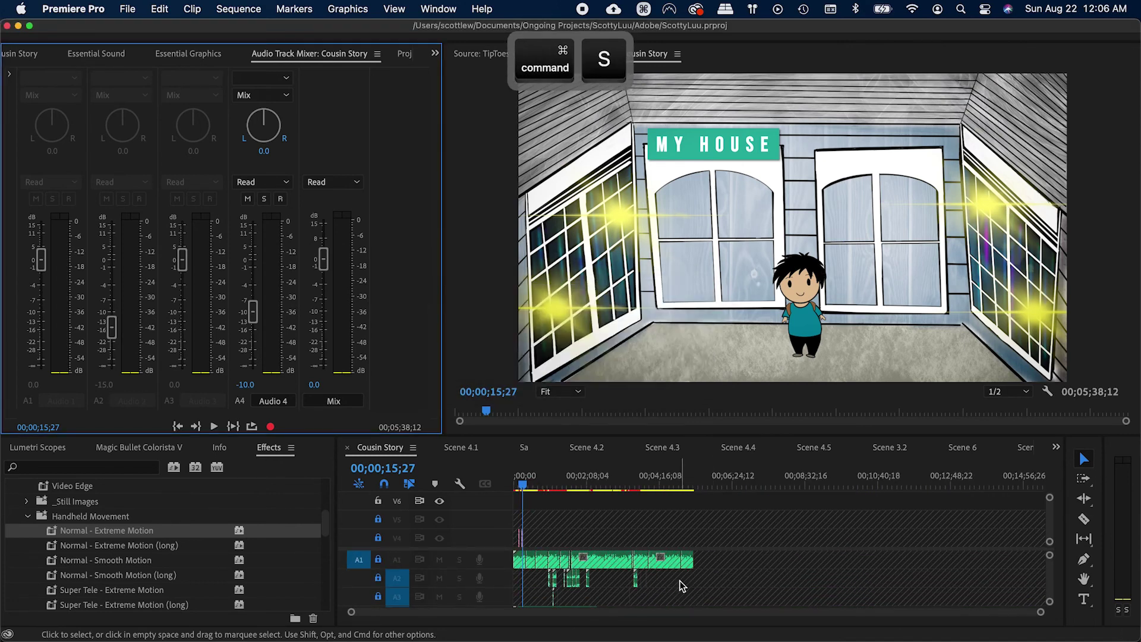
Step: Switch to the YouTube Studio audio library in Chrome, clear the 'whip' sound-effect filter and show the free music
{"action": "key", "text": "super+Tab"}
{"action": "key", "text": "super+Tab"}
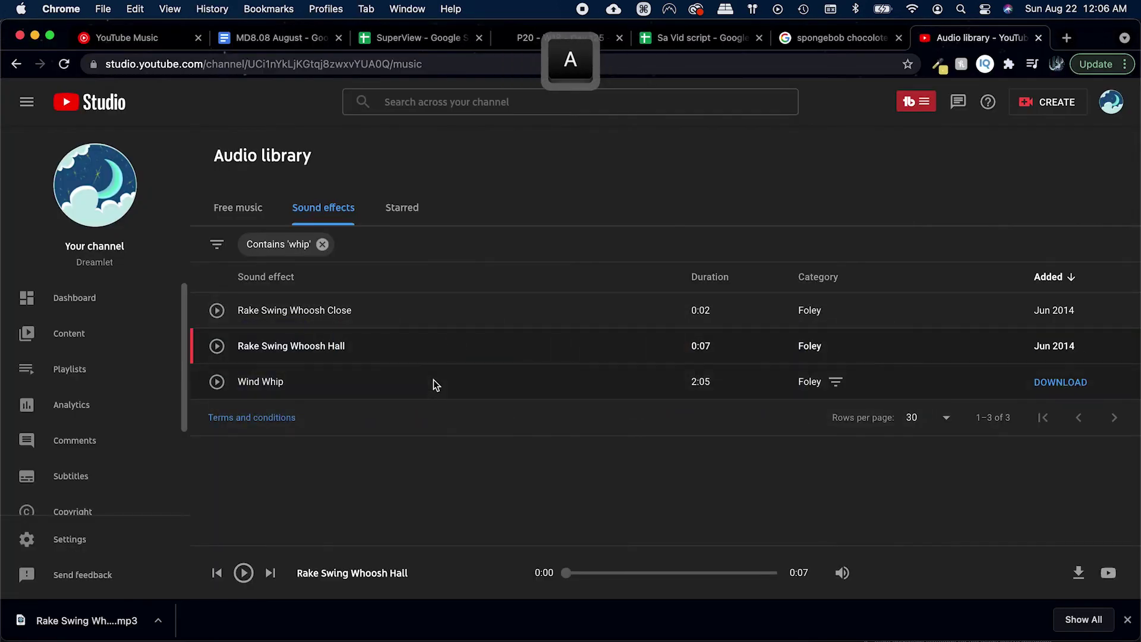
{"action": "left_click", "coordinate": [322, 244]}
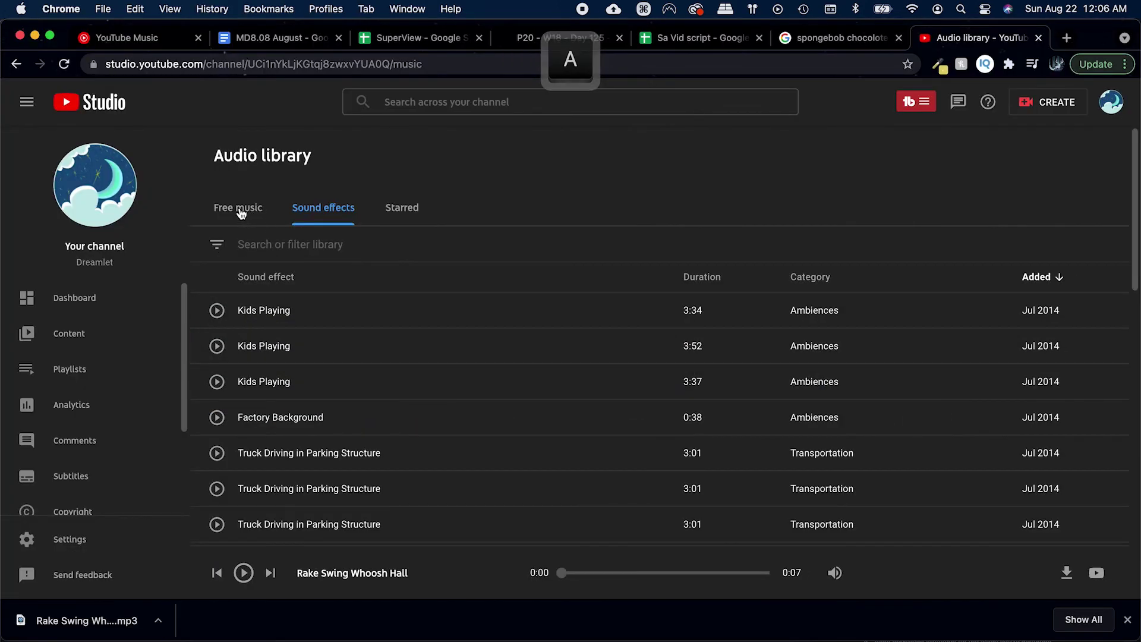
{"action": "left_click", "coordinate": [240, 212]}
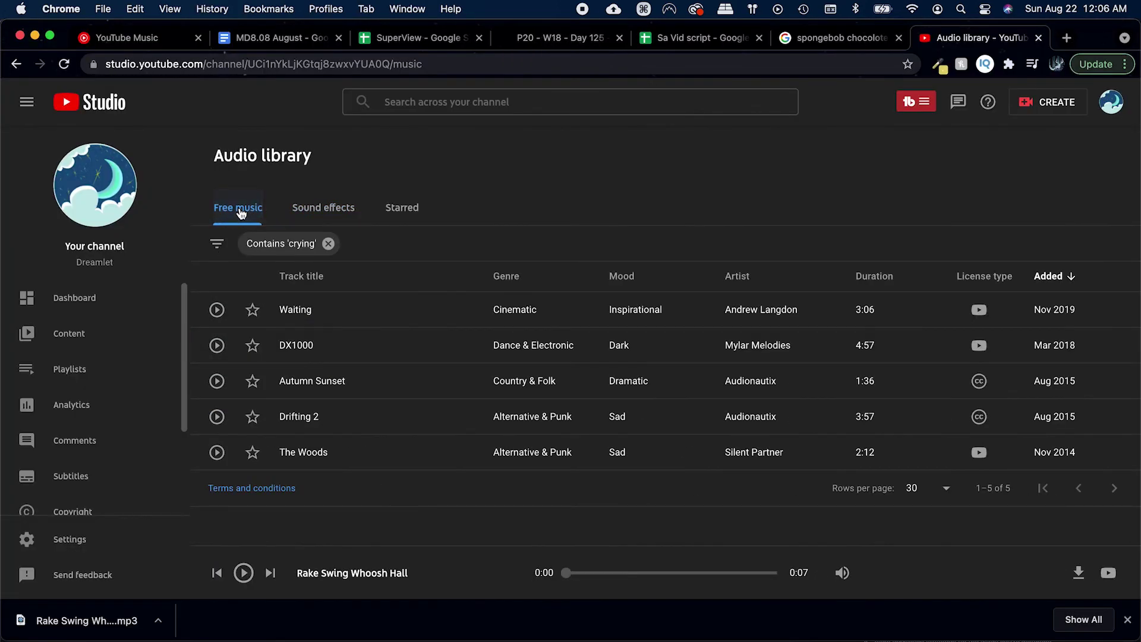
Step: Clear the 'crying' filter from the free music list, switch back to Premiere Pro, check the audio tracks and save the project
{"action": "left_click", "coordinate": [327, 244]}
{"action": "key", "text": "super+Tab"}
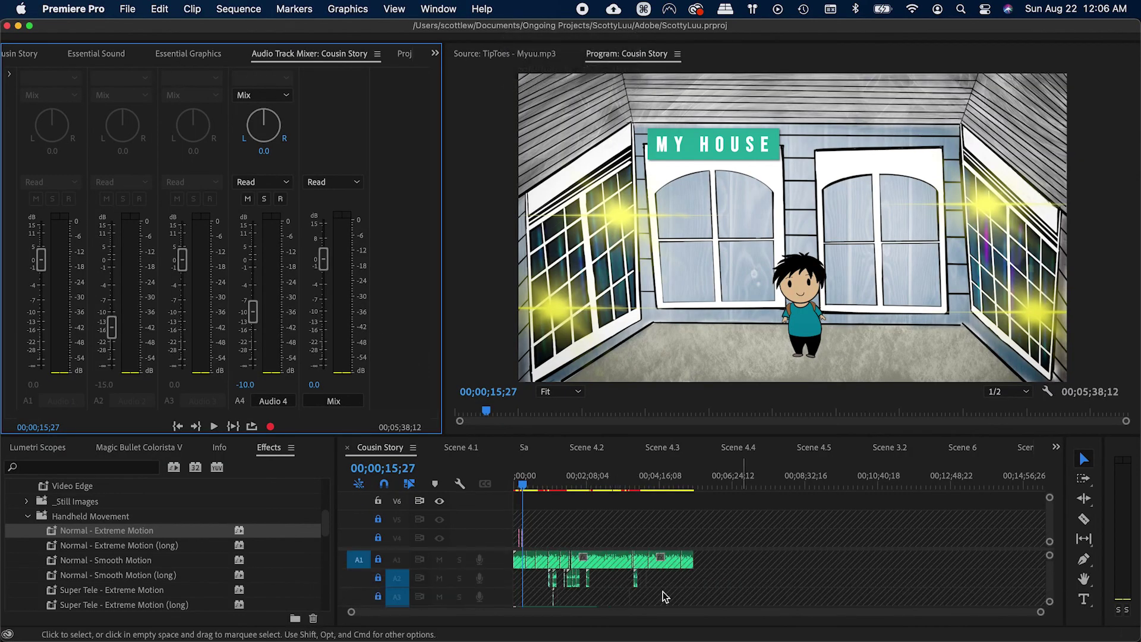
{"action": "scroll", "coordinate": [566, 605], "scroll_direction": "down", "scroll_amount": 5}
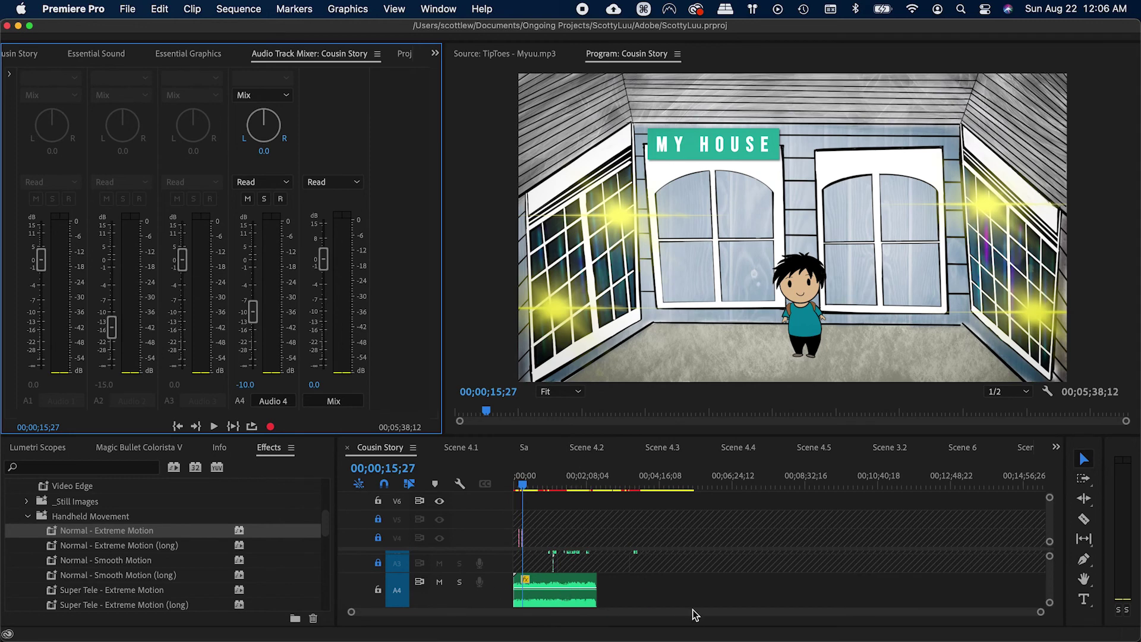
{"action": "scroll", "coordinate": [693, 587], "scroll_direction": "up", "scroll_amount": 5}
{"action": "key", "text": "super+s"}
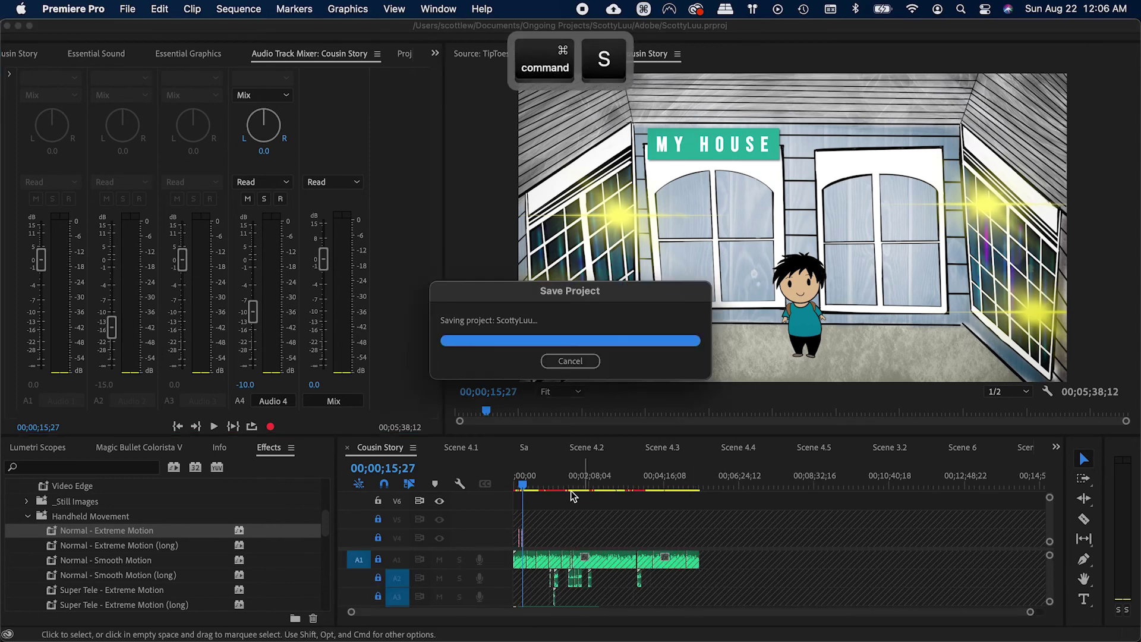
Step: Scrub the Cousin Story sequence from the opening to 00;03;44;03 and save the project
{"action": "left_click_drag", "start_coordinate": [531, 489], "coordinate": [647, 488]}
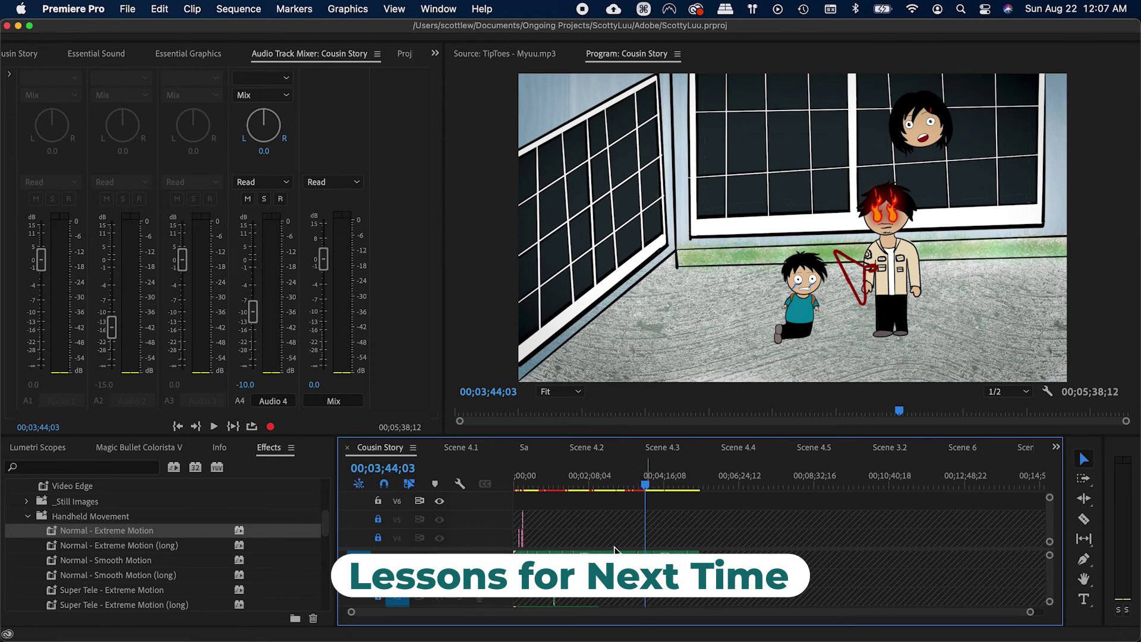
{"action": "left_click", "coordinate": [666, 532]}
{"action": "key", "text": "super+s"}
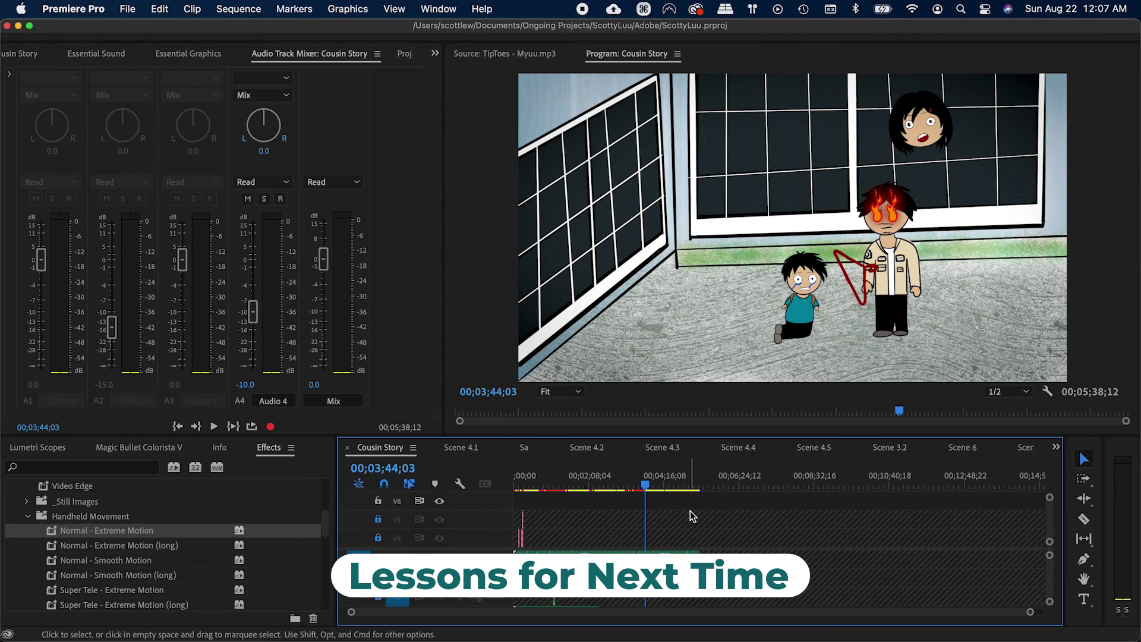
{"action": "key", "text": "super+s"}
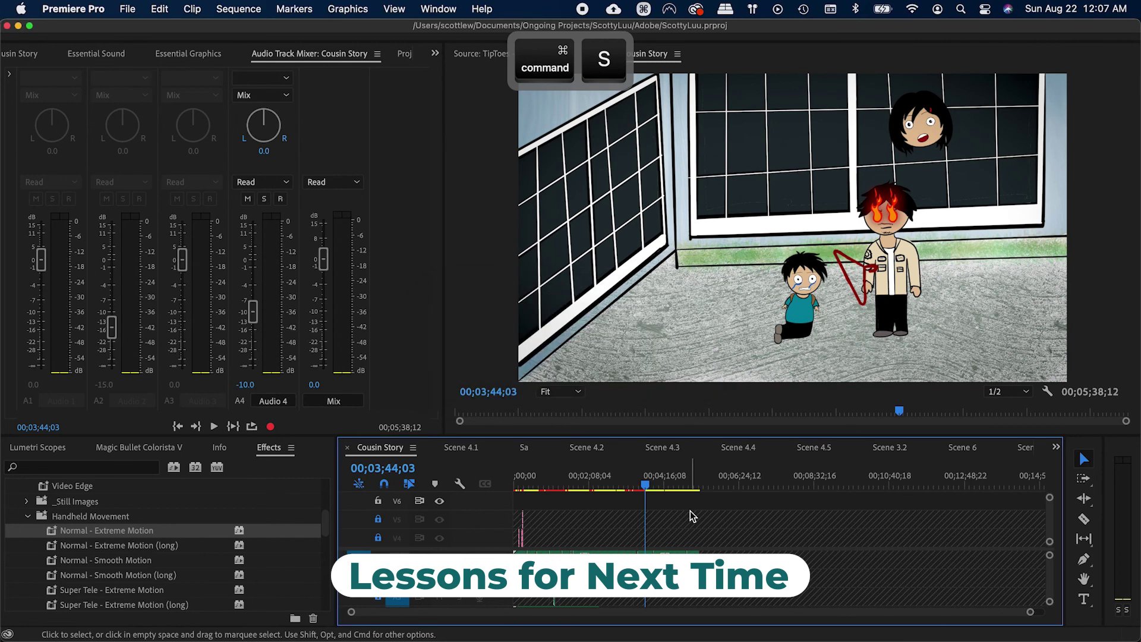
Step: Collapse the SFX, Music and Mattes bins in the project and save it
{"action": "key", "text": "shift+1"}
{"action": "key", "text": "super+s"}
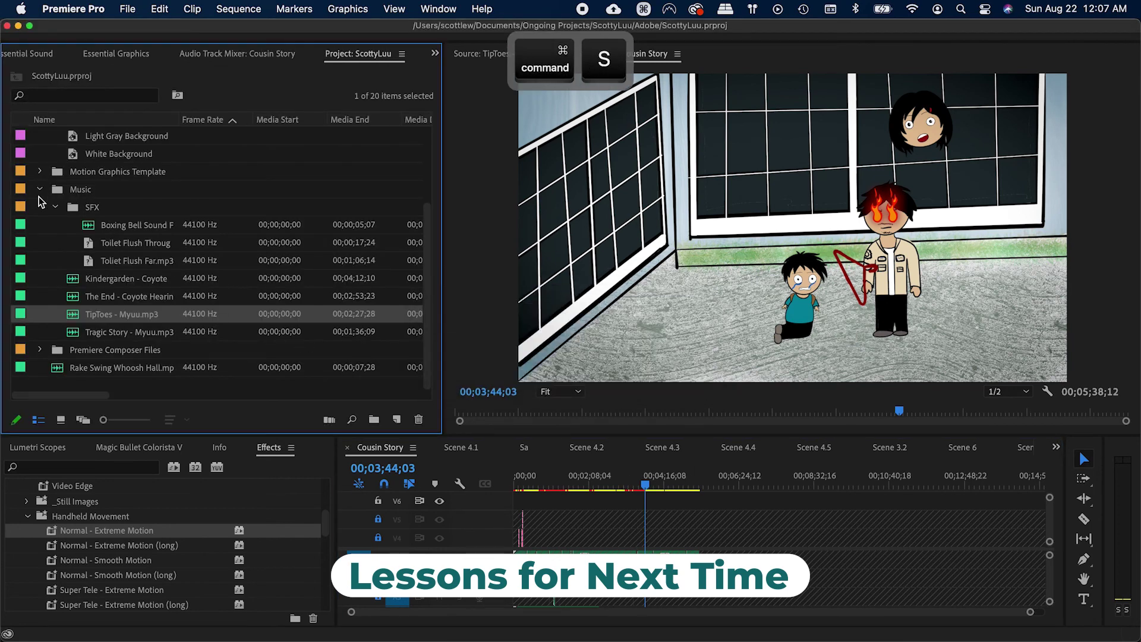
{"action": "left_click", "coordinate": [56, 207]}
{"action": "left_click", "coordinate": [41, 243]}
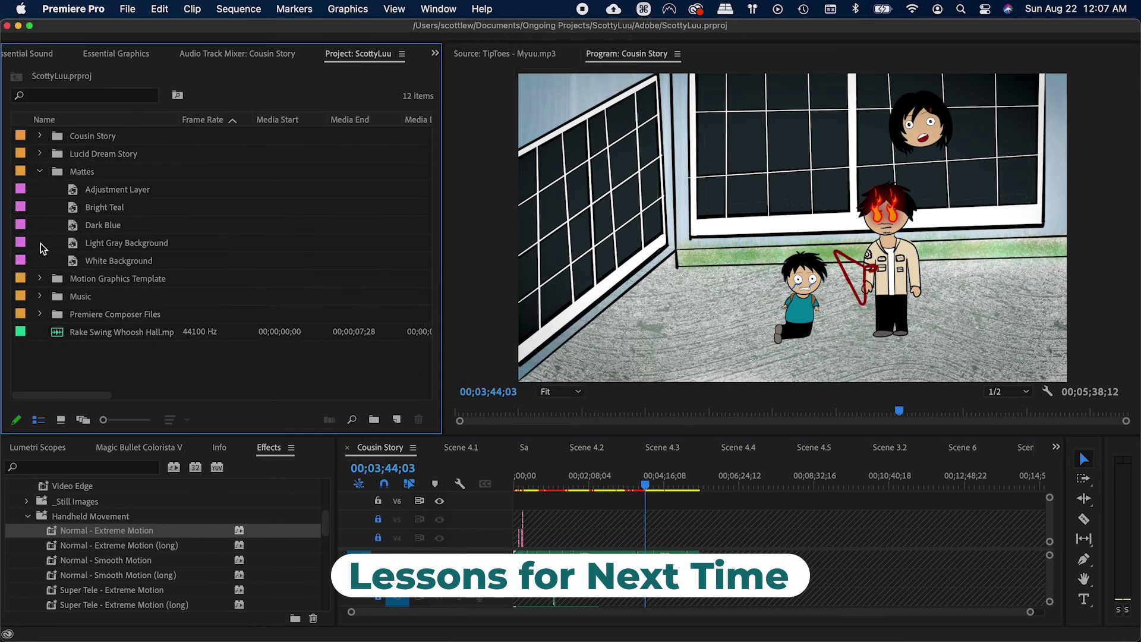
{"action": "key", "text": "super+s"}
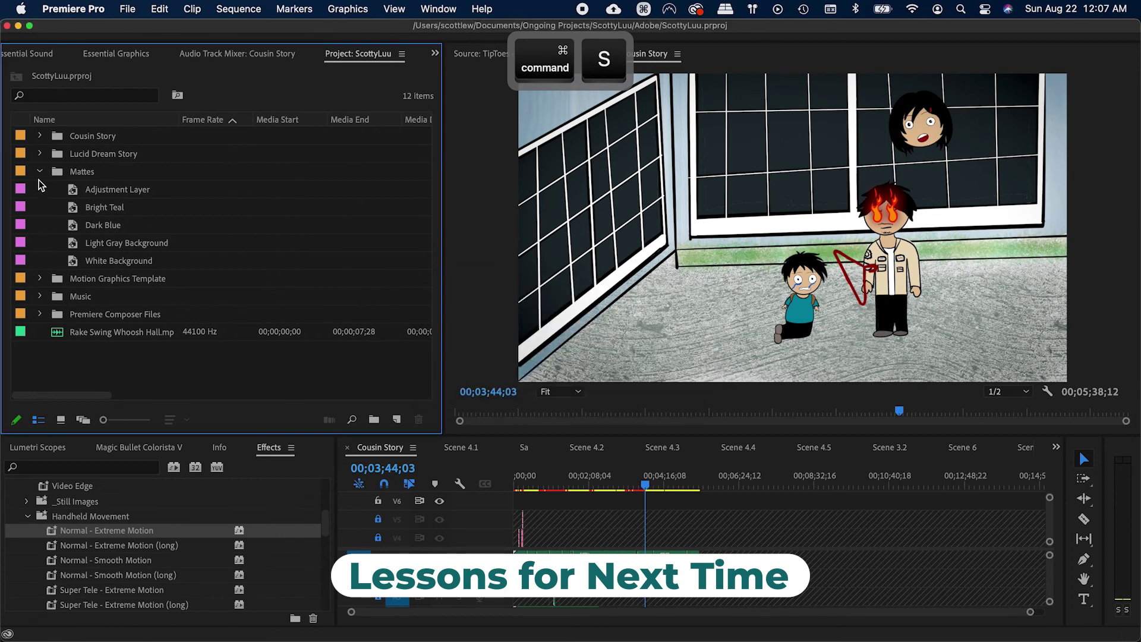
{"action": "left_click", "coordinate": [39, 173]}
{"action": "key", "text": "super+s"}
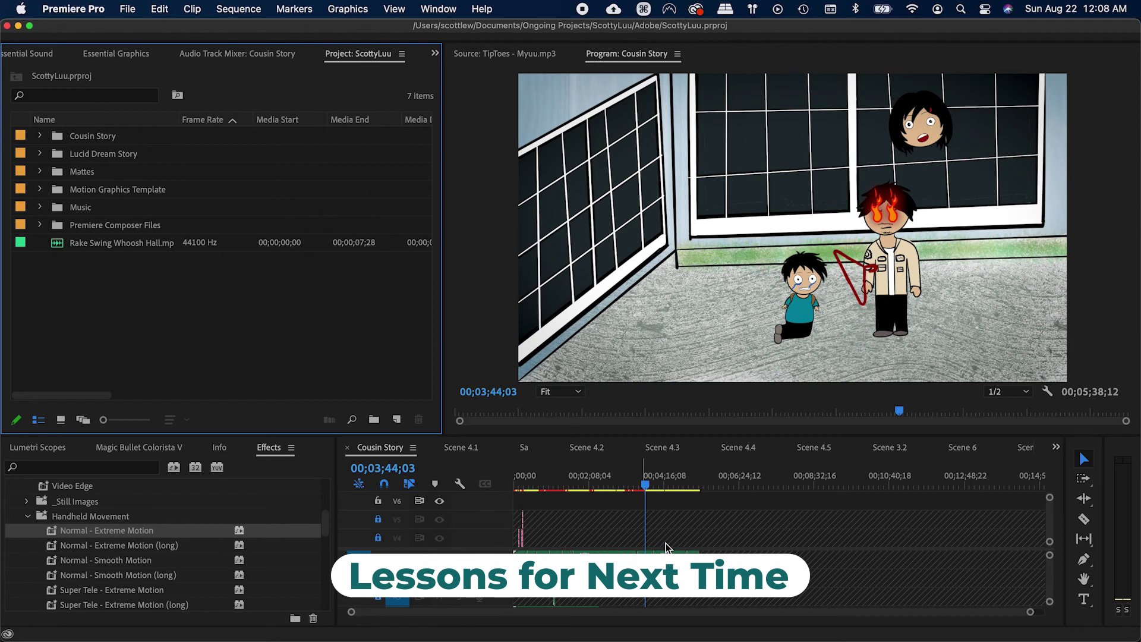
{"action": "scroll", "coordinate": [649, 535], "scroll_direction": "down", "scroll_amount": 3}
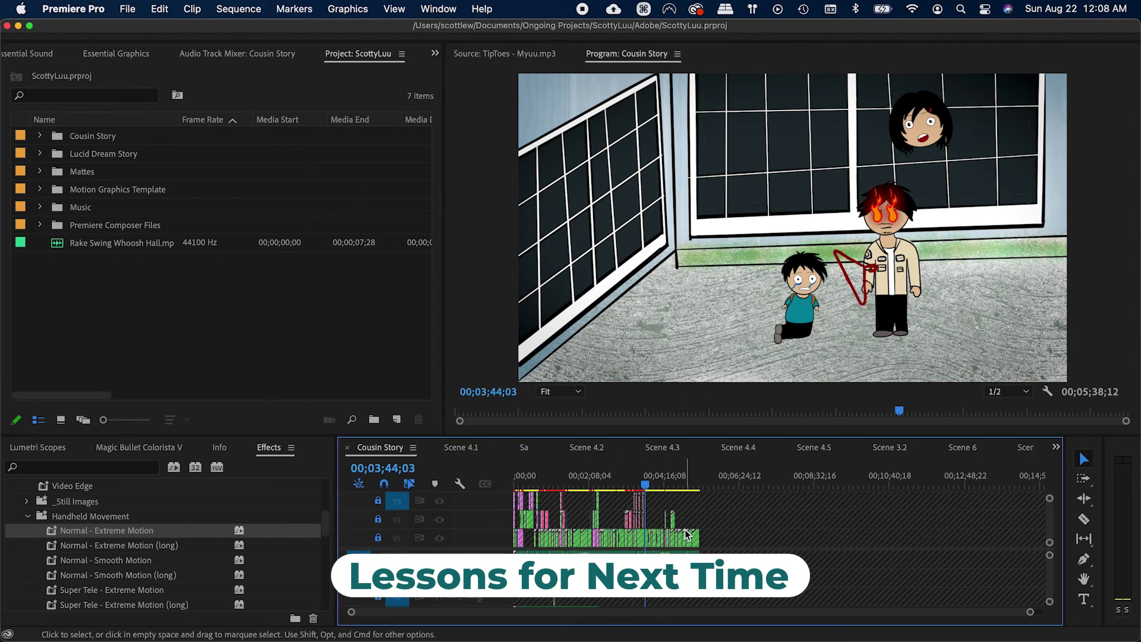
{"action": "key", "text": "super+Tab"}
{"action": "key", "text": "super+Tab"}
{"action": "key", "text": "super+Tab"}
{"action": "key", "text": "super+Tab"}
{"action": "key", "text": "super+Tab"}
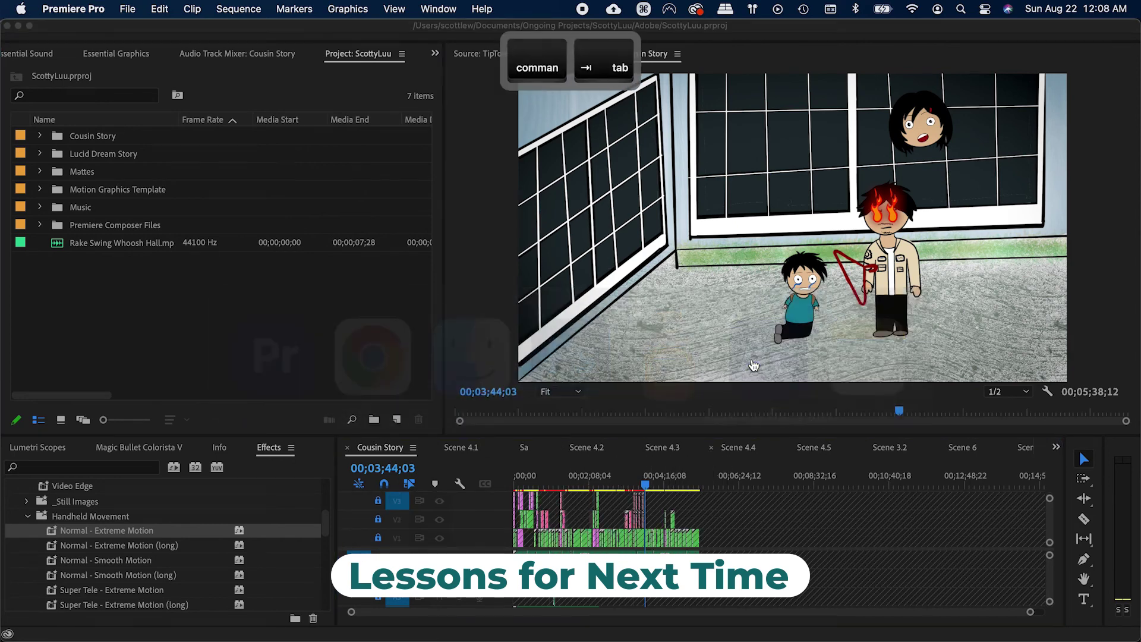
{"action": "key", "text": "super+Tab"}
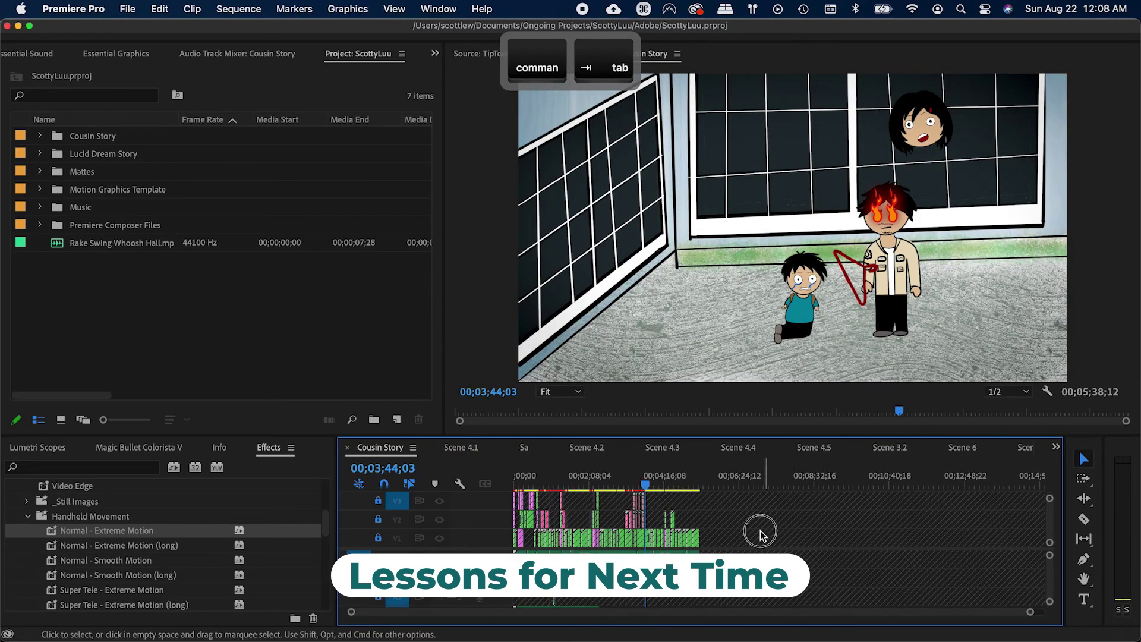
Step: Save the project, view the ScottyLuu Linked Comp 02 composition in After Effects and return to Premiere Pro
{"action": "key", "text": "super+s"}
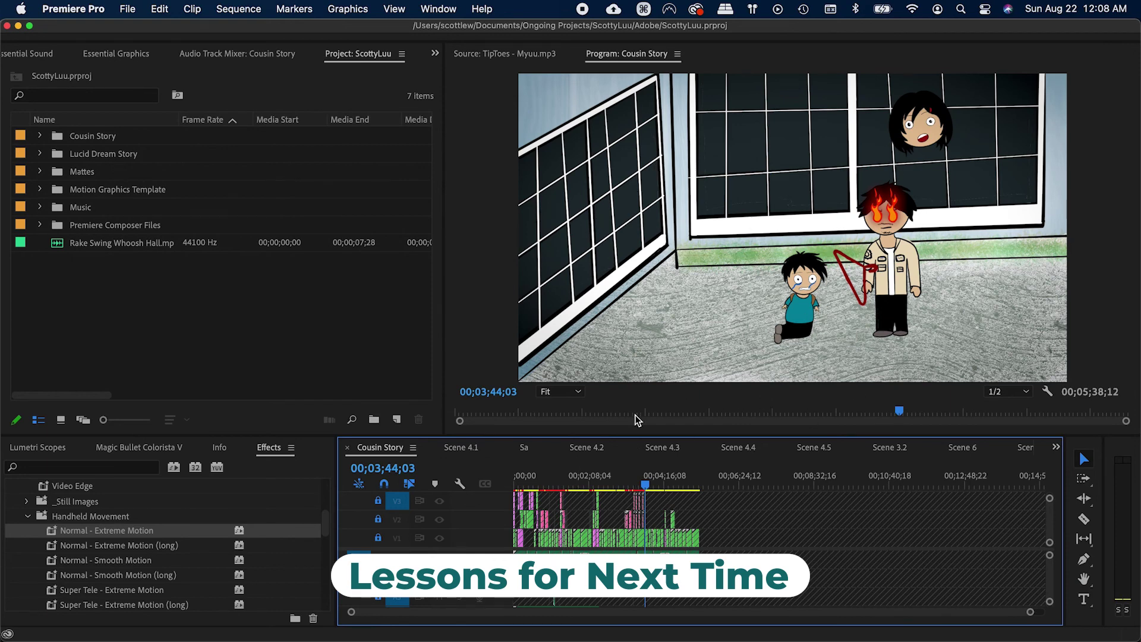
{"action": "key", "text": "super+Tab"}
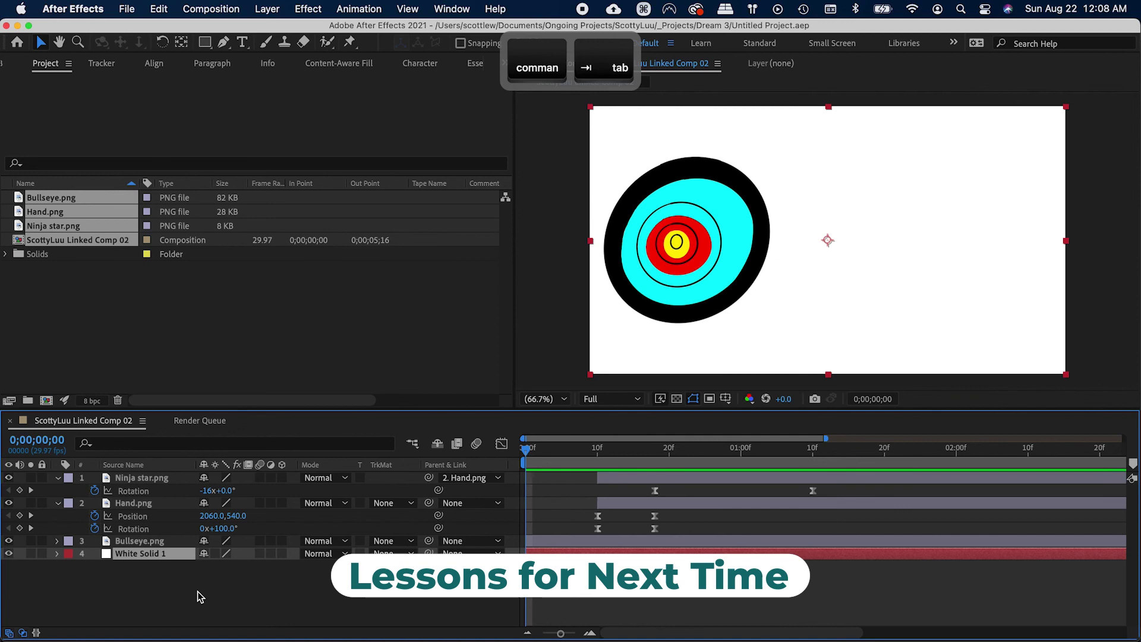
{"action": "key", "text": "super+Tab"}
{"action": "key", "text": "super+s"}
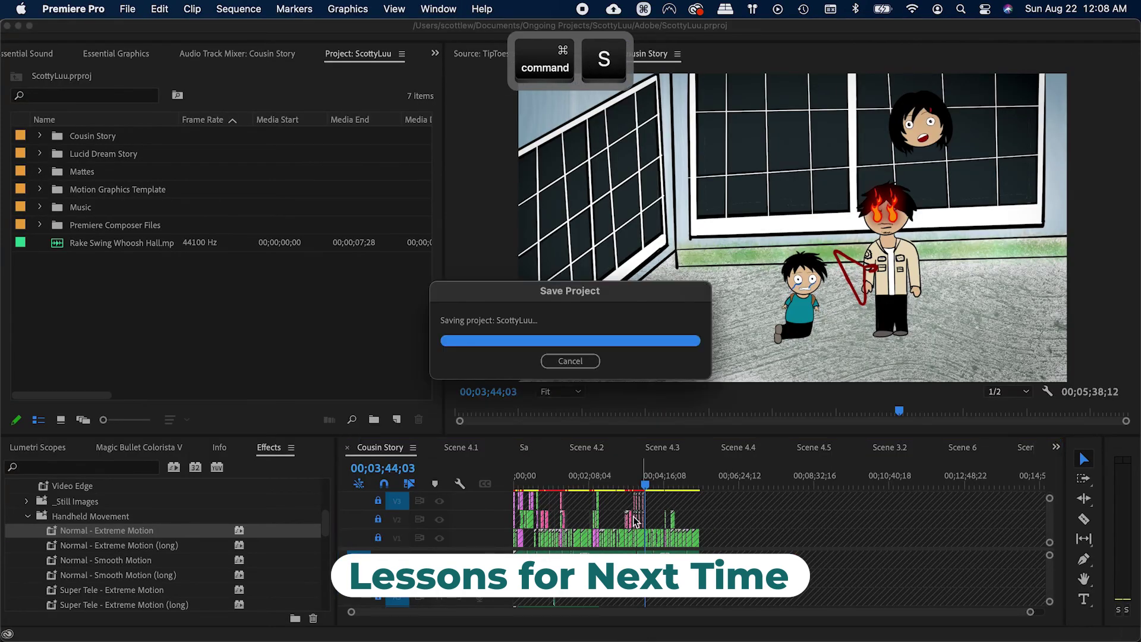
{"action": "key", "text": "super+Tab"}
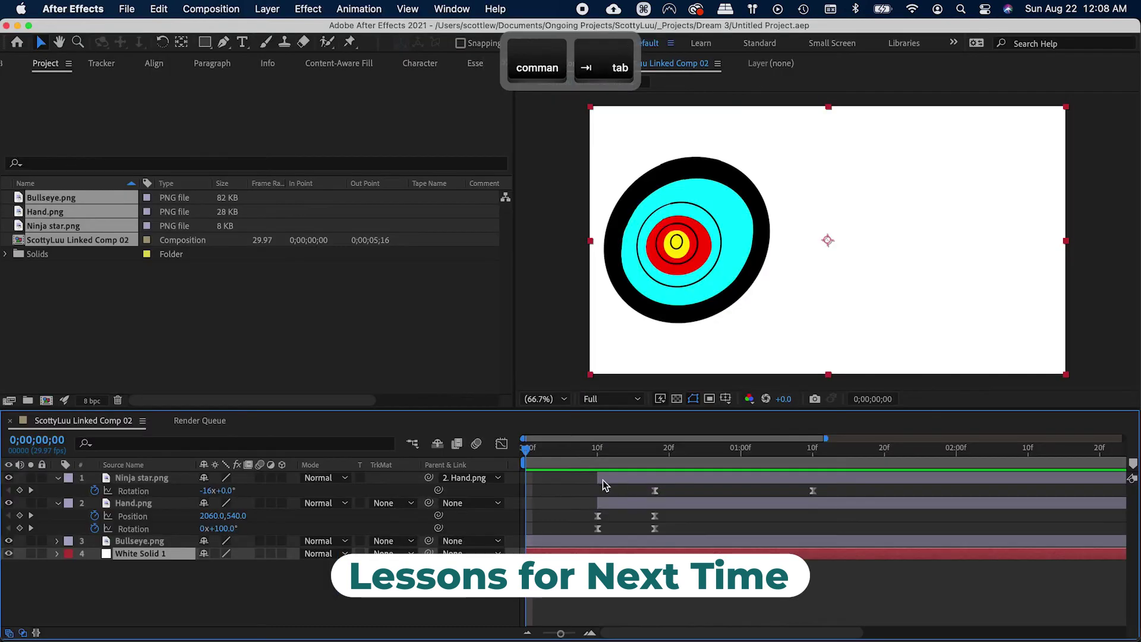
{"action": "key", "text": "space"}
{"action": "key", "text": "super+Tab"}
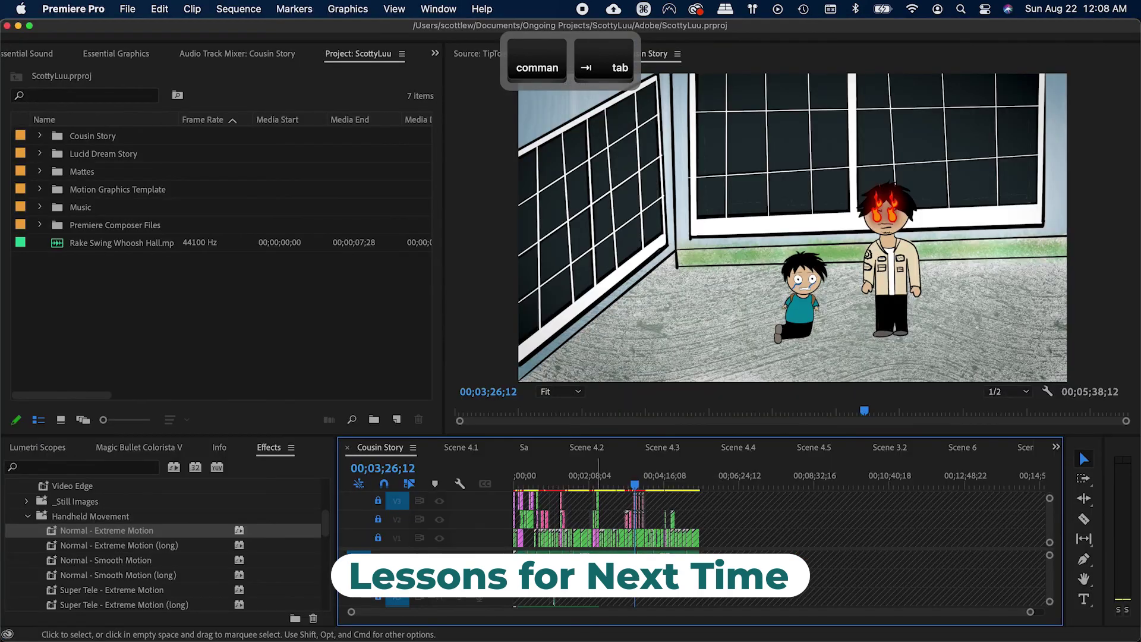
Step: Scrub the Cousin Story sequence back from 00;03;26;12 to 00;01;34;09 and save the project
{"action": "key", "text": "equal"}
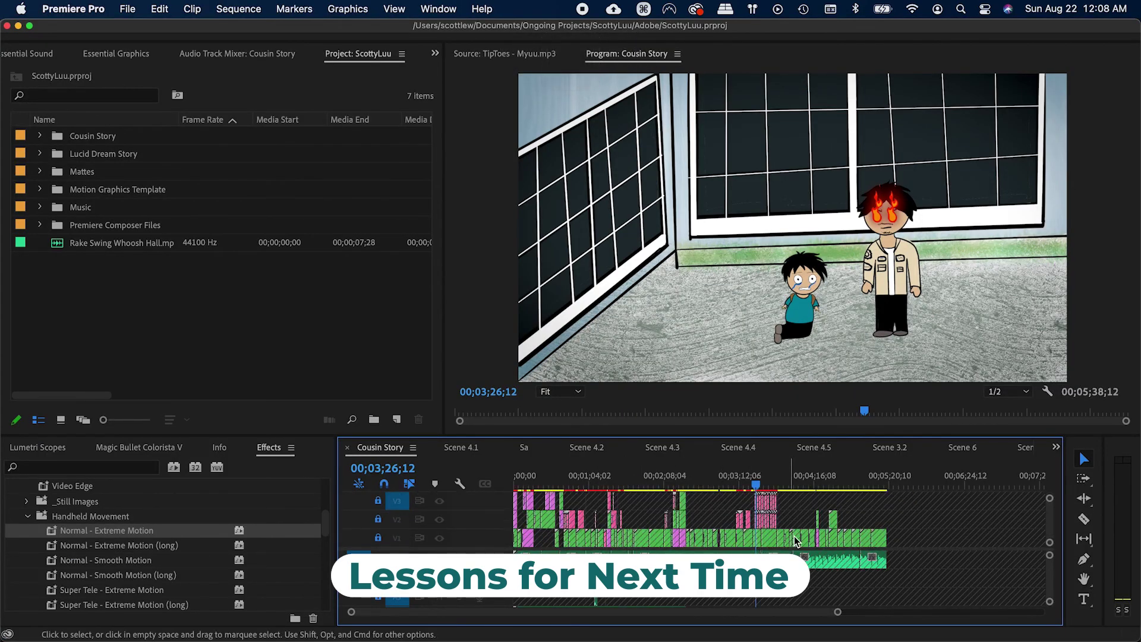
{"action": "key", "text": "super+s"}
{"action": "key", "text": "super+s"}
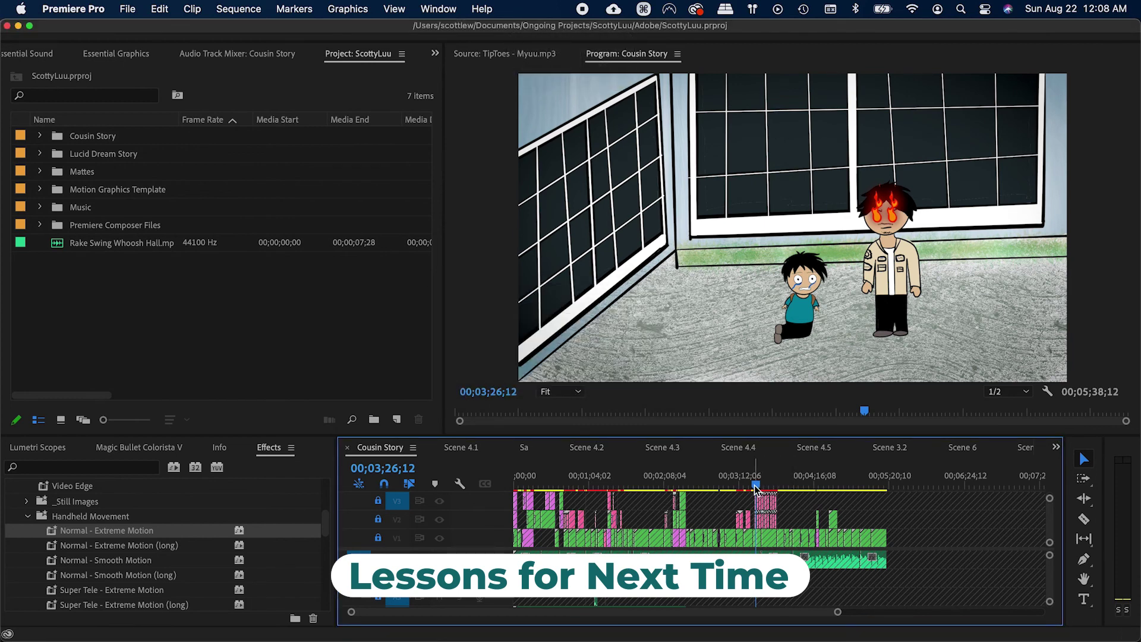
{"action": "left_click_drag", "start_coordinate": [756, 487], "coordinate": [620, 492]}
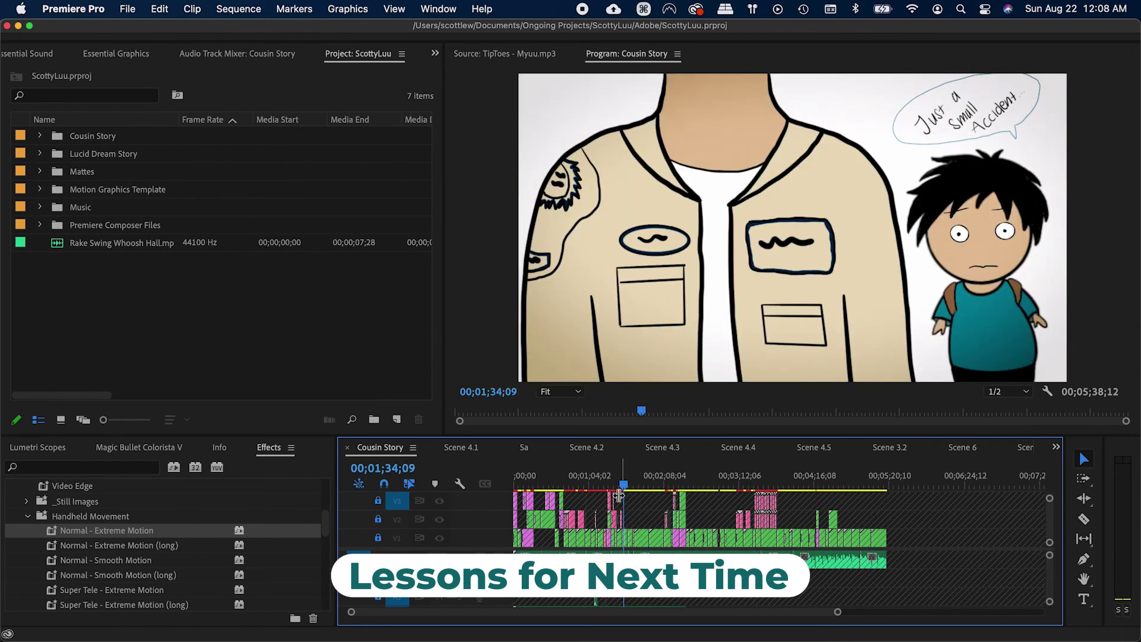
{"action": "key", "text": "super+s"}
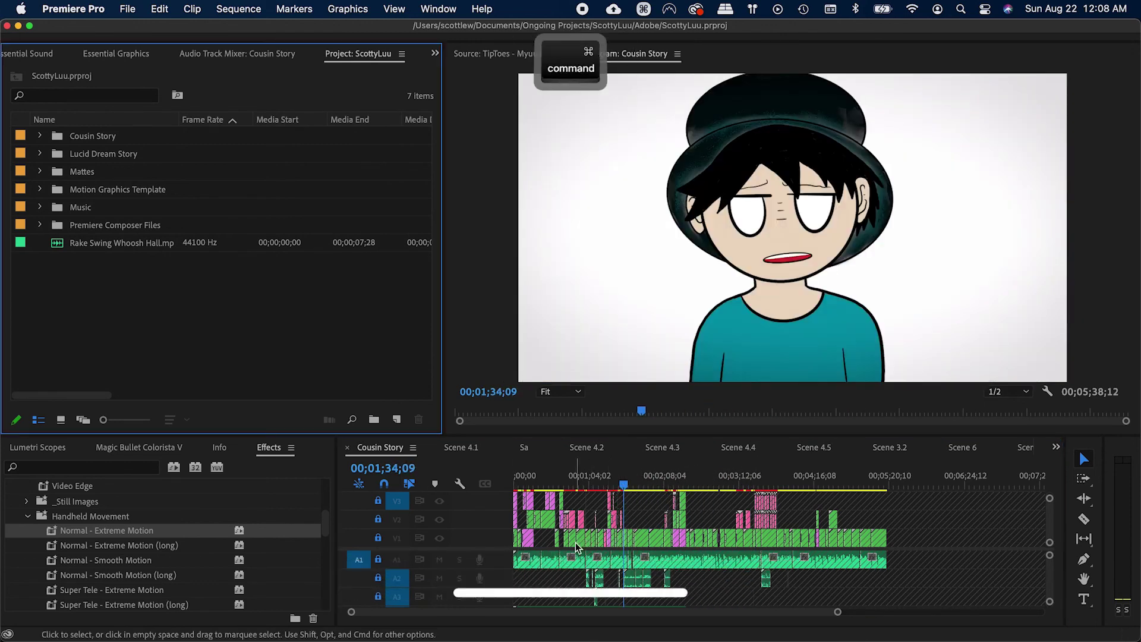
{"action": "key", "text": "super+s"}
Step: Examine the layered scenes from 00;01;34;09 to 00;02;09;09 close up and save the project
{"action": "key", "text": "equal"}
{"action": "left_click", "coordinate": [677, 543]}
{"action": "left_click", "coordinate": [429, 287]}
{"action": "key", "text": "minus"}
{"action": "left_click", "coordinate": [626, 517]}
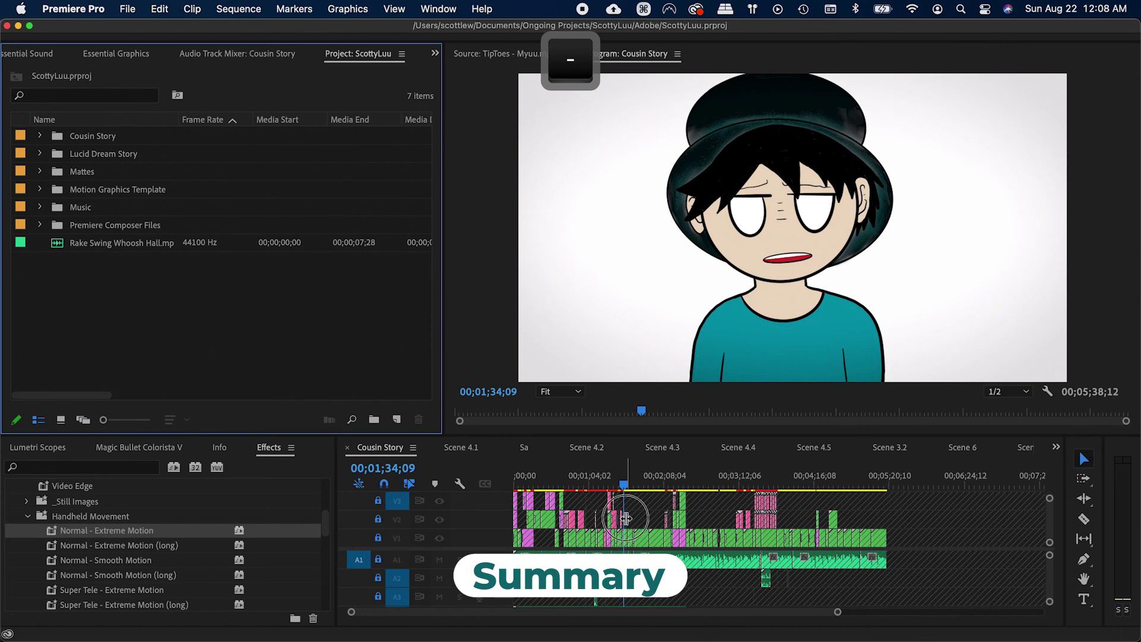
{"action": "key", "text": "equal"}
{"action": "key", "text": "equal"}
{"action": "key", "text": "equal"}
{"action": "key", "text": "super+s"}
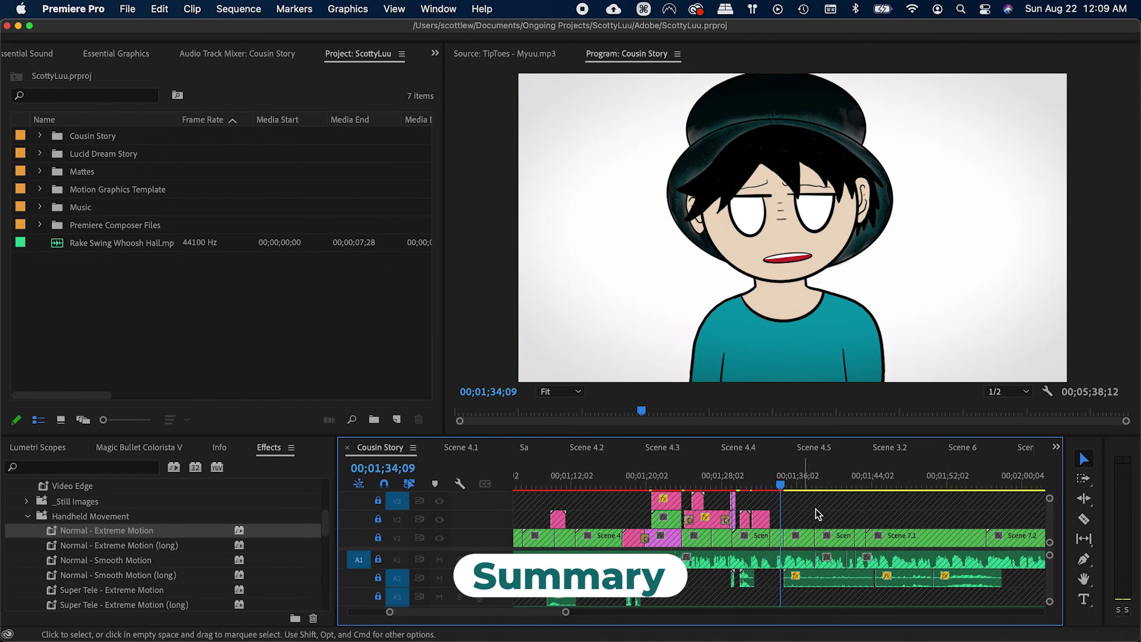
{"action": "left_click_drag", "start_coordinate": [823, 489], "coordinate": [945, 487]}
{"action": "key", "text": "minus"}
{"action": "key", "text": "minus"}
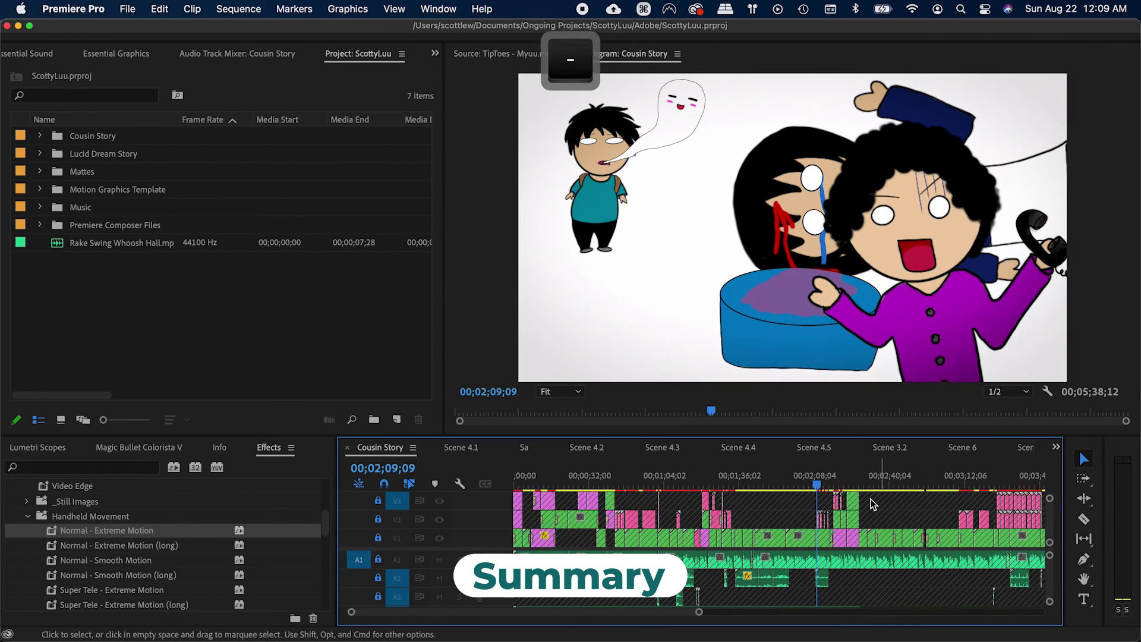
Step: Scrub forward to 00;05;03;09, return to the scene at 00;01;54;16 and save the project
{"action": "left_click_drag", "start_coordinate": [834, 479], "coordinate": [949, 491]}
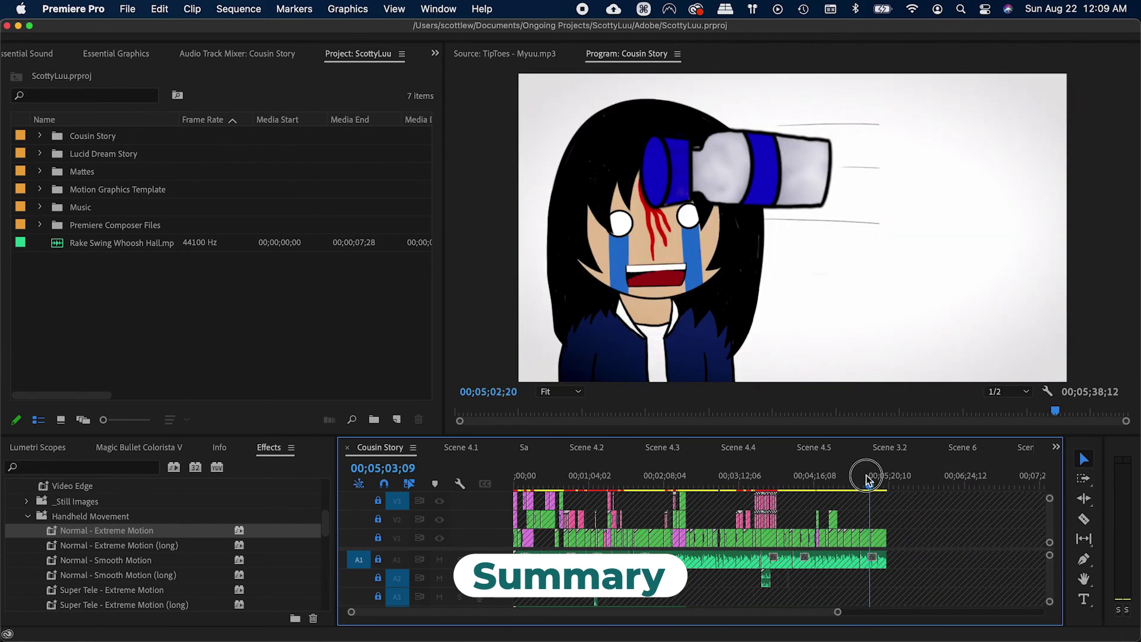
{"action": "left_click_drag", "start_coordinate": [867, 476], "coordinate": [648, 473]}
{"action": "key", "text": "super+s"}
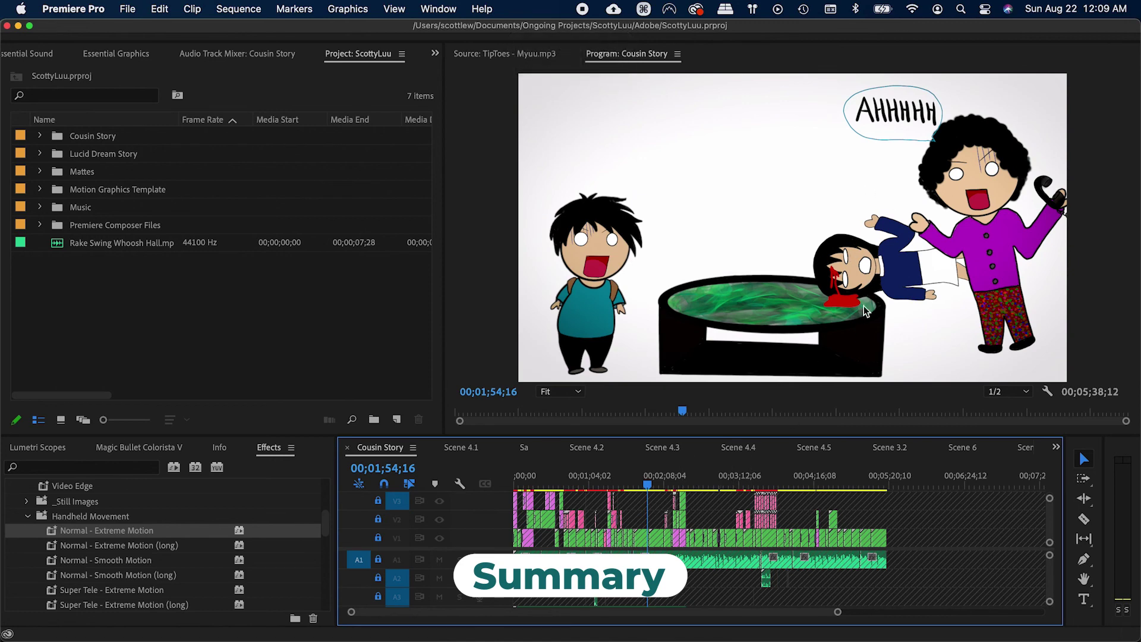
Step: Review the sequence from 00;01;54;16 to the closing scenes around 00;05;01;05 and save the project
{"action": "left_click_drag", "start_coordinate": [647, 483], "coordinate": [798, 487]}
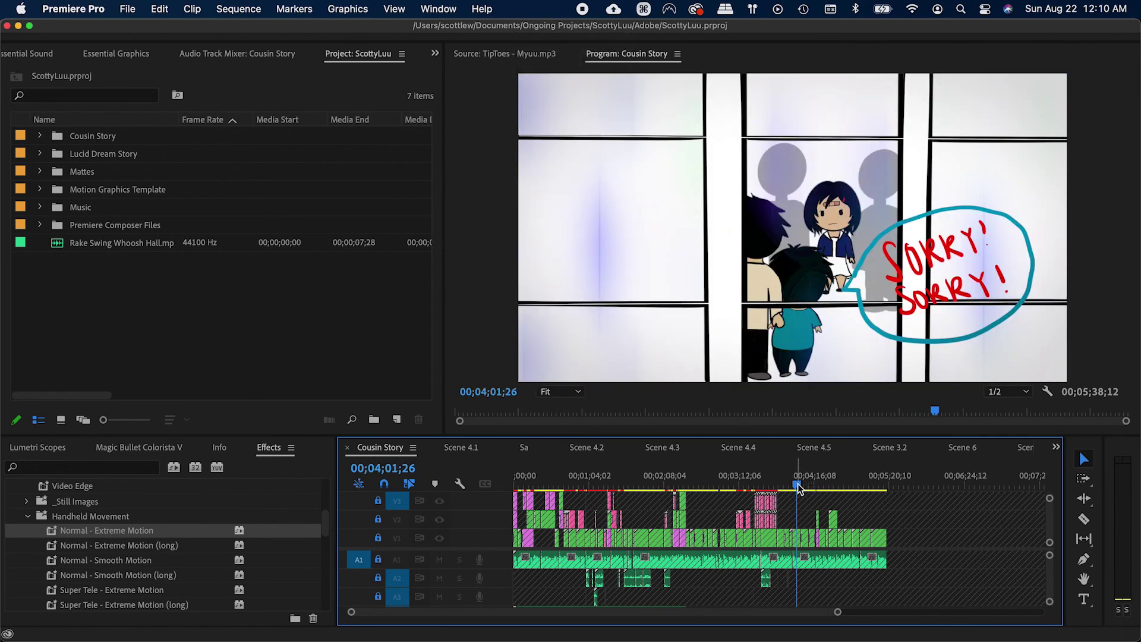
{"action": "left_click_drag", "start_coordinate": [797, 487], "coordinate": [866, 486]}
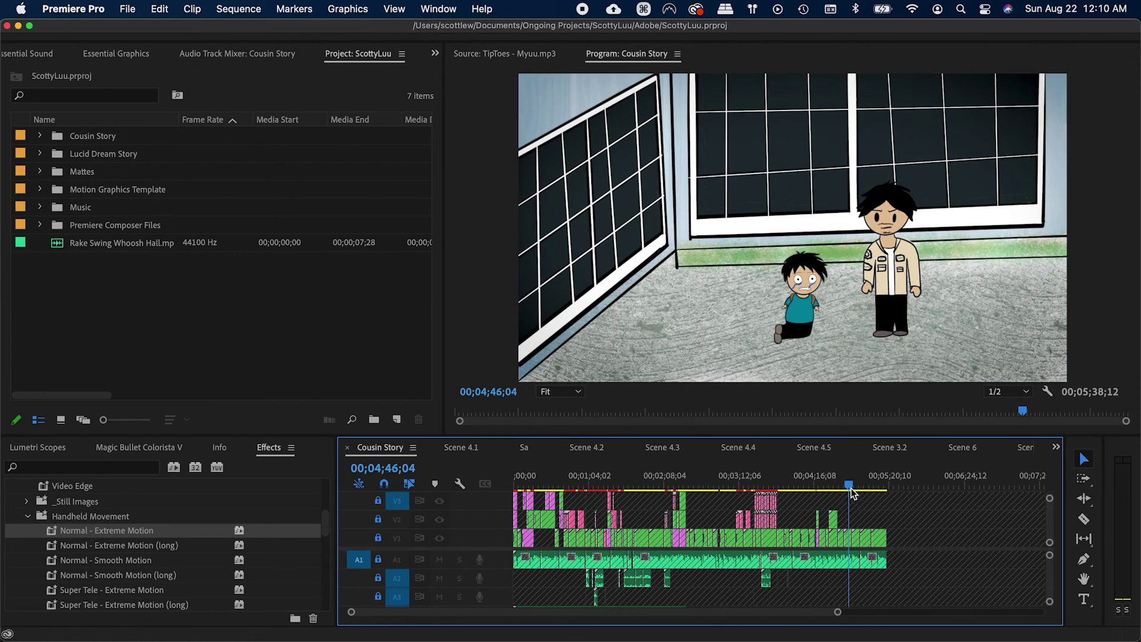
{"action": "key", "text": "="}
{"action": "key", "text": "super+s"}
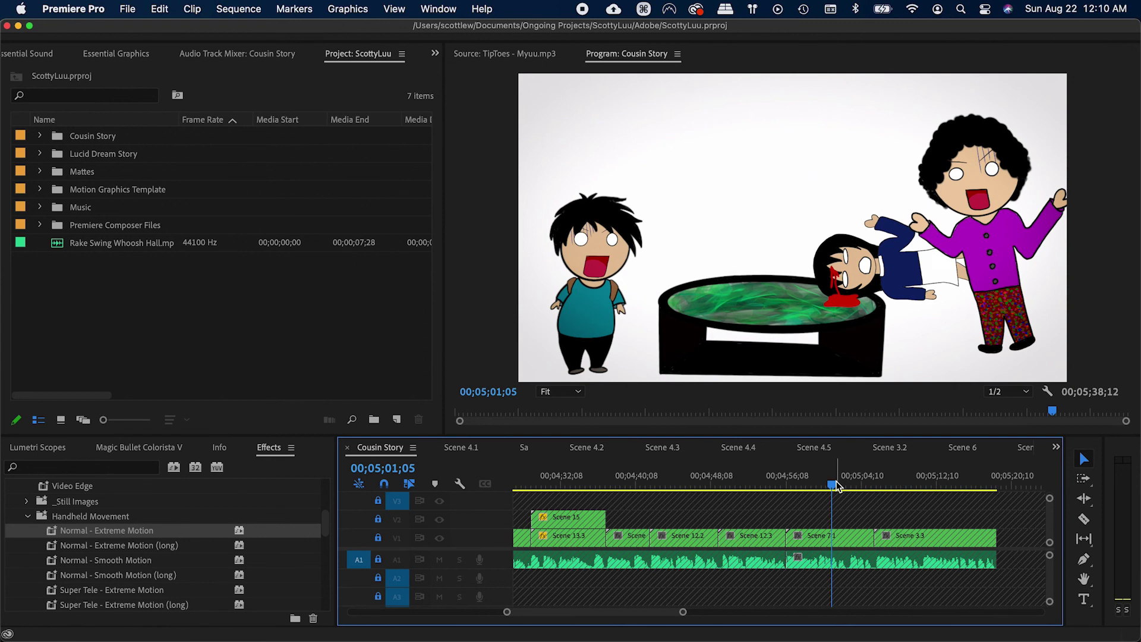
Step: Review Scene 3.3 at 00;05;07;12, move the playhead to 00;05;11;15 and save the project
{"action": "left_click_drag", "start_coordinate": [835, 484], "coordinate": [889, 484]}
{"action": "key", "text": "super+s"}
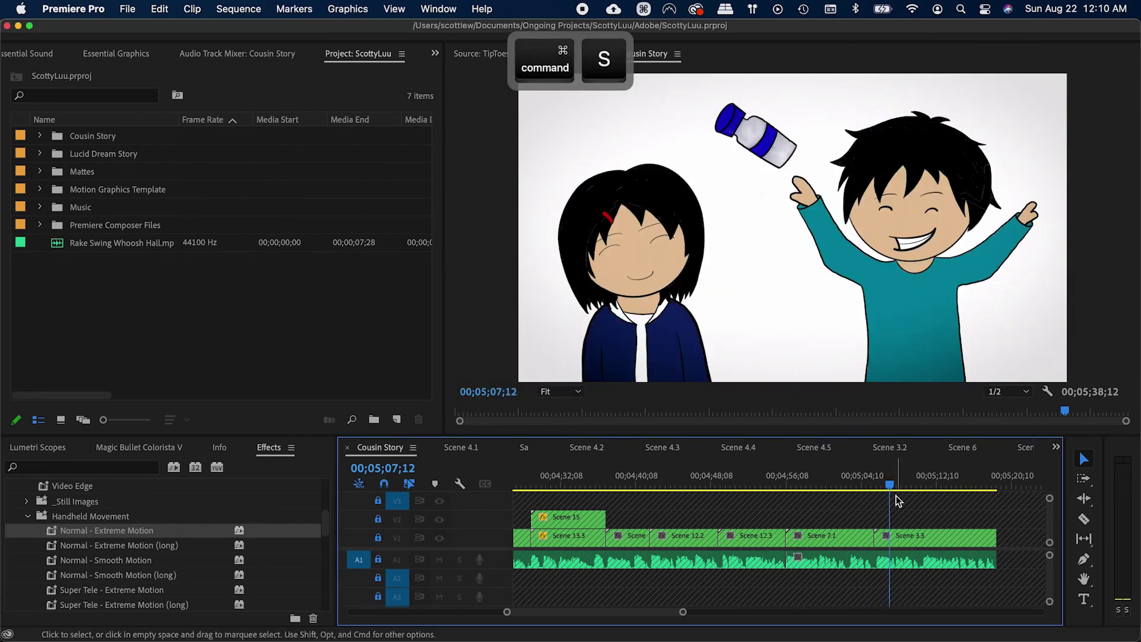
{"action": "key", "text": "minus"}
{"action": "left_click", "coordinate": [854, 484]}
{"action": "key", "text": "super+s"}
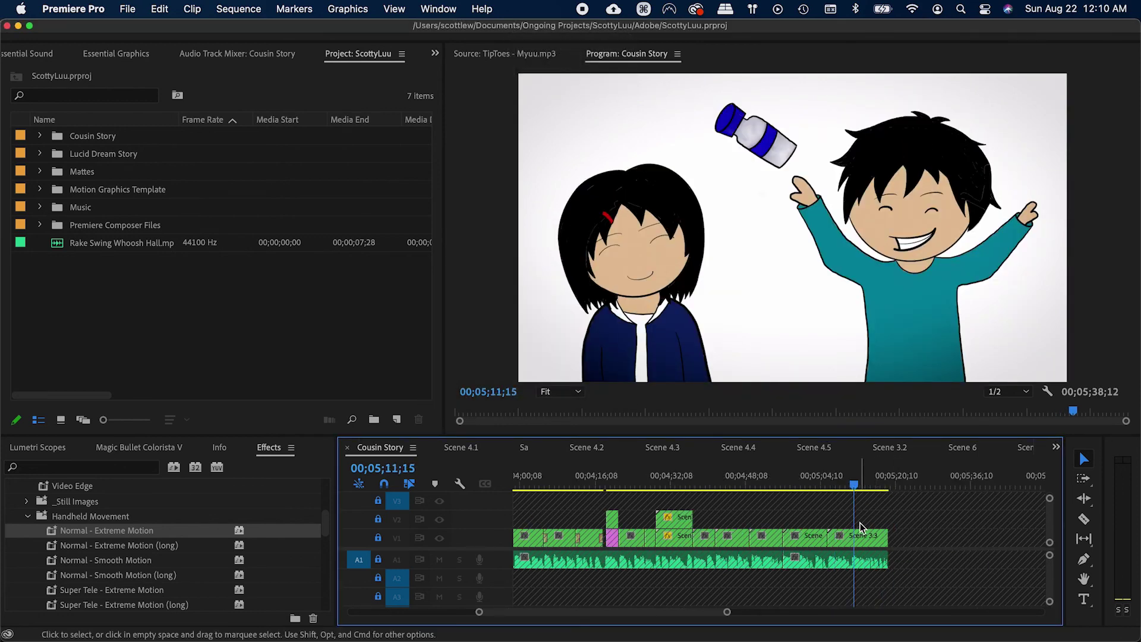